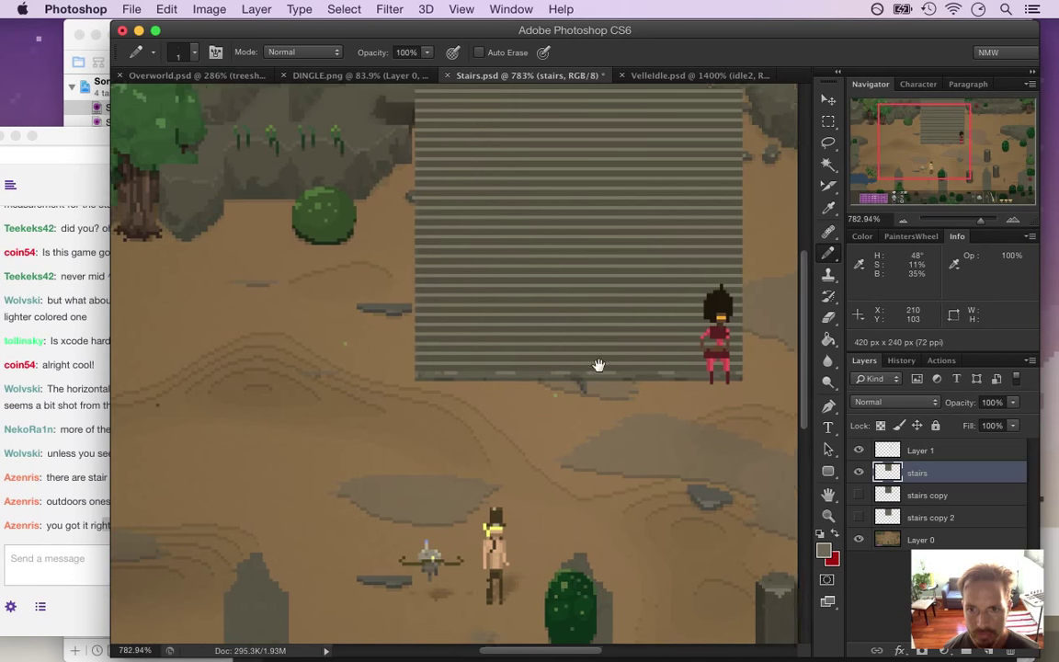
key(w)
click(467, 377)
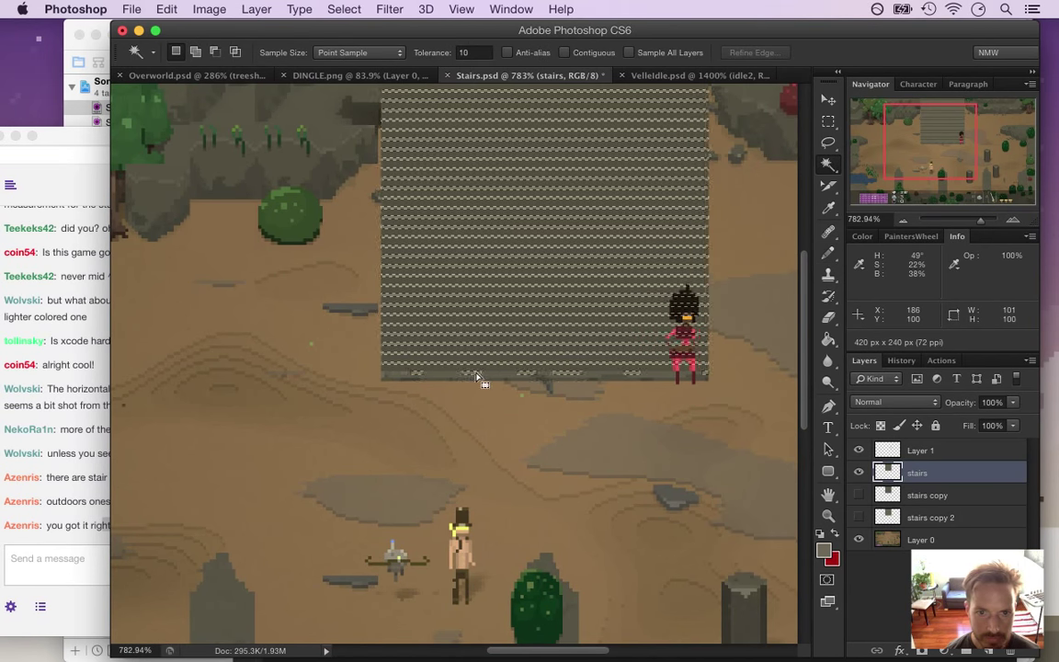
key(b)
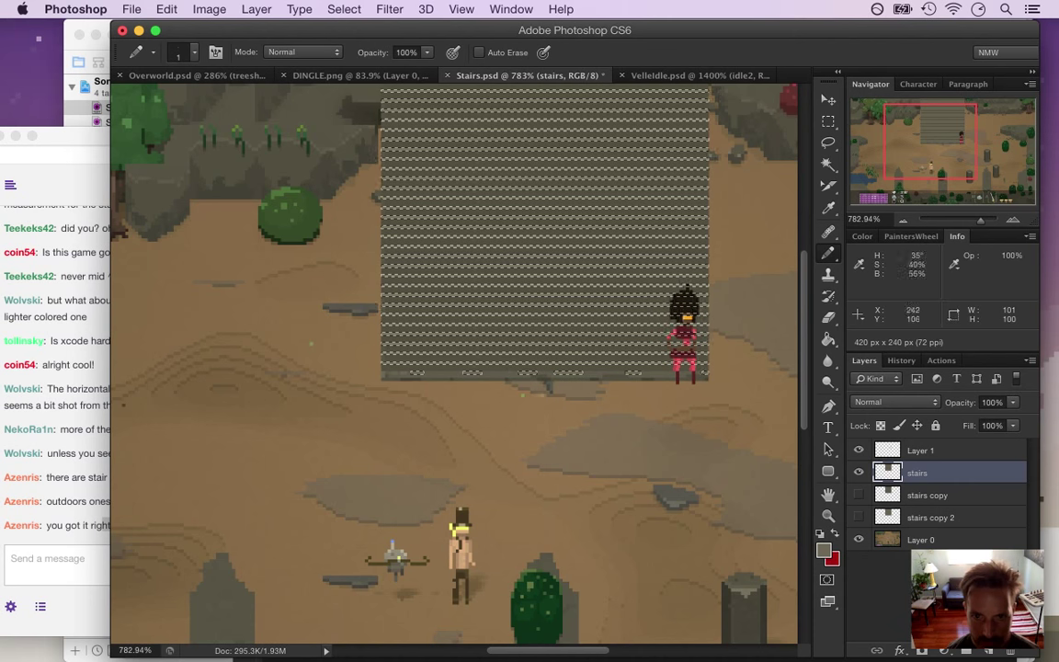
key(m)
key(ctrl+d)
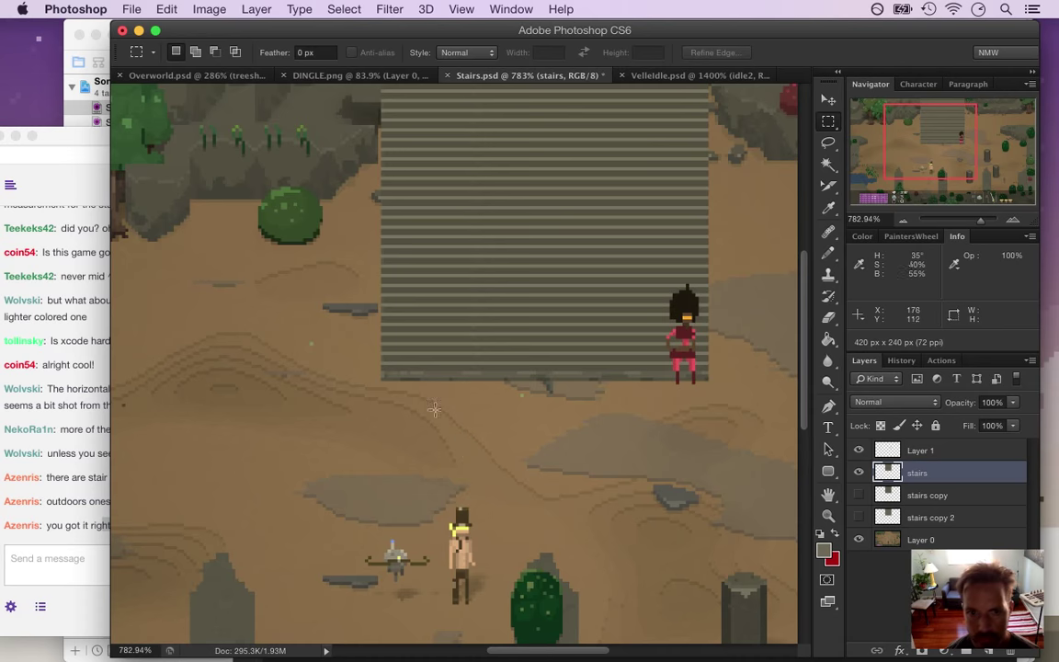
Sample tones from the lighter edge of the lowest step and pencil blended highlight patches along it, starting near the lower-left corner
mouse_move(403, 383)
mouse_down()
mouse_move(465, 402)
mouse_move(421, 393)
mouse_up()
key(i)
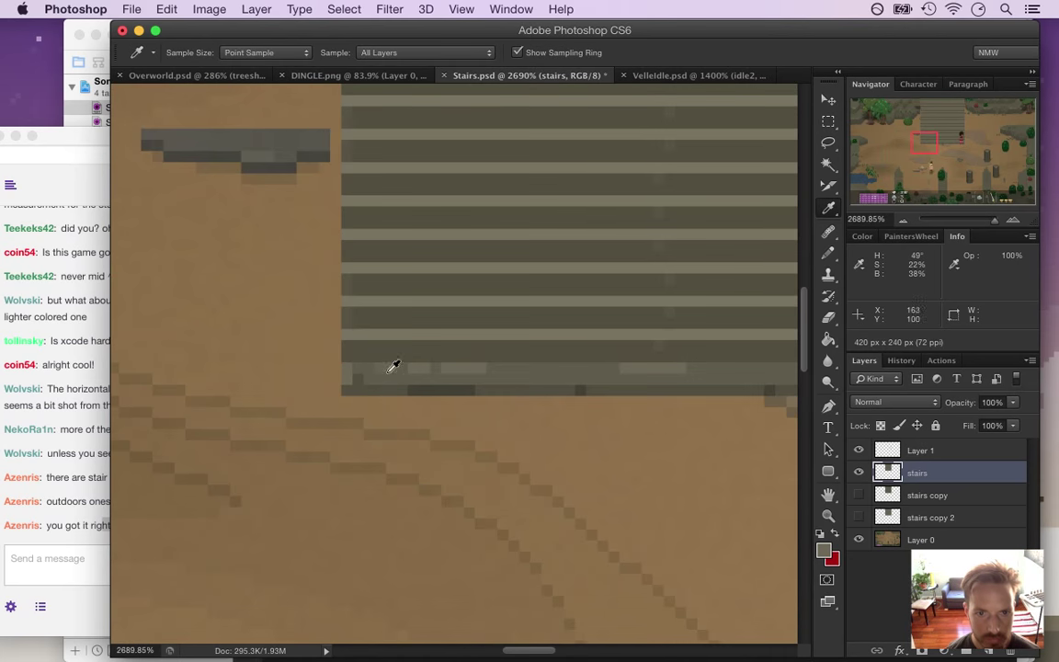
key(b)
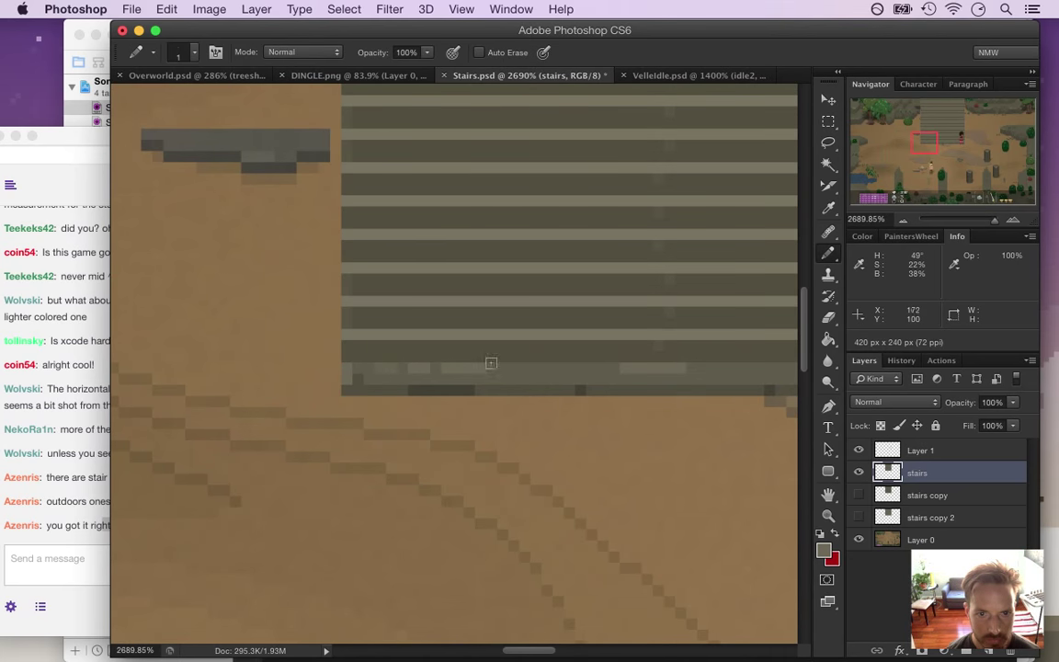
alt+click(414, 366)
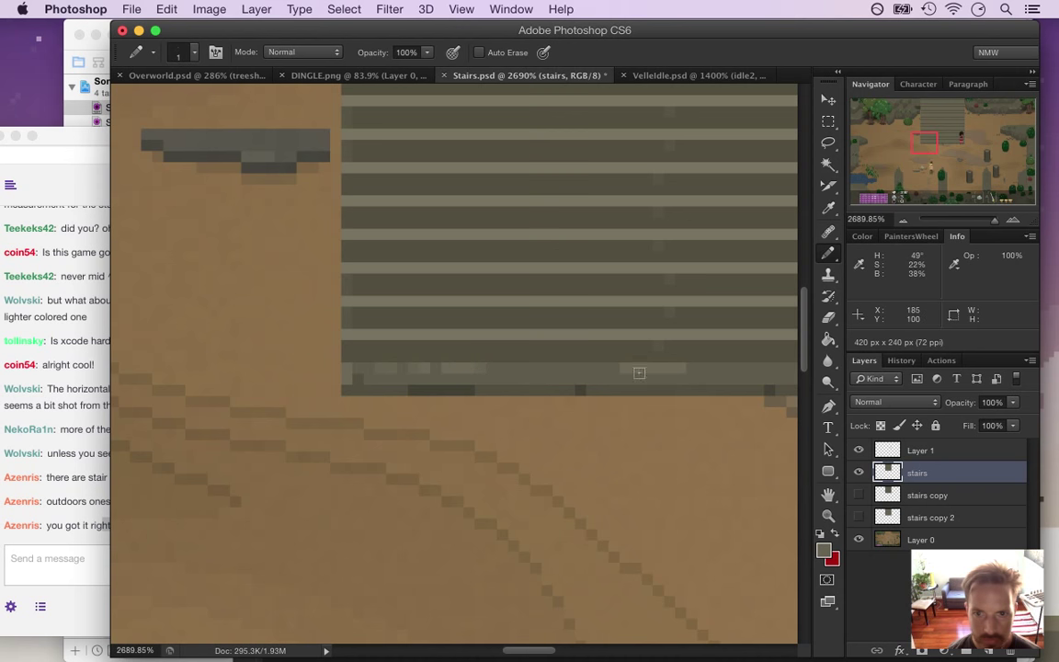
drag(745, 390, 367, 418)
drag(669, 368, 428, 398)
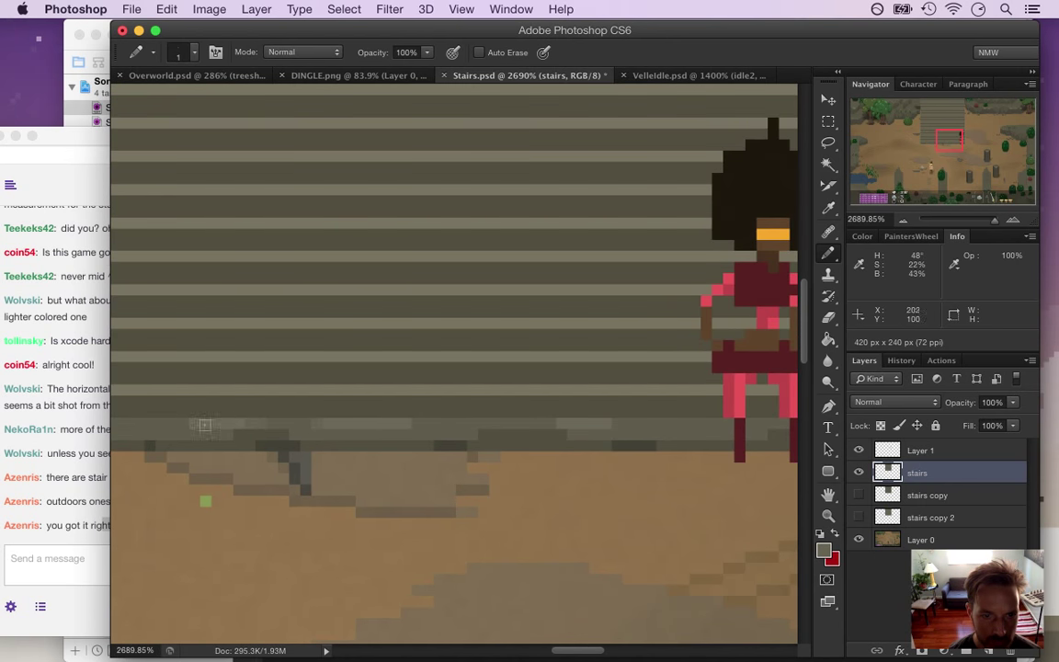
Extend the varied highlight patches along the lowest step's edge toward its right end by the pink-clad character
scroll(347, 463, left, 5)
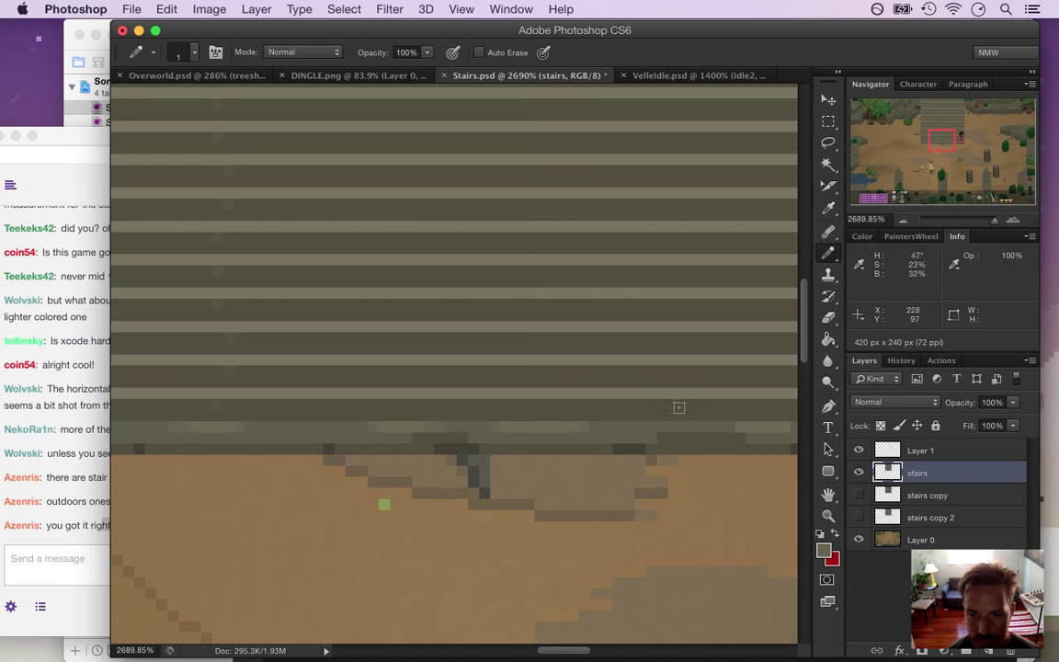
scroll(428, 440, up, 1)
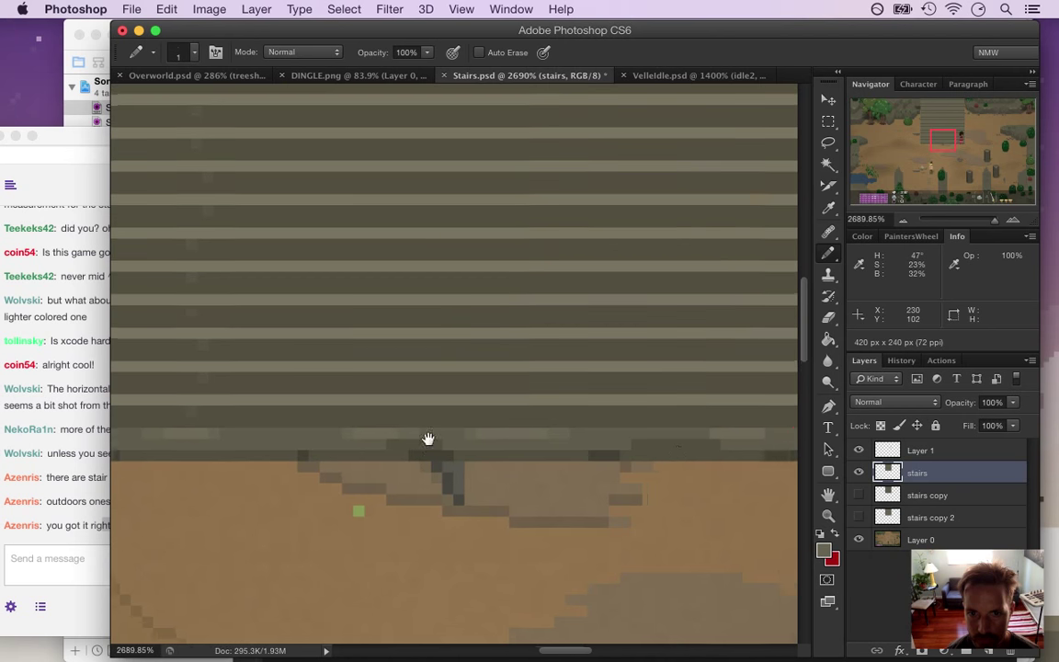
scroll(560, 444, right, 6)
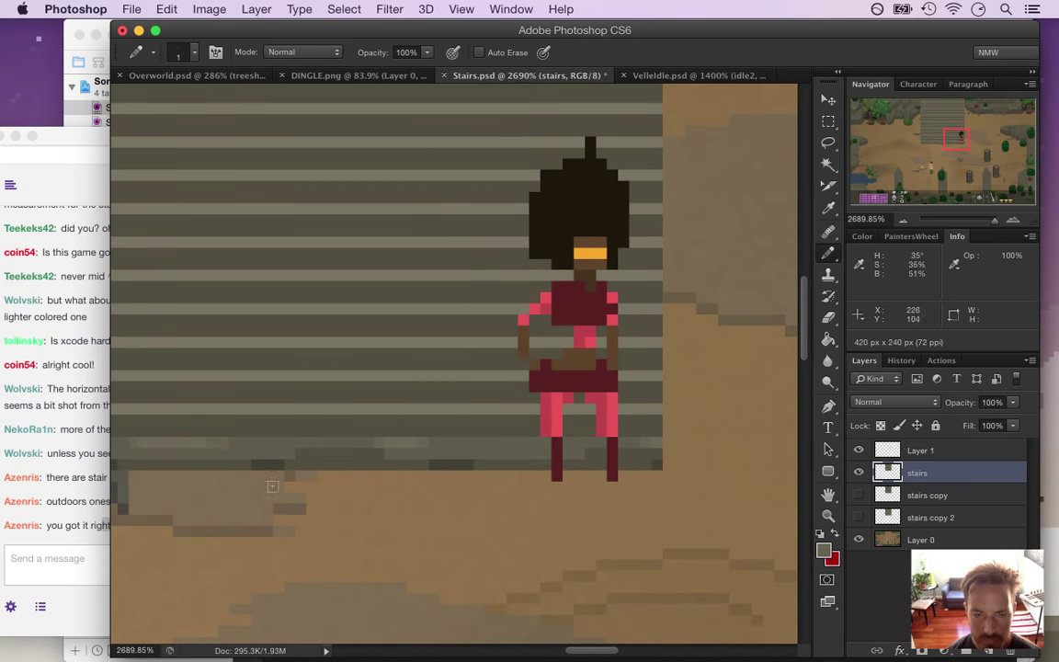
mouse_move(381, 444)
mouse_down()
mouse_move(241, 397)
mouse_move(378, 432)
mouse_up()
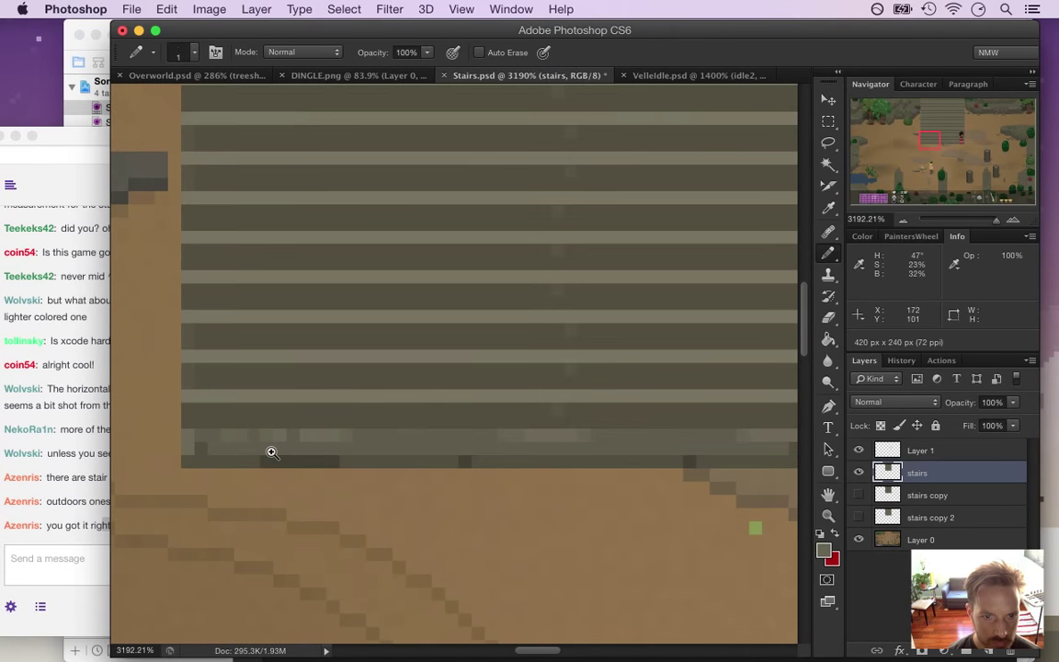
Pencil the dark step colour over the lighter pixel row beneath the highlights along the left half of the lowest step
drag(226, 445, 486, 444)
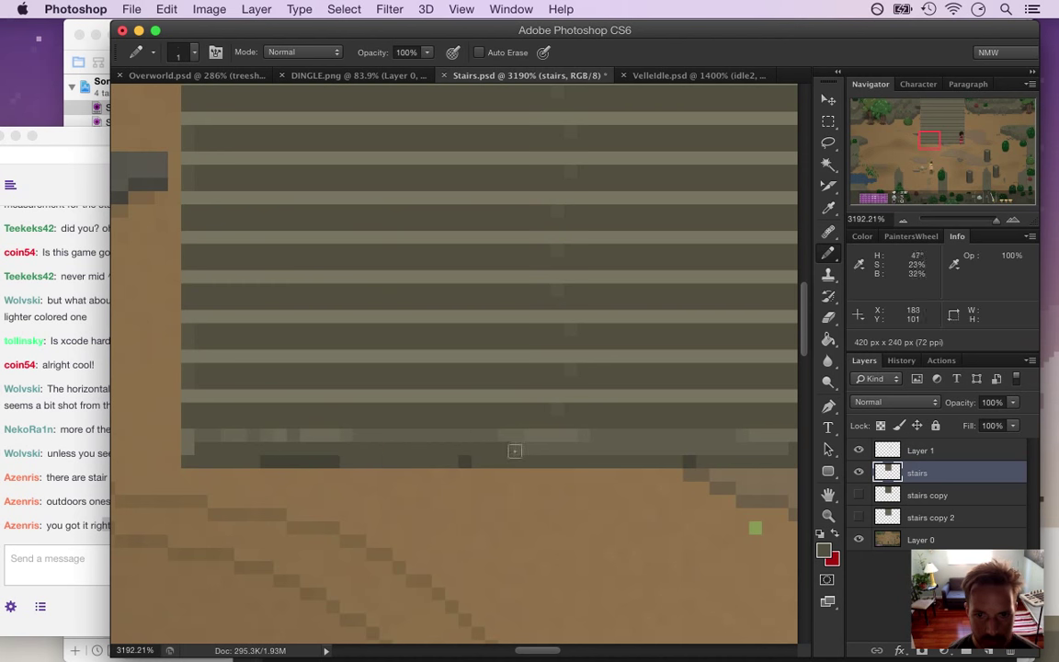
drag(566, 448, 692, 450)
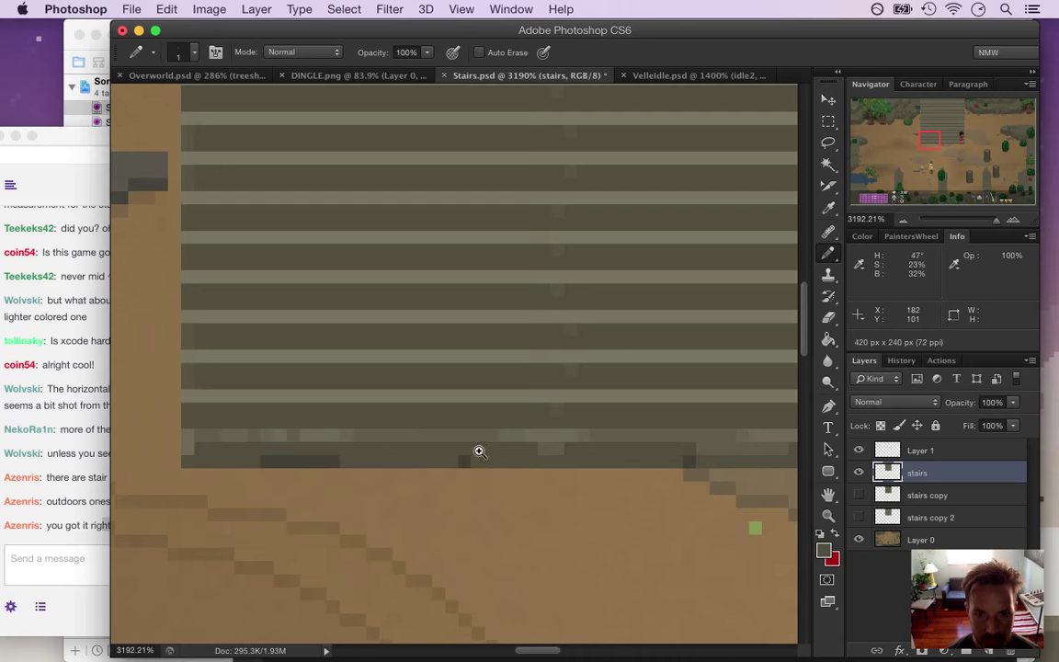
drag(480, 451, 422, 452)
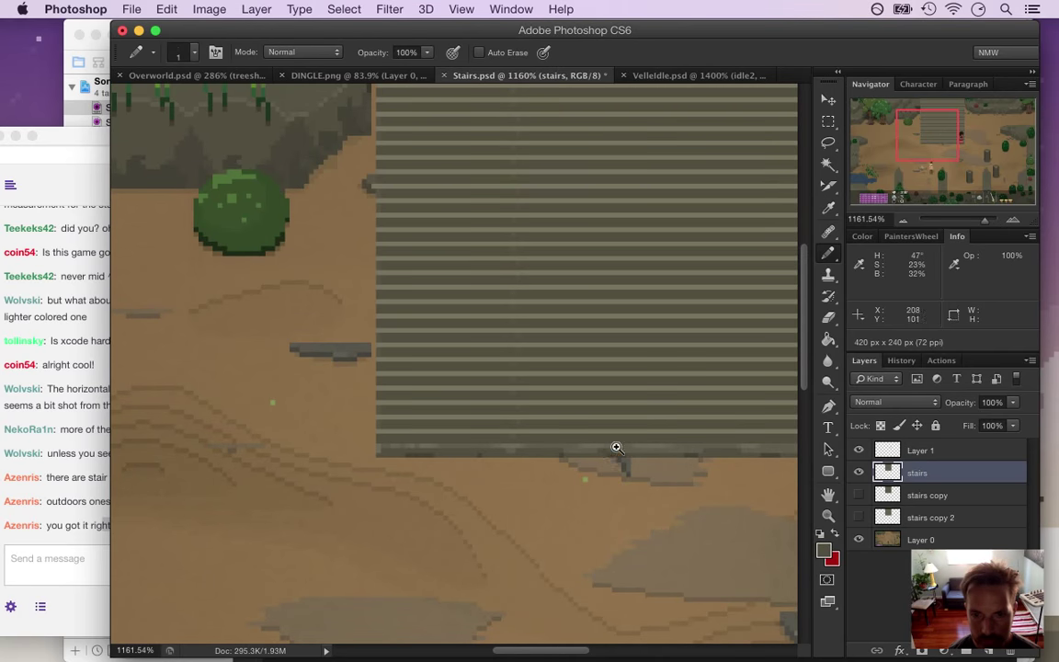
drag(615, 448, 709, 456)
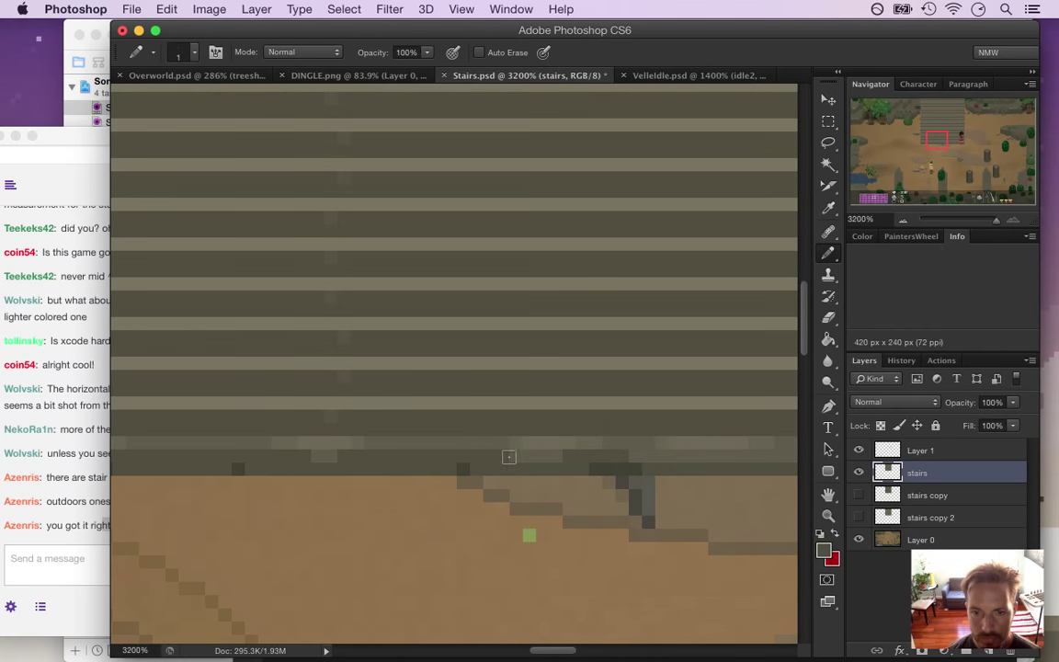
Darken the pixel row beneath the highlights across the lowest step's right half, leaving a few lighter patches as worn texture
drag(743, 438, 340, 468)
drag(263, 497, 709, 439)
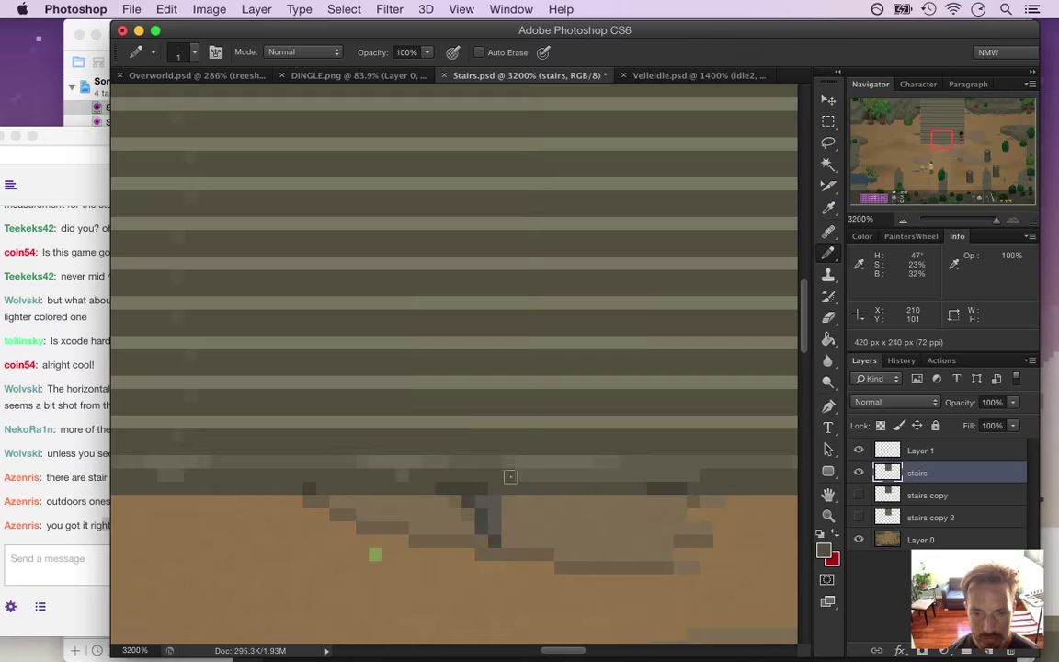
drag(599, 455, 298, 439)
drag(391, 441, 377, 439)
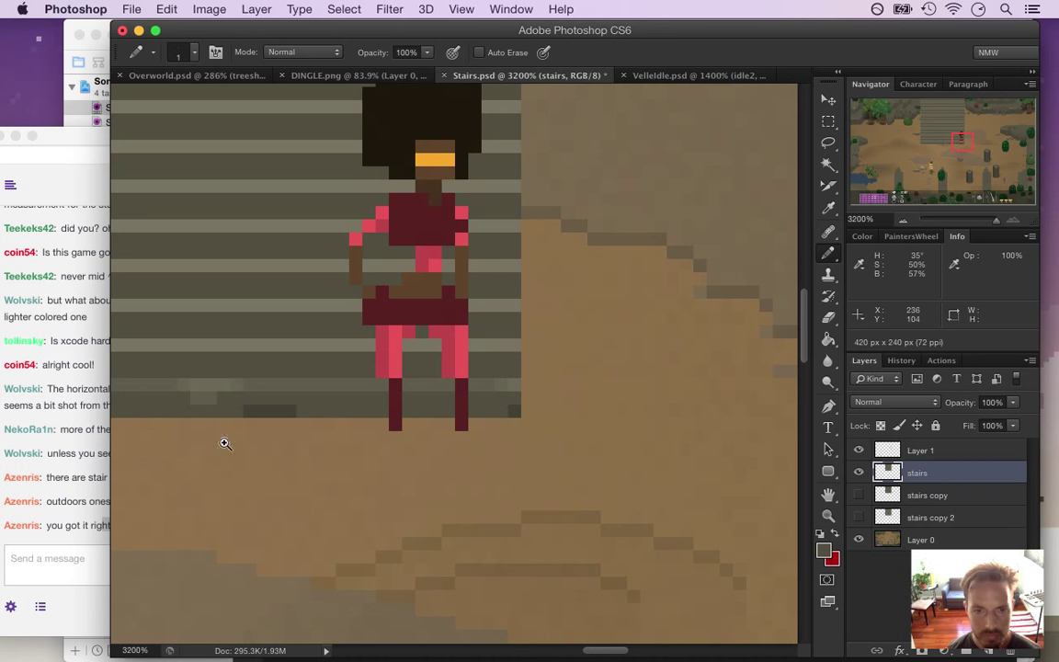
drag(552, 473, 453, 421)
scroll(259, 427, down, 10)
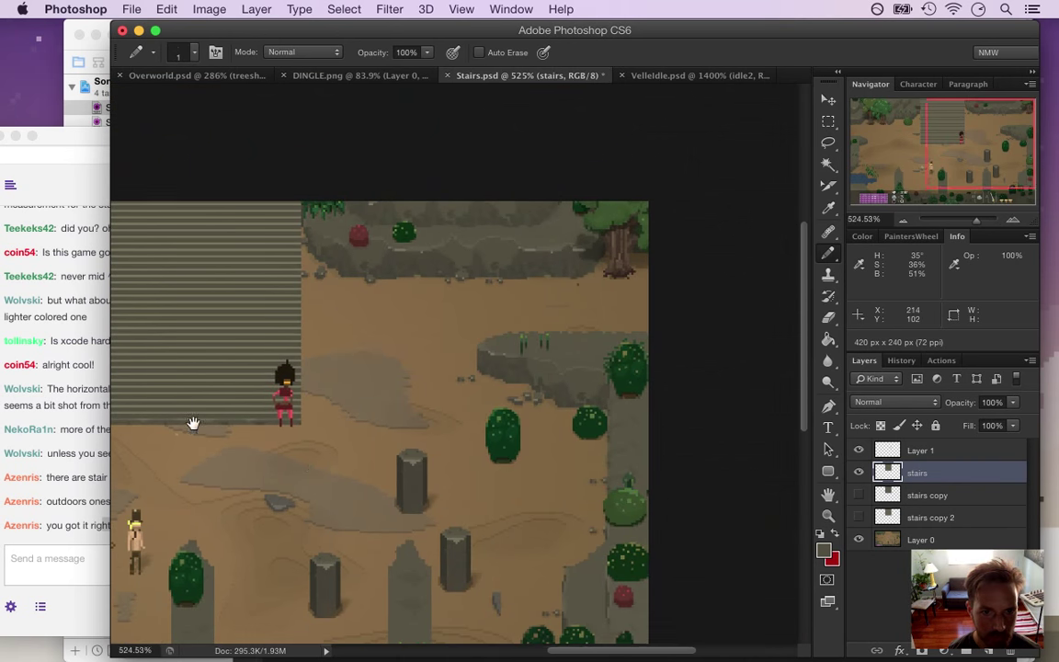
drag(191, 423, 456, 432)
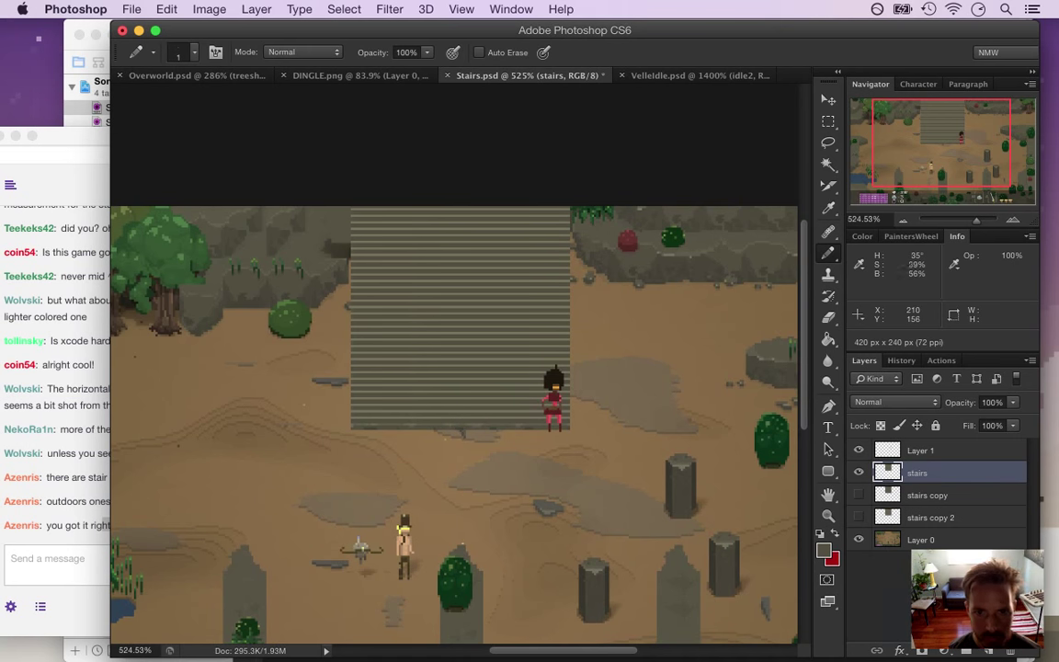
Soften the central highlight on the lowest step with sampled tones and paint out the stray light pixel beneath it
mouse_move(482, 433)
mouse_down()
mouse_move(599, 444)
mouse_move(529, 469)
mouse_move(527, 484)
mouse_move(647, 492)
mouse_up()
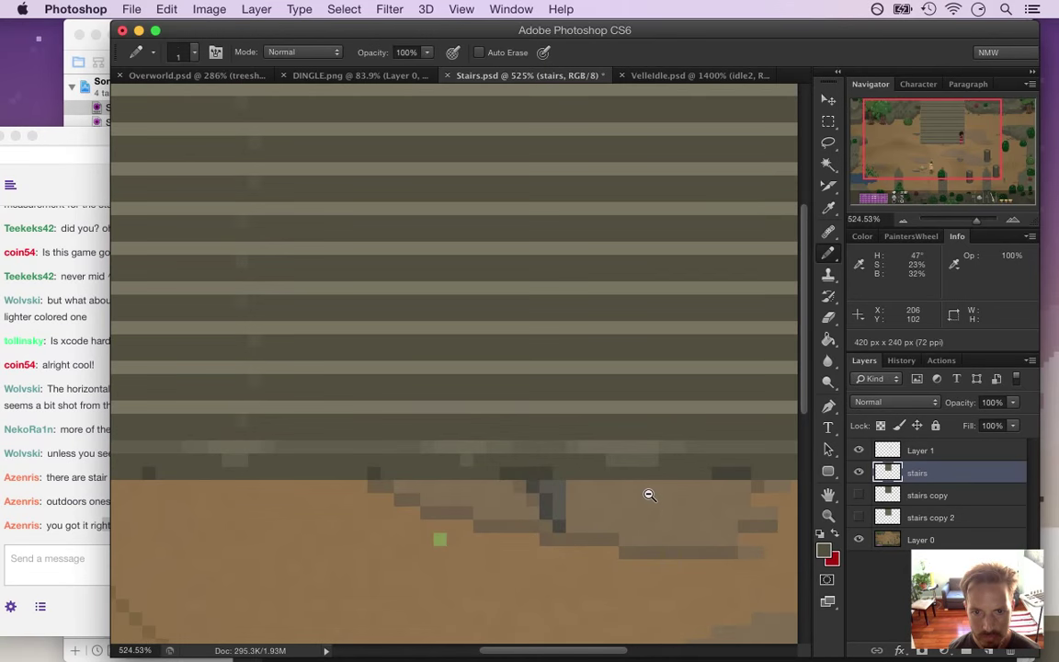
key(i)
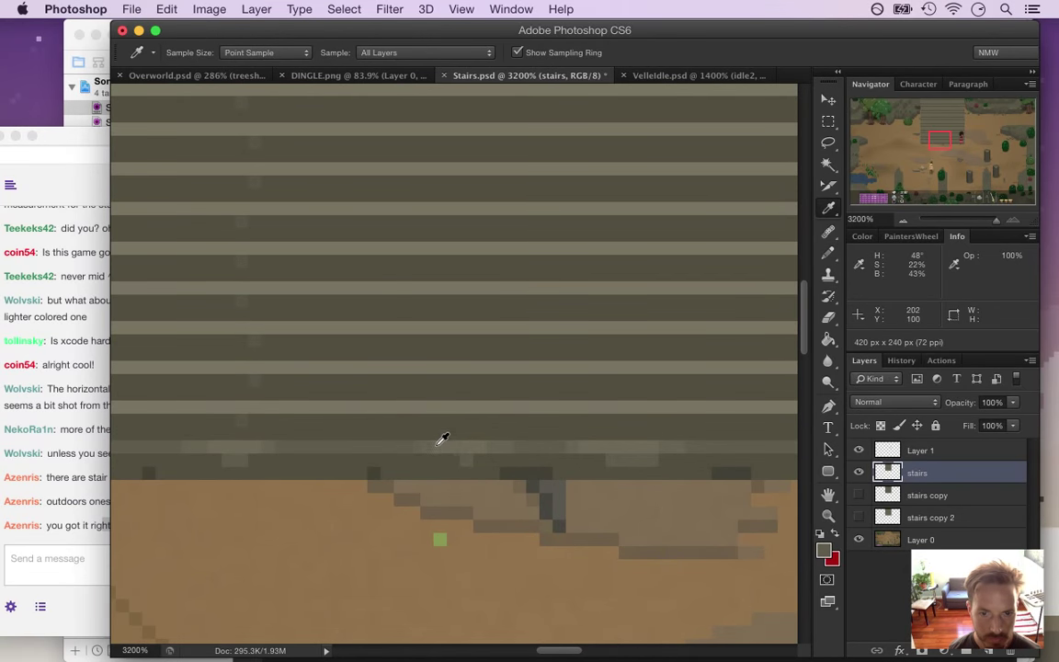
key(b)
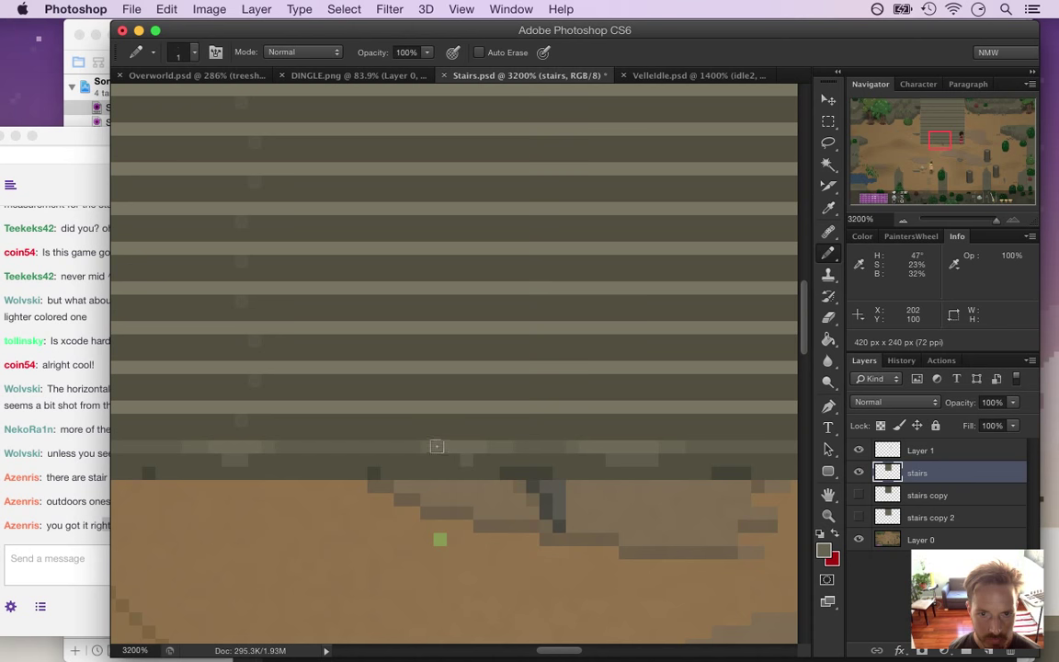
key(i)
click(451, 456)
key(b)
mouse_move(417, 483)
mouse_down()
mouse_move(281, 476)
mouse_move(467, 481)
mouse_move(454, 476)
mouse_up()
Sample the neighbouring edge tone and pencil over the remaining bright pixels of the central highlight on the lowest step
key(i)
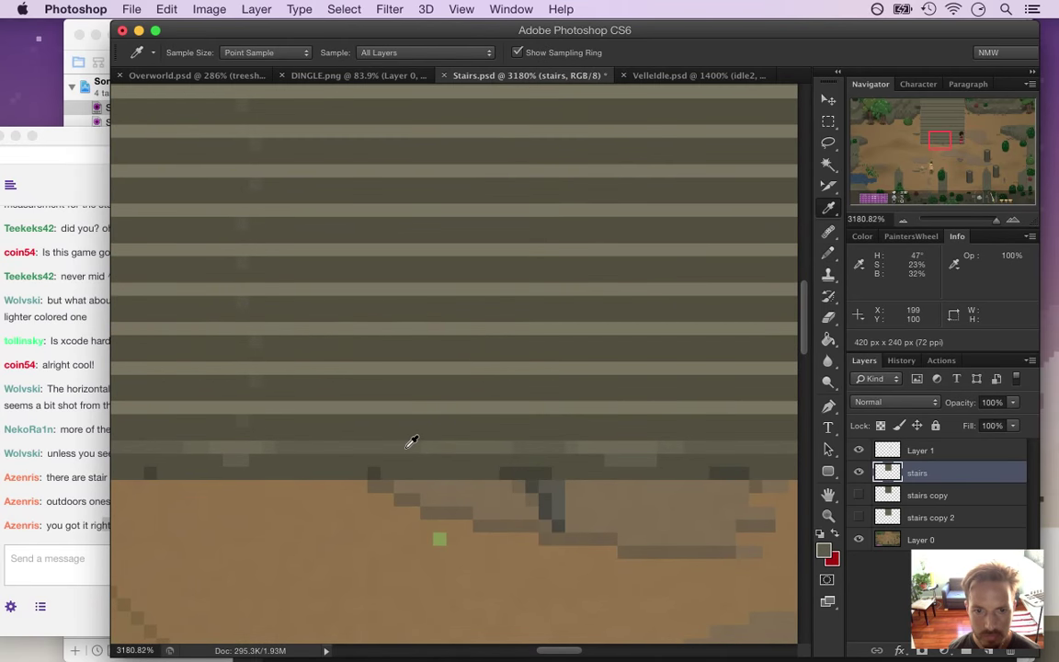
shift+click(442, 448)
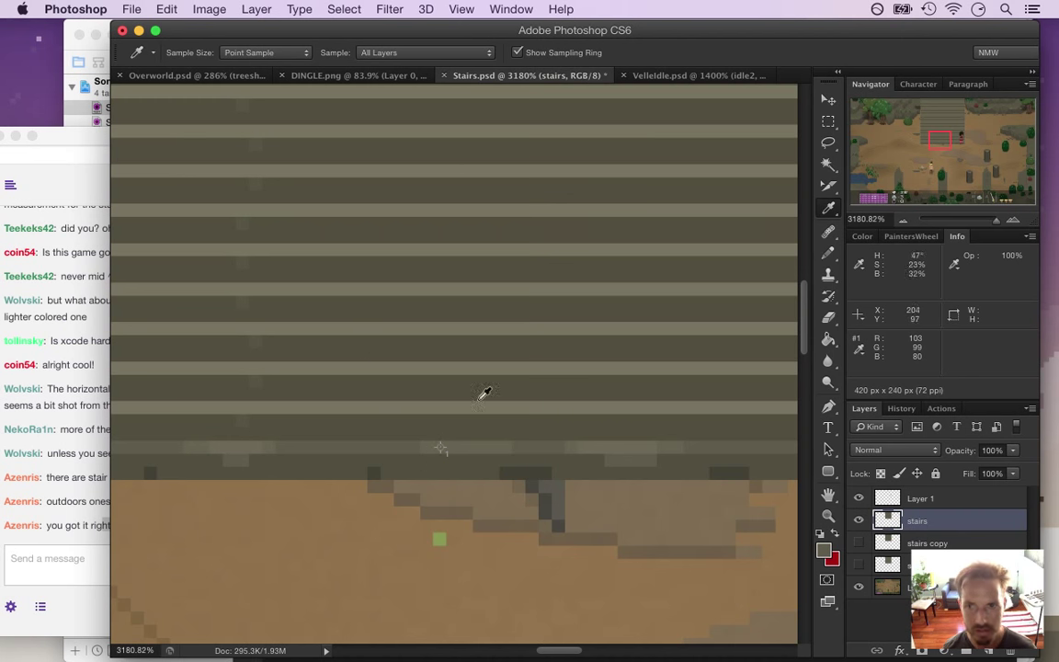
click(444, 440)
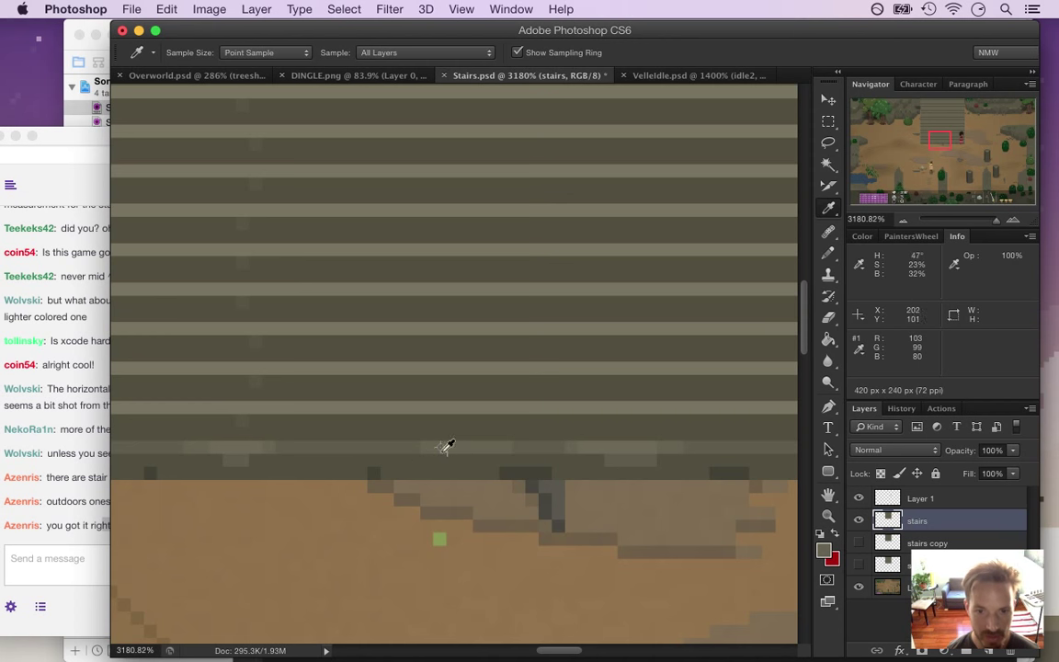
key(b)
alt+click(411, 448)
drag(423, 447, 523, 447)
Save the stairs document with the retouched lowest step
drag(387, 494, 279, 480)
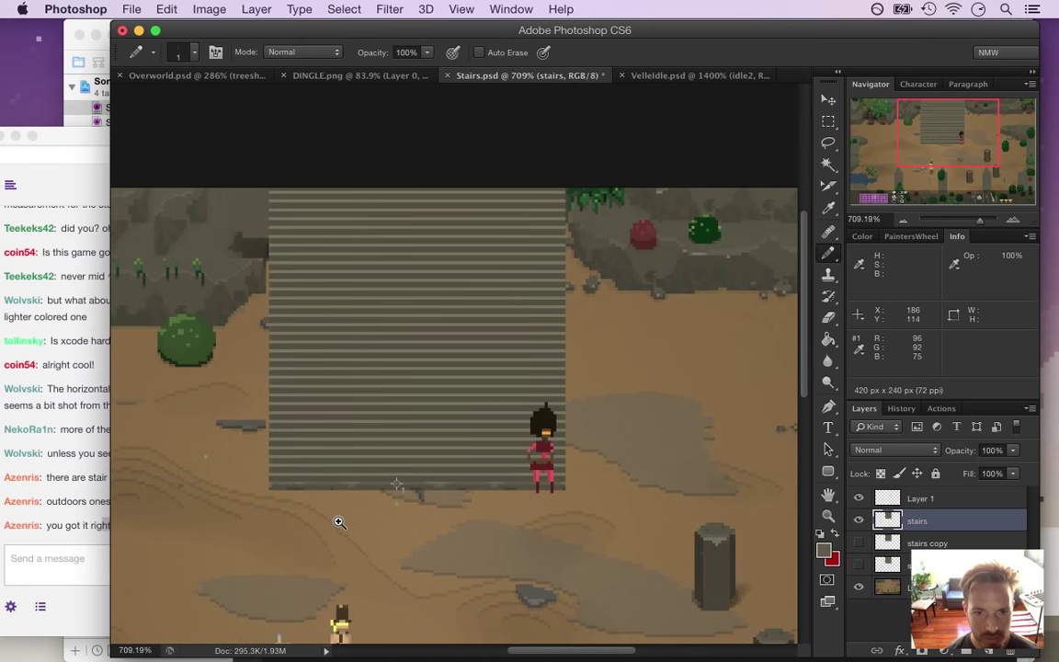
drag(342, 524, 335, 521)
key(super+s)
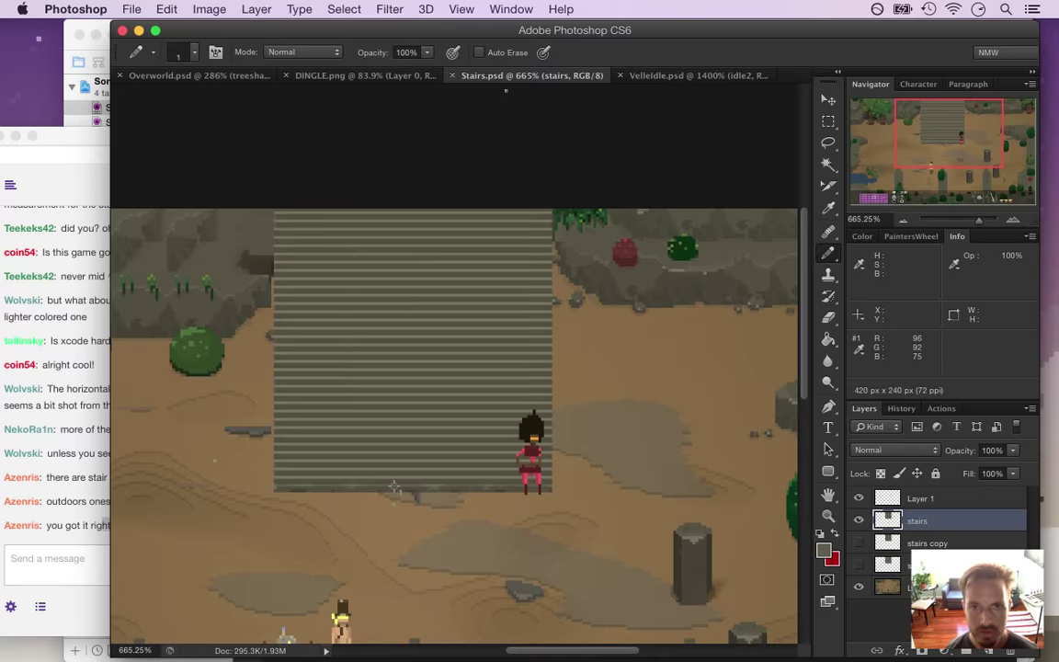
Turn off the display of slices and hide the extras, including the colour sampler marker, on the canvas
click(459, 8)
mouse_move(508, 295)
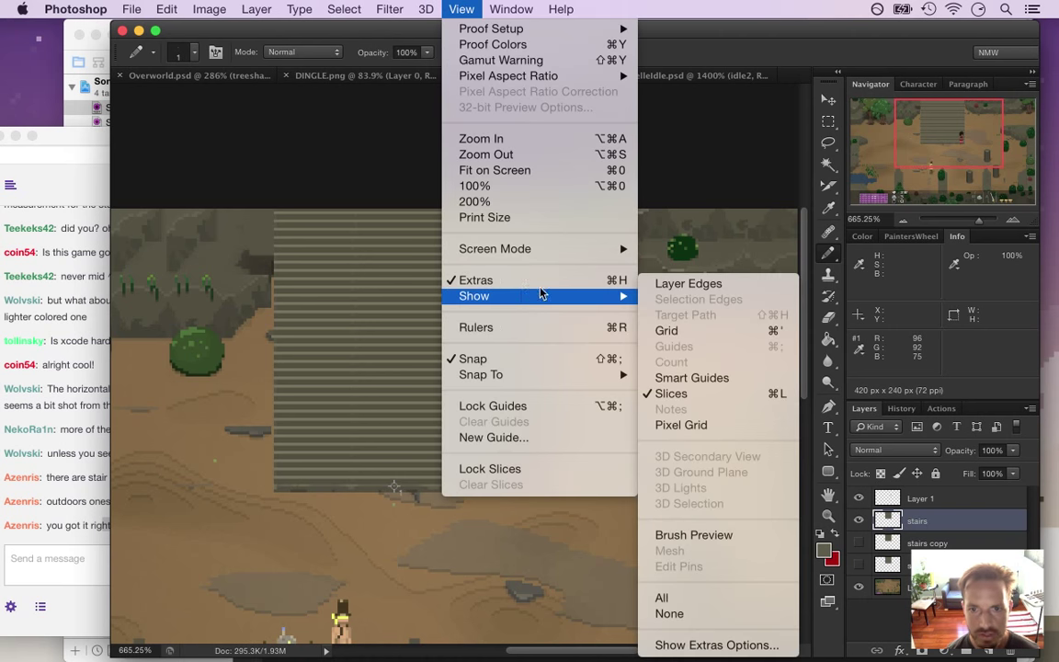
click(671, 393)
click(461, 9)
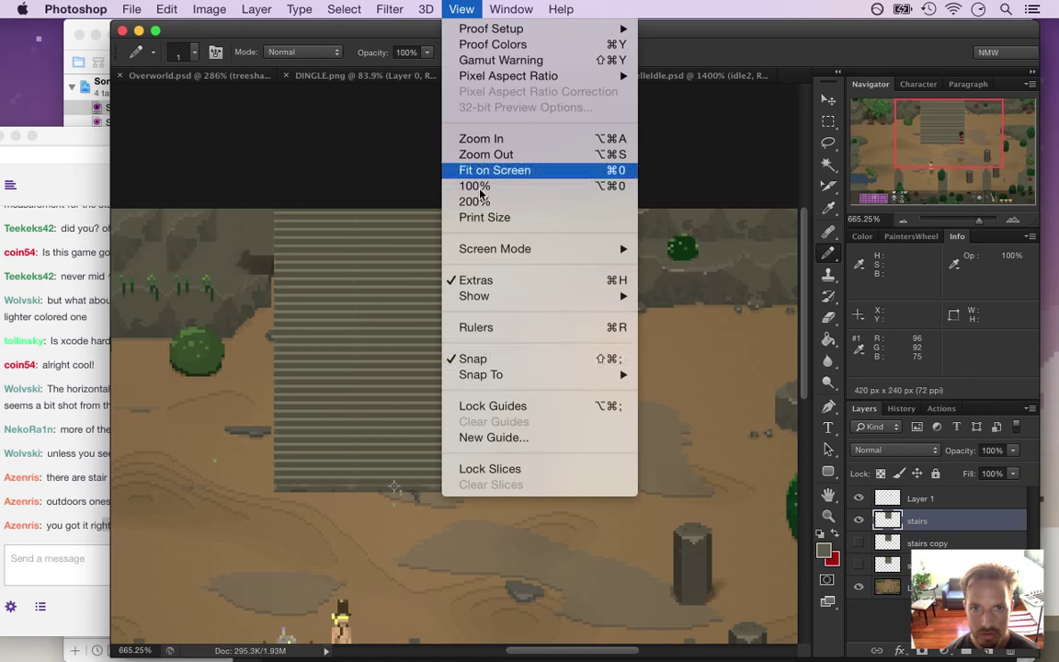
mouse_move(601, 298)
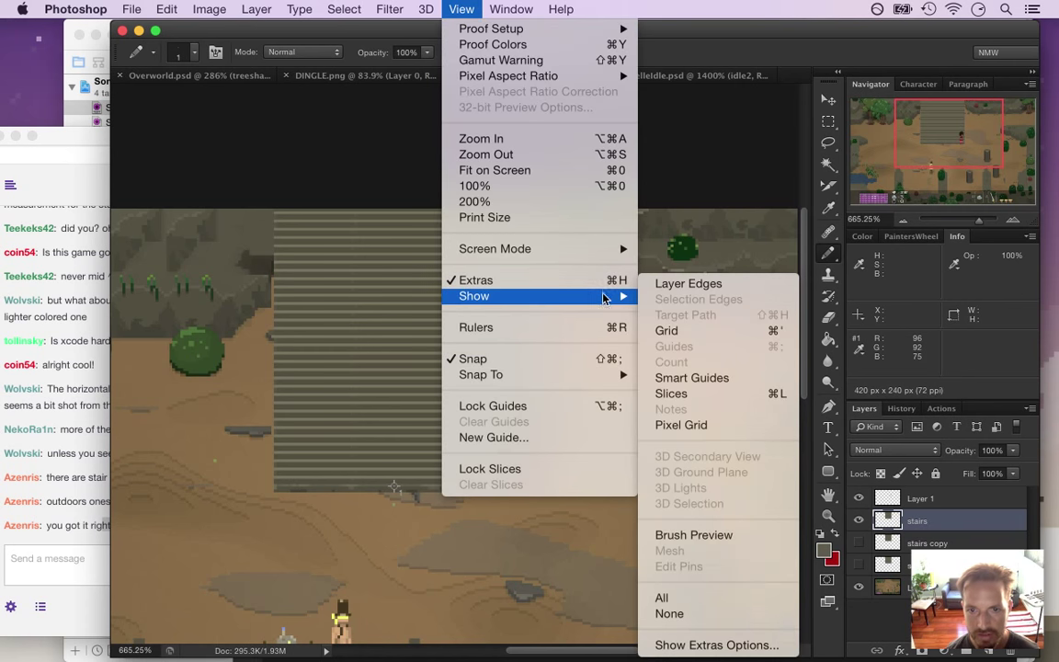
click(523, 281)
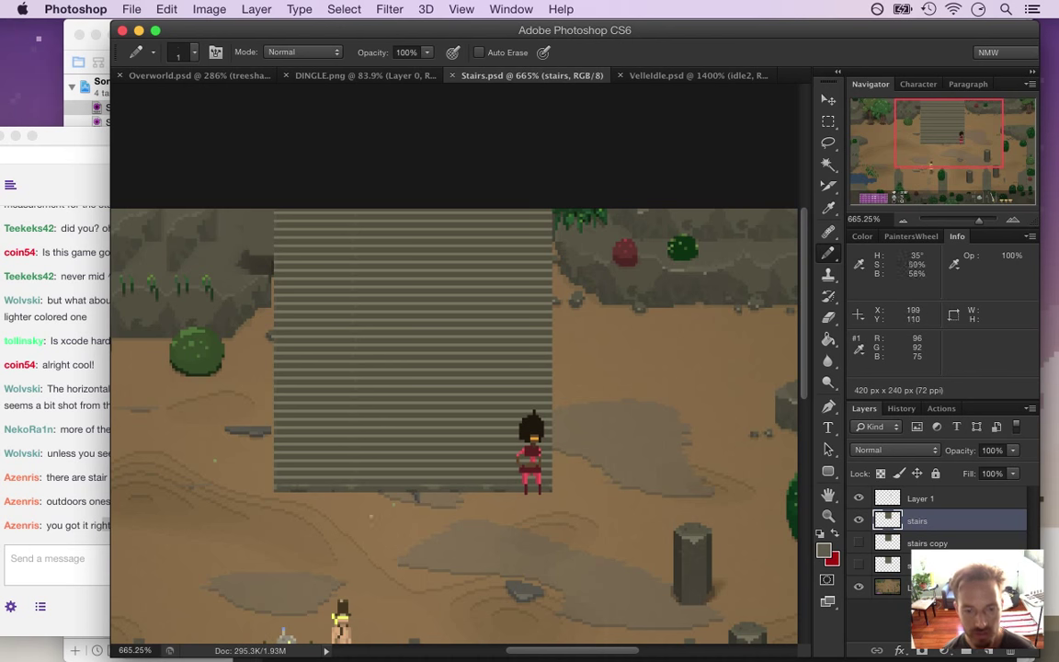
Sample the dark step colour and pencil it over part of the lighter patch beneath the left highlight on the lowest step
drag(360, 497, 373, 541)
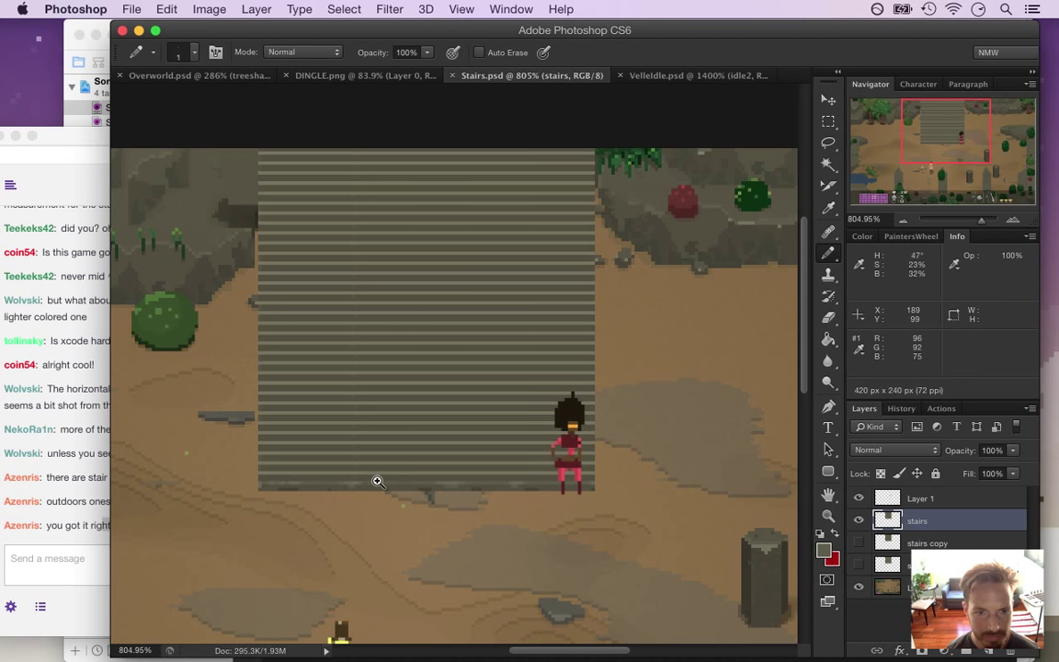
drag(376, 480, 501, 483)
alt+click(358, 513)
key(b)
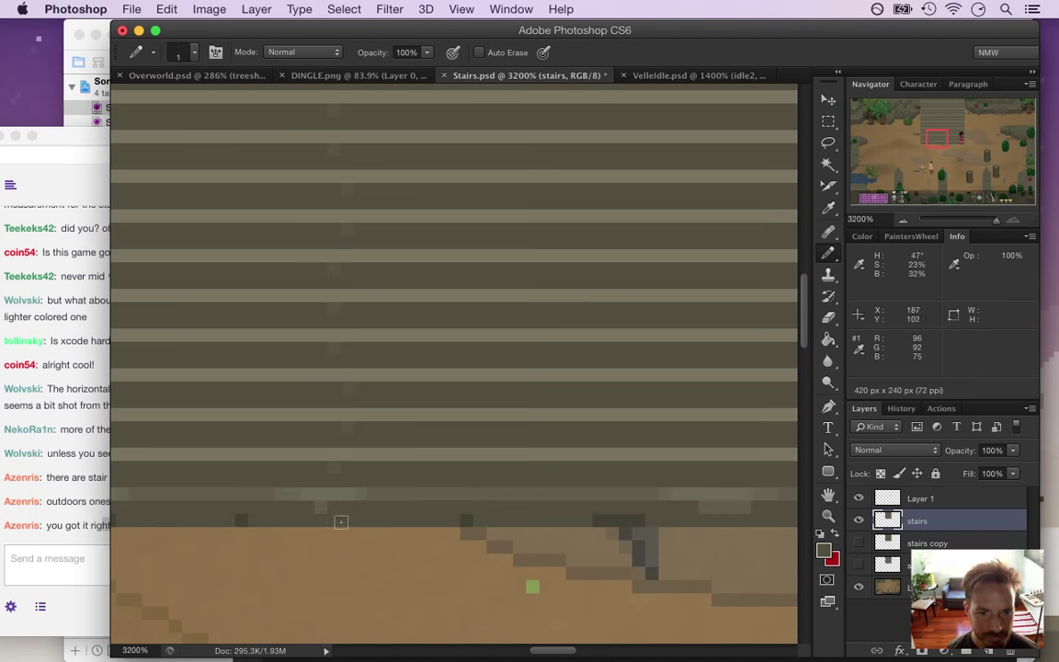
click(321, 507)
Sample the dark step colour and mix a slightly brighter shade of it as the foreground colour
key(i)
click(303, 498)
click(824, 552)
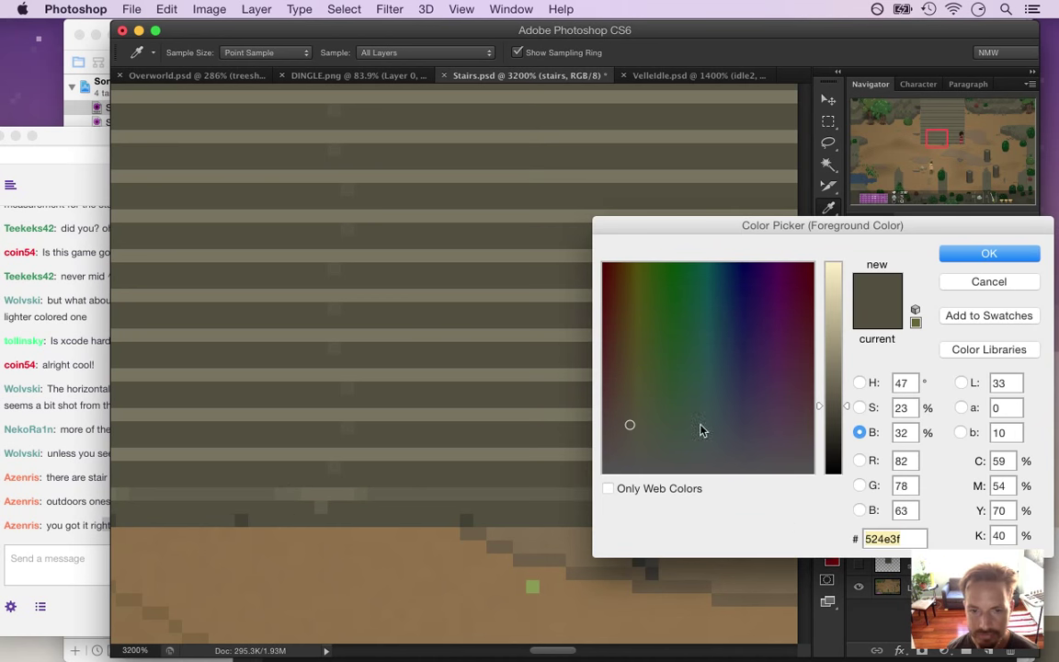
drag(828, 406, 837, 399)
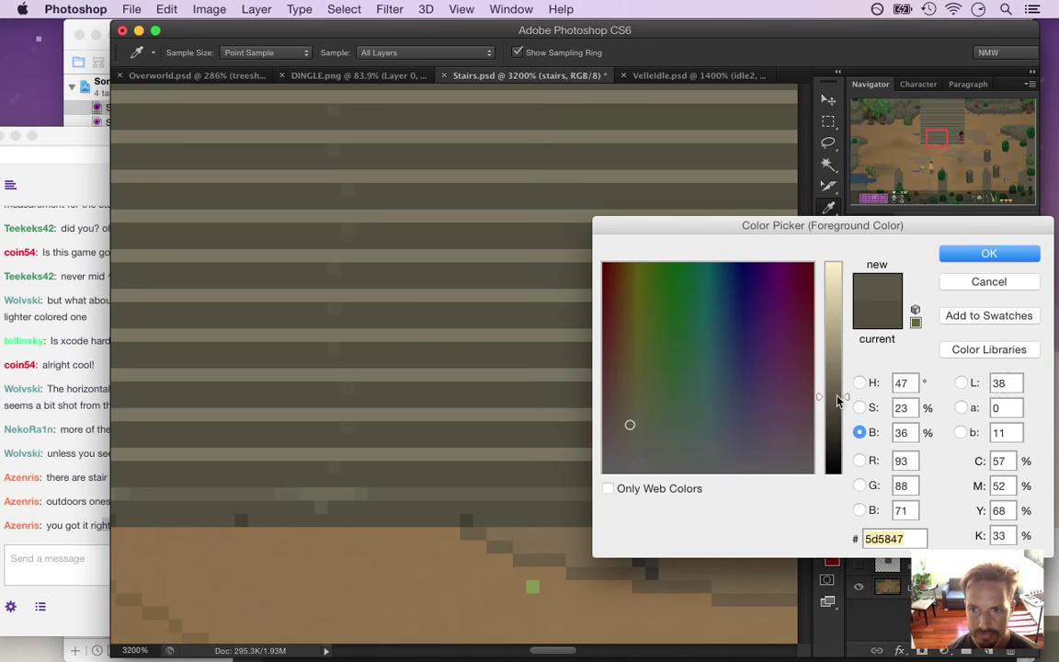
click(964, 262)
key(b)
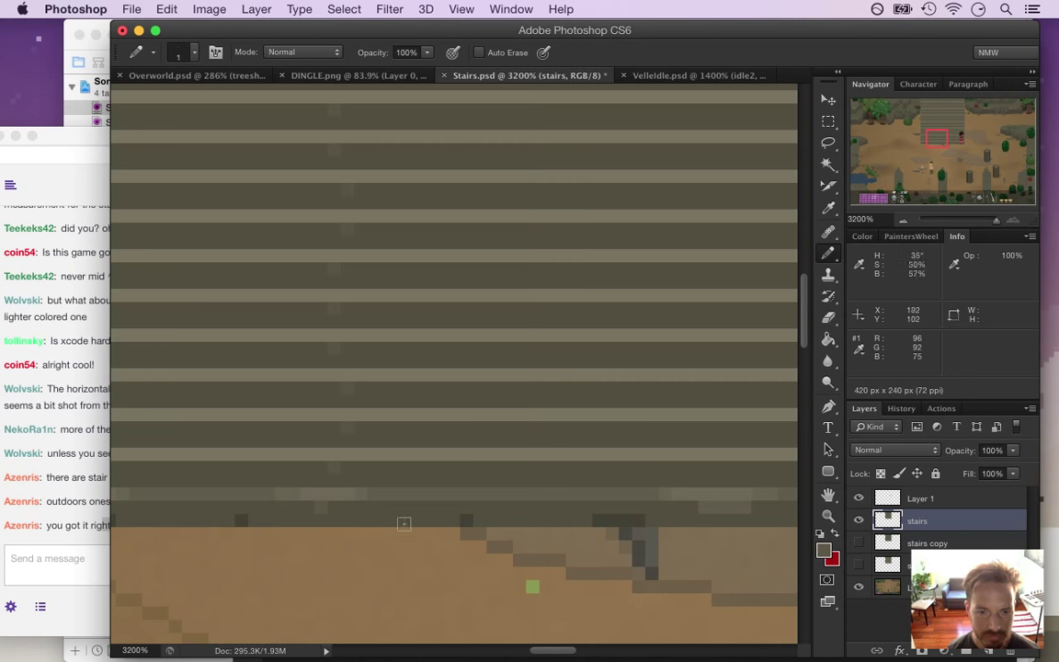
click(824, 554)
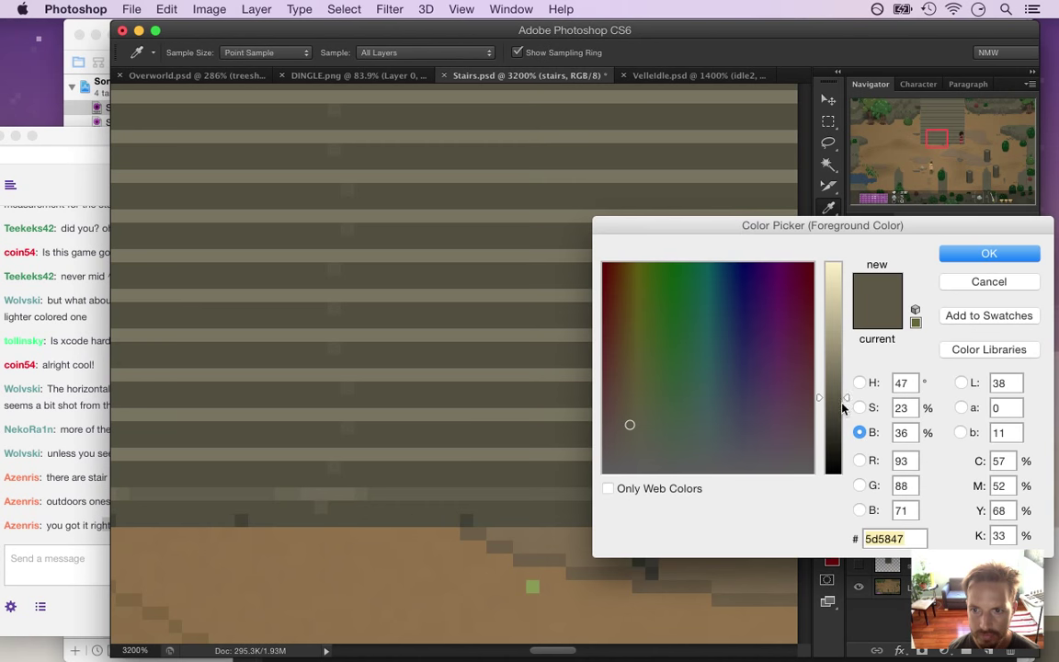
drag(849, 405, 846, 407)
key(Return)
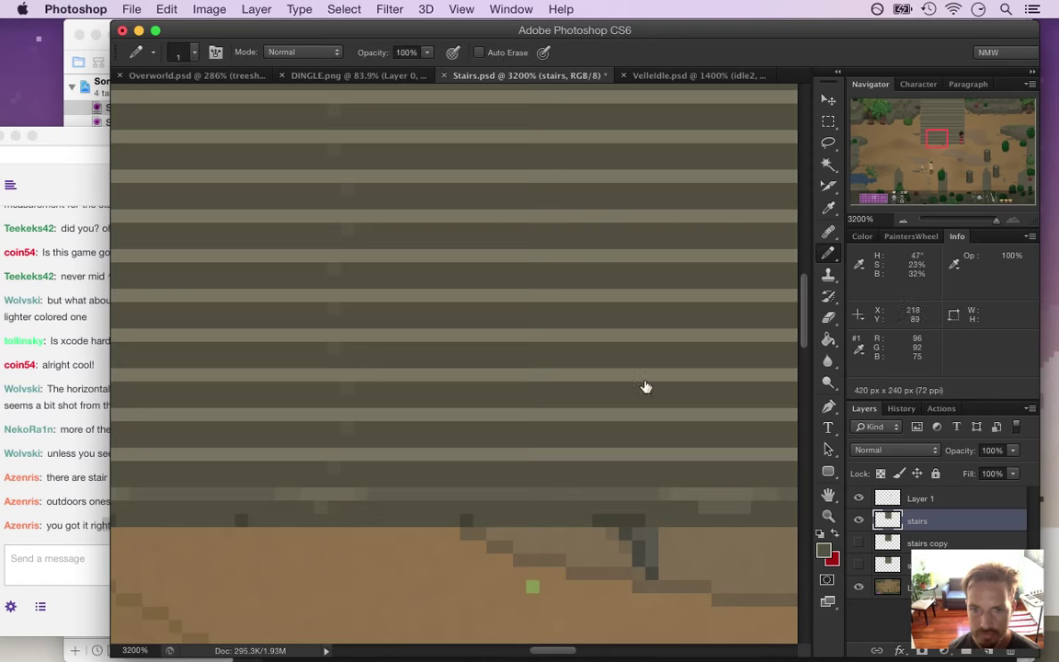
Pencil the mixed shade over the lighter patches along the lowest step to soften its shading
mouse_move(340, 568)
mouse_down()
mouse_move(182, 557)
mouse_move(322, 560)
mouse_up()
drag(463, 531, 694, 533)
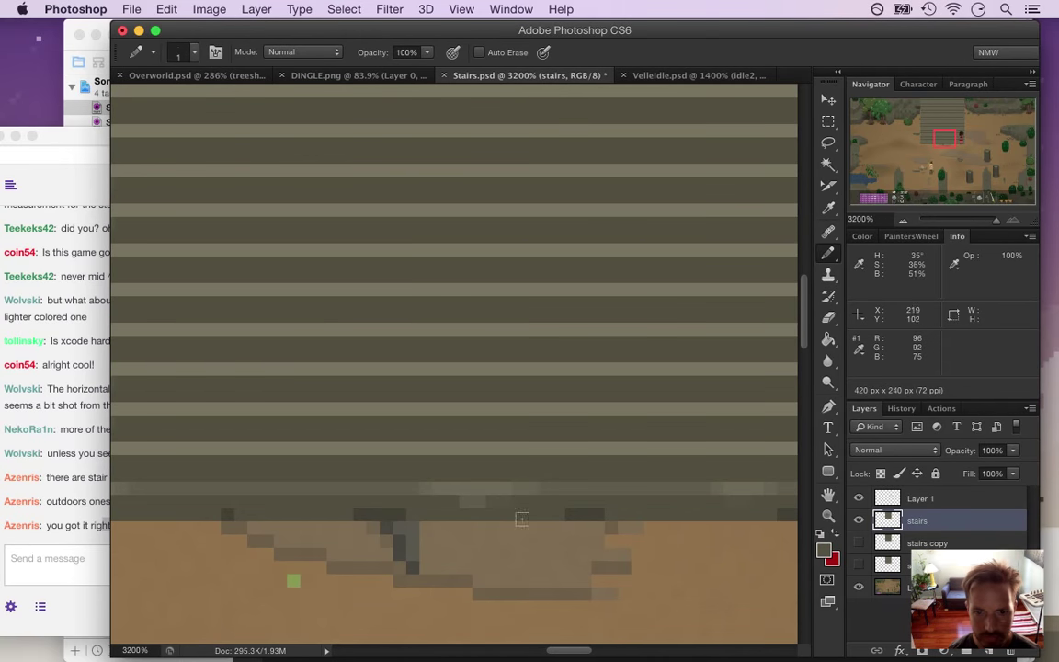
drag(501, 550, 483, 629)
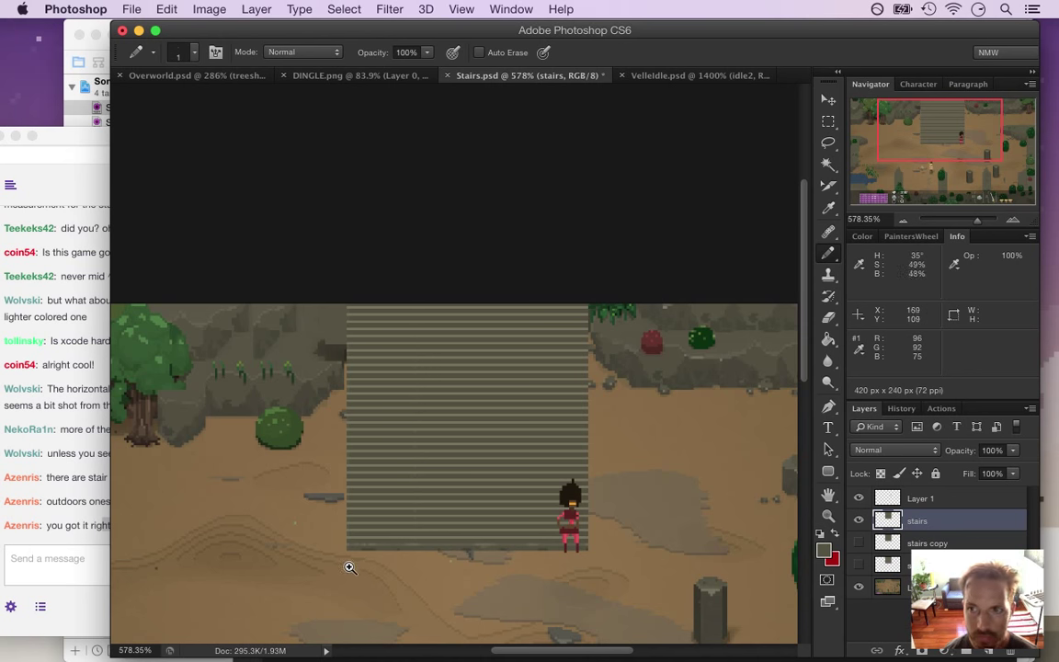
Select a 35 × 3 px strip of the shaded lowest step and place copies of it on the lower steps
drag(352, 565, 415, 542)
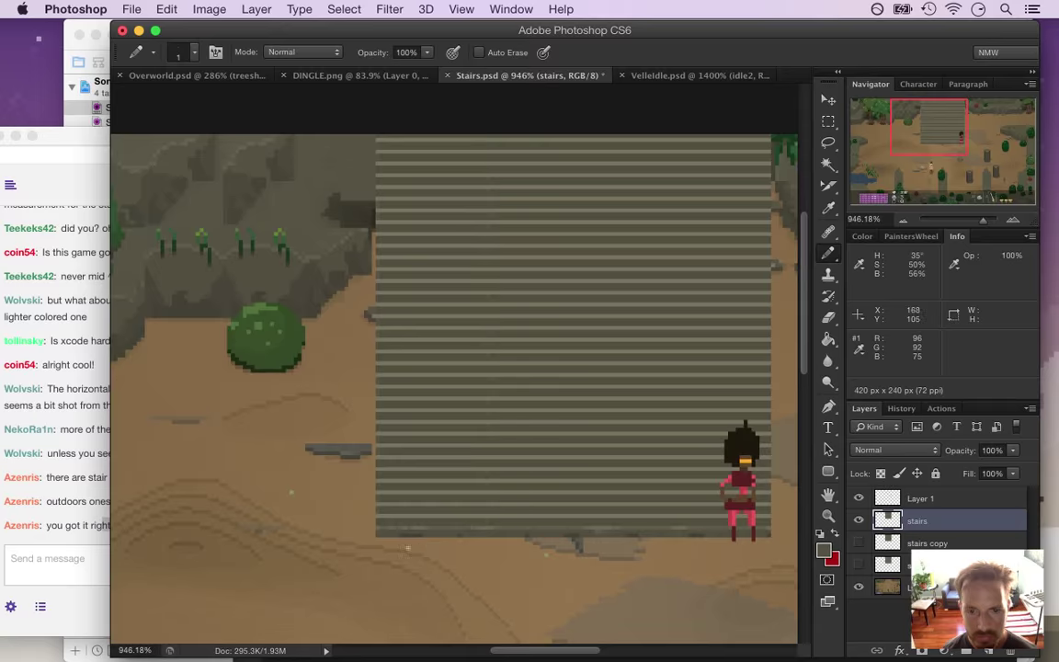
key(m)
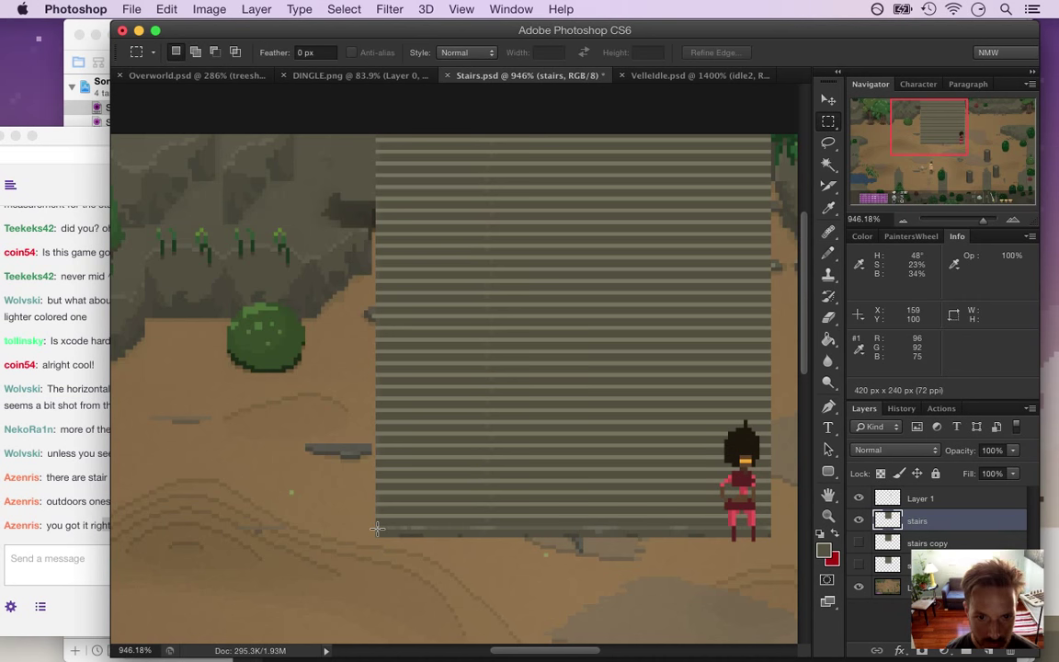
drag(376, 527, 527, 524)
key(super+d)
key(v)
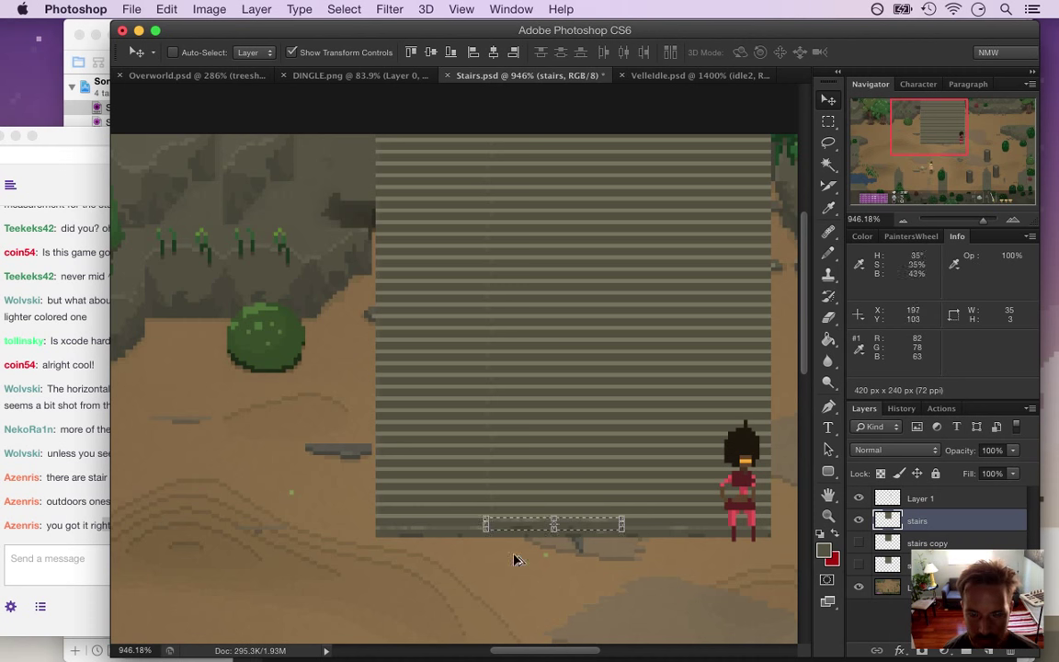
key(Up)
drag(515, 522, 426, 464)
Duplicate the shaded strip at staggered positions across the middle steps of the stairs
drag(431, 462, 670, 438)
drag(581, 431, 442, 411)
drag(538, 416, 731, 332)
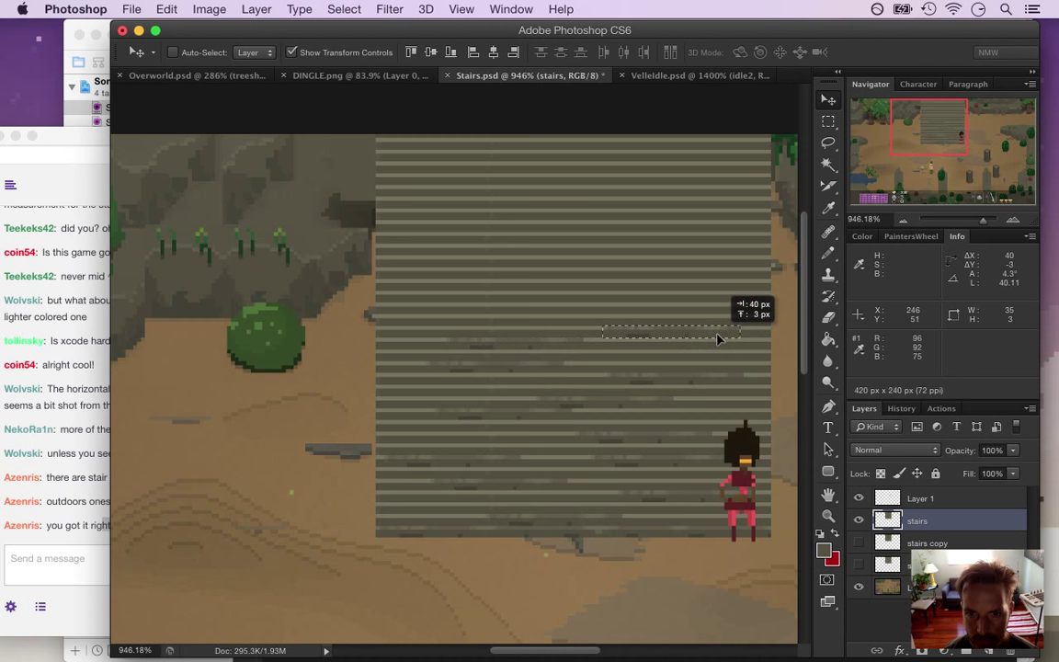
drag(649, 336, 436, 312)
drag(521, 308, 478, 276)
Switch to the Twitch chat in Safari and read the latest message
click(100, 542)
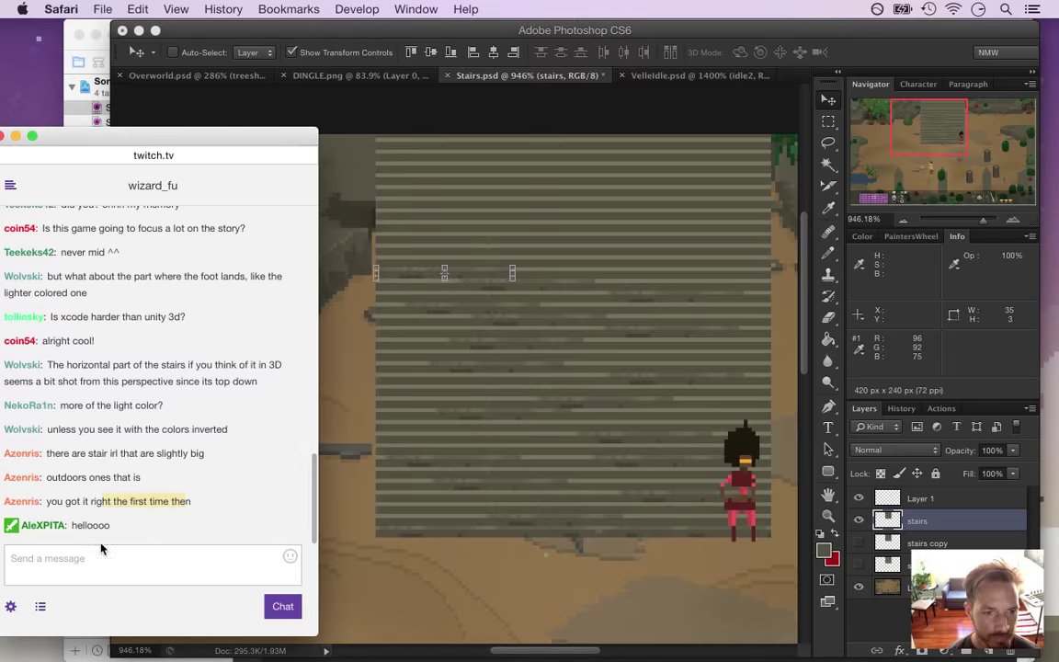
drag(72, 525, 83, 526)
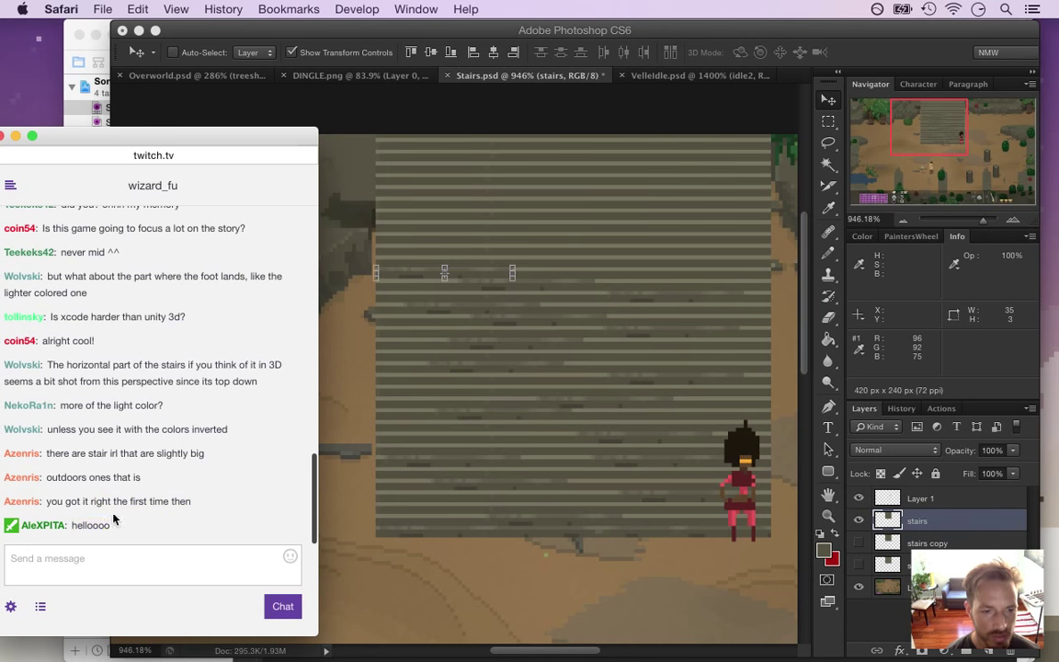
drag(79, 529, 145, 524)
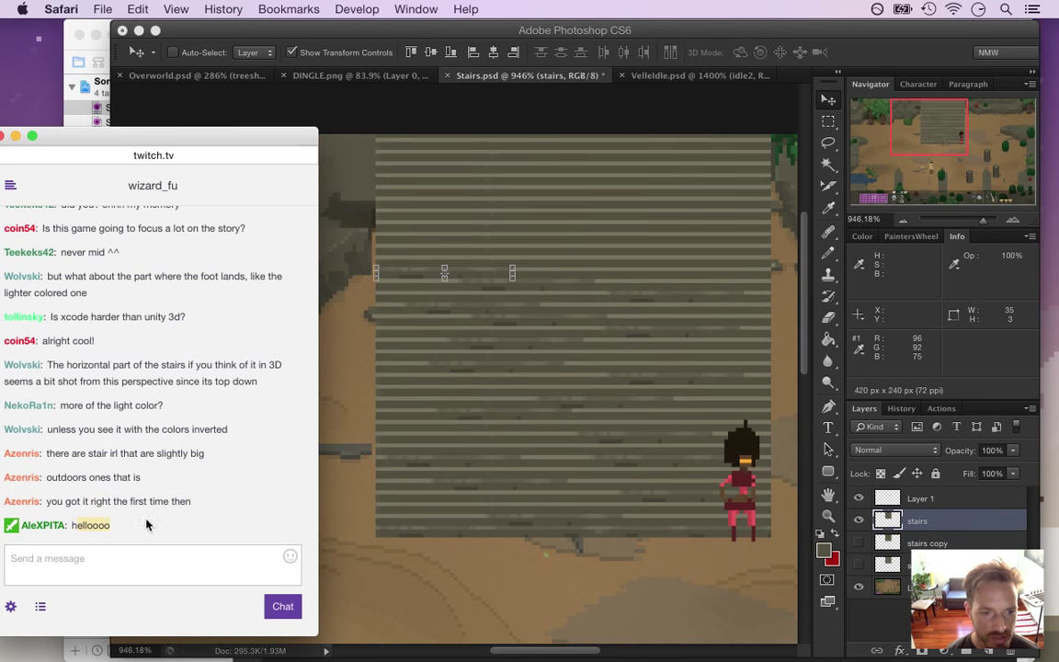
Switch back to Photoshop and duplicate the shaded strip across the upper steps, nudging the copies into line with the topmost steps
click(864, 61)
drag(479, 278, 723, 277)
drag(659, 278, 426, 162)
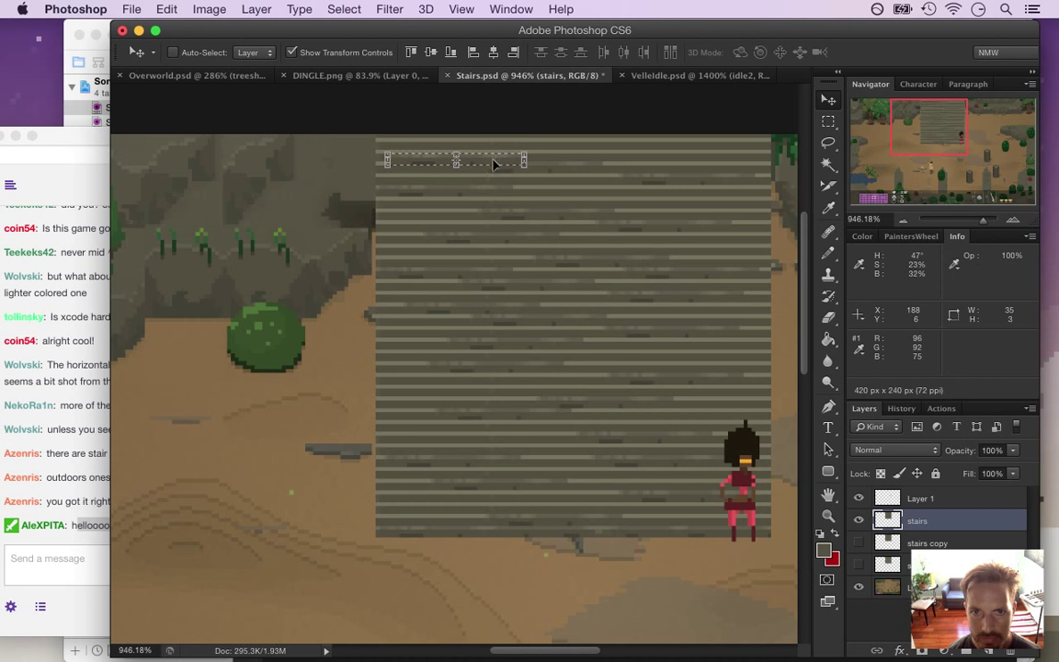
key(Up)
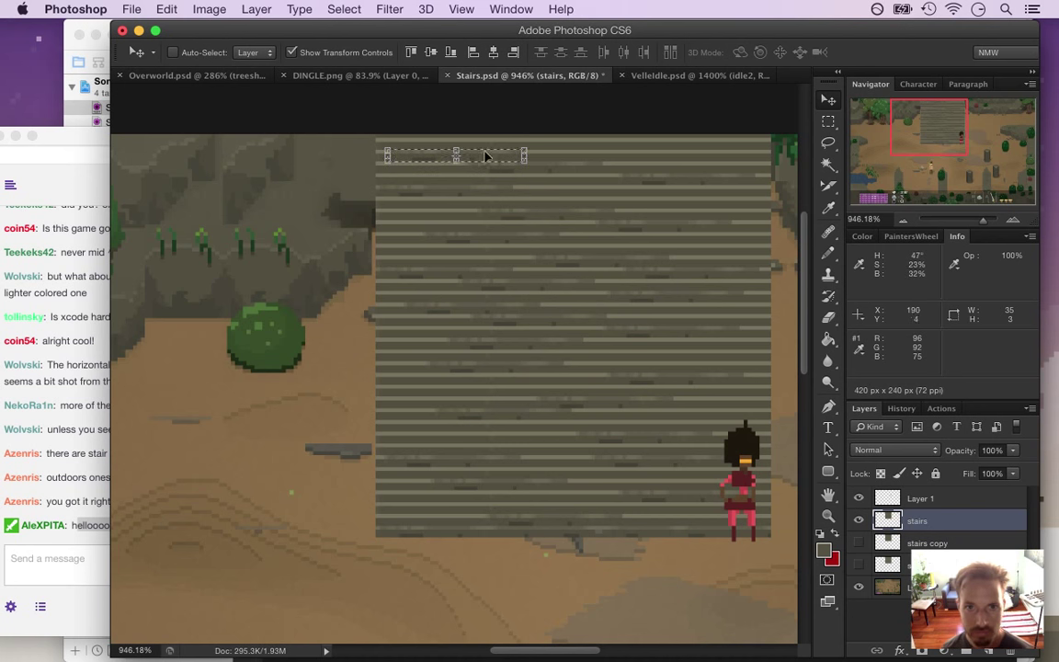
drag(485, 160, 650, 145)
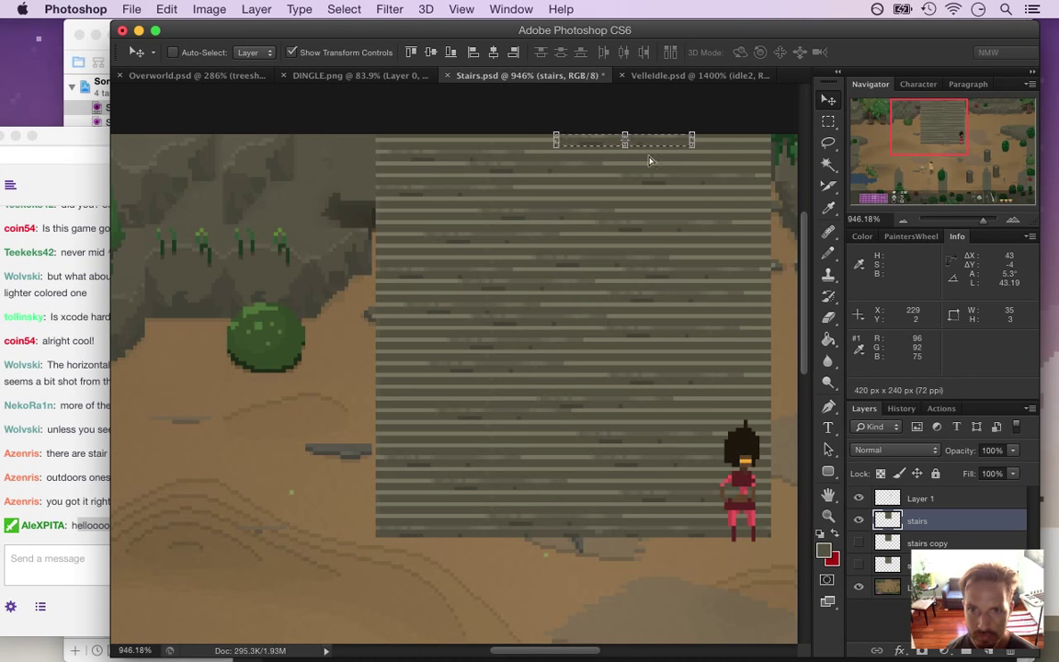
key(Down)
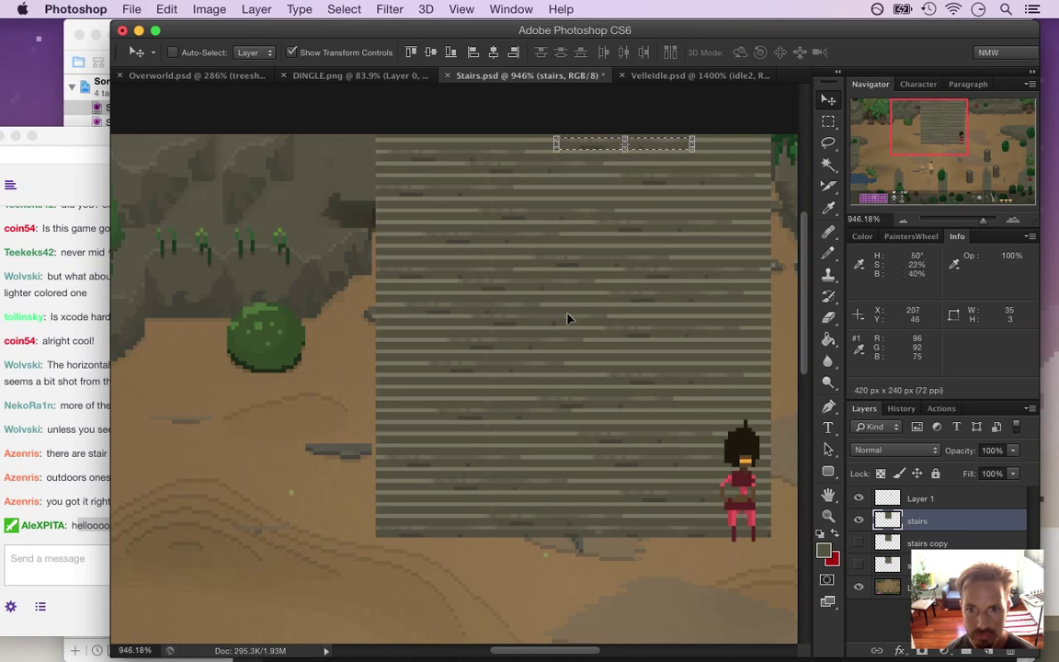
Clear the selection and save the stairs document
key(m)
click(612, 330)
mouse_move(641, 364)
mouse_down()
mouse_move(542, 373)
mouse_move(638, 400)
mouse_up()
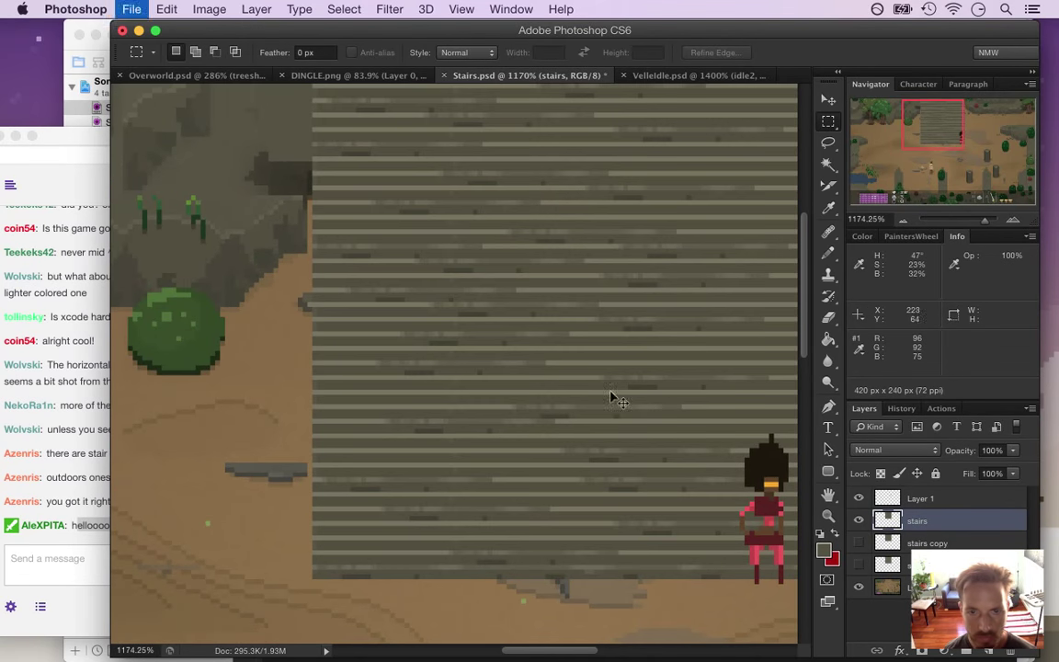
Sample a step tone and pencil it over parts of the step edges to break up the repeated pattern
key(i)
click(517, 297)
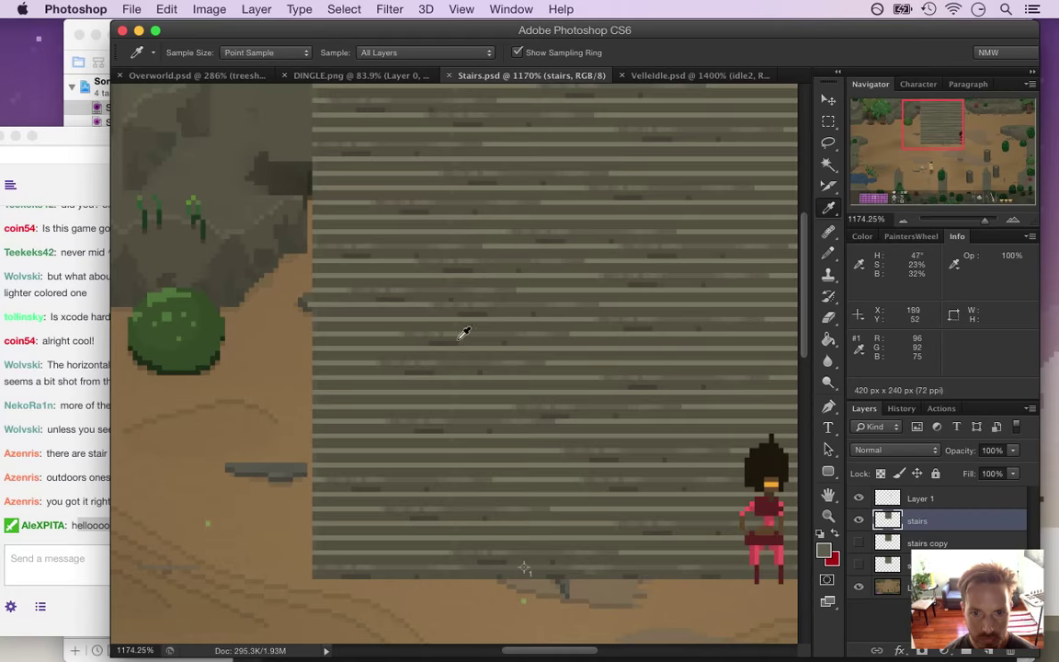
key(m)
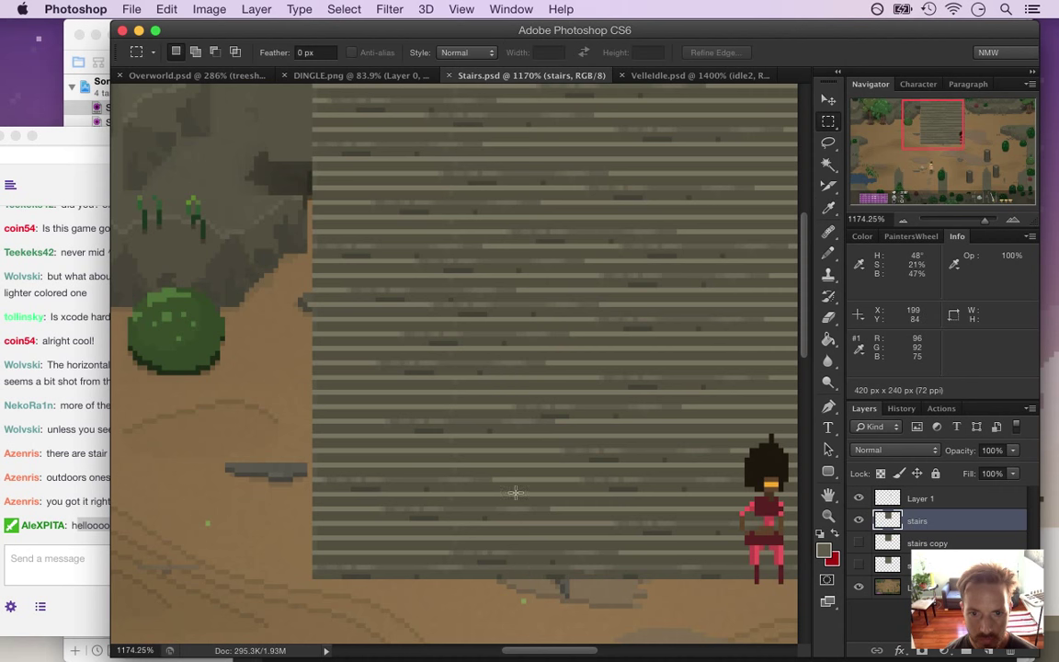
key(b)
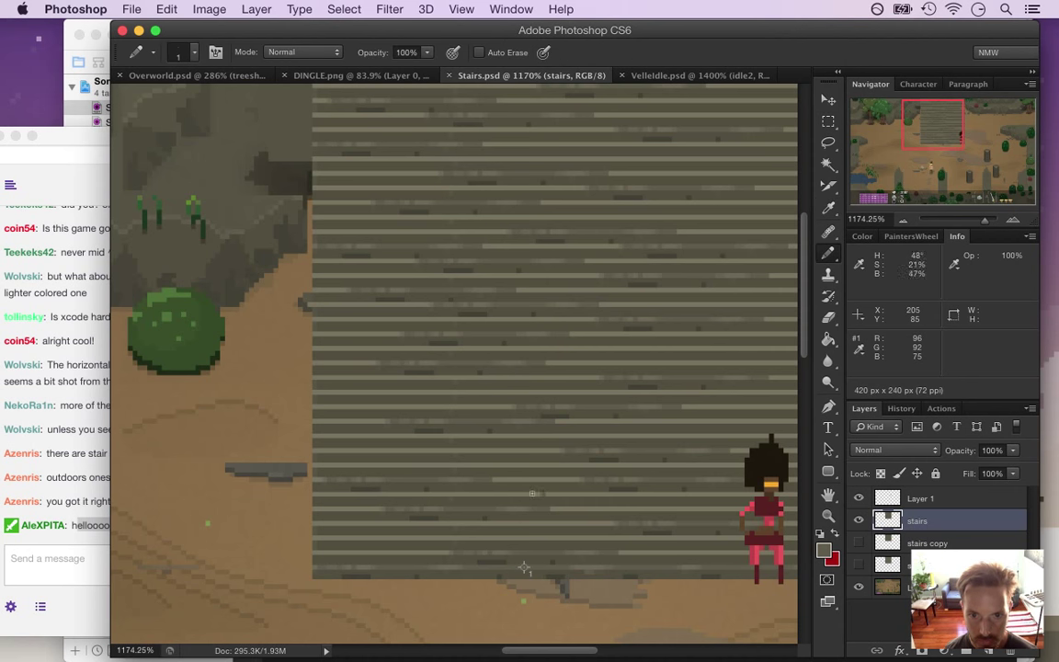
drag(532, 492, 431, 489)
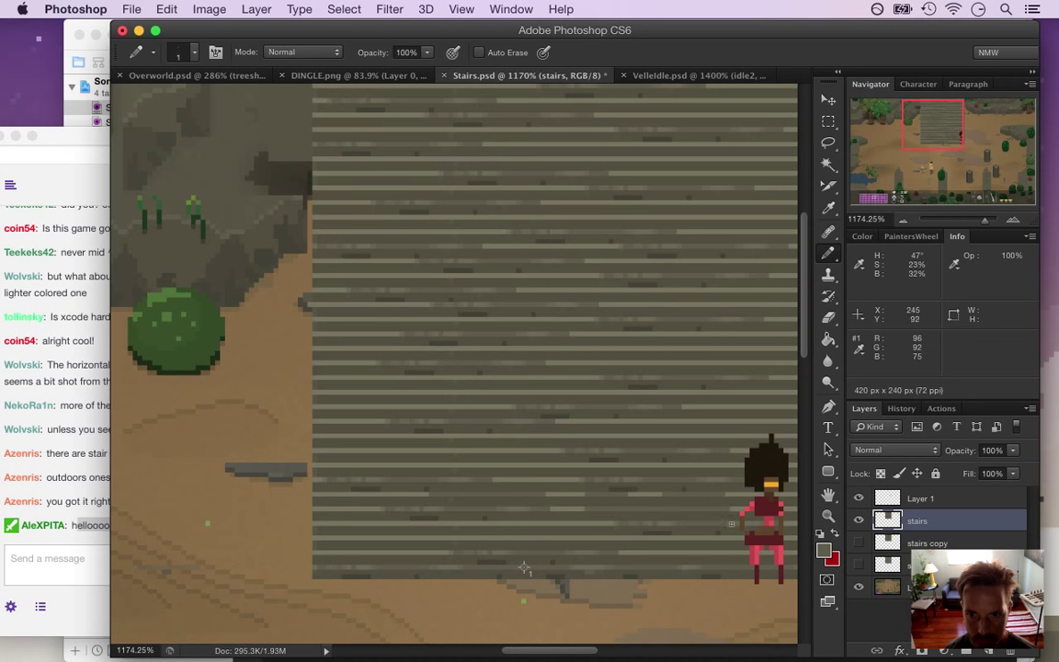
scroll(682, 456, right, 1)
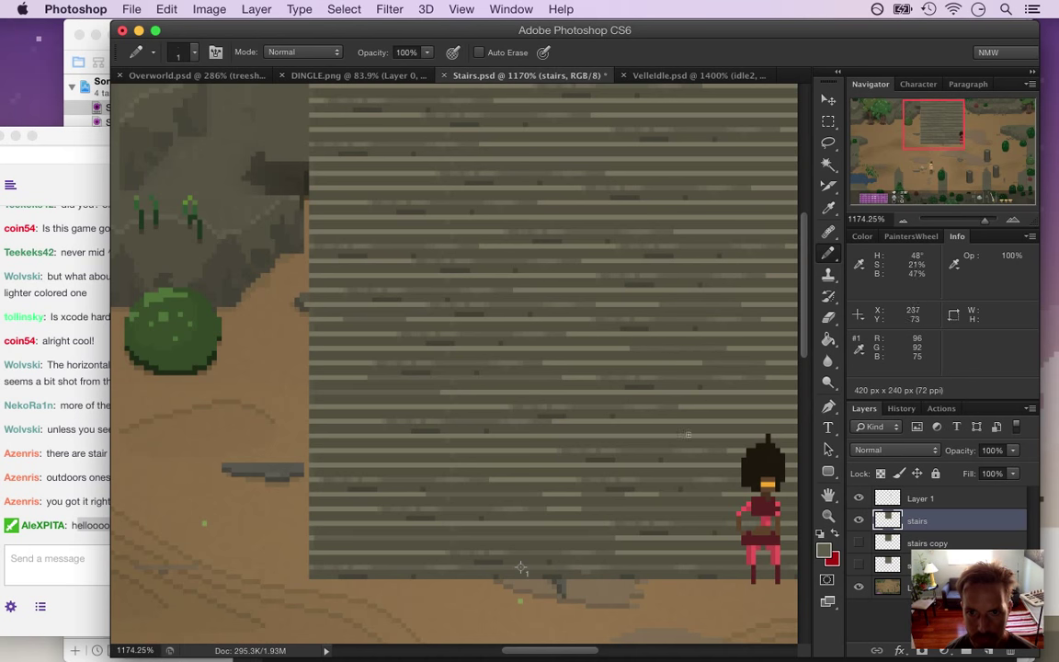
drag(676, 317, 565, 372)
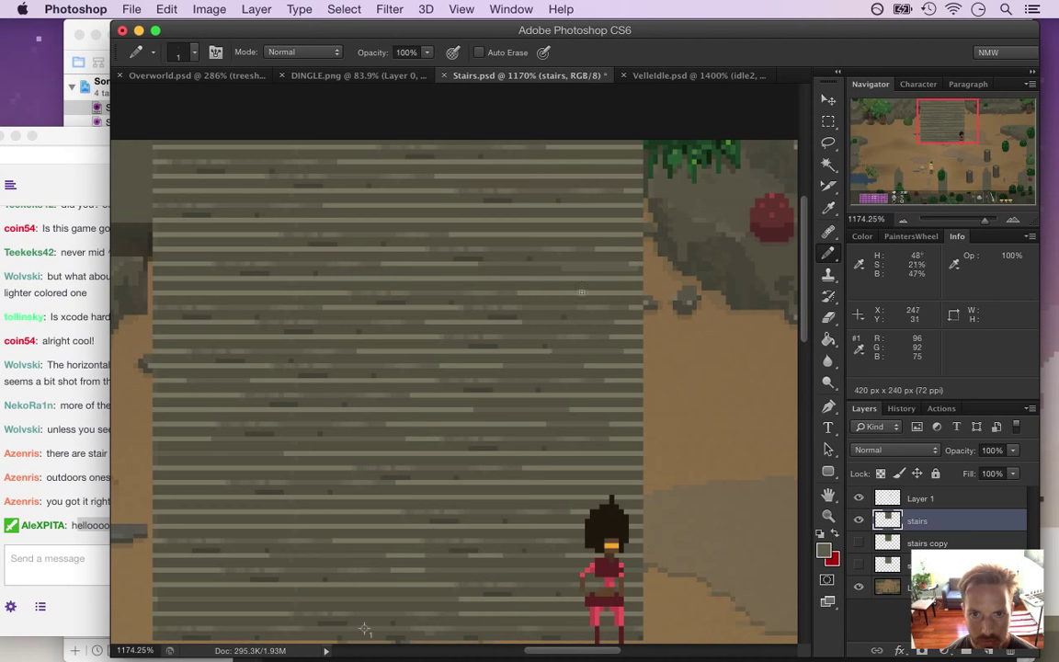
Select a 36 × 2 px strip of a light step edge near the upper right of the stairs, nudge it down and deselect
key(m)
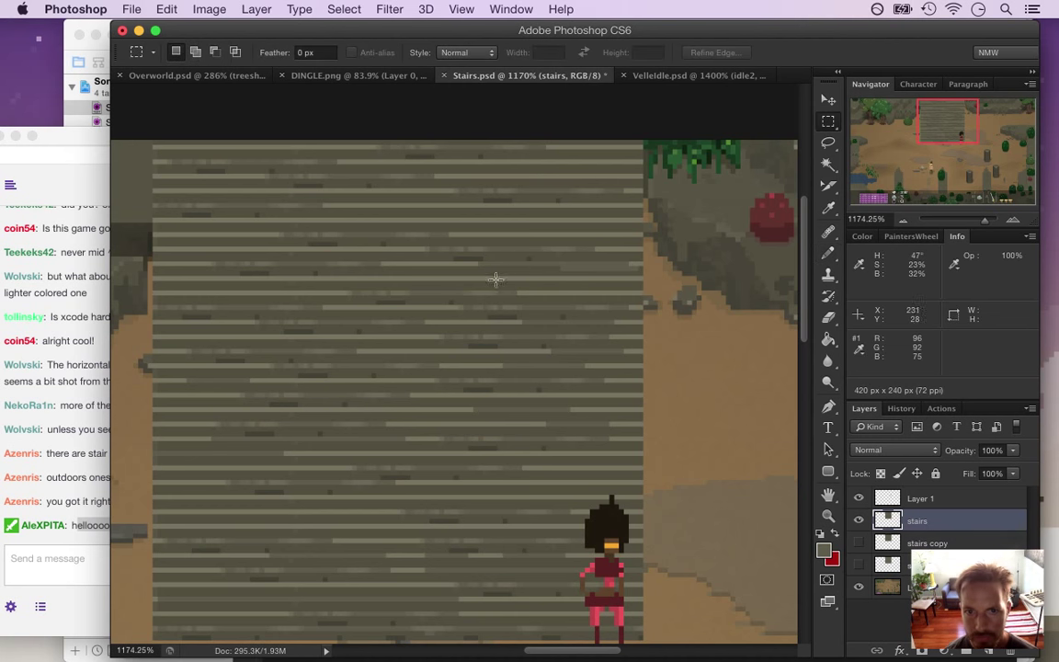
drag(458, 277, 633, 284)
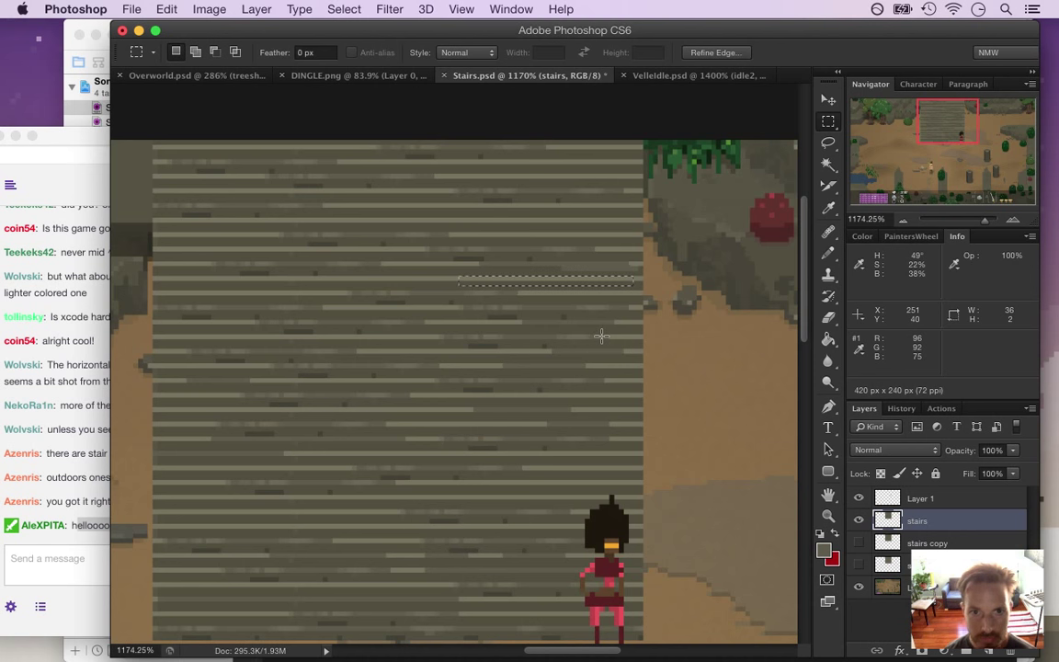
key(v)
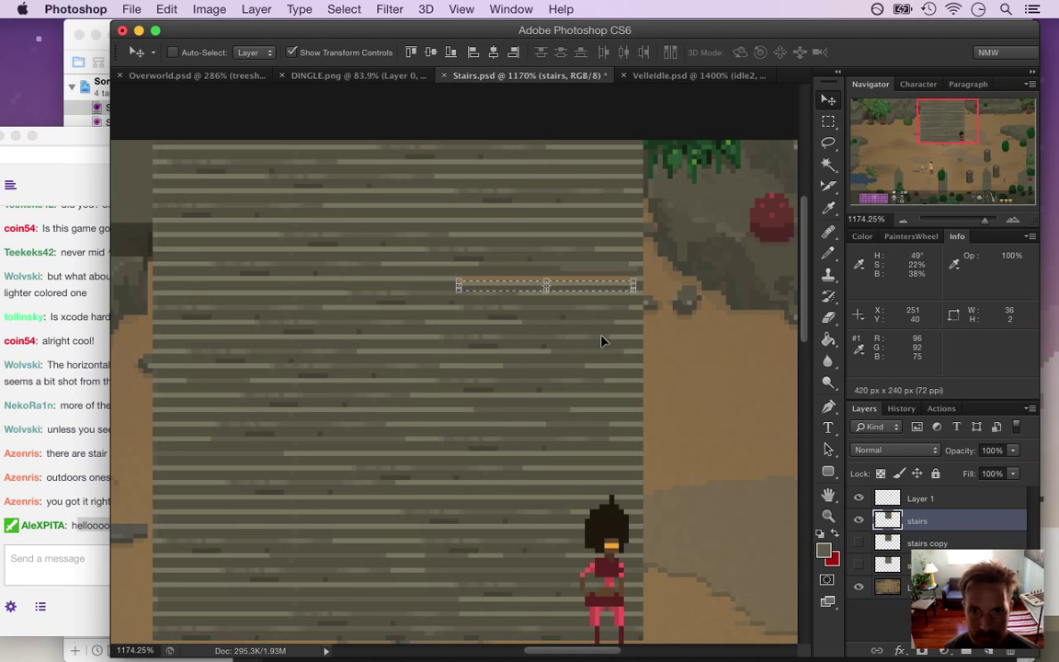
key(Down)
key(m)
key(super+d)
Sample the base step tone and the dark crack tone and pencil them around the shifted edge strip on the upper steps
key(i)
click(445, 269)
key(b)
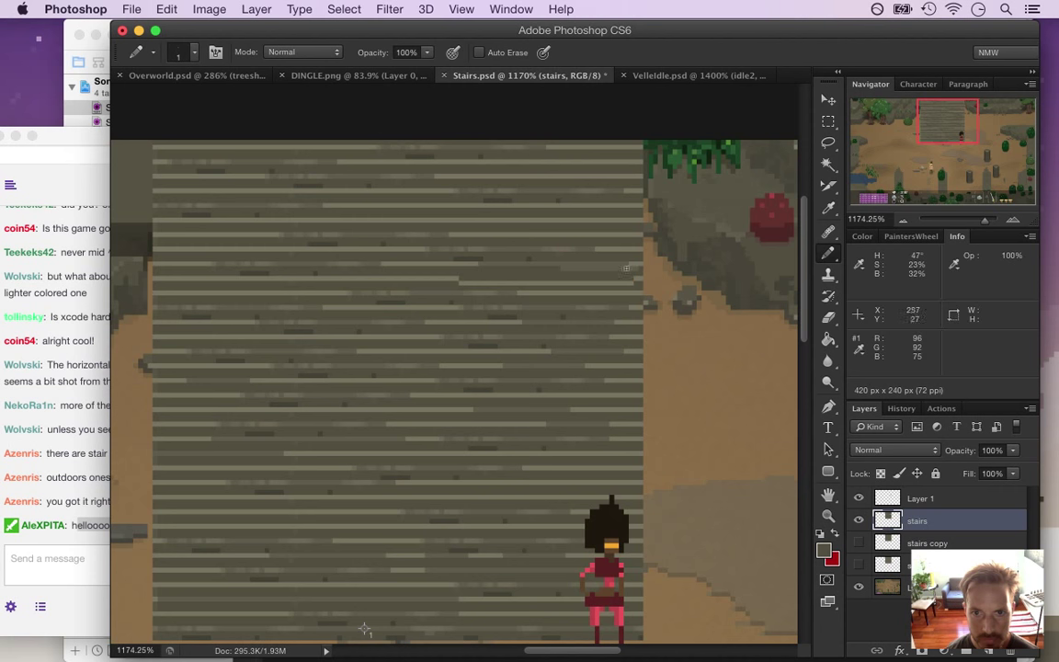
key(i)
click(503, 314)
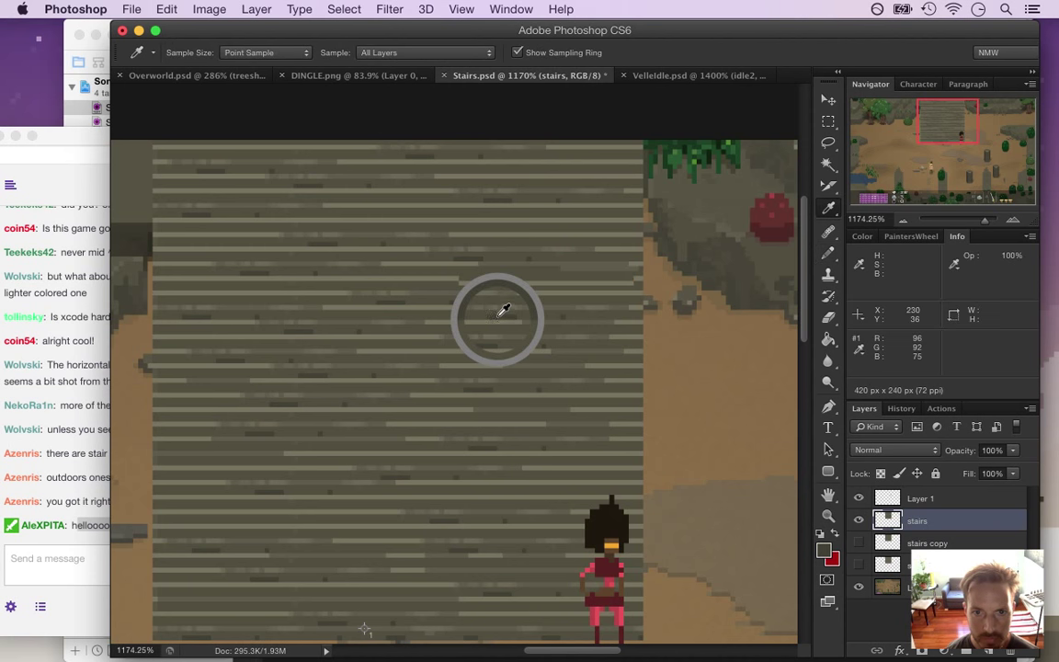
key(b)
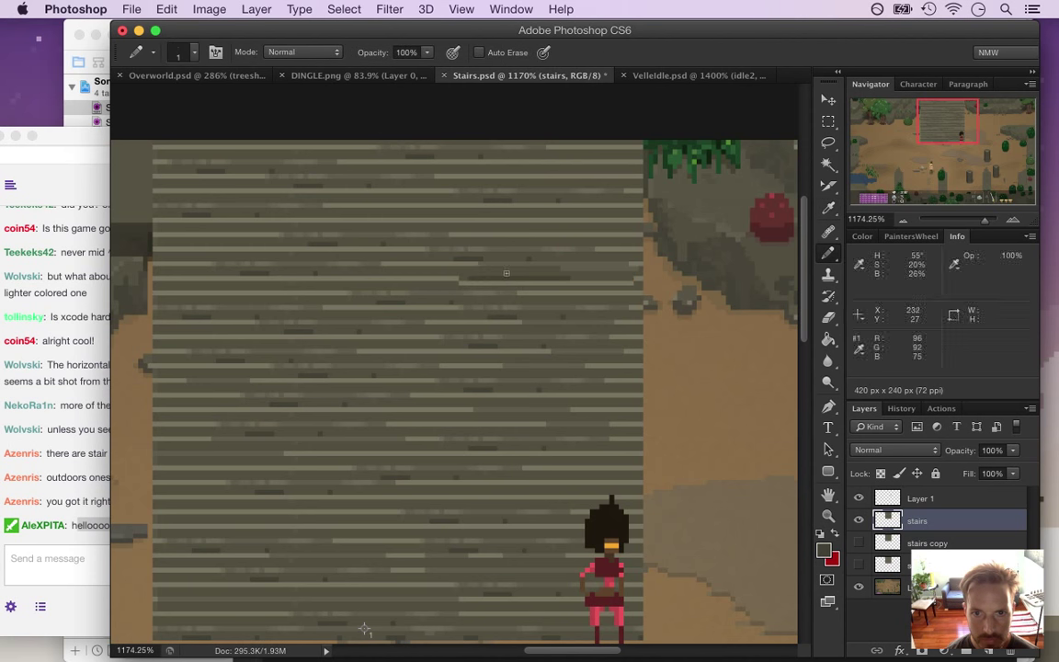
drag(443, 331, 381, 335)
drag(389, 383, 443, 414)
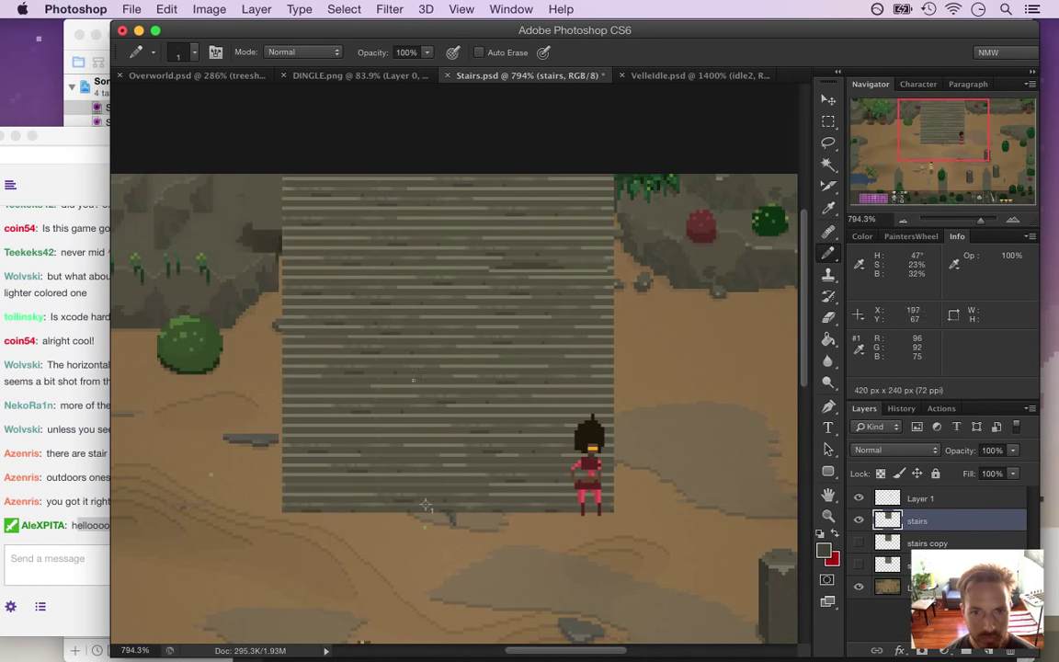
Select the light edge pixels across all the stairs with the Magic Wand and sample a step tone for painting
click(827, 162)
click(493, 319)
key(i)
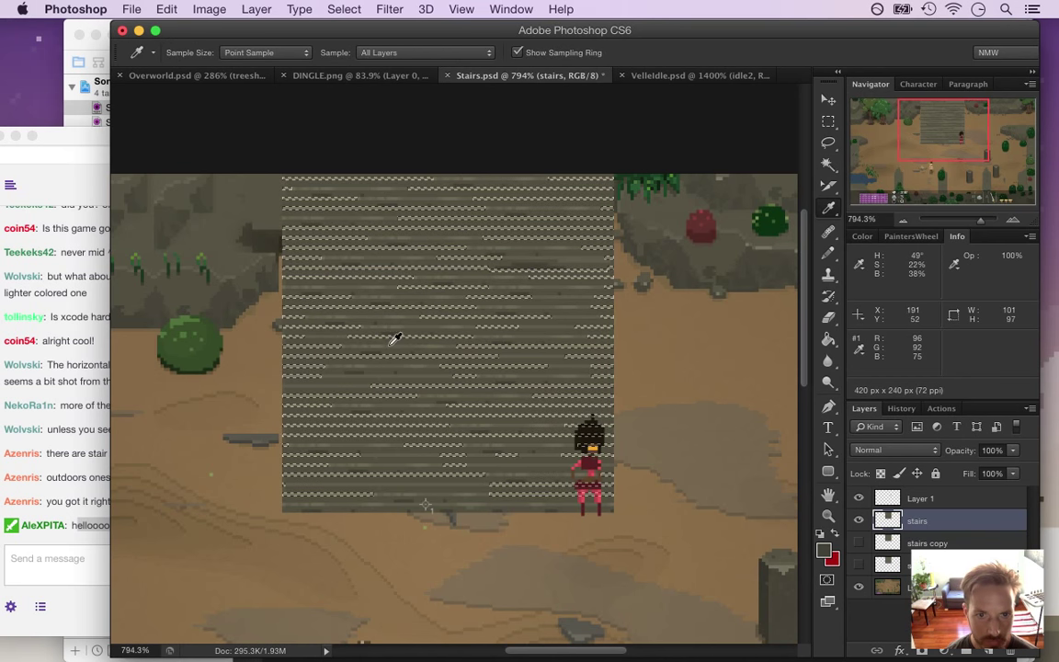
click(394, 339)
Try pencilling the sampled tone inside the selected edges on a lower step and undo it
key(b)
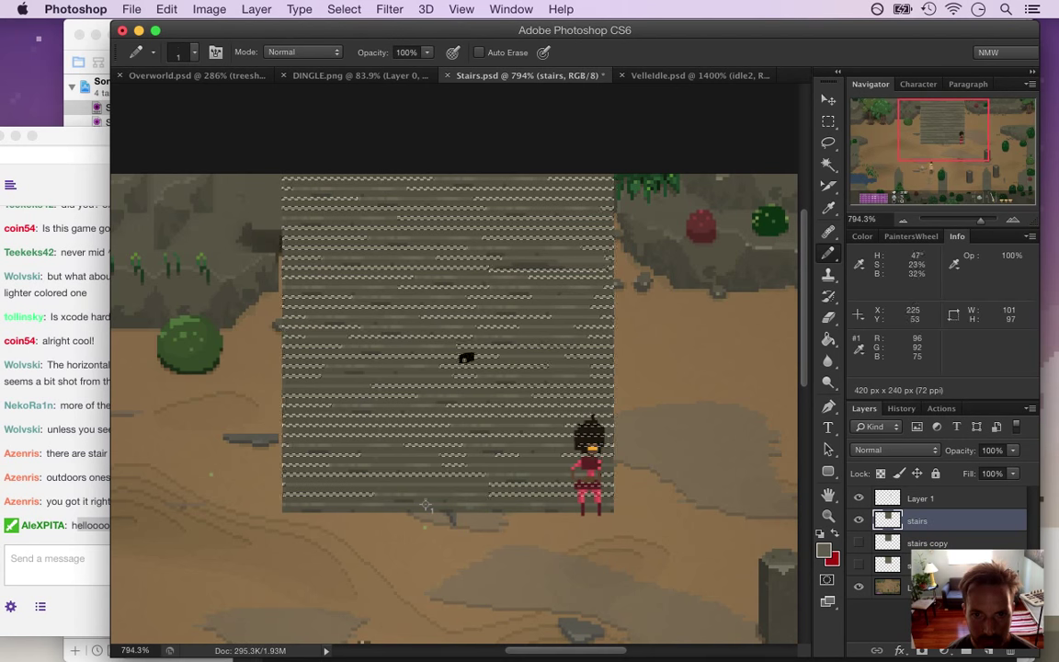
click(315, 467)
key(super+z)
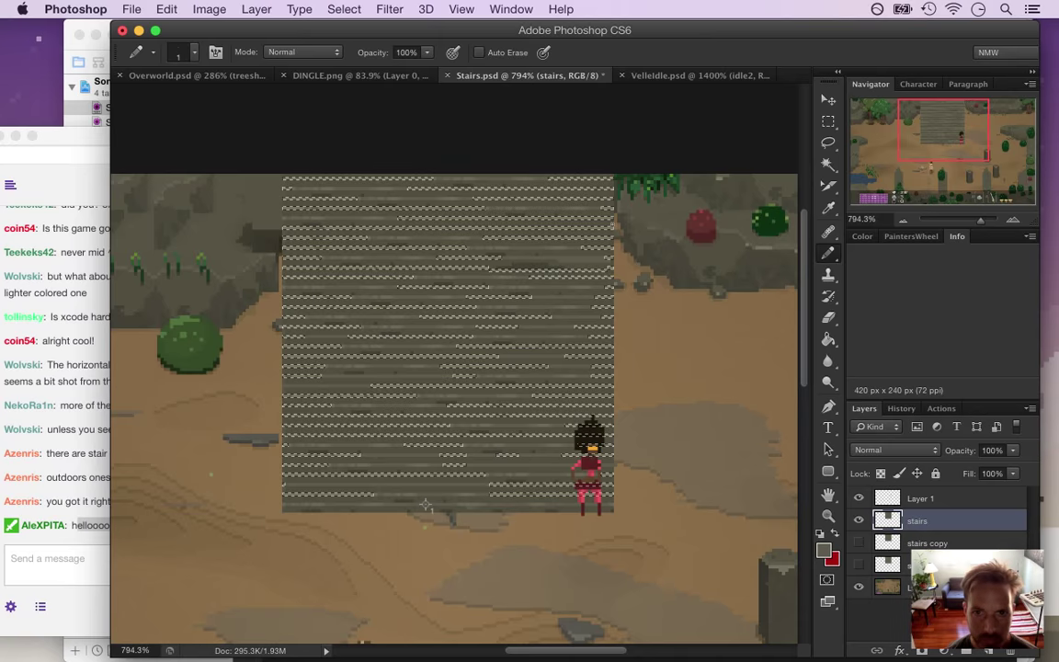
Clear the current selection and reselect the light edge pixels across all the stairs with the Magic Wand at tolerance 10
key(v)
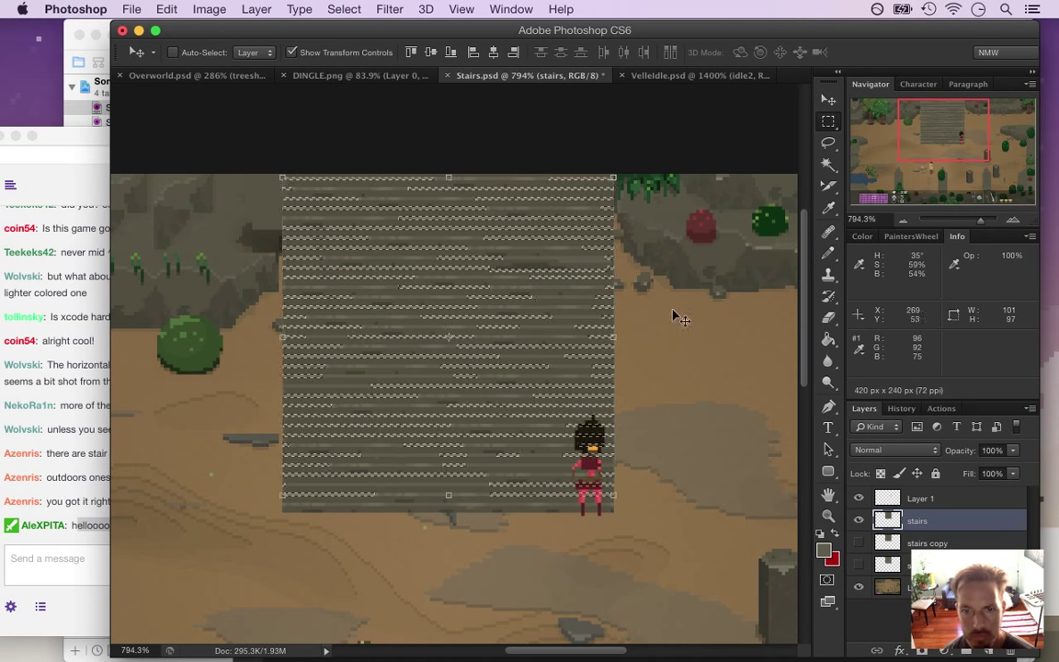
key(m)
click(650, 384)
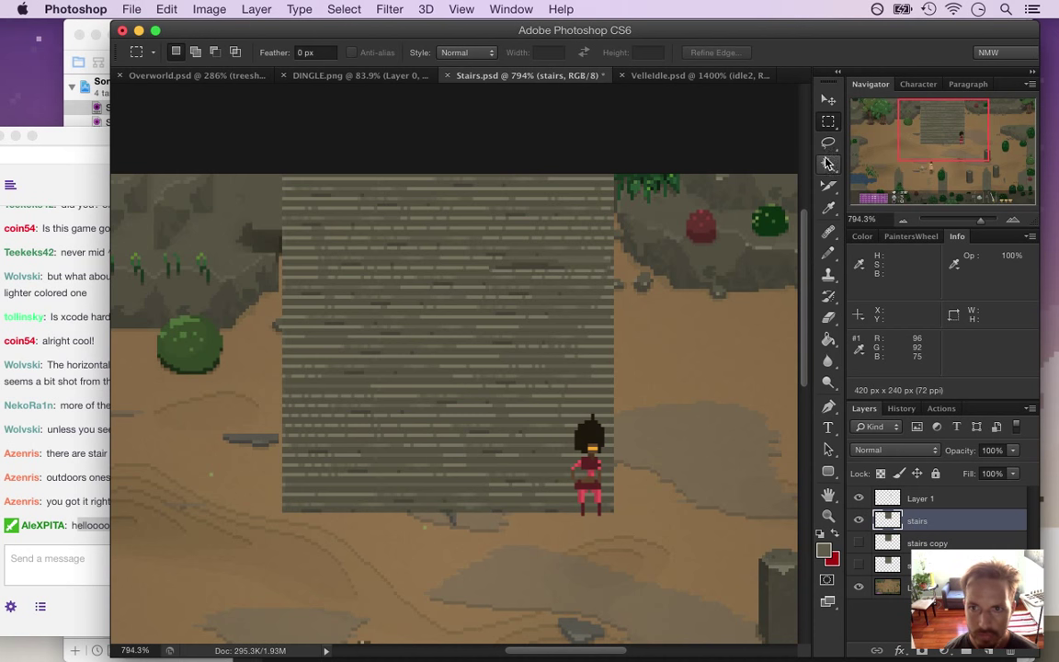
click(829, 164)
click(477, 366)
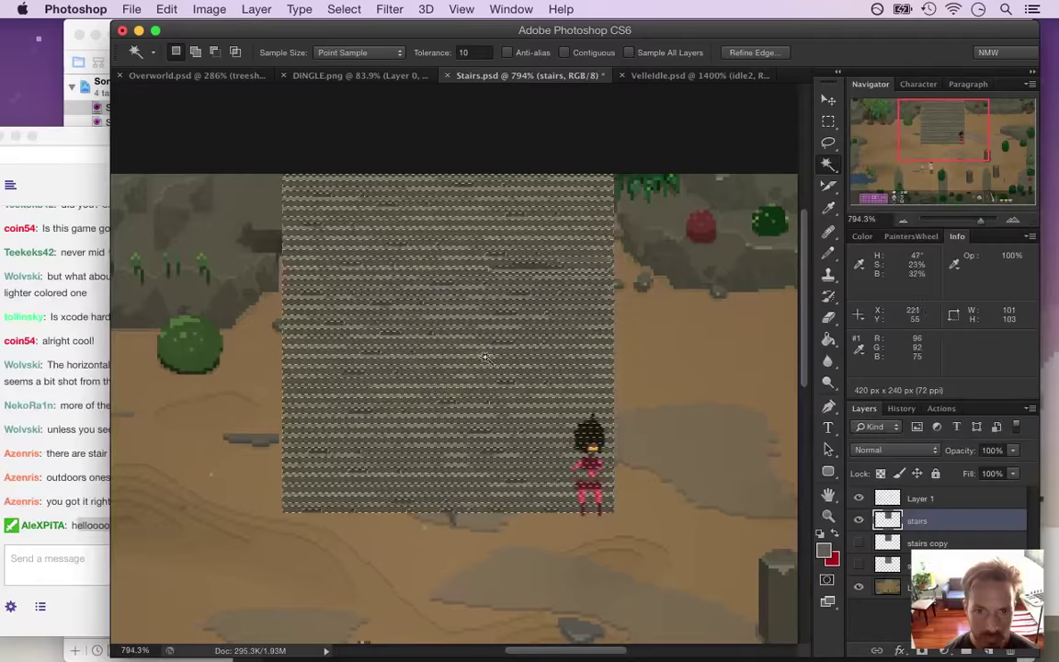
click(654, 322)
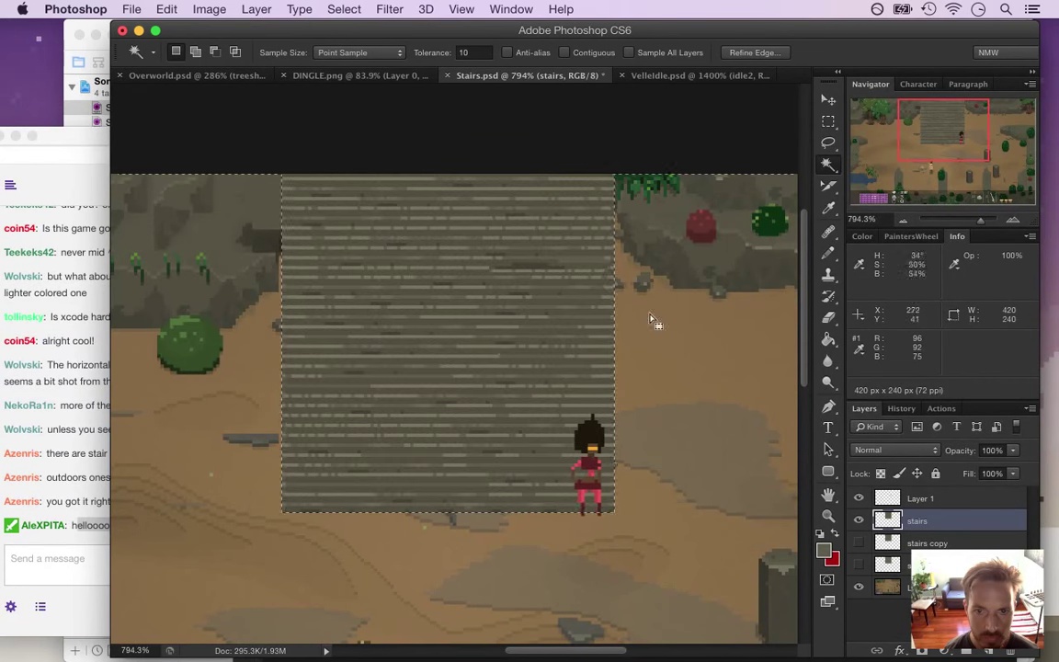
click(478, 354)
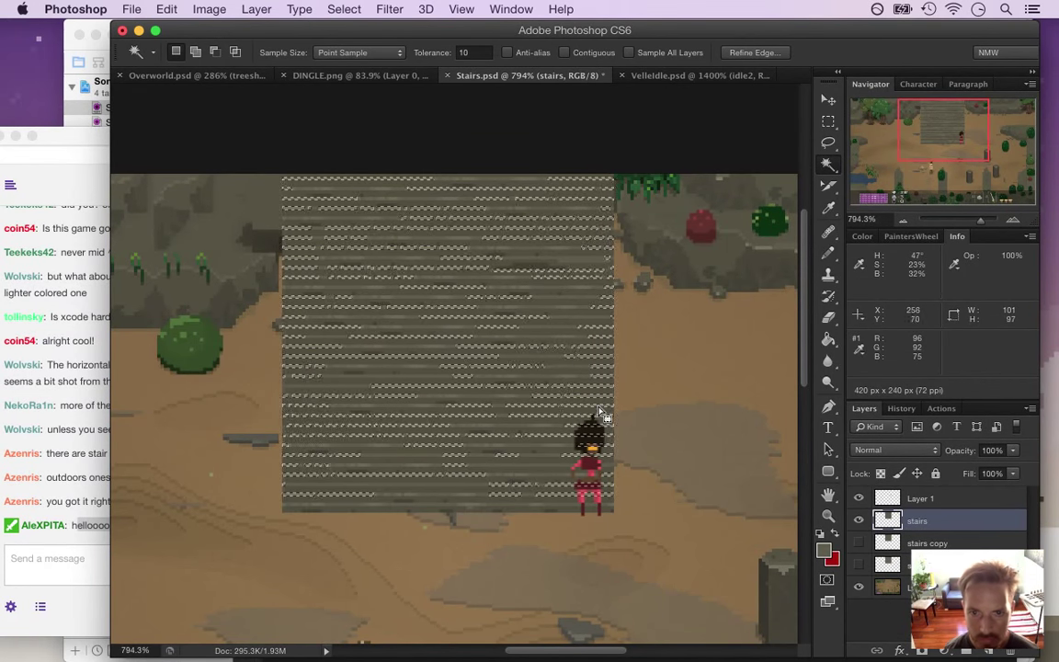
Sample a muted edge tone, paint it over the selected edges with a 35 px pencil and deselect
drag(522, 375, 563, 378)
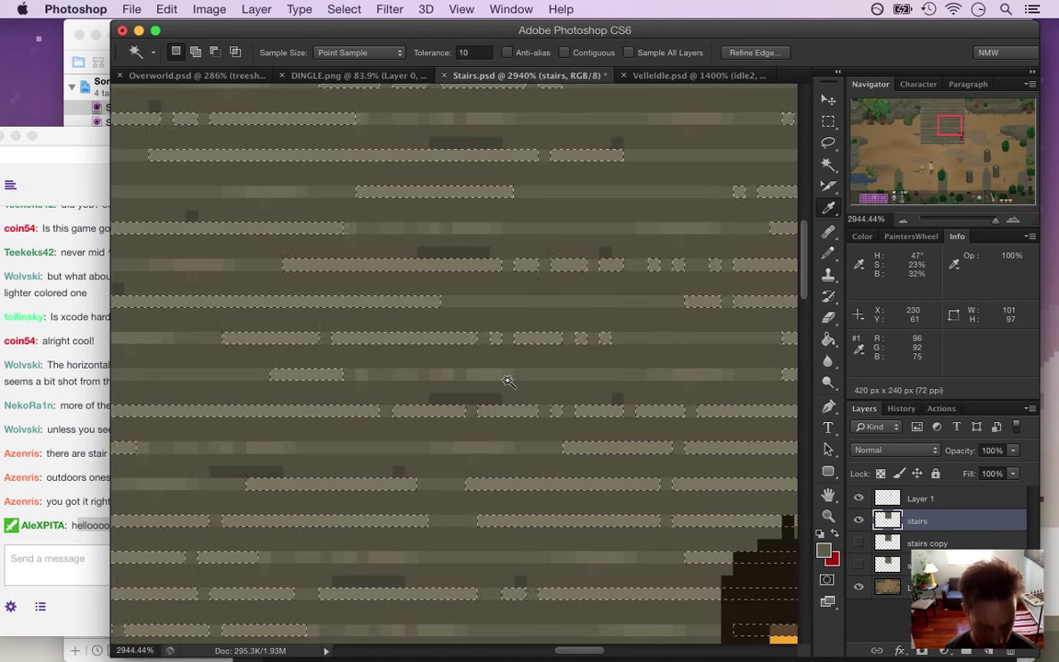
key(i)
click(503, 370)
drag(533, 374, 429, 368)
key(b)
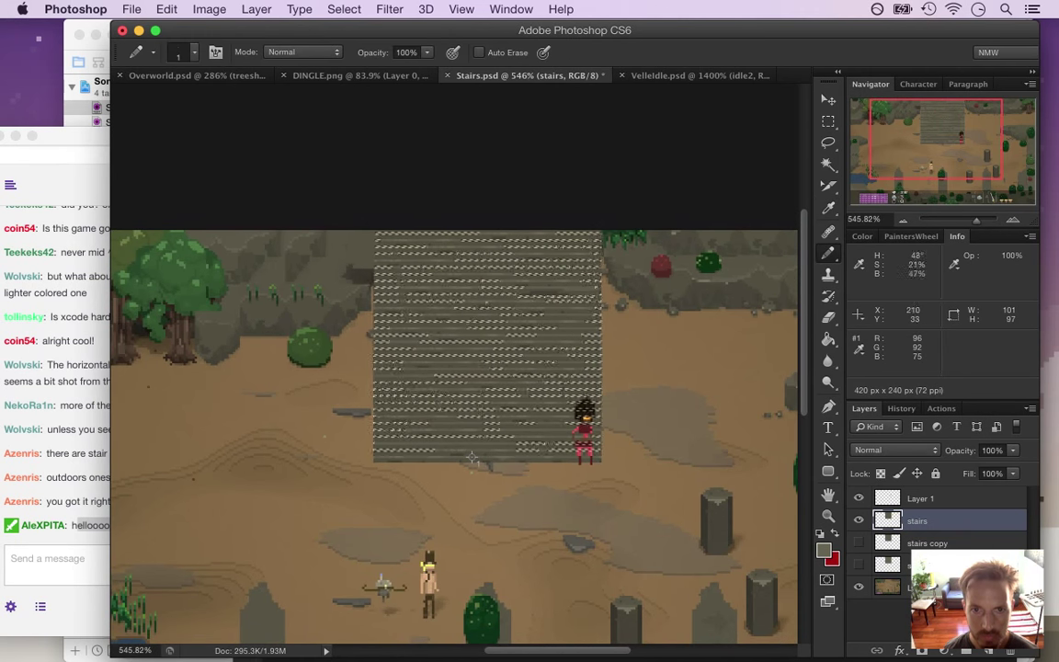
key(])
key(])
key(])
key(])
key(])
key(])
key(])
key(])
key(])
key(])
key(])
key(])
key(])
key(])
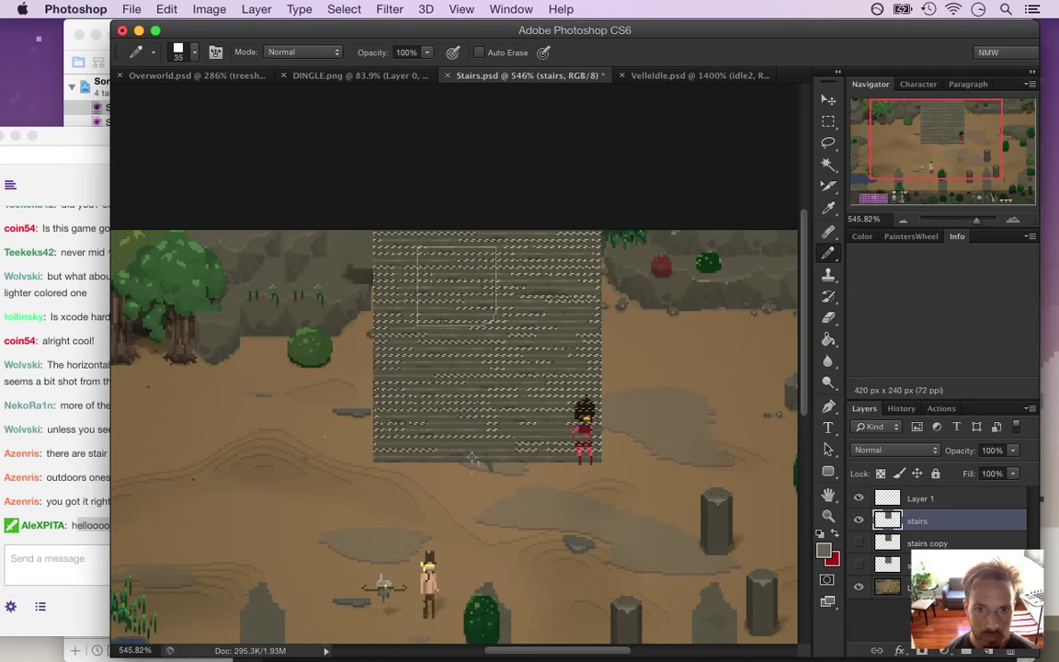
key(m)
key(ctrl+d)
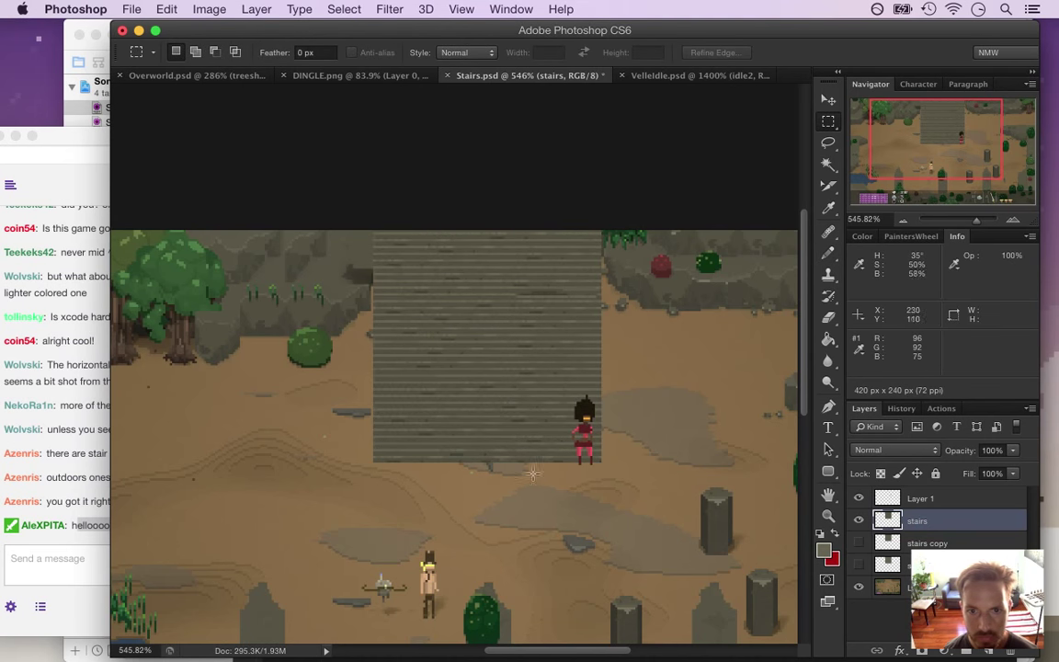
Try shifting a 36 × 6 px block in the middle of the stairs down one pixel and undo the move
drag(425, 393, 512, 397)
click(490, 402)
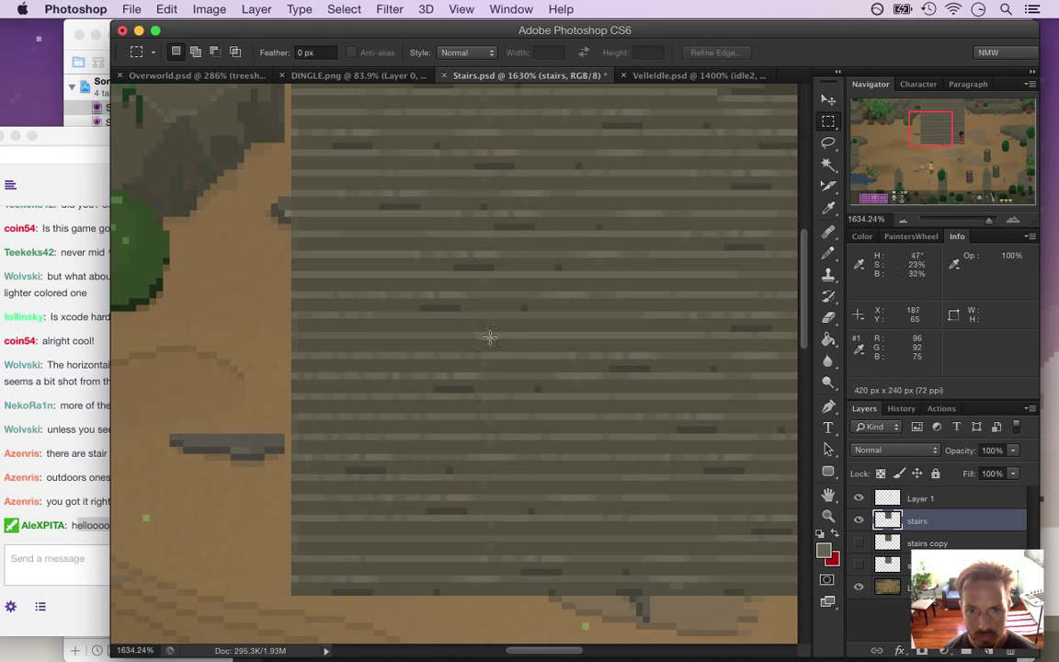
drag(454, 338, 680, 368)
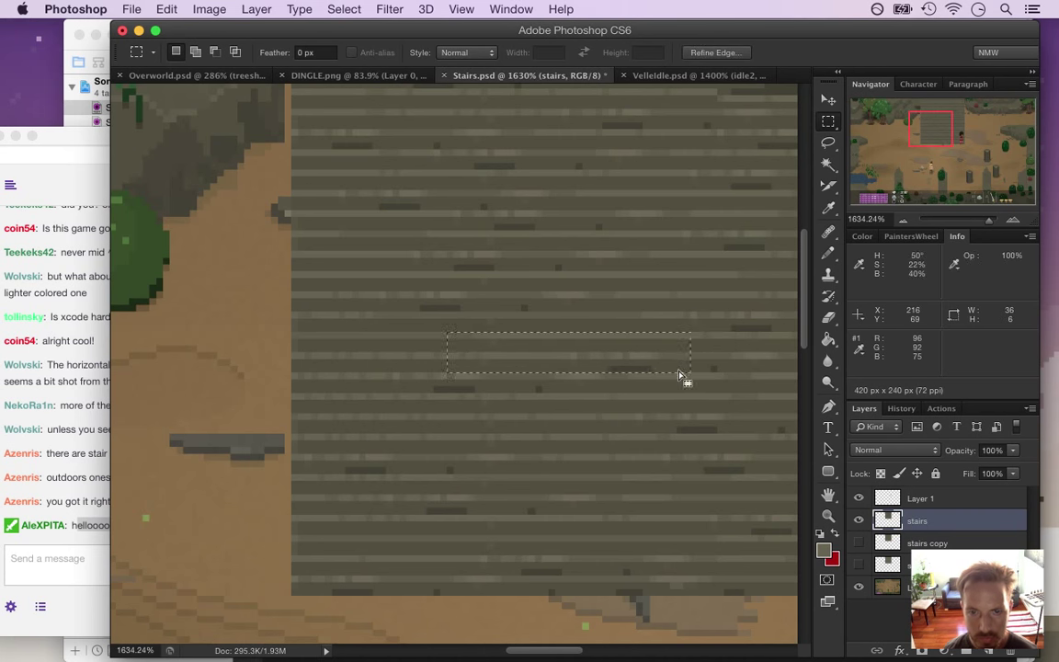
key(v)
key(Down)
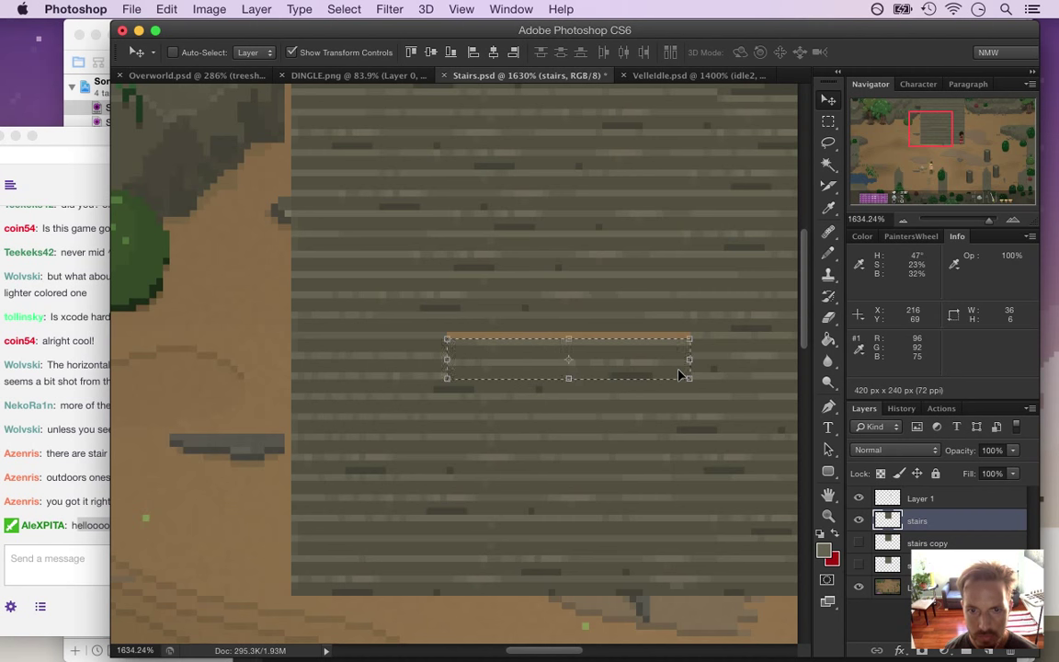
key(m)
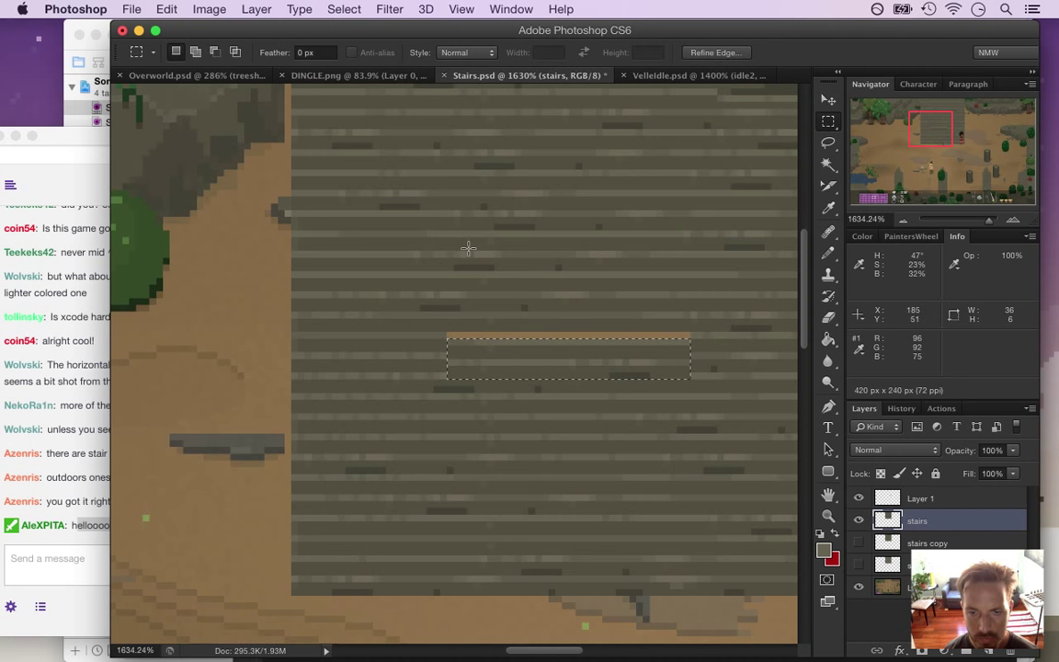
key(super+z)
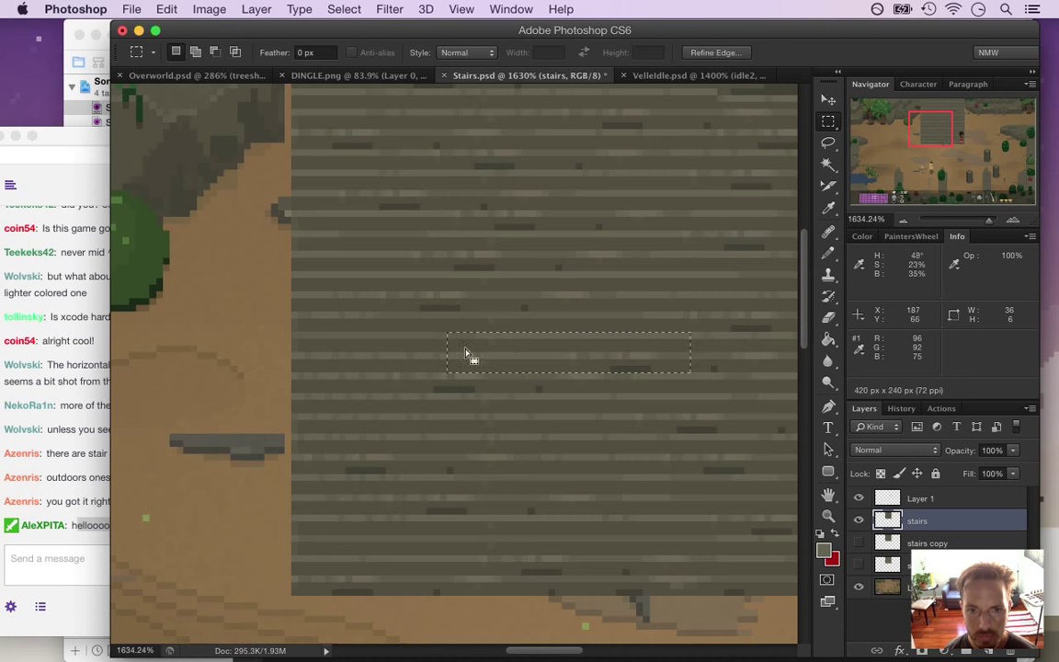
Select a block about 38 × 5 px in the middle of the stairs, nudge it down one pixel and deselect
drag(448, 332, 689, 357)
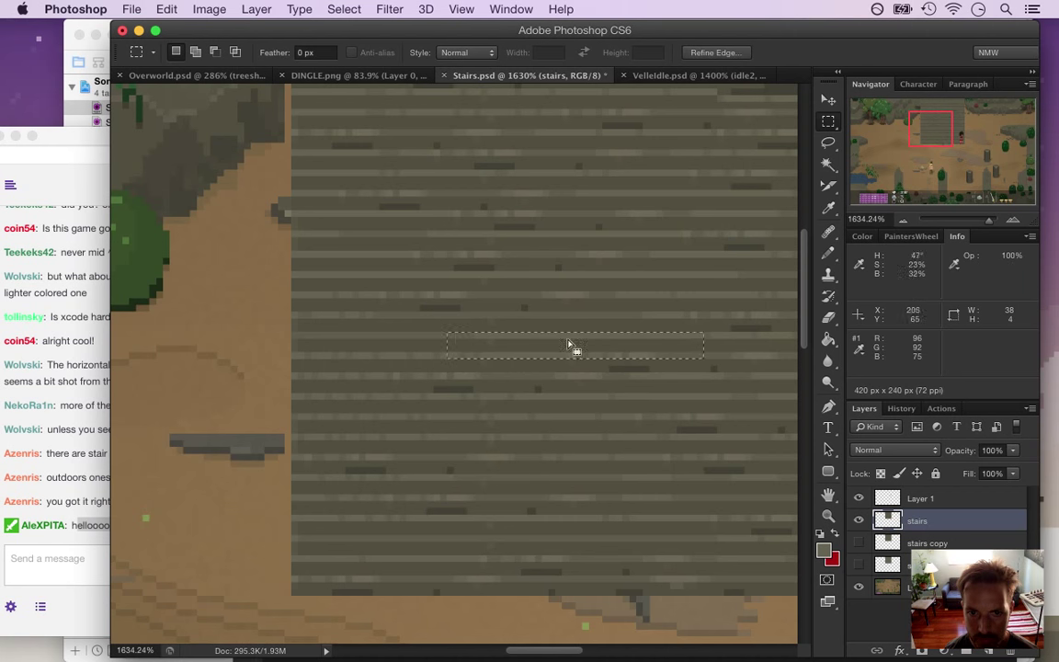
drag(443, 335, 696, 372)
key(v)
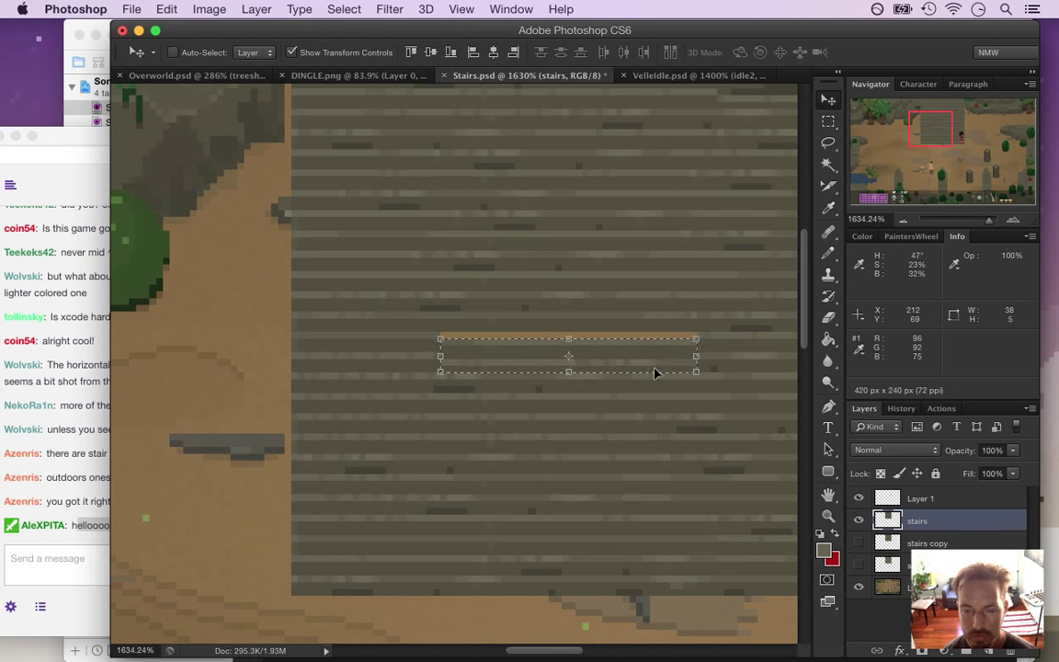
key(m)
key(super+d)
Sample the base step tone and fill the gap above the shifted block with a 1 px pencil
key(i)
click(458, 313)
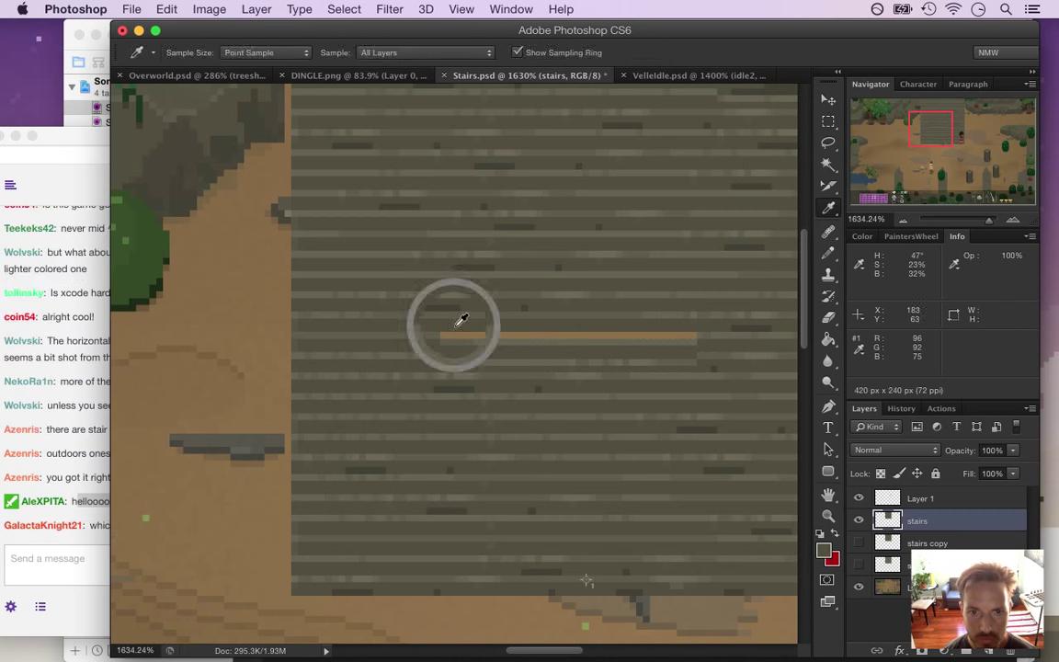
key(b)
key([)
key([)
key([)
key([)
key([)
key([)
key([)
key([)
key([)
key([)
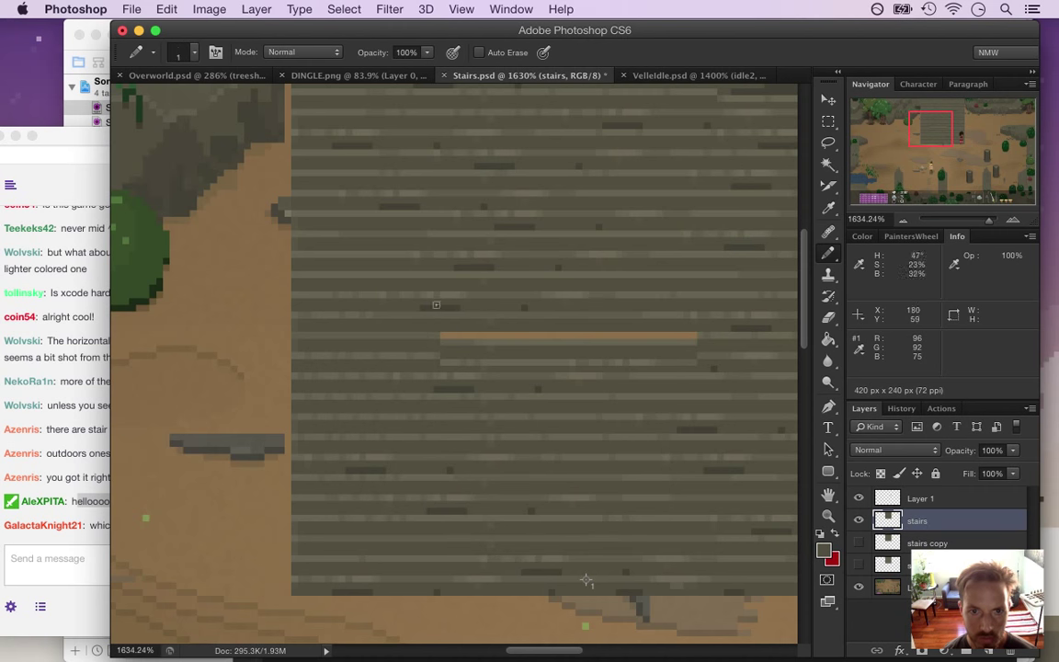
drag(463, 332, 697, 333)
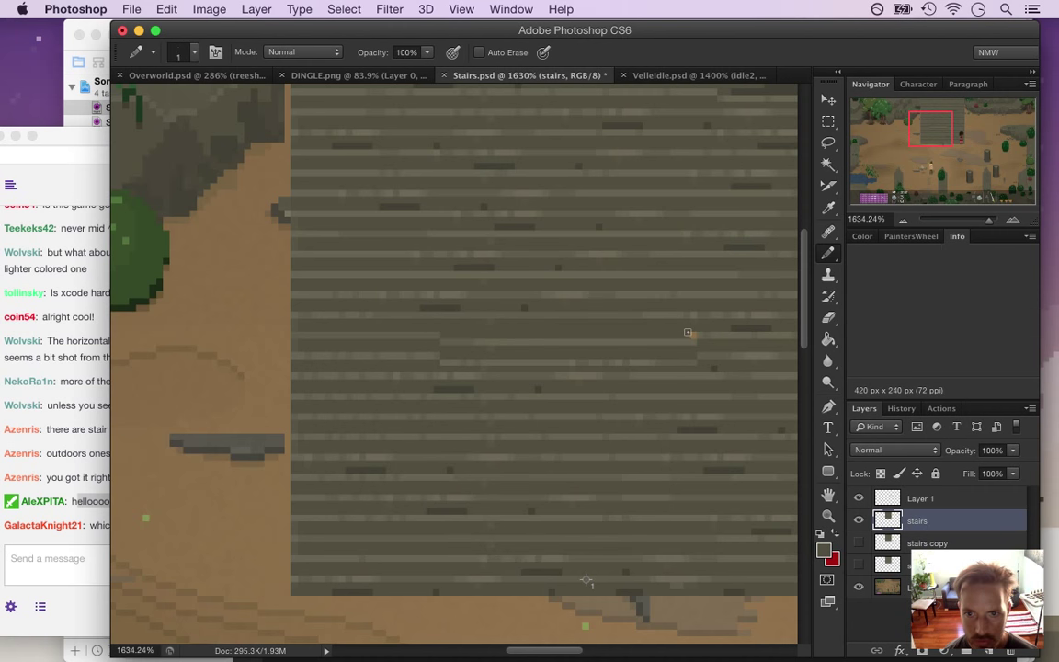
Switch to the Twitch chat in Safari, highlight the newest viewer question and return to Photoshop
click(96, 543)
drag(132, 526, 248, 534)
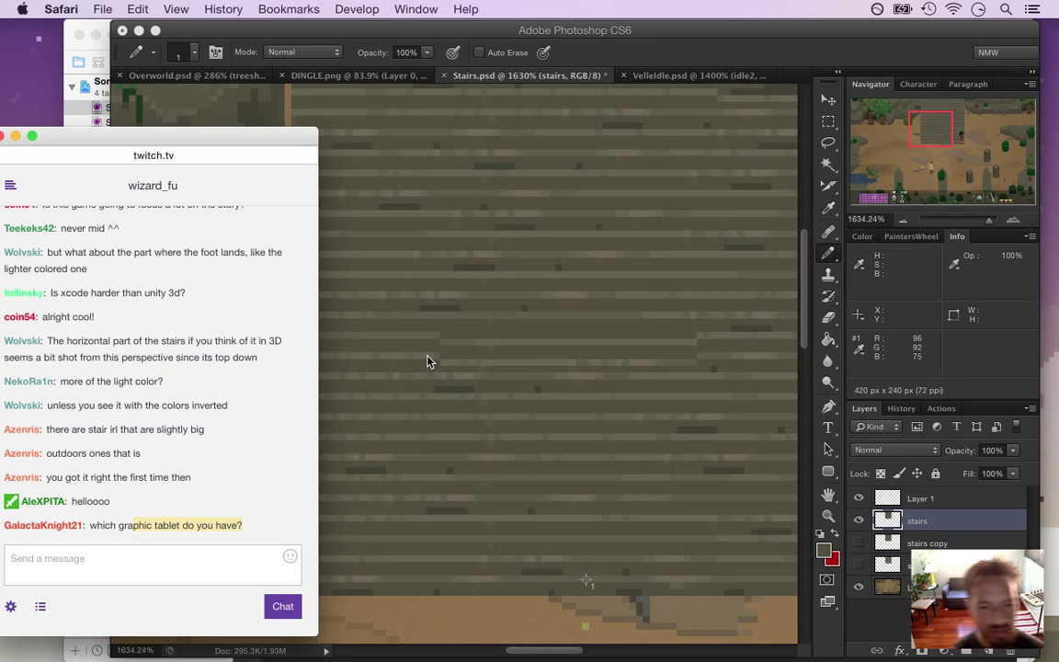
click(745, 51)
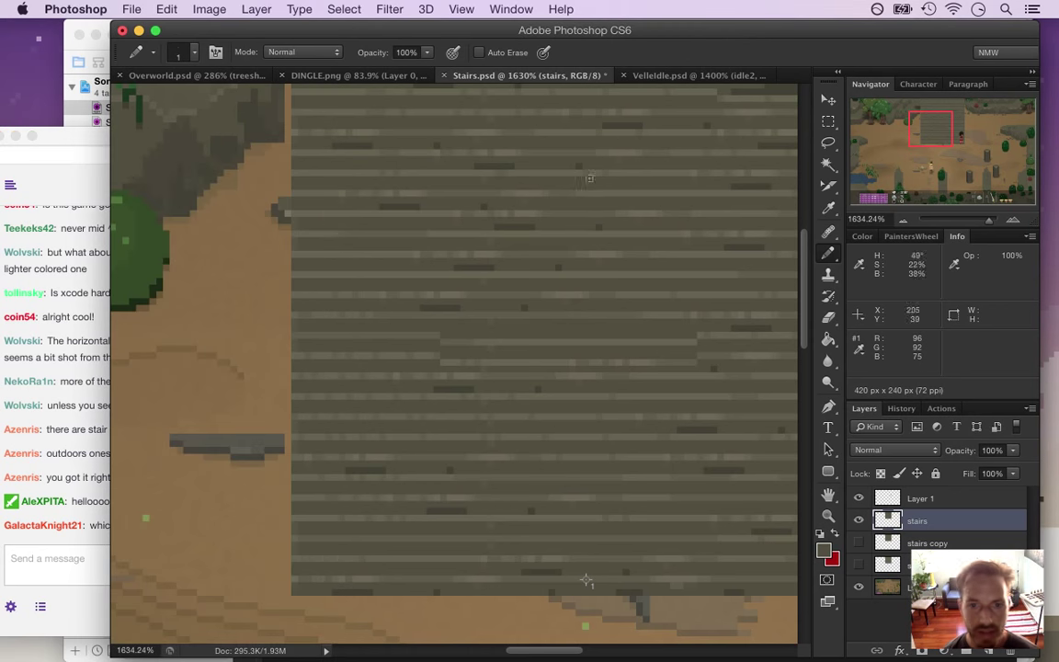
Sample the base step tone and pencil out the right end of the shifted block's lower light edge
drag(591, 380, 558, 385)
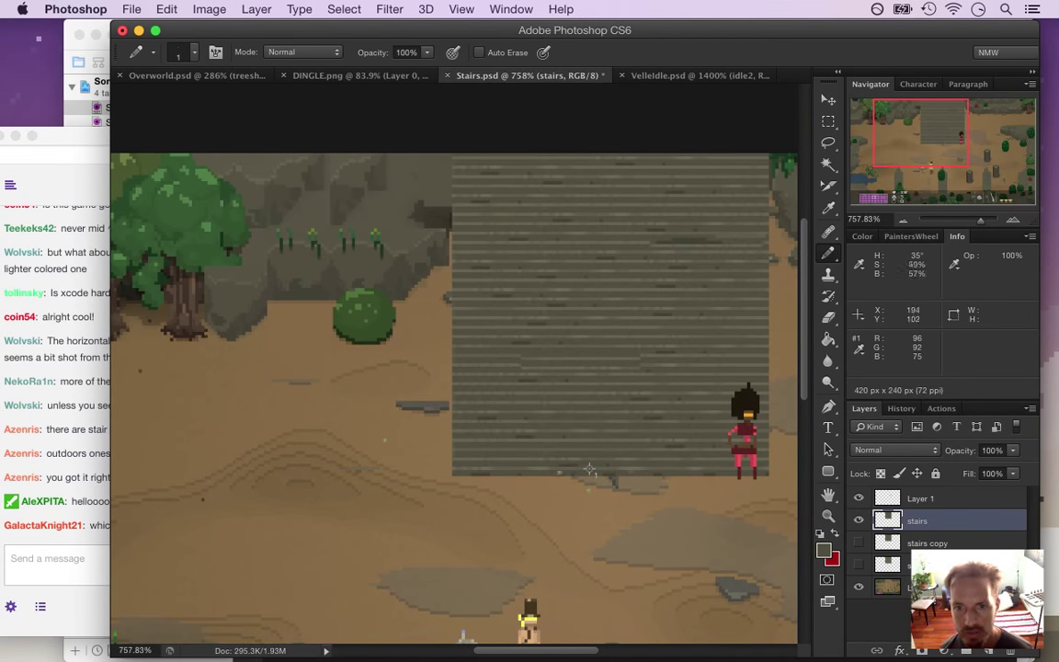
scroll(638, 367, up, 5)
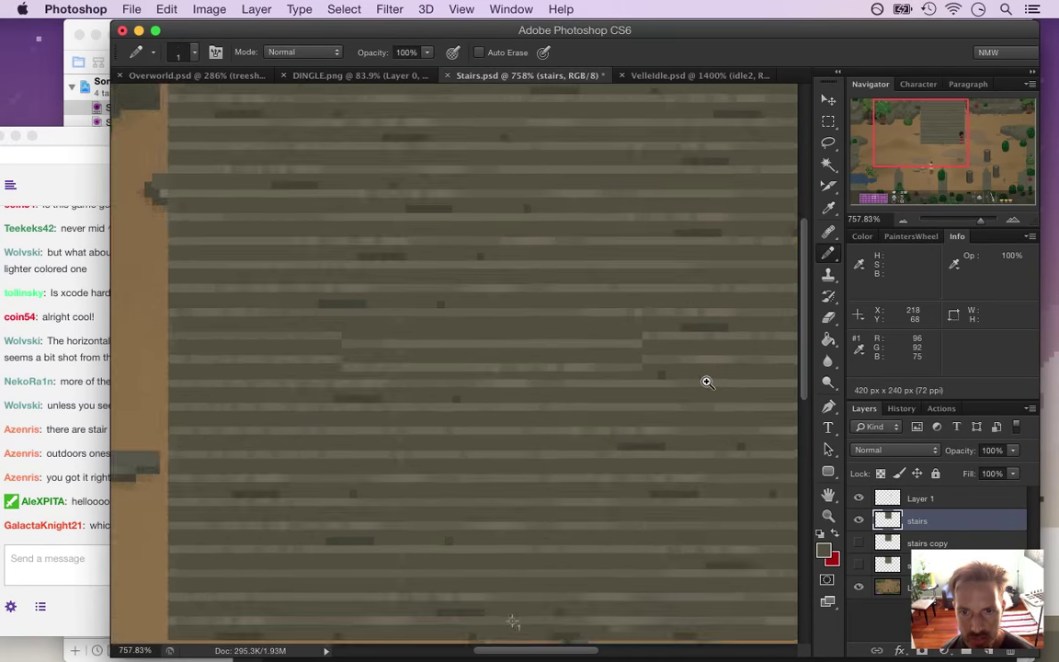
alt+click(647, 377)
click(628, 362)
key(super+z)
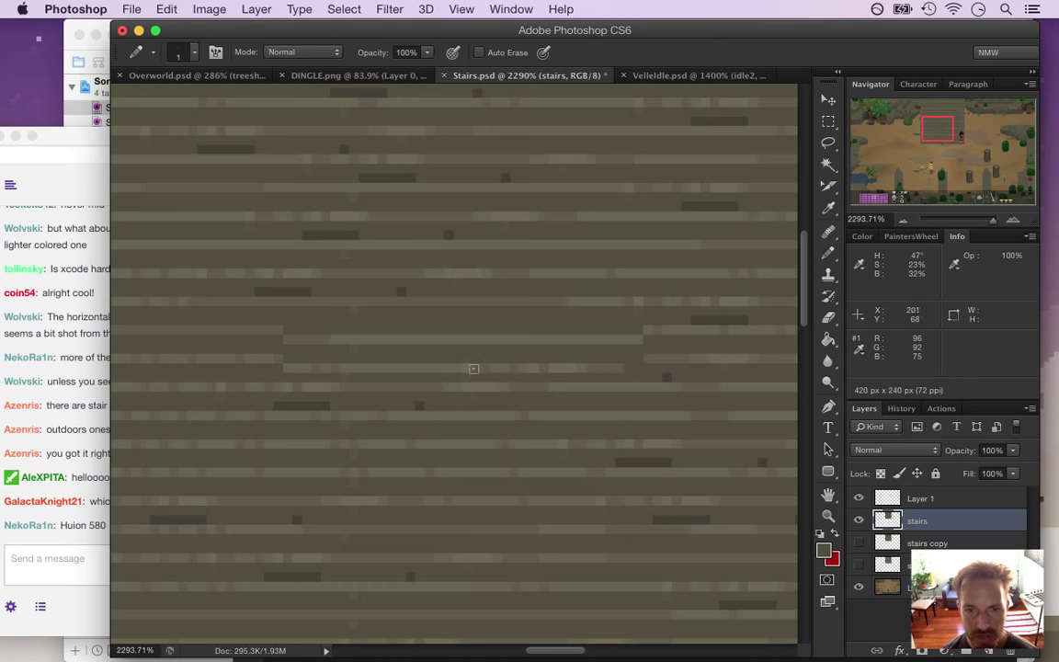
Select a 9 × 3 px piece at the right end of the shifted lower edge, nudge it up one pixel and deselect
key(m)
mouse_move(463, 354)
mouse_down()
mouse_move(629, 363)
mouse_move(613, 352)
mouse_move(551, 366)
mouse_up()
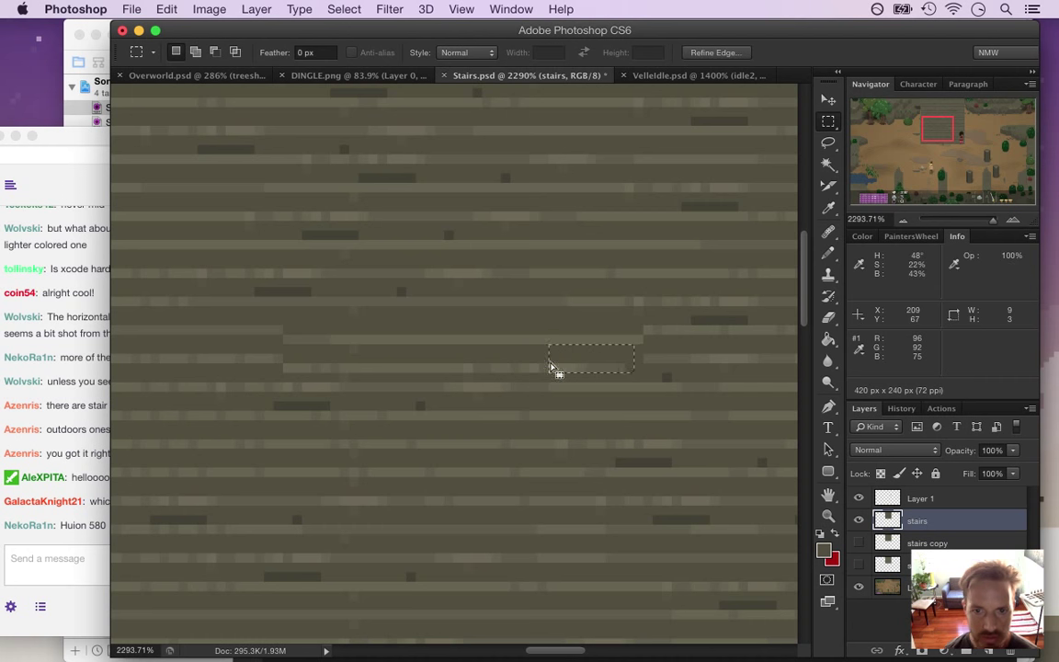
key(v)
key(m)
key(ctrl+d)
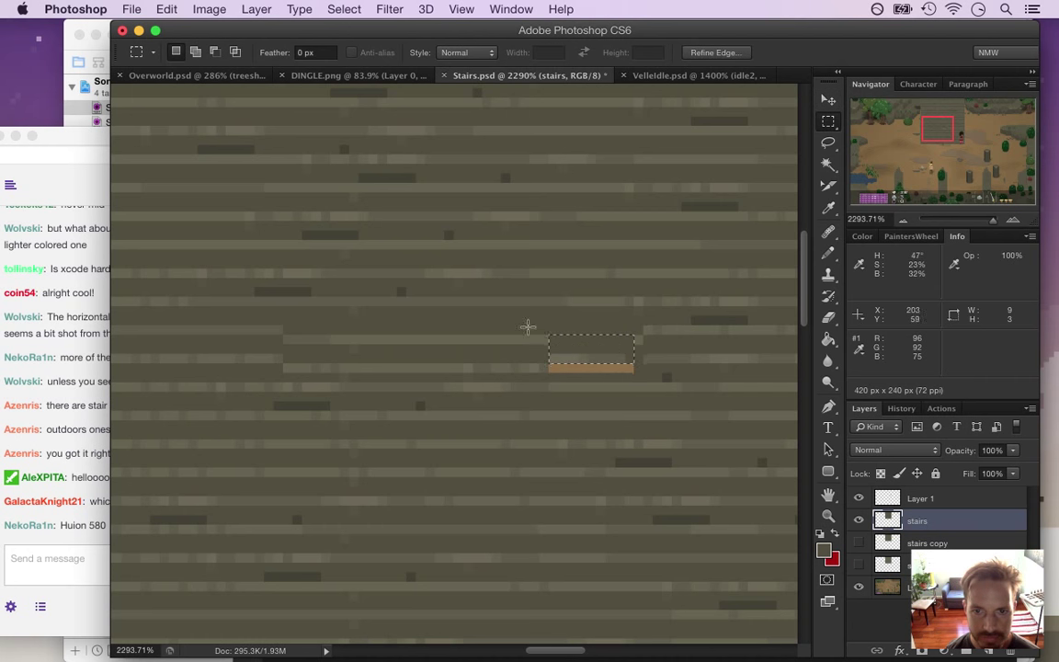
Sample the base step tone and pencil over the gap below the raised edge piece
key(i)
click(644, 375)
key(b)
drag(632, 368, 550, 369)
drag(481, 366, 440, 371)
scroll(440, 370, down, 3)
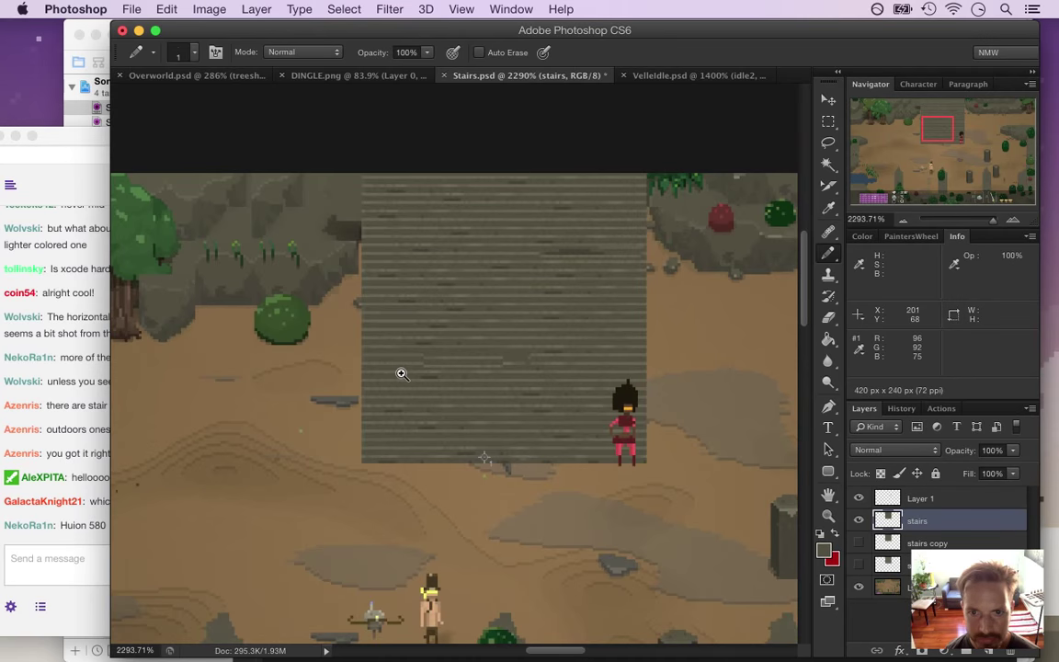
scroll(401, 373, down, 1)
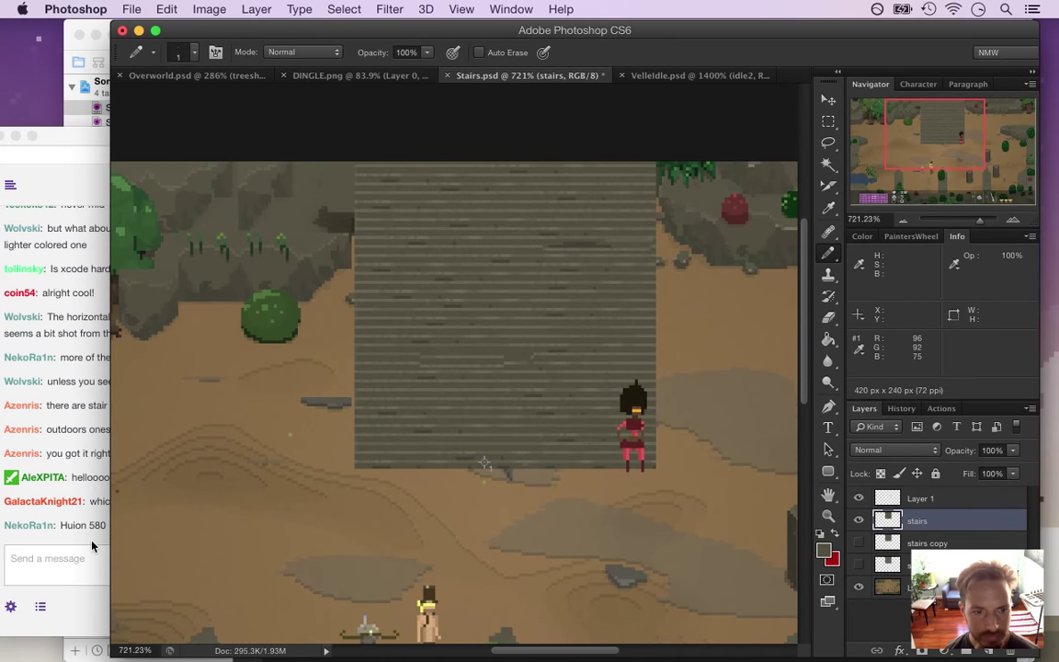
Switch to the Twitch chat in Safari, read the latest messages and return to the stairs artwork in Photoshop
click(81, 486)
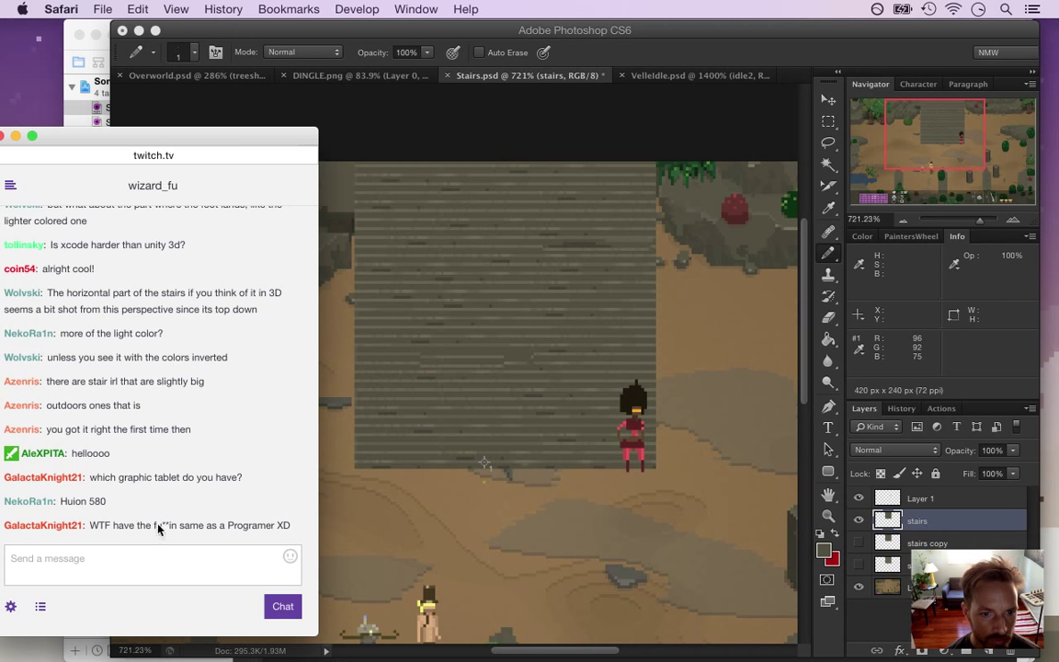
drag(242, 506, 104, 501)
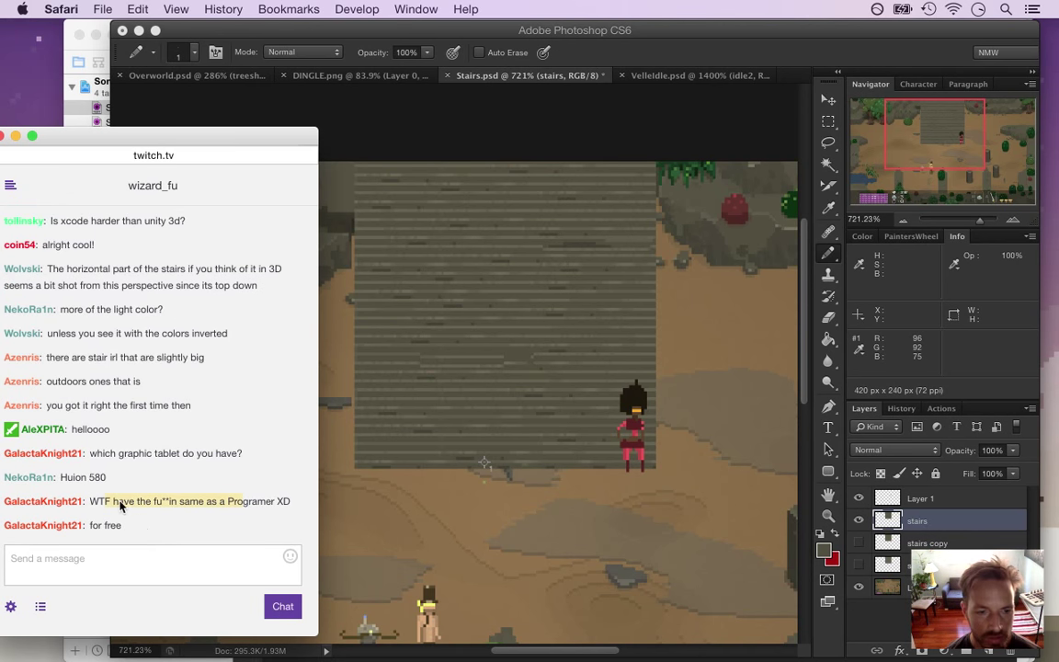
click(154, 528)
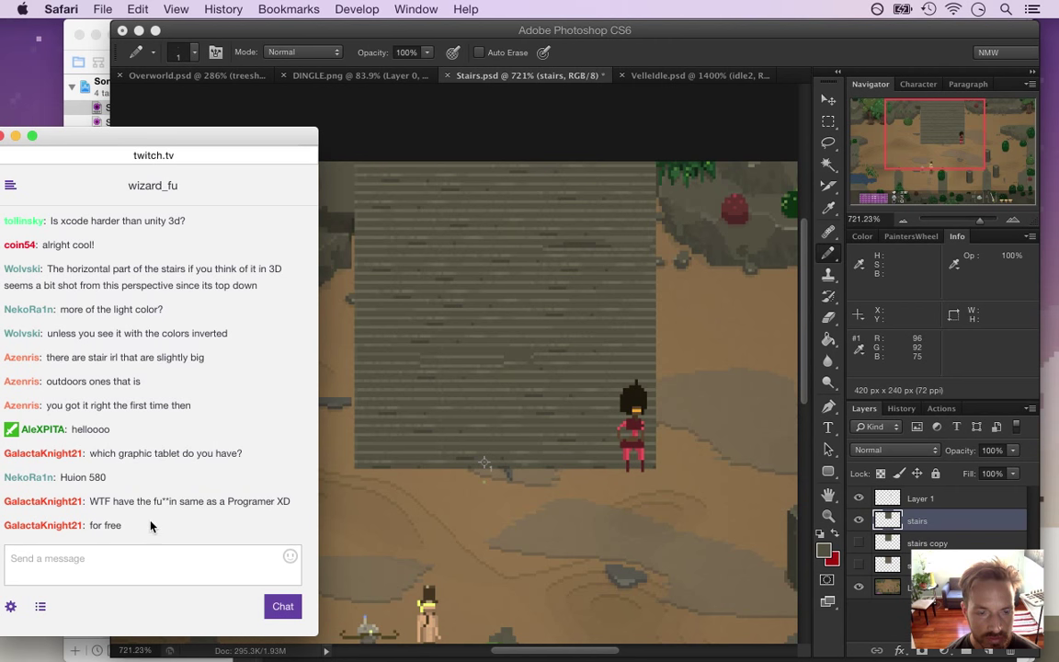
scroll(153, 526, down, 1)
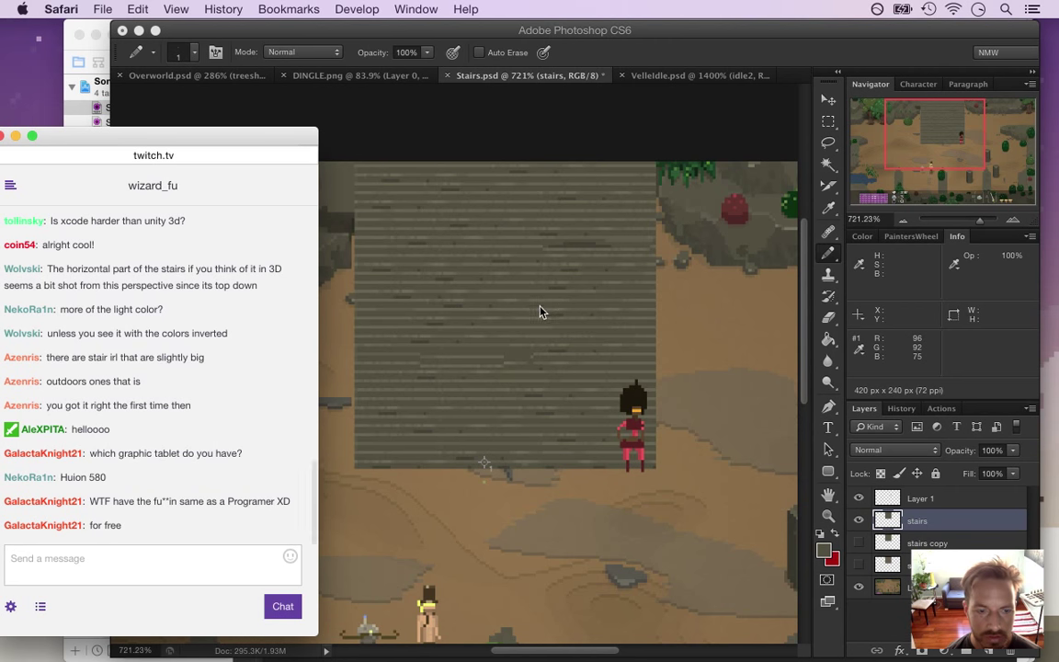
click(697, 98)
Choose a slightly darker shade of the base step tone and pencil it as shadow above the shifted light edges mid-stairs
drag(518, 356, 621, 355)
key(i)
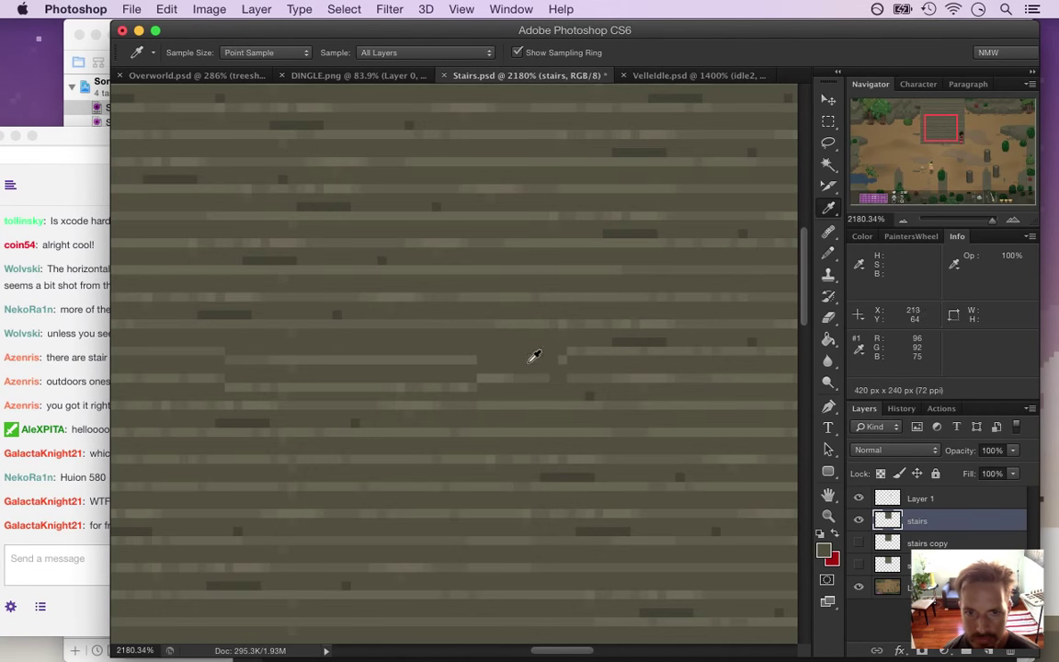
click(823, 550)
click(831, 413)
key(Return)
click(828, 253)
drag(467, 352, 557, 344)
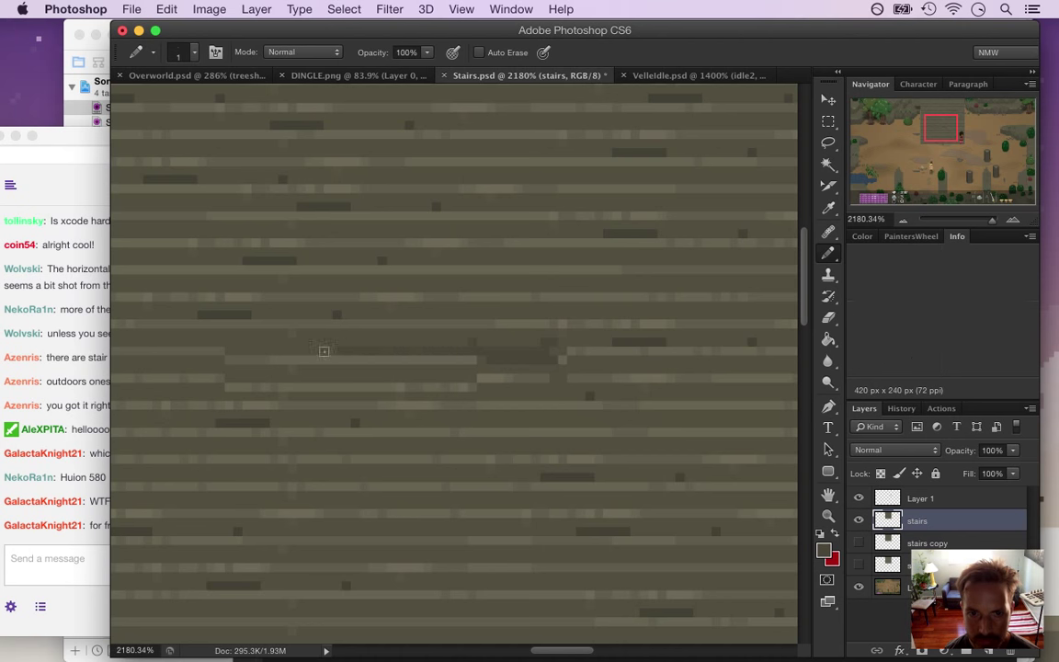
drag(454, 411, 357, 416)
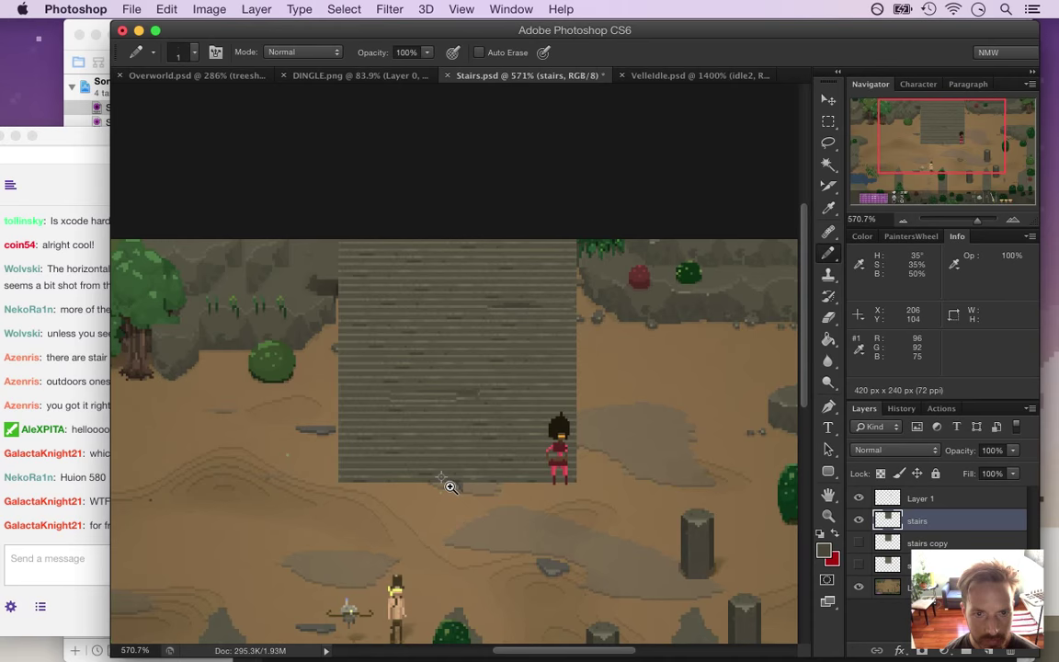
Save Stairs.psd and zoom out until the whole game scene fits in view
mouse_move(448, 455)
mouse_down()
mouse_move(433, 456)
mouse_move(430, 555)
mouse_up()
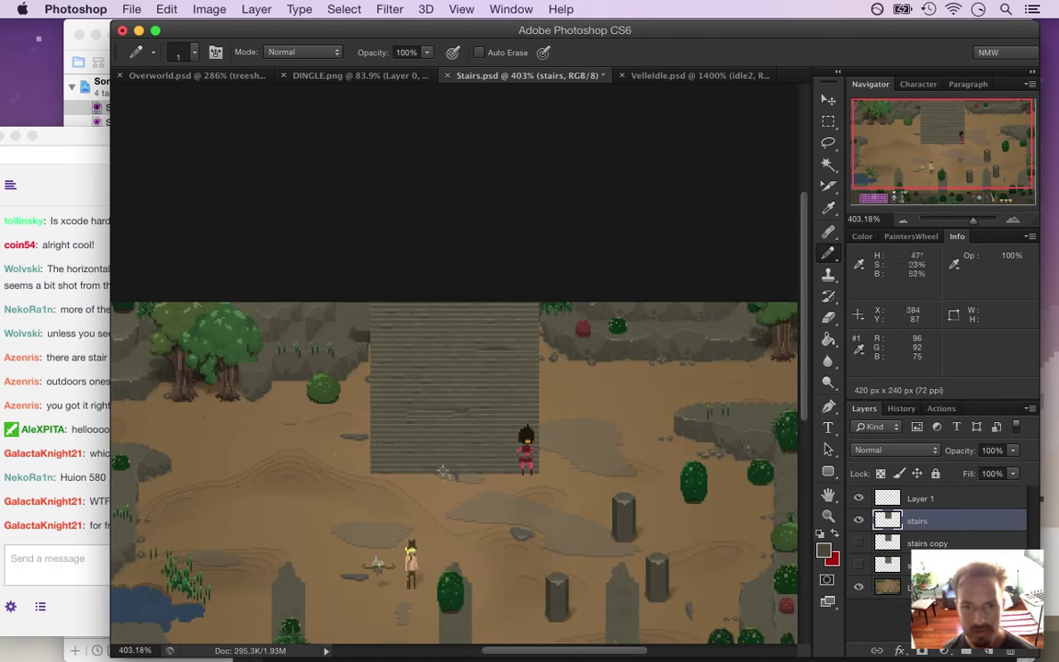
click(462, 9)
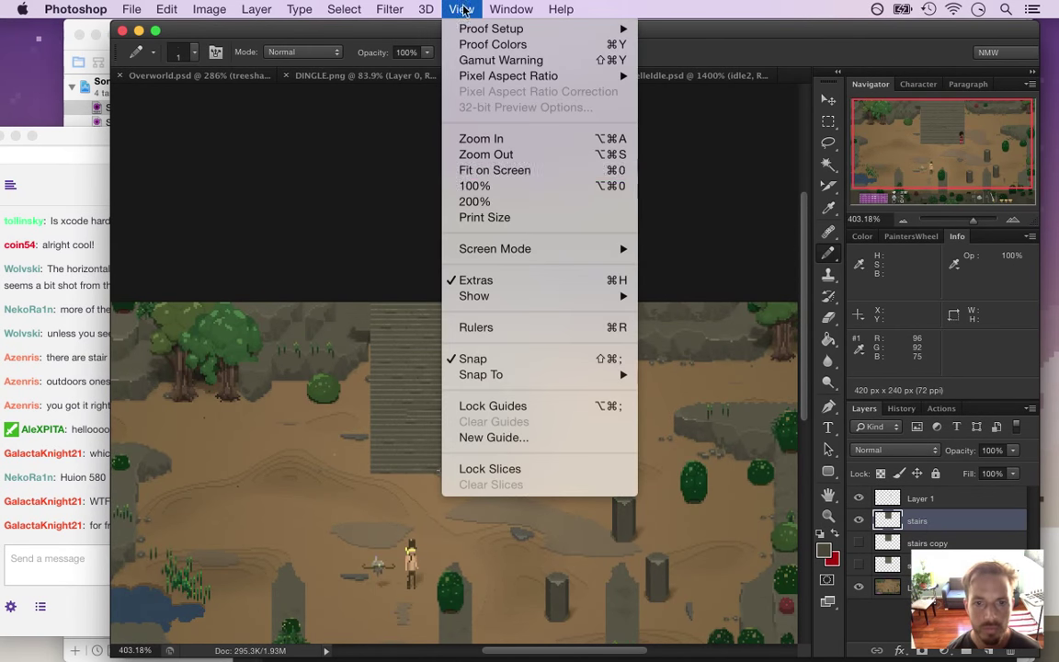
click(489, 280)
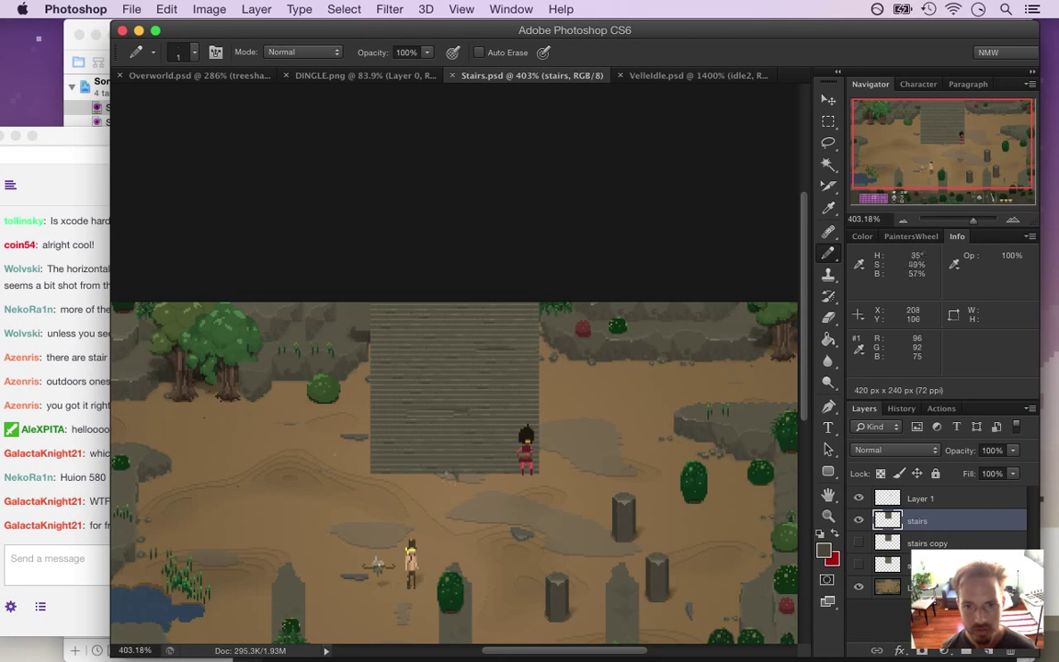
drag(406, 456, 290, 377)
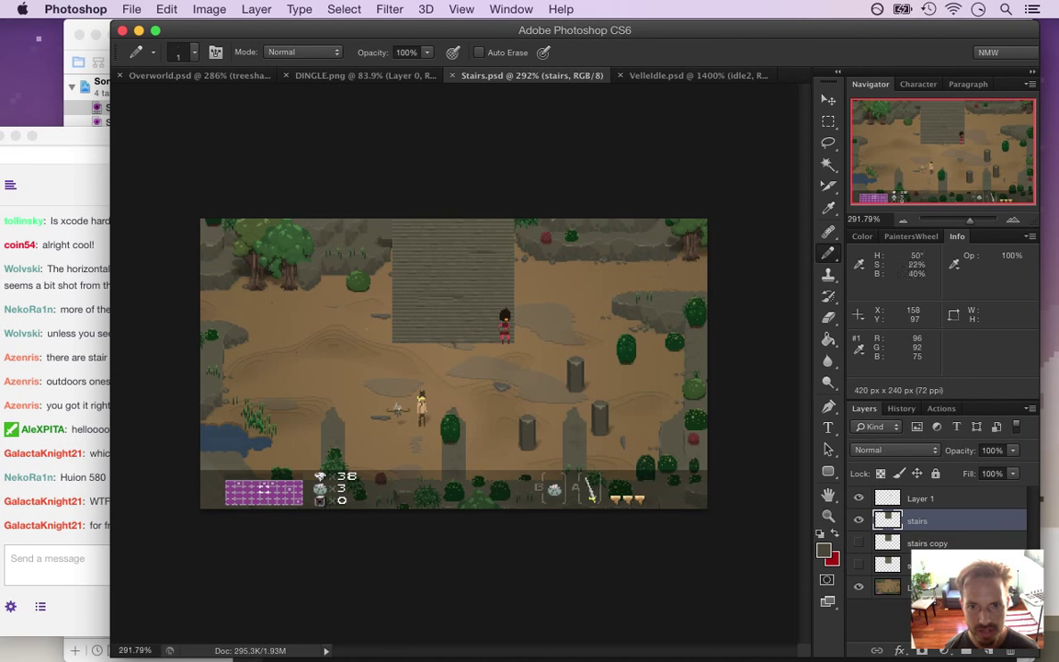
Start opening a file and browse the Common folder inside Sprites, going back up to the Sprites folder
click(126, 8)
key(Escape)
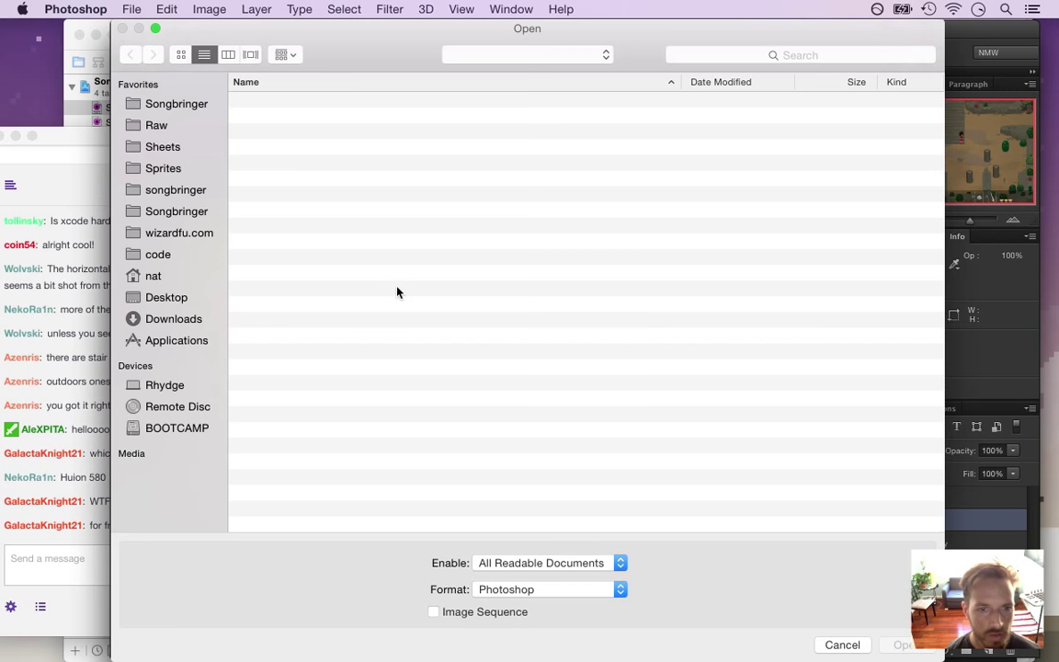
click(177, 168)
double_click(306, 168)
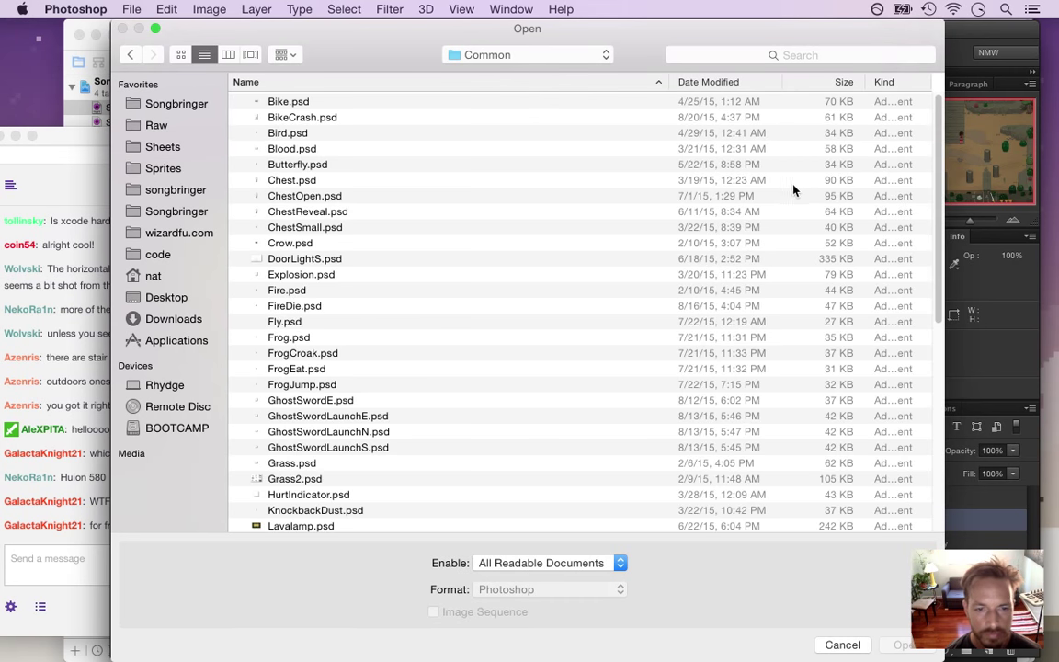
drag(936, 158, 731, 149)
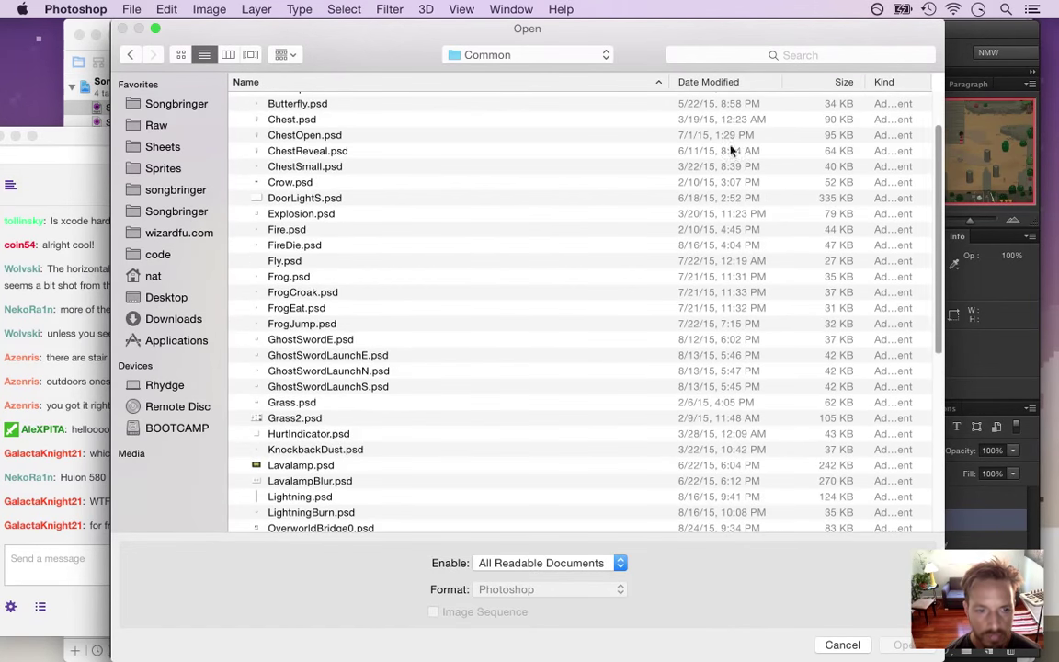
click(170, 168)
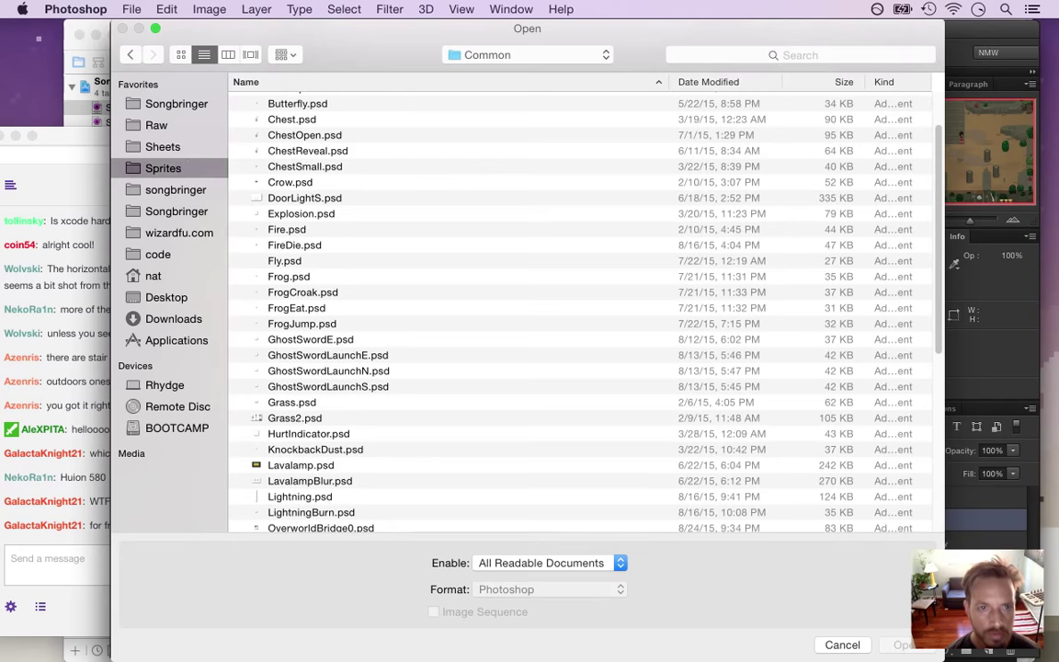
click(319, 164)
double_click(319, 164)
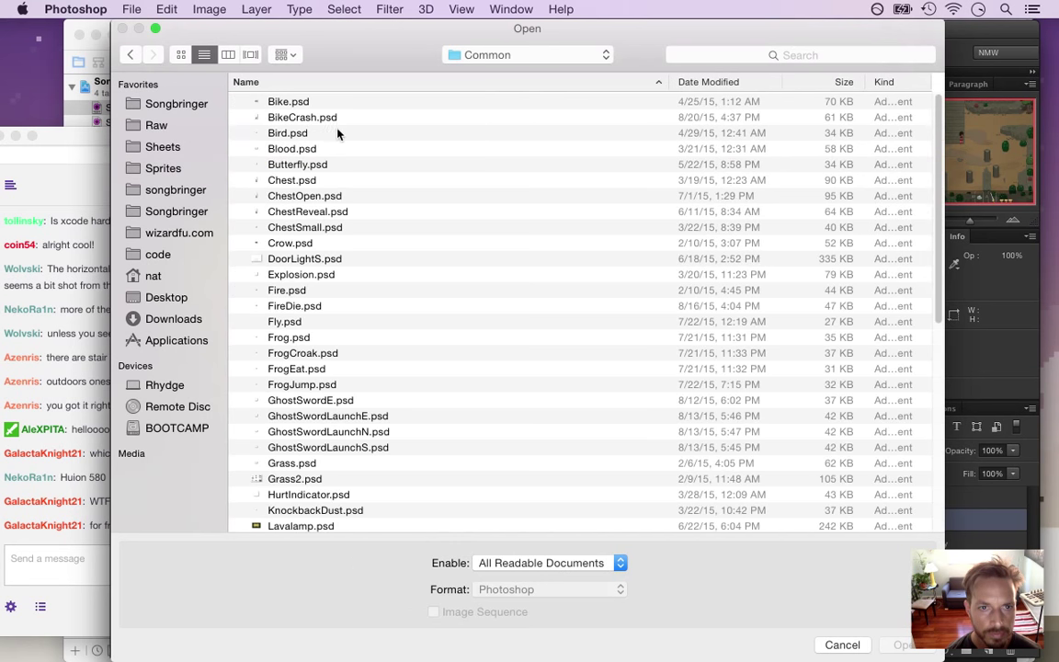
click(130, 55)
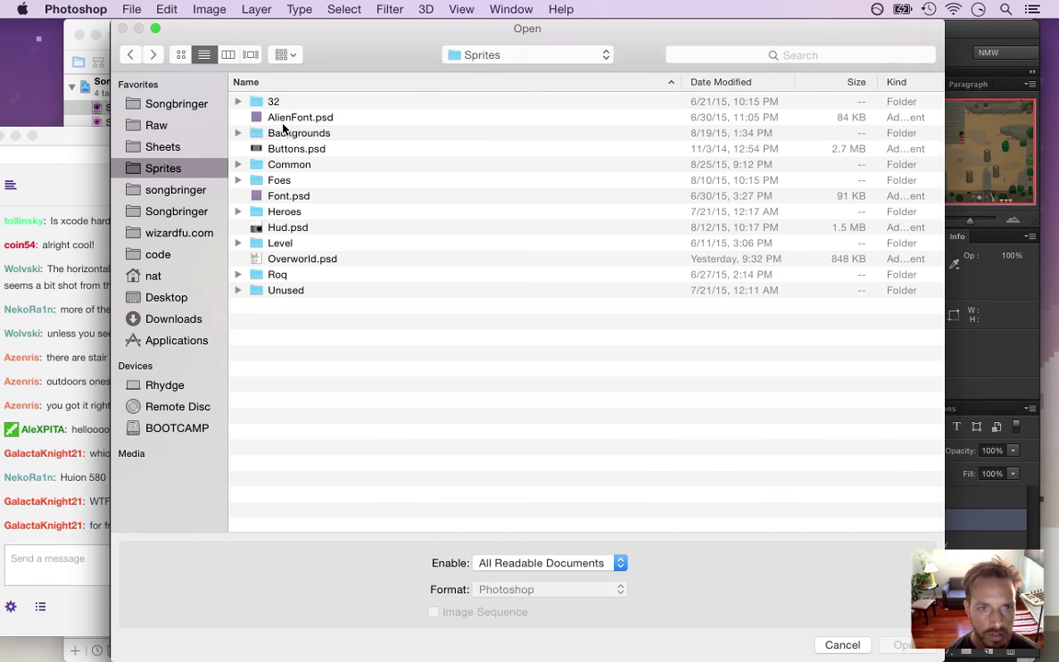
Enter the Backgrounds folder, preview Cliff.psd and look further through the file list
click(320, 137)
key(Up)
double_click(275, 133)
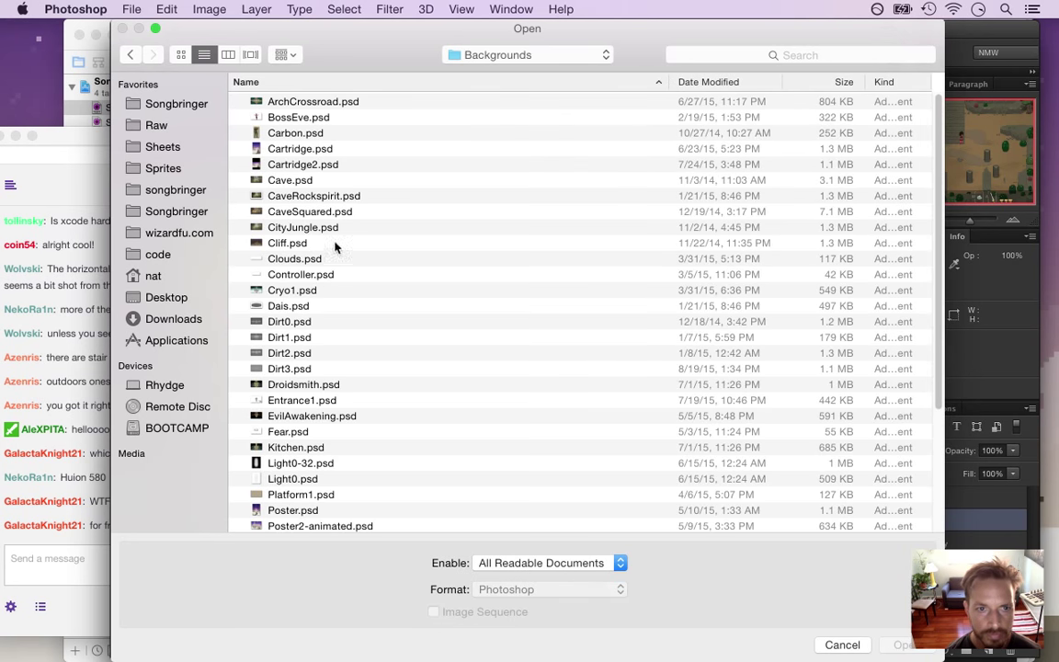
click(290, 242)
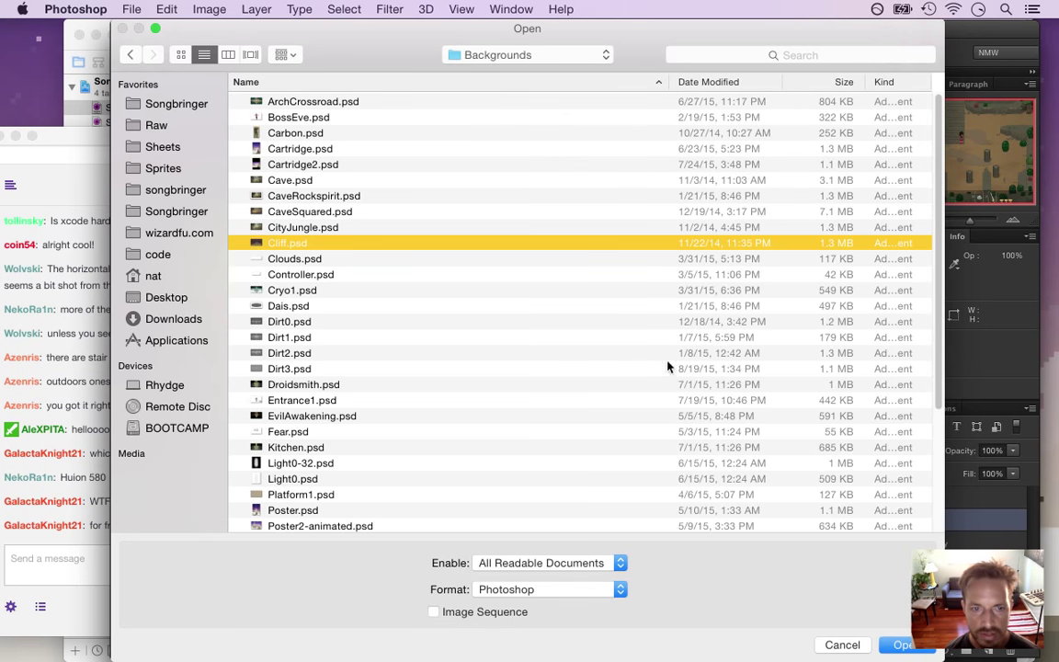
key(space)
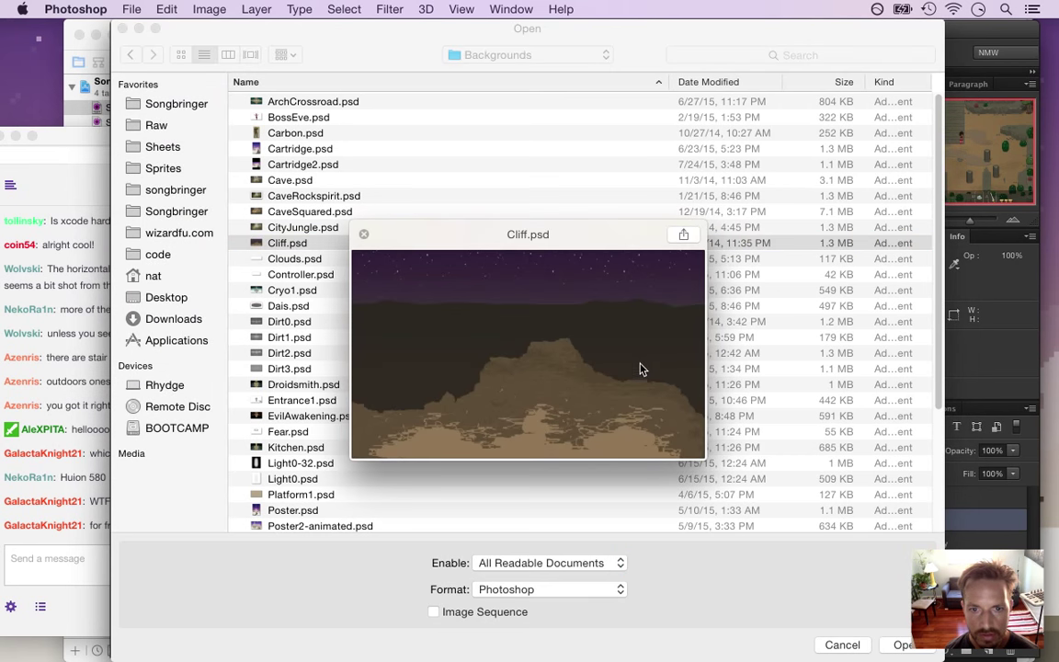
key(space)
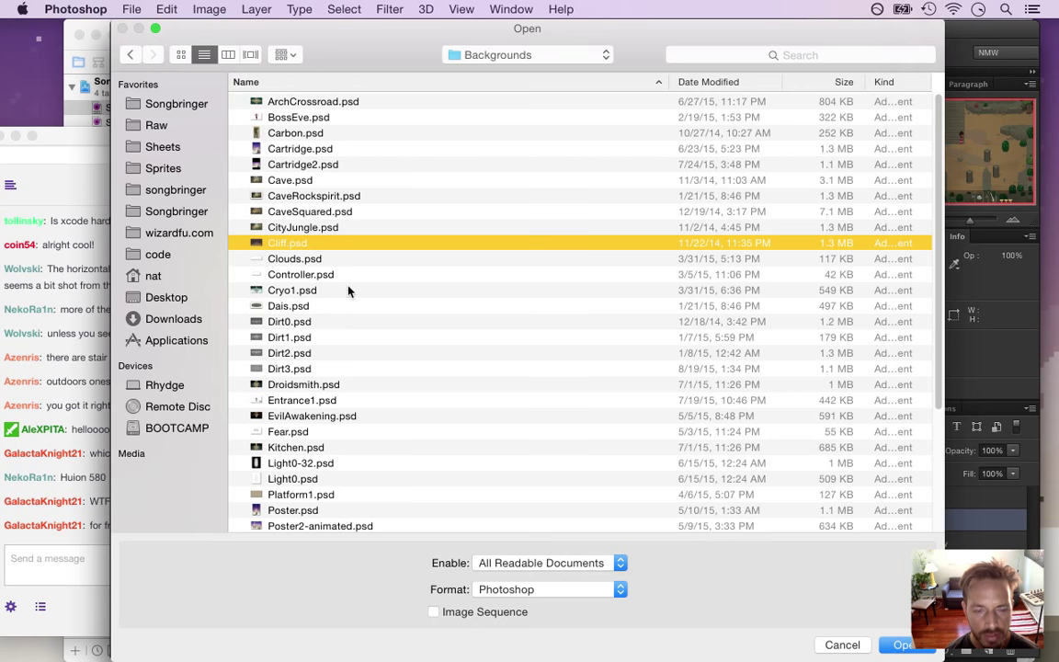
drag(938, 271, 923, 188)
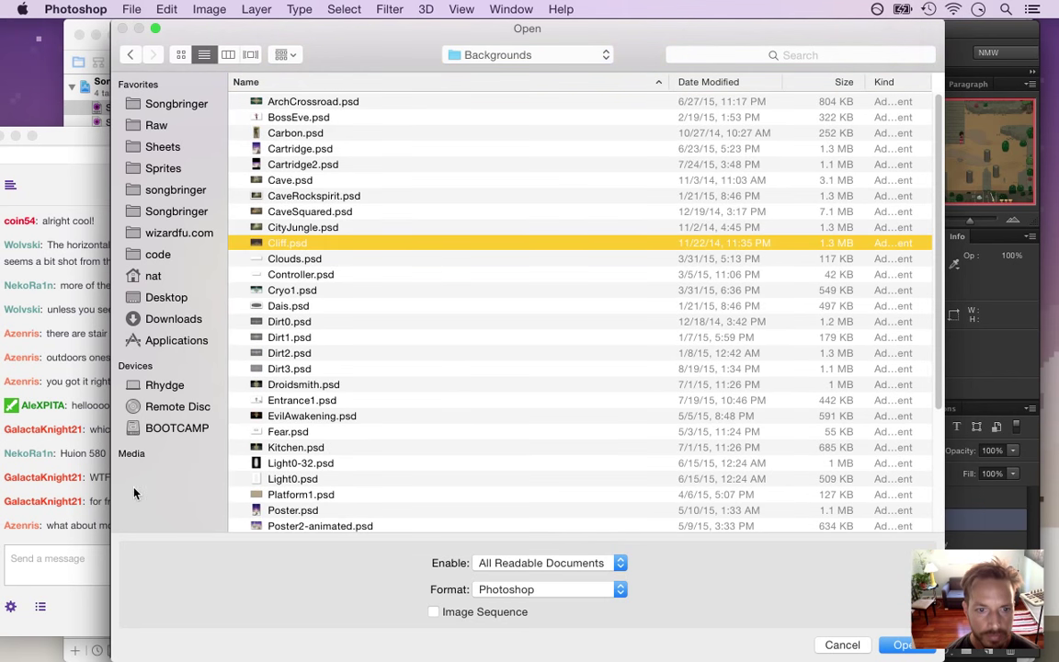
Switch to the Twitch chat in Safari, read the messages about moss or weeds and the gargoyle, and return to Photoshop's Open dialog
click(105, 527)
drag(89, 527, 116, 532)
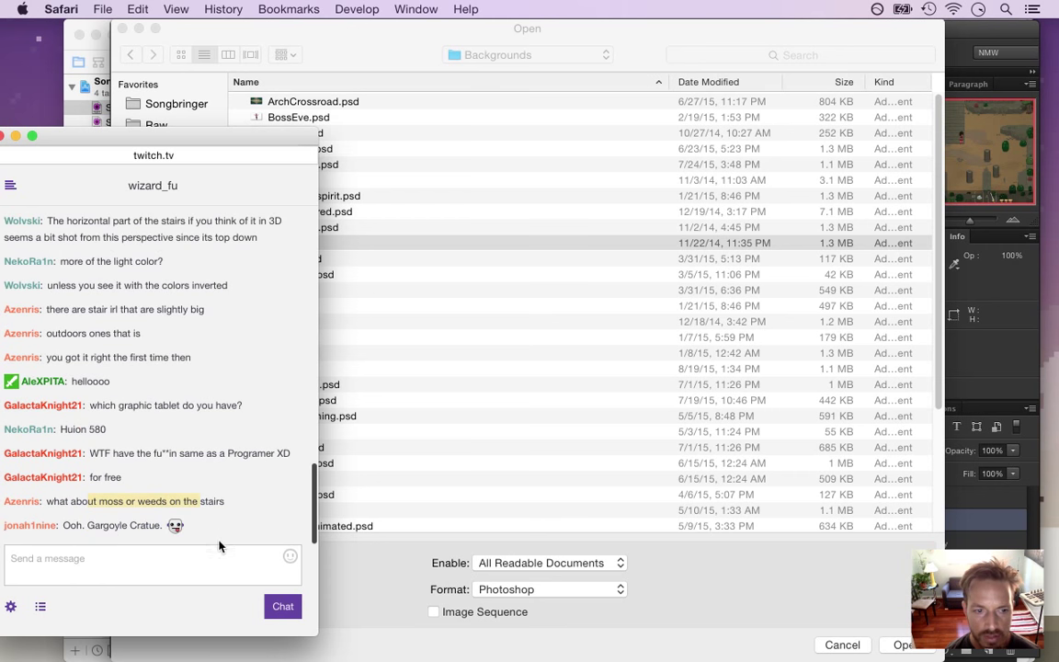
click(65, 501)
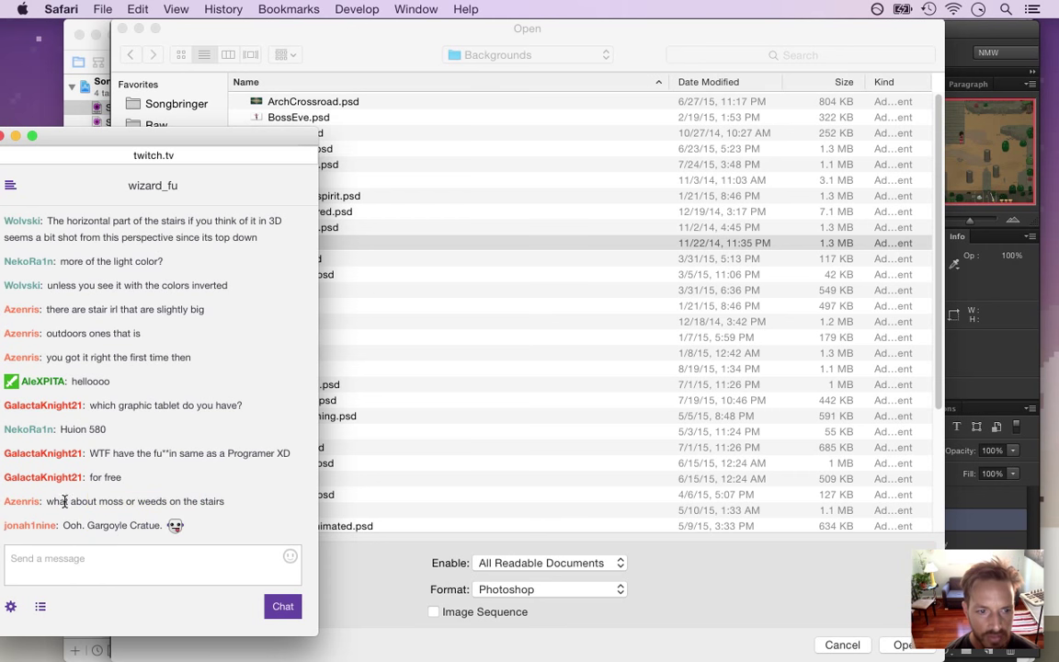
drag(67, 499, 214, 502)
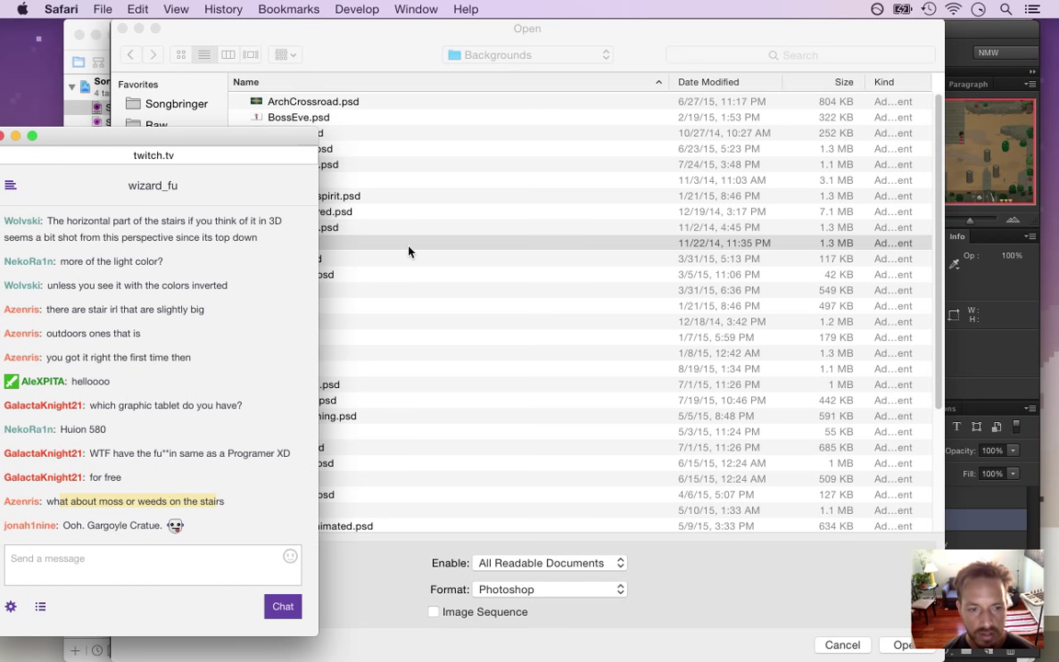
drag(87, 525, 162, 526)
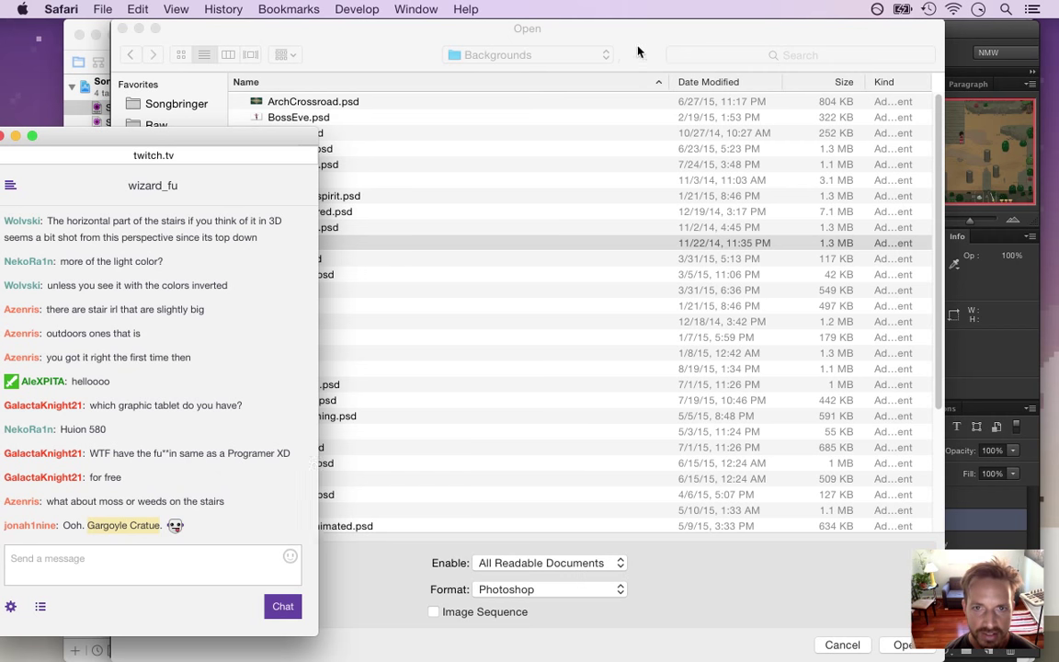
click(574, 41)
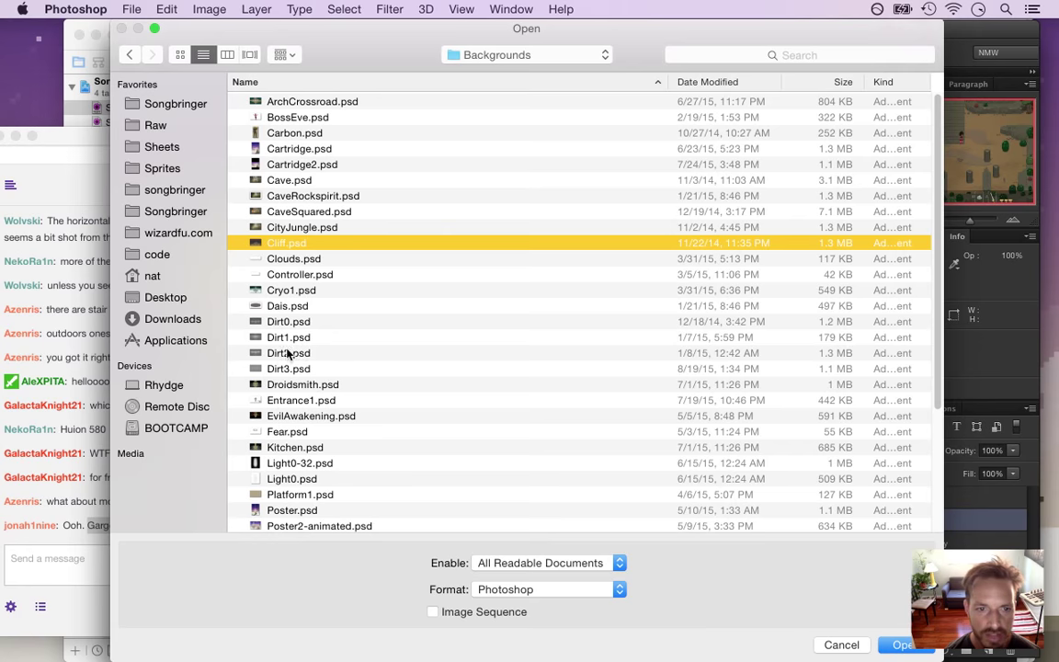
Read the newest Twitch chat messages in Safari, cancel Photoshop's Open dialog and return to the stairs artwork
drag(938, 258, 940, 274)
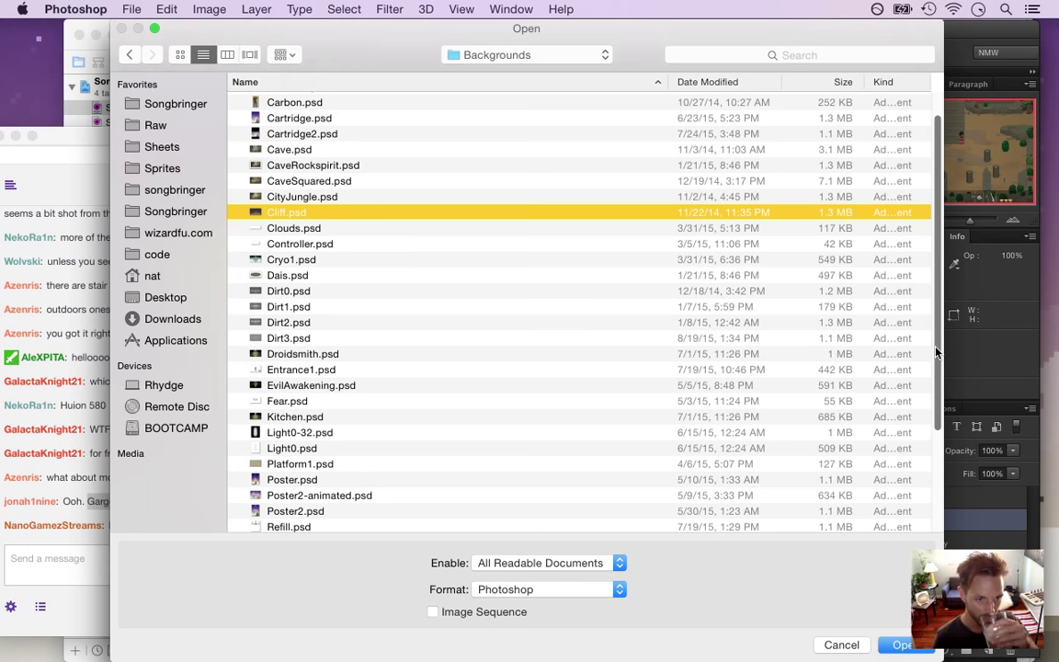
click(72, 428)
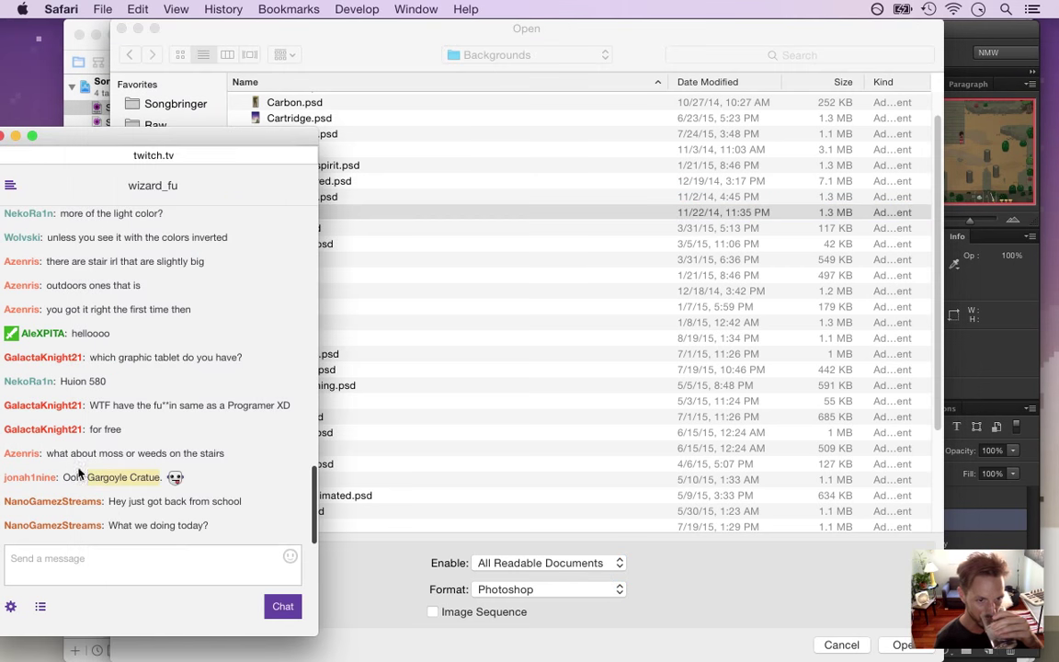
click(125, 501)
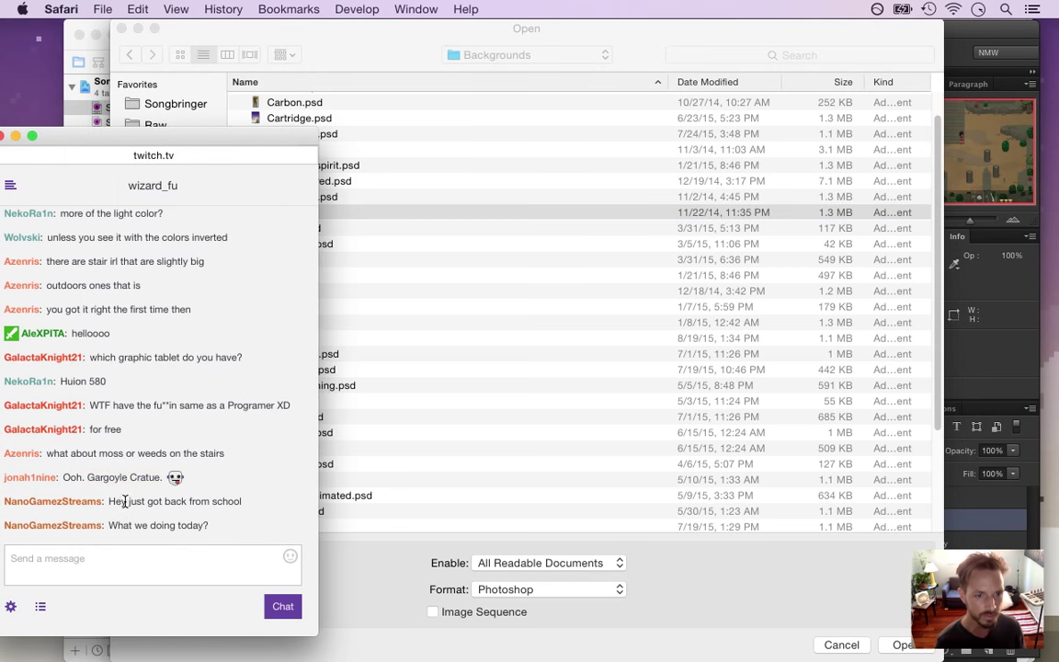
click(524, 218)
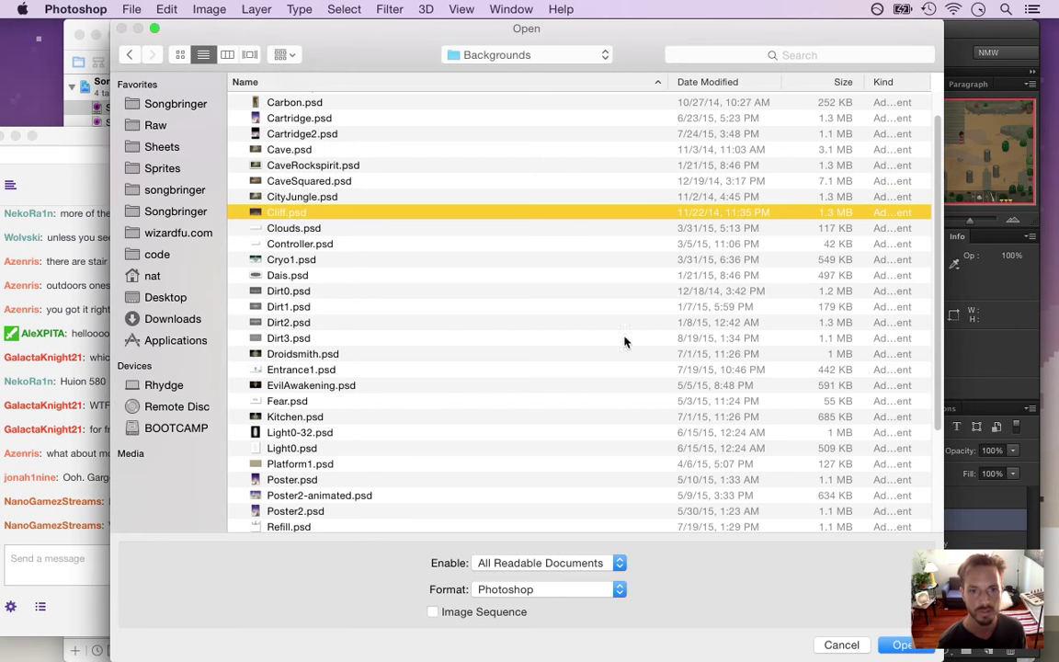
click(840, 645)
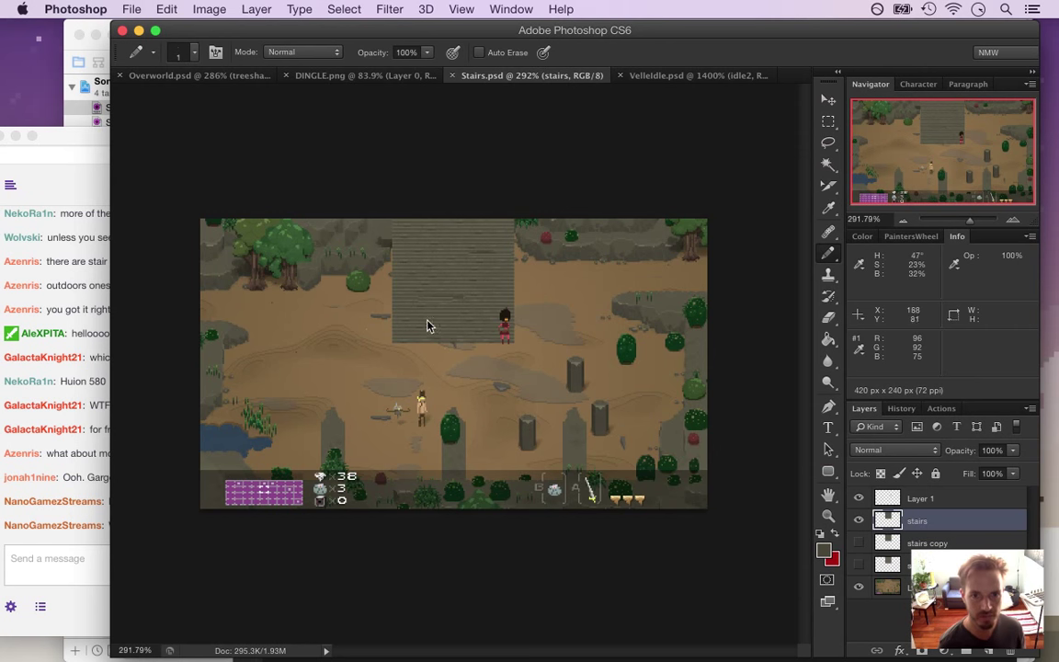
click(96, 549)
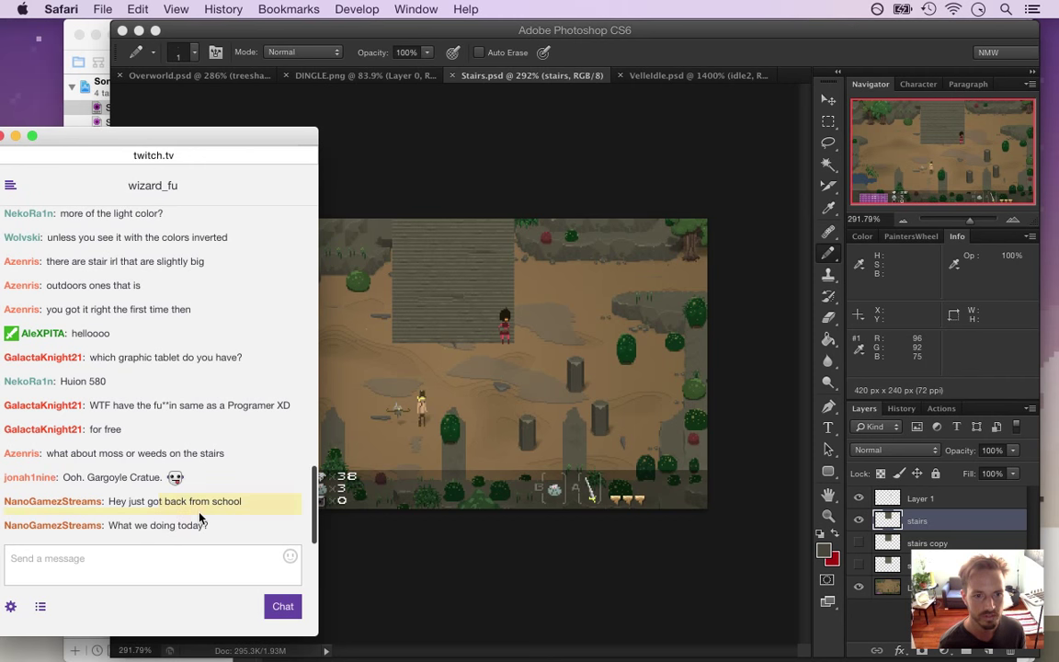
click(719, 97)
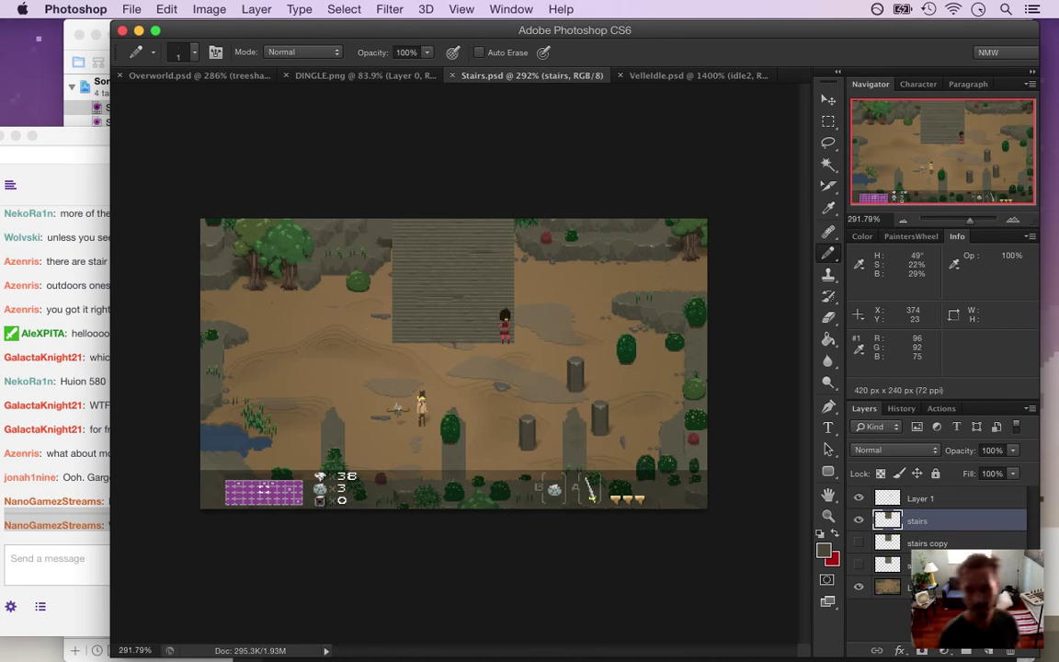
Start opening a file and preview the artwork in the Backgrounds folder one by one, from ArchCrossroad.psd through Tower.psd
click(132, 9)
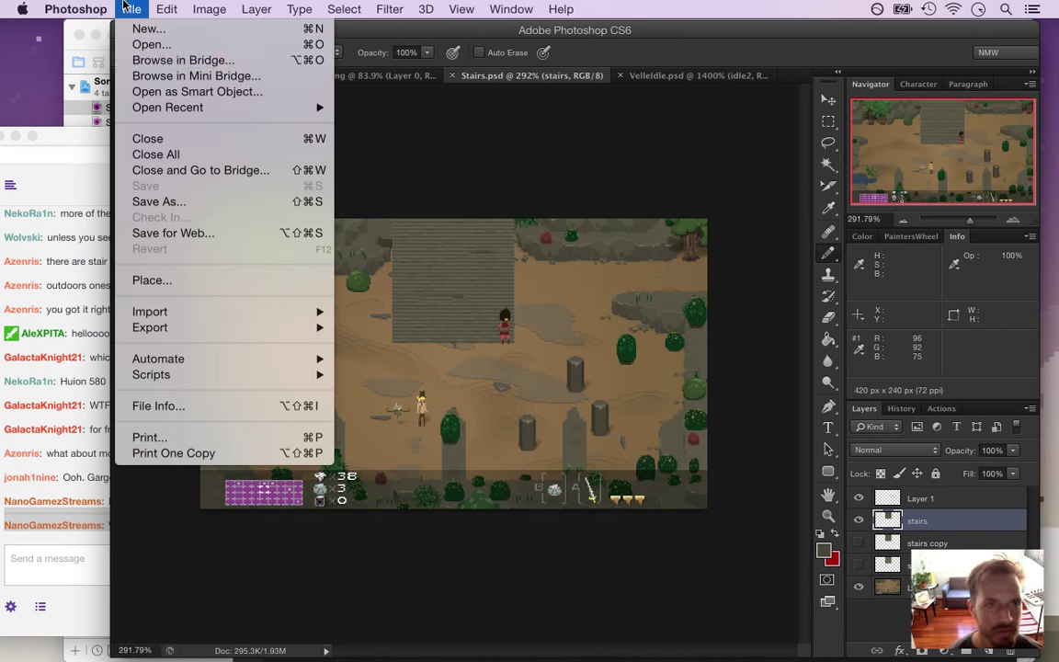
click(150, 44)
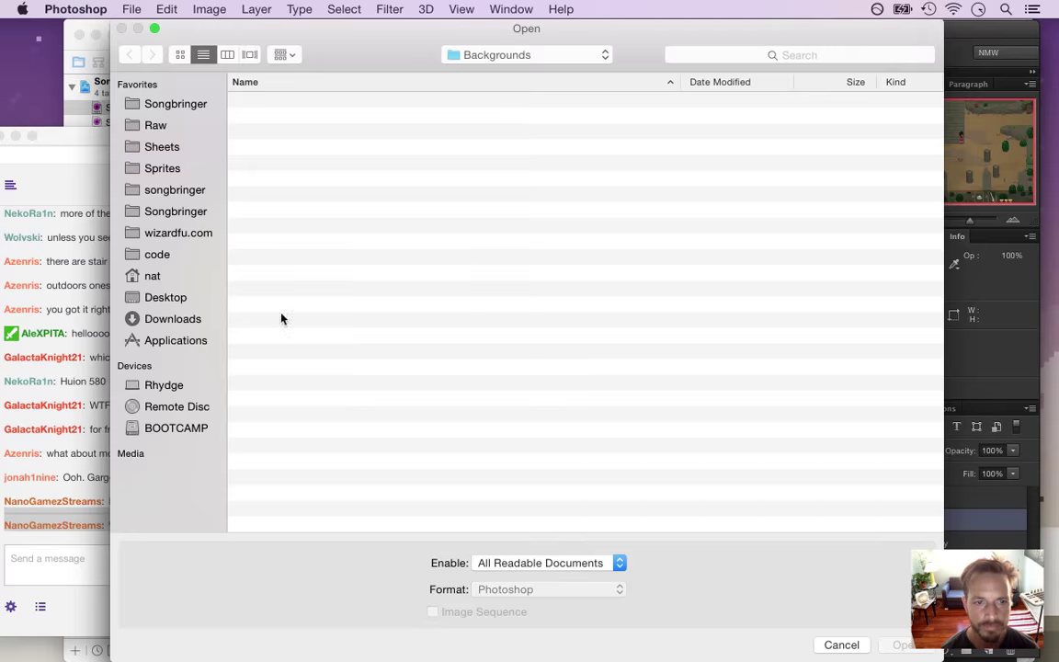
click(379, 101)
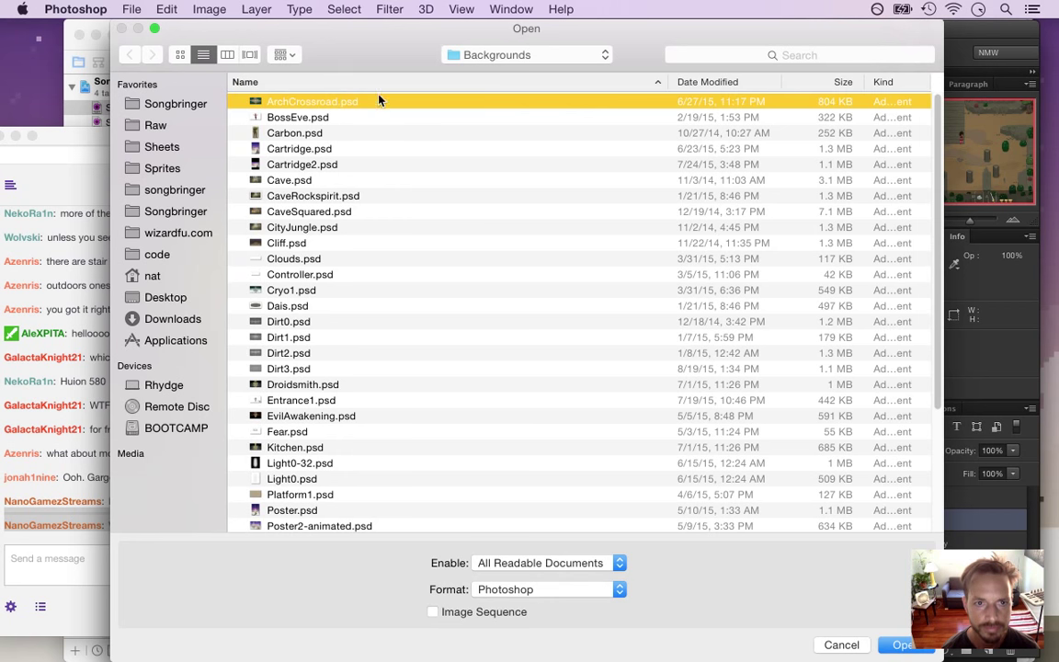
key(space)
key(Down)
key(Down)
key(Down)
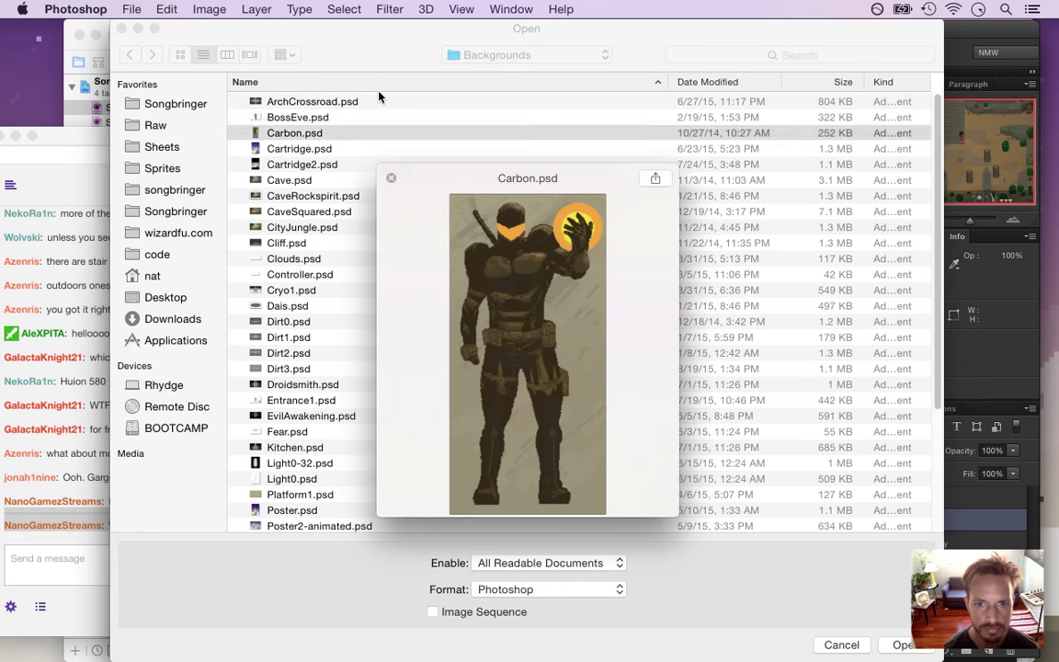
key(Down)
key(Down)
key(Down)
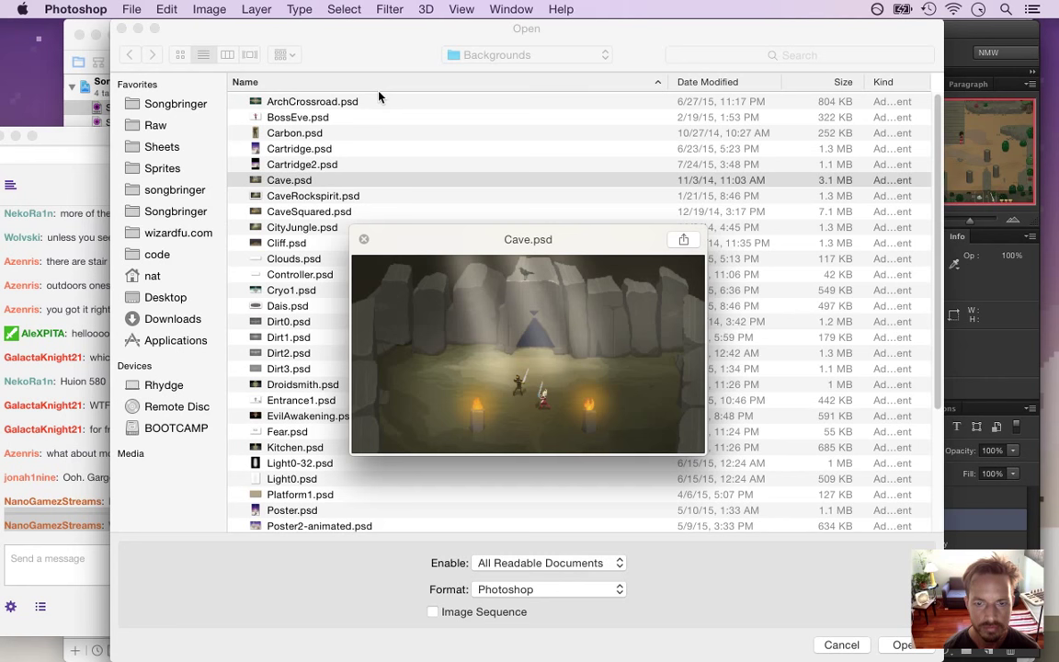
key(Down)
key(Down)
key(Down)
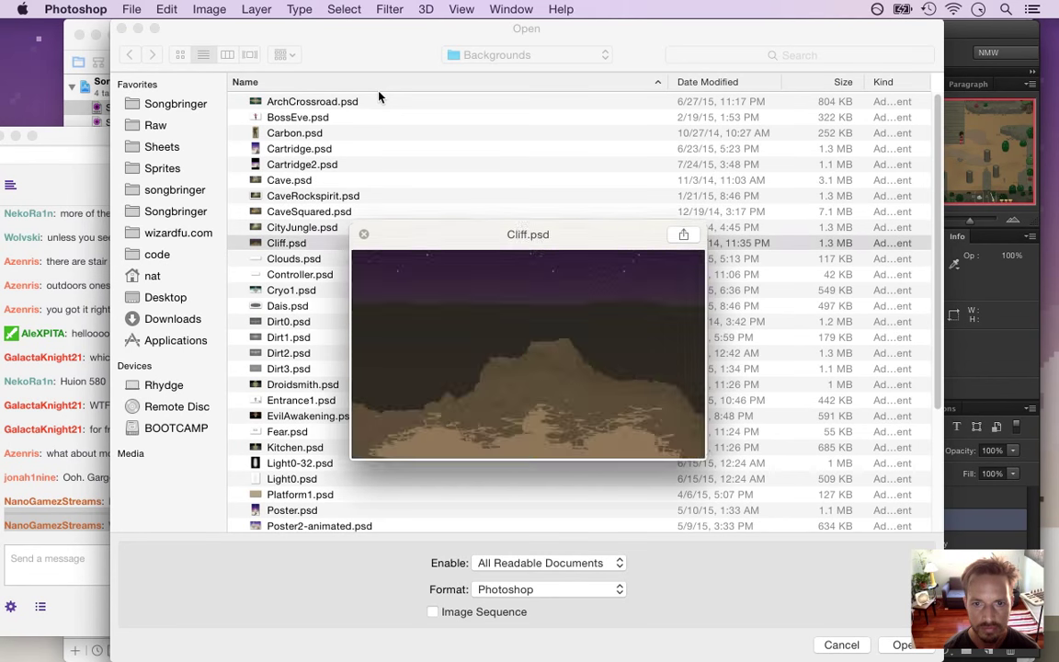
key(Down)
key(Down)
key(Down)
key(Down)
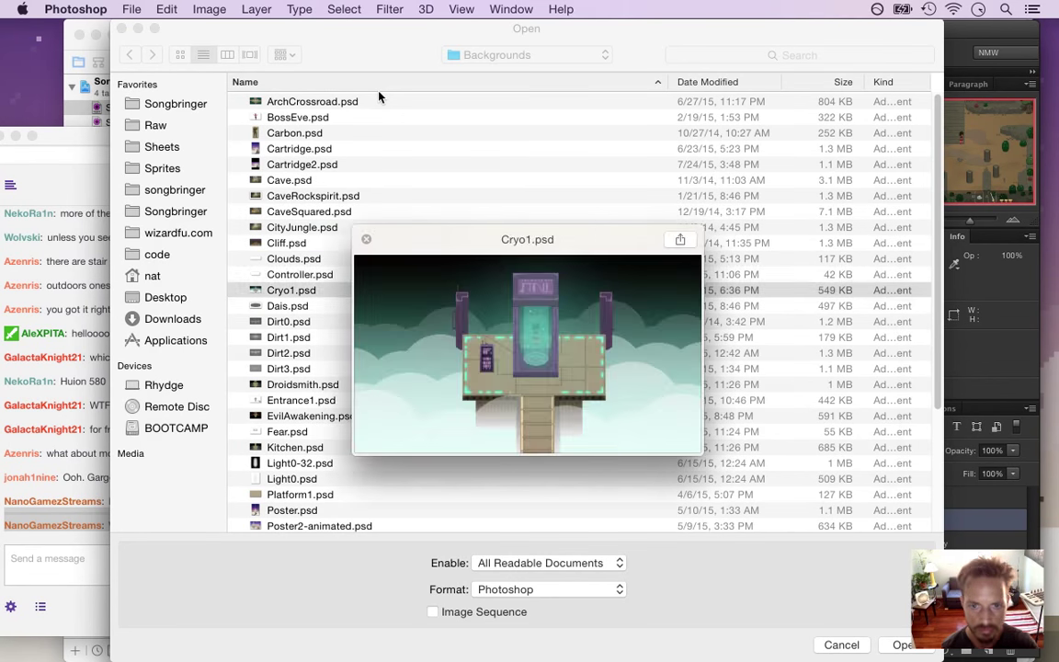
key(Down)
key(Down)
key(Down)
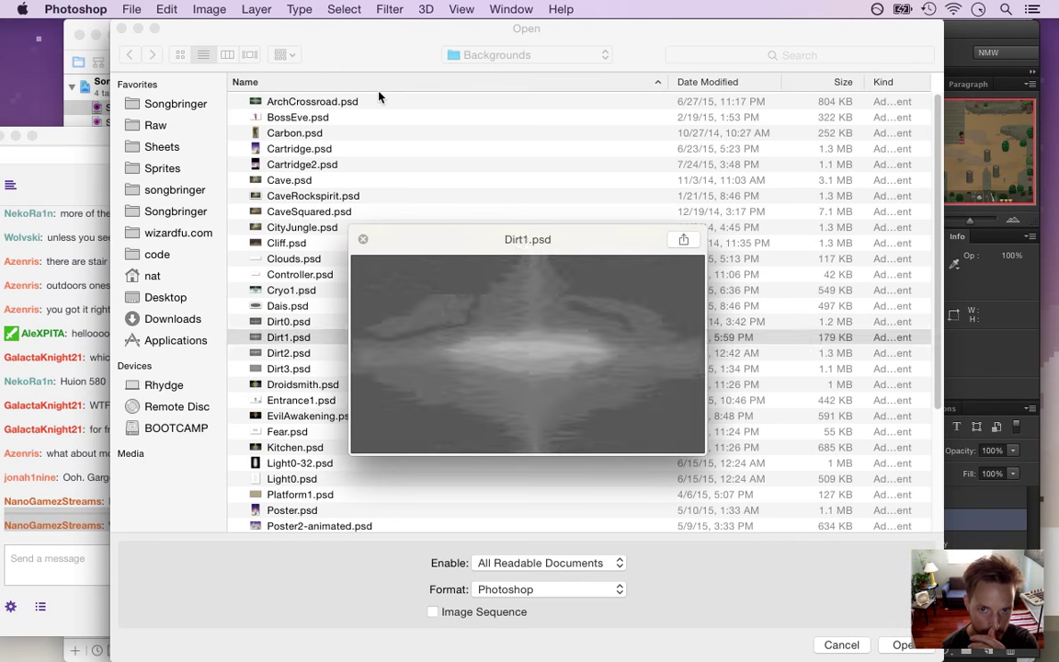
key(Down)
key(Down)
key(Down)
key(Down)
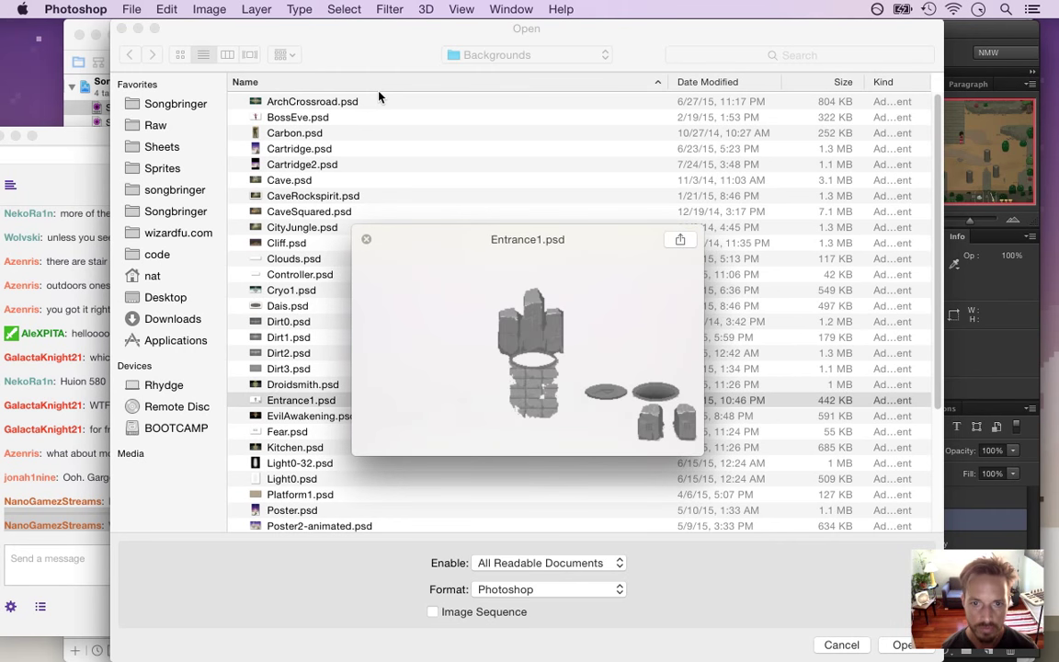
key(Down)
key(Down)
key(Down)
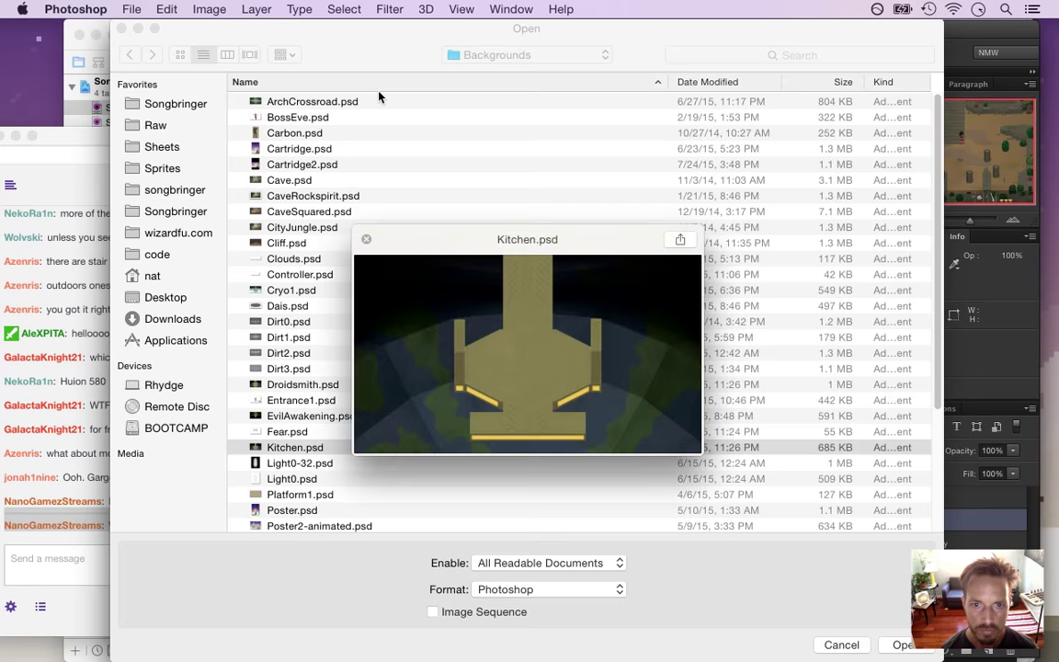
key(Down)
key(Down)
key(Down)
key(Down)
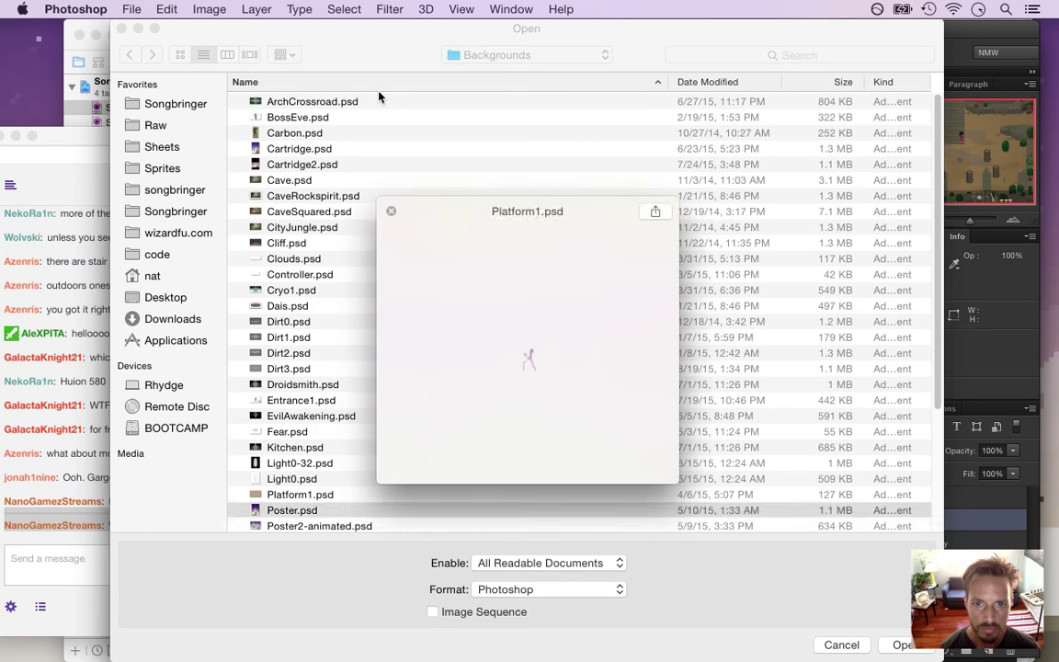
key(Down)
key(Down)
key(Down)
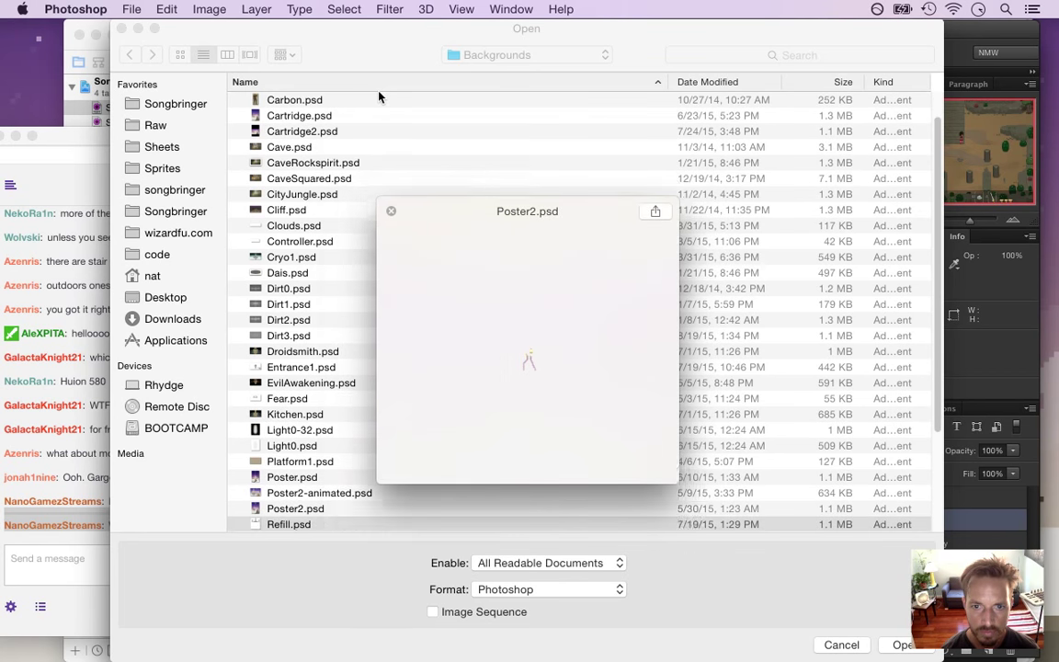
key(Down)
key(Down)
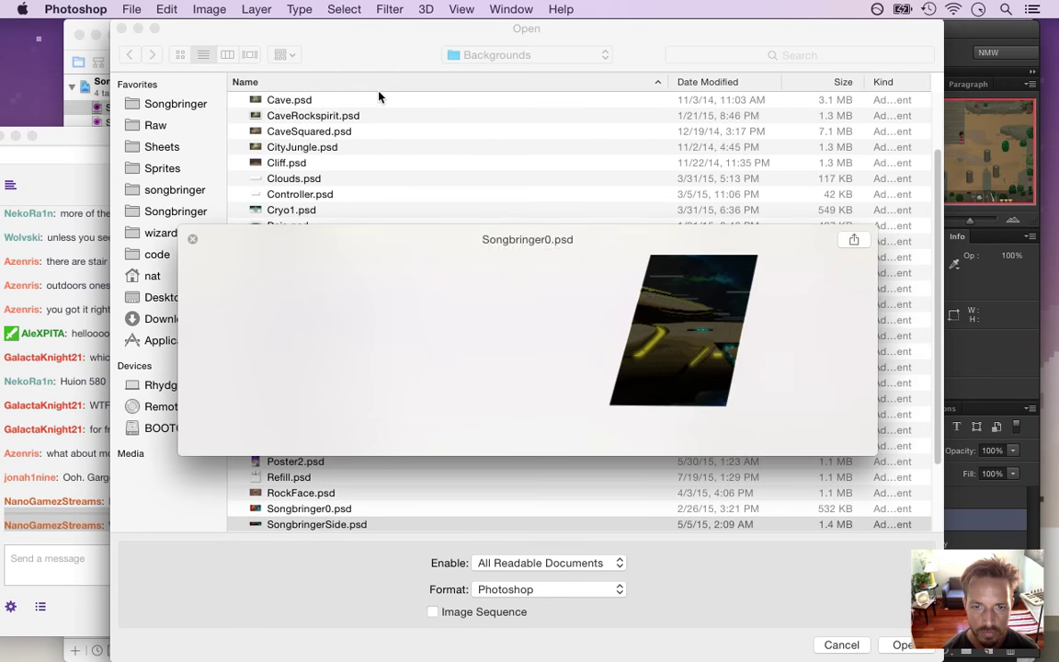
key(Down)
key(Down)
key(Down)
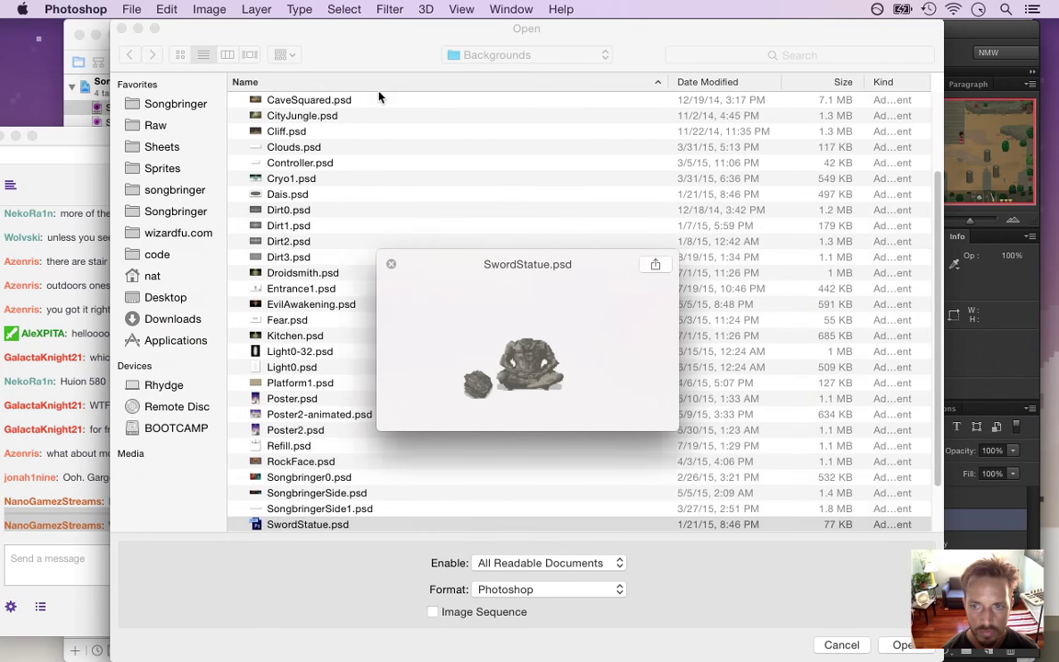
key(Down)
key(Down)
key(Down)
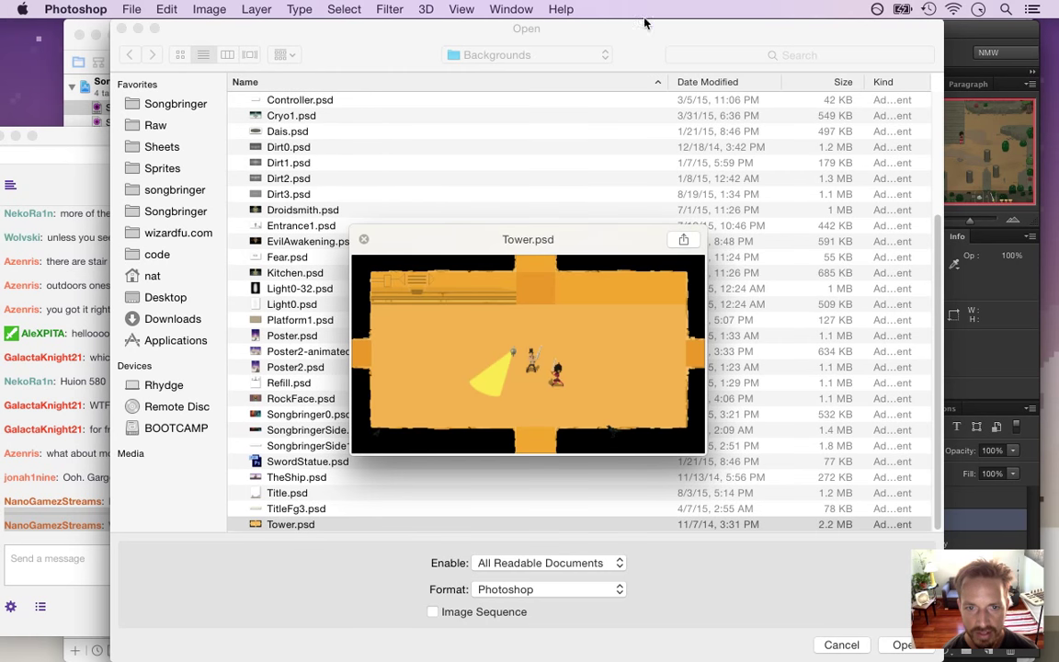
key(space)
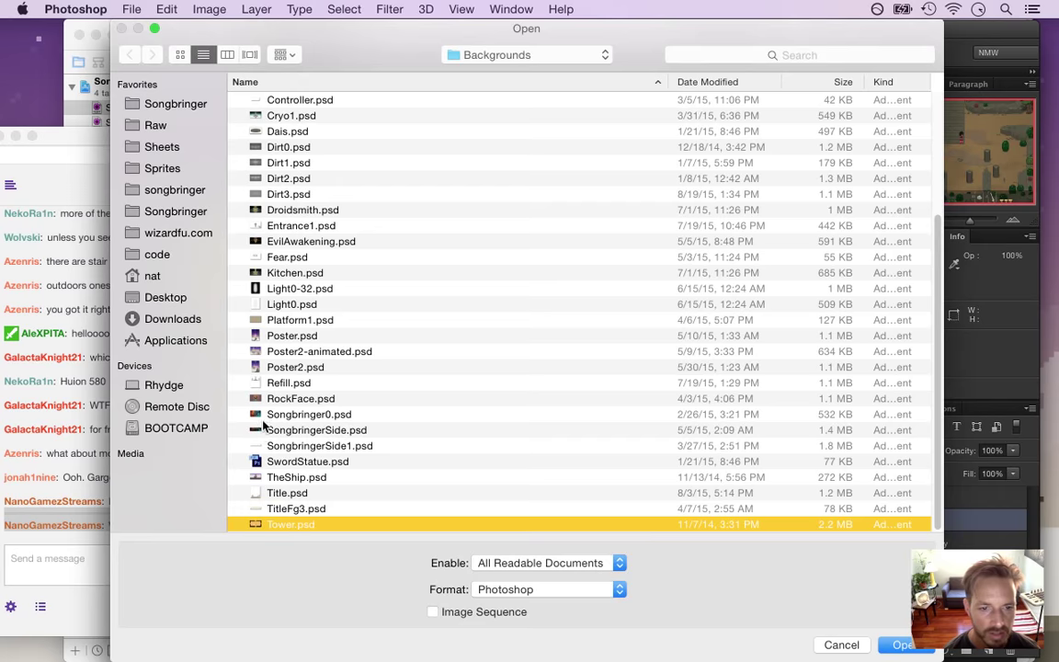
Look through the Songbringer, Sprites and Common folders, and enter the Unused folder inside Sprites
click(148, 104)
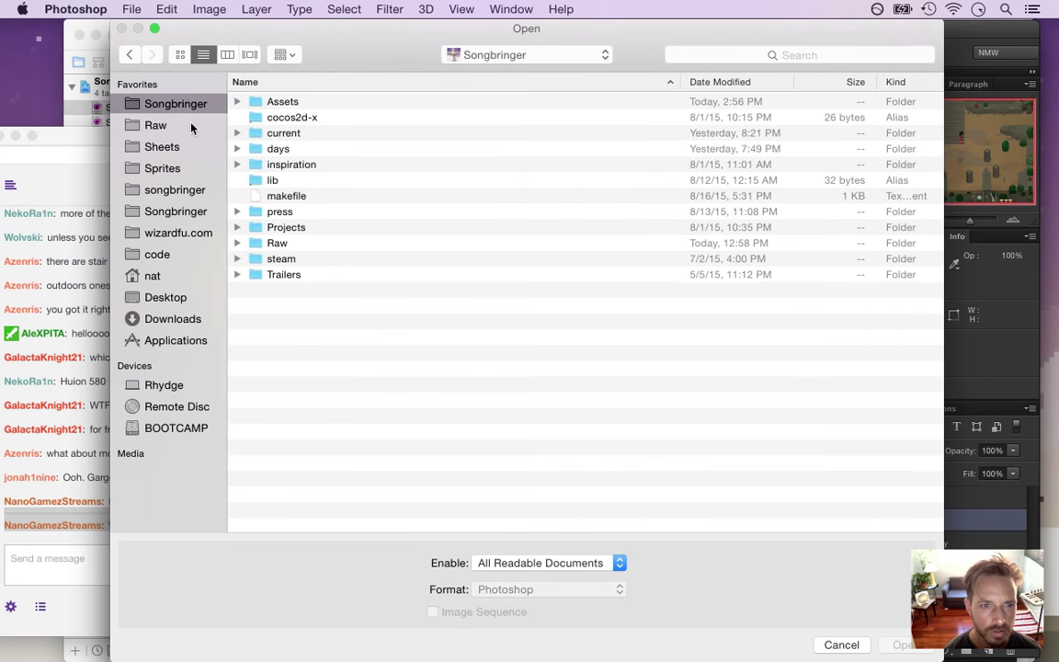
click(165, 168)
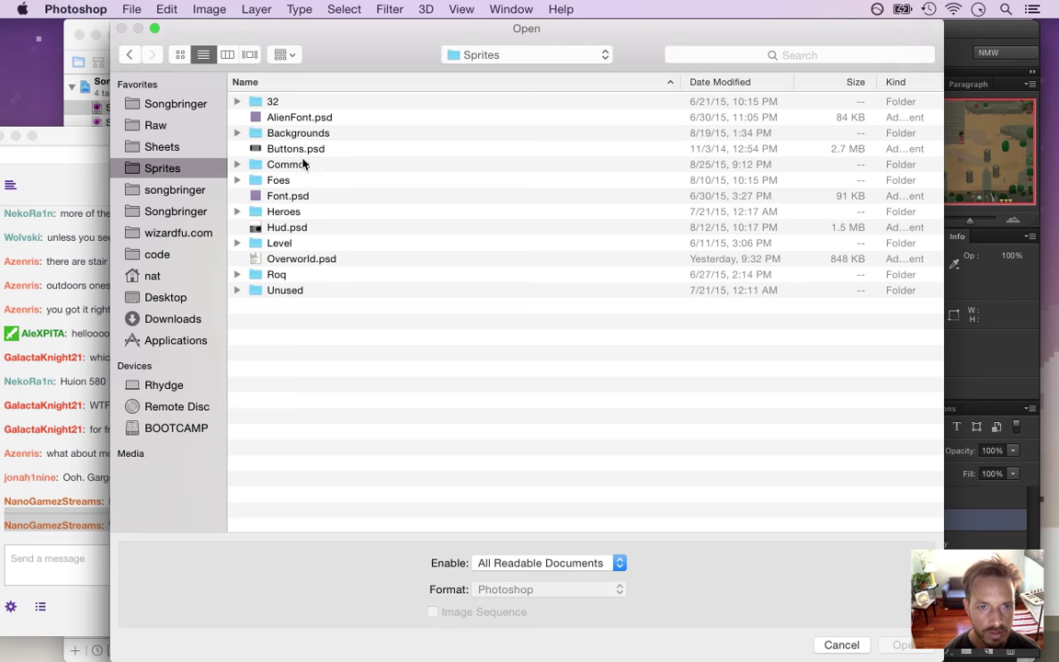
double_click(304, 164)
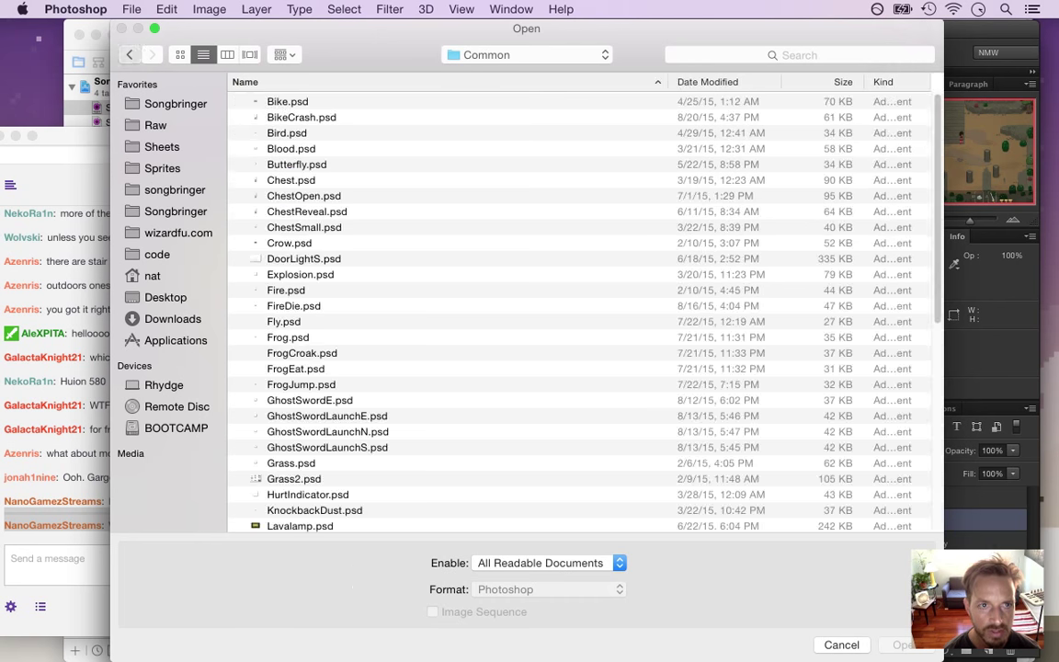
click(163, 168)
double_click(292, 289)
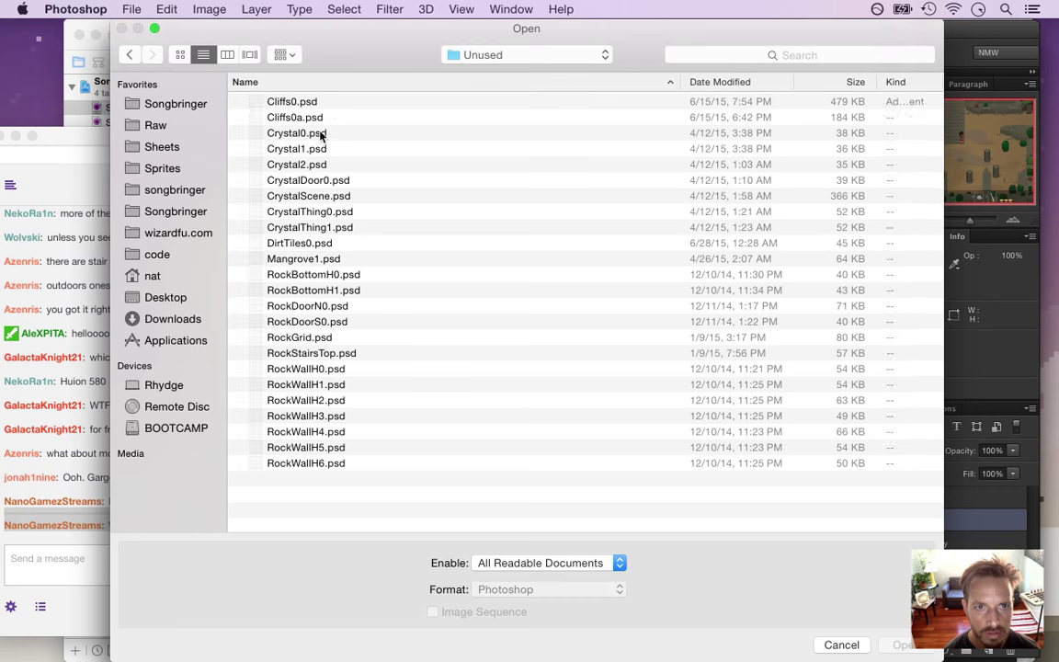
Preview Cliffs0.psd and Cliffs0a.psd in the Unused folder, and open Cliffs0.psd
click(324, 102)
key(space)
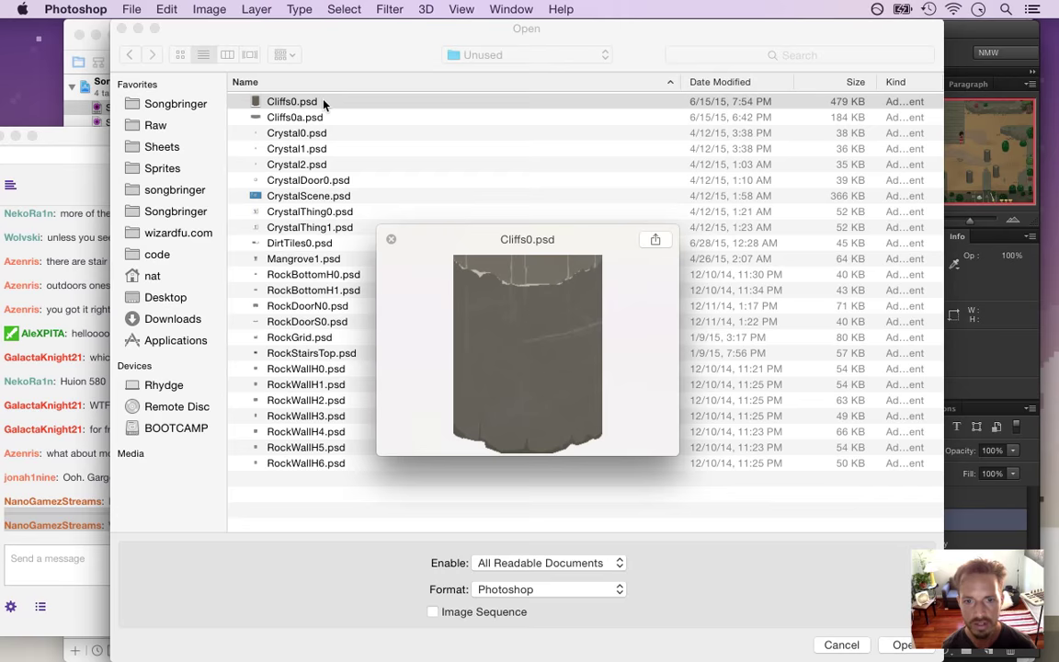
key(Down)
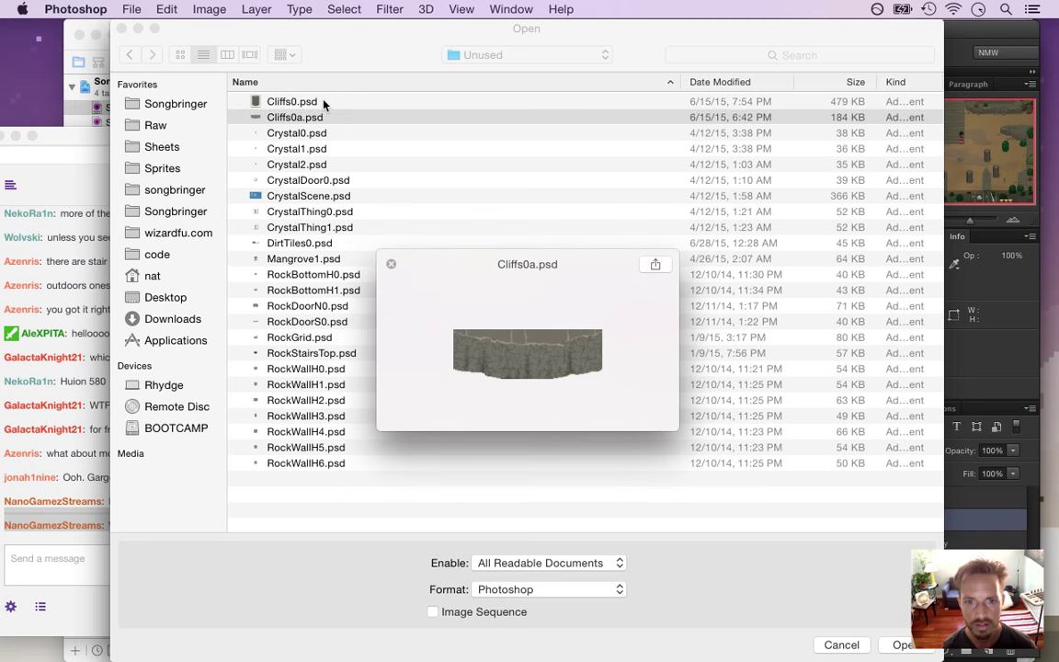
key(Up)
key(space)
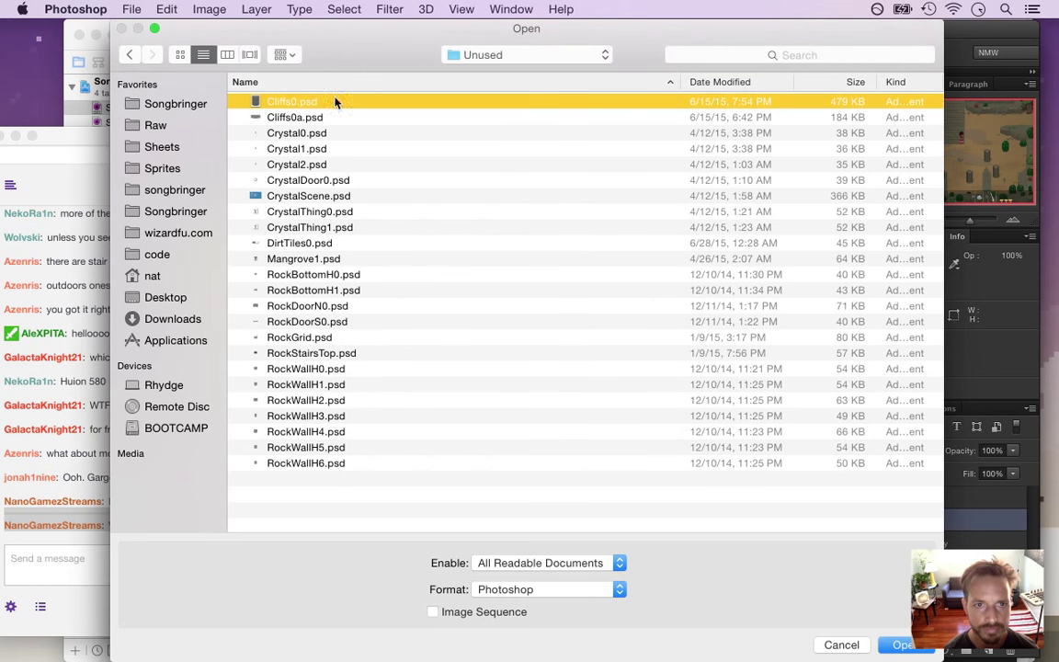
right_click(335, 103)
click(314, 65)
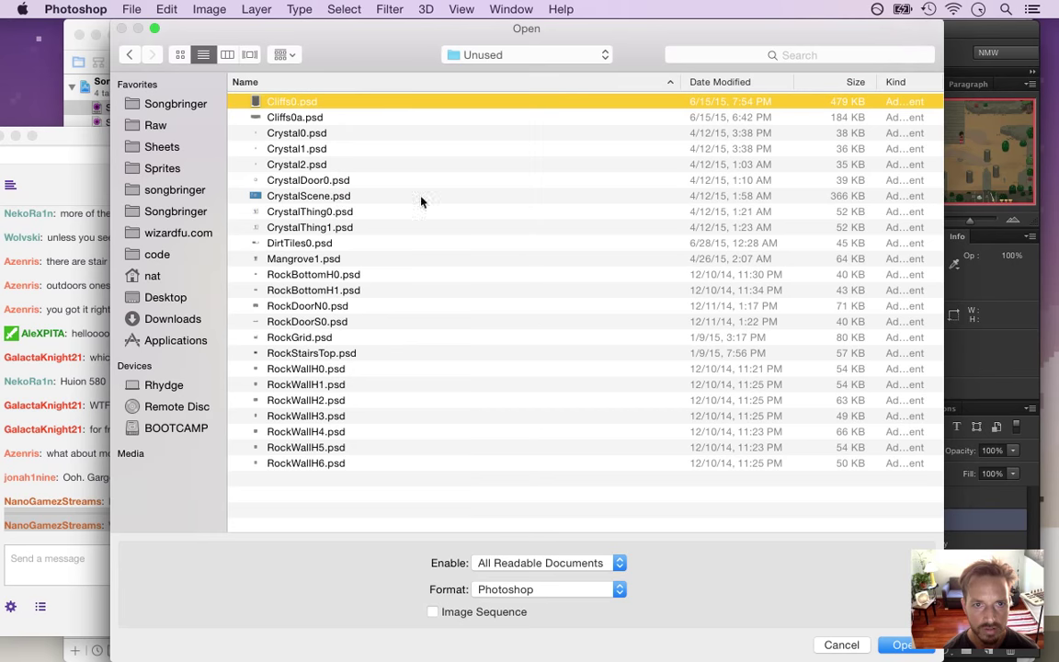
click(903, 646)
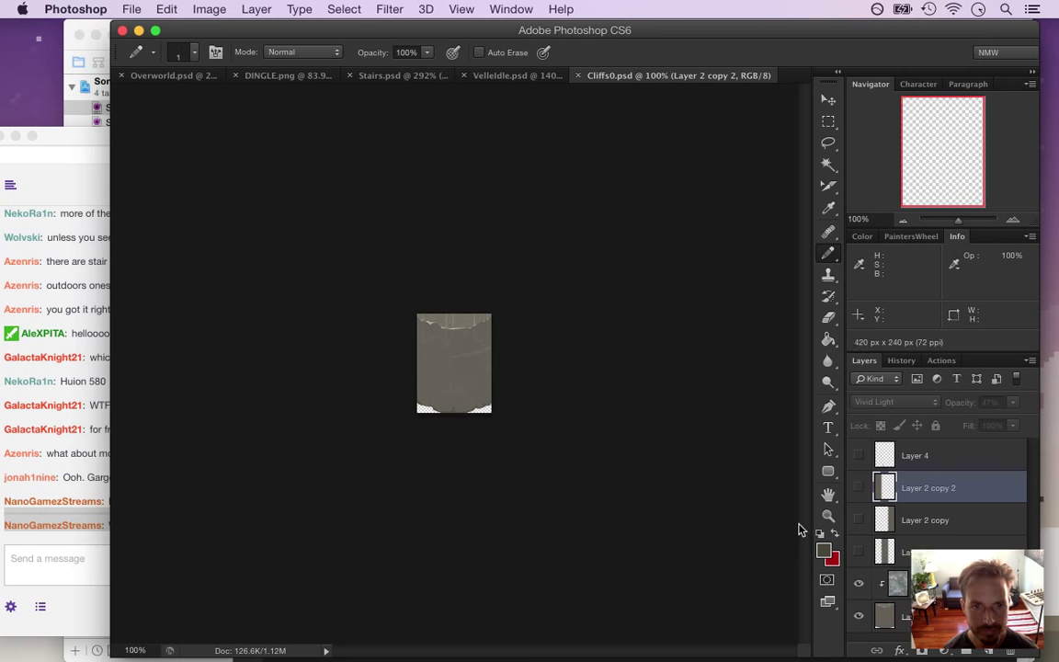
Copy the whole merged cliff artwork from Cliffs0.psd and paste it as a new layer above the stairs in Stairs.psd
key(super+a)
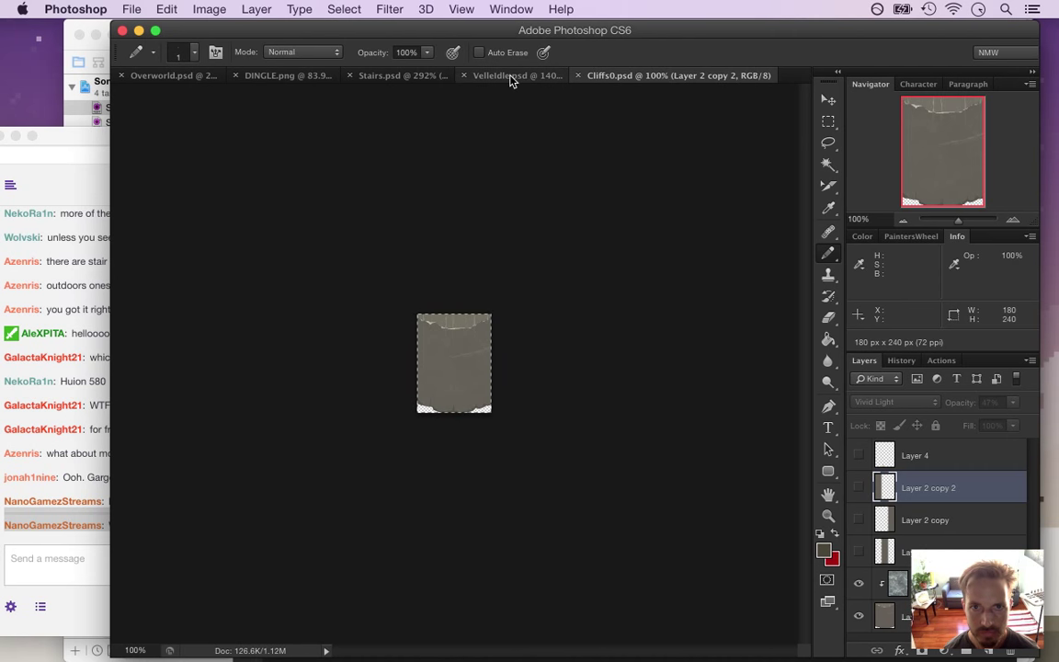
click(366, 77)
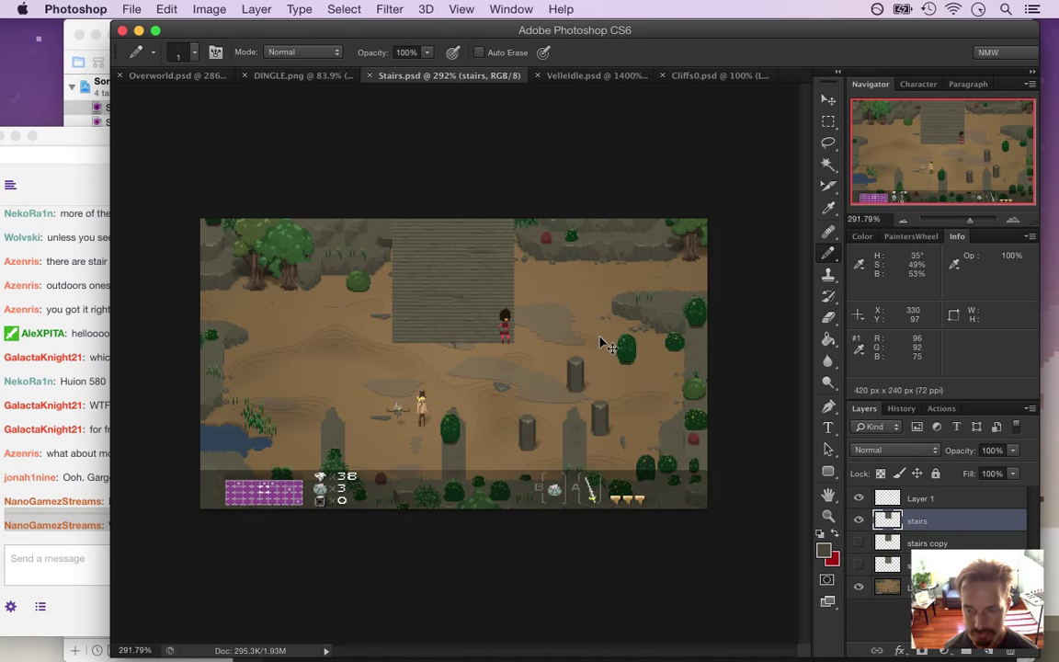
key(cmd+v)
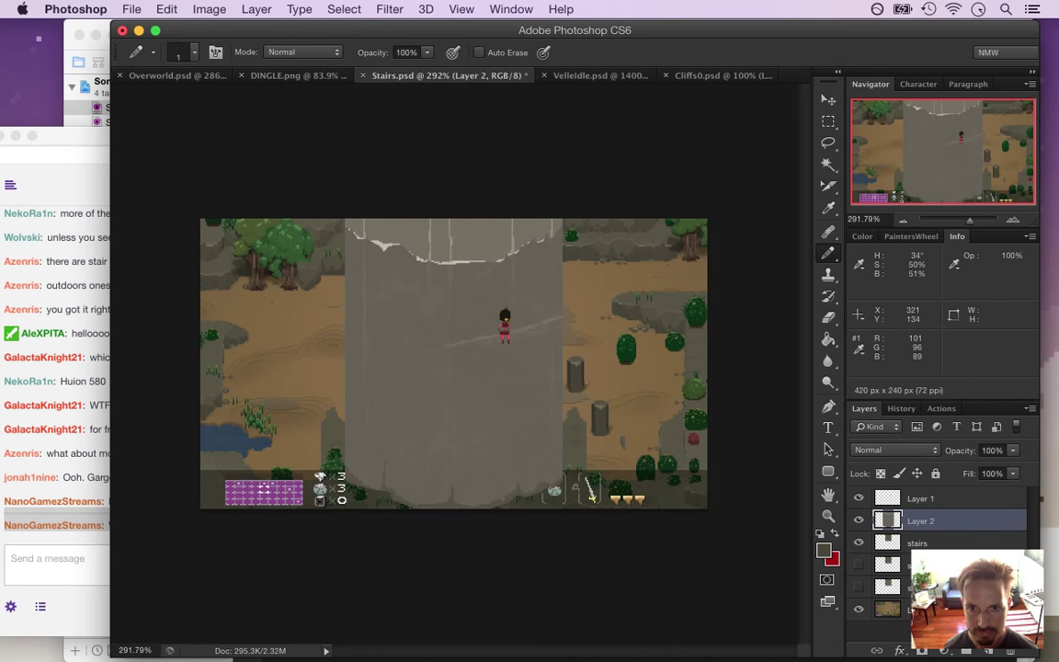
Move the pasted cliff layer up against the right side of the stairs and nudge it 6 pixels down
key(v)
mouse_move(460, 354)
mouse_down()
mouse_move(574, 313)
mouse_move(652, 251)
mouse_move(626, 207)
mouse_up()
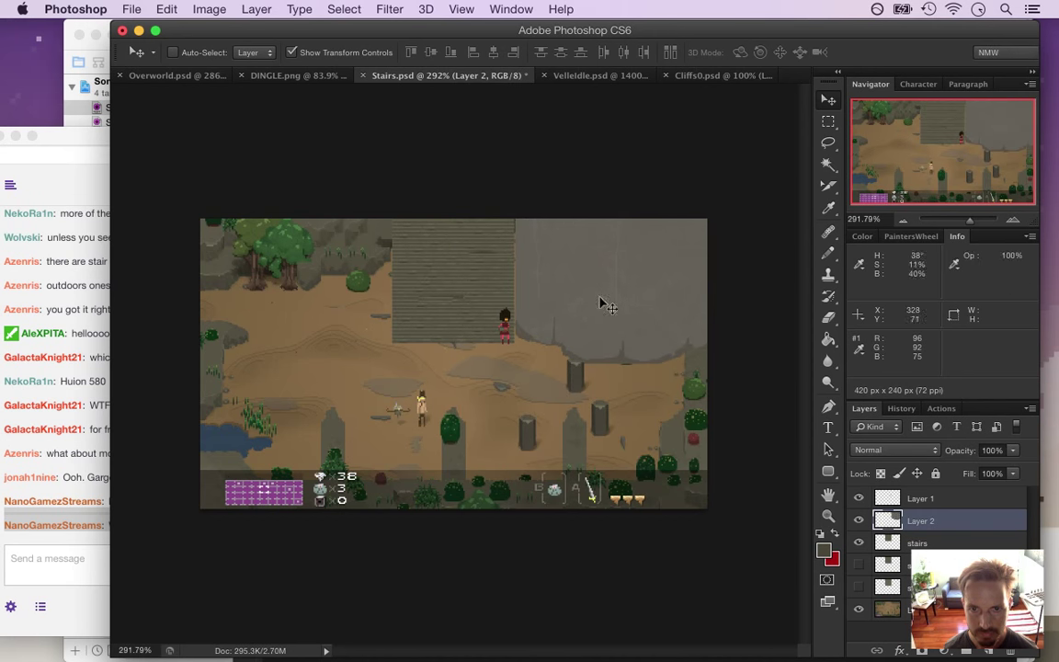
scroll(599, 303, up, 4)
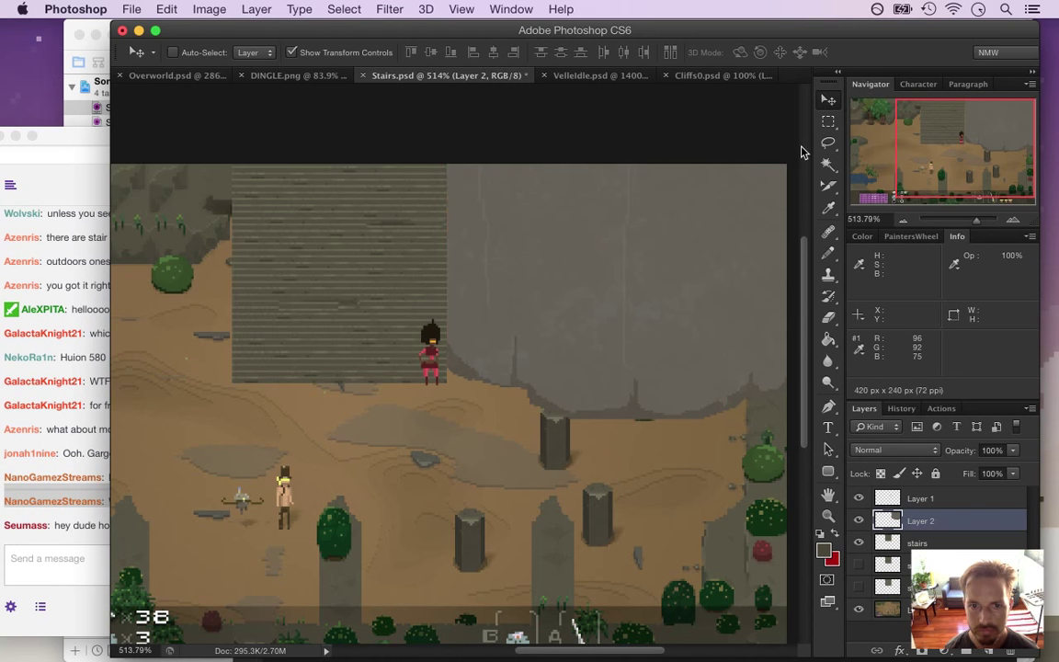
key(Down)
key(Down)
key(Down)
key(Down)
key(Down)
key(Down)
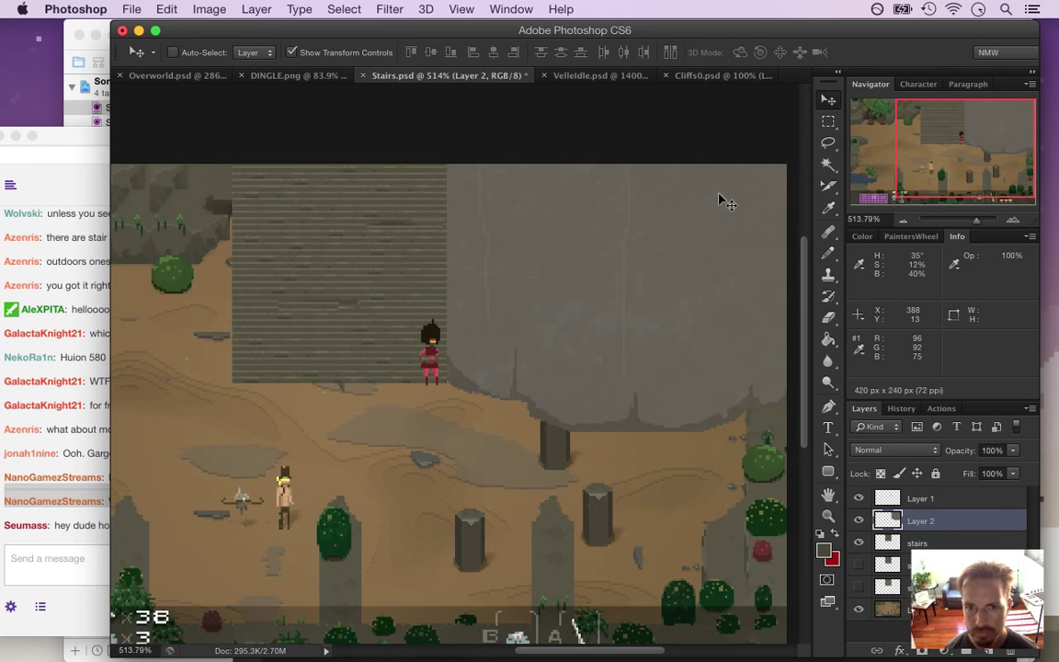
Switch to the Twitch chat in Safari, read the newest greeting message, and return to Photoshop's stairs artwork
click(74, 545)
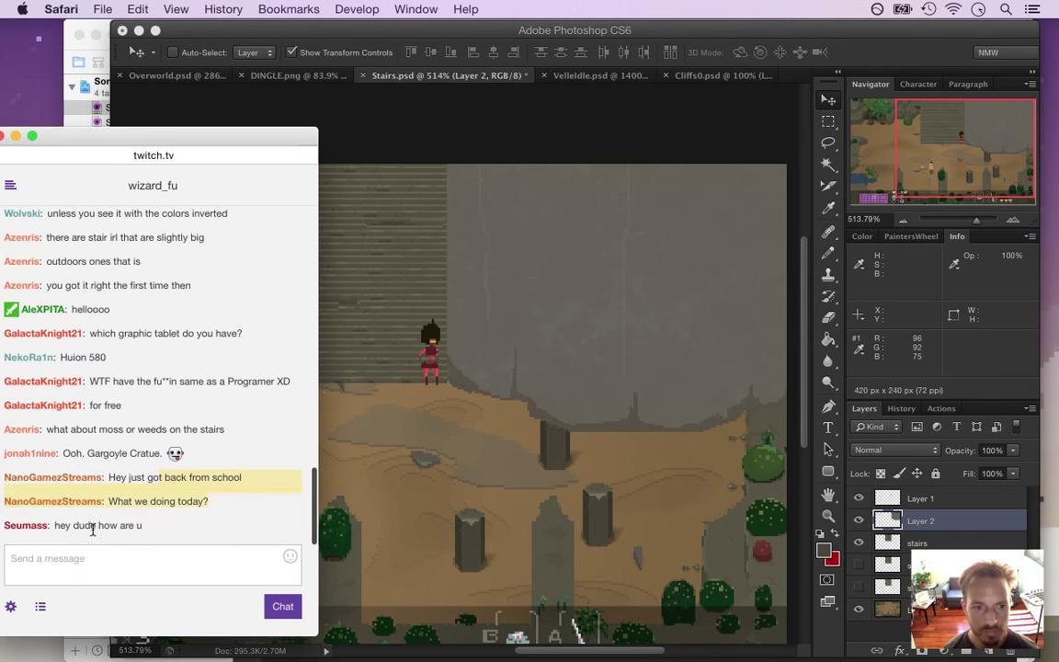
drag(55, 526, 158, 530)
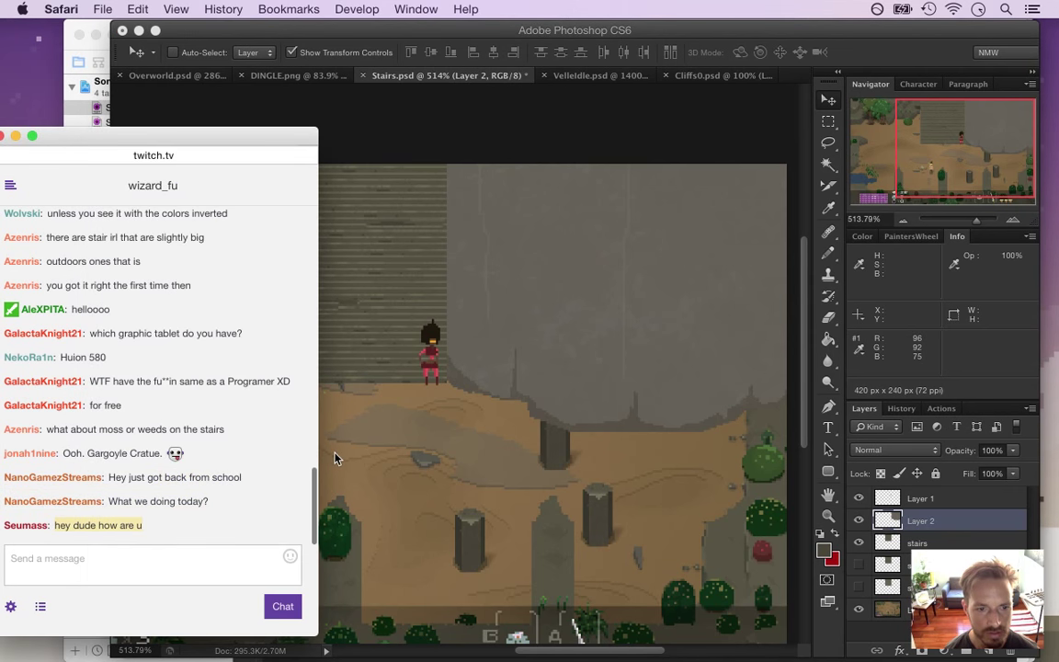
click(109, 515)
drag(54, 526, 143, 526)
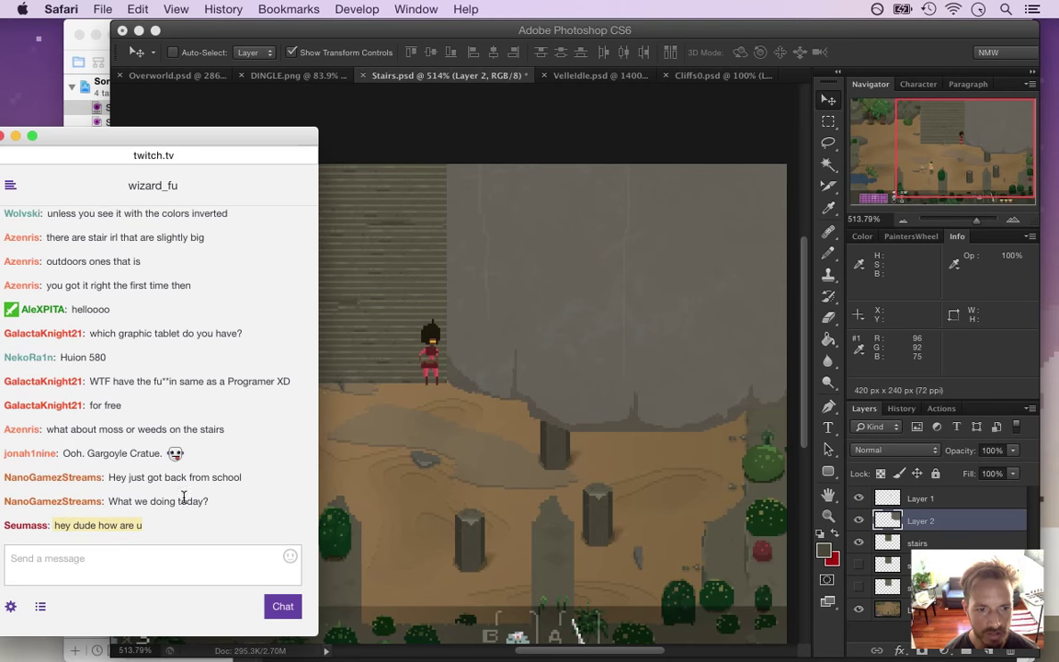
click(382, 272)
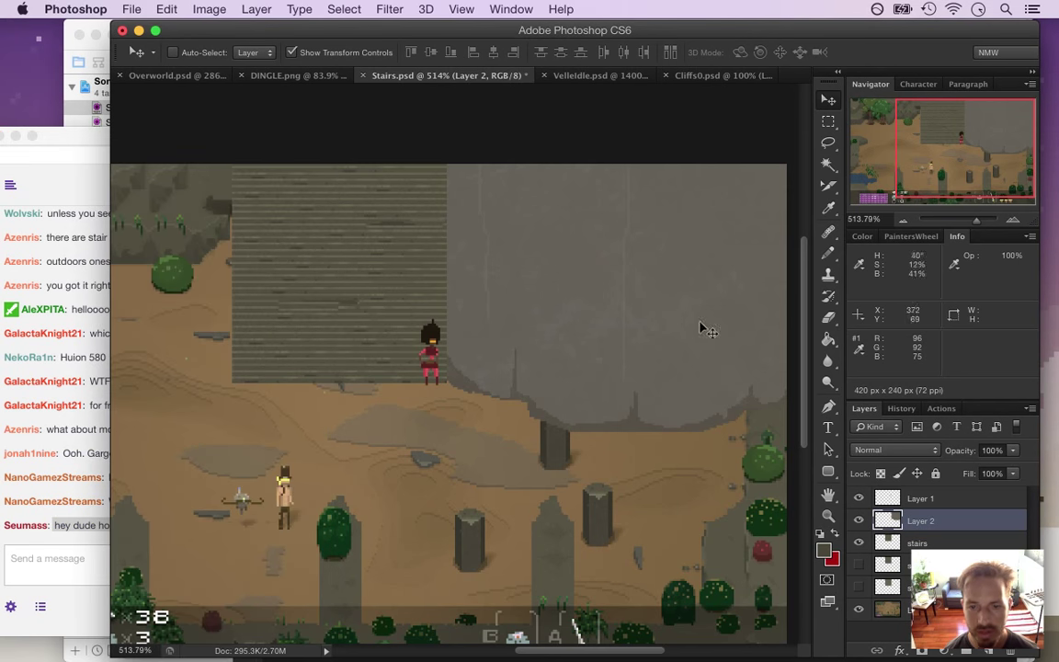
Shift the cliff layer slightly up and left against the stairs, and raise a 51-pixel-wide section of its middle
drag(555, 304, 548, 300)
key(m)
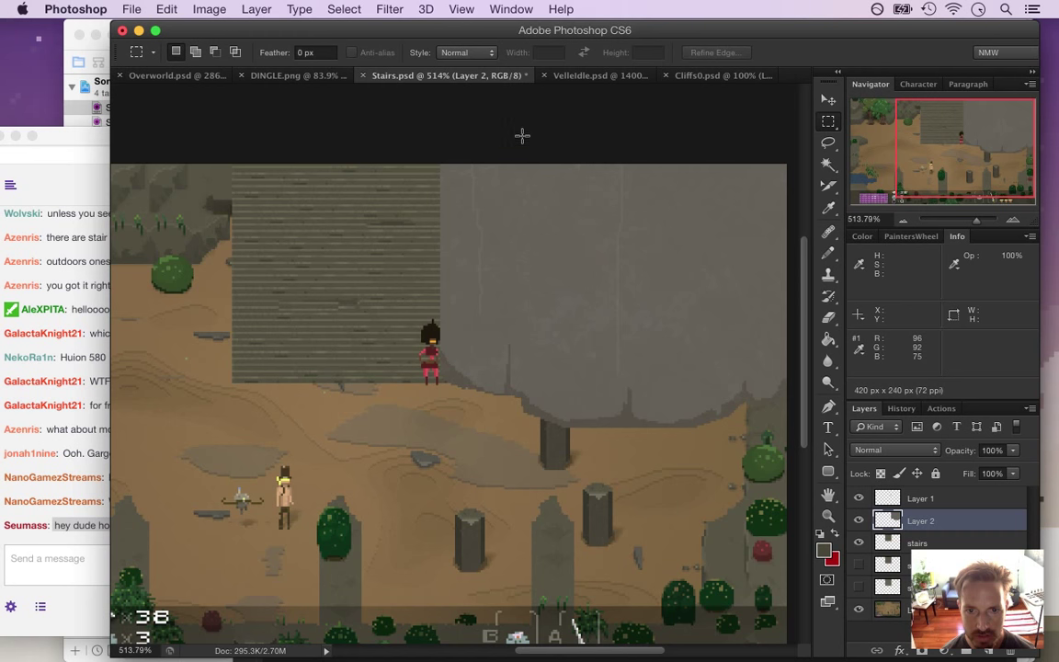
drag(523, 138, 578, 425)
click(518, 157)
drag(518, 157, 566, 420)
click(610, 160)
drag(628, 138, 523, 442)
key(v)
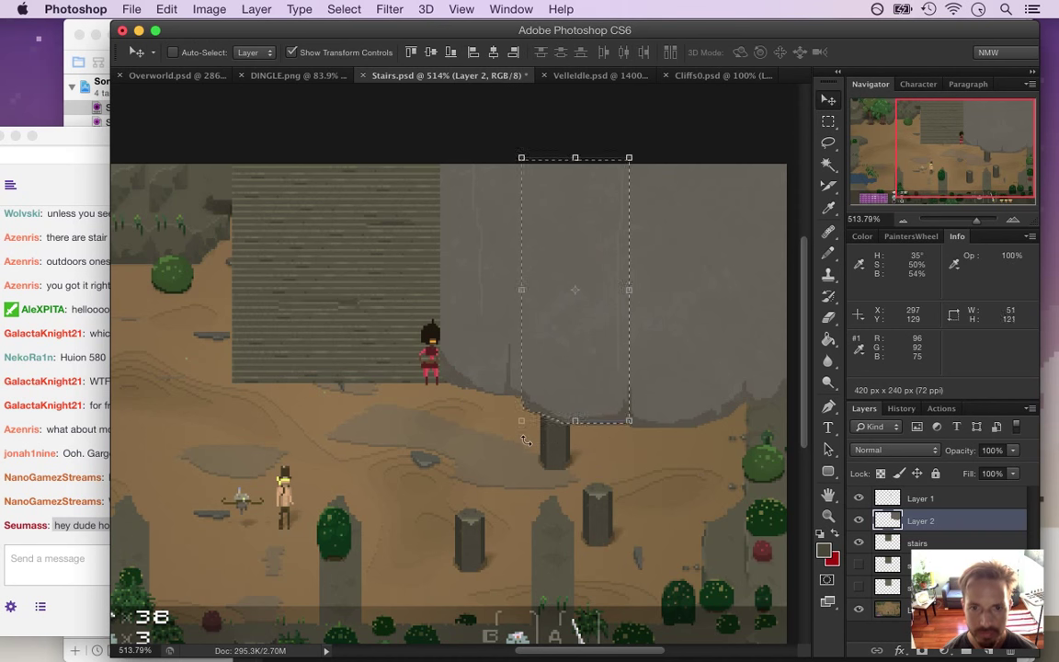
key(Up)
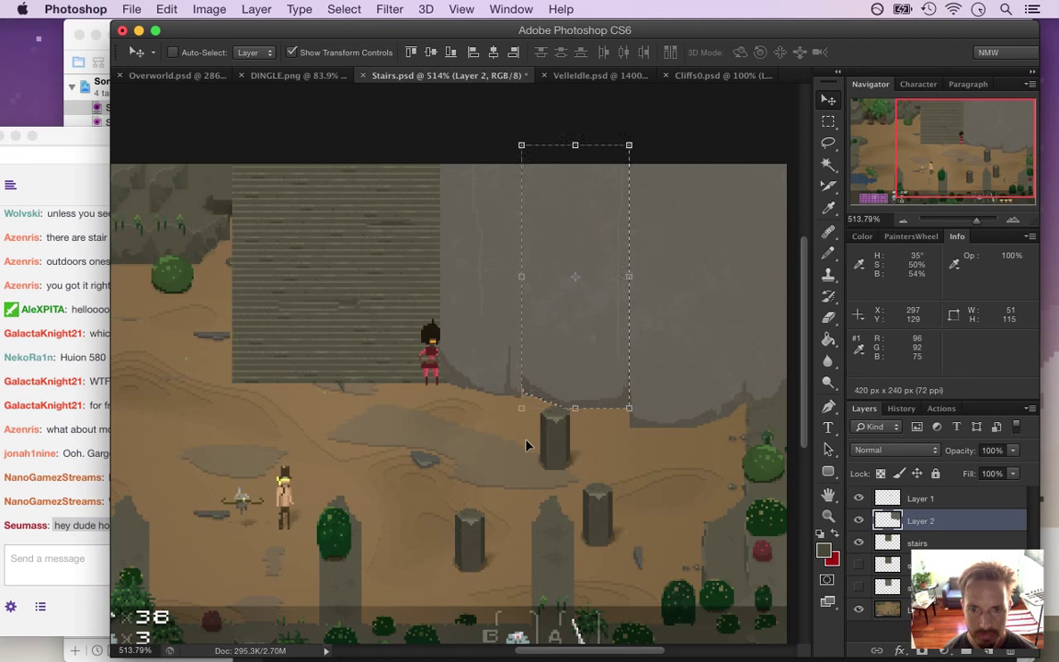
key(m)
key(super+d)
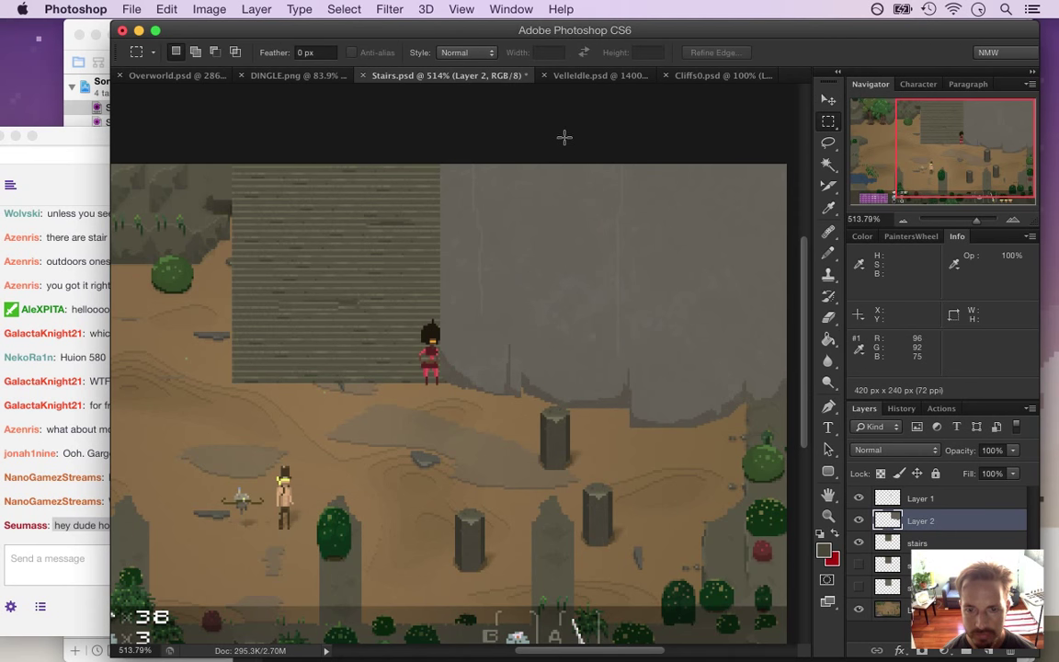
Raise a 30-pixel-wide strip at the right end of the already raised cliff section a little further to step its base
drag(566, 133, 627, 434)
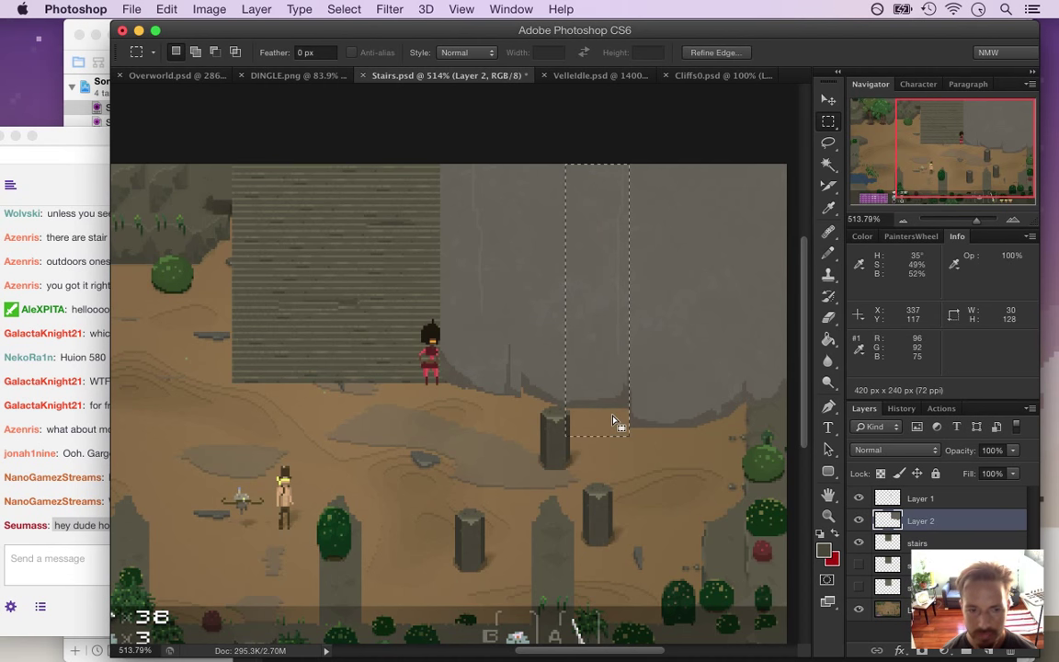
key(v)
key(Up)
key(Up)
key(Up)
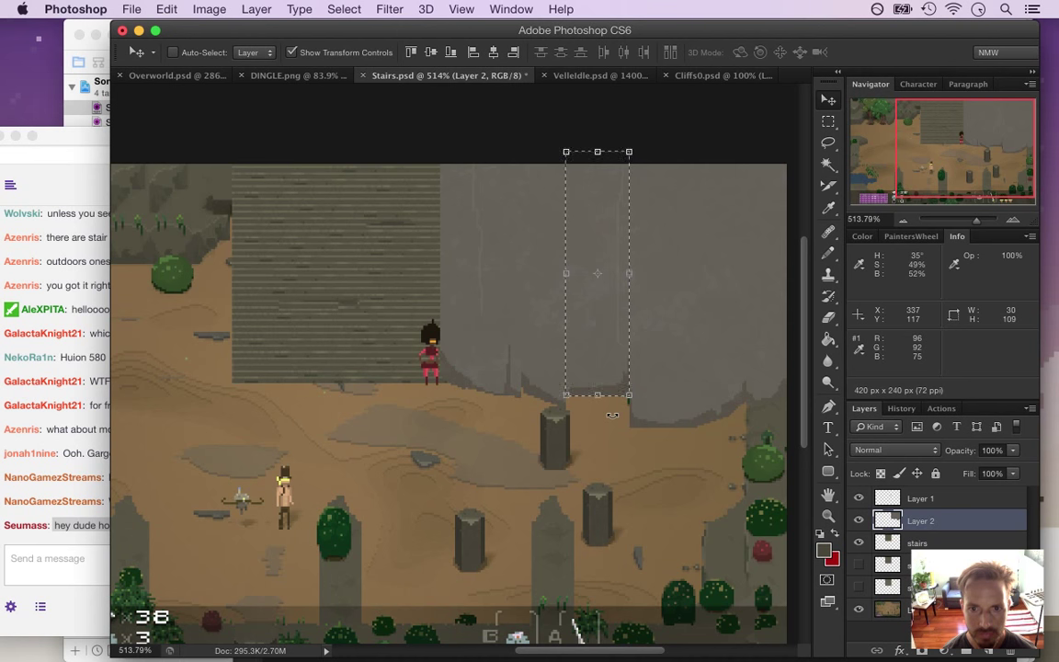
key(m)
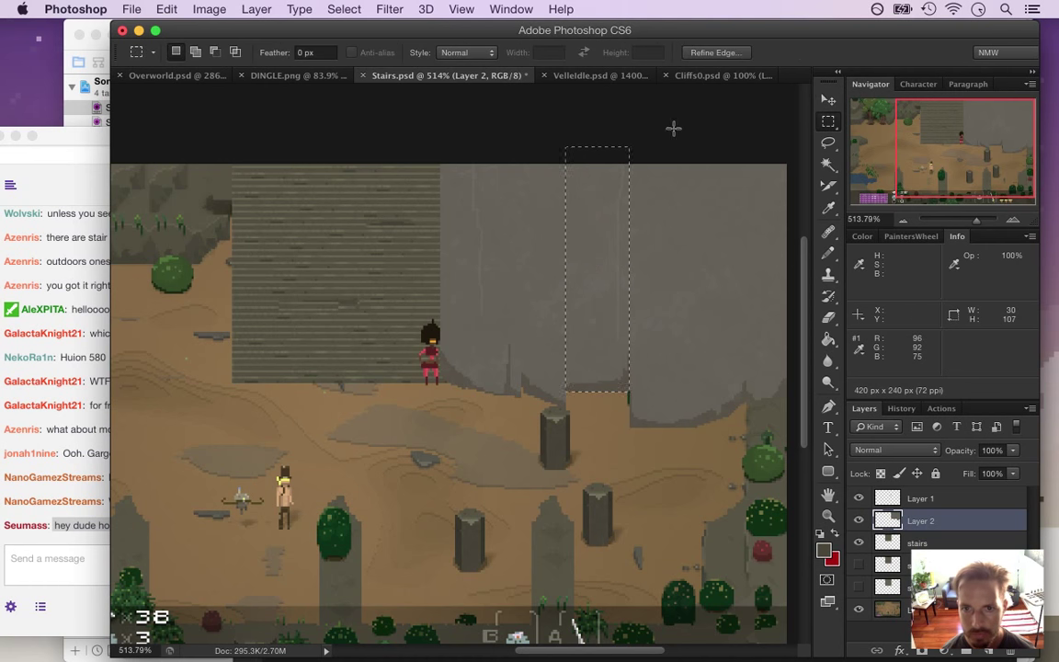
Raise the adjoining 20-pixel-wide cliff strip well above the neighbouring section, uncovering the bush beneath it
drag(629, 165, 671, 133)
click(675, 459)
key(v)
key(Up)
key(Up)
key(Up)
key(Up)
key(Up)
key(Up)
key(Up)
key(Up)
key(Up)
key(Up)
key(Up)
key(Up)
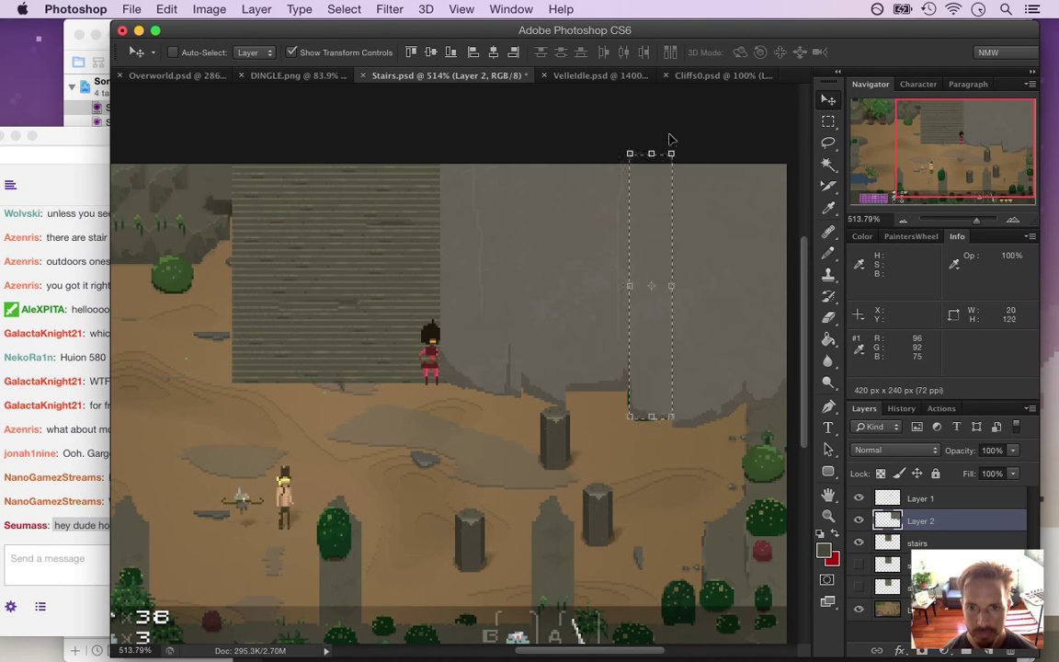
key(Up)
key(Up)
key(Up)
key(Up)
key(Up)
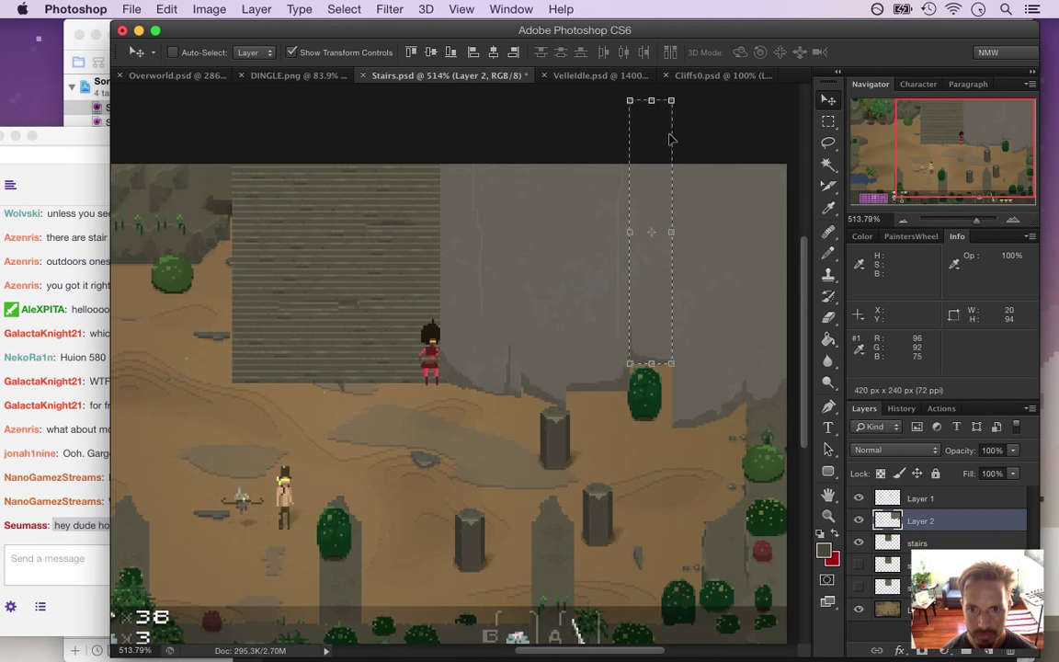
key(Up)
key(Up)
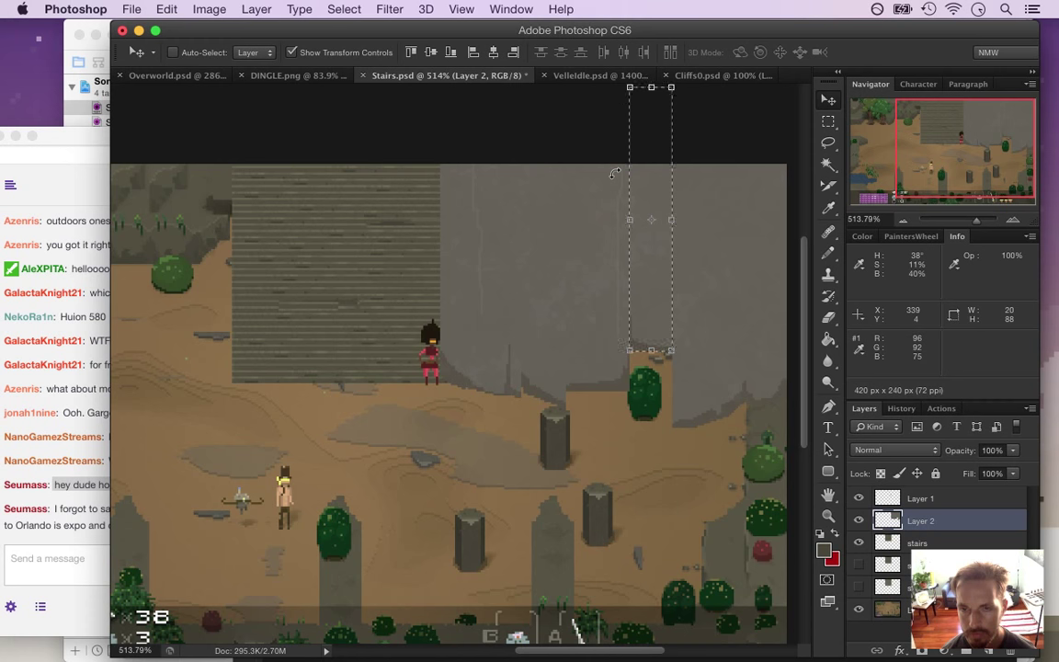
Darken the raised 20-pixel-wide cliff strip with Brightness/Contrast at brightness -5
click(210, 9)
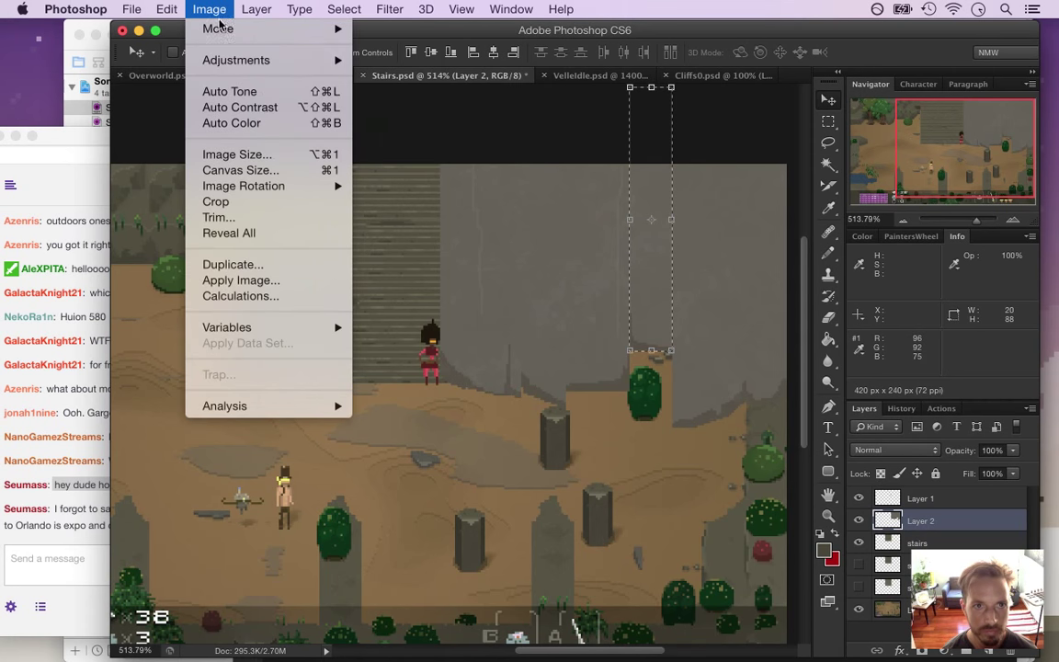
mouse_move(307, 59)
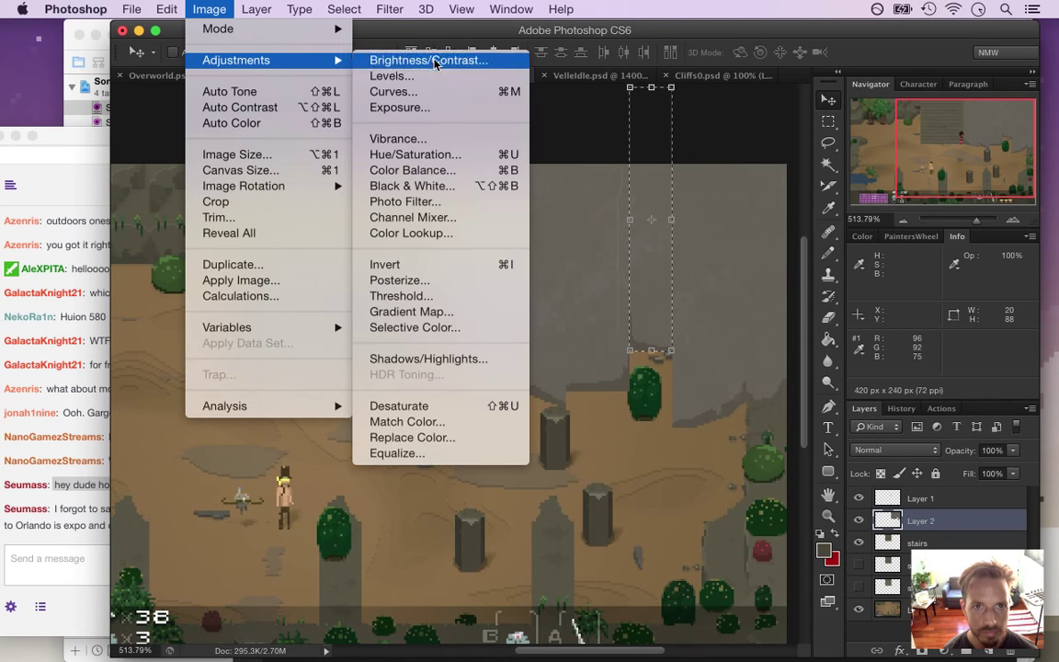
click(434, 61)
drag(810, 369, 805, 368)
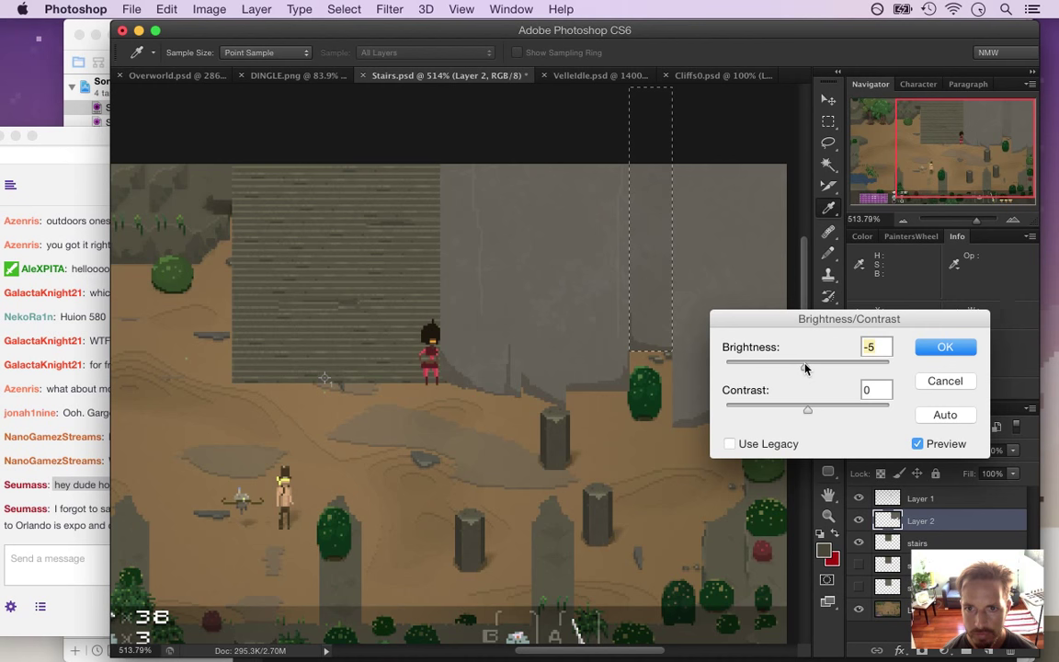
click(944, 348)
key(v)
Switch to the Twitch chat in Safari, read the messages about the expo invitation and game competition, and return to Photoshop
click(104, 527)
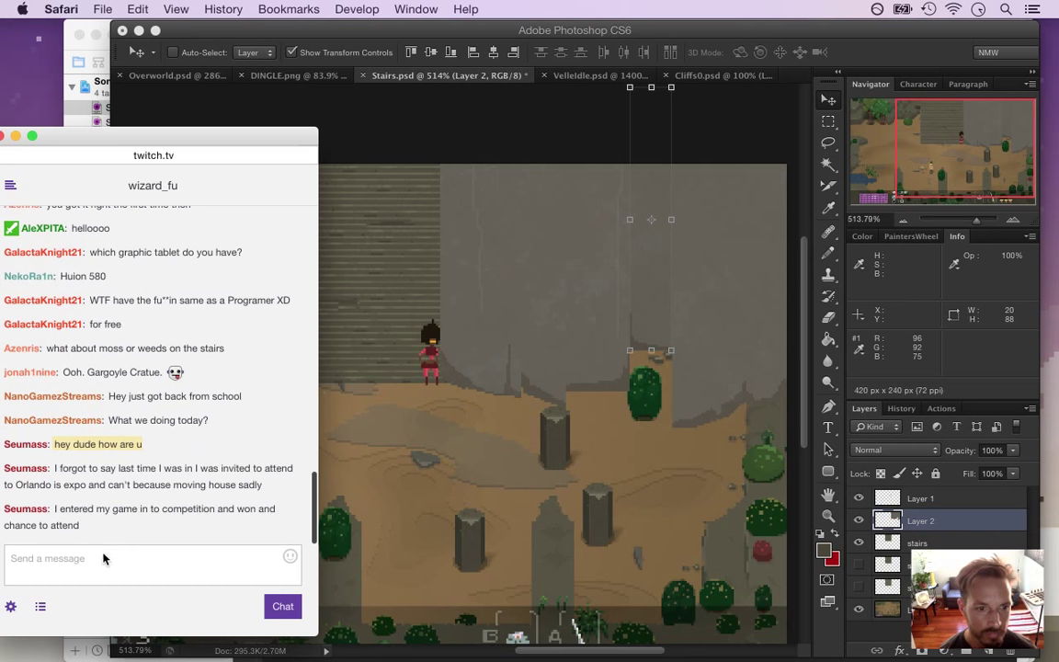
drag(62, 469, 194, 489)
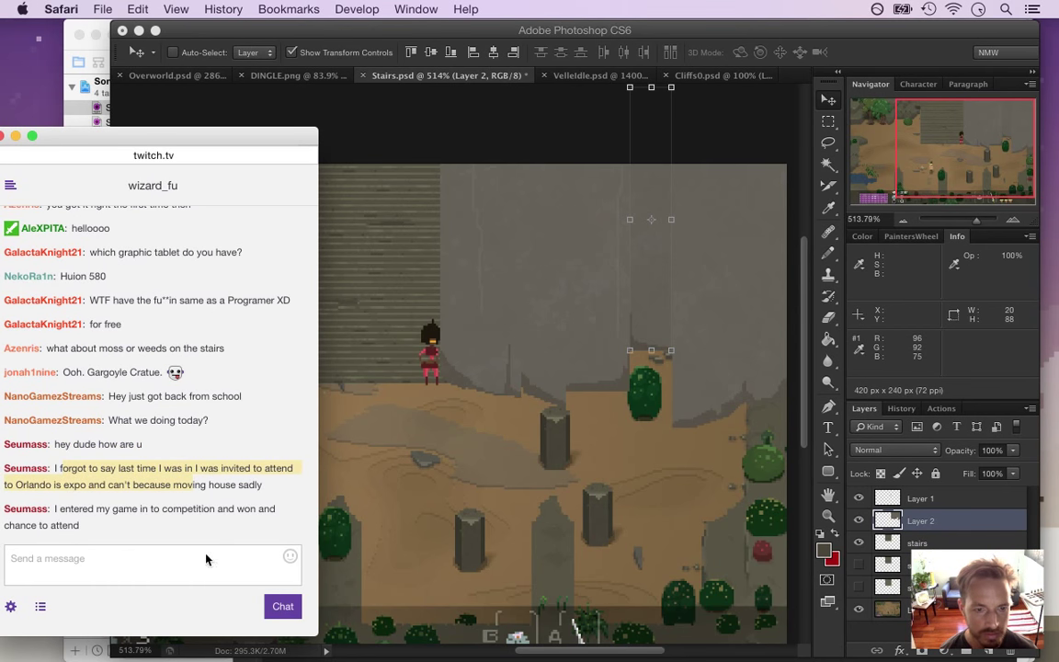
click(146, 502)
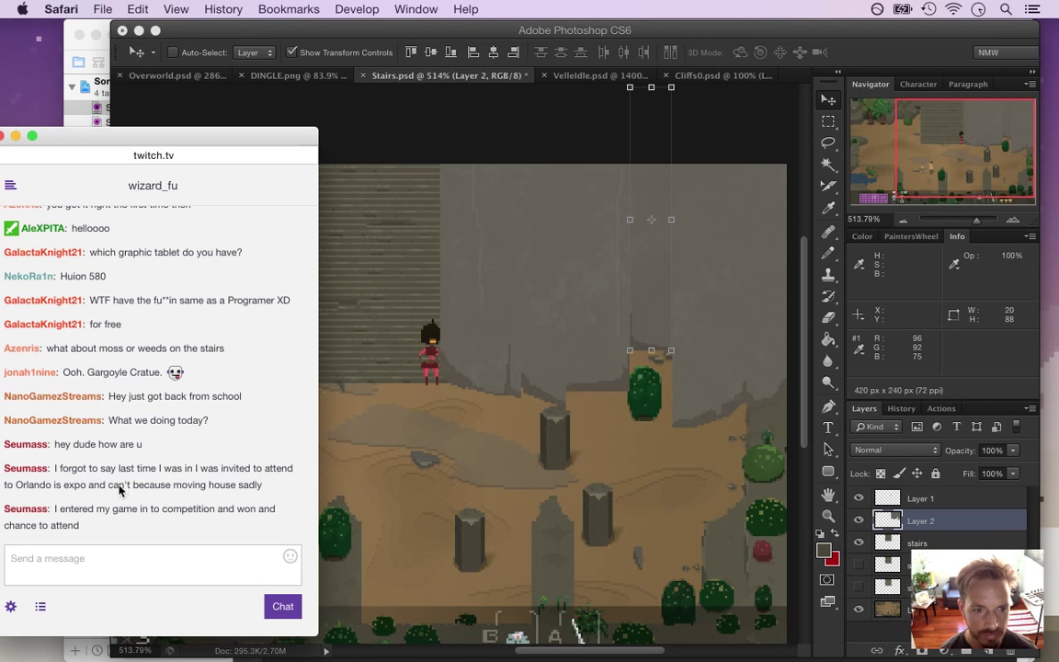
drag(77, 525, 69, 511)
click(79, 507)
drag(79, 509, 190, 512)
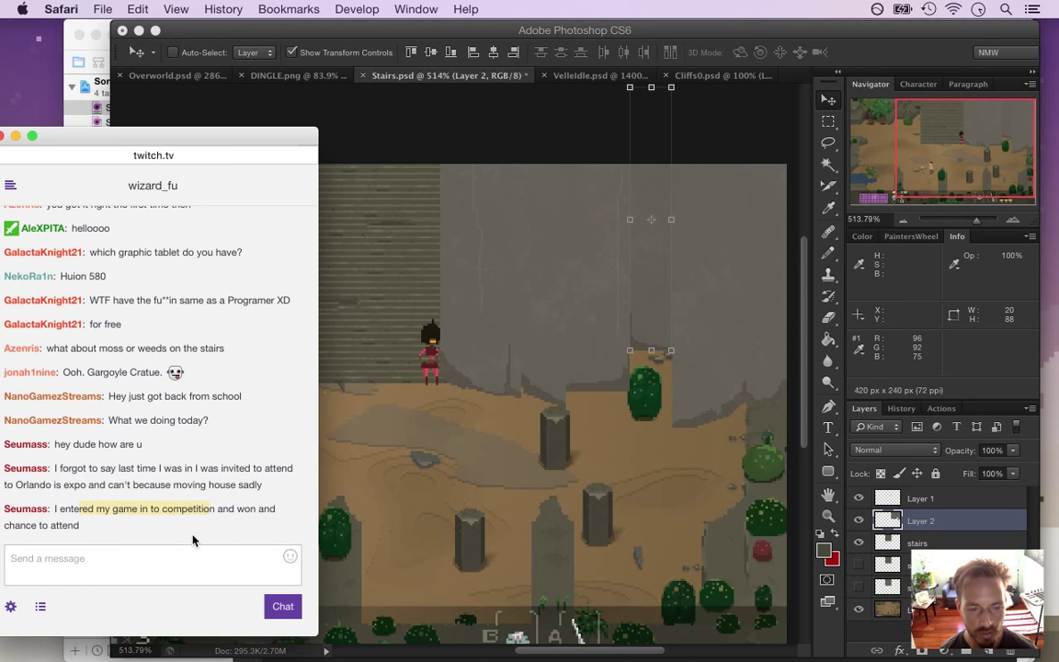
click(135, 531)
drag(84, 511, 127, 520)
click(148, 488)
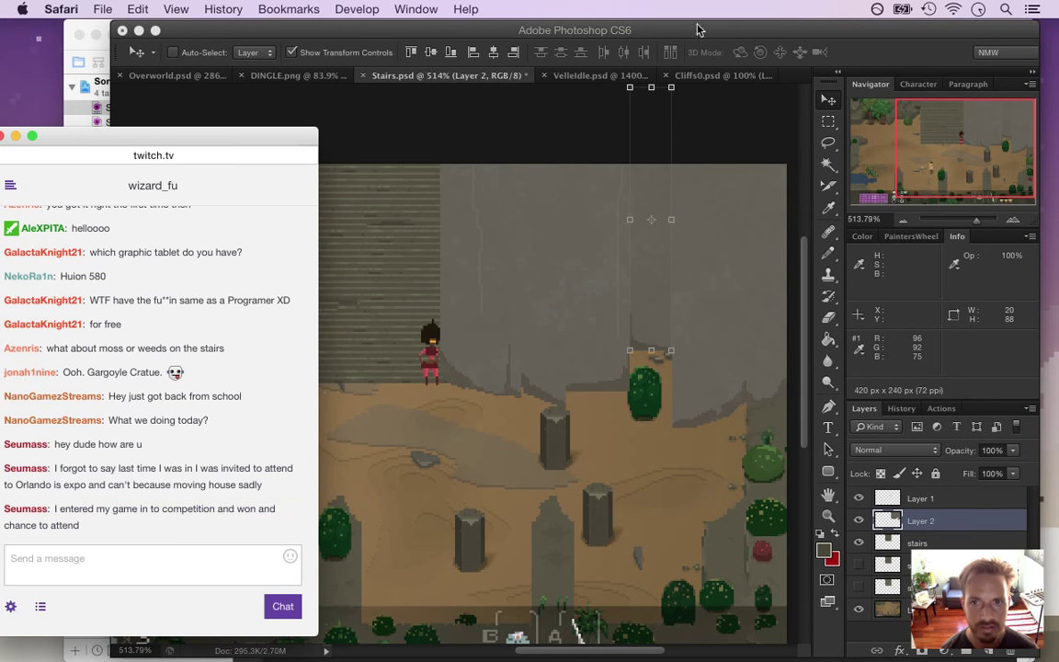
click(869, 39)
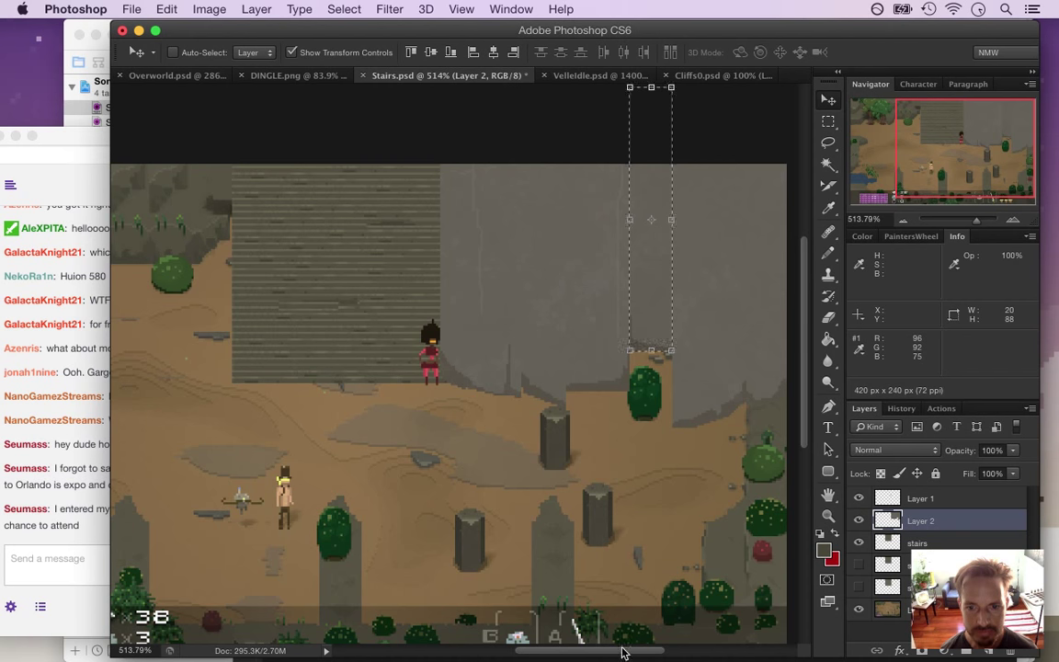
drag(624, 654, 647, 653)
key(ctrl+d)
key(m)
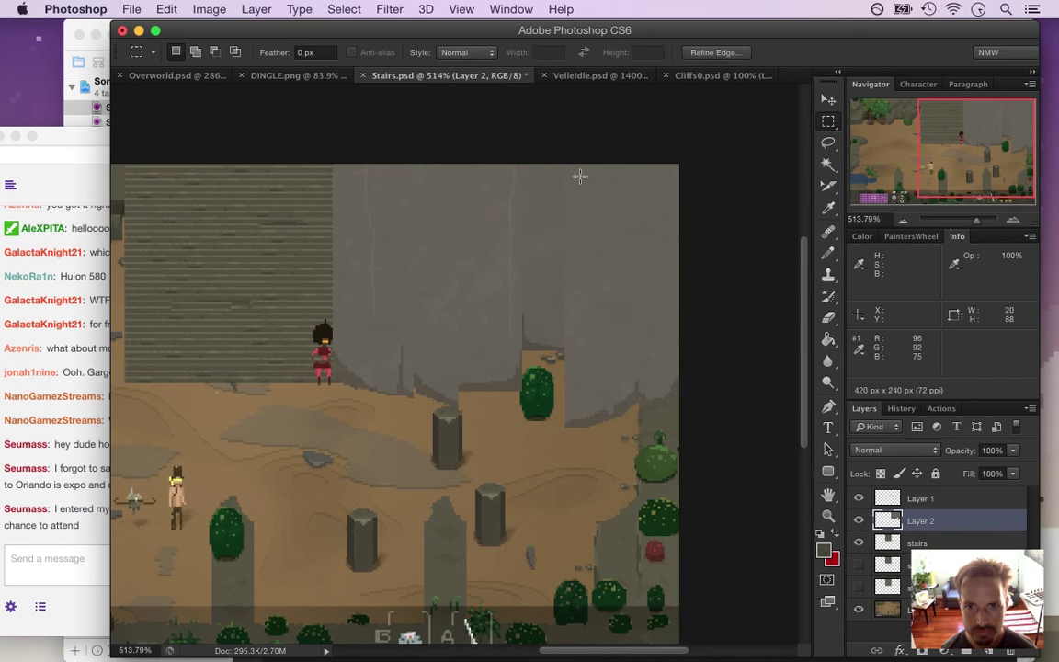
drag(566, 442, 643, 138)
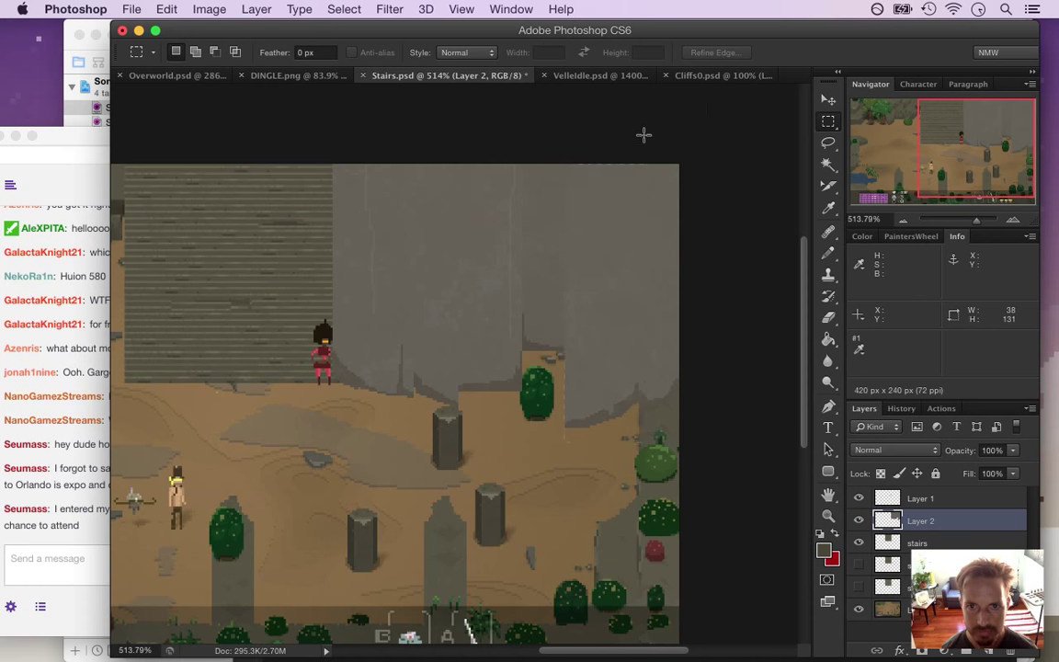
key(v)
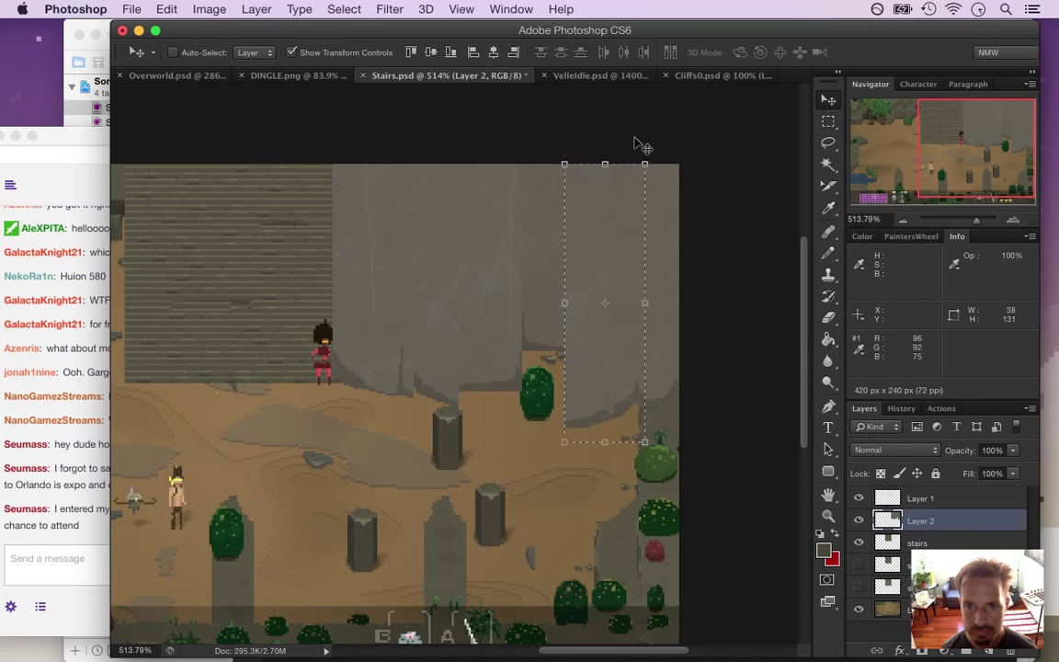
key(ctrl+d)
Select a 35-pixel-wide strip of the cliff right of the darkened strip and raise it higher than its neighbour
key(m)
drag(567, 438, 633, 147)
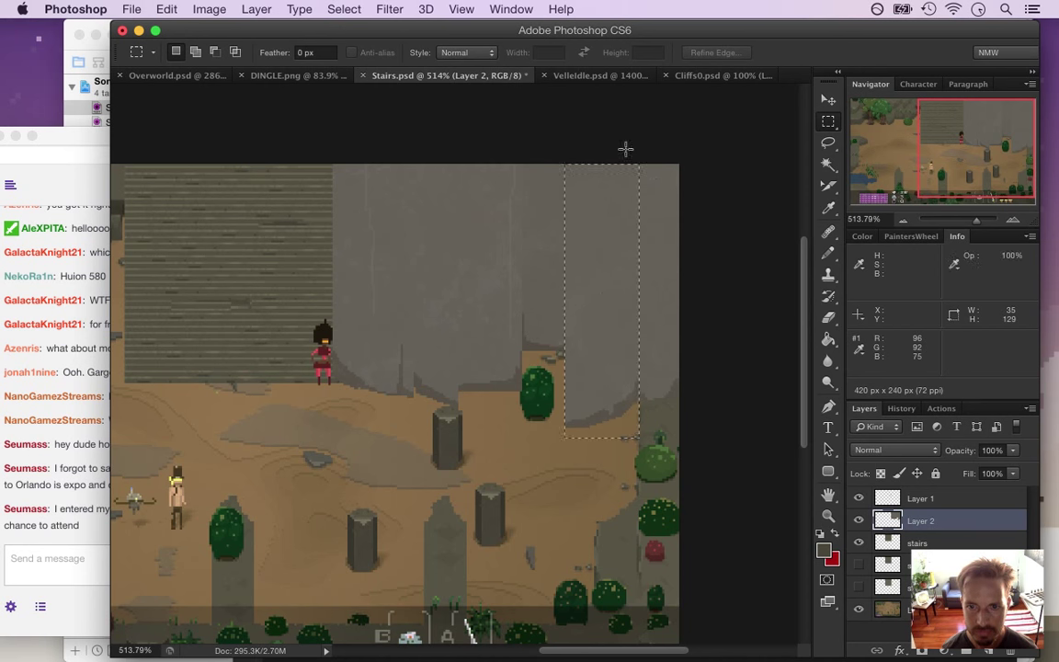
key(v)
key(Up)
key(Up)
key(Up)
key(Up)
key(Up)
key(Up)
key(Up)
key(Up)
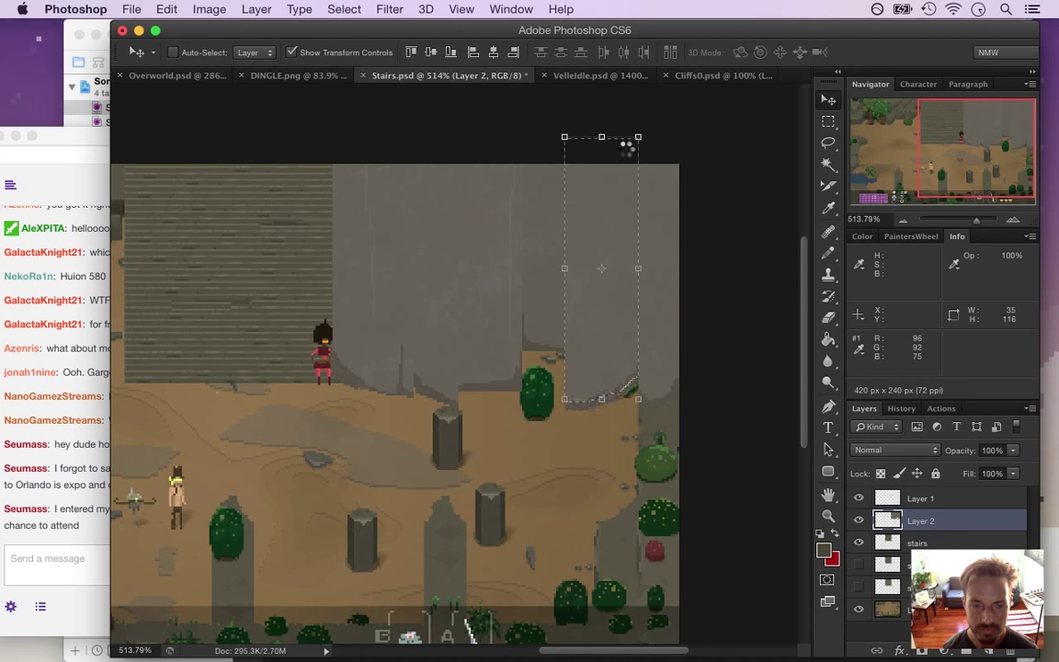
key(Up)
key(Up)
key(Up)
key(Up)
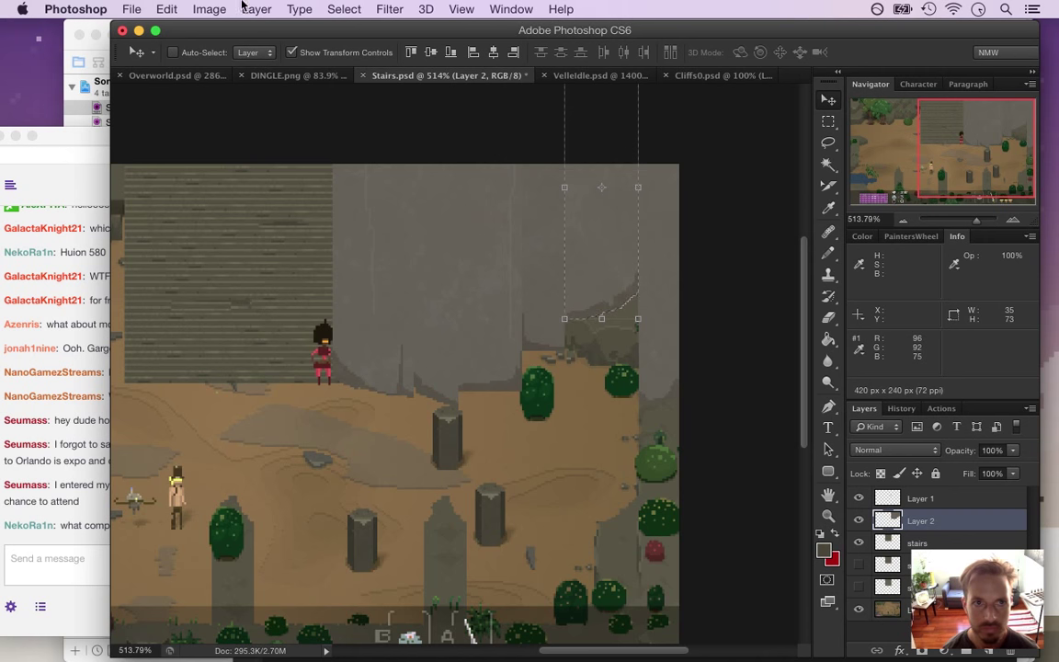
Darken the raised 35-pixel-wide cliff strip with Brightness/Contrast at brightness -8, and clear the selection
click(210, 10)
mouse_move(235, 60)
click(386, 60)
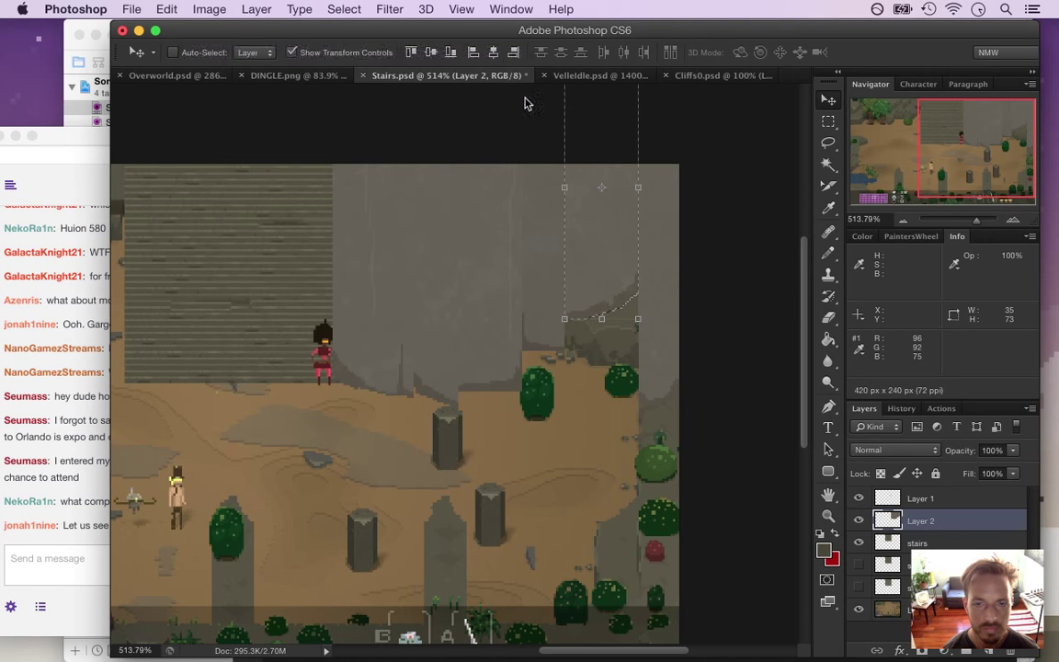
drag(808, 368, 801, 369)
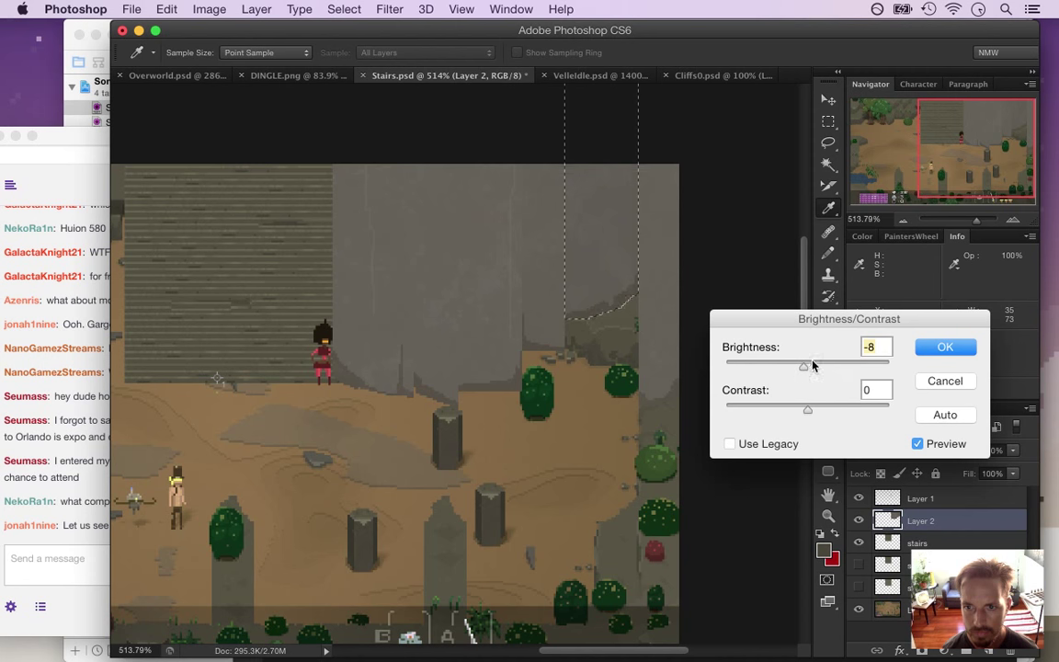
click(945, 346)
key(v)
key(m)
key(ctrl+d)
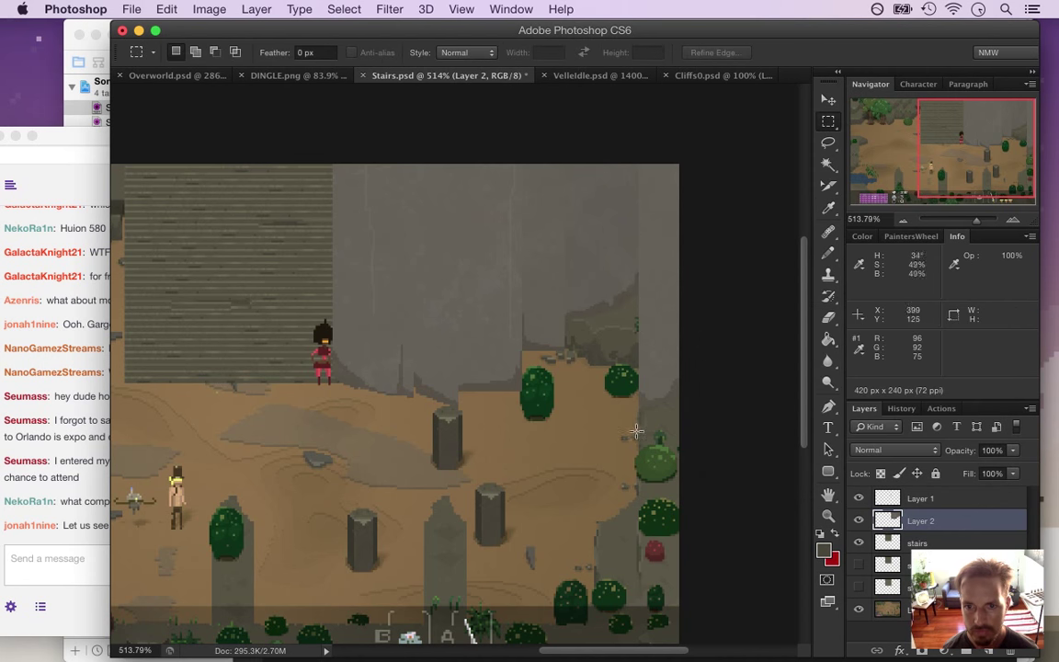
Delete the leftover 19-pixel-wide cliff strip at the scene's right edge, clear the selection, and review the whole scene
mouse_move(638, 403)
mouse_down()
mouse_move(694, 158)
mouse_move(648, 423)
mouse_up()
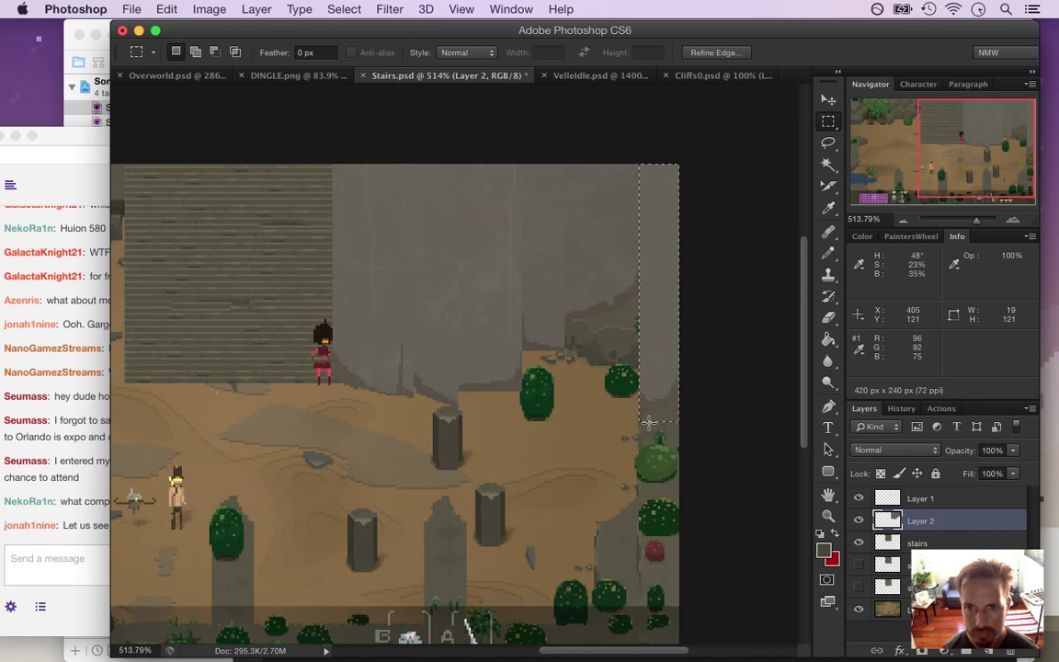
key(Delete)
key(ctrl+d)
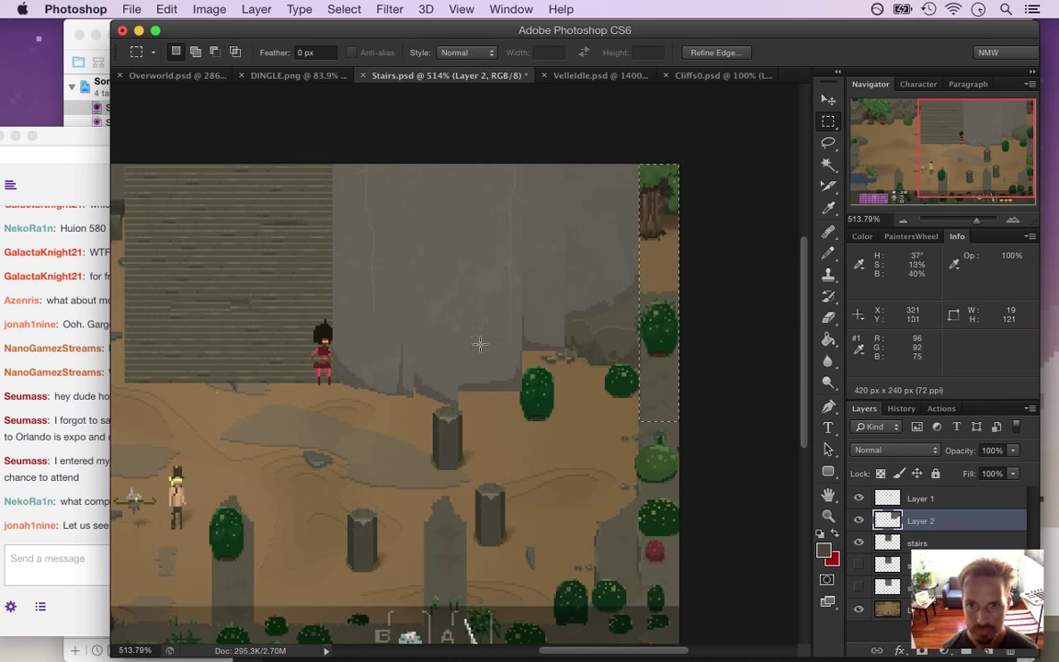
drag(308, 414, 281, 481)
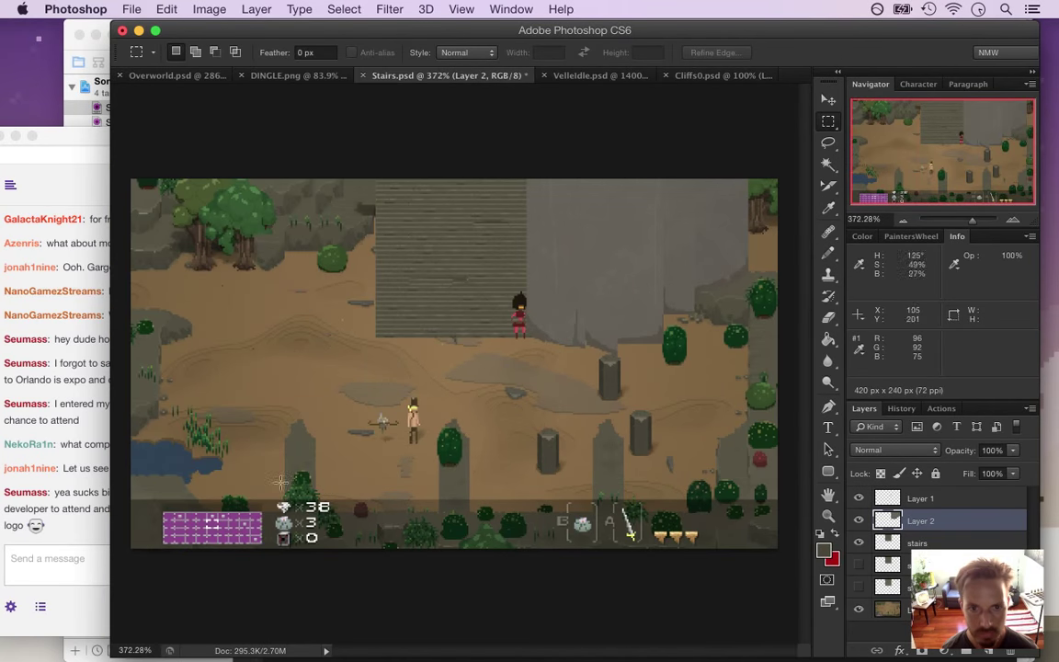
Read the Twitch chat message about recruiting small hobby developers, and return to the stepped cliff base in Stairs.psd
click(107, 531)
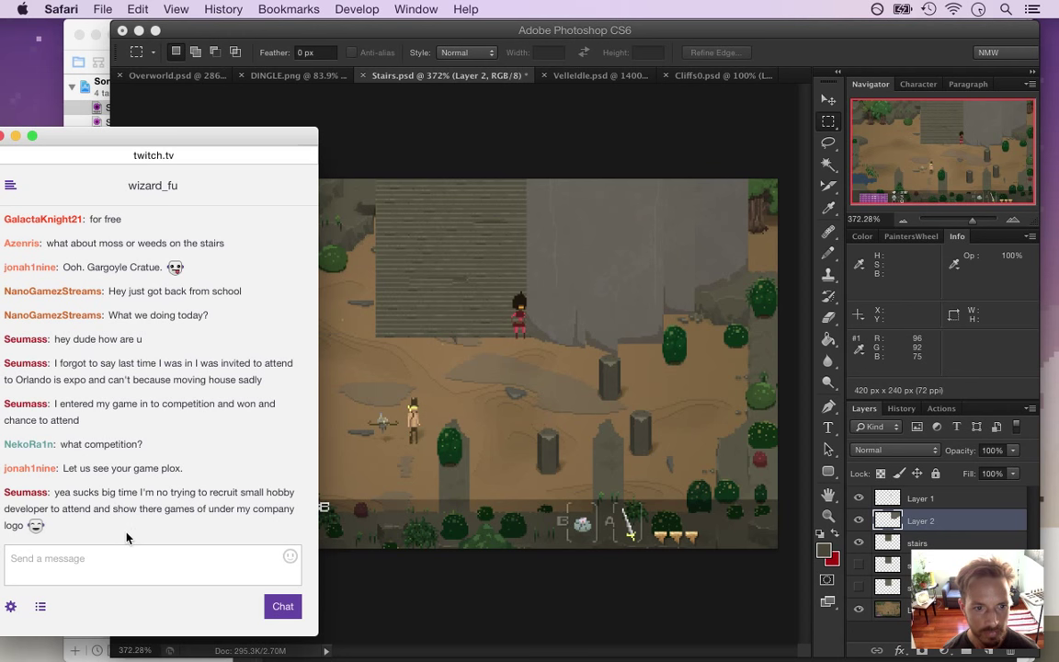
drag(89, 493, 125, 511)
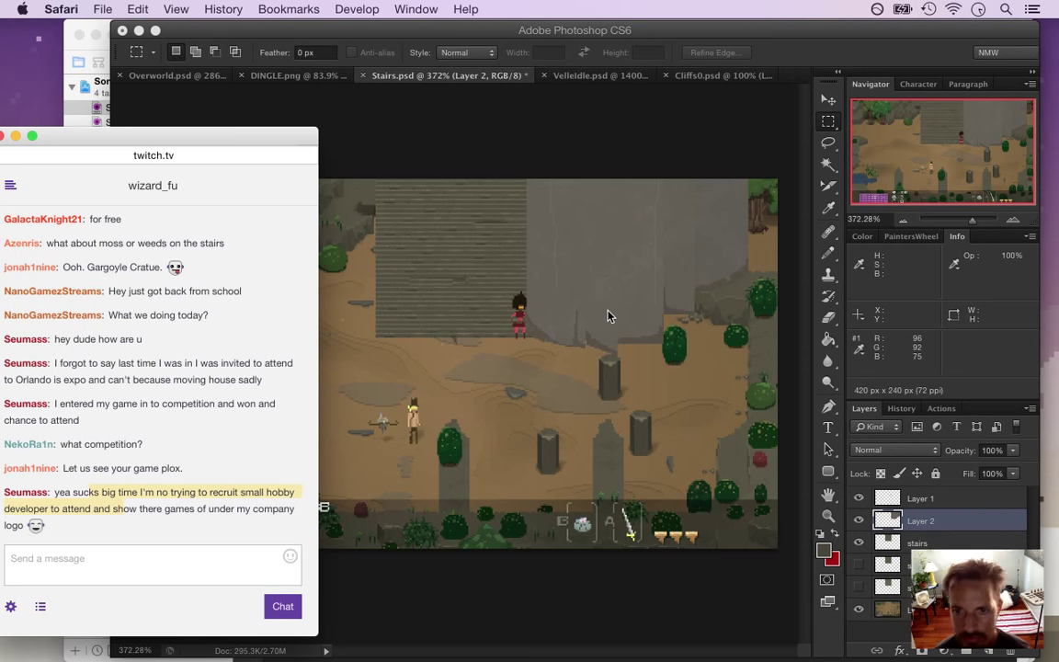
click(723, 55)
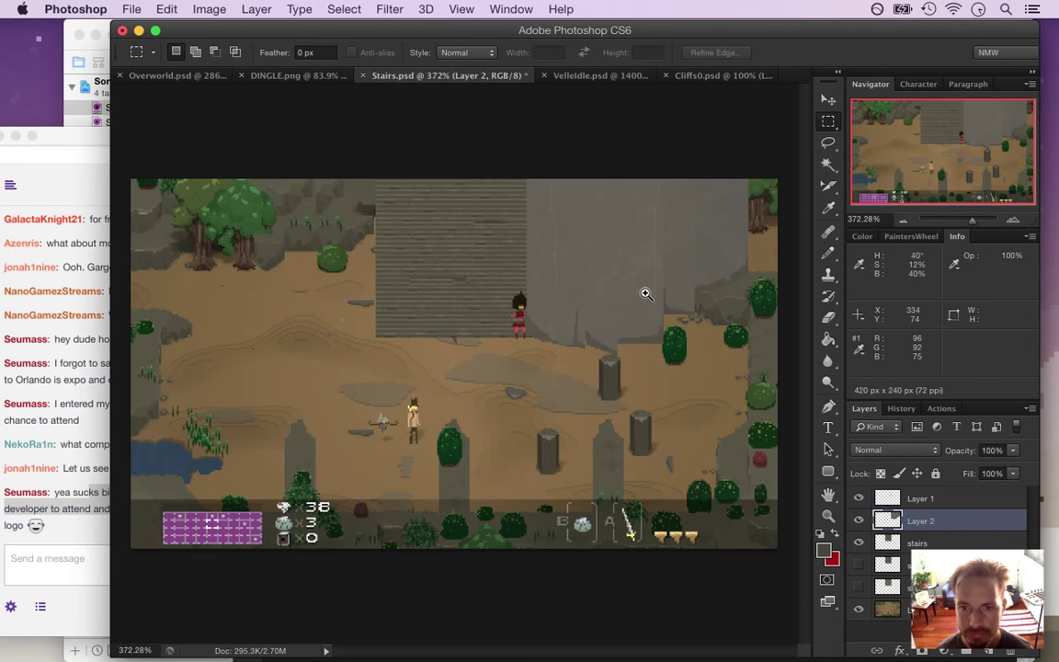
drag(649, 329, 685, 343)
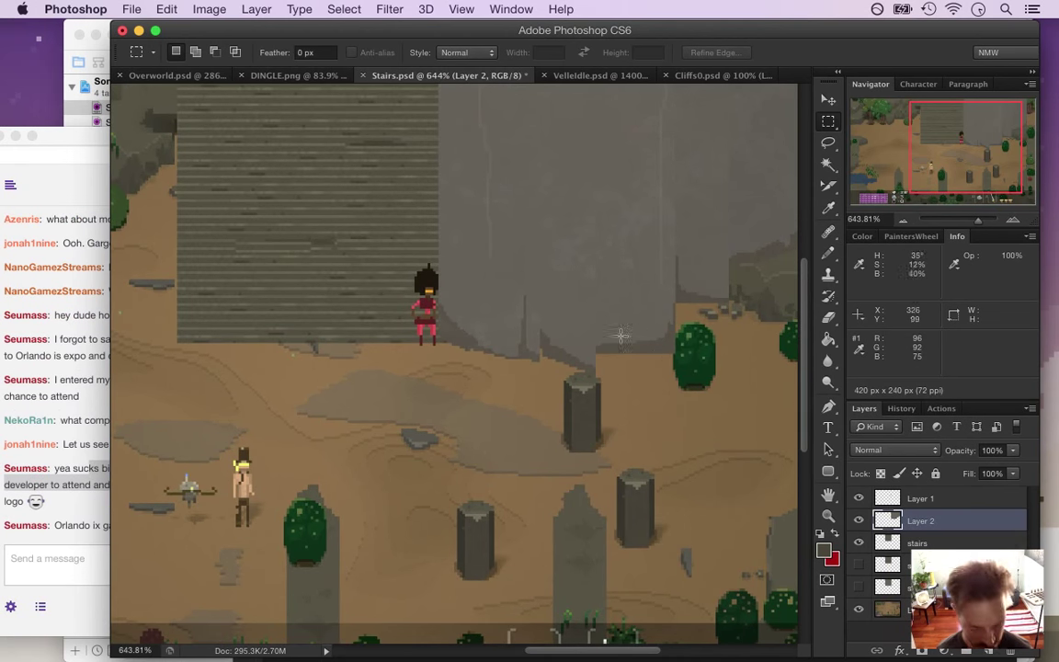
Select a 51-pixel-wide strip of the cliff above the stone posts on Layer 2 and raise it to step the cliff base
drag(673, 365, 546, 235)
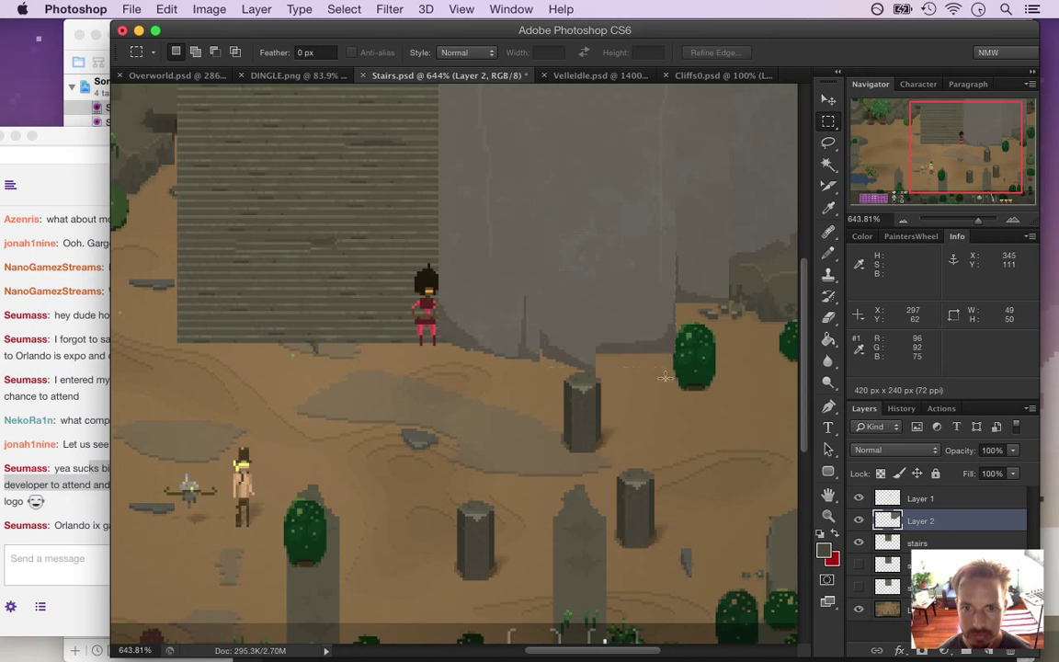
drag(676, 382, 537, 94)
key(v)
key(Up)
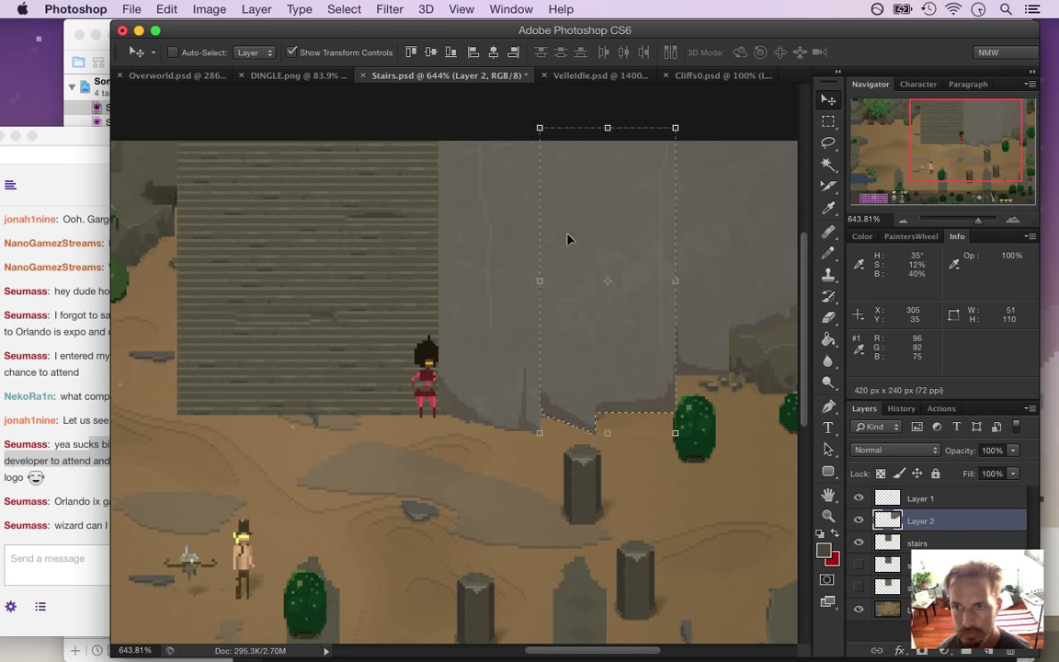
Darken the raised 51-pixel-wide cliff strip with Brightness/Contrast at brightness -4, and clear the selection
click(209, 9)
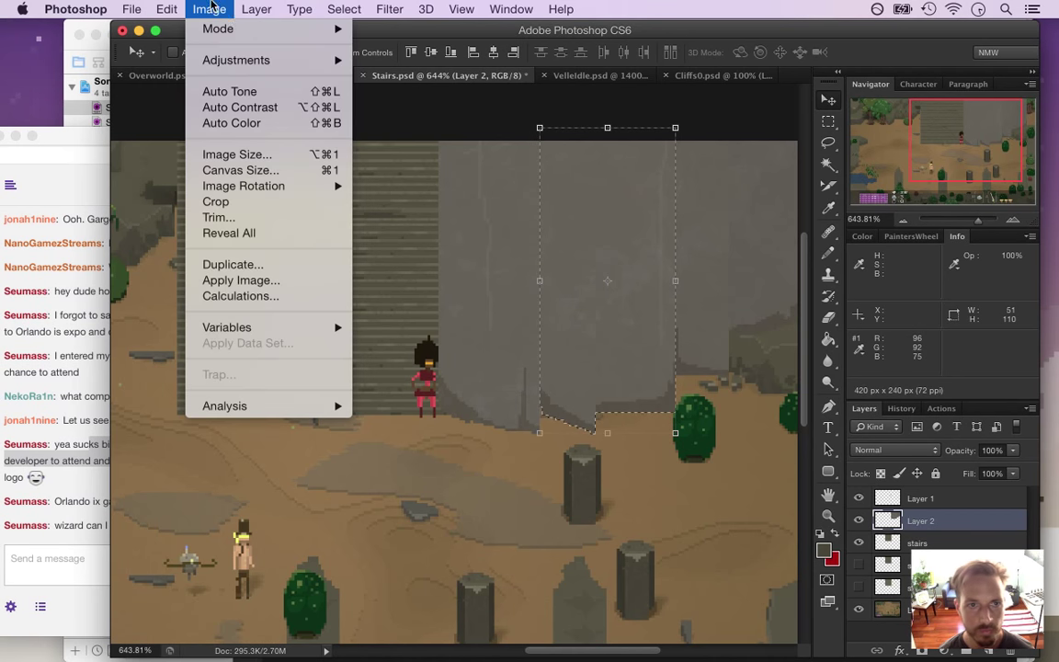
mouse_move(312, 60)
click(424, 61)
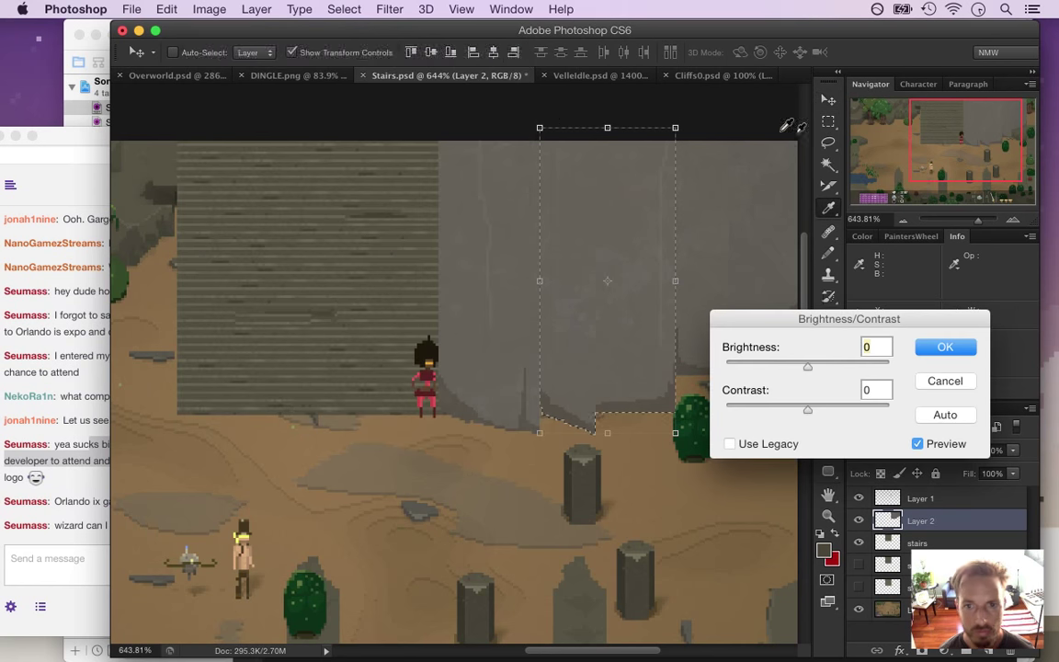
drag(808, 369, 805, 369)
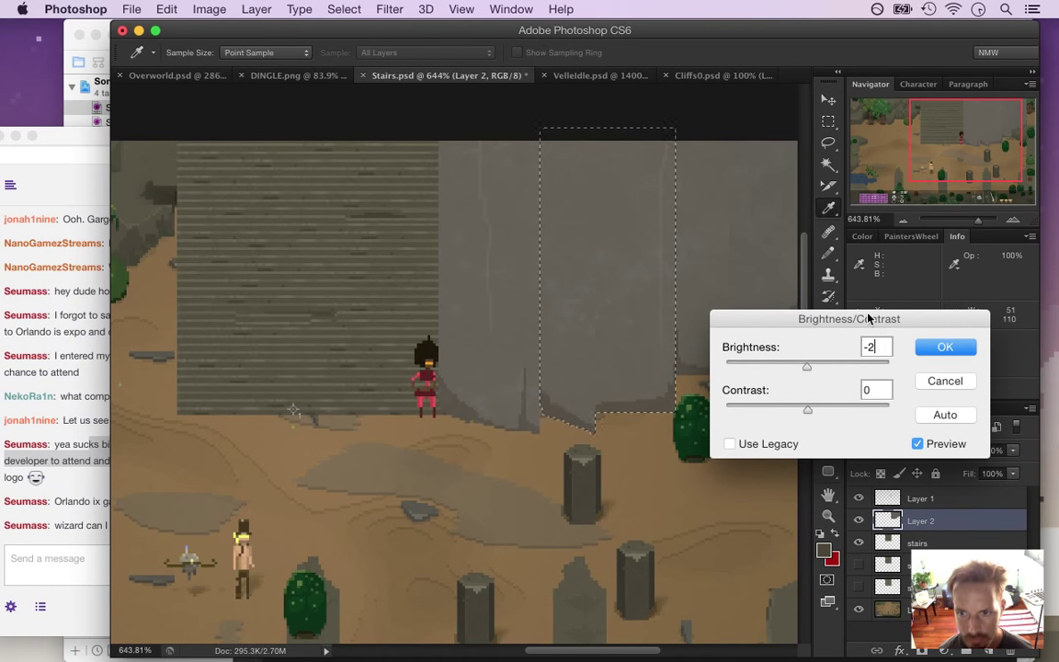
key(Down)
key(Down)
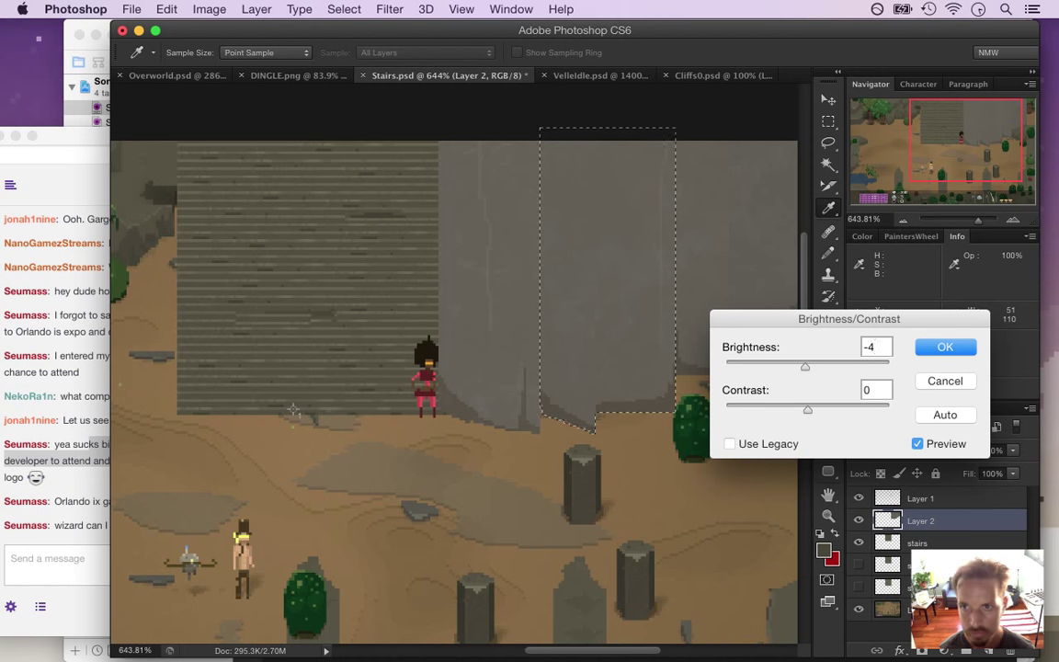
key(Return)
key(v)
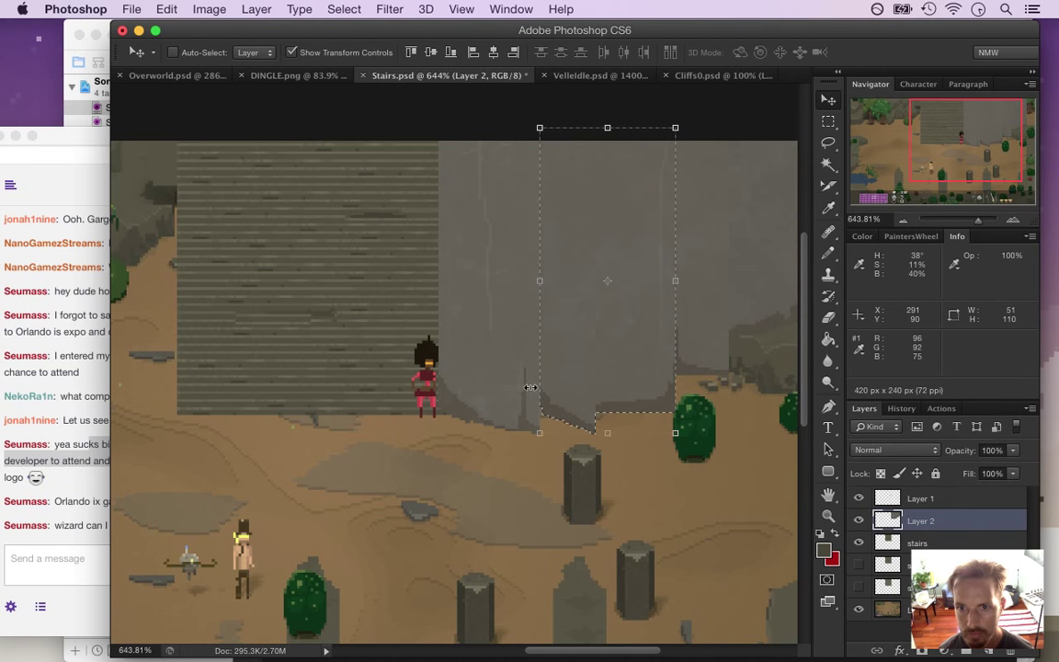
key(m)
key(ctrl+d)
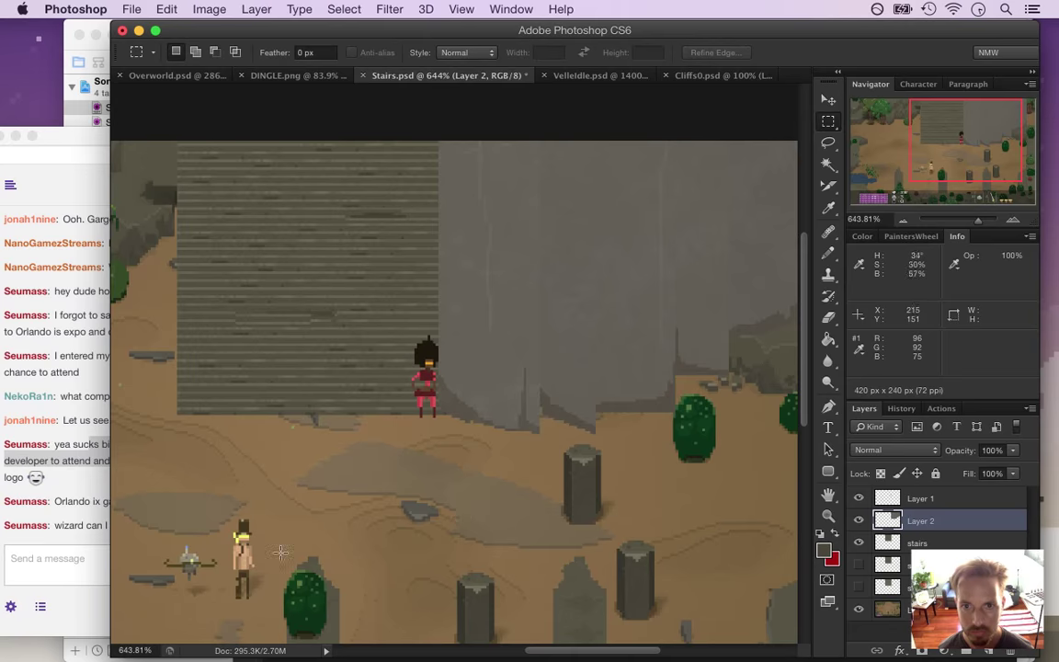
Read the Twitch chat message asking to name a game in the chat, and return to Stairs.psd in Photoshop
click(92, 510)
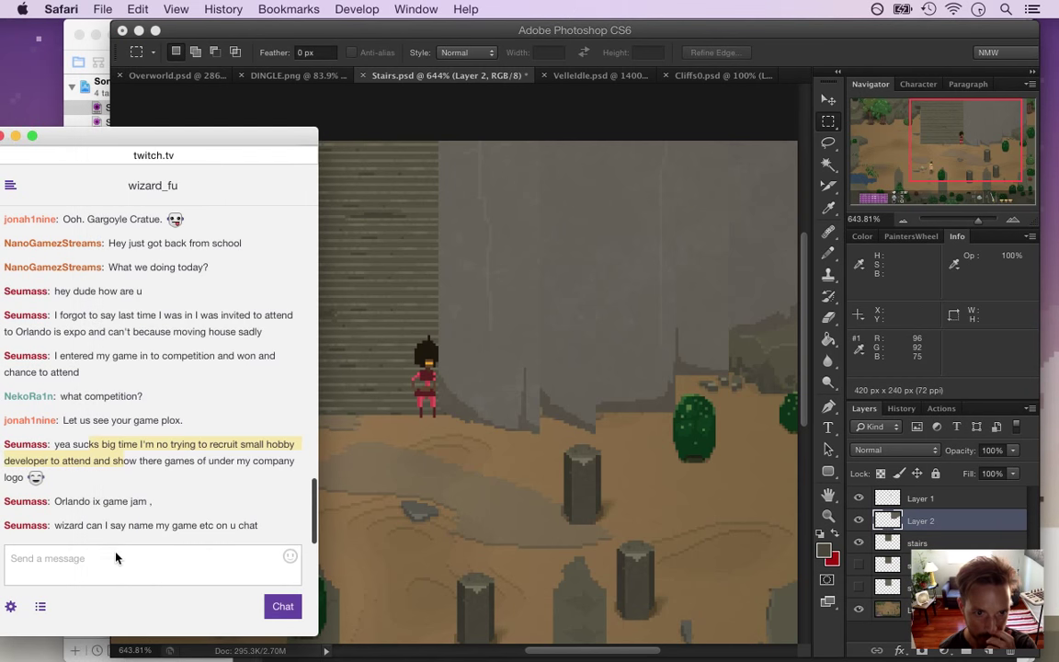
drag(69, 527, 253, 531)
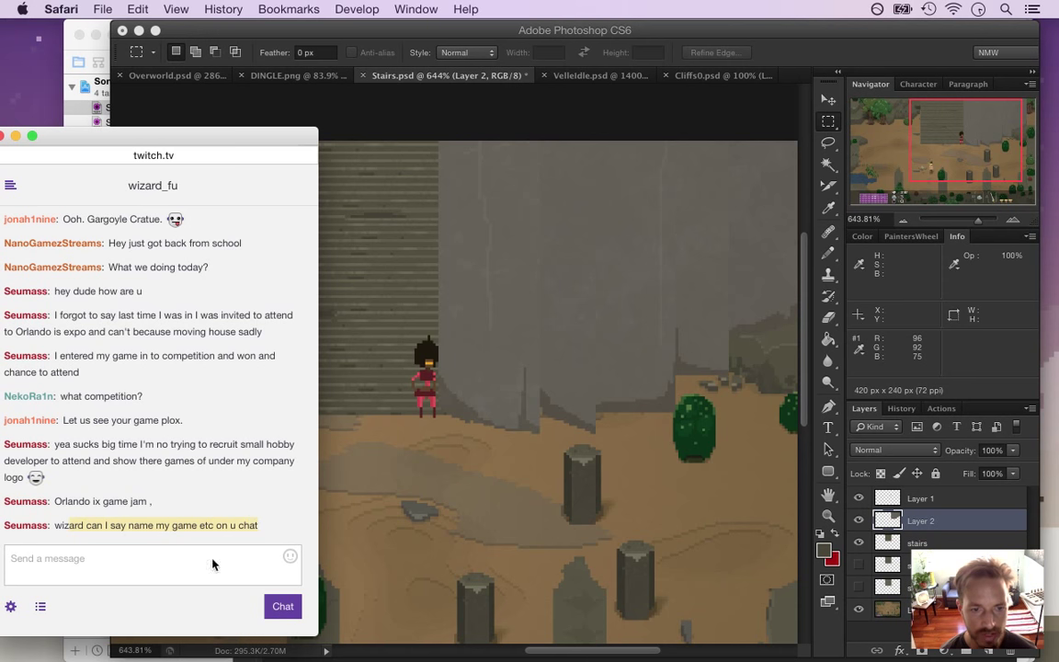
click(80, 525)
drag(63, 515, 184, 538)
click(97, 535)
click(176, 528)
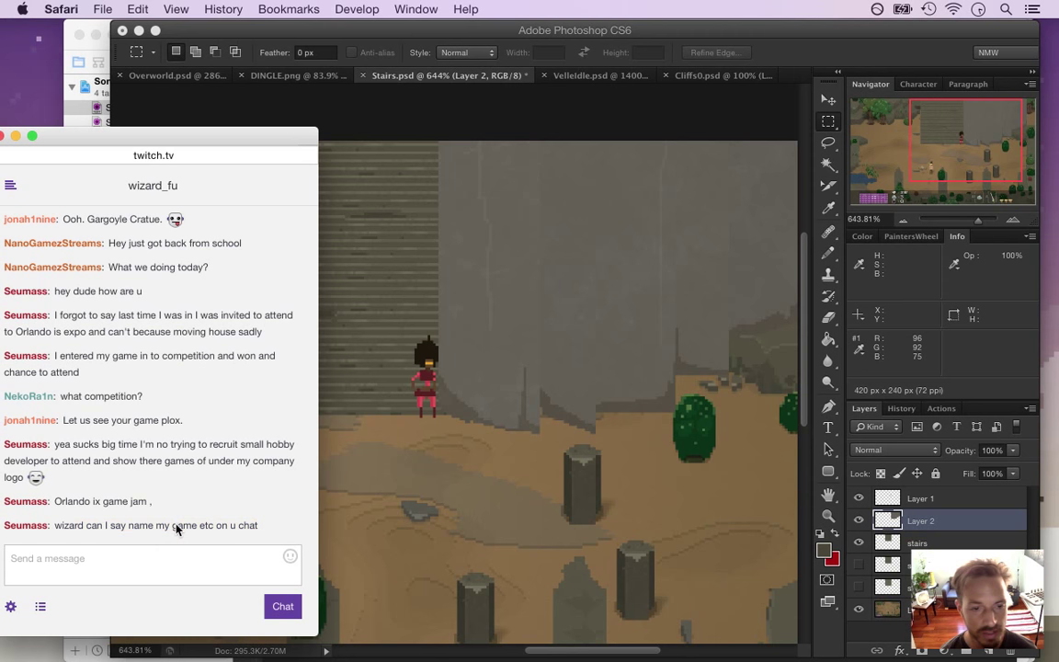
click(803, 53)
Save Stairs.psd with the reshaped cliff, briefly view the Cliffs0.psd artwork, and return to the scene
drag(593, 386, 522, 389)
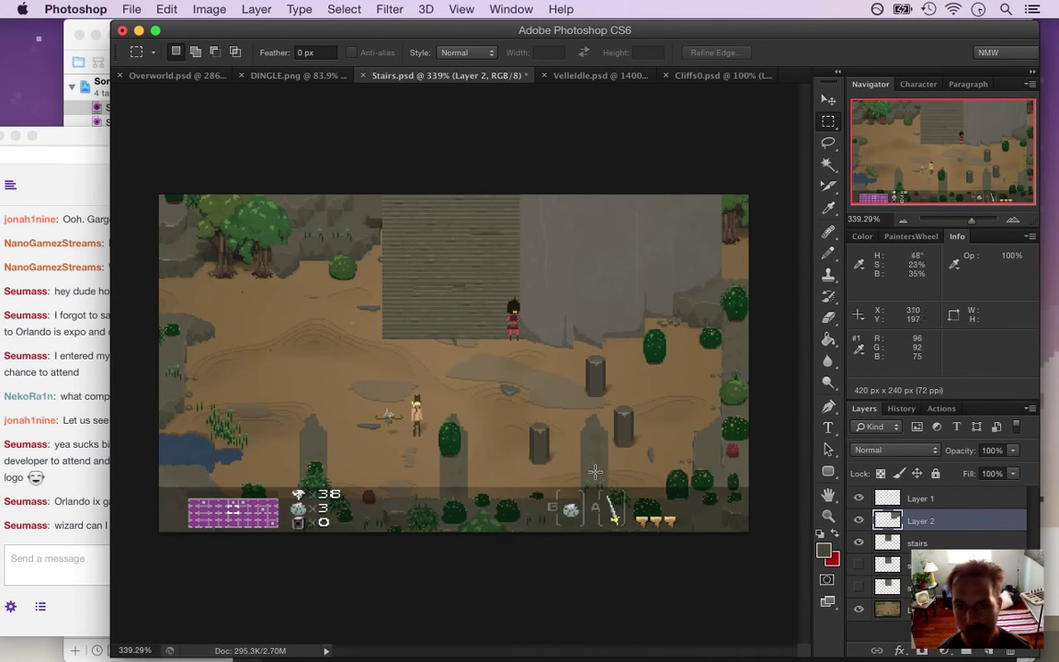
key(super+w)
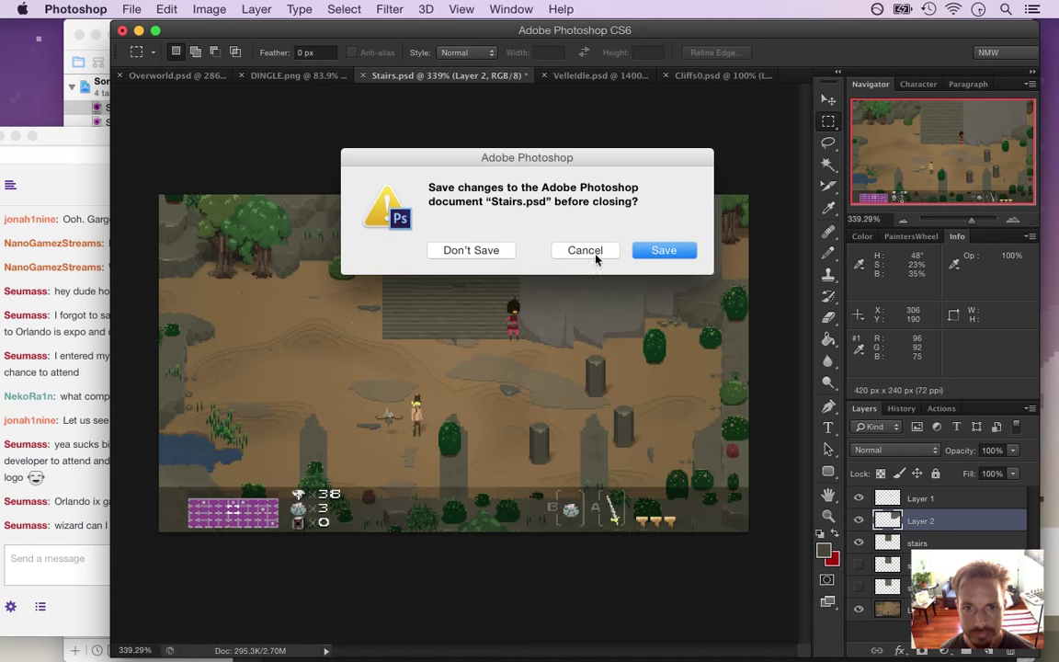
click(586, 250)
key(super+s)
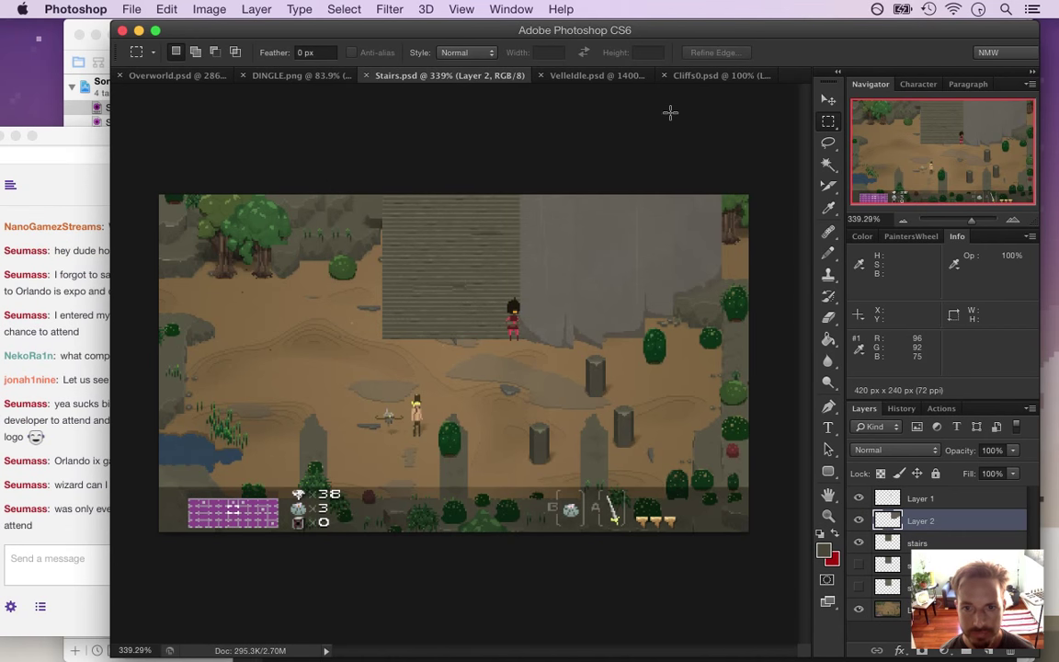
click(716, 75)
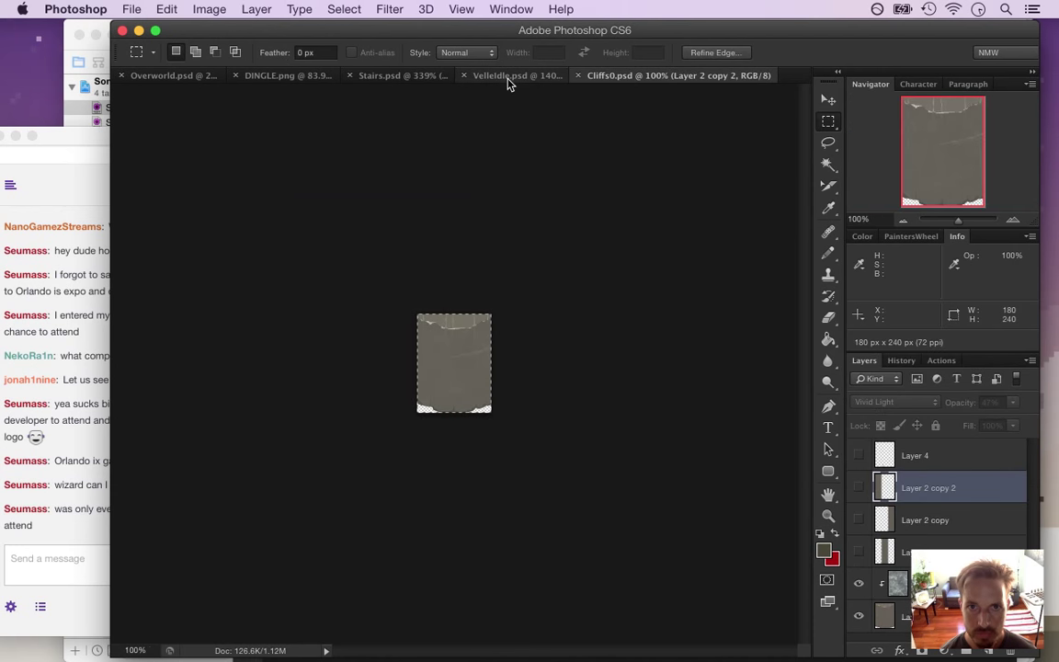
click(416, 76)
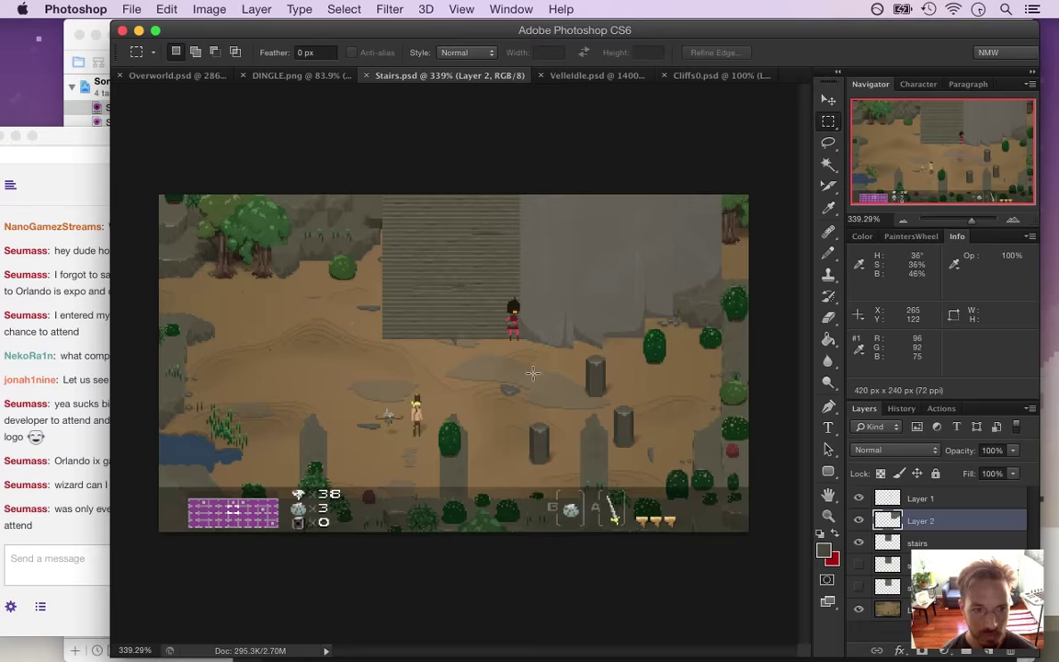
Read the Twitch chat message about the prototype demo, and switch back to the stairs scene in Photoshop
click(80, 471)
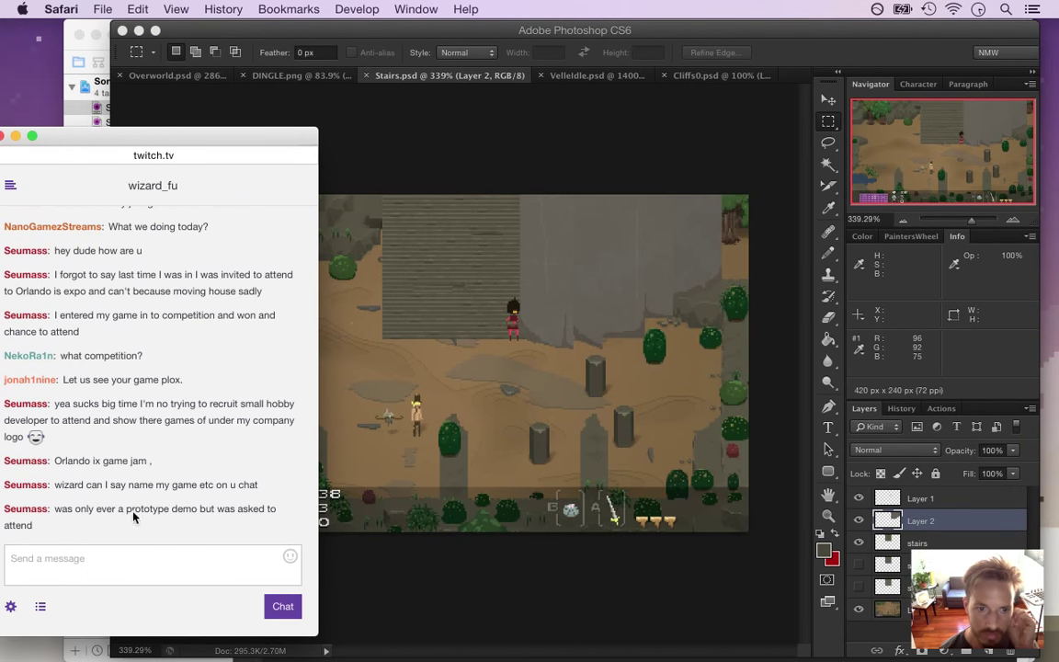
drag(191, 517, 229, 505)
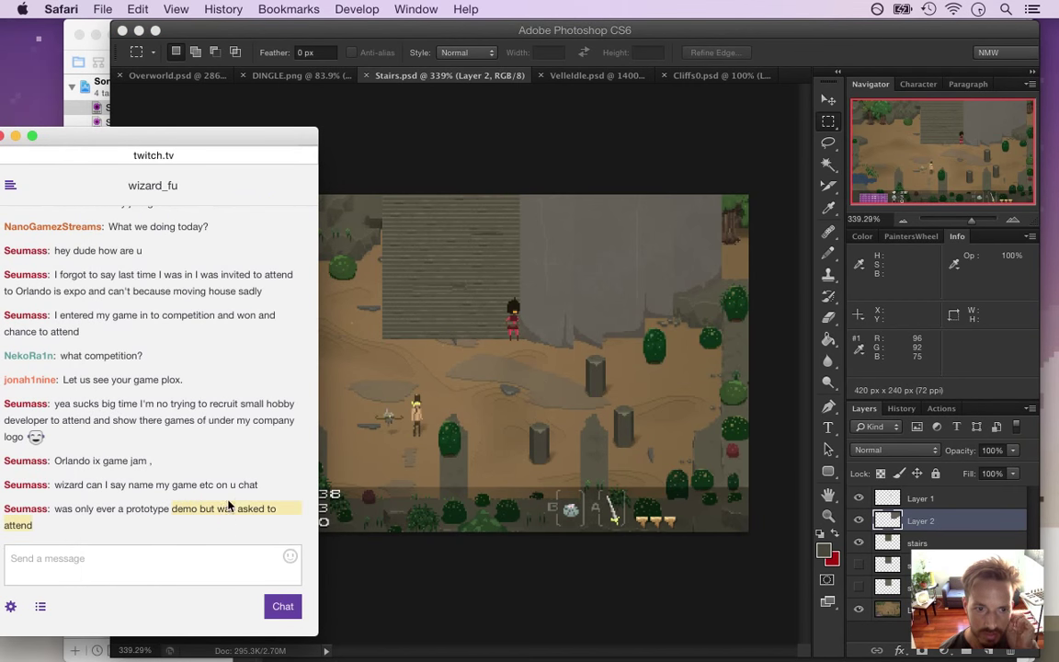
click(775, 51)
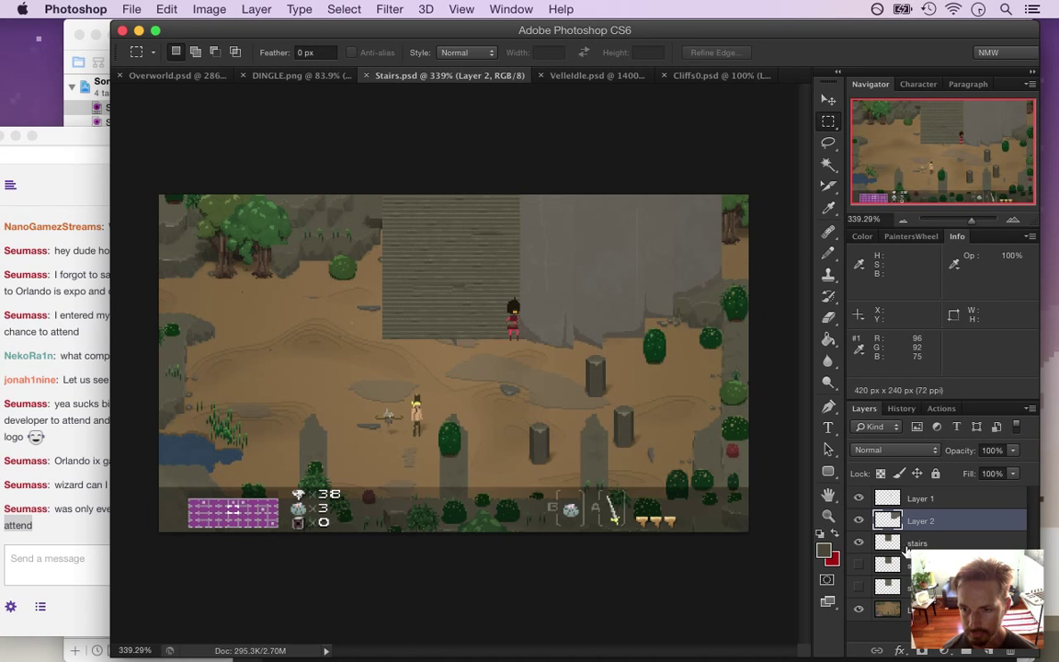
Paint over the old rock outcrop below the cliff's right end on Layer 0, using sampled sand brown and the 5-pixel Pencil
click(888, 609)
drag(707, 315, 788, 331)
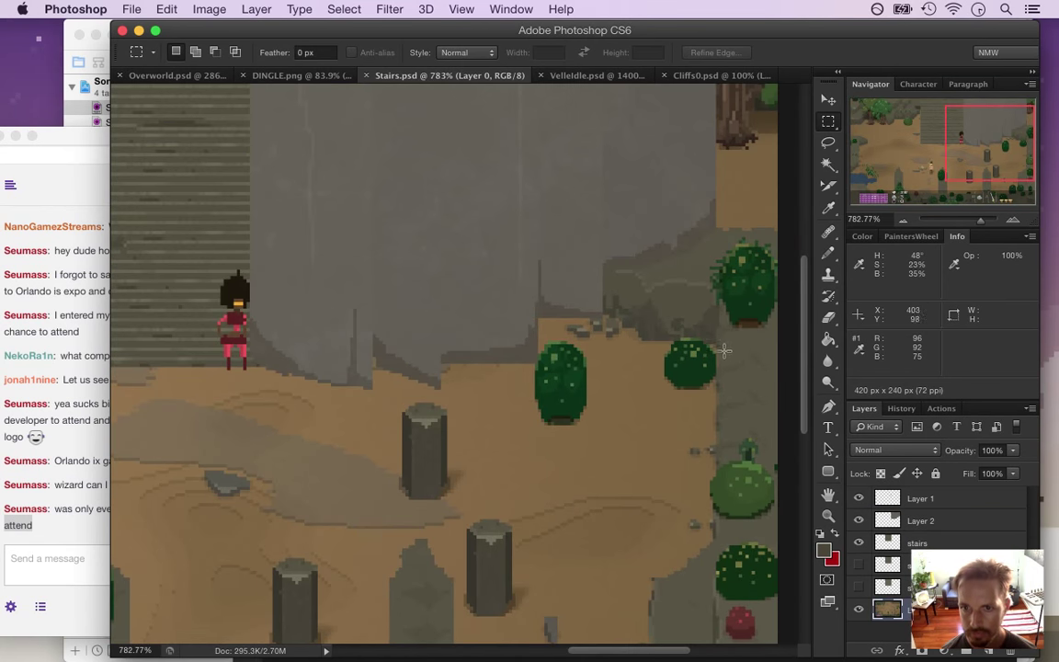
drag(746, 294, 620, 355)
key(i)
click(529, 412)
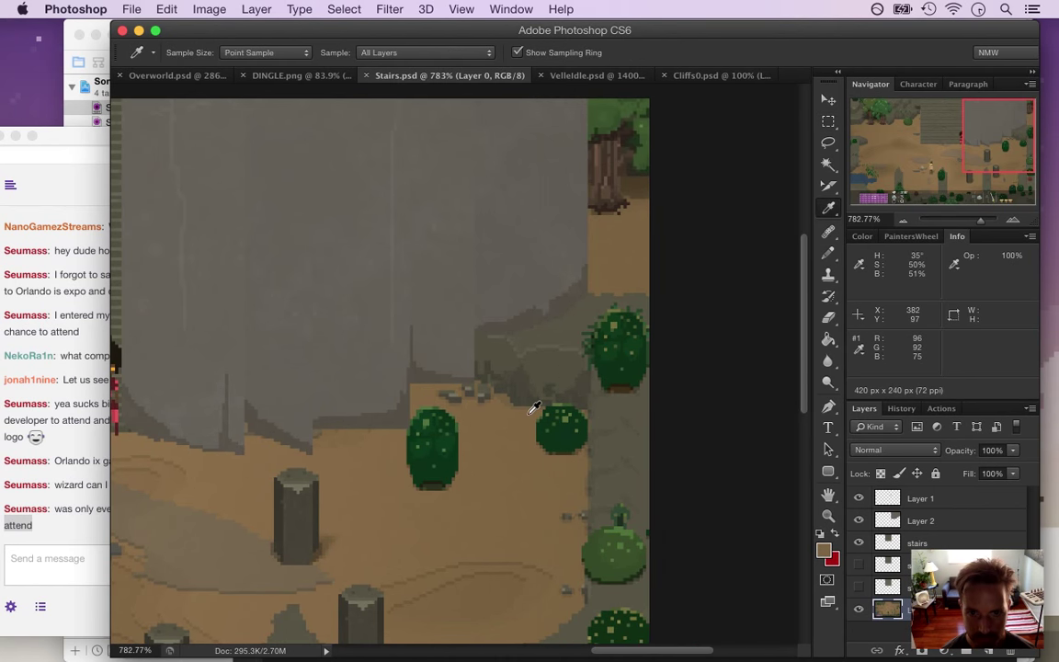
key(b)
mouse_move(517, 404)
mouse_down()
mouse_move(493, 359)
mouse_move(482, 371)
mouse_move(505, 384)
mouse_move(481, 352)
mouse_move(519, 334)
mouse_move(491, 338)
mouse_move(504, 336)
mouse_move(521, 400)
mouse_move(570, 392)
mouse_move(569, 344)
mouse_move(534, 376)
mouse_move(538, 337)
mouse_move(556, 307)
mouse_move(555, 357)
mouse_move(586, 300)
mouse_move(572, 376)
mouse_up()
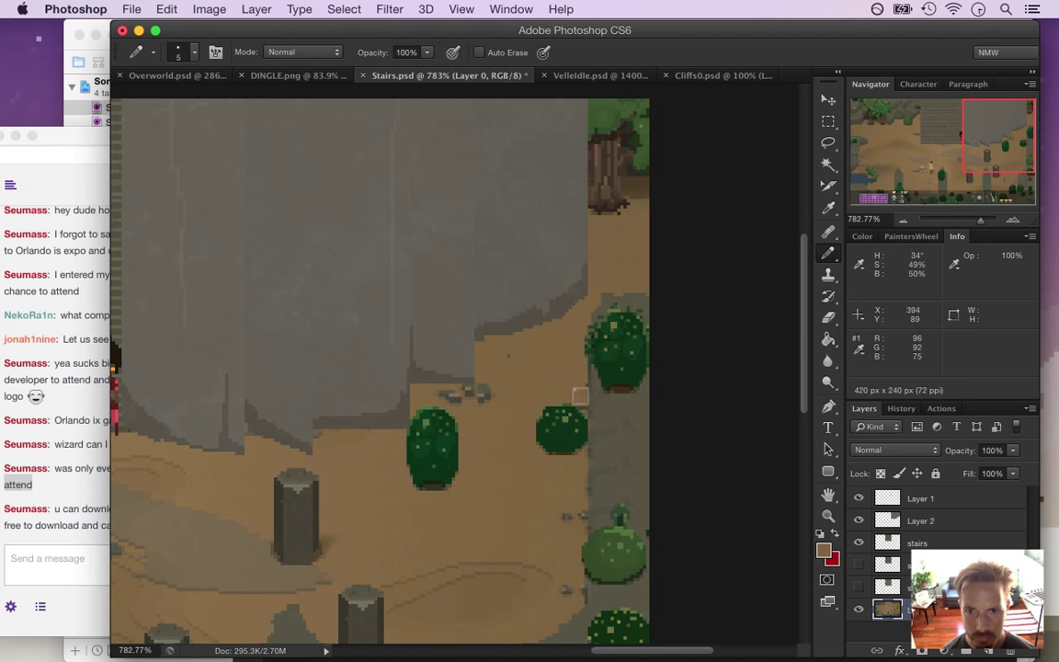
drag(473, 377, 404, 365)
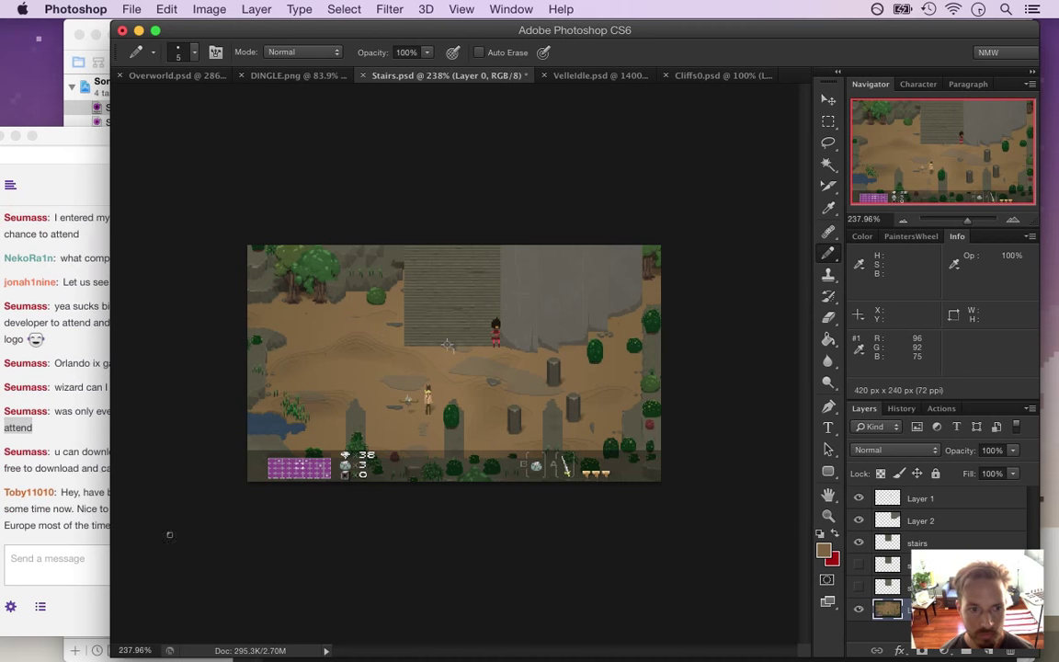
Read the Twitch chat messages about the downloadable demo and watching live from Europe, and check the current system time
click(89, 415)
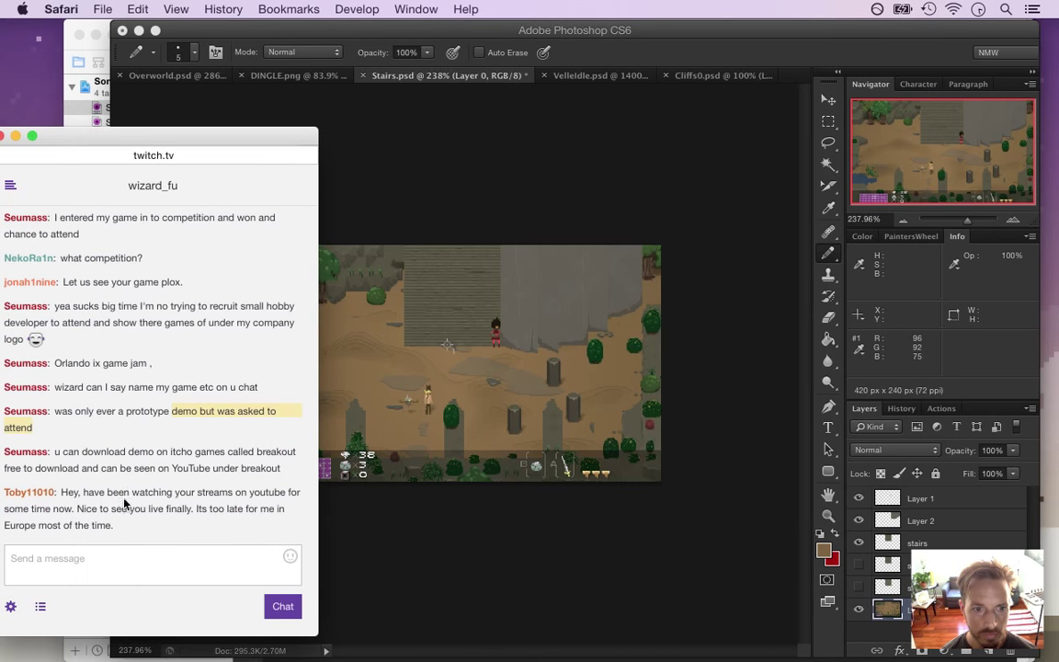
drag(93, 452, 183, 470)
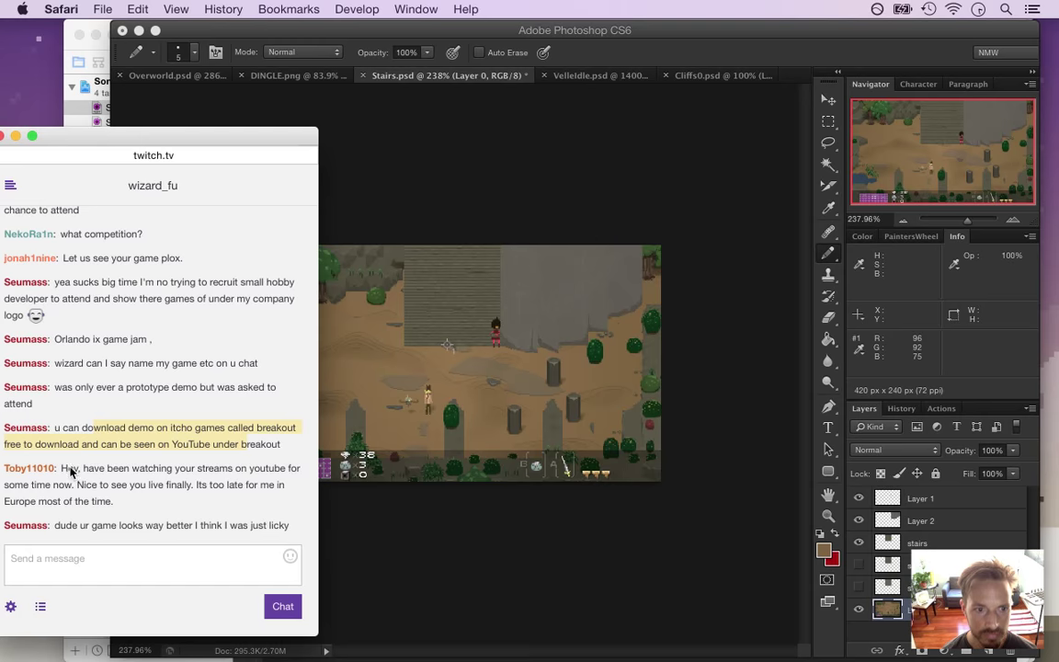
drag(83, 468, 193, 485)
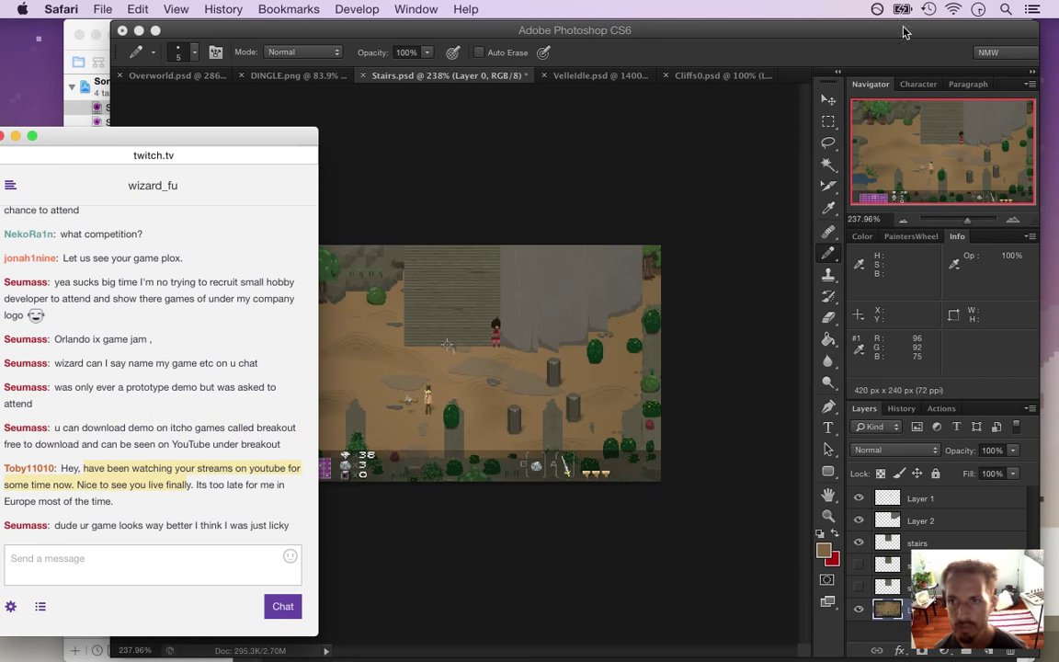
click(977, 10)
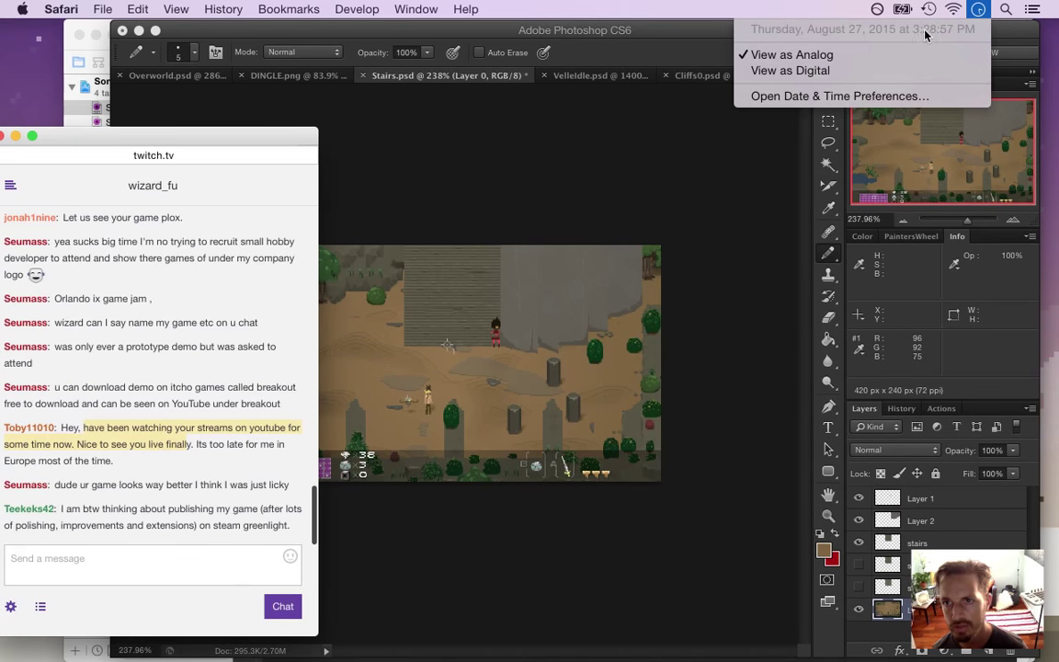
click(791, 6)
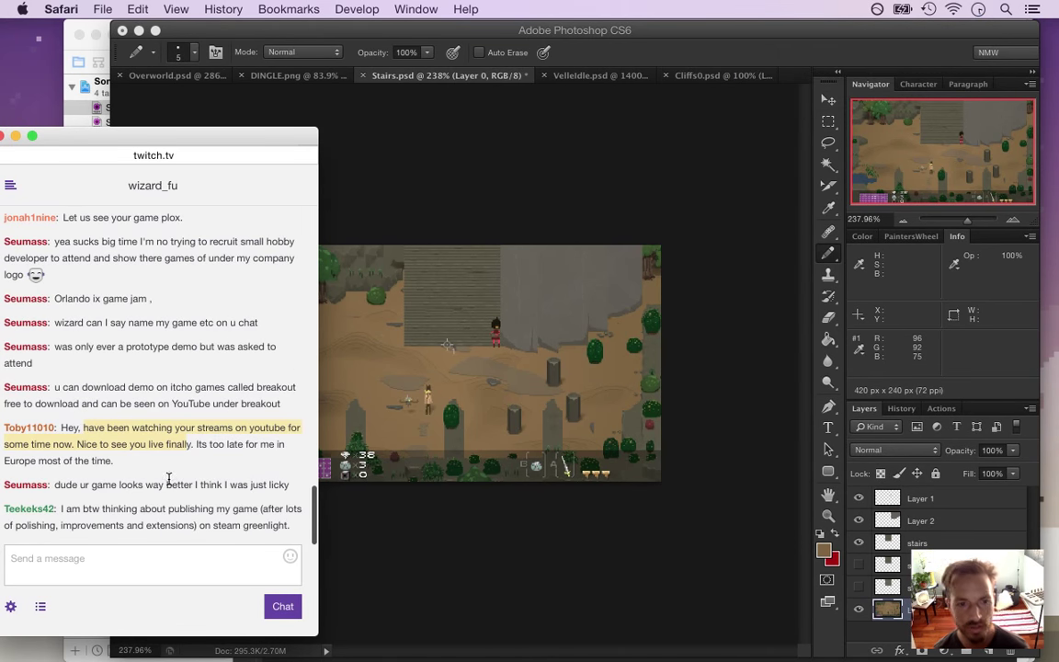
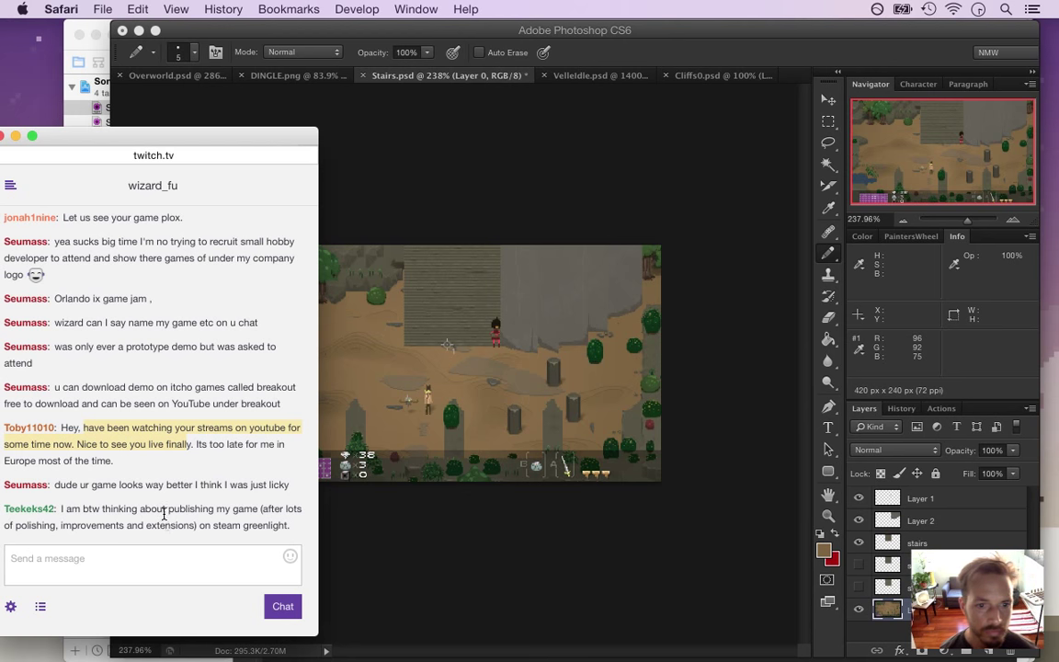
Read the Twitch chat messages up to the one about publishing on Steam Greenlight, and return to Stairs.psd in Photoshop
click(175, 465)
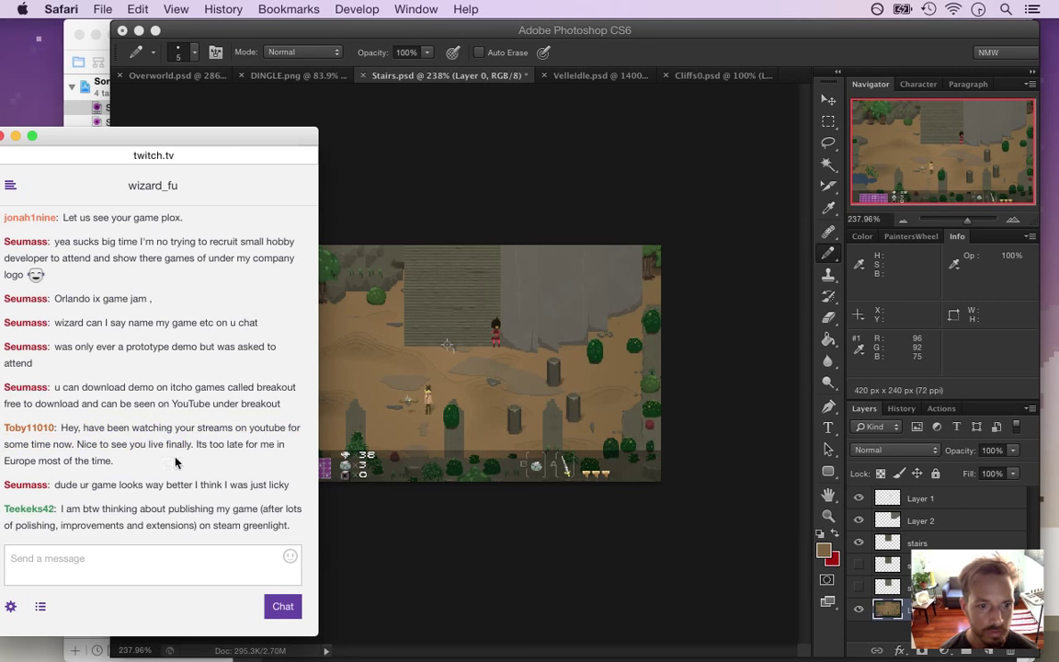
drag(90, 487, 209, 499)
click(185, 445)
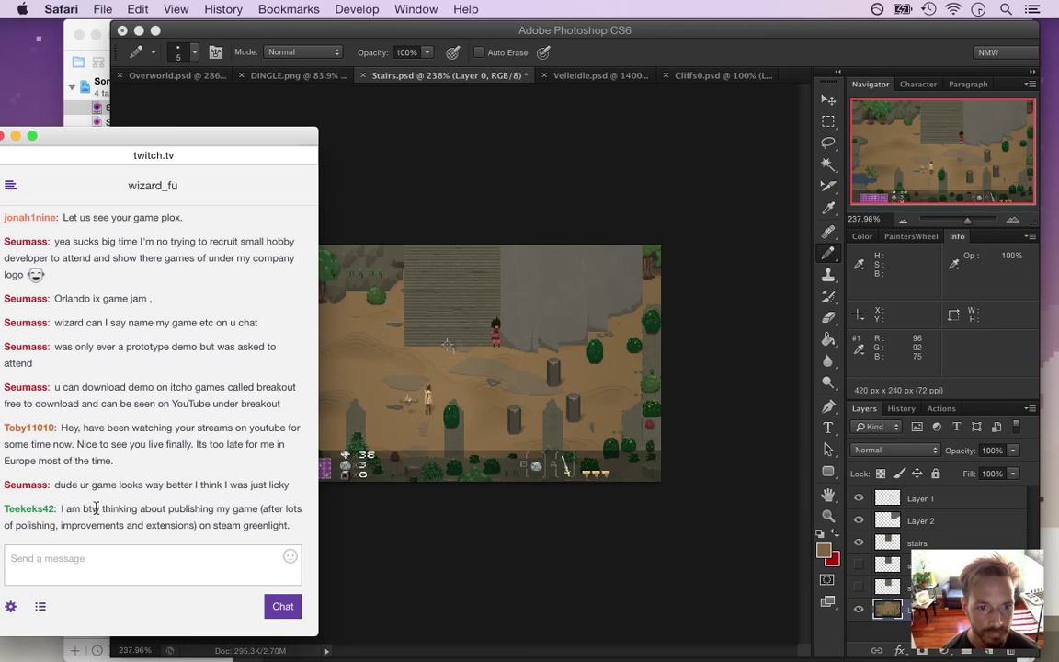
drag(82, 511, 154, 530)
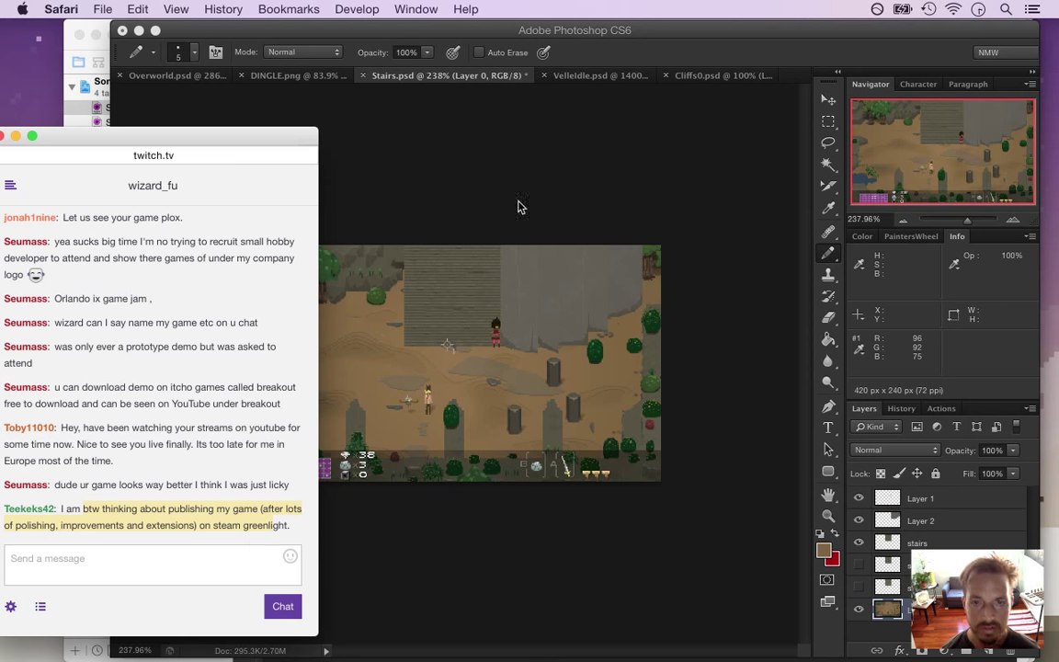
click(691, 62)
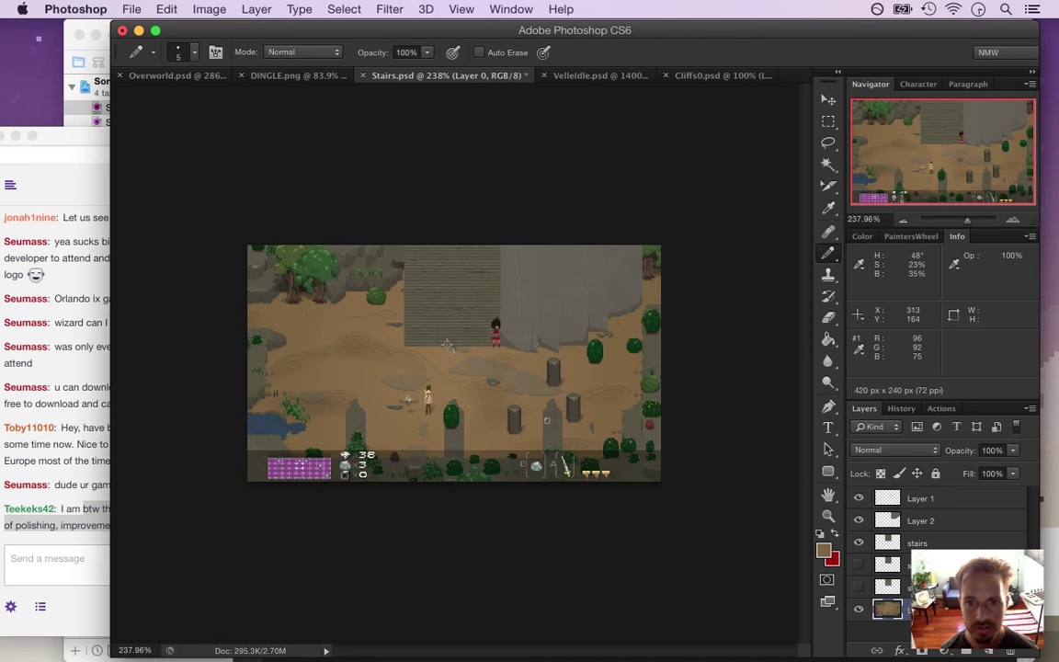
Paint over the tree beside the cliff's right end on Layer 0, using a sampled rock grey-brown and the 5-pixel Pencil
drag(658, 287, 711, 288)
drag(665, 260, 578, 319)
drag(588, 425, 595, 367)
key(i)
key(b)
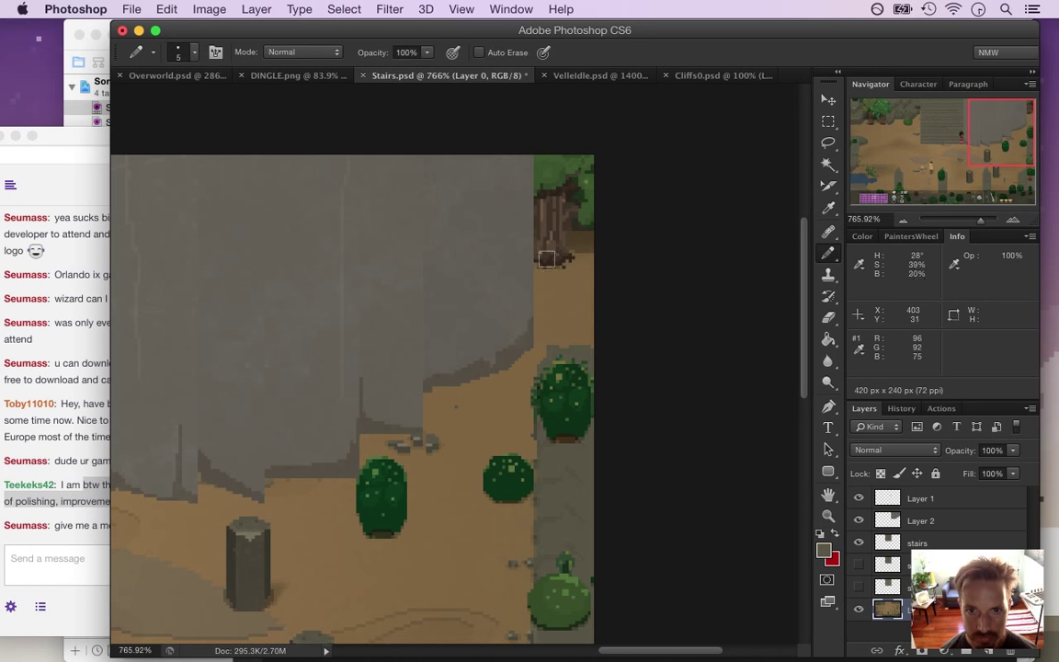
click(890, 523)
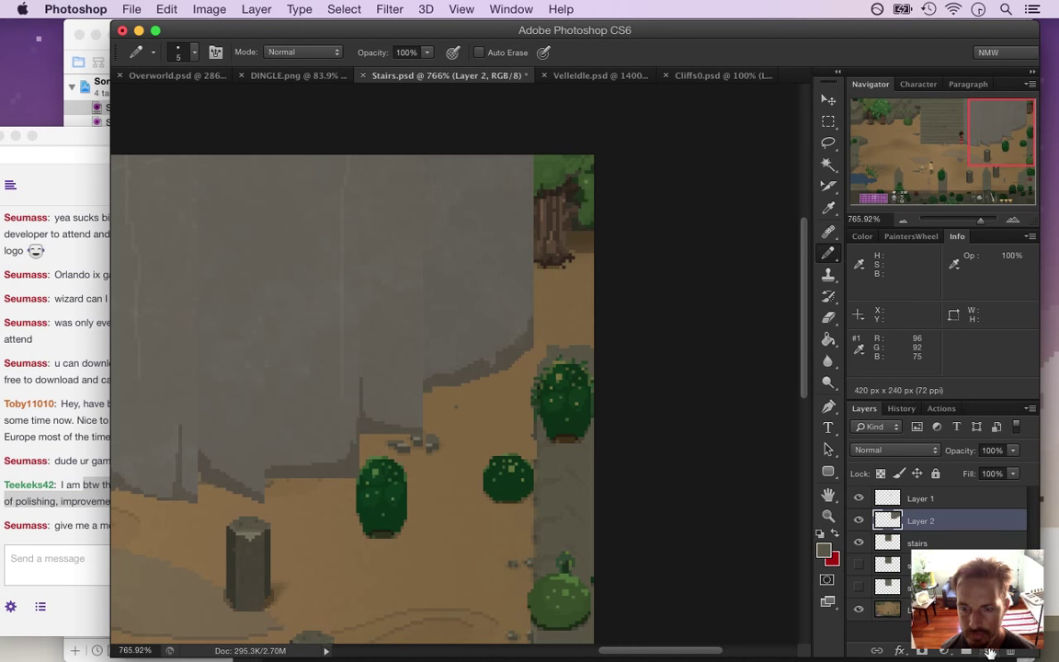
click(894, 611)
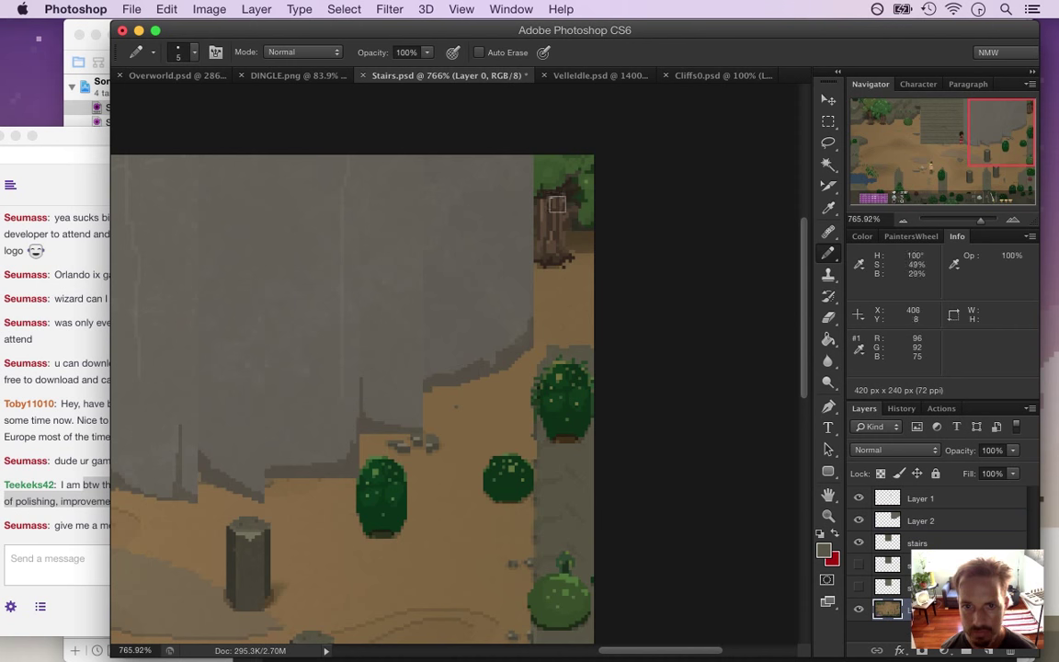
mouse_move(540, 268)
mouse_down()
mouse_move(547, 163)
mouse_move(559, 162)
mouse_move(557, 268)
mouse_move(582, 161)
mouse_move(596, 243)
mouse_up()
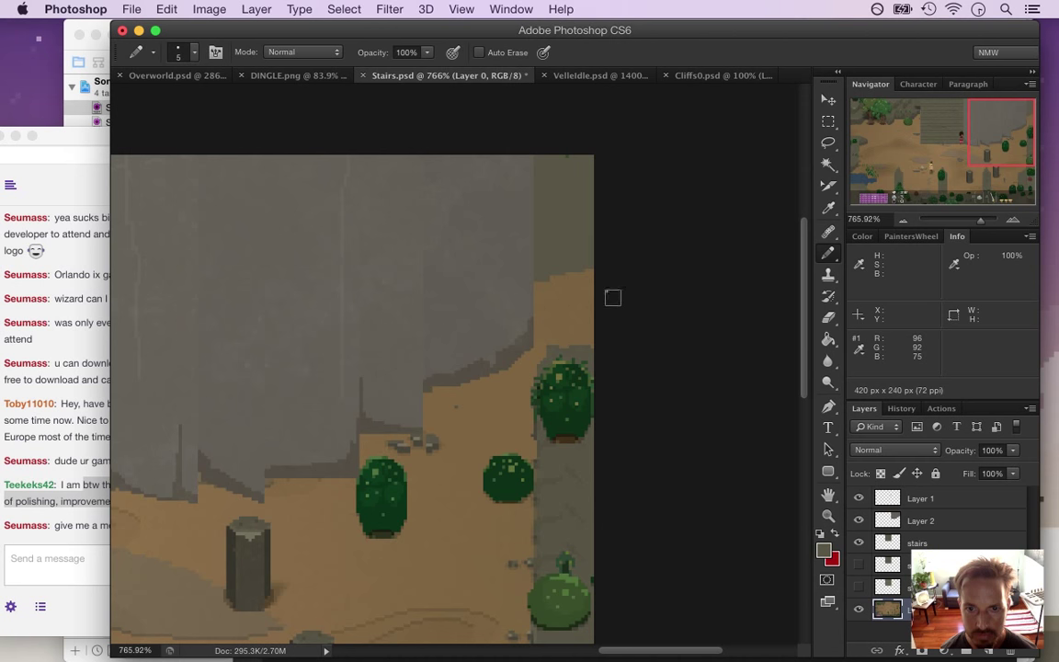
Sample a darker rock shade and draw a crack and base edge on the newly painted rock with the 1-pixel Pencil
scroll(566, 301, down, 10)
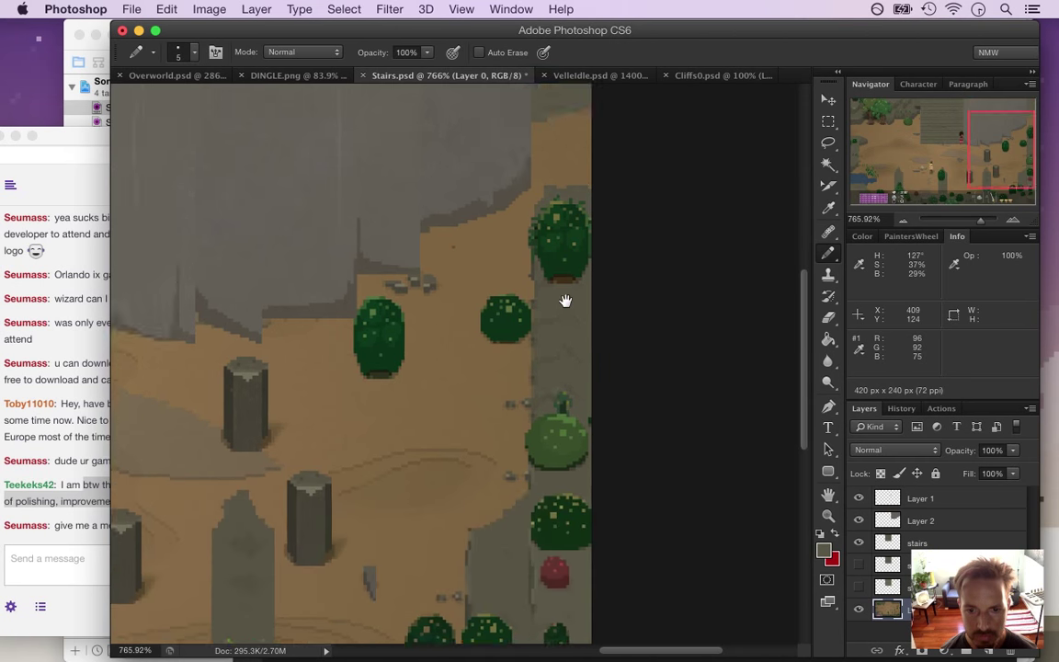
key(i)
click(544, 472)
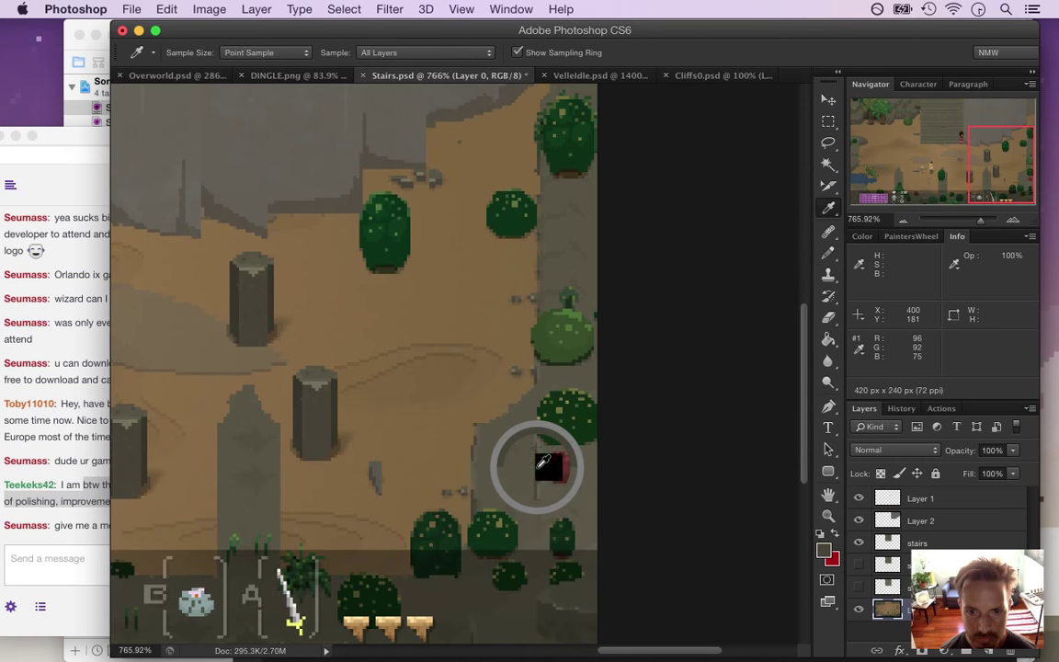
drag(565, 147, 555, 382)
scroll(554, 382, up, 4)
key(b)
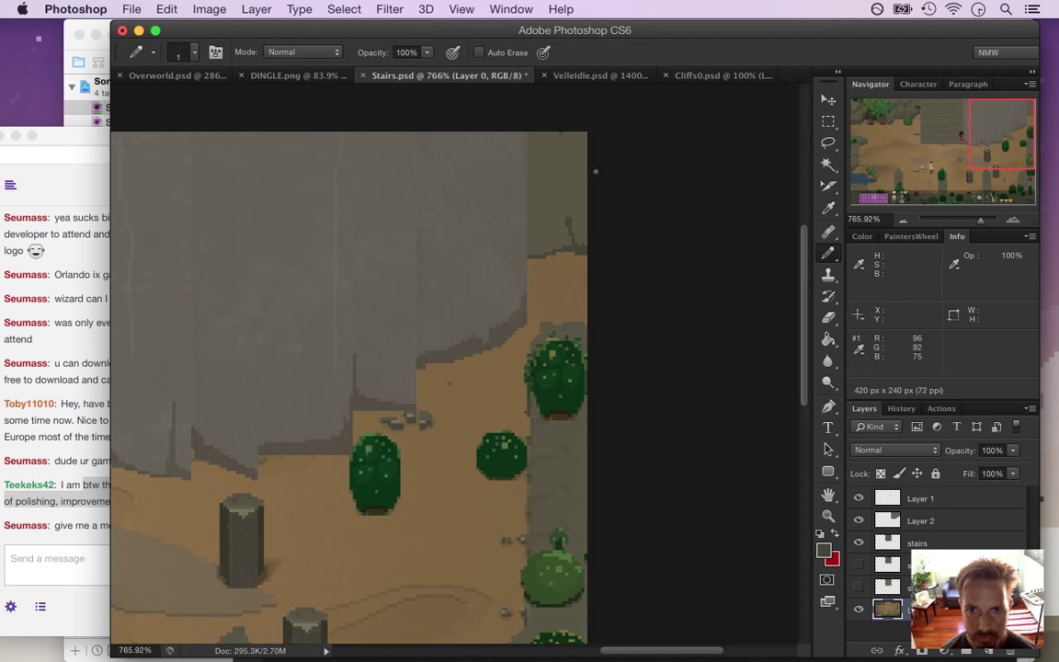
mouse_move(426, 369)
mouse_down()
mouse_move(368, 359)
mouse_move(390, 367)
mouse_up()
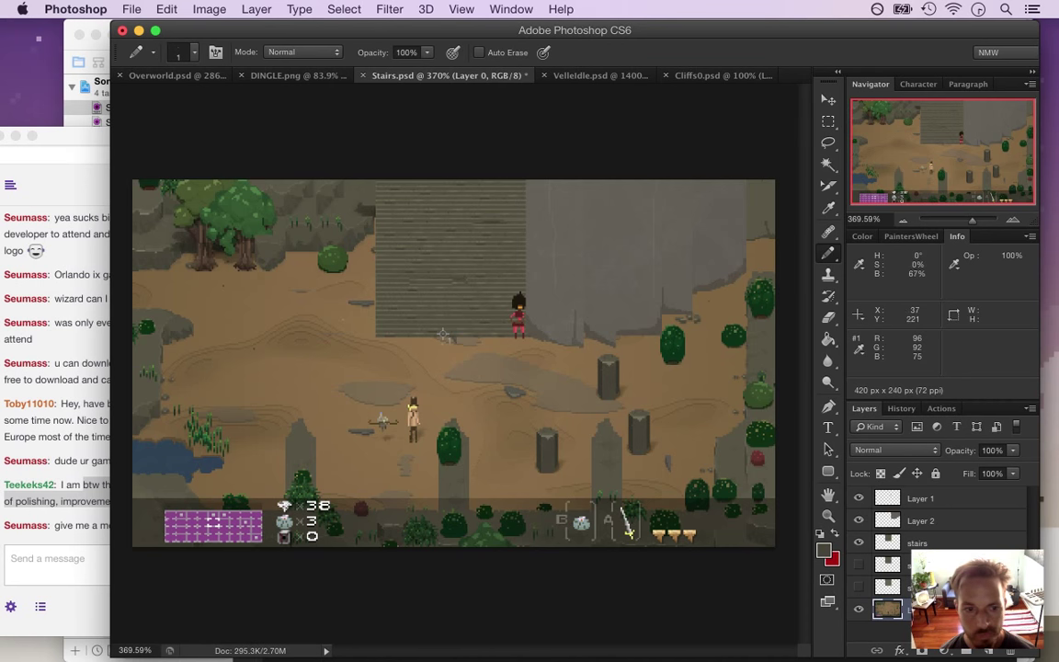
Read the Twitch chat messages about posting links and the graphics overhaul, and return to Stairs.psd in Photoshop
click(92, 520)
drag(106, 484, 194, 496)
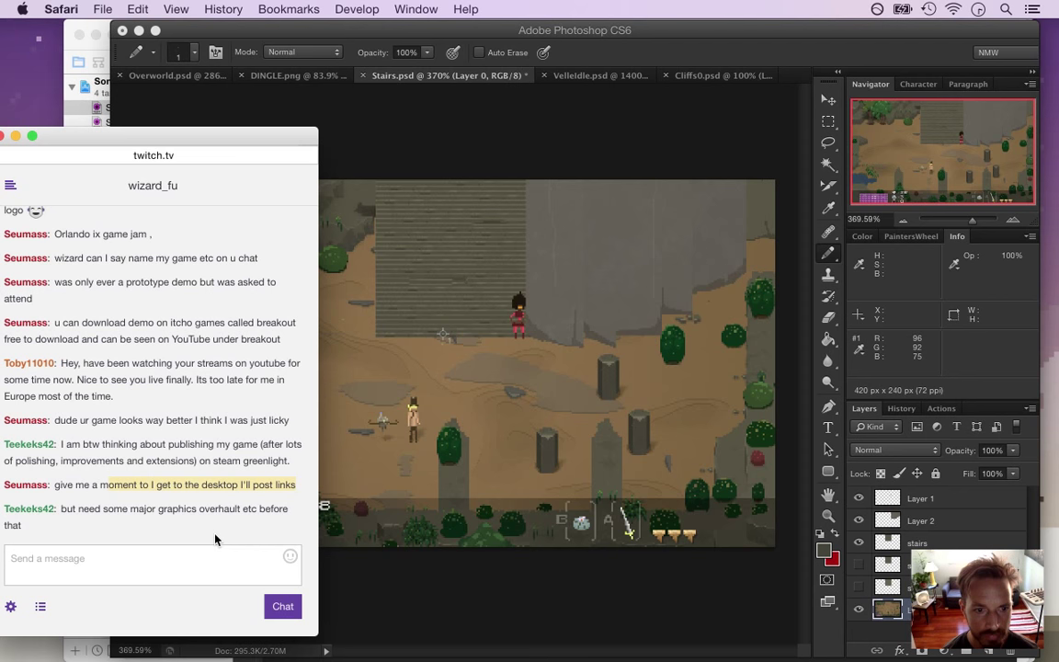
drag(130, 515, 293, 531)
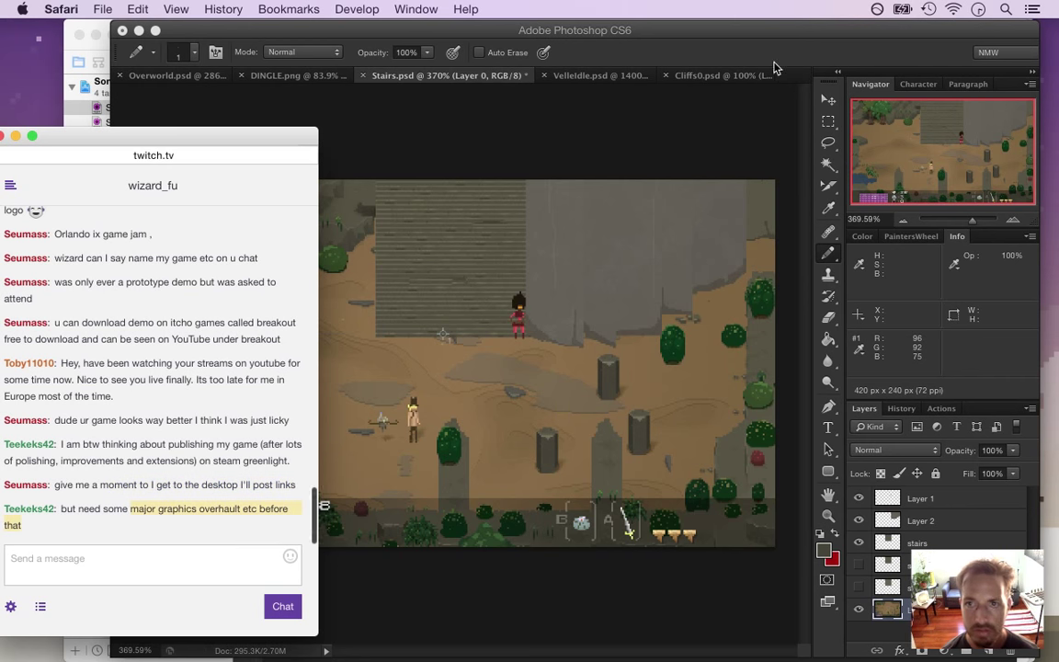
click(701, 62)
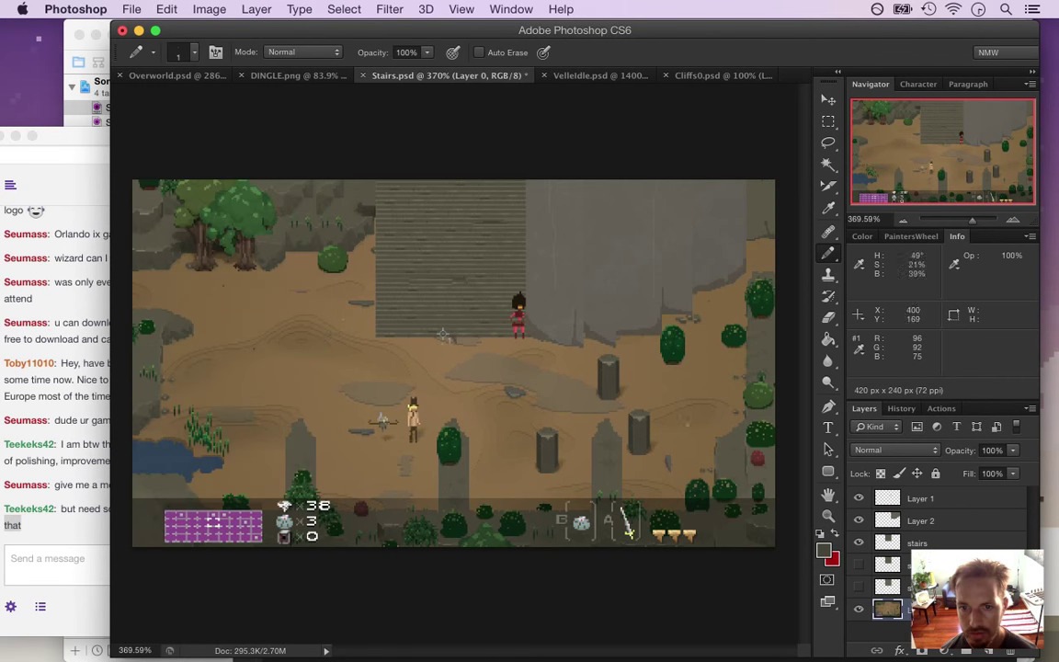
Sample the rock grey-brown #585444 as the foreground colour and check its values in the Color Picker
key(i)
click(416, 424)
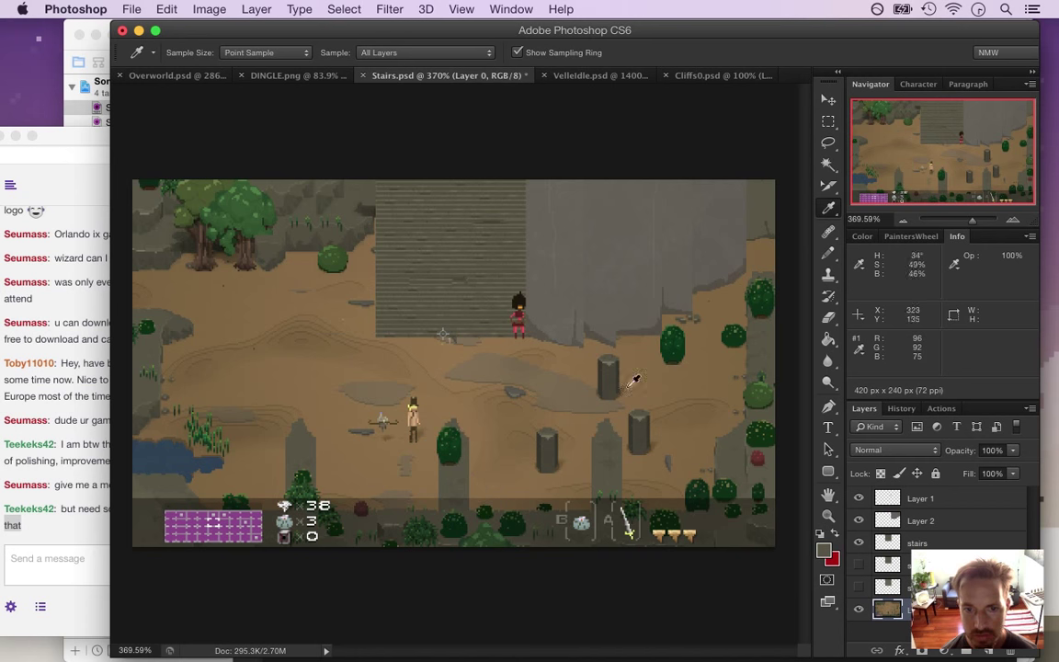
click(824, 550)
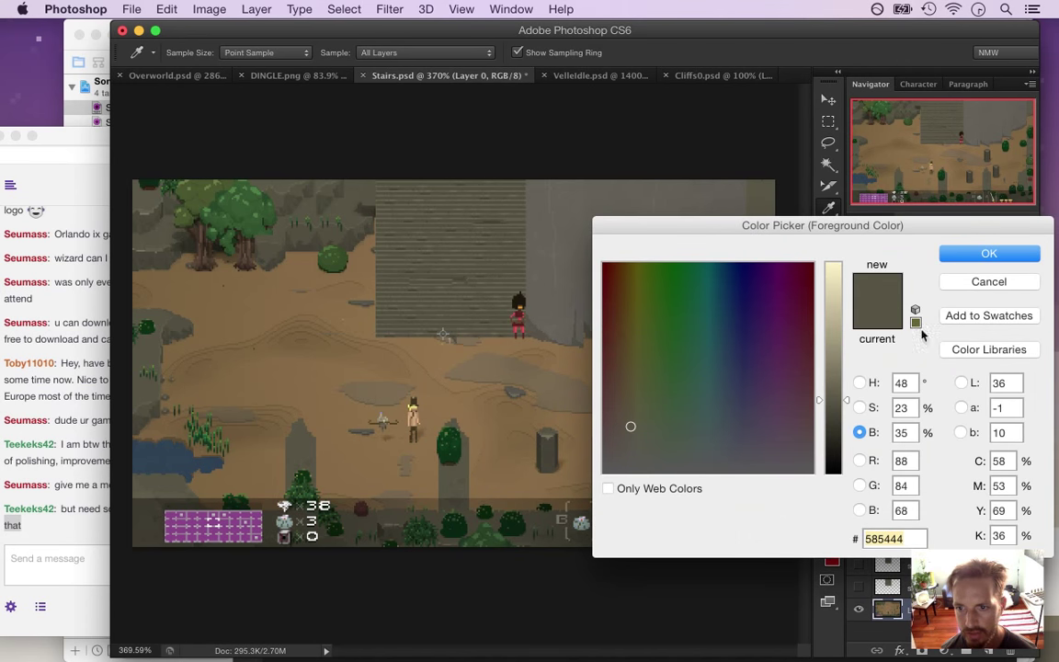
click(989, 253)
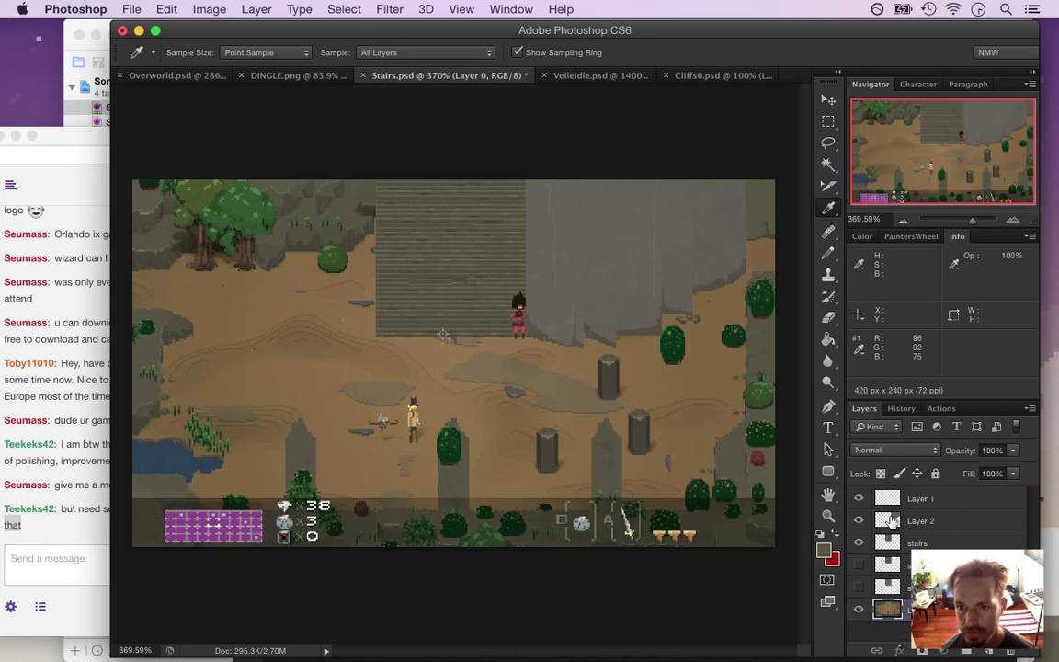
Colorize the cliff on Layer 2 with Hue/Saturation at hue 48, saturation 12 and lightness -9, and save the file
click(891, 521)
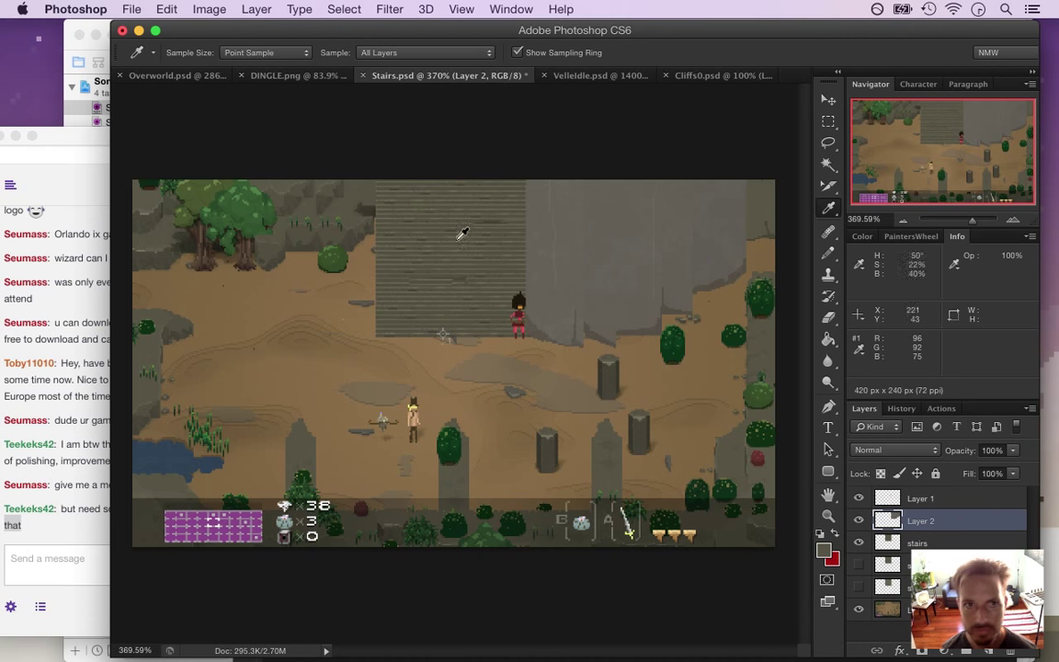
click(209, 9)
mouse_move(291, 58)
click(371, 147)
drag(636, 175, 290, 127)
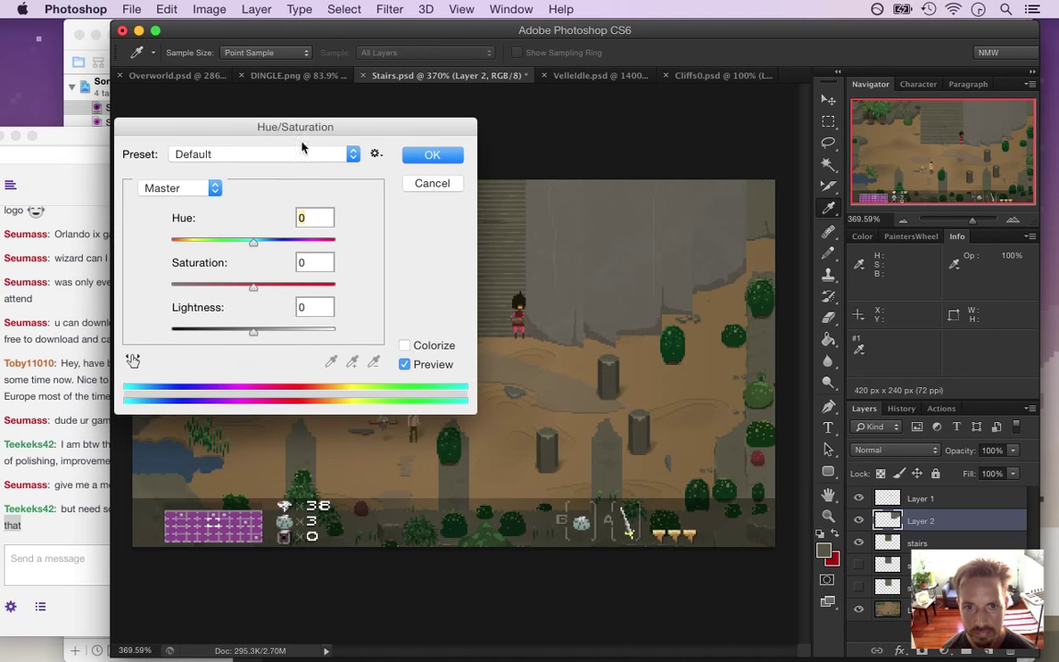
click(404, 345)
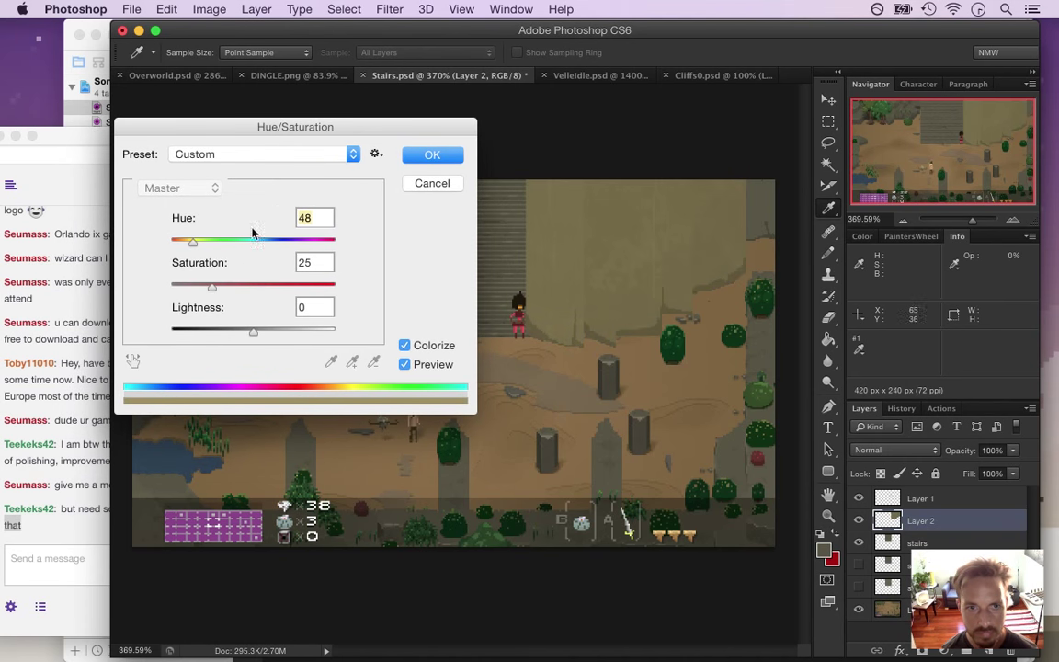
drag(210, 288, 184, 291)
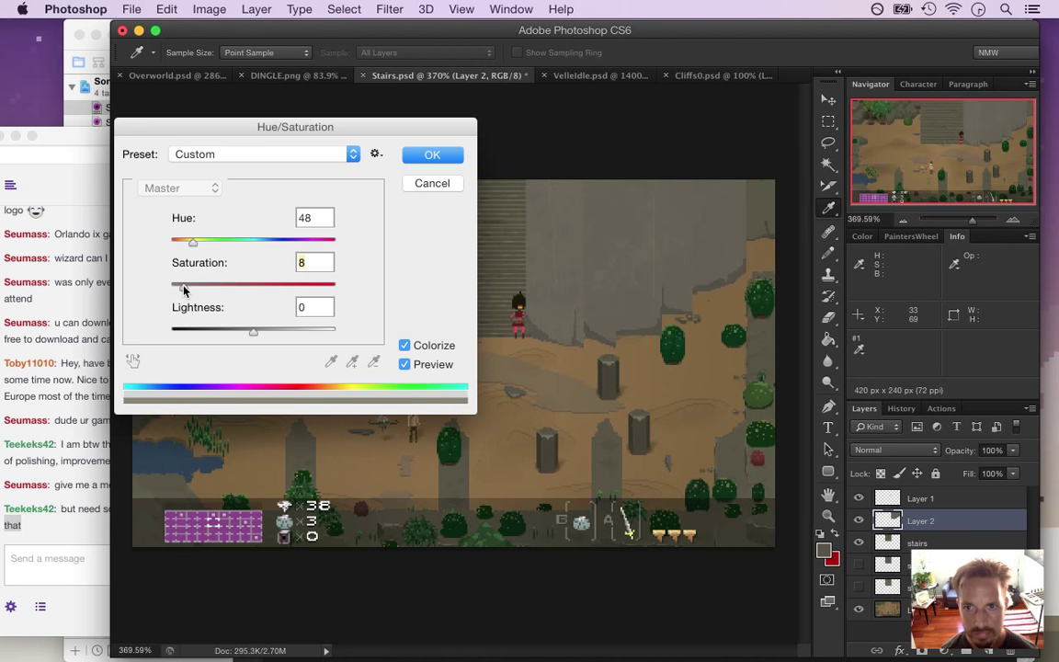
drag(252, 336, 240, 333)
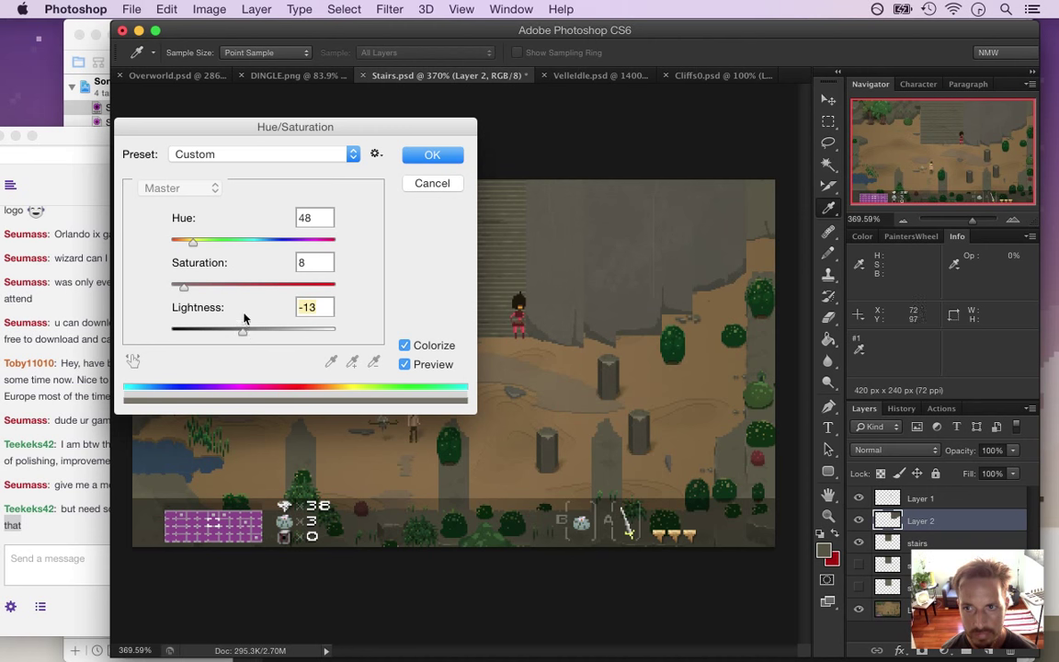
drag(246, 336, 248, 337)
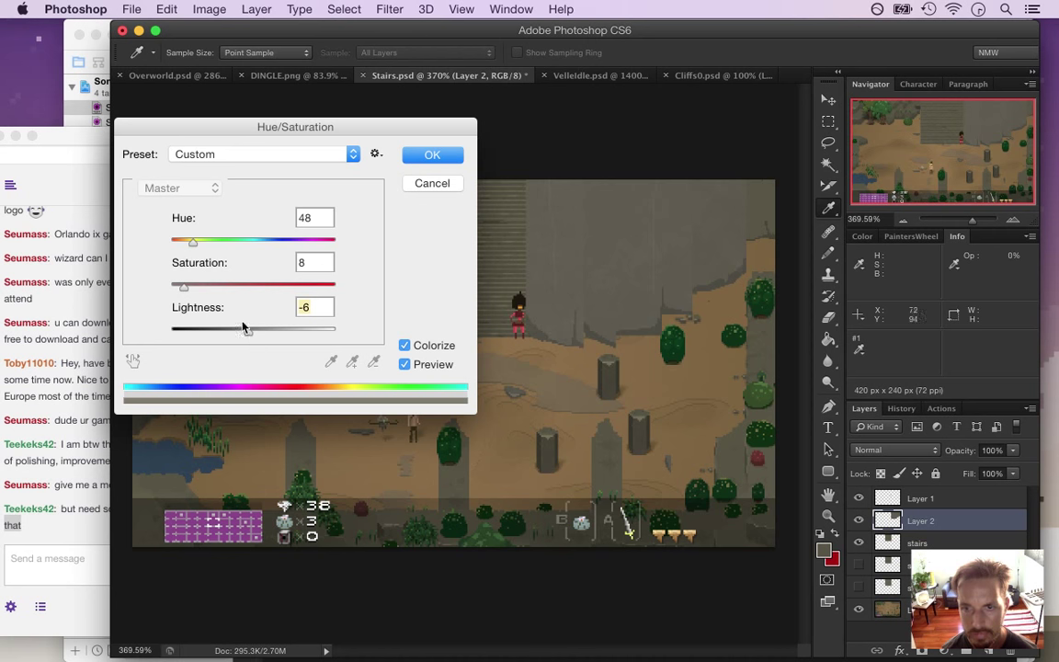
drag(184, 291, 187, 290)
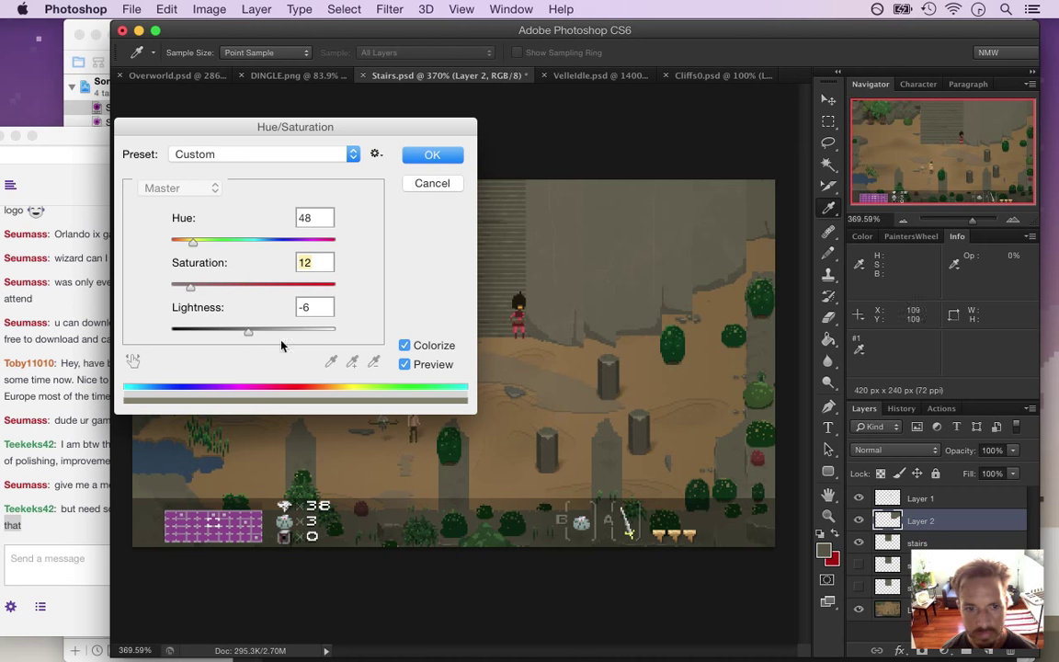
drag(245, 335, 245, 335)
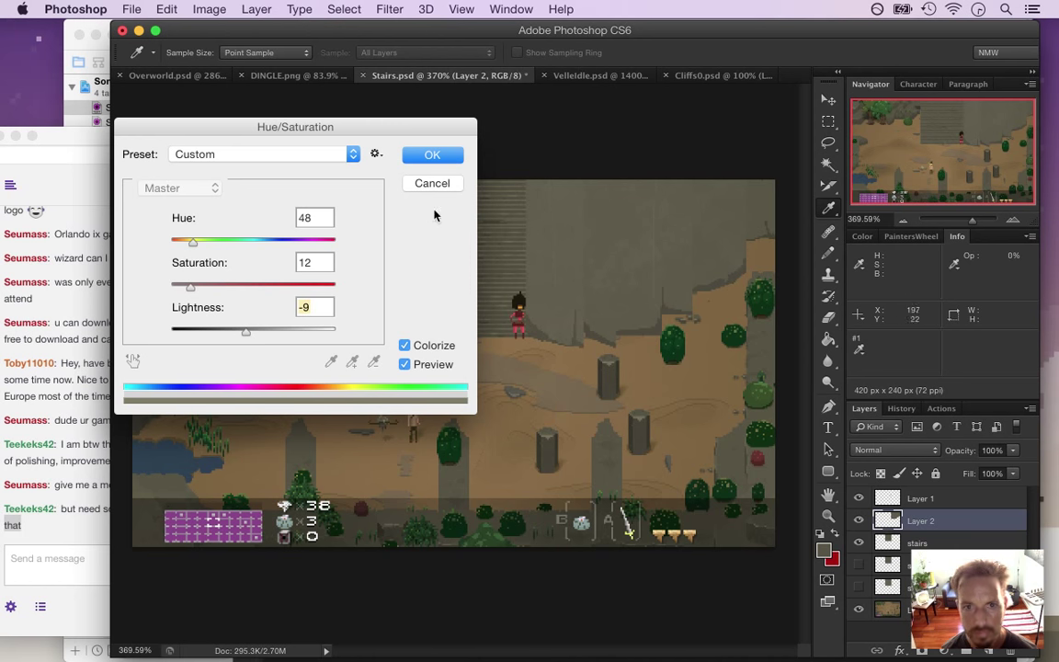
click(428, 154)
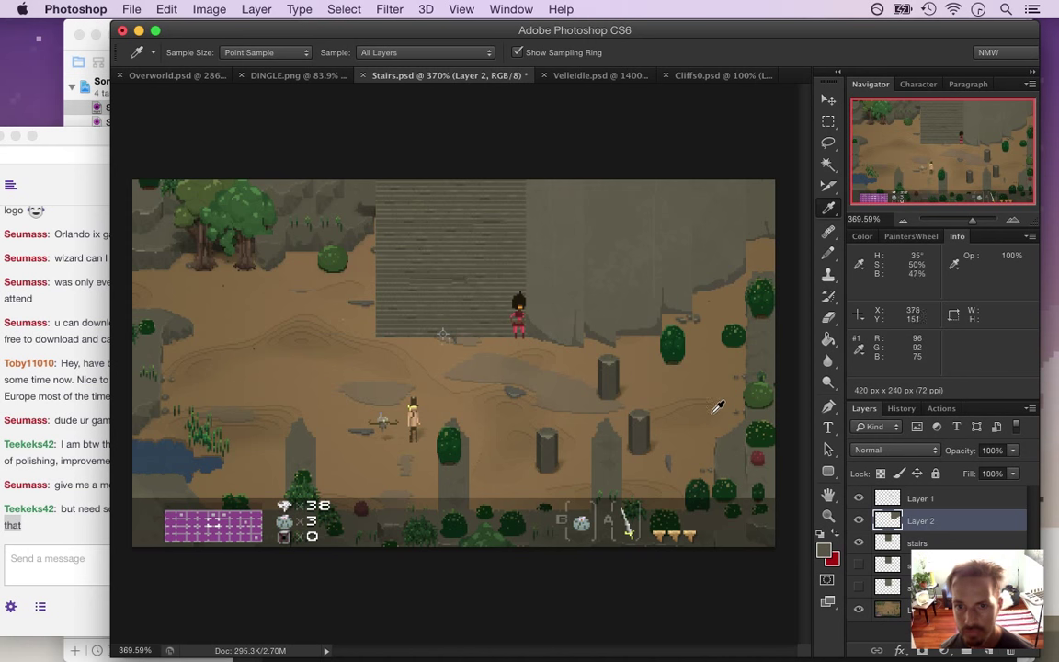
key(super+s)
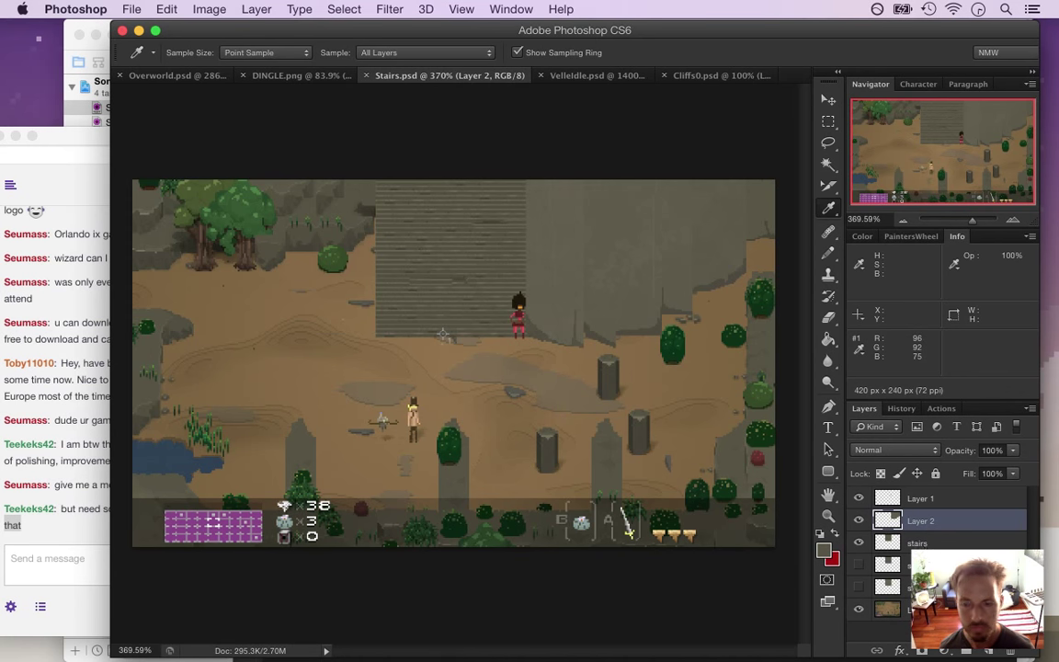
Bring the cliff artwork from Cliffs0.psd into Stairs.psd above Layer 2 and place it flush against the stairs' left side
click(924, 544)
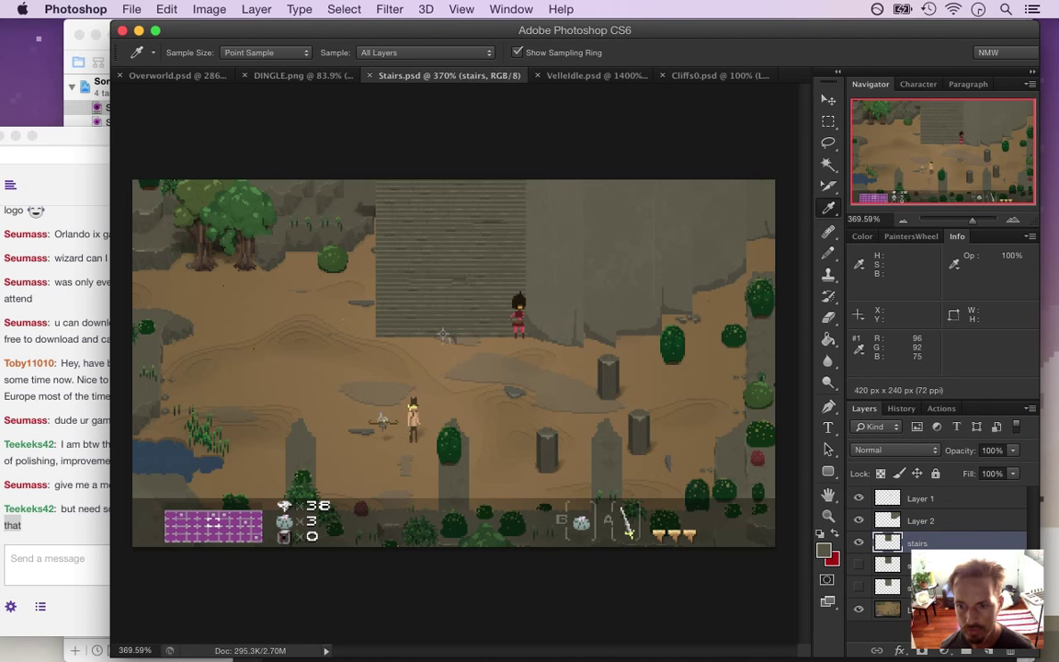
click(931, 521)
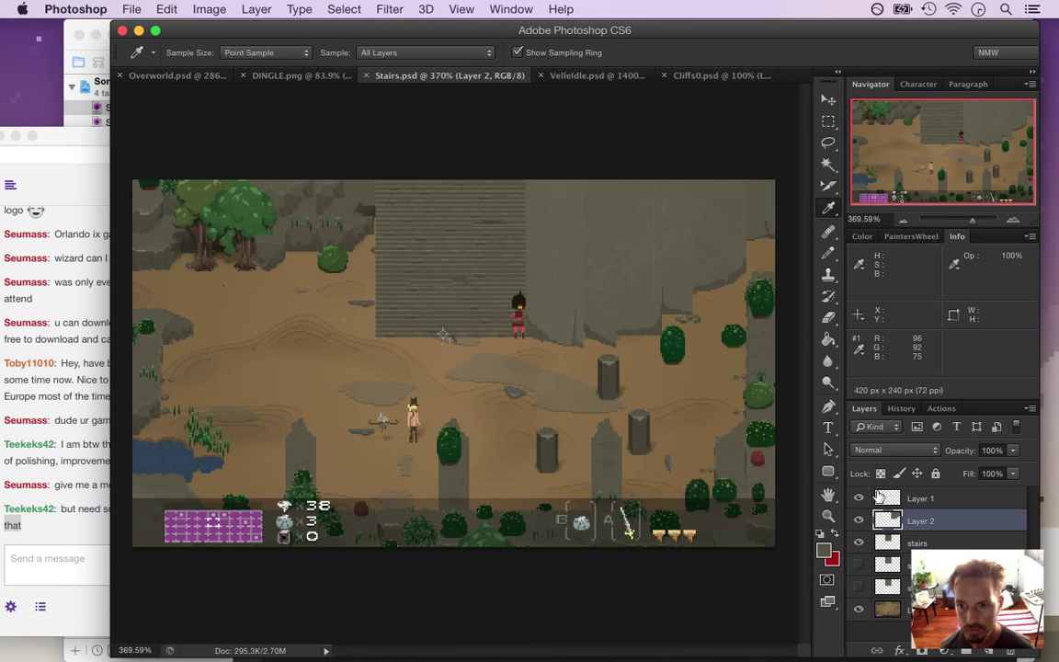
click(690, 75)
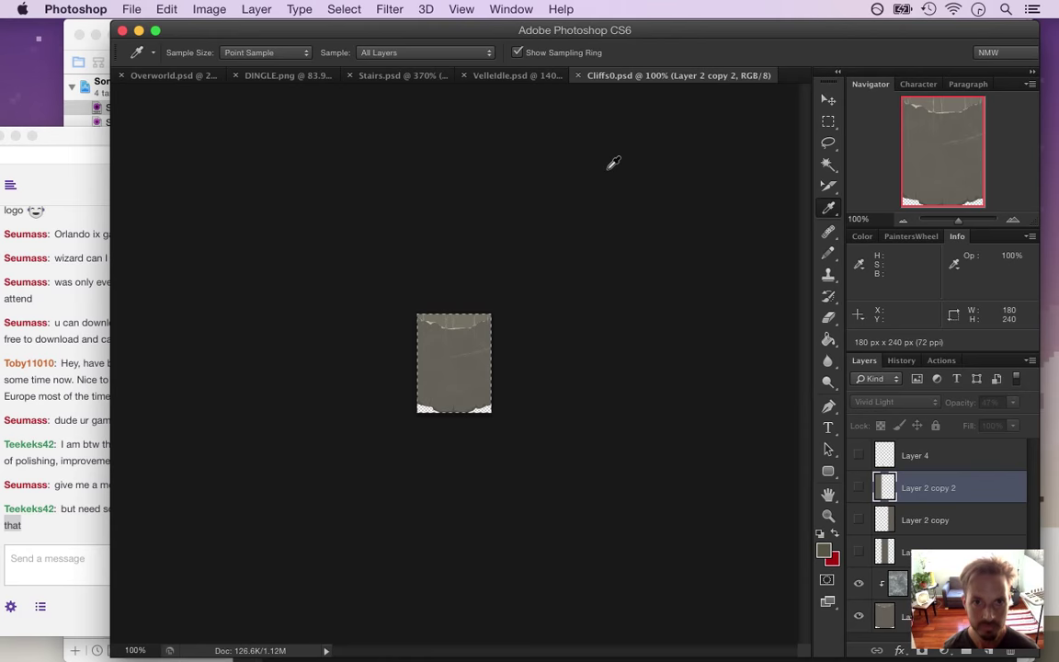
click(384, 77)
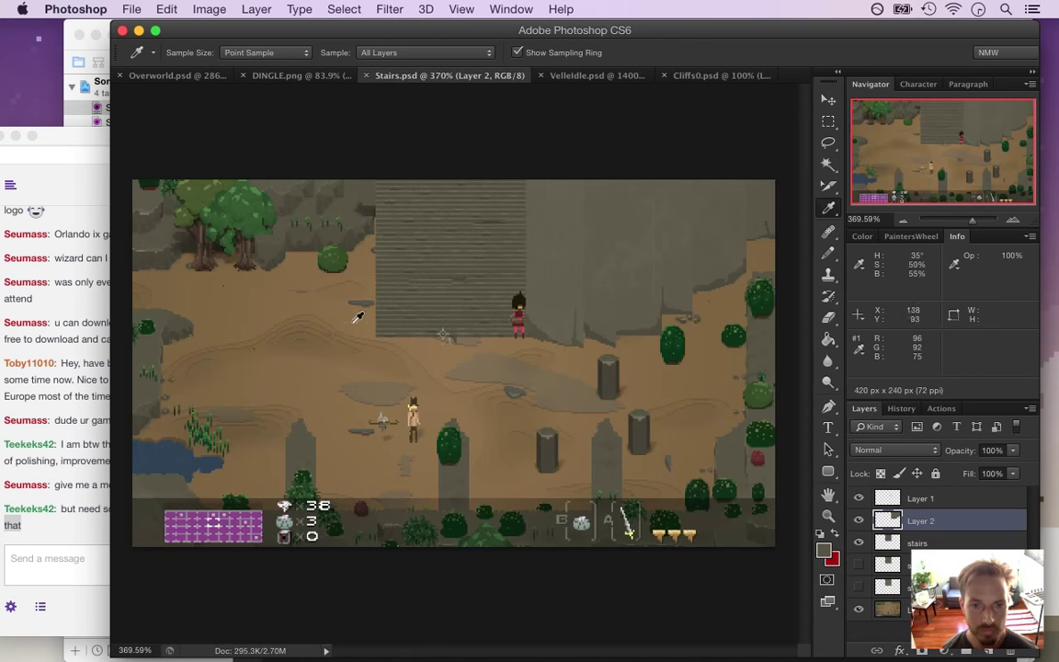
key(ctrl+v)
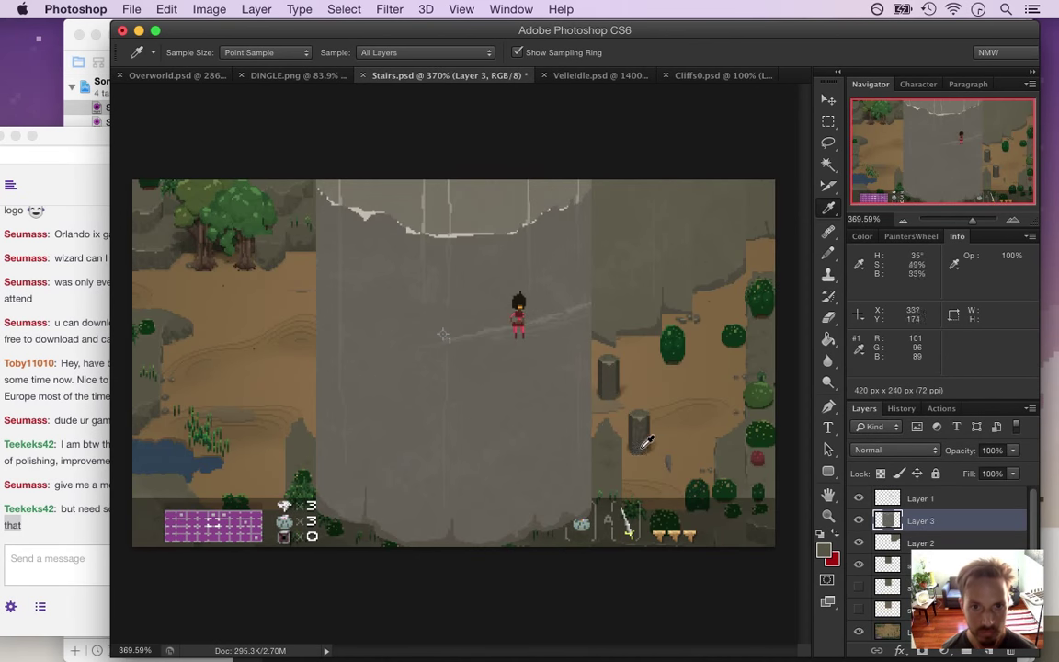
key(v)
drag(567, 278, 342, 103)
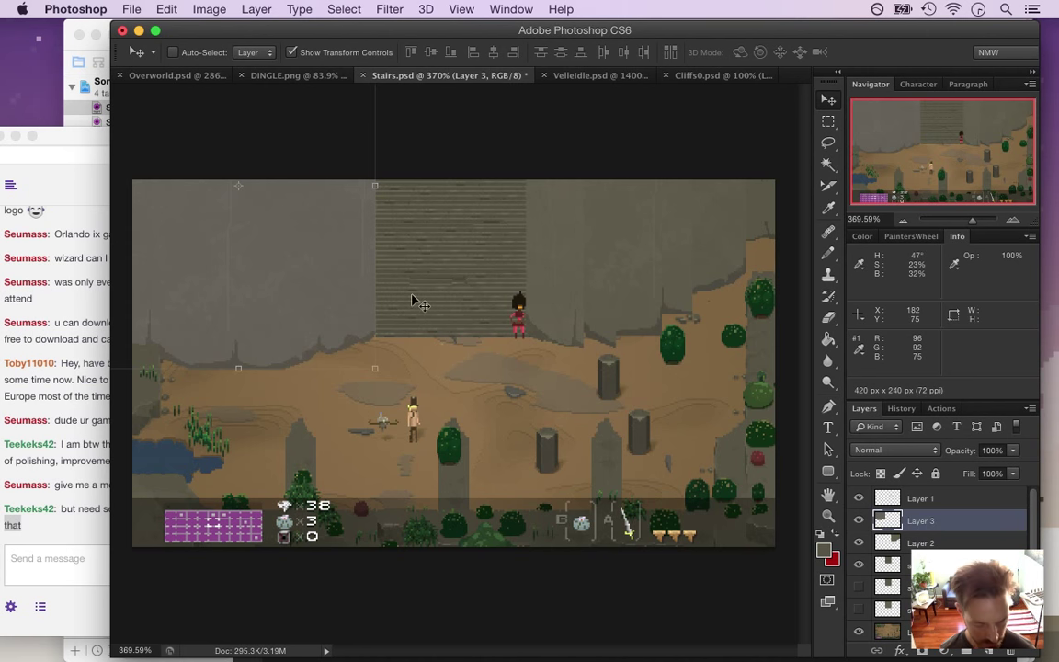
Select the left part of the new cliff on Layer 3, stopping short of the stairs, and nudge it up 6 pixels
key(m)
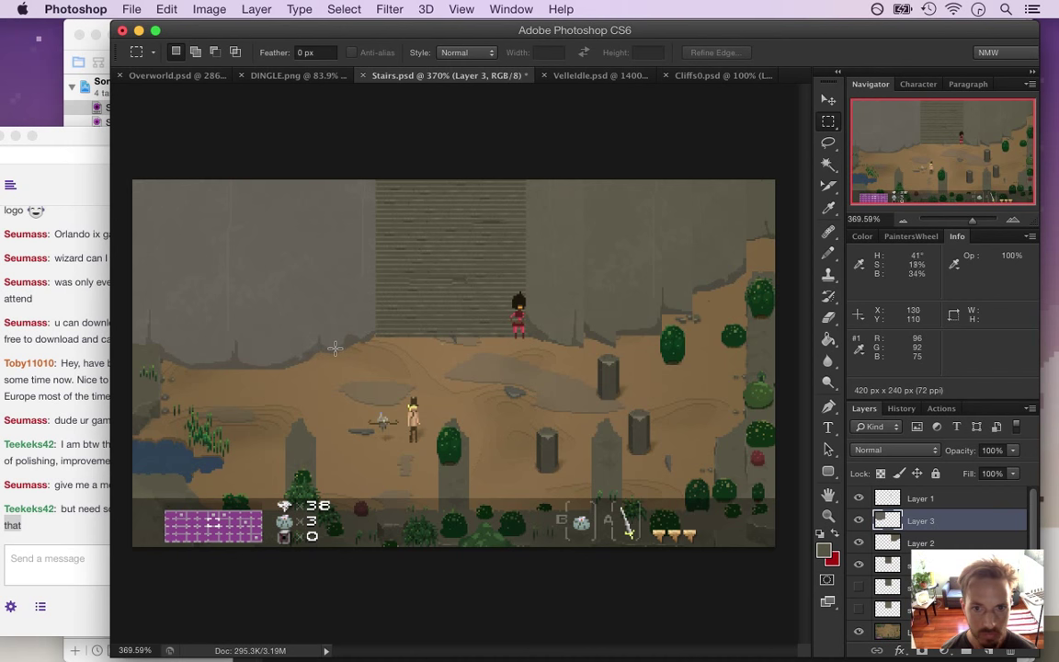
drag(108, 162, 344, 380)
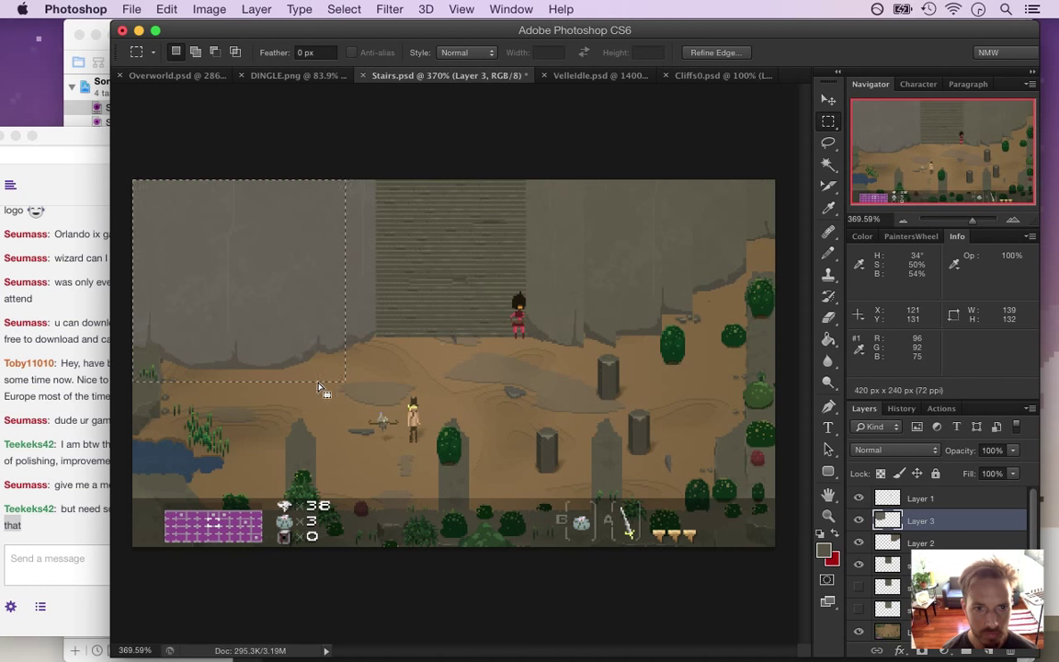
key(v)
key(Up)
key(Up)
key(Up)
key(Up)
key(Up)
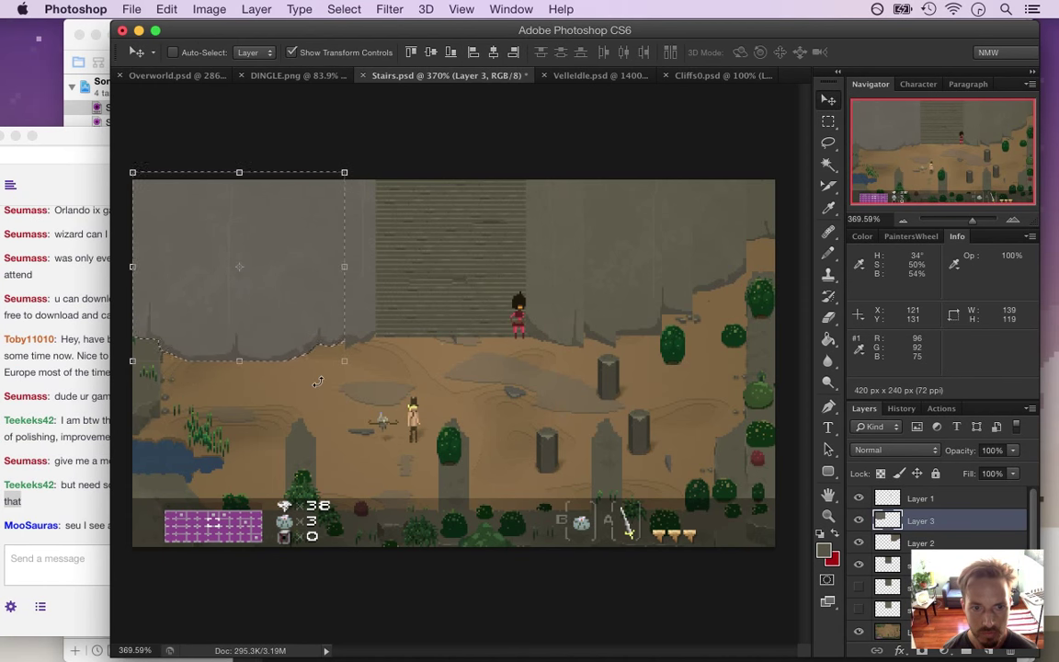
key(Up)
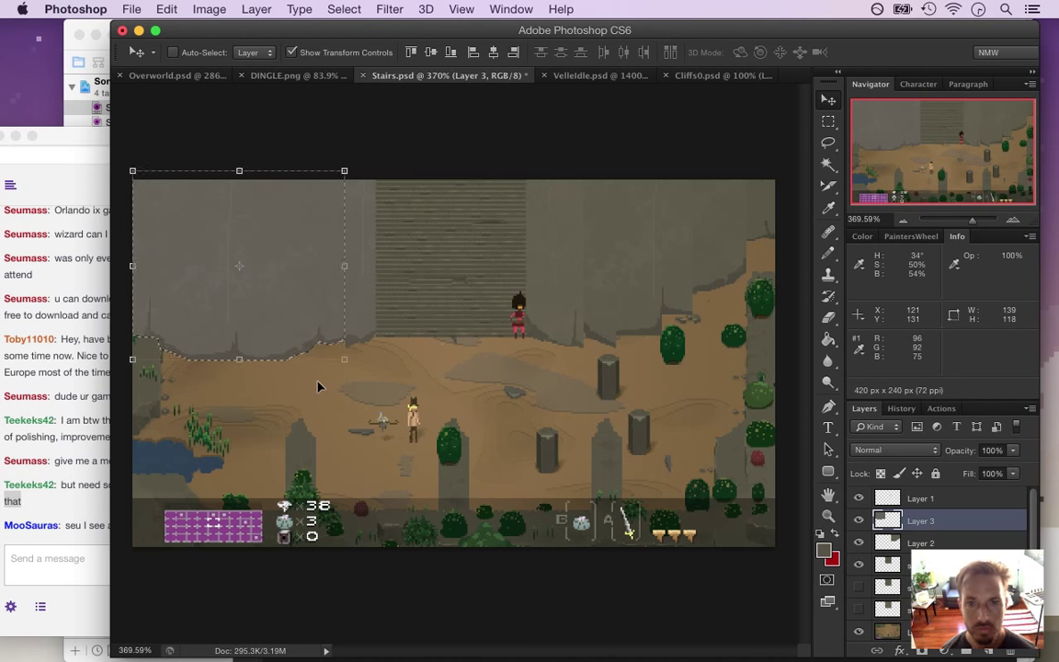
Switch to the Twitch chat in Safari, read the newest viewer message, and return to Photoshop
click(108, 500)
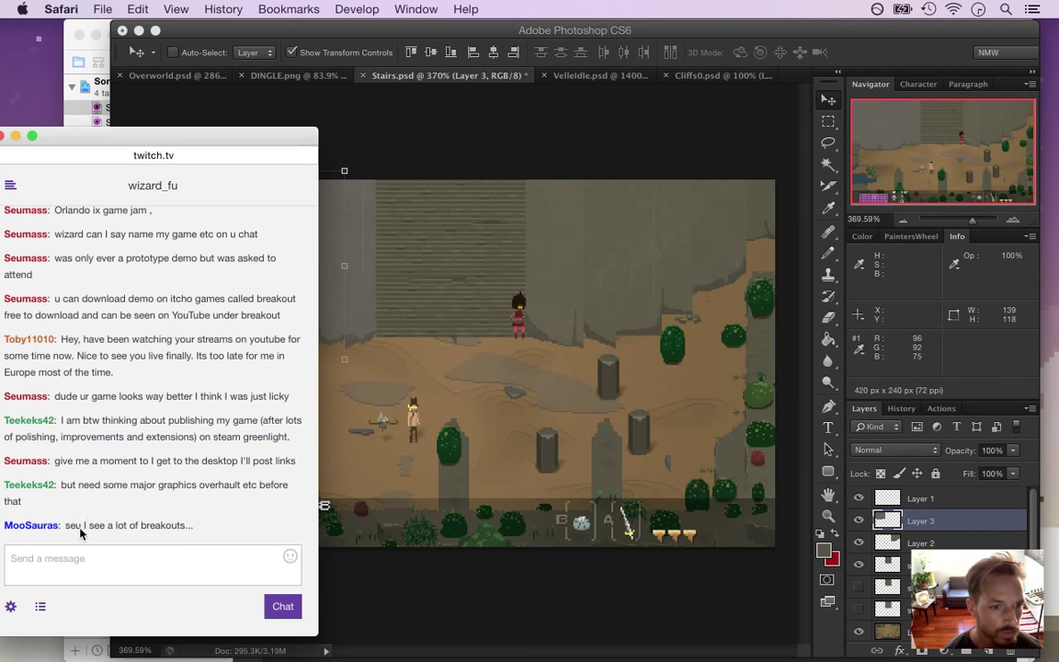
drag(77, 528, 171, 533)
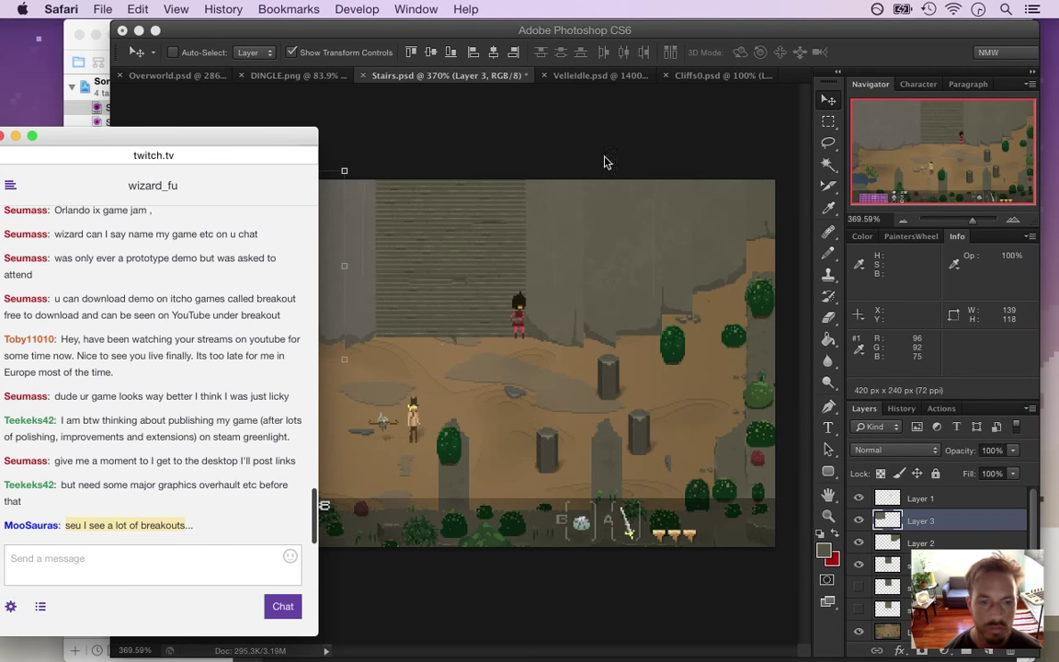
click(532, 39)
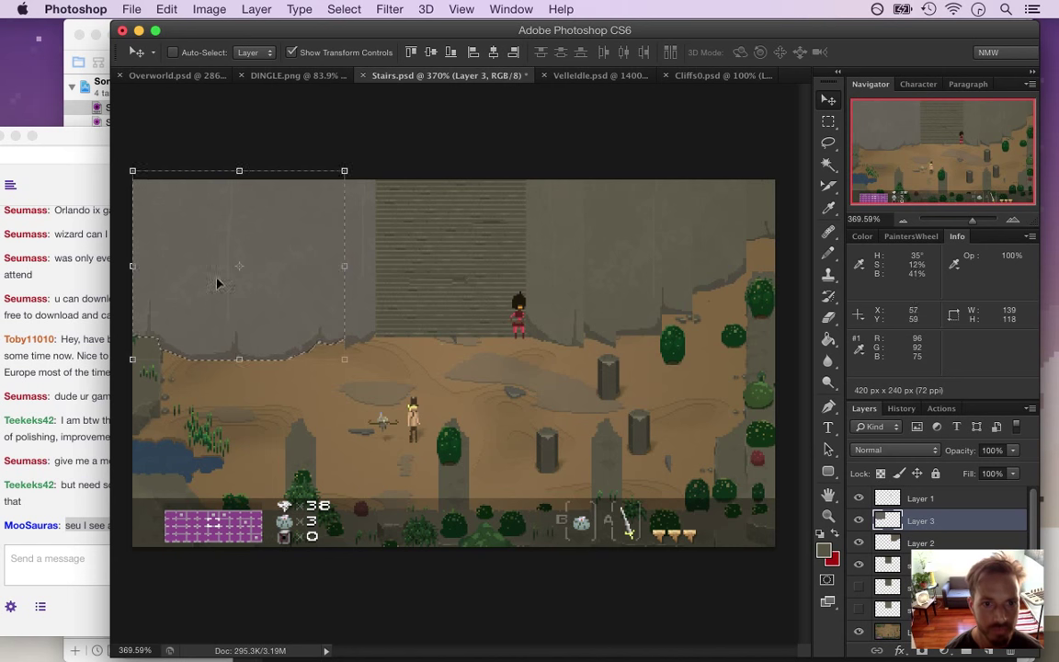
Select the leftmost 122 pixels of the cliff on Layer 3 and nudge that section up 5 pixels
key(m)
drag(144, 177, 317, 376)
key(super)
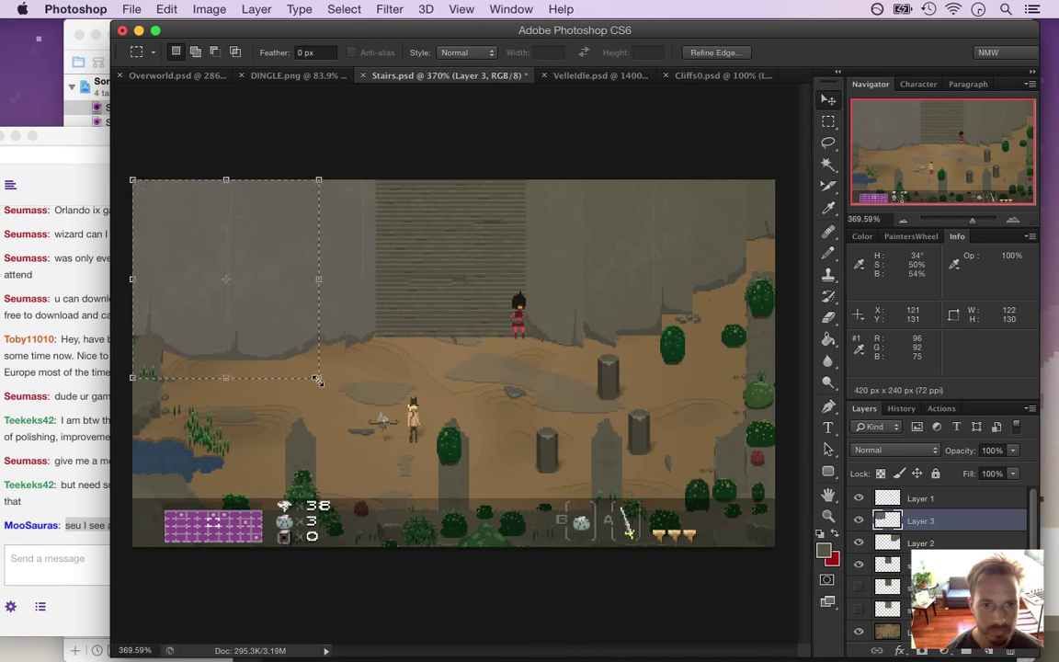
key(Up)
key(Up)
key(Up)
key(Up)
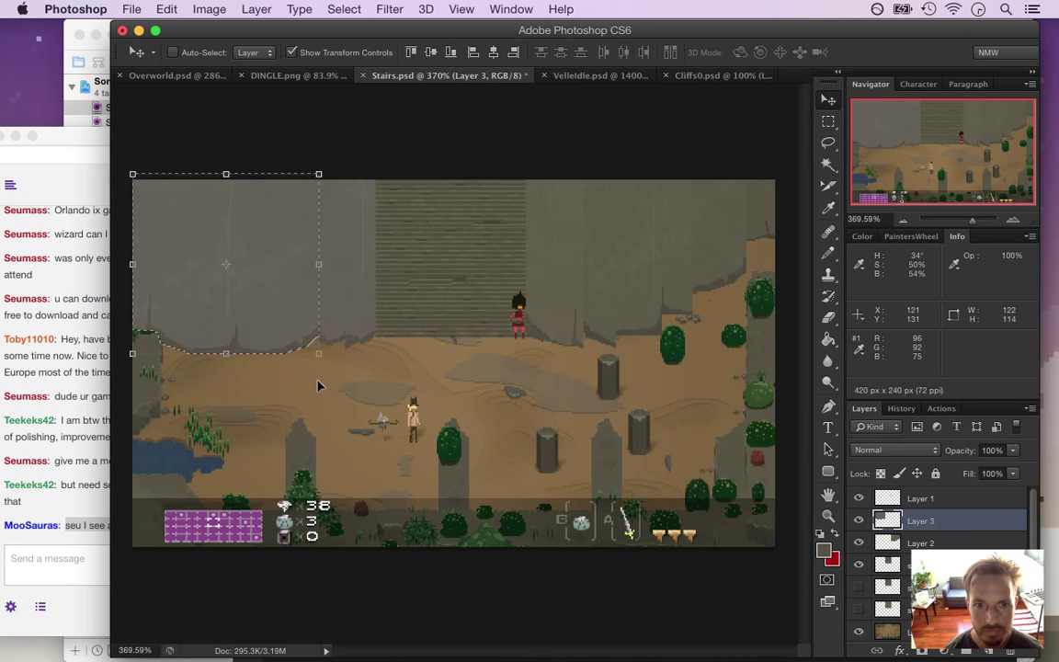
key(Up)
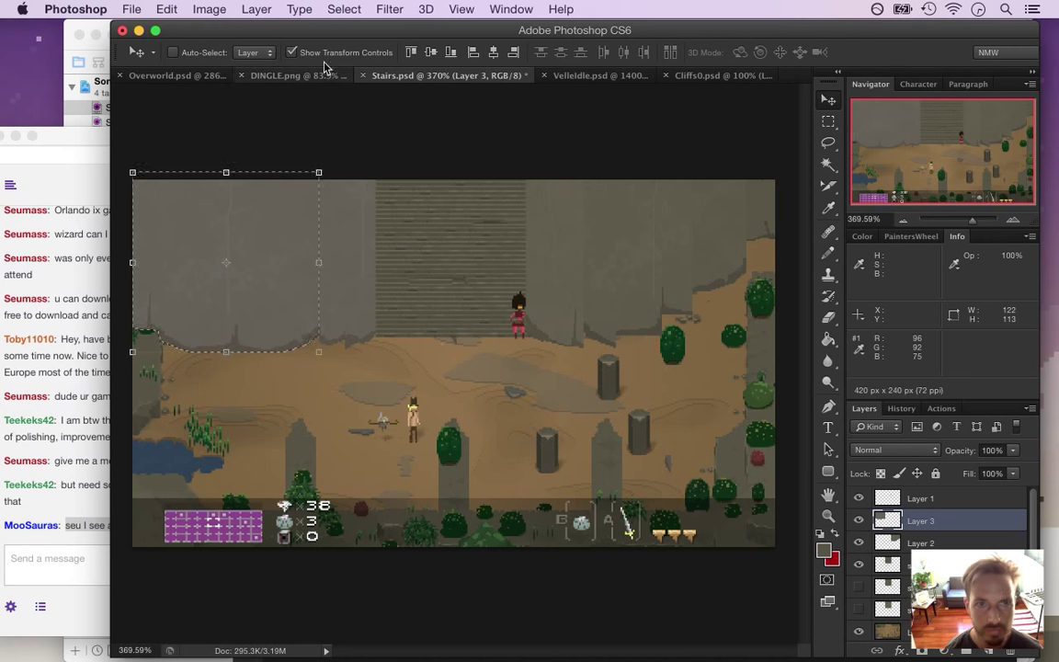
Darken the selected 122-pixel-wide cliff section using Brightness/Contrast with brightness -2
click(210, 9)
mouse_move(233, 65)
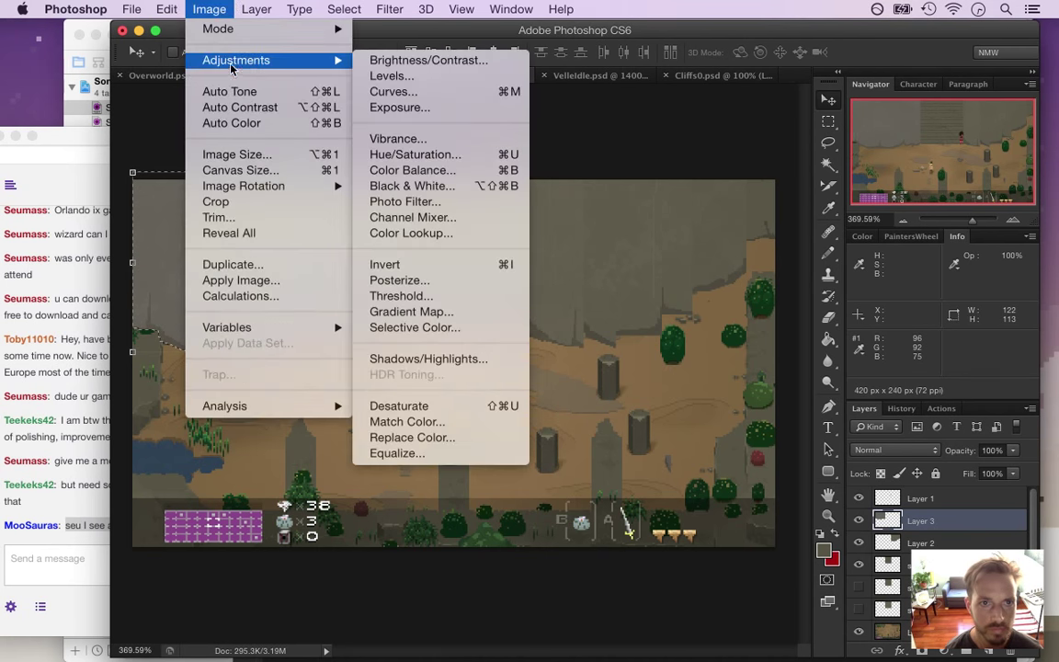
click(405, 60)
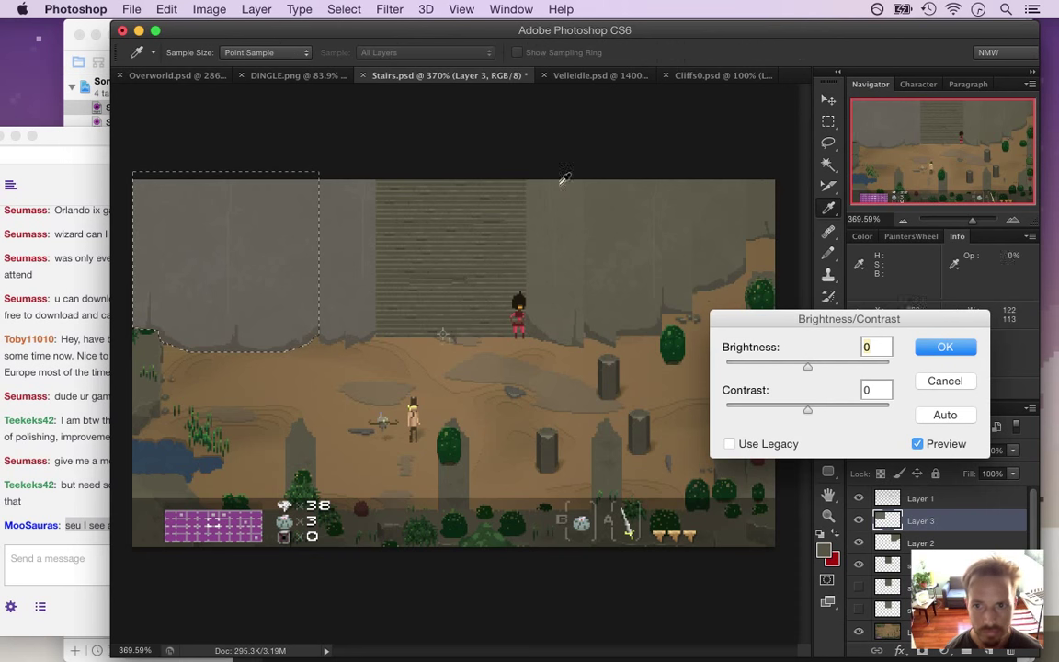
text(-2)
key(Return)
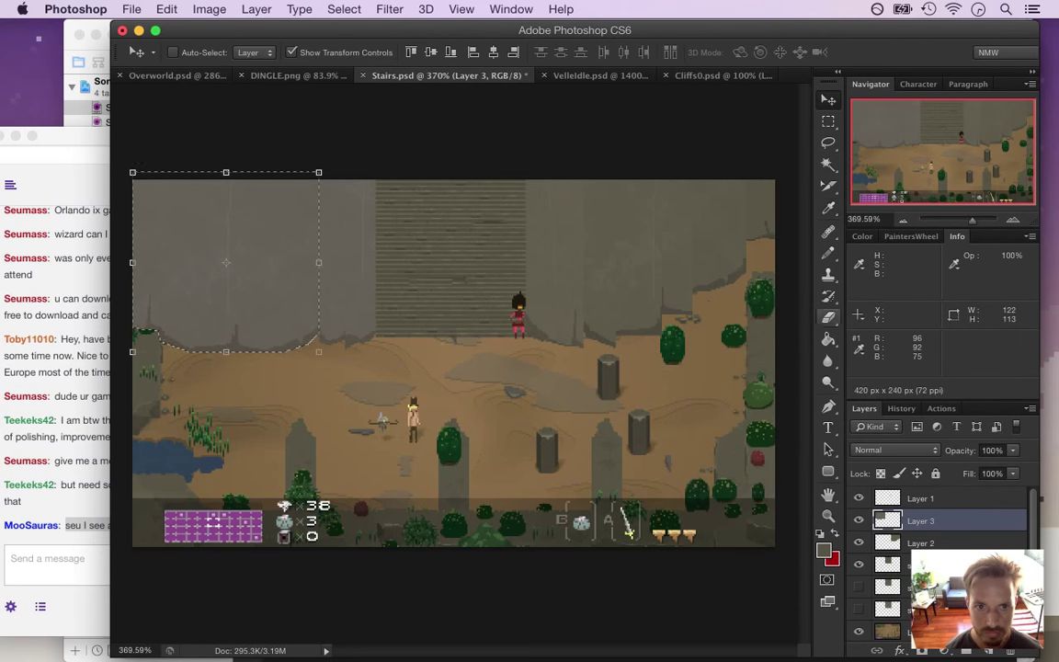
Select the leftmost 99 pixels of the cliff on Layer 3 and nudge that section up about 11 pixels
key(m)
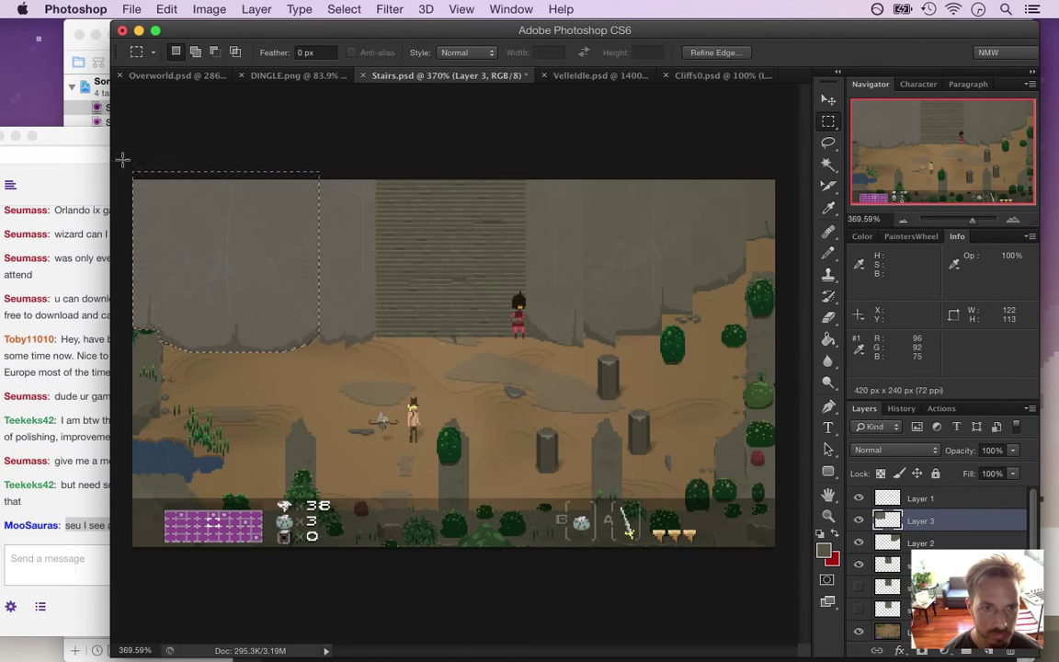
drag(133, 180, 284, 367)
key(Up)
key(Up)
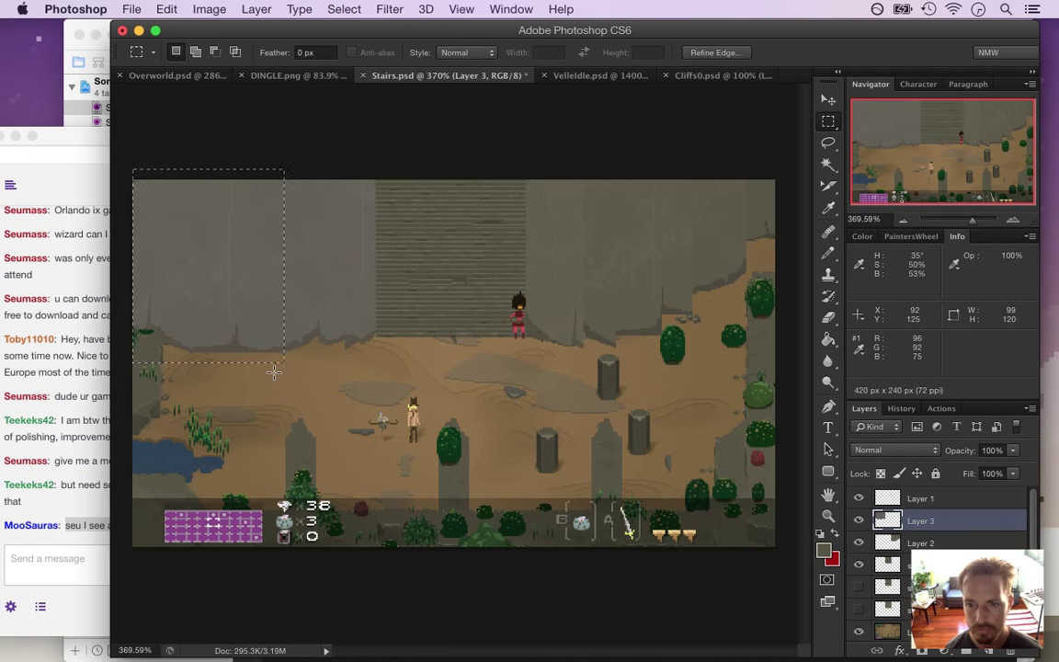
key(v)
key(Up)
key(Up)
key(Up)
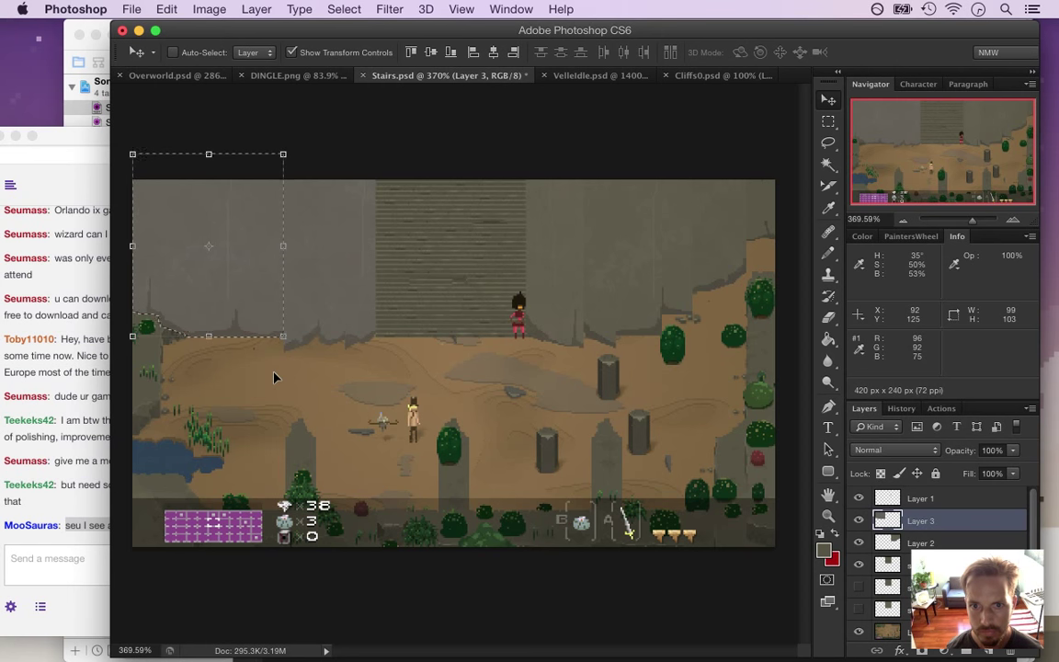
key(Up)
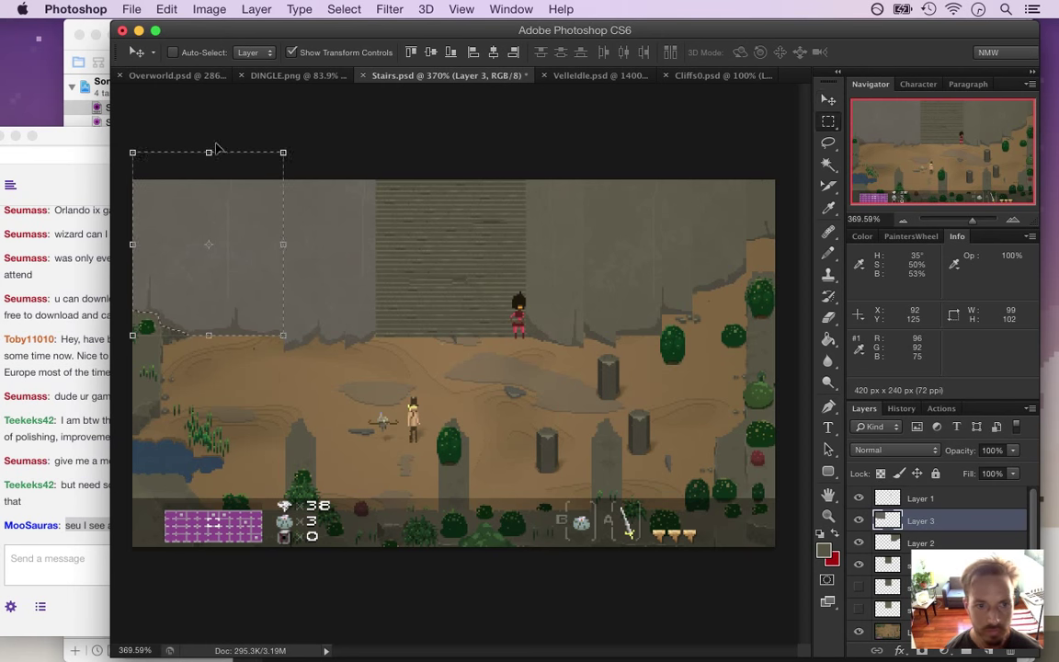
Darken the selected 99-pixel-wide cliff section using Brightness/Contrast with brightness -5
key(m)
key(ctrl+d)
key(ctrl+z)
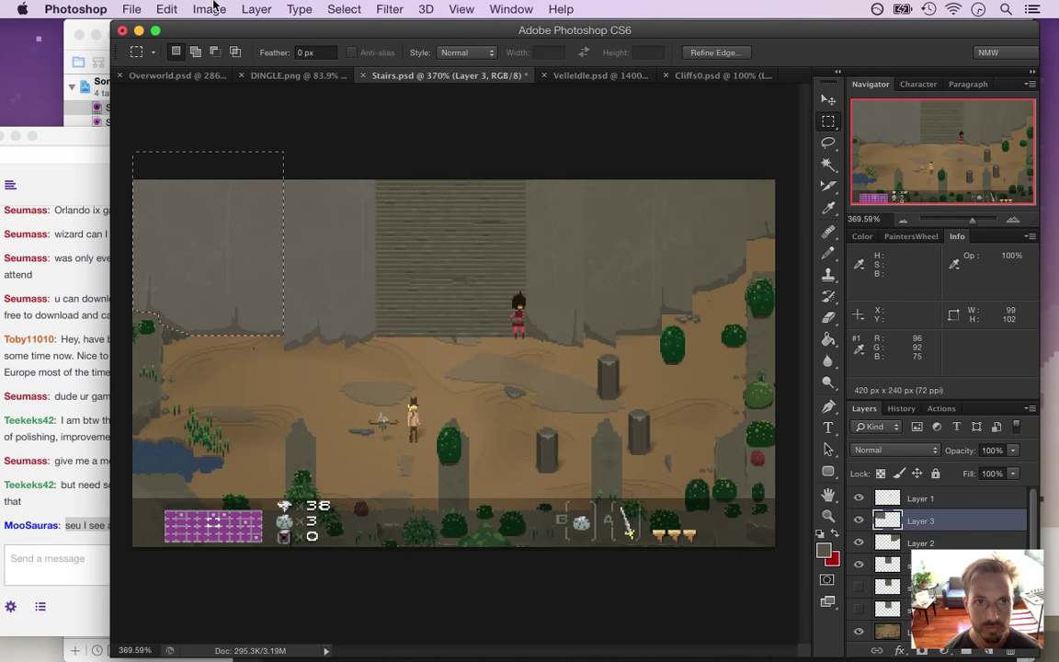
click(211, 8)
mouse_move(313, 60)
click(425, 59)
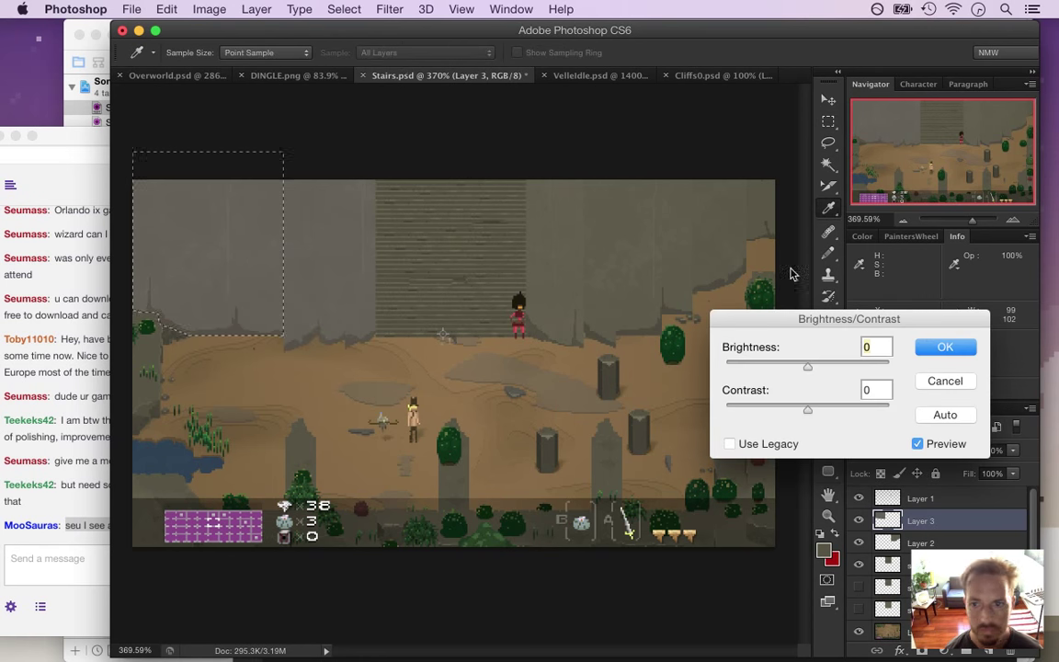
text(-5)
key(Return)
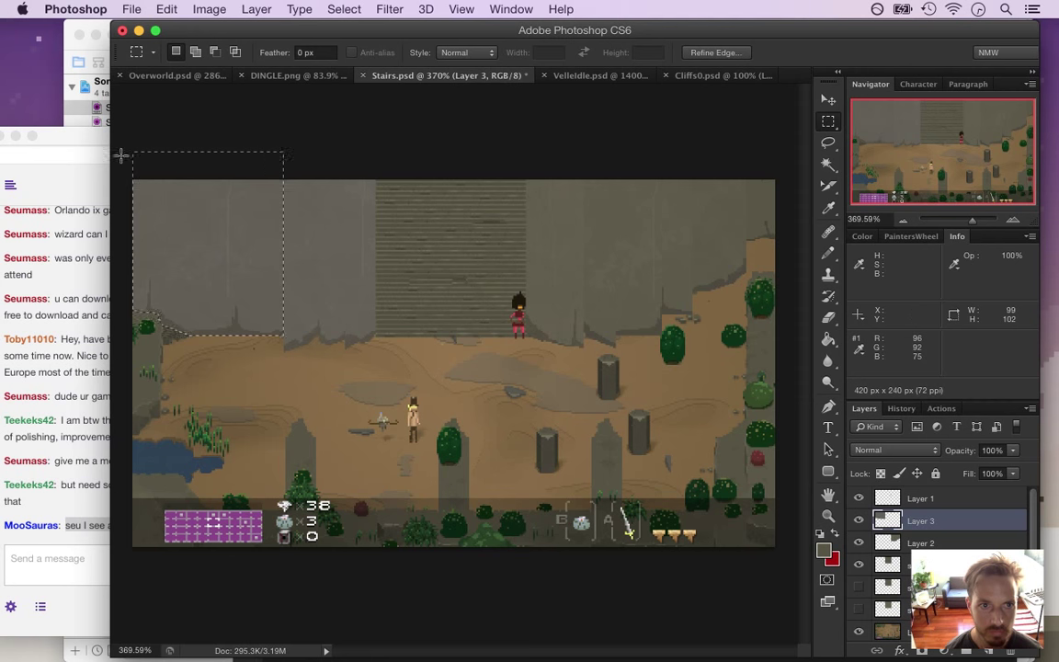
Select the leftmost 75 pixels of the cliff on Layer 3 and nudge that section up about 7 pixels
drag(123, 178, 244, 347)
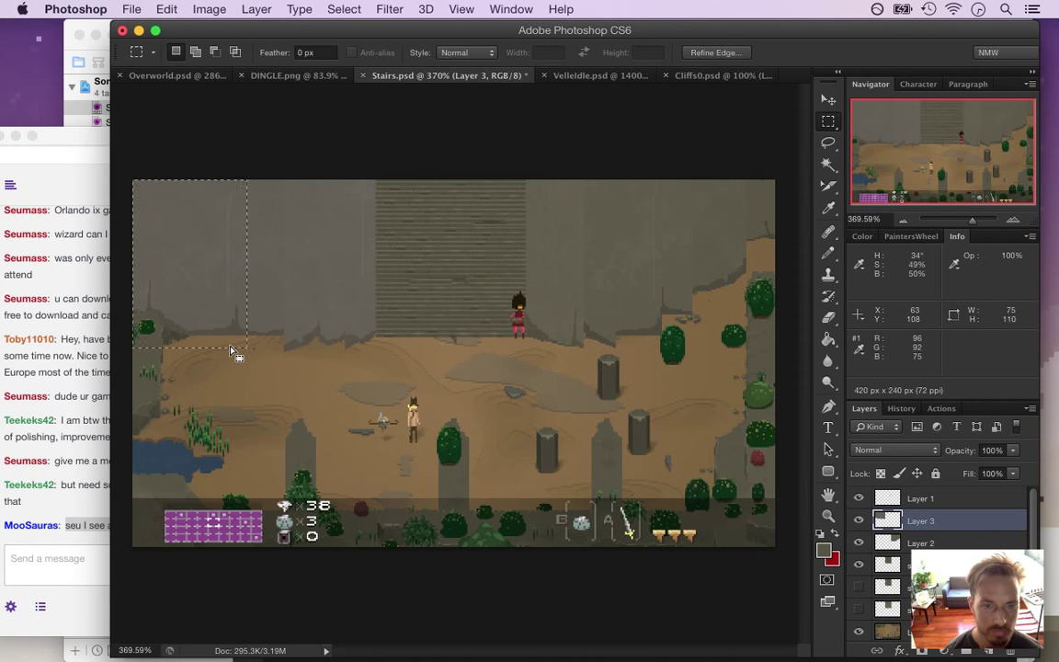
key(v)
key(Up)
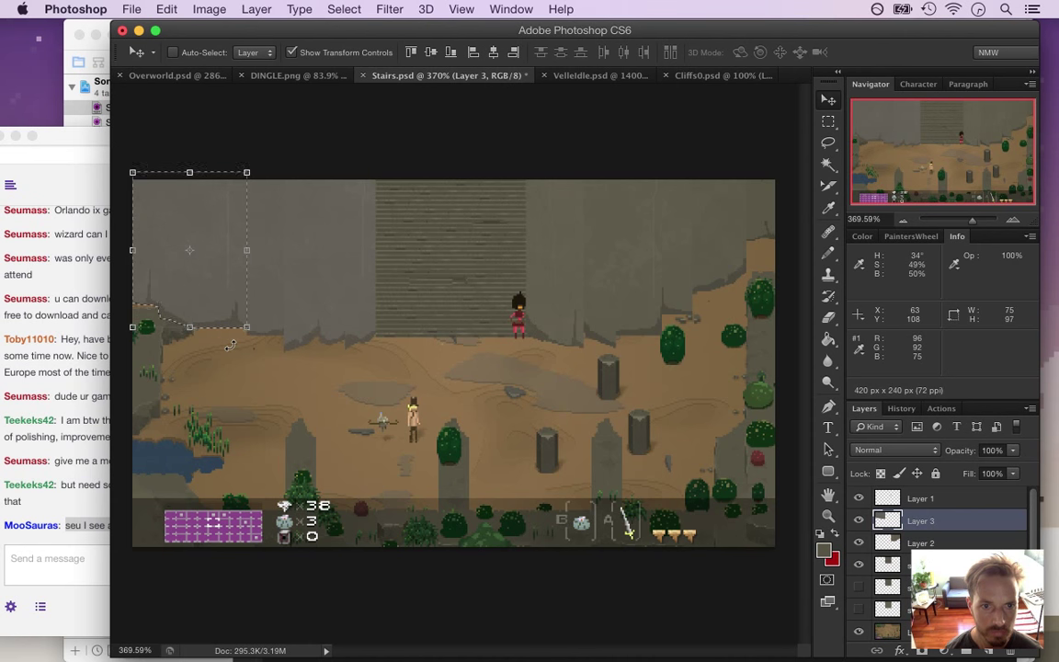
key(Up)
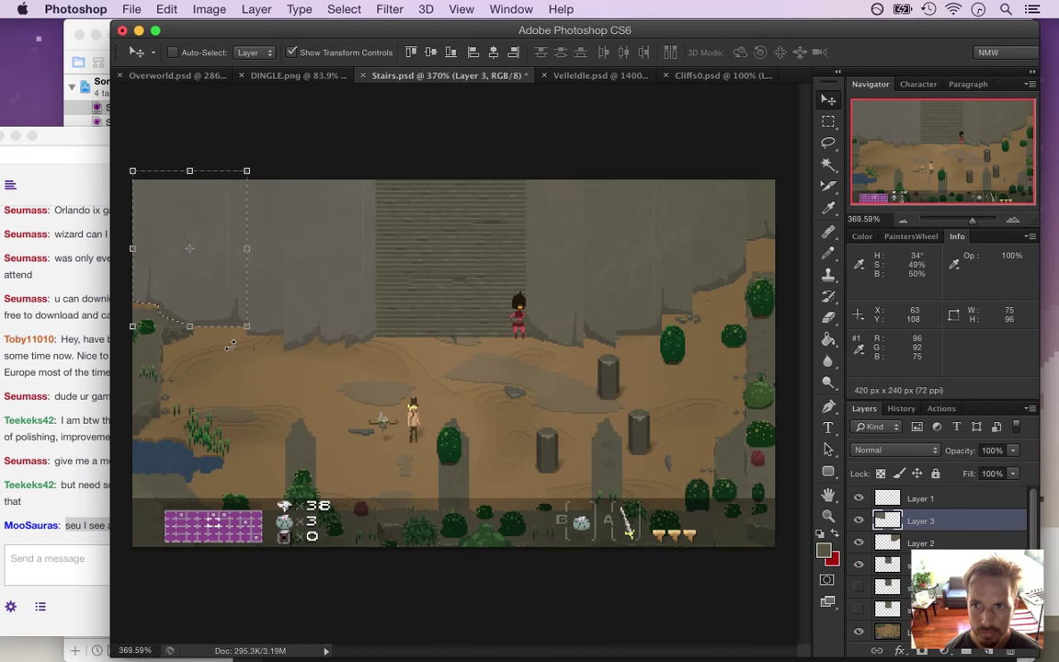
key(Up)
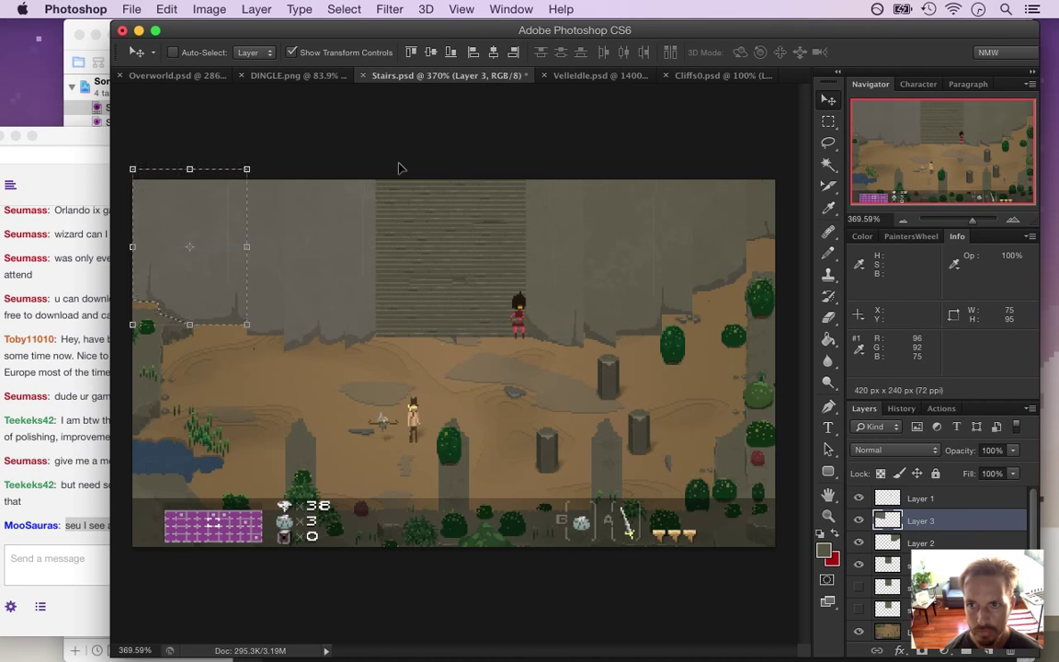
click(336, 8)
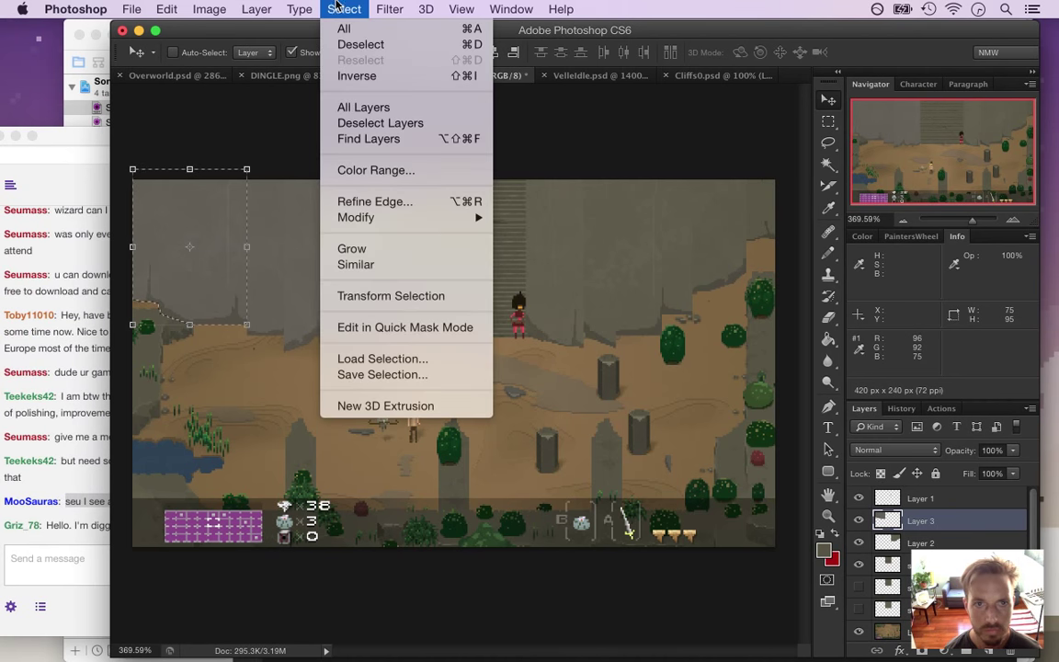
click(646, 7)
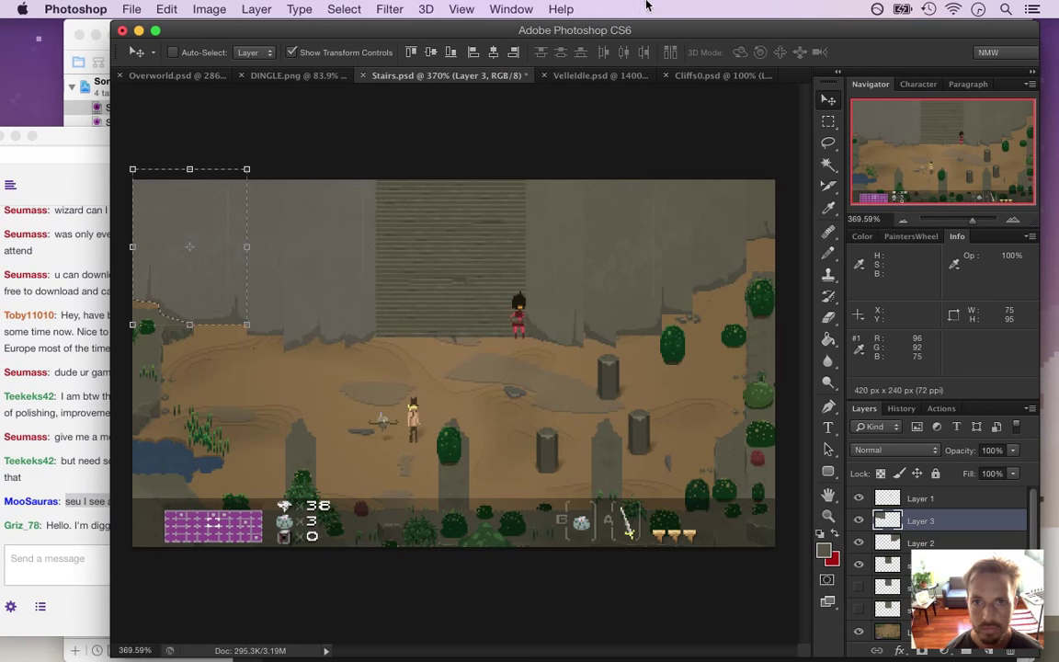
Check the latest message in the Safari Twitch chat and go back to the stairs artwork in Photoshop
click(83, 550)
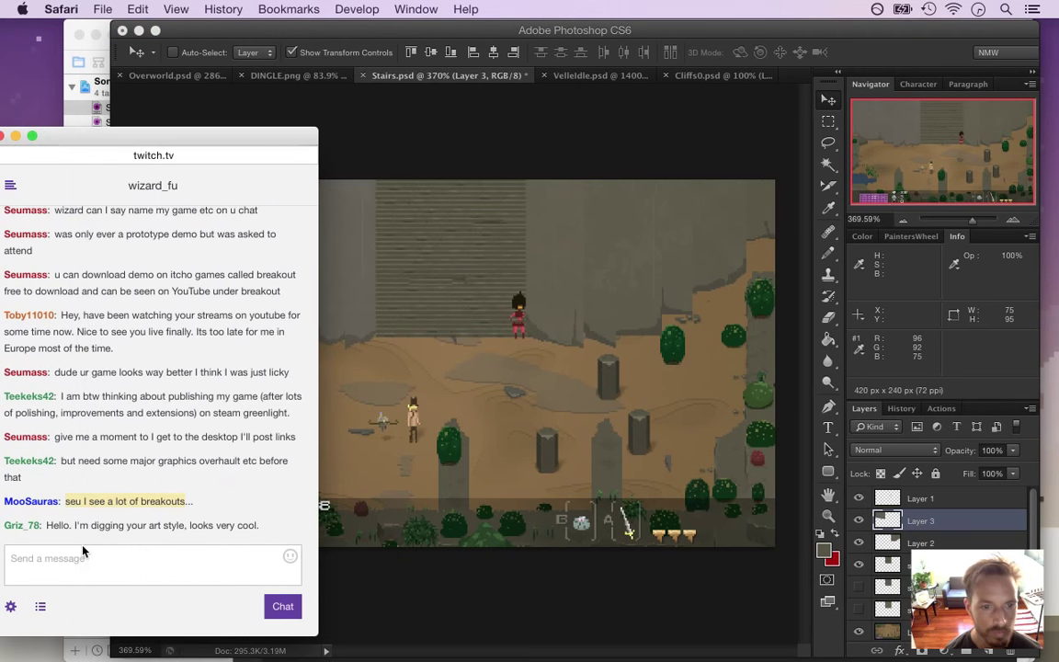
drag(57, 513, 195, 523)
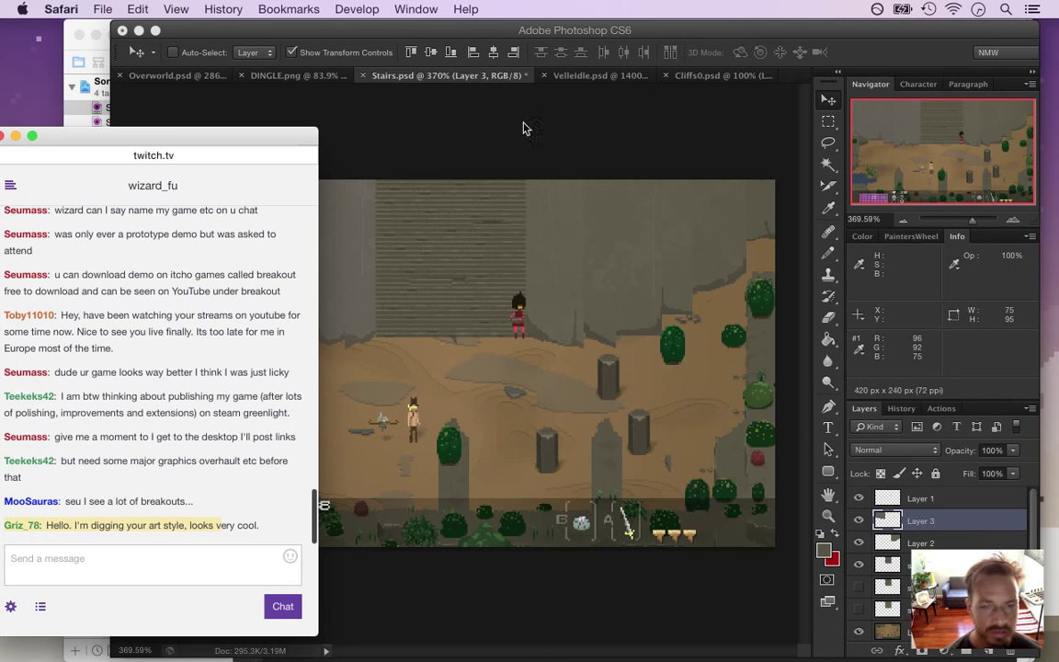
click(606, 35)
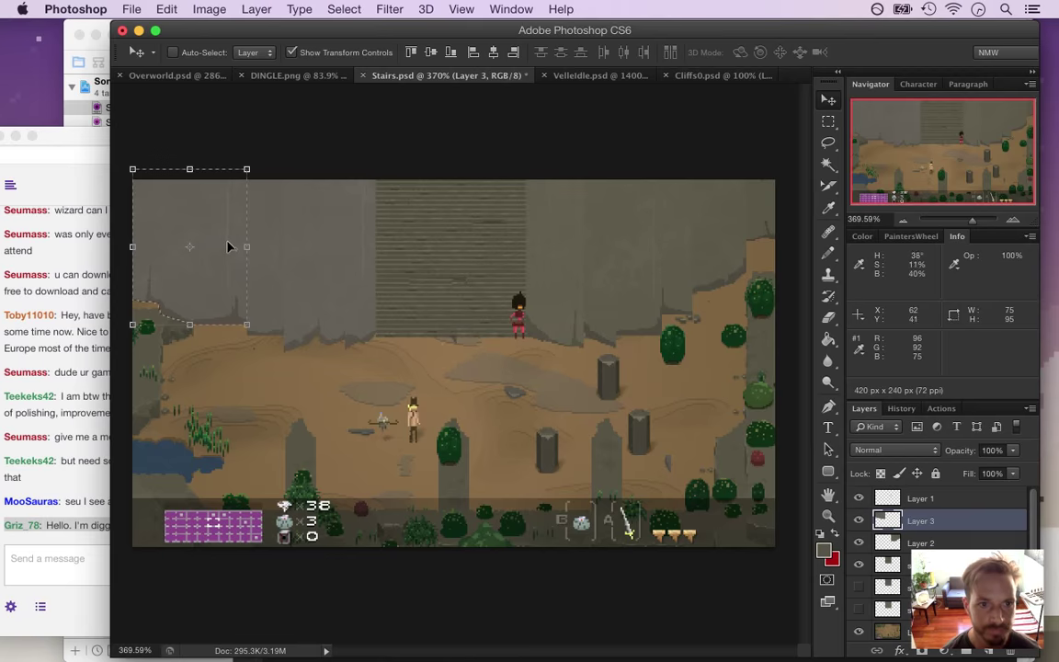
Darken the selected 75-pixel-wide cliff section using Brightness/Contrast with brightness -3
key(Tab)
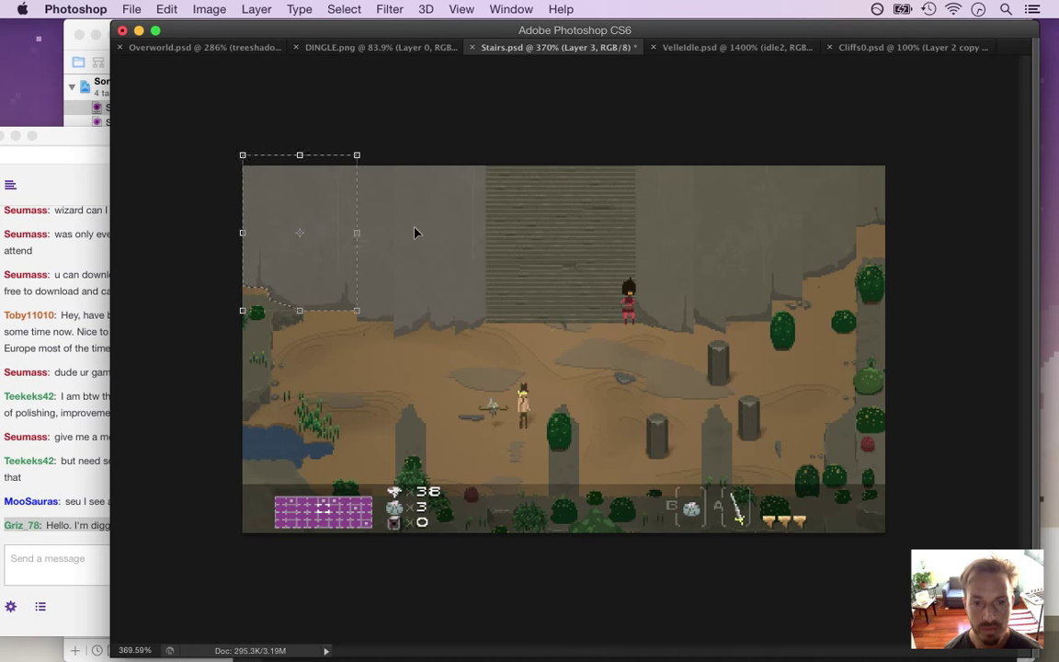
key(Tab)
key(super+d)
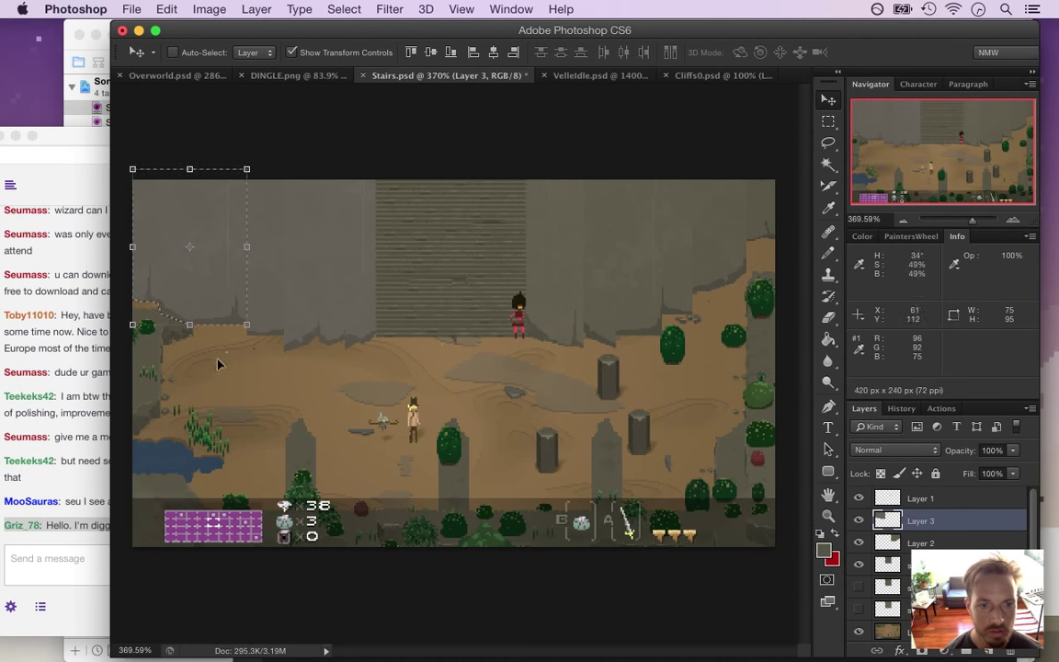
click(212, 9)
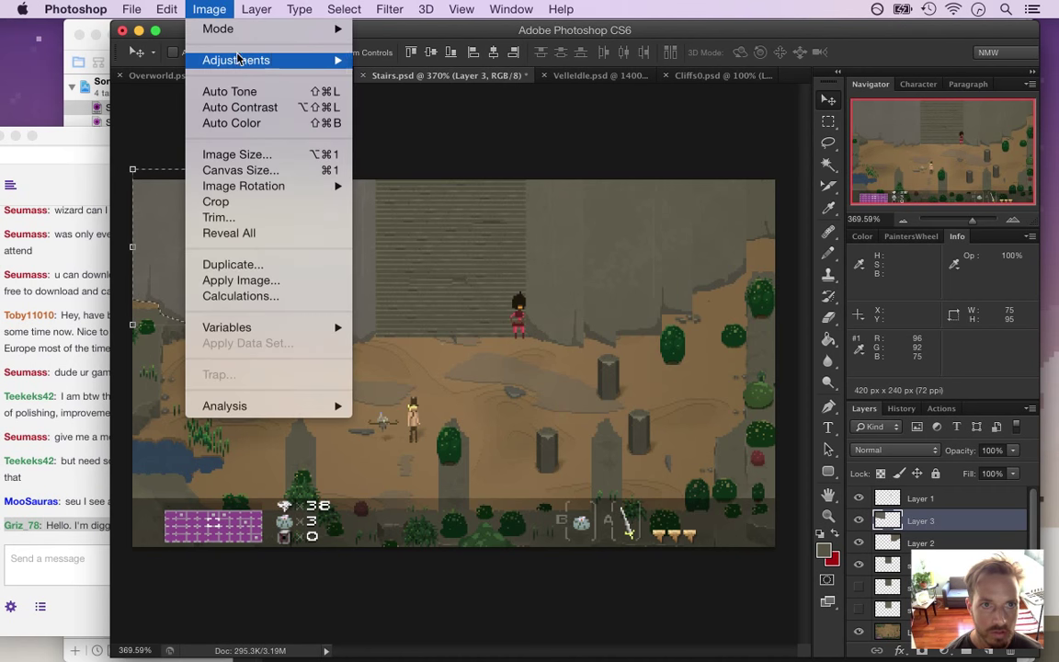
mouse_move(221, 59)
click(404, 67)
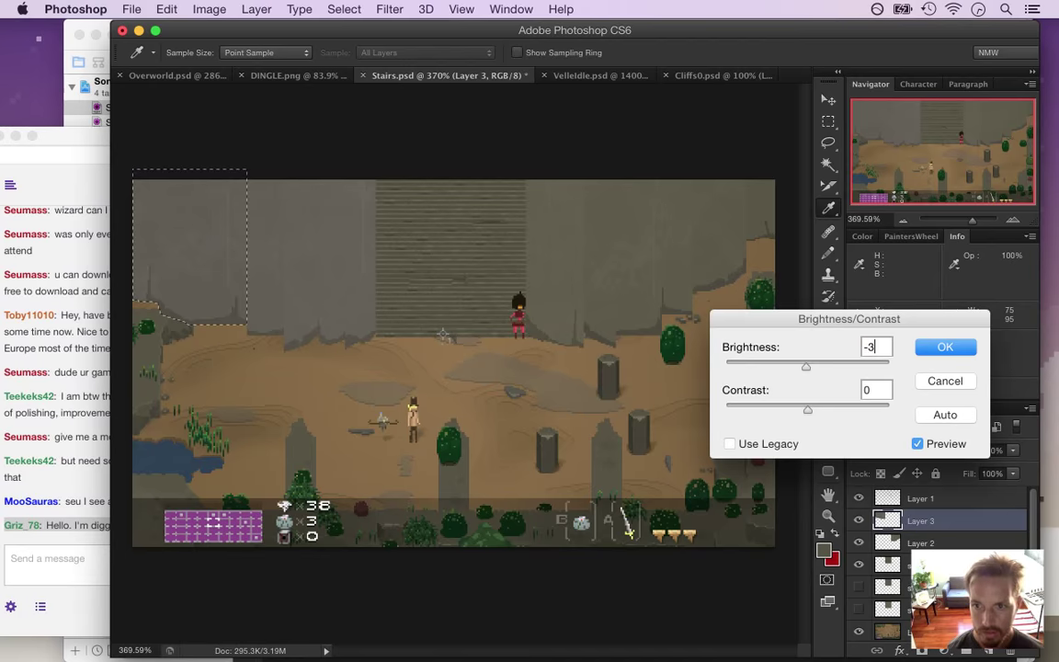
key(Escape)
Select the leftmost 39 pixels of the cliff on Layer 3 and nudge that strip up about 13 pixels
key(v)
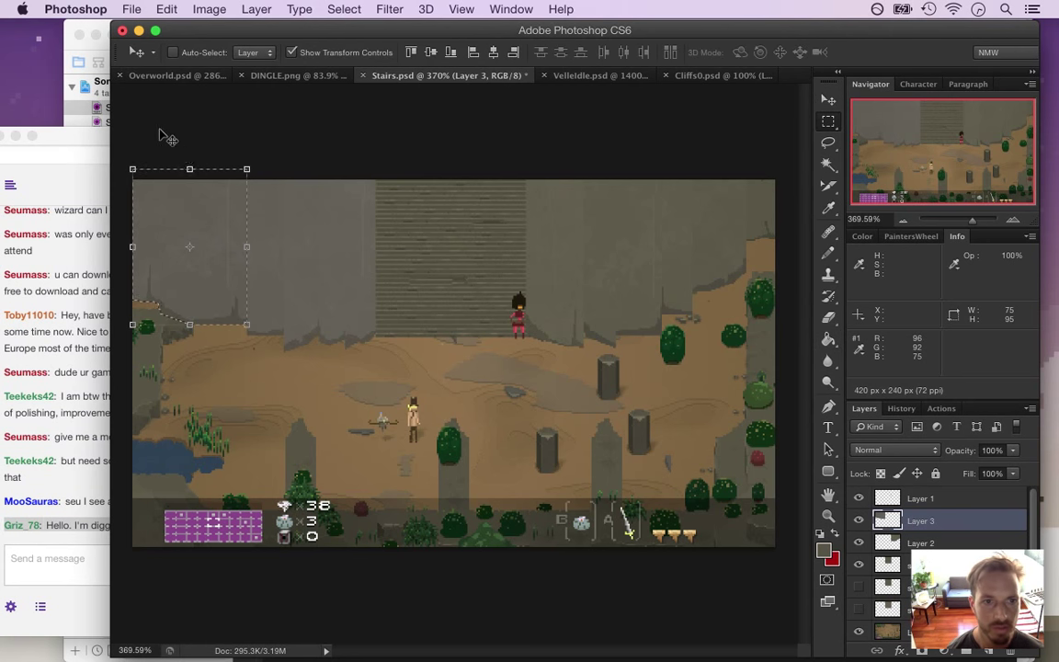
key(m)
key(ctrl+d)
drag(168, 276, 180, 339)
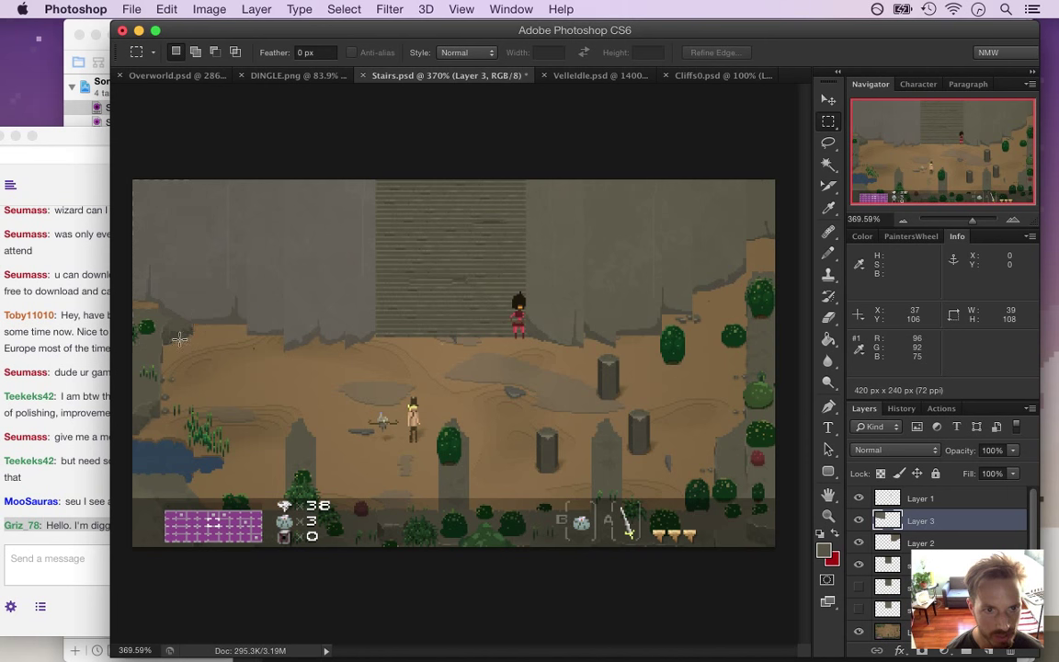
key(v)
key(Up)
key(Up)
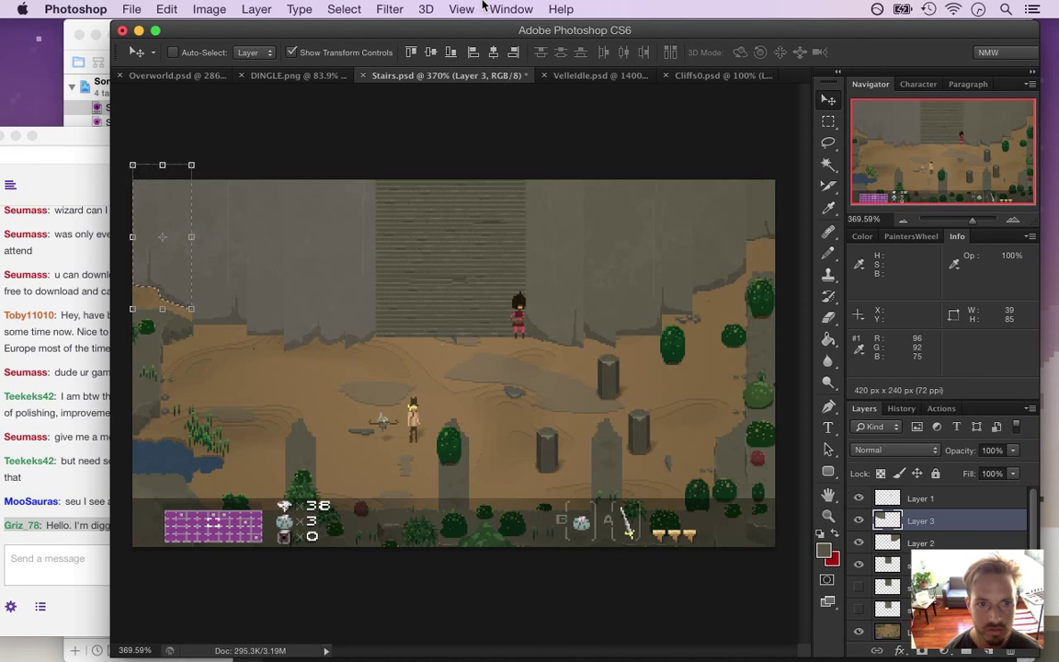
key(Up)
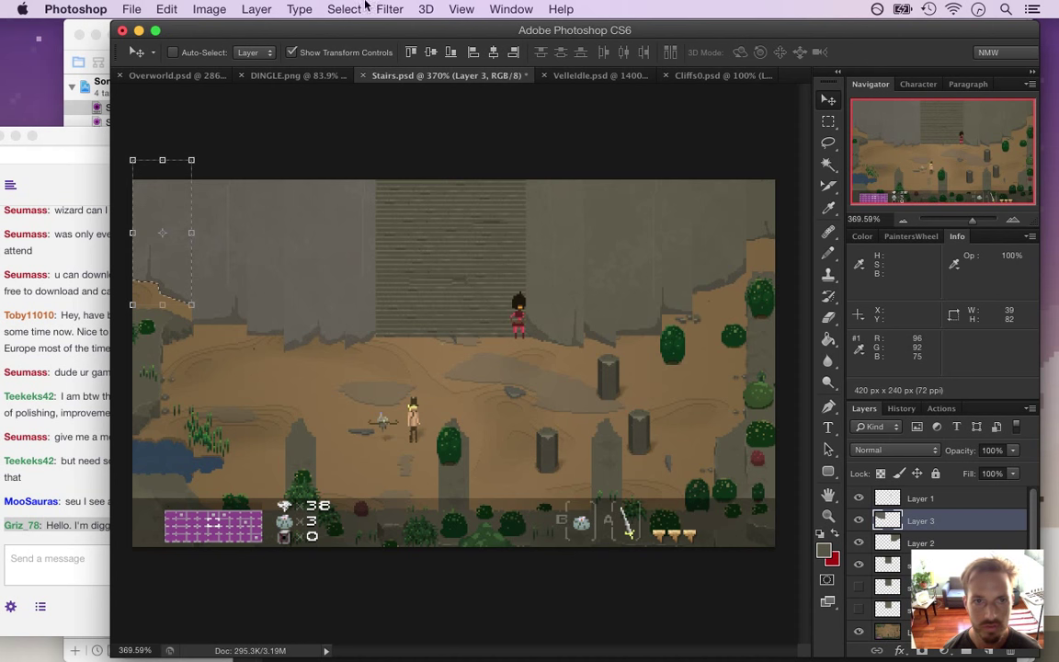
Darken the selected 39-pixel-wide cliff strip using Brightness/Contrast with brightness -8, and clear the selection
click(207, 9)
mouse_move(219, 59)
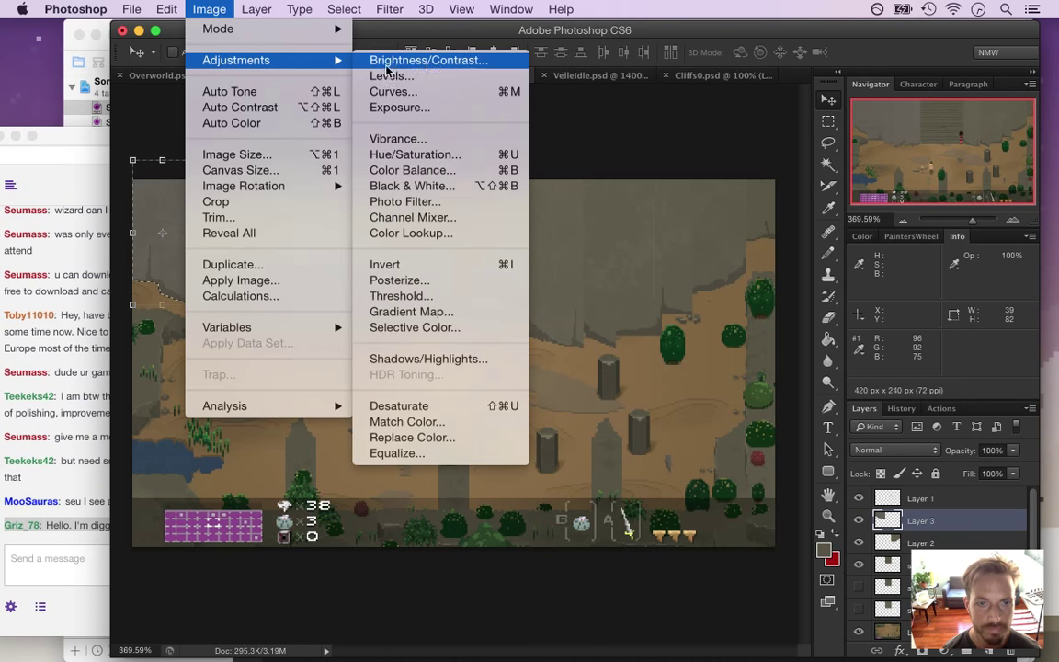
click(428, 61)
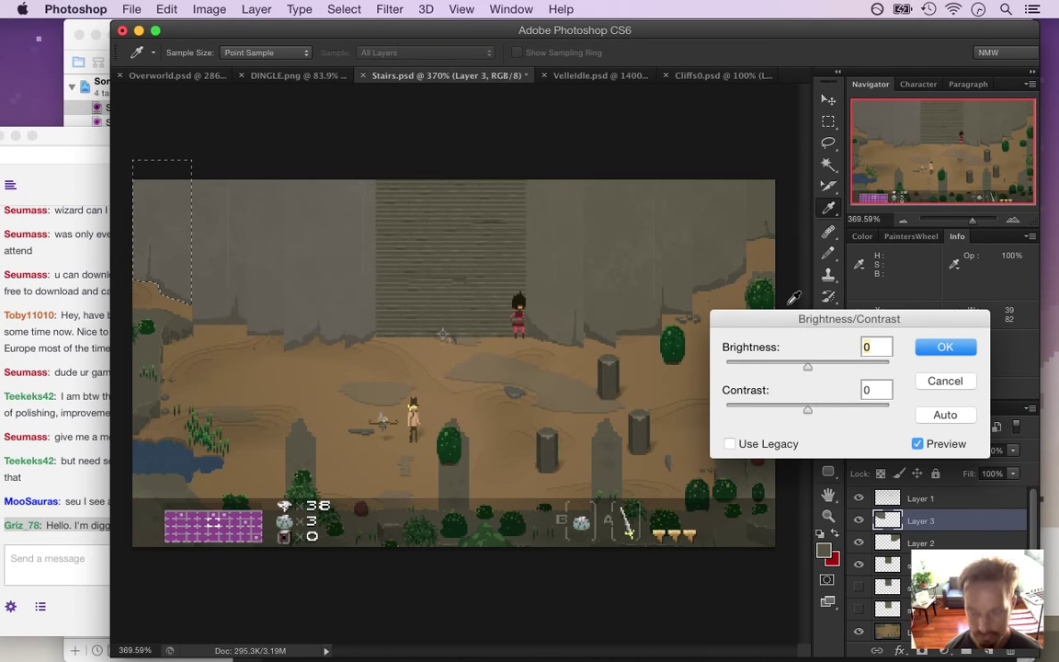
text(-8)
key(Return)
key(v)
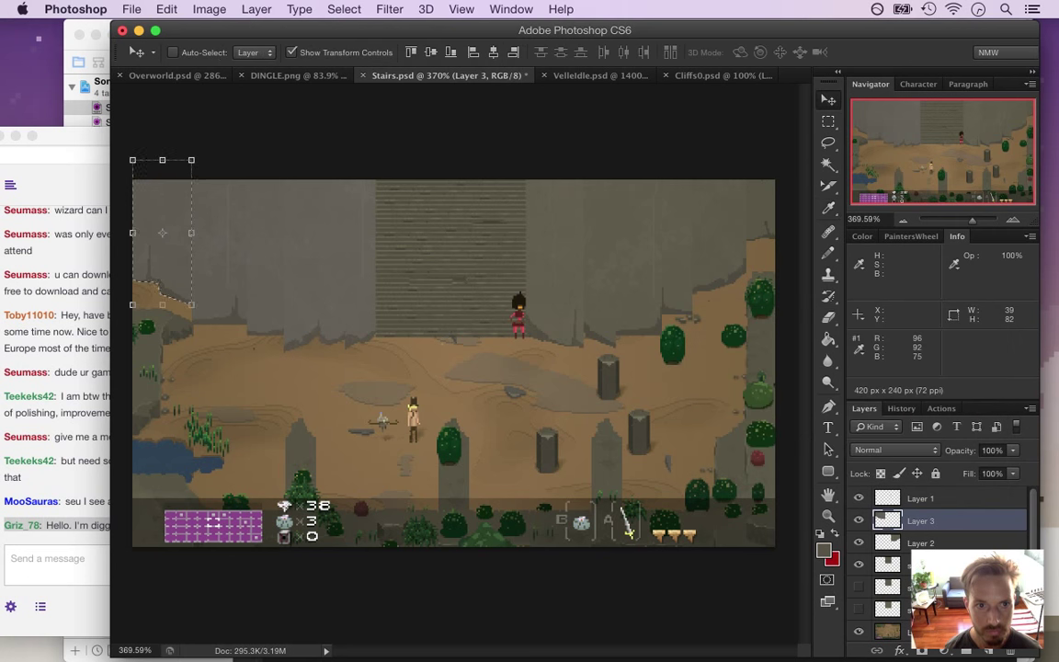
key(m)
key(ctrl+d)
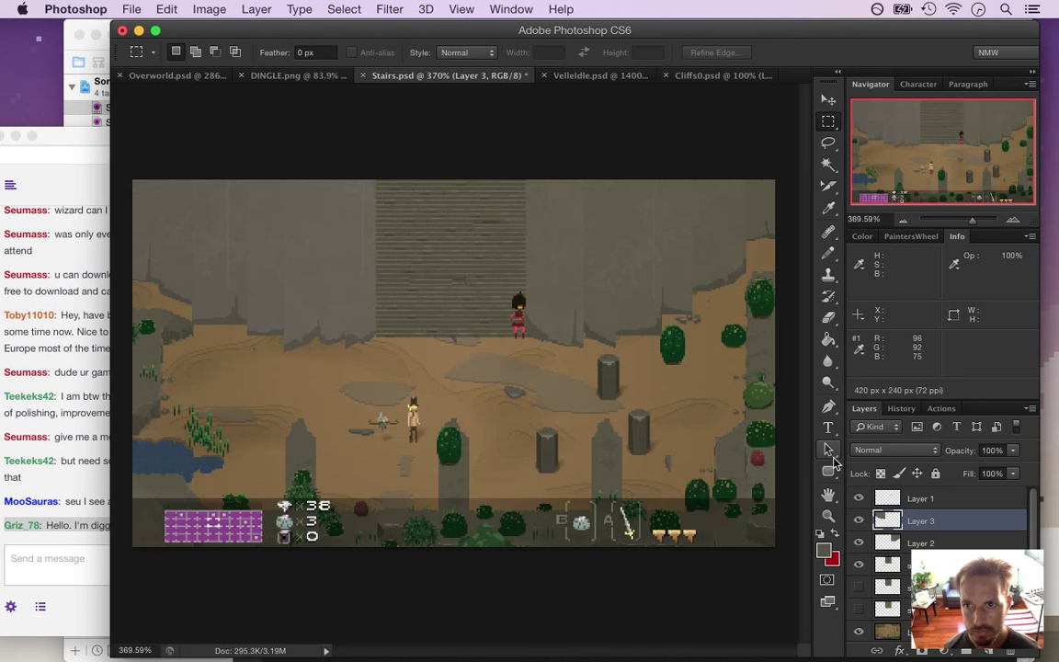
key(v)
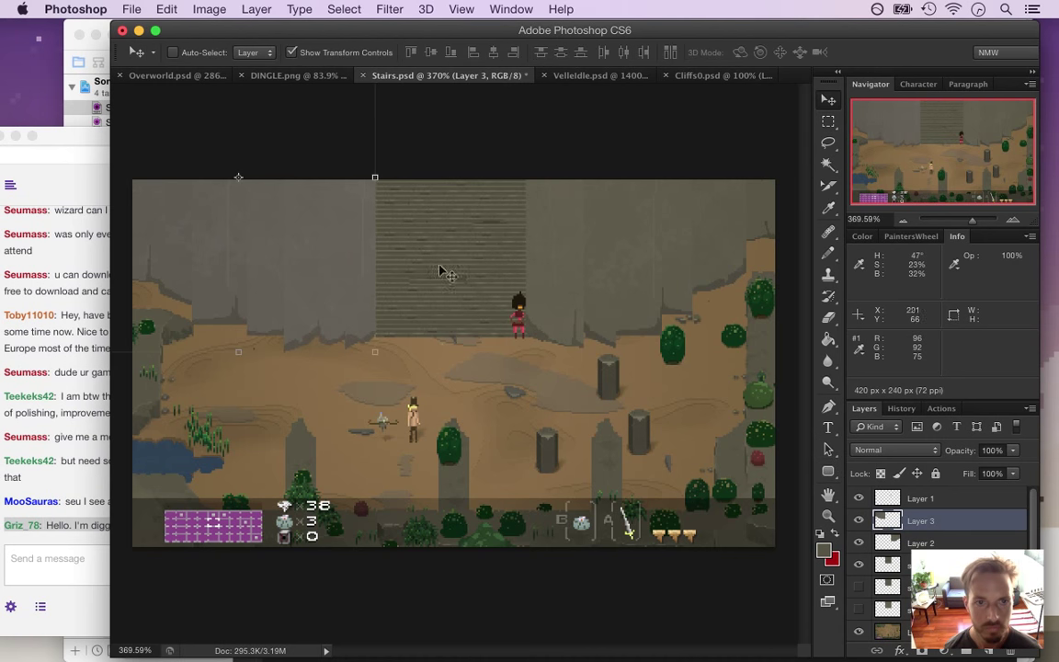
click(226, 9)
mouse_move(269, 57)
click(411, 62)
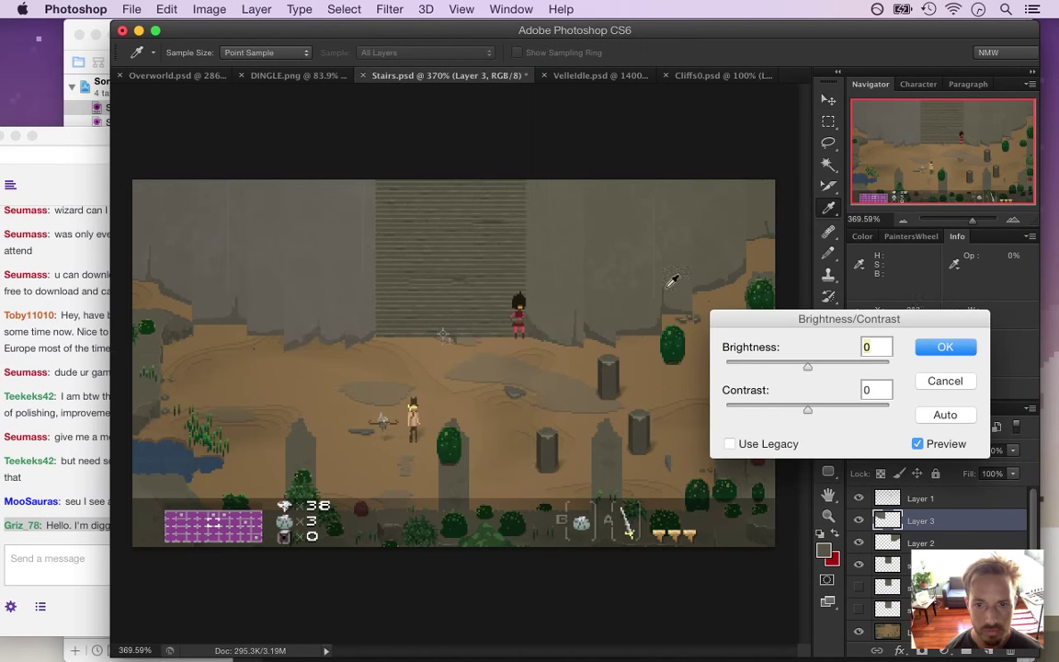
key(Escape)
Colorize the Layer 3 cliff using Hue/Saturation with hue 48, saturation 8 and lightness -7
click(209, 10)
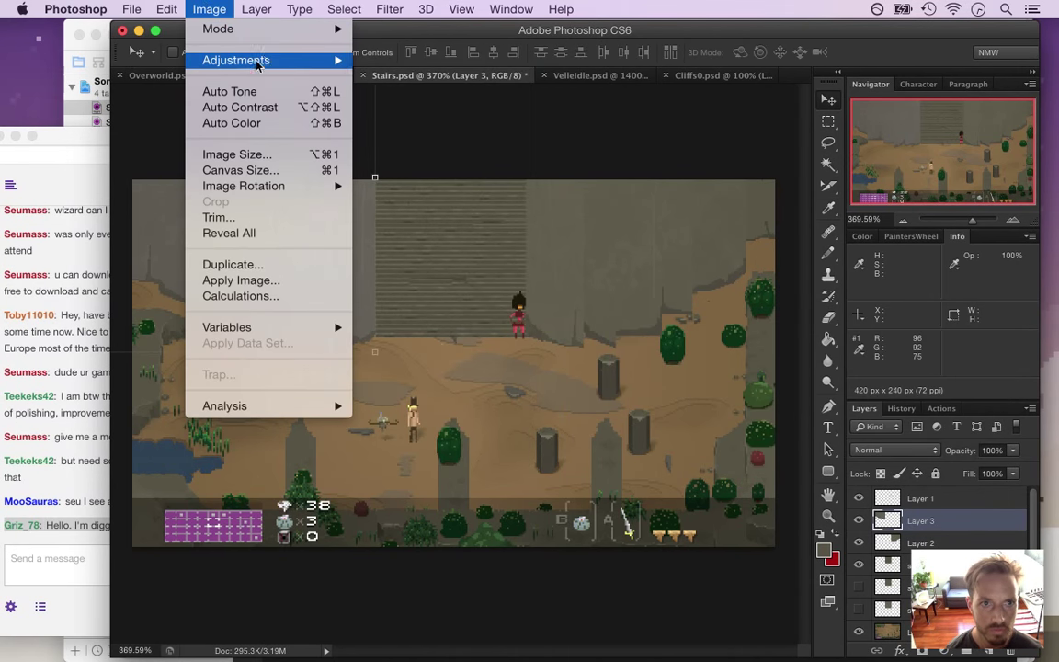
mouse_move(272, 60)
click(415, 155)
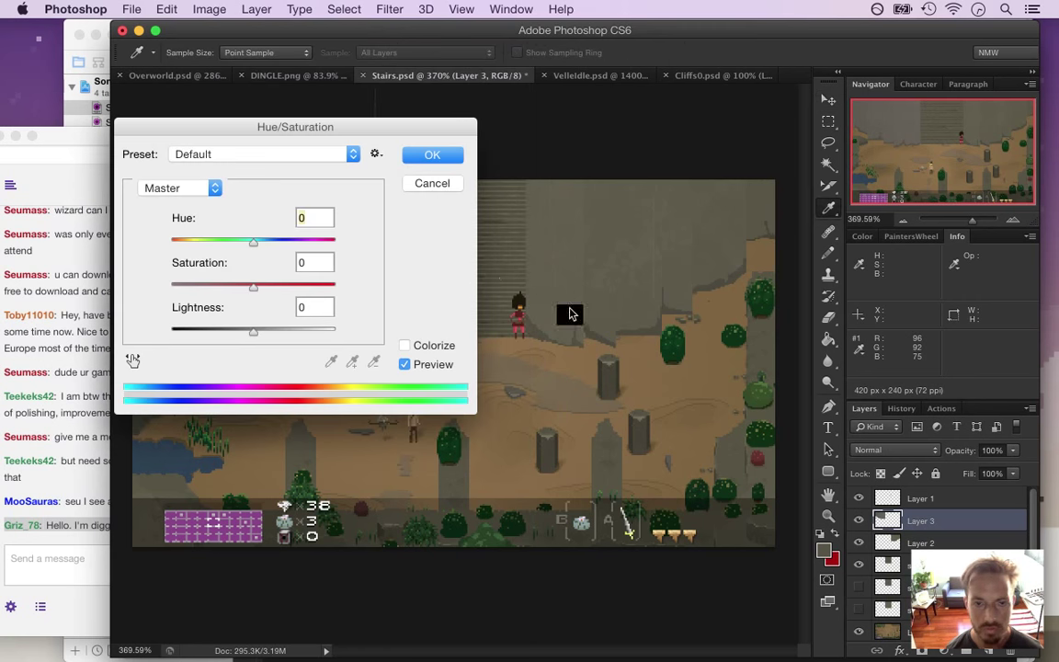
drag(307, 118, 734, 158)
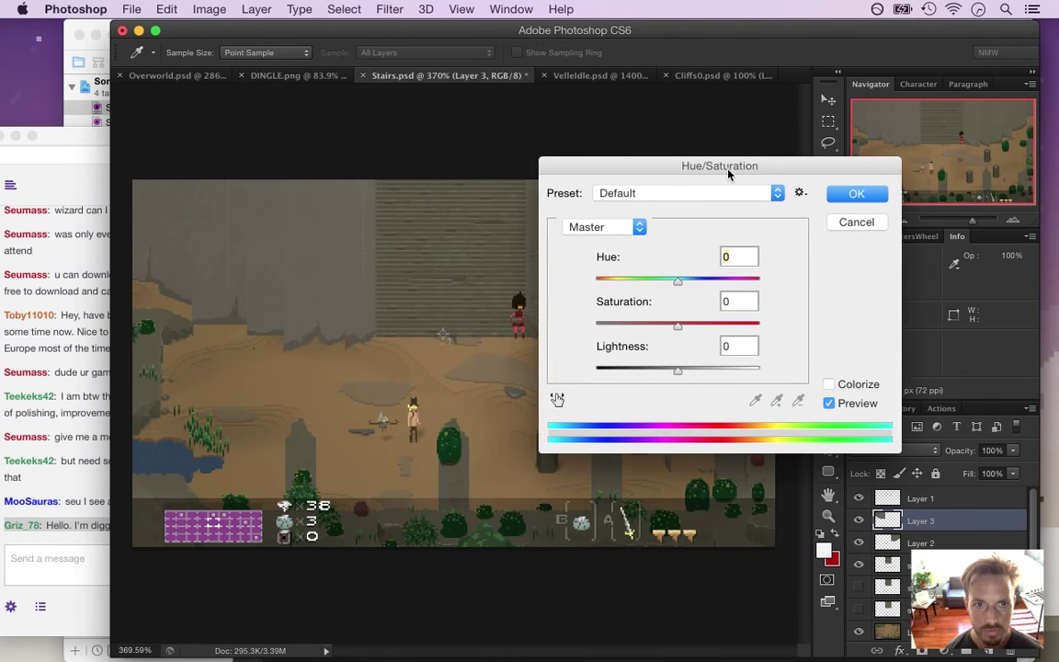
click(831, 385)
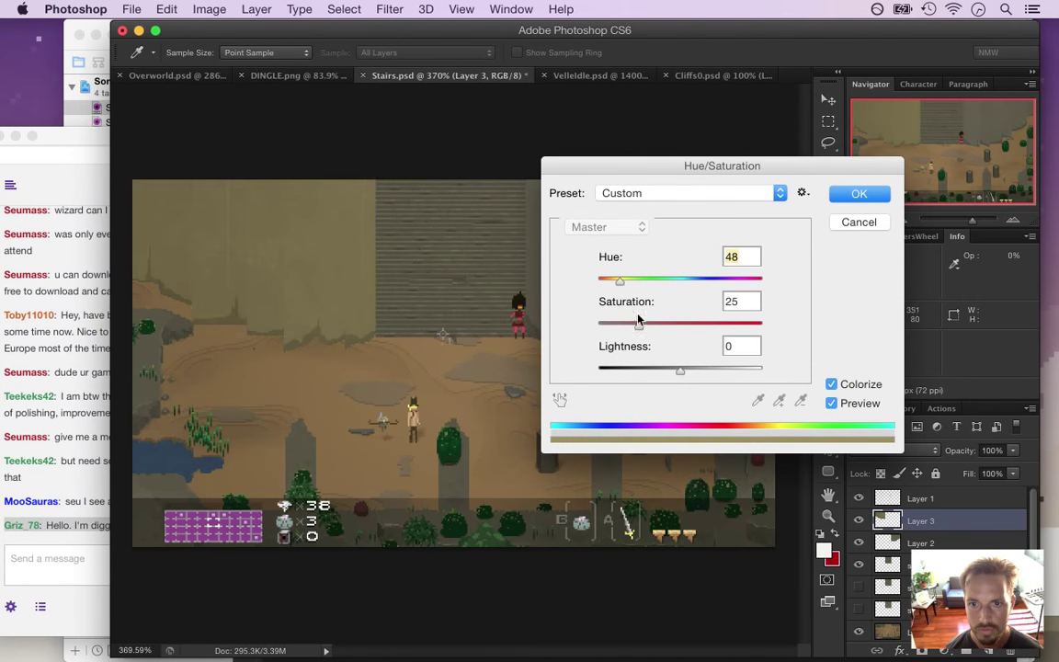
drag(704, 166, 739, 360)
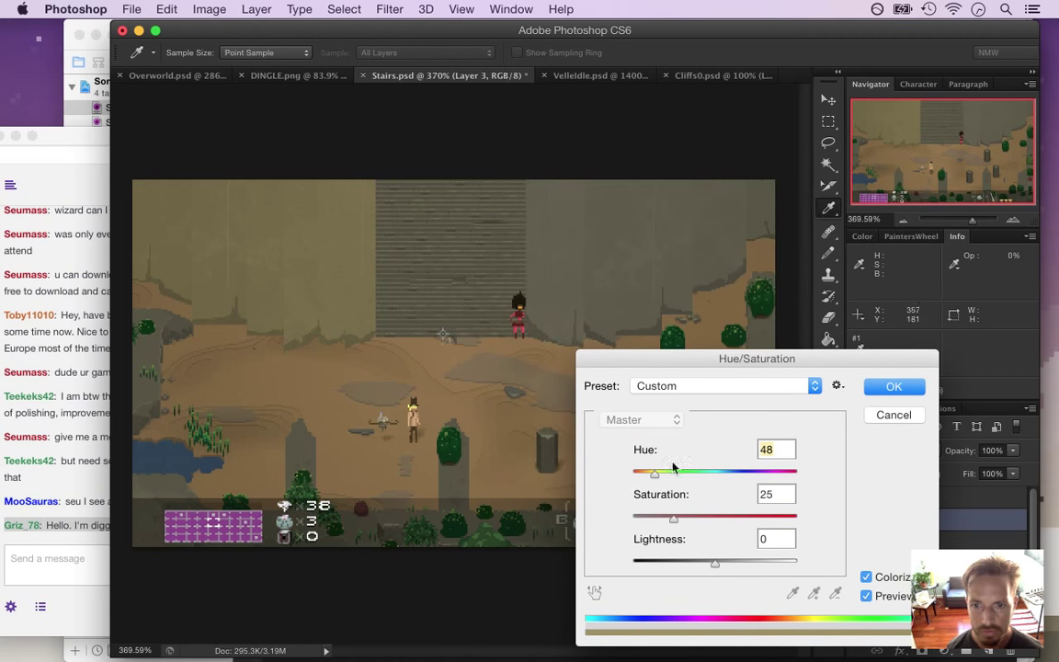
drag(669, 521, 653, 520)
drag(644, 519, 642, 518)
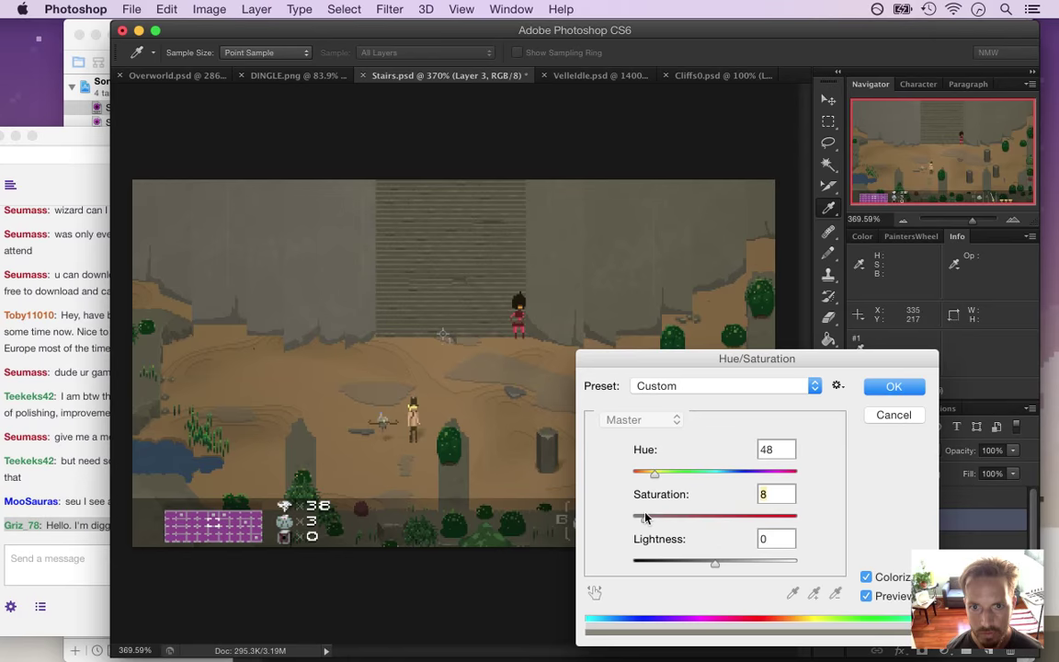
drag(715, 562, 707, 564)
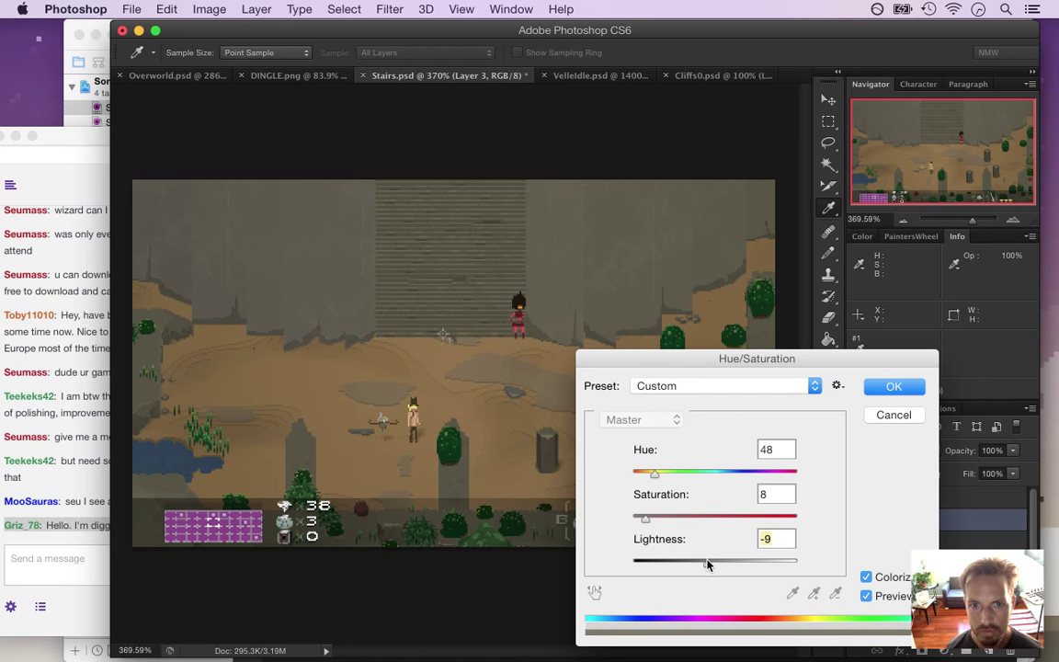
drag(707, 564, 709, 564)
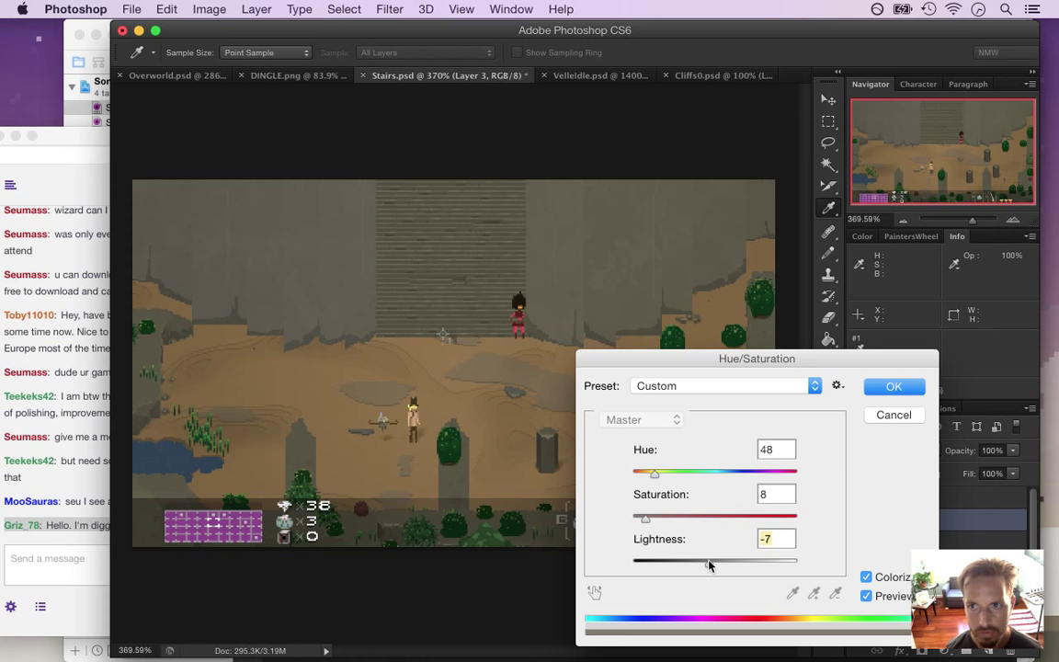
click(894, 386)
key(v)
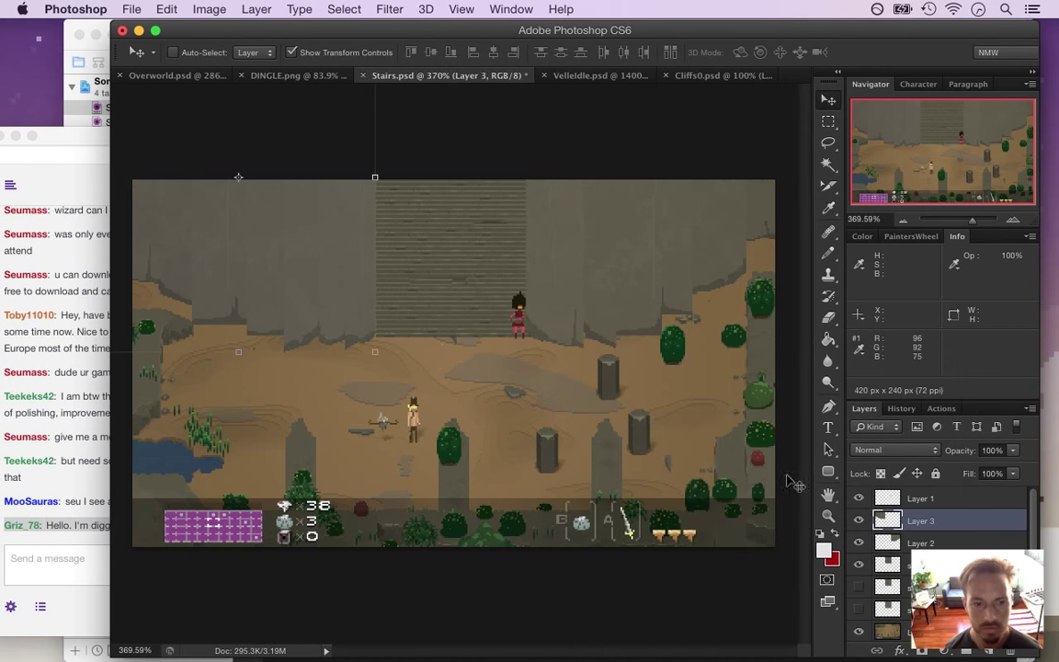
Merge Layer 2 and Layer 3 into one layer and save the Stairs.psd file
key(m)
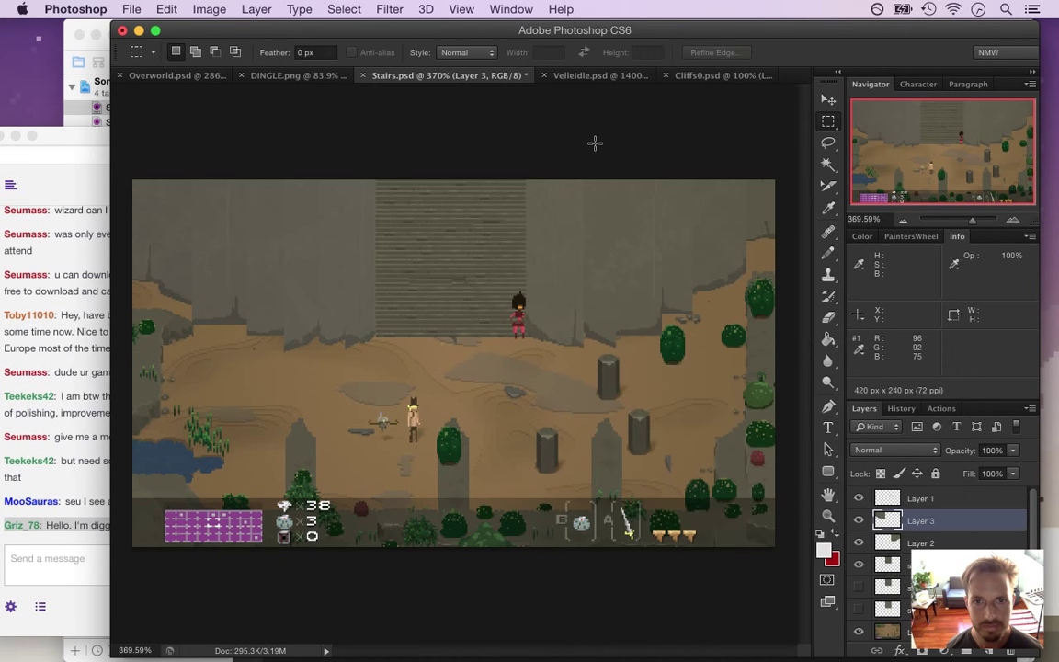
shift+click(904, 543)
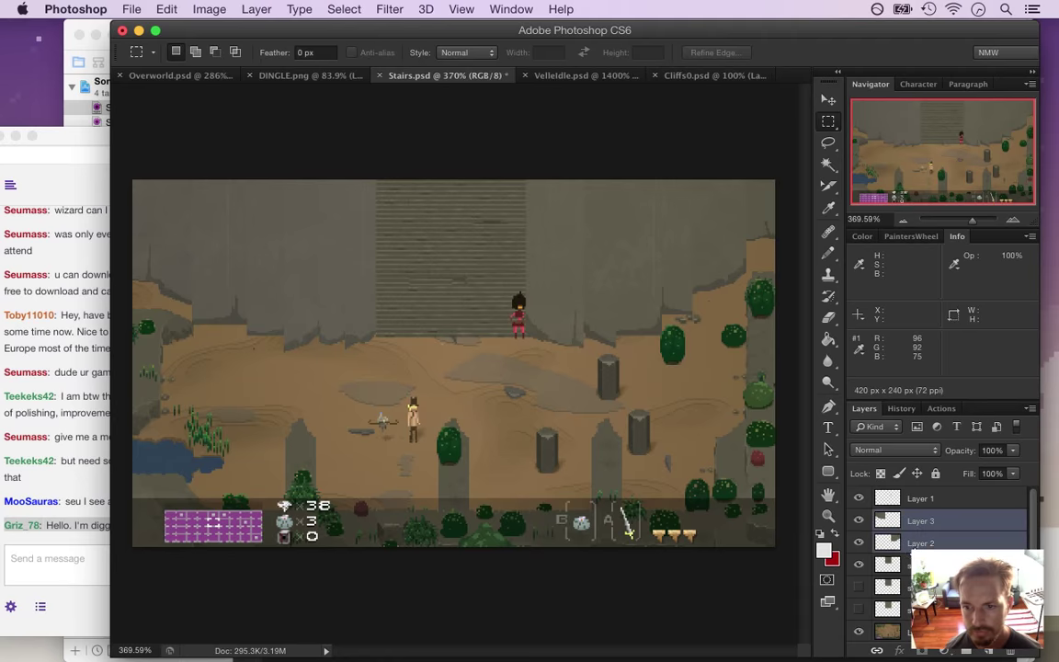
right_click(964, 547)
click(855, 433)
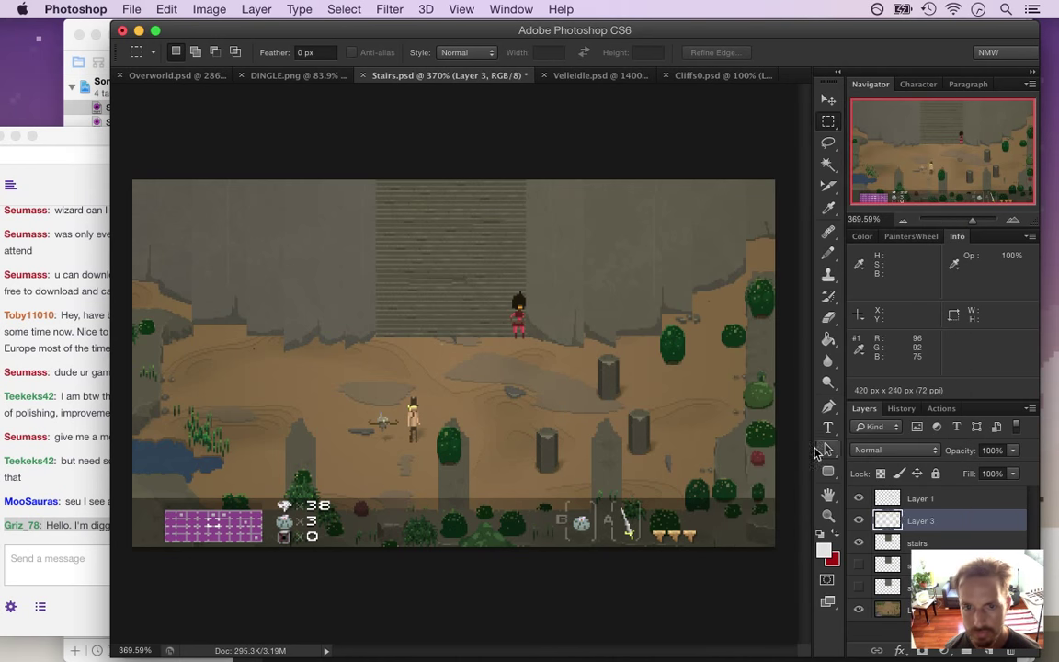
key(super+s)
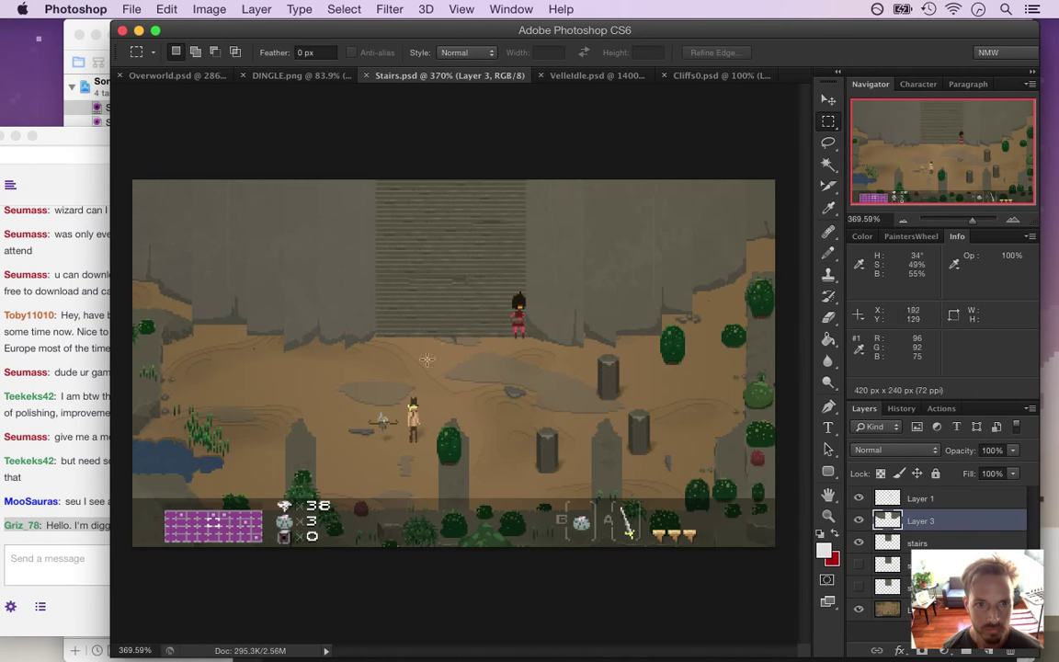
On the background Layer 0, paint sampled sand colour over the dark rock outcrop below the cliff's left end
drag(144, 335, 284, 367)
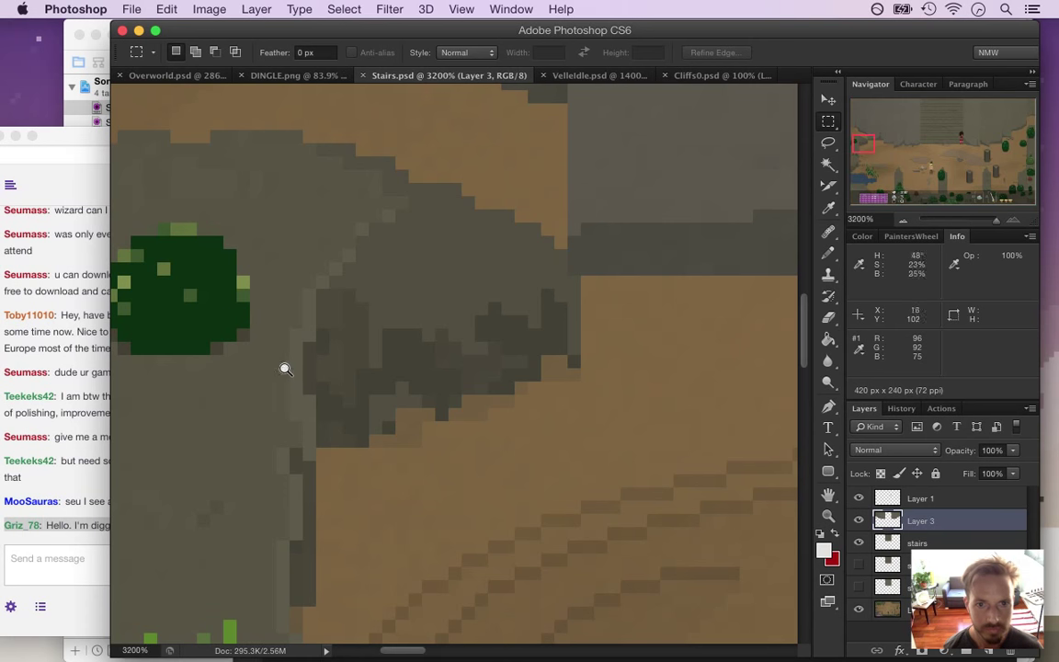
drag(397, 359, 379, 360)
click(893, 616)
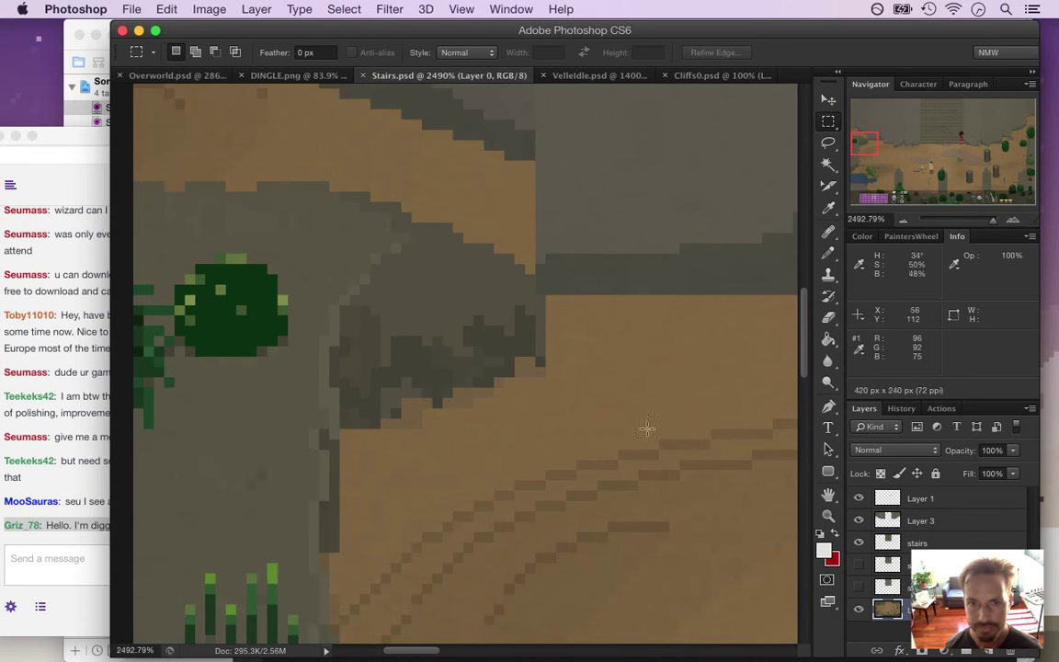
key(i)
click(571, 365)
key(b)
mouse_move(551, 387)
mouse_down()
mouse_move(509, 340)
mouse_move(510, 303)
mouse_move(492, 283)
mouse_move(476, 382)
mouse_move(379, 410)
mouse_move(371, 365)
mouse_move(393, 339)
mouse_move(427, 350)
mouse_move(461, 254)
mouse_move(372, 307)
mouse_move(361, 188)
mouse_move(335, 167)
mouse_move(450, 291)
mouse_up()
Blend sampled sand tones into the repainted ground beside the left rock with a 1-pixel pencil, undoing the last stray mark
alt+click(237, 129)
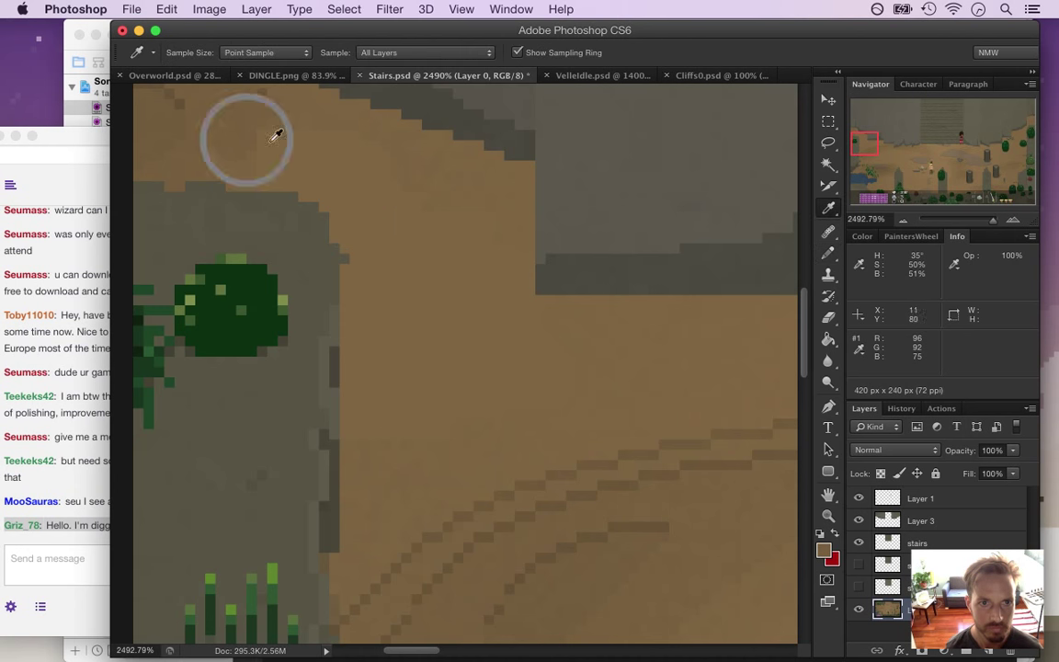
key(bracketleft)
key(bracketleft)
key(bracketleft)
key(bracketleft)
key(bracketleft)
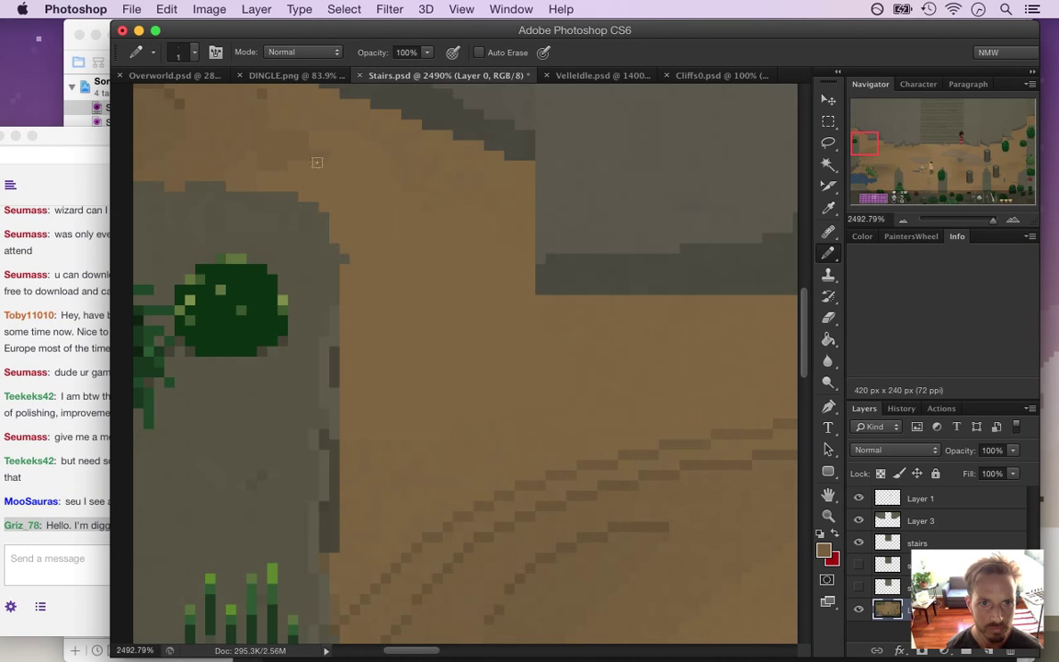
alt+click(403, 161)
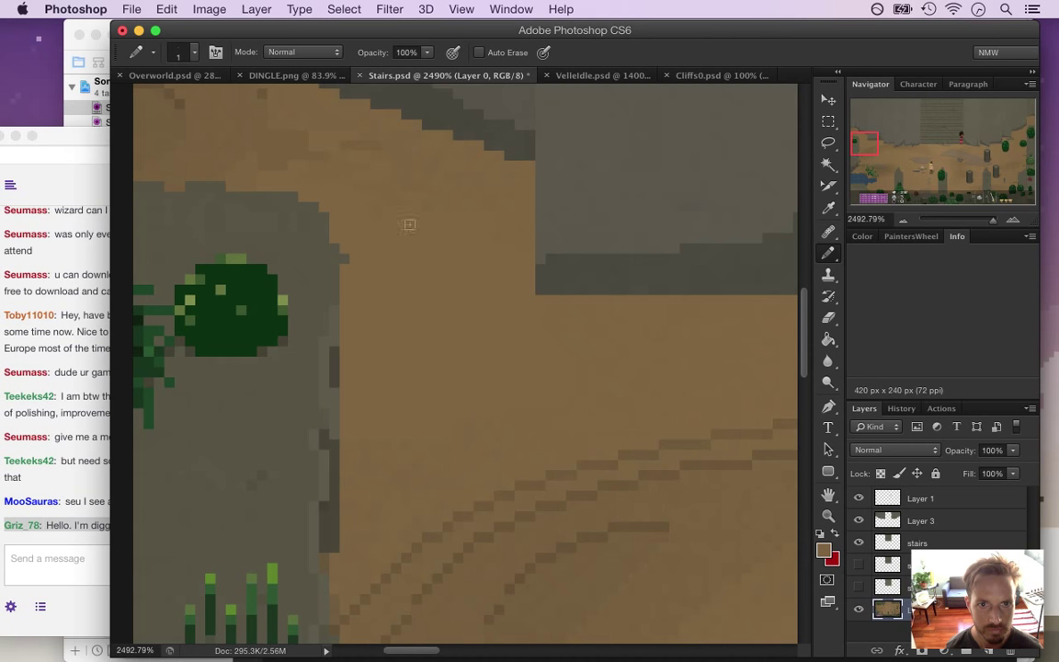
click(477, 266)
key(ctrl+z)
Paint sampled sand colour over the large bush and the rock top at the scene's right edge on Layer 0
drag(674, 401, 424, 373)
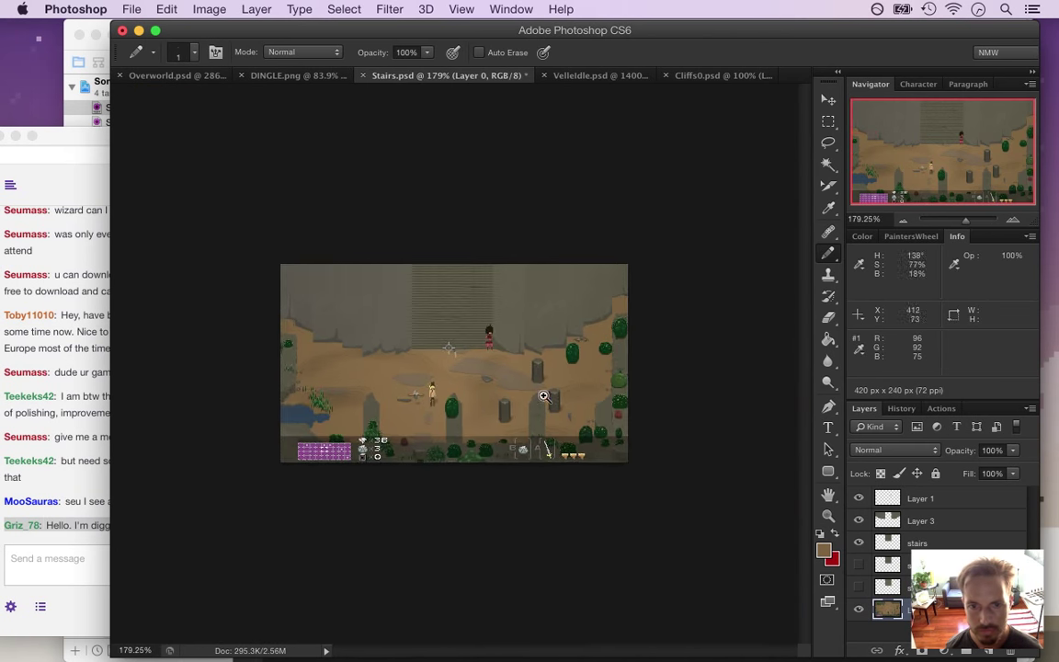
drag(654, 327, 761, 361)
alt+click(438, 255)
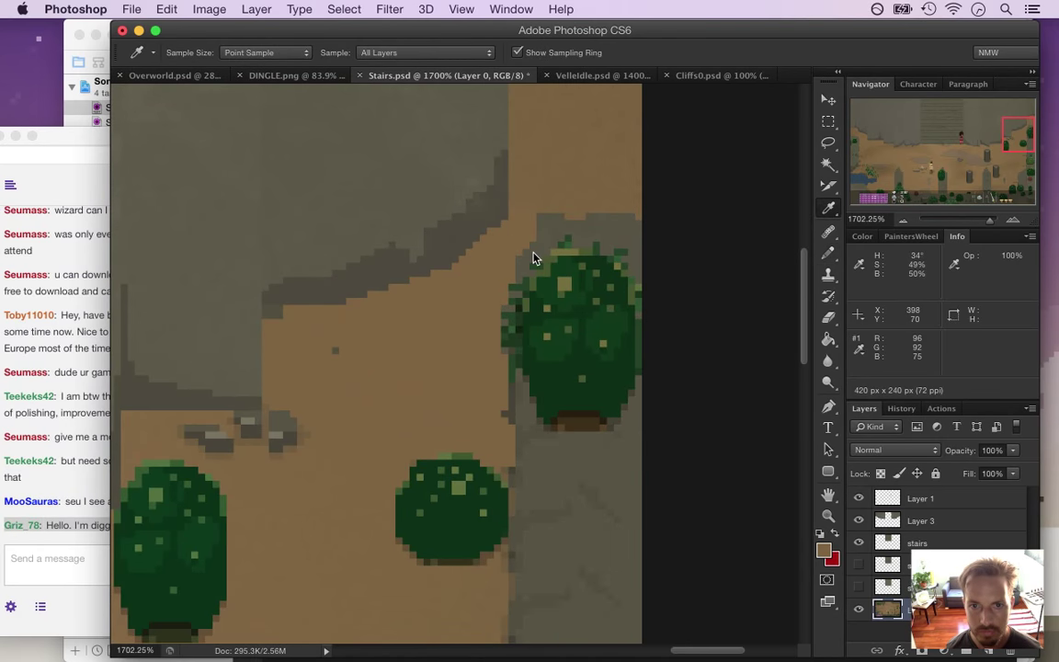
mouse_move(537, 281)
mouse_down()
mouse_move(555, 215)
mouse_move(637, 228)
mouse_move(466, 283)
mouse_move(576, 243)
mouse_up()
mouse_move(642, 286)
mouse_down()
mouse_move(607, 408)
mouse_move(584, 422)
mouse_move(536, 410)
mouse_move(522, 375)
mouse_move(506, 379)
mouse_move(506, 419)
mouse_move(608, 350)
mouse_move(583, 385)
mouse_up()
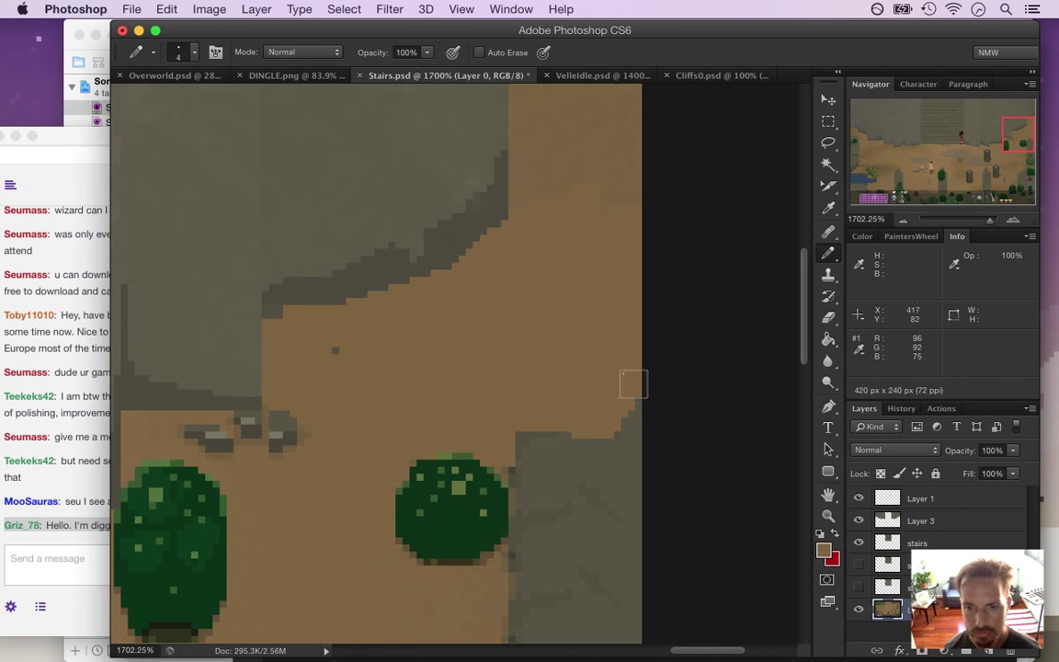
Blend sampled sand shades into the repainted ground below the cliff's right end and save the file
alt+click(614, 182)
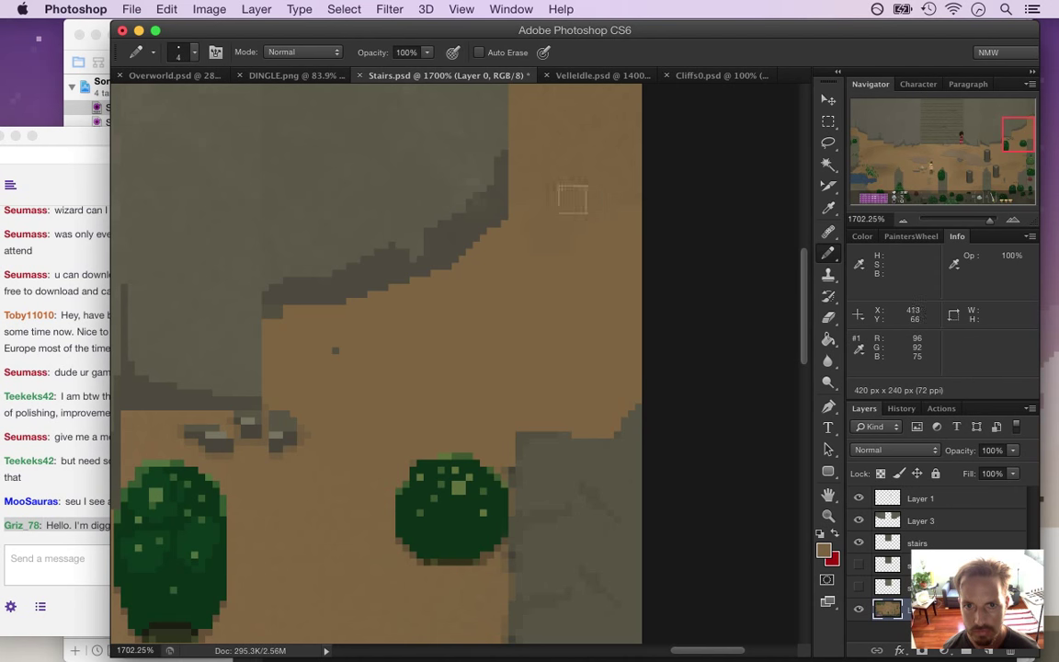
key(i)
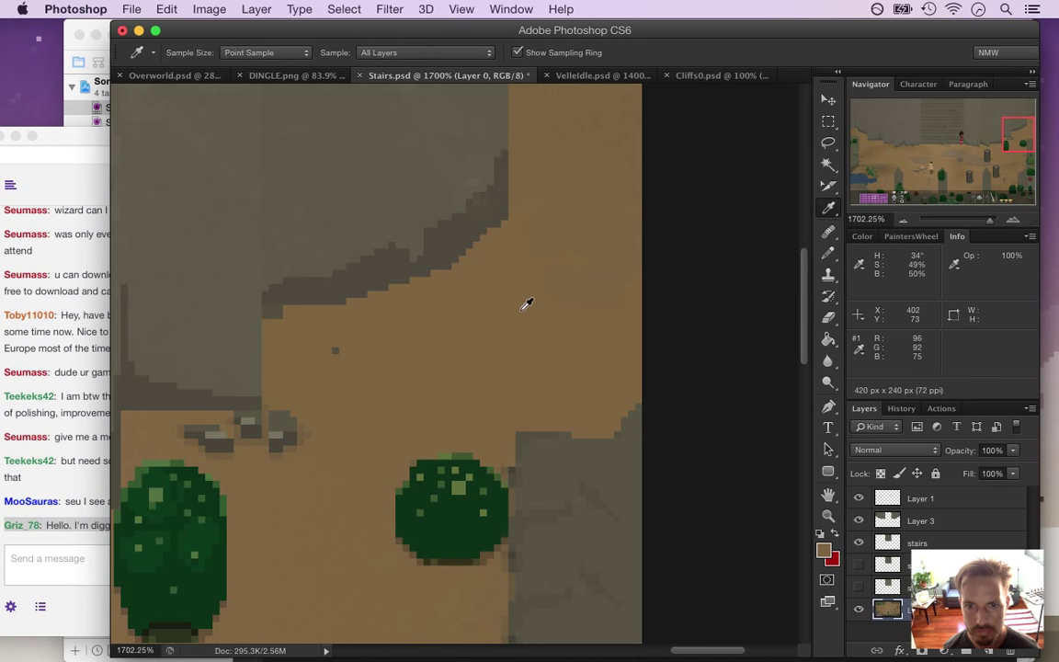
key(b)
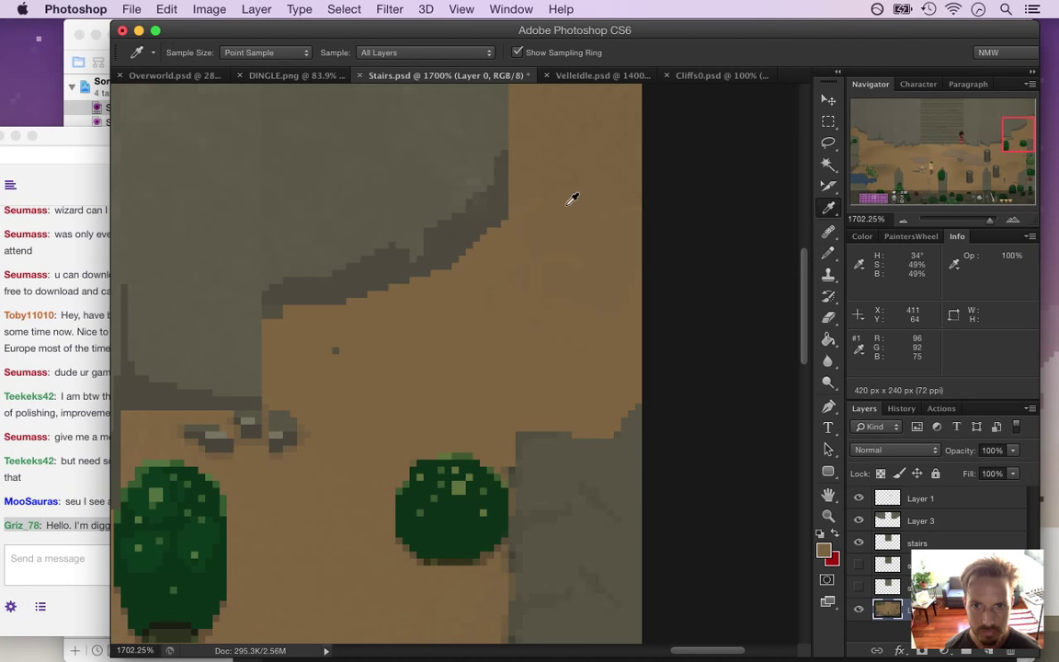
alt+click(498, 152)
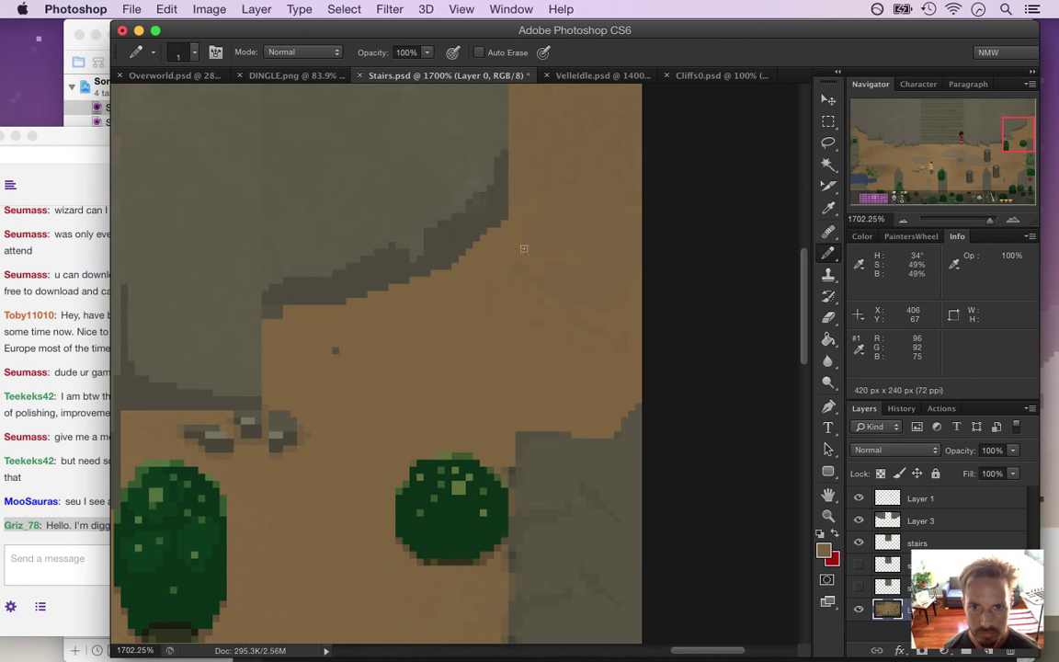
drag(324, 394, 286, 407)
drag(250, 462, 621, 413)
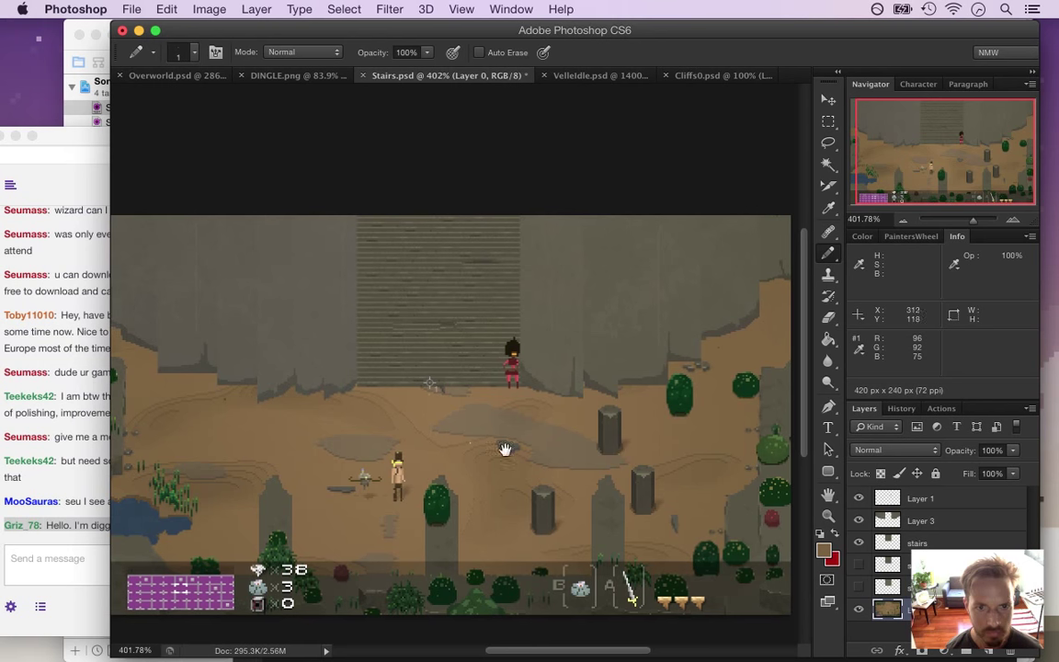
drag(461, 445, 447, 442)
key(super+s)
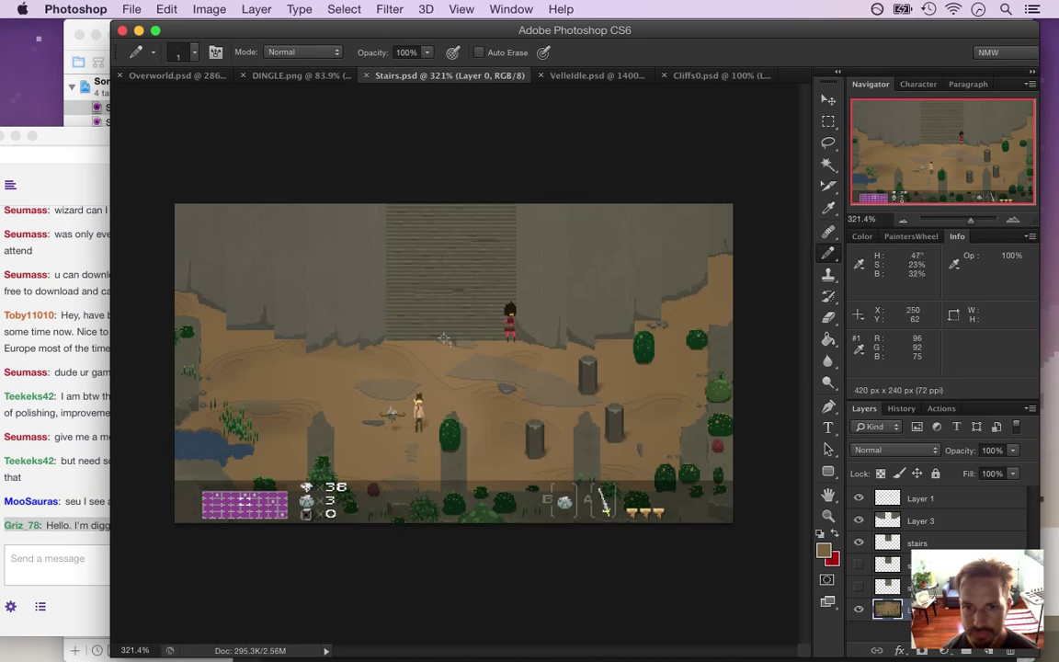
Sample a dark green from the bush near the scene's lower-right corner as the foreground colour
drag(535, 297, 565, 306)
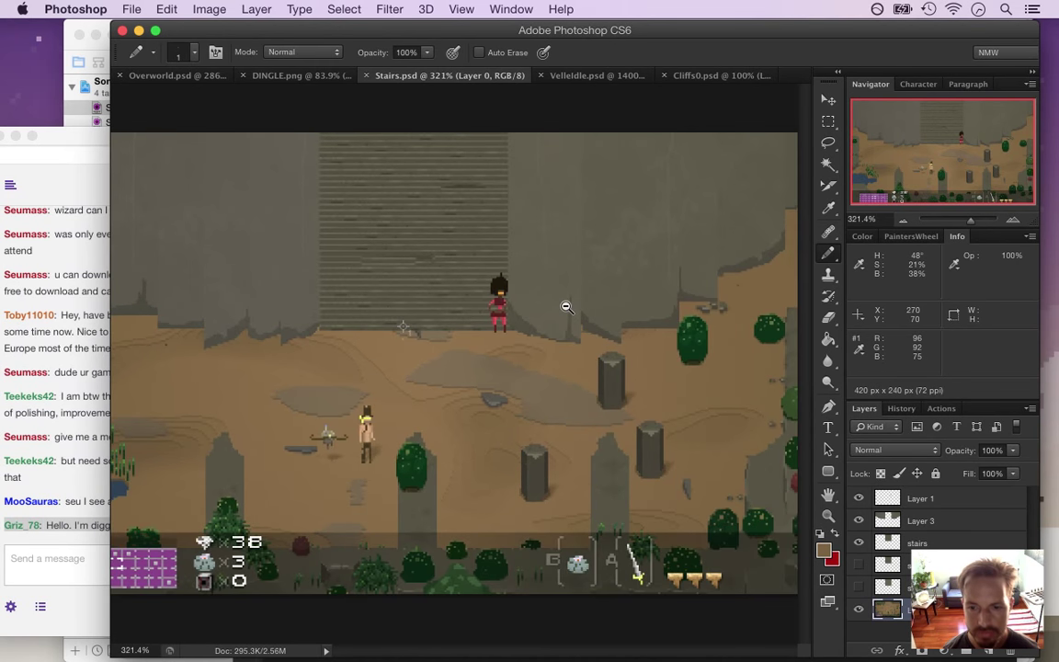
drag(732, 549, 754, 466)
key(i)
click(658, 448)
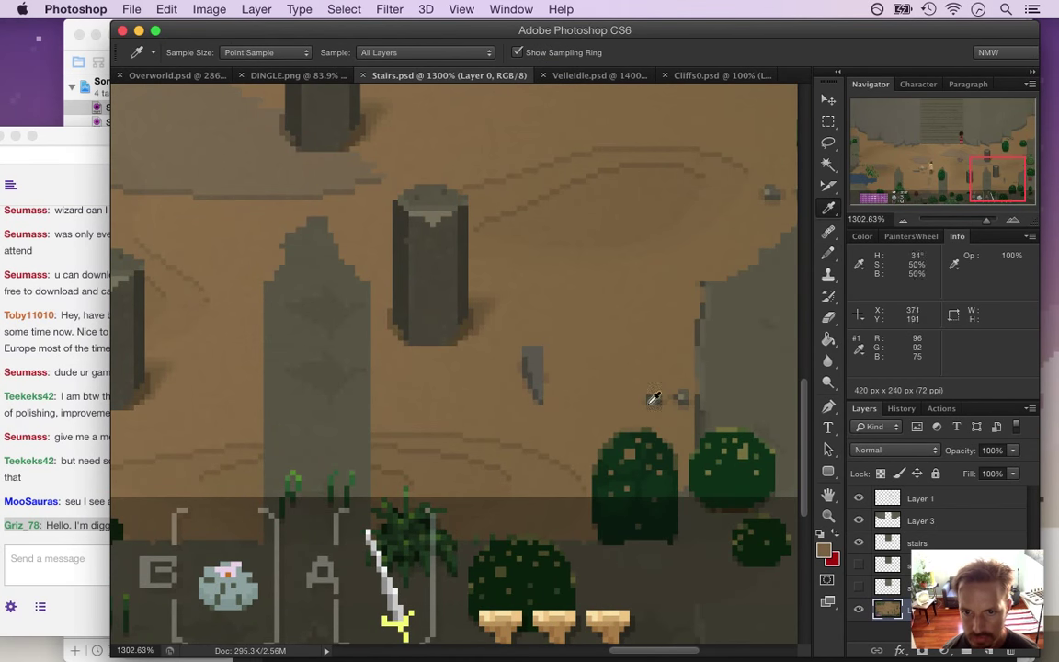
drag(395, 286, 311, 274)
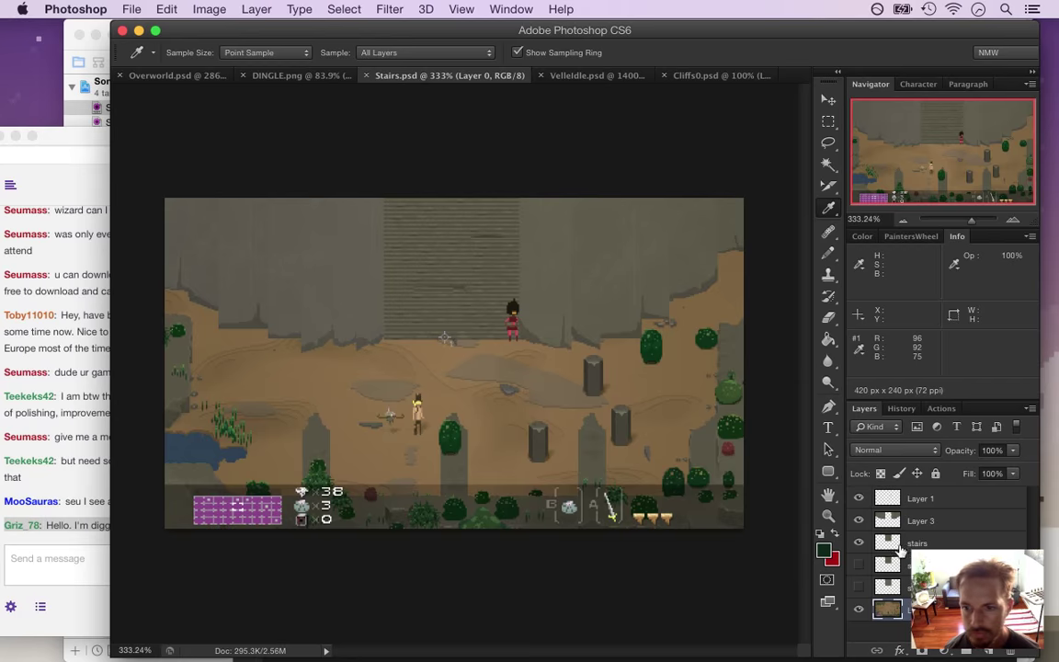
Add a new layer named "vines" above Layer 3 and rename Layer 1 to "velle"
click(921, 521)
key(super+alt+shift+n)
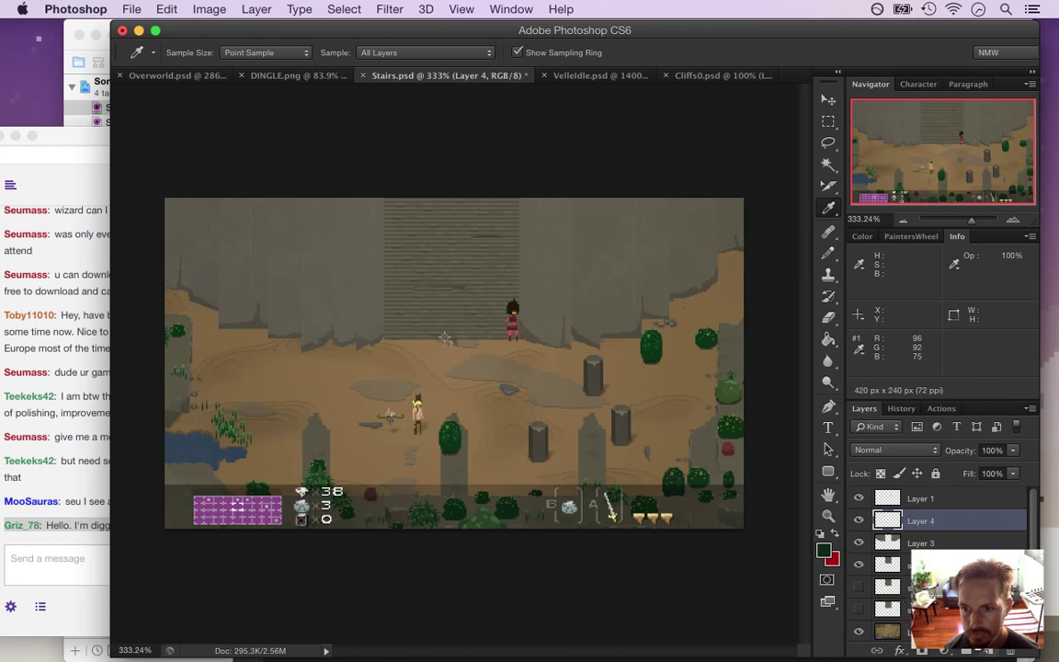
click(908, 504)
double_click(916, 499)
text(velle)
key(Return)
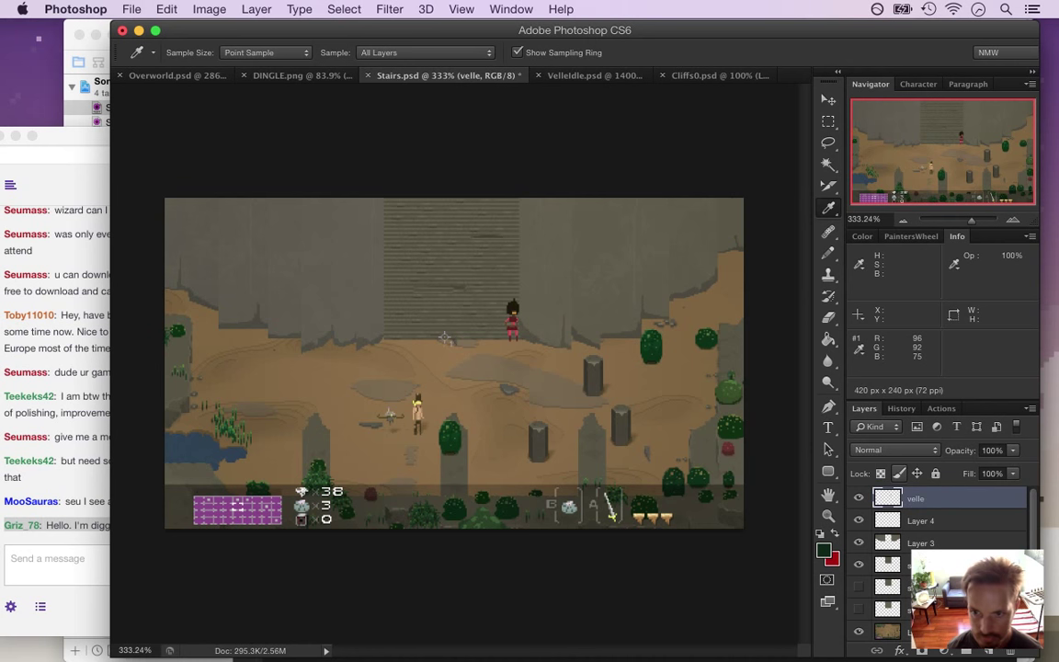
double_click(921, 522)
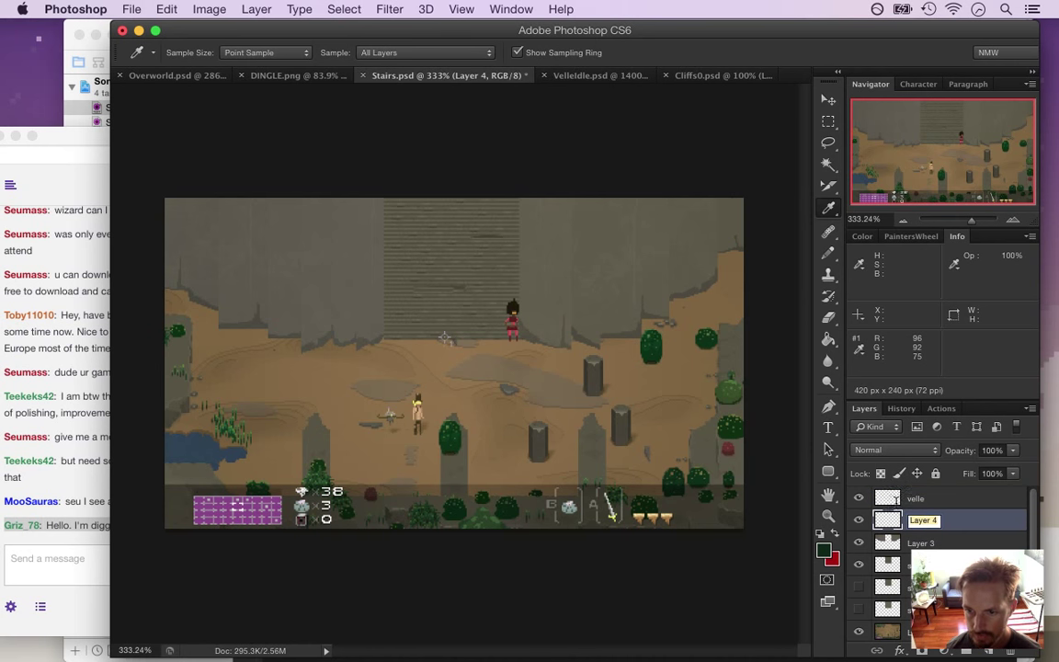
text(vines)
key(Return)
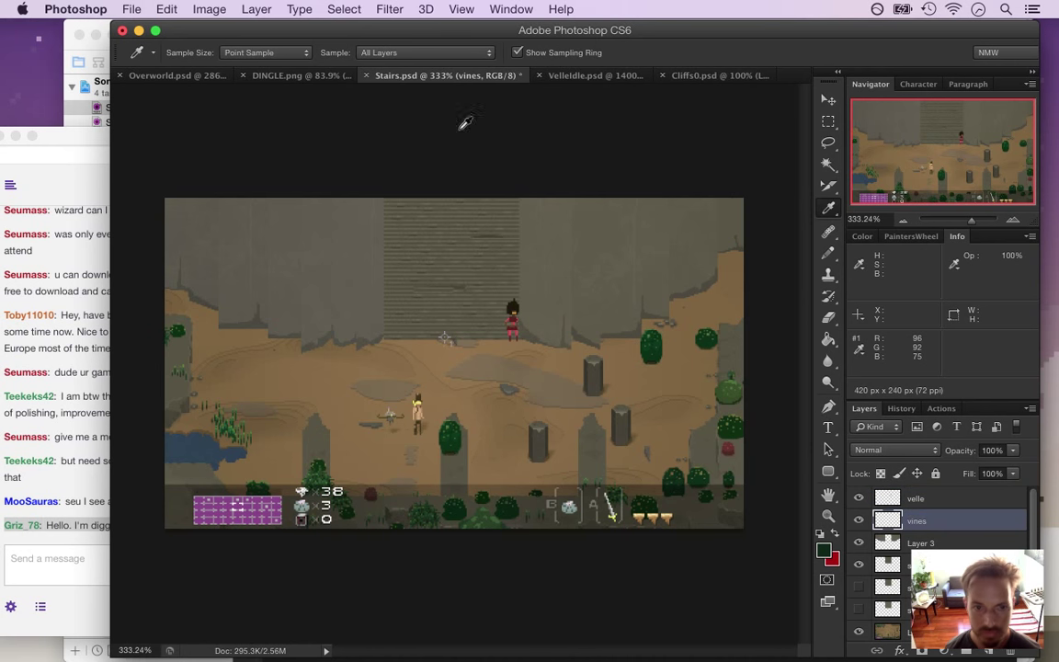
Draw thin dark green vines hanging down the cliff left of the stairs with the 1-pixel pencil, undoing unwanted strokes
key(b)
drag(356, 199, 355, 266)
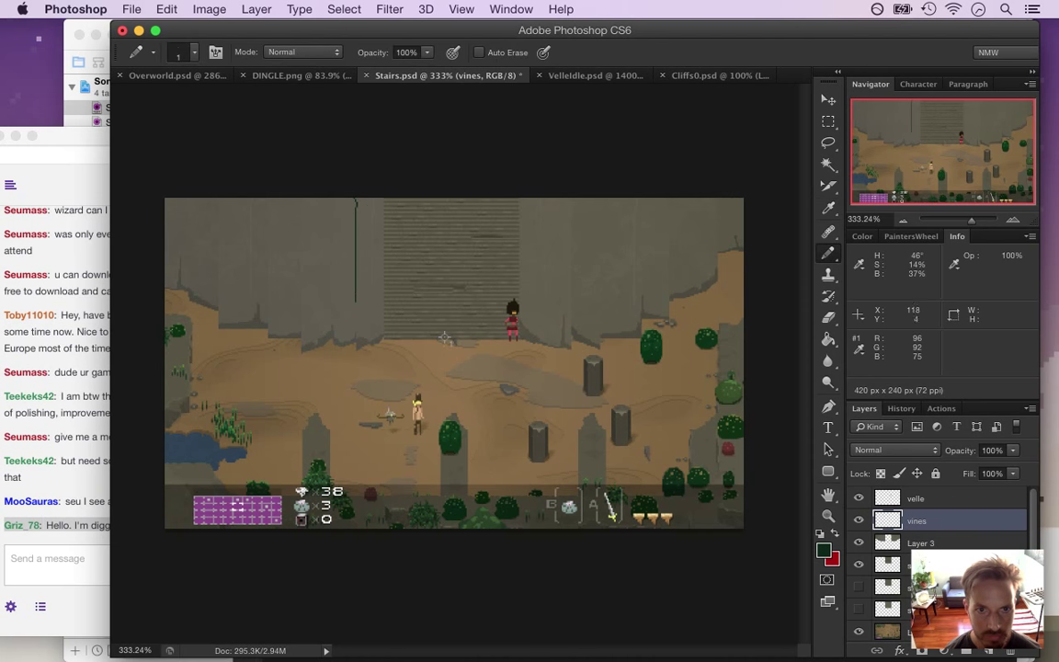
drag(323, 200, 322, 247)
drag(283, 198, 283, 301)
key(super+z)
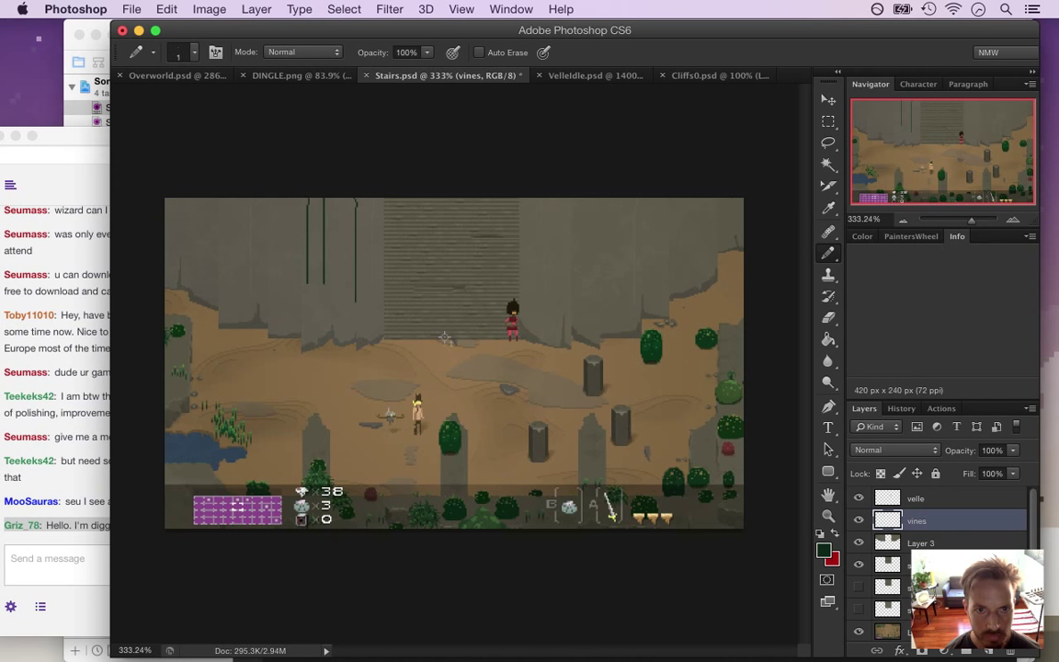
key(super+z)
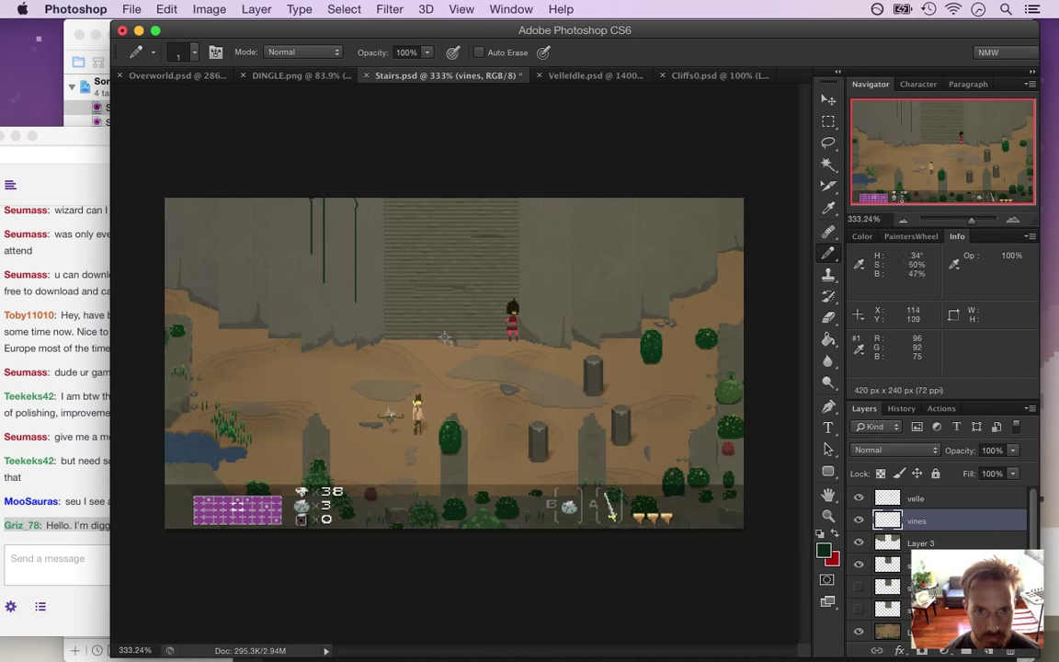
Draw more hanging vines of varying length across the left and right cliffs, undoing and redrawing one near the right end
drag(262, 201, 262, 231)
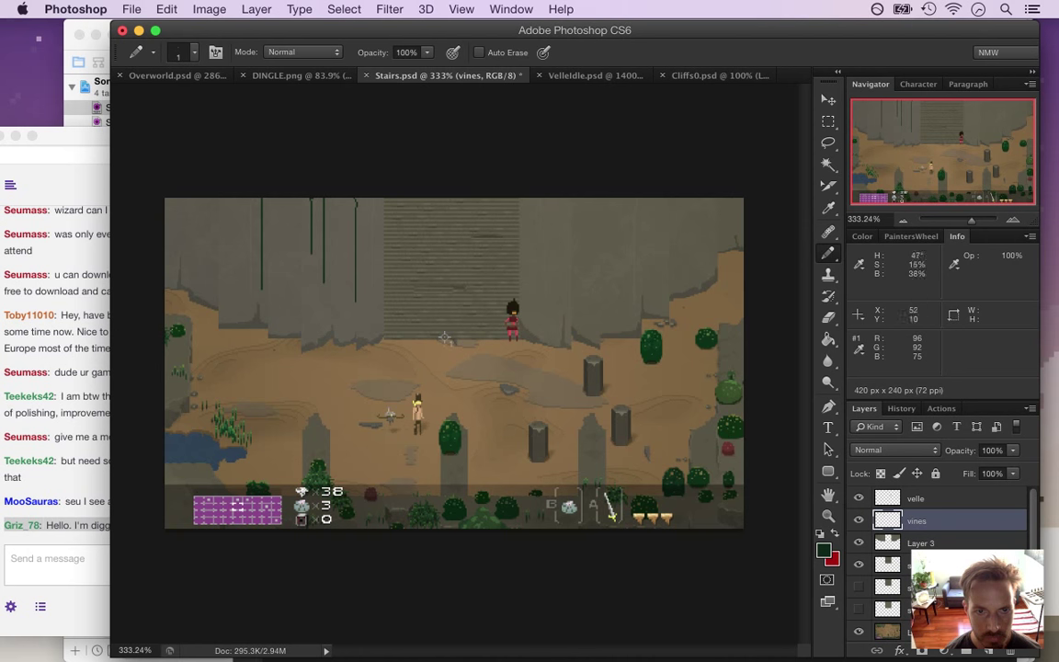
drag(238, 199, 238, 242)
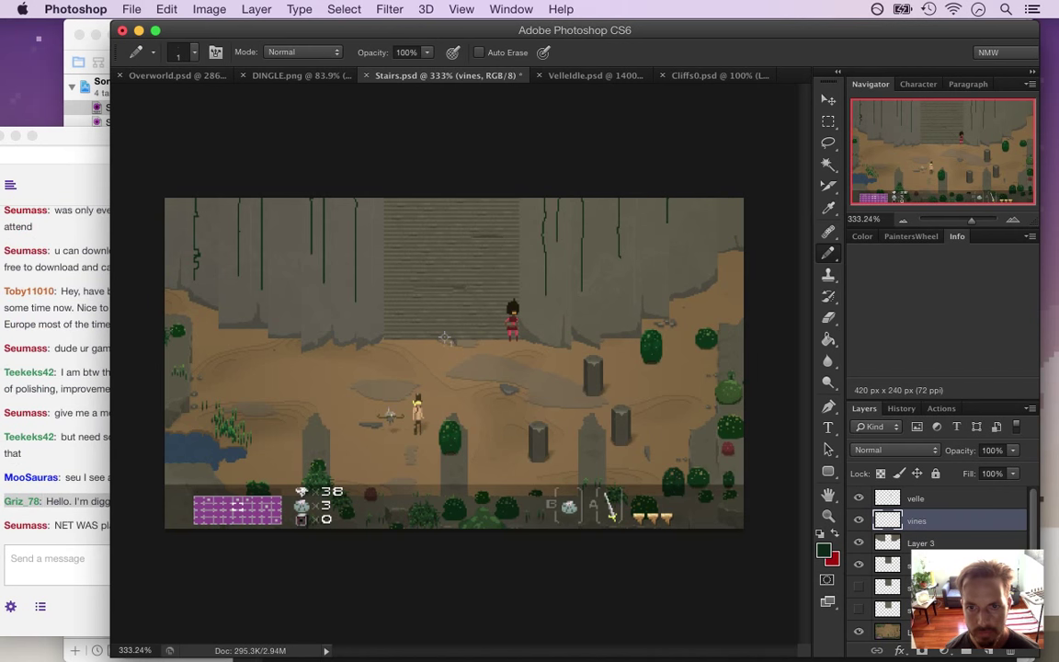
key(super+z)
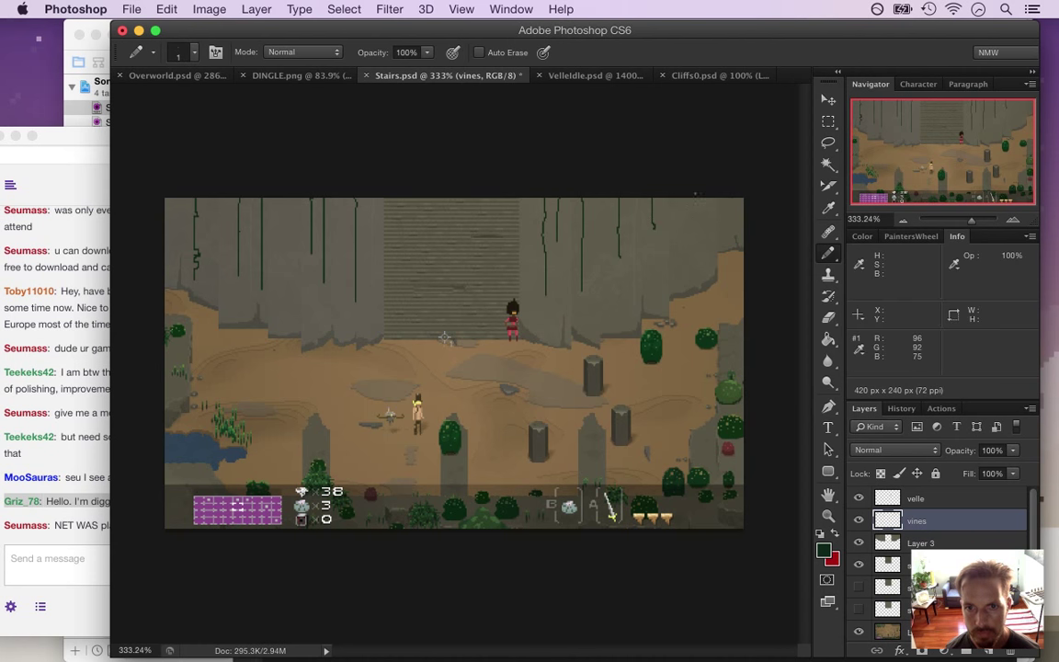
drag(693, 216, 698, 242)
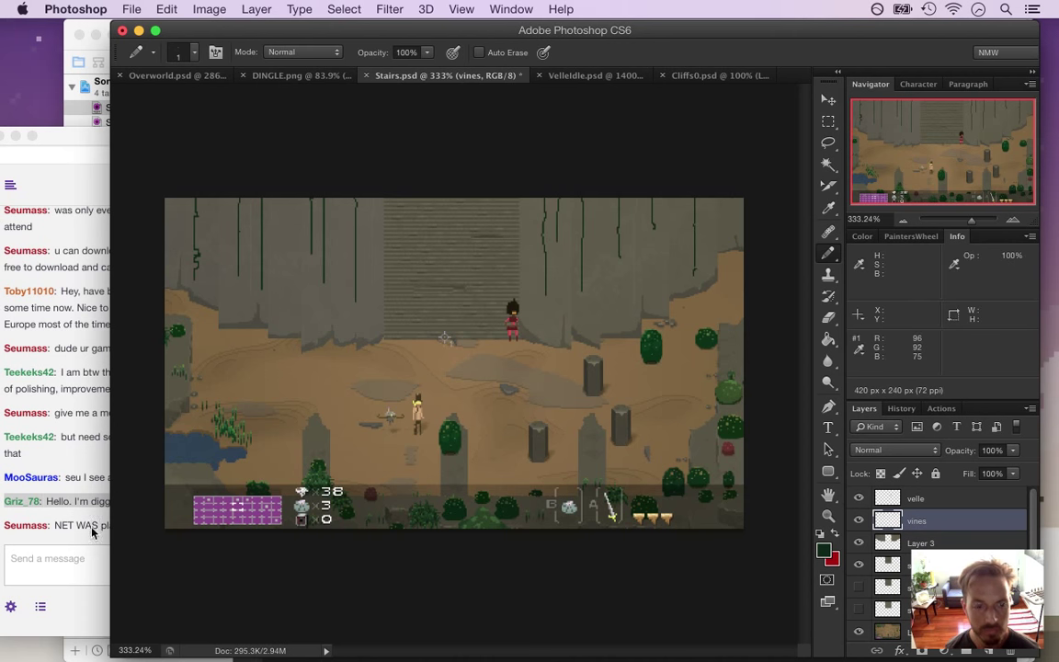
Switch to the Twitch chat in Safari to read the newest message, and return to Photoshop
click(92, 562)
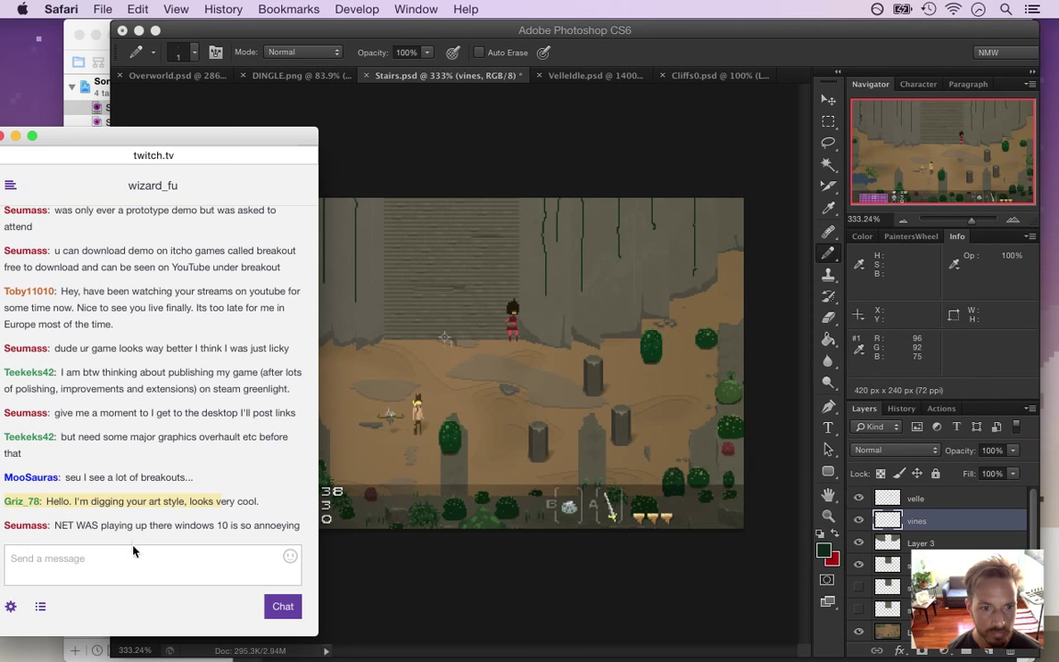
drag(80, 519, 81, 529)
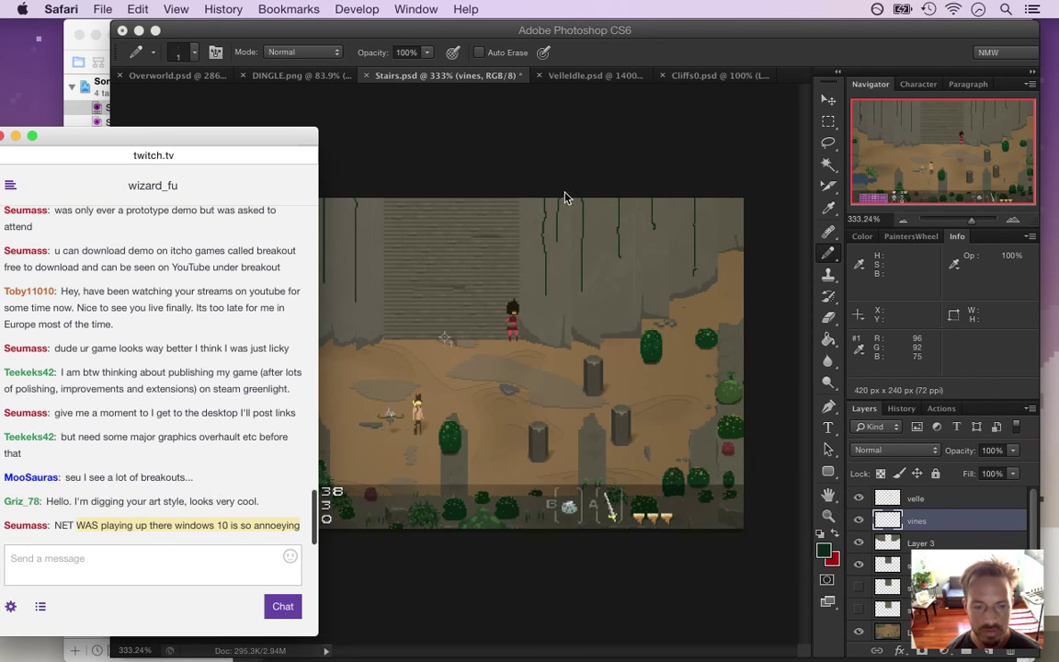
click(686, 47)
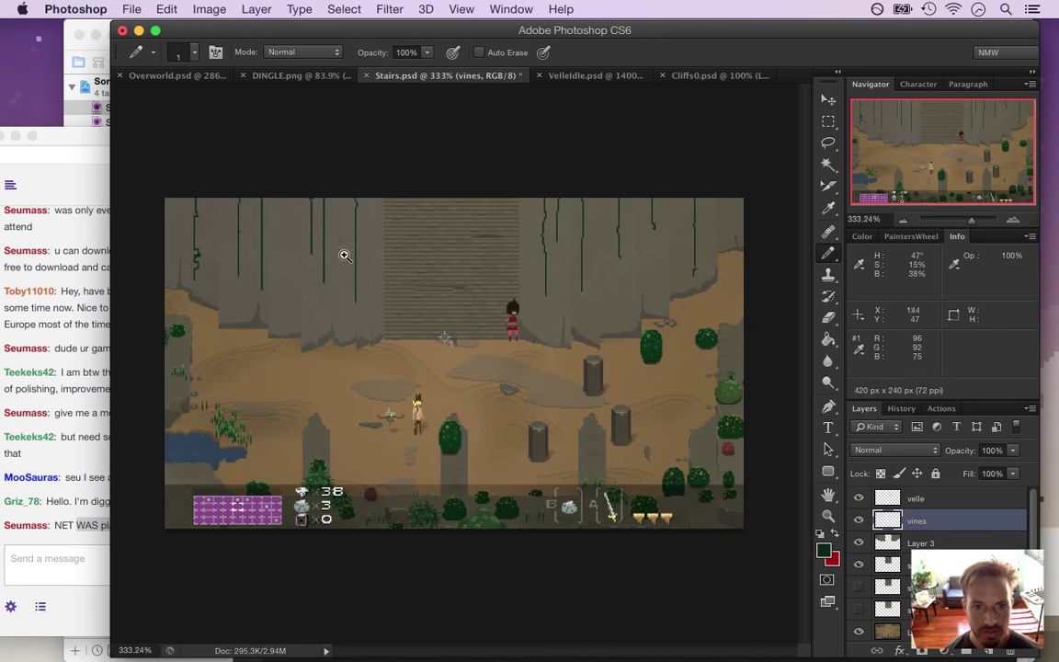
Duplicate the vines layer with the Move tool and nudge the copy left until it overlaps the originals and thickens the vines
drag(364, 211, 406, 233)
drag(321, 207, 354, 234)
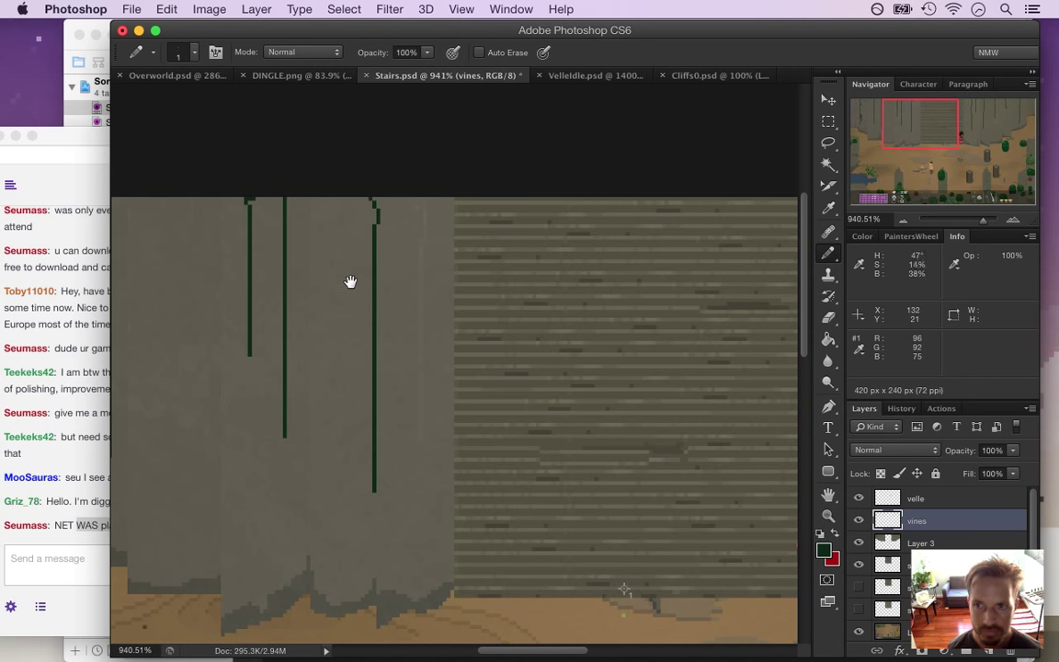
drag(406, 303, 336, 309)
key(v)
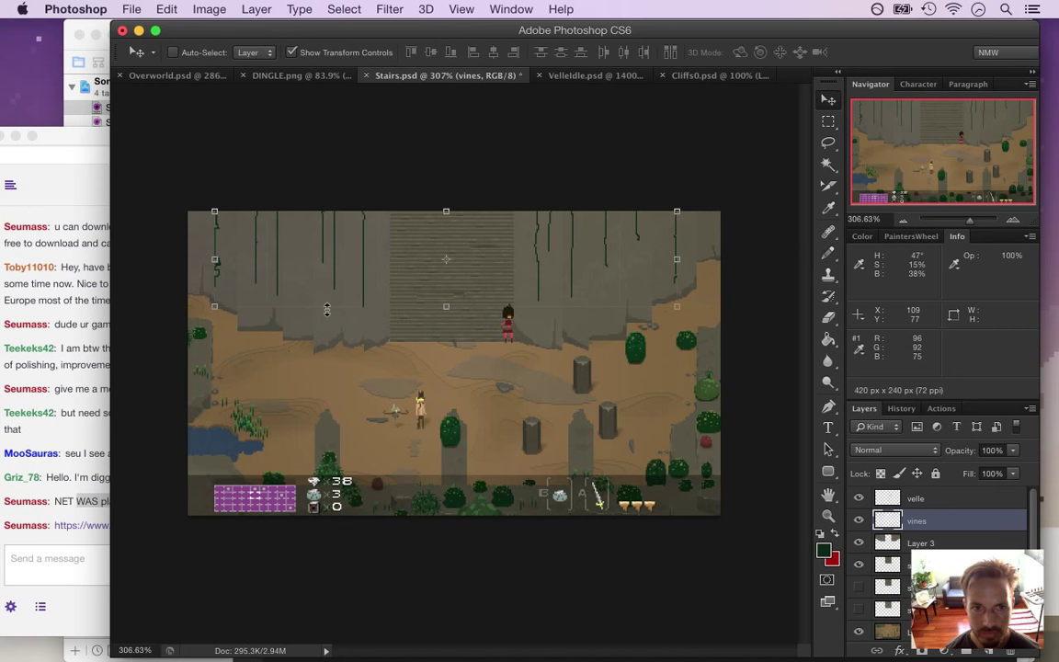
drag(258, 262, 264, 262)
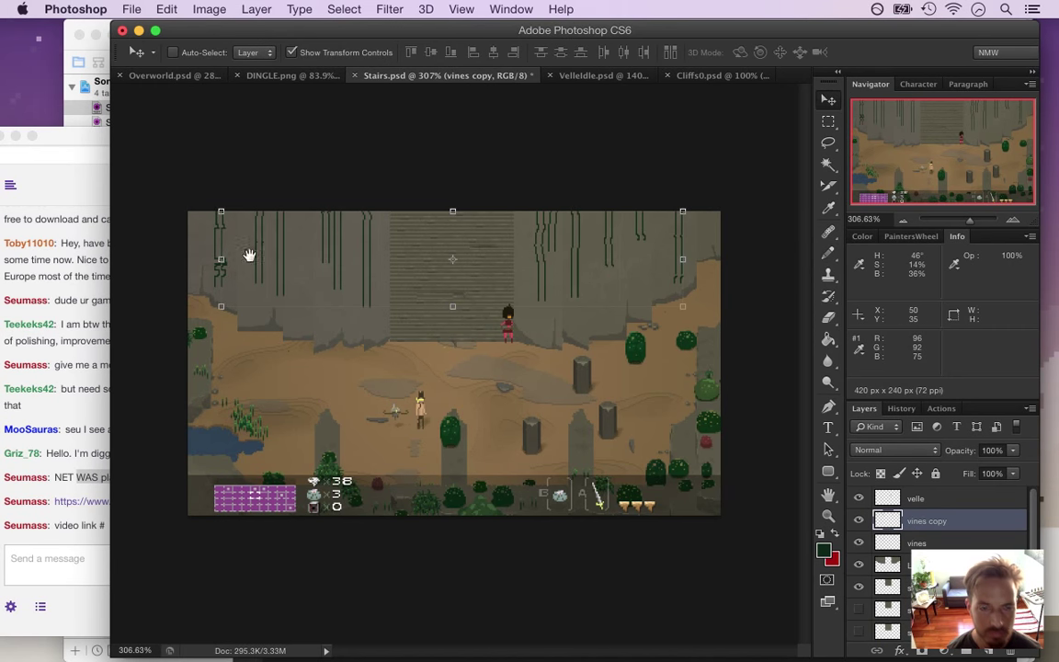
drag(257, 271, 329, 295)
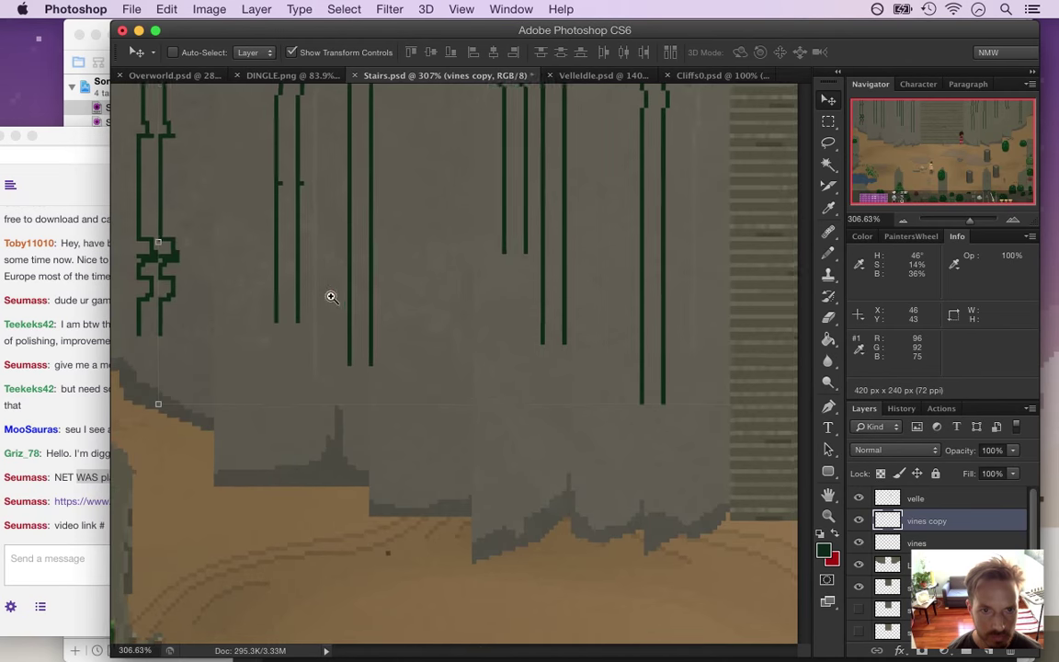
key(Left)
key(Left)
key(Left)
key(Left)
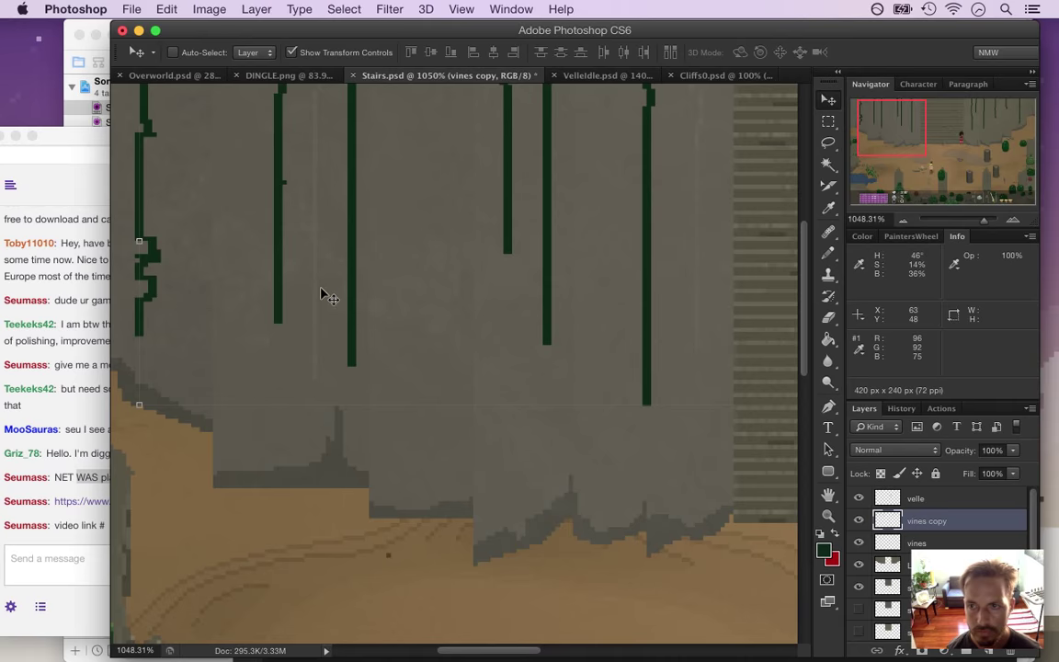
Switch to the Twitch chat in Safari, open the posted YouTube link in a new window, and mute the system sound
click(103, 494)
click(166, 378)
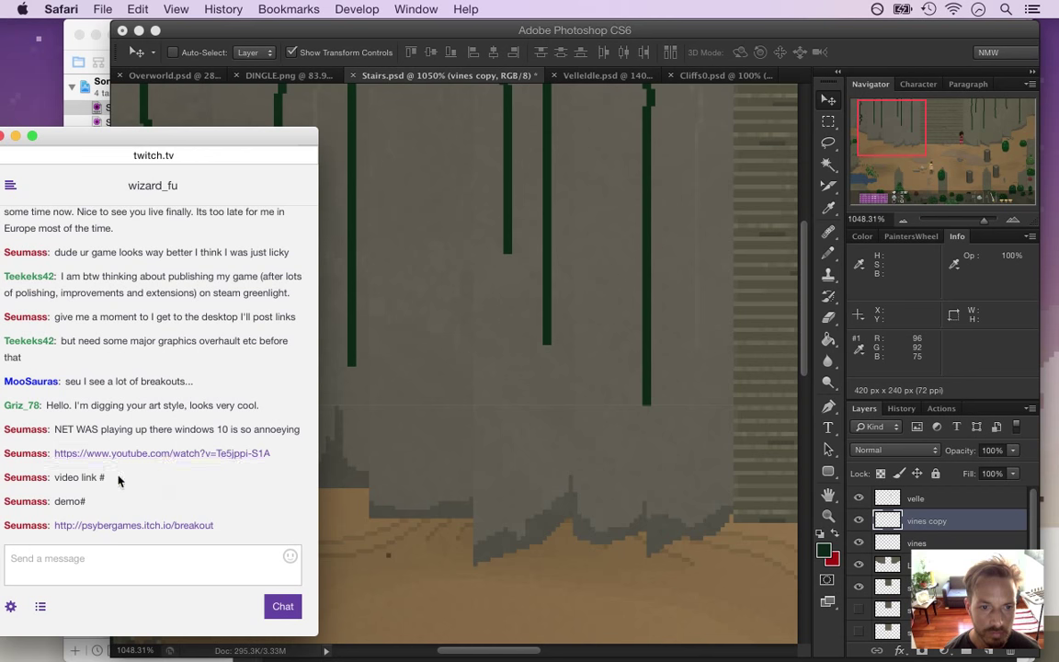
right_click(145, 455)
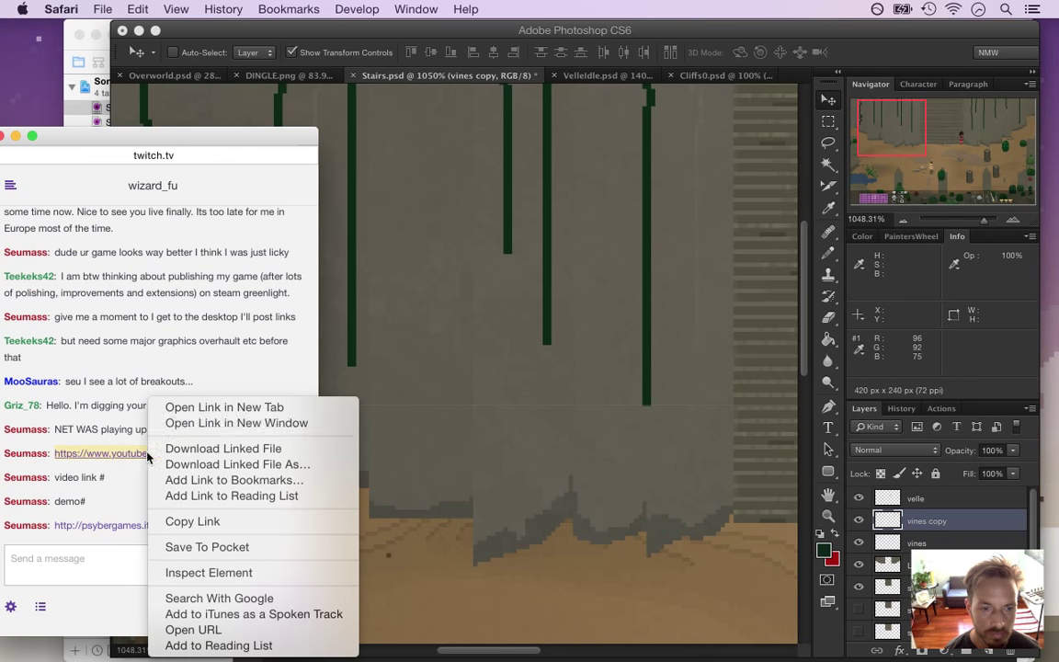
click(244, 424)
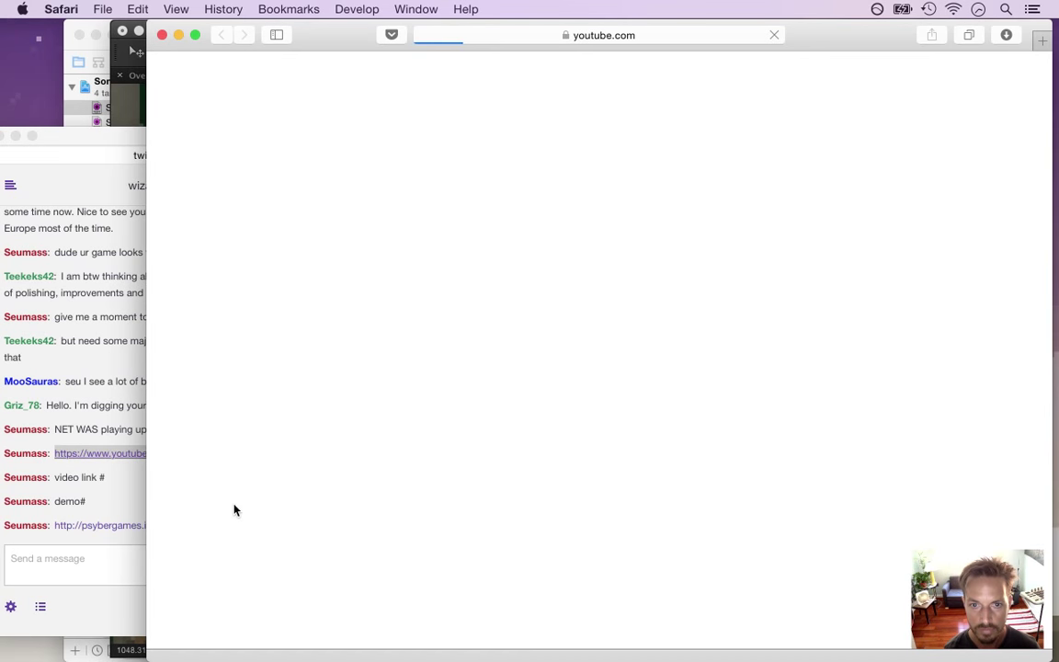
key(F11)
key(F11)
key(F11)
key(F11)
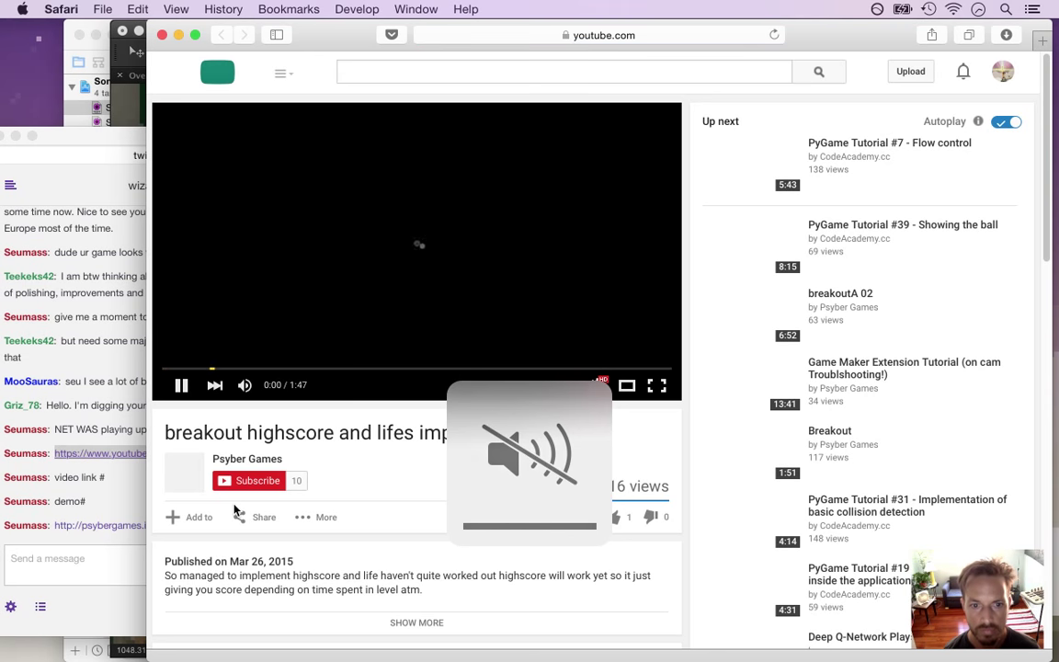
Watch the breakout game video in theater mode, dismiss its ad banner, and close the video window
click(629, 386)
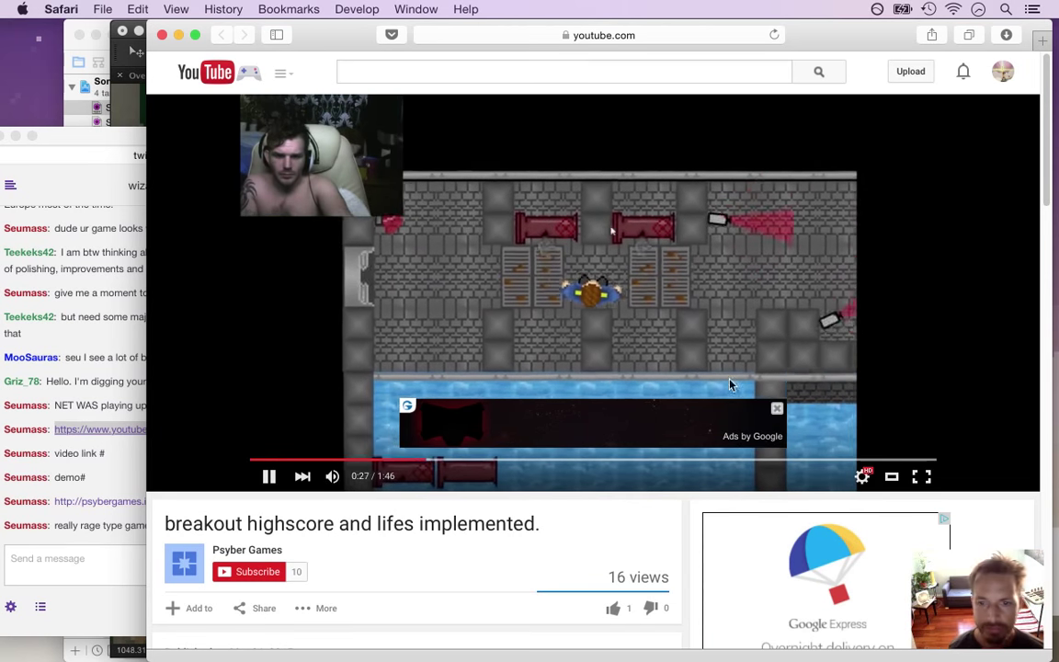
click(777, 407)
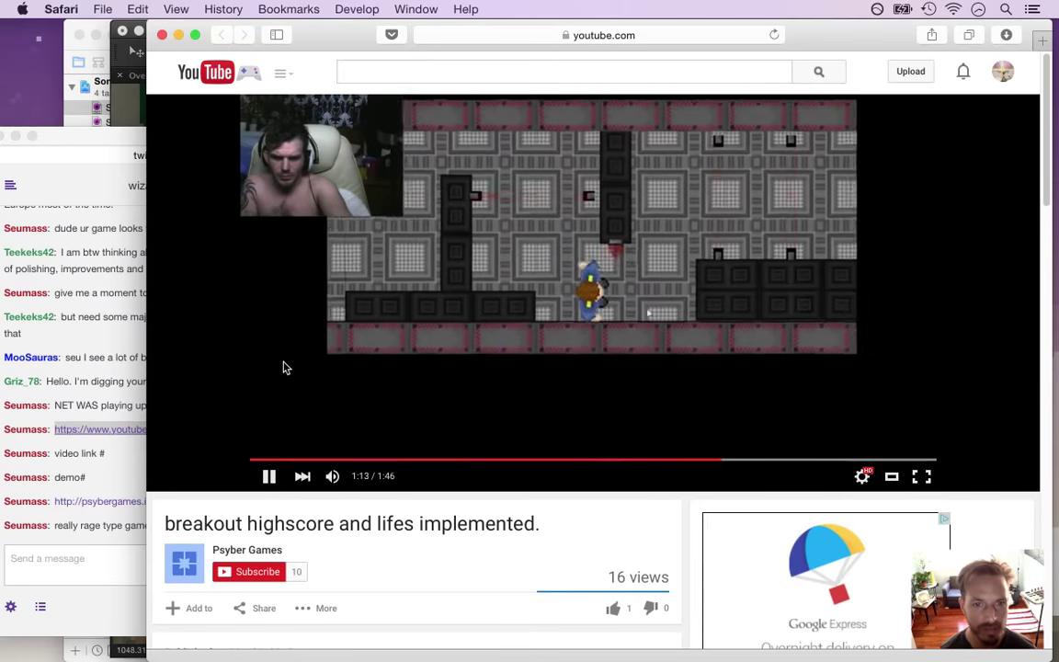
key(super+w)
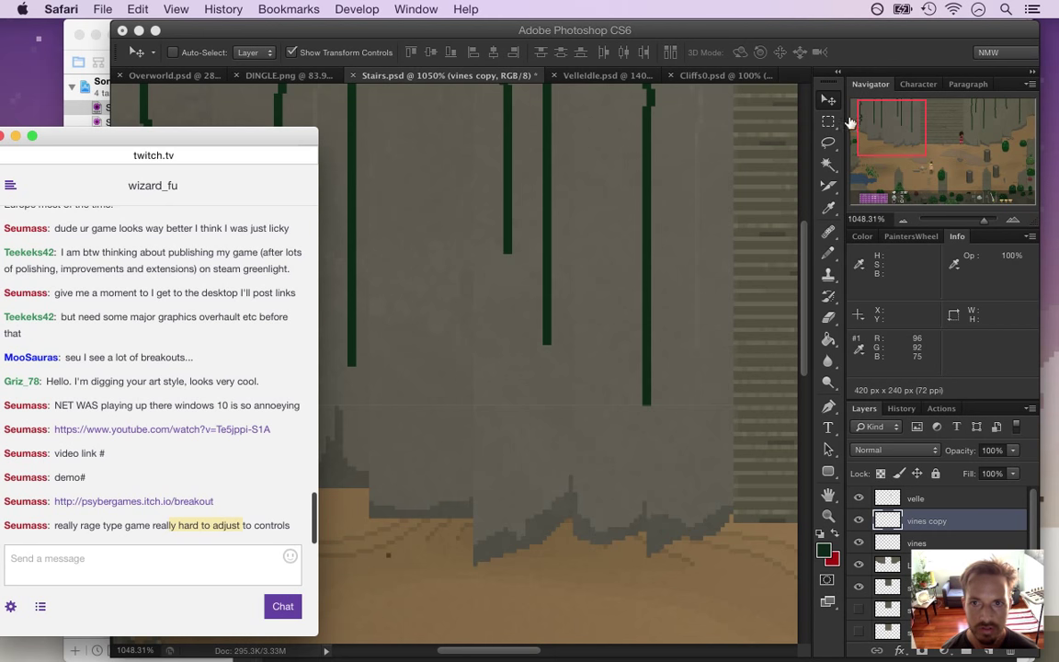
Return to Photoshop and nudge the vines copy layer up by one pixel
click(872, 71)
key(Up)
drag(458, 355, 376, 347)
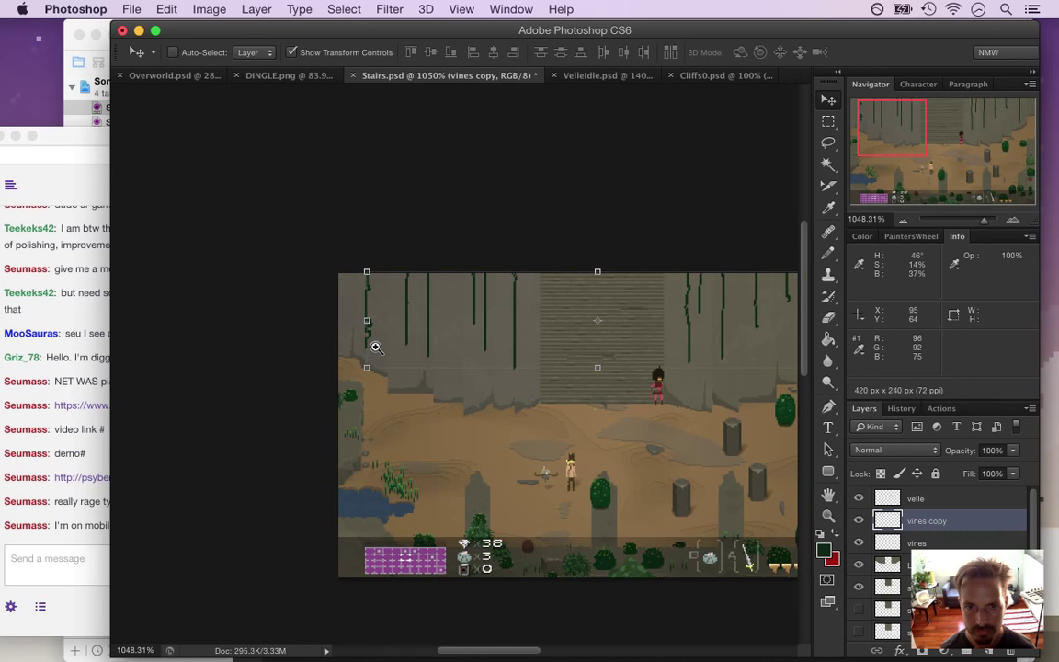
drag(375, 347, 376, 348)
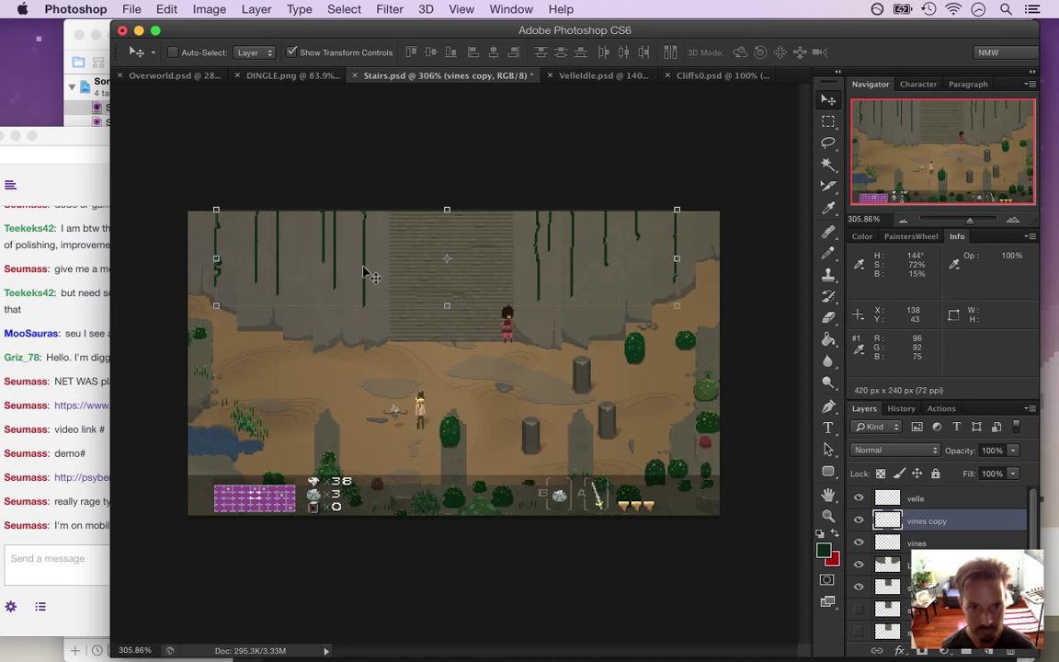
Copy the whole vines copy layer, paste it as a new layer, and align it over the existing vines to thicken them
key(super+a)
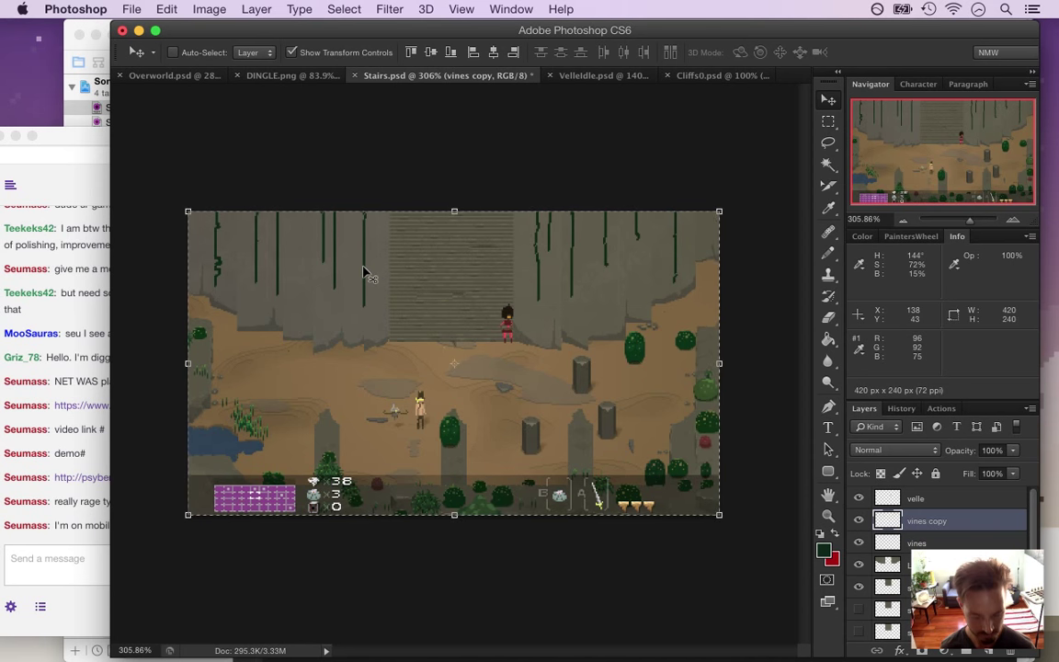
key(super+c)
key(super+v)
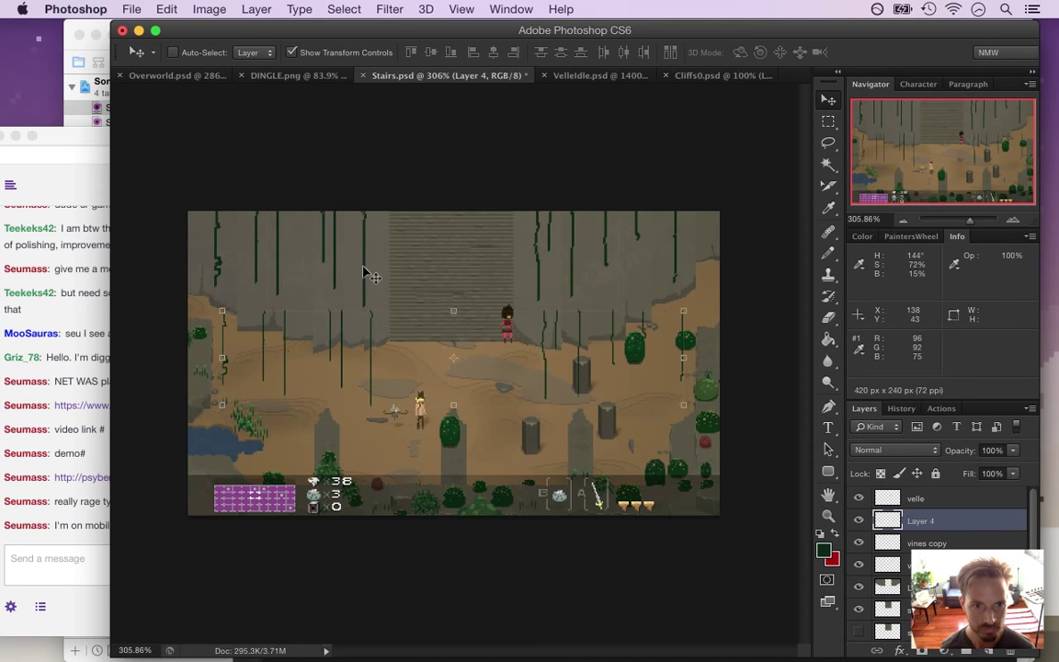
drag(290, 359, 285, 243)
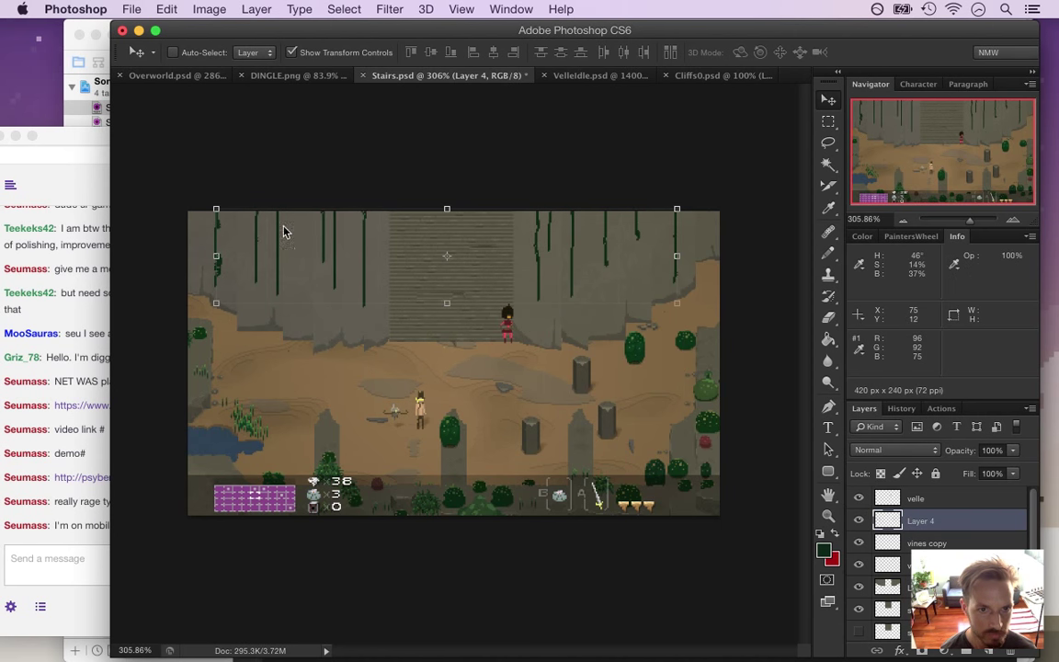
key(Right)
key(Down)
key(Right)
key(Left)
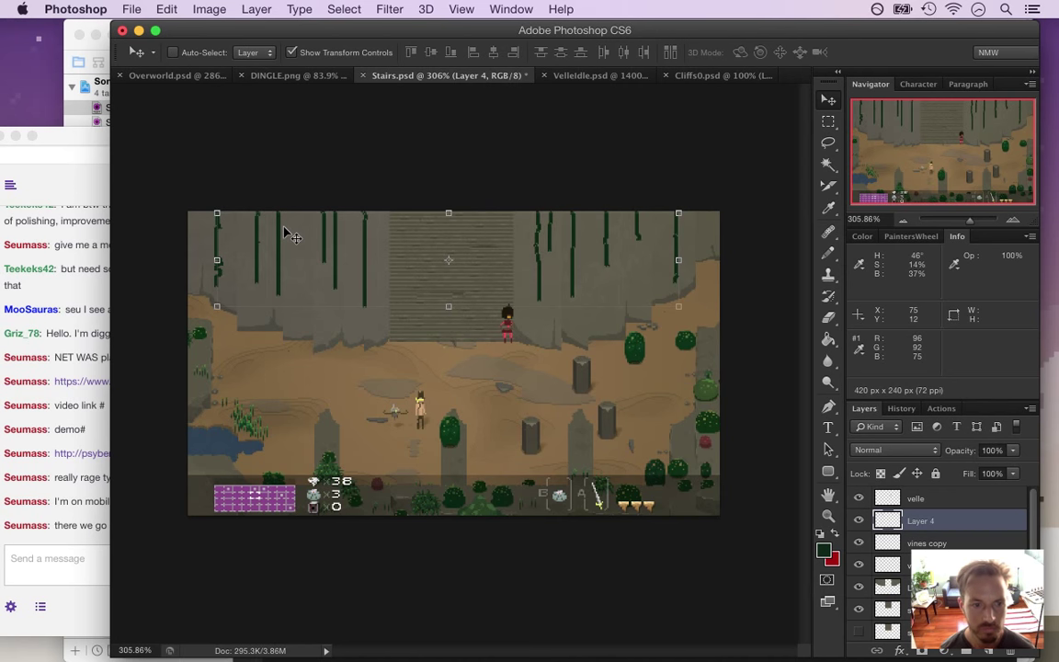
Check the Twitch chat in Safari for new messages and return to Photoshop
click(91, 499)
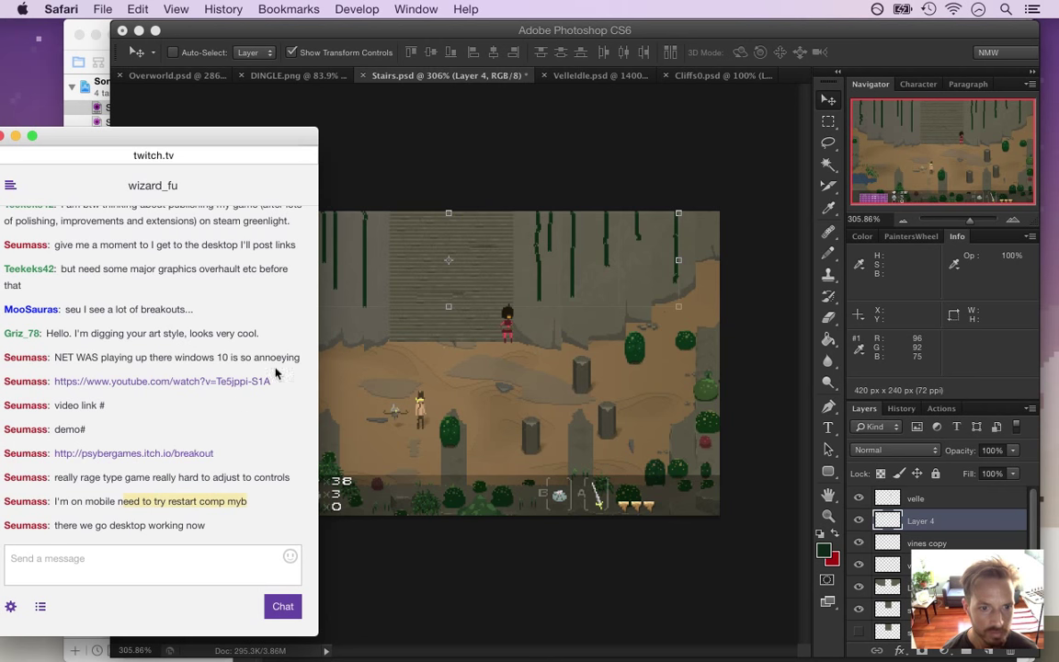
click(793, 60)
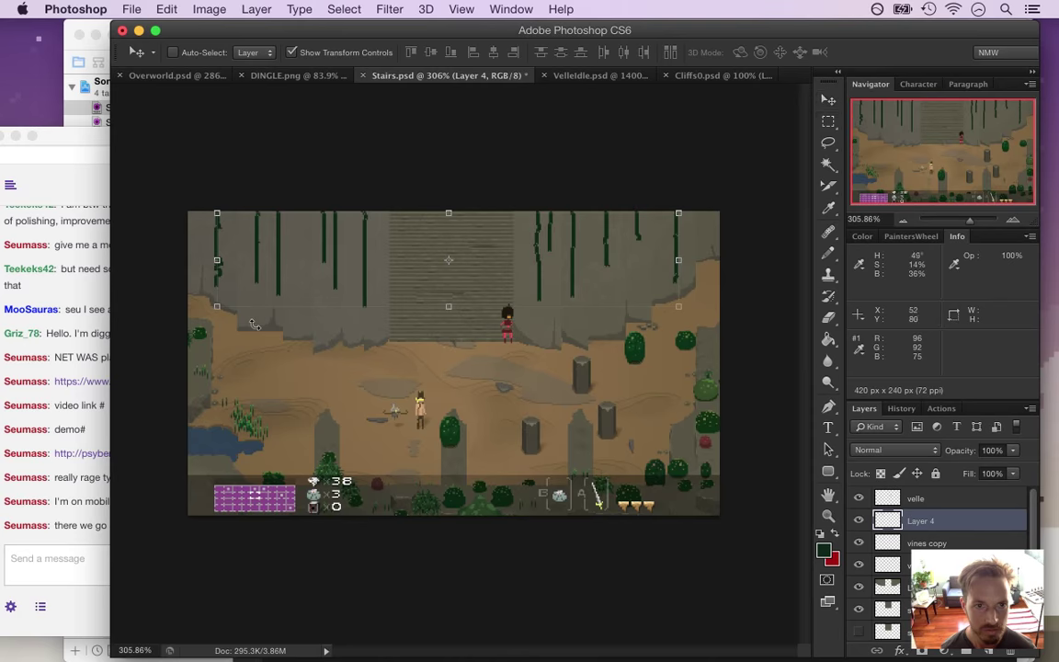
Erase excess pixels along the edges and tips of the pasted vines on both cliffs to make them less uniform
key(m)
drag(212, 279, 258, 268)
key(e)
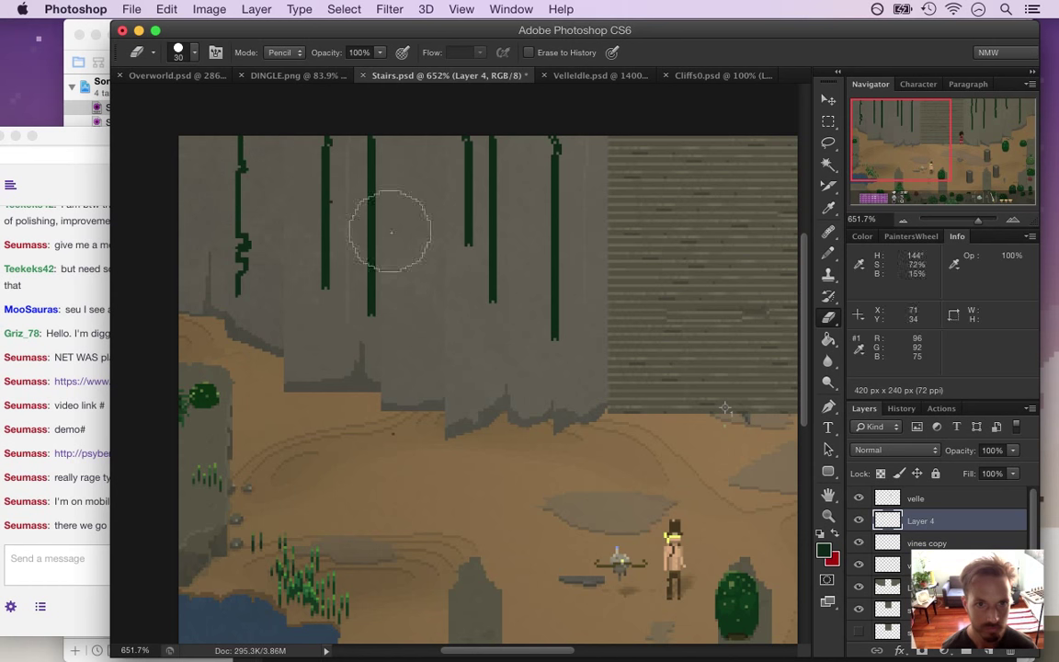
mouse_move(379, 343)
mouse_down()
mouse_move(388, 251)
mouse_move(440, 174)
mouse_up()
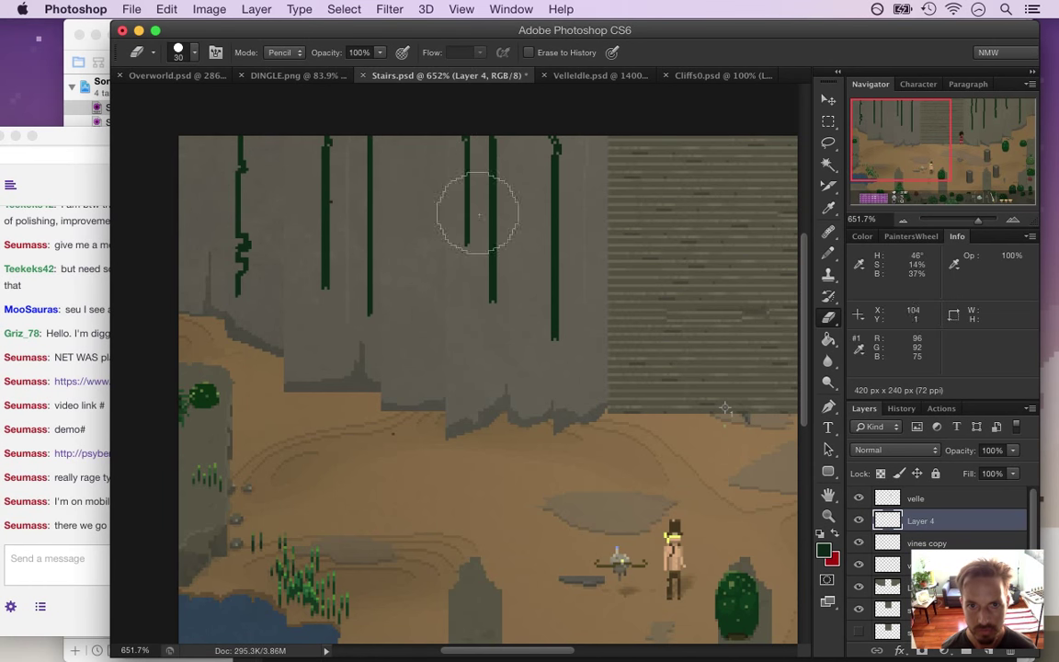
drag(718, 372, 171, 347)
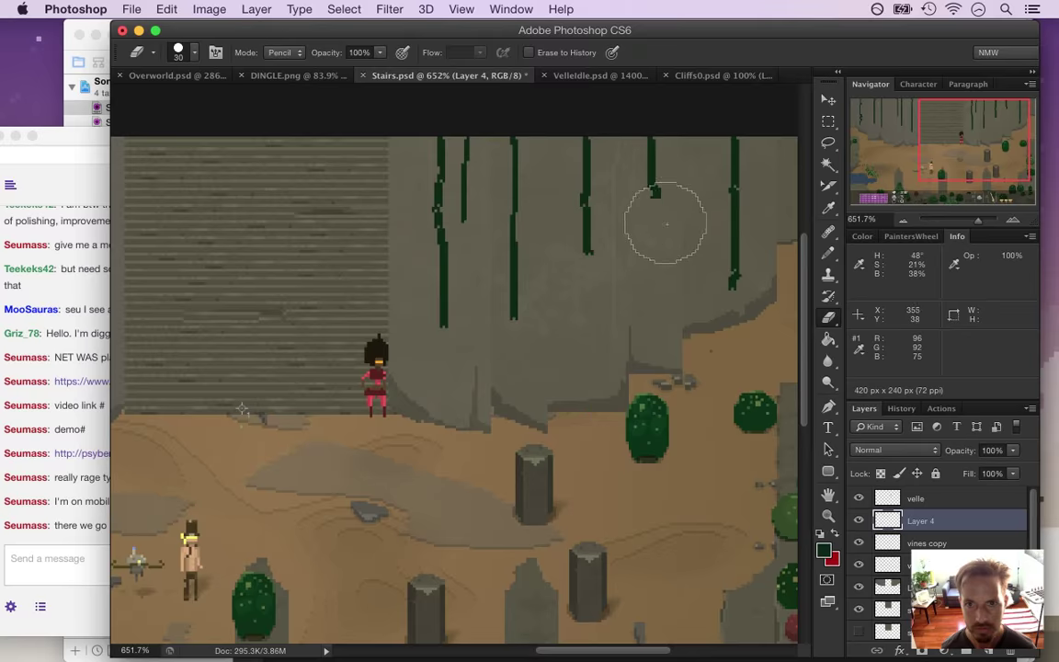
drag(599, 331, 487, 343)
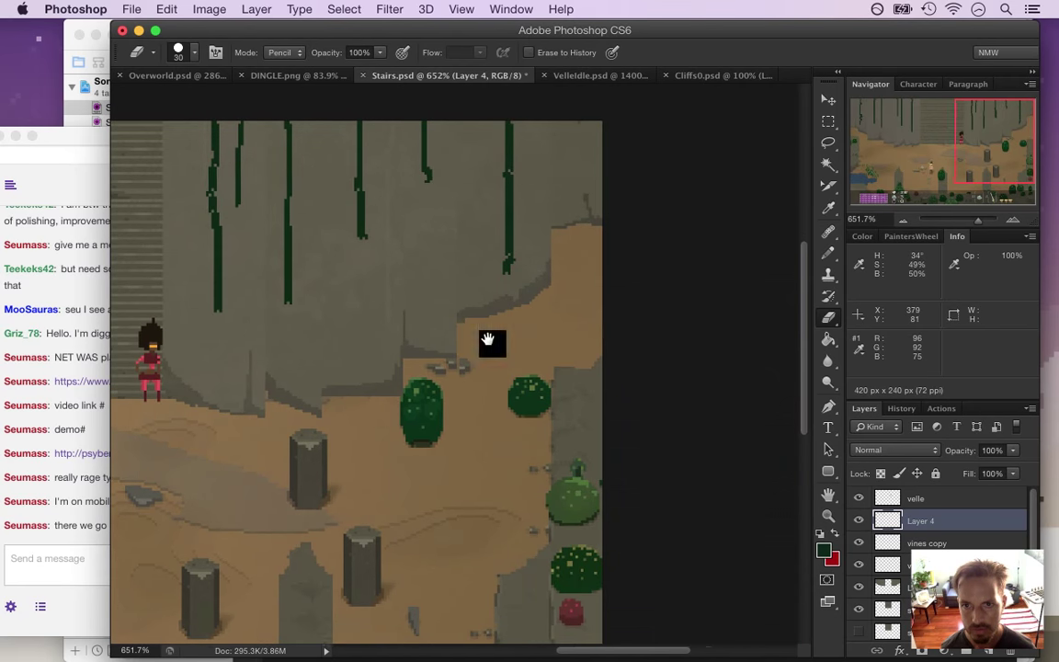
drag(609, 331, 667, 335)
scroll(450, 300, down, 5)
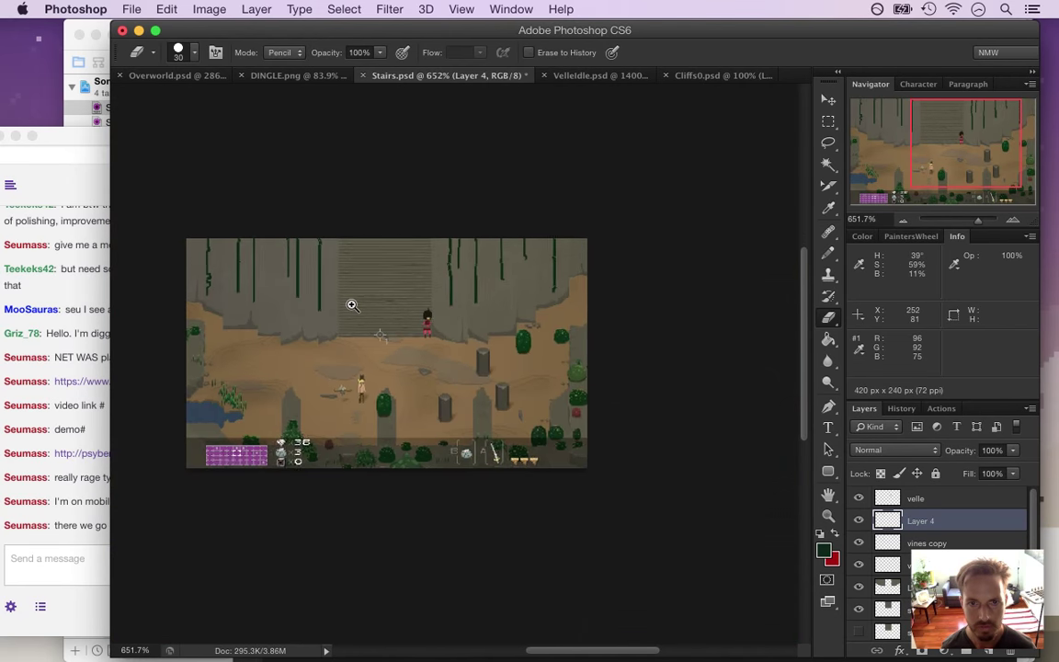
Merge Layer 4, vines copy and the vines layer into one, and lower the merged layer's opacity to 68%
shift+click(969, 545)
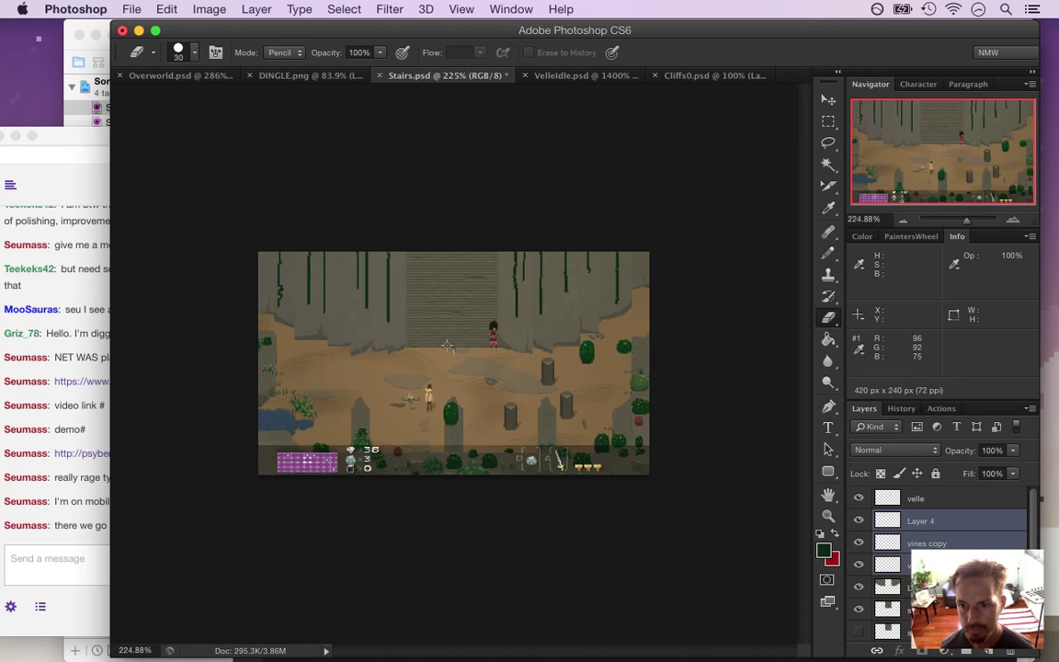
right_click(975, 521)
click(832, 431)
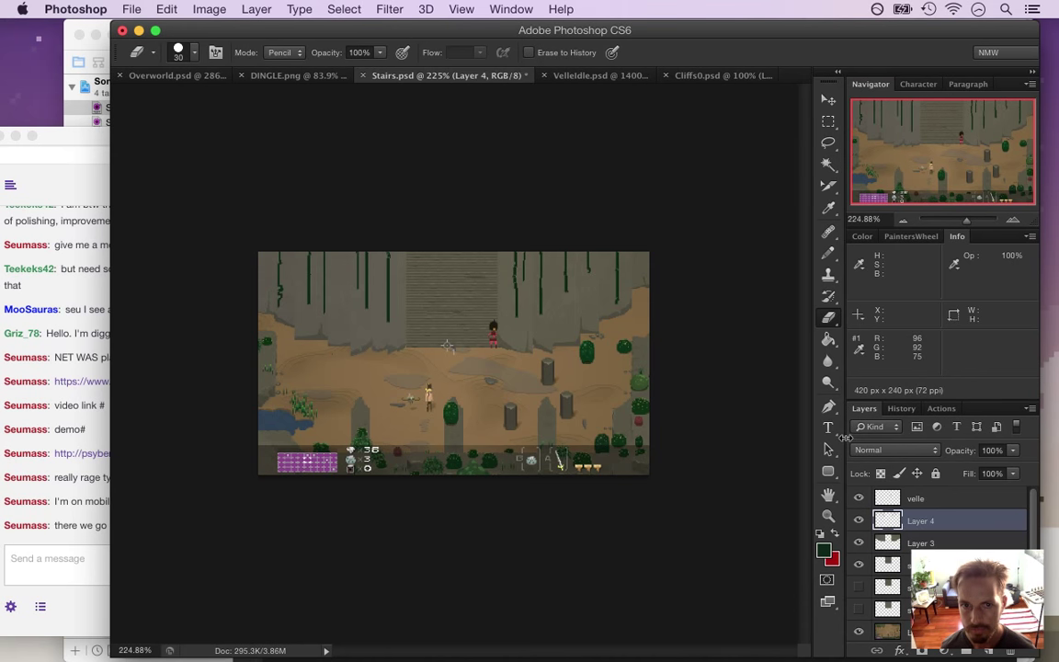
click(1012, 450)
drag(1020, 466, 999, 471)
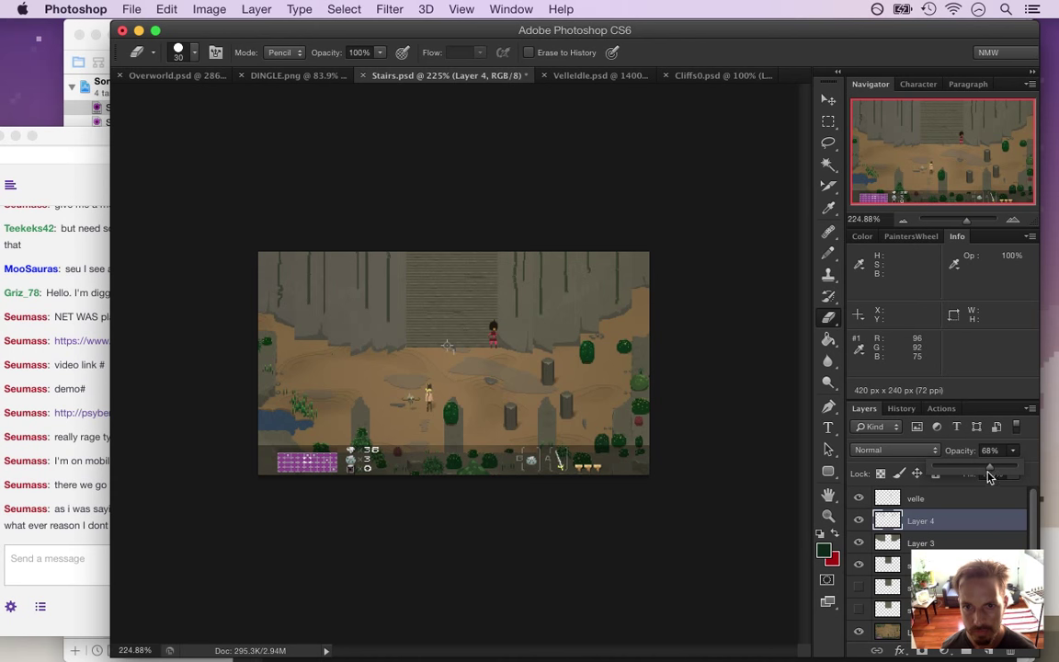
Read the newest message in the Twitch chat and switch back to Photoshop
click(56, 541)
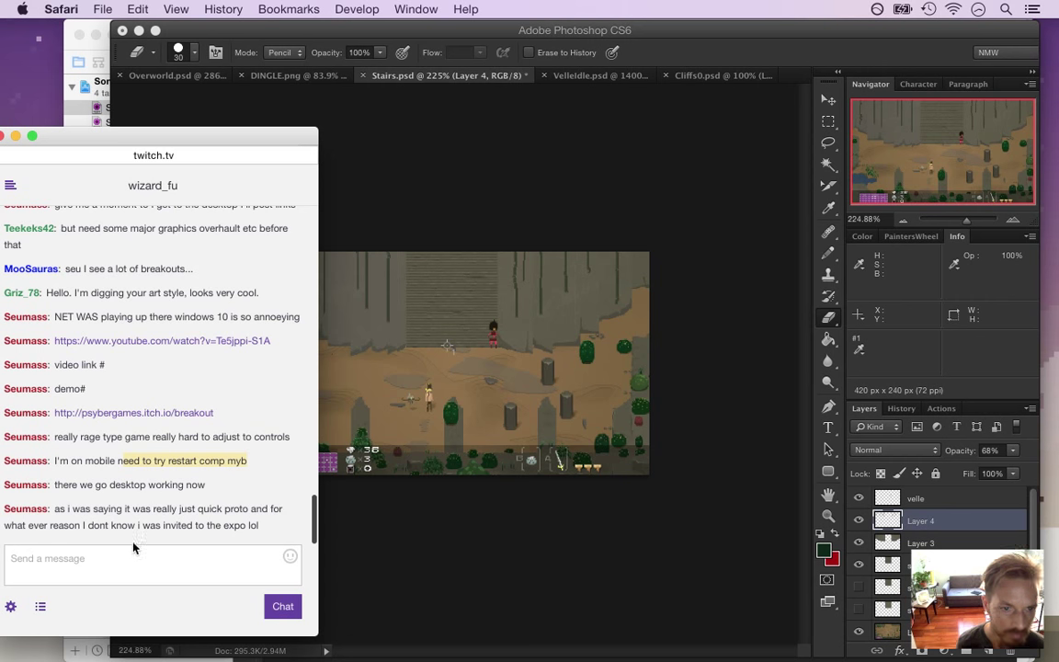
drag(97, 511, 164, 526)
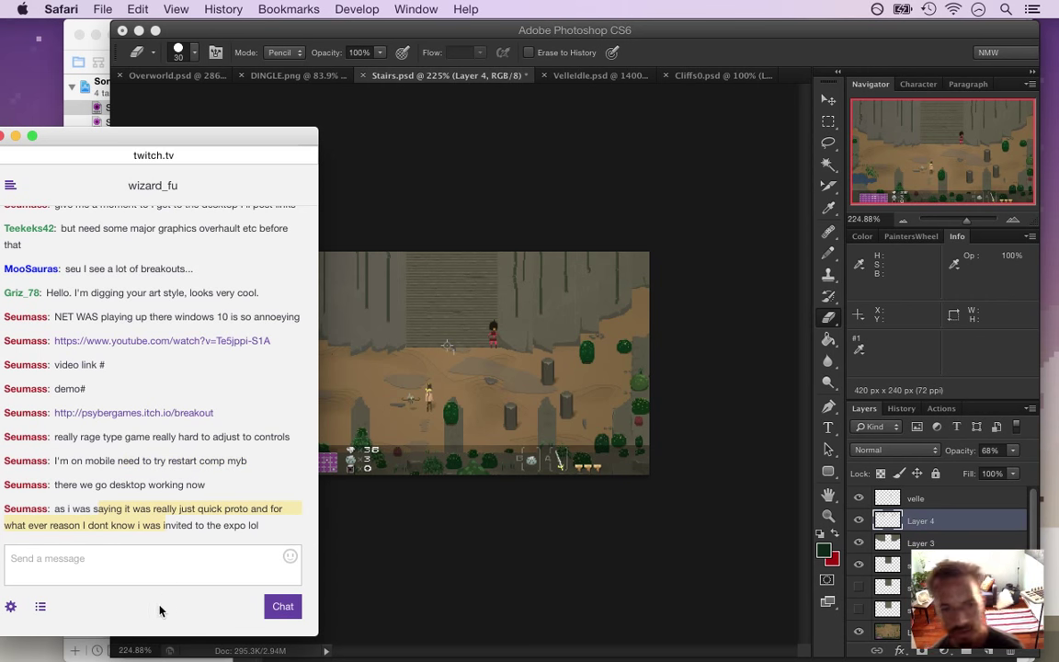
click(711, 58)
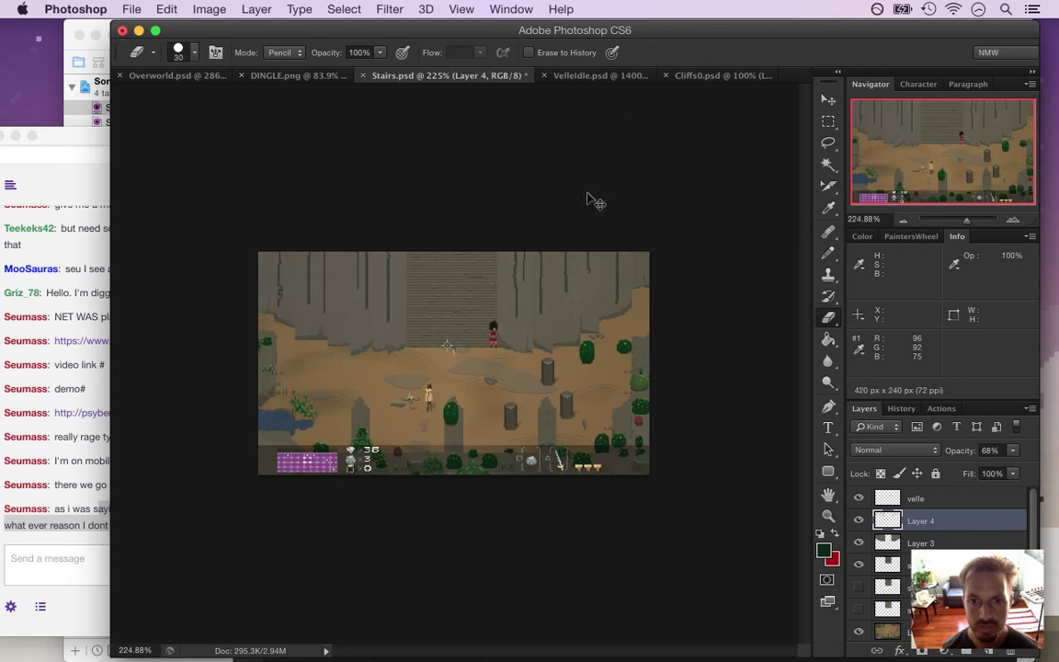
Lower the merged vines layer's opacity to 44% so the vines blend into the cliffs
drag(320, 299, 317, 337)
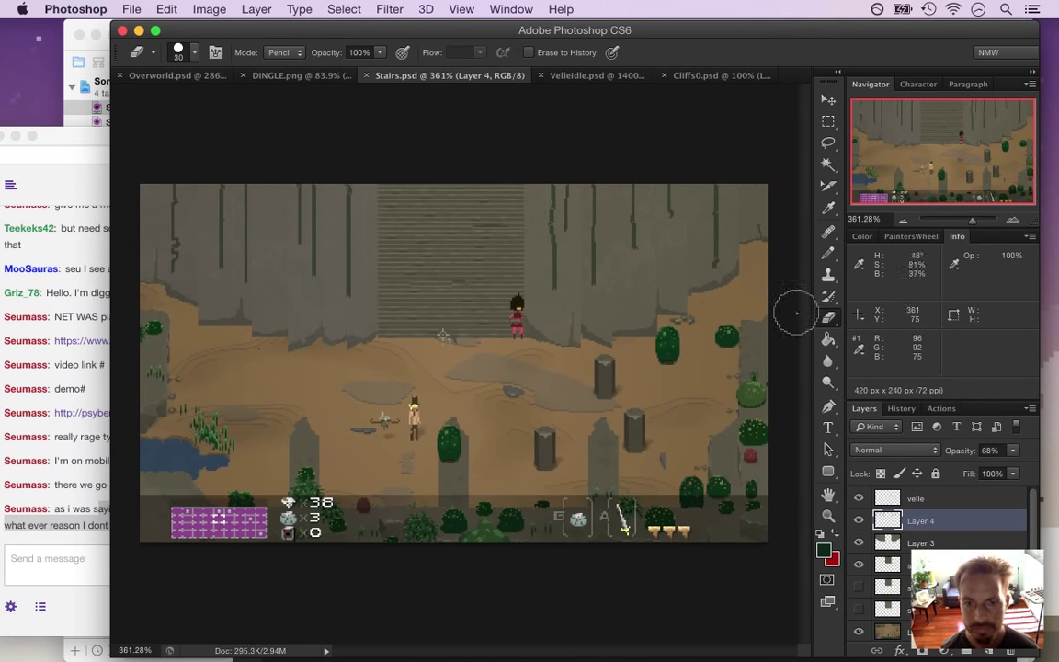
click(1012, 451)
mouse_move(1000, 464)
mouse_down()
mouse_move(991, 466)
mouse_move(1004, 463)
mouse_up()
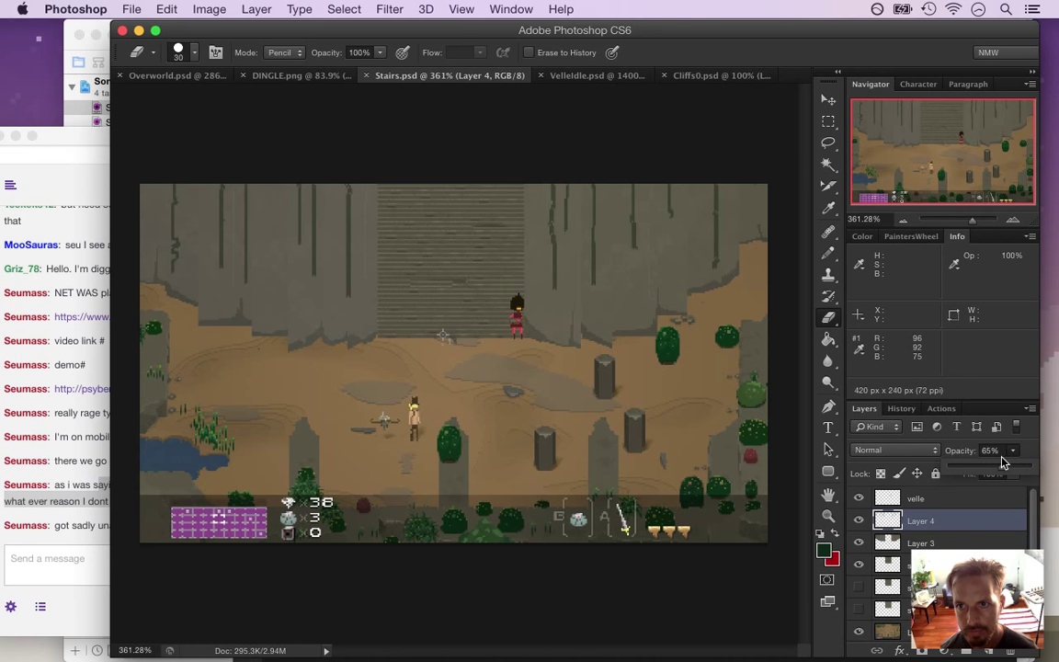
mouse_move(1004, 462)
mouse_down()
mouse_move(1012, 469)
mouse_move(972, 472)
mouse_move(984, 472)
mouse_up()
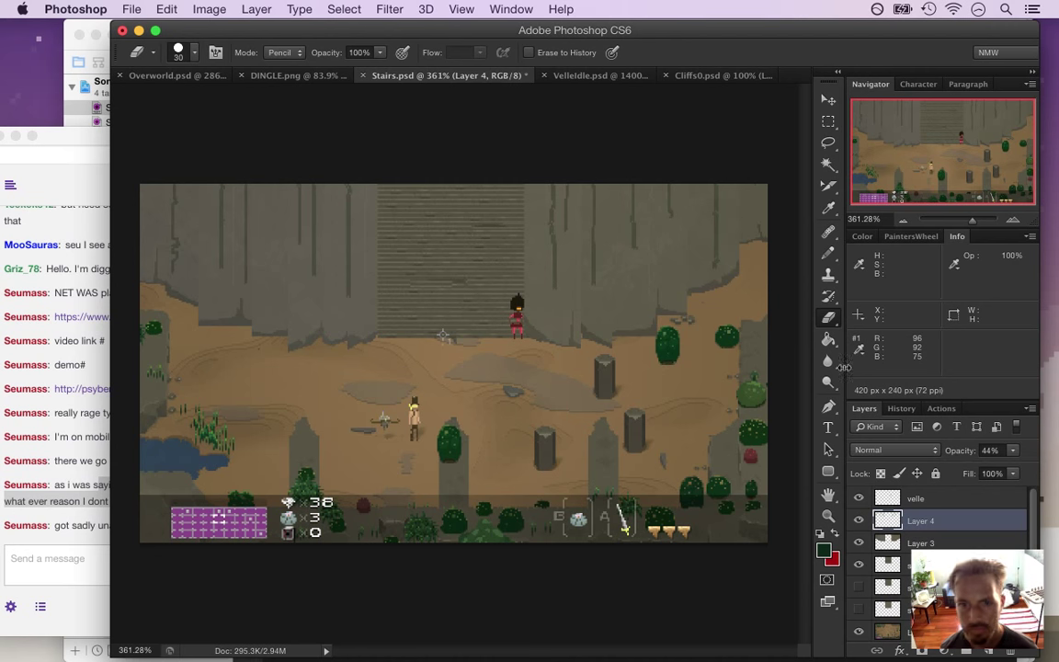
Read the latest Twitch chat reply in Safari and go back to the stairs image in Photoshop
click(79, 552)
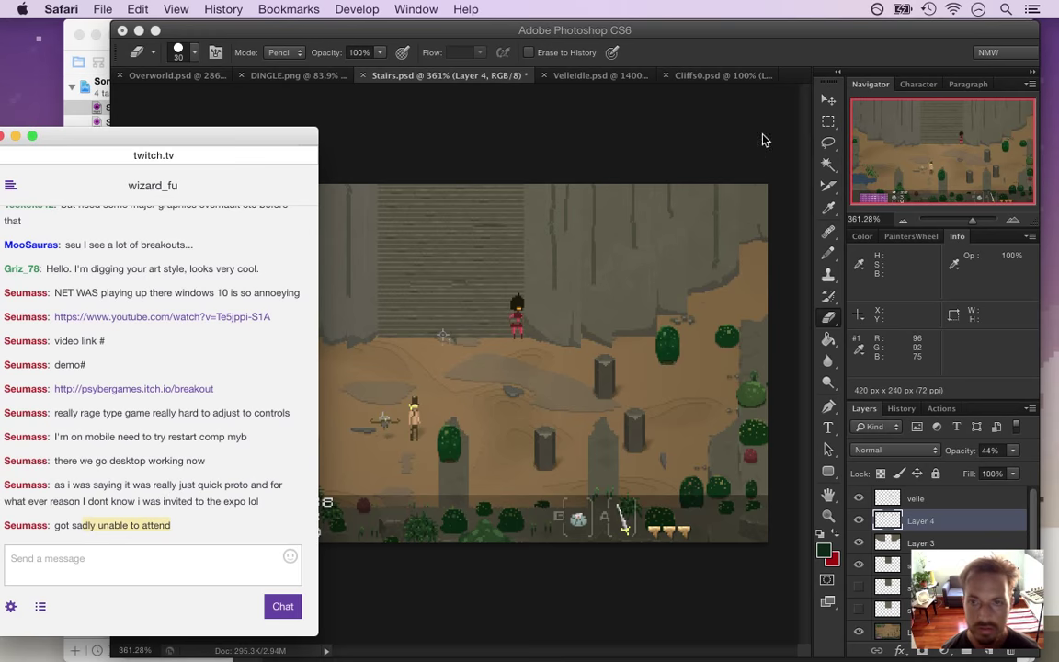
click(721, 99)
Sample the muted grey-green of a faded vine beside the stairs as the foreground color
drag(321, 275, 439, 293)
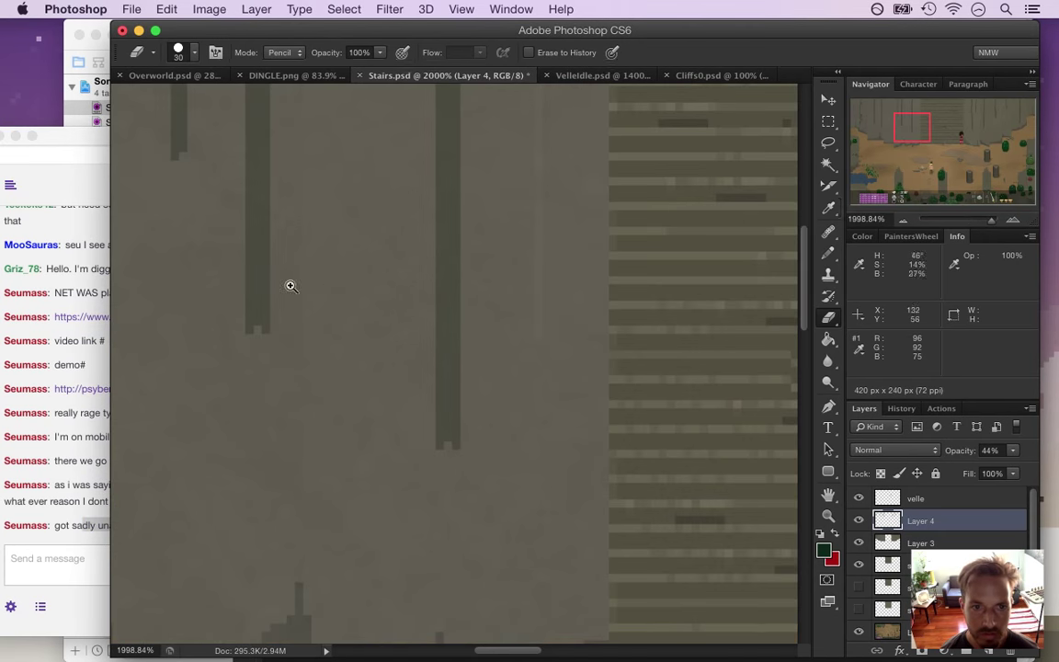
key(i)
drag(449, 350, 507, 350)
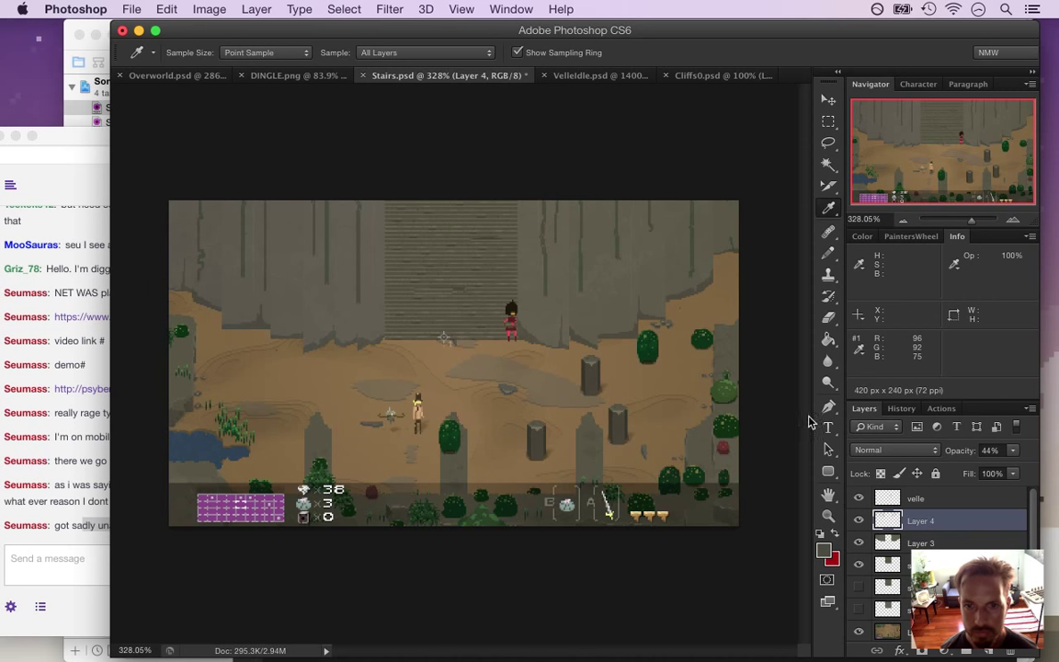
Load the vine pixels of Layer 4 as a selection and paint them with the sampled color using a 30 px pencil
super+click(889, 524)
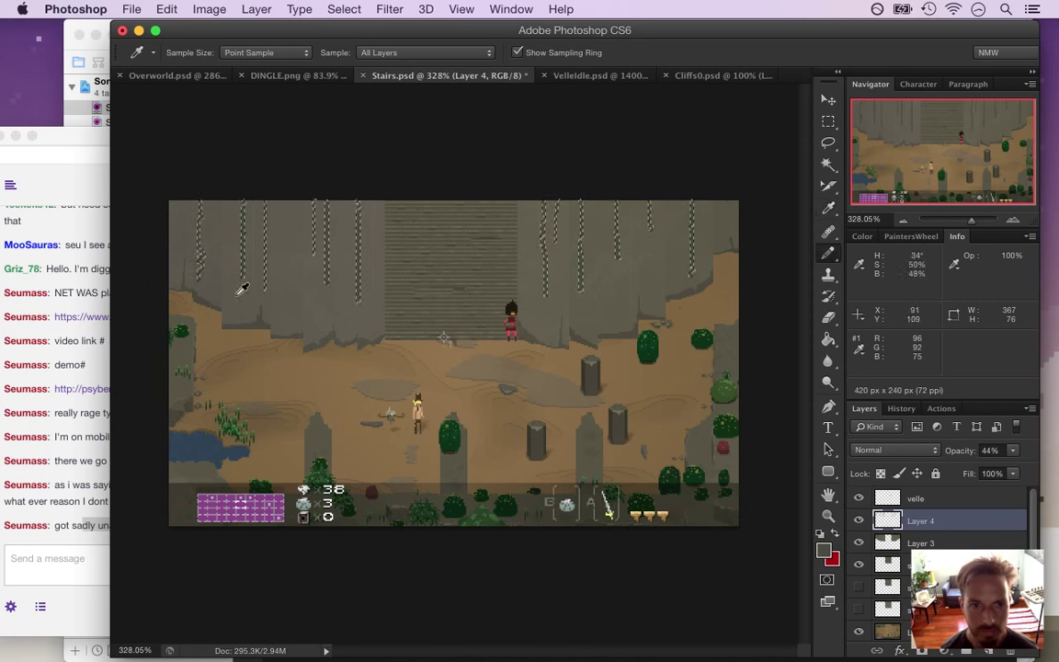
key(b)
key(bracketright)
key(bracketright)
key(bracketright)
key(bracketright)
key(bracketright)
key(bracketright)
key(bracketright)
key(bracketright)
key(bracketright)
key(bracketright)
key(bracketright)
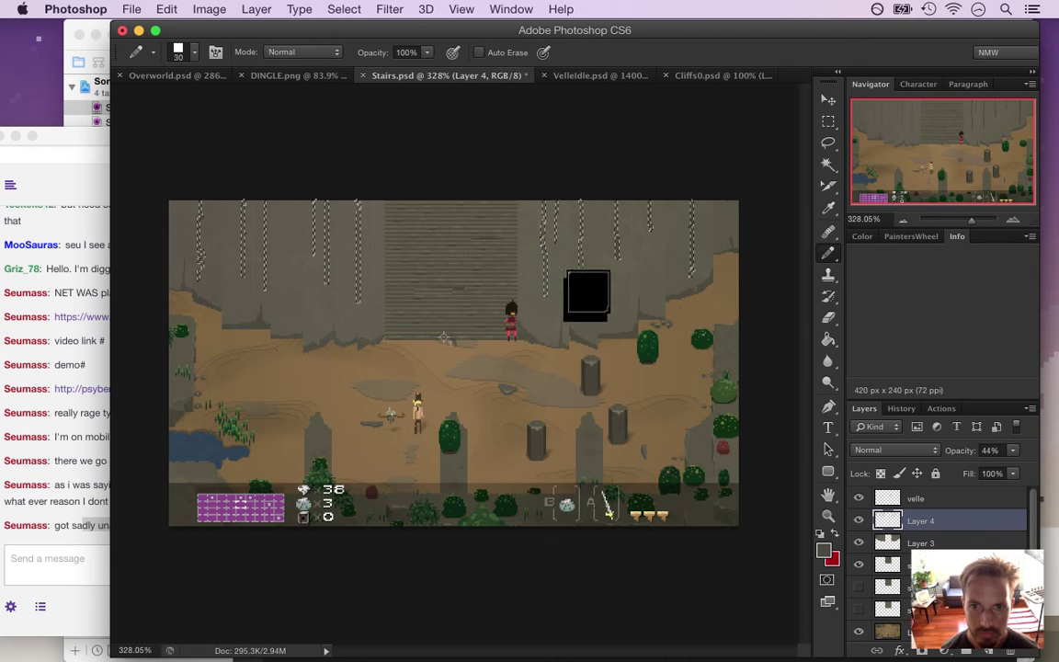
Clear the vine selection and raise Layer 4's opacity to 100%
key(m)
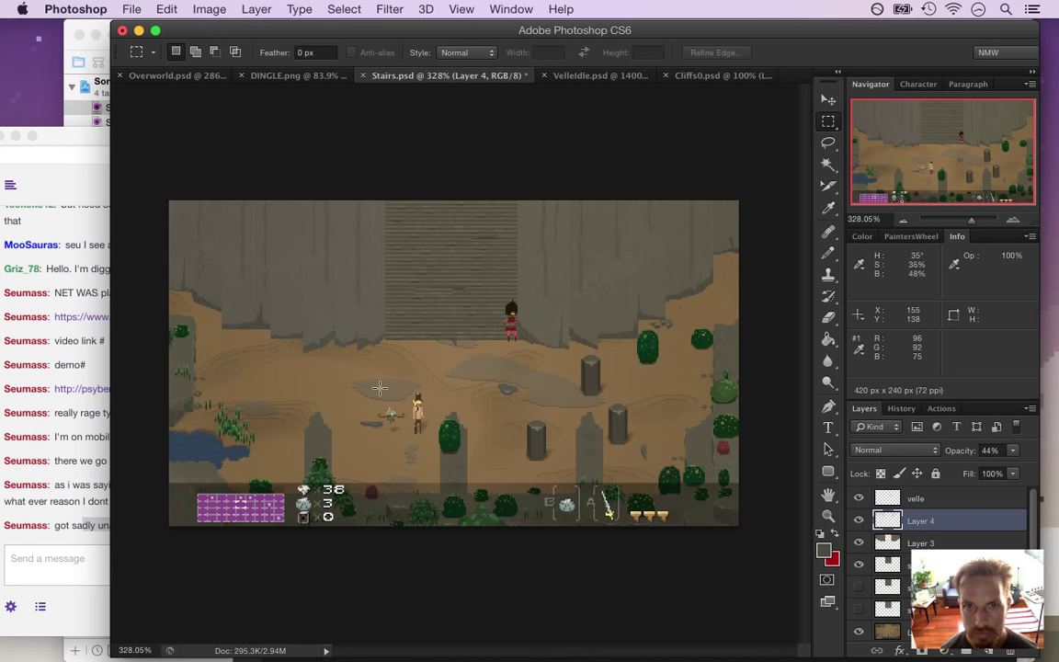
key(b)
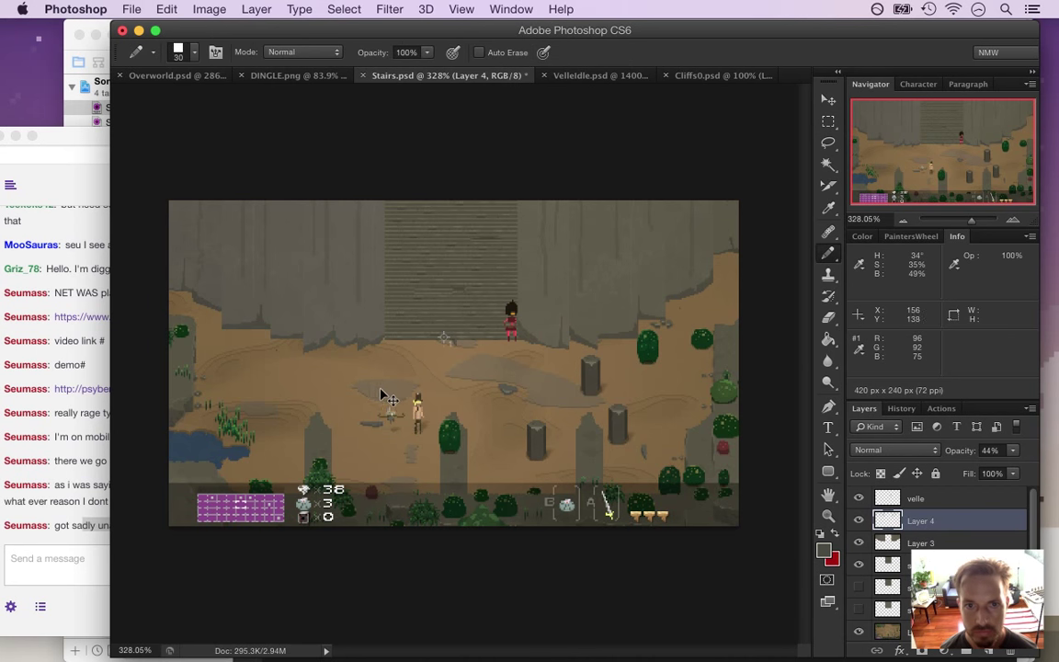
click(1015, 451)
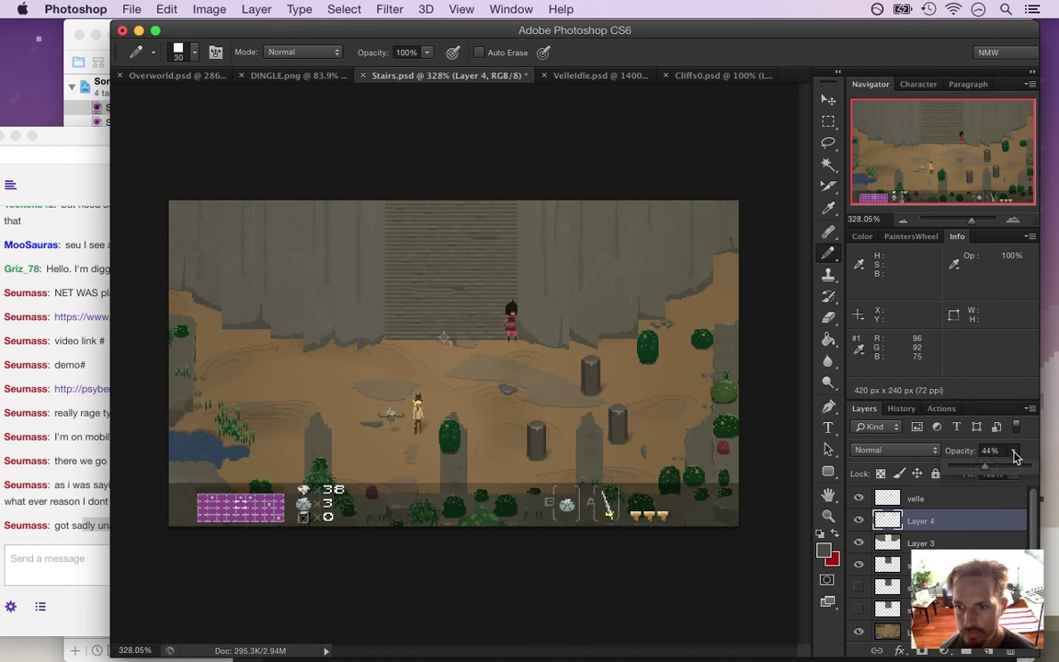
drag(1031, 472, 1027, 483)
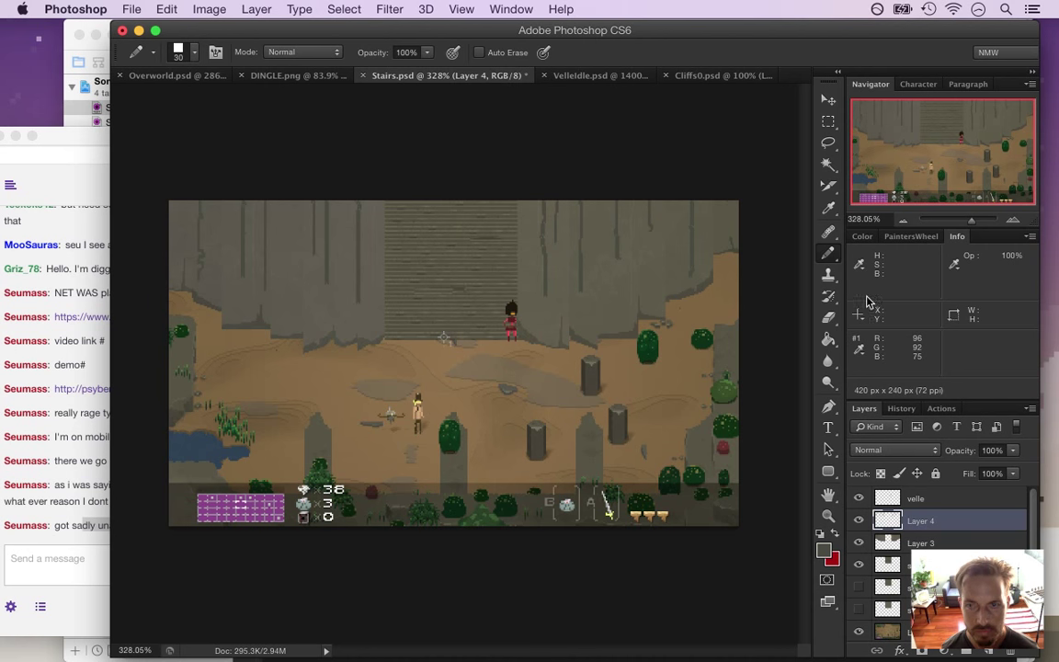
Select the second pair of vines on the cliff right of the stairs and move them up 4 pixels
key(m)
drag(569, 184, 619, 302)
key(v)
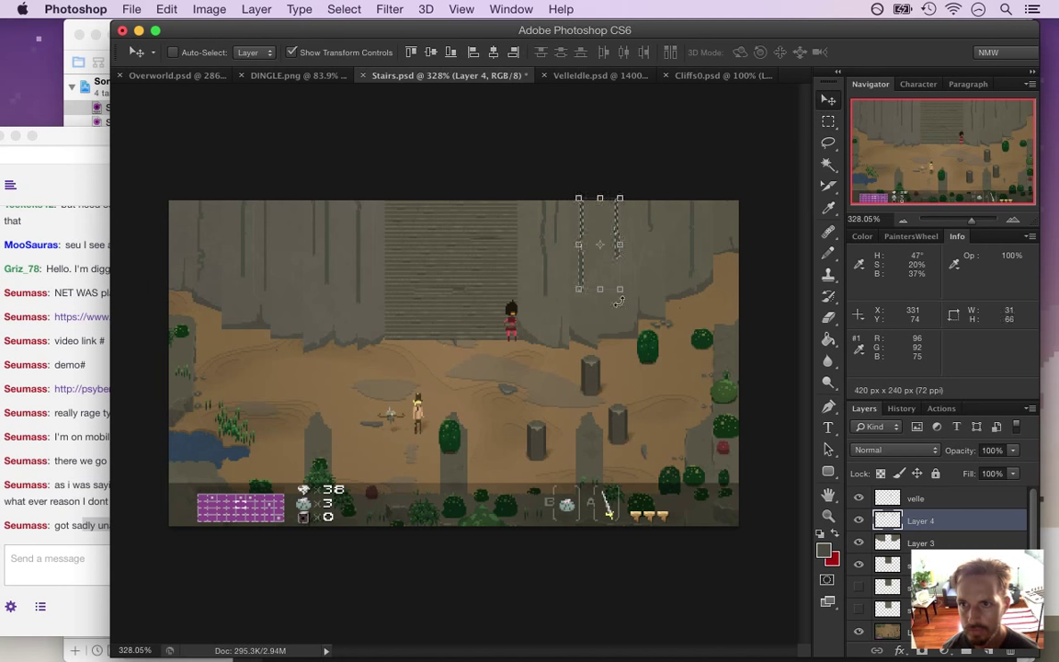
key(Up)
key(Up)
key(Up)
key(Up)
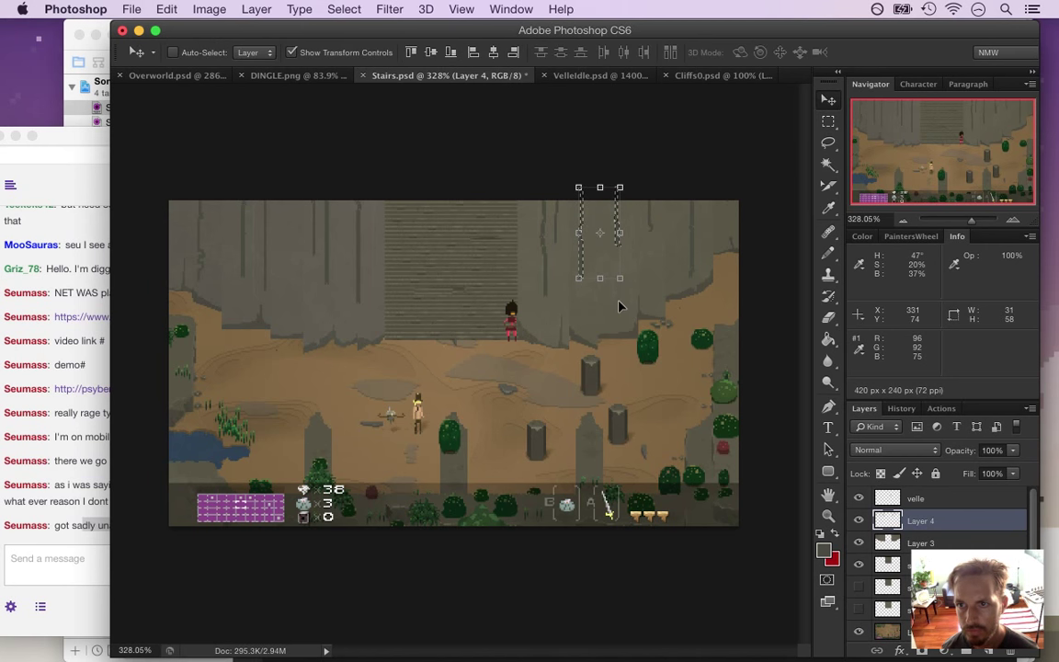
Select the two vines just left of the stairs and stretch them downward to 118.39% height
key(m)
key(ctrl+d)
drag(319, 184, 366, 318)
key(v)
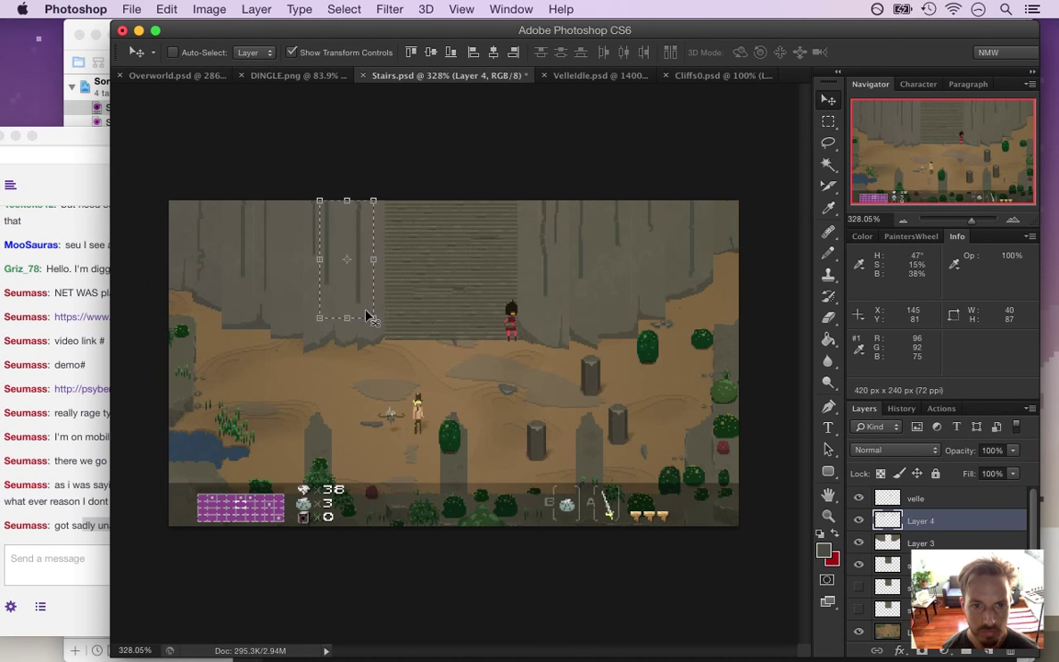
mouse_move(346, 318)
mouse_down()
mouse_move(346, 353)
mouse_move(346, 339)
mouse_up()
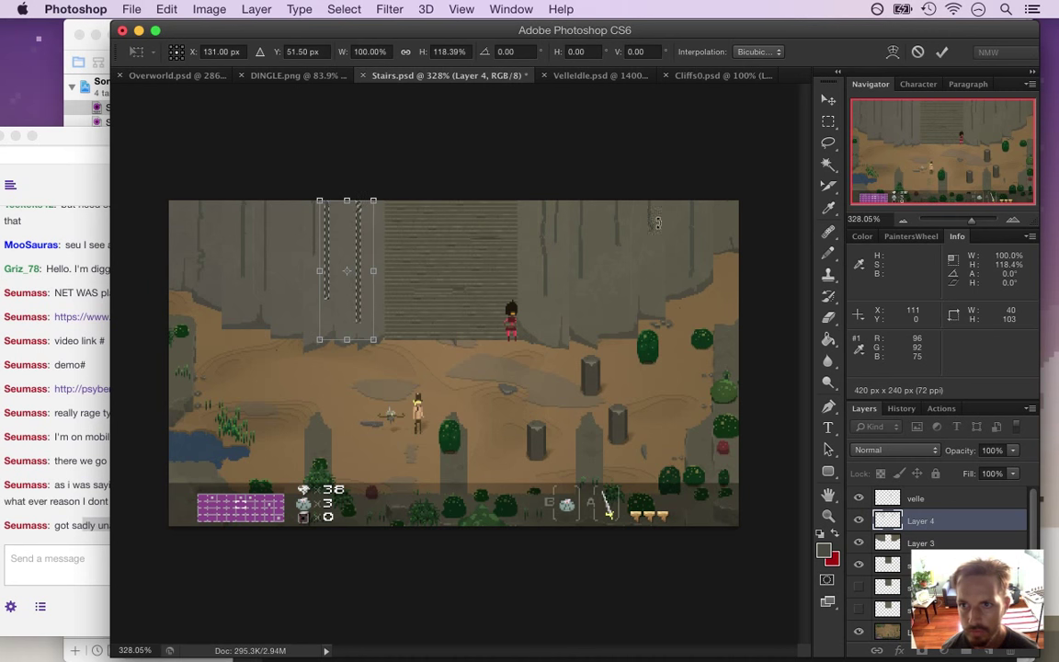
Apply the transform that stretches the selected dark vertical cliff lines to 118.39% height, and clear the selection
click(941, 49)
key(m)
key(super+d)
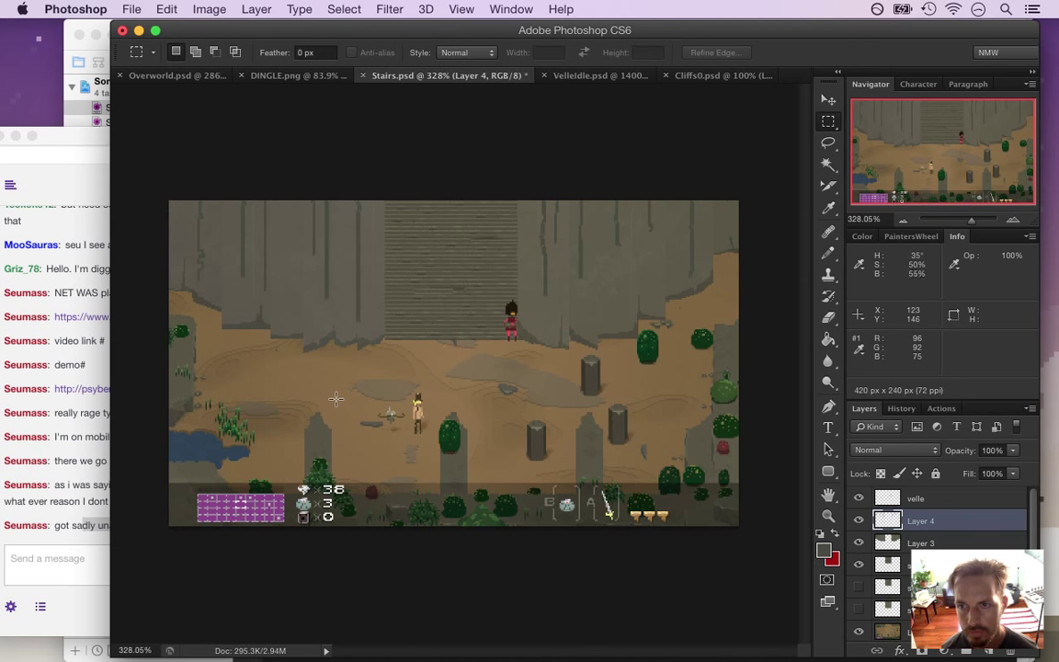
Sample the dark cliff shadow colour, set the pencil to 1 px and shade the cliff base's lower-left corner on Layer 4
drag(210, 319, 264, 280)
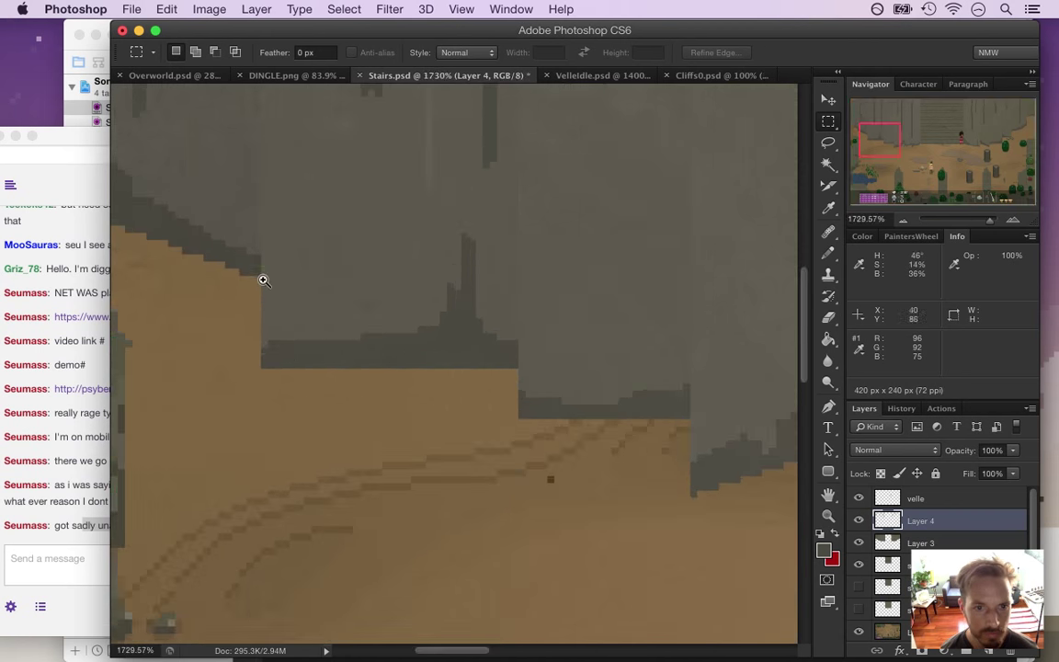
key(i)
click(274, 359)
key(b)
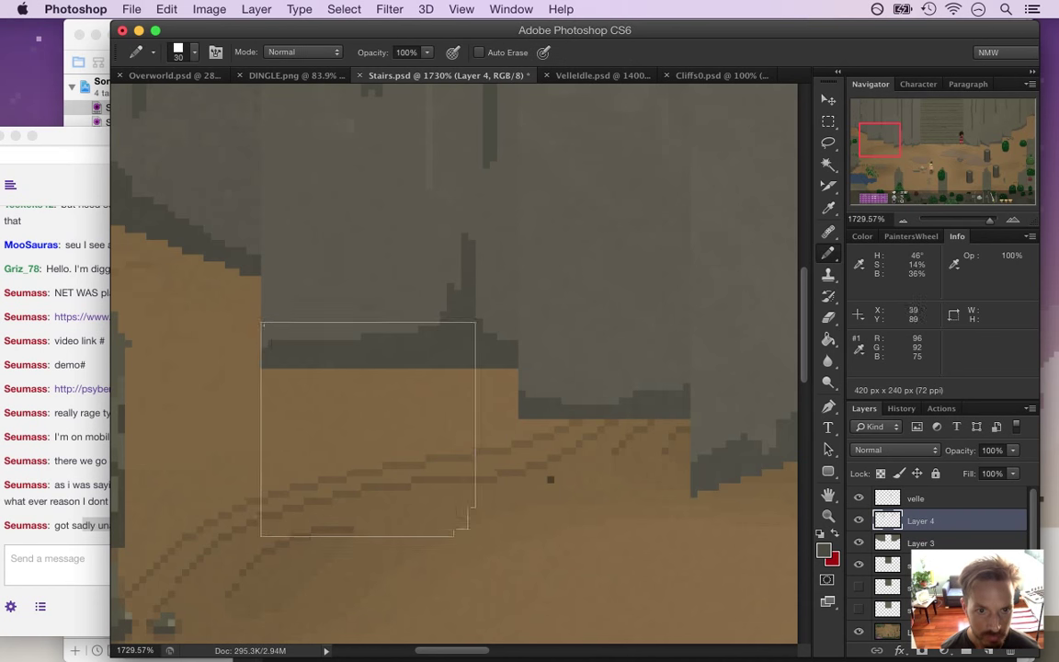
key(bracketleft)
key(bracketleft)
key(bracketleft)
key(bracketleft)
key(bracketleft)
key(bracketleft)
key(bracketleft)
key(bracketleft)
key(bracketleft)
key(bracketleft)
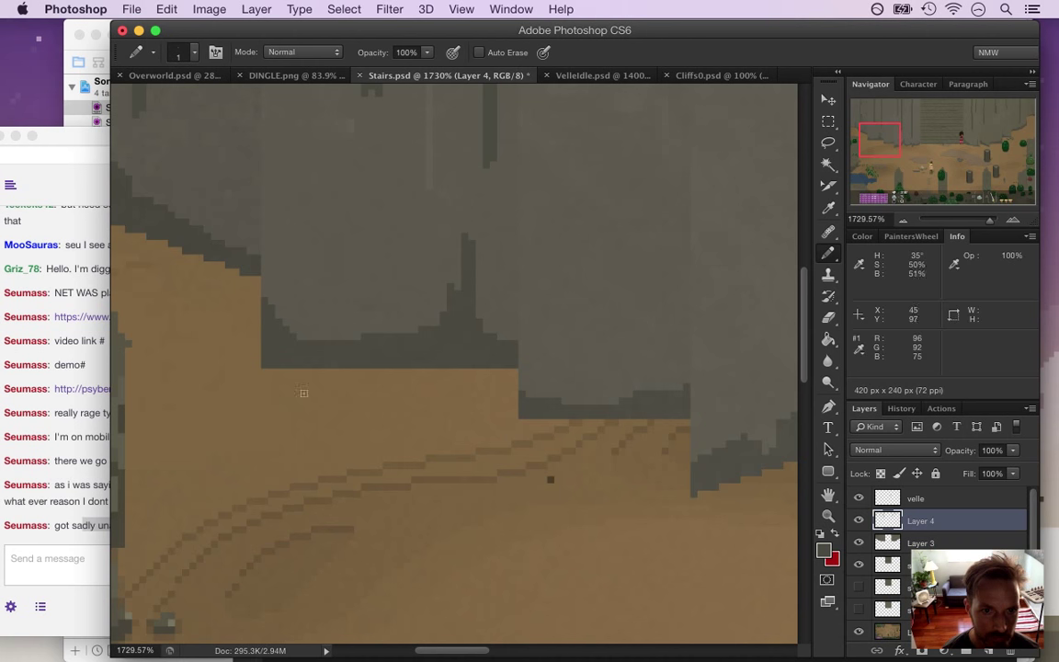
Set the eraser to a 1 px pencil-mode tip
key(e)
key(bracketleft)
key(bracketleft)
key(bracketleft)
key(bracketleft)
key(bracketleft)
key(bracketleft)
key(bracketleft)
key(bracketleft)
key(bracketleft)
key(bracketleft)
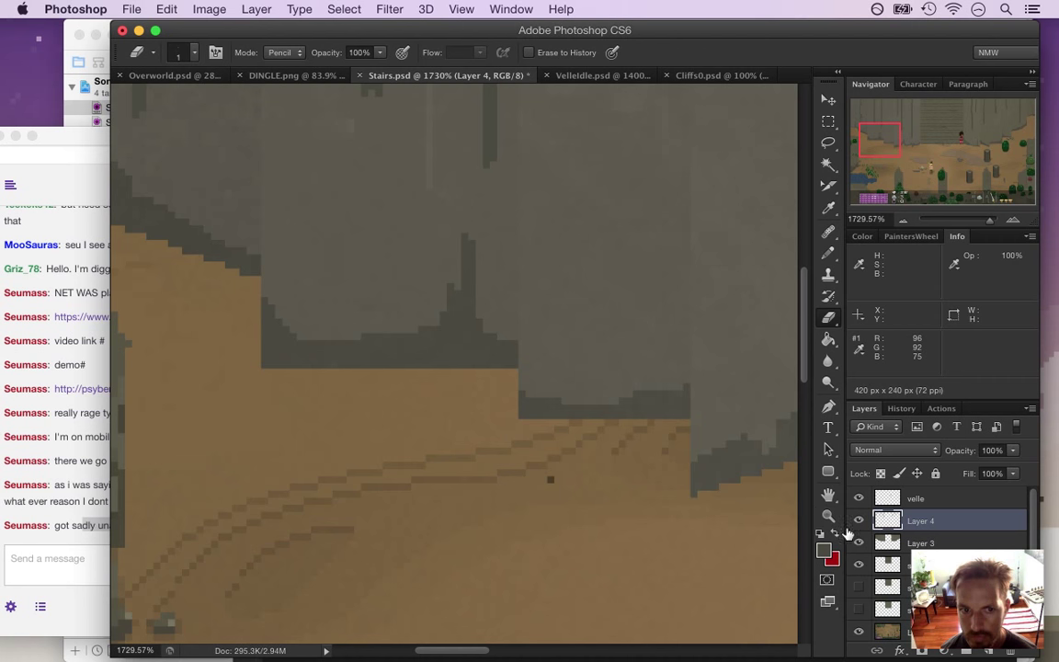
Remove the corner shading just pencilled on Layer 4 by selecting that area and clearing it
click(885, 544)
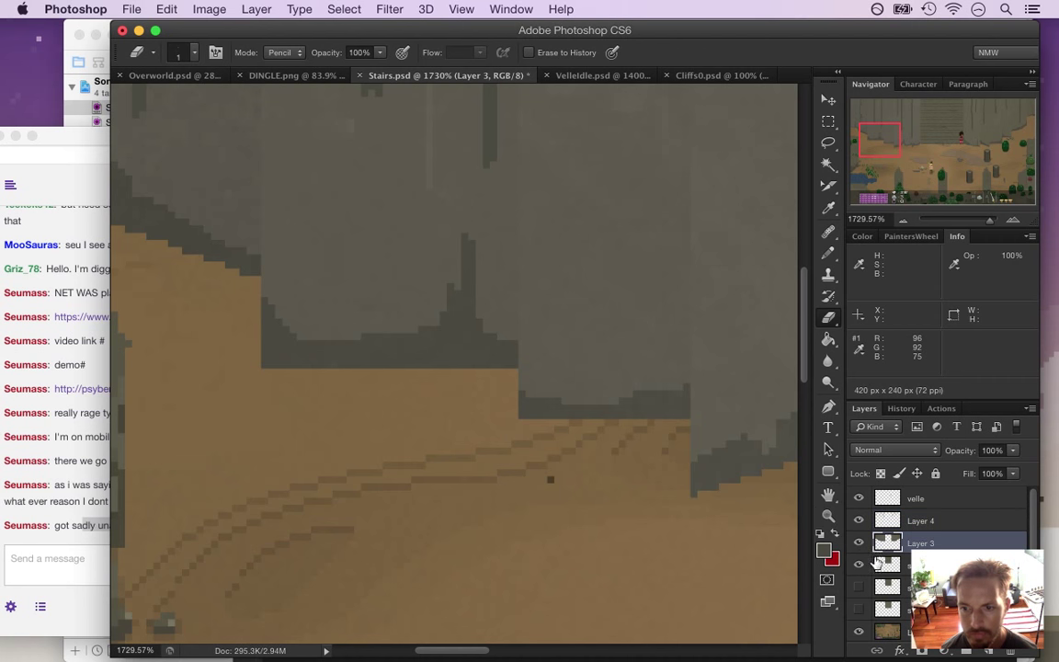
click(885, 521)
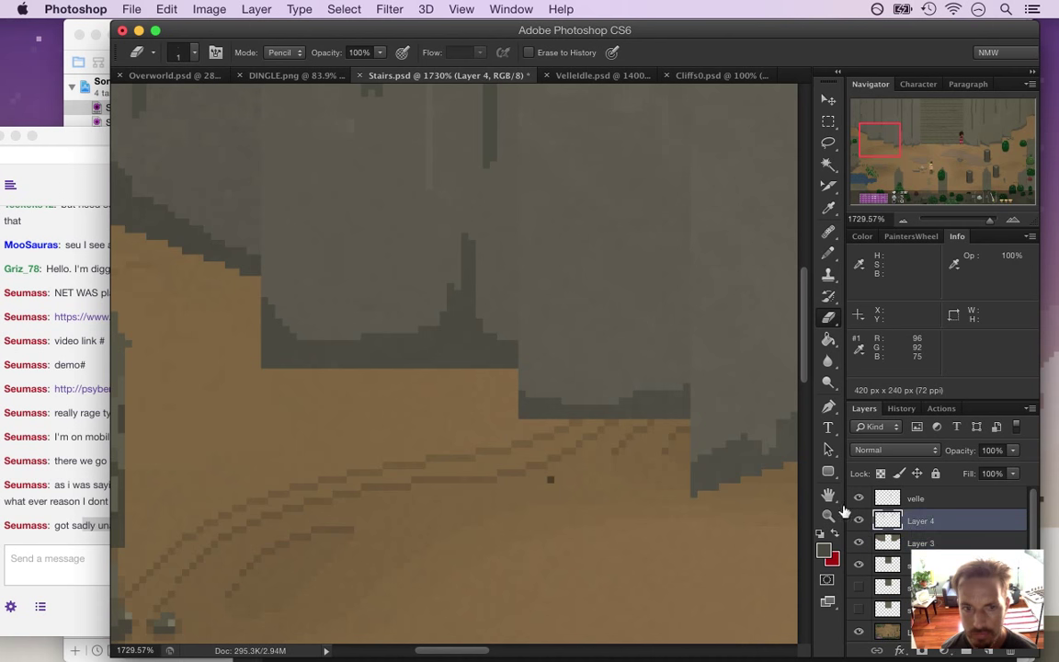
key(m)
drag(361, 454, 225, 254)
click(604, 402)
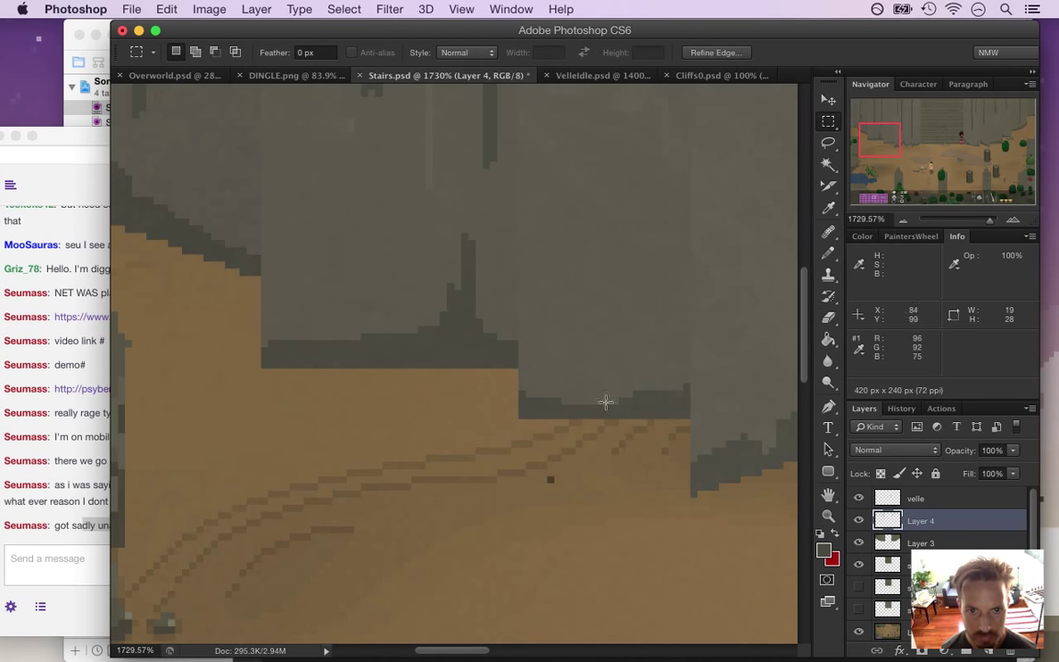
On Layer 3, sample the dark shadow colour and pencil stepped shading into the cliff base's lower-left corner
click(878, 548)
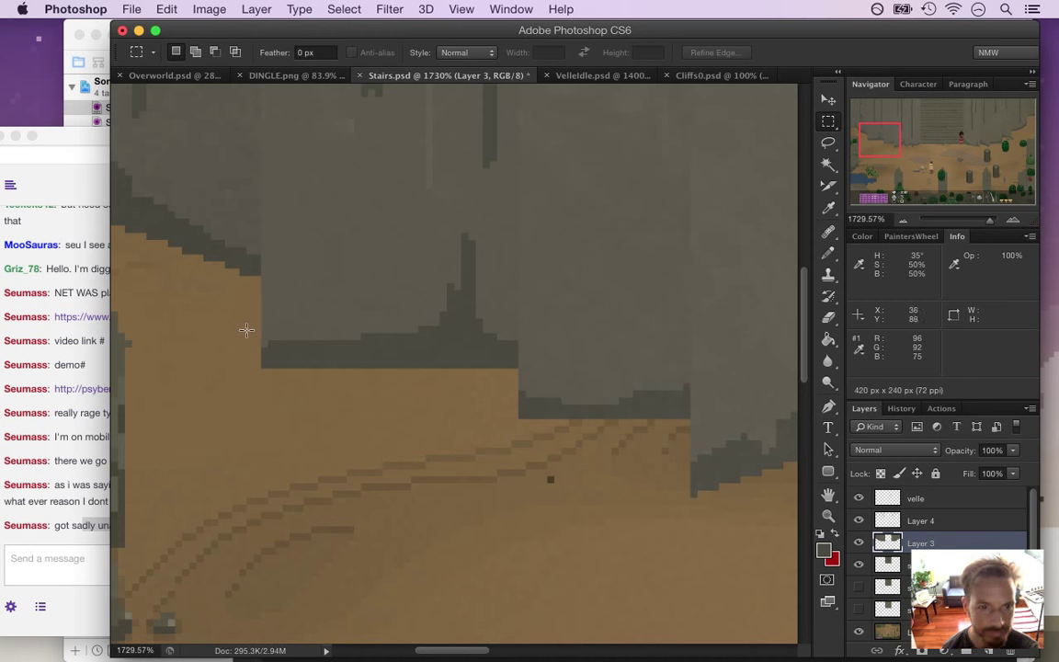
key(i)
click(282, 342)
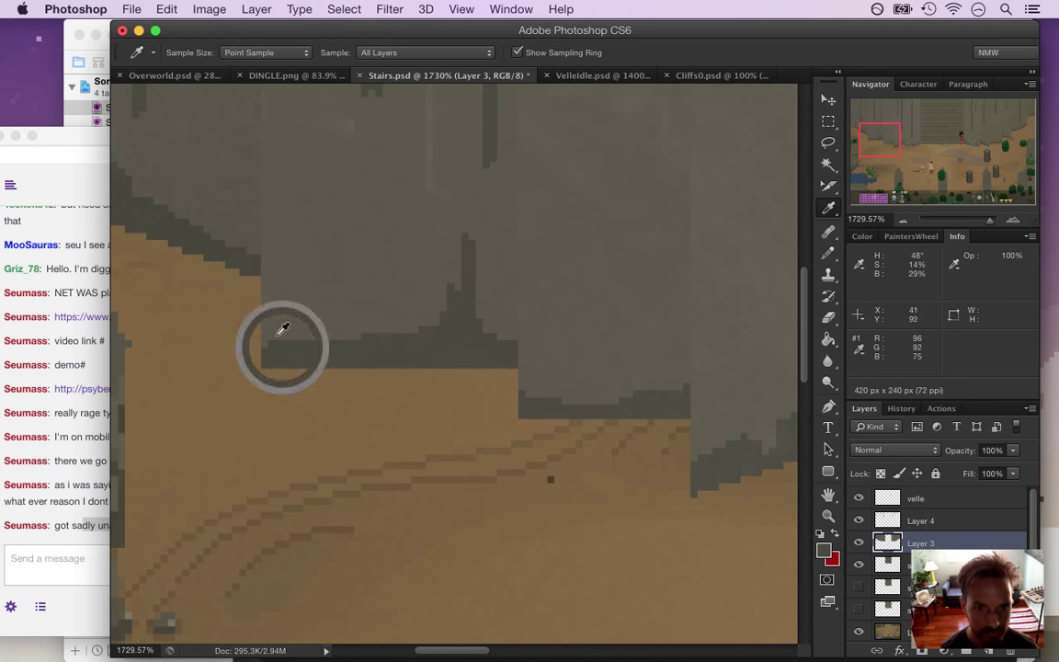
key(b)
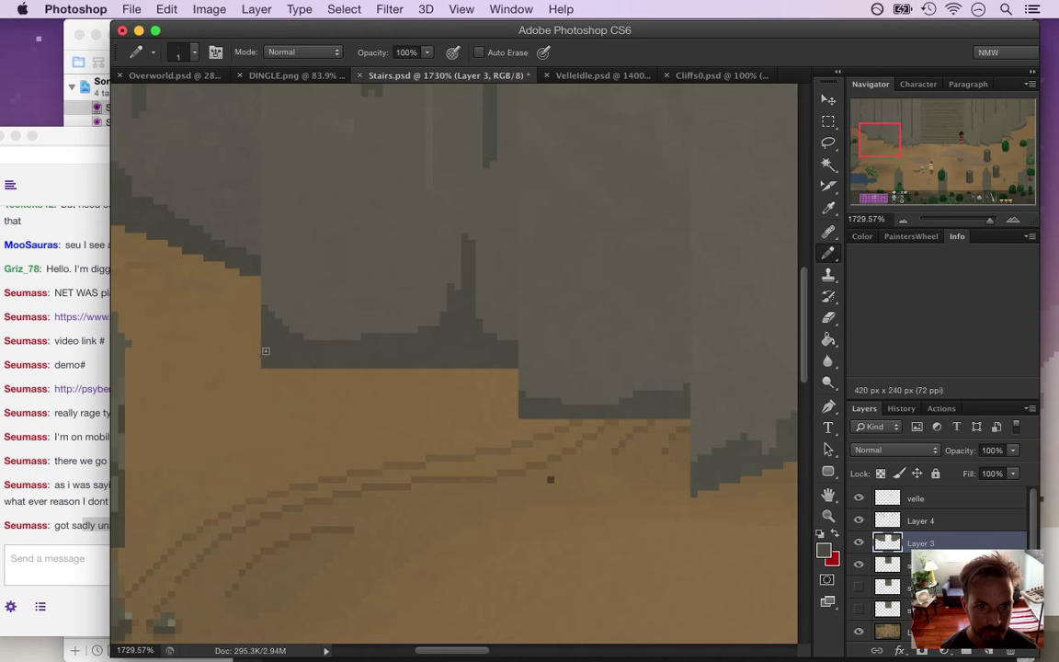
Erase the squared lower edges of the cliff base left of the stairs on Layer 3 into a rounded, irregular outline
key(e)
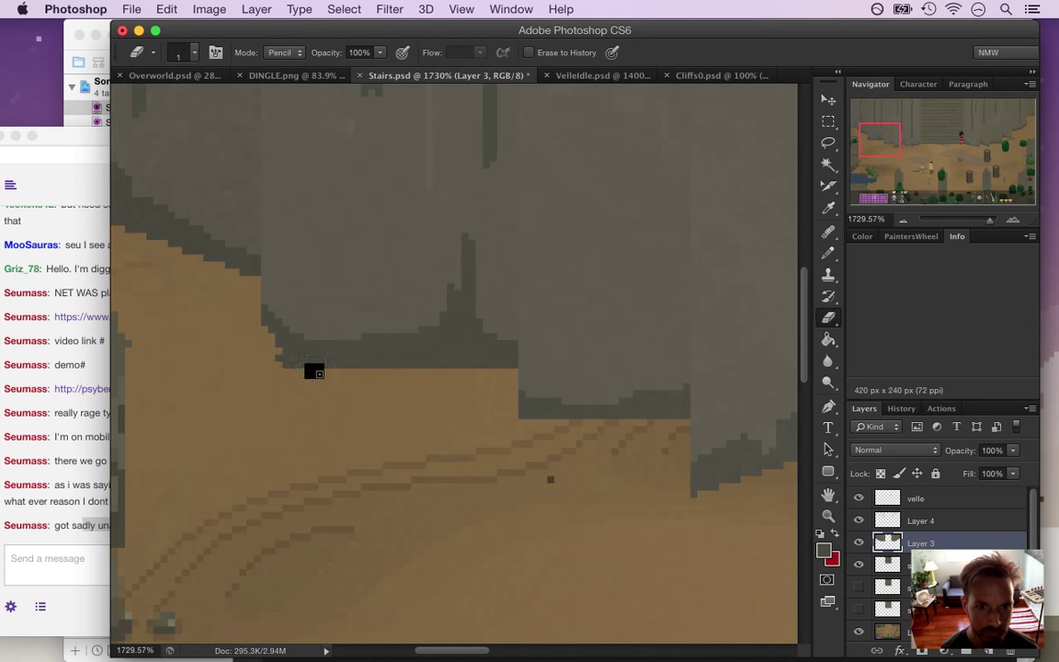
click(350, 365)
mouse_move(364, 365)
mouse_down()
mouse_move(414, 366)
mouse_move(378, 366)
mouse_up()
click(440, 365)
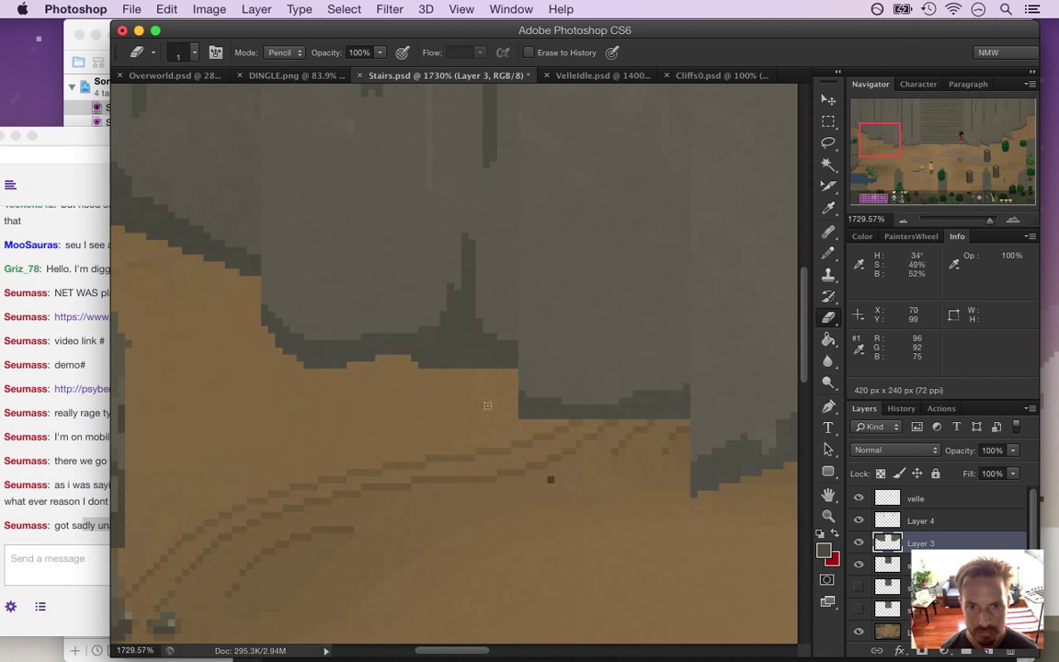
drag(522, 389, 508, 398)
key(i)
click(598, 409)
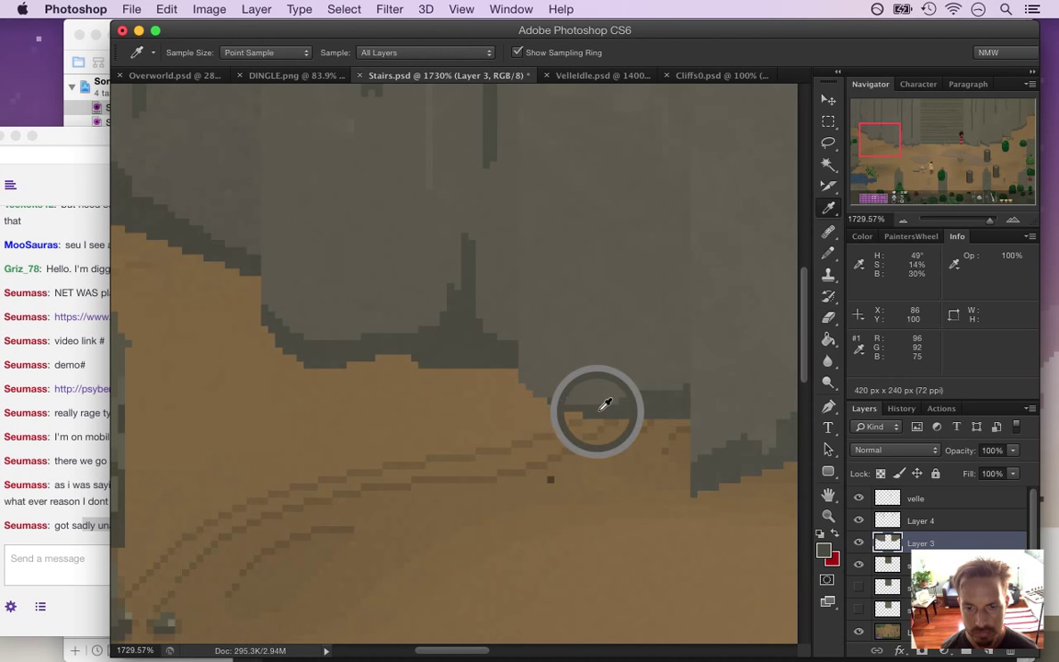
key(e)
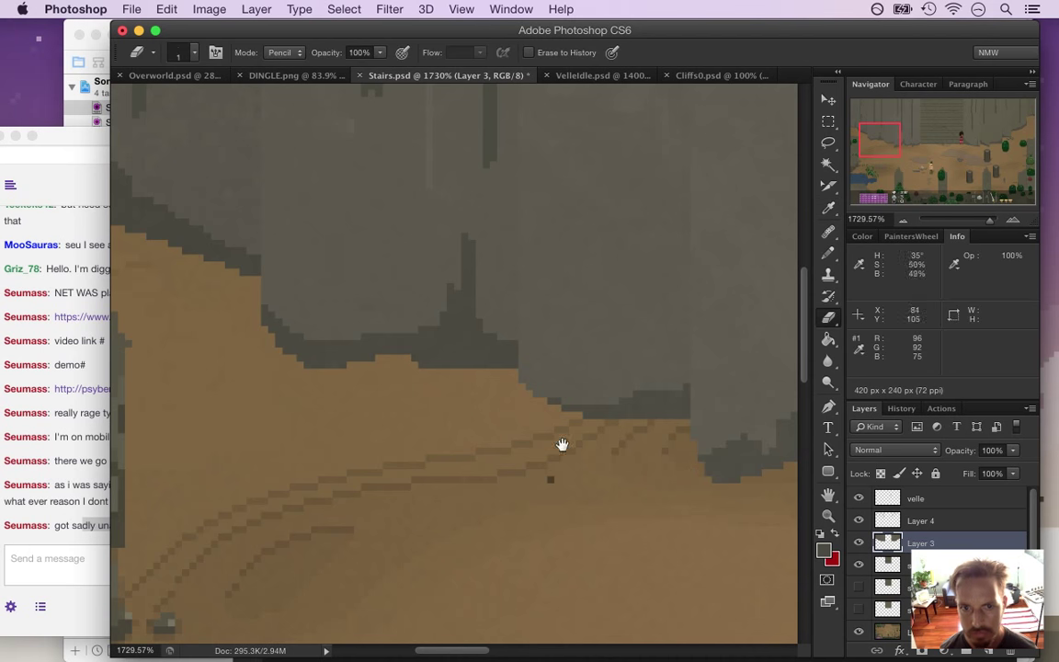
Refine the far-left cliff base outline on Layer 3 by erasing edge pixels and pencilling sampled dark shadow along the slope
scroll(375, 410, right, 5)
alt+scroll(363, 400, down, 5)
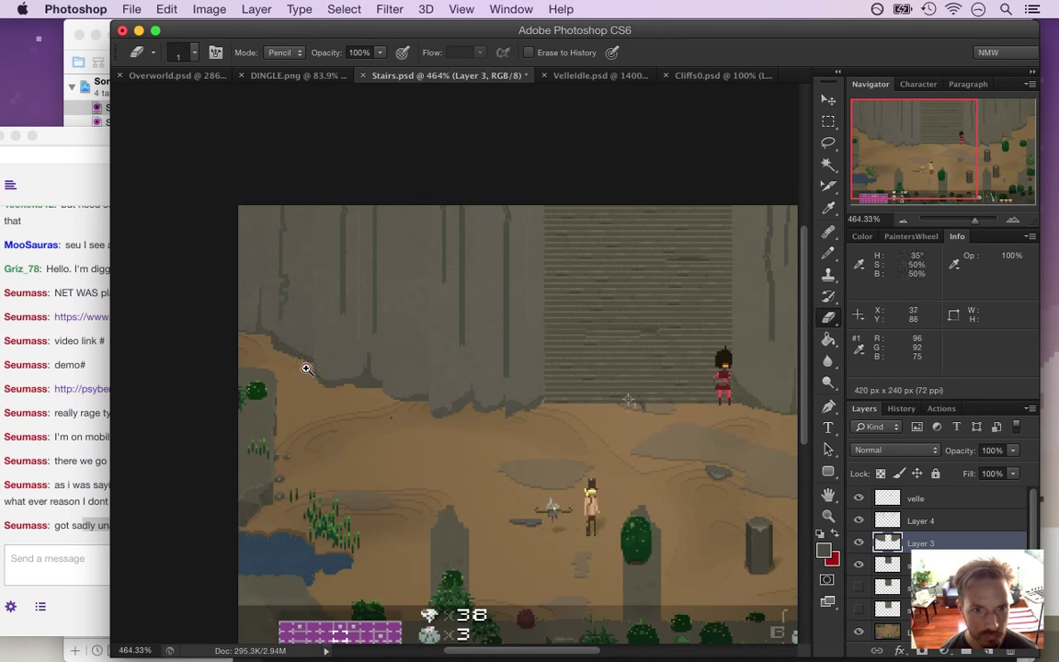
alt+scroll(305, 366, up, 5)
mouse_move(333, 387)
mouse_down()
mouse_move(364, 405)
mouse_move(400, 456)
mouse_up()
mouse_move(371, 419)
mouse_down()
mouse_move(464, 448)
mouse_move(376, 434)
mouse_move(411, 444)
mouse_up()
key(i)
click(460, 429)
key(b)
drag(340, 360, 373, 387)
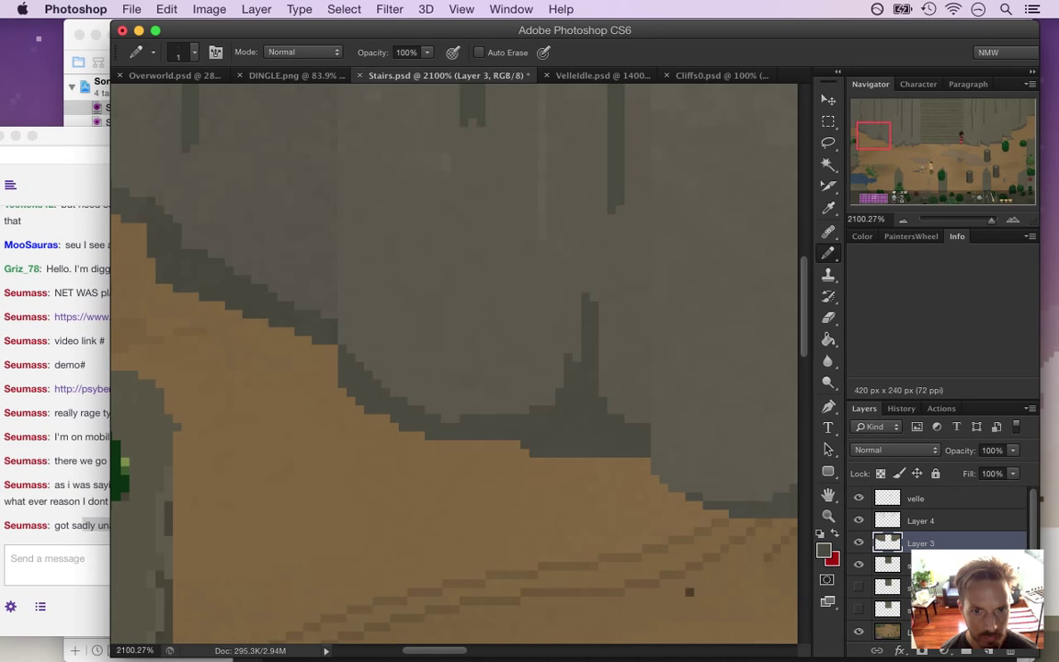
click(447, 420)
drag(524, 290, 427, 291)
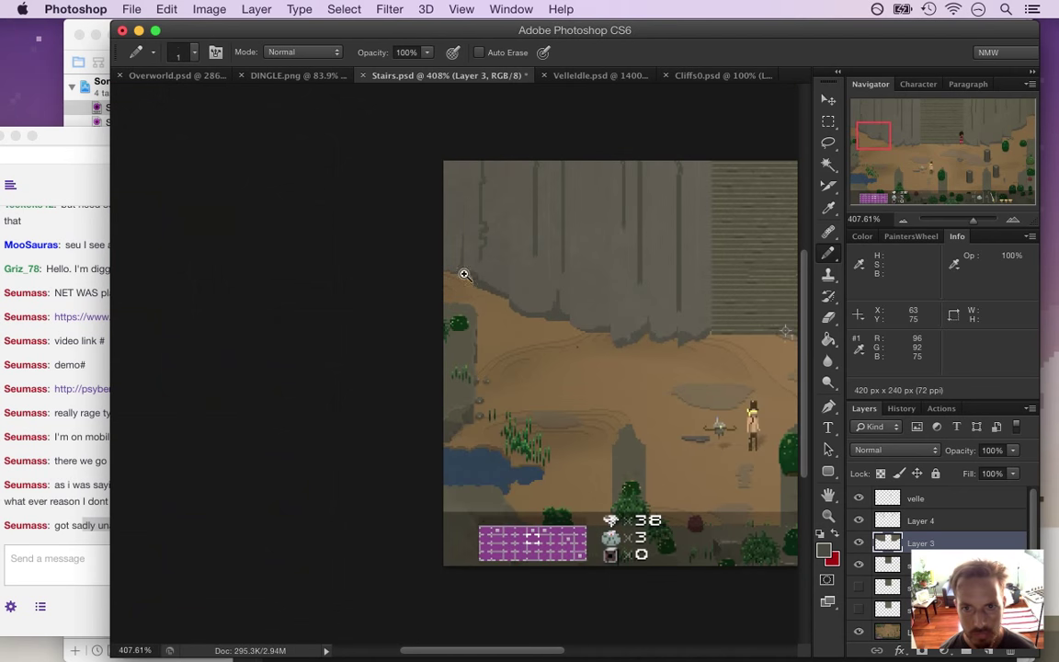
drag(713, 268, 529, 300)
drag(466, 277, 584, 262)
mouse_move(655, 245)
mouse_down()
mouse_move(510, 270)
mouse_move(454, 294)
mouse_up()
key(super+z)
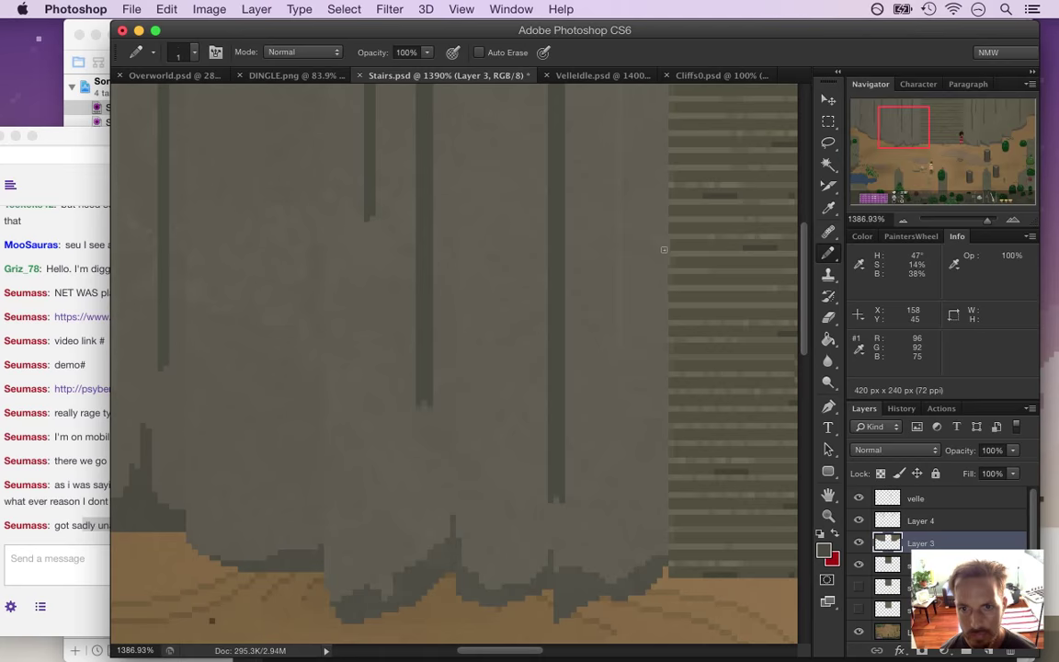
Pencil a dark tapering horizontal crack across the cliff face, starting at the left edge of the stairs, on Layer 3
drag(664, 249, 529, 273)
mouse_move(414, 304)
mouse_down()
mouse_move(518, 285)
mouse_move(666, 298)
mouse_move(625, 276)
mouse_move(512, 281)
mouse_up()
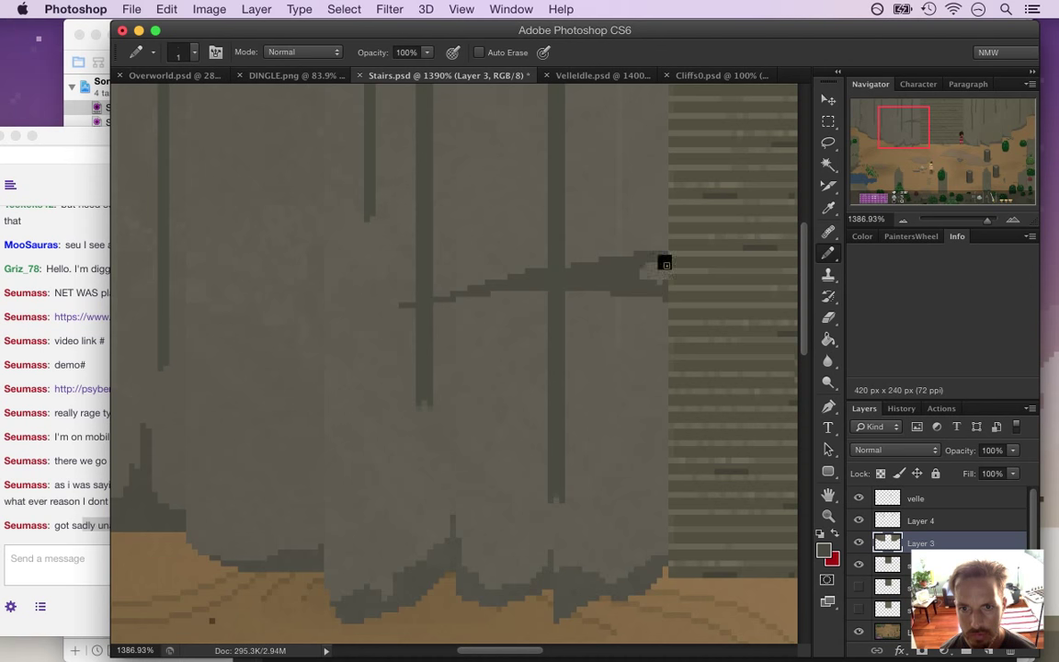
drag(554, 328, 538, 406)
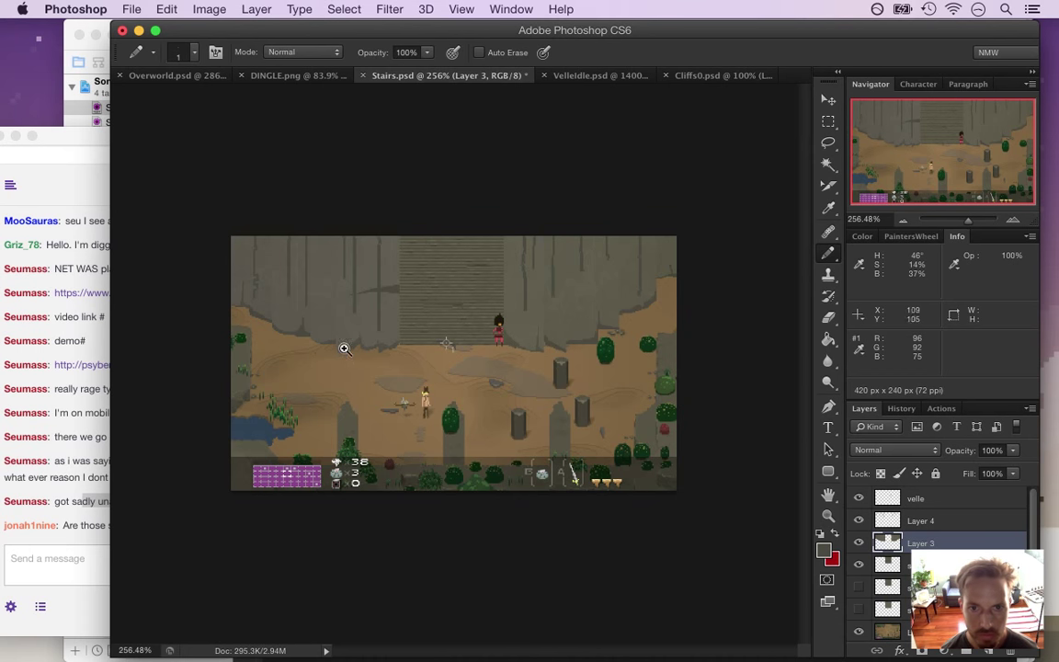
scroll(343, 347, up, 8)
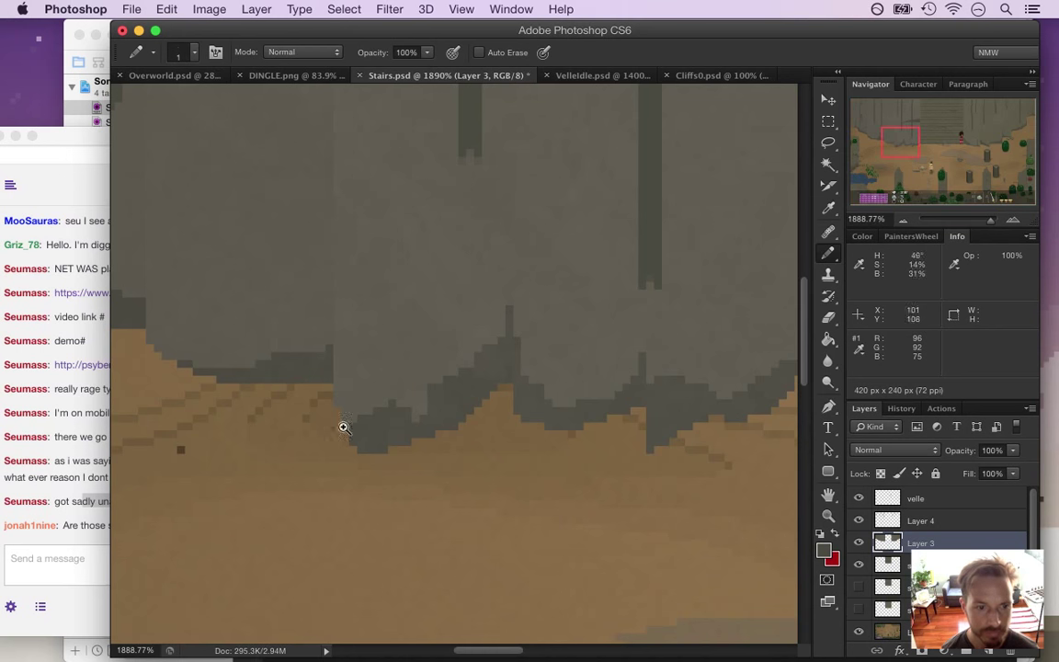
Switch to the Twitch chat in Safari, read the newest viewer question and return to Photoshop
click(90, 469)
drag(79, 525, 200, 525)
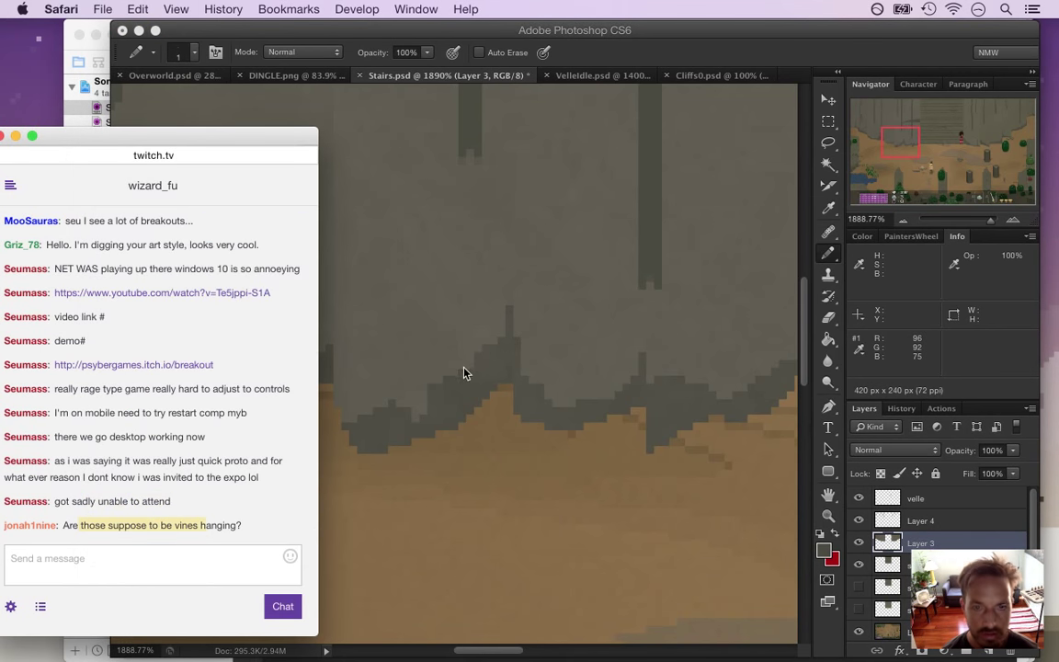
click(685, 64)
Set the foreground colour to 000000 and darken the end of a left cliff crack on Layer 4 using 30% pencil opacity
drag(396, 285, 365, 274)
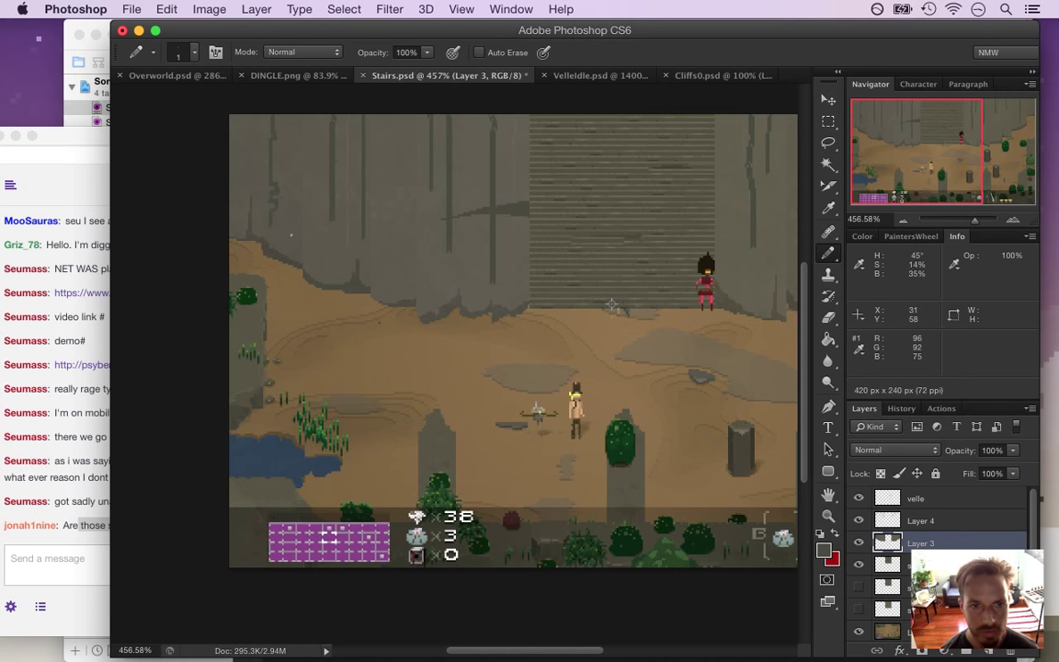
drag(289, 239, 402, 267)
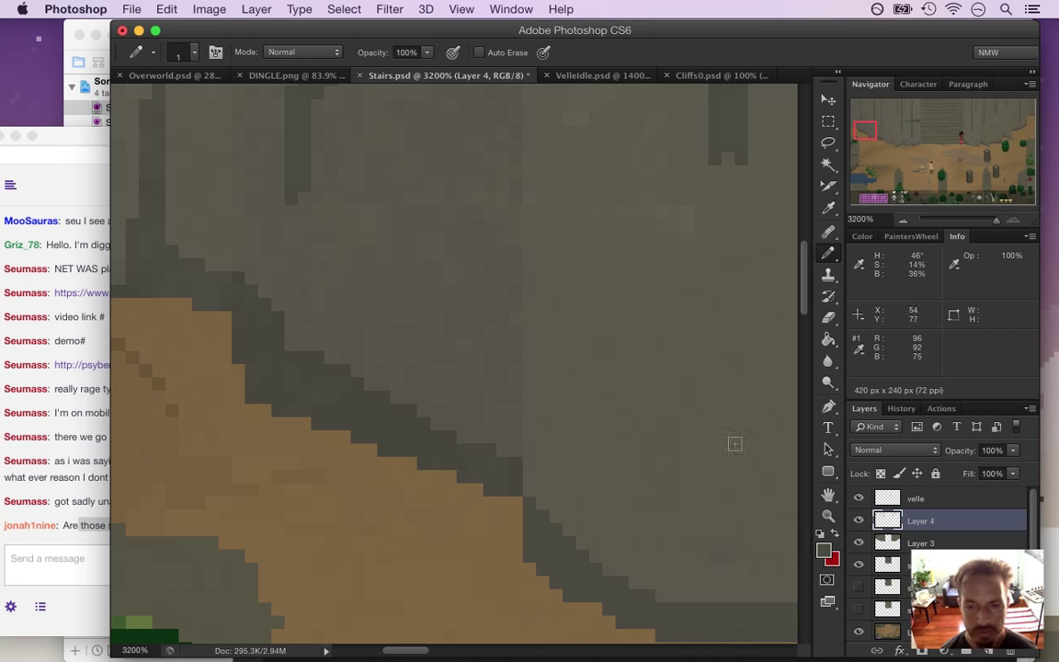
click(824, 549)
text(000000)
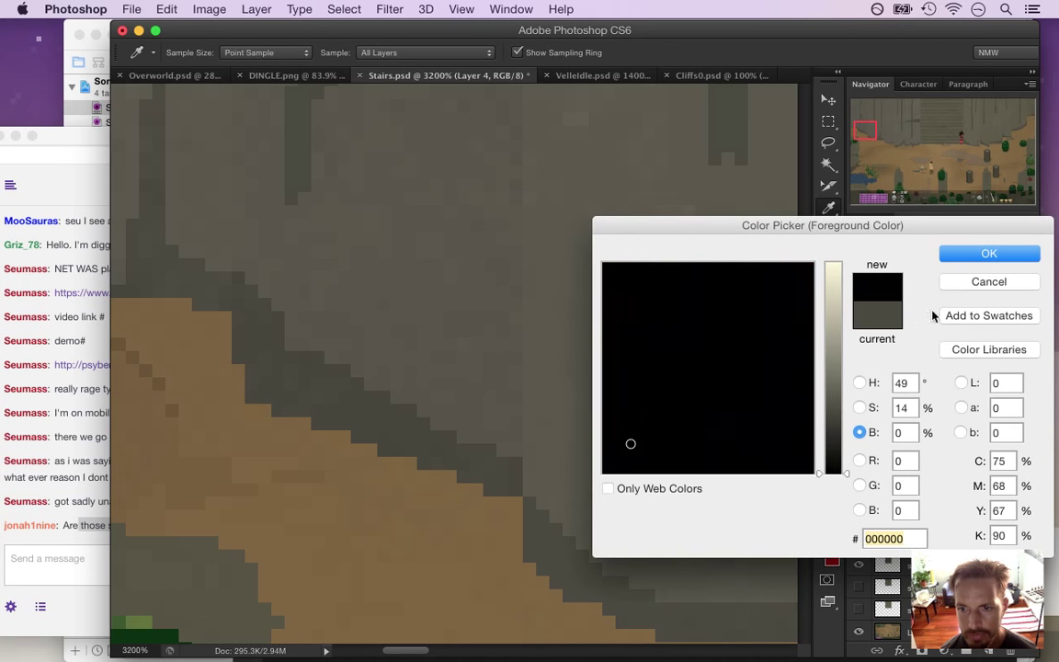
key(Return)
key(b)
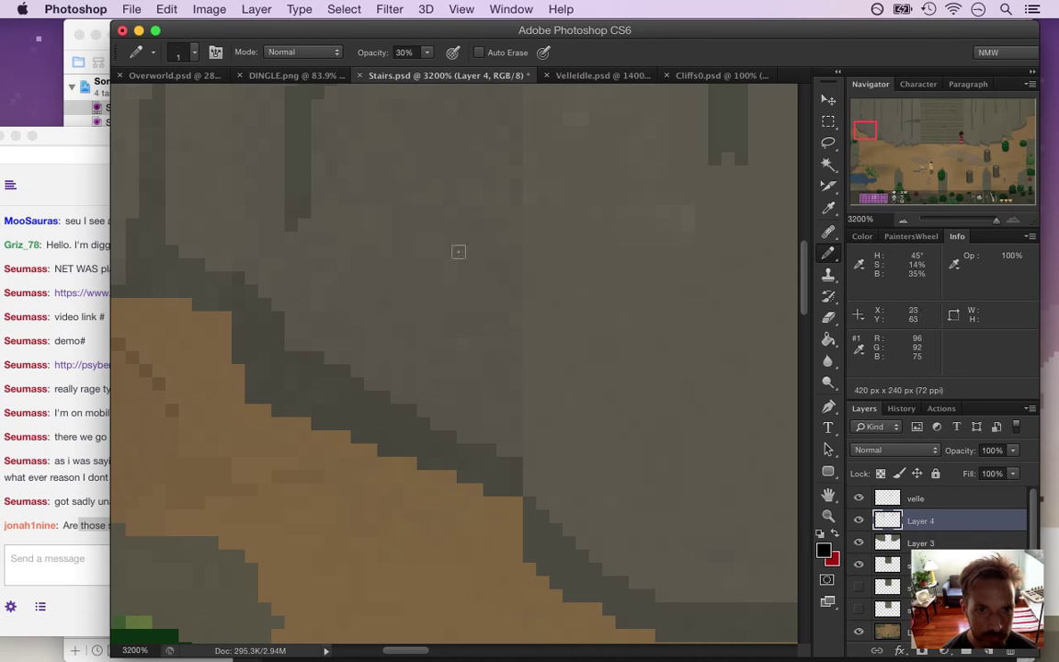
Undo the pencil shading on Layer 4, make Layer 3 active and set the pencil opacity to 20%
scroll(450, 286, down, 5)
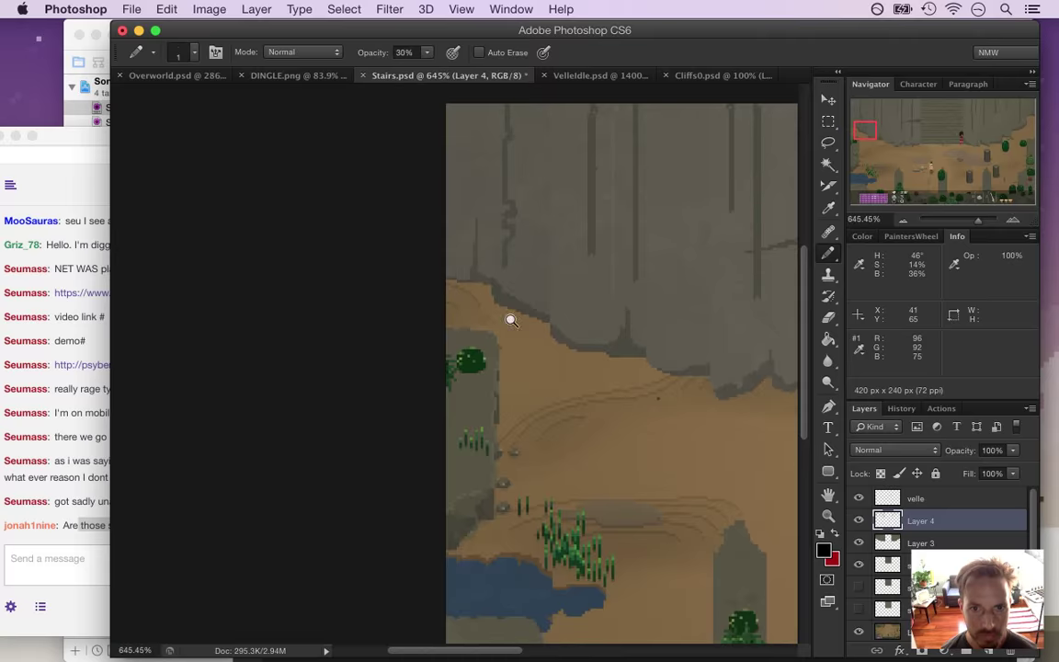
key(super+alt+z)
key(super+alt+z)
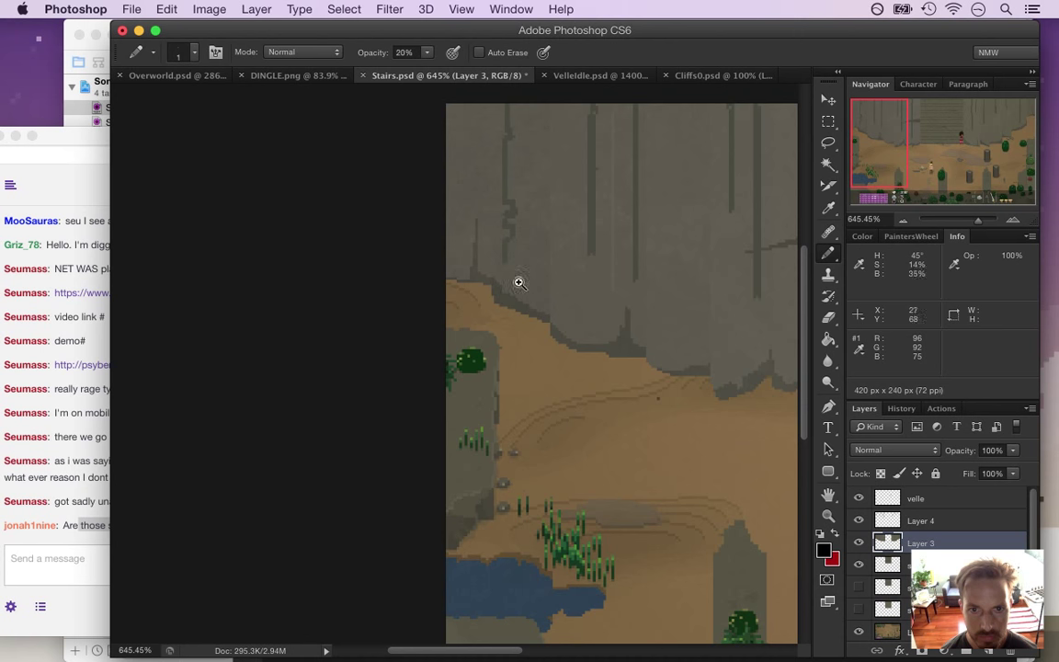
scroll(518, 281, up, 5)
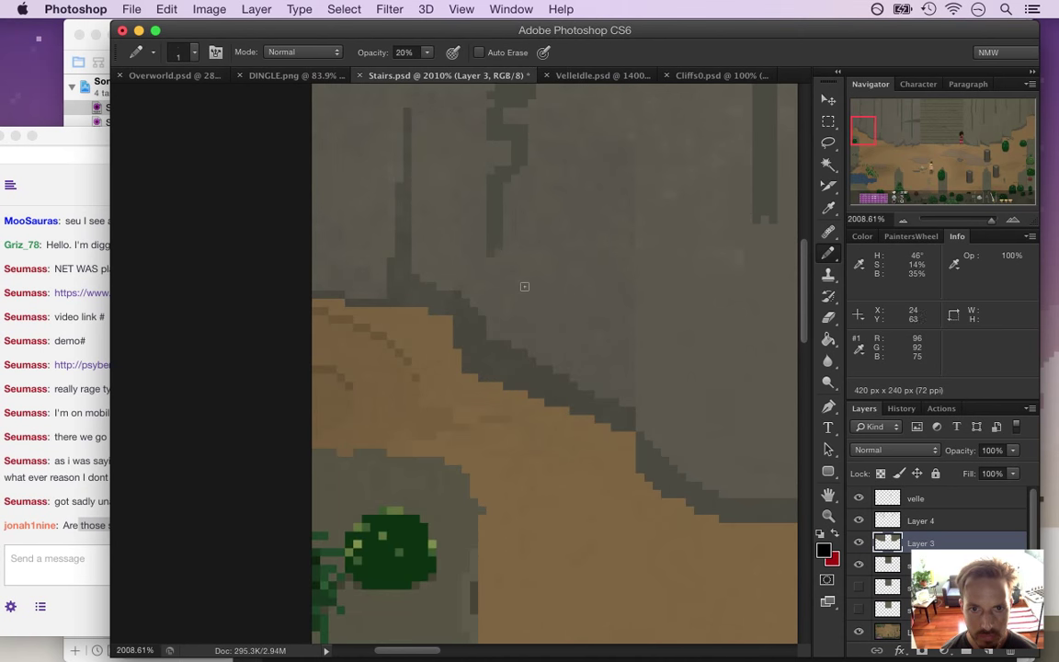
scroll(524, 286, down, 6)
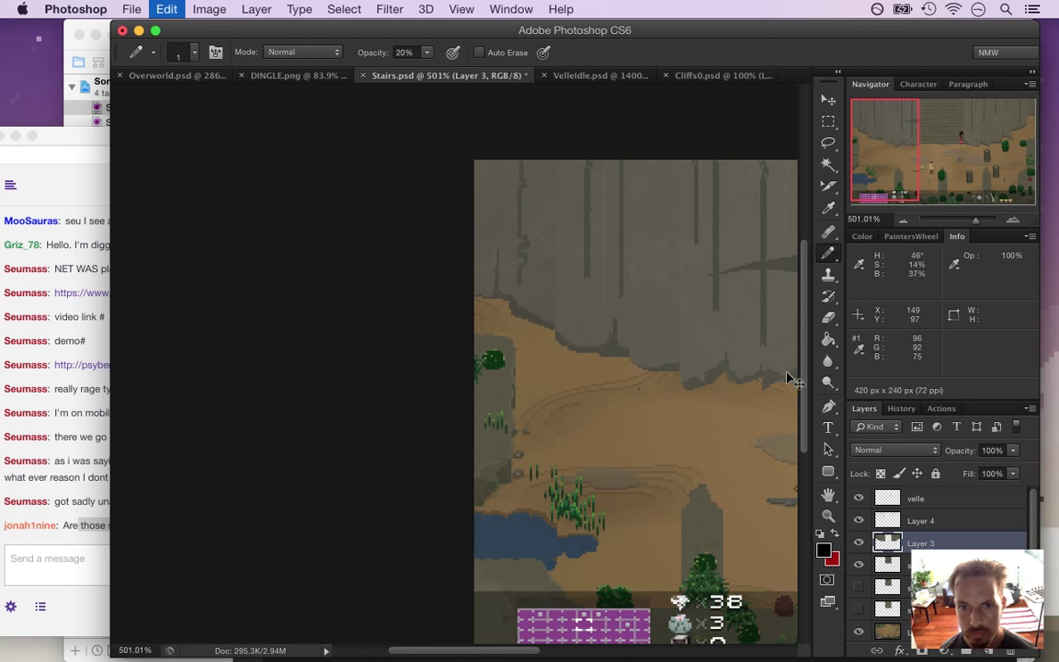
Duplicate Layer 4, placing the original above its copy, and rename the original layer "bine"
click(889, 522)
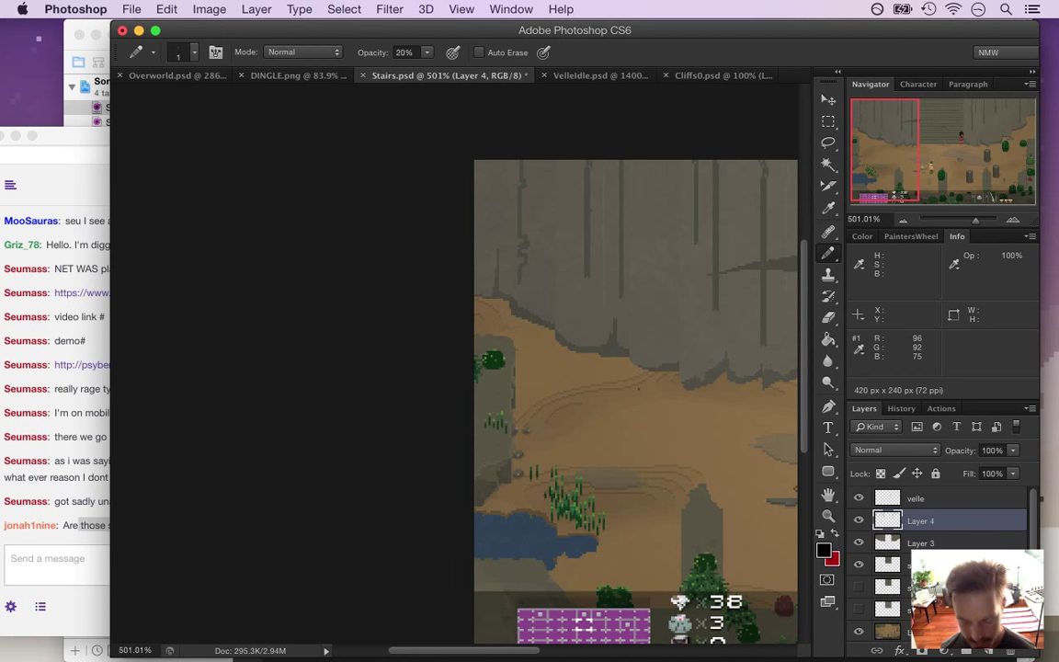
key(super+j)
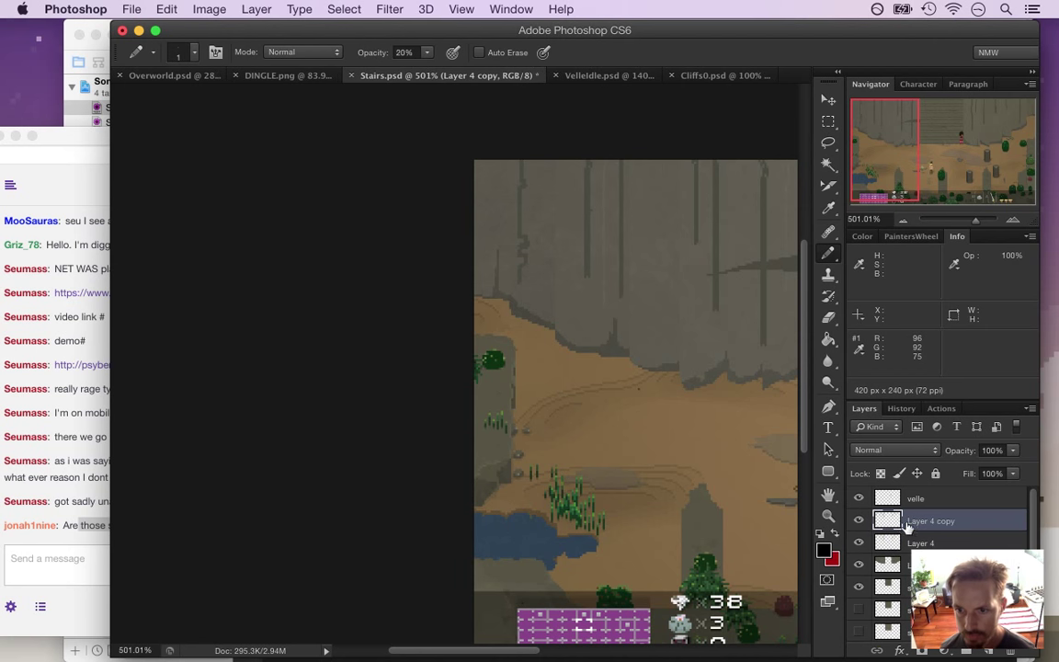
drag(909, 525, 918, 545)
double_click(924, 520)
text(bine)
key(Return)
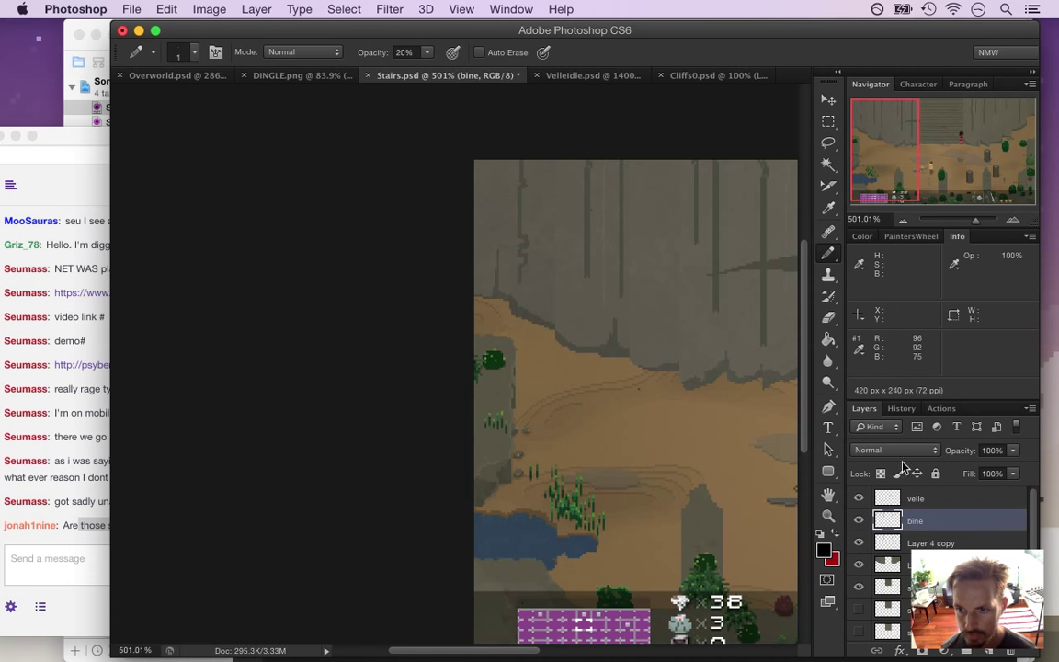
Rename the layer "Layer 4 copy" as "vine shadow" and nudge its vines down by one pixel
click(926, 544)
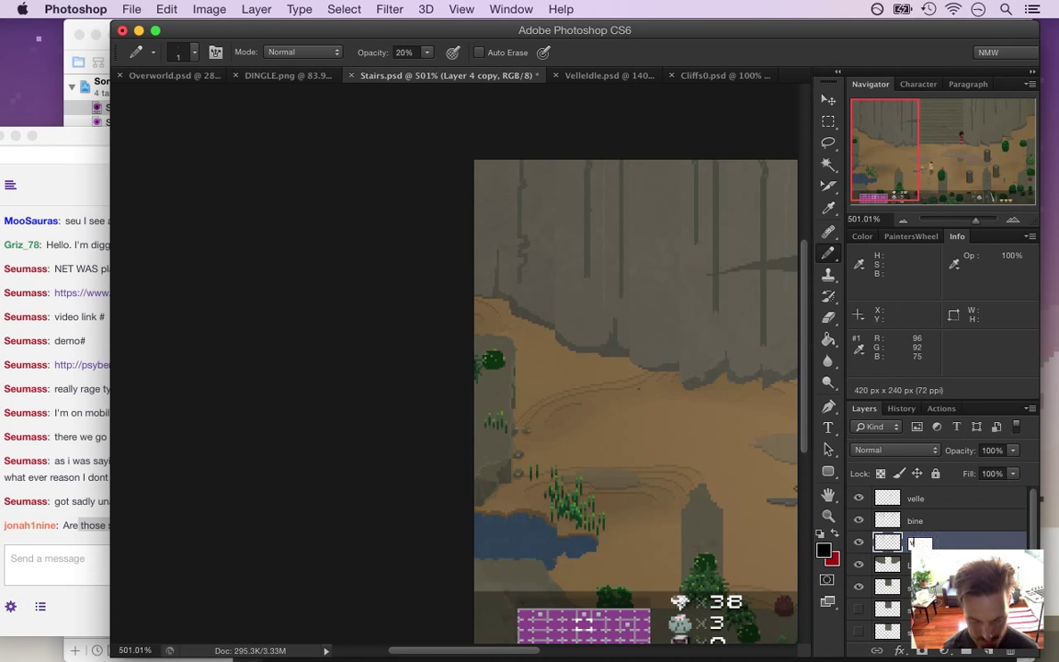
text(vine shadow)
key(Return)
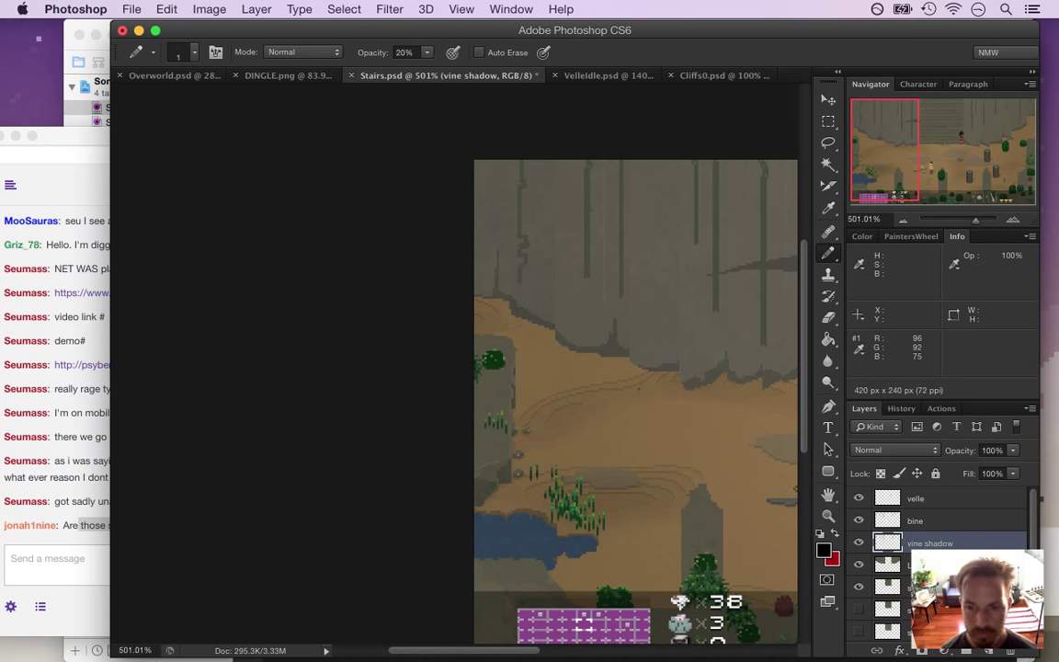
key(v)
key(Down)
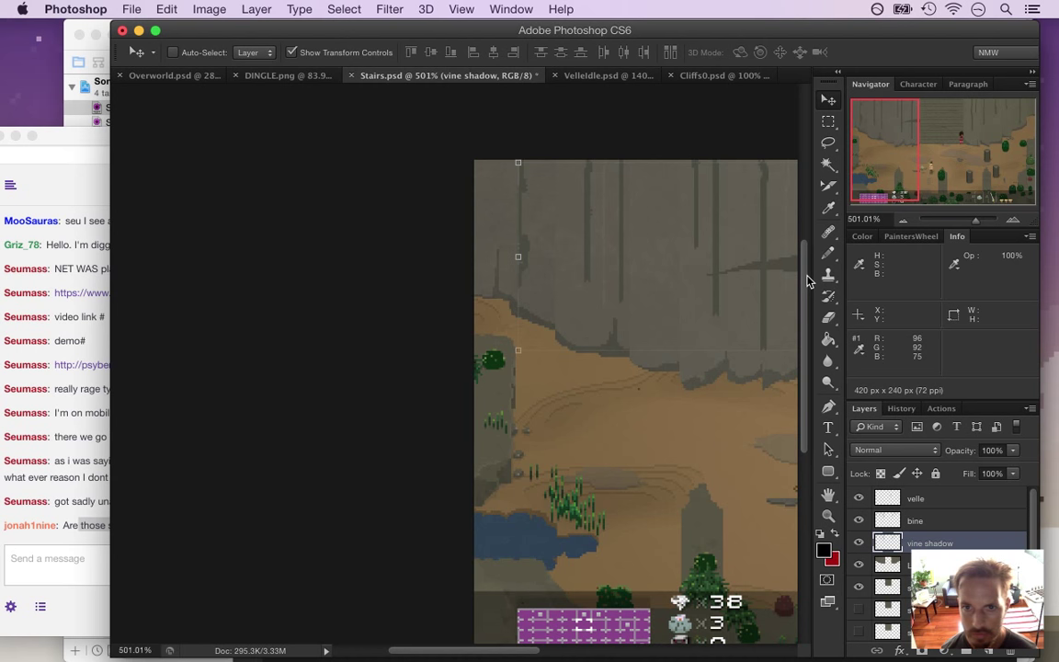
Select the pixels of the vine shadow layer and paint them solid black with an 80 px pencil at 100% opacity
super+click(897, 544)
drag(674, 279, 582, 272)
drag(425, 372, 488, 383)
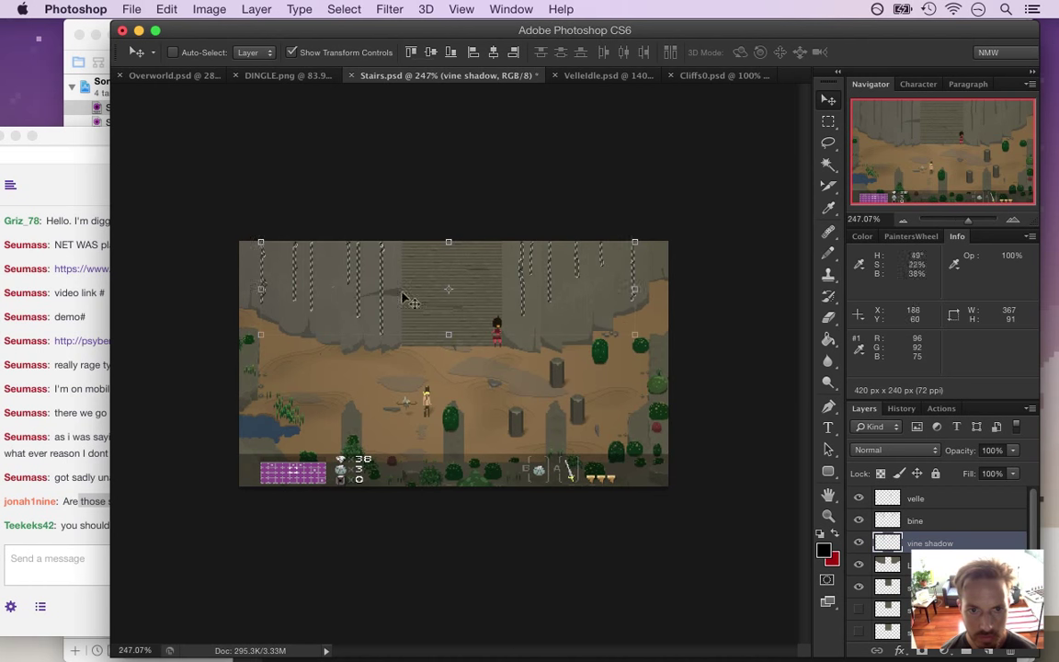
key(b)
key(bracketright)
key(bracketright)
key(bracketright)
key(bracketright)
key(bracketright)
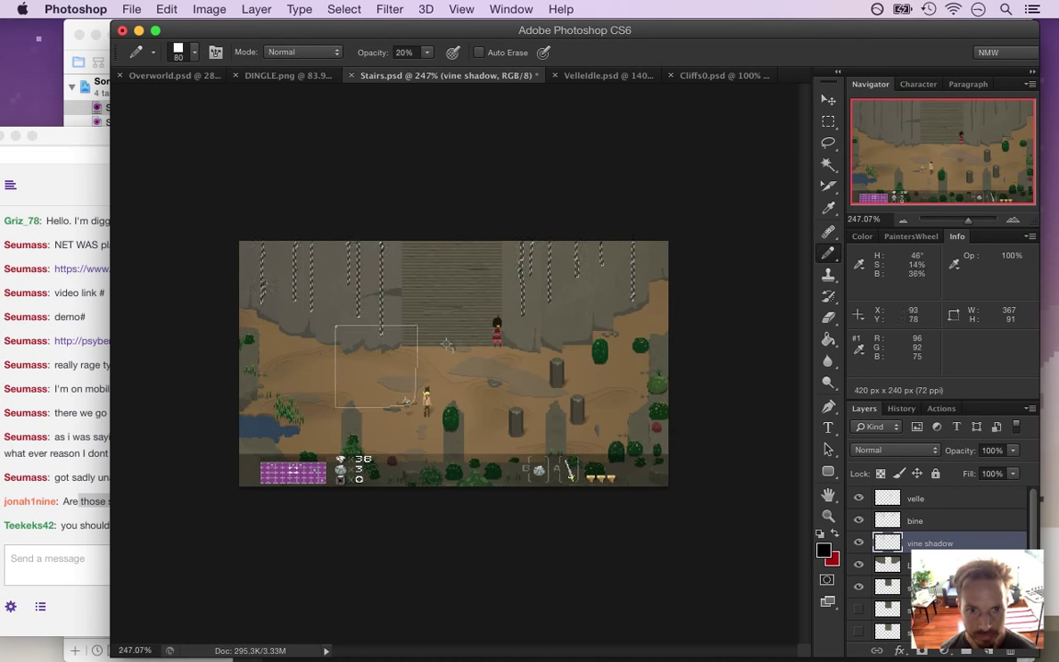
key(0)
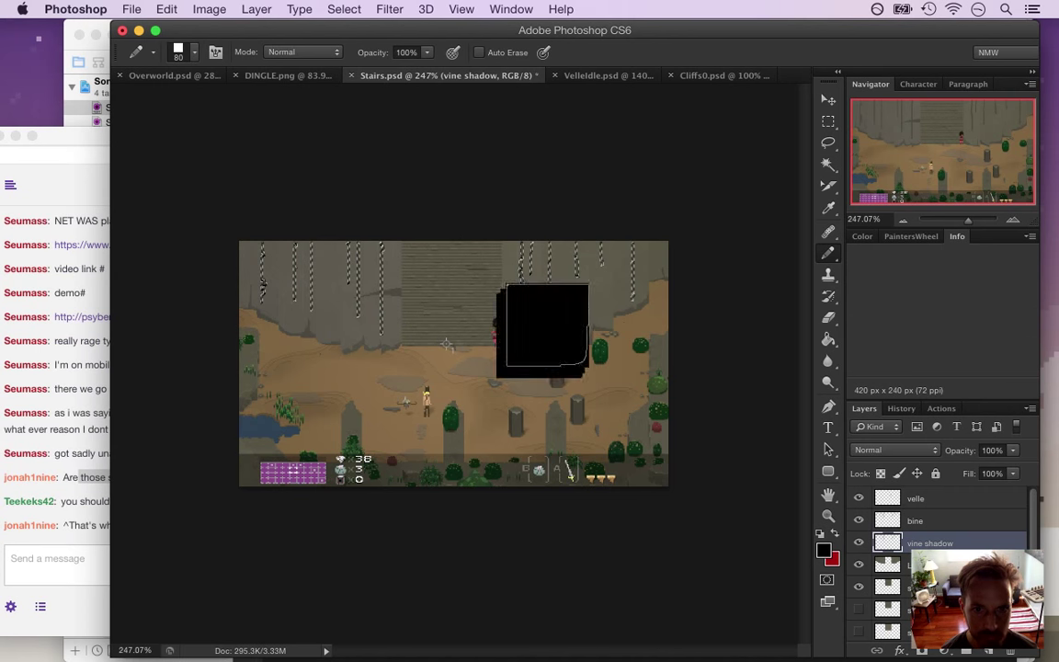
Switch to the Twitch chat in Safari and read the newest viewer comments about the hanging vines
click(94, 547)
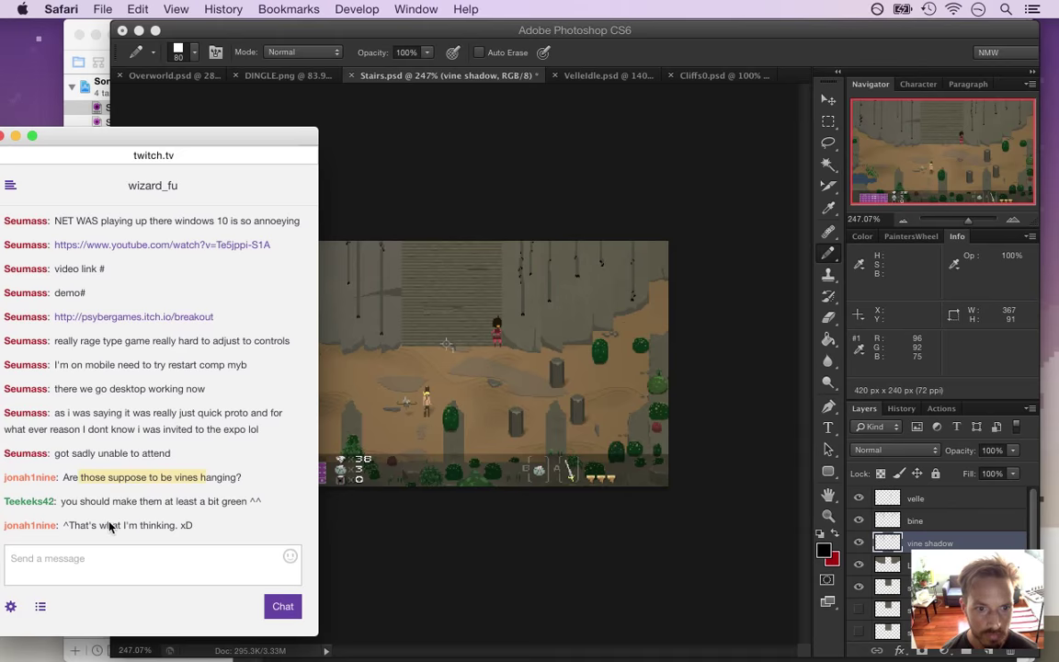
click(94, 502)
drag(166, 512, 235, 502)
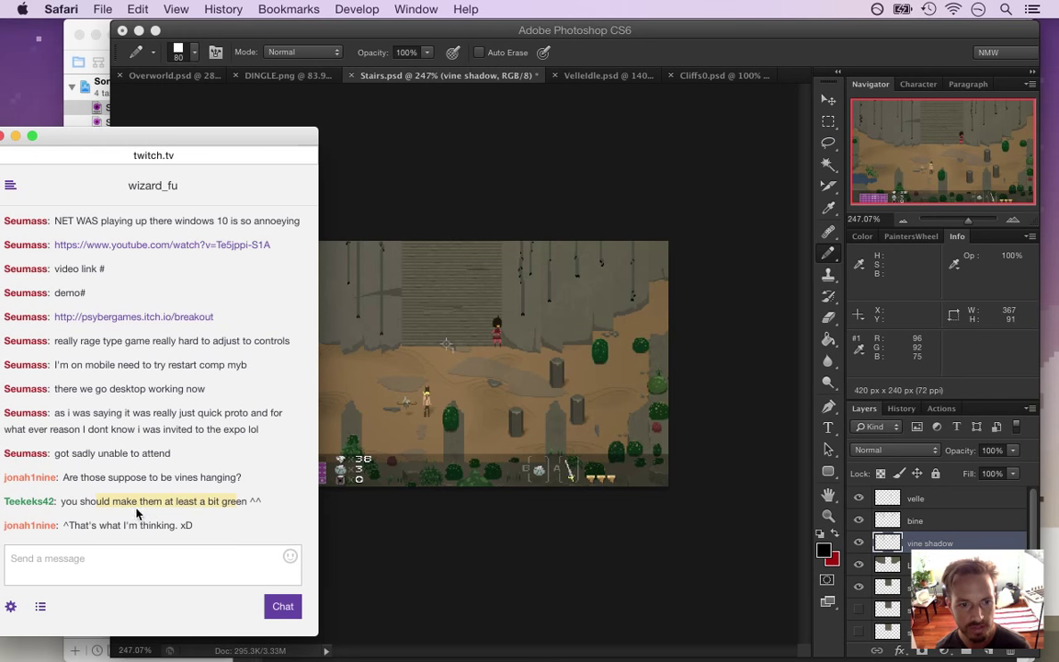
drag(193, 525, 120, 525)
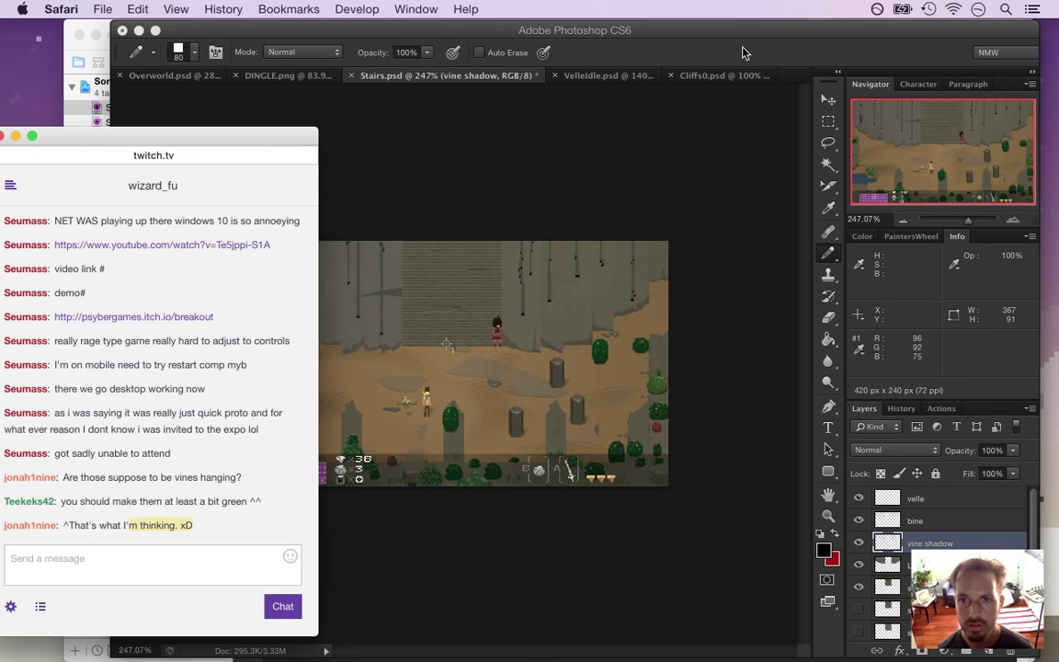
Return to Photoshop and lower the vine shadow layer's opacity to 16%
click(745, 52)
key(m)
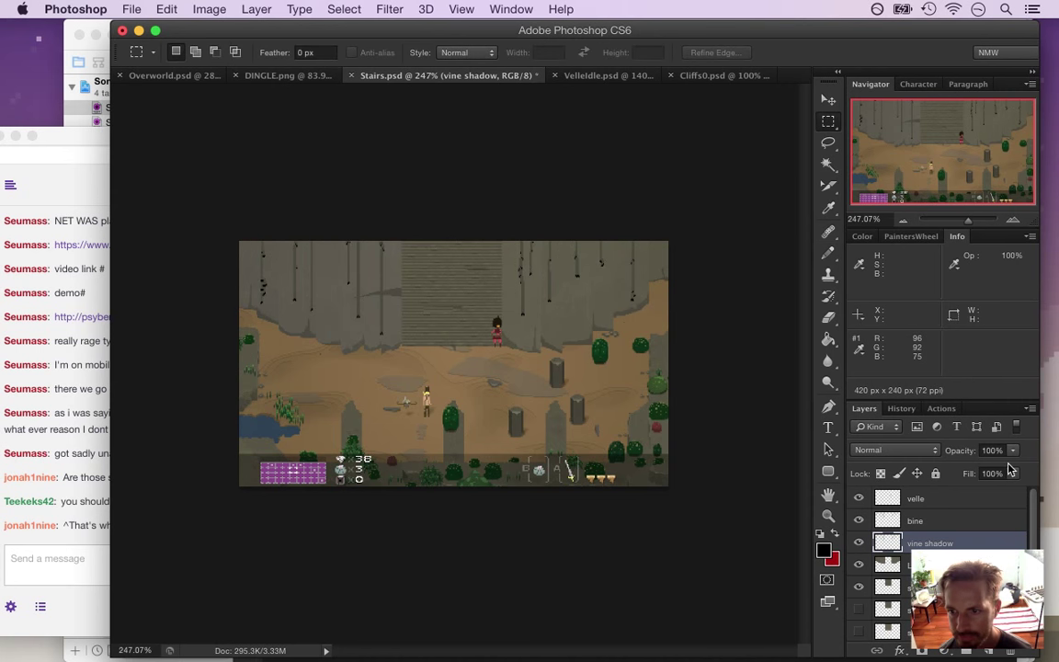
drag(1014, 452, 952, 470)
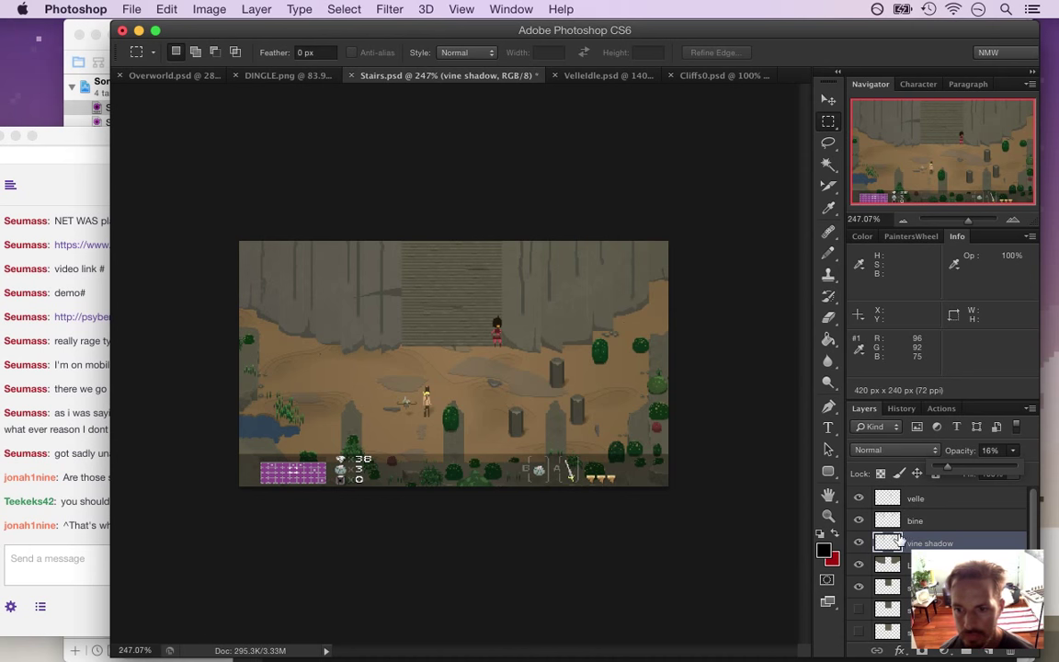
Select the pixels of the bine layer and sample the vine colour beside the stairs as the foreground colour
click(910, 520)
super+click(883, 518)
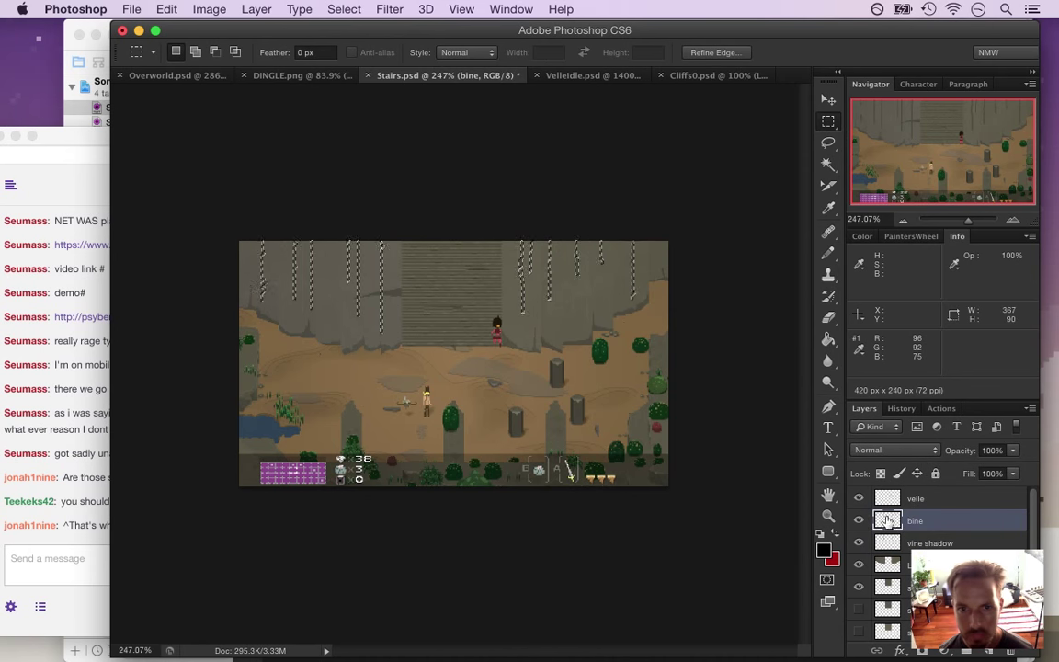
drag(536, 255, 606, 296)
key(i)
click(577, 309)
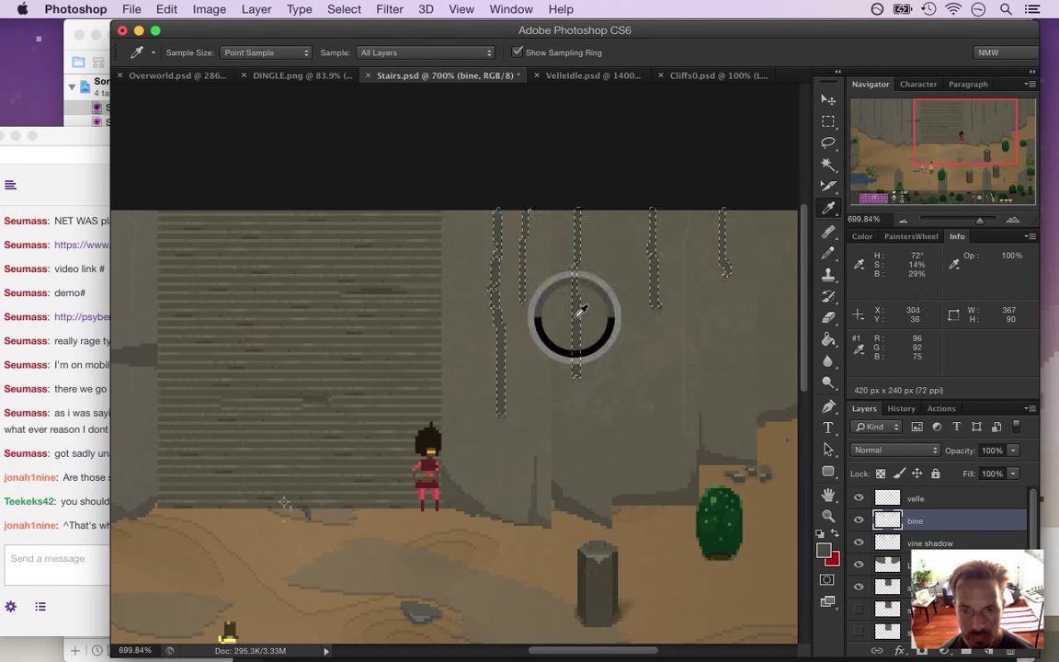
Try recolouring the selected vines on the bine layer with 444a2a by raising the foreground colour's saturation to 44%
click(823, 550)
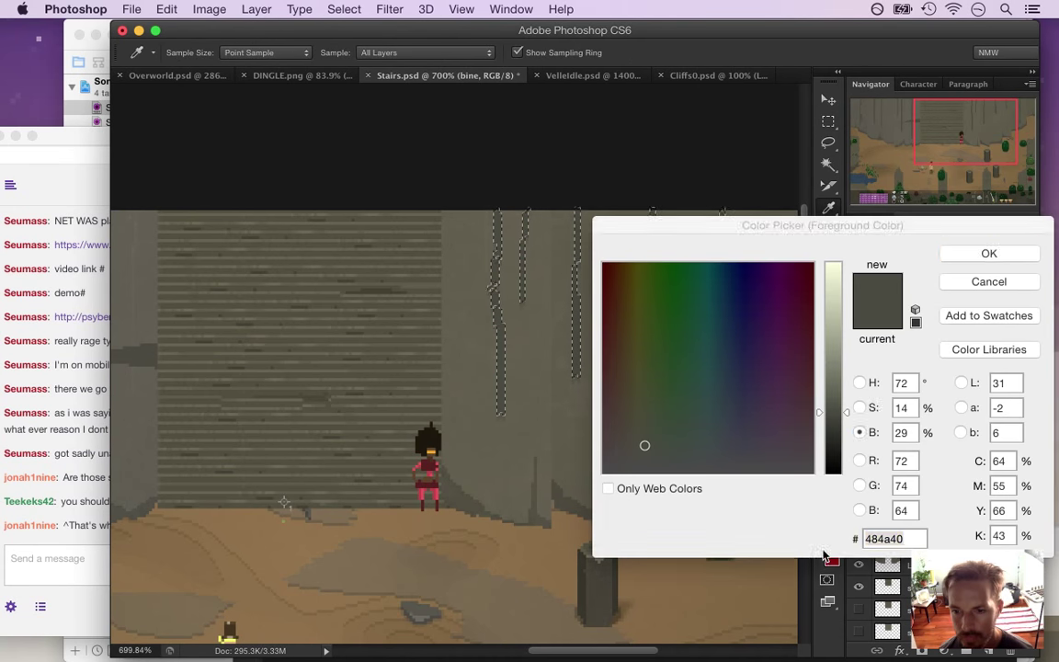
click(859, 407)
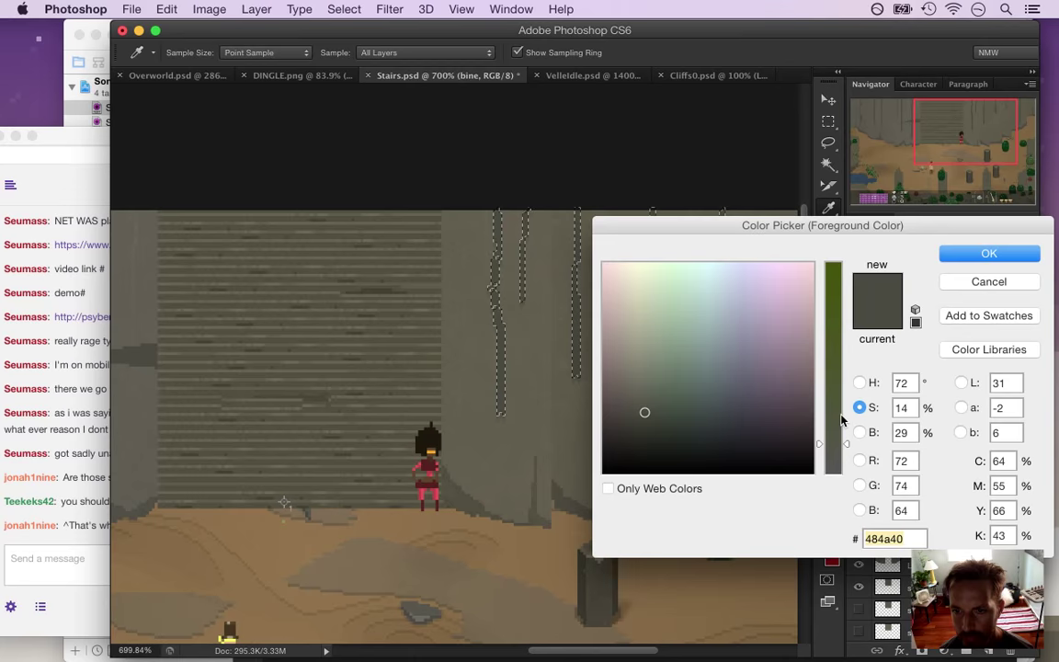
drag(850, 429, 848, 381)
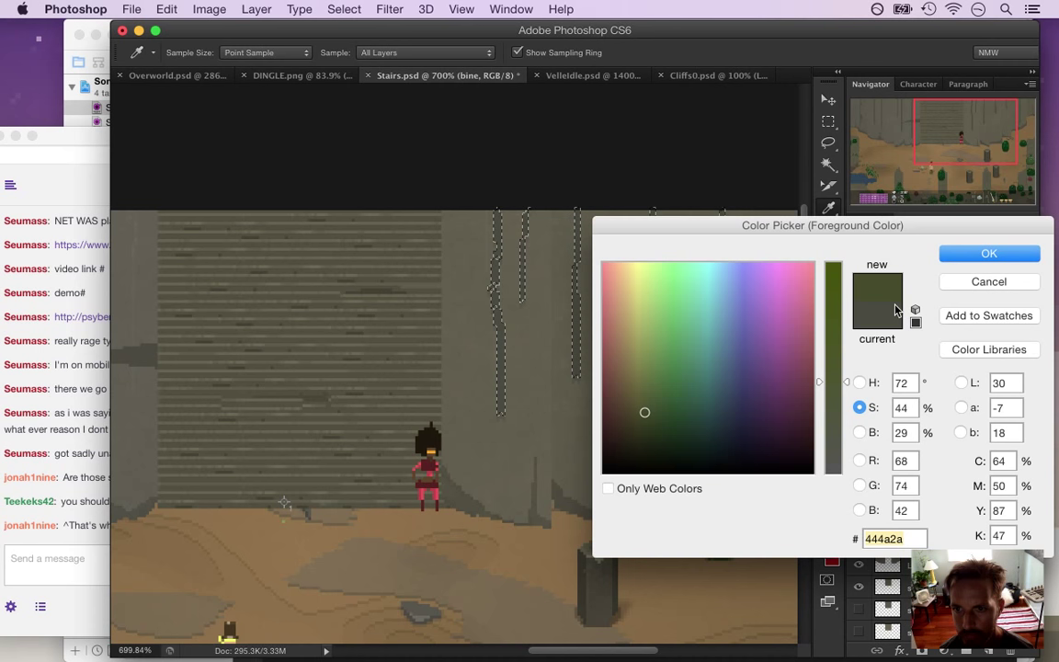
click(969, 257)
drag(531, 394, 465, 374)
key(b)
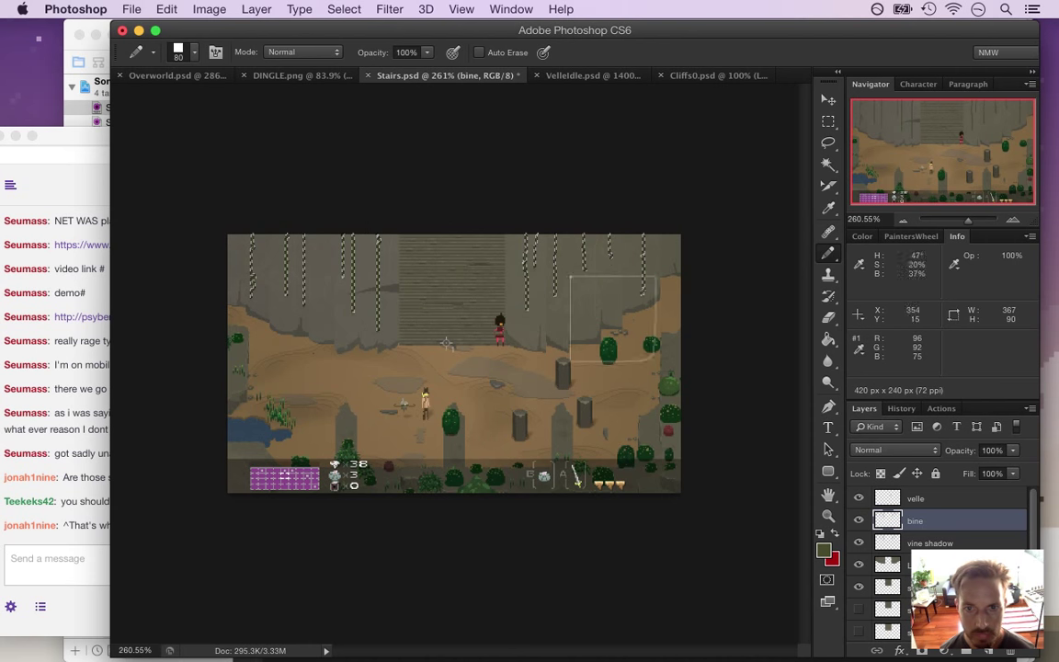
key(m)
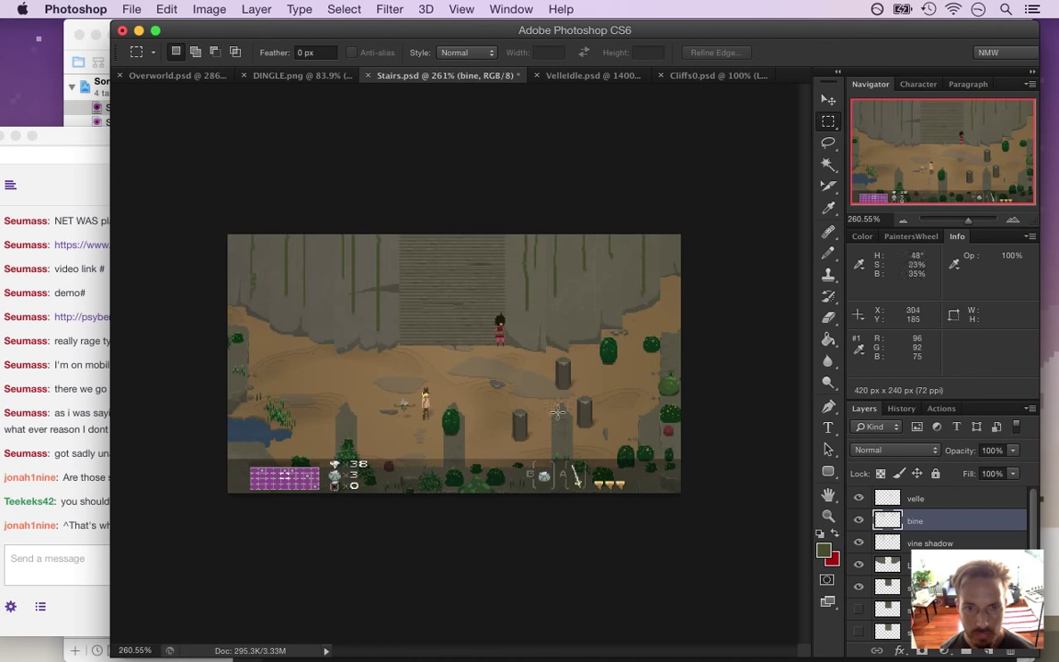
Try recolouring the vines with the less saturated green 454a2f, and undo the result
key(i)
click(823, 549)
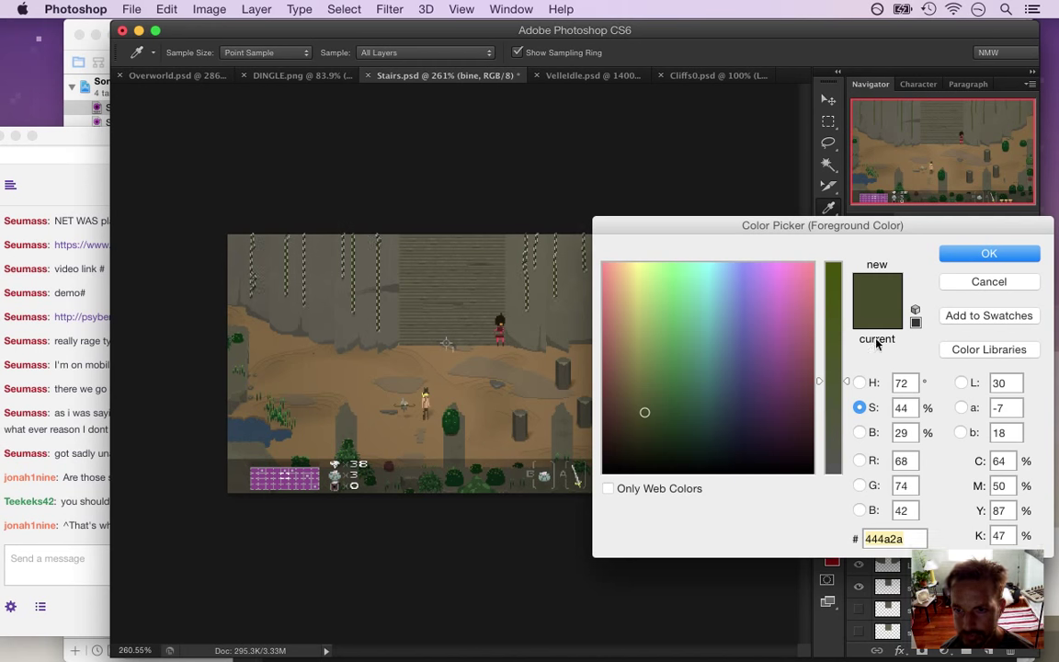
drag(844, 380, 844, 396)
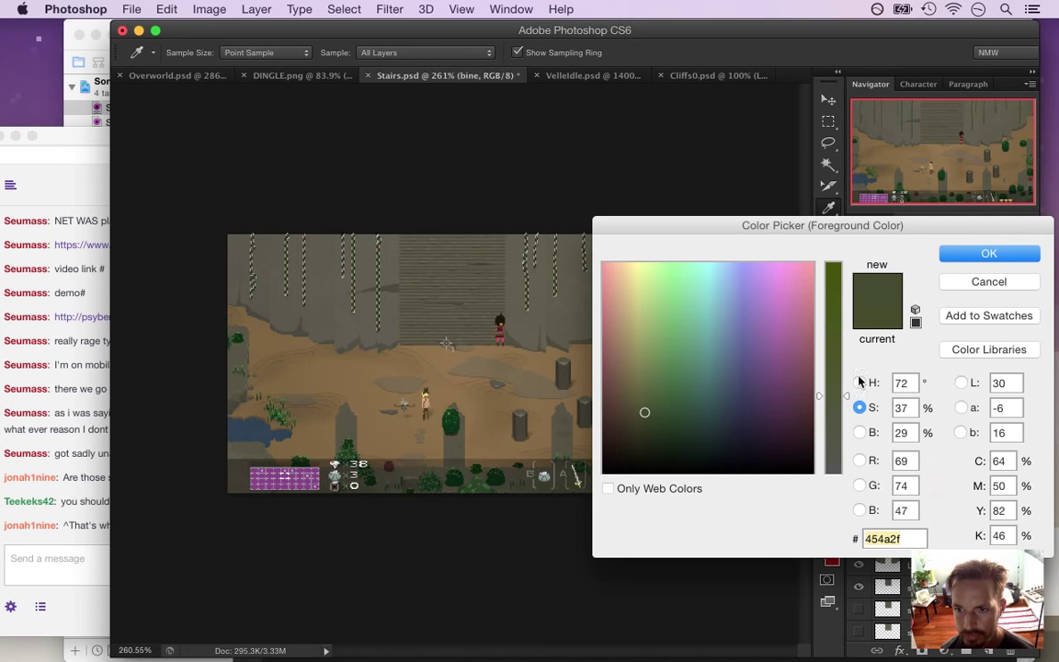
key(Return)
key(b)
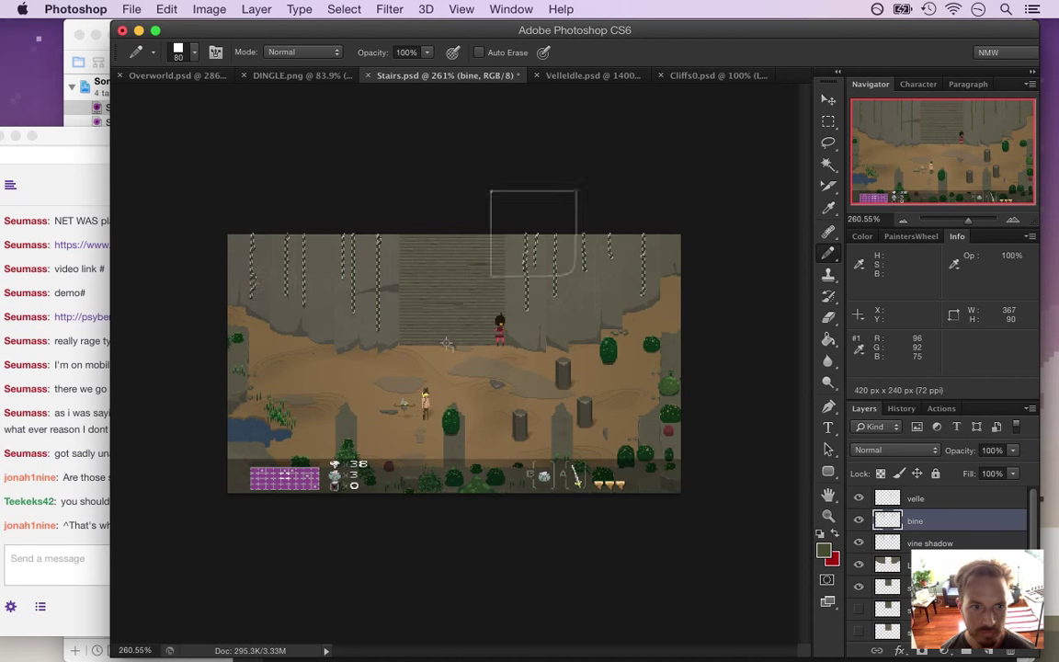
key(m)
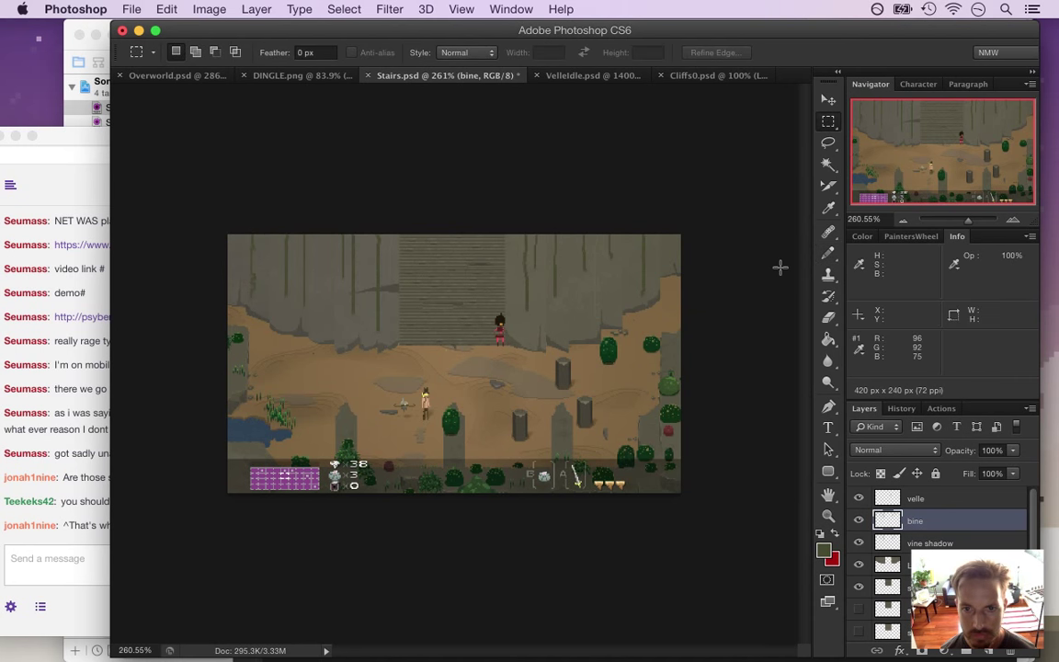
key(super+z)
Try recolouring the vines with 464a34 at 30% saturation, and undo the result
click(824, 551)
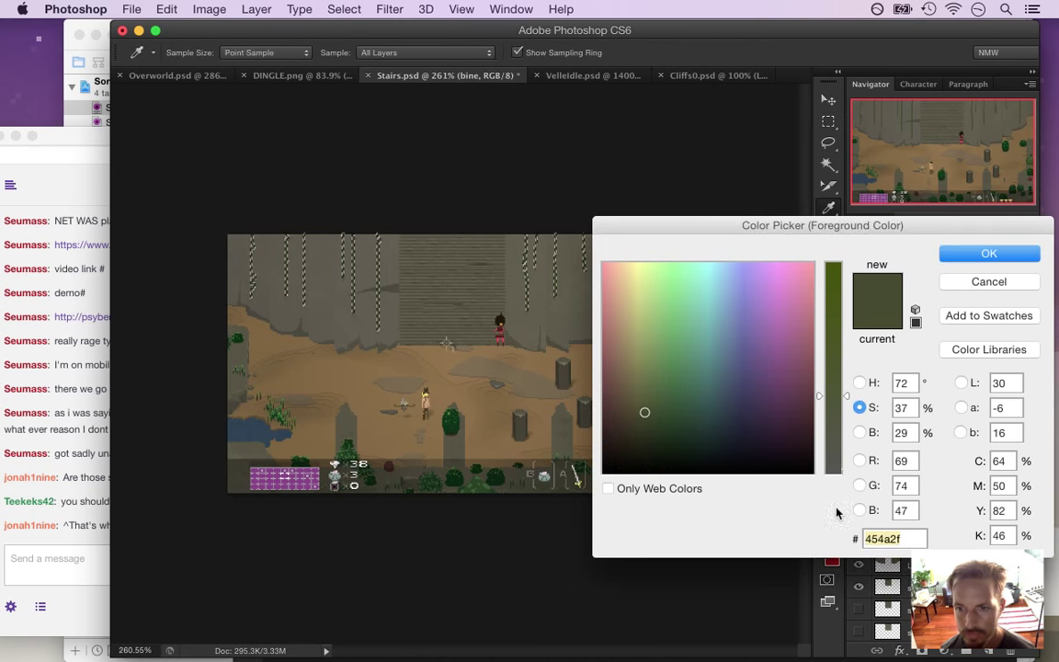
click(846, 405)
drag(845, 405, 845, 412)
click(966, 260)
key(b)
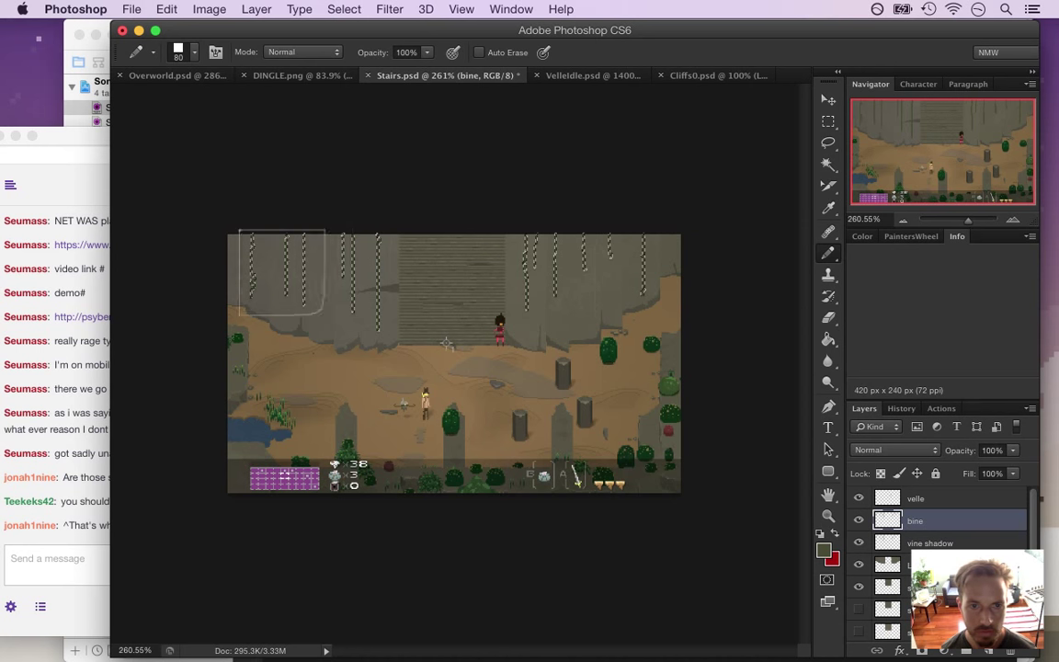
key(m)
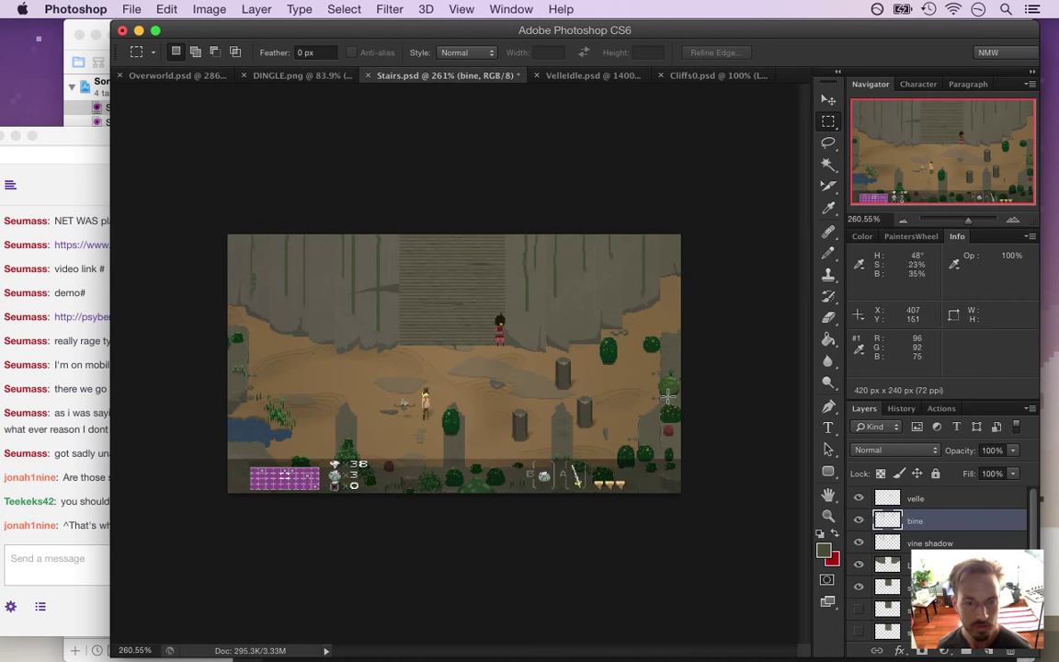
key(super+z)
Try recolouring the vines with the cooler green 364a34 at a hue of 113°, and undo the result
click(823, 551)
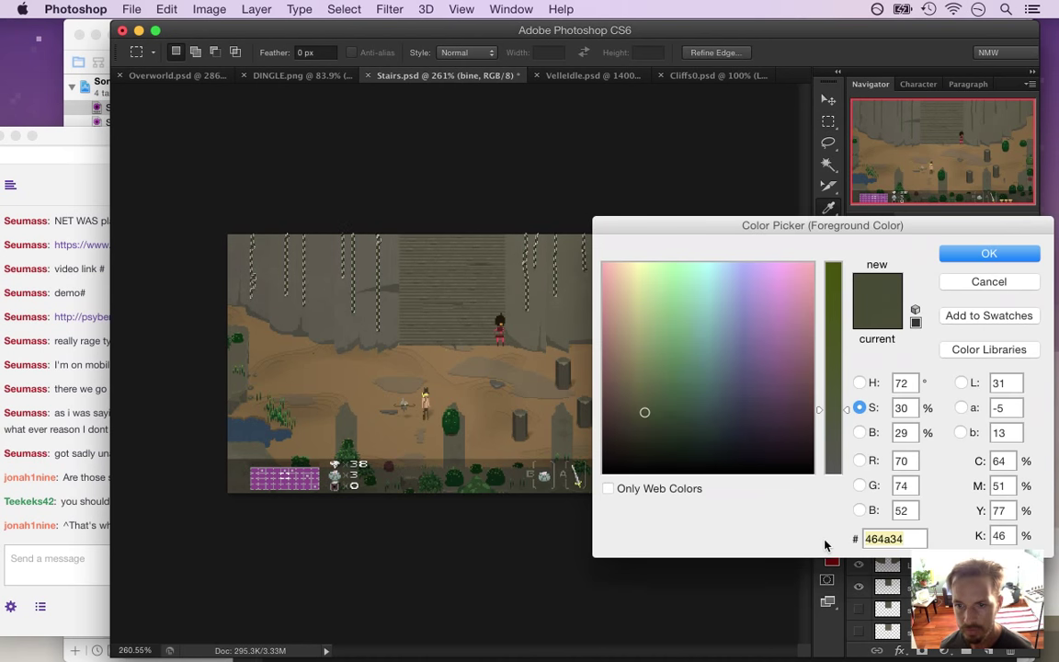
drag(848, 432, 846, 413)
click(956, 250)
key(b)
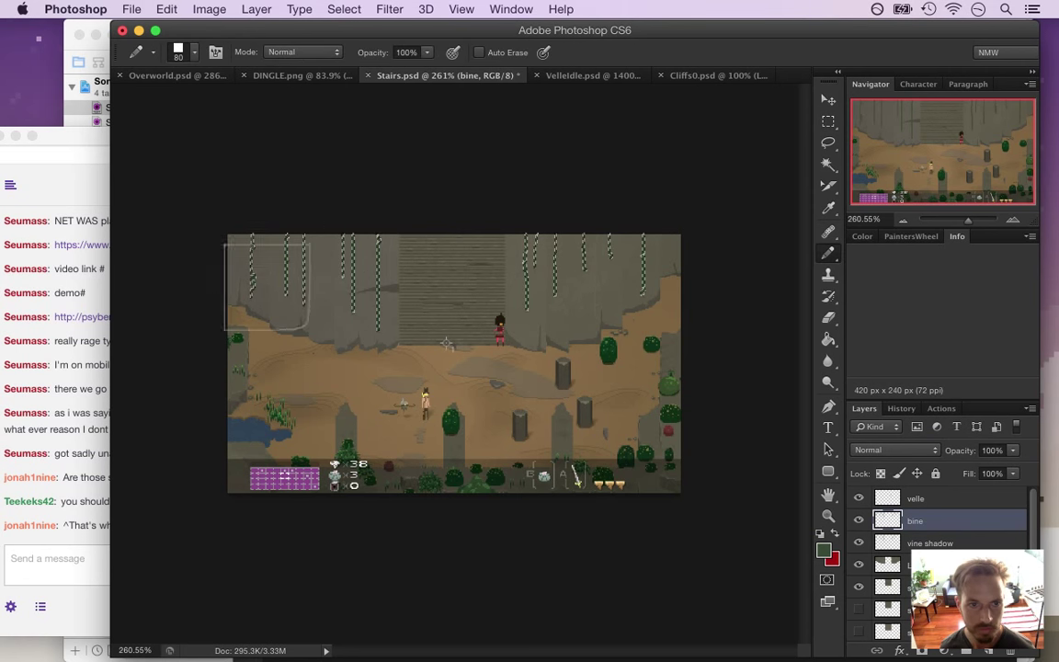
key(m)
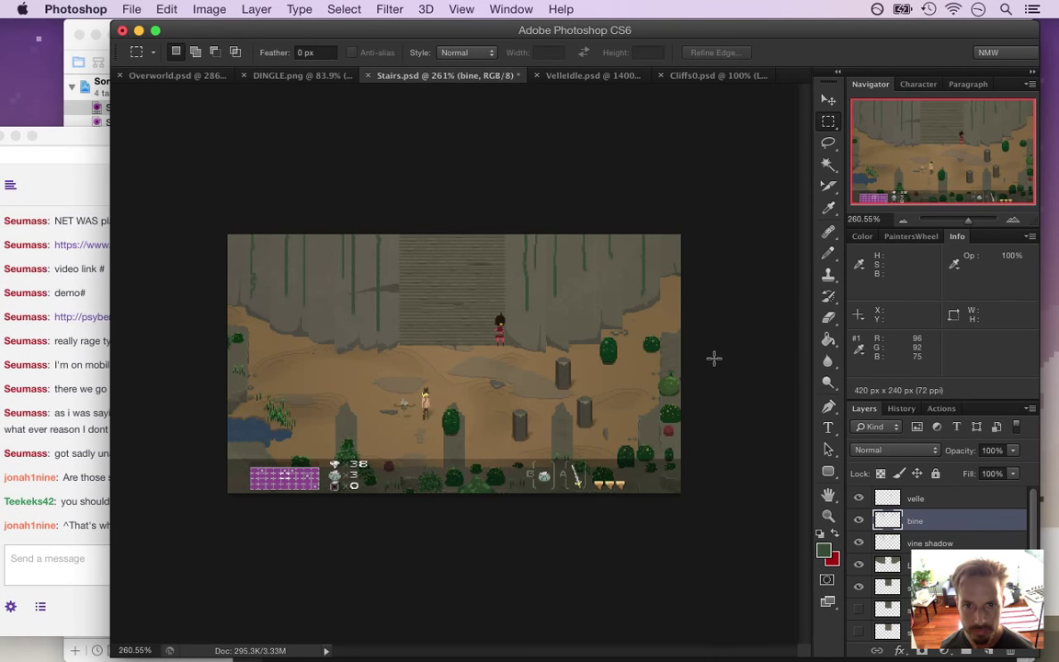
key(super+z)
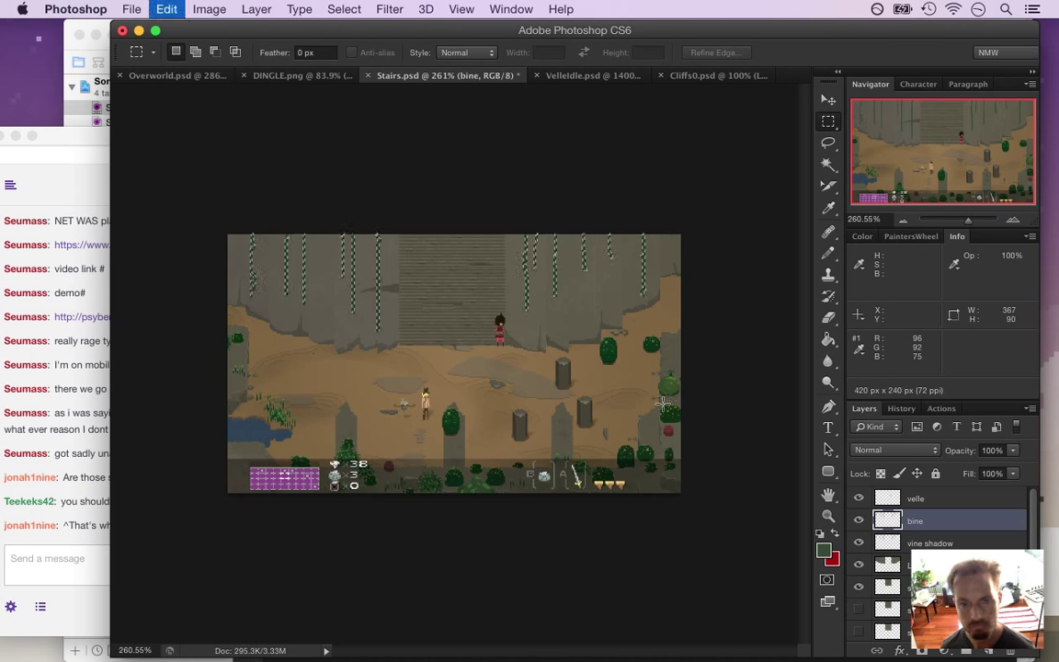
Recolour the selected vines on the bine layer with 3f4a34, using a hue of 90°, and save Stairs.psd
click(824, 550)
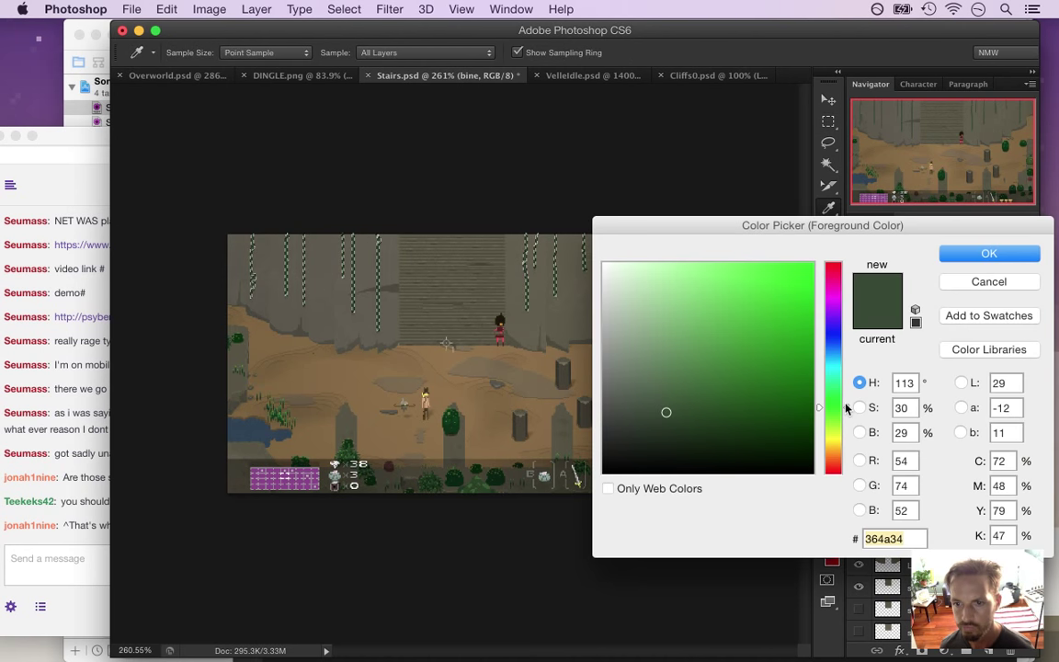
drag(845, 407, 847, 424)
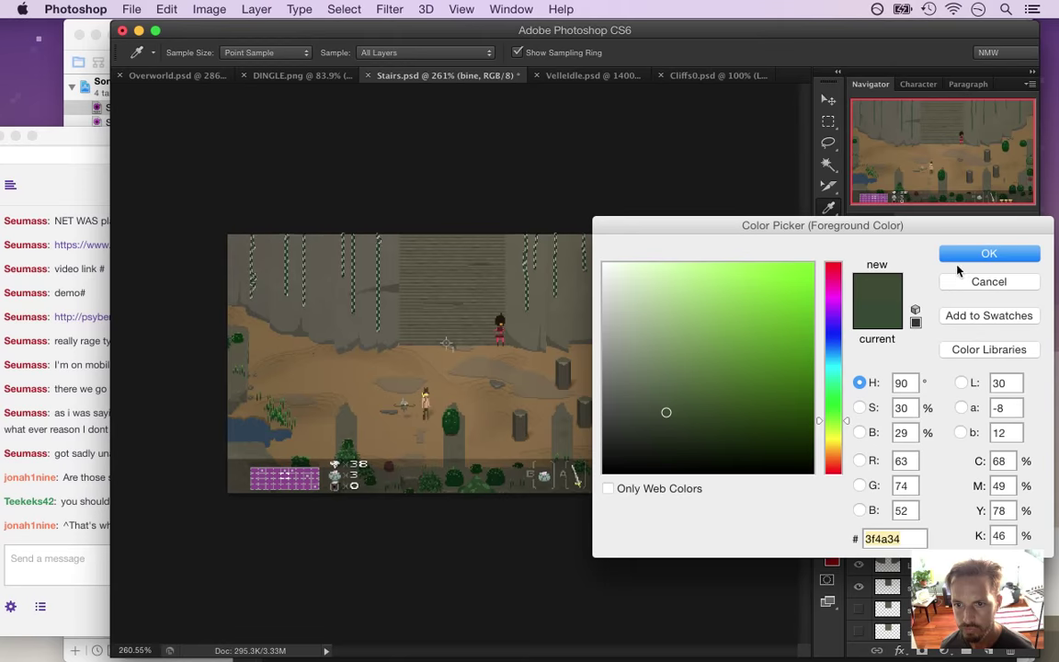
click(964, 255)
key(b)
key(ctrl+z)
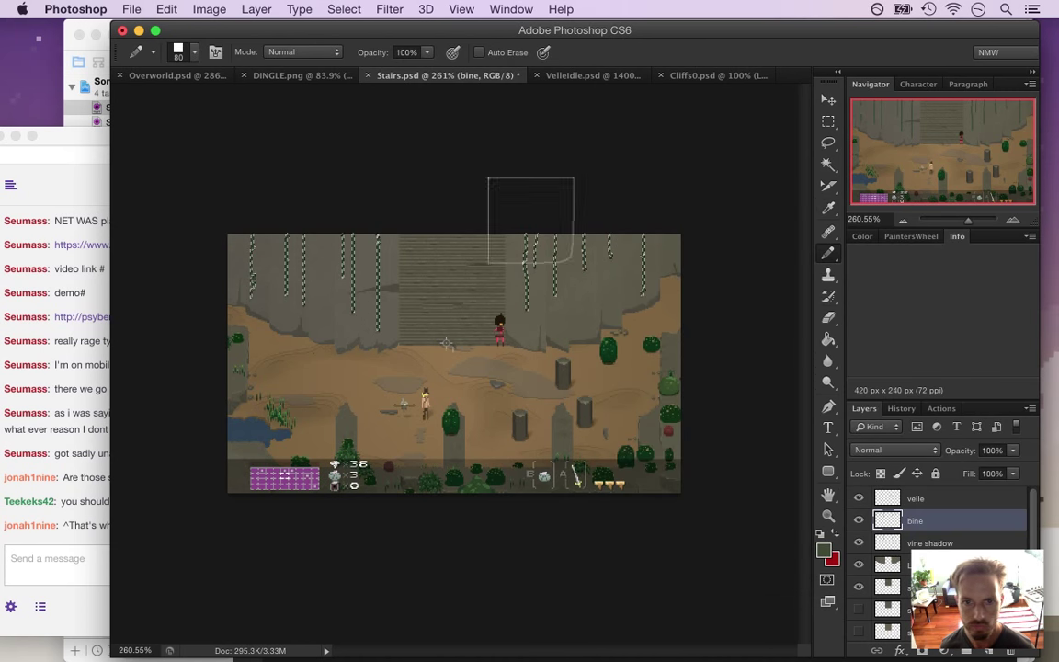
key(m)
key(ctrl+d)
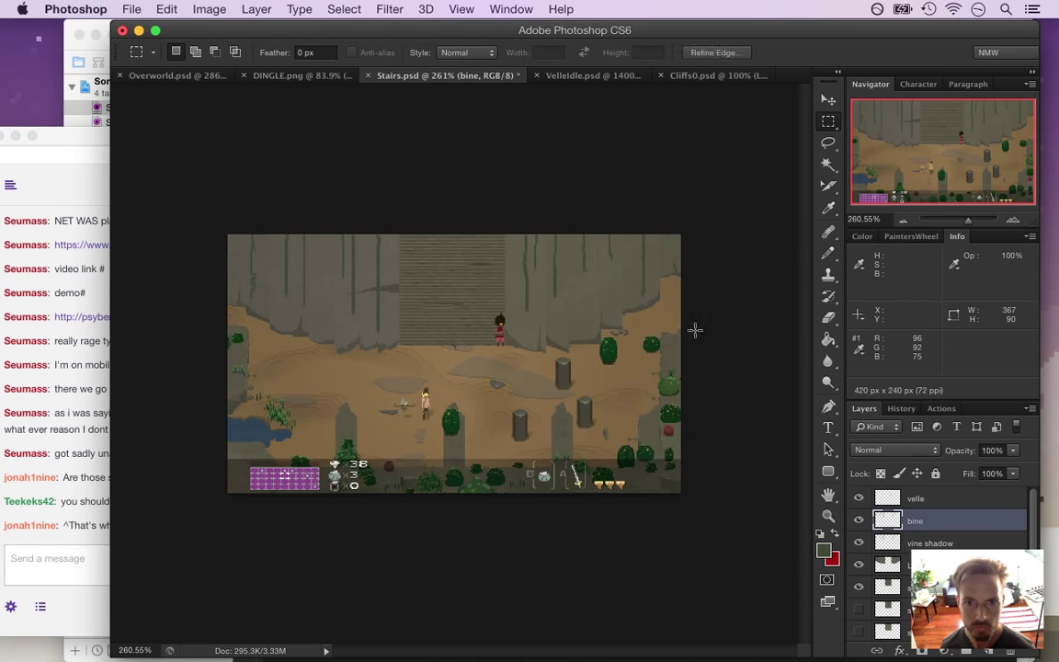
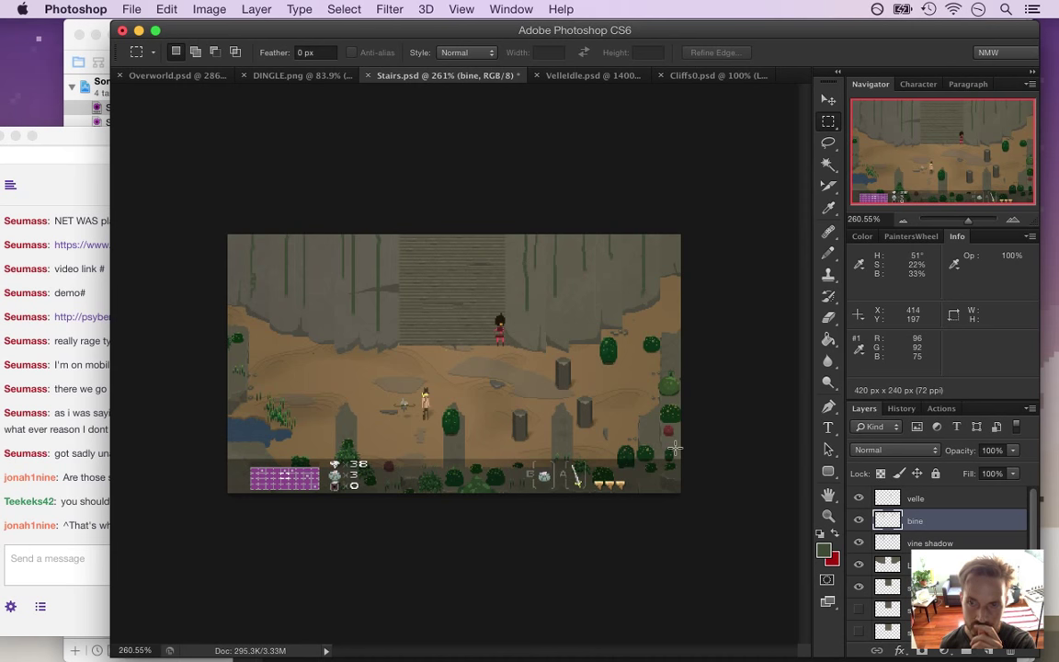
key(super+s)
drag(262, 263, 323, 343)
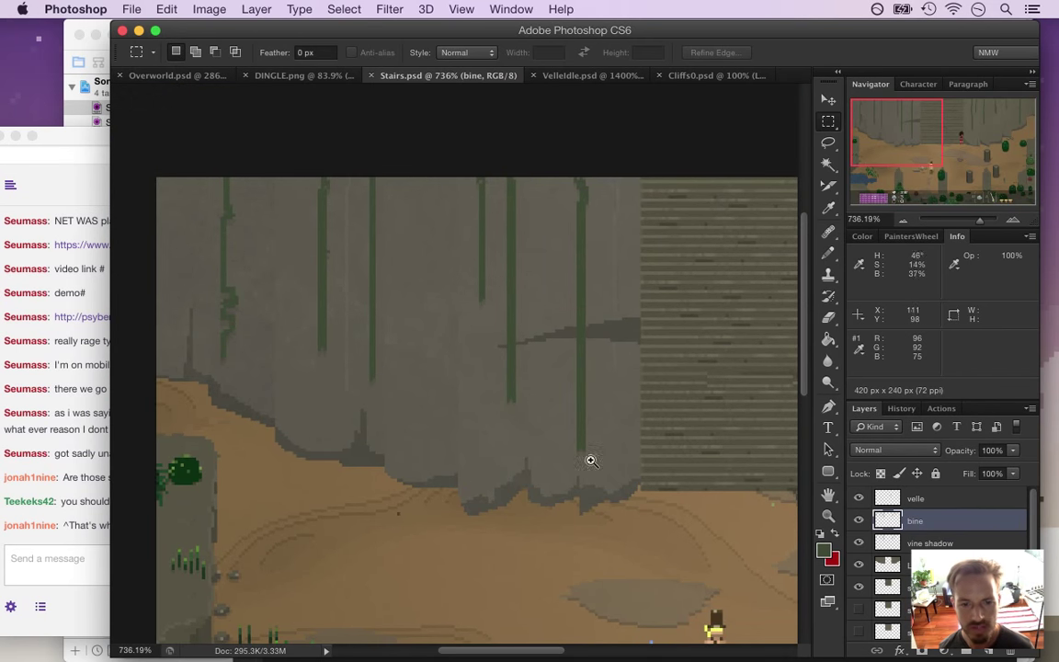
Duplicate the bine layer and darken the copied vines to near black with a Brightness/Contrast adjustment
drag(804, 355, 801, 381)
drag(504, 429, 527, 428)
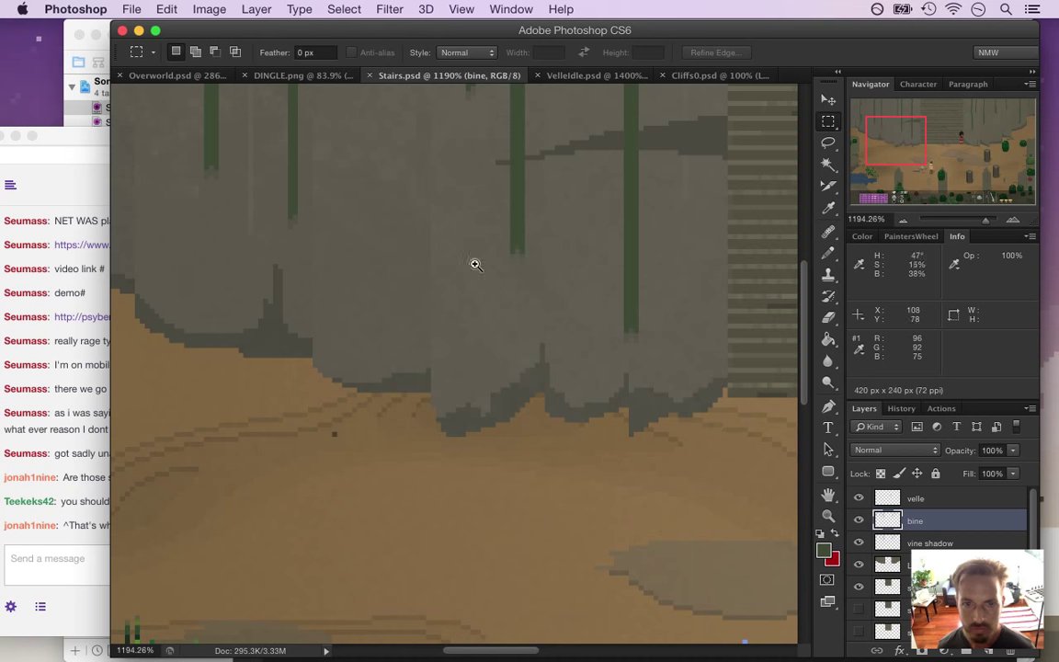
scroll(371, 241, down, 8)
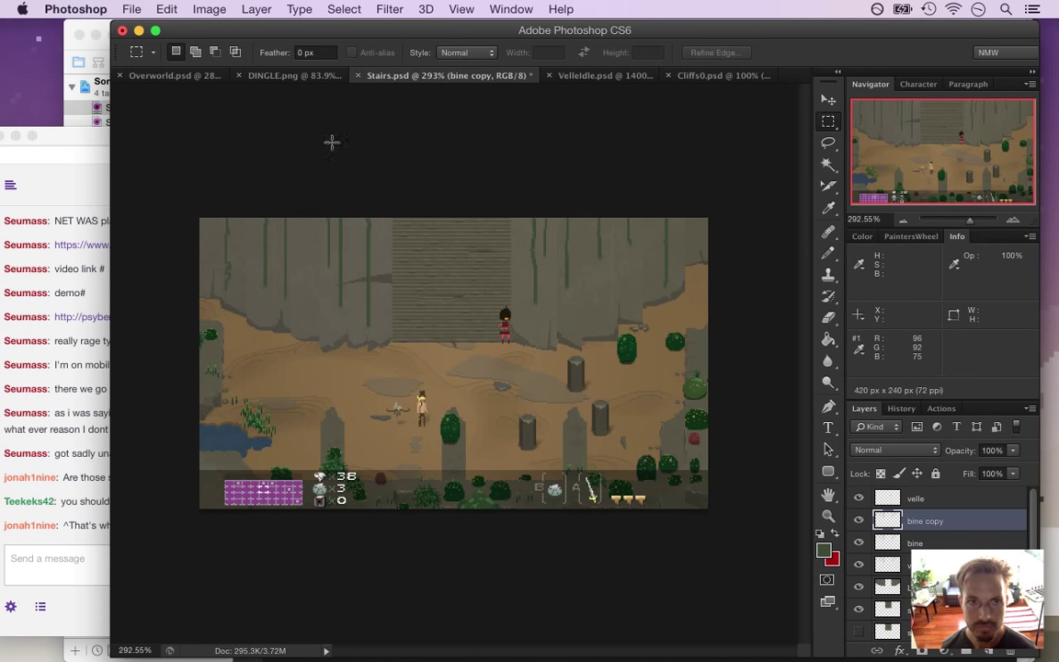
click(209, 8)
mouse_move(220, 61)
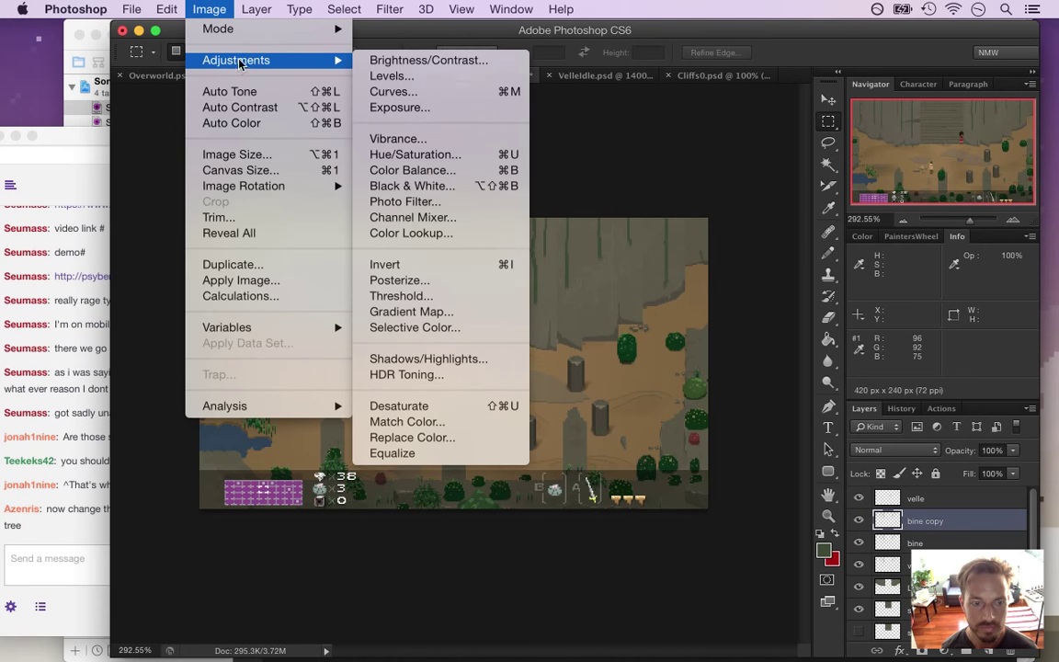
click(377, 61)
drag(808, 368, 726, 363)
click(940, 348)
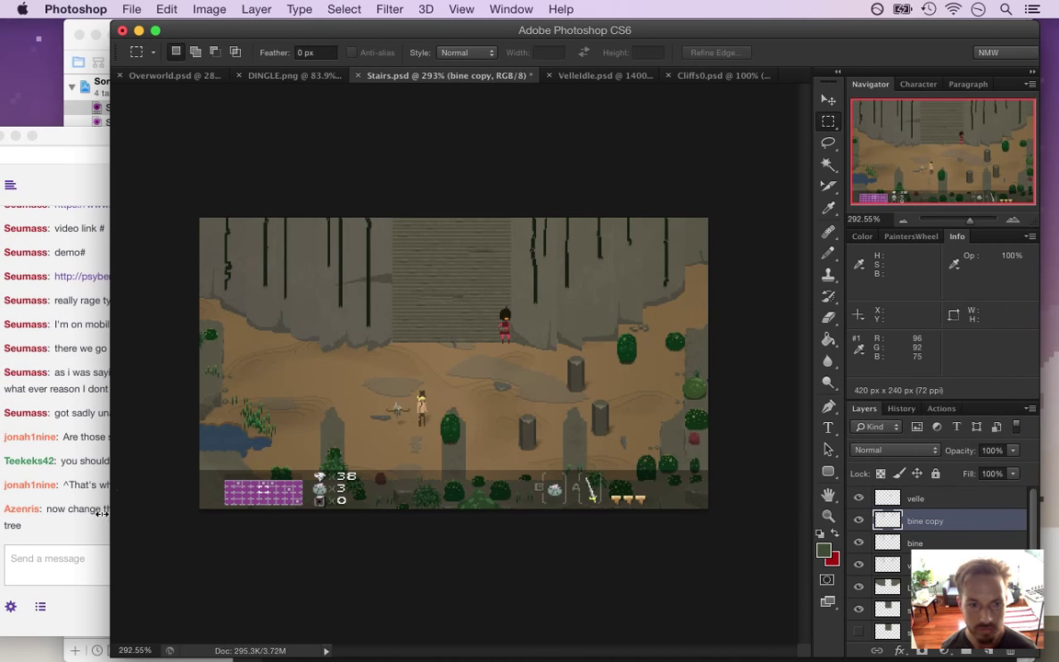
Switch to the Twitch chat in Safari, read the message about changing the base colour, and return to Photoshop
click(101, 513)
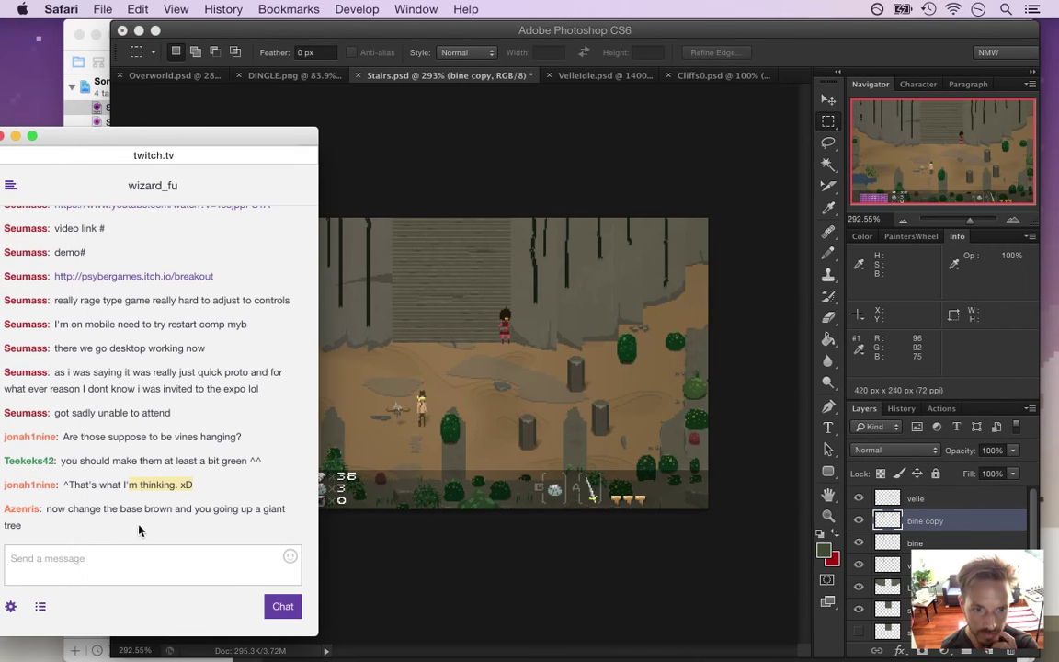
click(102, 510)
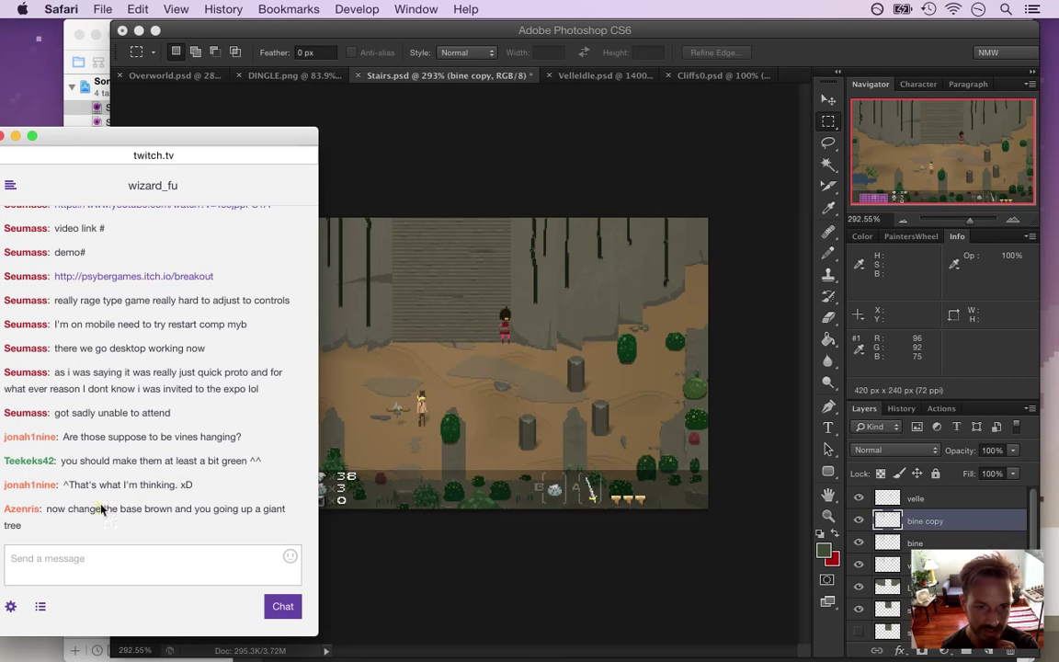
drag(102, 510, 168, 521)
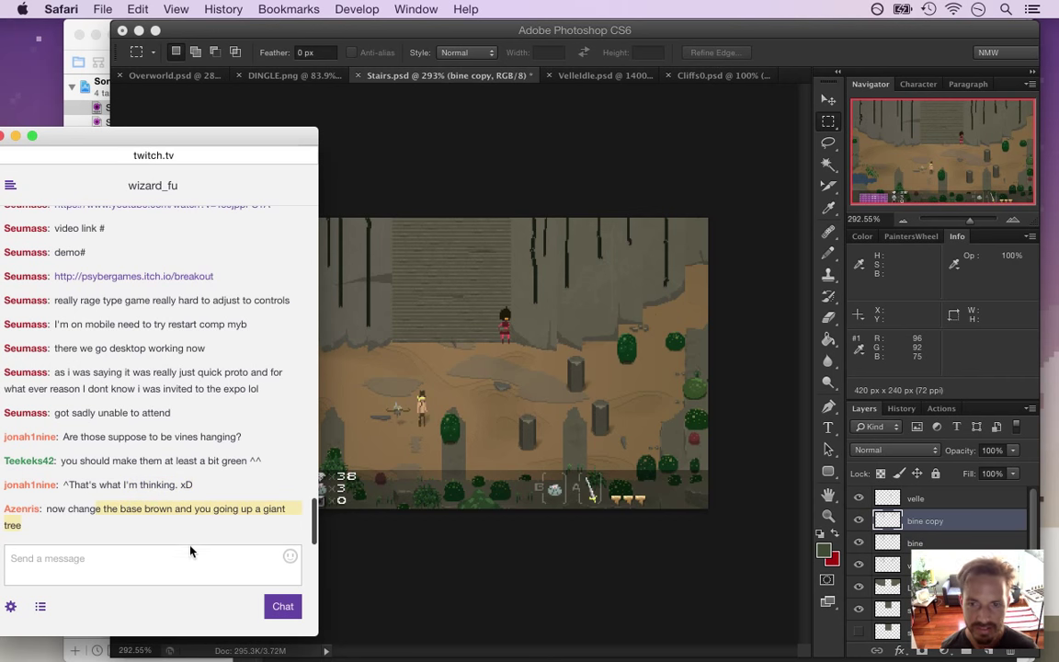
click(752, 90)
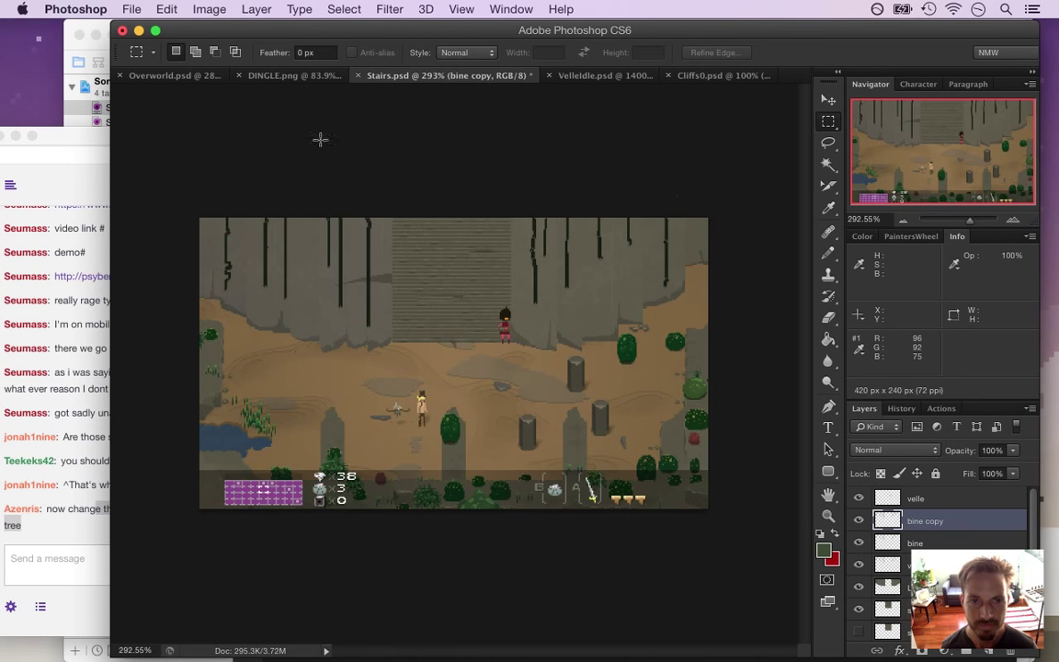
Apply a Gaussian Blur with a radius of 2.4 pixels to the darkened vines on the bine copy layer
click(389, 9)
mouse_move(414, 201)
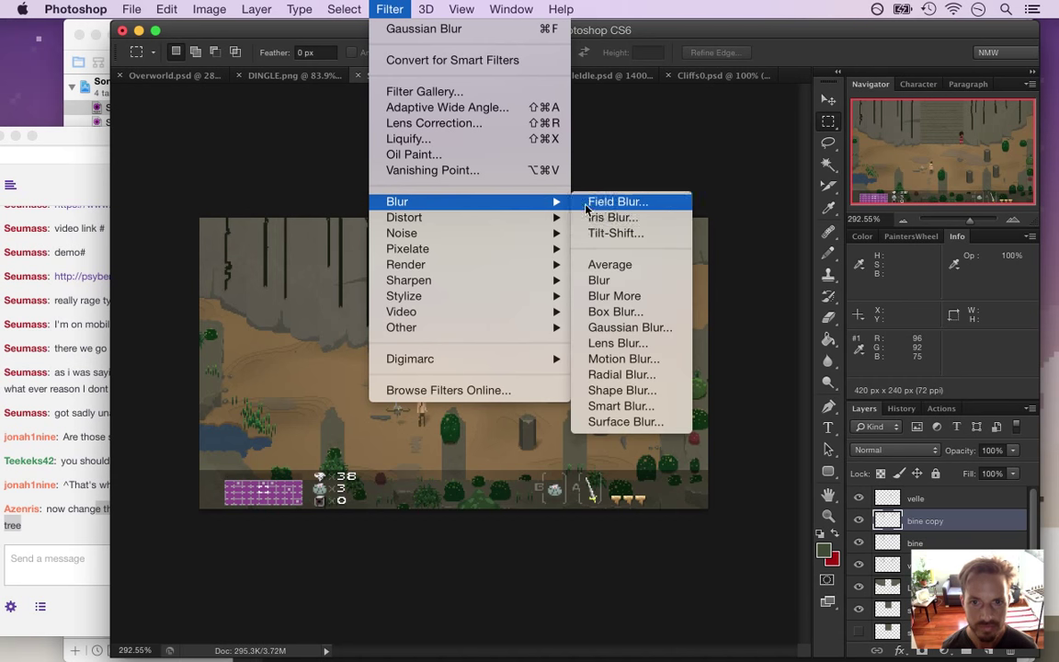
click(616, 328)
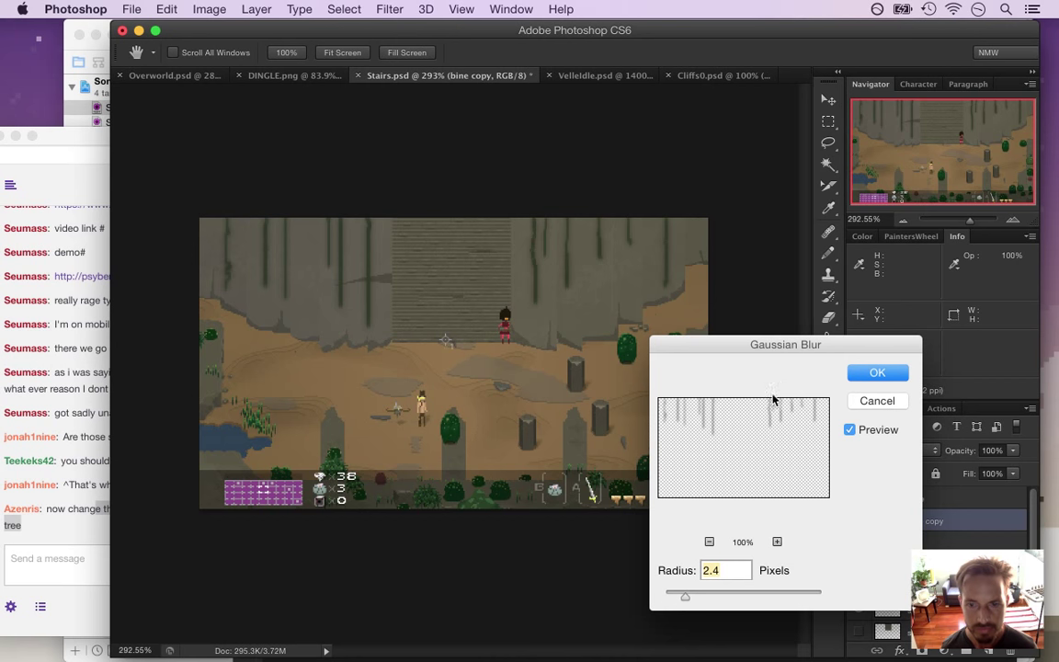
click(875, 372)
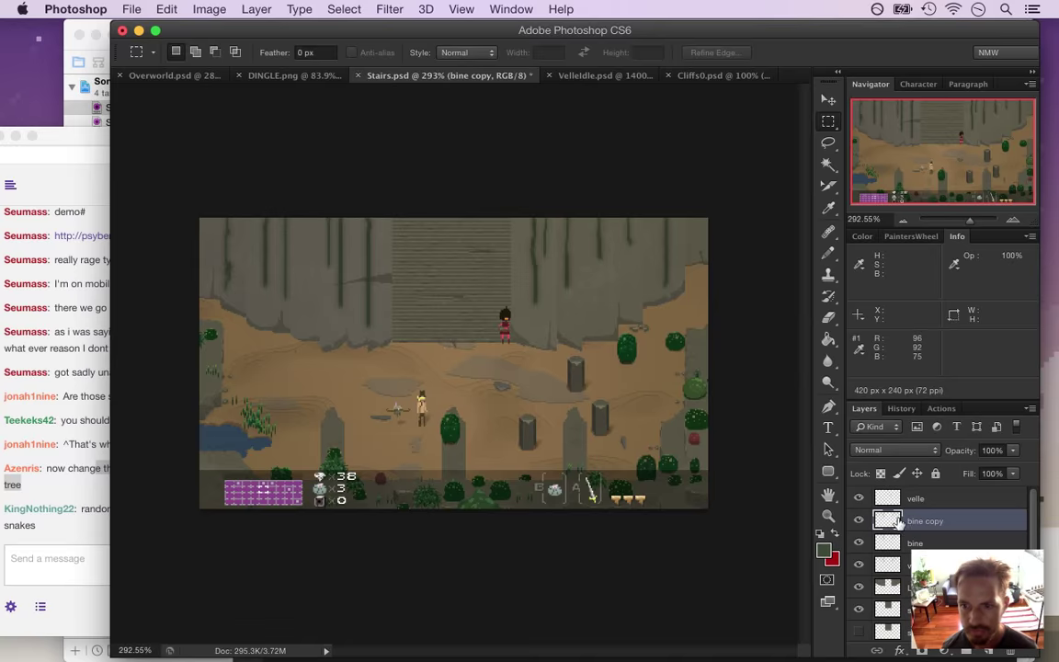
Place the bine copy layer beneath the bine layer and set its opacity to 37%
drag(883, 520, 874, 544)
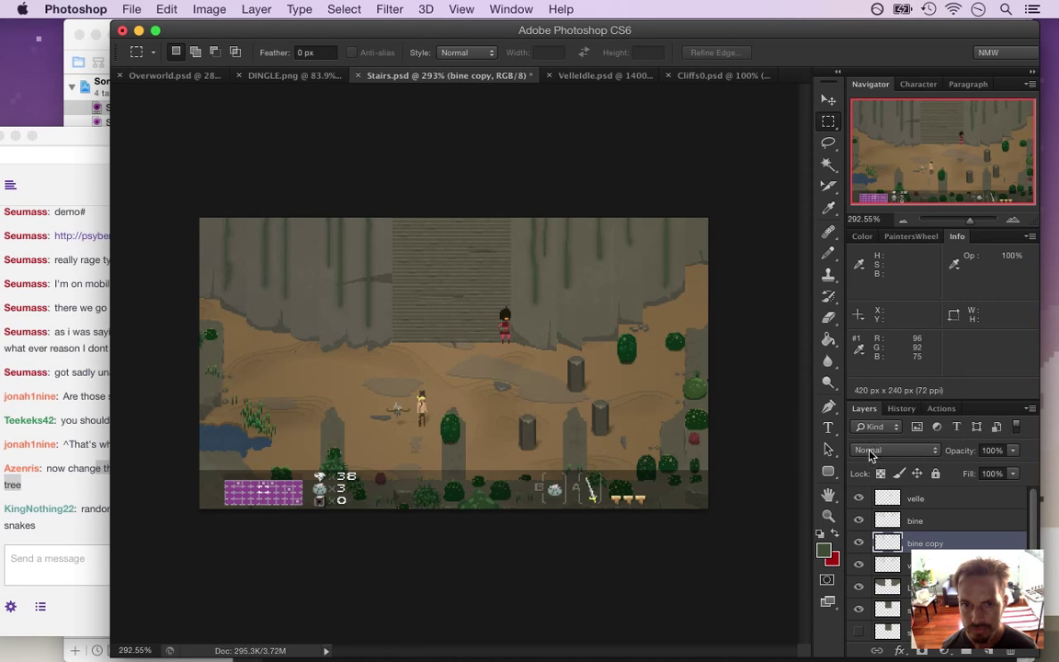
click(1014, 452)
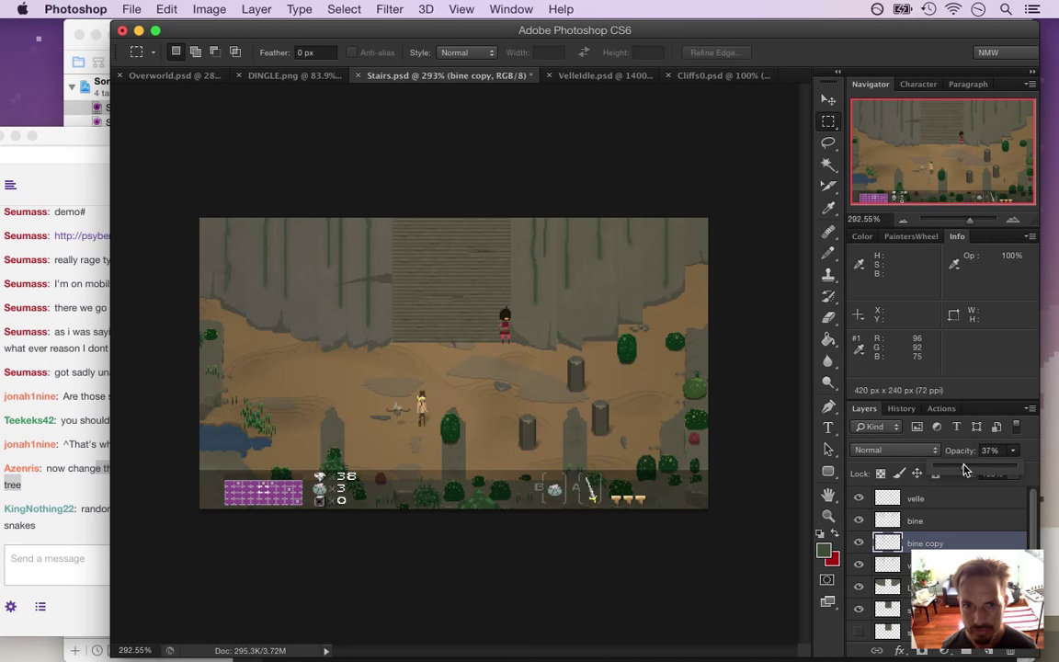
click(1016, 480)
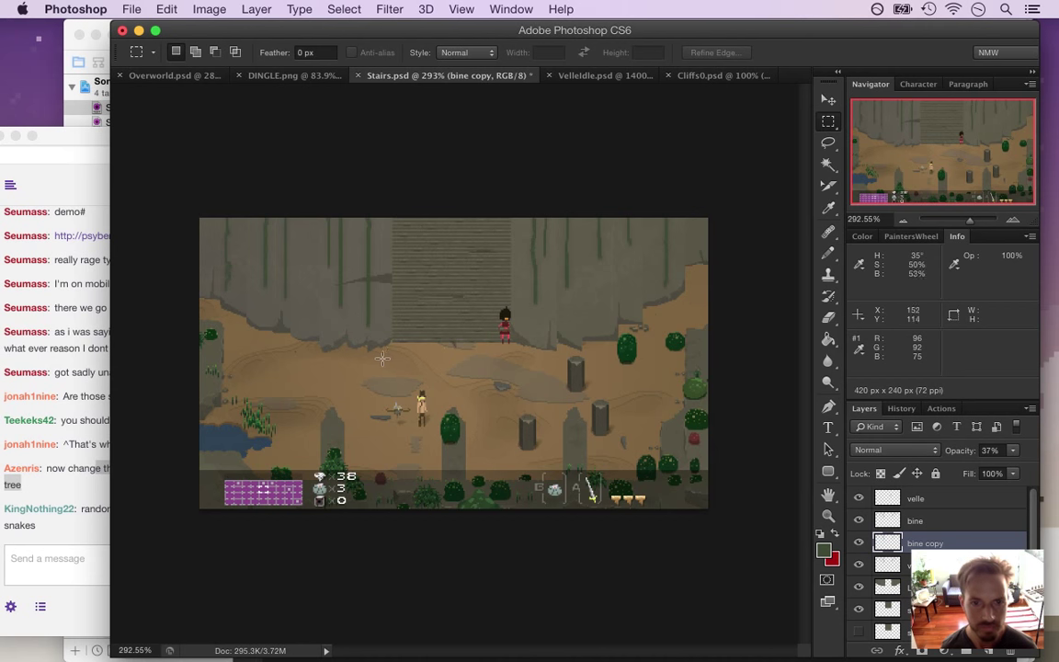
Switch to the Twitch chat in Safari, read the message about the vines becoming snakes, and return to Photoshop
click(96, 558)
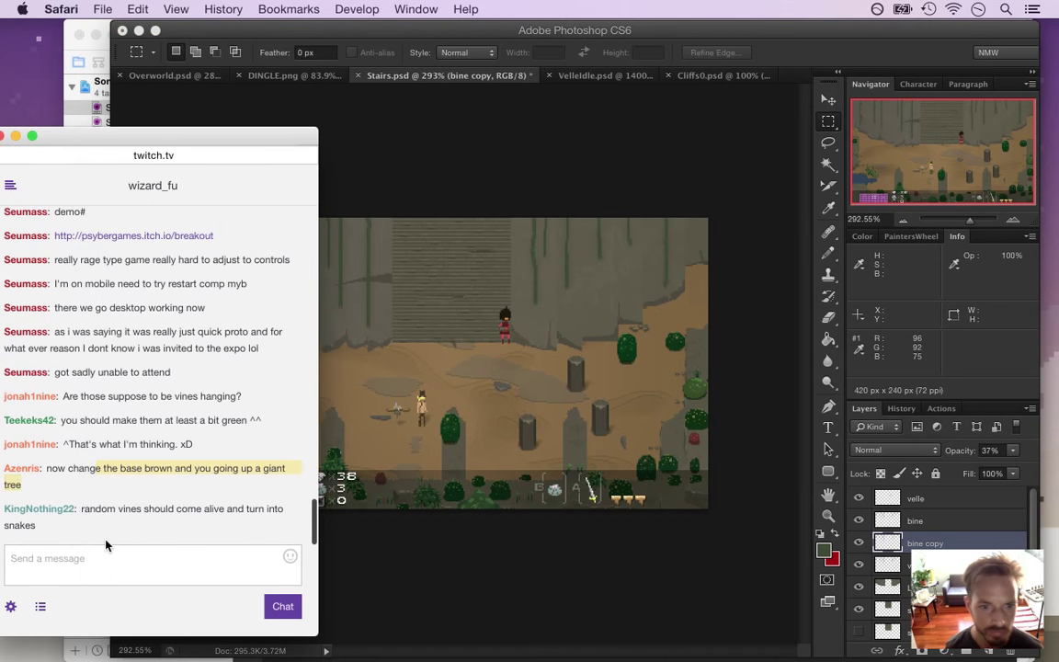
drag(99, 525, 80, 510)
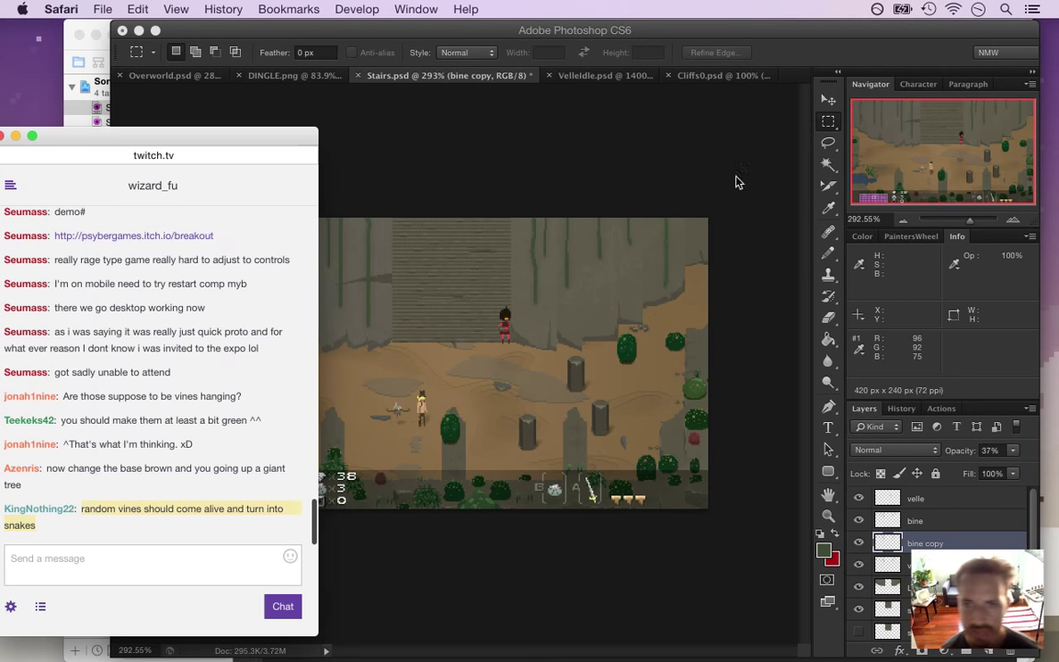
click(717, 193)
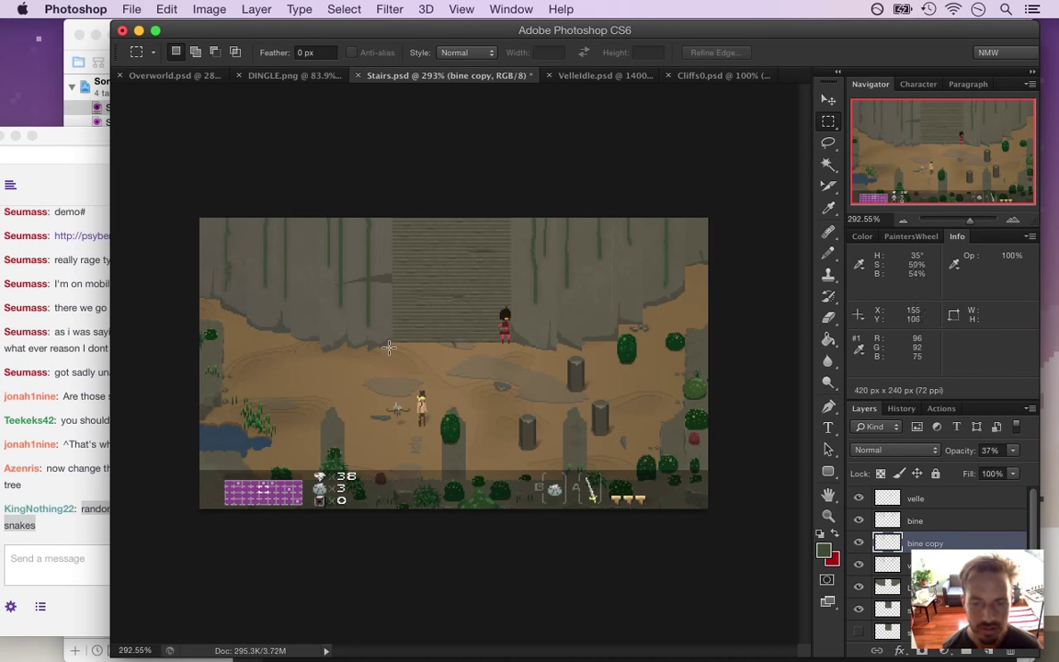
Save Stairs.psd with the blurred vine shadow layer
drag(421, 310, 452, 354)
key(super+s)
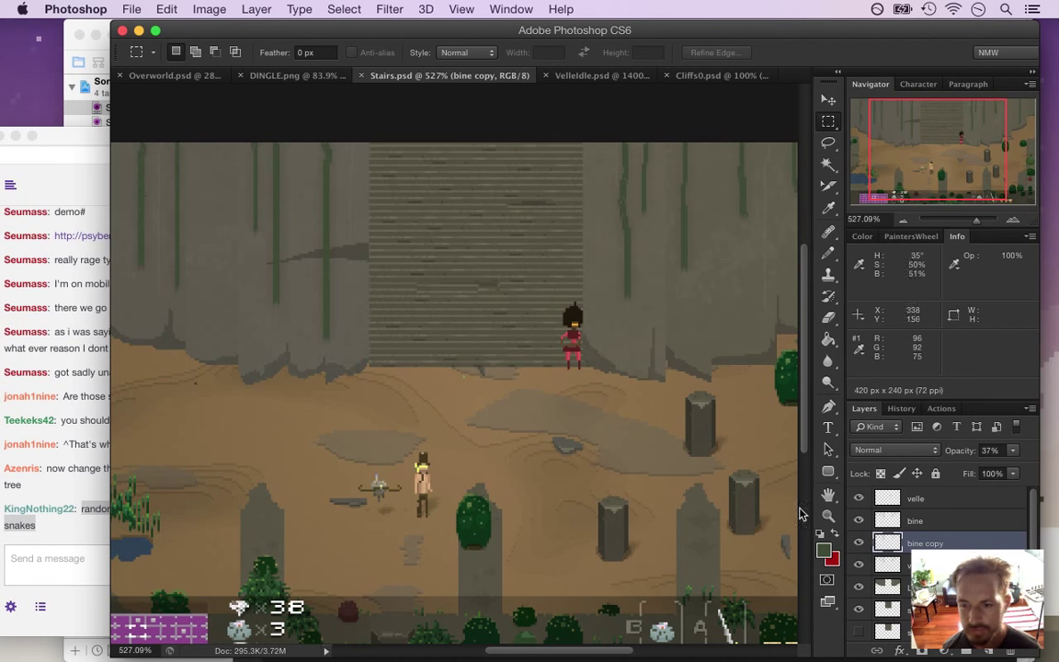
Create a new empty layer directly above the stairs layer
click(892, 610)
scroll(919, 566, down, 2)
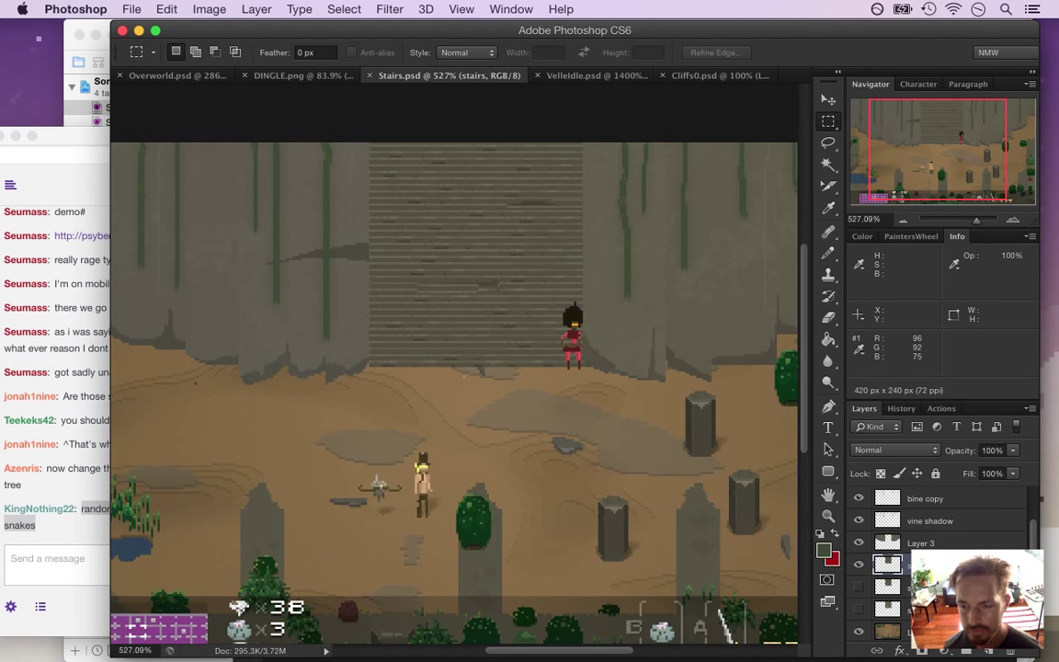
click(992, 650)
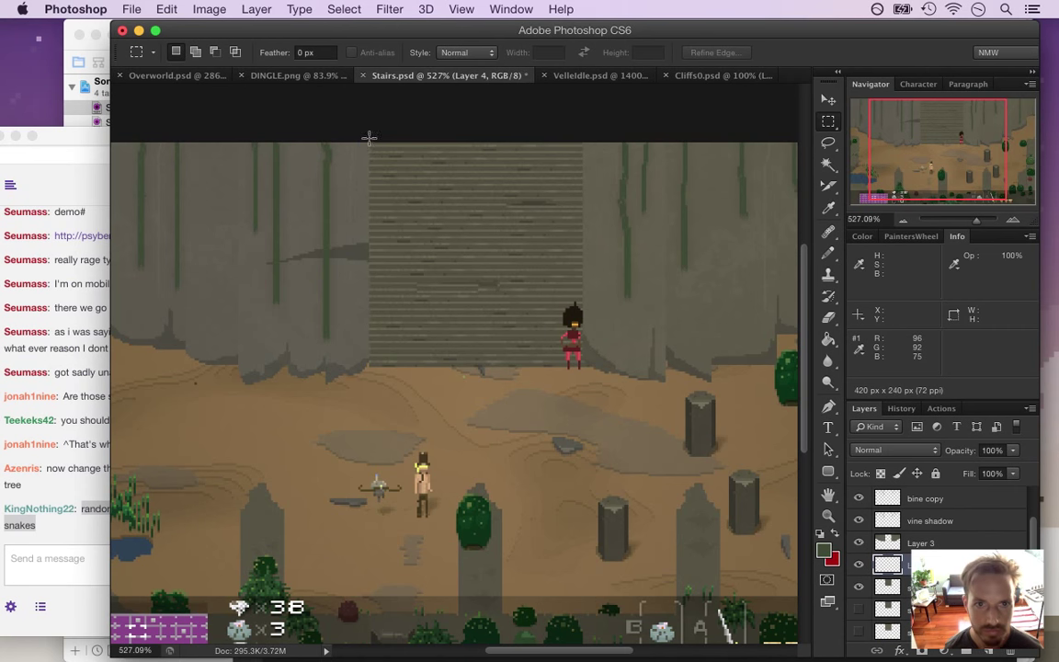
Select narrow strips about 2 px wide and 103 px tall along both side edges of the stairs
drag(369, 141, 402, 370)
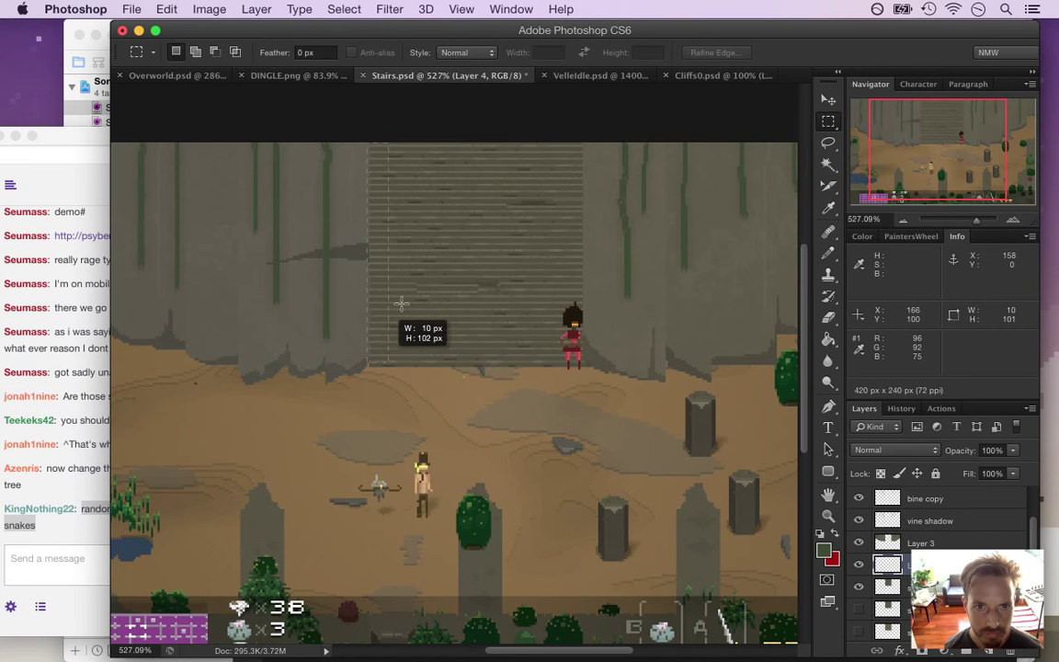
key(super+d)
drag(370, 137, 399, 365)
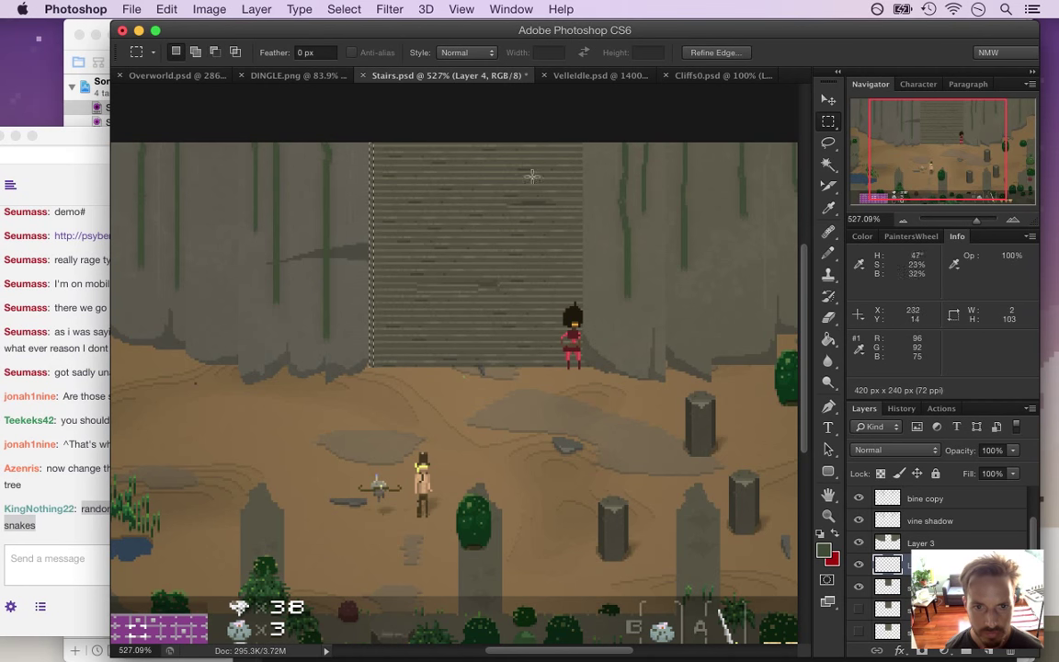
drag(581, 146, 580, 367)
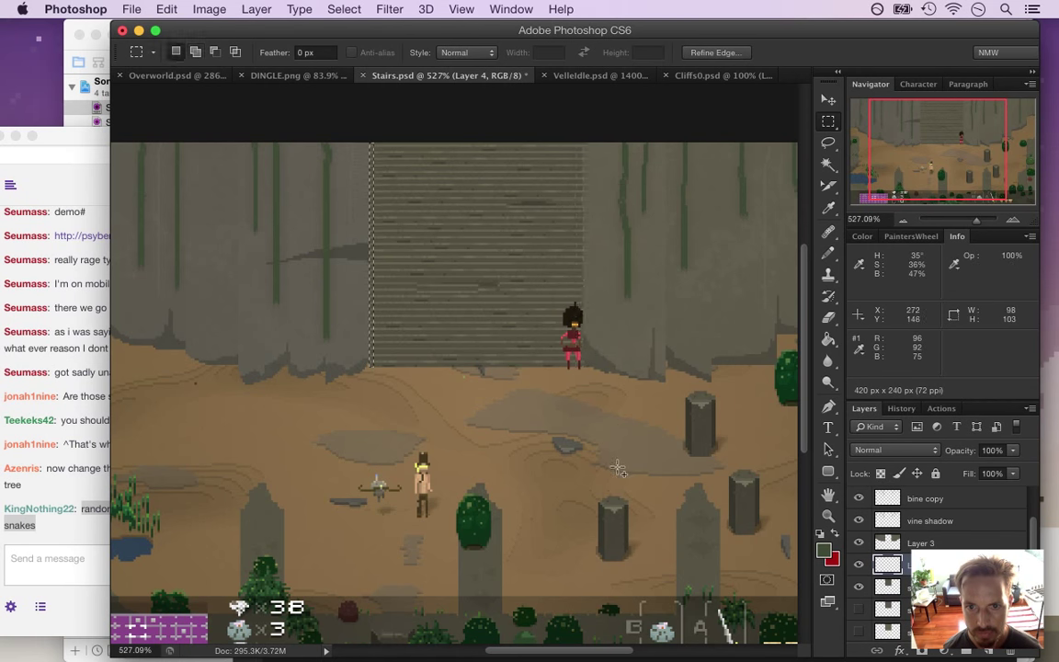
drag(550, 141, 579, 402)
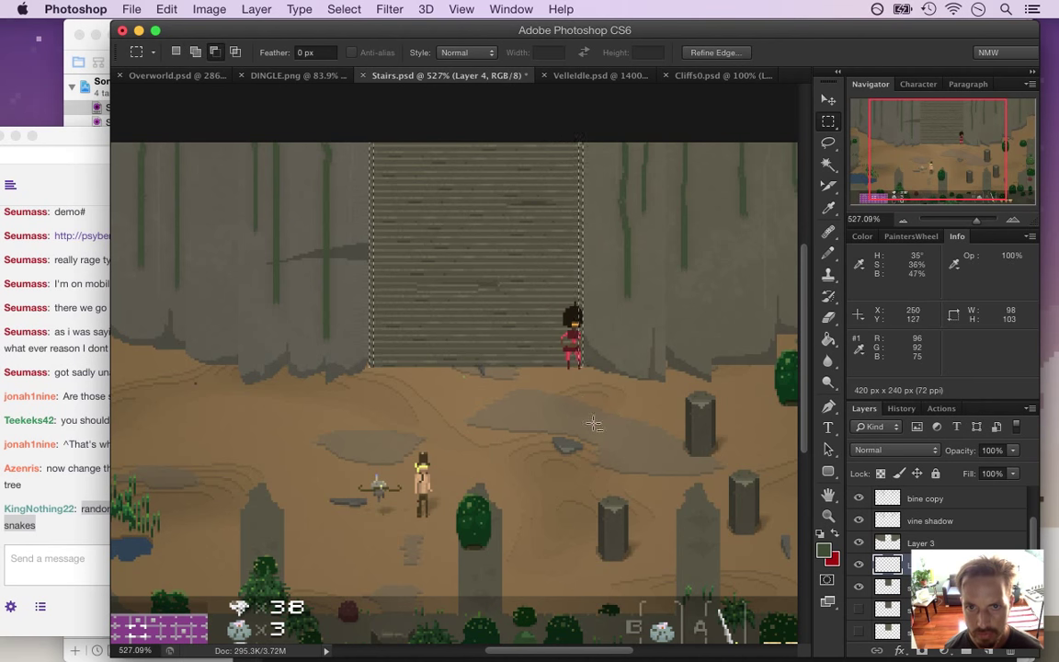
Set the foreground colour to black, fill both selected stair-edge strips with the Brush tool, and clear the selection
click(823, 550)
drag(801, 443, 814, 472)
click(947, 262)
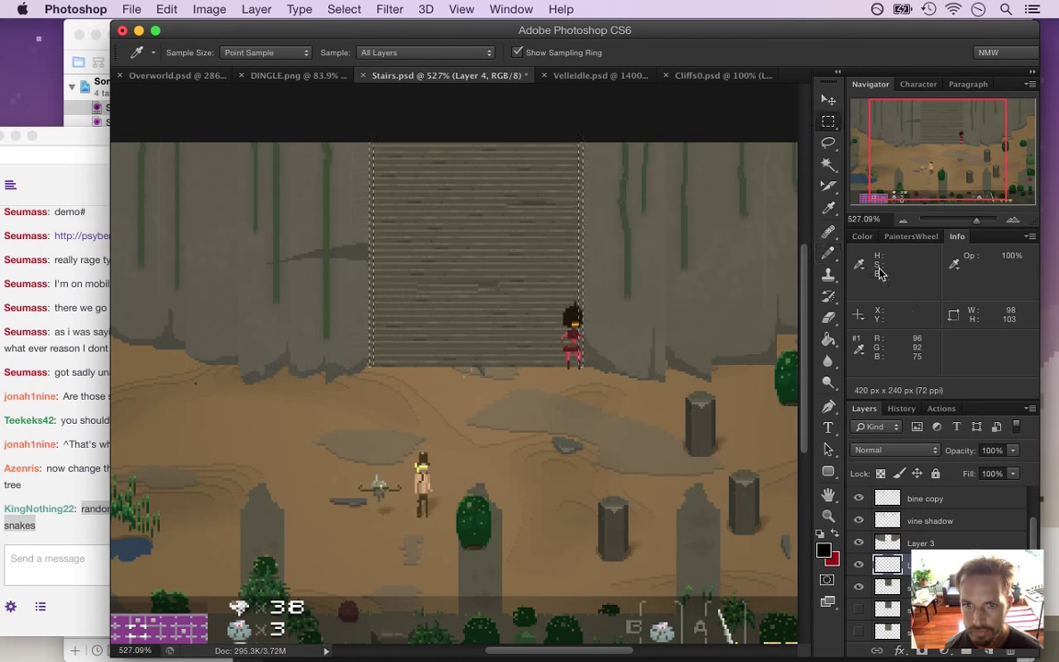
key(b)
mouse_move(419, 217)
mouse_down()
mouse_move(396, 432)
mouse_move(547, 243)
mouse_move(560, 190)
mouse_move(530, 399)
mouse_up()
key(m)
click(593, 261)
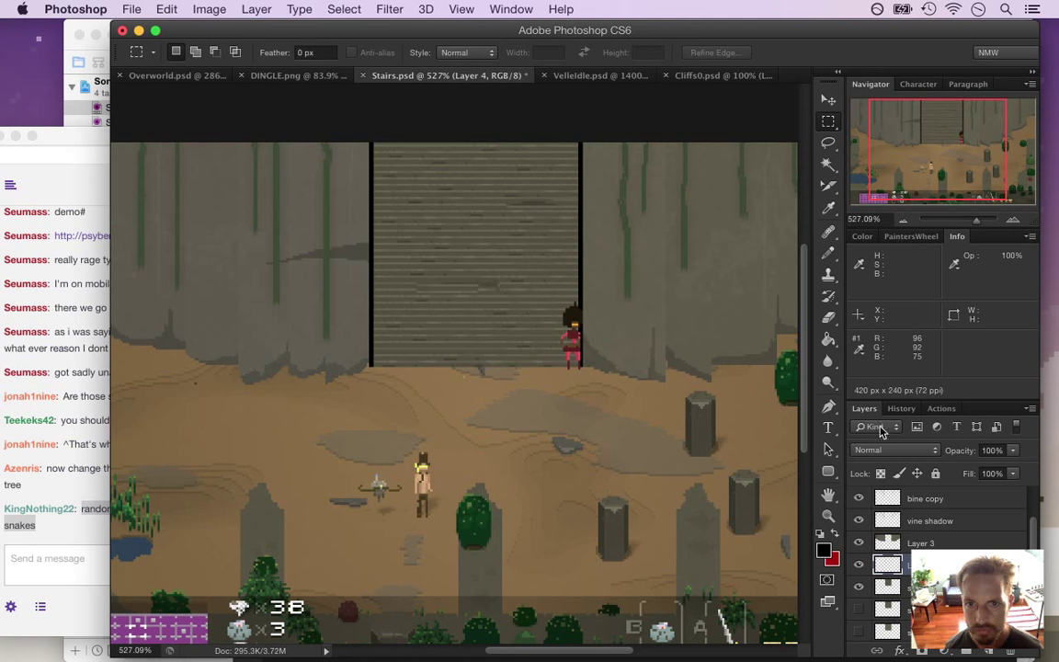
Lower the opacity of the layer with the black stair-edge strips to 26%
click(1014, 451)
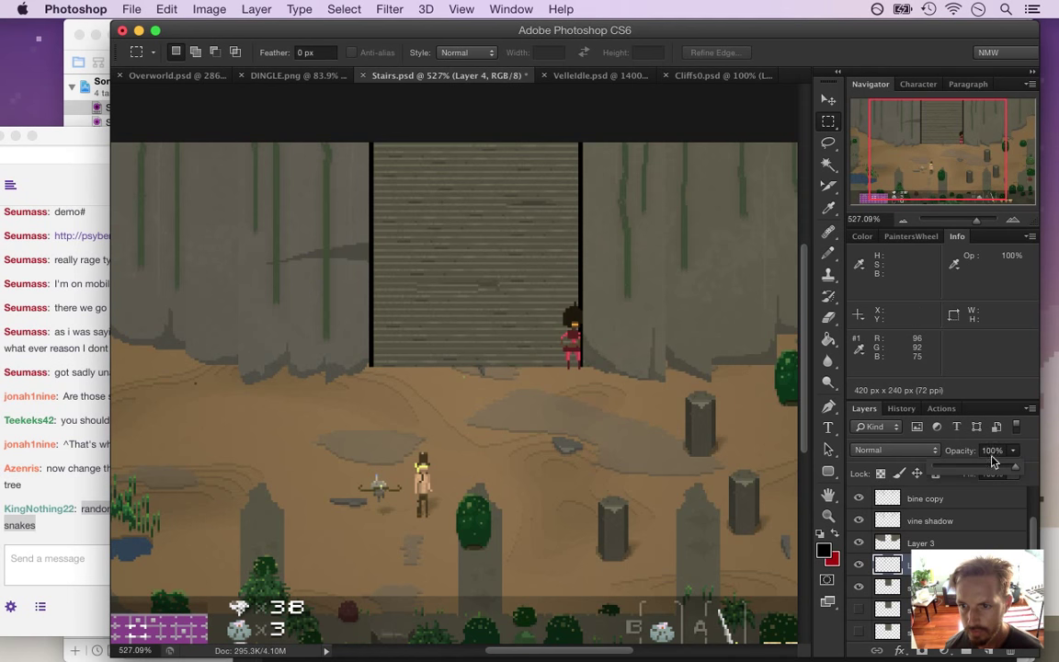
drag(954, 471, 952, 471)
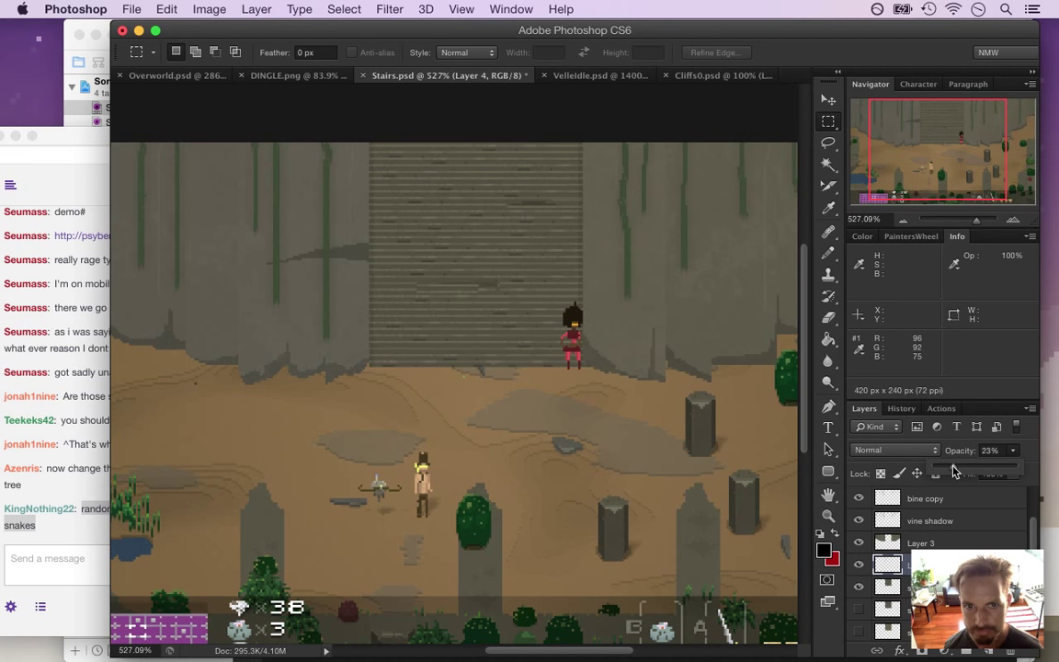
drag(966, 471, 967, 471)
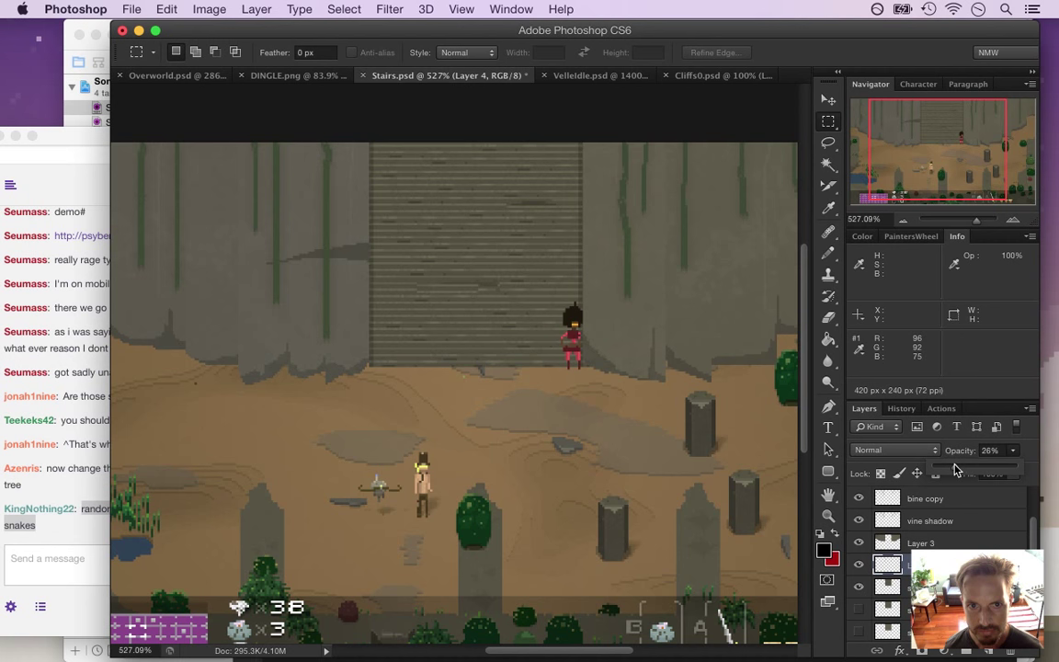
click(1029, 447)
mouse_move(411, 361)
mouse_down()
mouse_move(376, 365)
mouse_move(401, 367)
mouse_move(405, 350)
mouse_up()
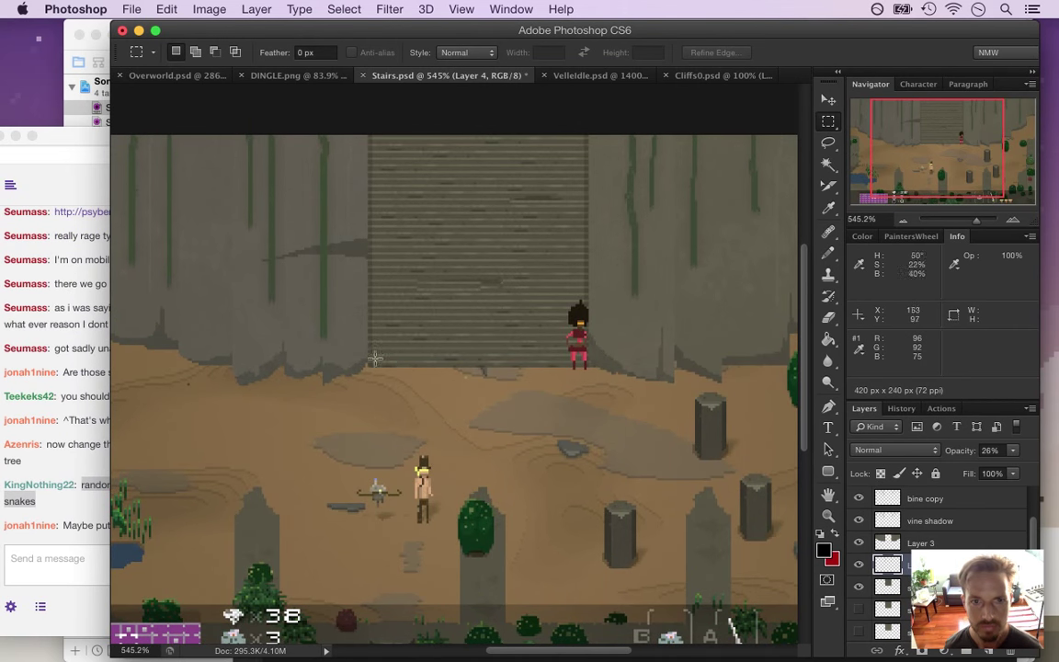
key(v)
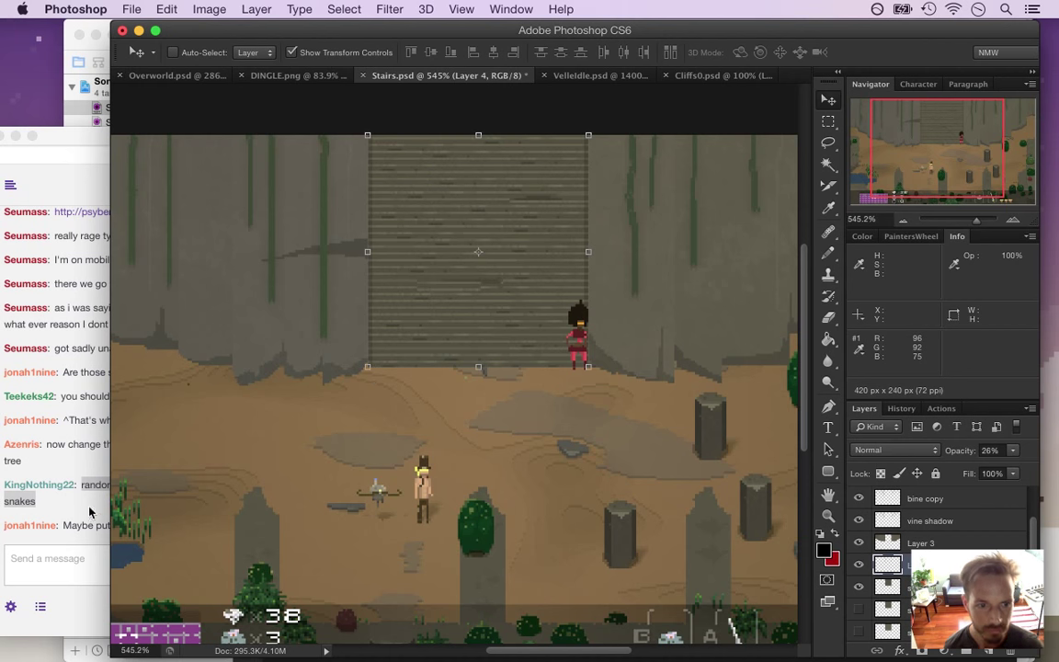
Switch to the Twitch chat in Safari, read the message about adding leaves to the vines, and return to Photoshop
click(89, 461)
drag(176, 527, 243, 537)
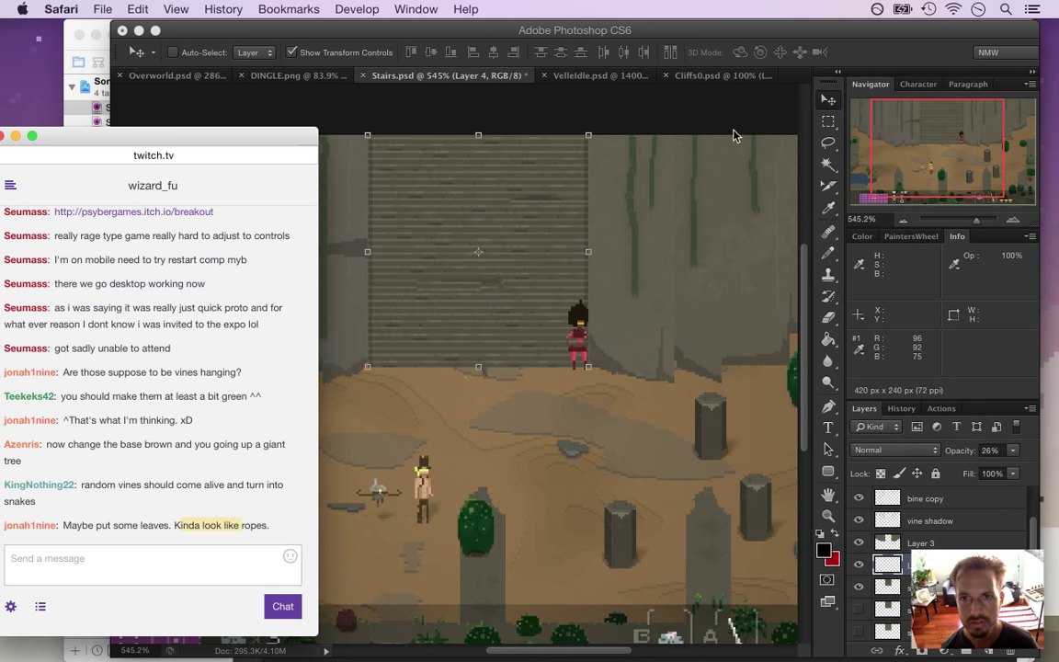
click(862, 64)
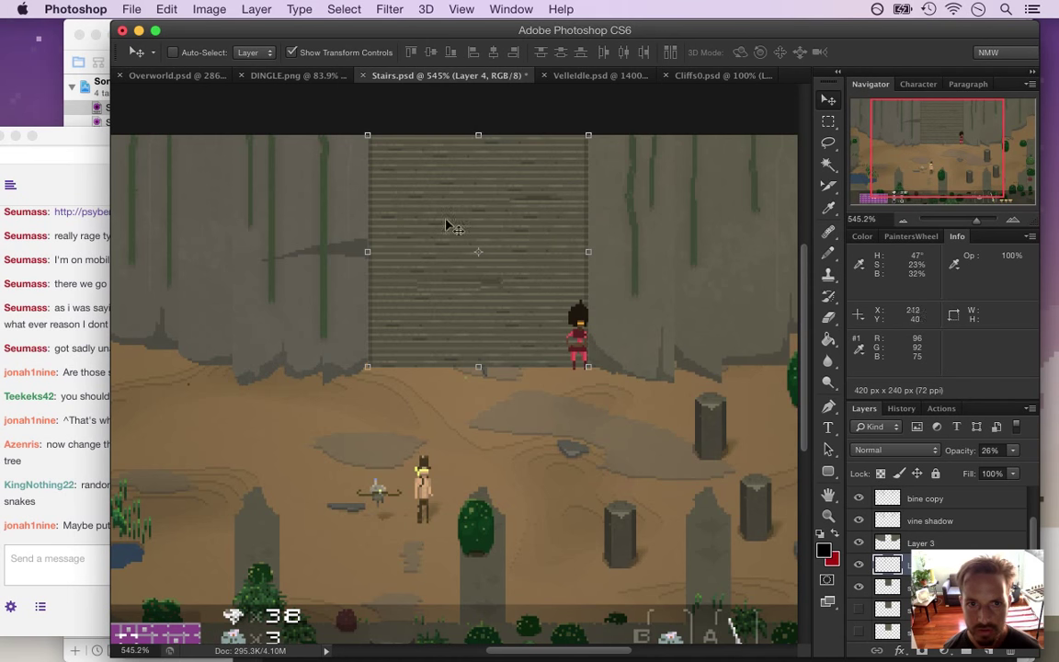
key(m)
drag(350, 125, 403, 384)
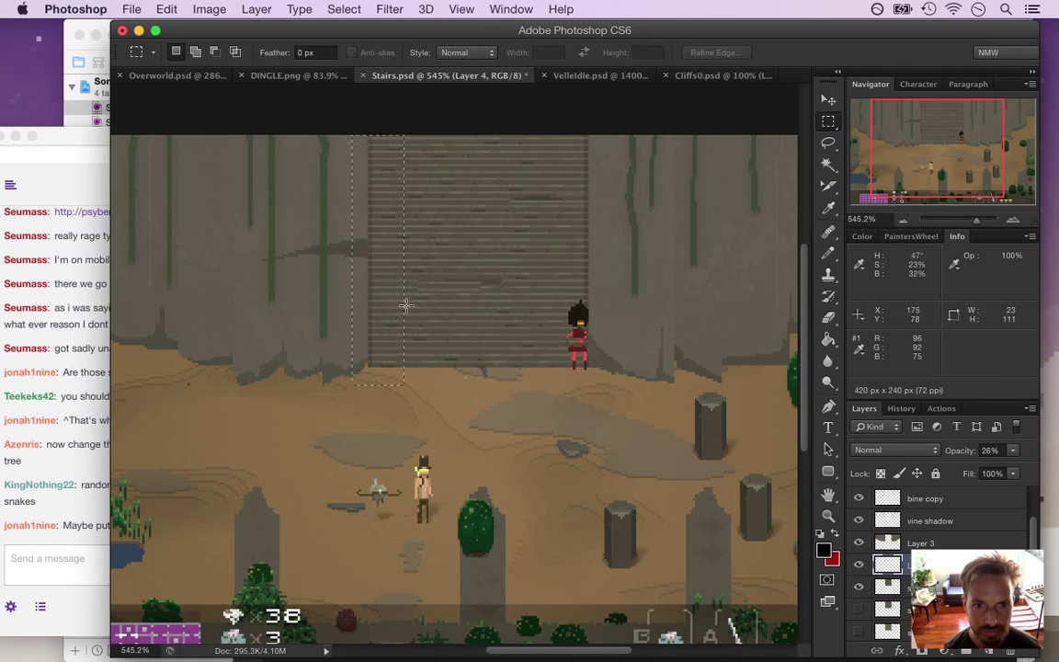
key(v)
drag(403, 259, 410, 259)
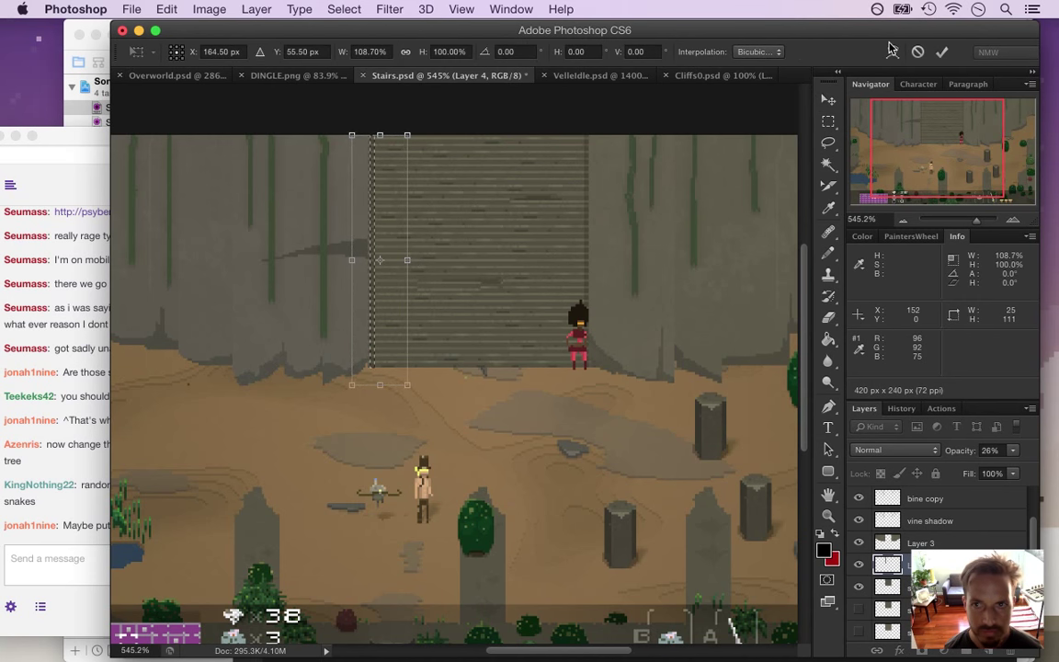
click(920, 52)
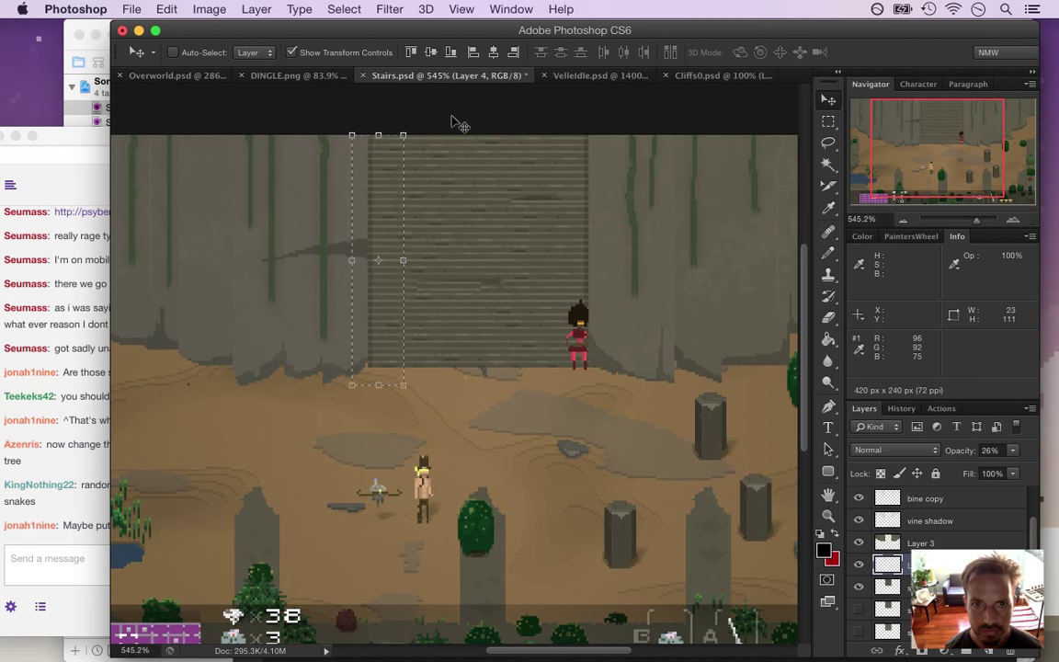
key(m)
key(super+d)
Isolate the left stair-edge strip from the layer's outline and widen it inward to 150%, making it 3 px wide
super+click(890, 564)
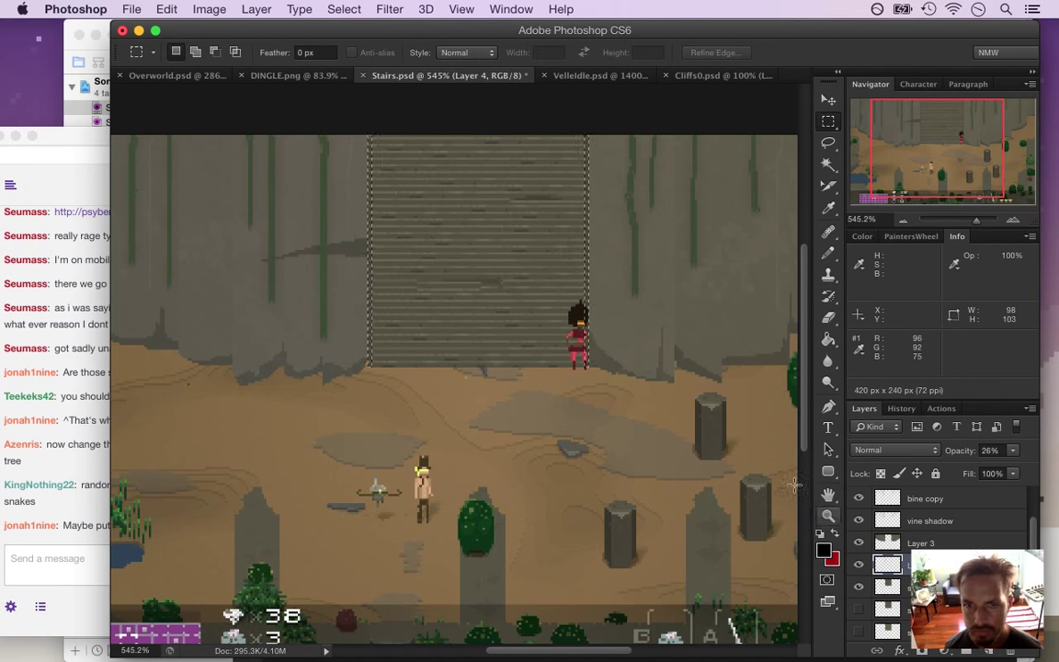
drag(549, 123, 629, 470)
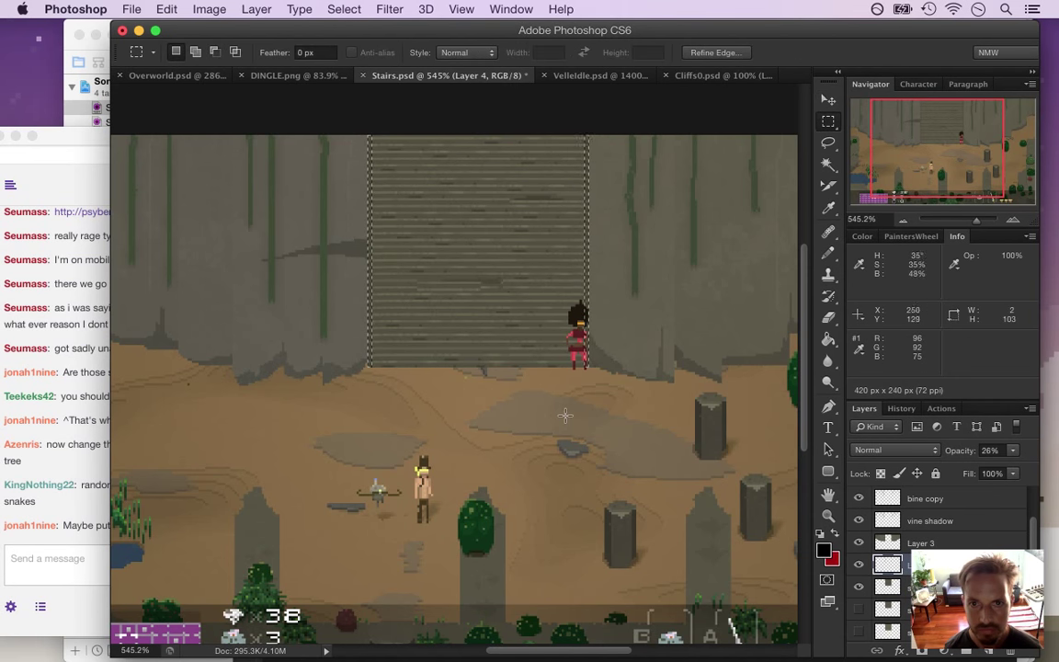
key(v)
drag(414, 274, 450, 285)
drag(389, 239, 397, 265)
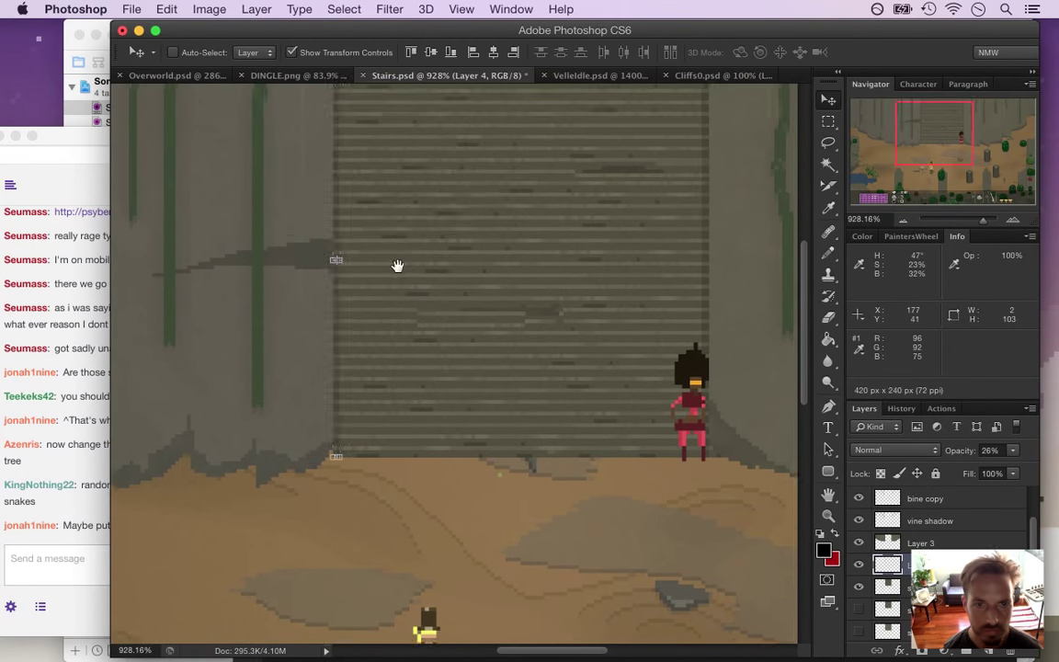
scroll(396, 268, up, 5)
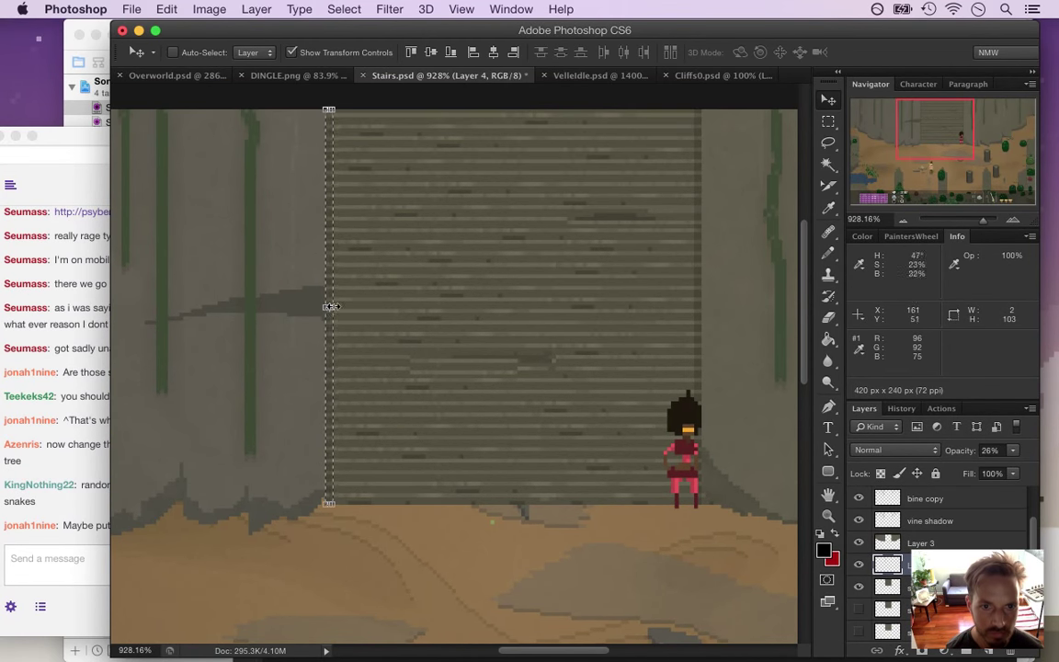
key(super+t)
drag(335, 309, 340, 307)
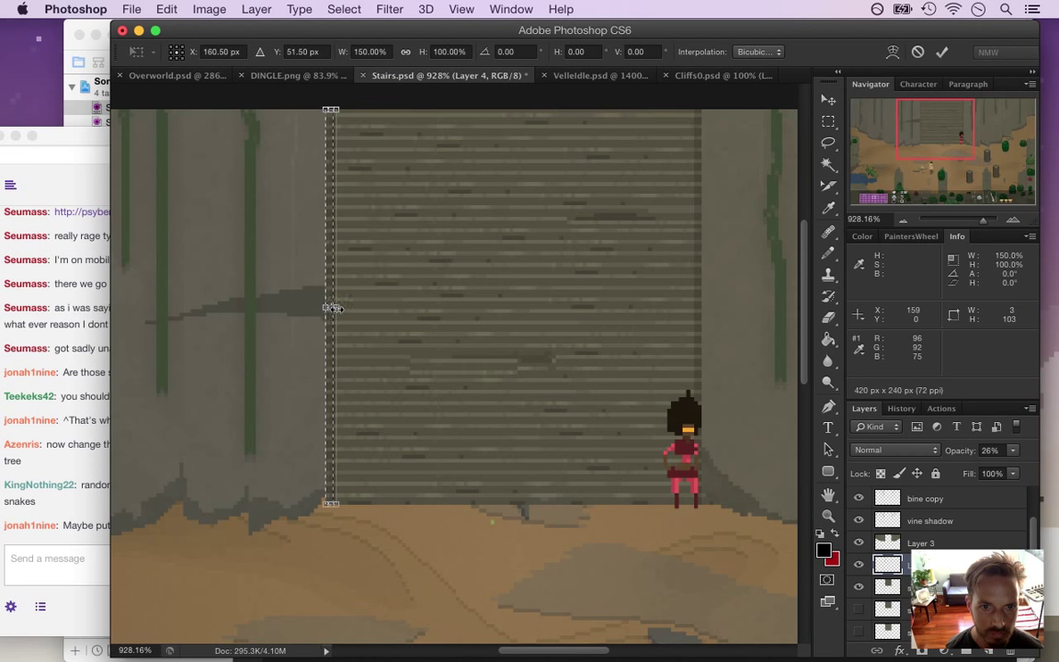
click(942, 52)
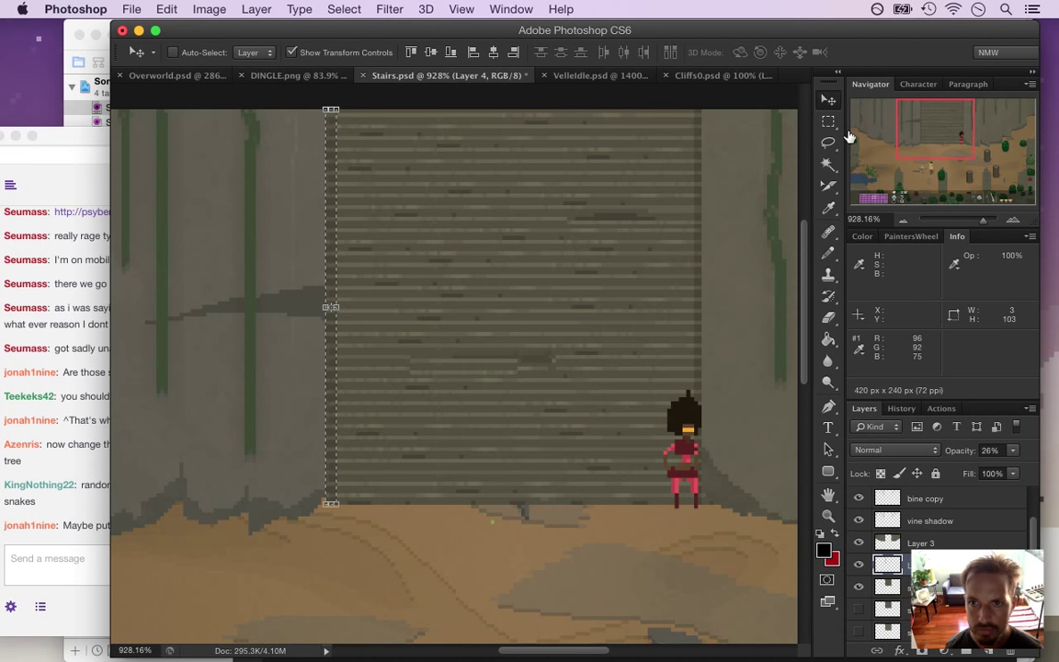
key(m)
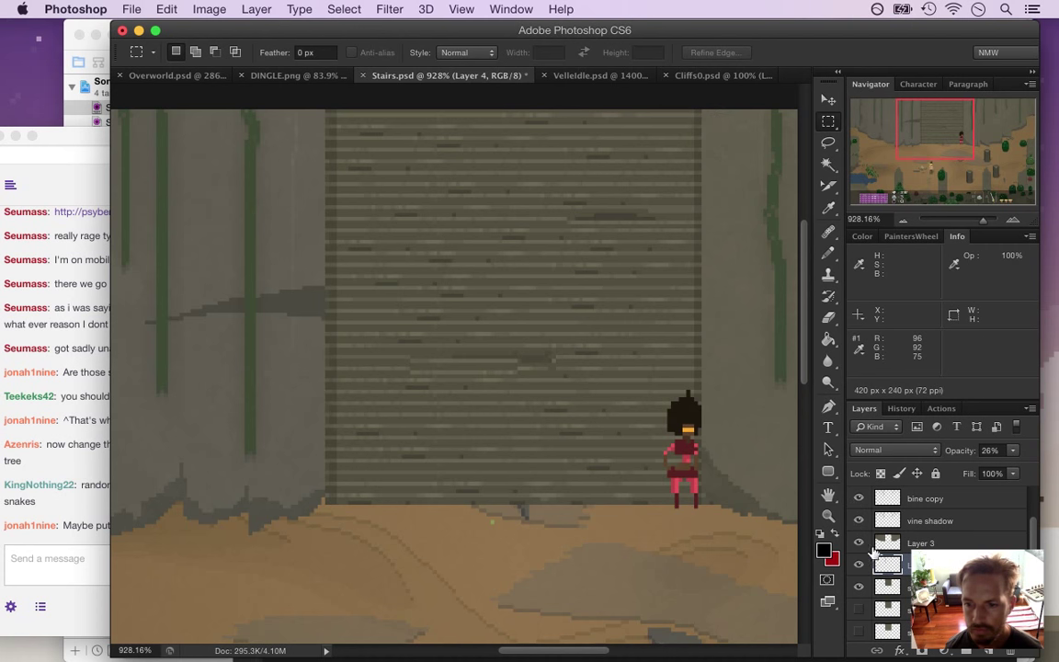
Widen the right stair-edge strip inward to match the left one, clear the selection, and save Stairs.psd
super+click(887, 564)
drag(298, 101, 389, 526)
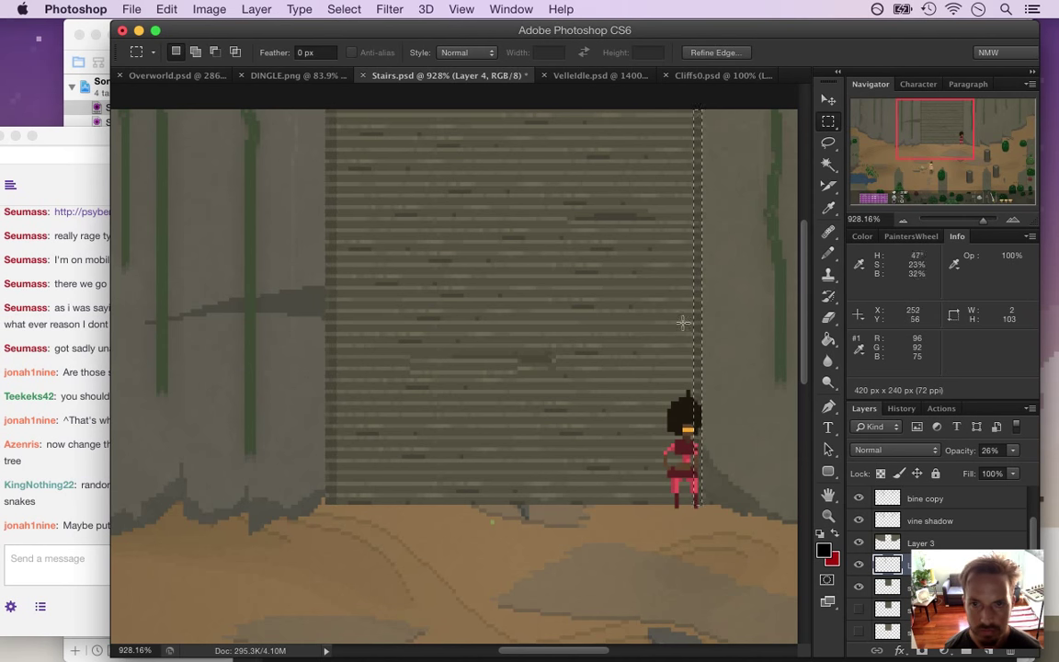
key(v)
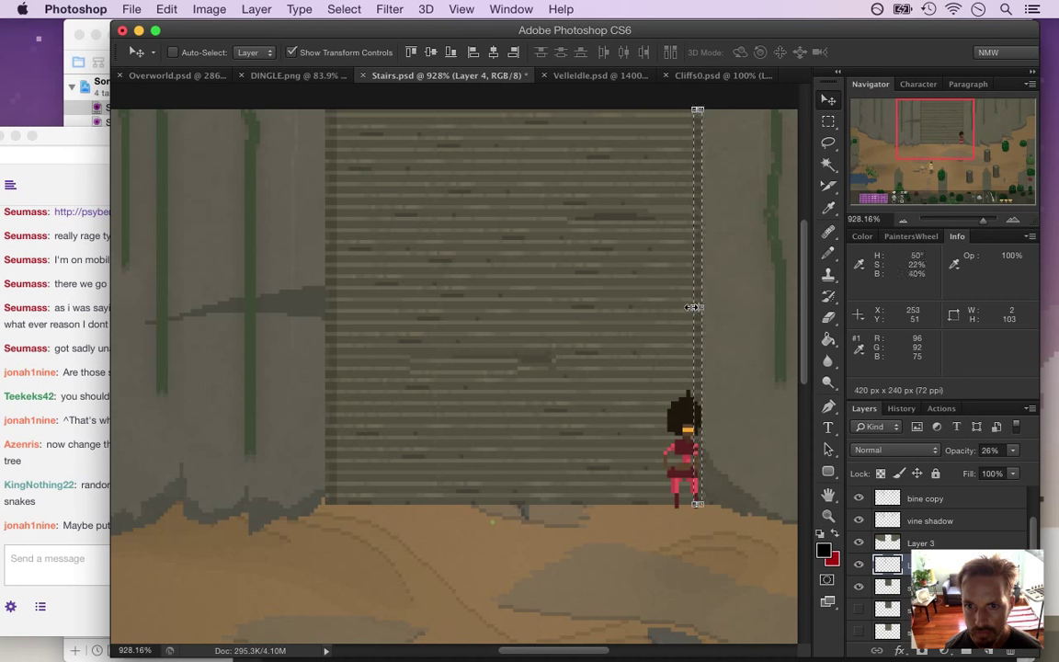
click(694, 306)
mouse_move(691, 307)
mouse_down()
mouse_move(693, 294)
mouse_move(690, 303)
mouse_up()
click(942, 55)
key(m)
key(super+d)
drag(547, 357, 508, 366)
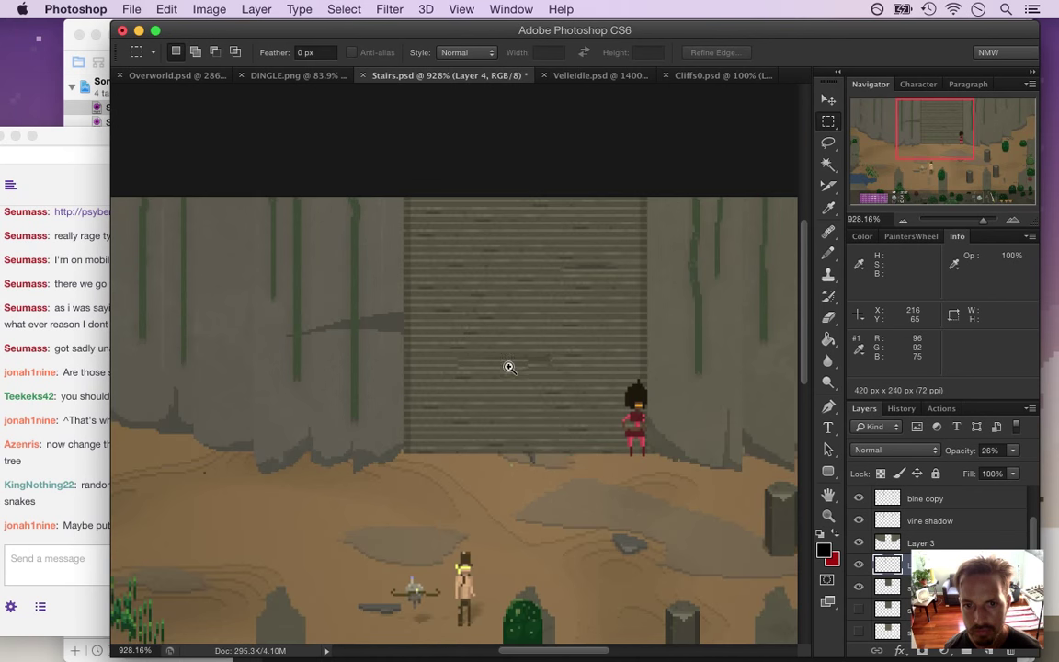
key(super+s)
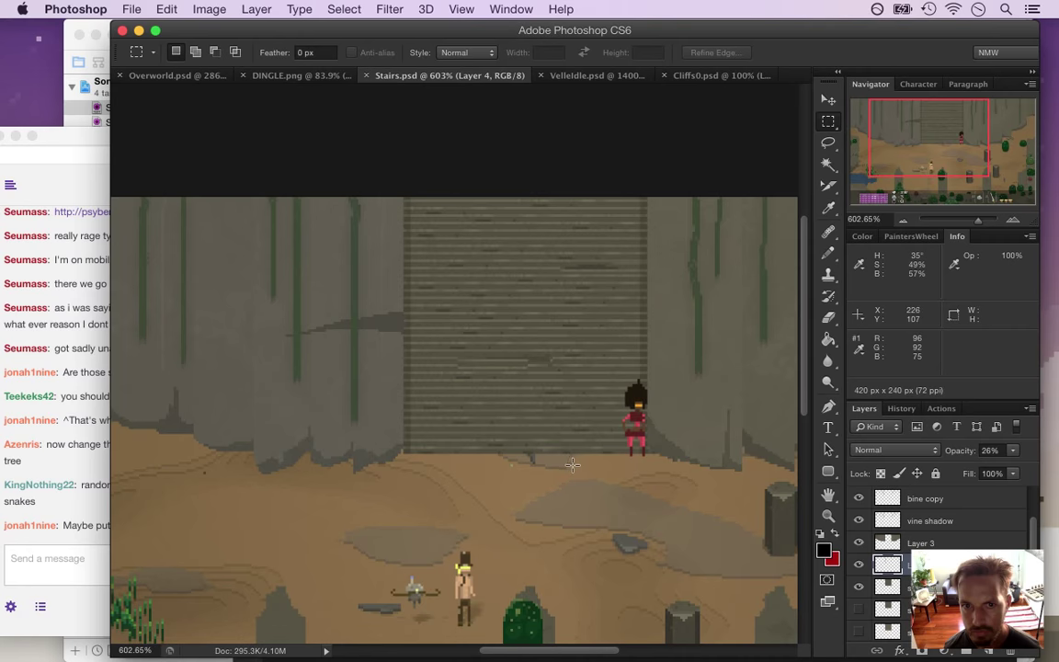
Add a reversed black-to-white linear Gradient Overlay to the stairs layer so its dark end is at the top
drag(721, 345, 688, 338)
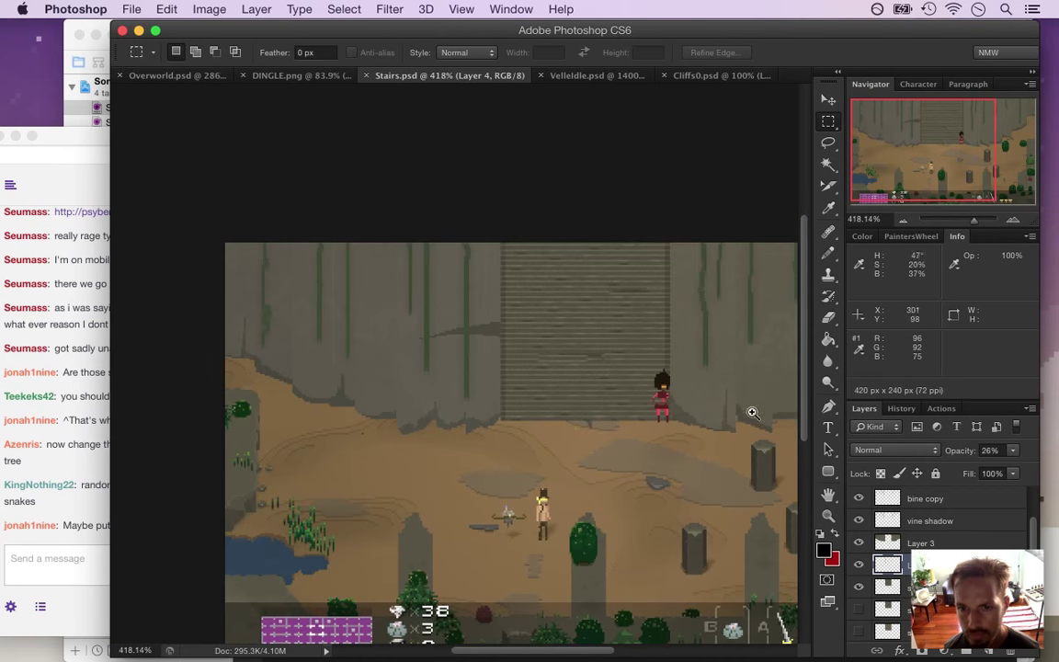
scroll(803, 416, down, 10)
drag(806, 461, 782, 284)
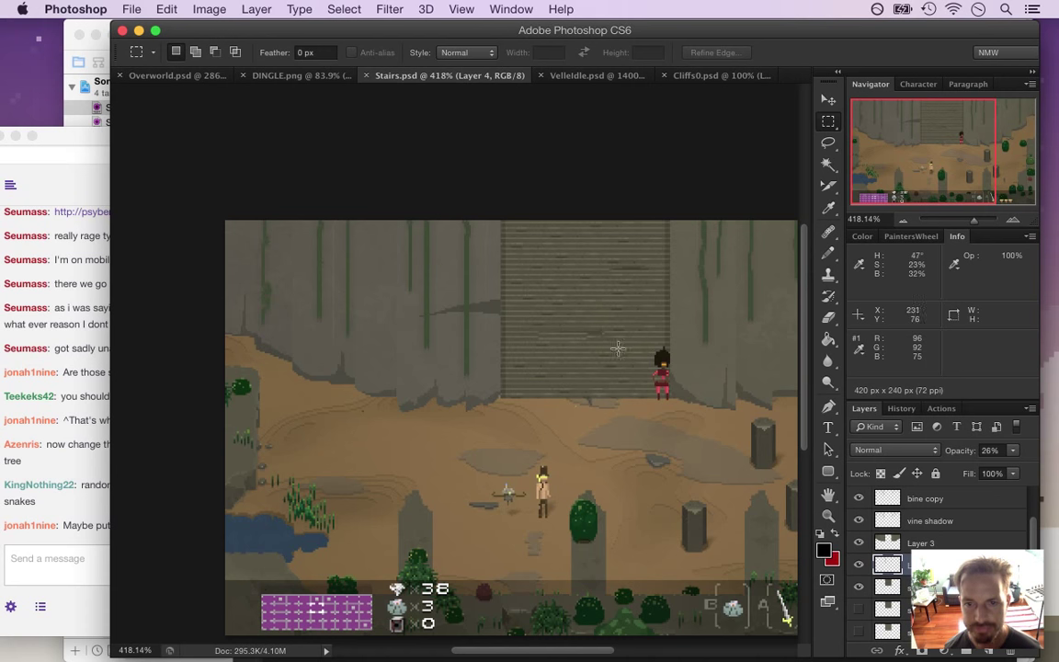
drag(558, 651, 582, 651)
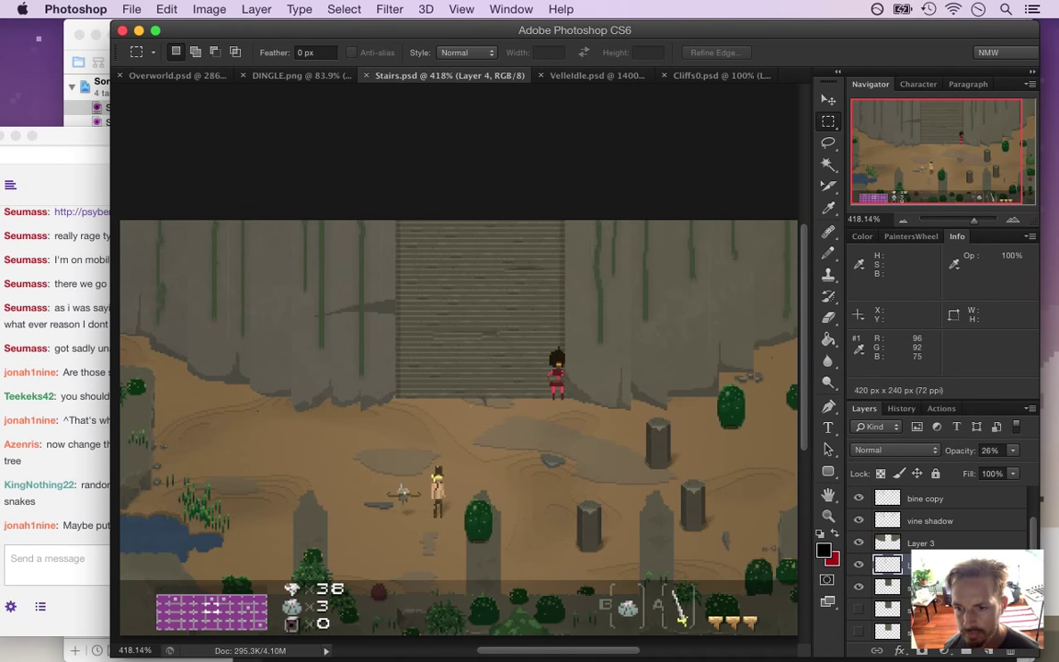
click(896, 581)
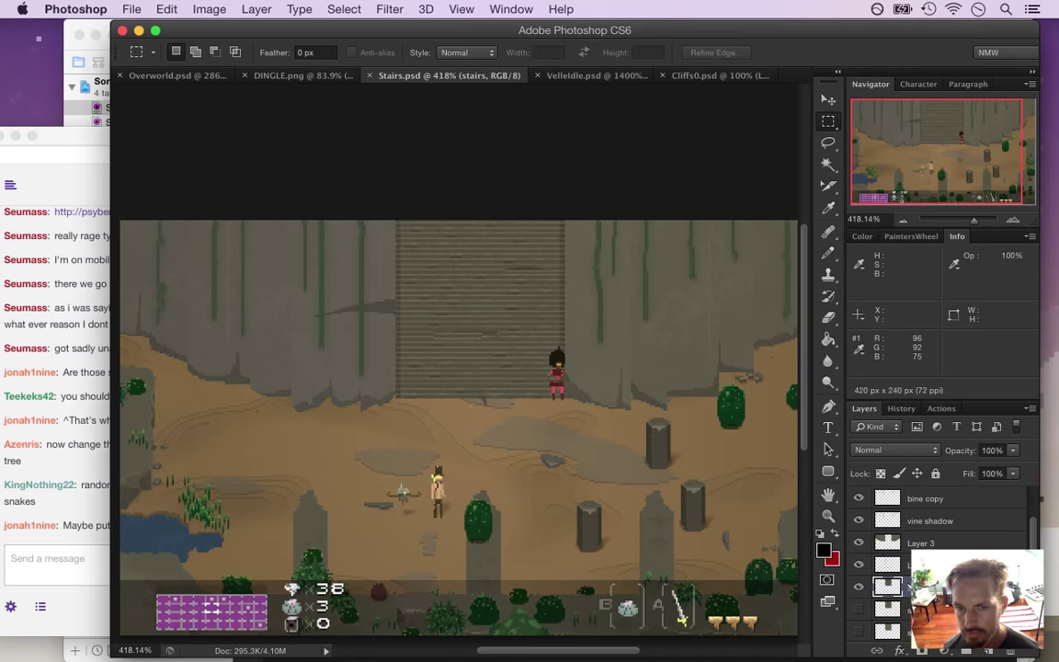
double_click(892, 588)
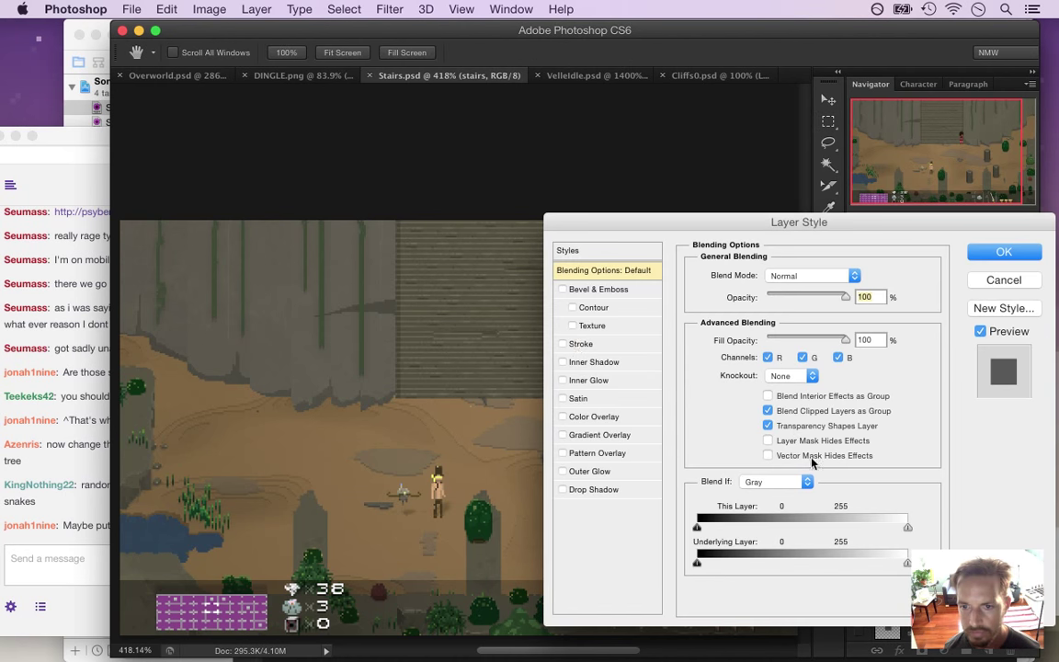
click(562, 435)
drag(679, 233, 769, 194)
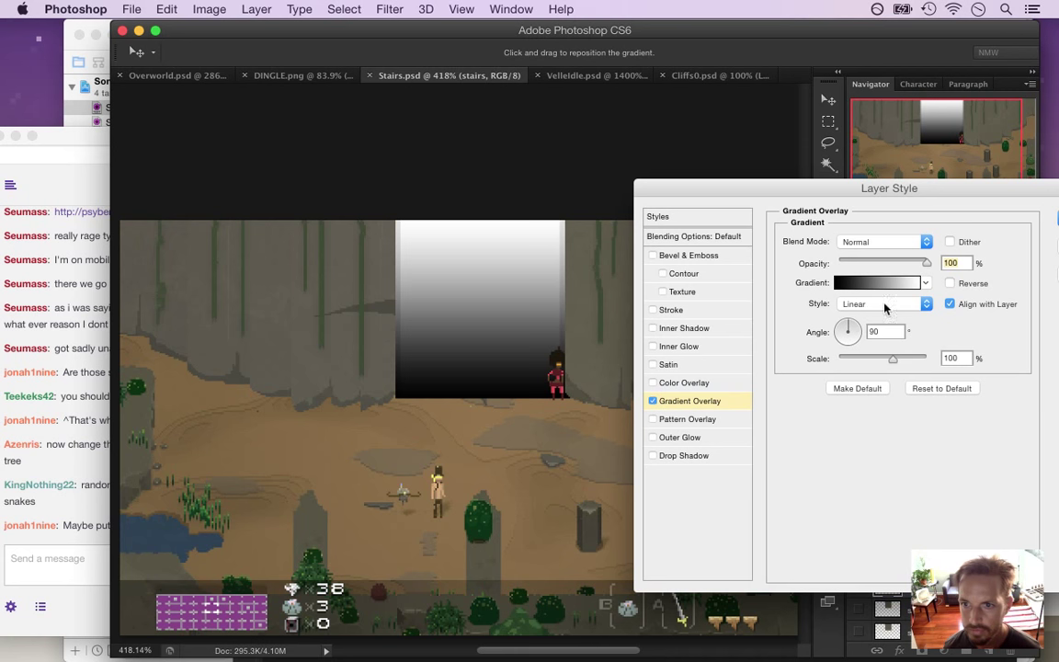
click(950, 283)
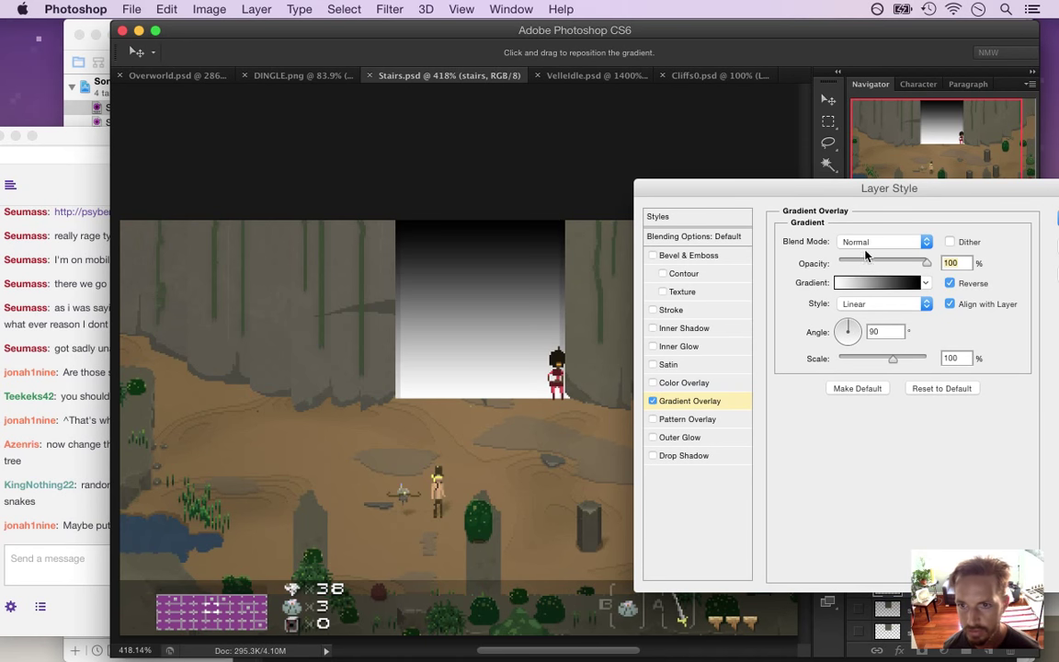
Set the stairs' Gradient Overlay to Multiply blending with 100% scale and apply the layer style
click(869, 243)
click(873, 285)
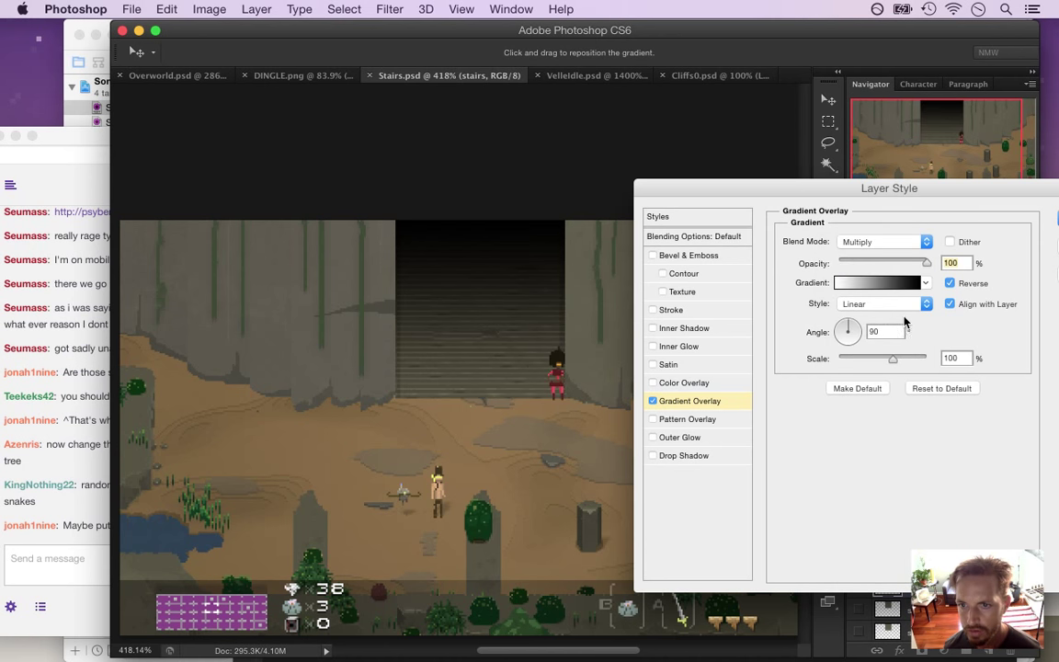
mouse_move(898, 359)
mouse_down()
mouse_move(847, 361)
mouse_move(881, 362)
mouse_up()
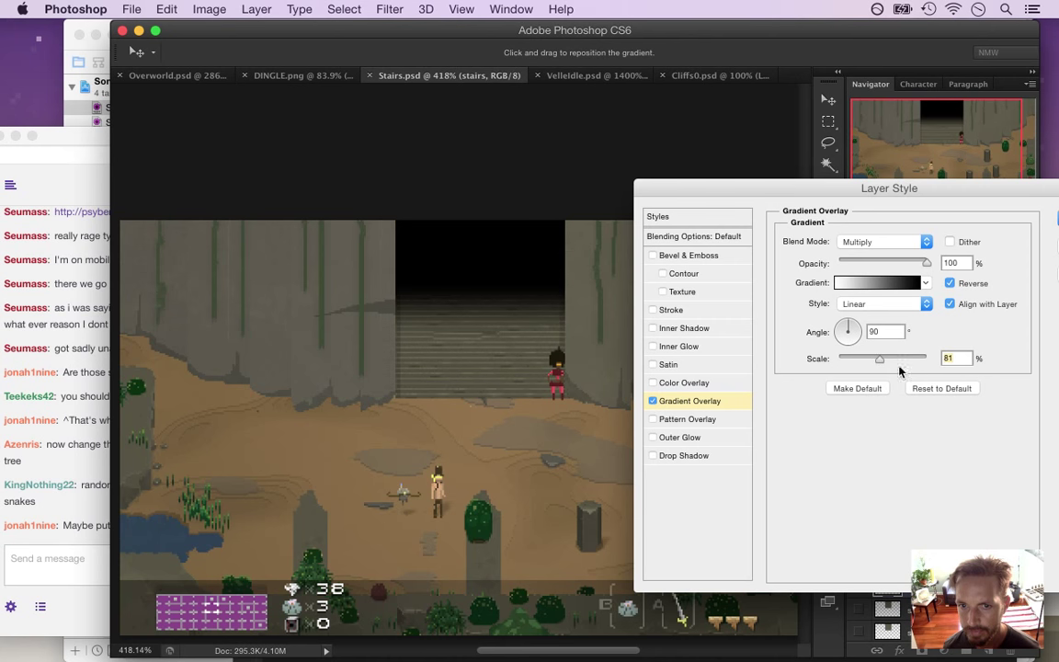
text(100)
key(Return)
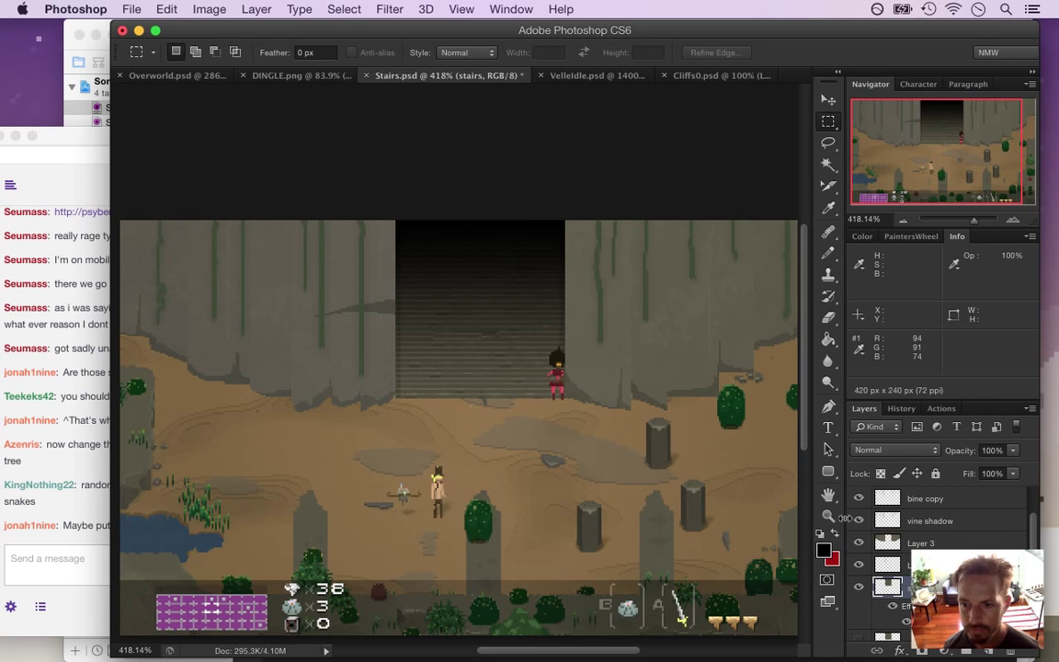
Reduce the opacity of the stairs layer's Gradient Overlay to 16% and apply it
double_click(938, 622)
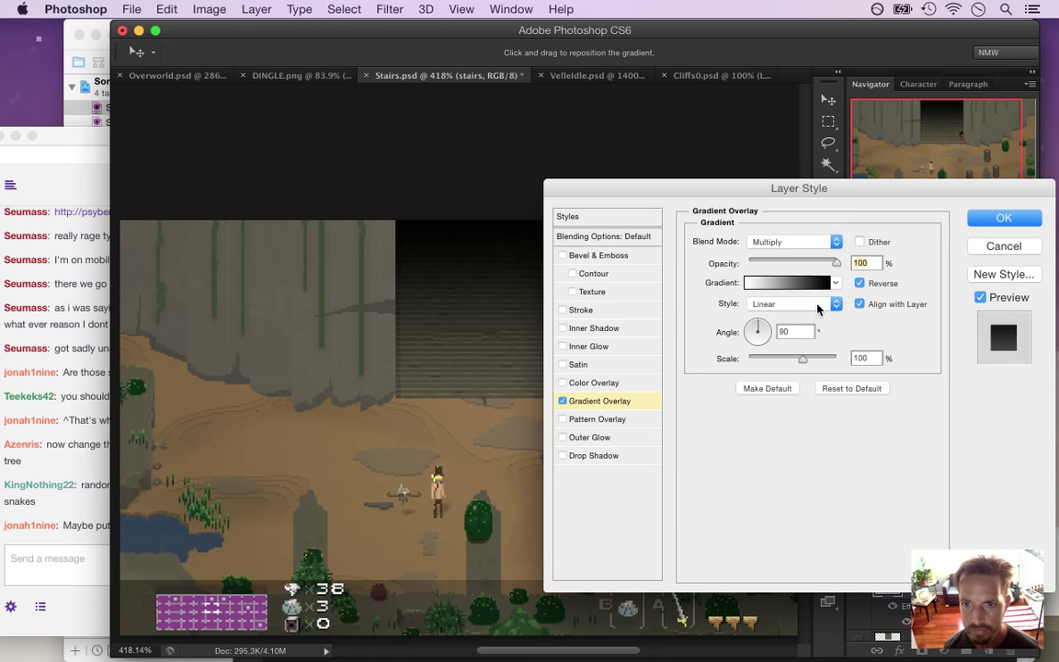
drag(817, 257, 788, 260)
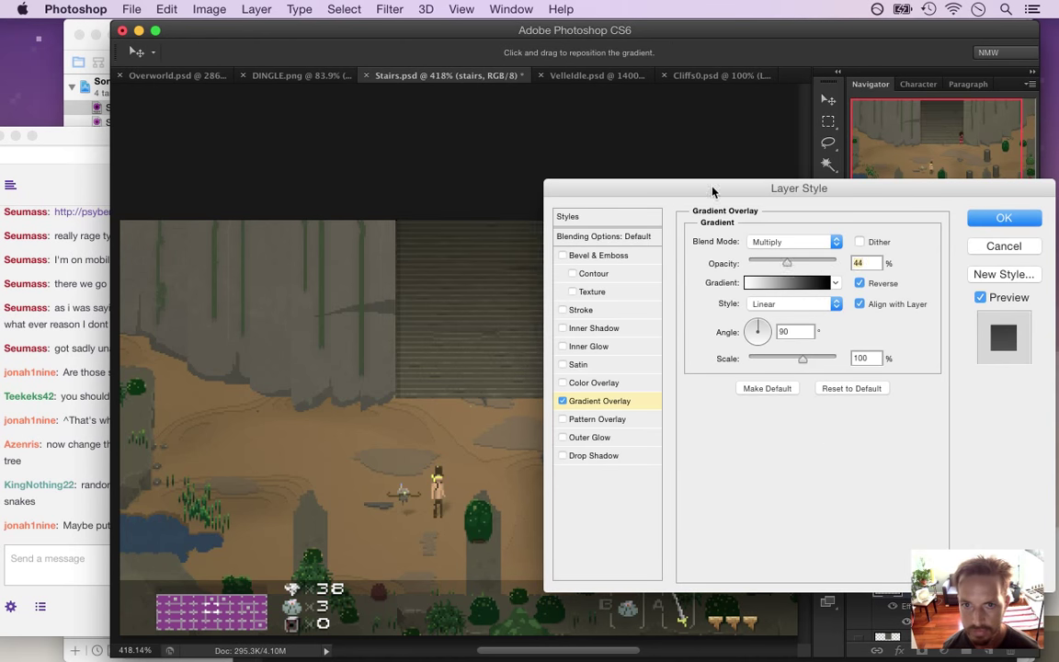
drag(713, 188, 844, 179)
drag(919, 253, 896, 254)
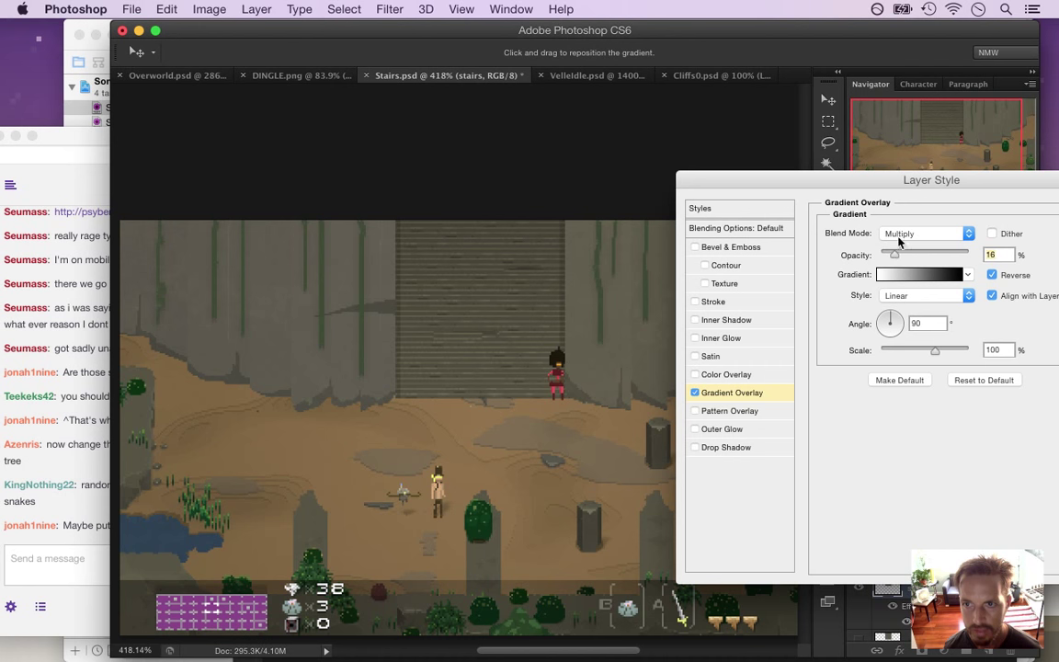
drag(936, 180, 779, 185)
click(977, 215)
key(m)
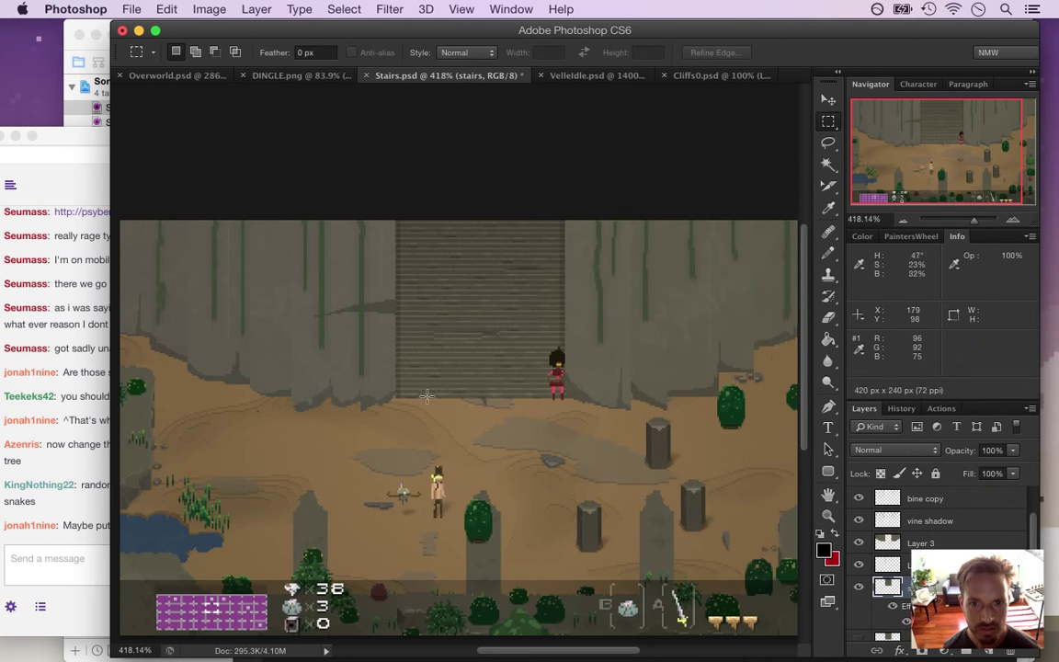
Copy the stairs layer's gradient style and paste it onto the cliff layer, Layer 3
drag(467, 404, 413, 399)
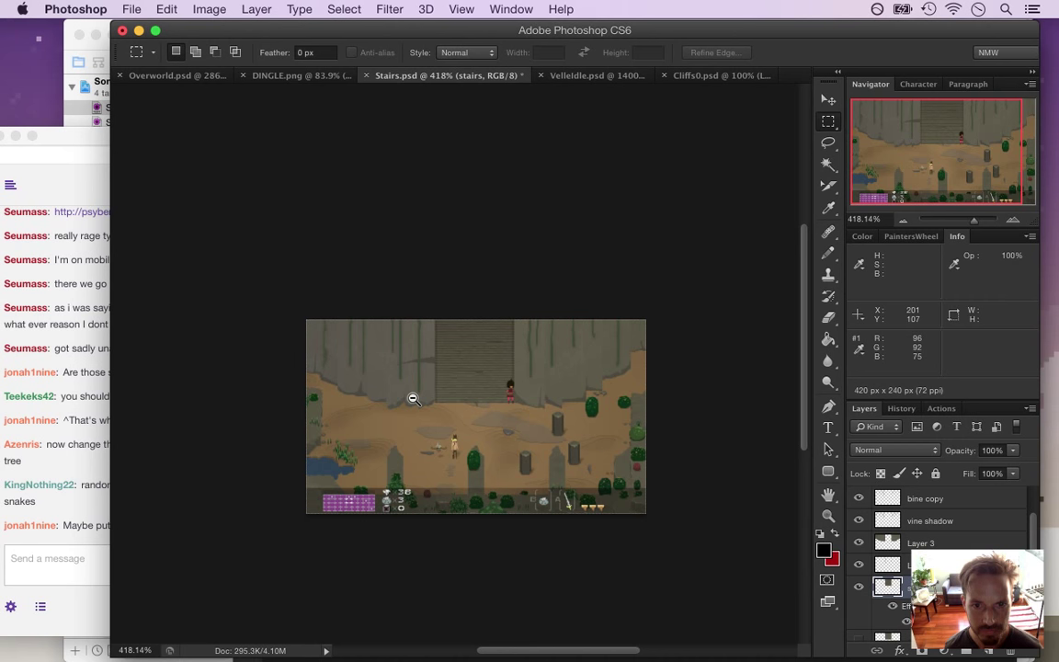
drag(412, 399, 435, 398)
key(super+s)
key(super+z)
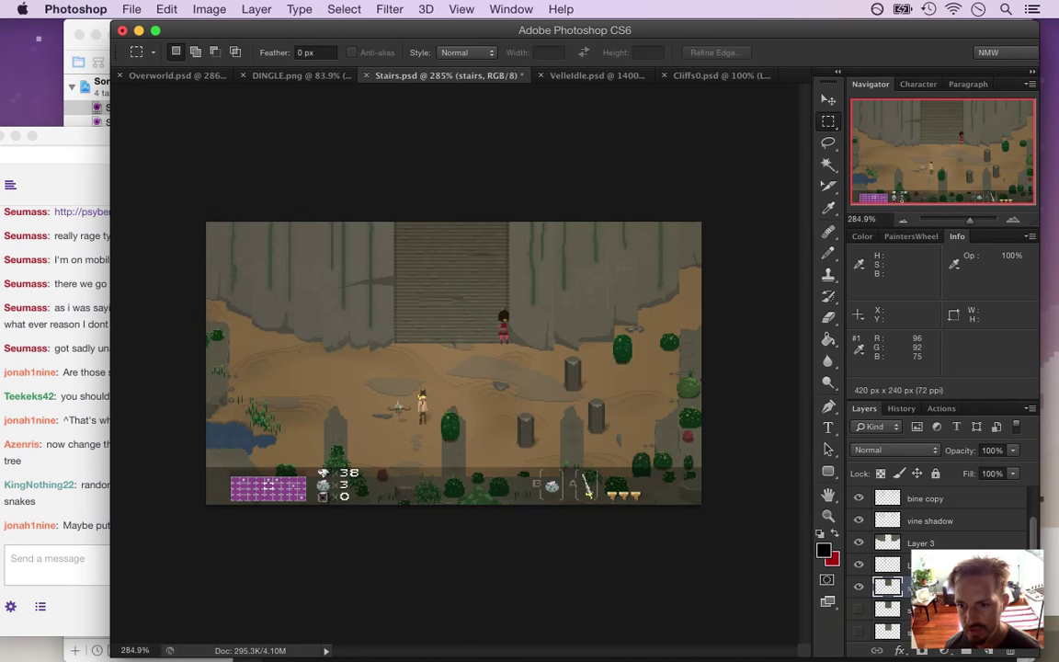
right_click(975, 586)
click(849, 340)
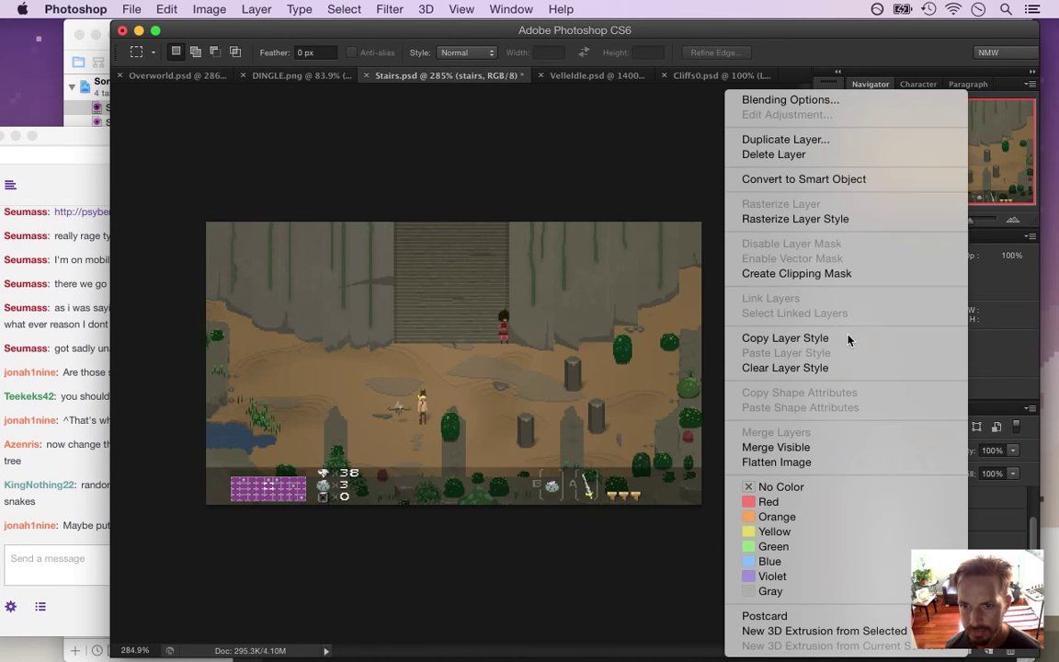
click(972, 546)
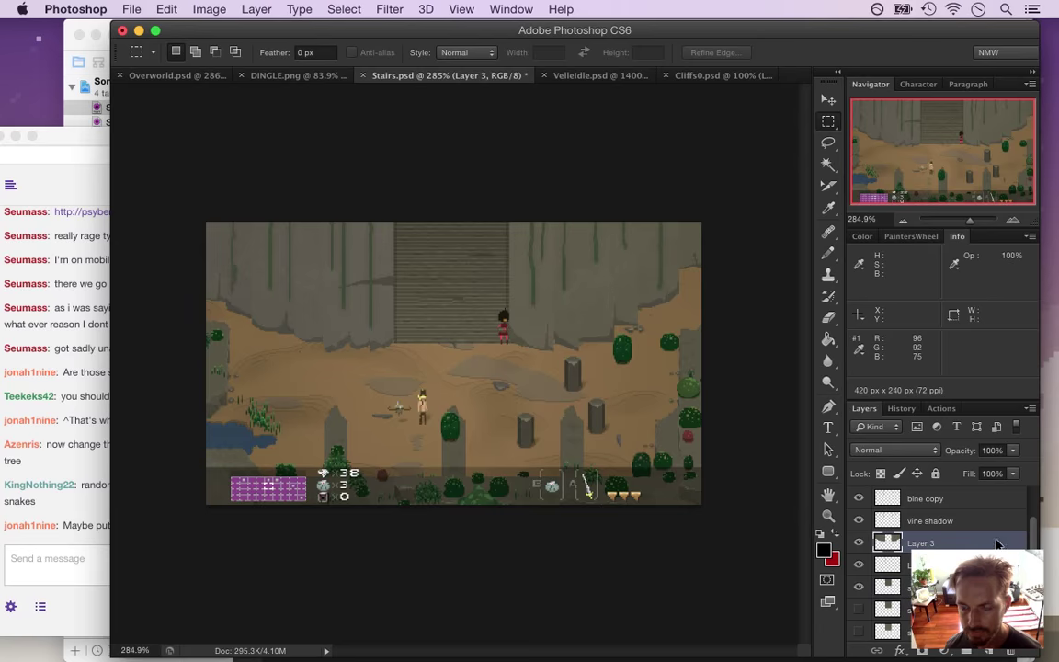
right_click(998, 544)
click(896, 352)
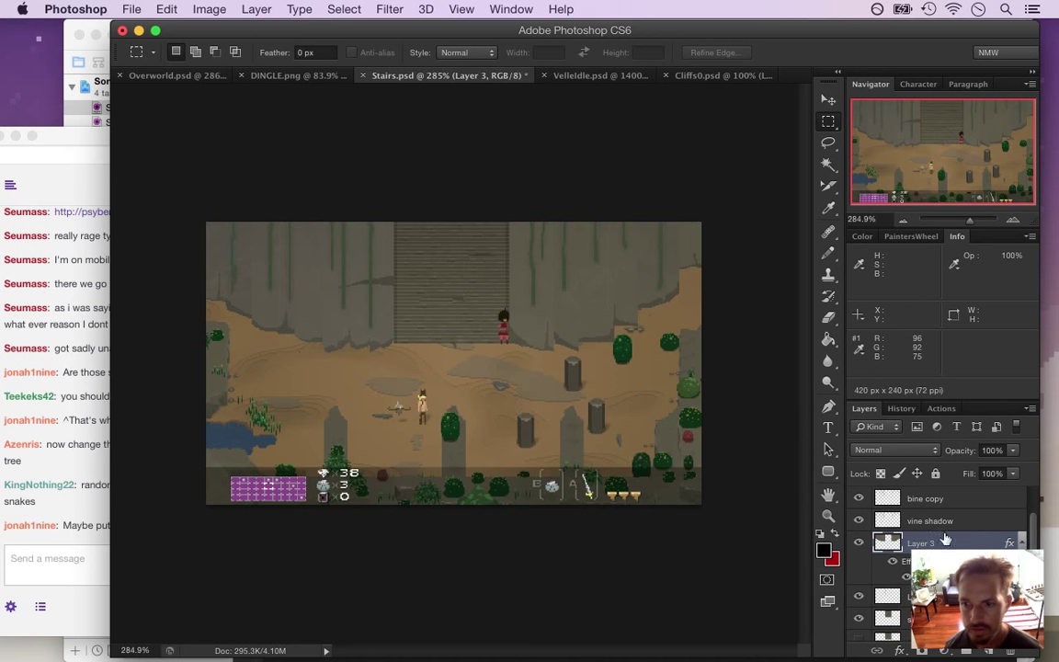
Collapse Layer 3's effects list and hide the bine copy layer
click(1019, 543)
drag(1038, 539, 1036, 499)
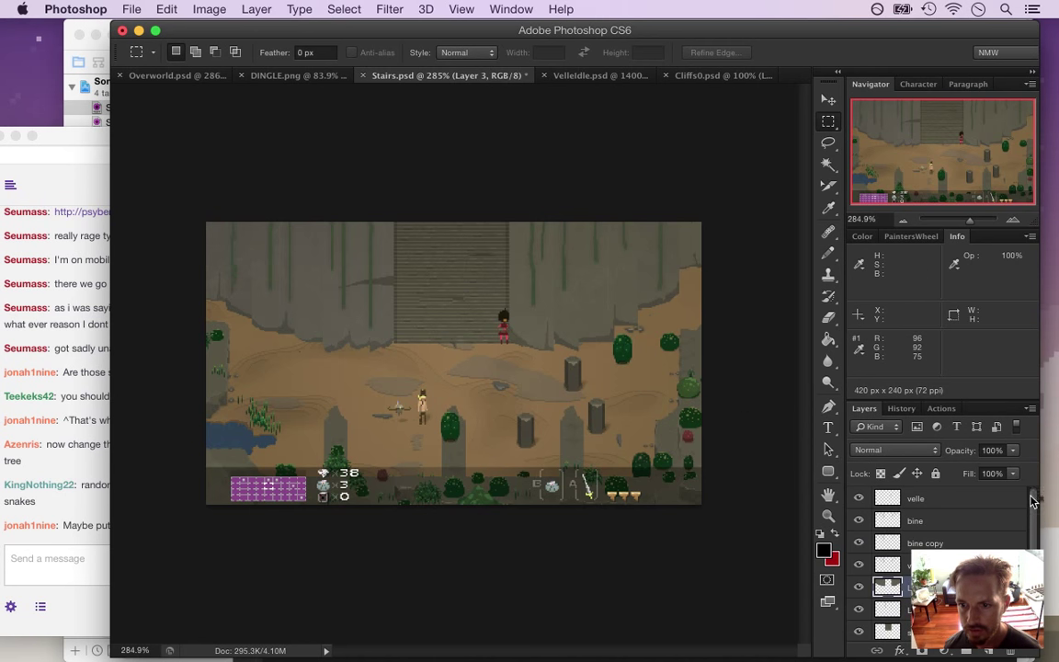
click(899, 547)
click(859, 543)
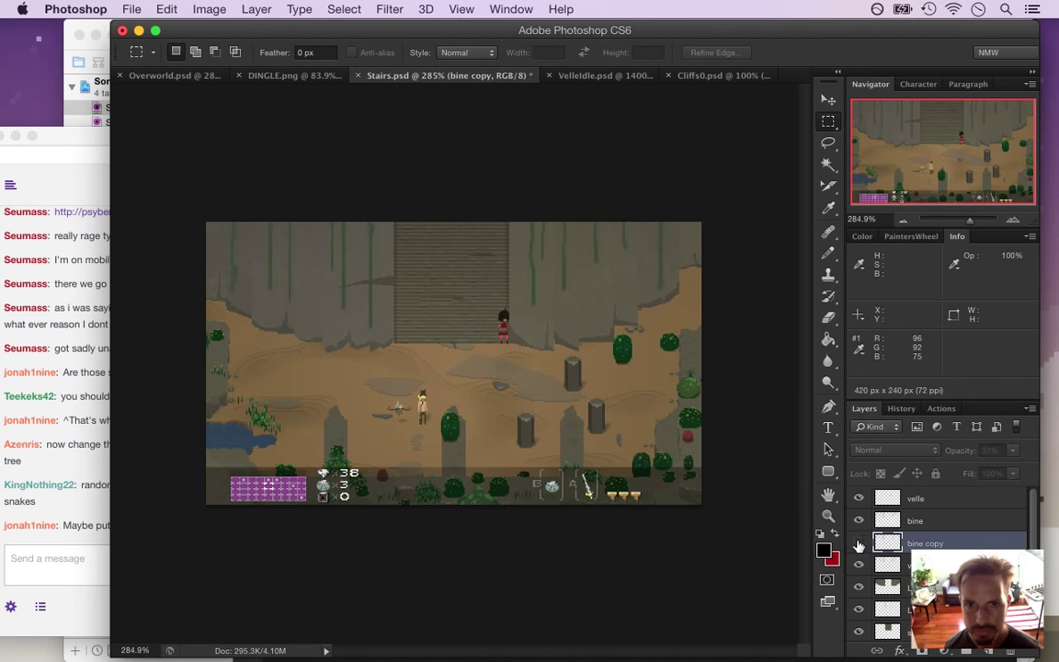
Keep the bine copy layer hidden and save Stairs.psd
click(859, 544)
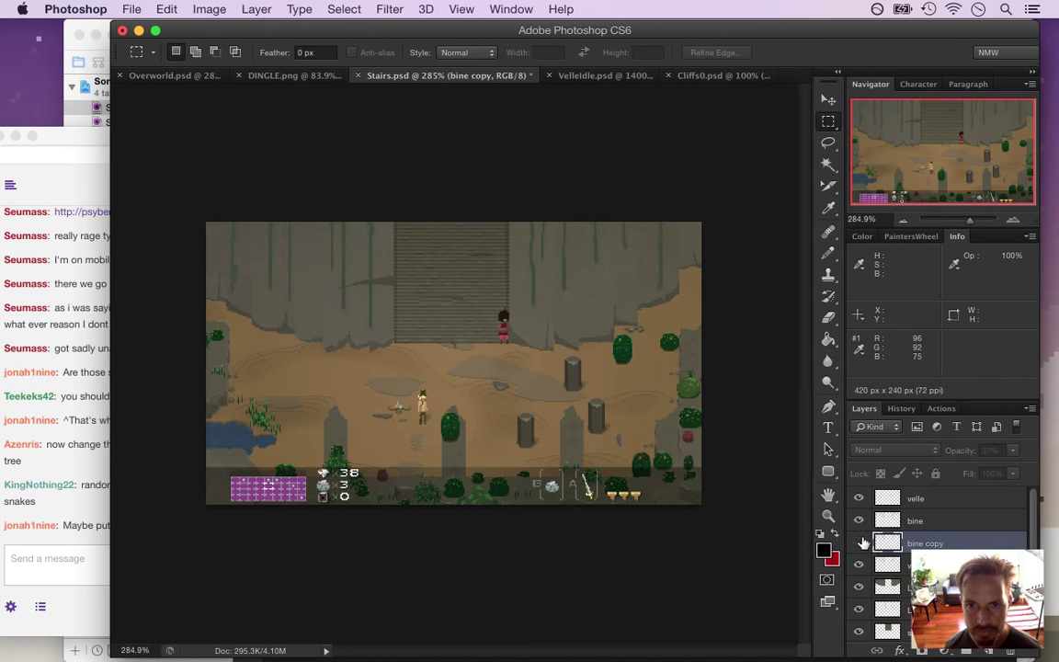
key(super+s)
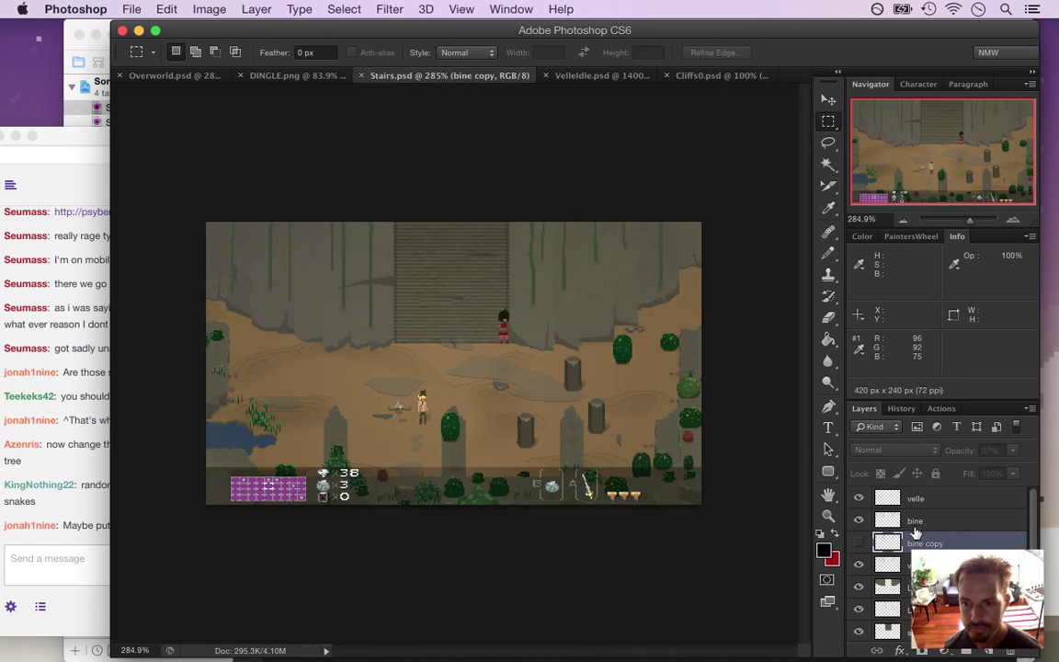
Select the bine layer, sample a color from the vine nearest the stairs, and set the Pencil to 1 pixel
key(alt+])
drag(364, 243, 430, 282)
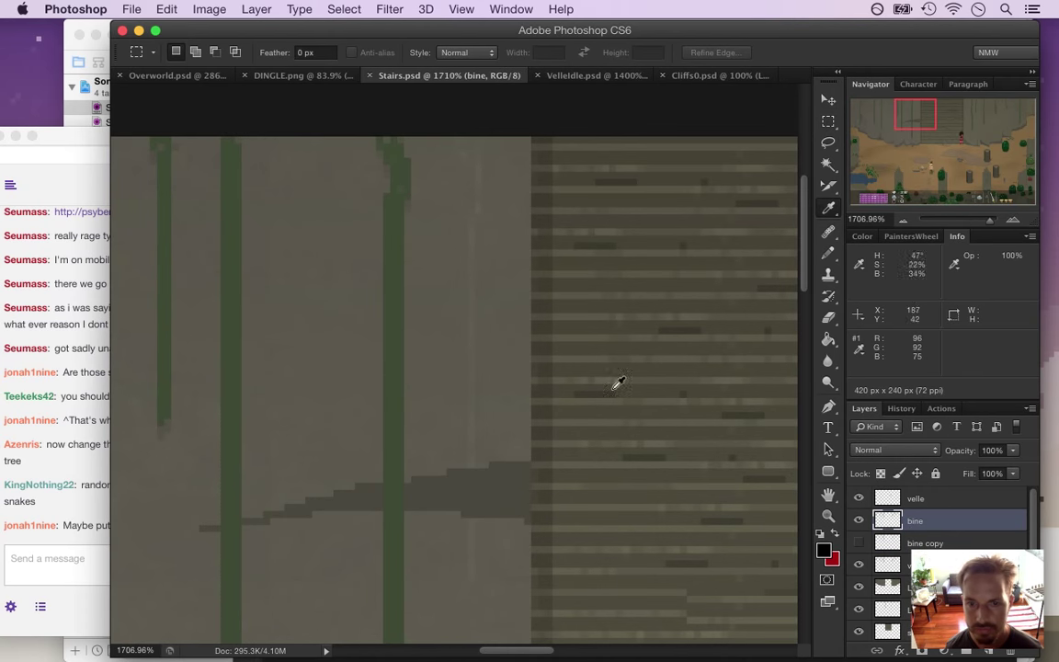
key(i)
click(397, 241)
key(b)
key(bracketleft)
key(bracketleft)
key(bracketleft)
key(bracketleft)
key(bracketleft)
key(bracketleft)
key(bracketleft)
key(bracketleft)
key(bracketleft)
key(bracketleft)
key(bracketleft)
key(bracketleft)
key(bracketleft)
key(bracketleft)
key(bracketleft)
key(bracketleft)
key(bracketleft)
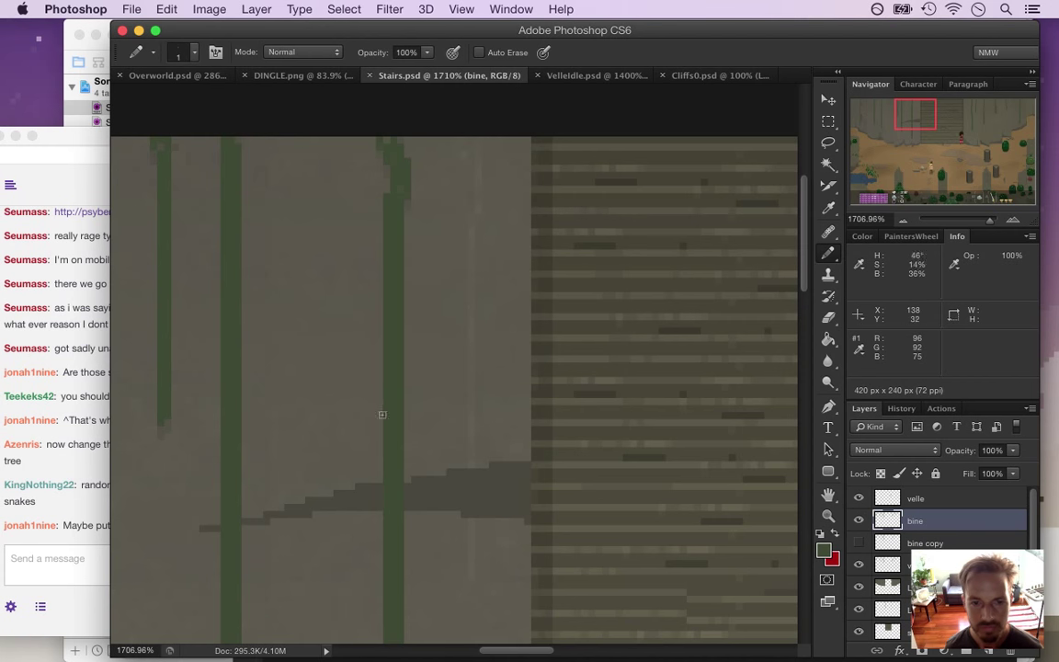
Sample the vine's green and darken the foreground color to 25% brightness (#37412e) for the Pencil
key(i)
click(398, 305)
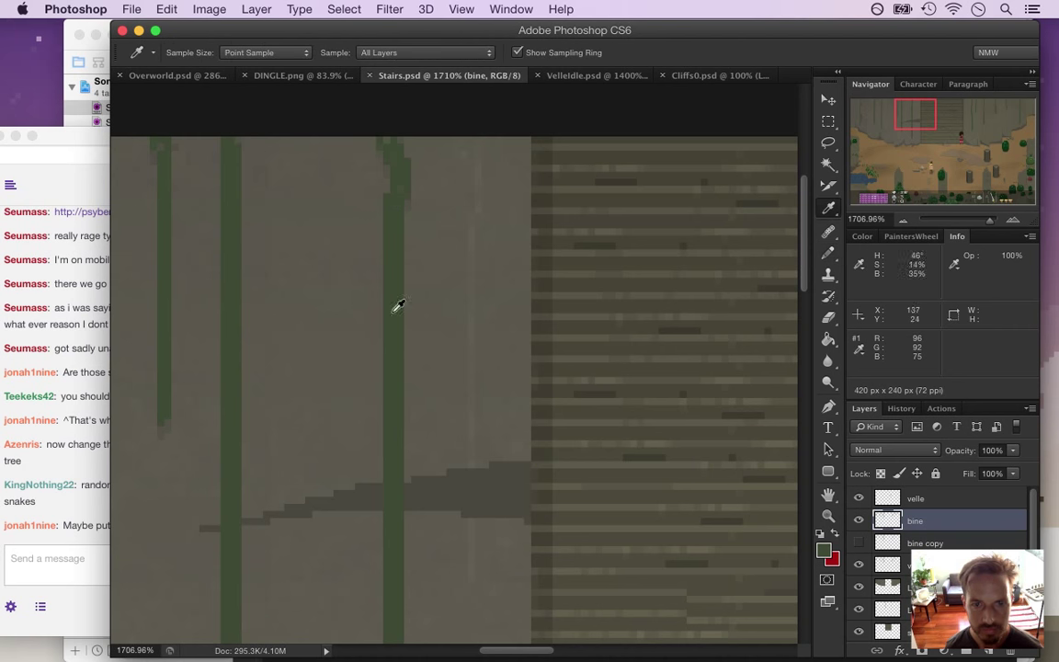
click(824, 550)
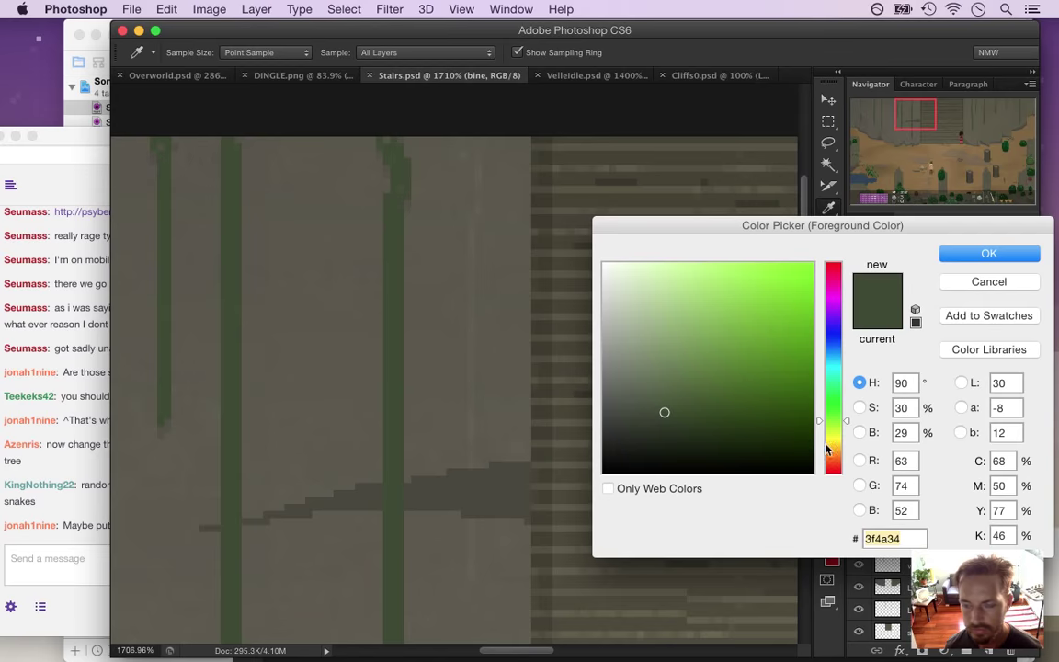
click(860, 432)
drag(844, 413, 844, 420)
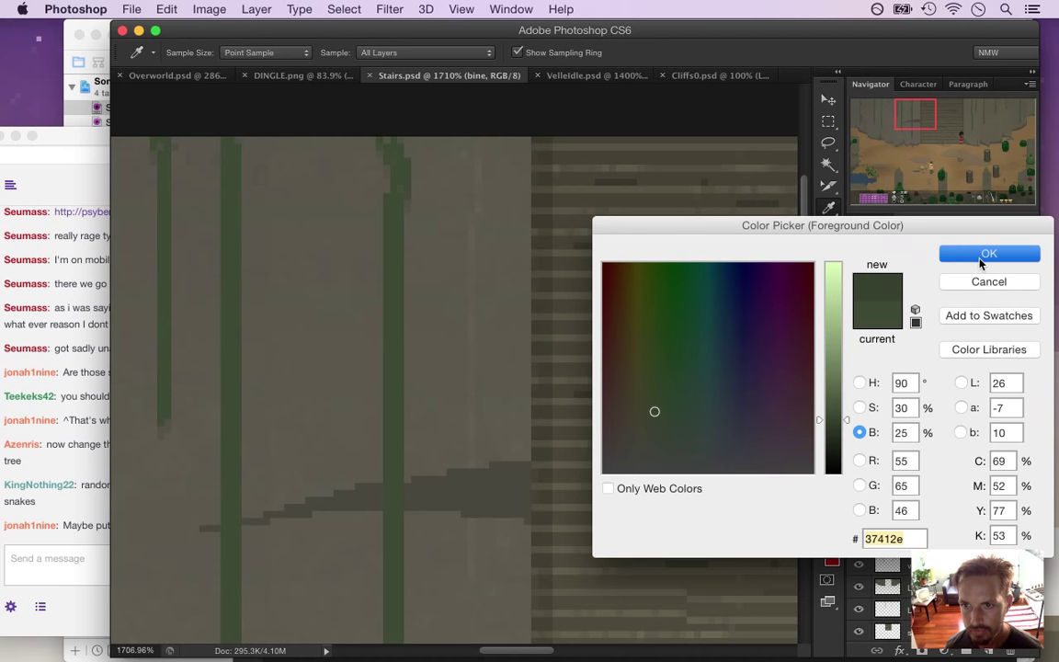
key(Return)
key(b)
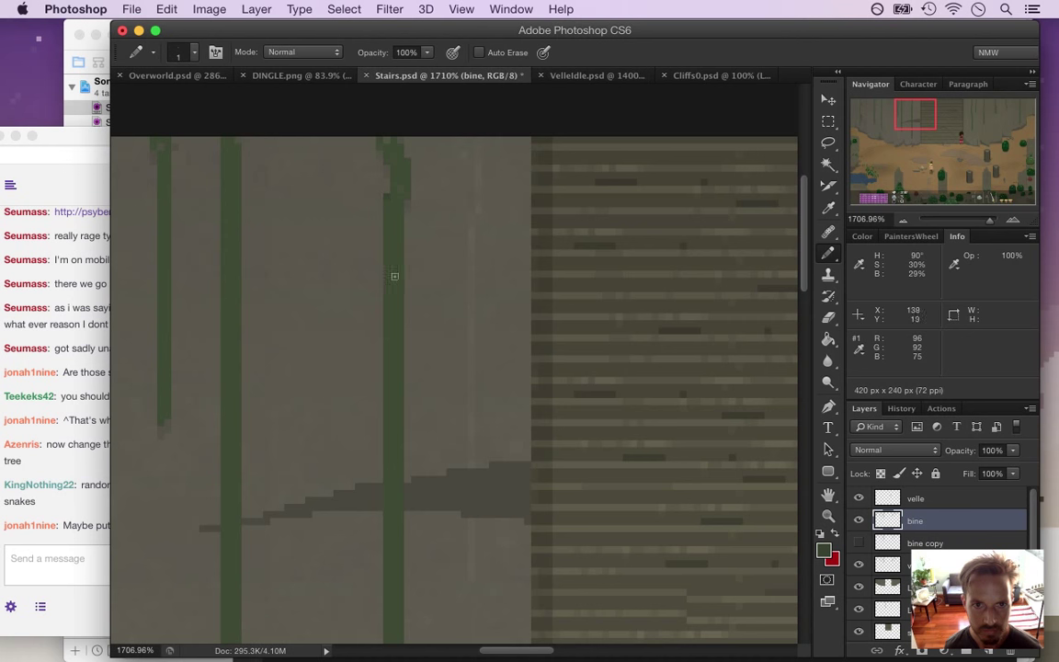
Undo the stray edit and, on the bine layer, draw dark green shading along the vine nearest the stairs down to its tip
key(super+z)
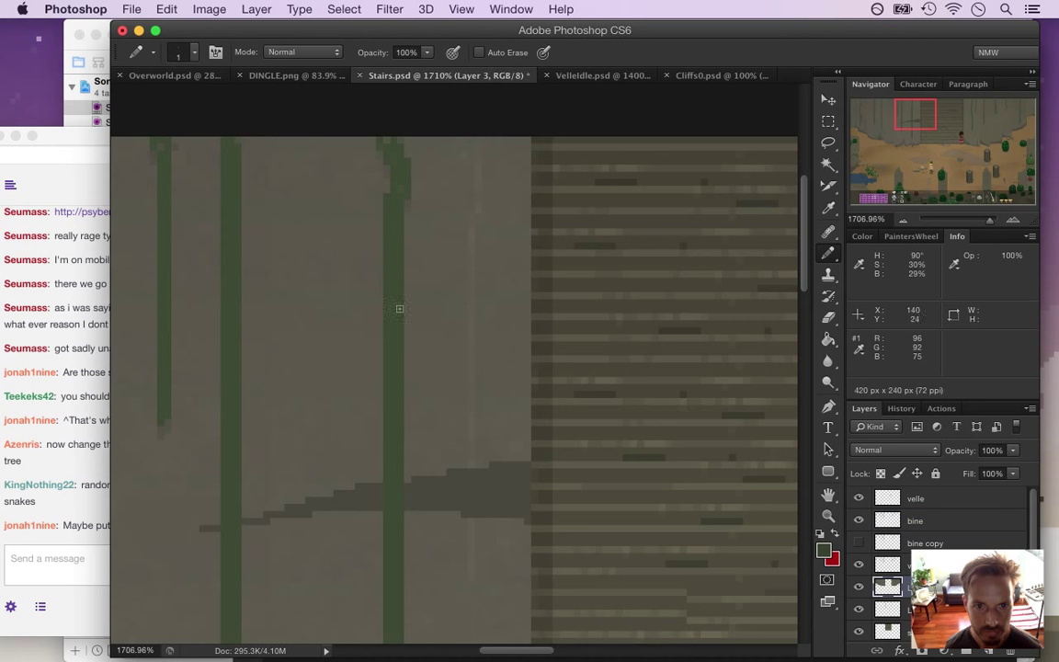
click(912, 522)
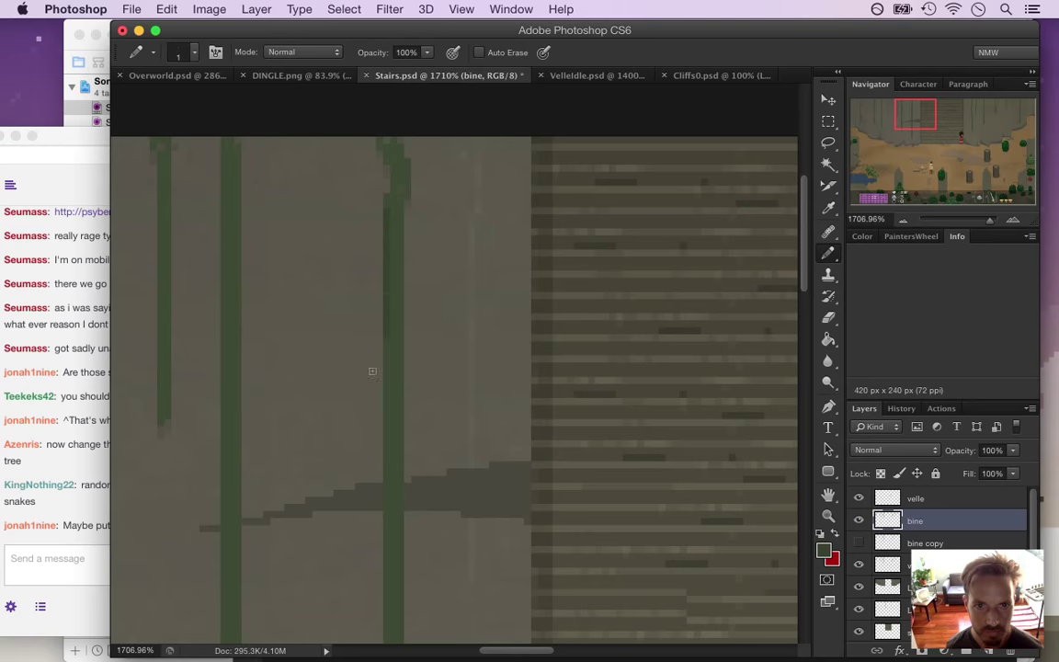
drag(402, 220, 388, 538)
mouse_move(502, 380)
mouse_down()
mouse_move(429, 388)
mouse_move(485, 450)
mouse_move(477, 470)
mouse_move(538, 480)
mouse_up()
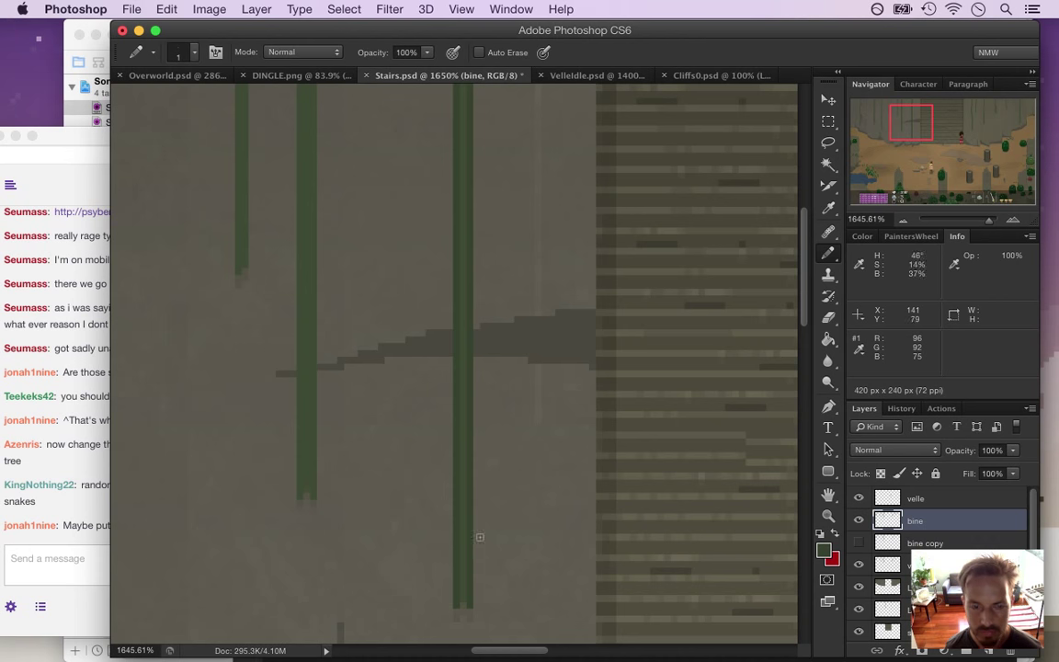
drag(467, 588, 529, 586)
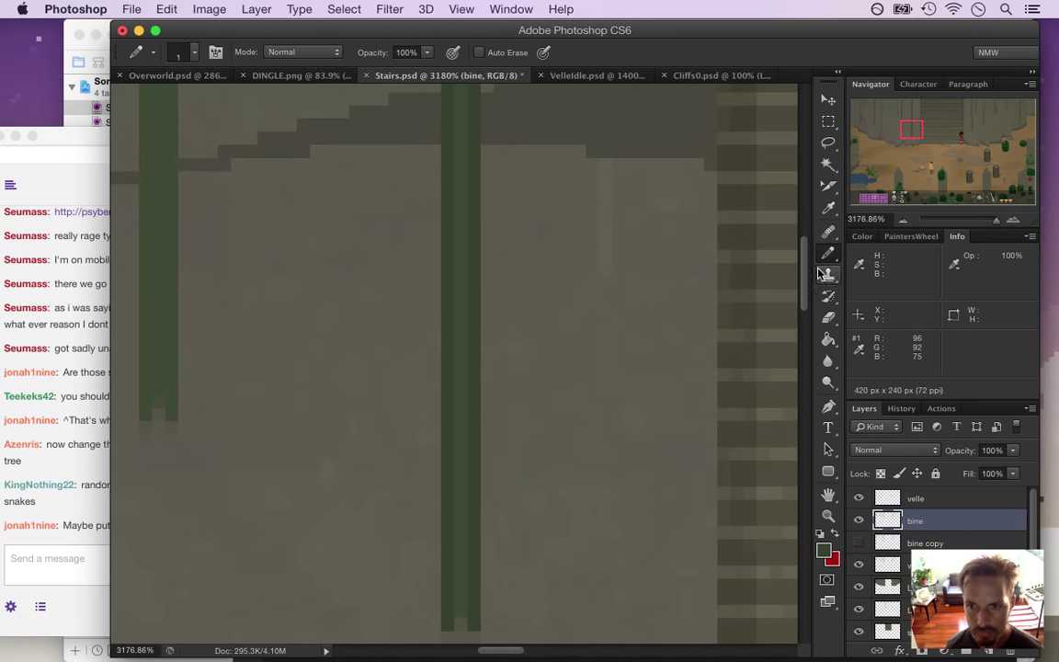
scroll(801, 276, down, 5)
alt+click(455, 294)
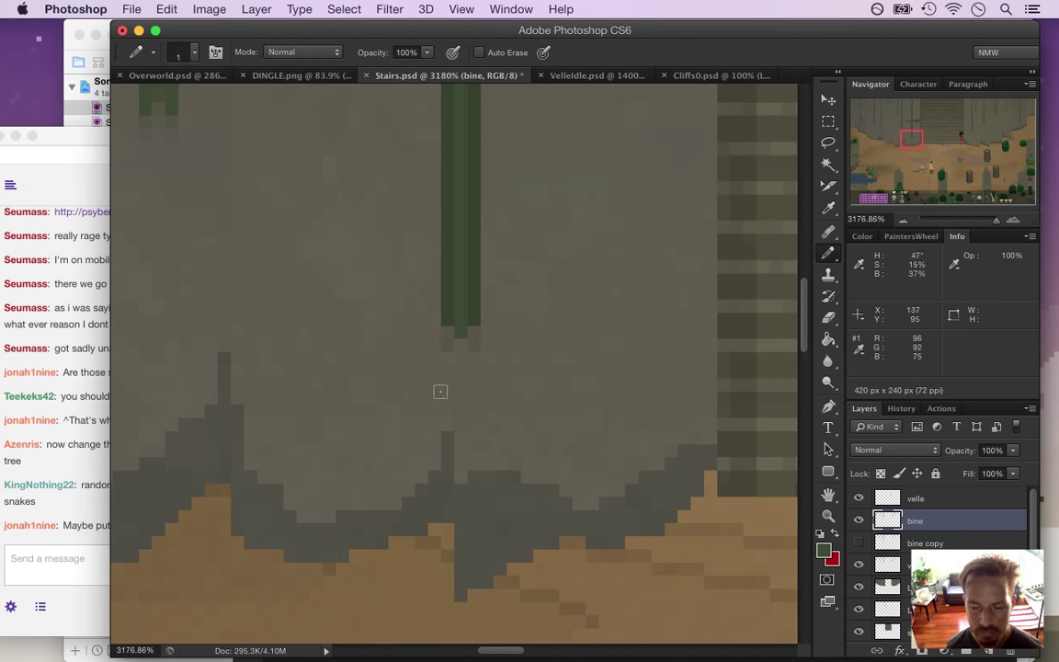
Hide the layer directly below bine copy and finish the dark shading at the vine's lower tip
click(858, 563)
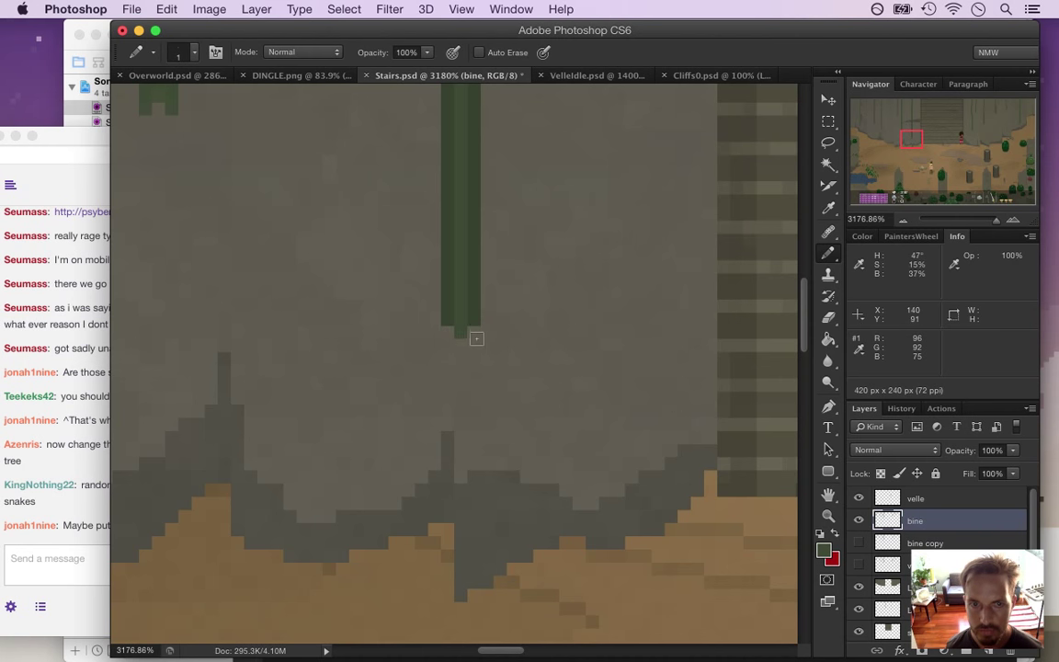
scroll(470, 202, down, 2)
key(alt)
alt+click(464, 273)
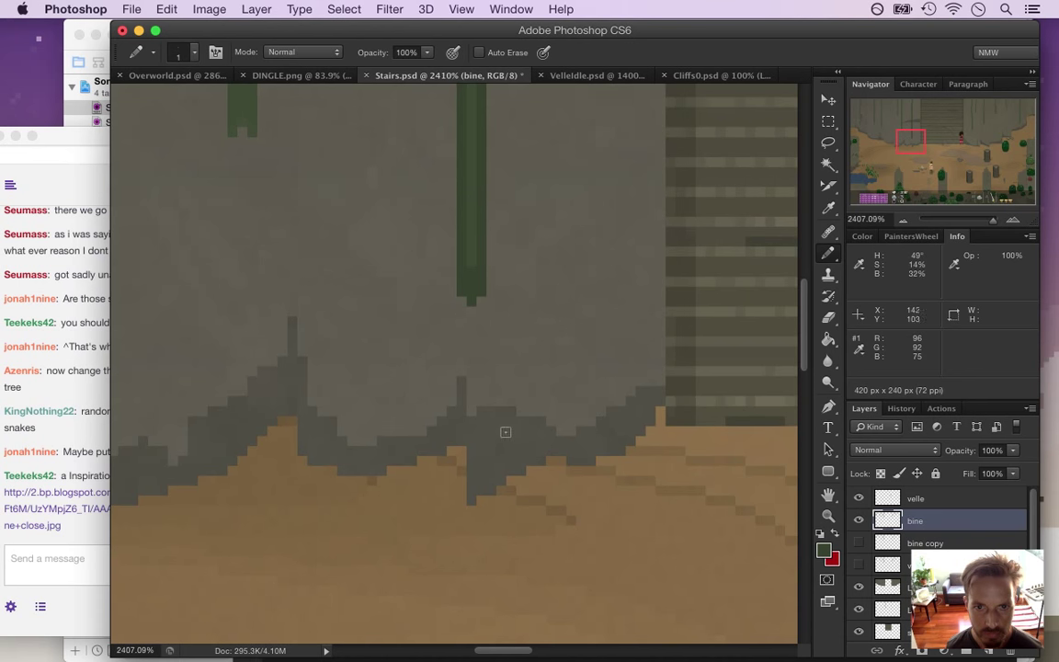
scroll(703, 229, down, 1)
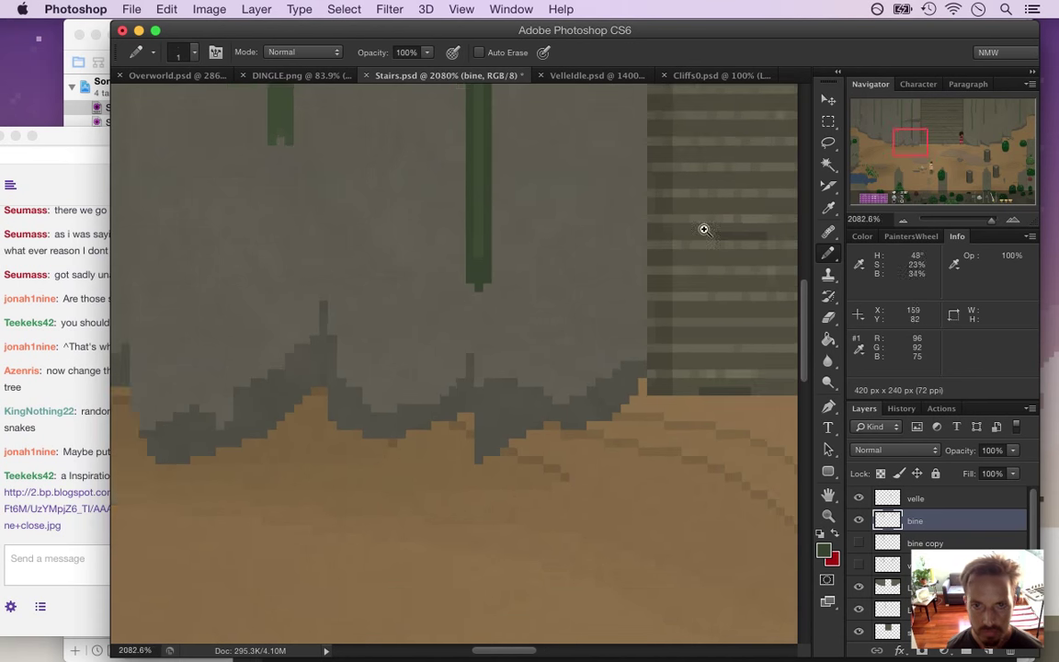
Shade the bend at the top of the vine with dark green pixels
drag(804, 310, 750, 186)
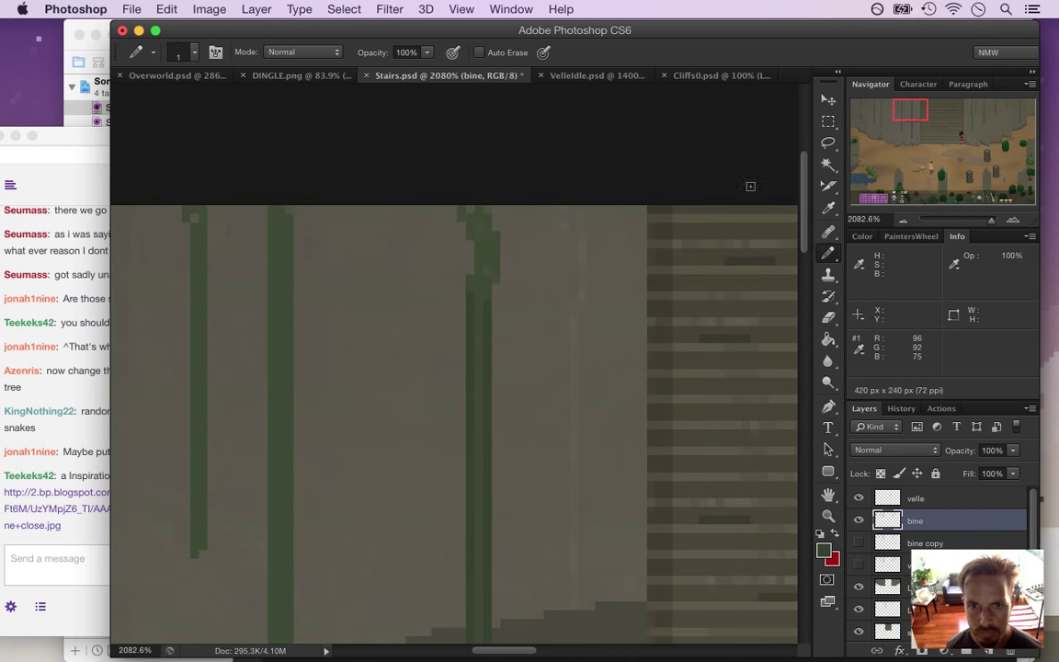
alt+click(489, 274)
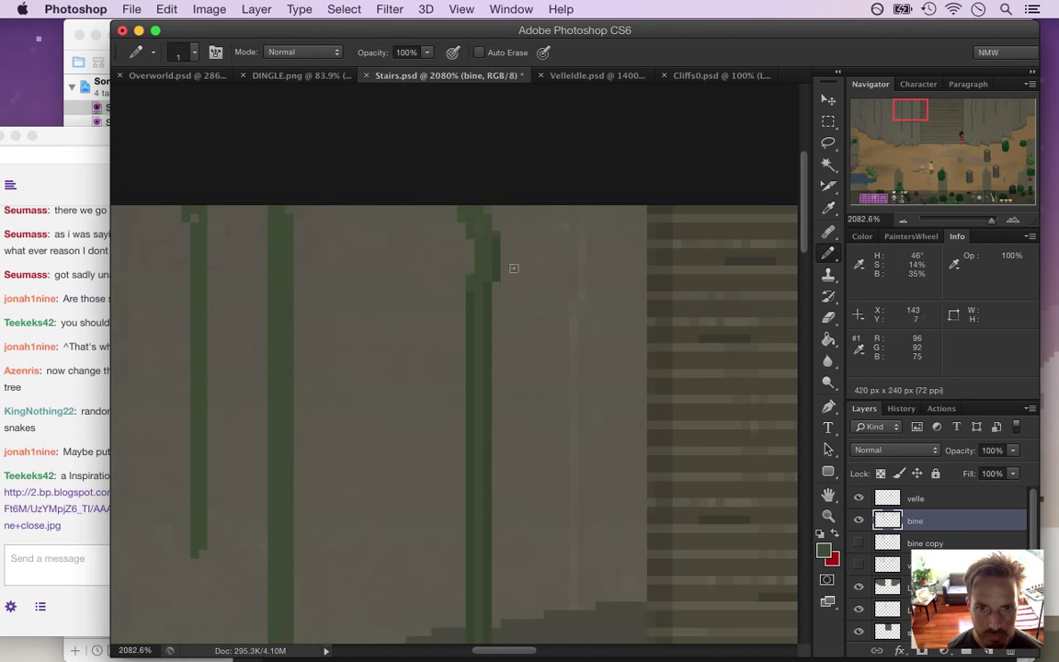
alt+click(499, 230)
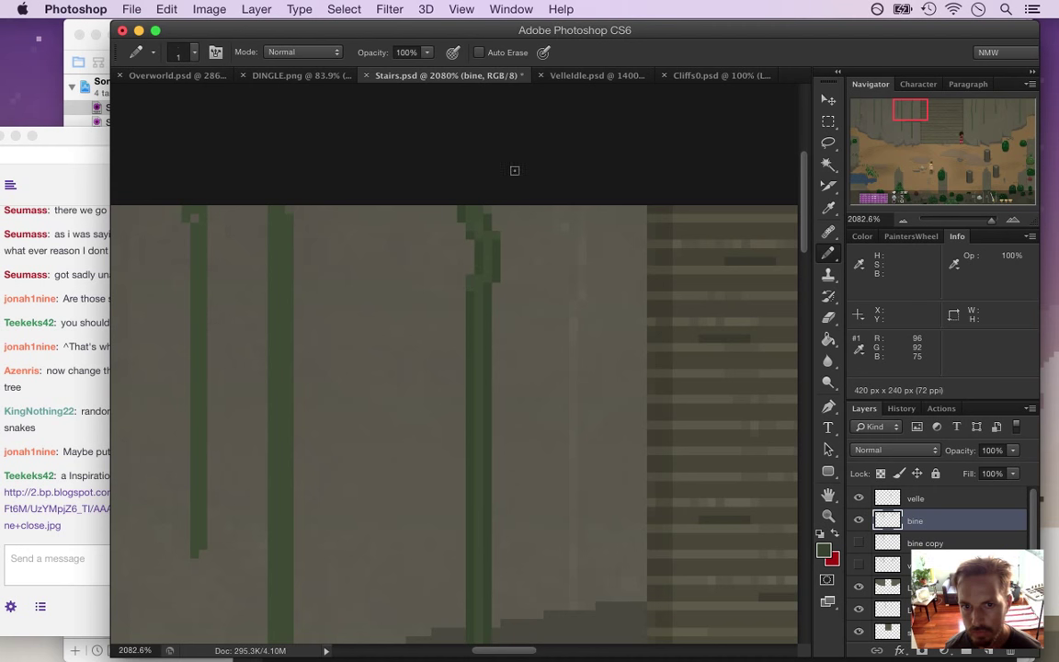
Try a much lighter green for a highlight pixel on the bend of the vine
key(i)
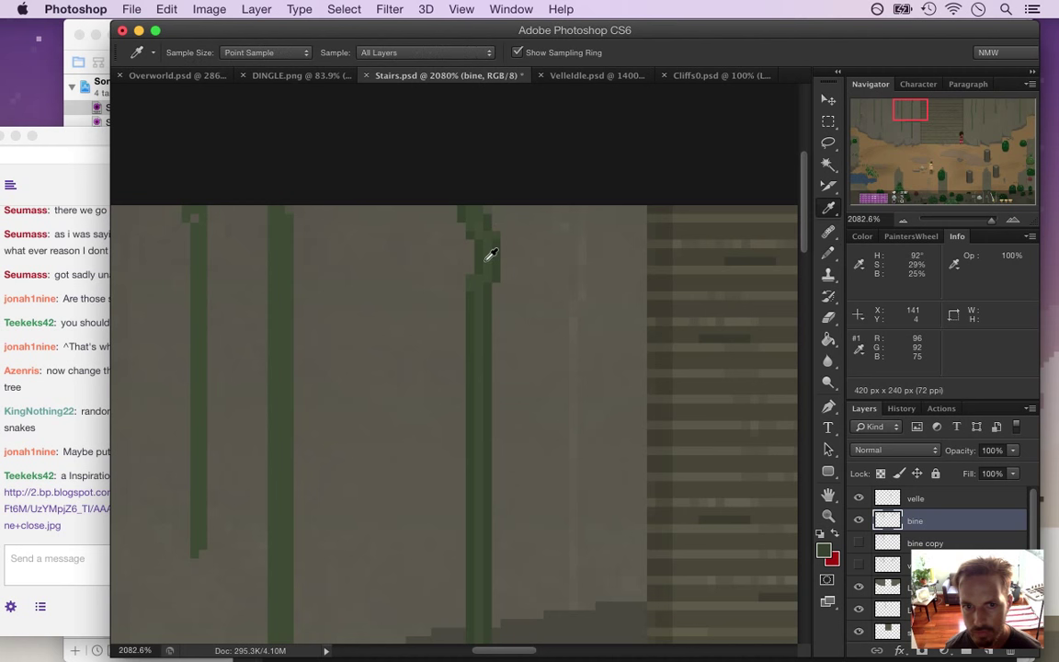
click(823, 551)
drag(821, 421, 831, 392)
key(Return)
key(b)
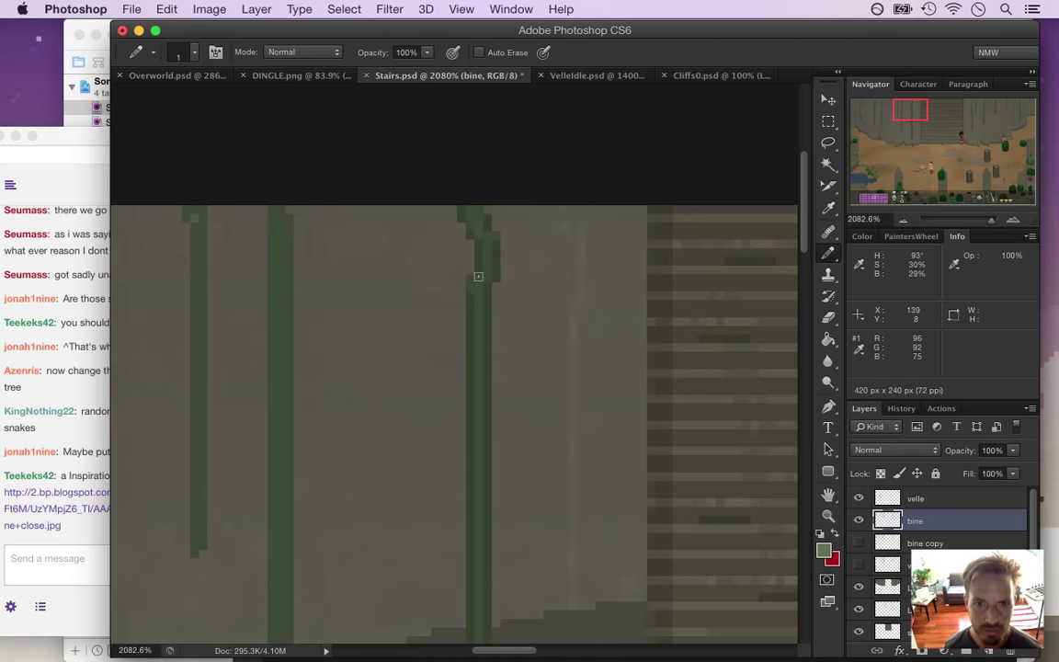
click(824, 551)
drag(846, 378, 845, 372)
click(967, 276)
Mix a slightly lighter green from the vine's color and soften the highlight on its bend
key(i)
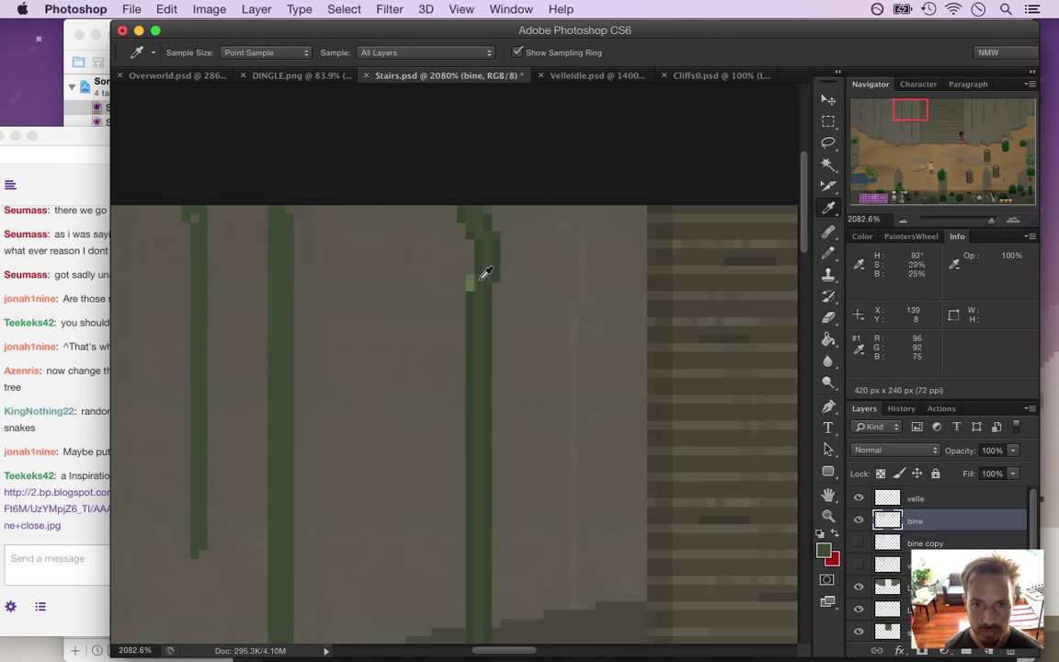
click(824, 551)
drag(847, 414, 847, 407)
click(953, 257)
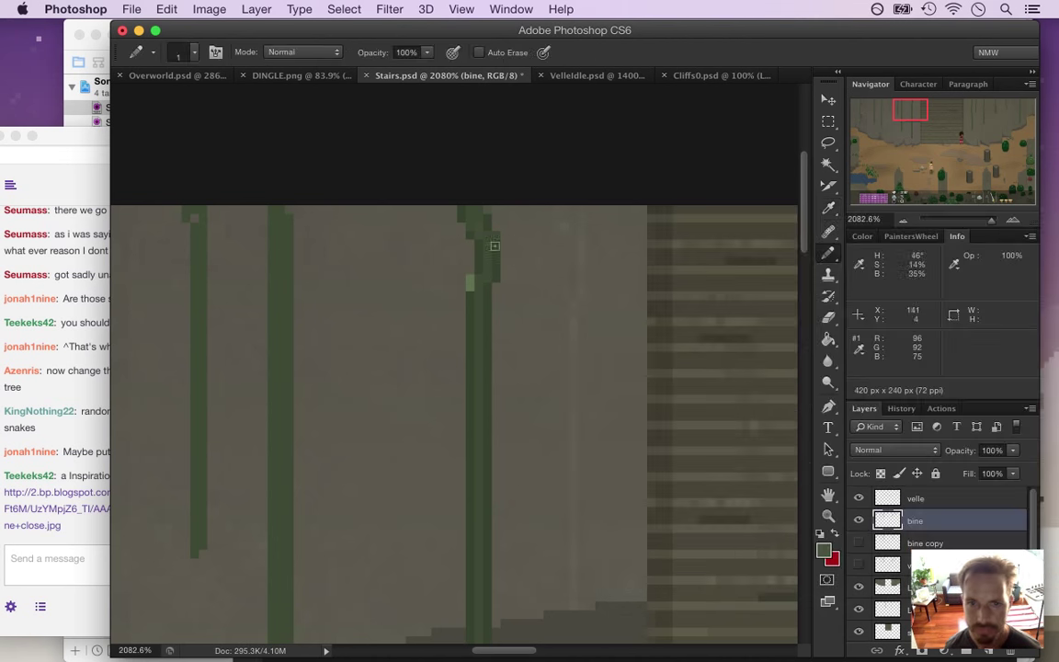
Open the vine reference photo linked in the Twitch chat in Safari, examine it, and return to Photoshop
click(79, 493)
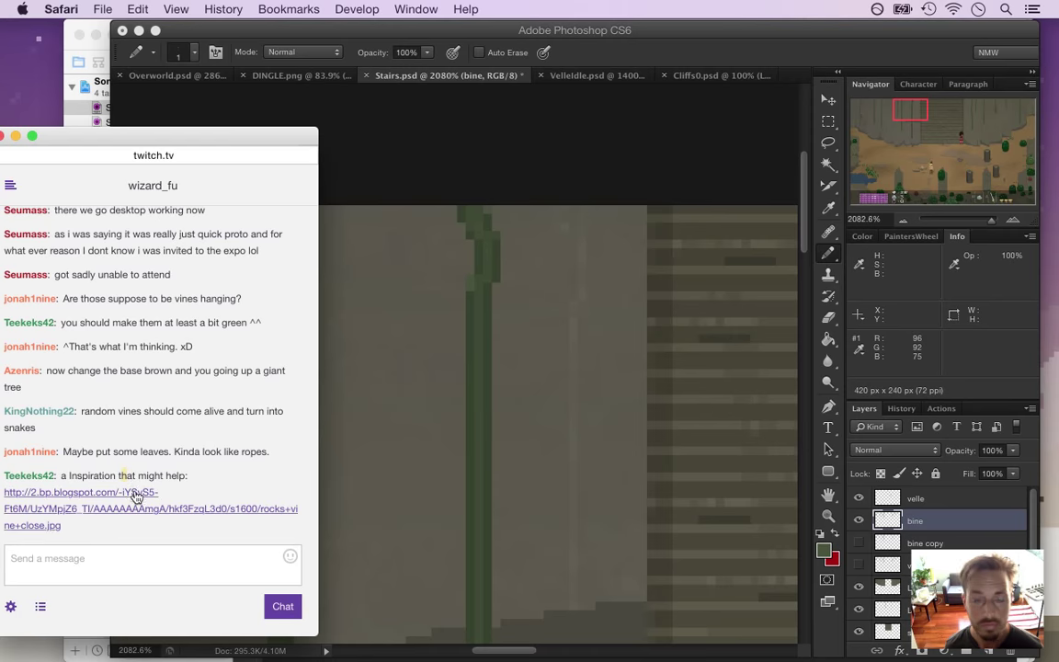
right_click(136, 496)
click(177, 504)
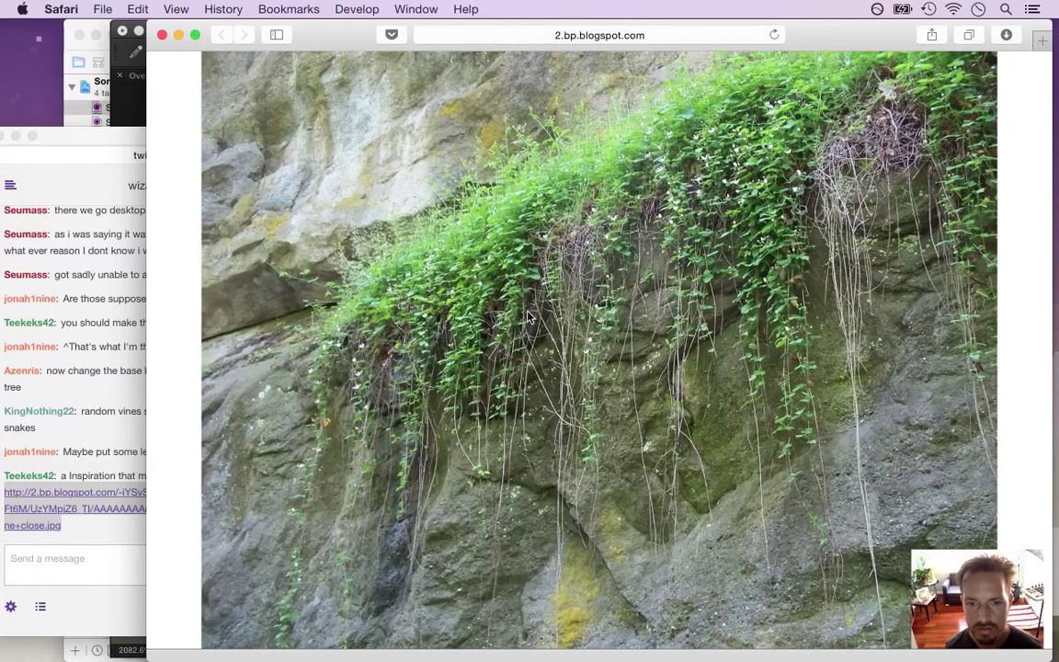
key(super+Tab)
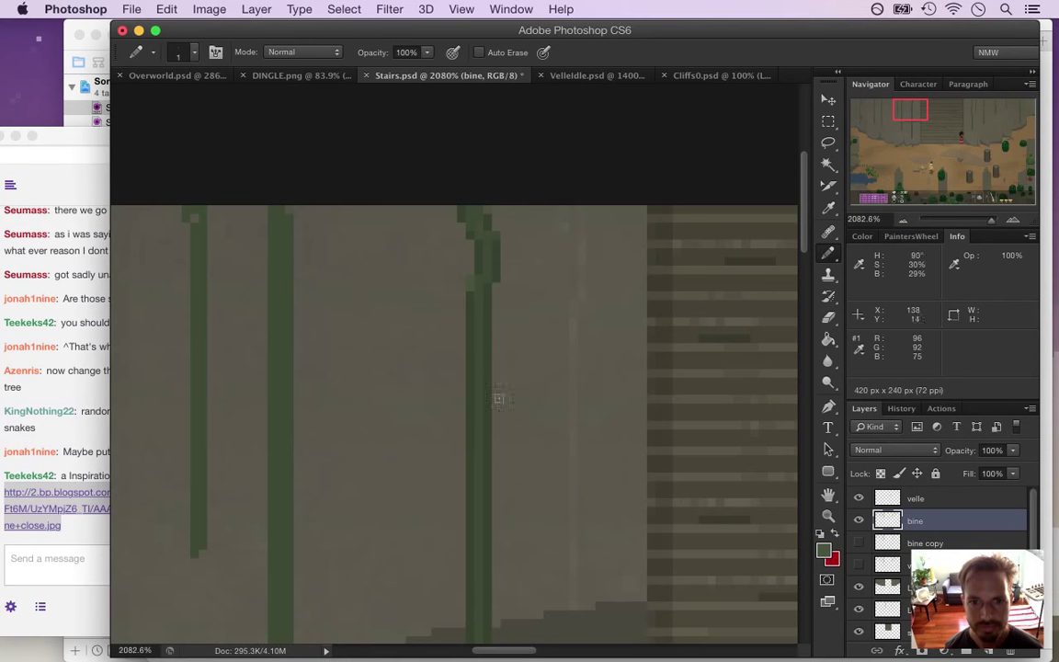
Sample the green at the vine's bend for the Pencil and save Stairs.psd
key(i)
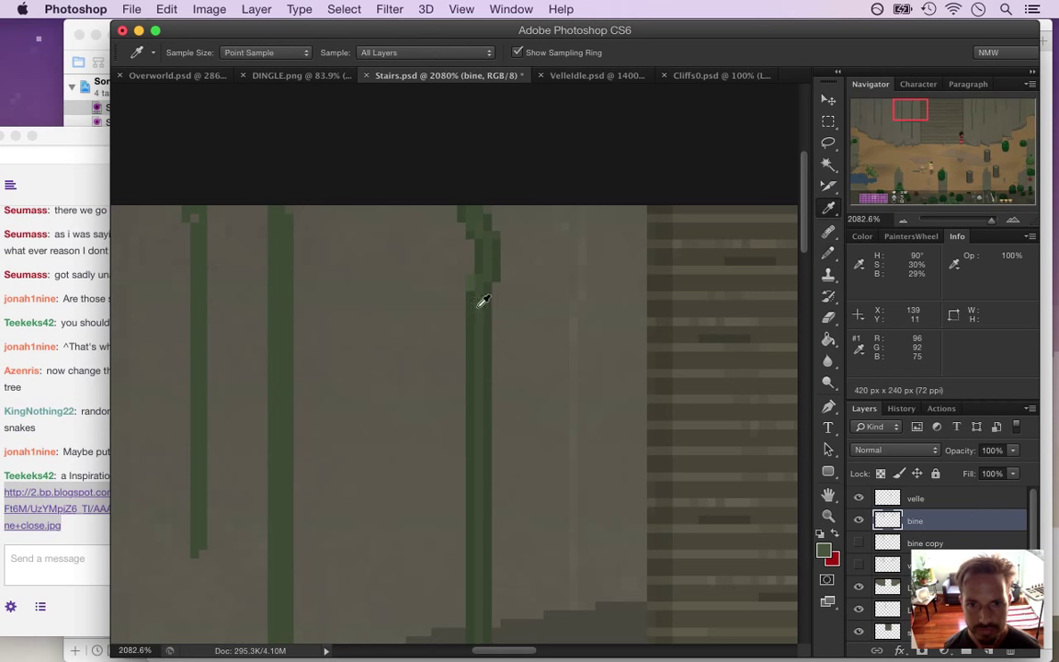
click(487, 275)
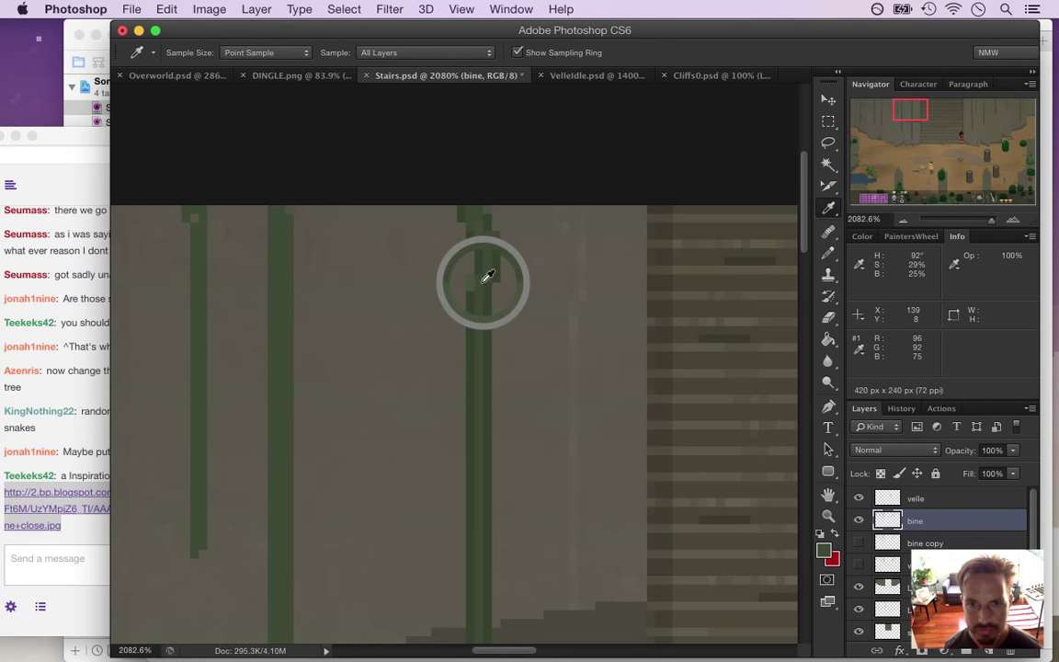
key(b)
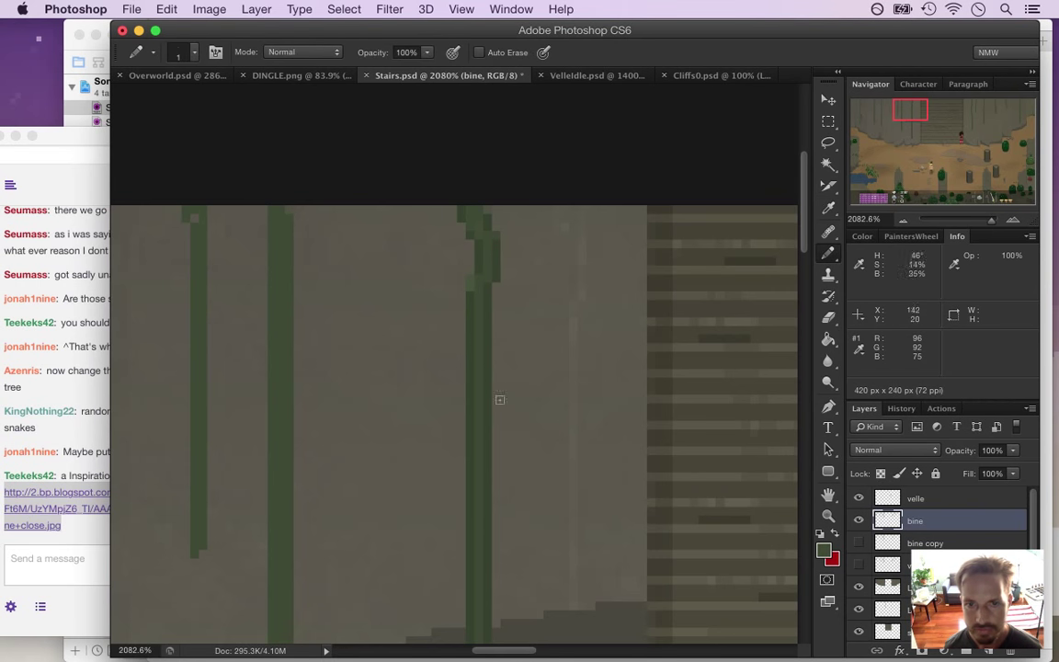
key(ctrl+s)
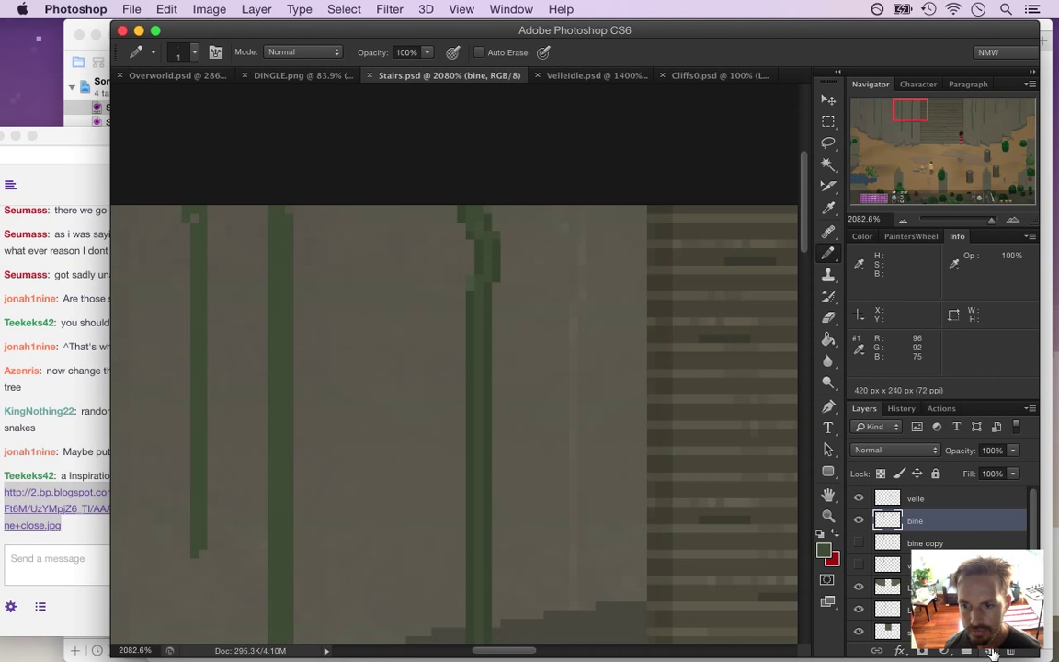
Add a new layer above bine and draw the first small green leaves on both sides of the vine's bend
key(alt+shift+super+n)
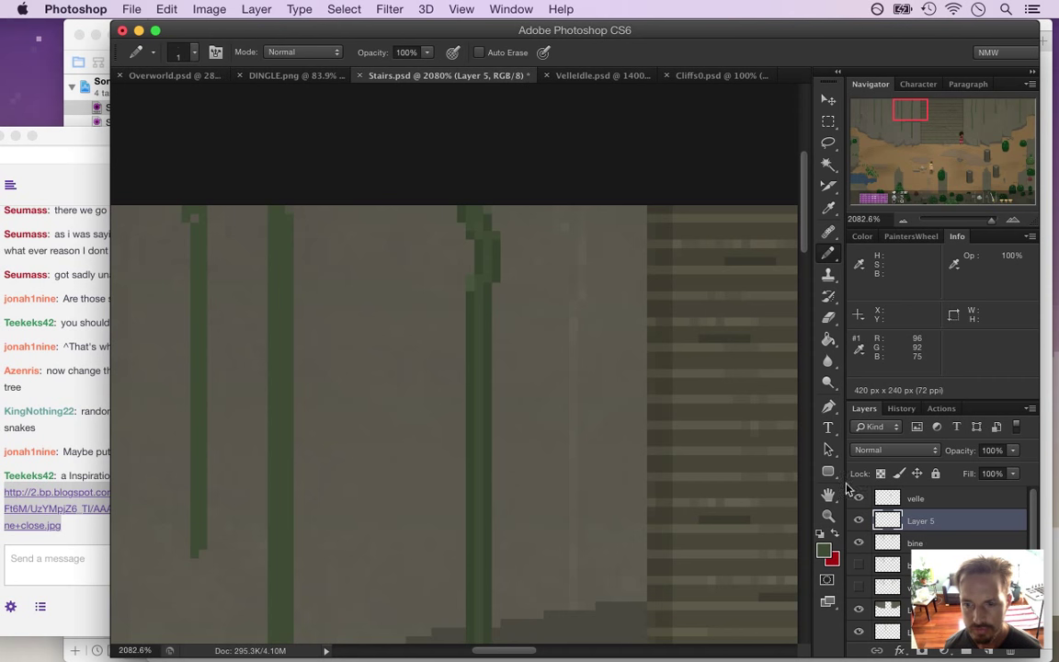
alt+click(472, 280)
alt+click(476, 287)
mouse_move(466, 287)
mouse_down()
mouse_move(480, 256)
mouse_move(440, 267)
mouse_move(476, 253)
mouse_move(522, 271)
mouse_up()
click(505, 299)
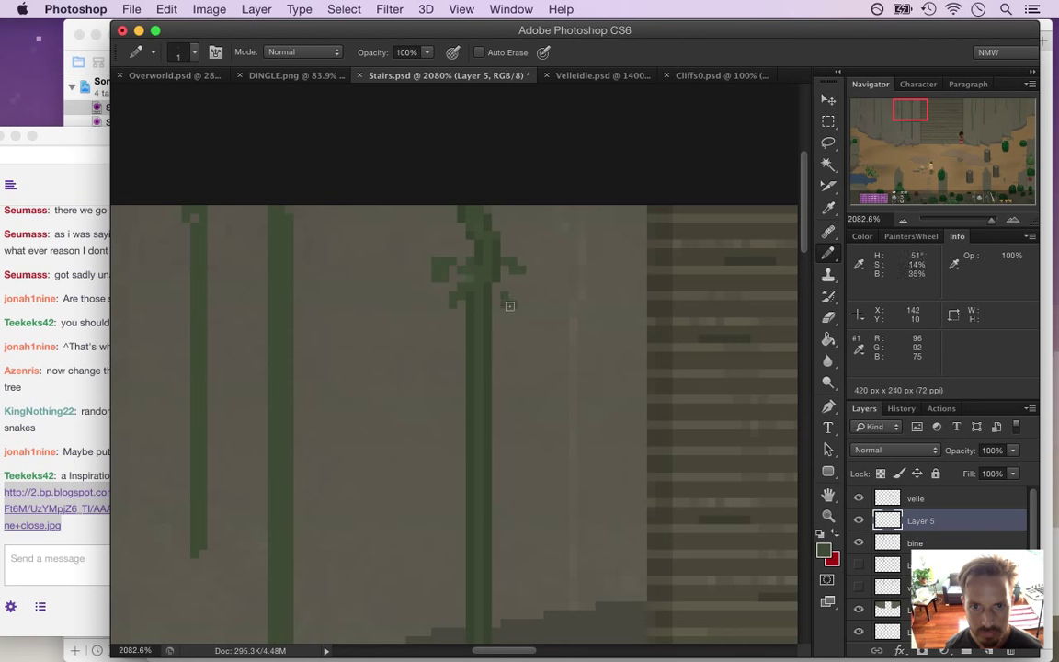
Draw more leaf clusters along the right side of the vine, from the bend up to the canvas's top edge
click(505, 239)
drag(490, 217, 501, 206)
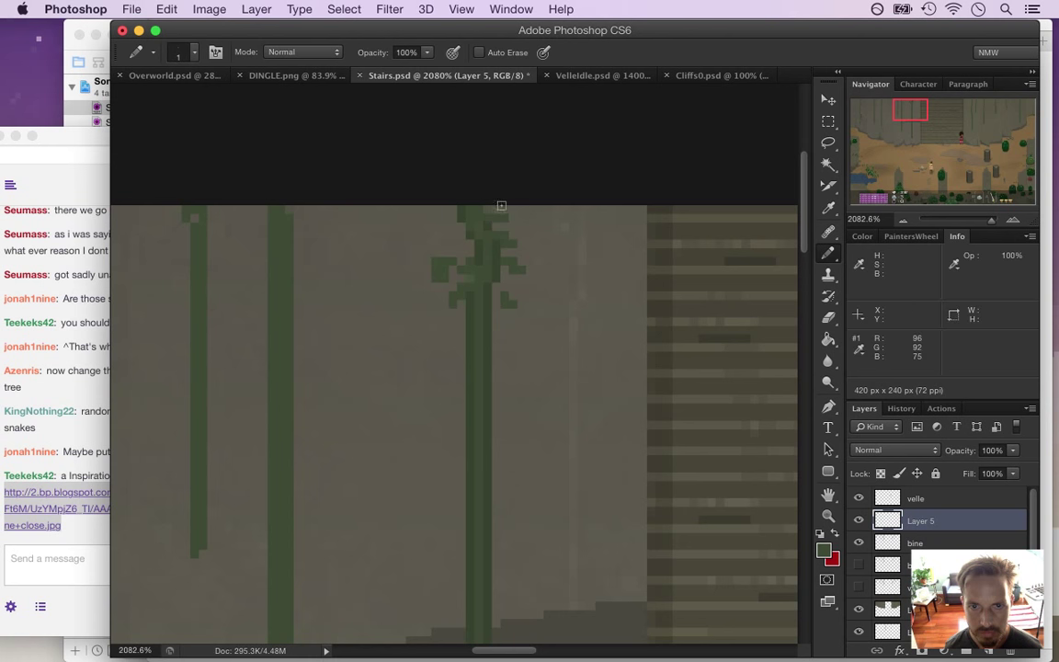
drag(528, 285, 531, 296)
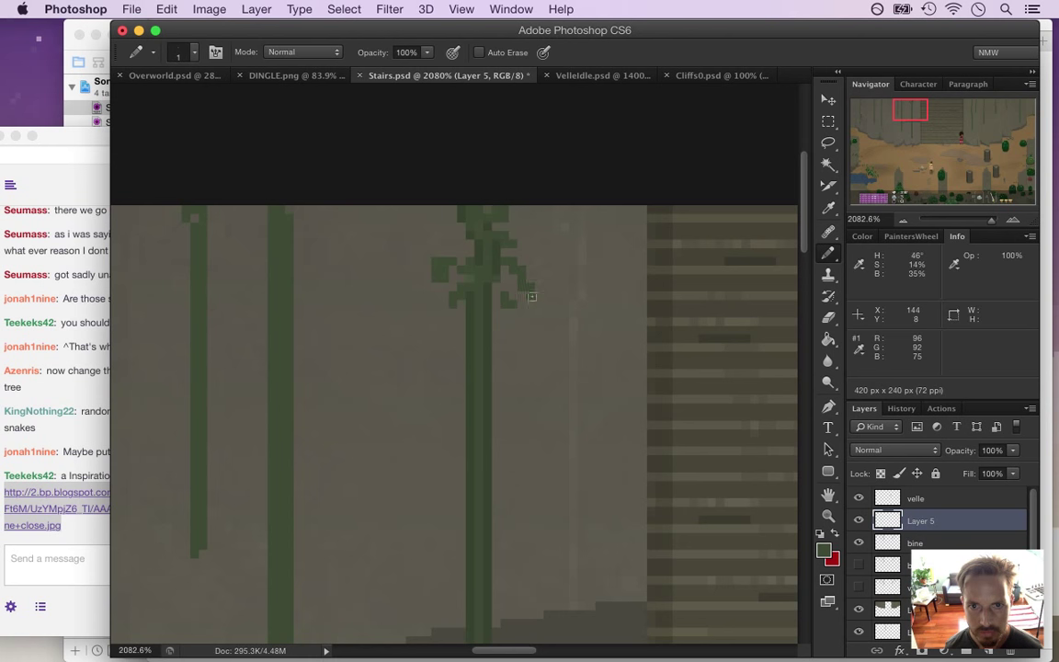
mouse_move(513, 253)
mouse_down()
mouse_move(526, 244)
mouse_move(525, 216)
mouse_move(539, 217)
mouse_up()
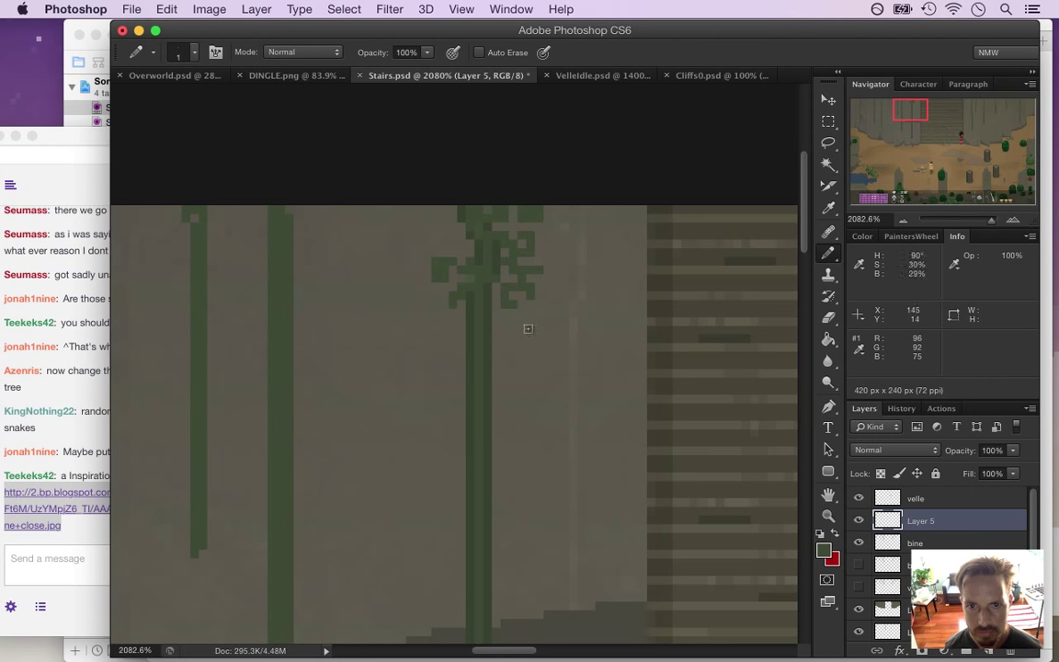
Draw more leaf clusters along both sides of the vine's upper end and sample the dark green at its centre
drag(515, 309, 532, 311)
click(546, 272)
drag(543, 229, 534, 250)
mouse_move(462, 225)
mouse_down()
mouse_move(433, 208)
mouse_move(418, 220)
mouse_move(437, 232)
mouse_move(457, 280)
mouse_move(438, 244)
mouse_move(423, 271)
mouse_move(419, 260)
mouse_move(439, 275)
mouse_move(427, 312)
mouse_up()
click(438, 246)
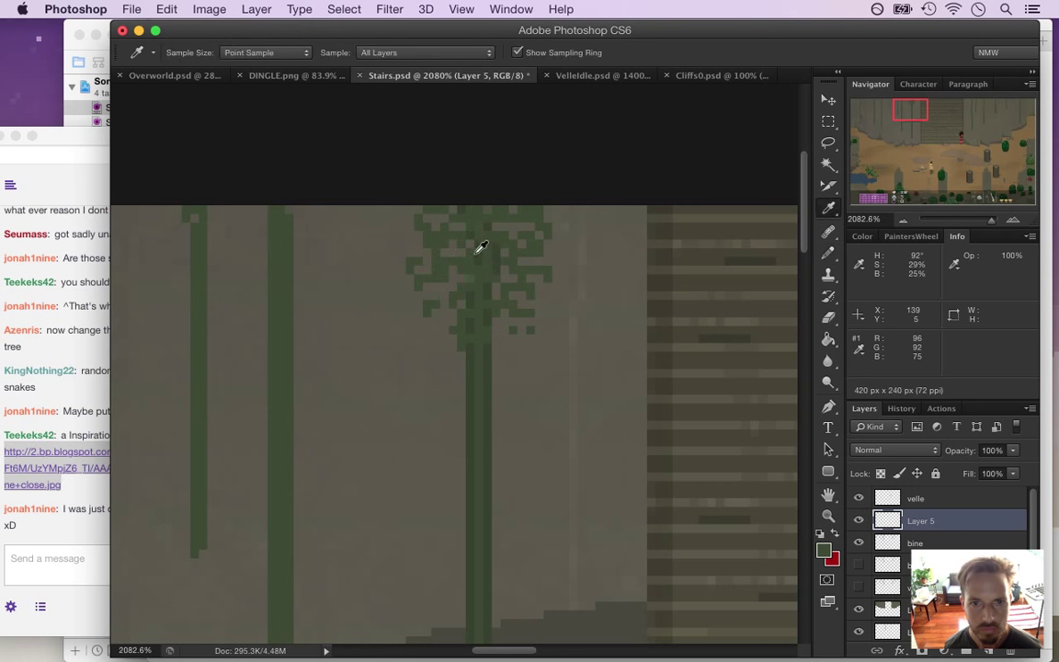
alt+click(479, 239)
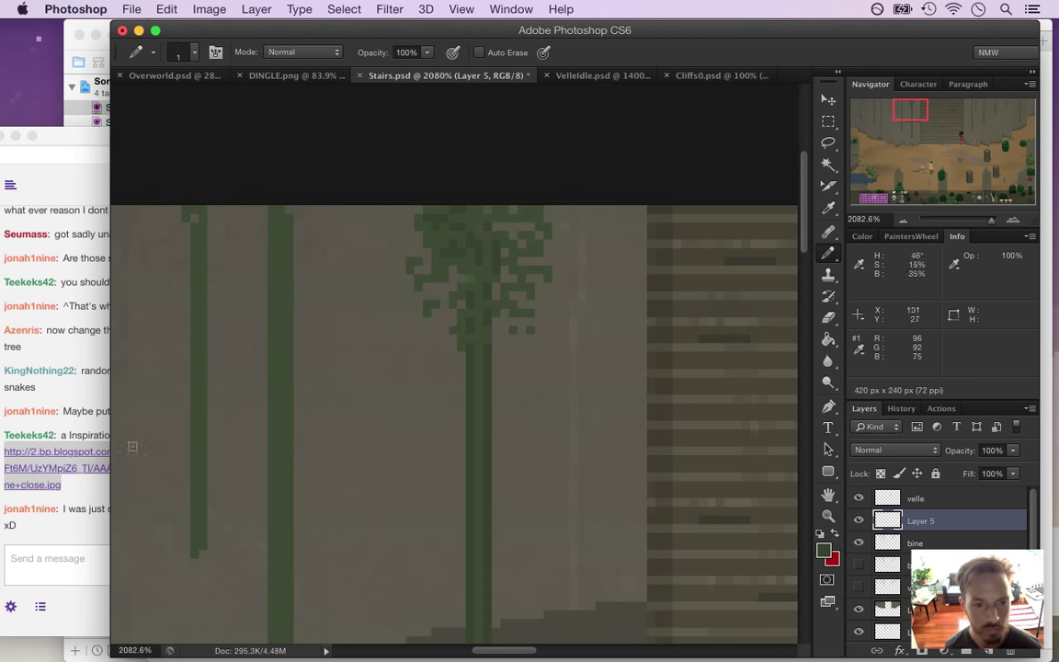
Check the Twitch chat in Safari, return to Photoshop with the panels hidden and save Stairs.psd
click(92, 506)
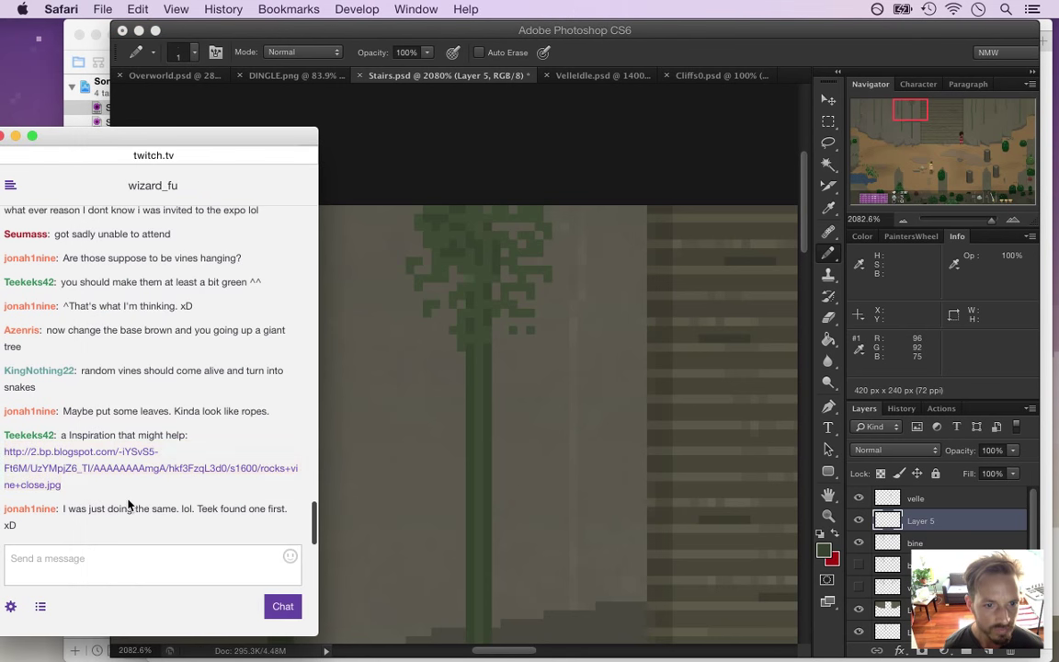
click(708, 53)
key(Tab)
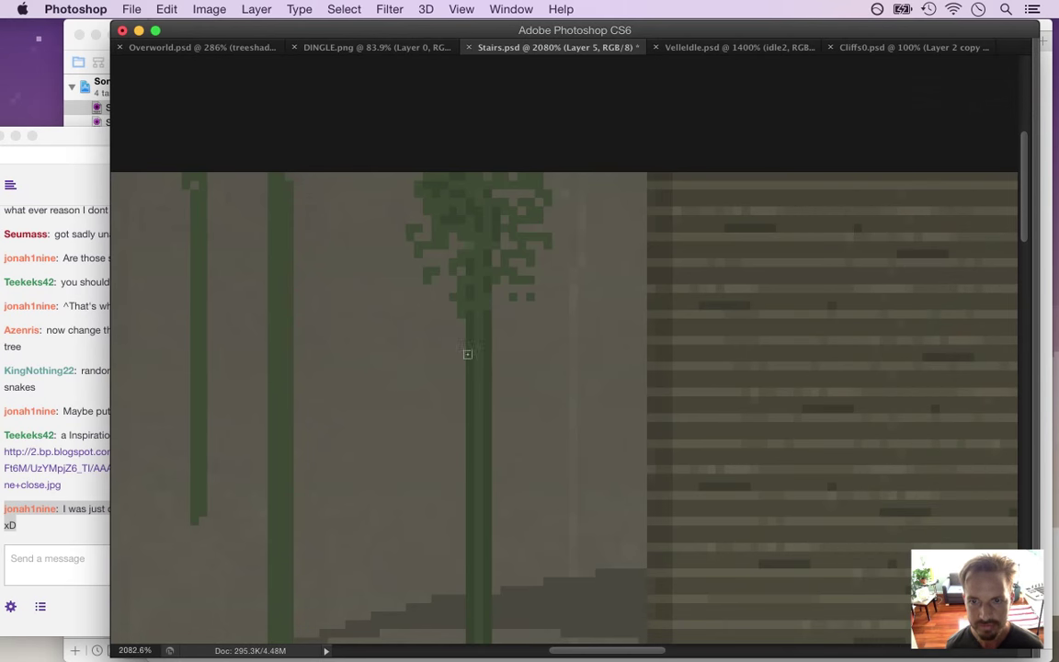
key(super+s)
key(z)
drag(509, 352, 385, 339)
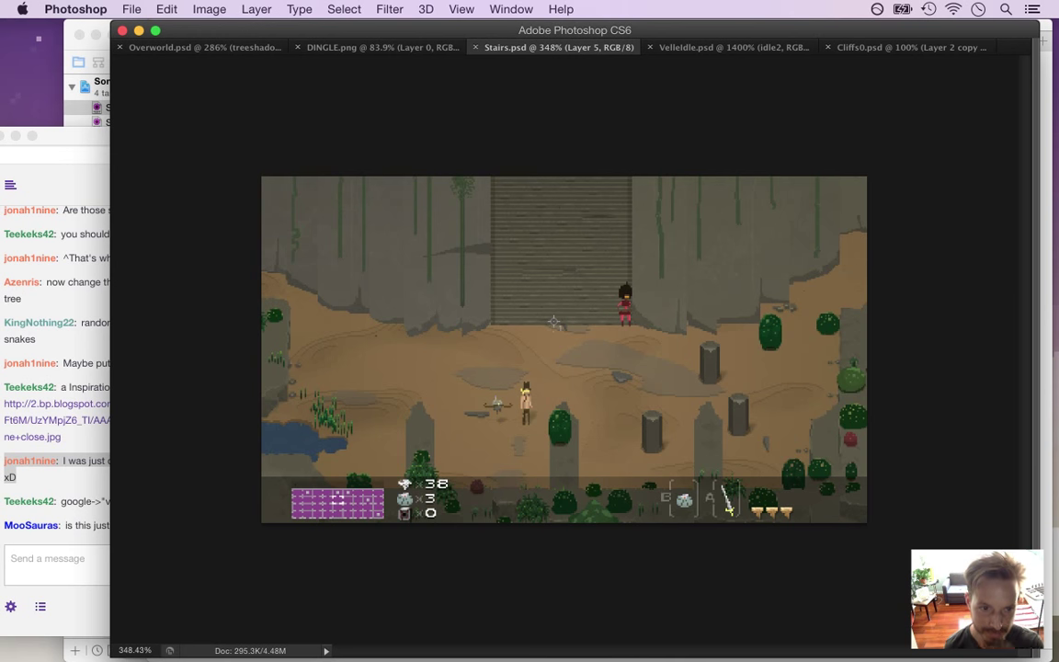
Read the newest Twitch chat messages in Safari, switch to Xcode and run the Songbringer project
click(85, 451)
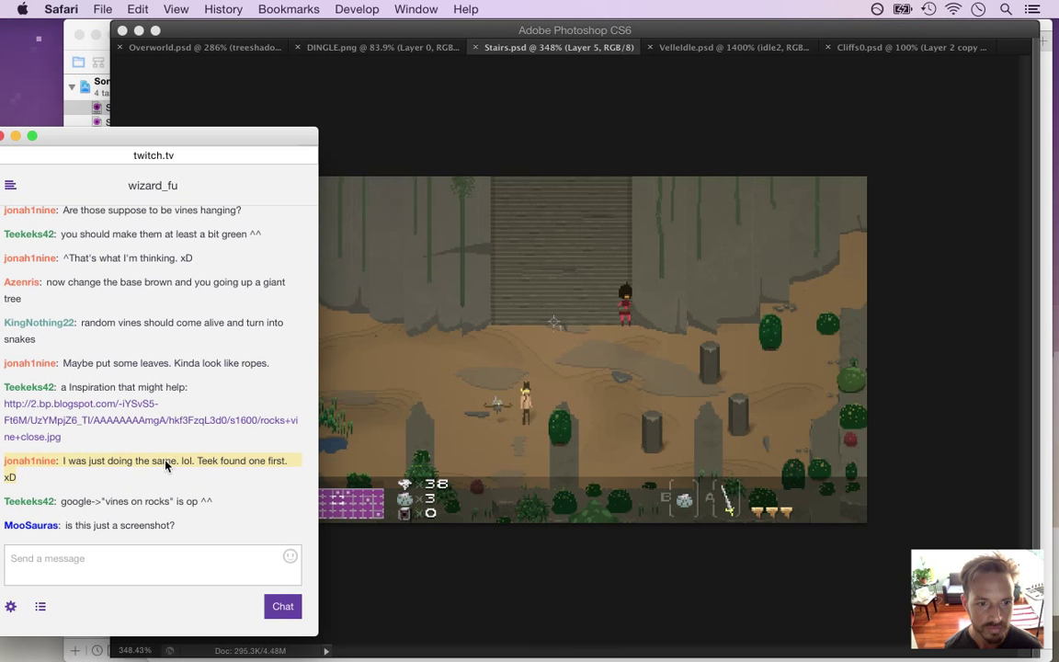
drag(73, 537, 130, 531)
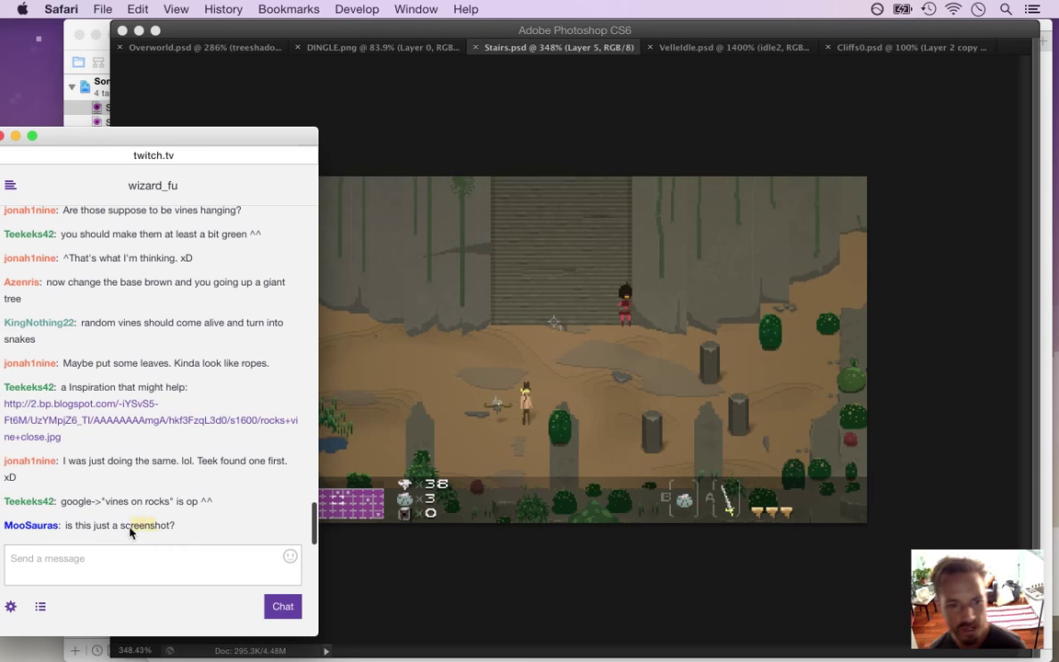
key(super+Tab)
key(super+Tab)
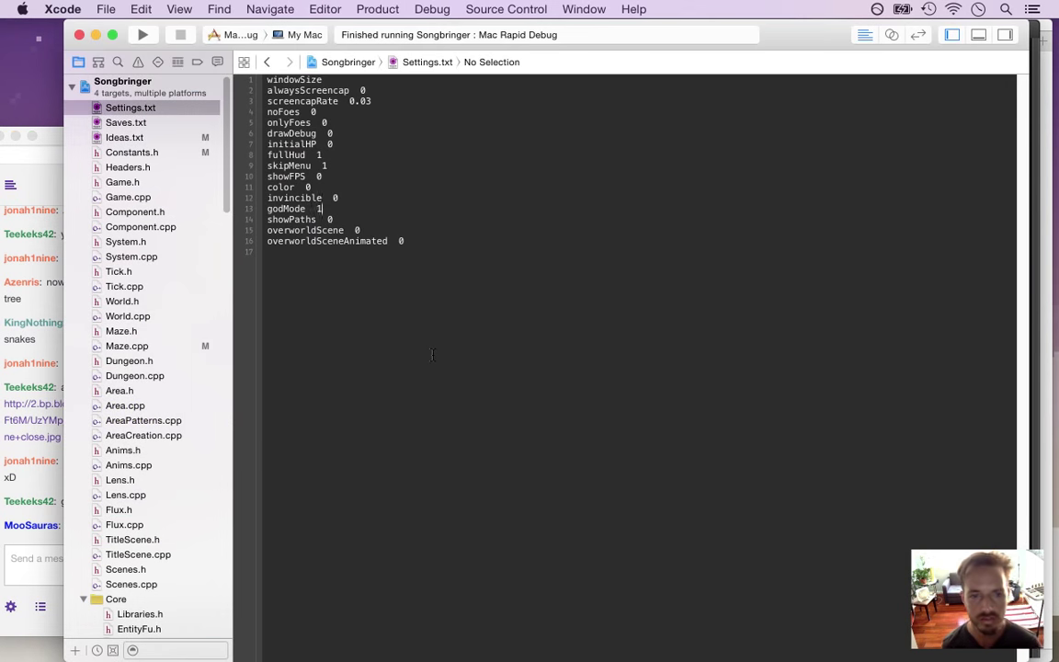
key(super+r)
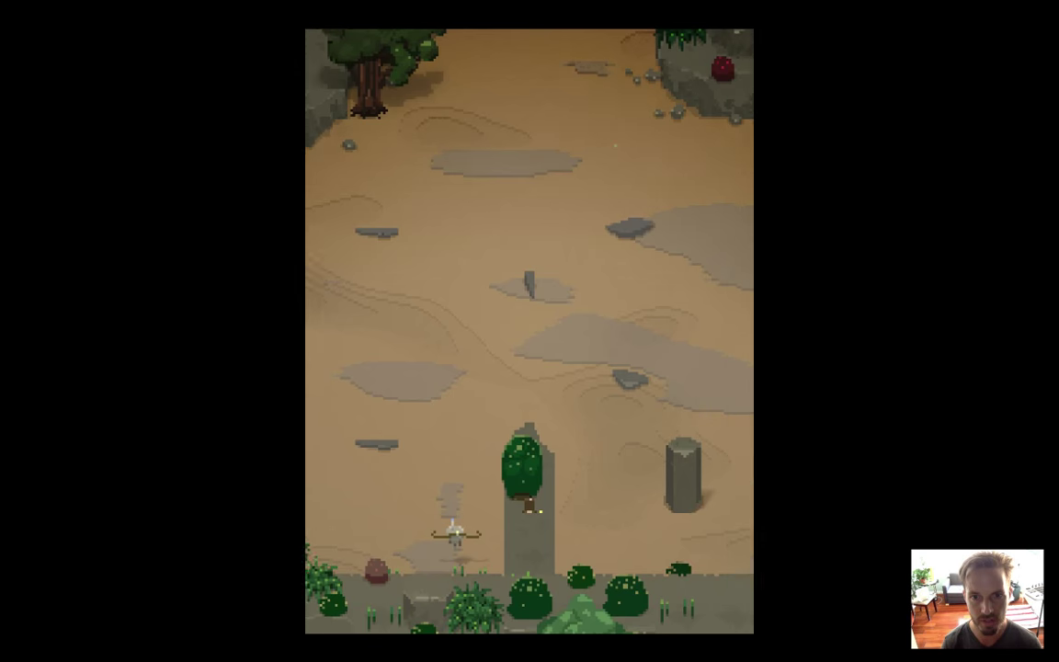
key(Left)
key(Up)
key(Right)
key(Up)
key(Left)
key(Right)
key(Left)
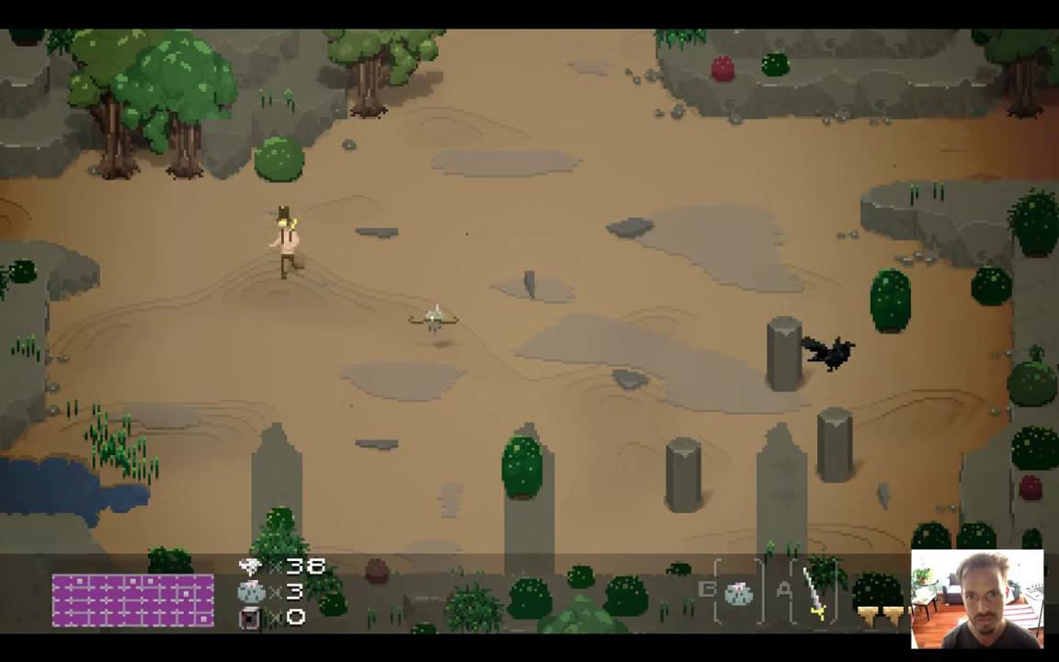
key(Left)
key(Up)
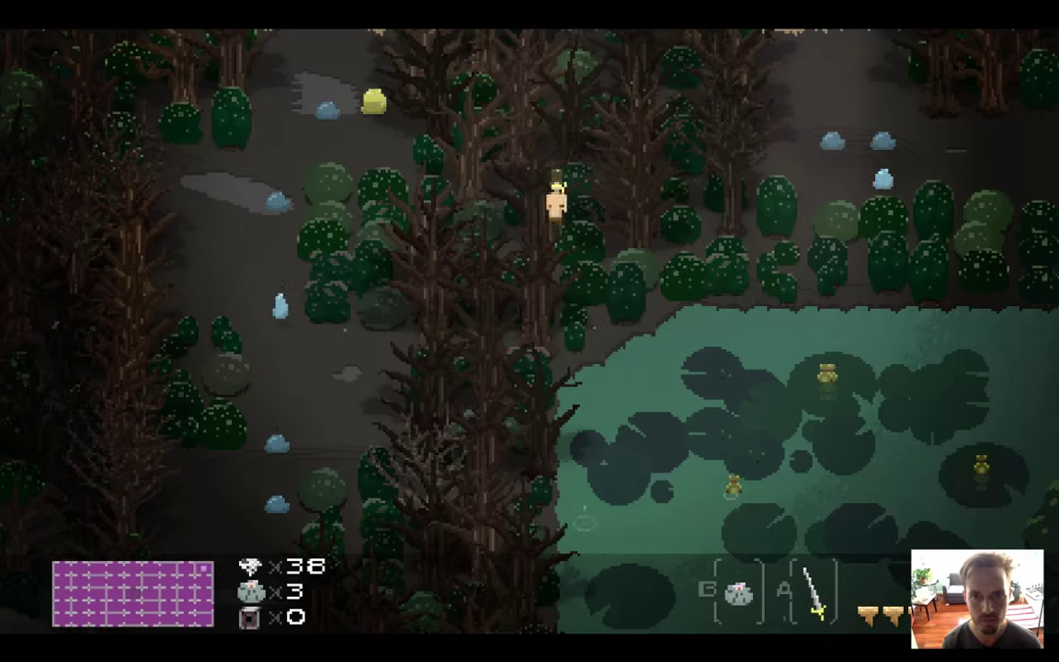
key(Right)
key(Down)
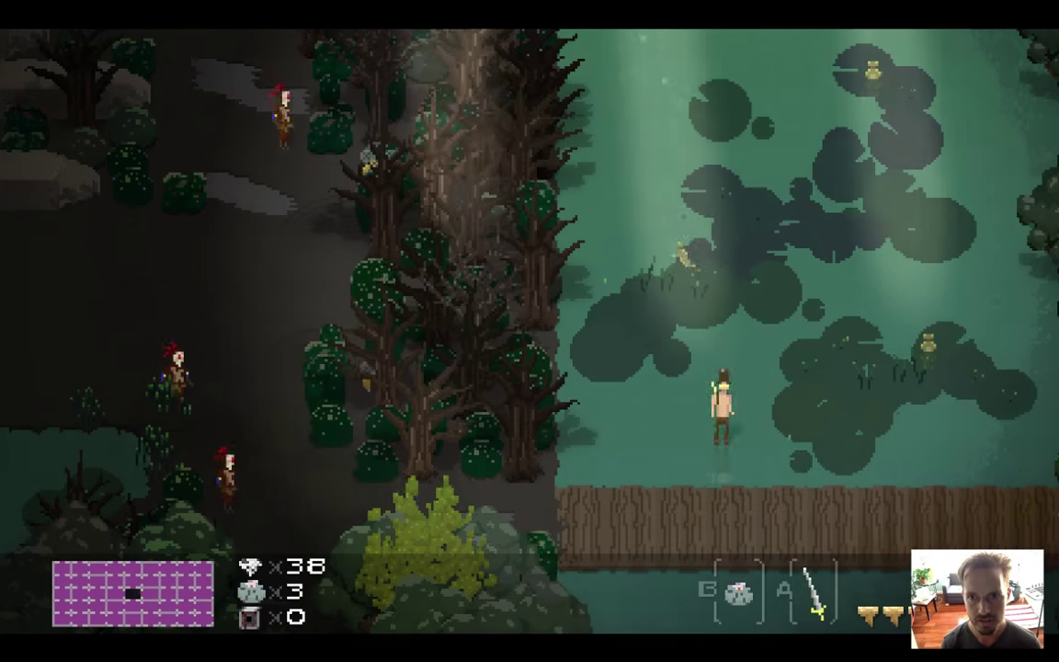
key(Down)
key(Right)
key(Left)
key(x)
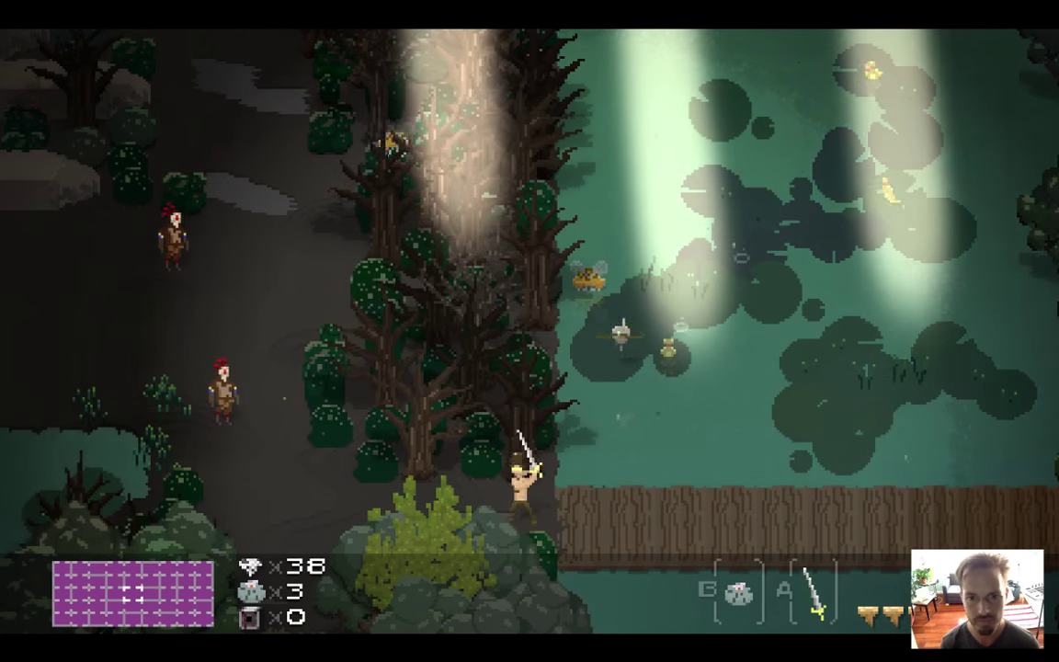
key(Left)
key(XF86AudioLowerVolume)
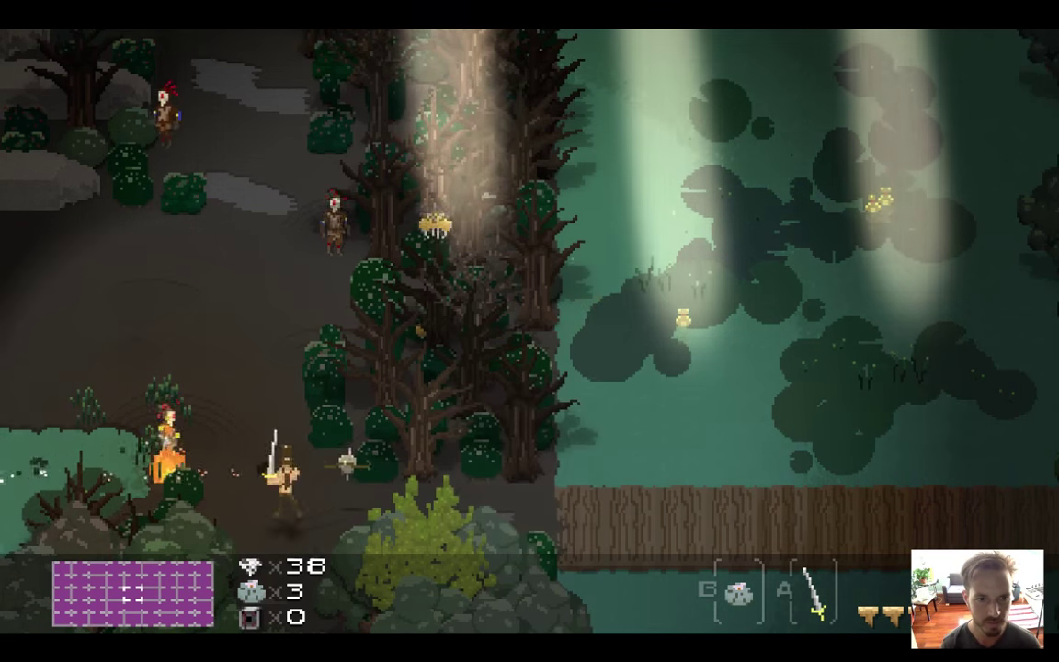
key(Up)
key(x)
key(Down)
key(Right)
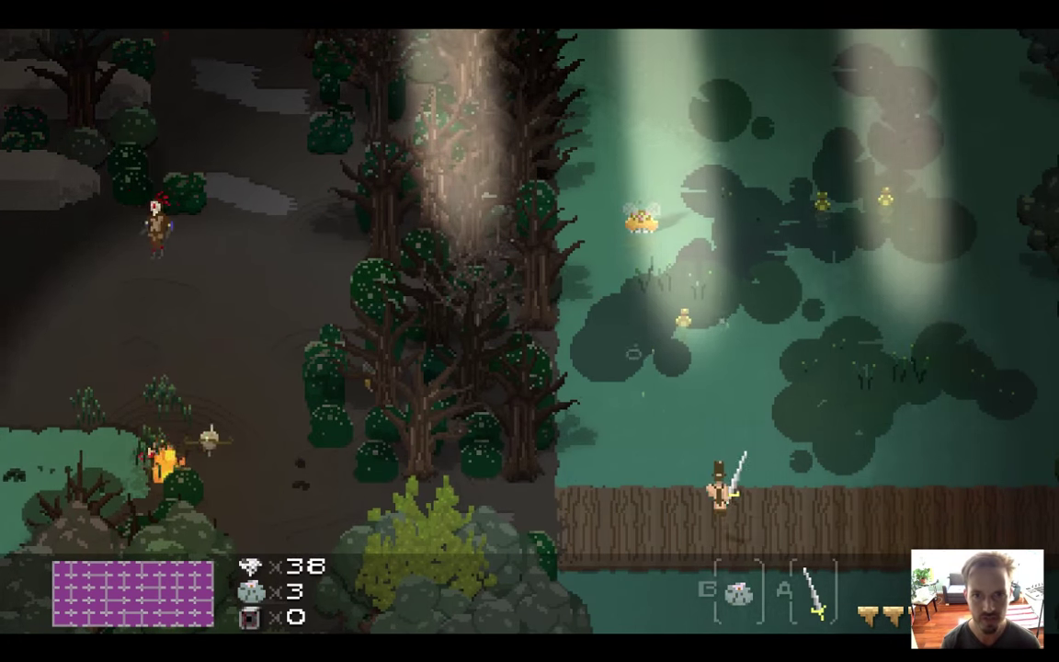
key(Left)
key(Up)
key(x)
key(Right)
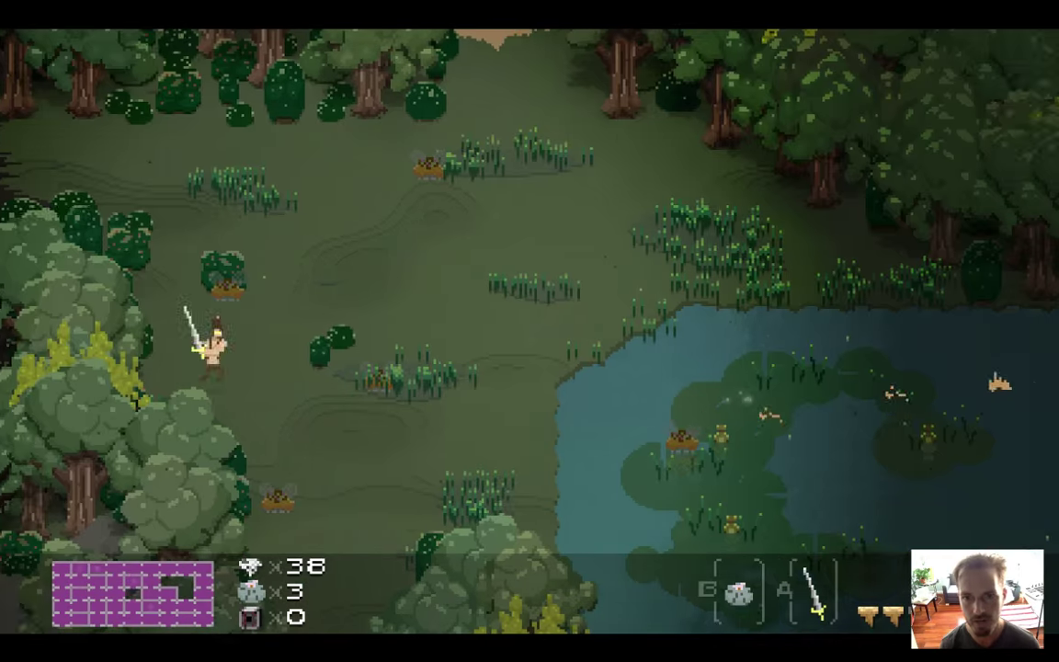
key(Right)
key(Down)
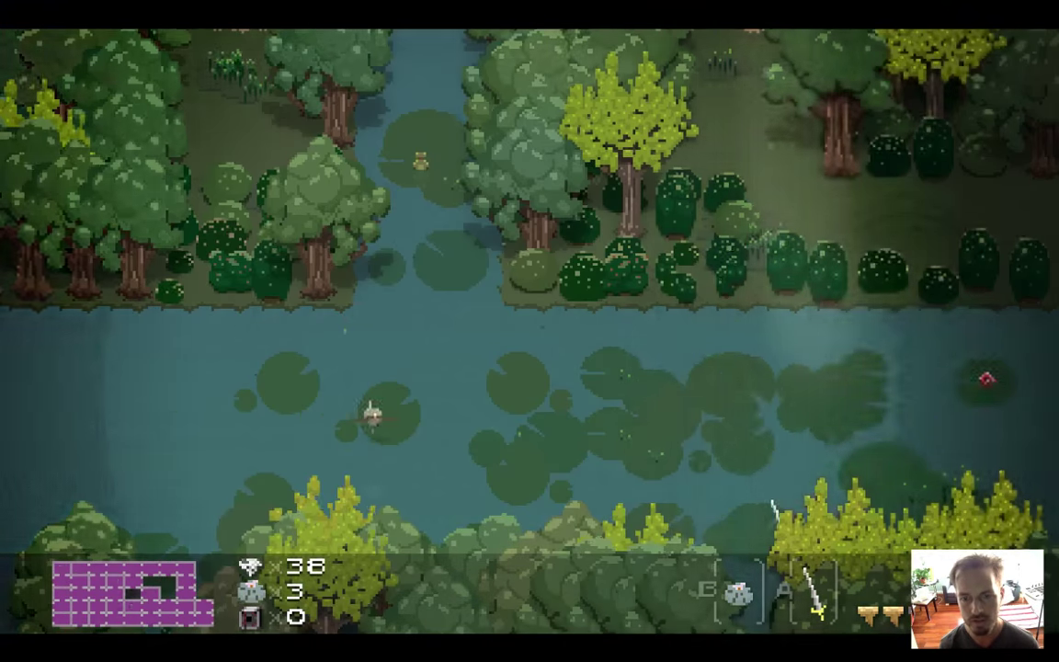
key(Right)
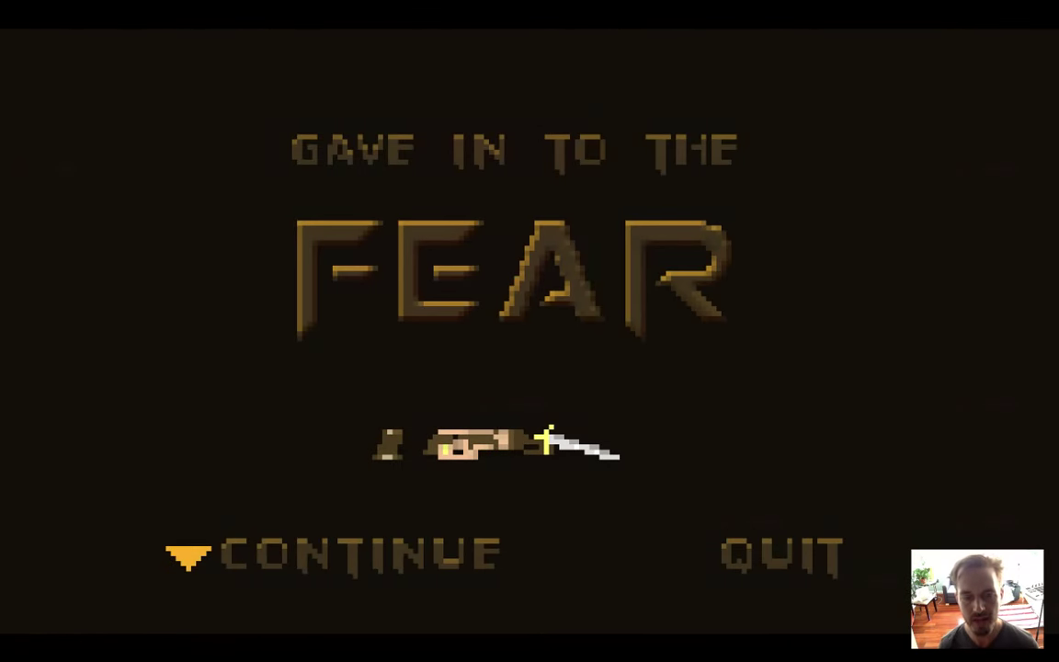
Quit the running game and switch back to Stairs.psd in Photoshop
key(super+q)
key(super+Tab)
key(super+Tab)
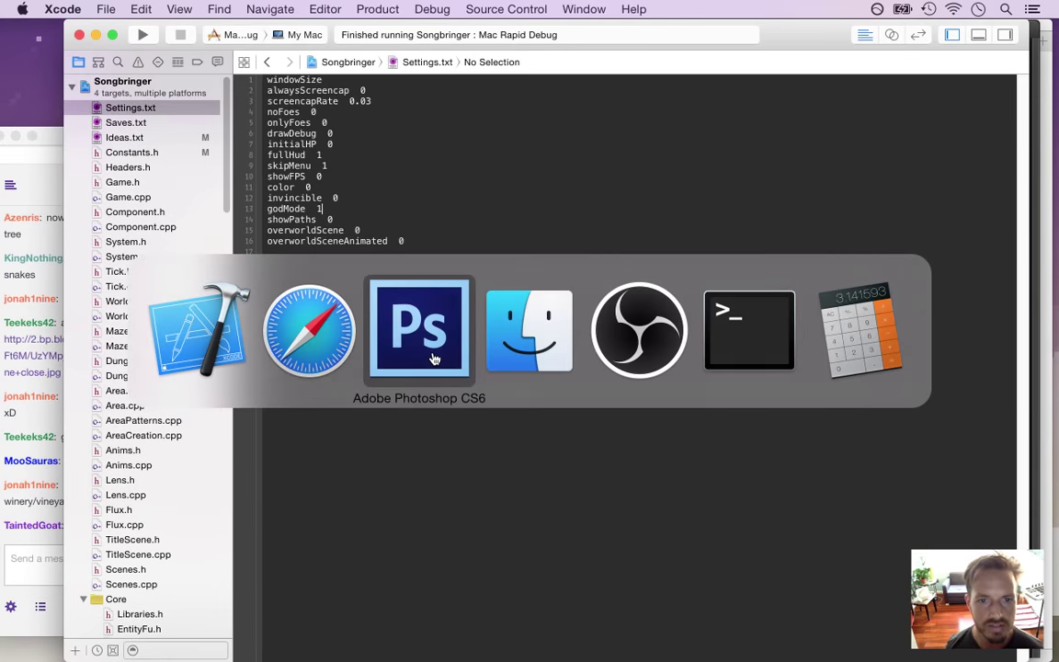
click(434, 357)
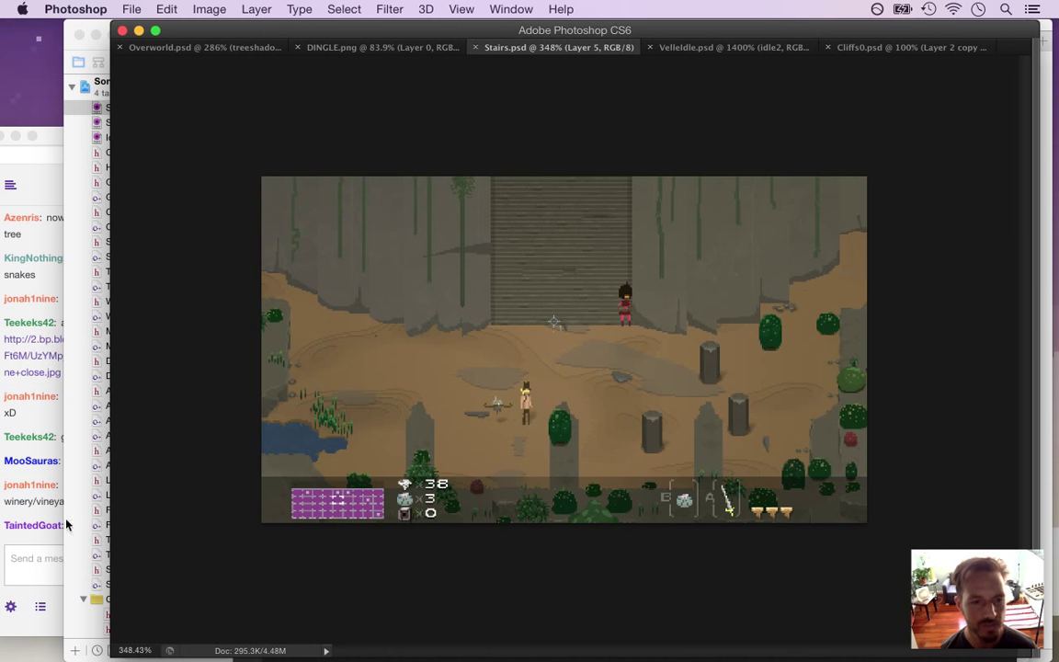
Read the latest Twitch chat messages about the pixel art in Safari and return to Photoshop
click(37, 477)
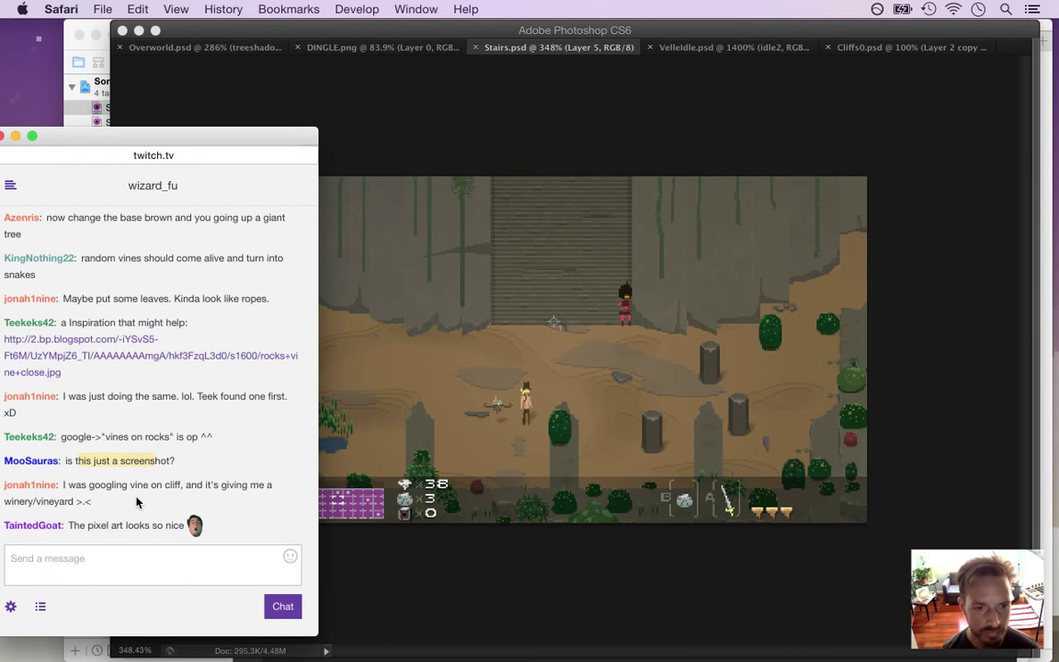
drag(81, 493, 140, 534)
click(134, 522)
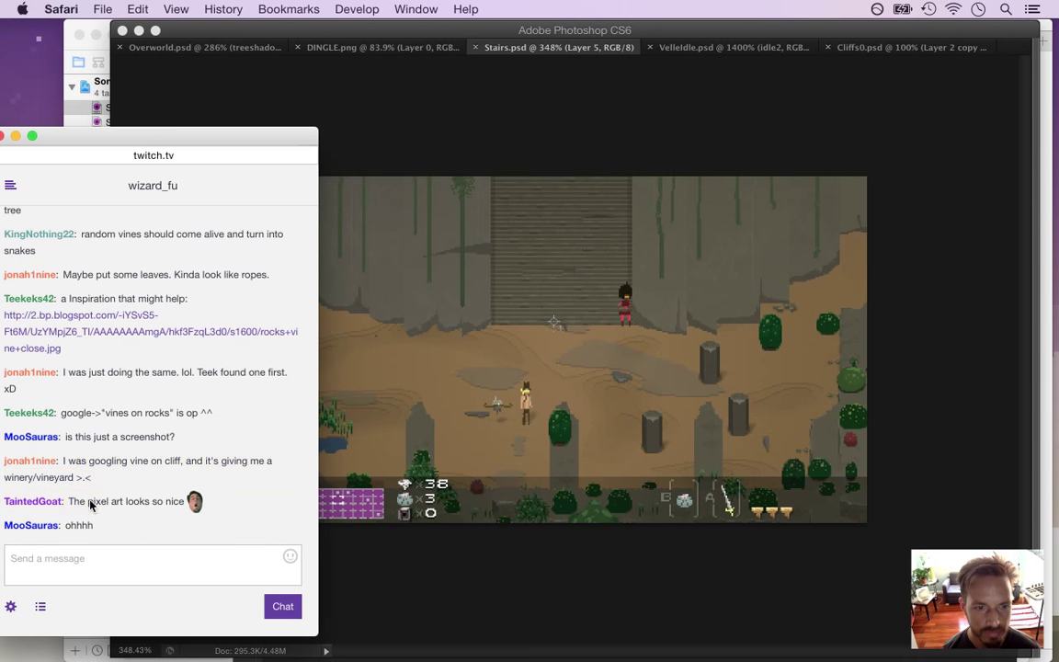
drag(88, 501, 117, 505)
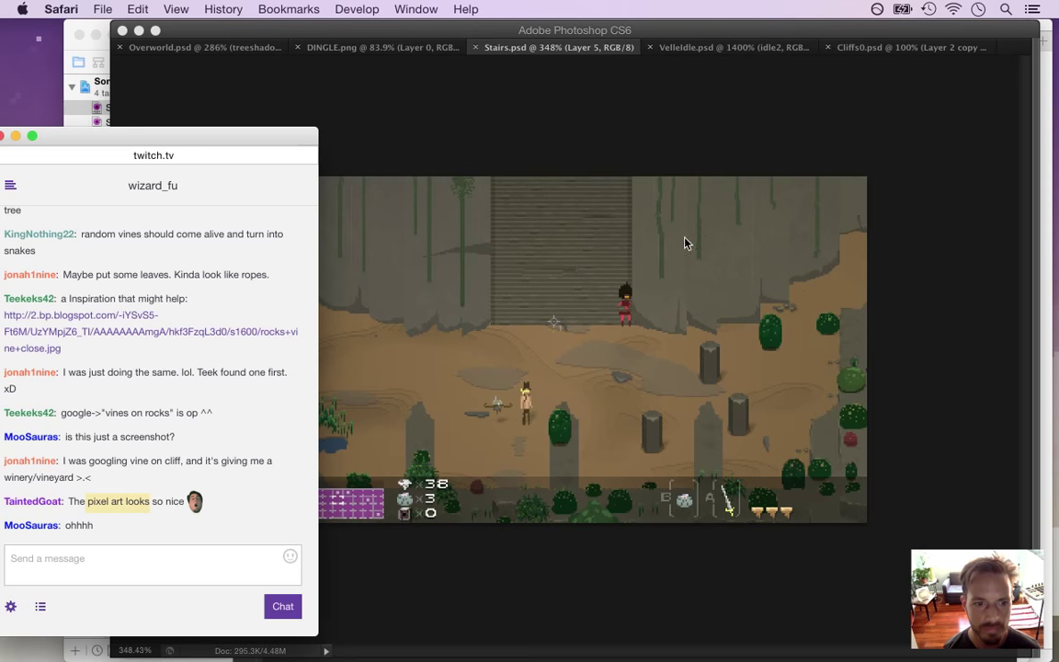
click(620, 126)
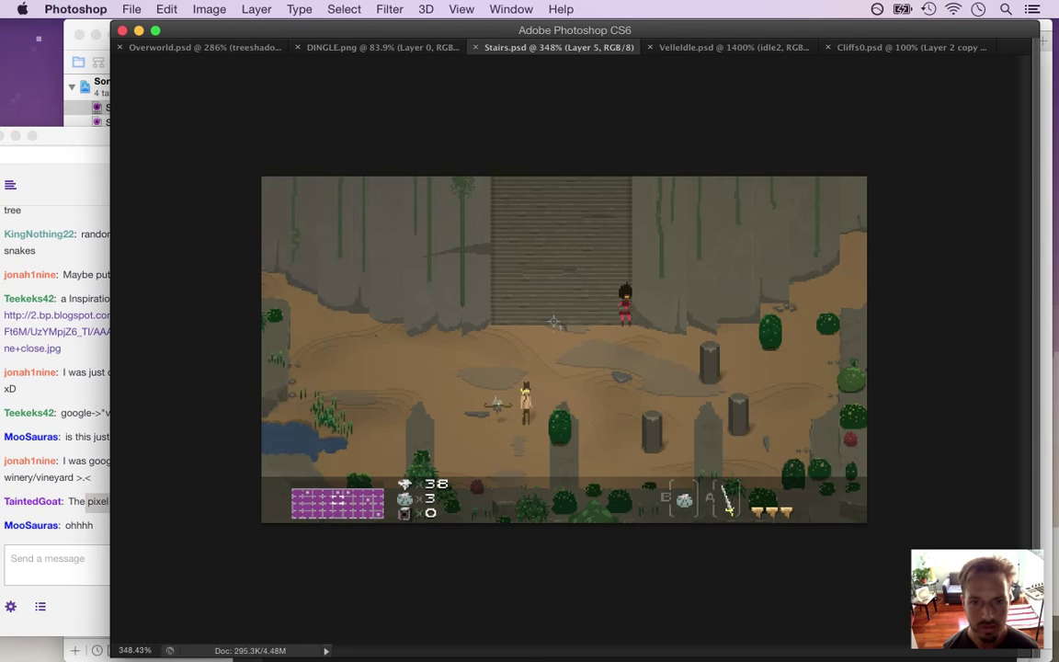
Sample a green from the vine's leaves and fill the gaps between the leaf clusters at its upper end
drag(459, 204, 460, 200)
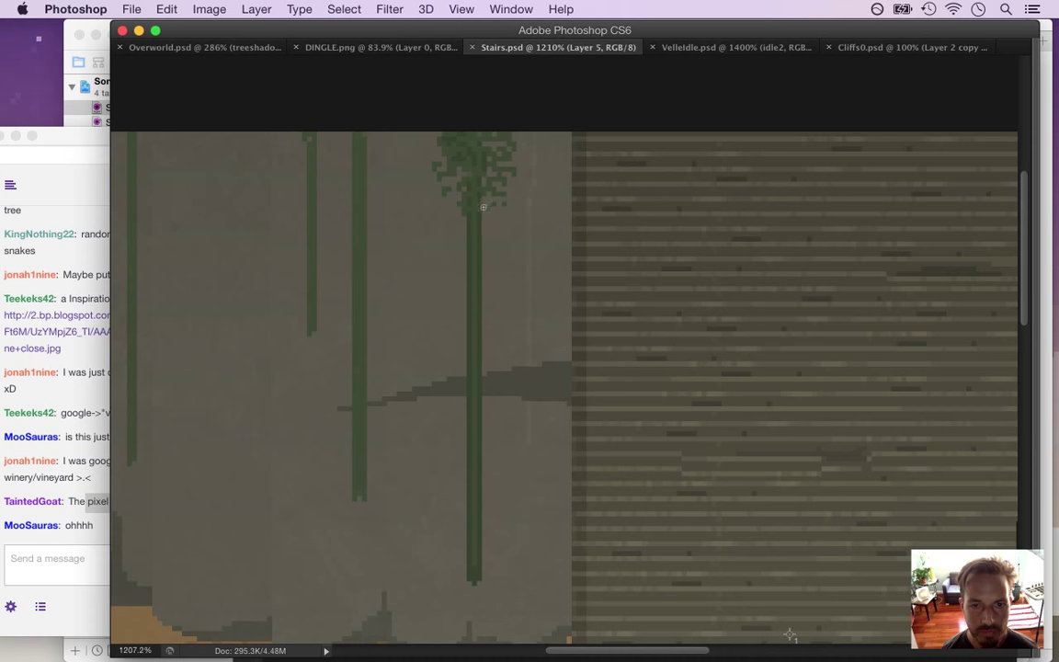
mouse_move(480, 163)
mouse_down()
mouse_move(532, 187)
mouse_move(490, 145)
mouse_up()
alt+click(487, 148)
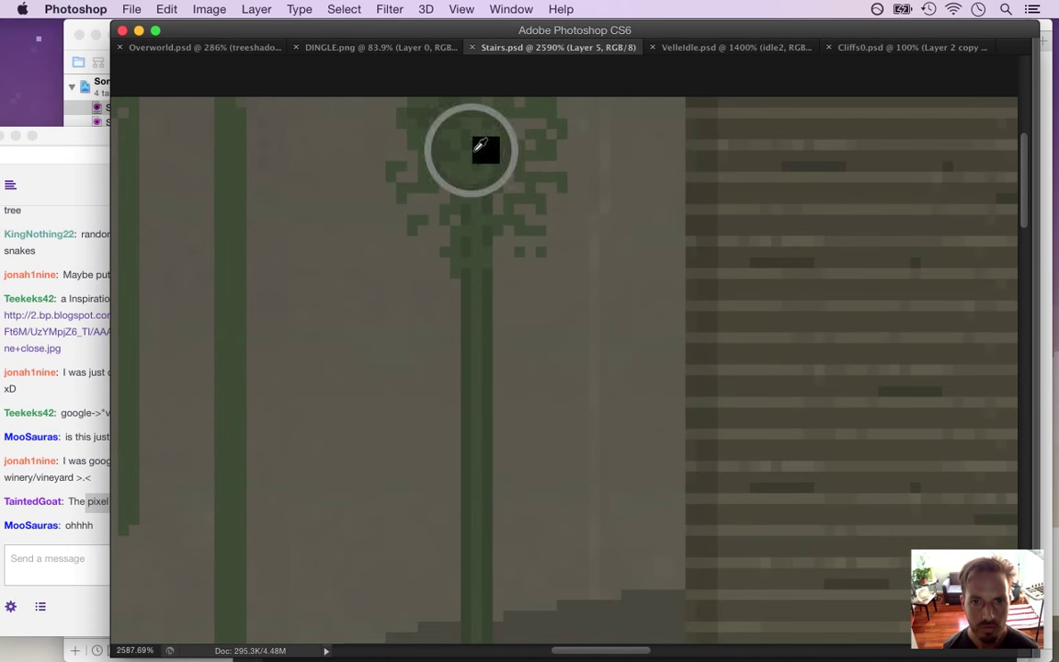
drag(496, 123, 543, 127)
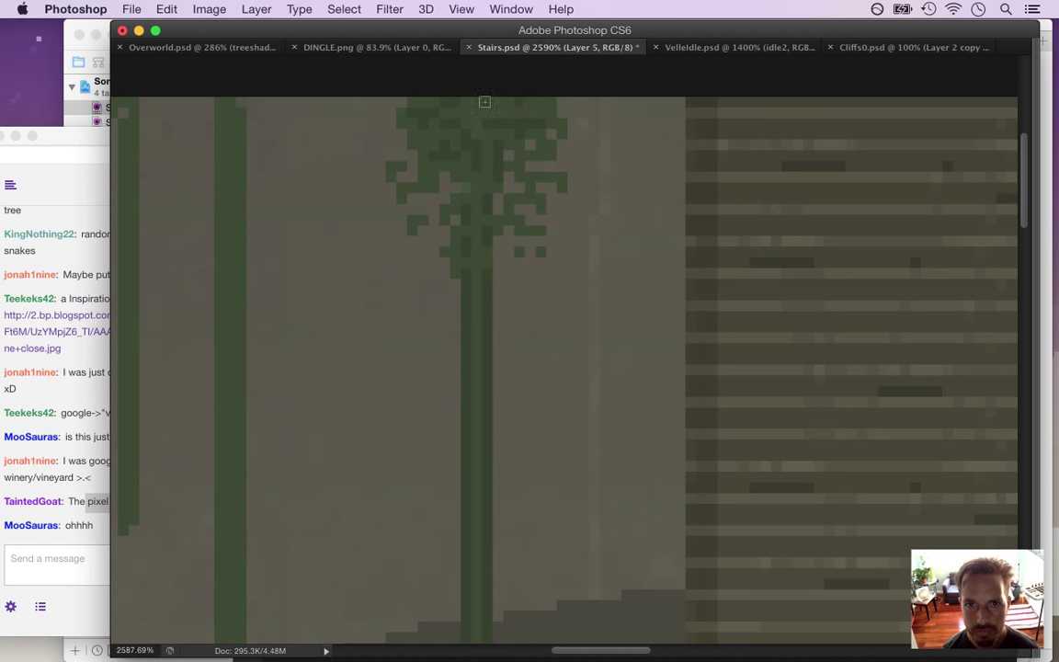
click(536, 165)
key(ctrl+z)
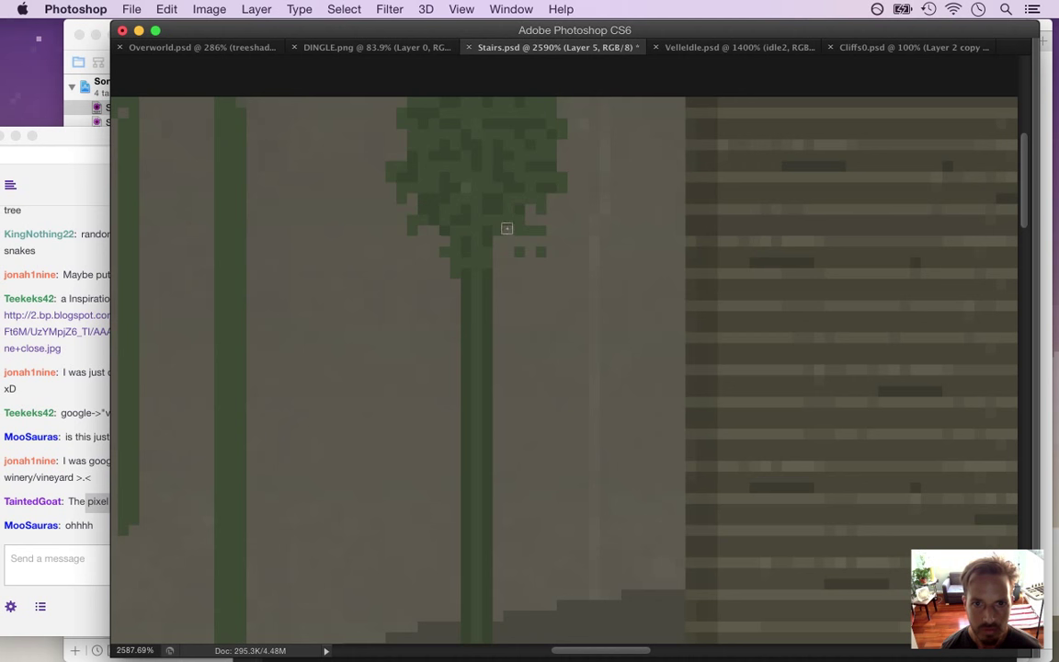
Compare the vine with and without the filled leaf gaps across the whole scene, and undo the filling
key(z)
drag(476, 240, 392, 258)
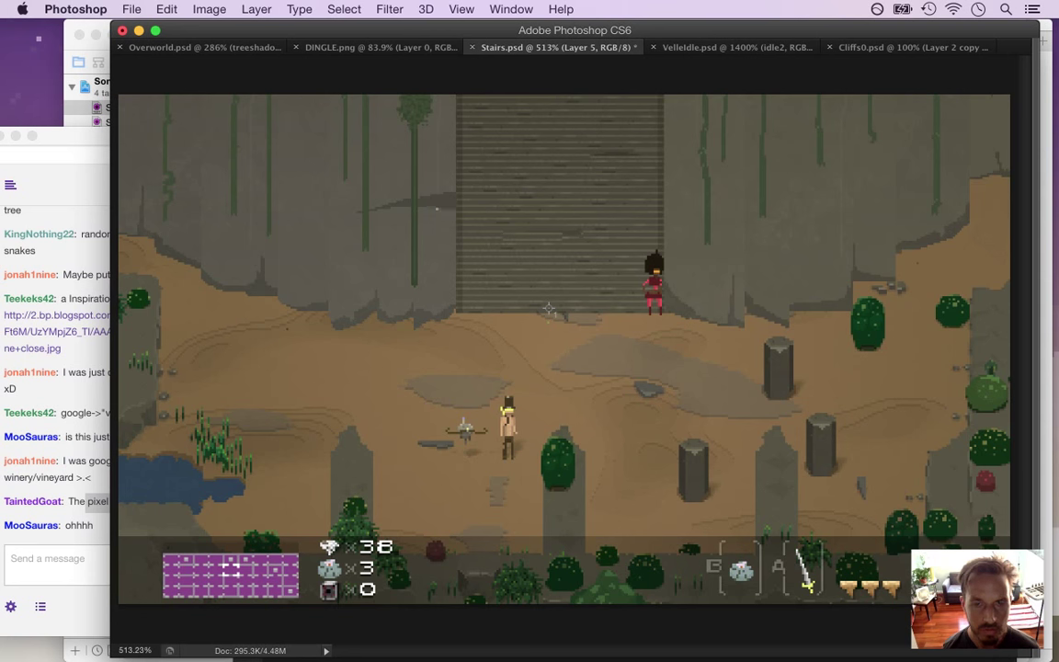
key(super+z)
key(super+z)
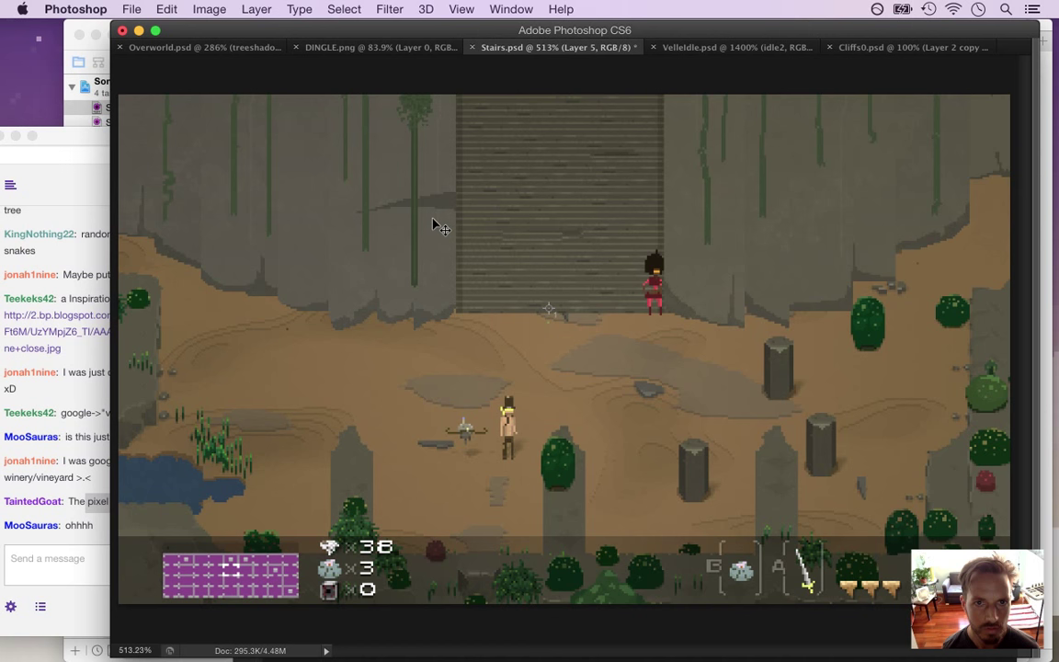
key(super+z)
key(super+z)
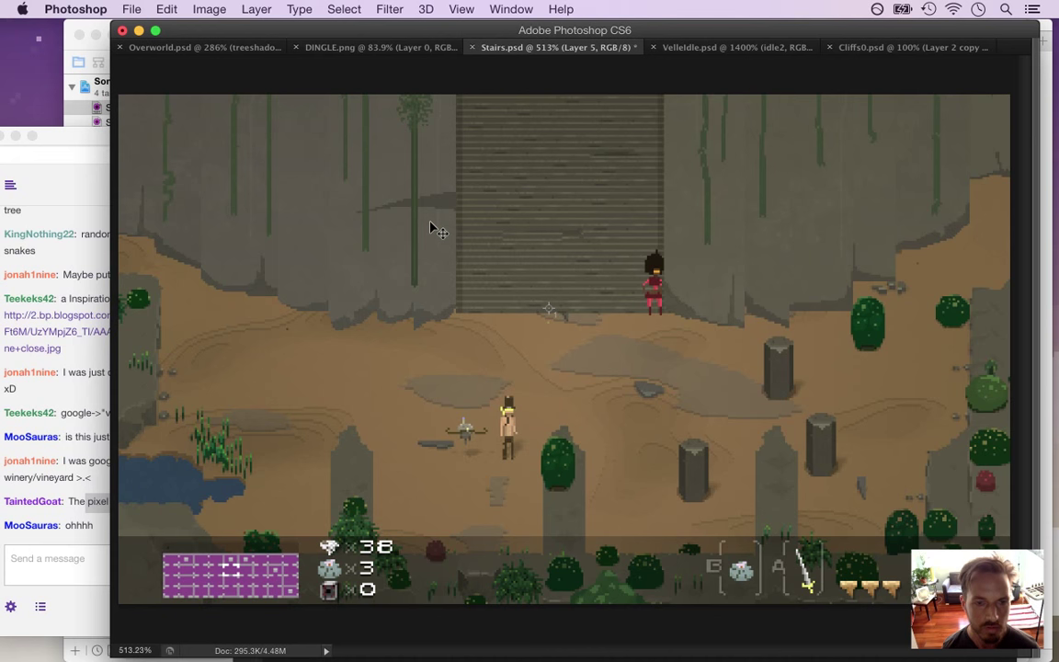
Examine the hanging vines in the Safari reference photo and return to the leafy vine in Photoshop
key(super+Tab)
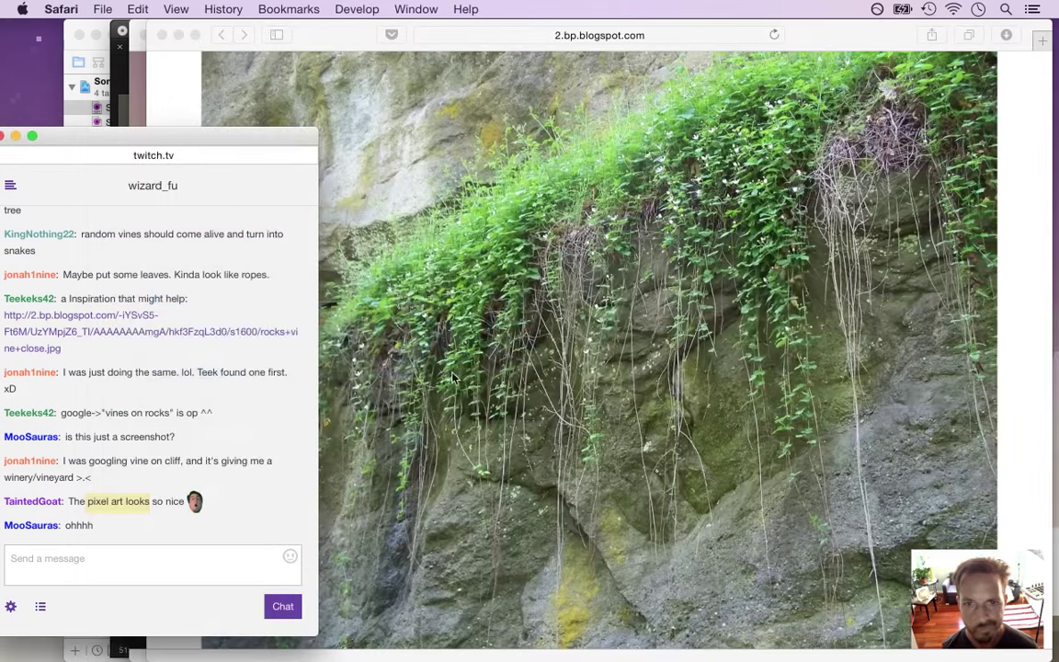
click(699, 64)
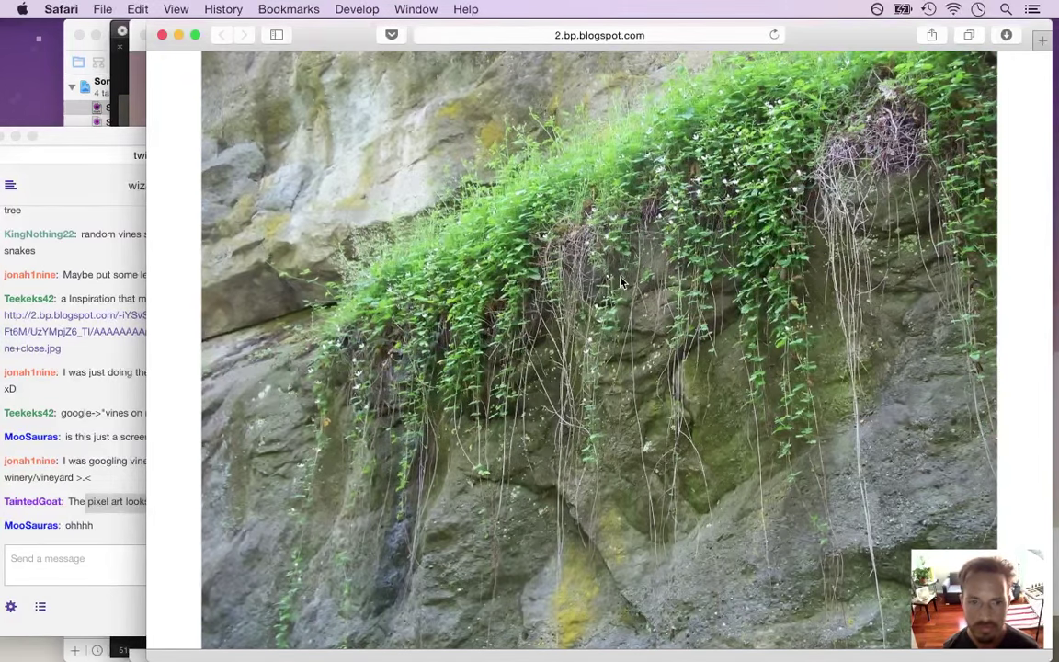
key(super+Tab)
key(z)
drag(417, 132, 489, 152)
Read the newest Twitch chat question about the cliff side and staircase in Safari
click(83, 524)
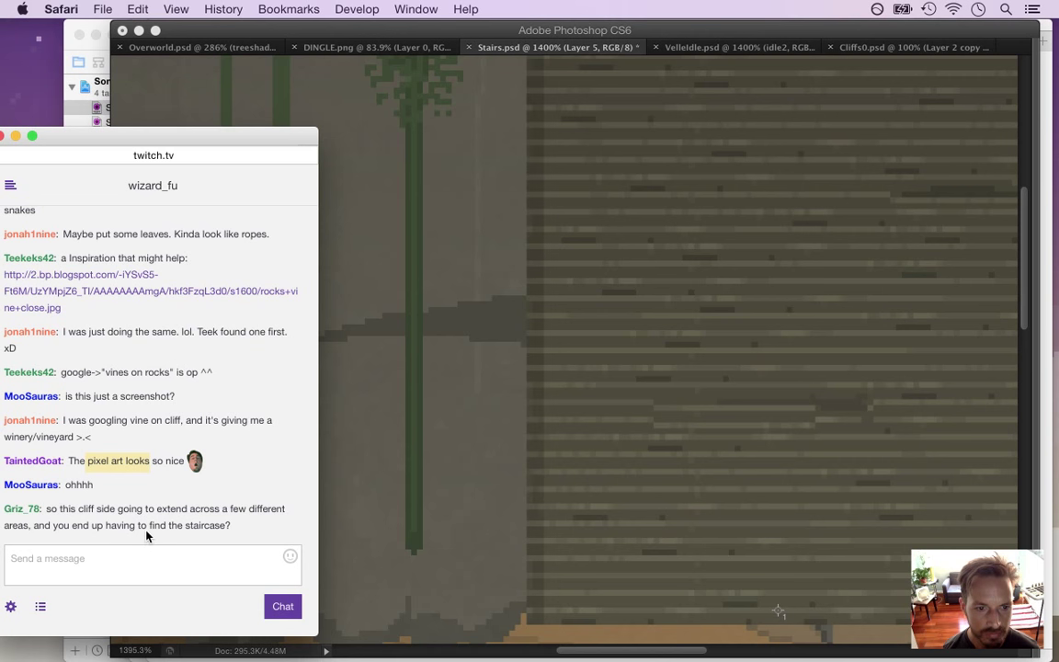
drag(60, 508, 178, 545)
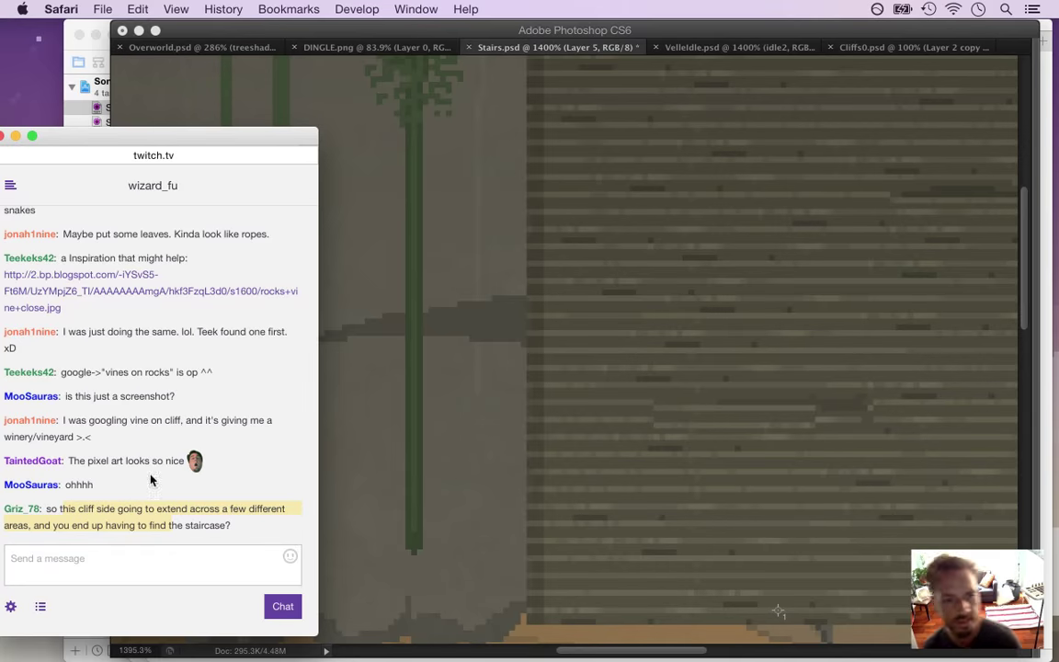
Switch to Photoshop, bring up the DINGLE.png overworld map and mark out a small maze loop in the brown cliff region
key(super+Tab)
key(super+shift+Tab)
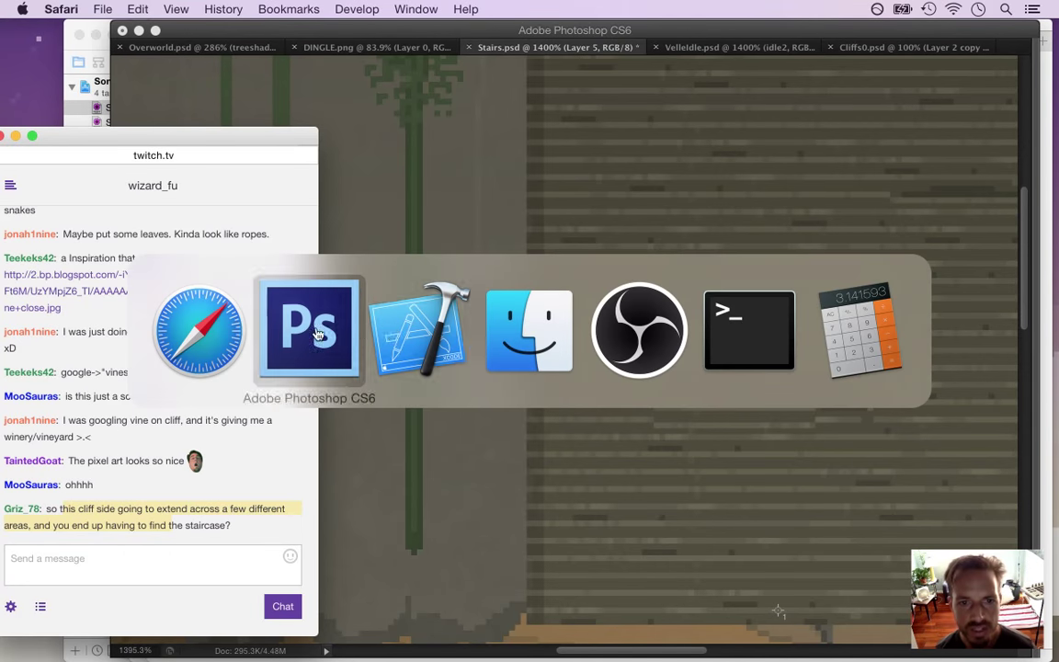
click(354, 49)
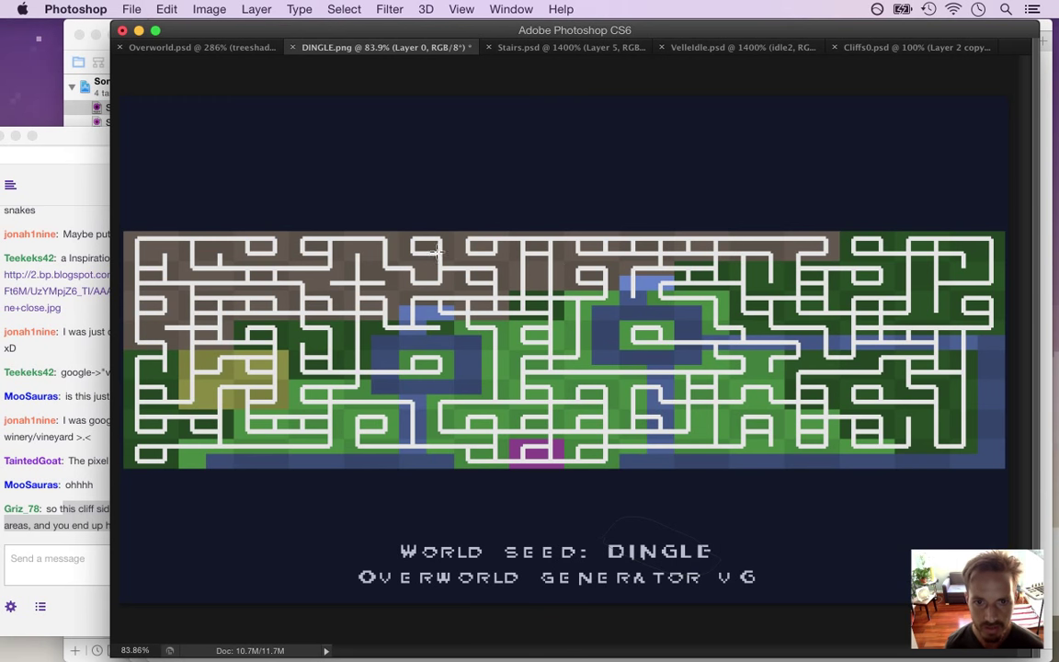
drag(408, 264, 451, 289)
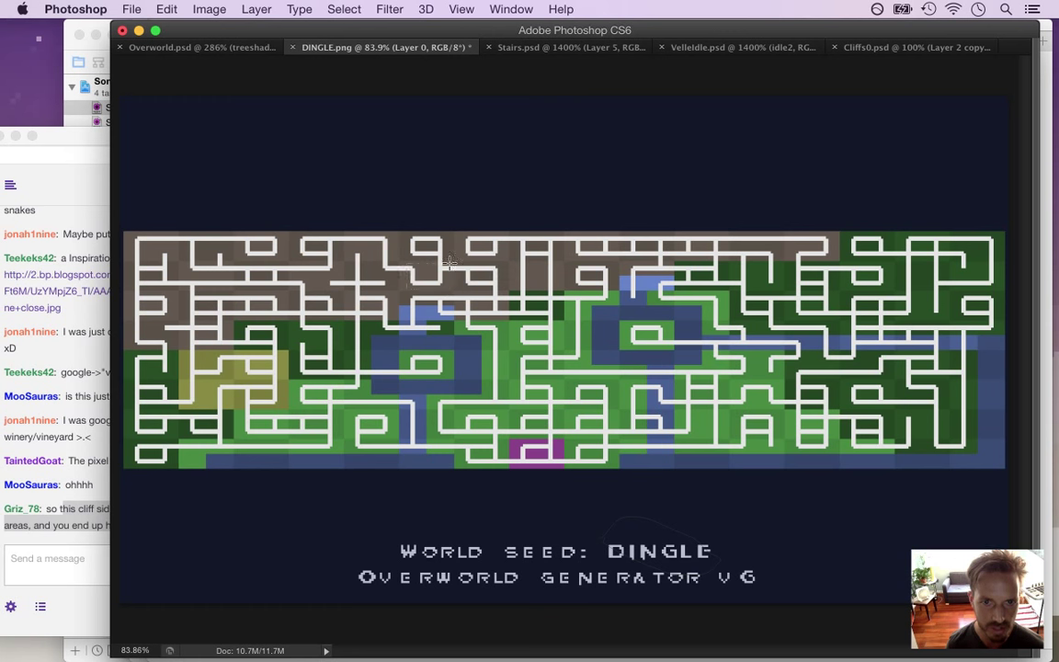
drag(404, 237, 448, 255)
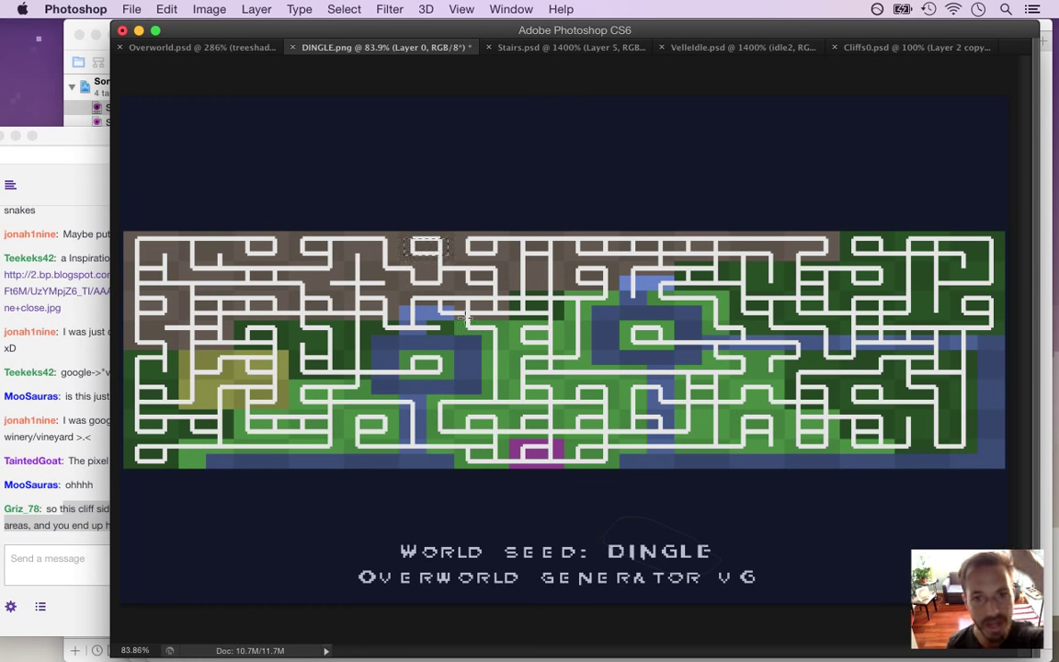
click(438, 220)
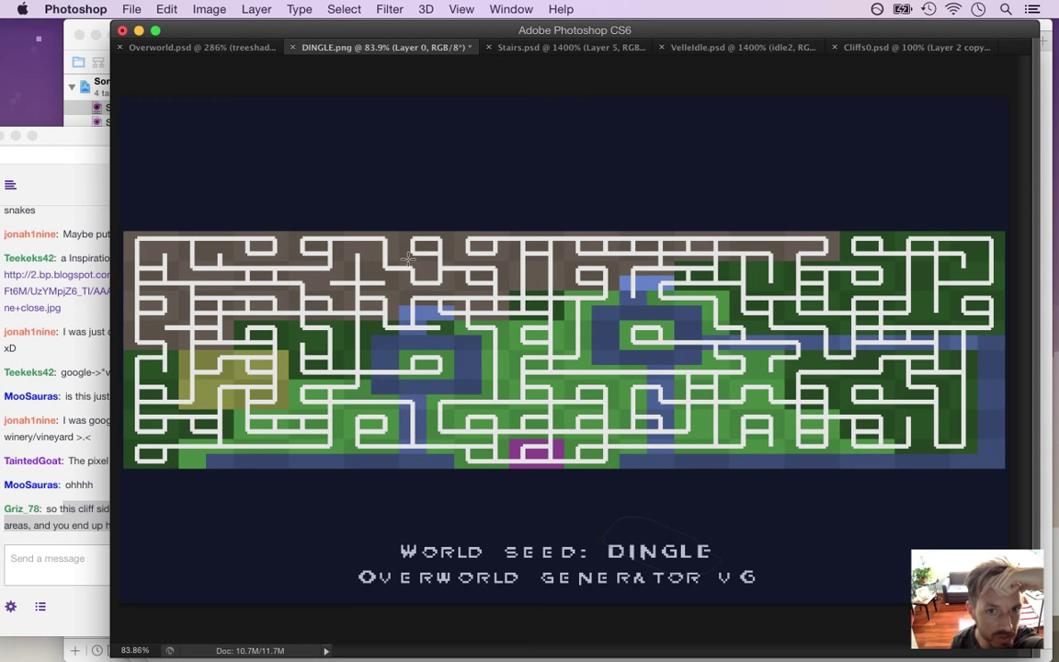
drag(404, 238, 456, 258)
click(441, 222)
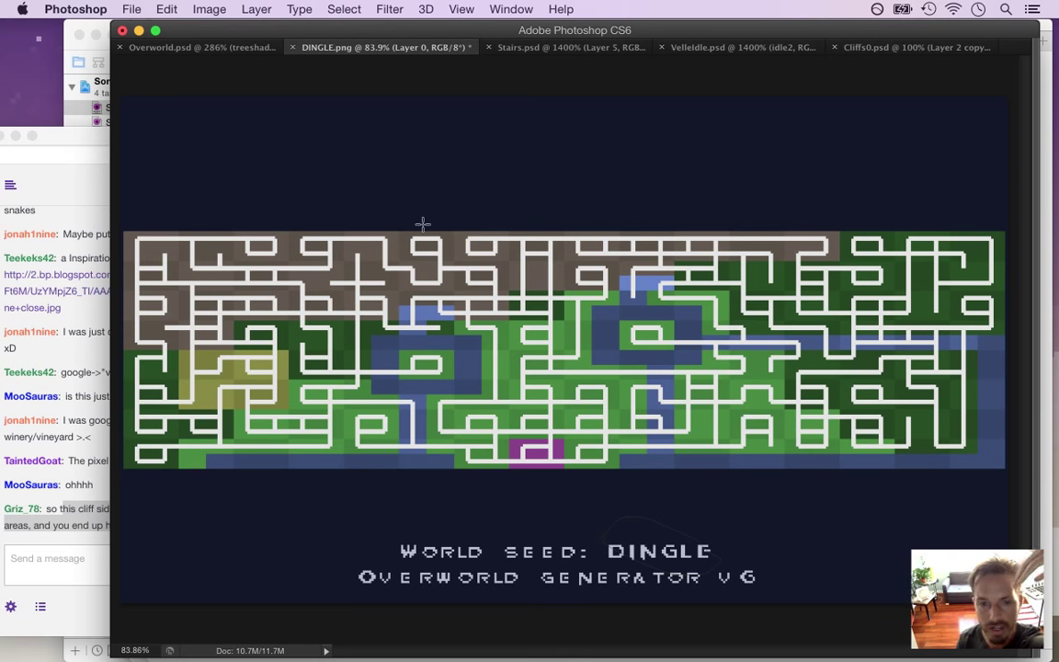
Reread the chat question in Safari, and compare a cliff loop and a grassland loop on the DINGLE.png map with the Stairs.psd scene
click(69, 512)
drag(70, 510, 184, 523)
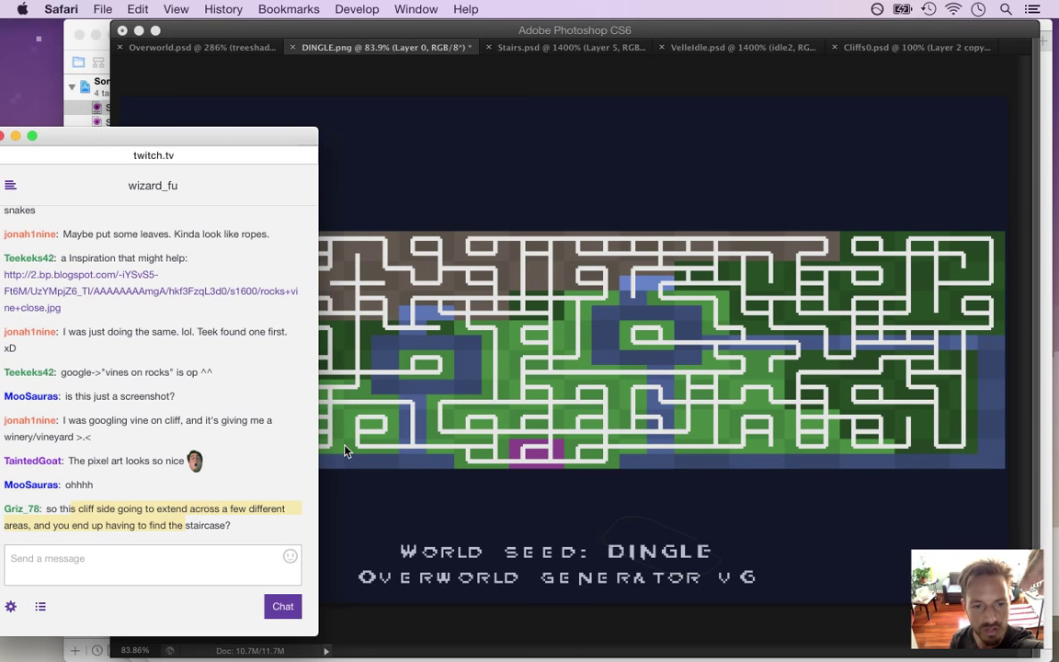
click(436, 223)
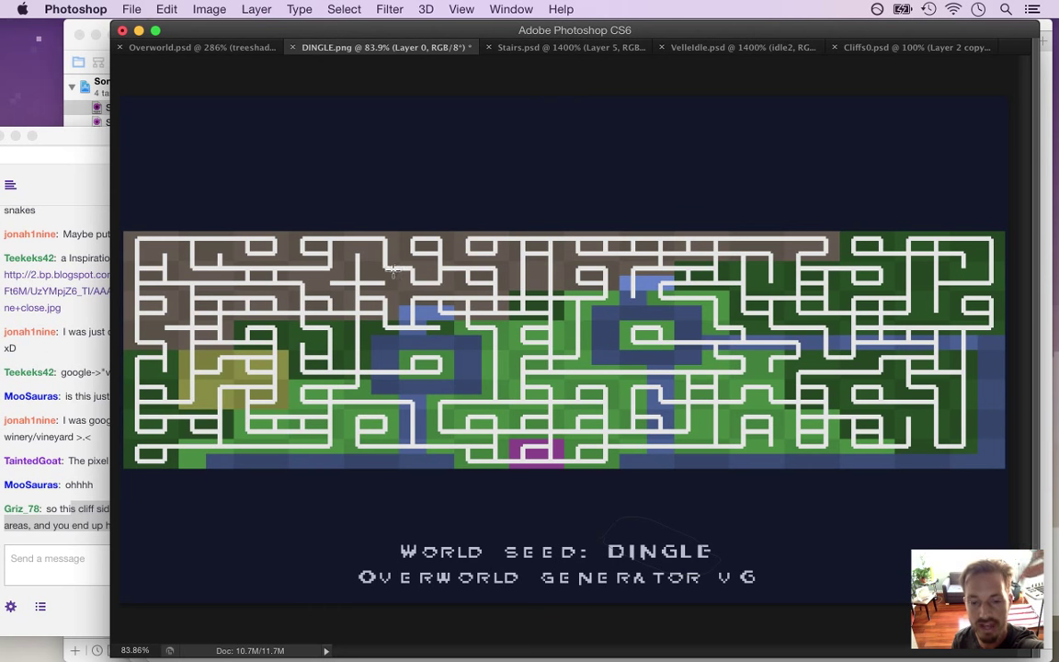
drag(407, 230, 452, 260)
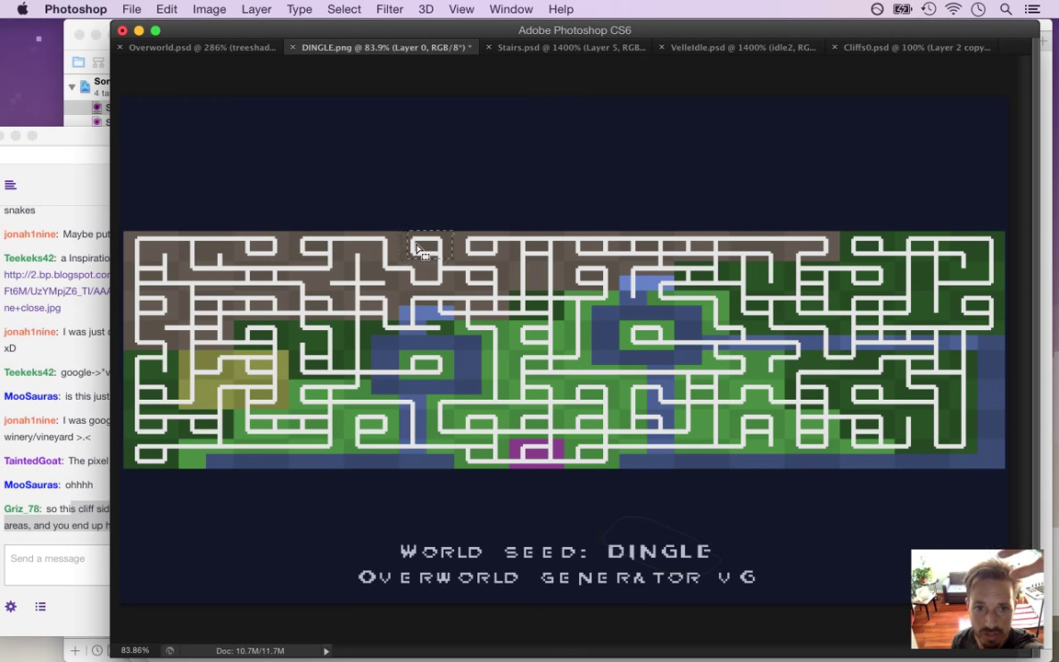
drag(346, 413, 397, 439)
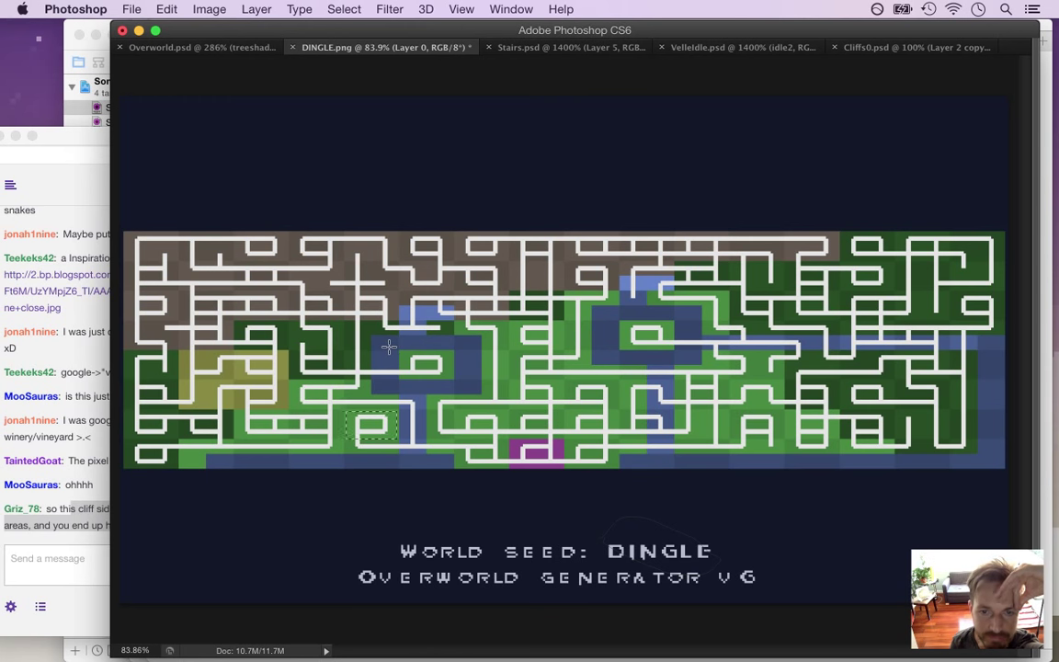
key(b)
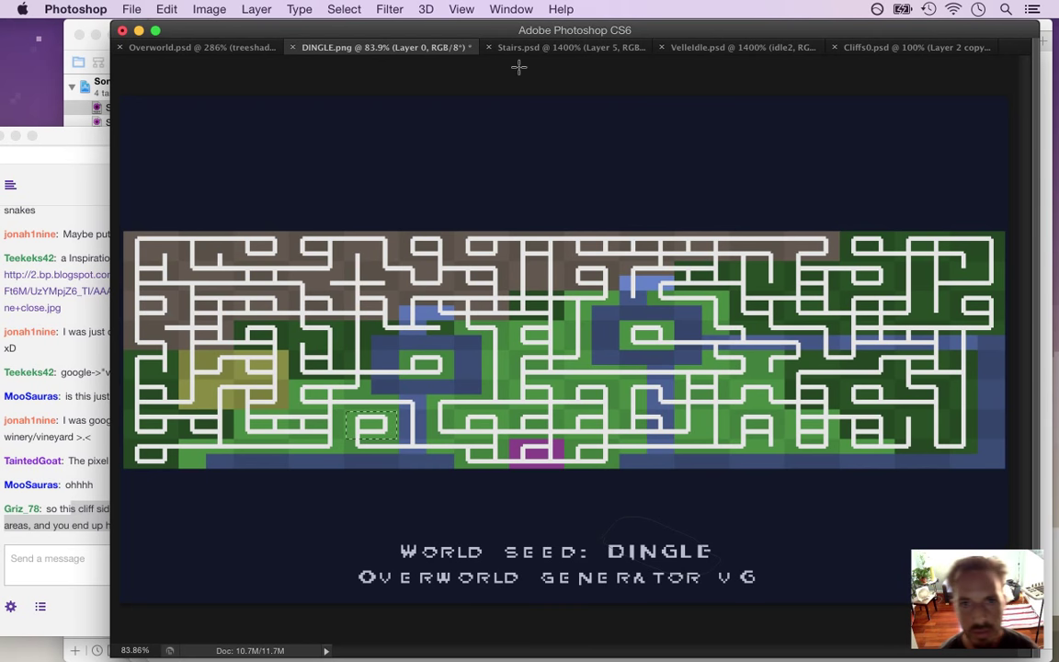
click(586, 47)
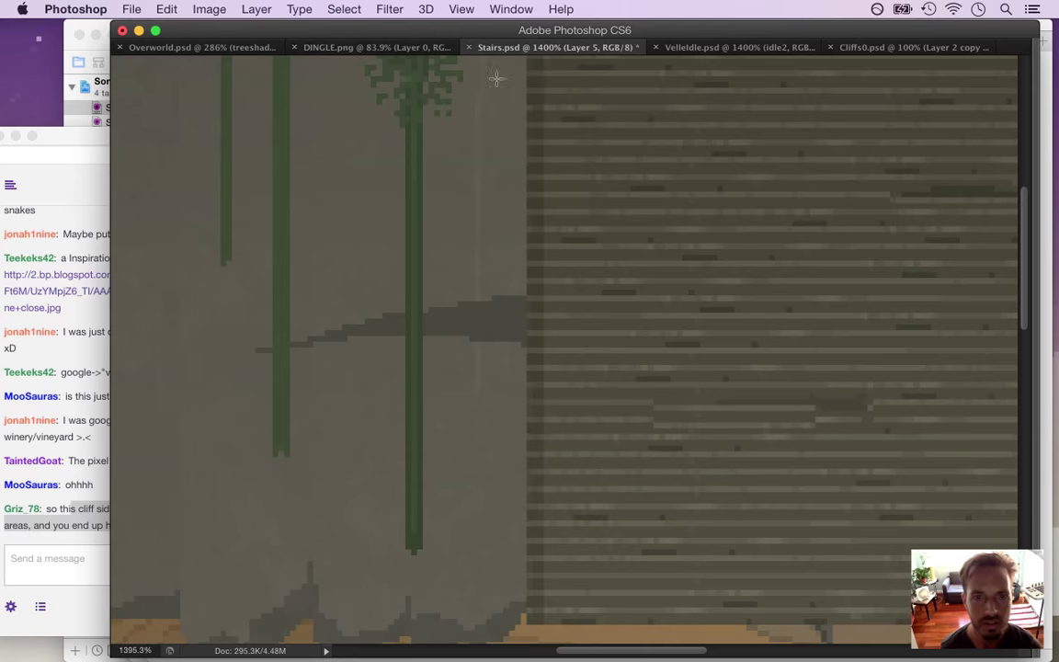
Mark out cliff passages, the purple area and a nearby grassland loop on the DINGLE.png overworld map
click(370, 47)
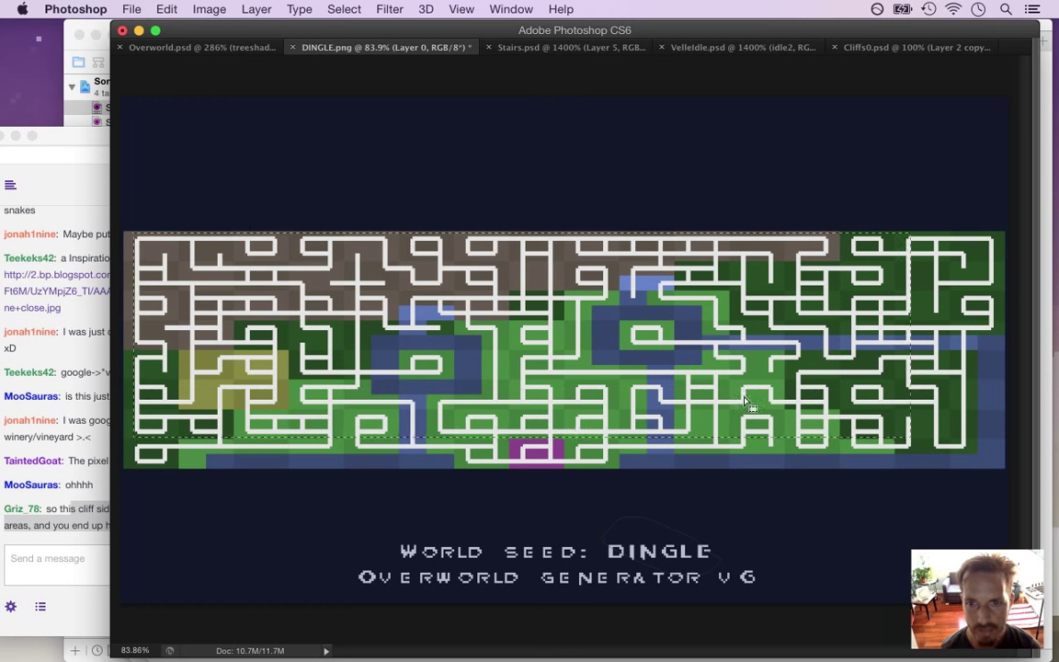
drag(245, 238, 275, 251)
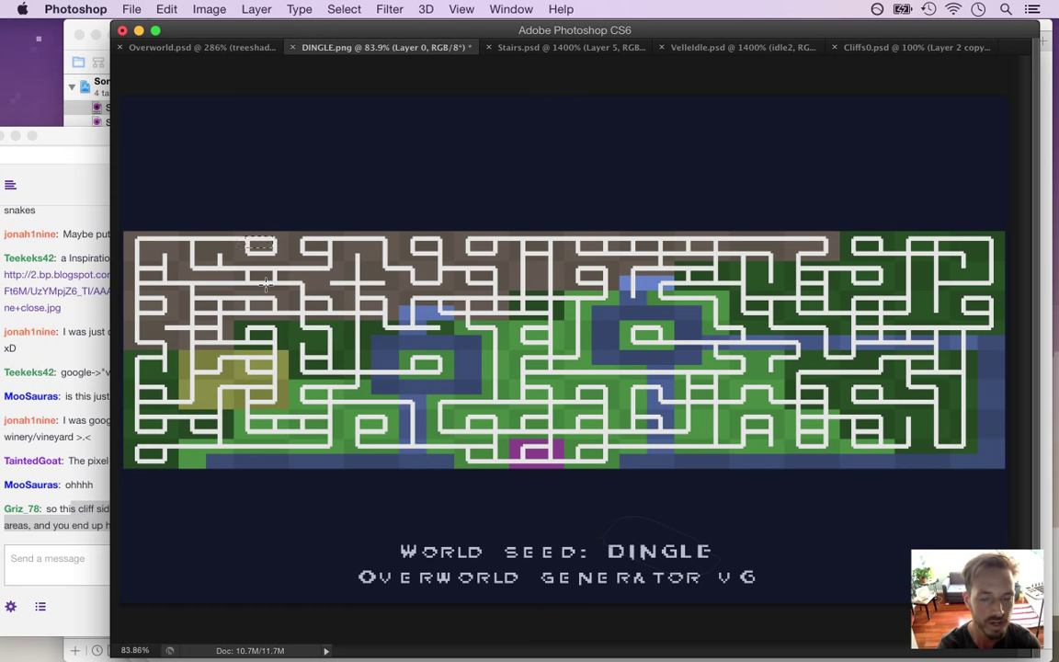
click(266, 284)
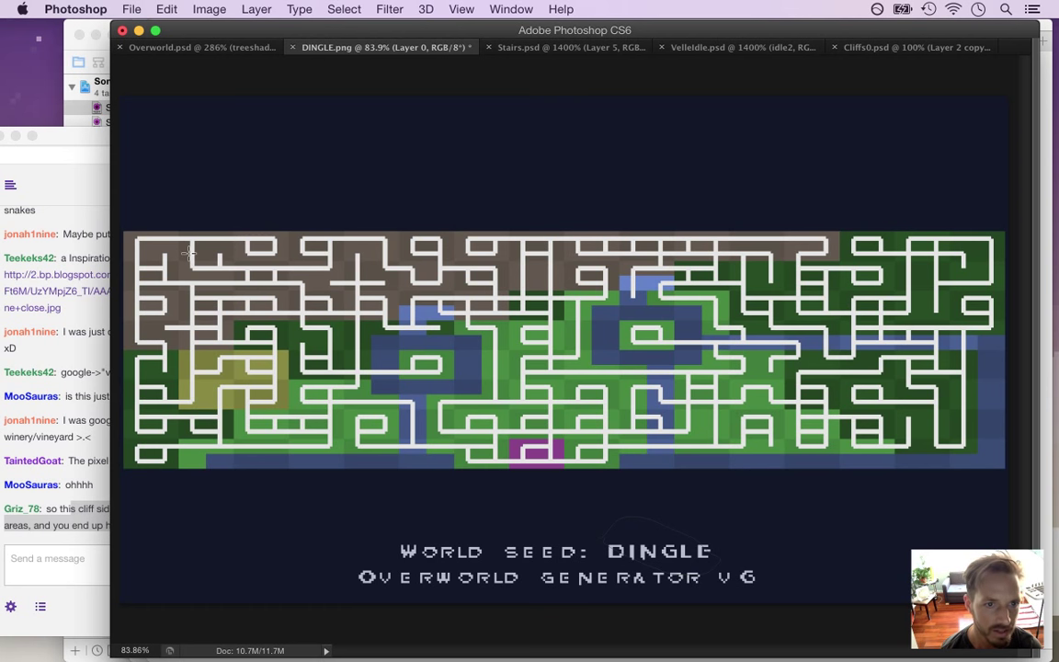
drag(178, 244, 219, 262)
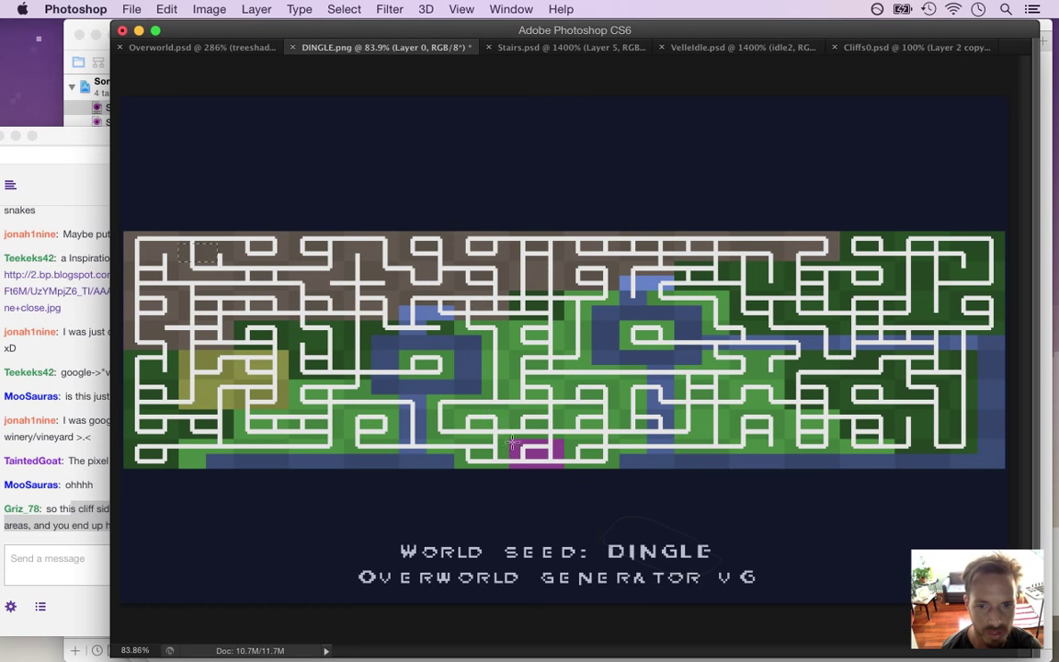
drag(512, 439, 563, 467)
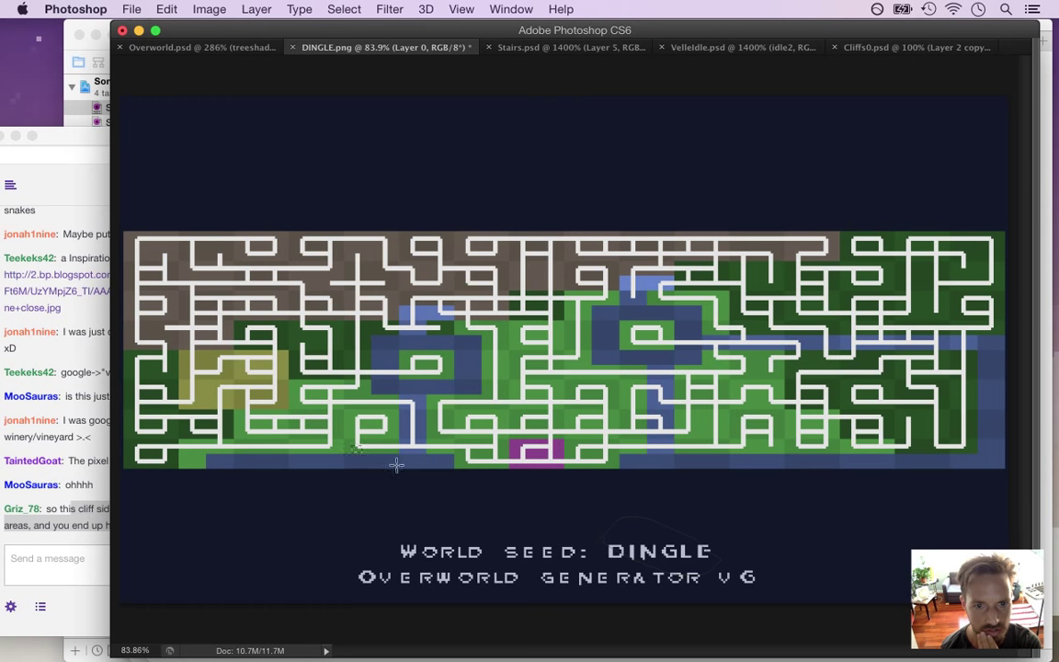
drag(351, 417, 404, 440)
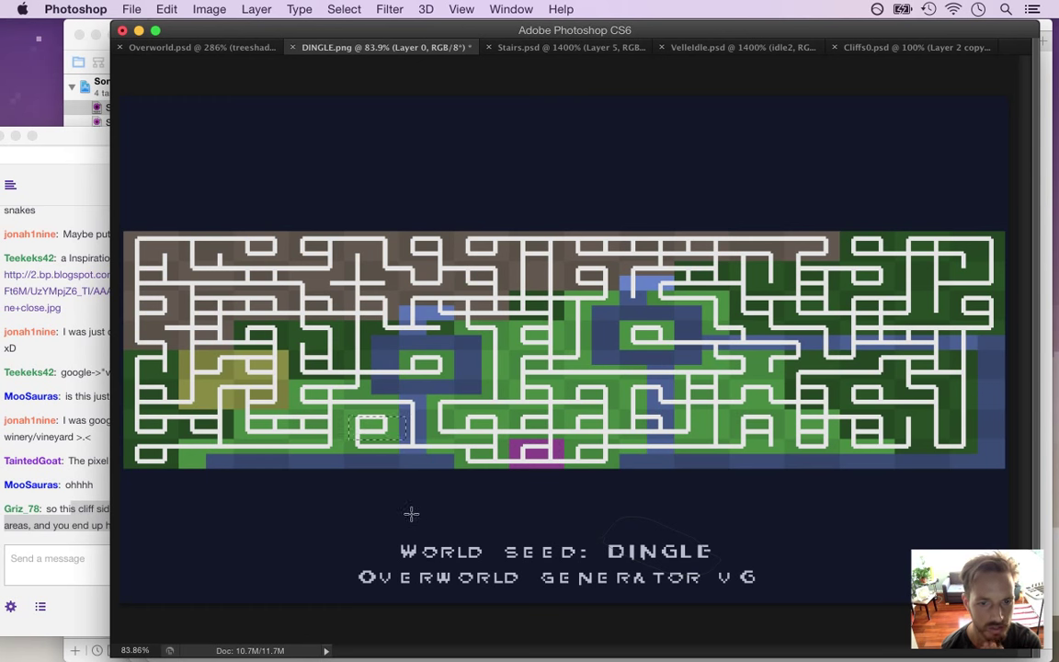
Outline successive sections of the brown cliff region on the DINGLE.png map and return to Stairs.psd
drag(127, 228, 213, 347)
drag(231, 234, 331, 287)
drag(143, 320, 191, 338)
drag(202, 292, 226, 295)
click(239, 239)
mouse_move(136, 239)
mouse_down()
mouse_move(244, 282)
mouse_move(228, 288)
mouse_up()
drag(295, 237, 338, 245)
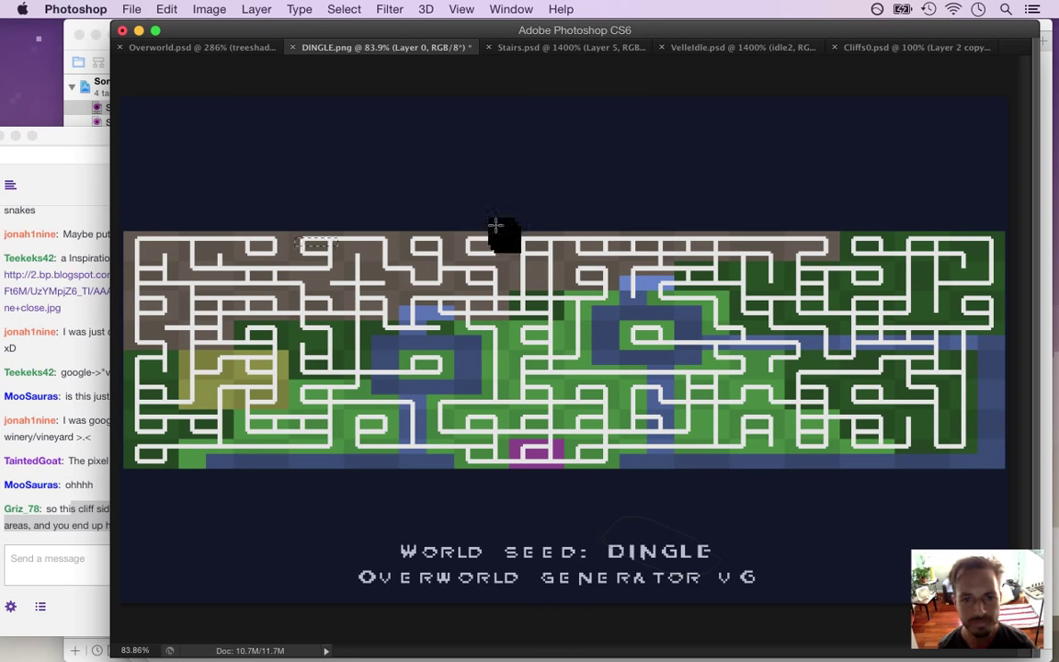
click(556, 47)
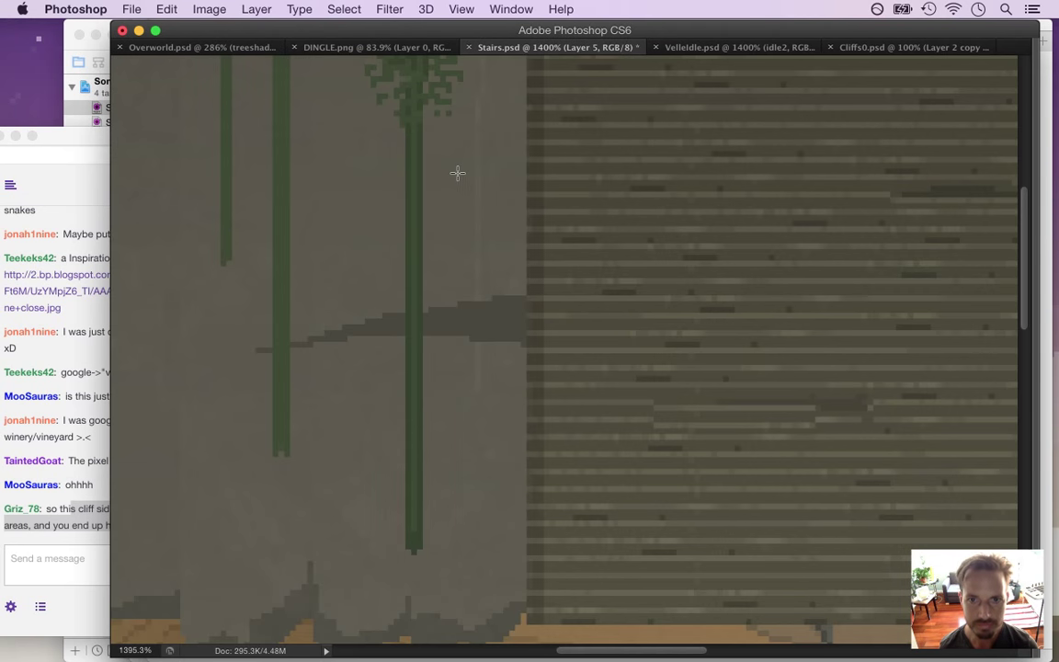
Compare the vine with and without the leaf clusters on Layer 5, and merge Layer 5 with the bine layer
drag(412, 86, 471, 225)
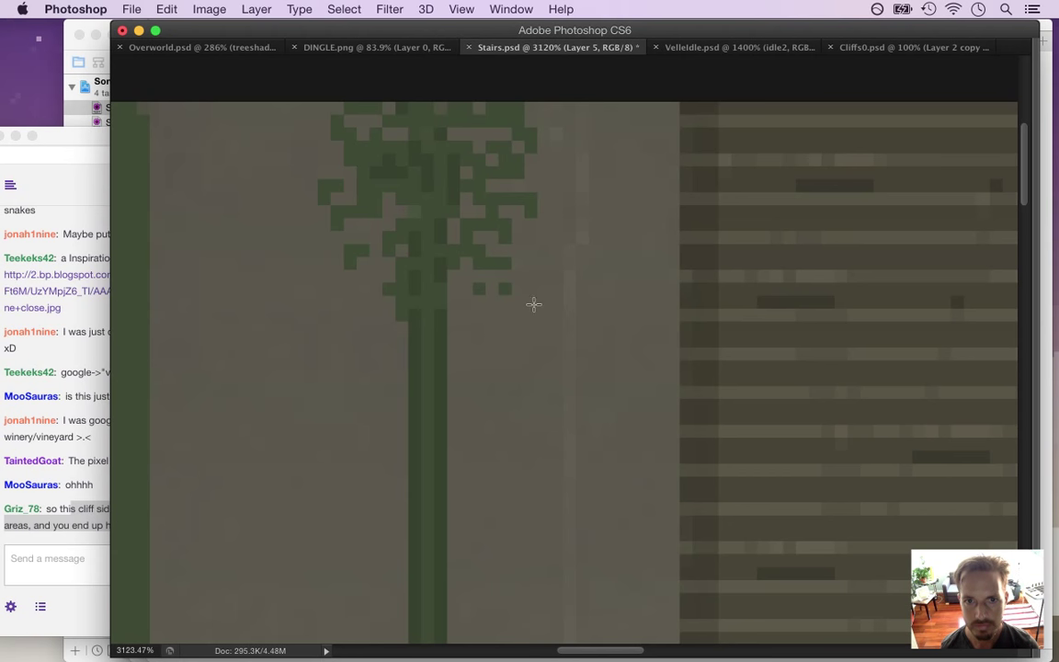
drag(522, 389, 423, 377)
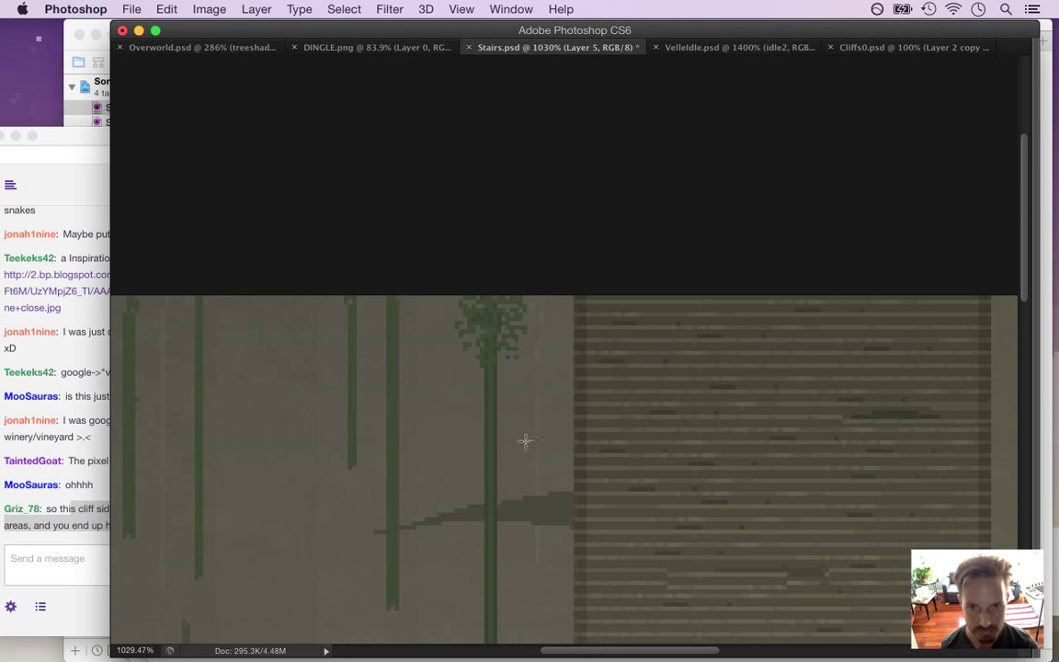
scroll(530, 449, down, 5)
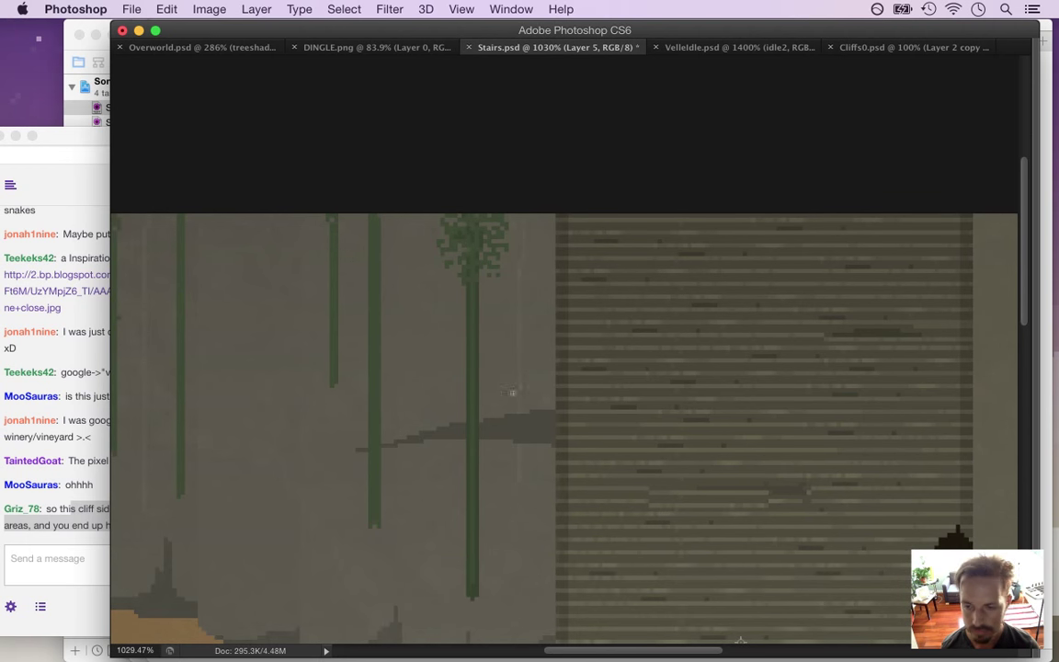
key(Tab)
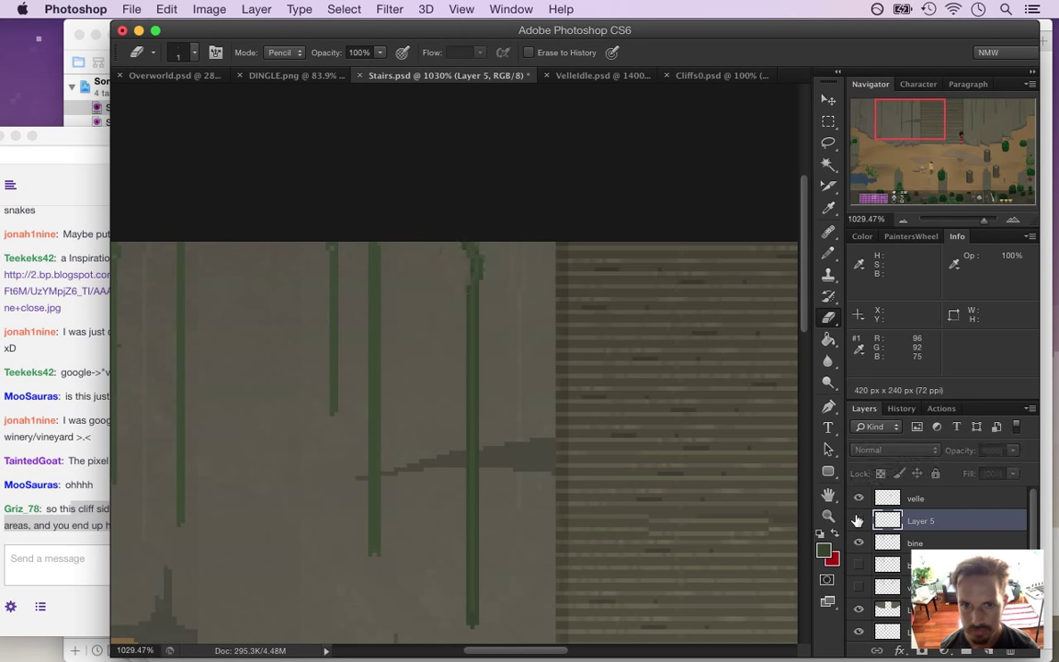
click(859, 522)
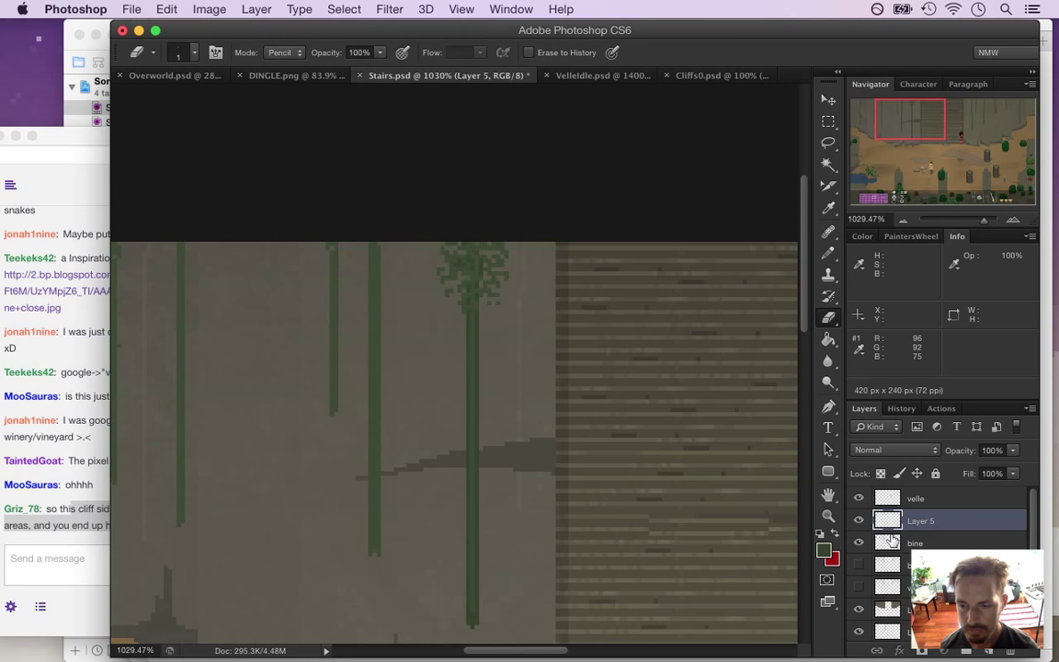
shift+click(940, 545)
right_click(940, 544)
click(809, 433)
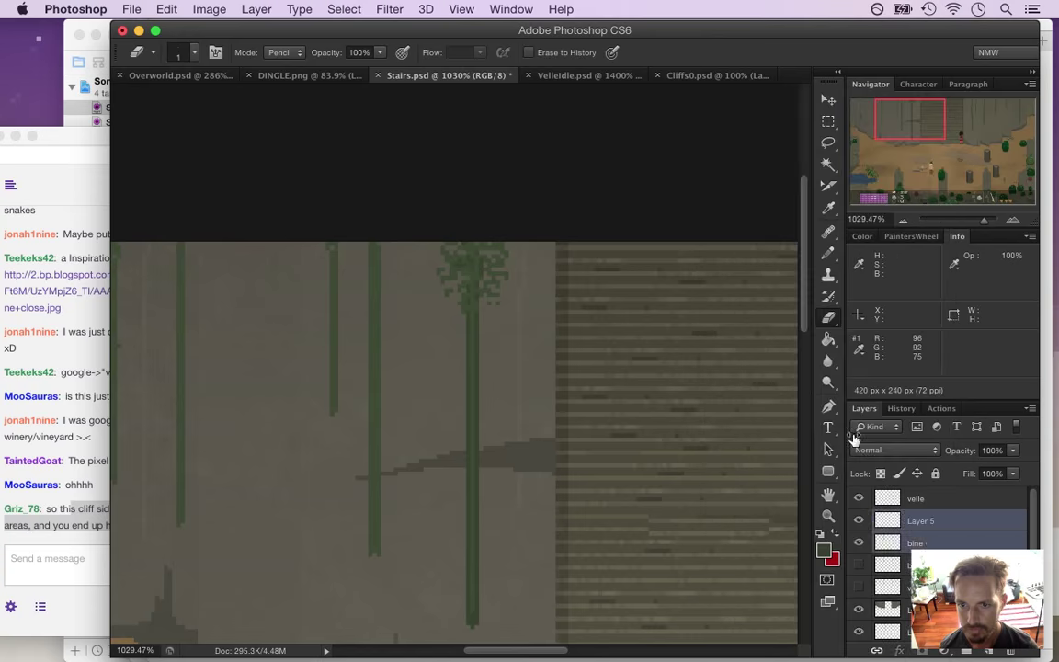
Undo the last two edits and thin the leafy vine's lower stem by erasing its left column of pixels
mouse_move(472, 276)
mouse_down()
mouse_move(549, 310)
mouse_move(548, 324)
mouse_up()
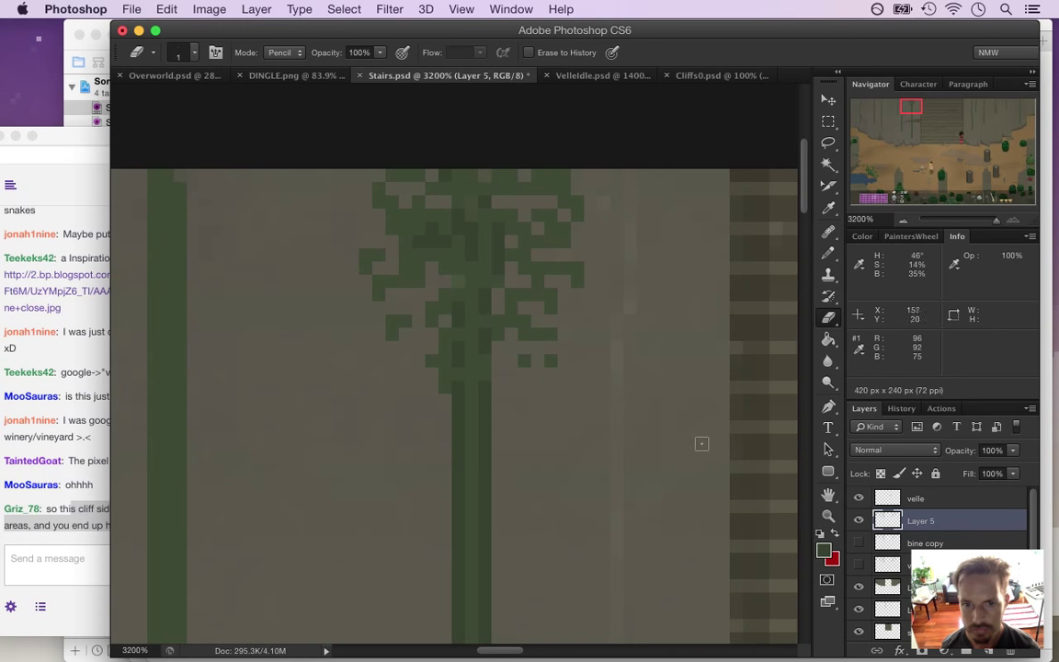
key(Tab)
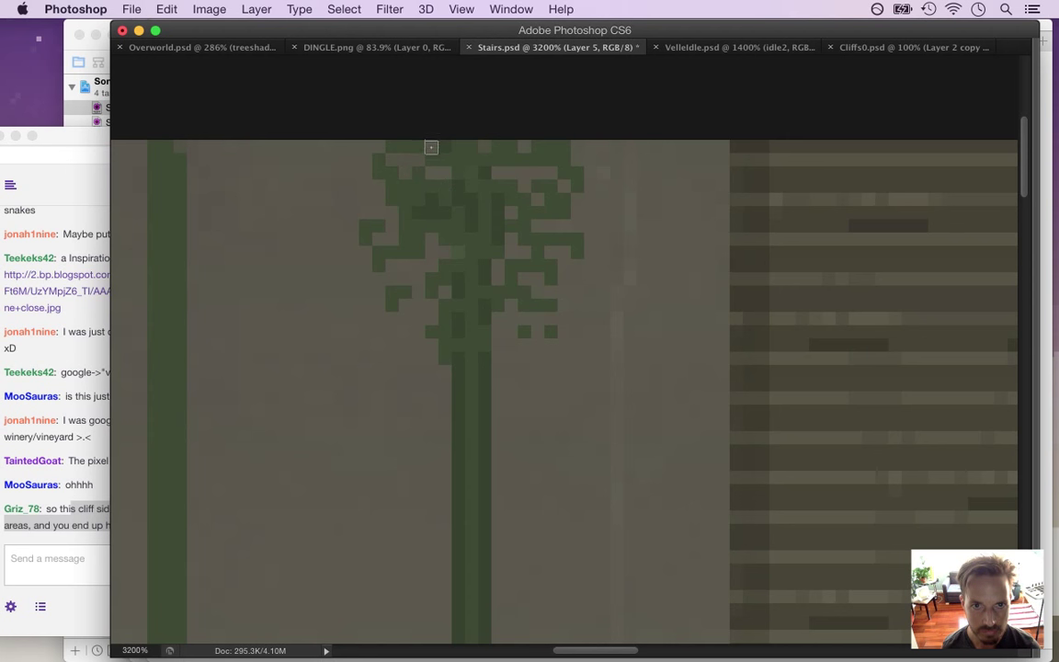
key(super+z)
key(super+z)
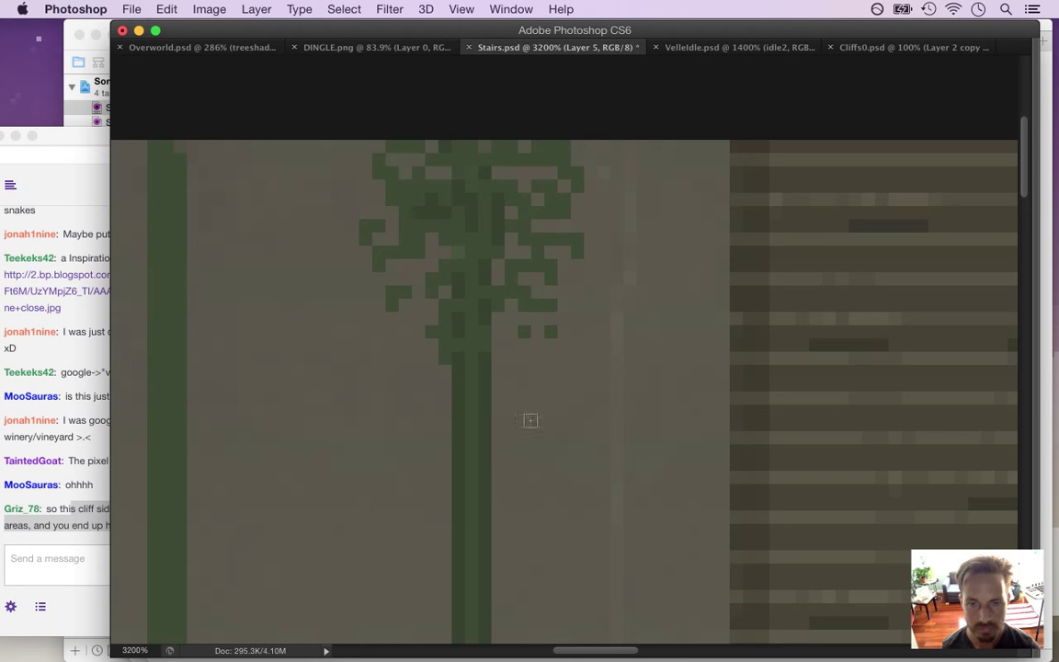
scroll(534, 466, down, 5)
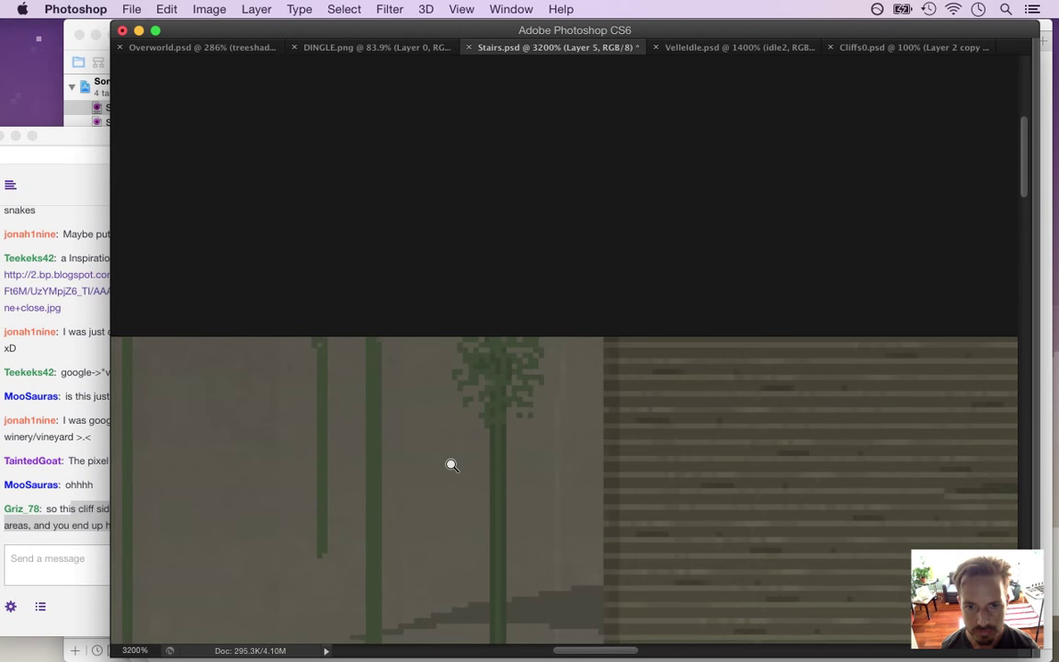
mouse_move(515, 448)
mouse_down()
mouse_move(544, 283)
mouse_move(521, 320)
mouse_move(503, 591)
mouse_up()
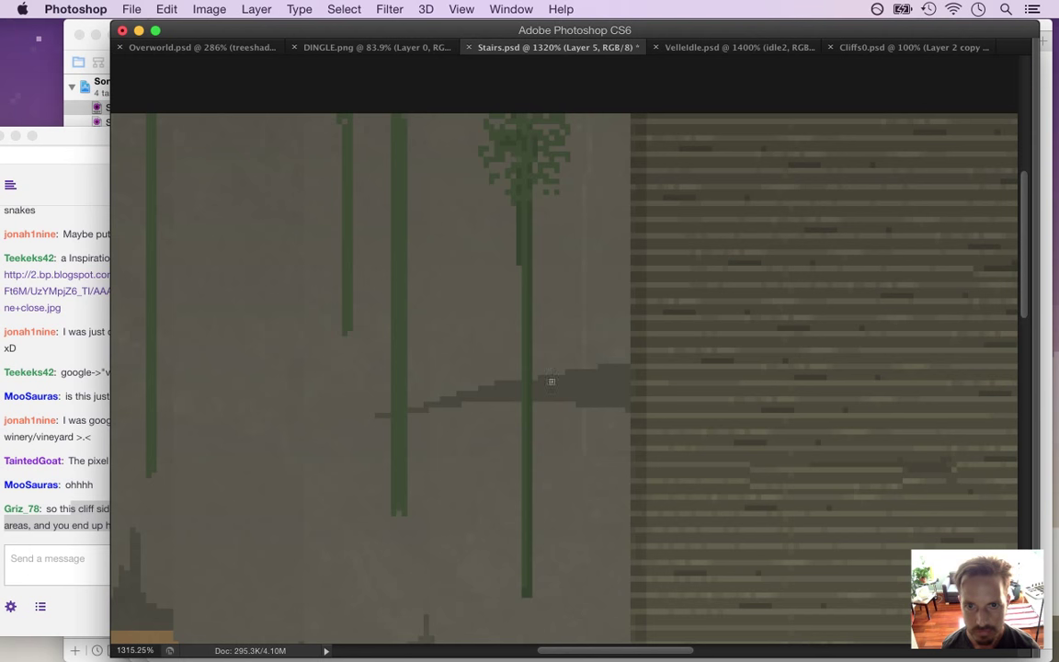
Recolour the dark left edge of the stem section just below the leaf clusters with the lighter stem green
drag(540, 235, 613, 272)
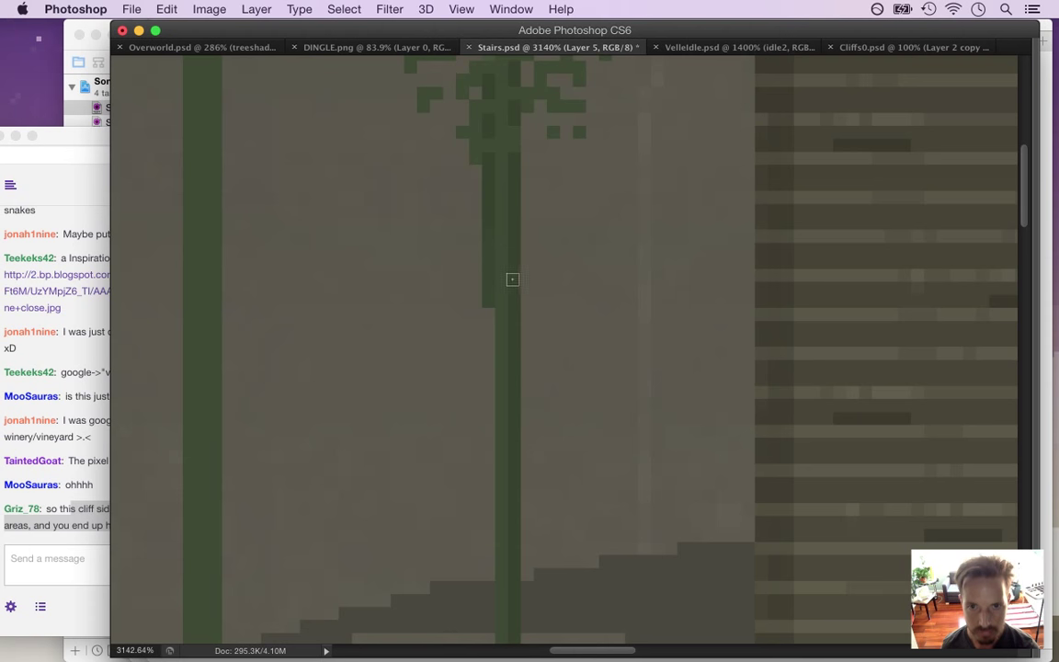
drag(535, 254, 464, 260)
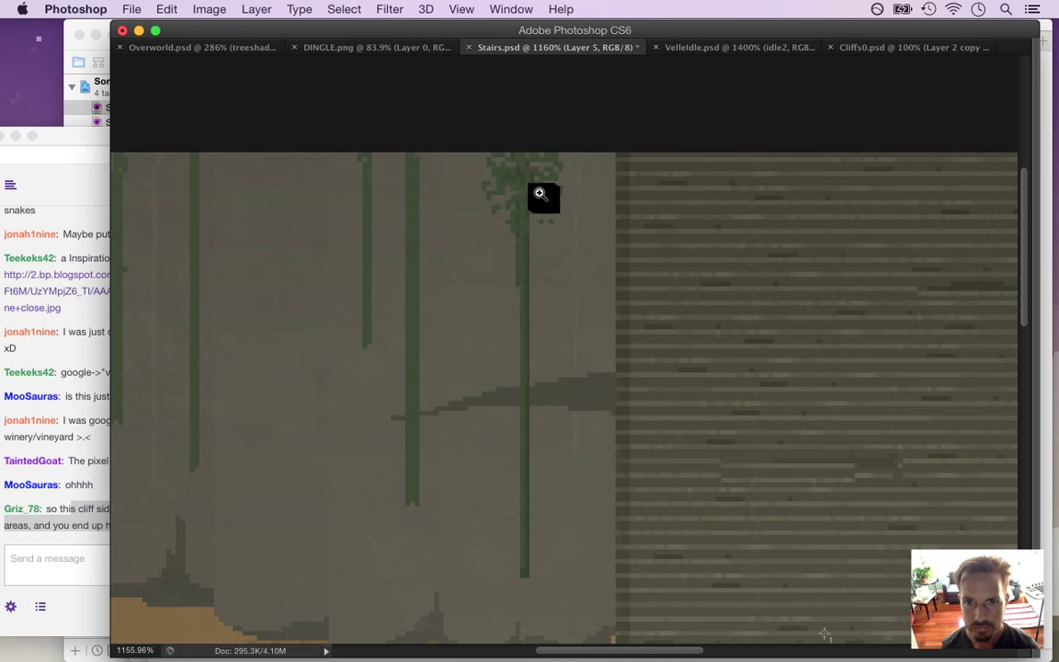
drag(541, 196, 596, 220)
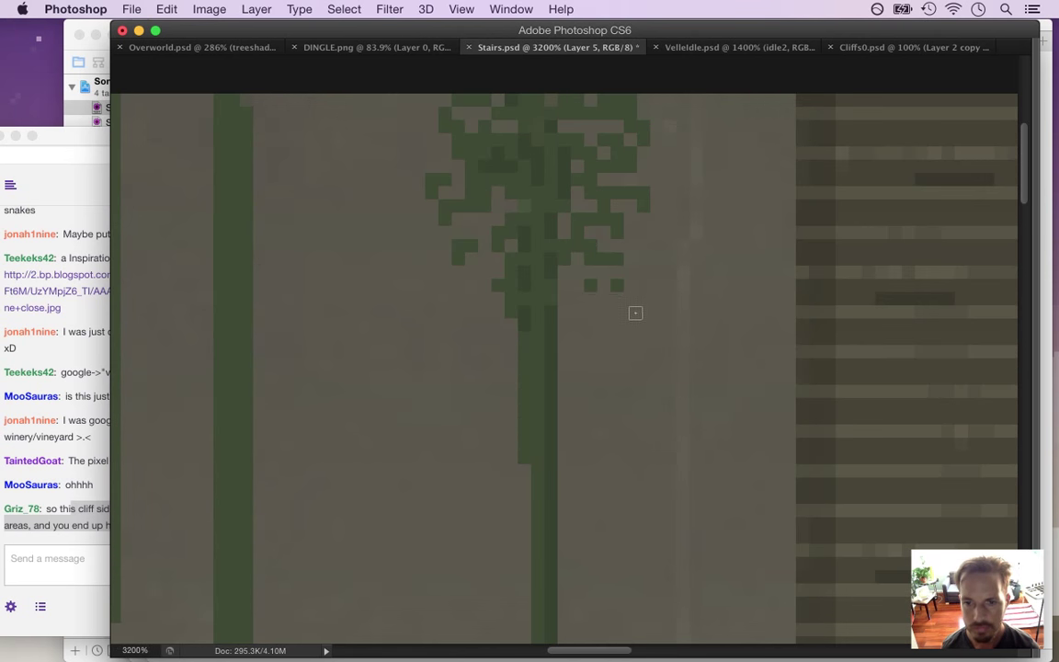
Set the foreground colour to black and add a new layer directly beneath Layer 5
key(Tab)
click(827, 554)
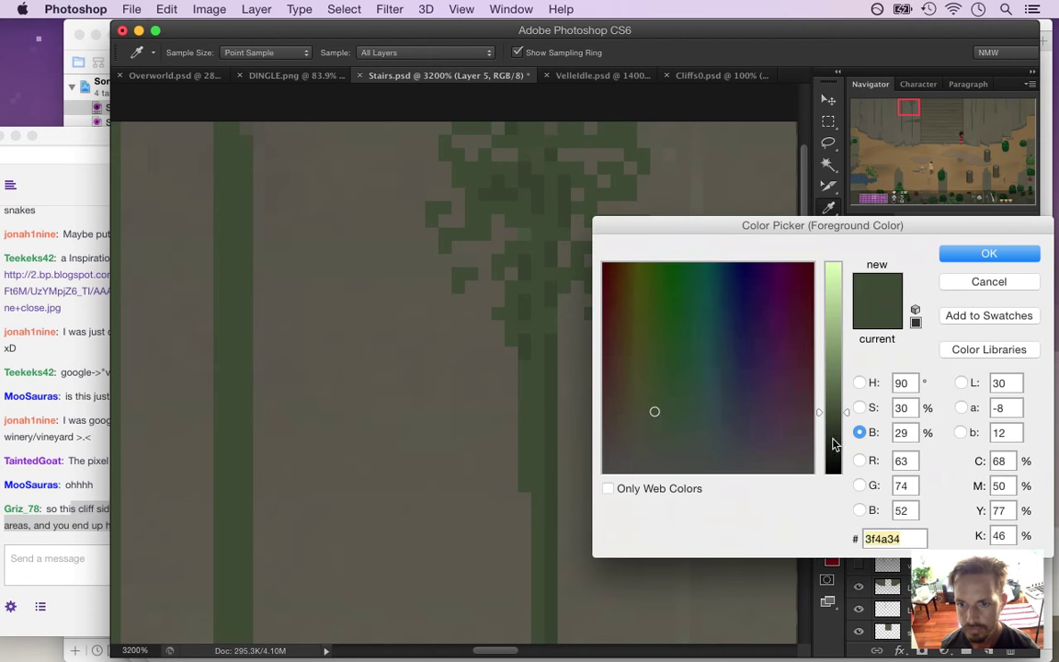
drag(835, 445, 835, 473)
key(Return)
key(b)
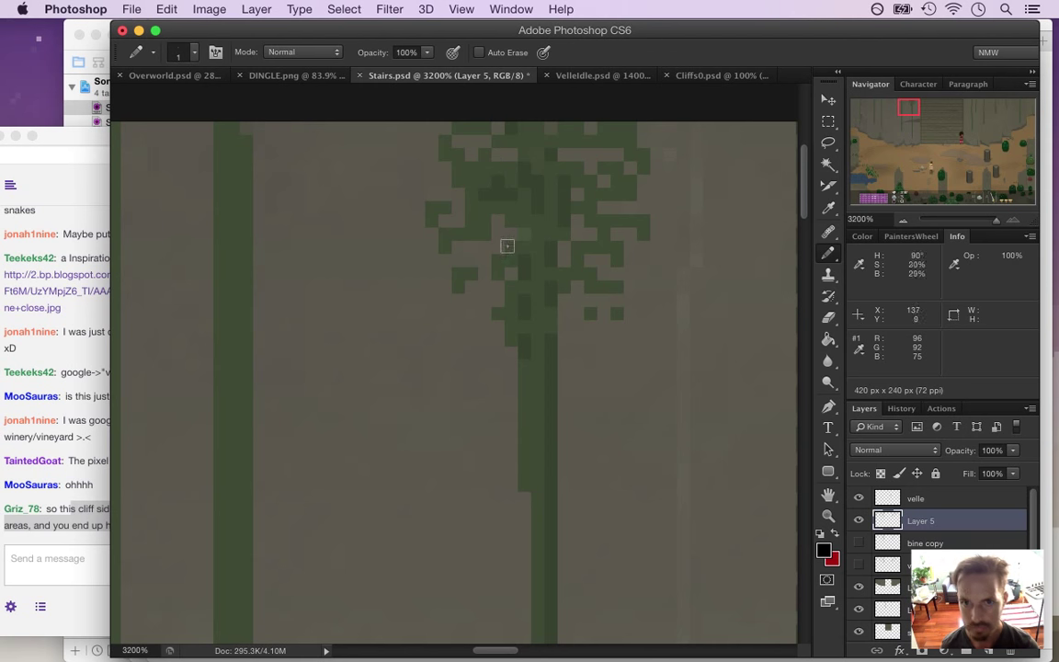
click(960, 546)
click(988, 650)
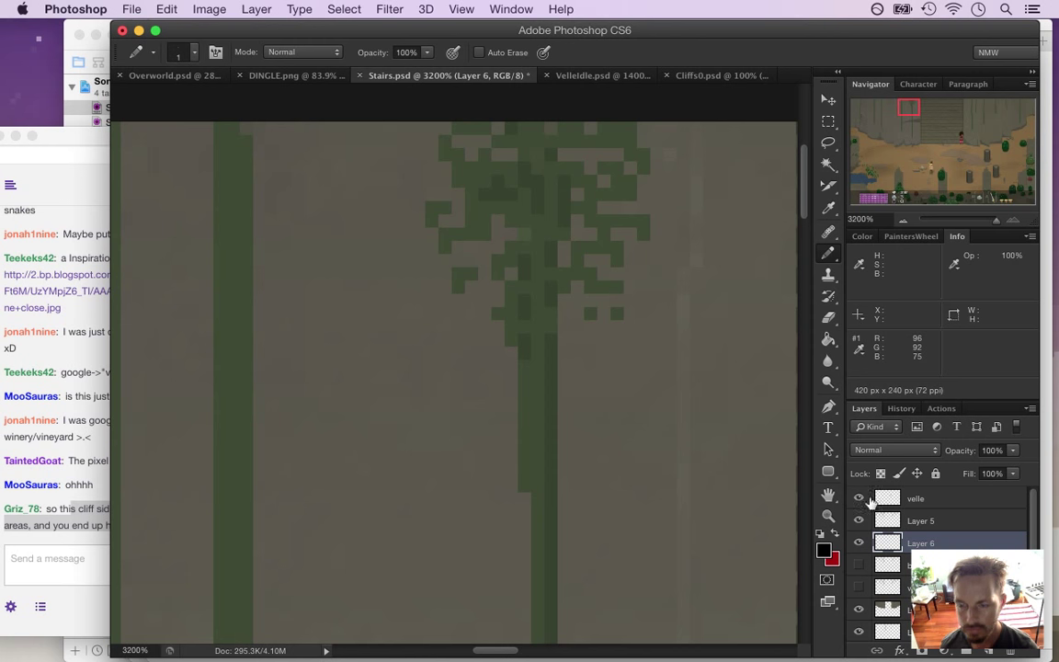
Paint black shadow pixels with a 2 px Pencil behind the leaf clusters, at the stem's narrowing and beneath the vine's lower tip
key(bracketright)
mouse_move(471, 148)
mouse_down()
mouse_move(445, 175)
mouse_move(476, 145)
mouse_move(495, 160)
mouse_move(454, 130)
mouse_move(518, 140)
mouse_move(559, 162)
mouse_move(614, 155)
mouse_move(564, 144)
mouse_move(634, 132)
mouse_move(583, 247)
mouse_move(526, 243)
mouse_move(484, 185)
mouse_move(457, 206)
mouse_move(453, 194)
mouse_move(504, 279)
mouse_move(485, 256)
mouse_move(565, 253)
mouse_move(596, 236)
mouse_move(535, 311)
mouse_up()
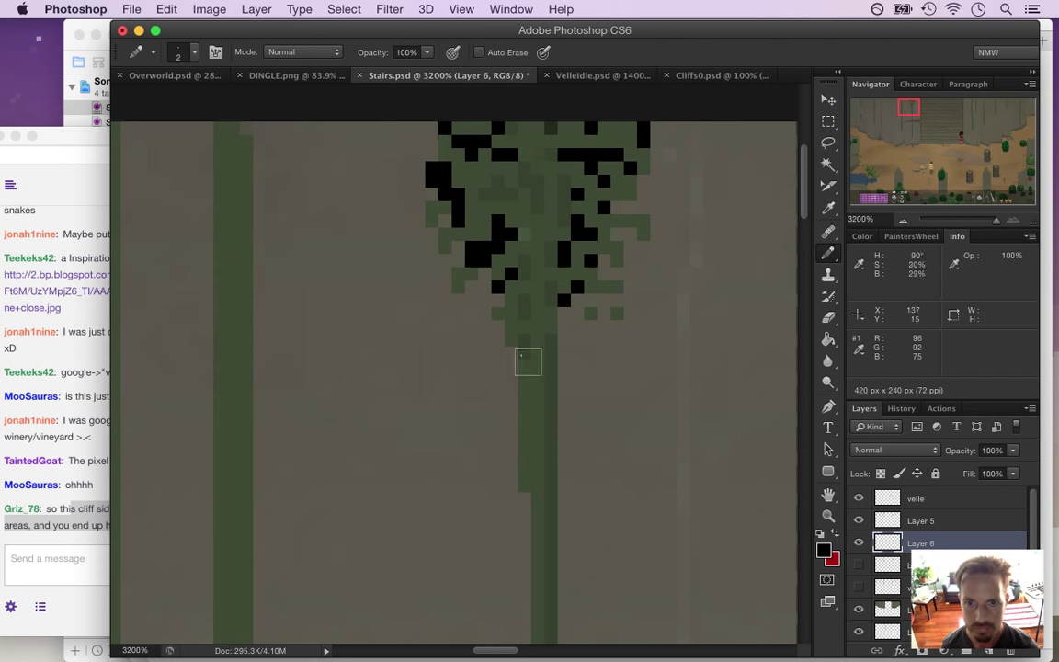
click(524, 498)
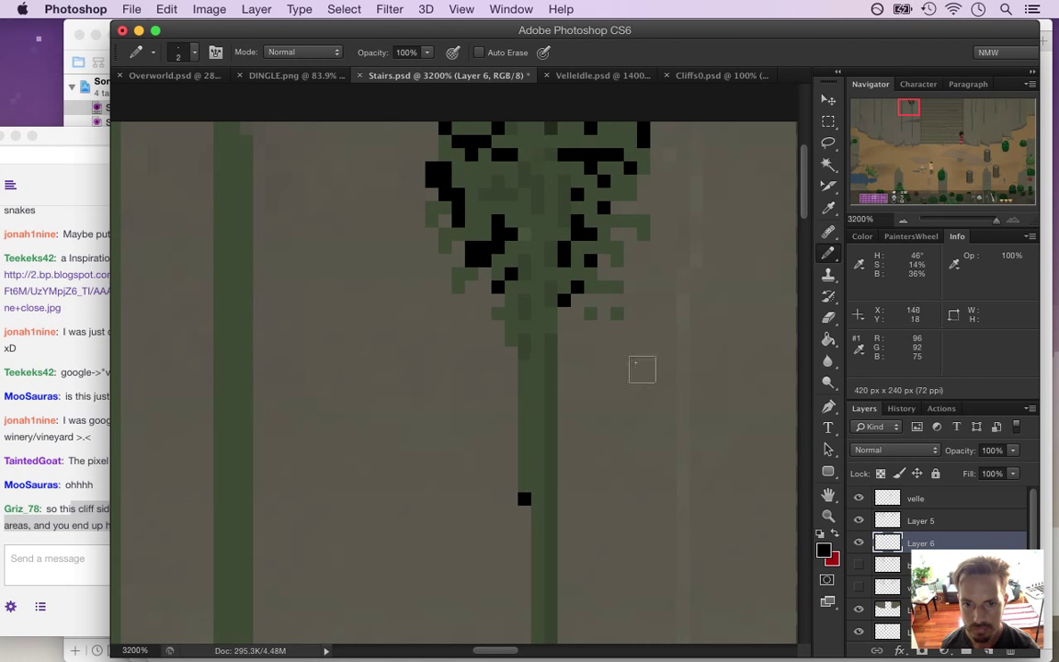
mouse_move(802, 189)
mouse_down()
mouse_move(807, 141)
mouse_move(801, 310)
mouse_up()
click(543, 401)
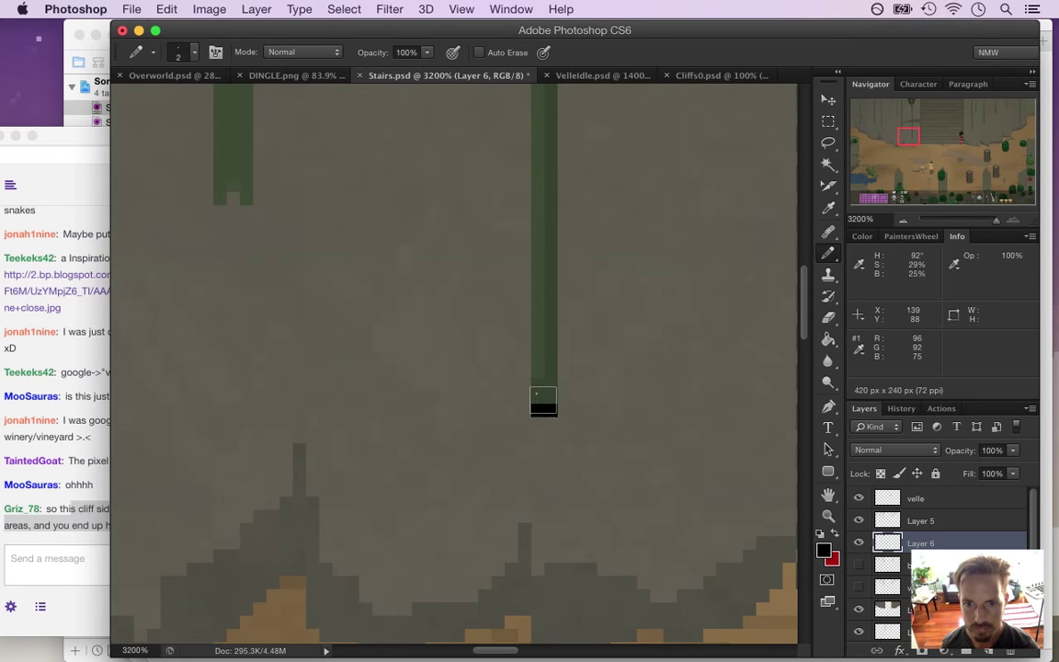
Lower the opacity of the black shadow on Layer 6 to 21%
click(1012, 450)
drag(1015, 465, 958, 468)
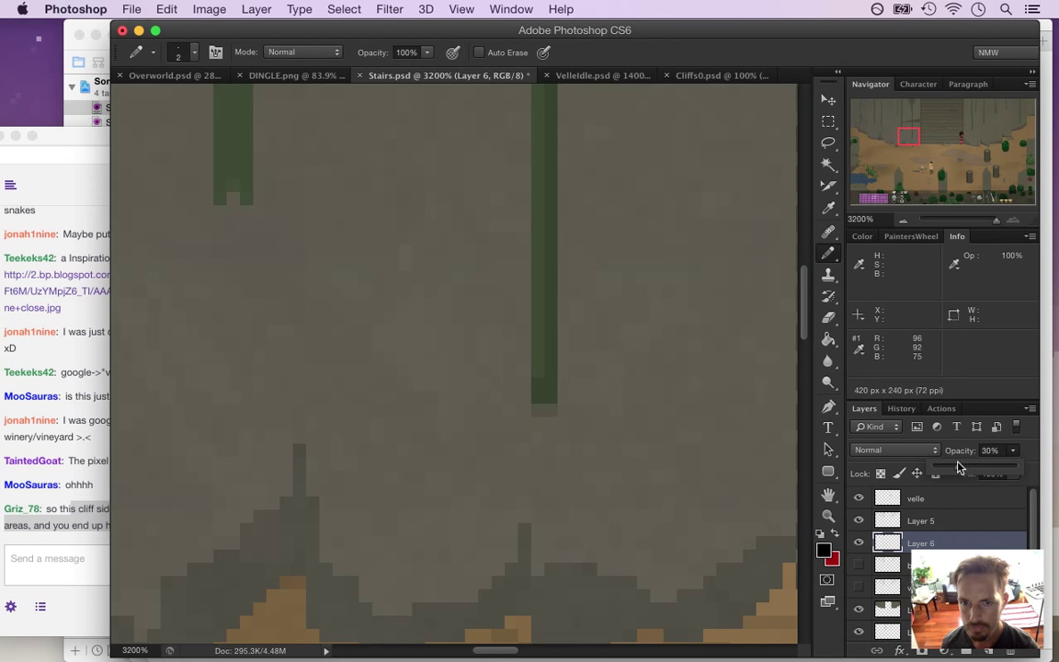
drag(612, 347, 503, 340)
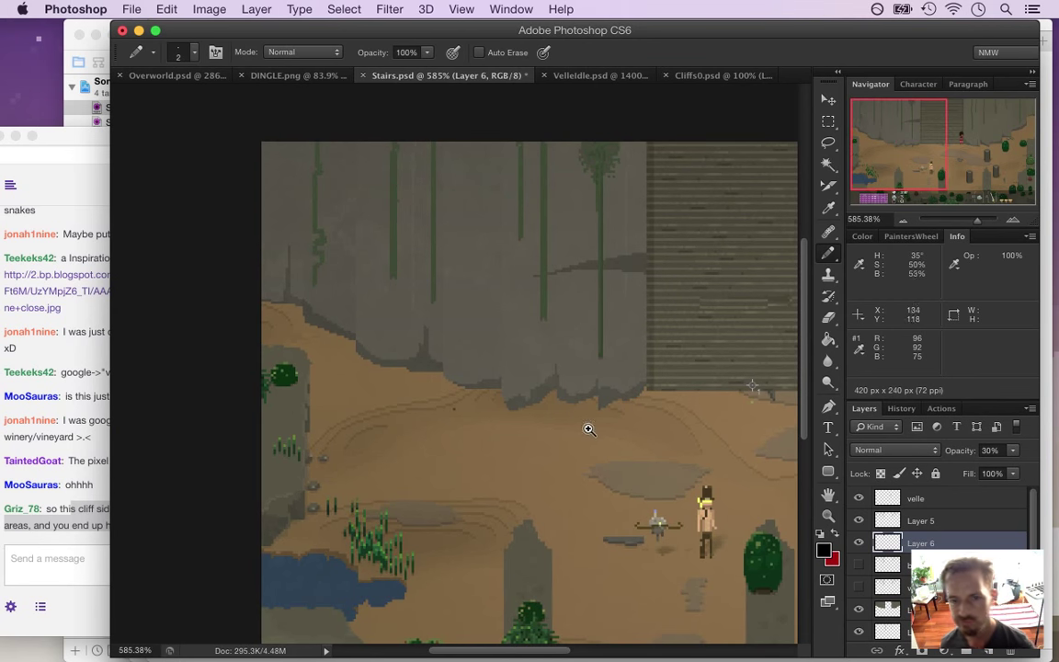
click(1013, 452)
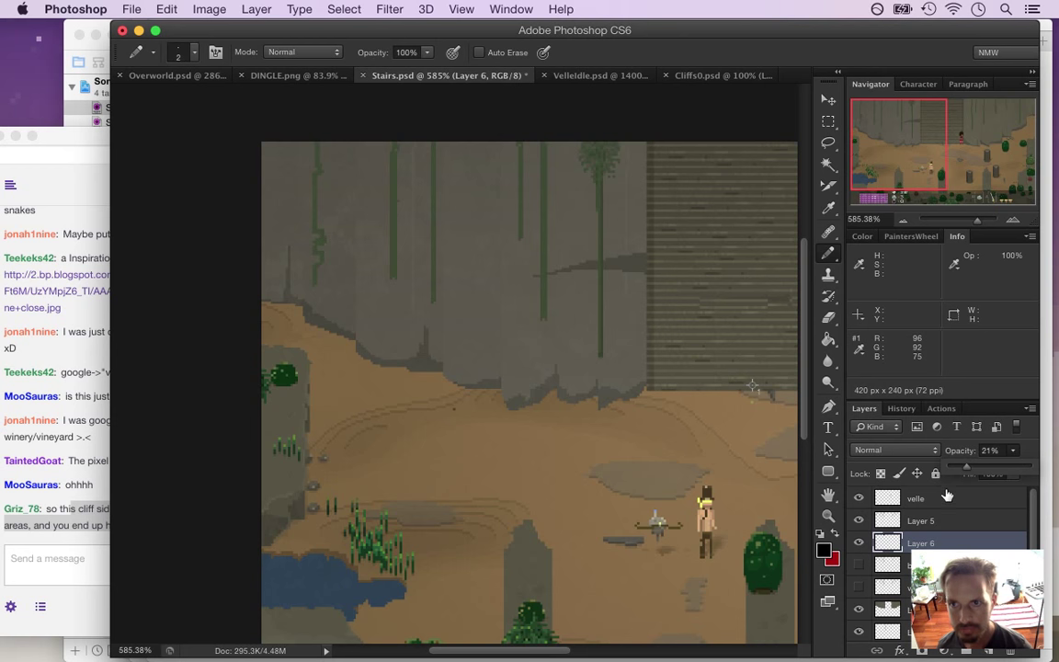
mouse_move(605, 144)
mouse_down()
mouse_move(702, 216)
mouse_move(674, 228)
mouse_up()
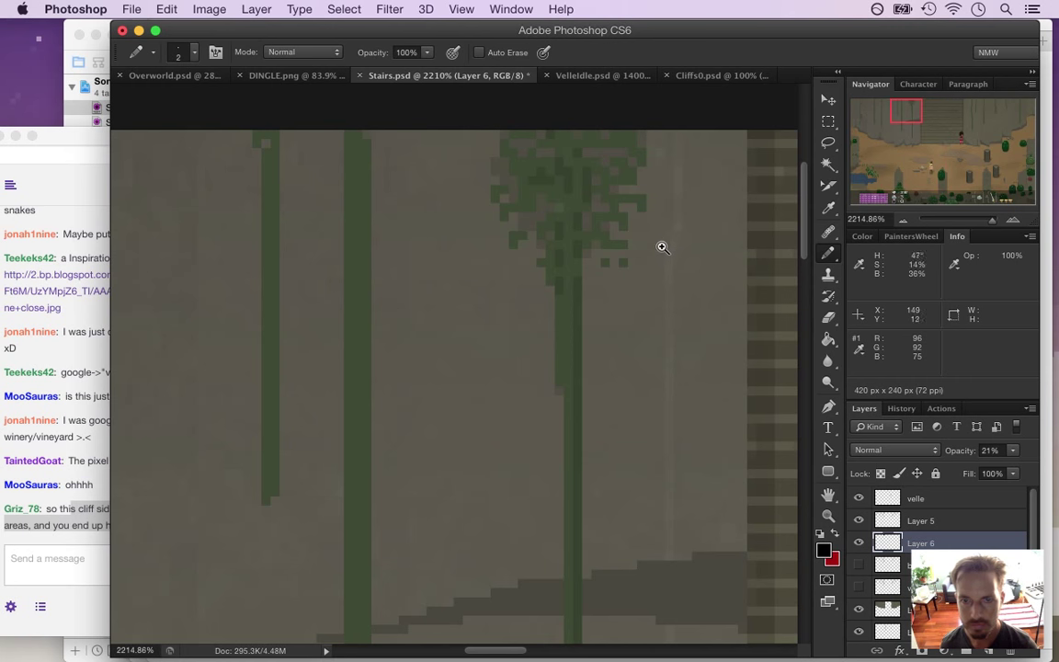
Delete the hidden bine copy layer and the old hidden vine shadow layer beneath it
key(e)
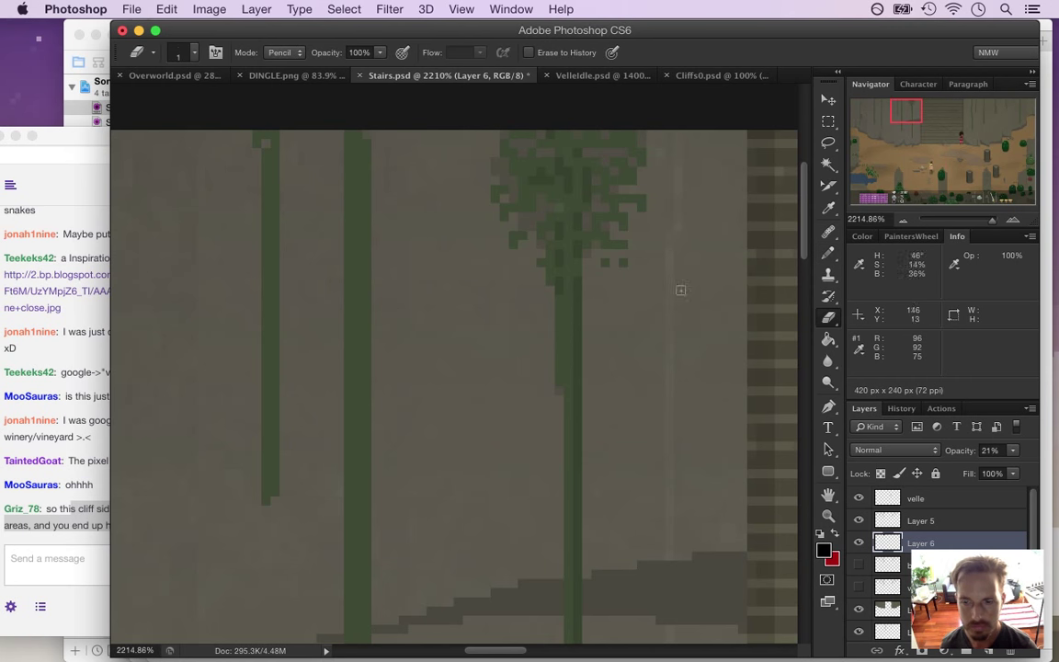
click(887, 564)
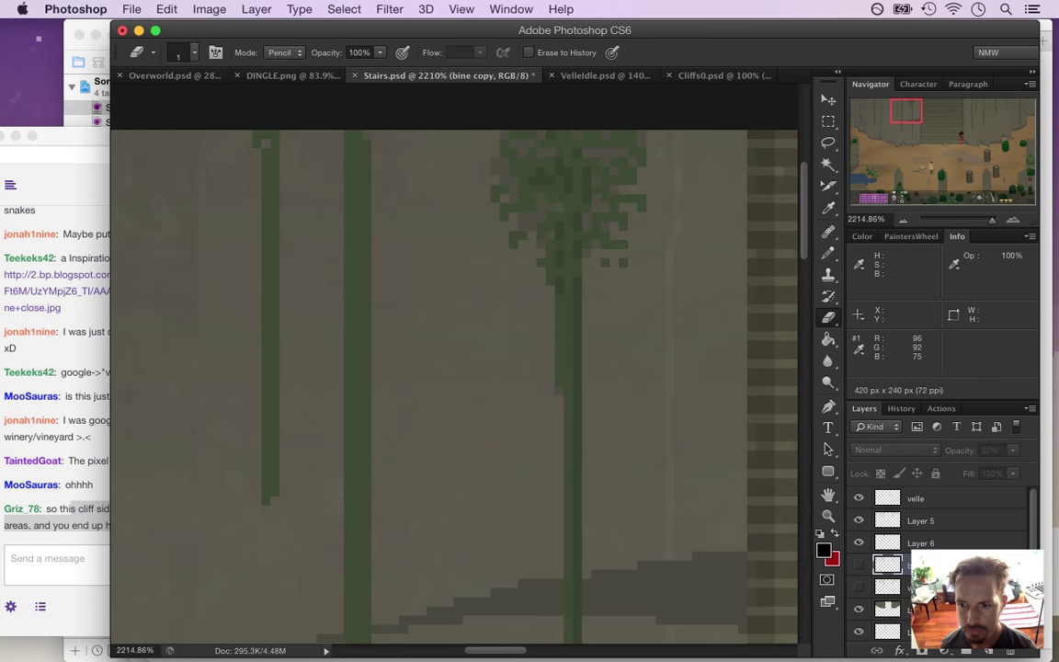
click(1012, 652)
click(1013, 652)
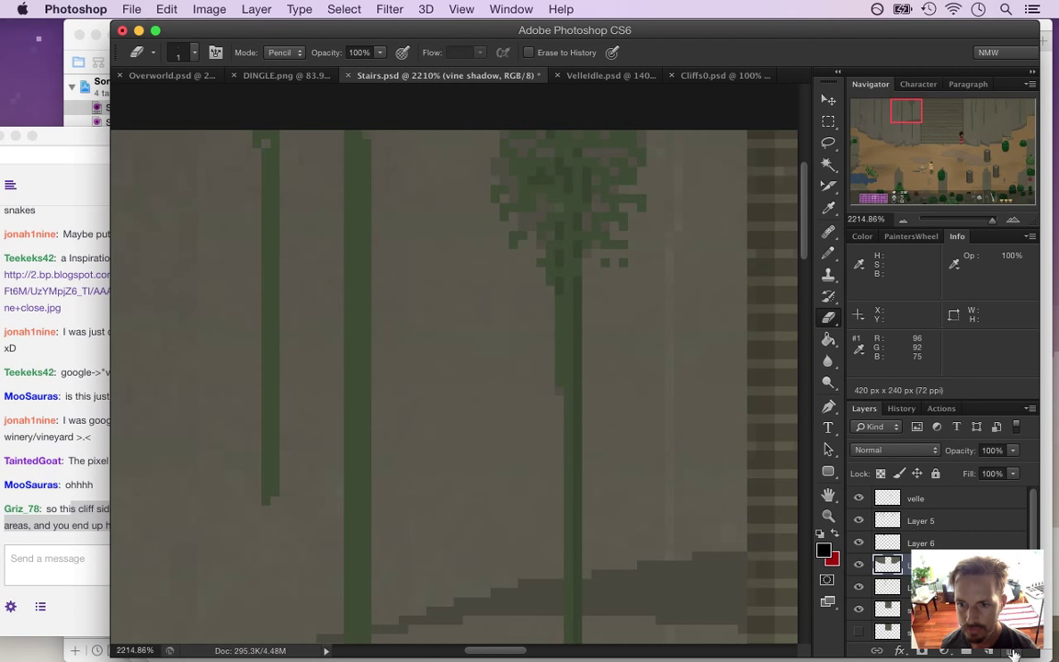
Rename Layer 5 as vine and Layer 6 as vine shadow
click(919, 522)
double_click(920, 521)
text(vine)
key(Return)
click(915, 541)
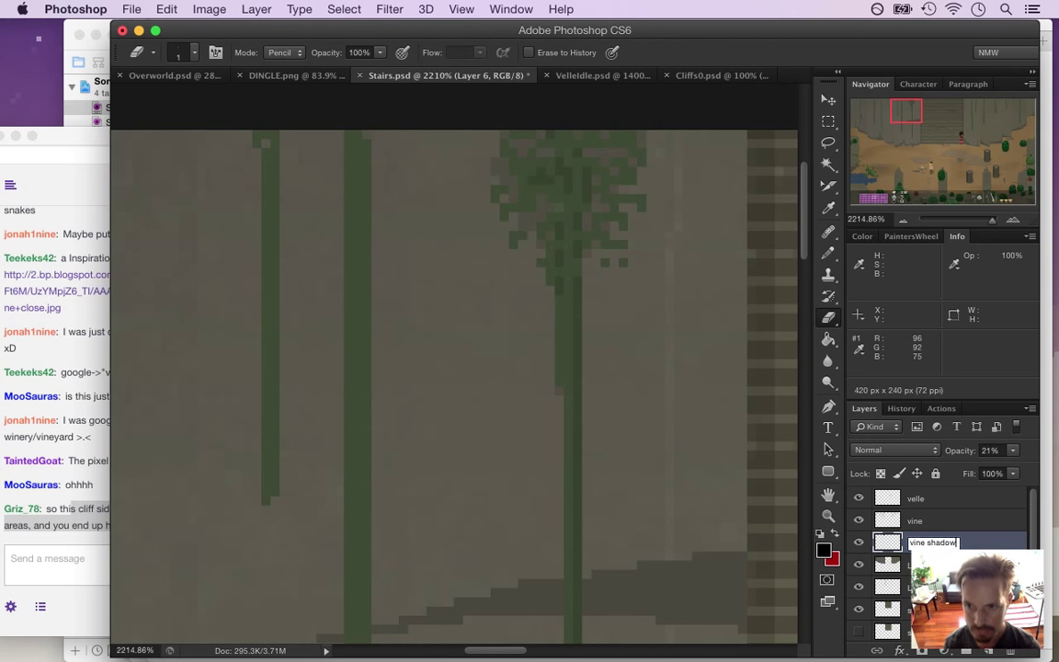
key(Return)
Erase stray shadow pixels around the edges of the leaf clusters on the vine shadow layer
drag(579, 256, 612, 261)
mouse_move(463, 135)
mouse_down()
mouse_move(461, 122)
mouse_move(465, 149)
mouse_up()
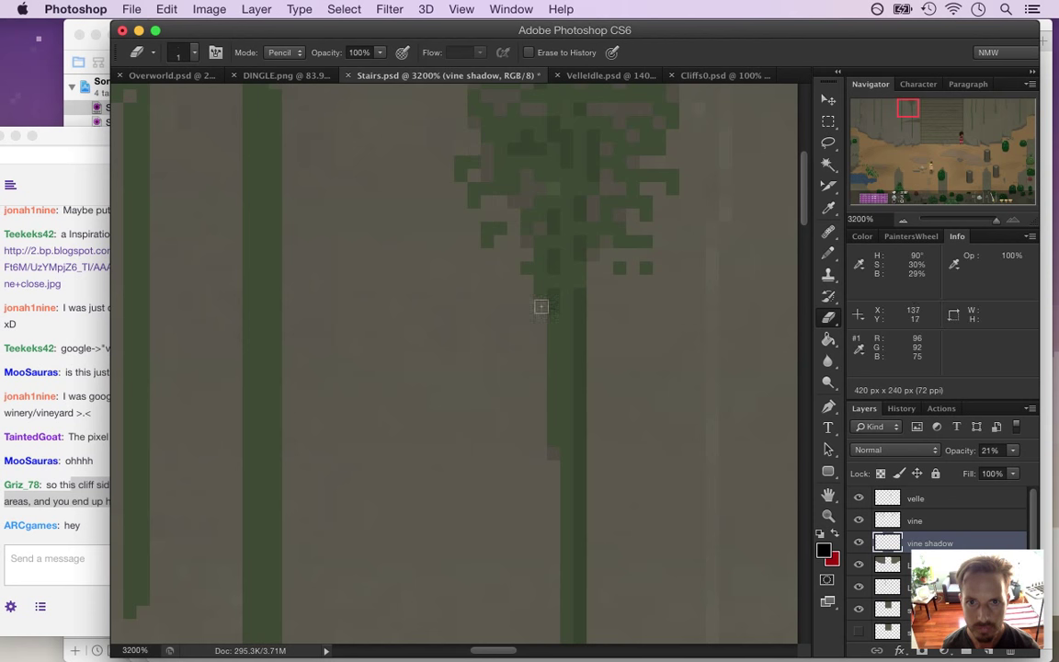
mouse_move(603, 177)
mouse_down()
mouse_move(561, 178)
mouse_move(563, 219)
mouse_up()
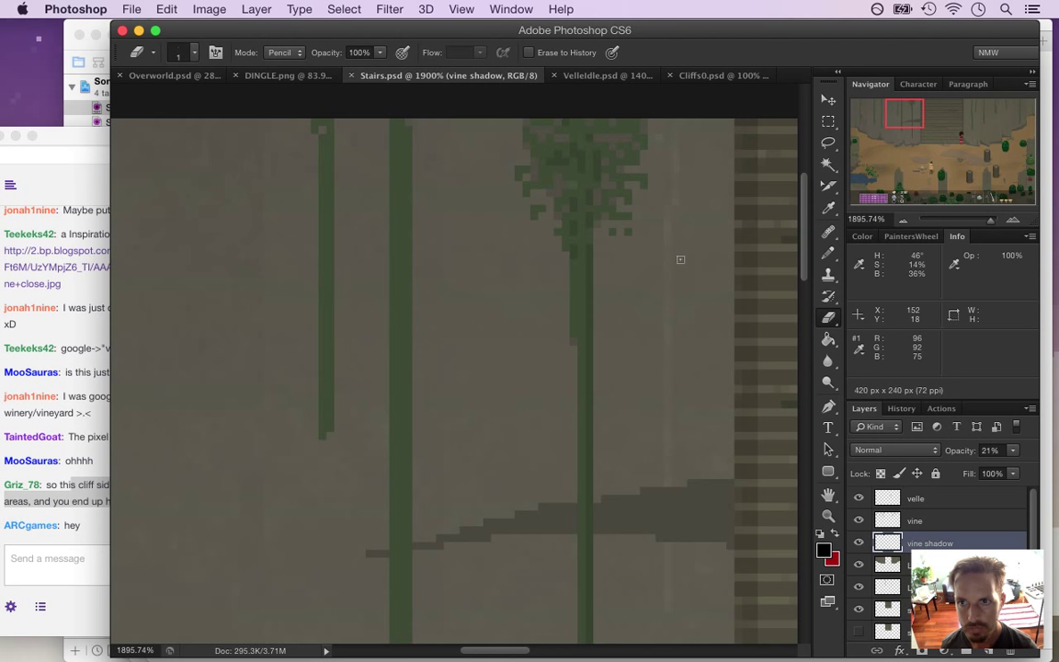
Draw small green leaf sprigs with the 1 px Pencil on both sides of the stem just below the leaf clusters, on the vine layer
mouse_move(626, 267)
mouse_down()
mouse_move(588, 262)
mouse_move(626, 273)
mouse_up()
key(b)
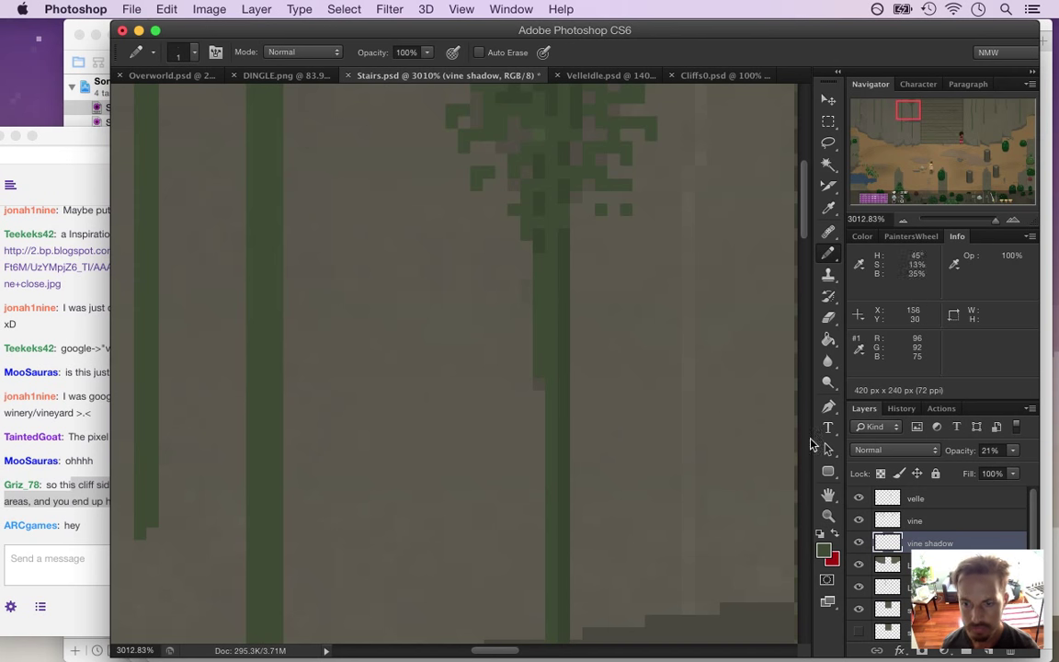
click(929, 520)
drag(528, 280, 509, 287)
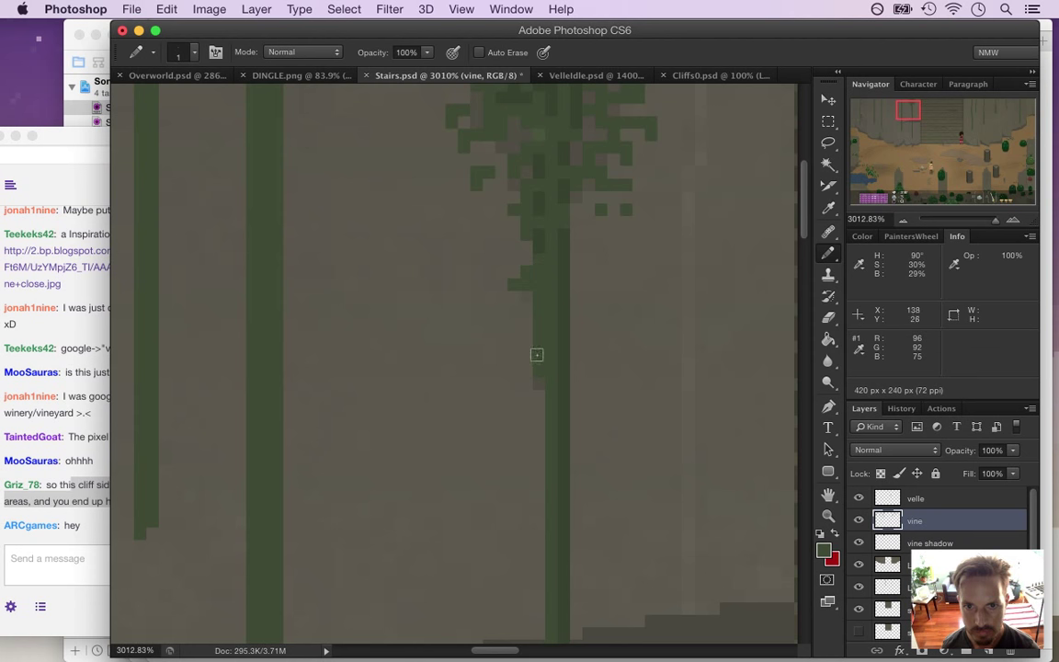
drag(572, 298, 586, 309)
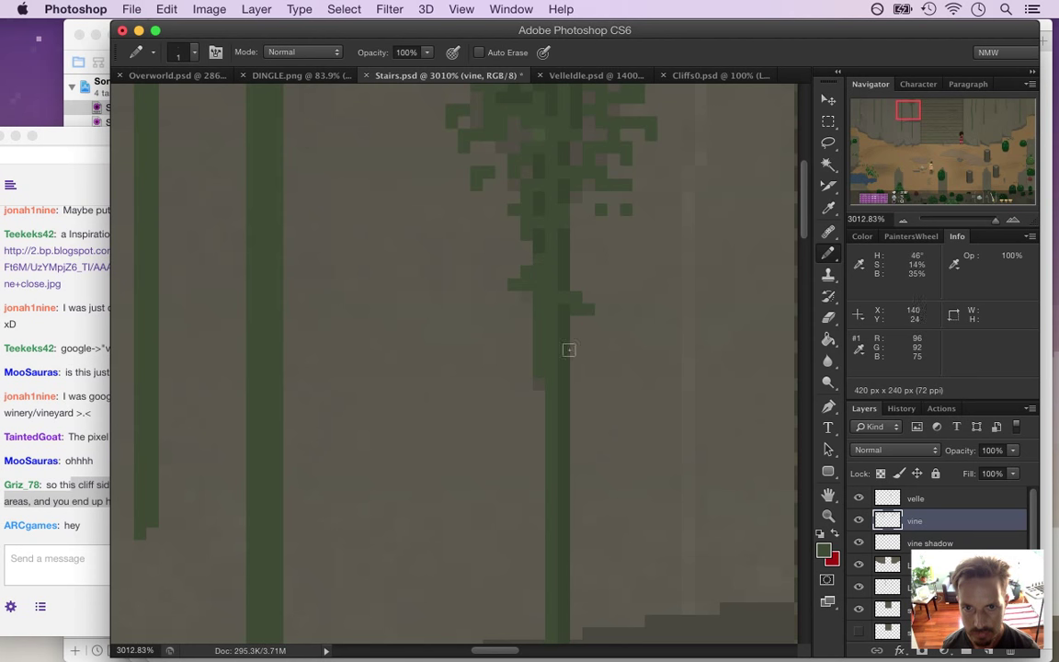
click(573, 407)
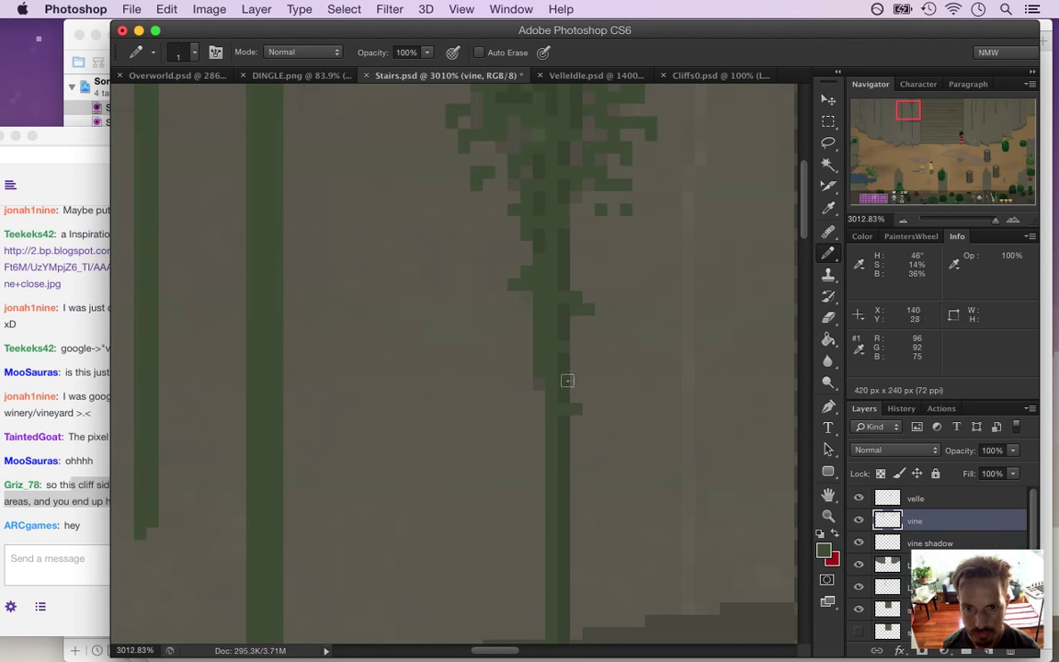
drag(593, 405, 613, 411)
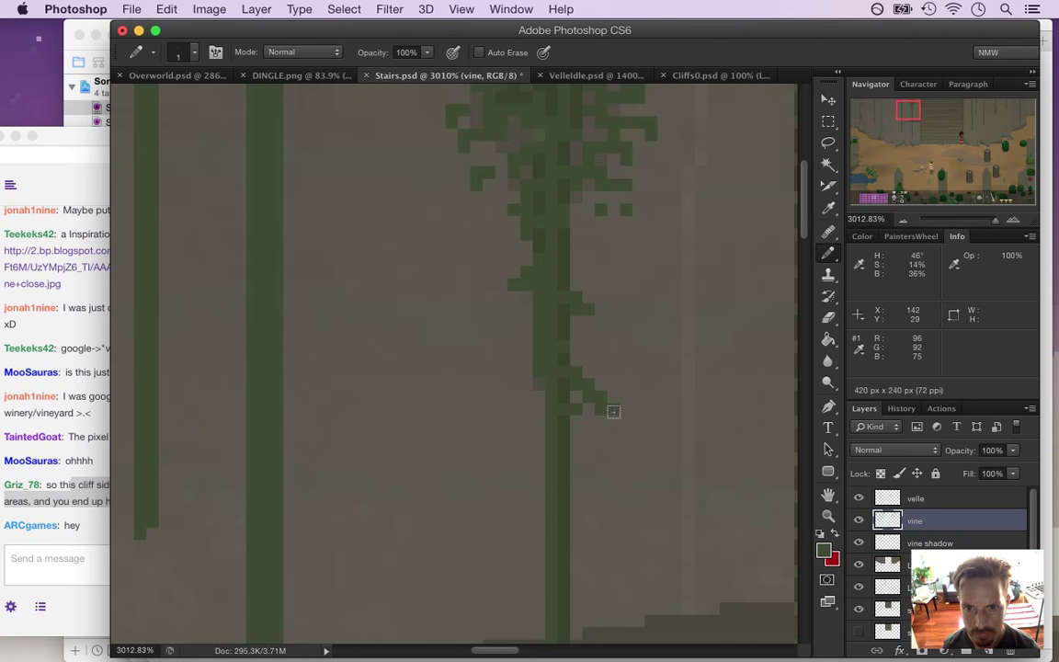
mouse_move(592, 365)
mouse_down()
mouse_move(609, 370)
mouse_move(609, 419)
mouse_up()
mouse_move(542, 422)
mouse_down()
mouse_move(527, 432)
mouse_move(540, 484)
mouse_up()
click(527, 373)
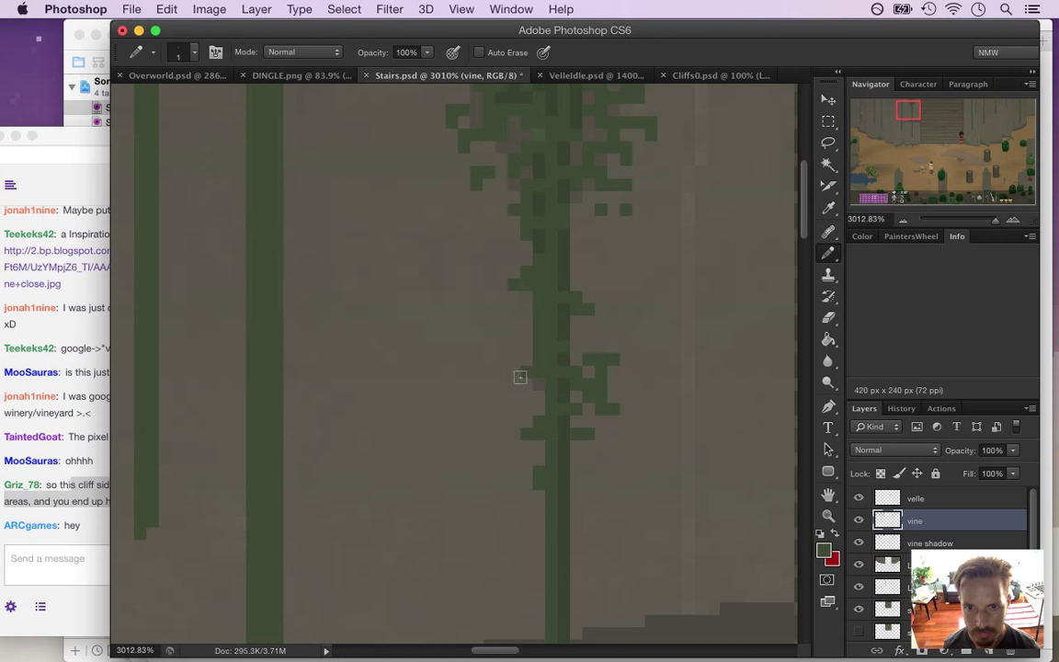
Add single leaf pixels and short tufts along both sides of the vine's lower stem, around the dark cliff crack
scroll(519, 377, down, 5)
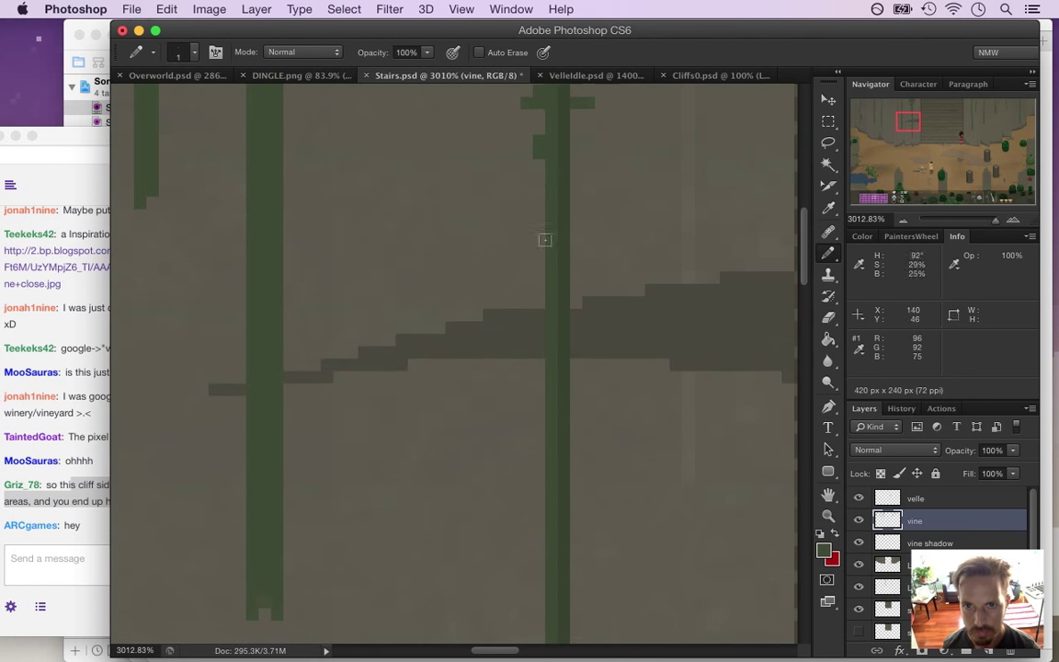
drag(563, 179, 575, 240)
click(538, 214)
click(538, 302)
drag(575, 377, 575, 389)
click(574, 413)
drag(599, 329, 504, 328)
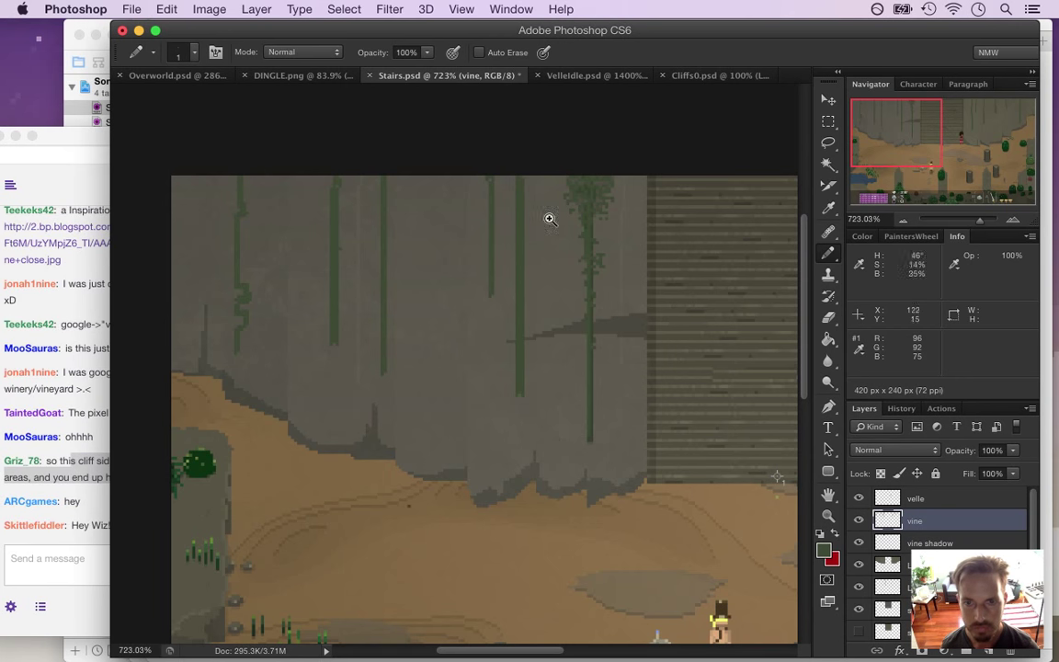
Switch to the Twitch chat in Safari, read the latest viewer greetings and return to Stairs.psd in Photoshop
click(66, 501)
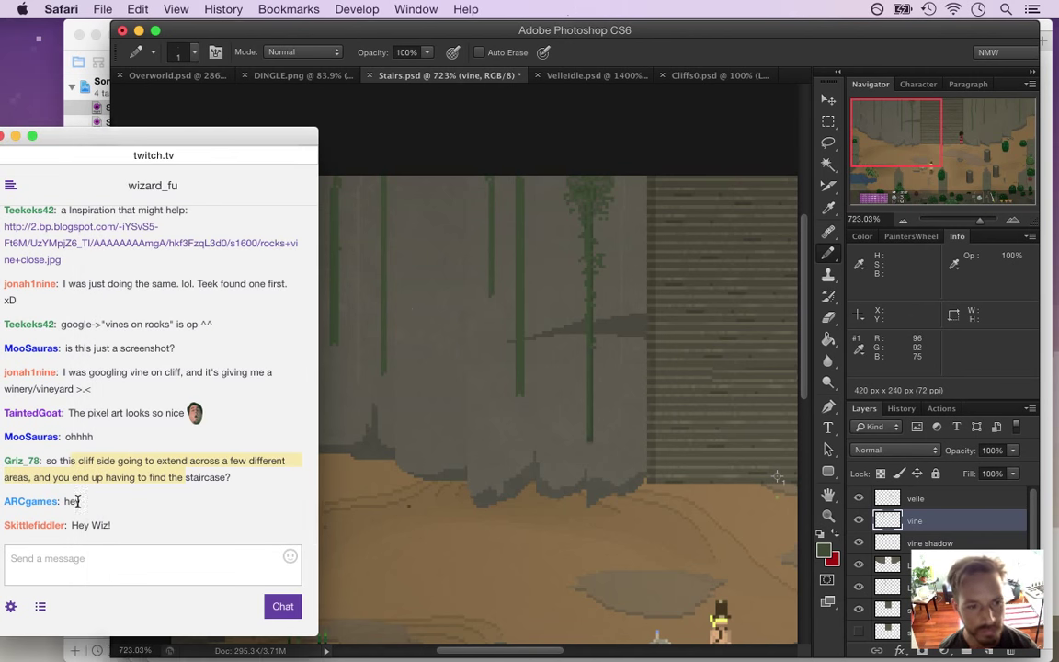
drag(62, 501, 107, 508)
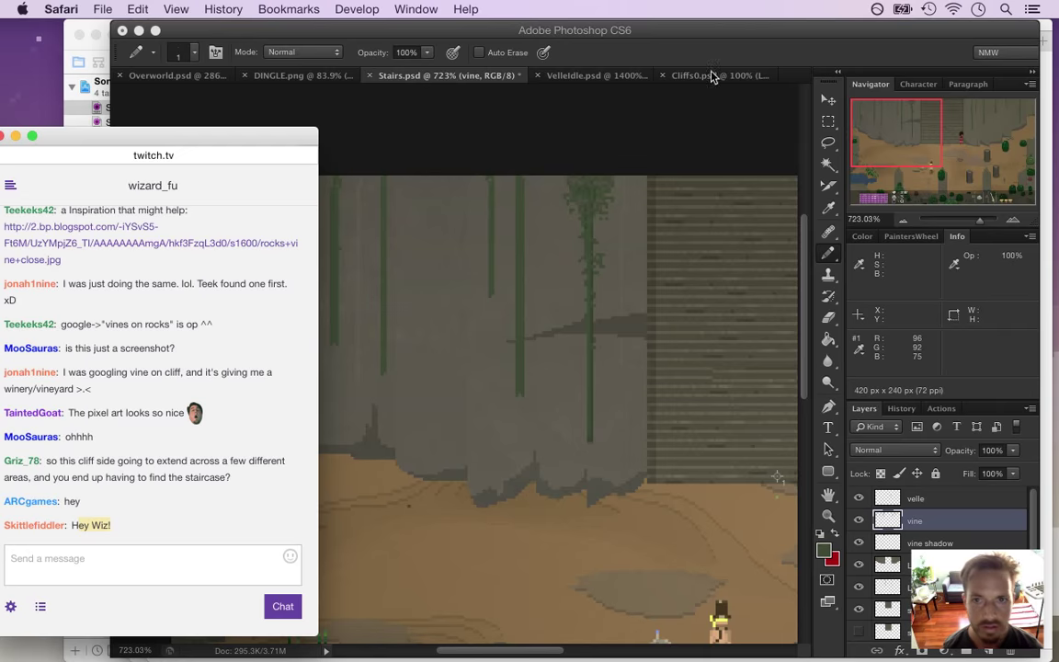
click(640, 86)
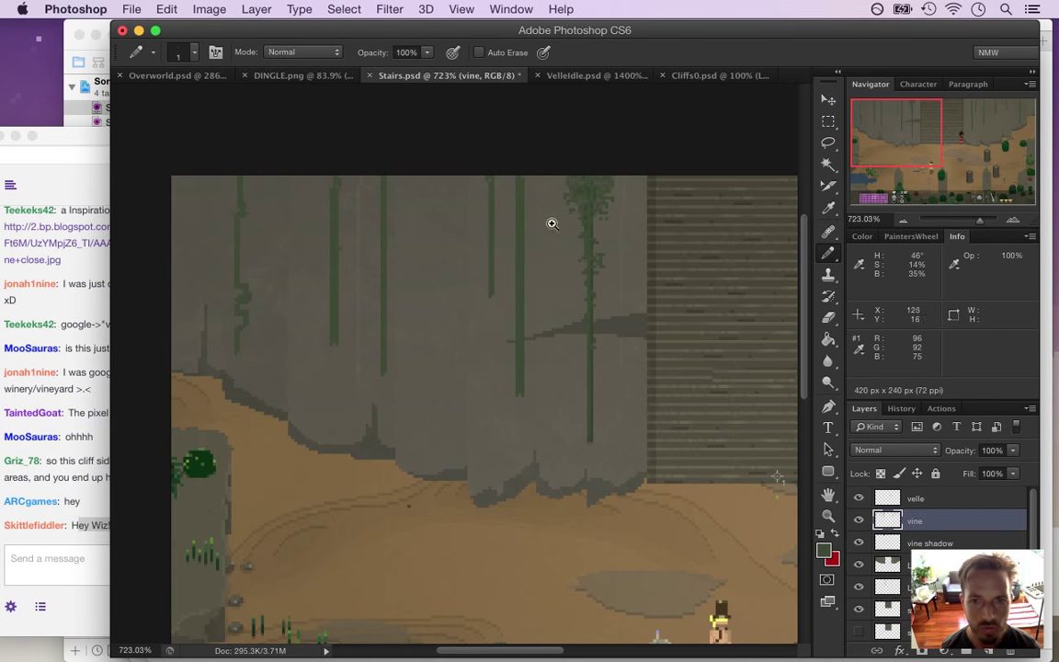
Check the leafy vine within the whole scene and save Stairs.psd
click(589, 208)
drag(637, 225, 543, 223)
key(super+s)
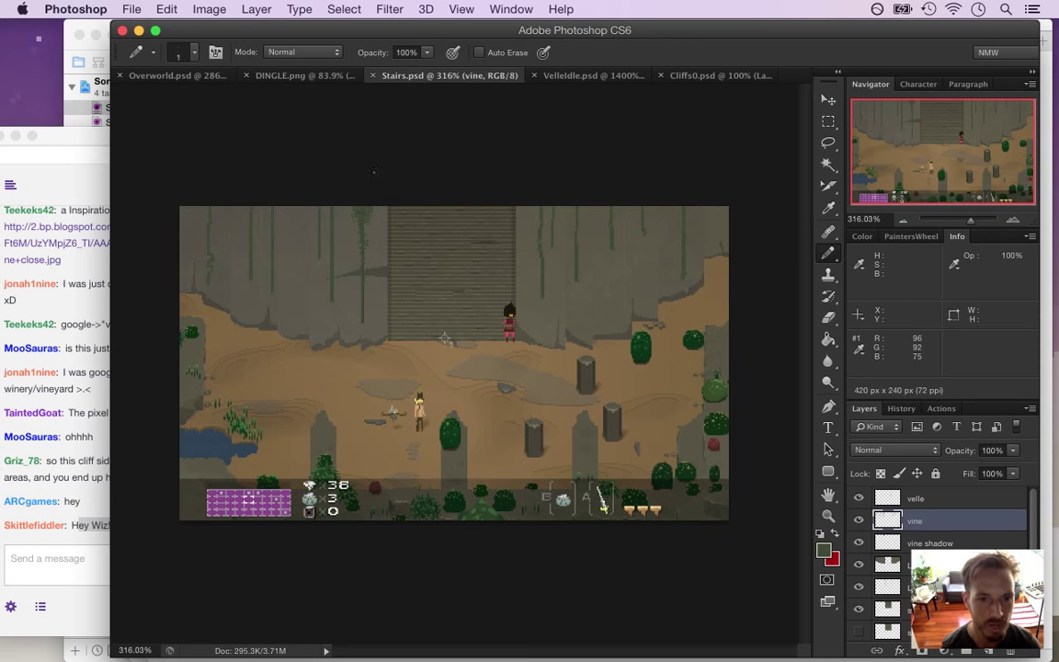
Outline a vertical strip of the staircase about 18 by 100 px with a rectangular selection, and clear the selection
key(m)
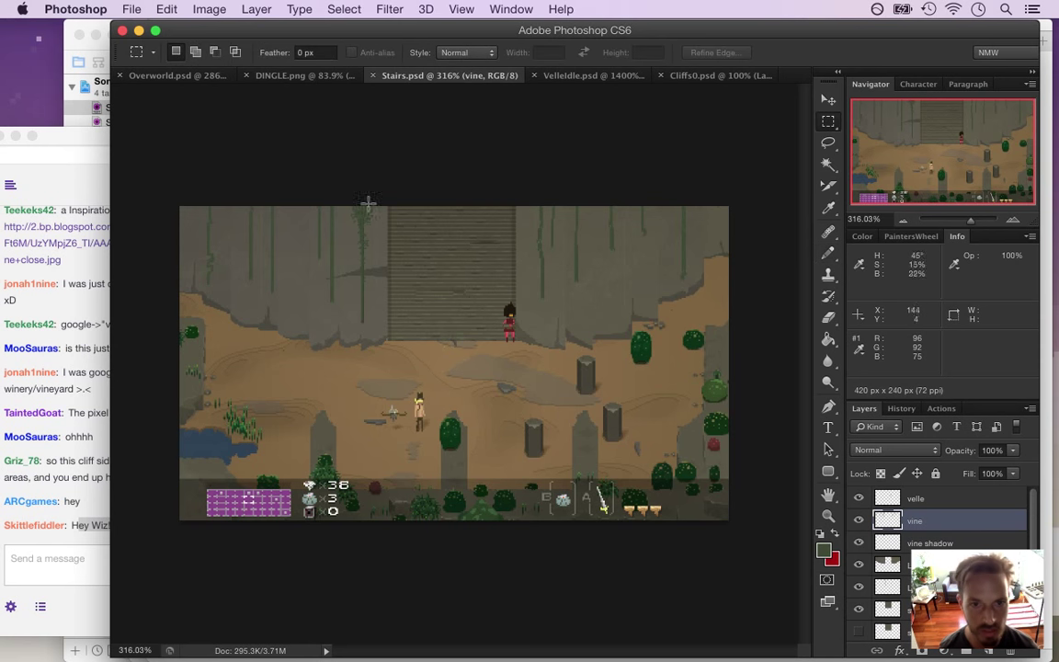
drag(391, 193, 415, 339)
drag(418, 205, 458, 303)
key(super+d)
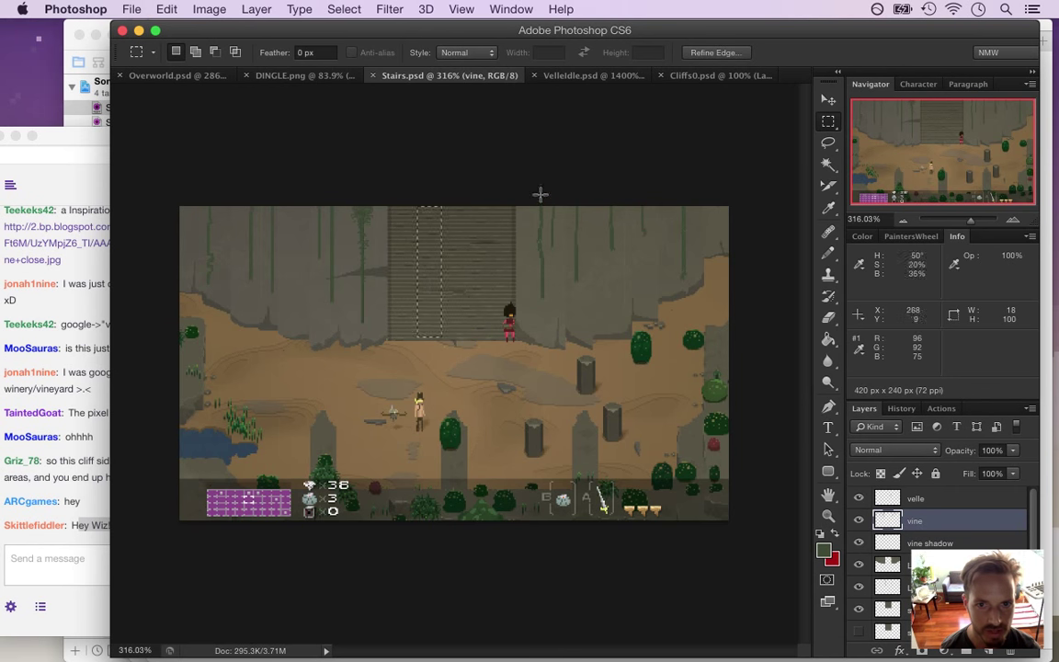
click(322, 234)
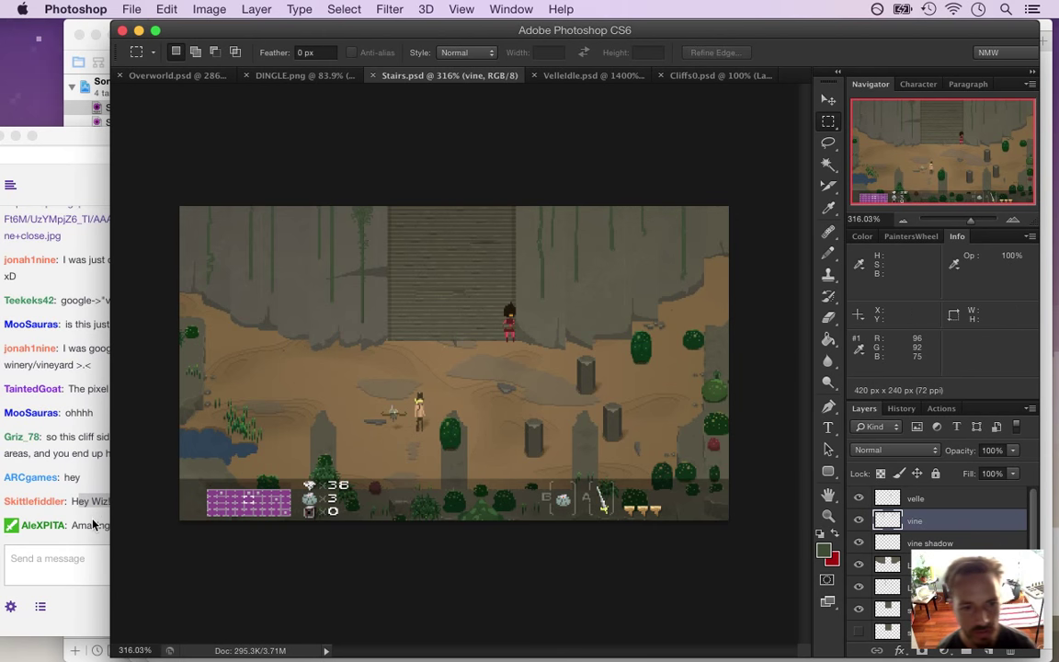
Read the newest viewer comment in the Twitch chat in Safari and return to Stairs.psd in Photoshop with the Eyedropper active
click(82, 478)
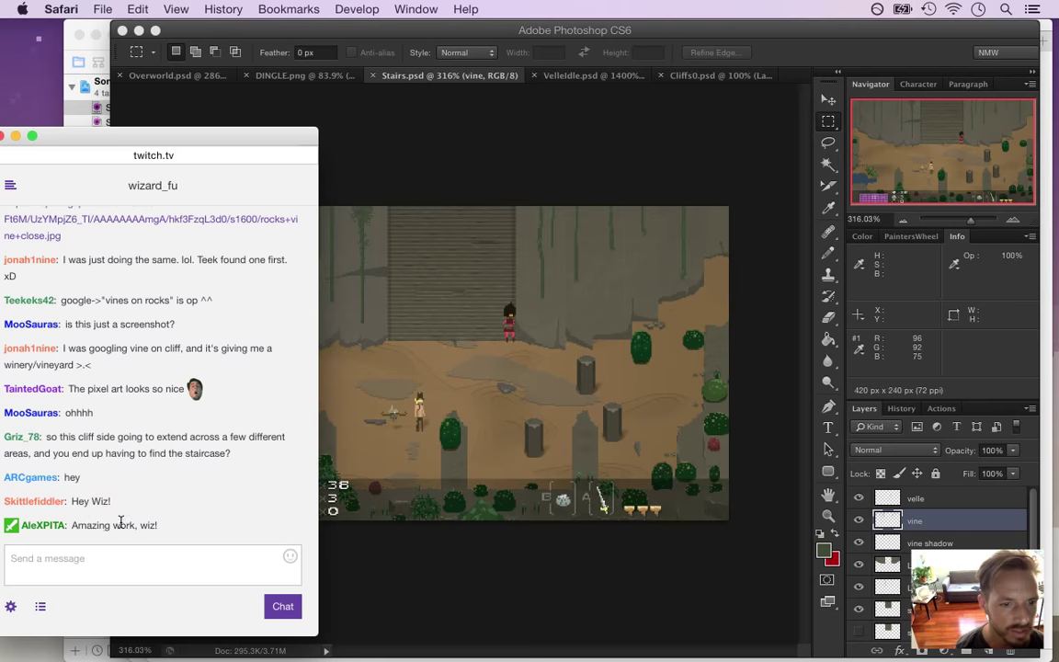
click(733, 59)
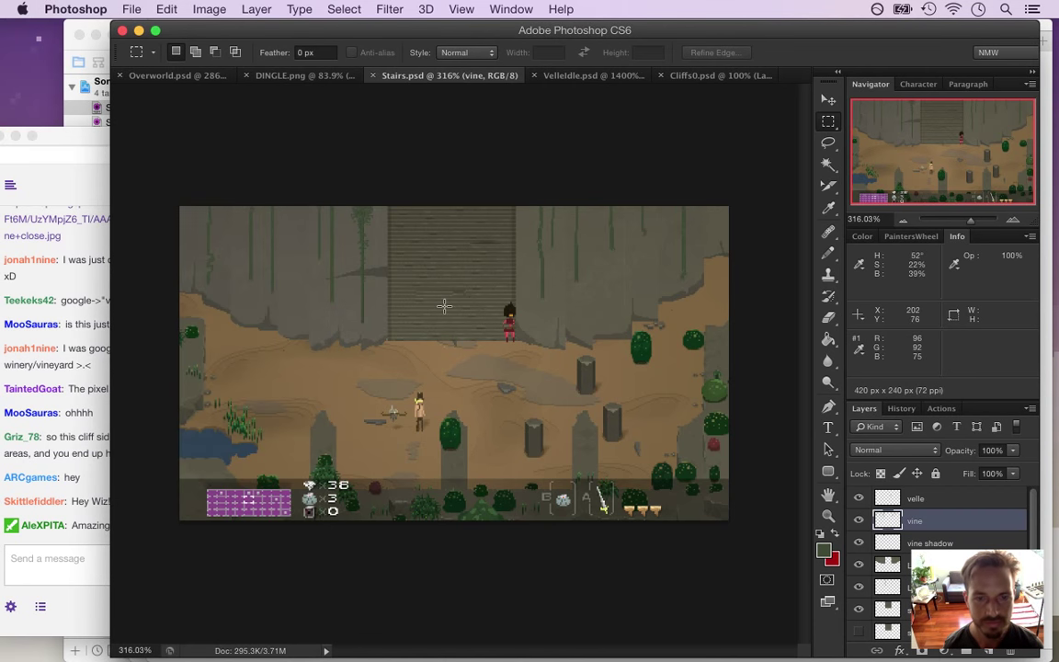
drag(359, 290, 402, 361)
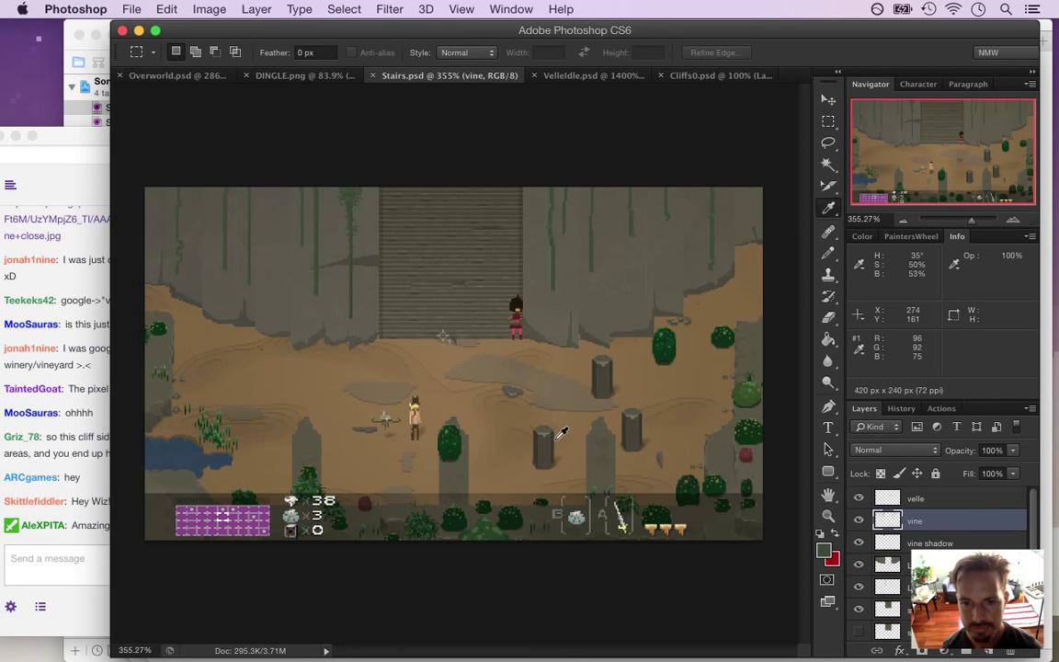
key(i)
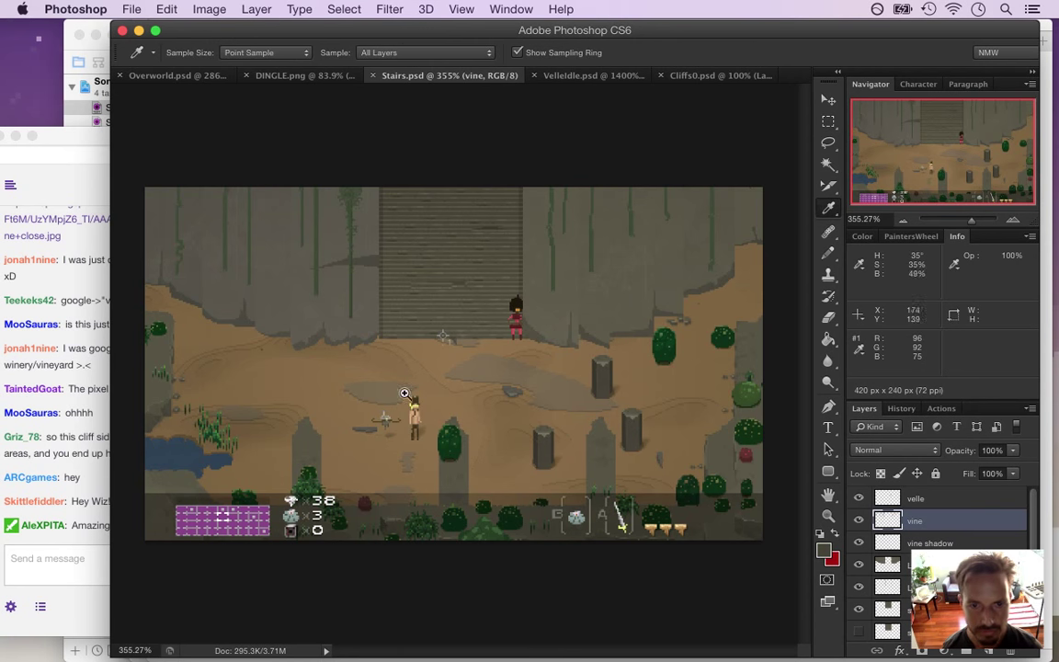
On Layer 0, outline the upper stone post and its shadow with a rectangular selection of about 21 by 30 px
key(super+space)
drag(543, 381, 627, 415)
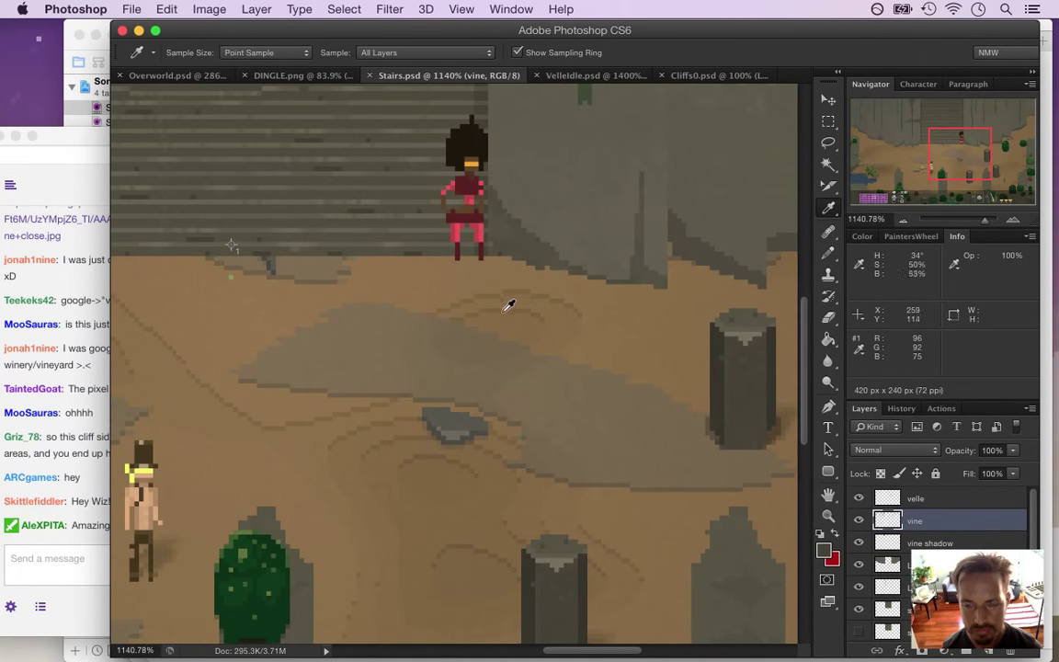
key(b)
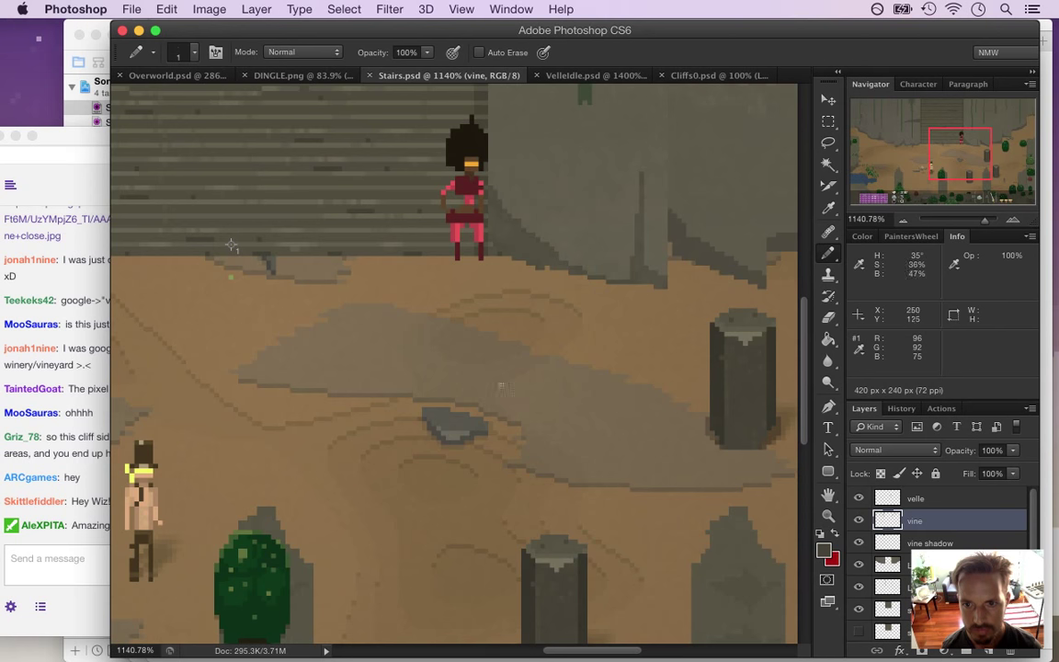
drag(597, 651, 619, 653)
key(m)
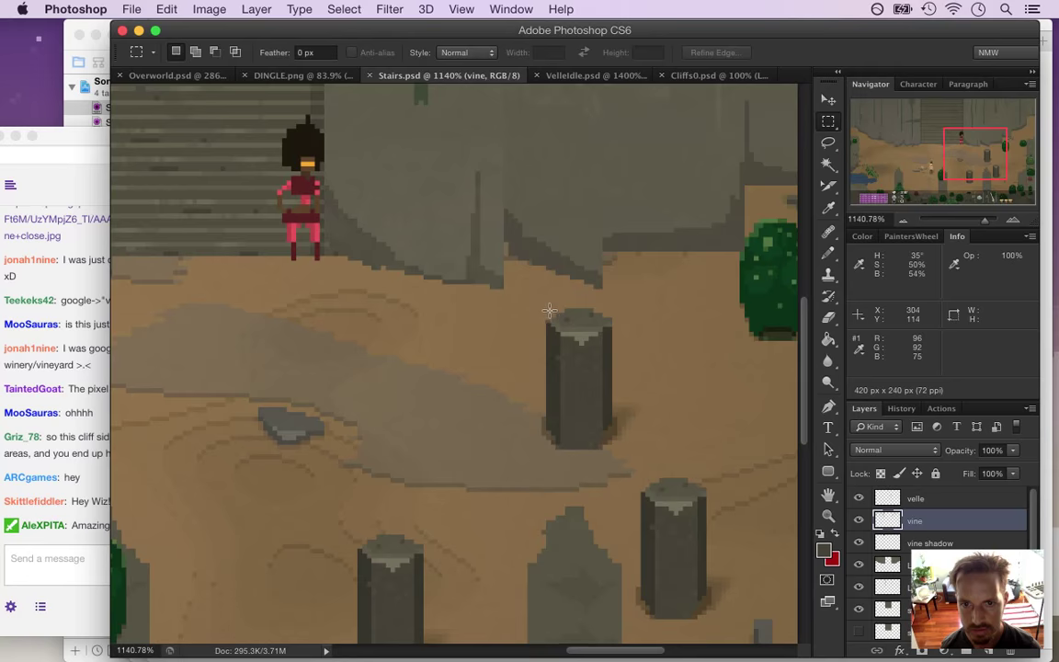
scroll(1031, 546, down, 2)
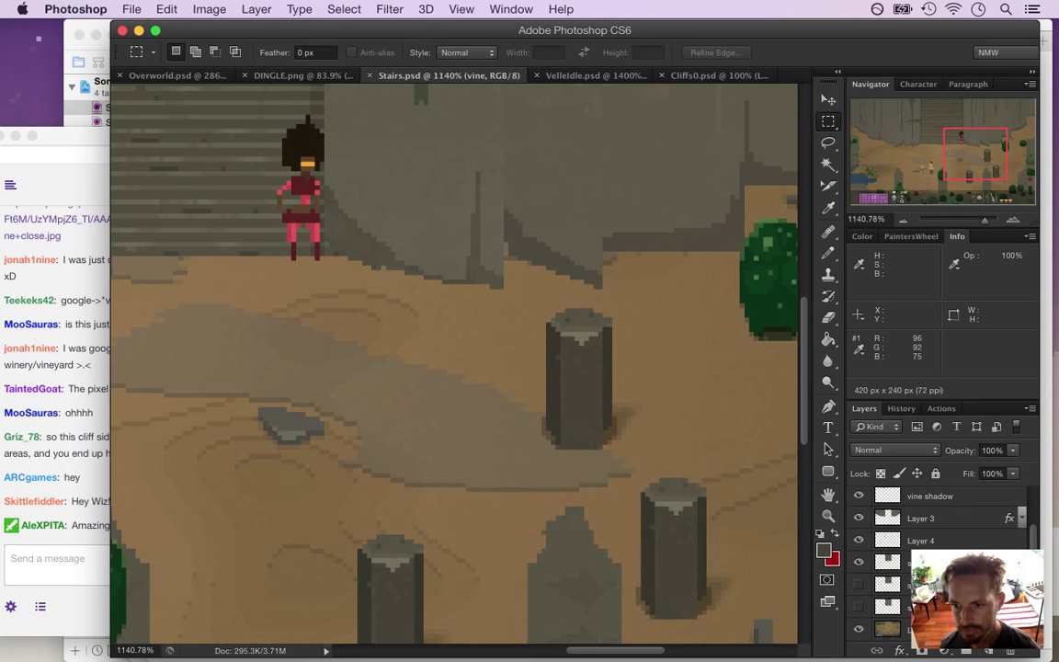
click(888, 631)
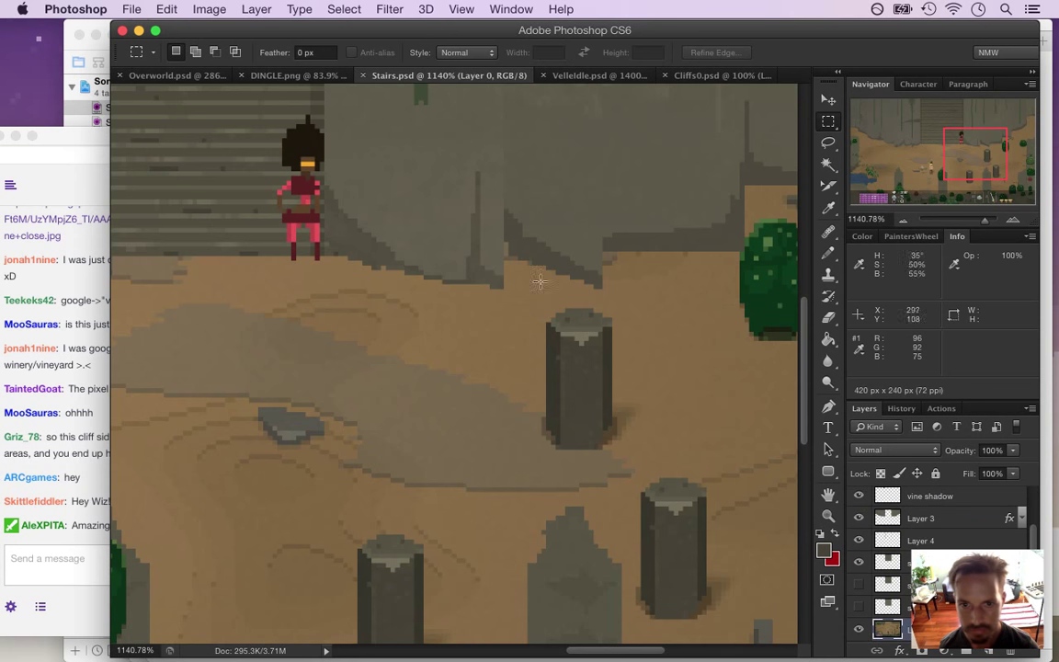
drag(544, 308, 639, 447)
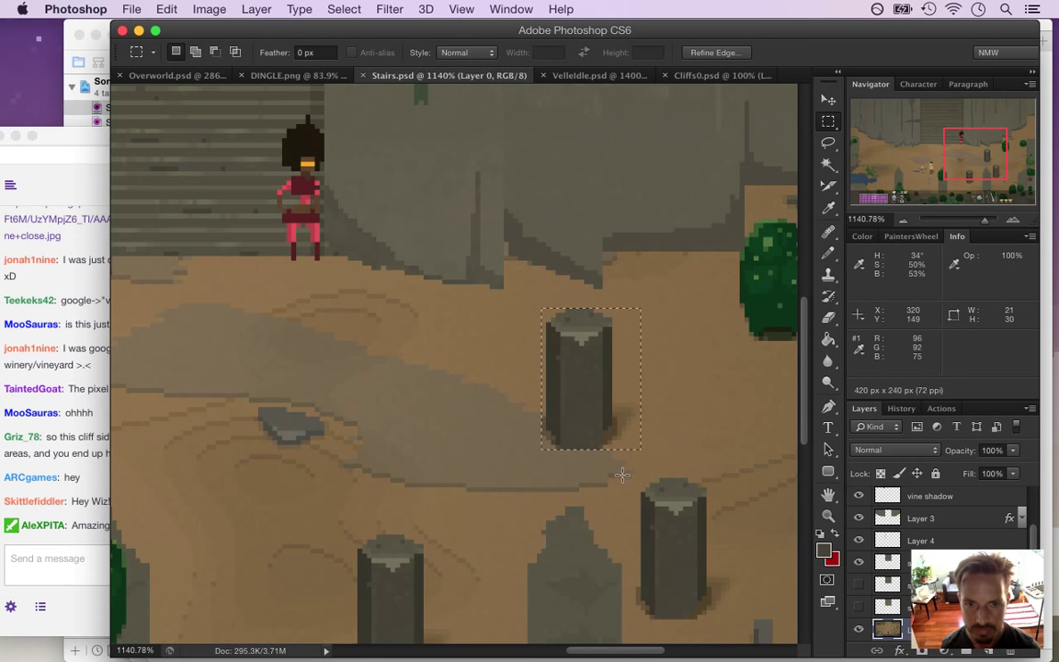
Subtract the surrounding sand from the selection, following the stone post's stepped outline and the shadow beside its base
scroll(588, 439, up, 5)
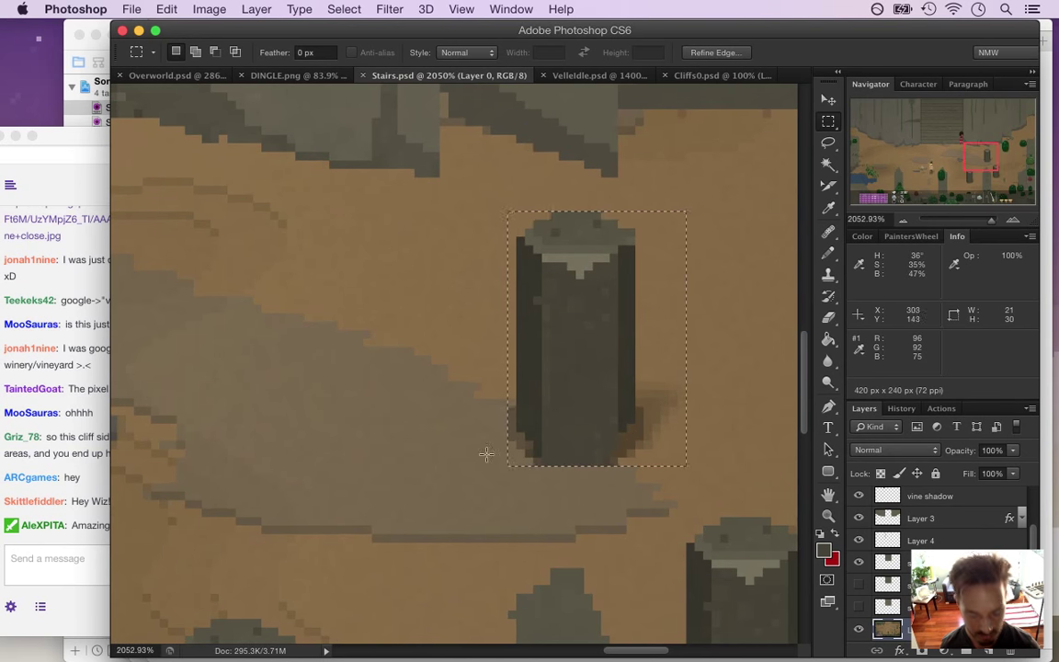
drag(503, 446, 531, 474)
drag(485, 178, 510, 401)
drag(514, 194, 543, 215)
drag(637, 209, 627, 241)
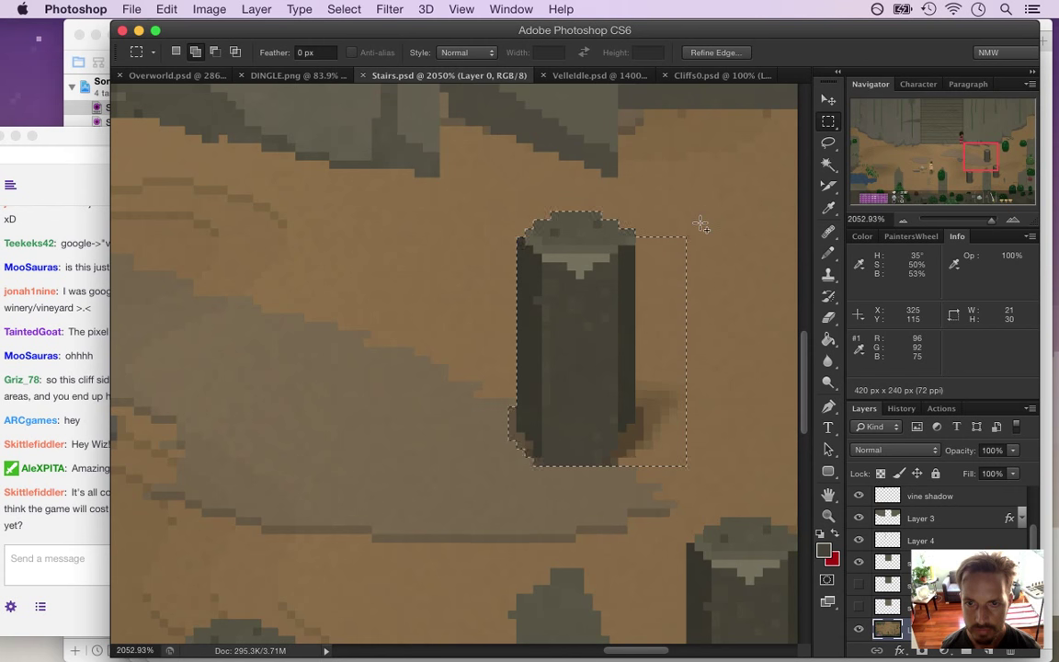
drag(711, 204, 636, 380)
drag(702, 491, 681, 411)
drag(694, 482, 672, 422)
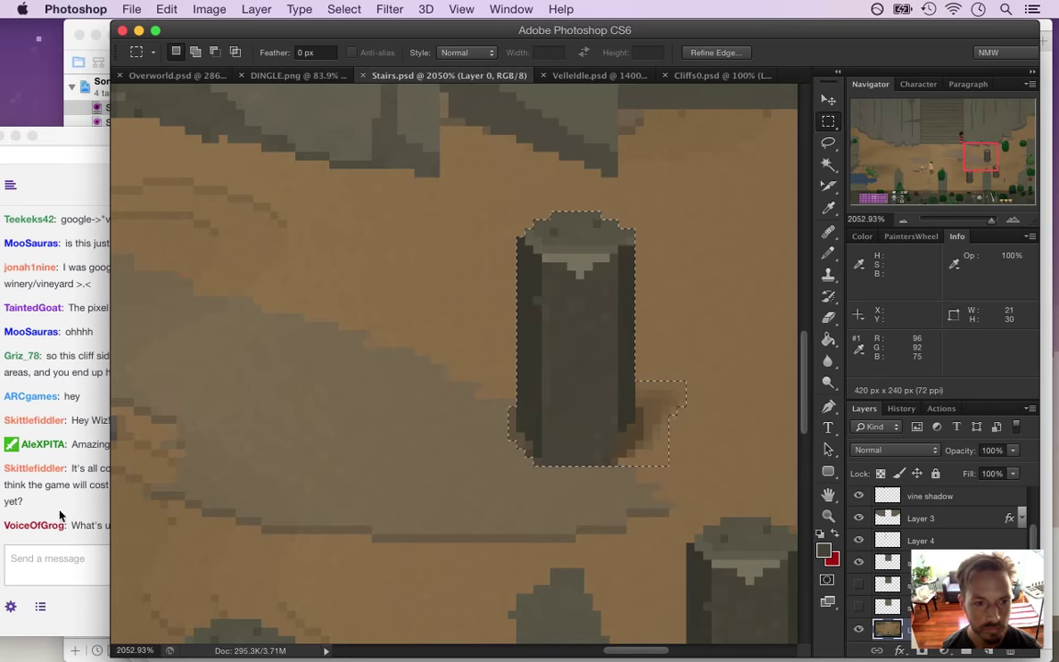
Switch to the Twitch chat in Safari, read the viewer's question about the game's price, and return to Stairs.psd in Photoshop
click(61, 514)
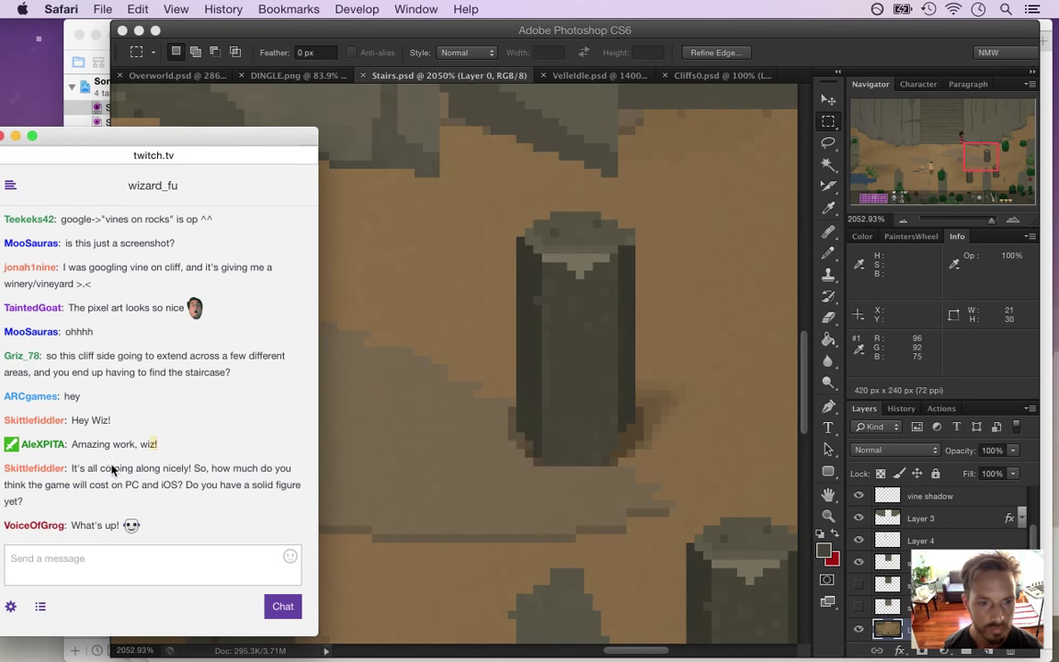
drag(104, 471, 155, 498)
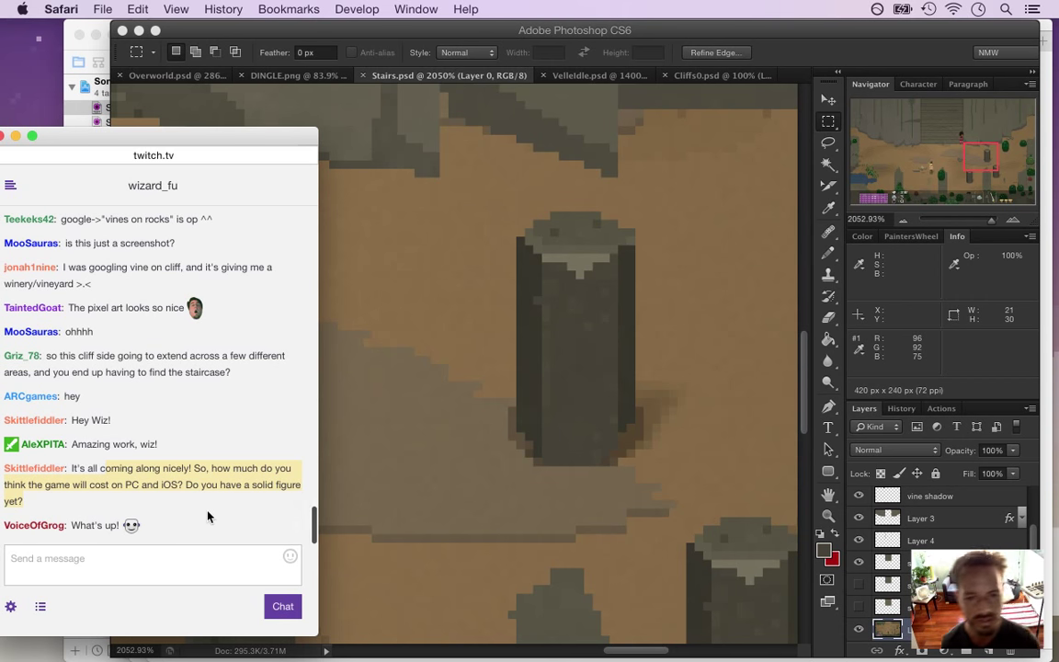
mouse_move(125, 484)
mouse_down()
mouse_move(125, 476)
mouse_move(141, 490)
mouse_up()
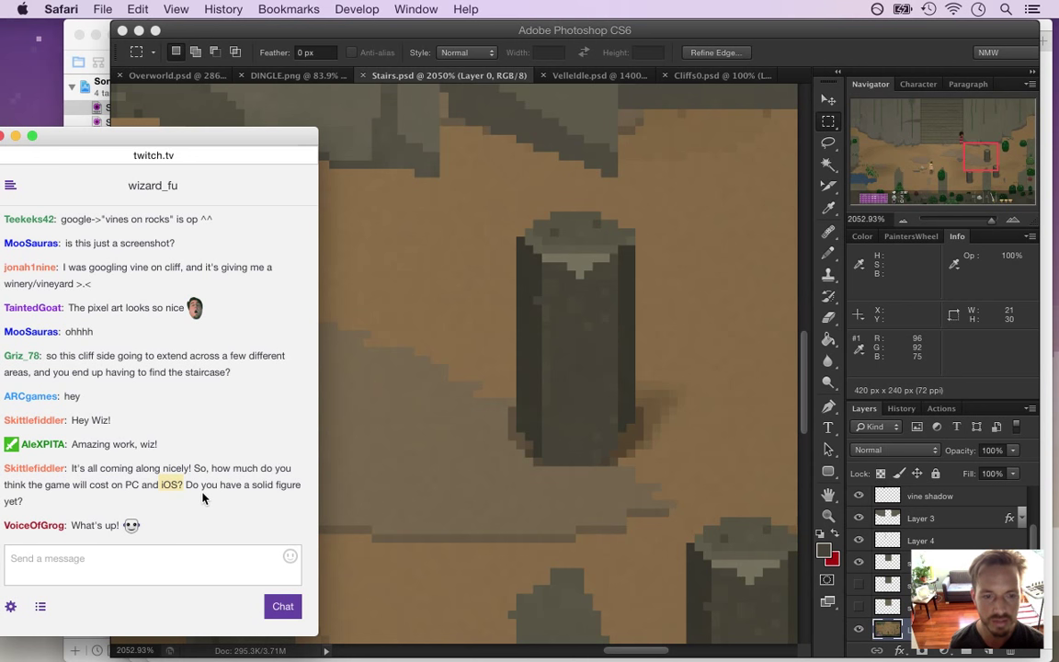
click(85, 515)
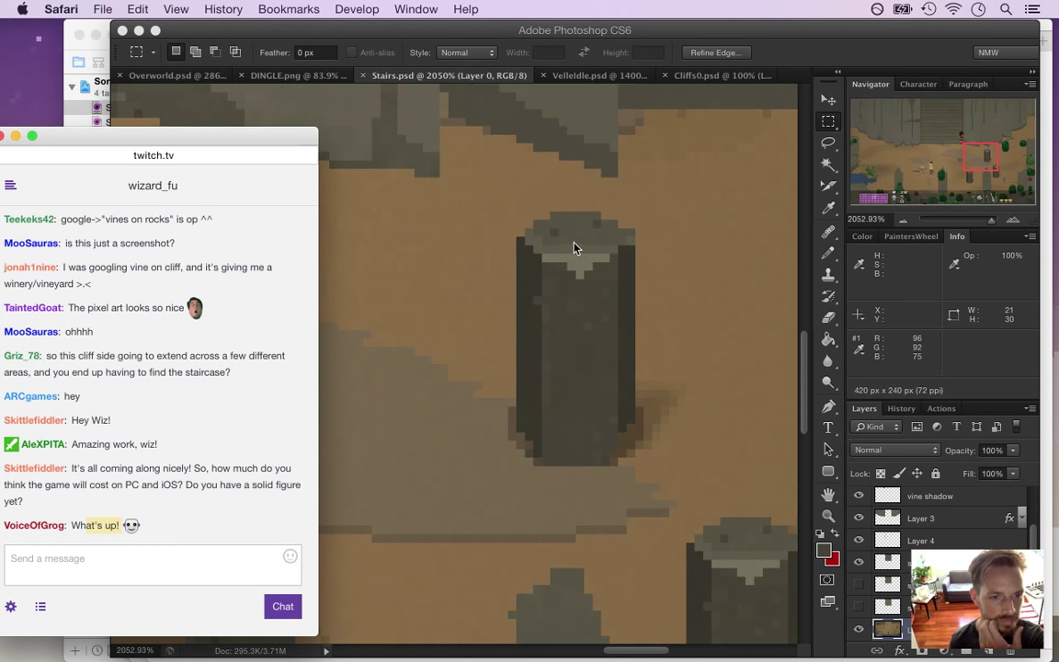
click(807, 67)
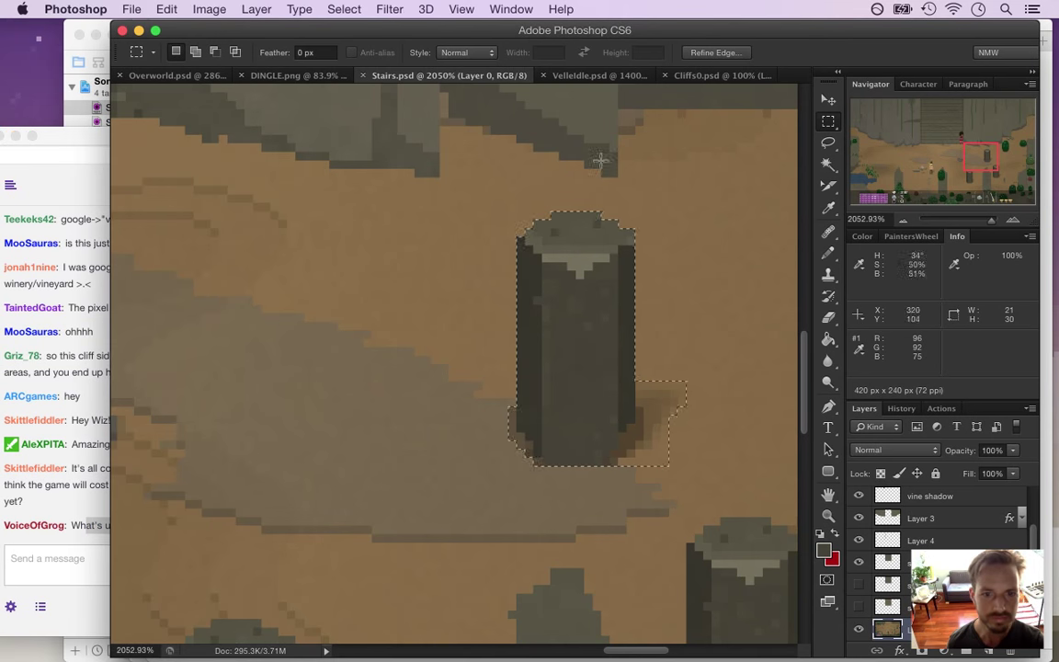
Trim the remaining sand below the post's shadow from the selection and paste a copy of the post onto a new layer
drag(678, 479, 639, 471)
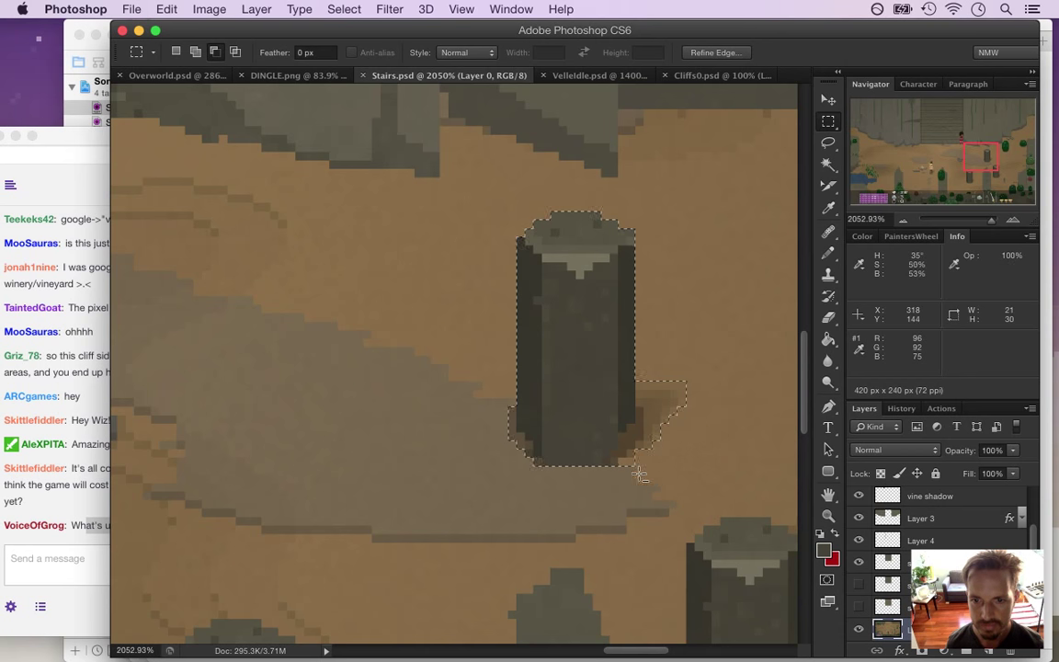
drag(489, 411, 428, 415)
key(super+shift+d)
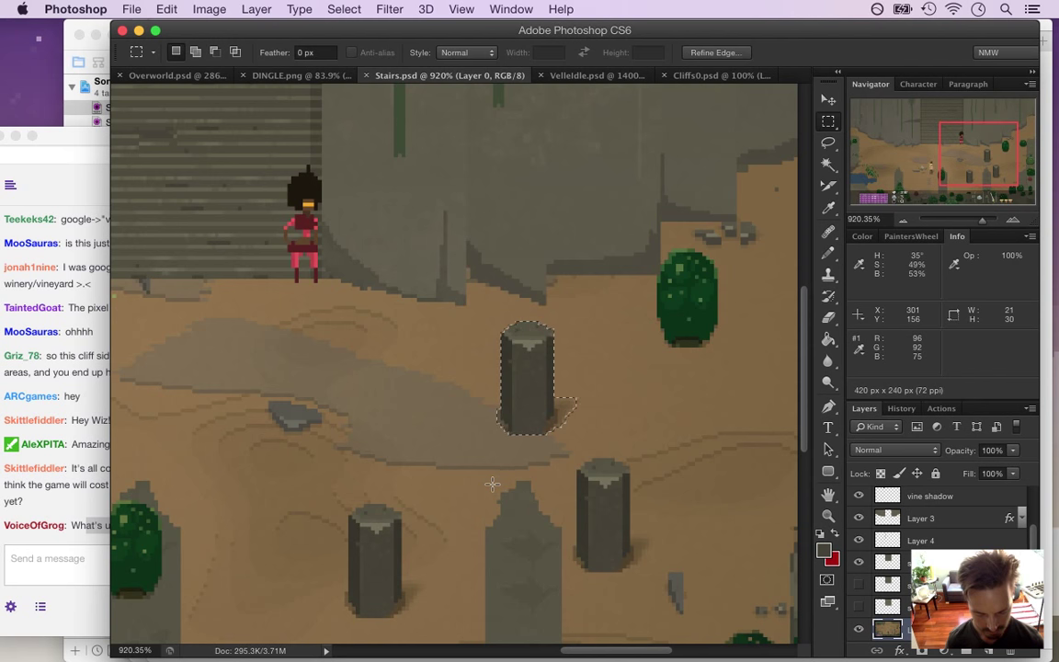
key(super+c)
key(super+v)
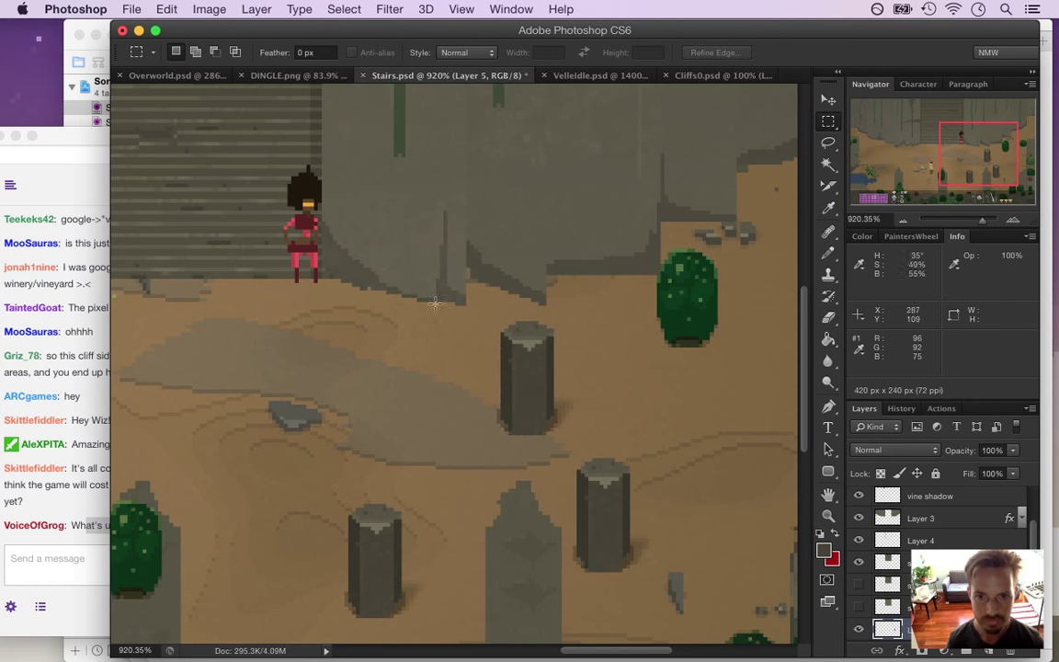
Move the copied stone post to the foot of the stairs, just below the red-clad character, and check it within the whole scene
key(v)
drag(523, 344, 346, 313)
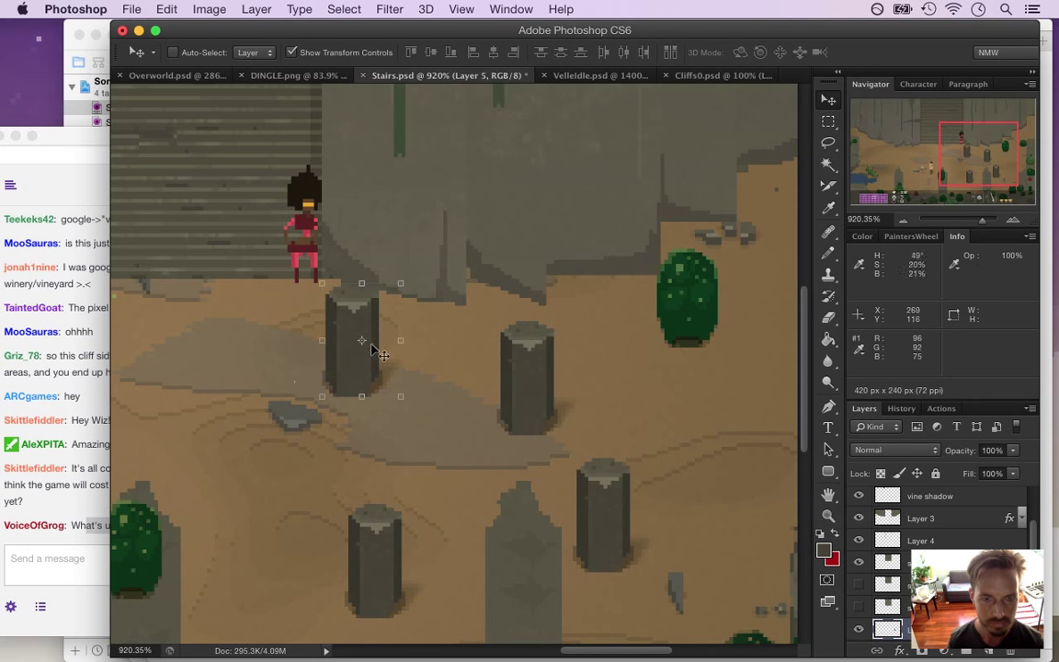
drag(228, 350, 172, 343)
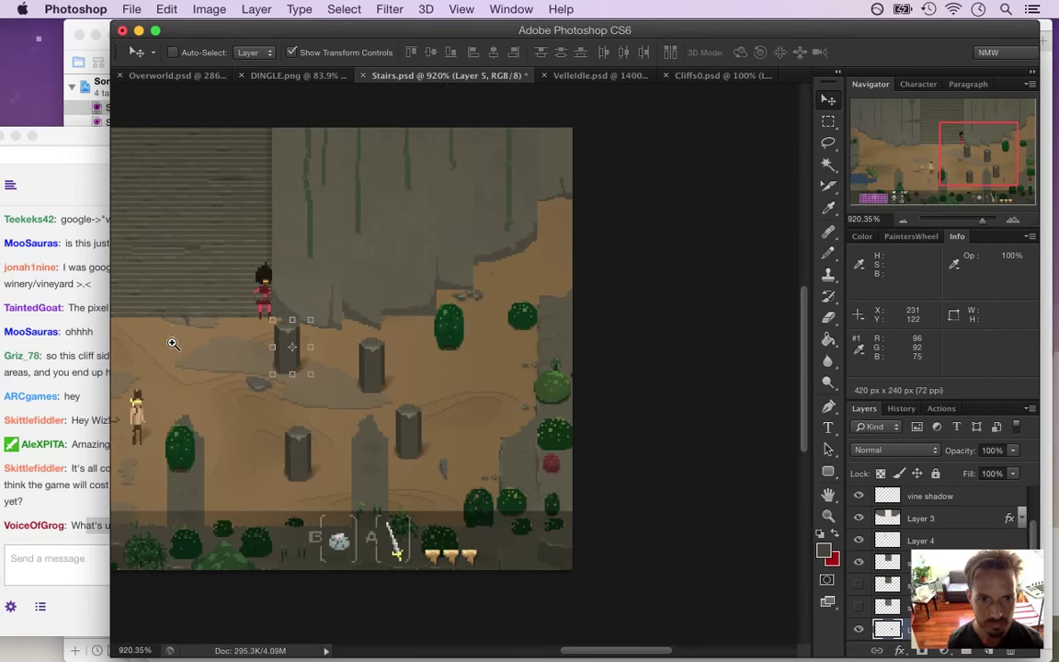
drag(341, 405, 451, 421)
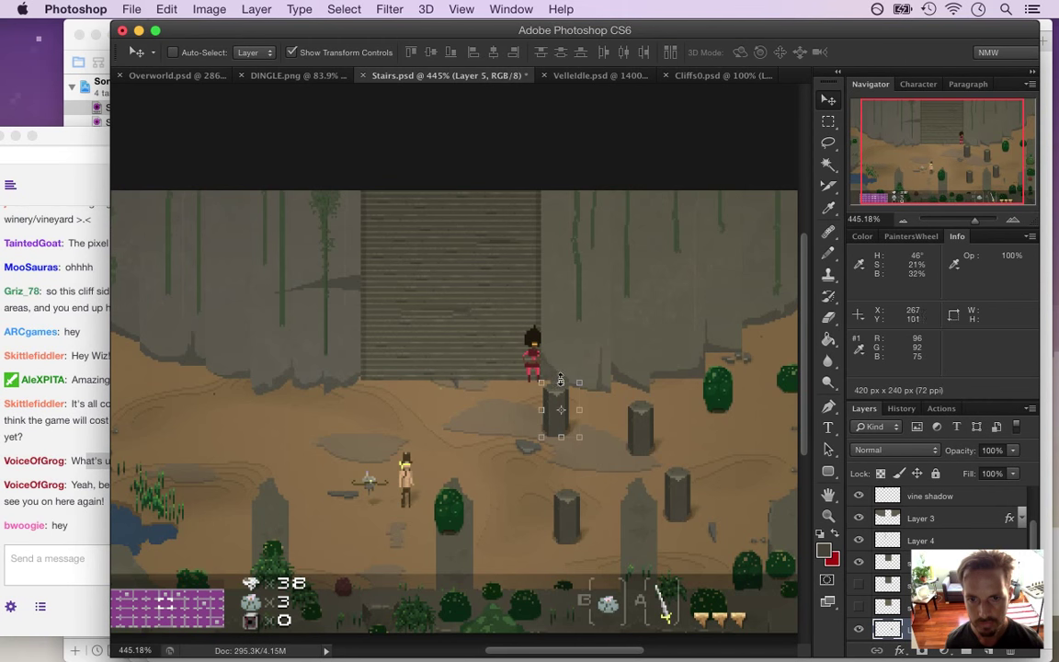
Switch to the Twitch chat in Safari and read the newest viewer messages, including the one about preordering
click(83, 504)
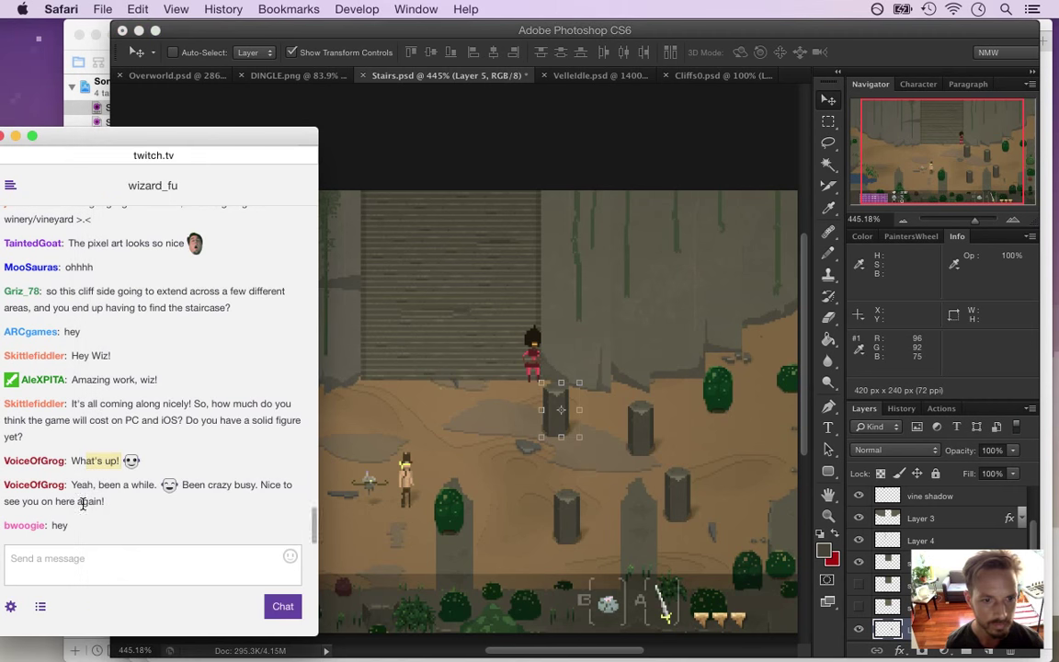
click(88, 485)
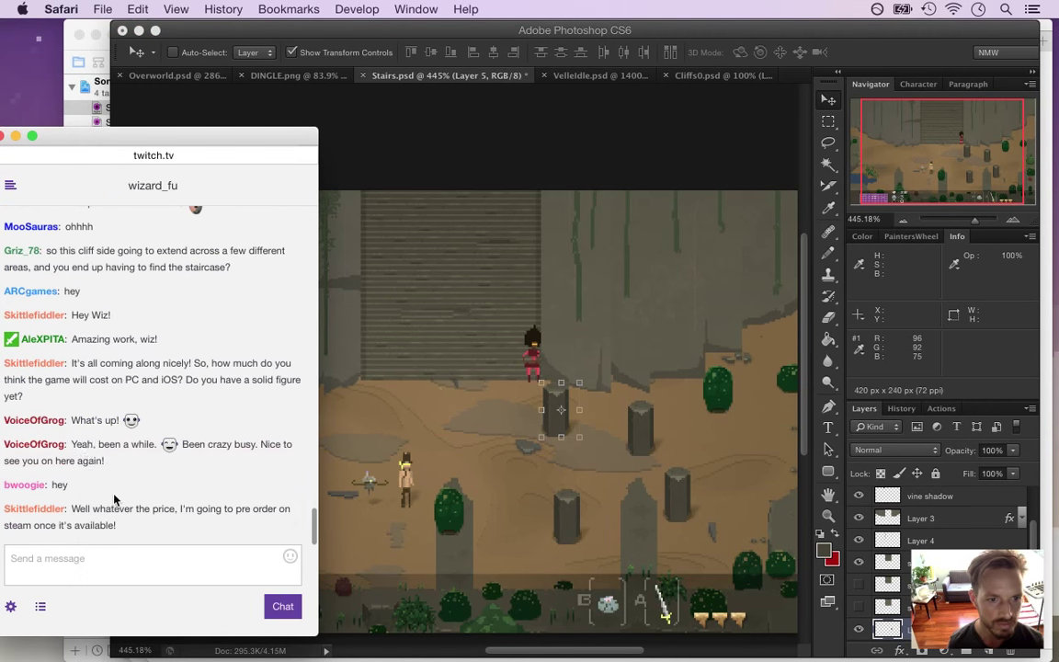
drag(87, 445, 106, 467)
click(75, 479)
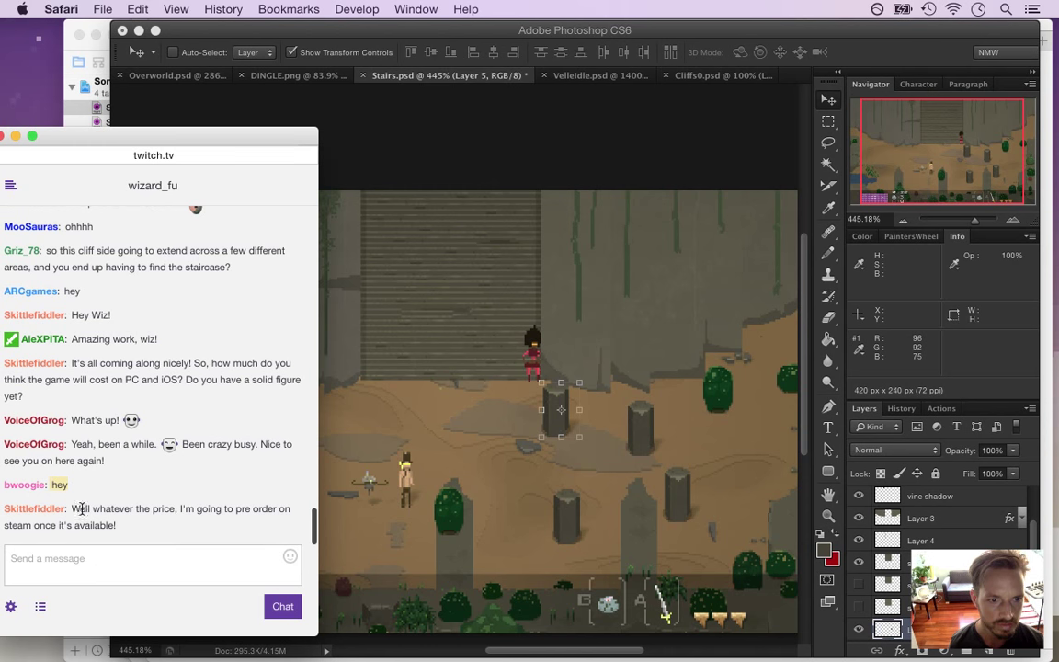
drag(80, 508, 142, 563)
drag(81, 508, 132, 533)
Open songbringer.com/preorder in a new tab of the Safari browser window
key(super+Tab)
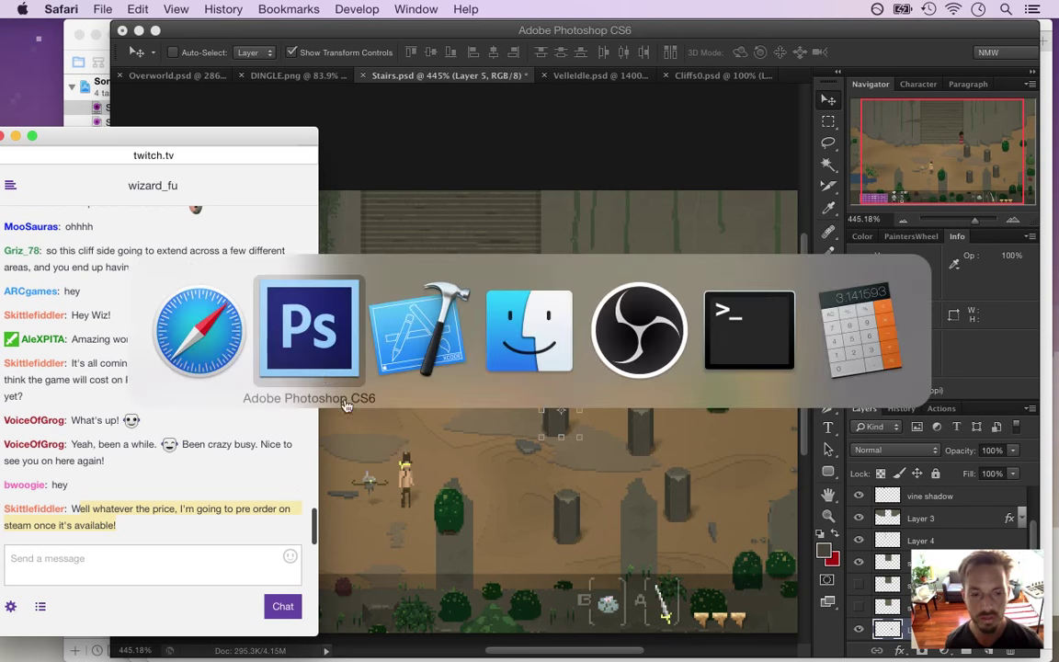
click(181, 296)
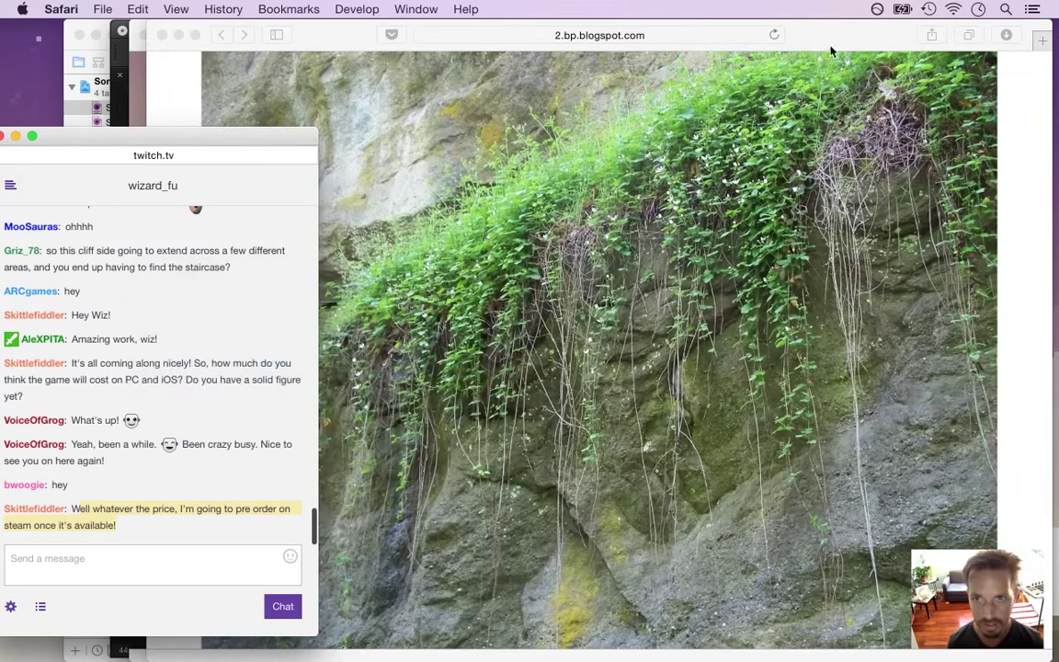
click(797, 55)
key(super+t)
text(songbringer.com)
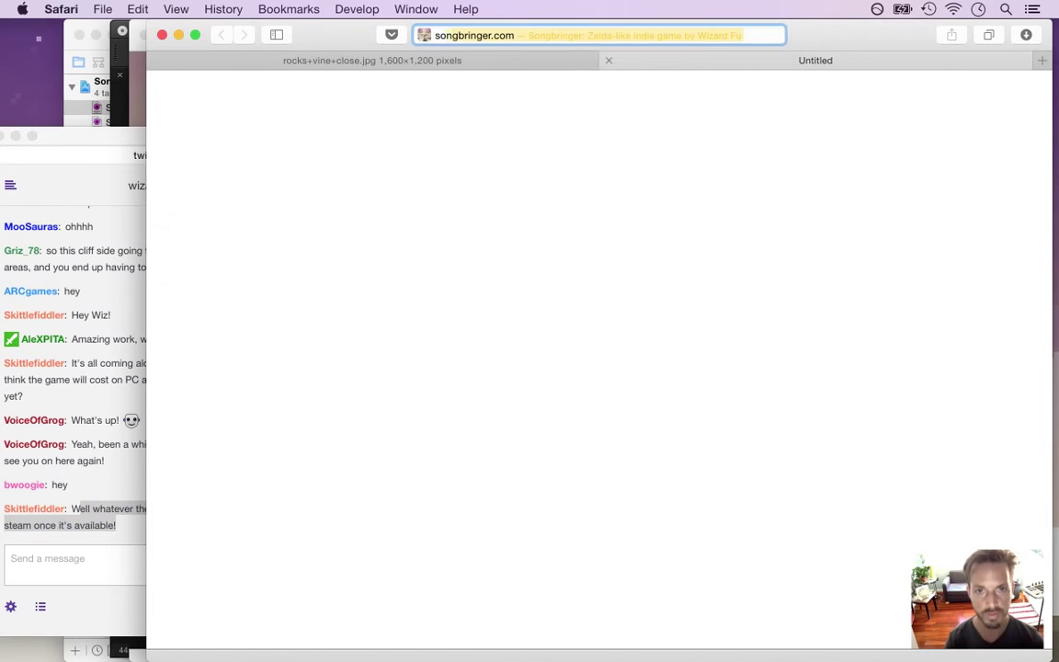
text(/pre)
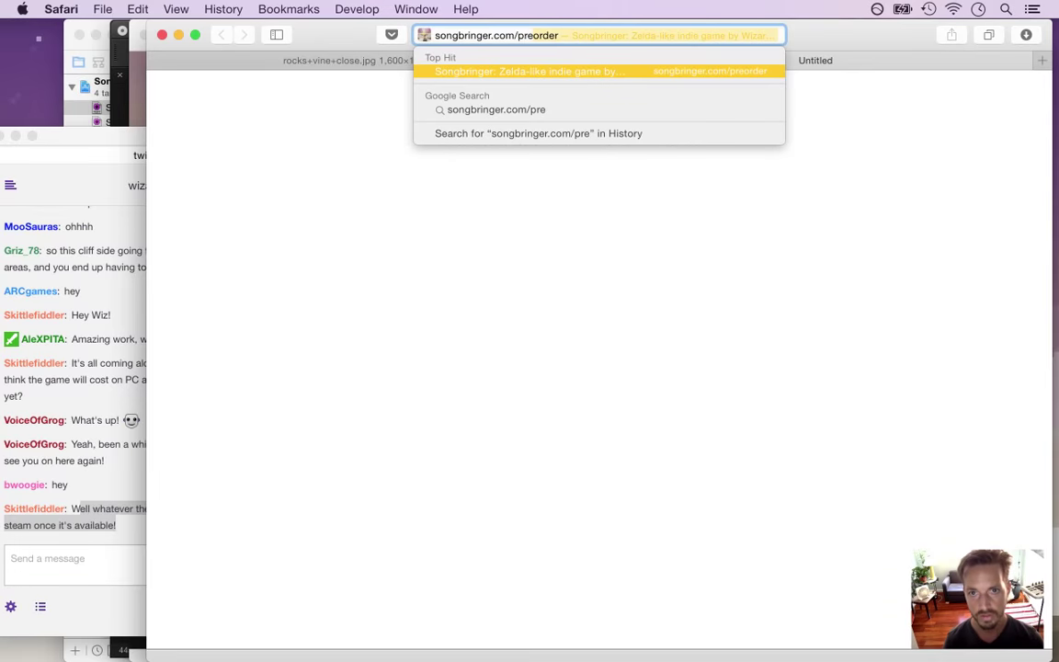
key(Return)
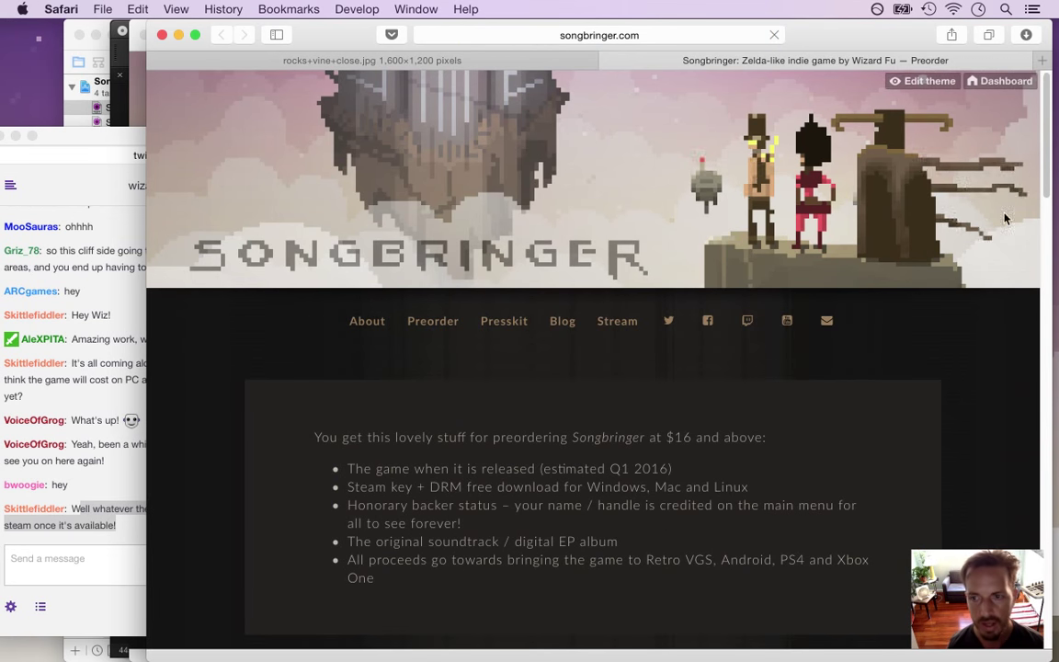
Review the preorder page's reward list, covering the release estimate, Steam key, backer status, soundtrack and use of proceeds
scroll(1044, 168, down, 2)
scroll(1044, 167, down, 3)
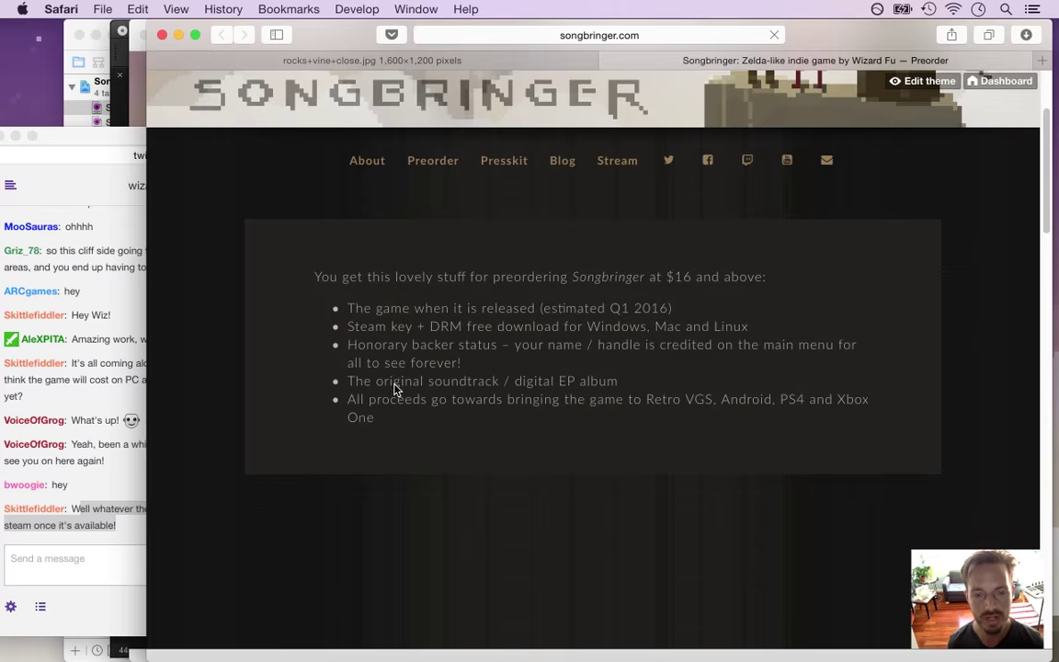
drag(333, 276, 414, 308)
drag(444, 363, 437, 363)
drag(358, 347, 484, 355)
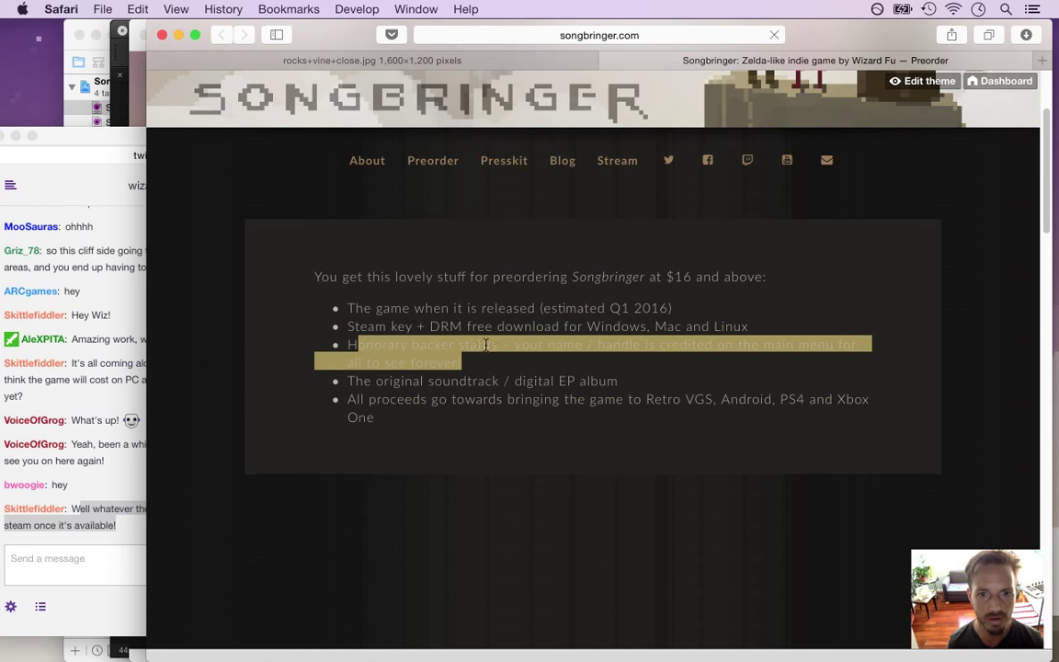
double_click(585, 362)
click(604, 370)
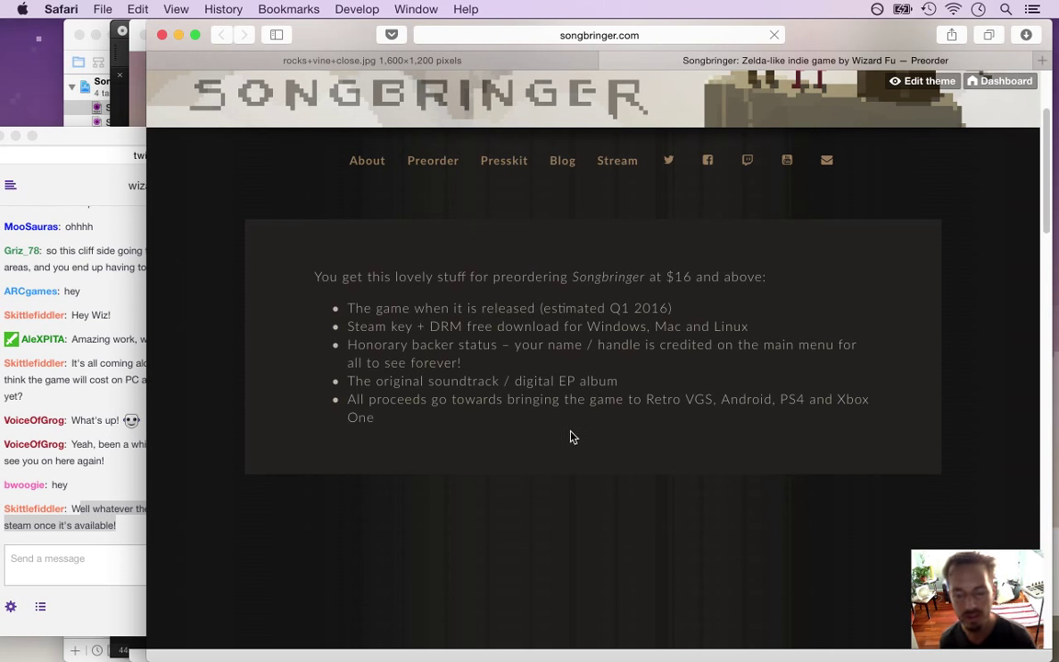
drag(349, 306, 430, 425)
click(430, 425)
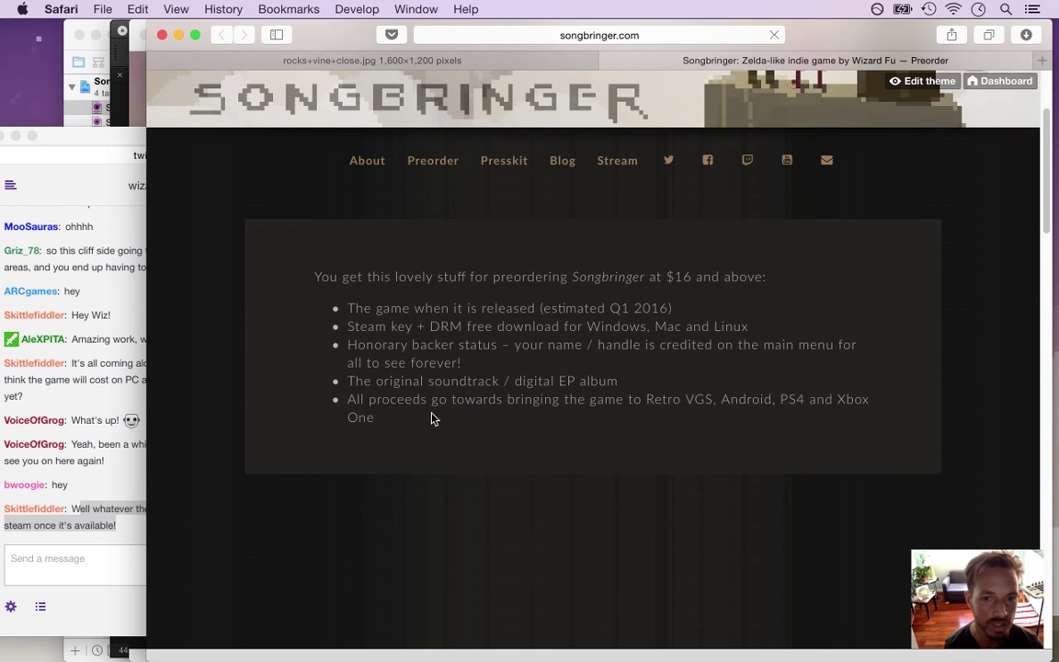
drag(692, 277, 627, 278)
drag(347, 380, 481, 380)
click(767, 272)
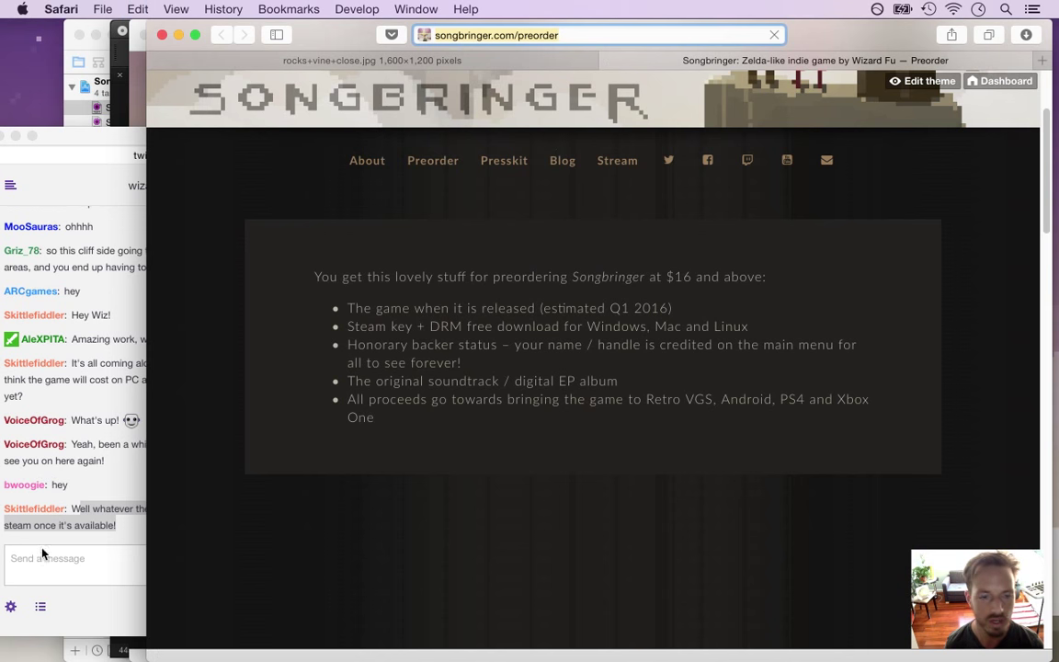
click(80, 561)
click(107, 560)
text(http://songbringer.com/preorder)
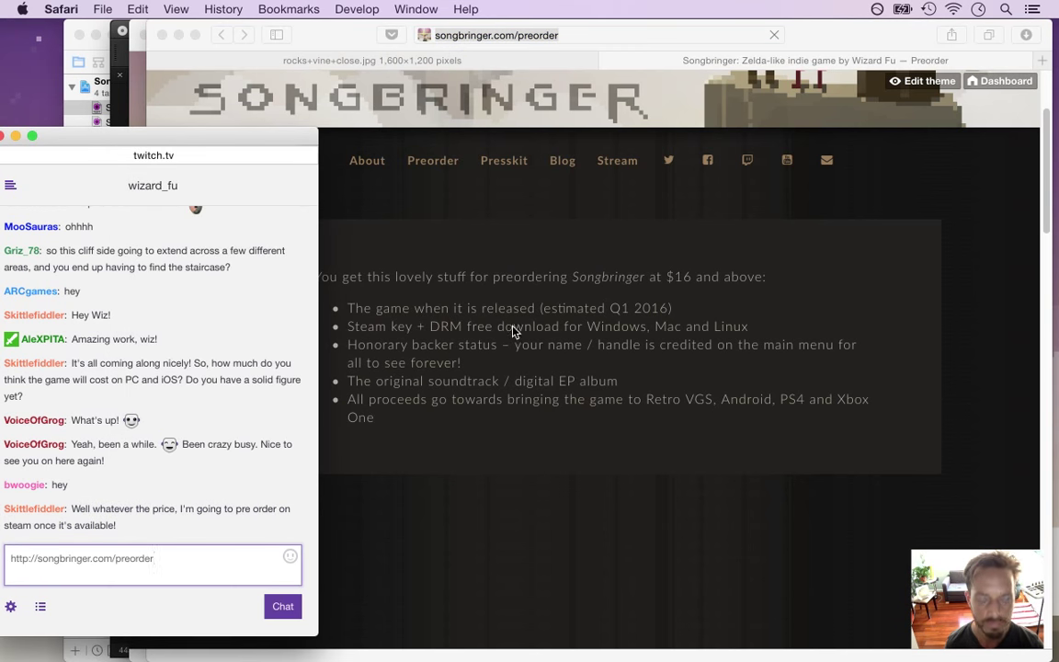
key(Return)
click(542, 241)
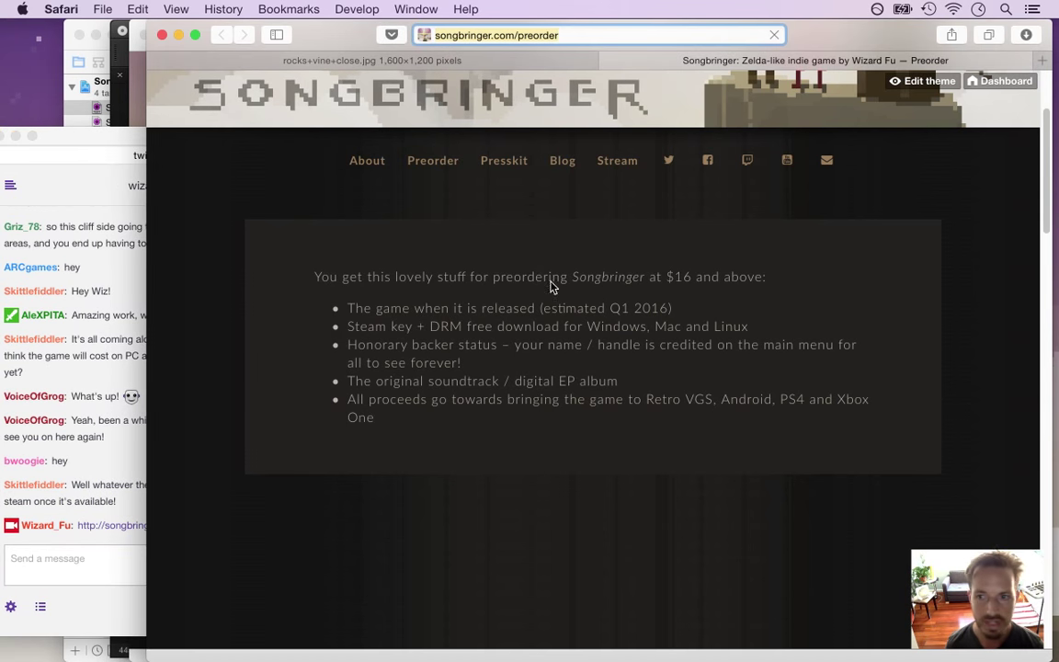
Review the preorder page's $32 and $64 reward tiers, reload the page and check the pre-order checkout box
scroll(1042, 224, down, 10)
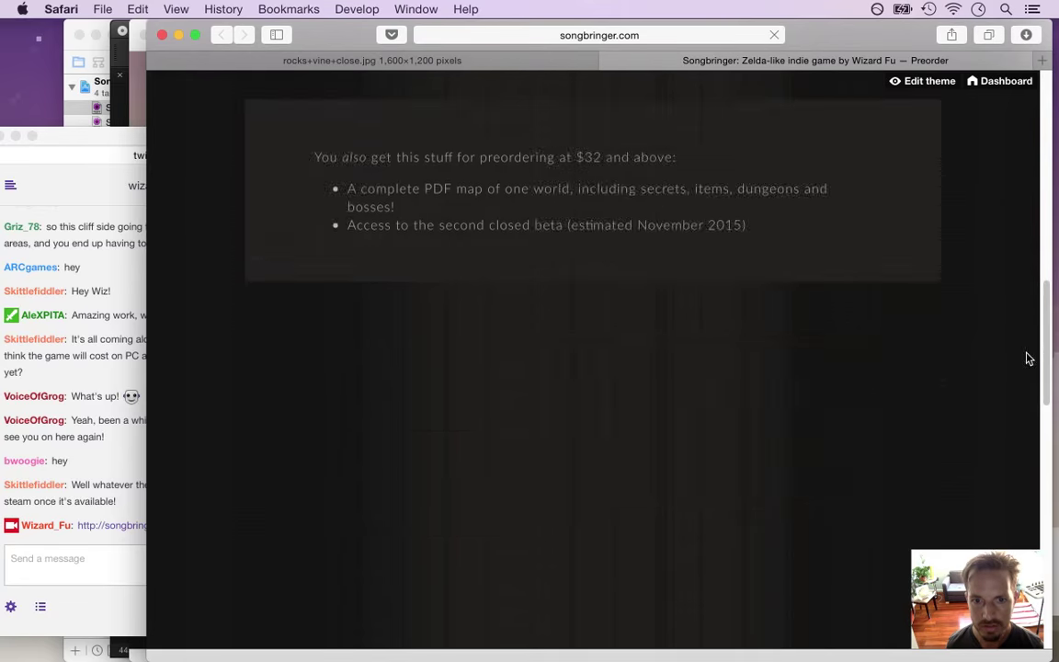
scroll(1020, 432, down, 10)
scroll(1002, 442, up, 6)
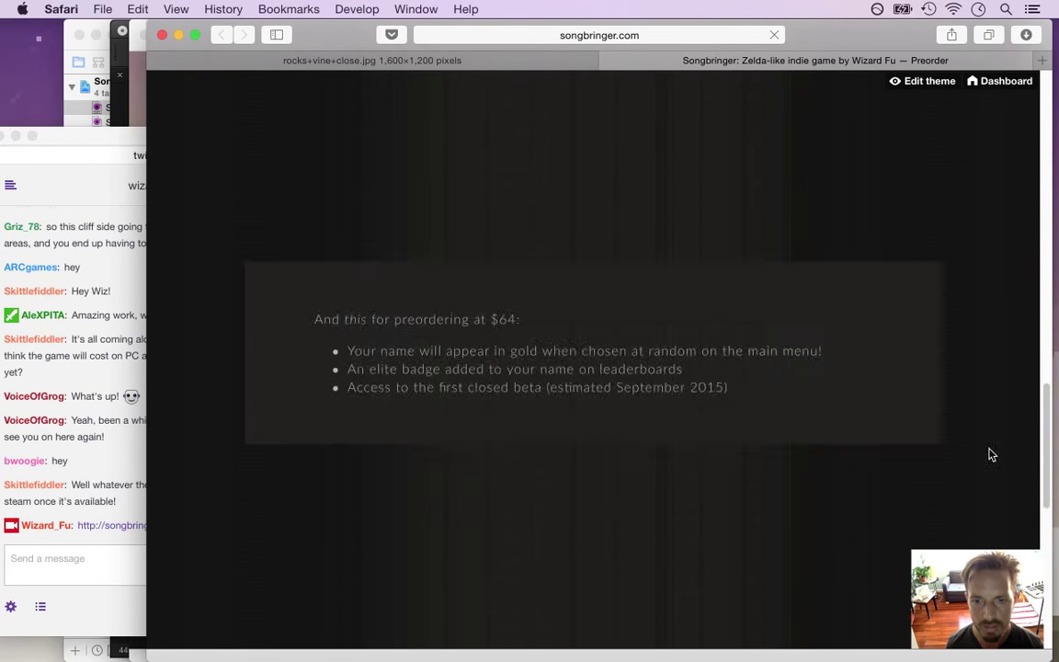
scroll(991, 455, up, 10)
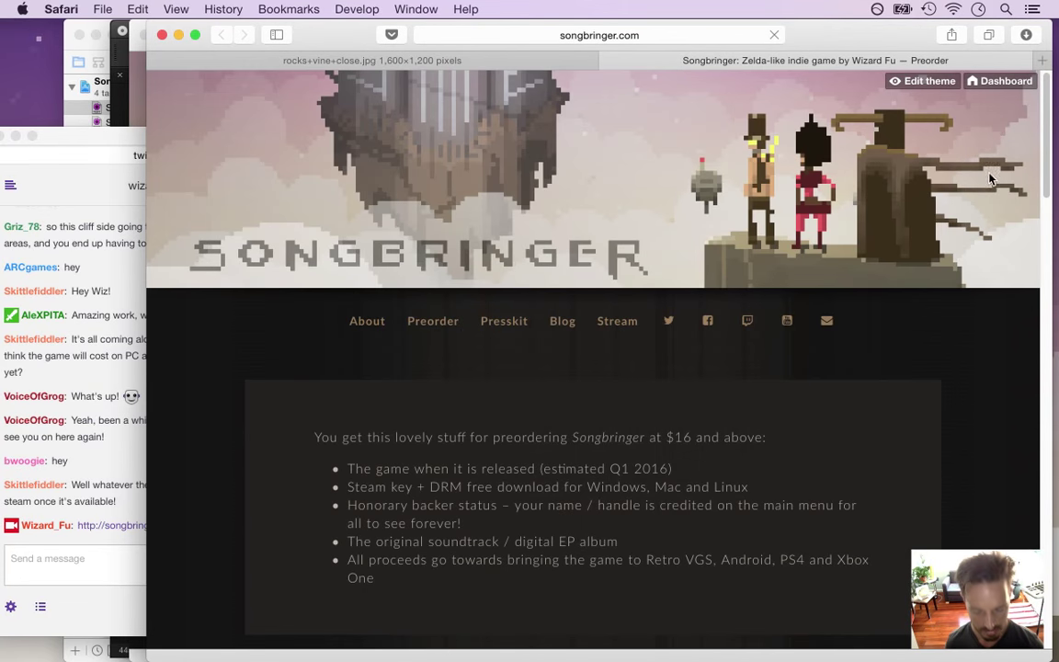
key(super+r)
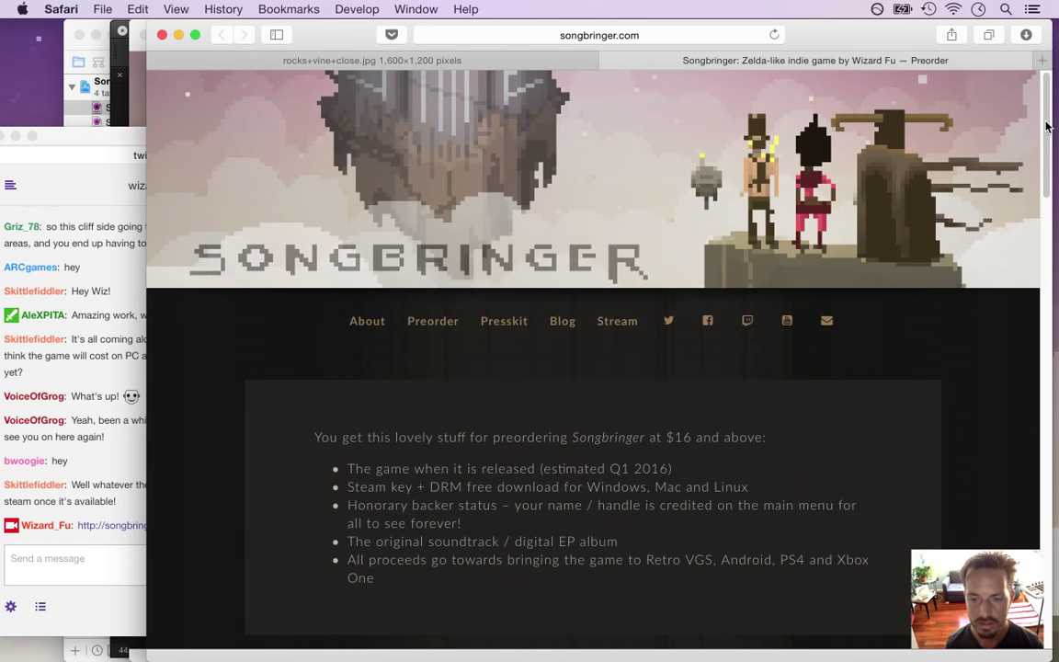
drag(1046, 126, 1043, 209)
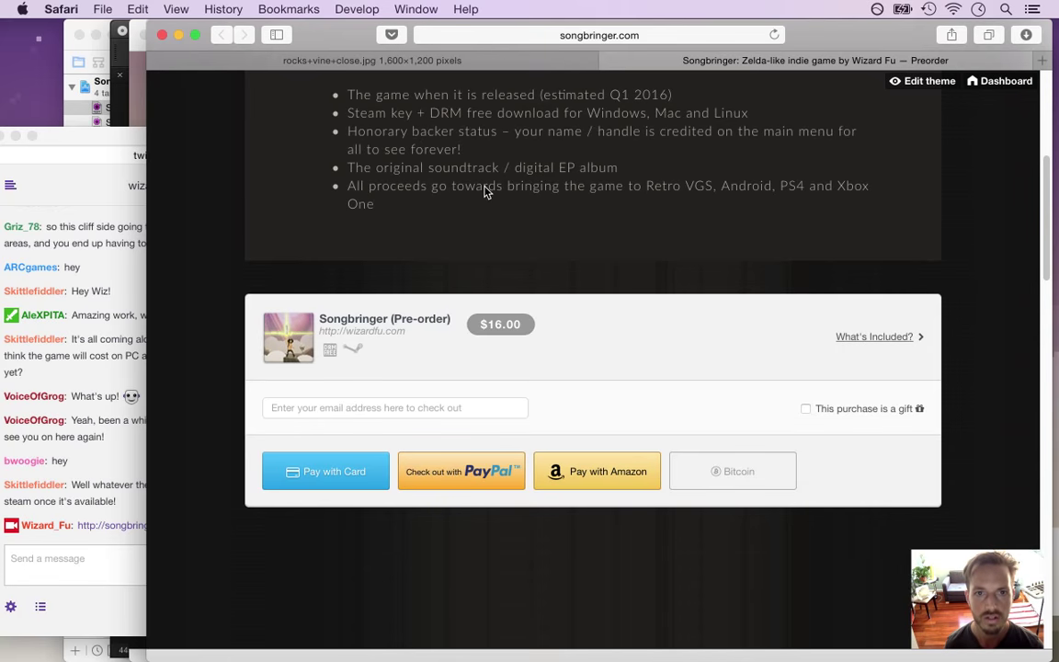
Close the preorder page tab and switch back to Stairs.psd in Photoshop
key(super+w)
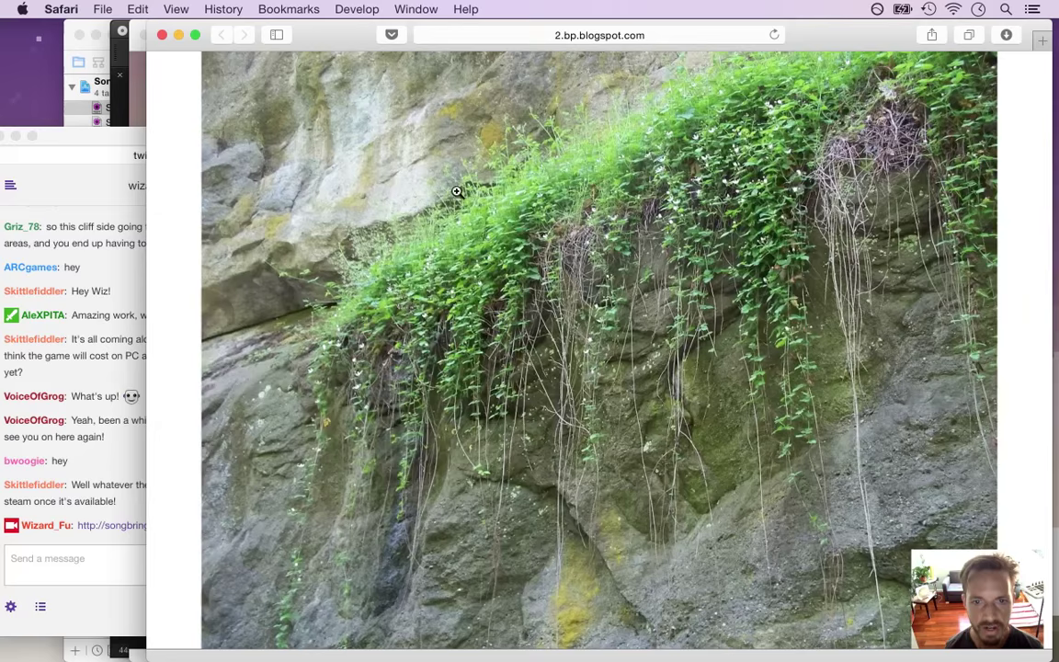
key(super+Tab)
key(super+Tab)
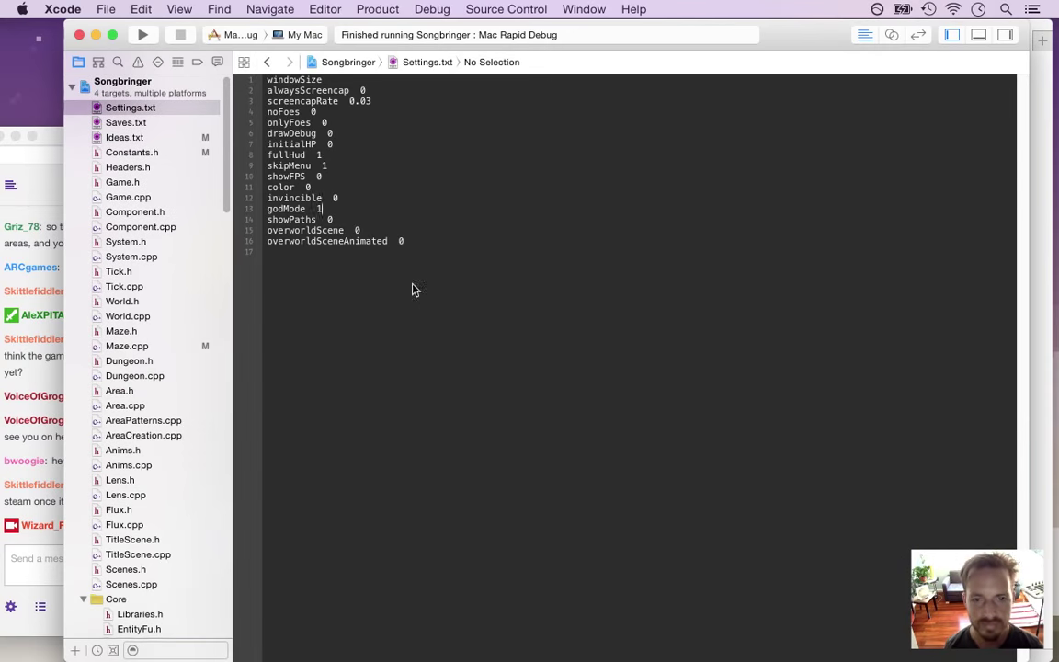
key(super+Tab)
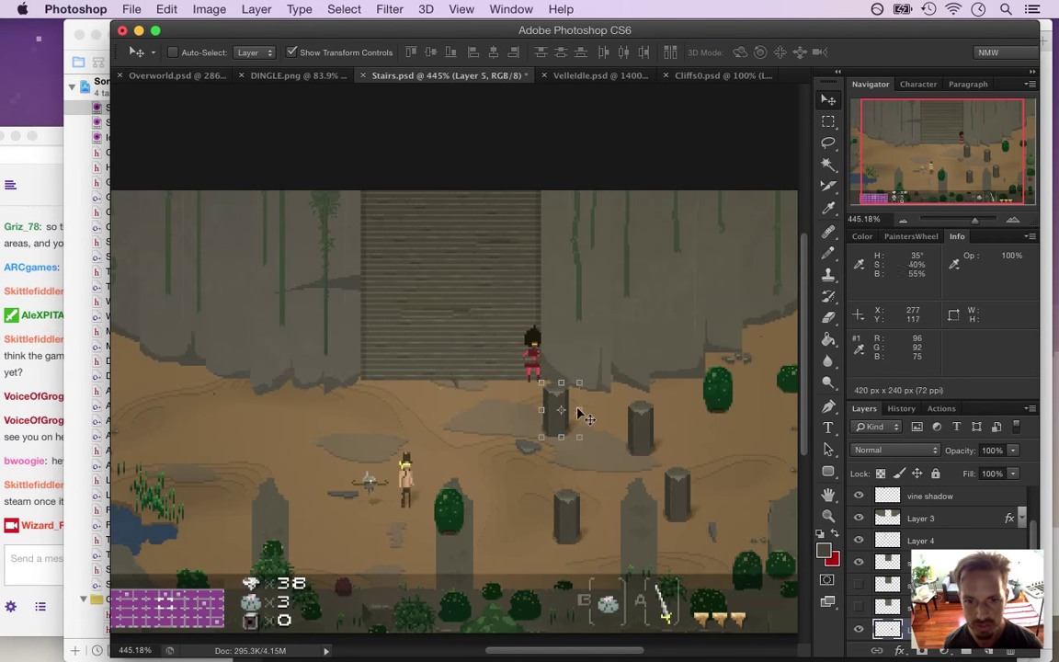
Marquee-select a 21 × 21 px area around the upper part of the post by the stairs and bring Layer 5 above the velle layer
drag(588, 411, 671, 423)
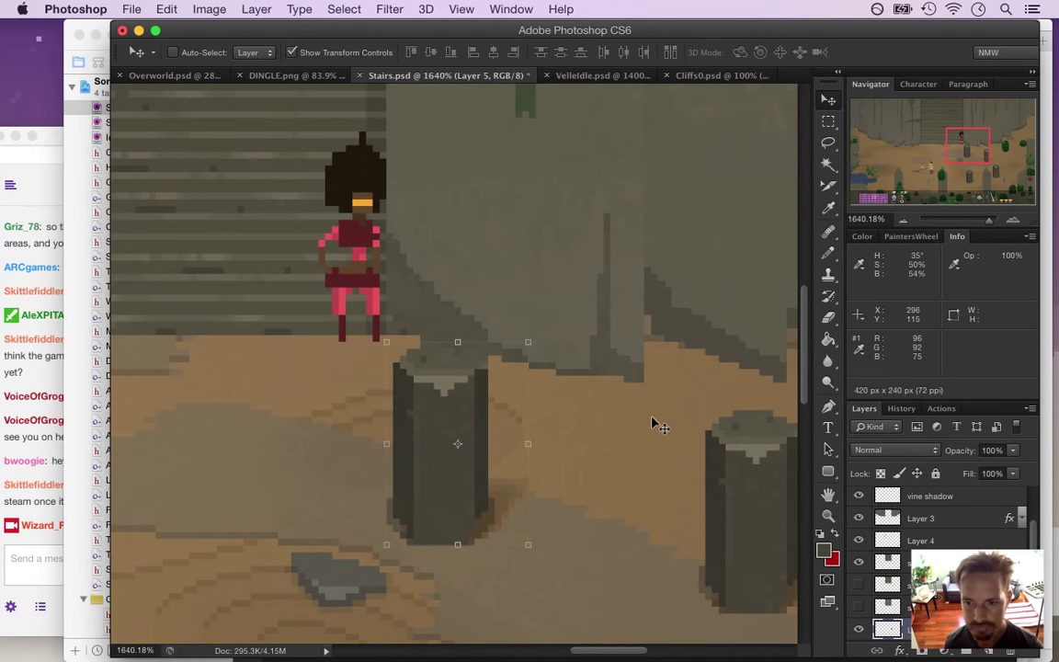
key(m)
drag(378, 317, 514, 455)
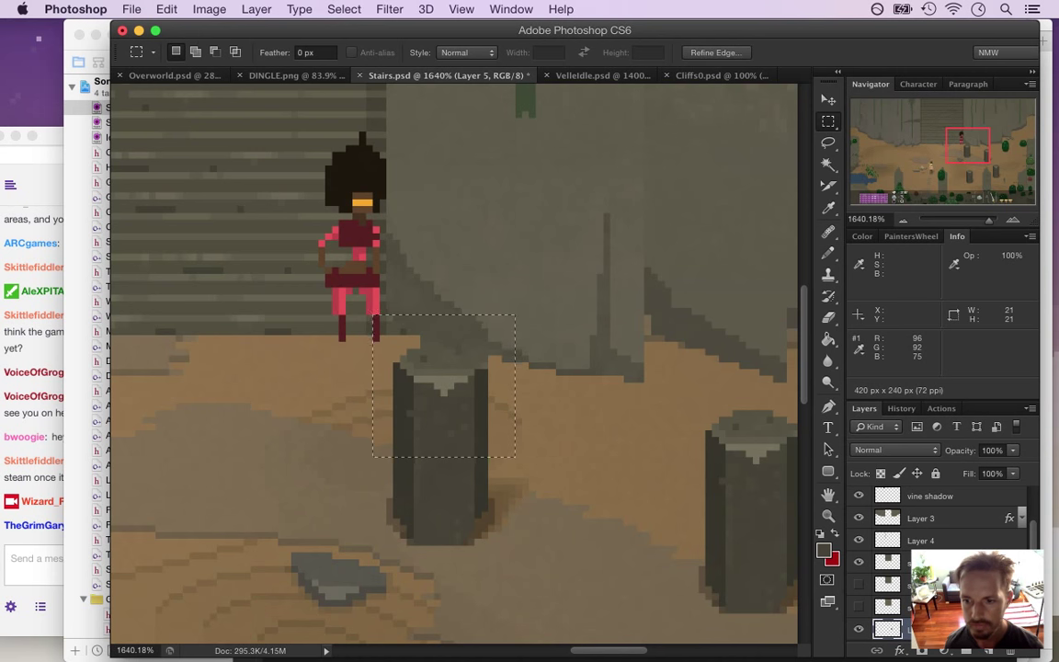
drag(974, 629, 978, 497)
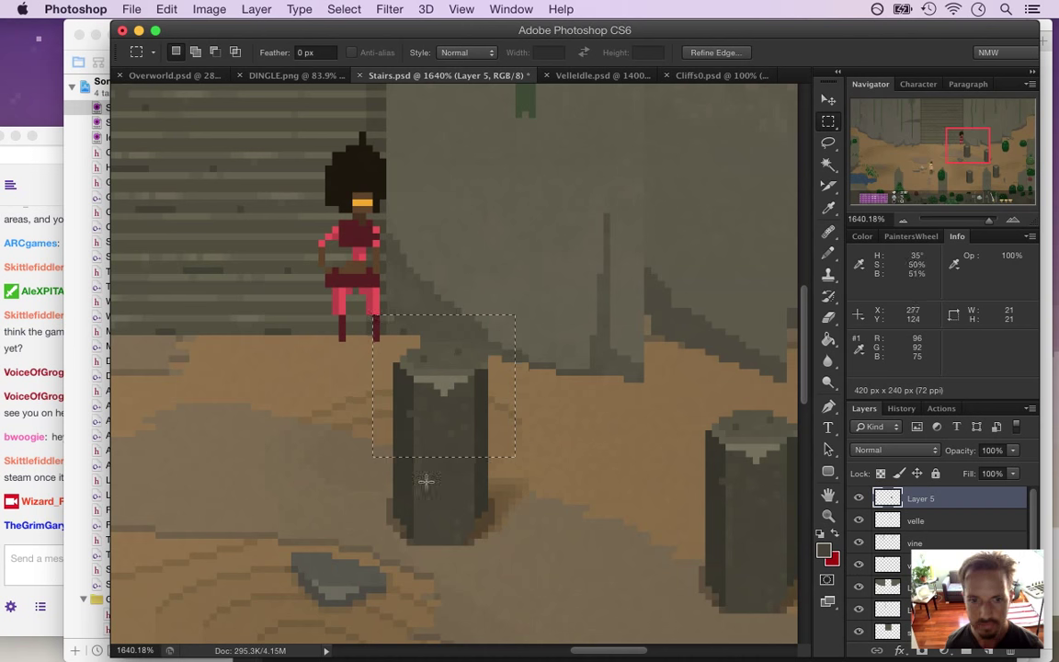
Read the newest preorder comment in the Twitch chat and return to Photoshop
click(42, 549)
drag(75, 526, 180, 562)
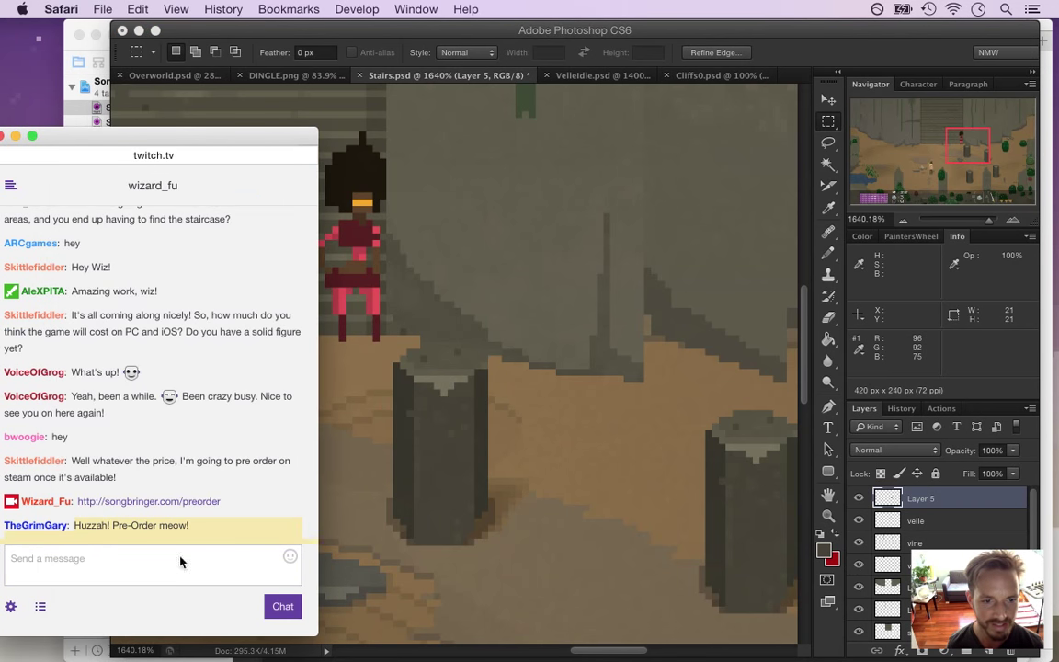
click(782, 53)
Extend the post beside the stairs upward to about 46 px tall by shifting copies of its upper section in two moves
drag(456, 402, 464, 362)
key(v)
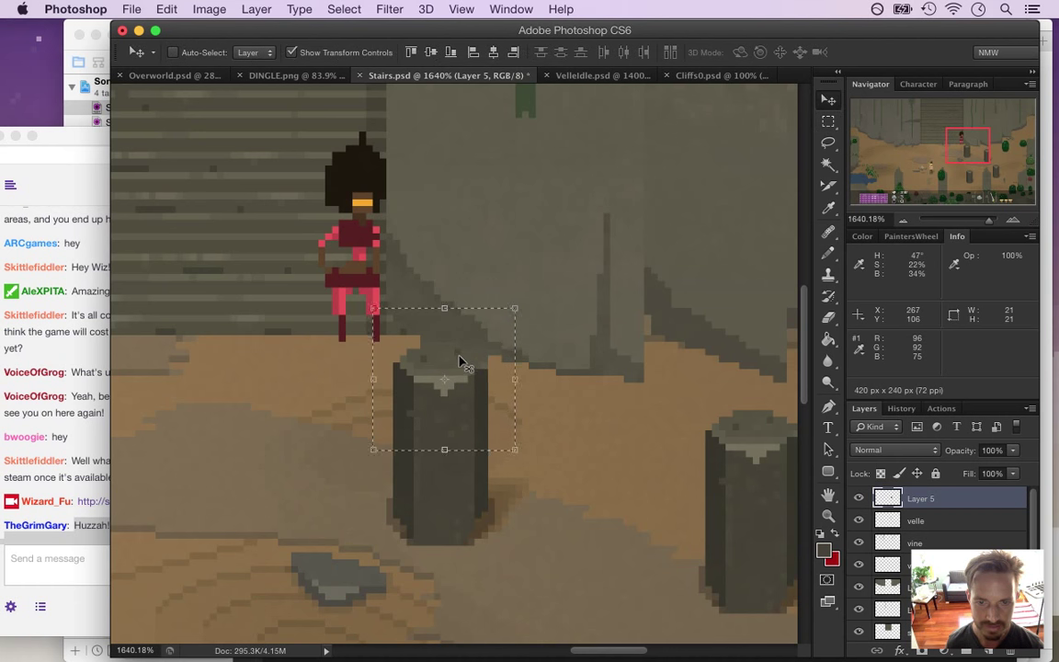
drag(453, 360, 450, 324)
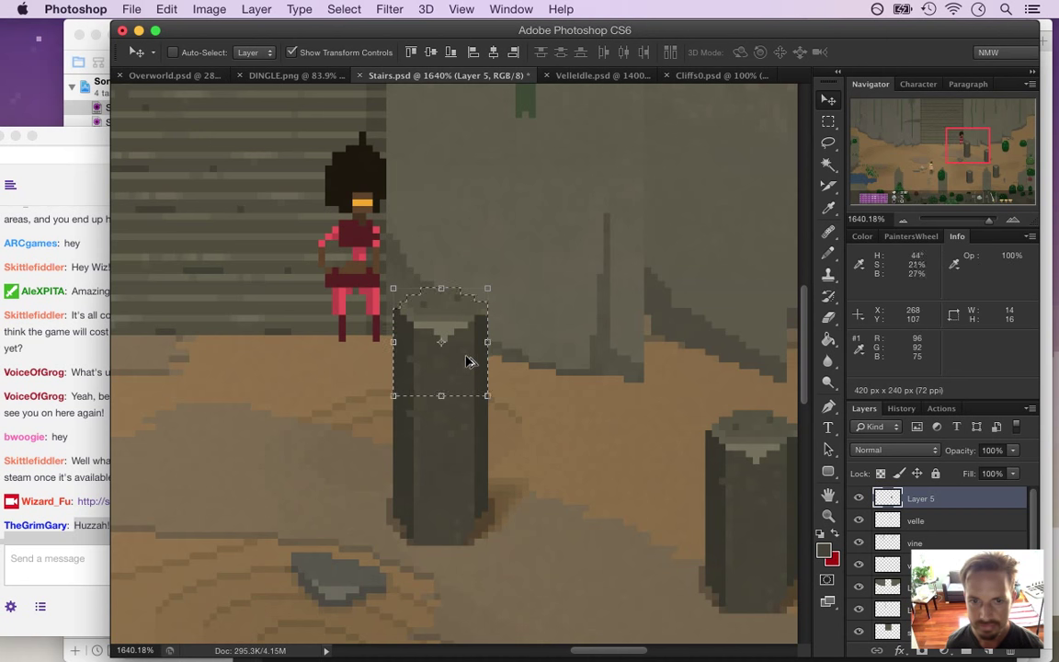
drag(468, 361, 469, 303)
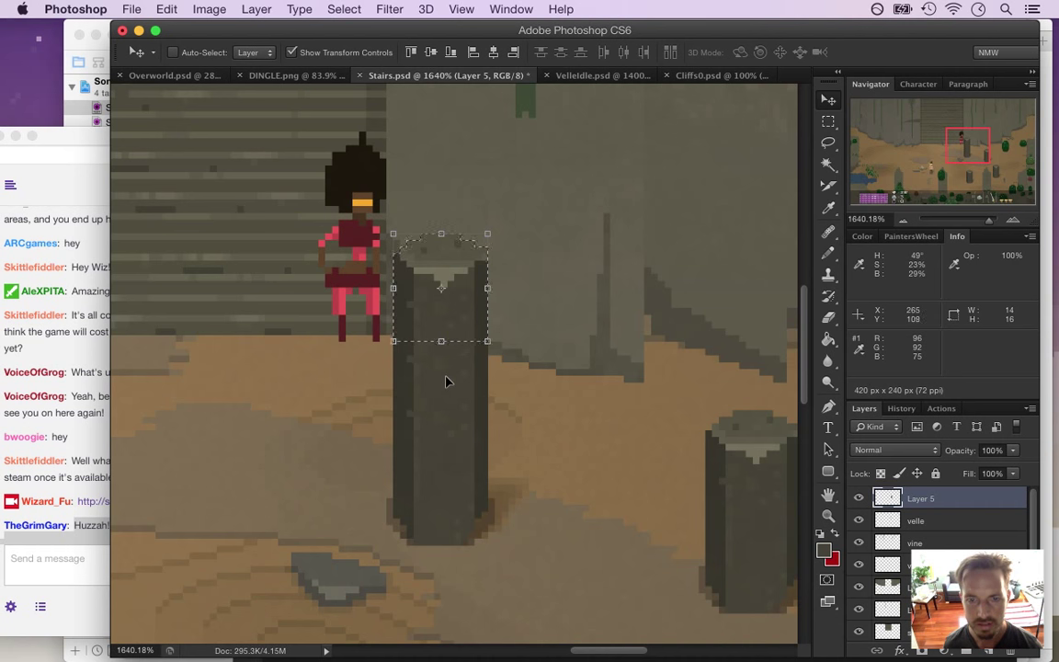
Select the right half of the tall post with its shadow and shift it 2 px to the right
key(m)
drag(454, 327, 438, 533)
key(super+d)
drag(346, 172, 432, 556)
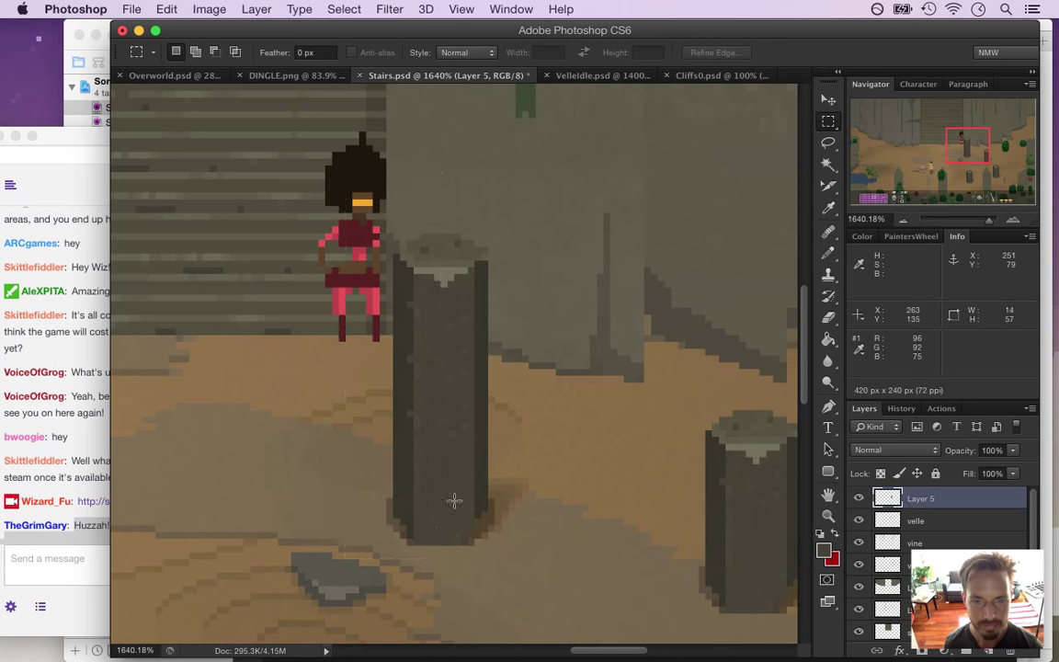
drag(440, 186, 542, 579)
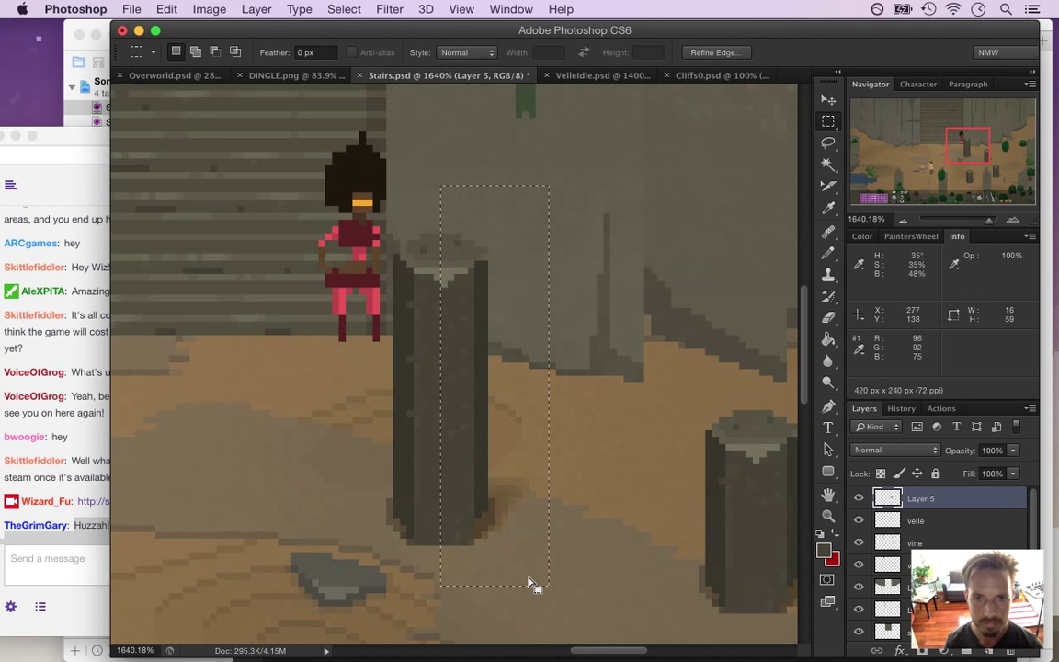
key(v)
key(Right)
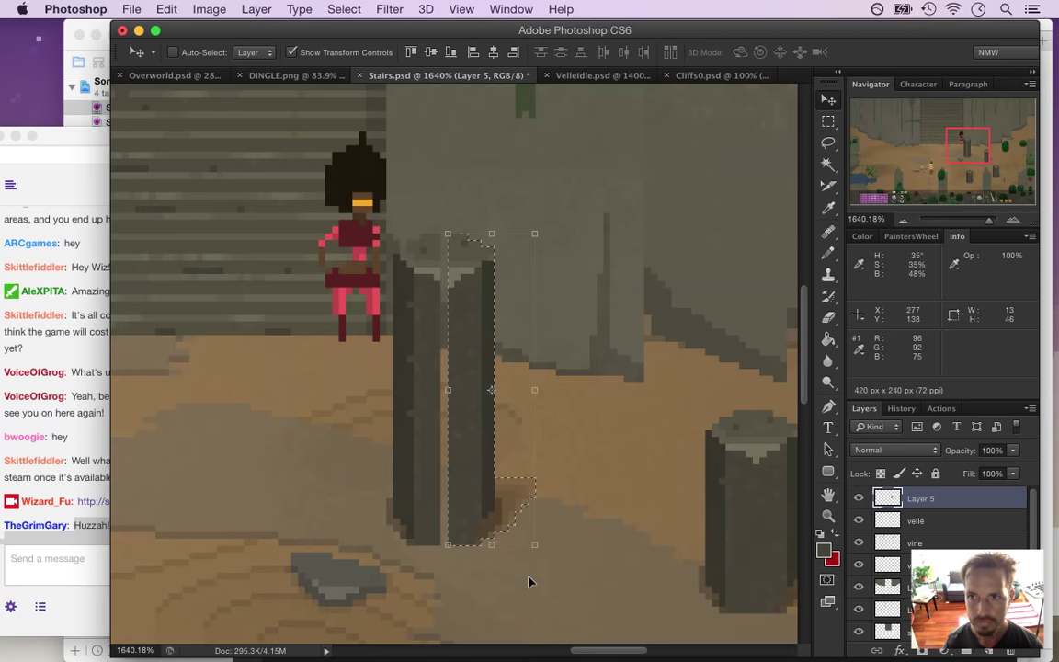
key(Right)
key(Right)
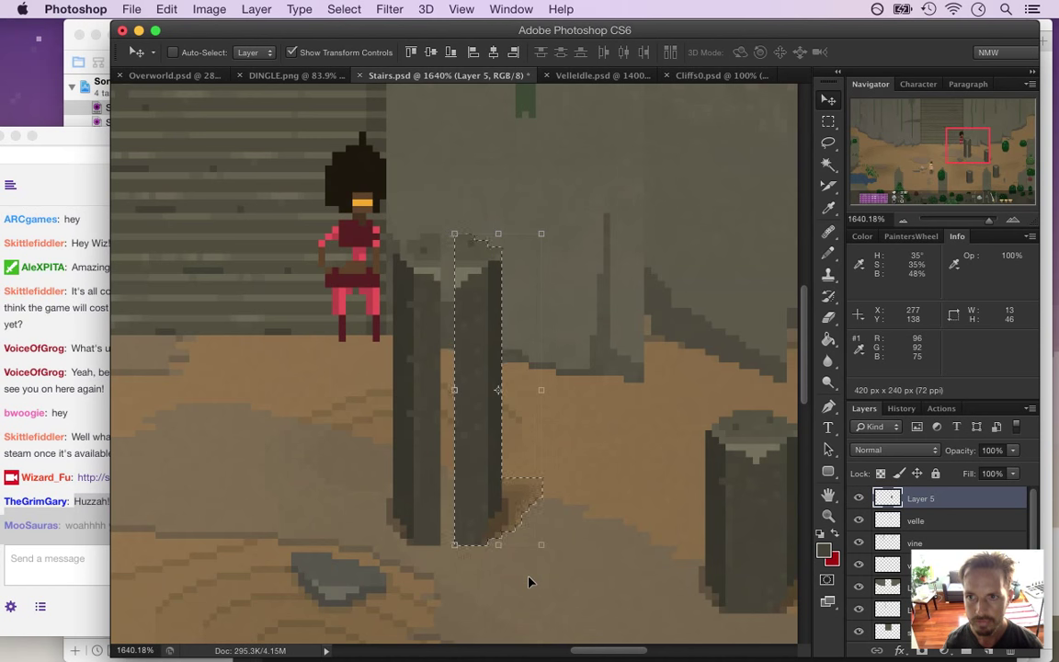
Replace the selection with a strip 5 px wide and 52 px high along the post's middle, ready for moving
key(m)
key(ctrl+d)
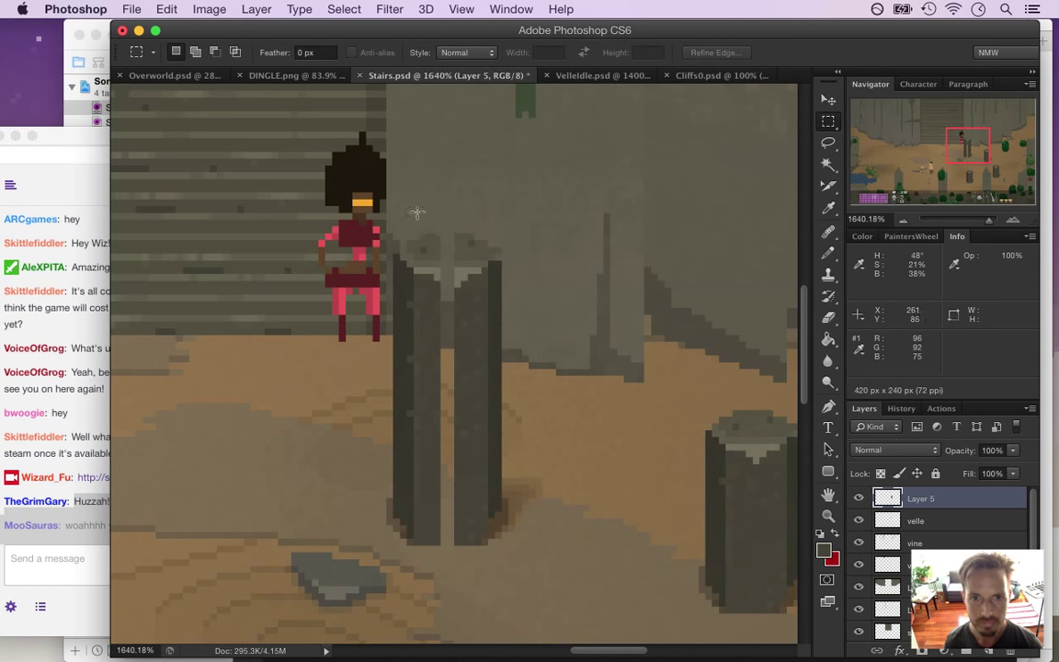
drag(416, 214, 438, 555)
key(v)
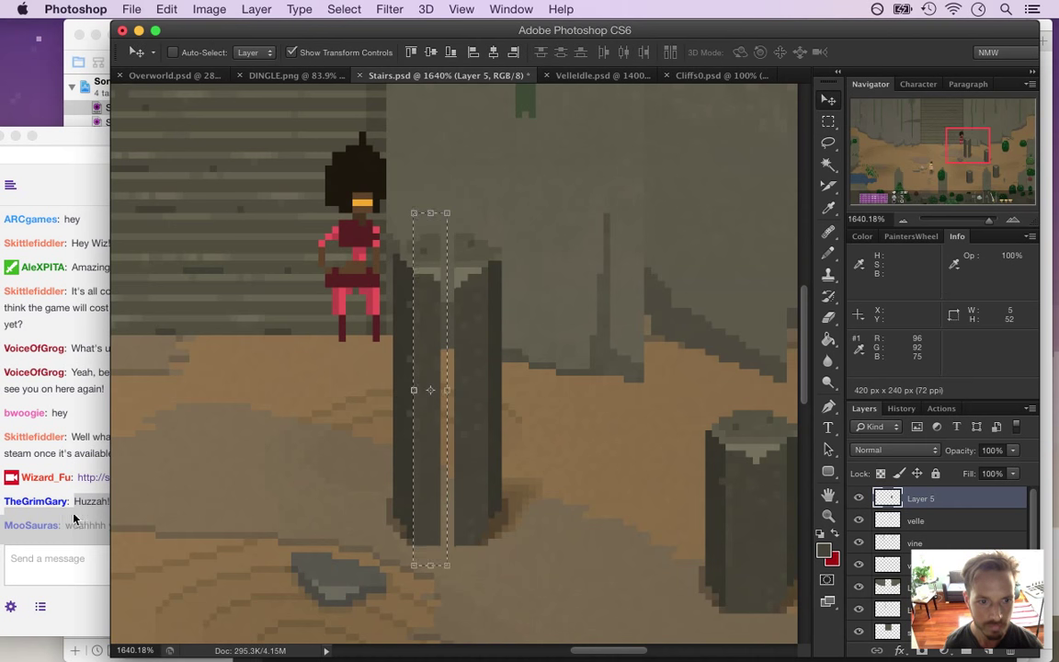
Switch to the Twitch chat and read the new viewer message about bringing the game to Xbox One and PS4
click(99, 550)
triple_click(210, 523)
click(131, 504)
drag(105, 499, 277, 480)
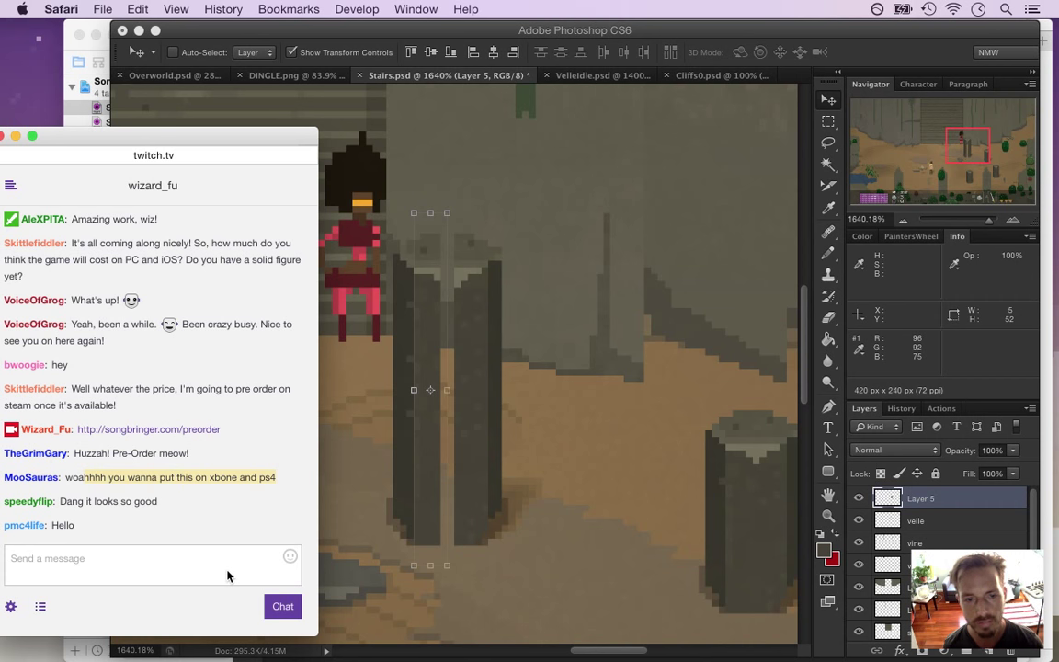
click(191, 479)
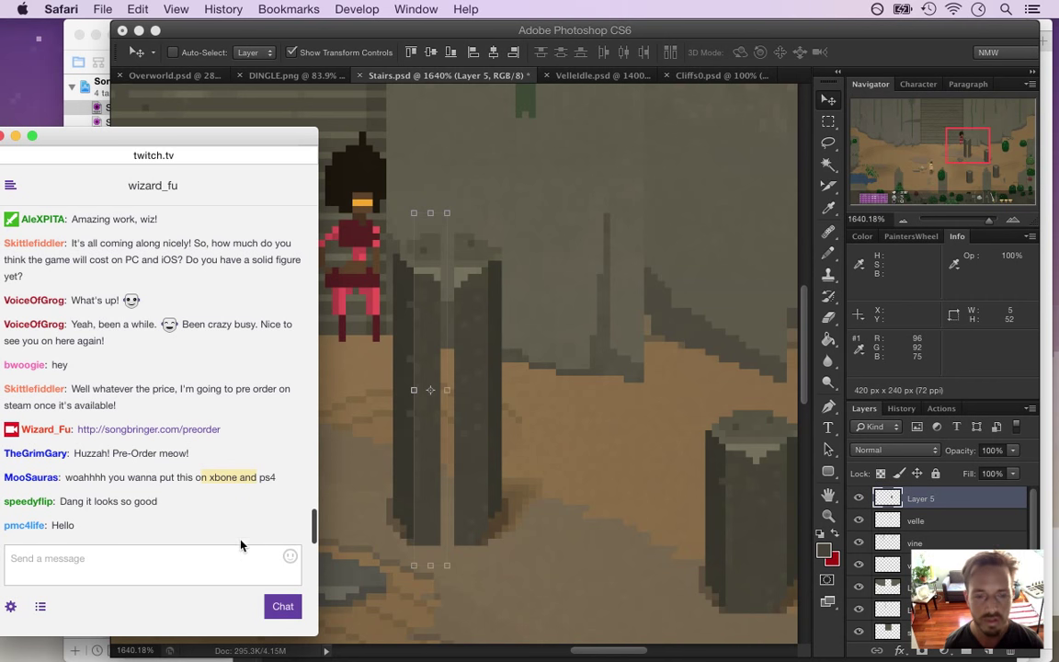
triple_click(218, 479)
drag(209, 479, 259, 479)
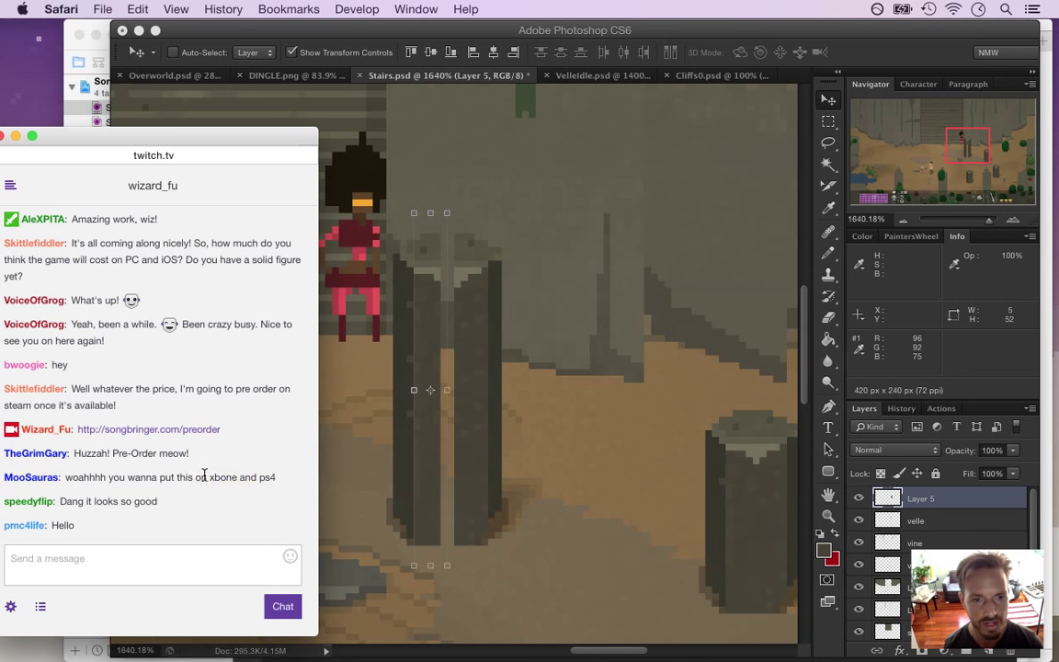
drag(221, 480, 271, 507)
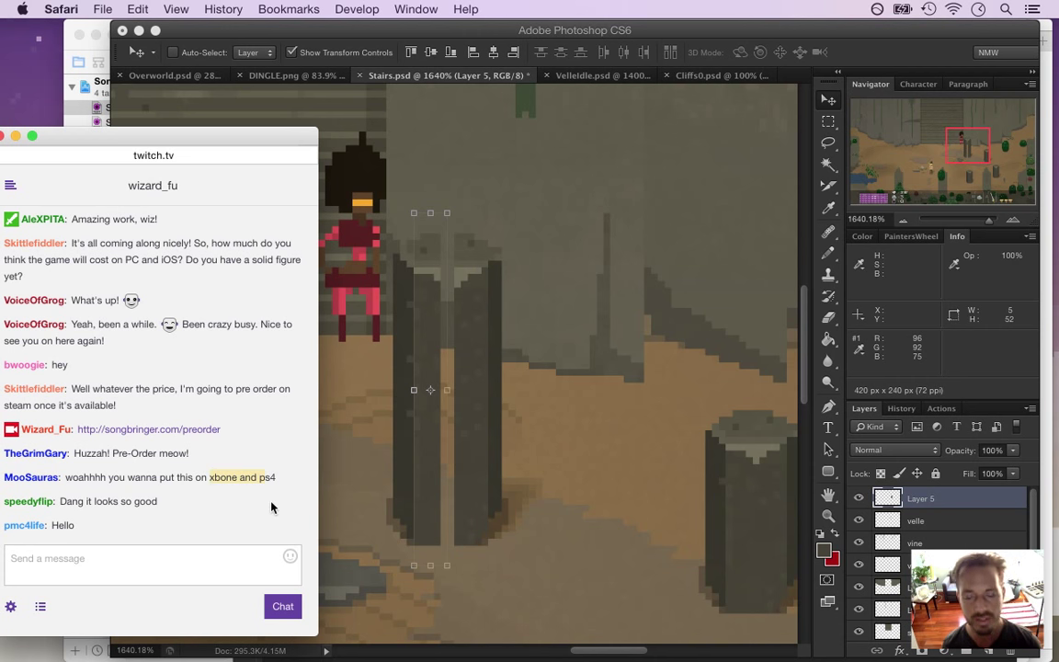
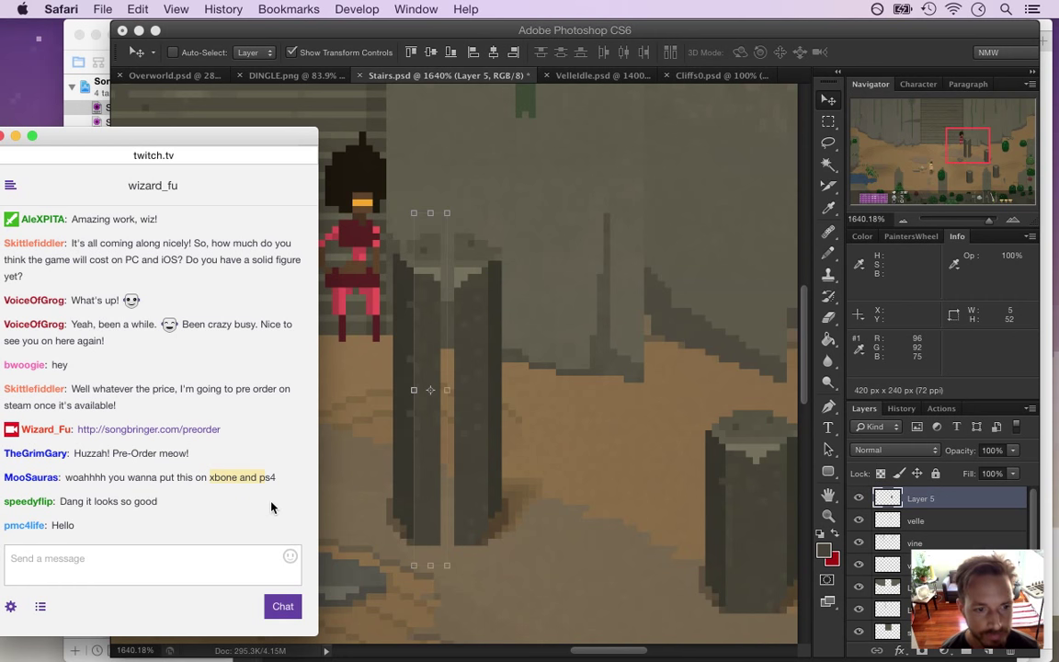
Read the last two chat messages, the compliment and the greeting, and return to Photoshop
drag(88, 502, 156, 507)
click(69, 523)
drag(61, 501, 157, 502)
drag(57, 525, 99, 528)
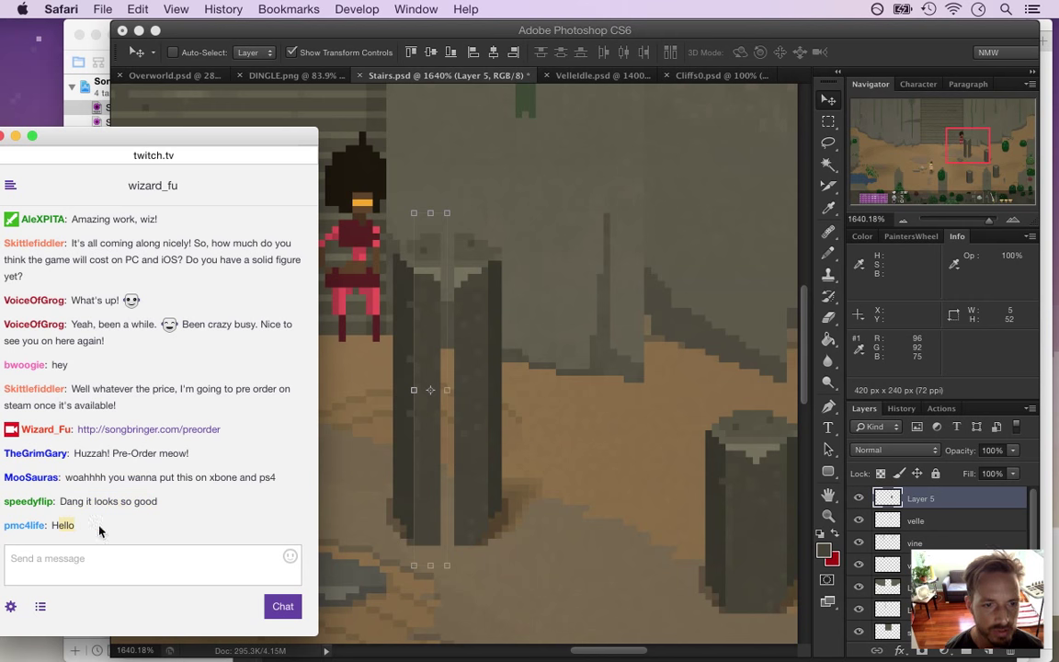
click(886, 37)
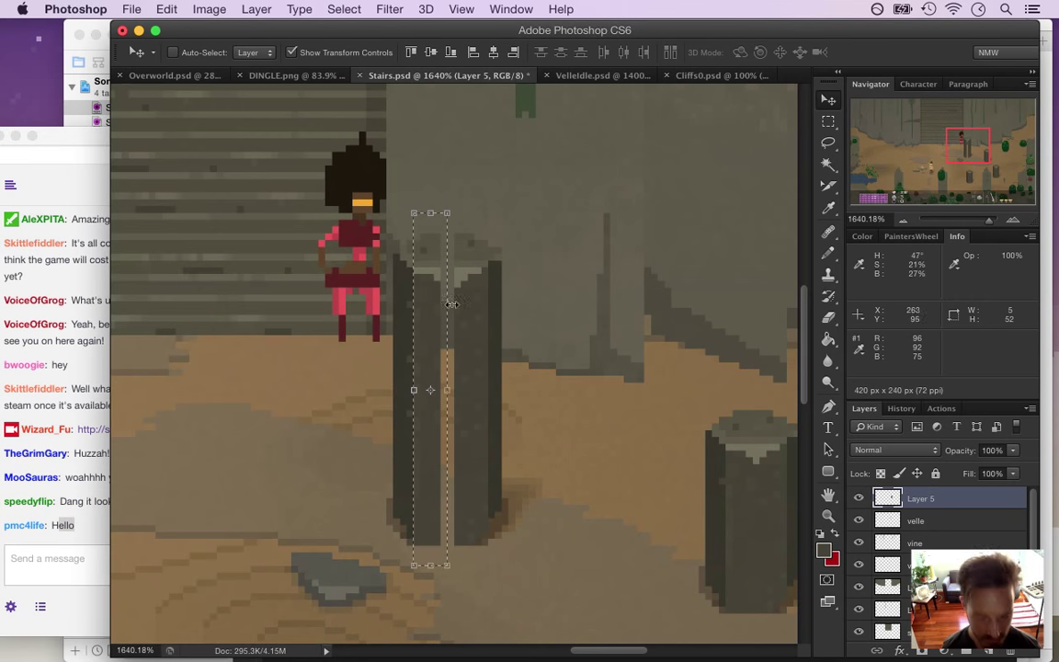
Fill the gap in the widened post with a copy of the selected strip, deselect it and fit the whole scene in view
drag(432, 295, 441, 292)
key(m)
key(super+d)
key(super+0)
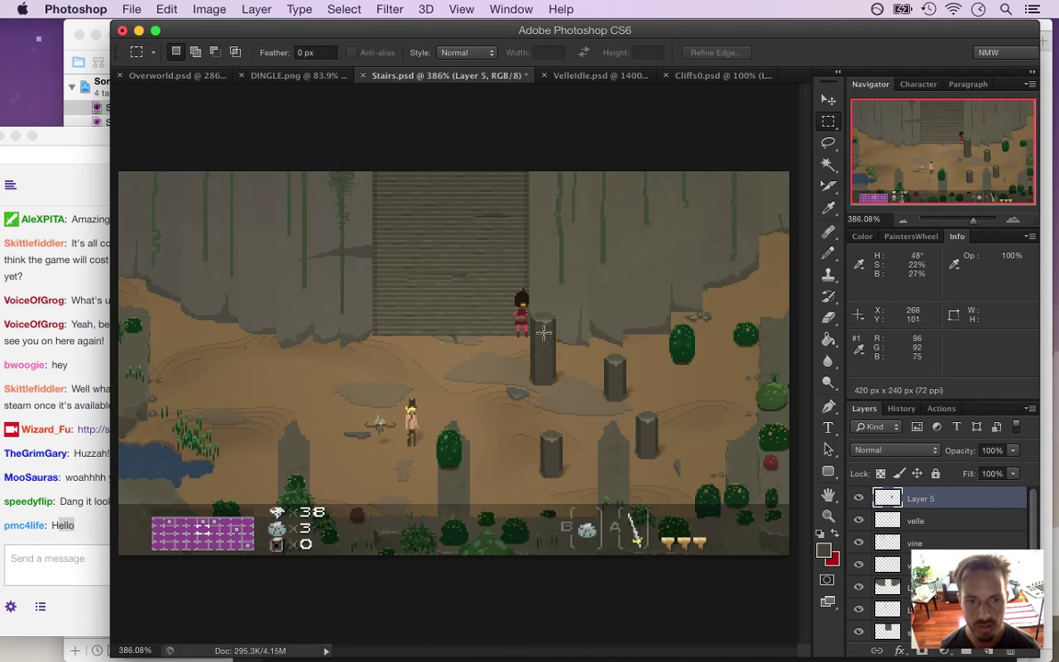
Switch to the running Songbringer game and walk the character from the pillar area up to the stone shrine
key(super+Tab)
key(super+Tab)
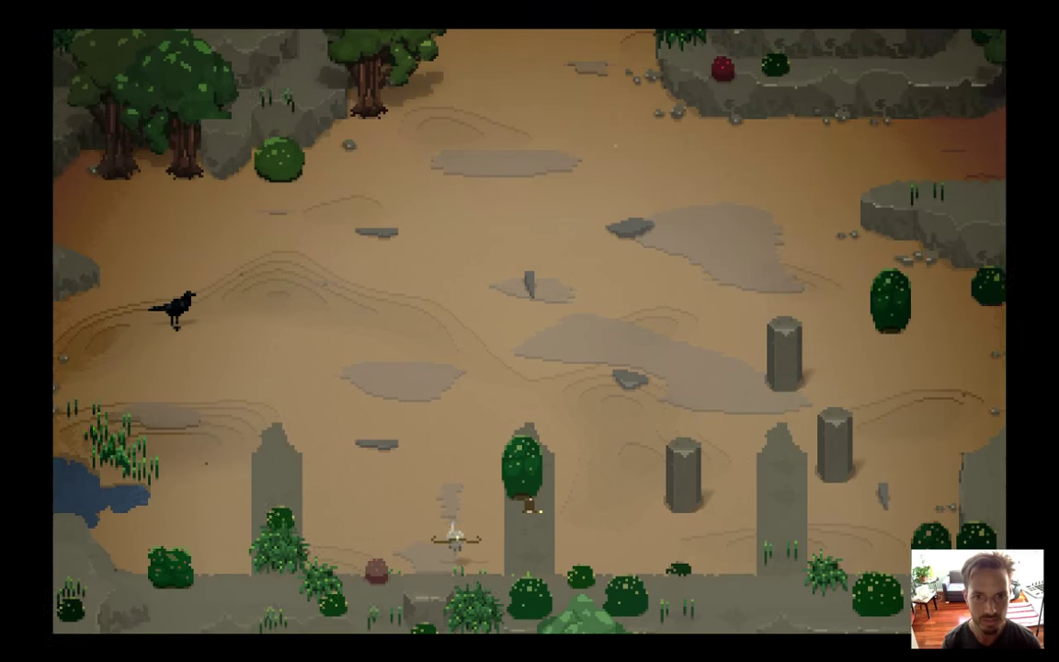
key(Left)
key(Right)
key(Up)
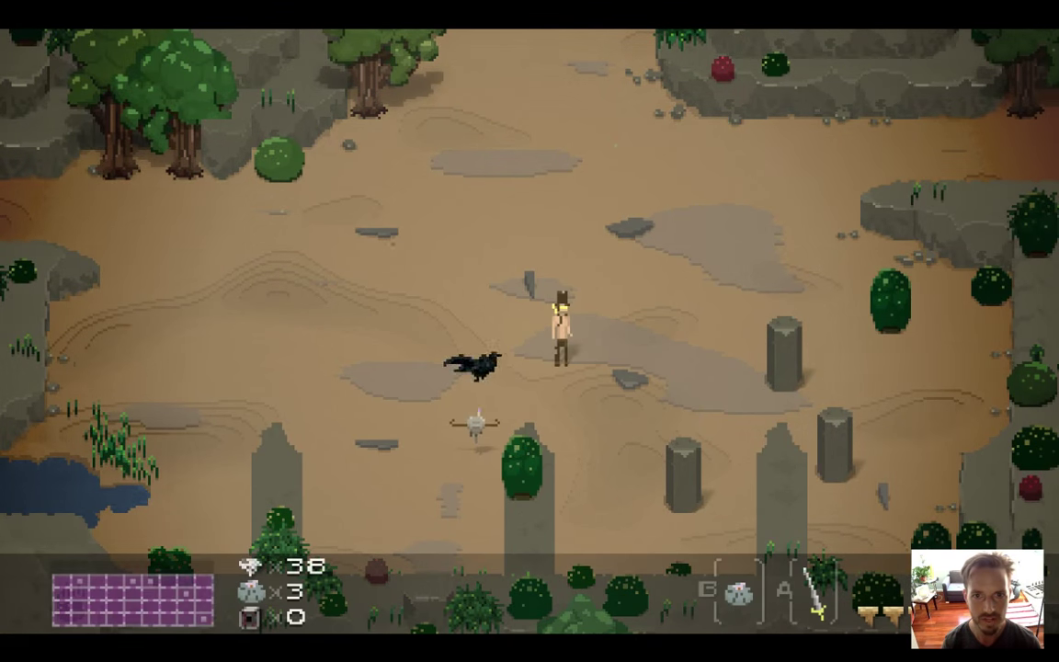
key(Left)
key(Right)
key(Up)
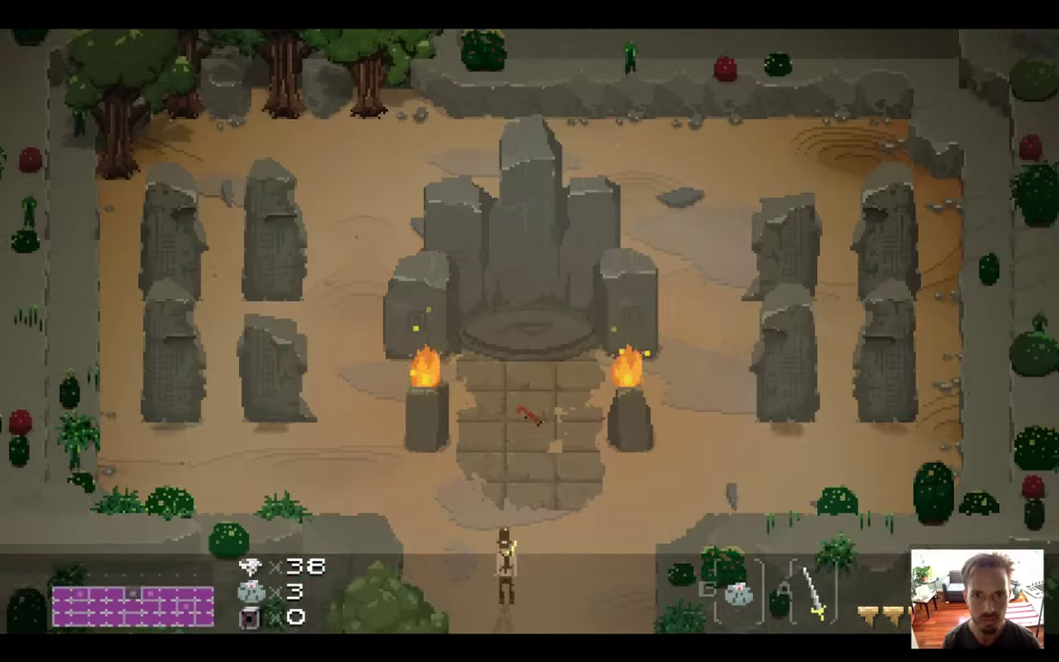
Examine the shrine area's stone monuments and fire pedestals in the game, and walk back down to the pillar area
key(Down)
key(Up)
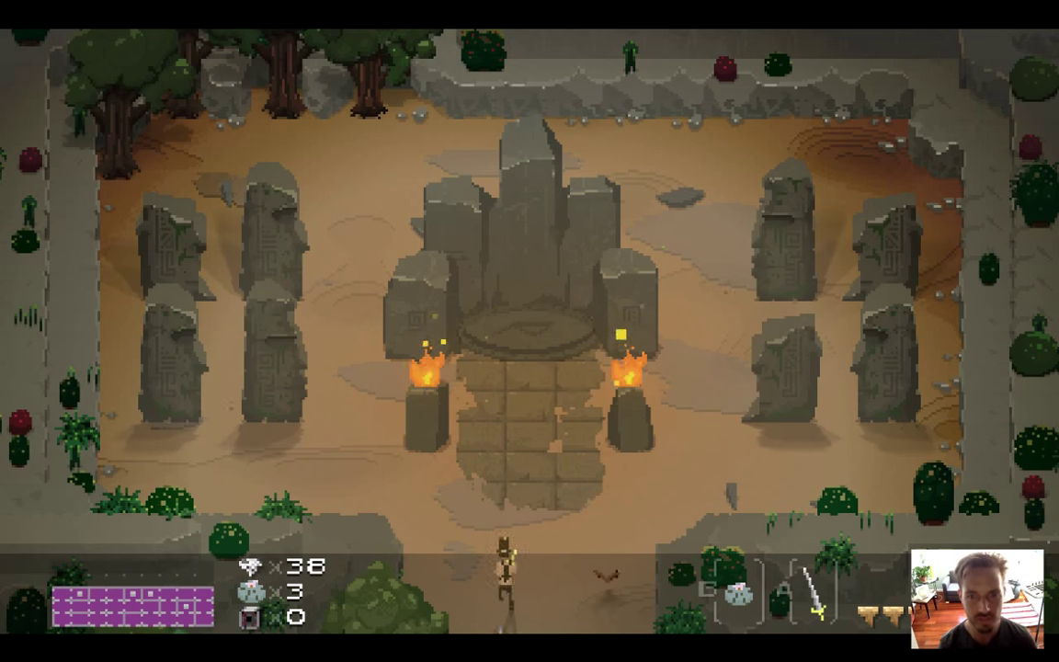
key(Up)
key(Left)
key(Right)
key(Left)
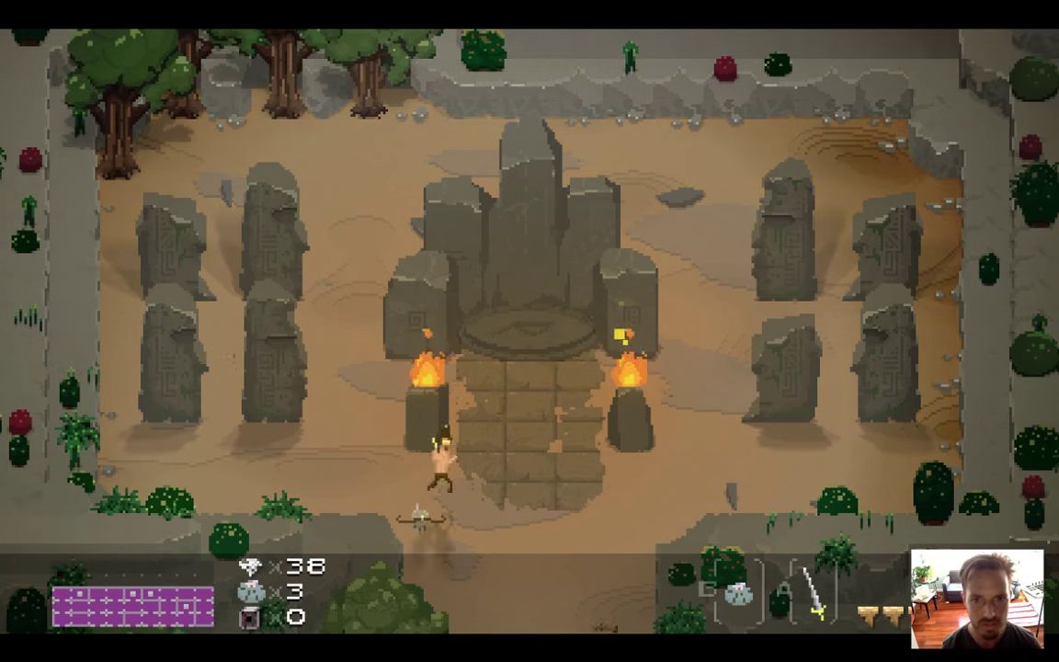
key(Right)
key(Down)
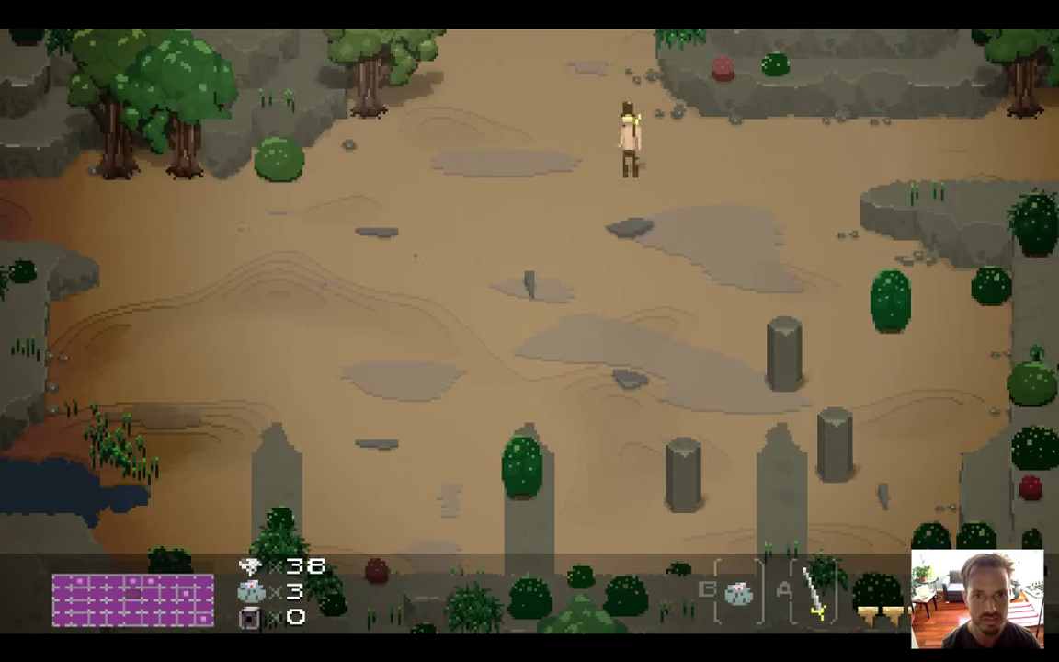
Walk the game character from the pillar area up to the stone shrine and around behind its tall monument
key(Left)
key(Up)
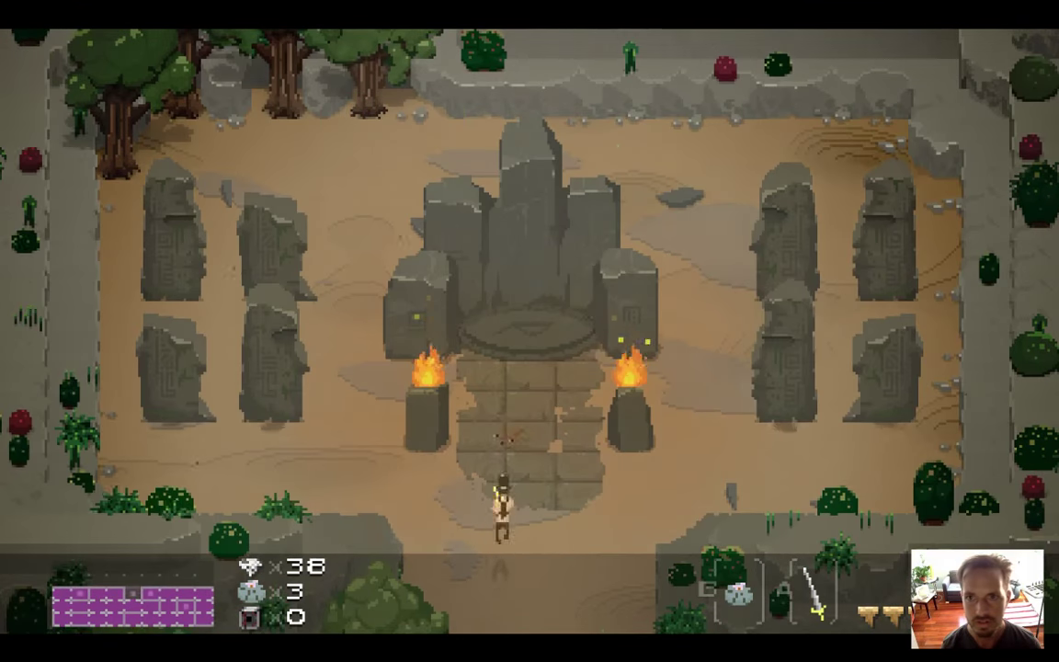
key(Up)
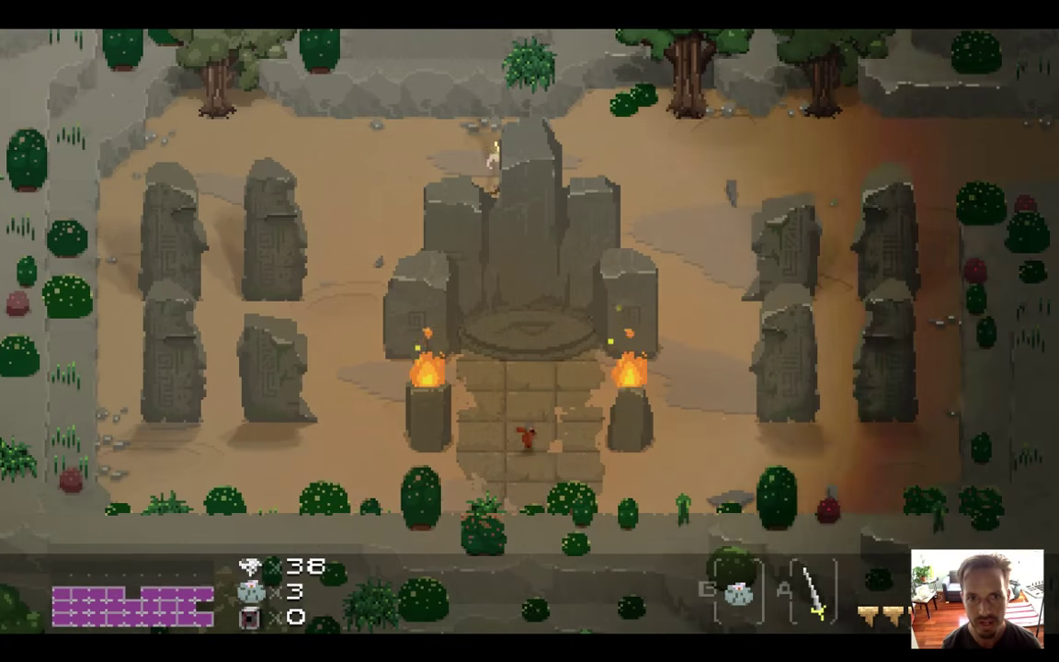
Explore the neighbouring desert areas with enemies and the shrine beside the dark cave entrance in the game
key(Right)
key(Right)
key(Left)
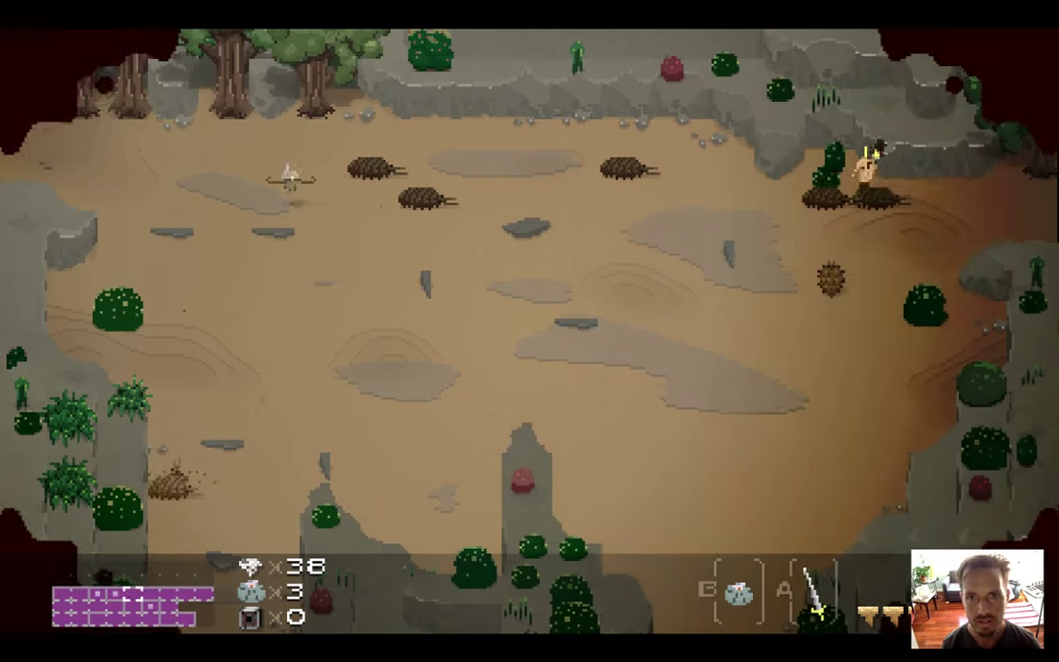
key(Right)
key(Down)
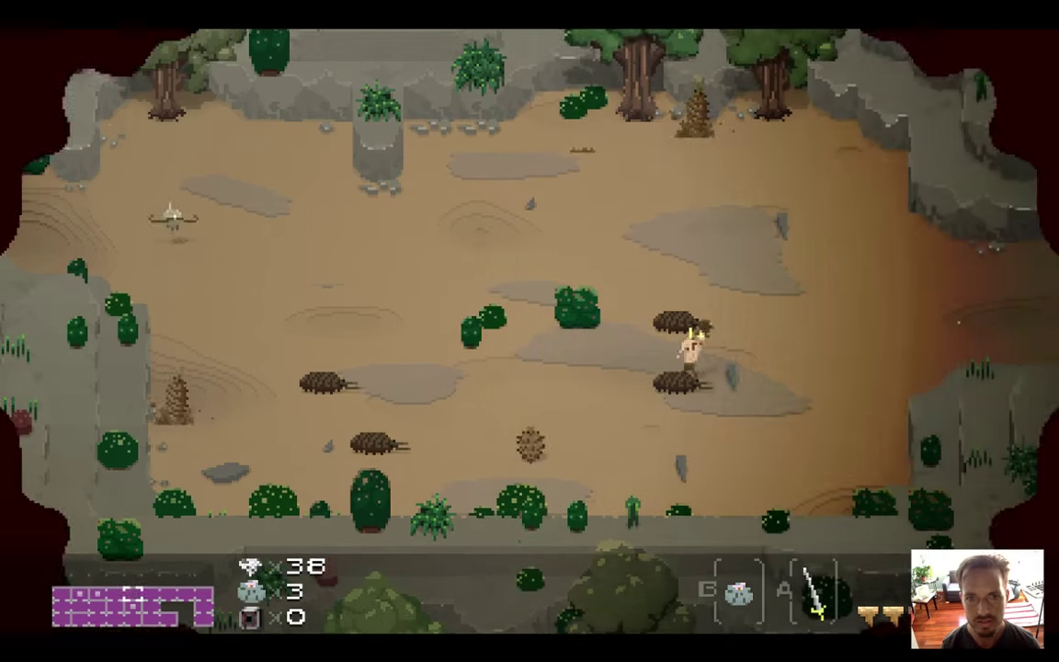
key(Up)
key(Left)
key(Down)
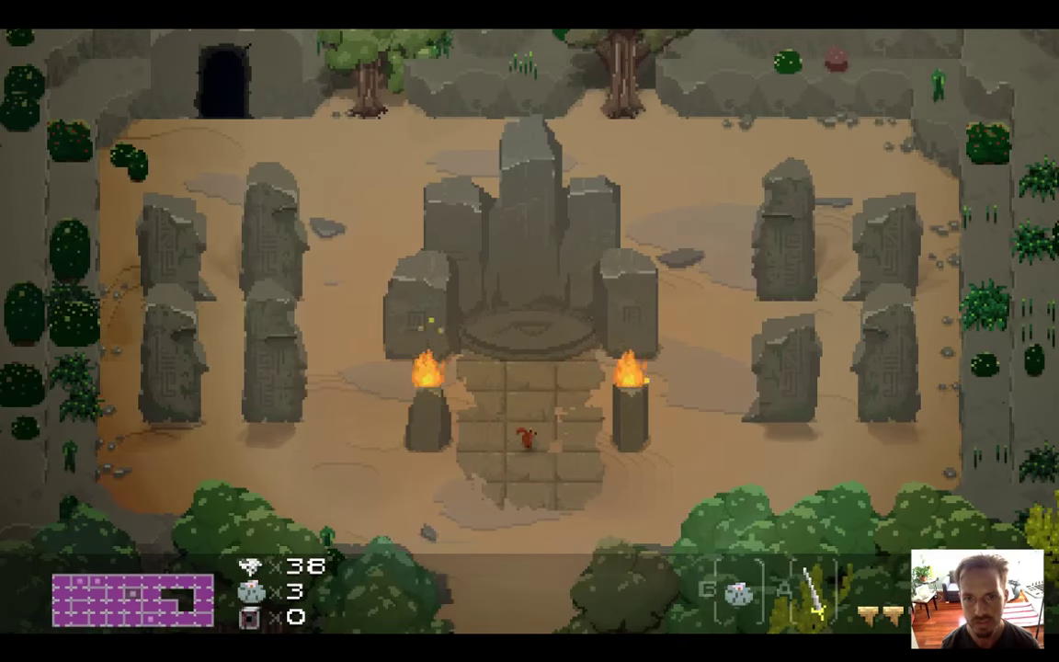
key(Right)
Quit the Songbringer game and switch from Xcode's Settings.txt to Stairs.psd in Photoshop
key(super+q)
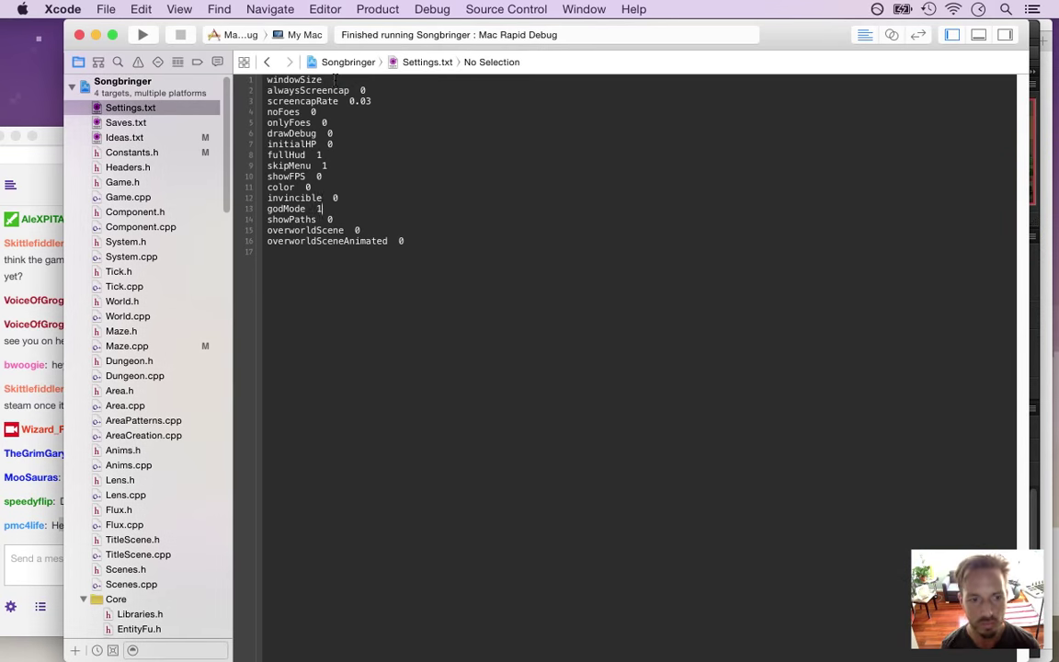
click(366, 208)
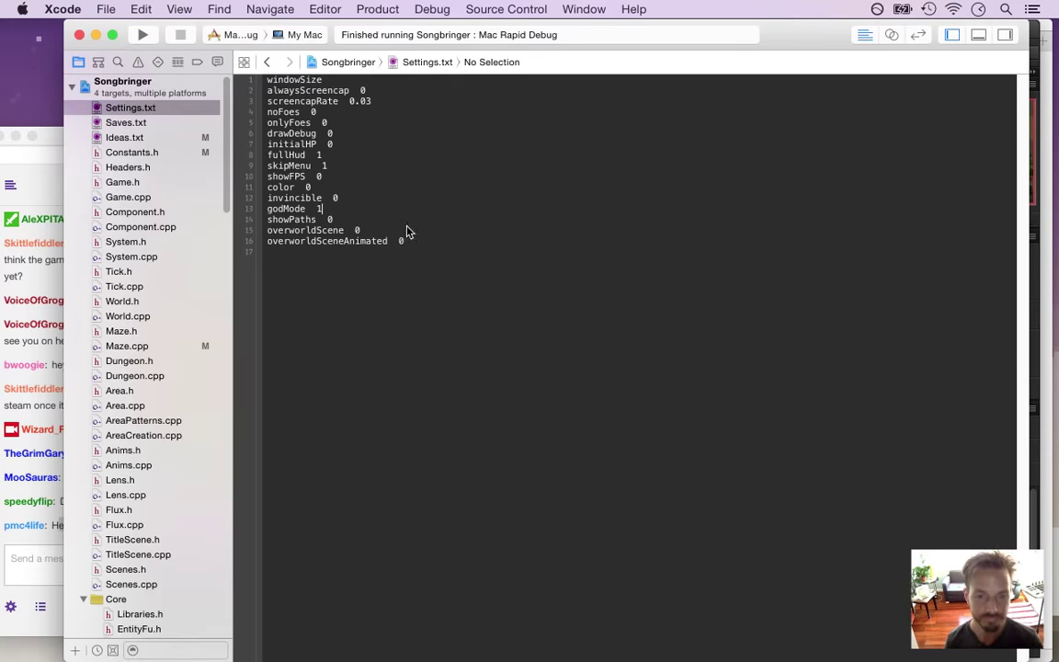
key(super+Tab)
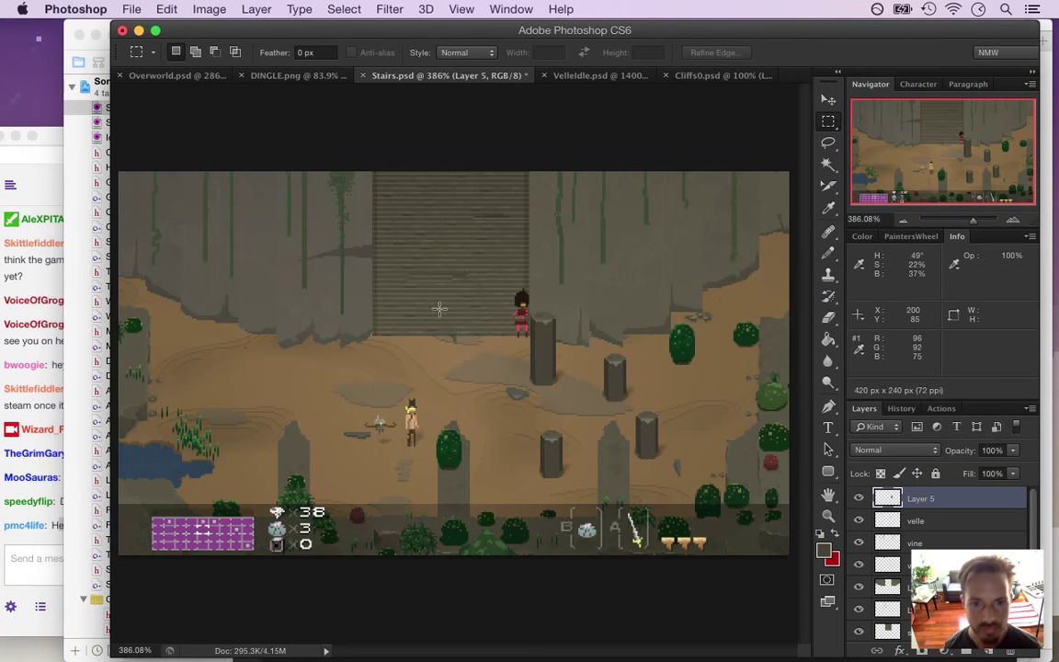
Check the widened stone post up close with the Pencil tool ready, and save Stairs.psd
drag(552, 317, 632, 367)
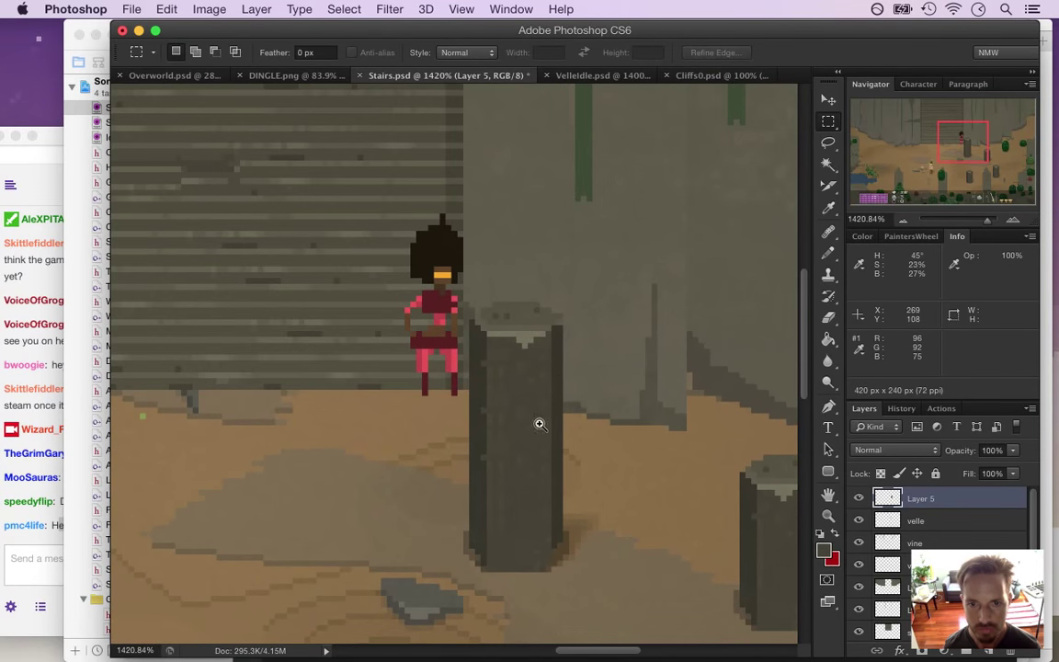
drag(538, 426, 571, 437)
key(i)
key(b)
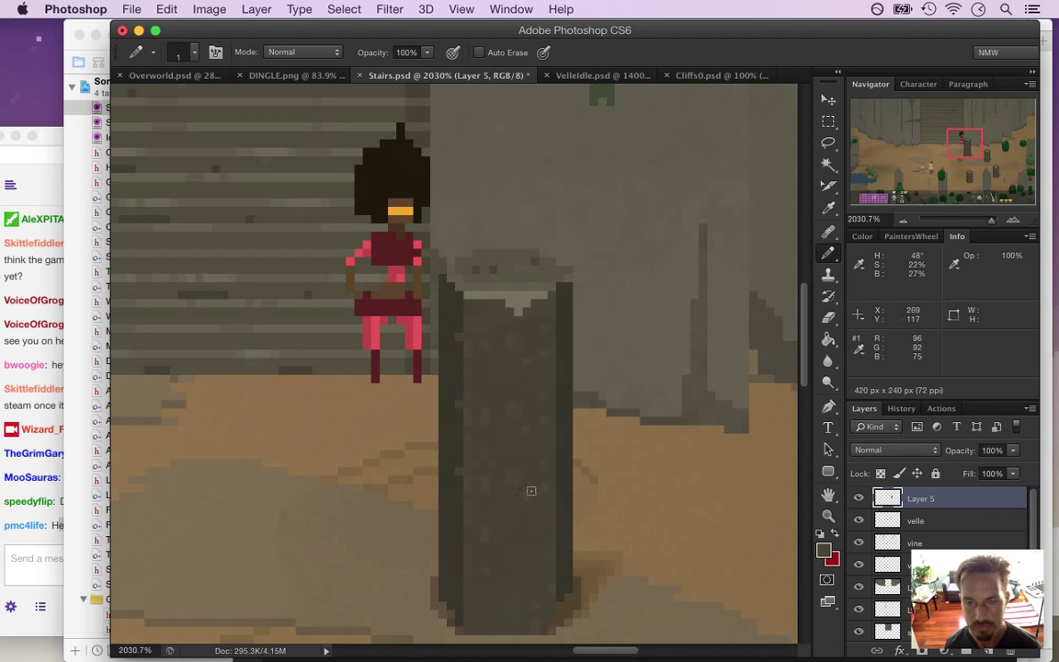
scroll(449, 372, down, 6)
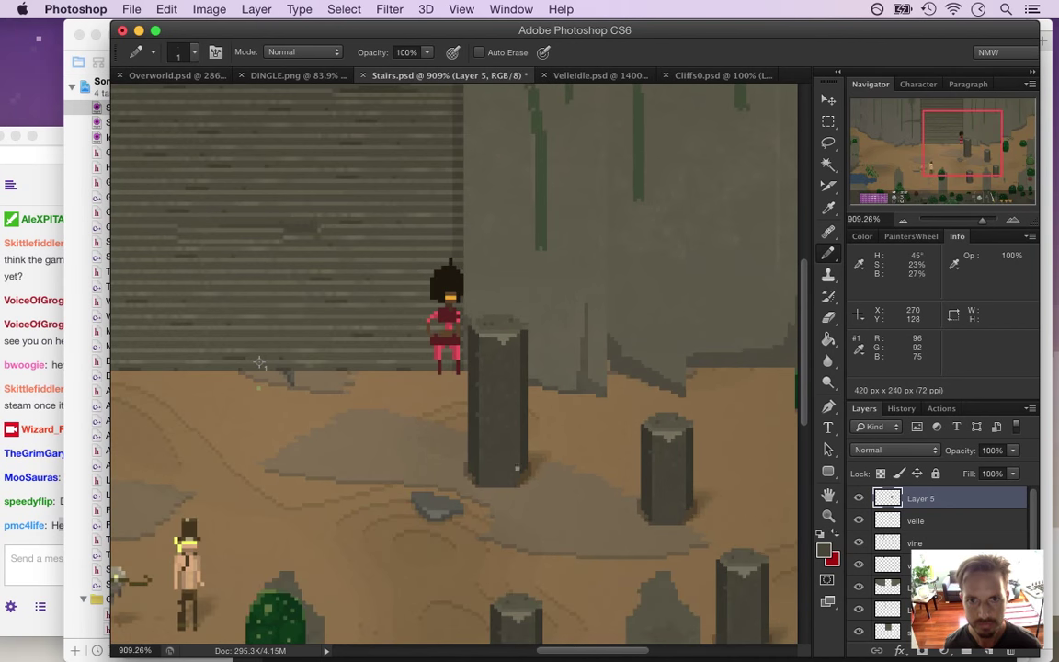
key(super+s)
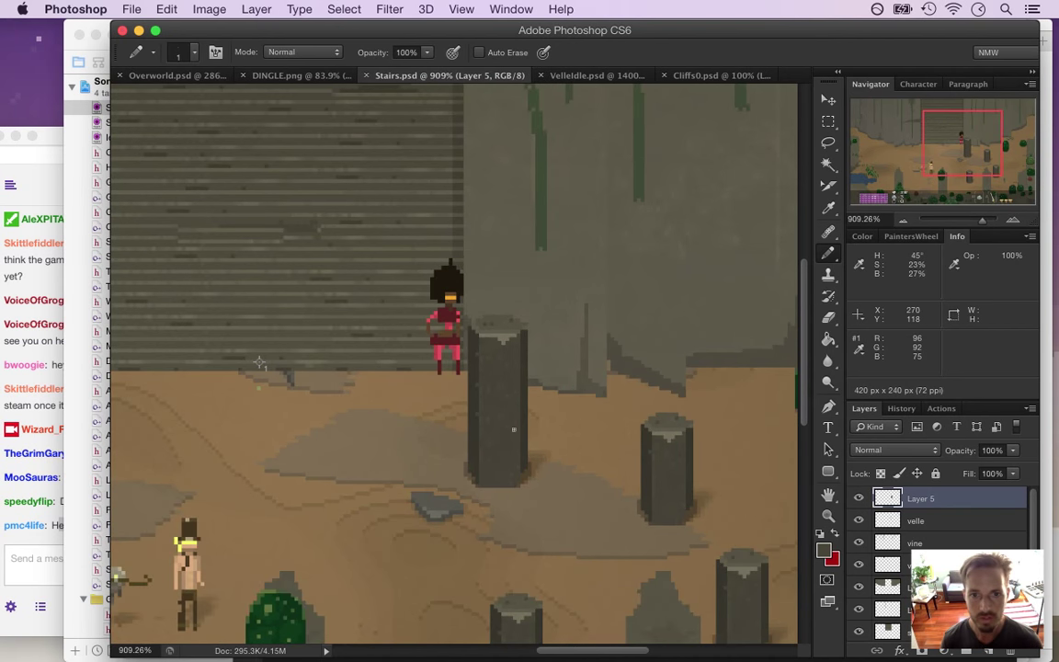
Move the velle character away from the post along the foot of the stairs and nudge it up onto the stair edge
click(919, 523)
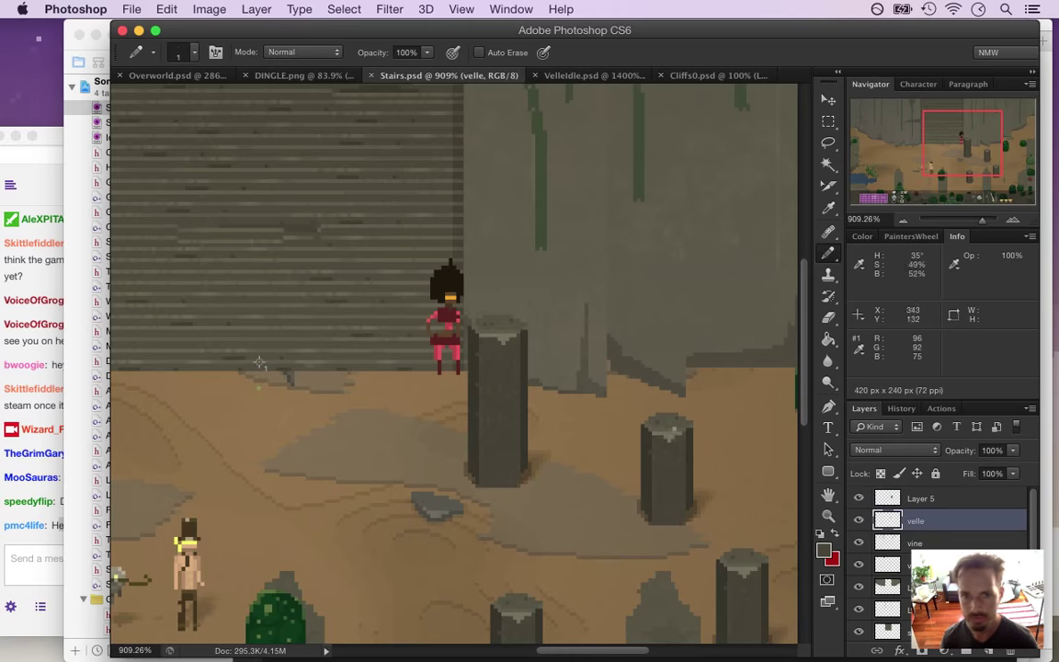
key(v)
drag(447, 276, 347, 282)
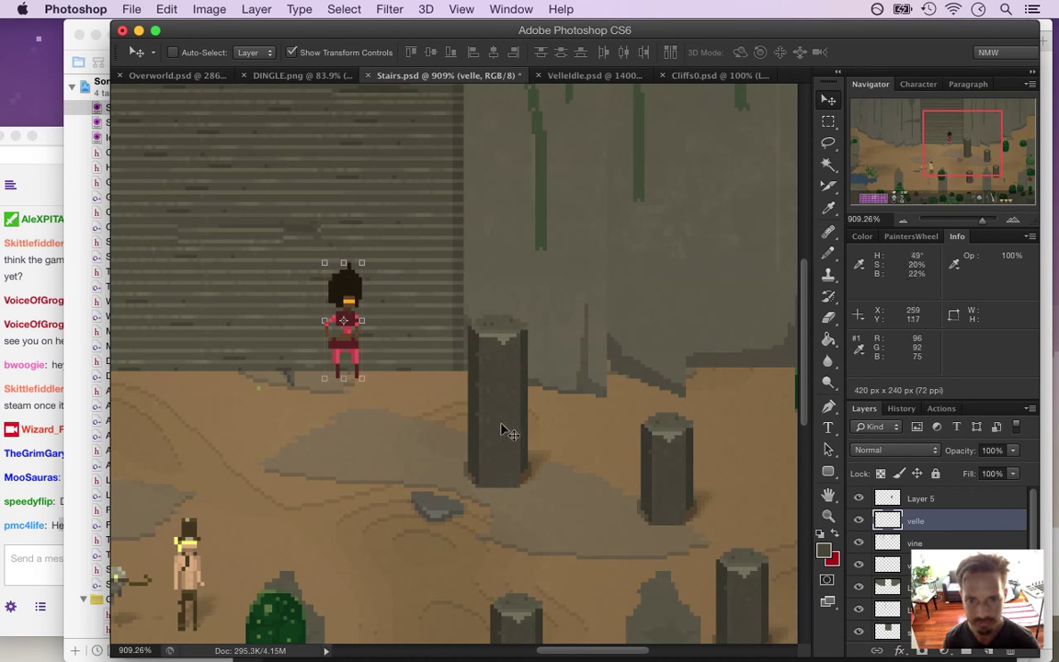
key(Up)
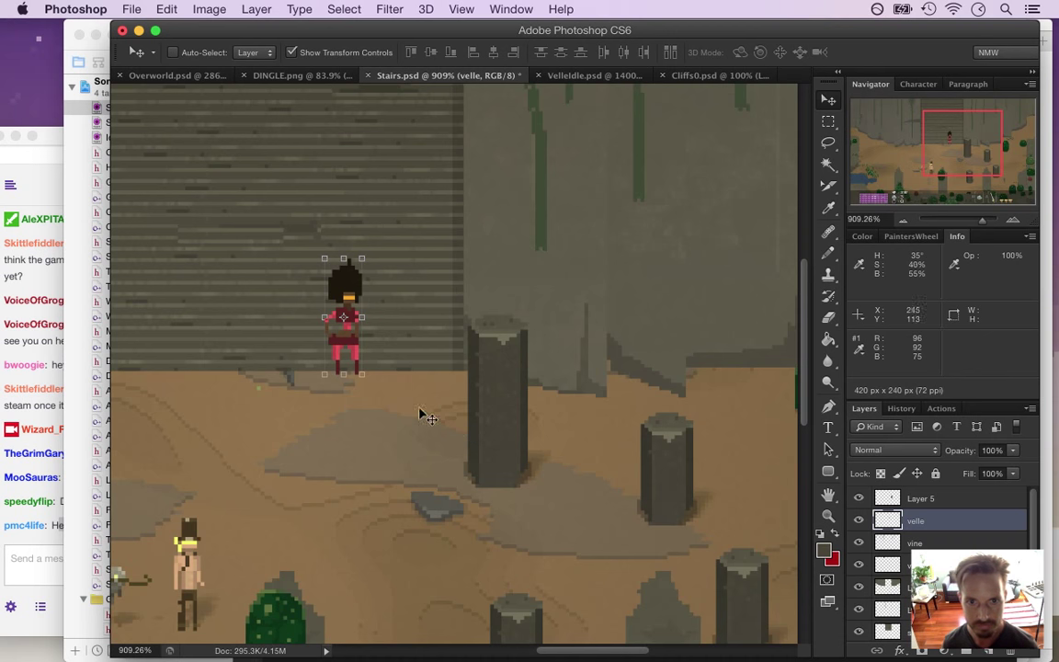
key(m)
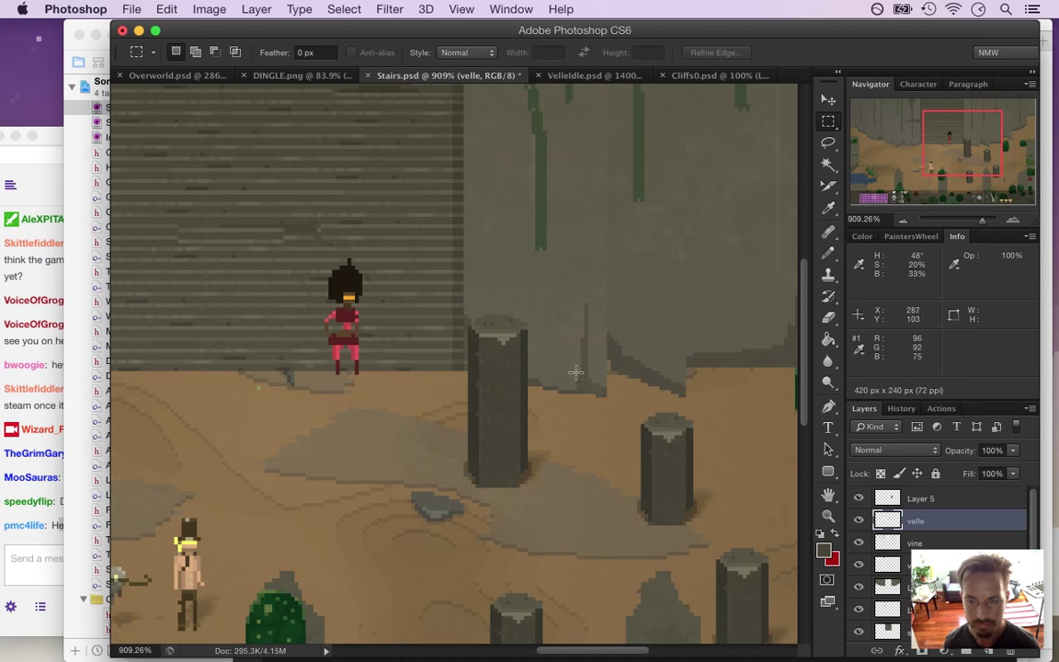
scroll(591, 348, up, 5)
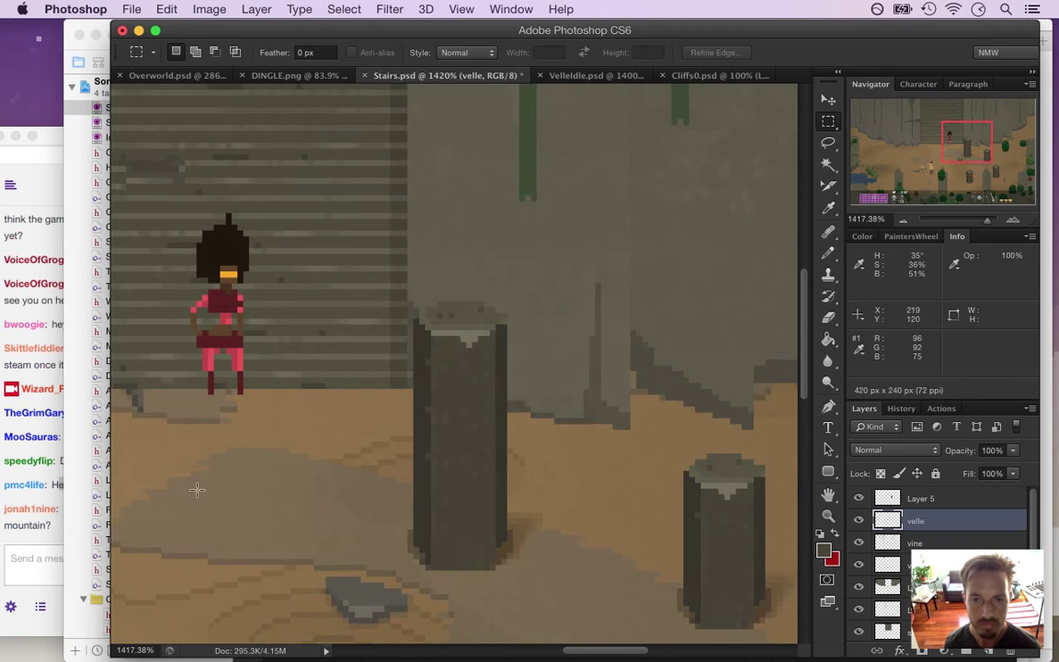
Read the chat questions about the level entrance area and the game's pixel sizes, and return to Photoshop
click(9, 571)
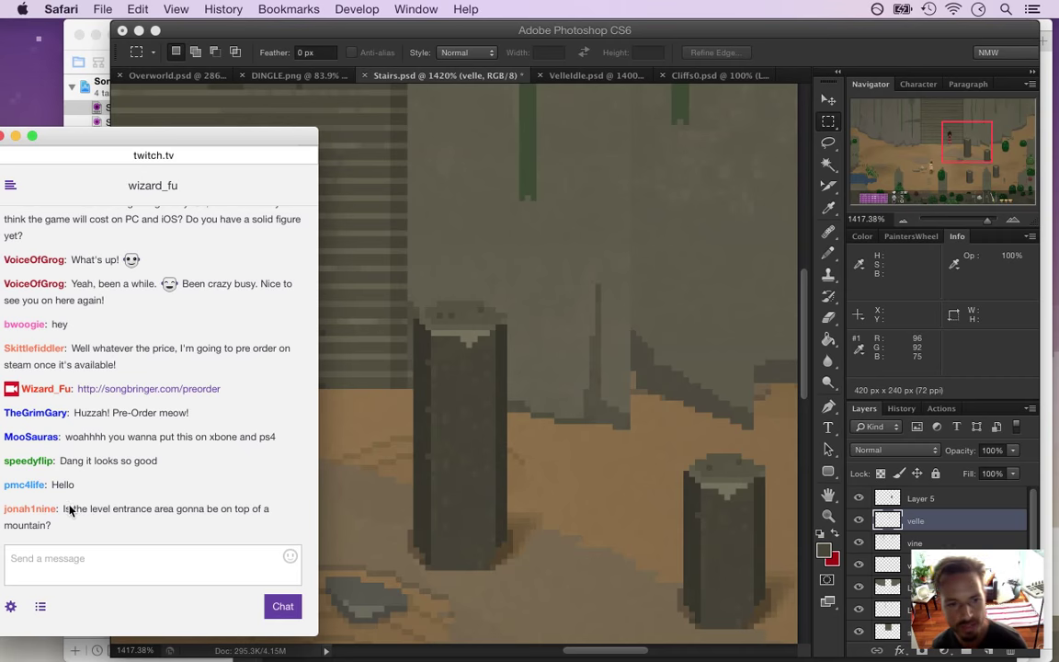
drag(80, 508, 107, 509)
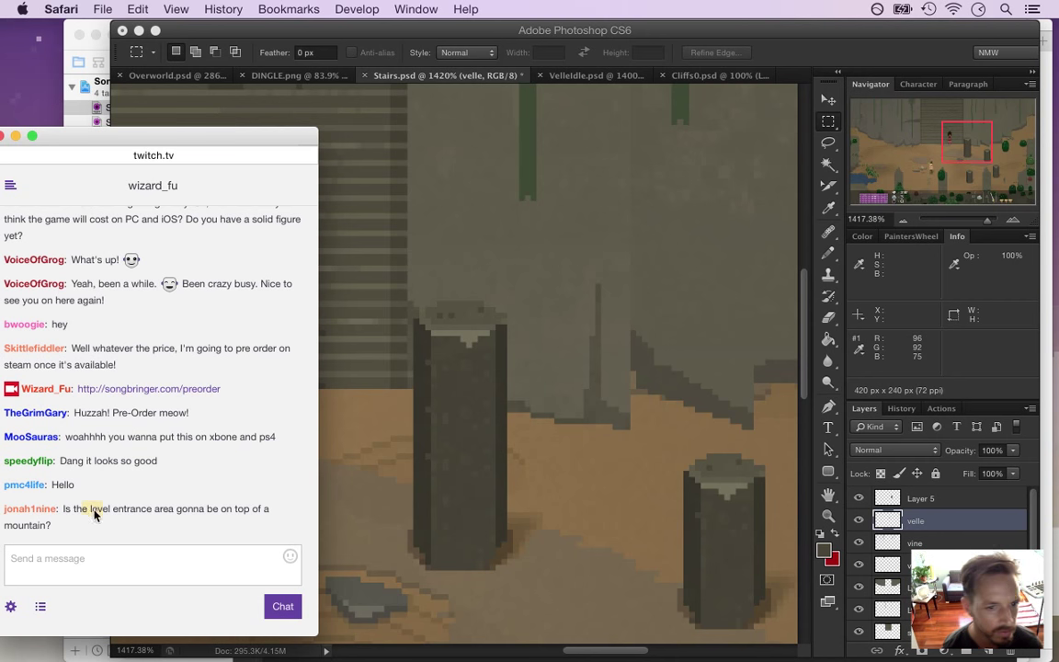
click(95, 531)
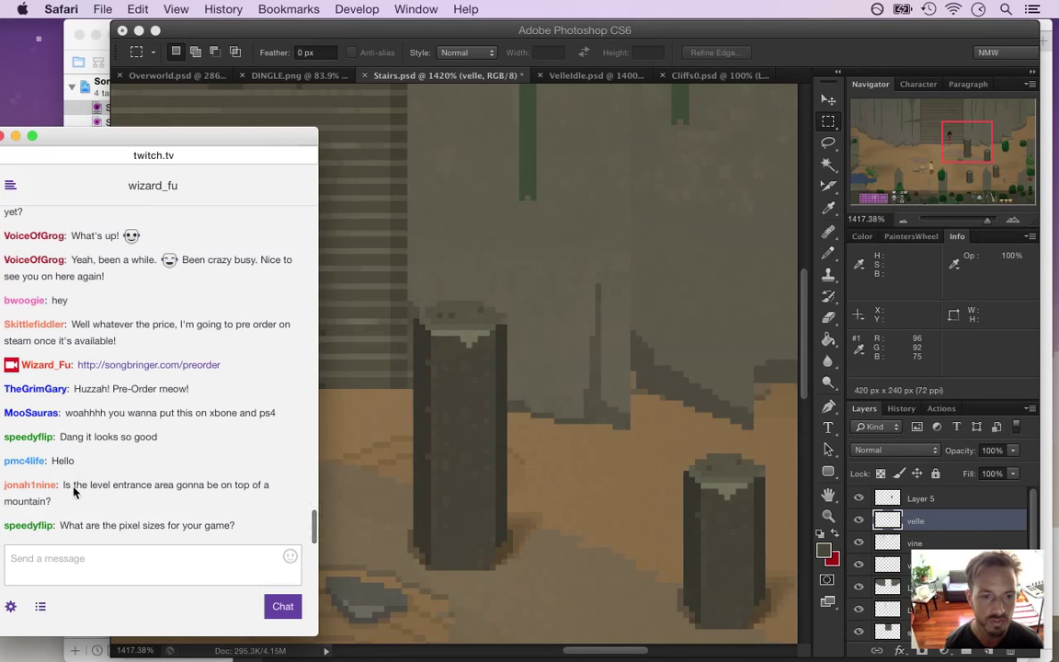
drag(73, 488, 112, 503)
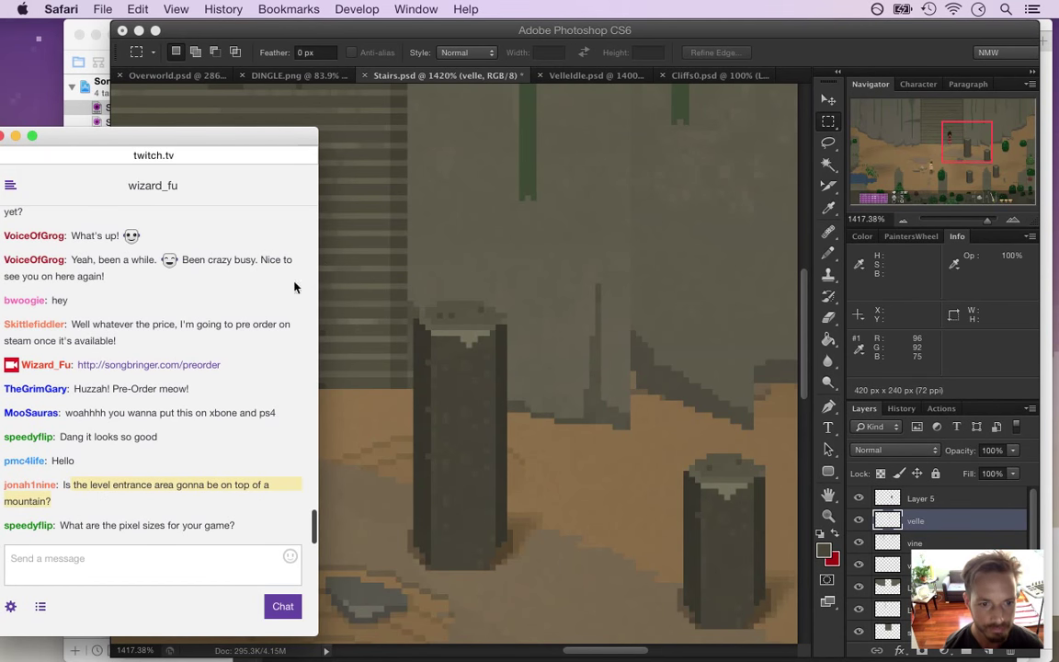
drag(92, 525, 194, 527)
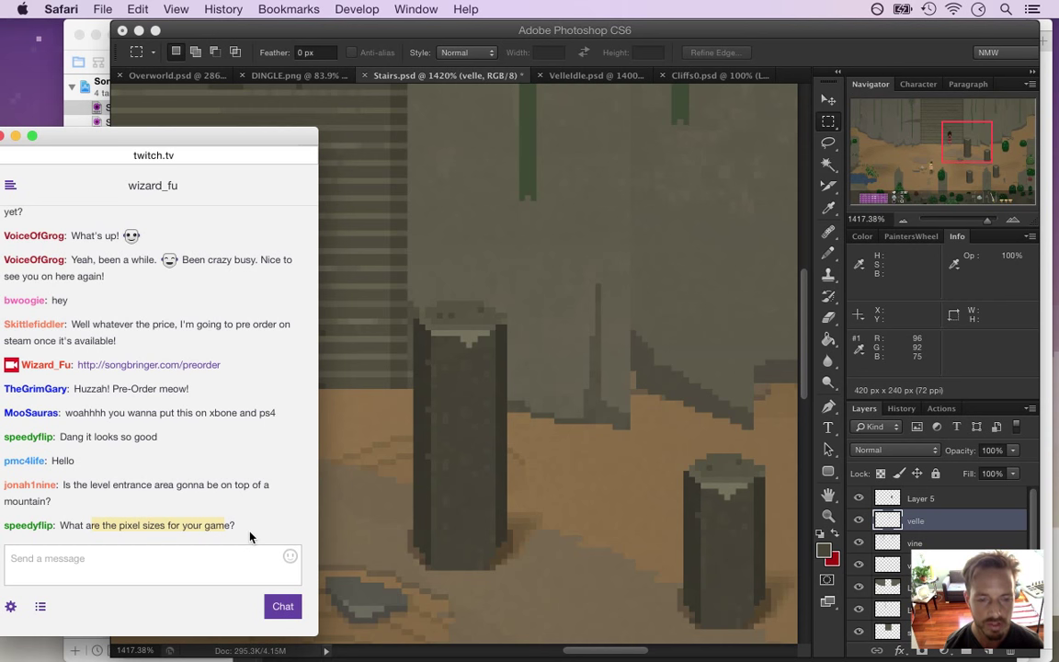
click(164, 509)
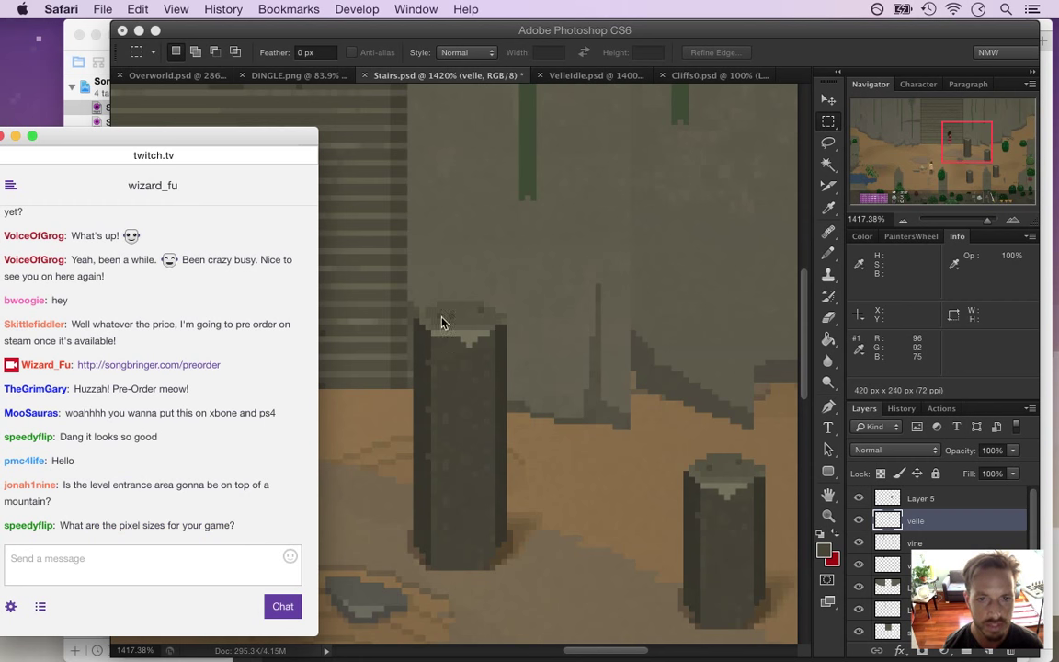
click(804, 63)
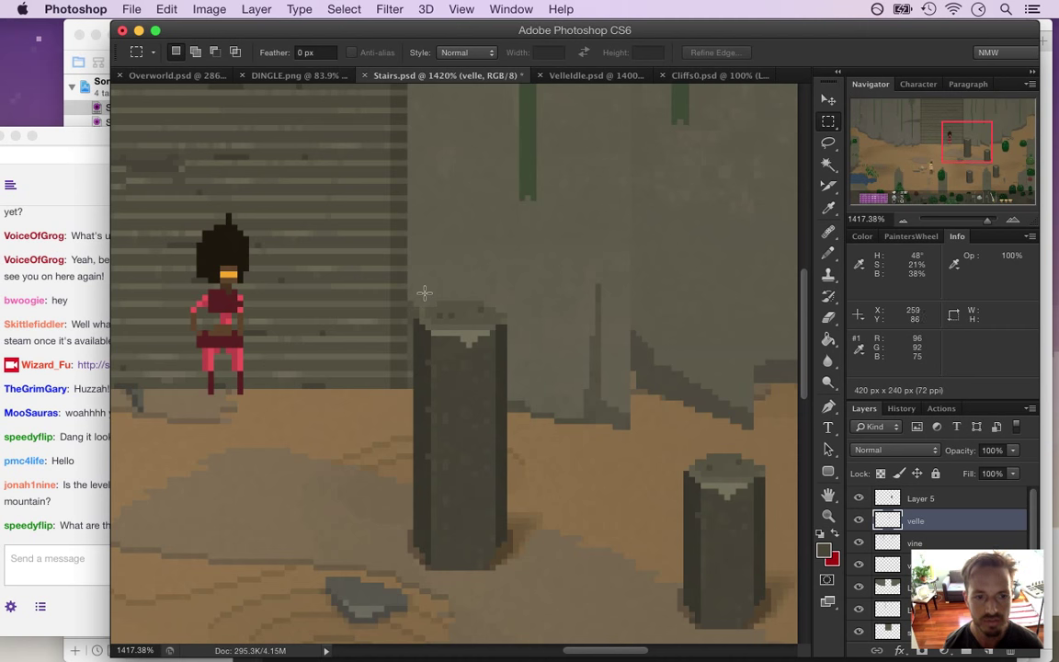
click(70, 525)
drag(62, 525, 180, 525)
click(777, 53)
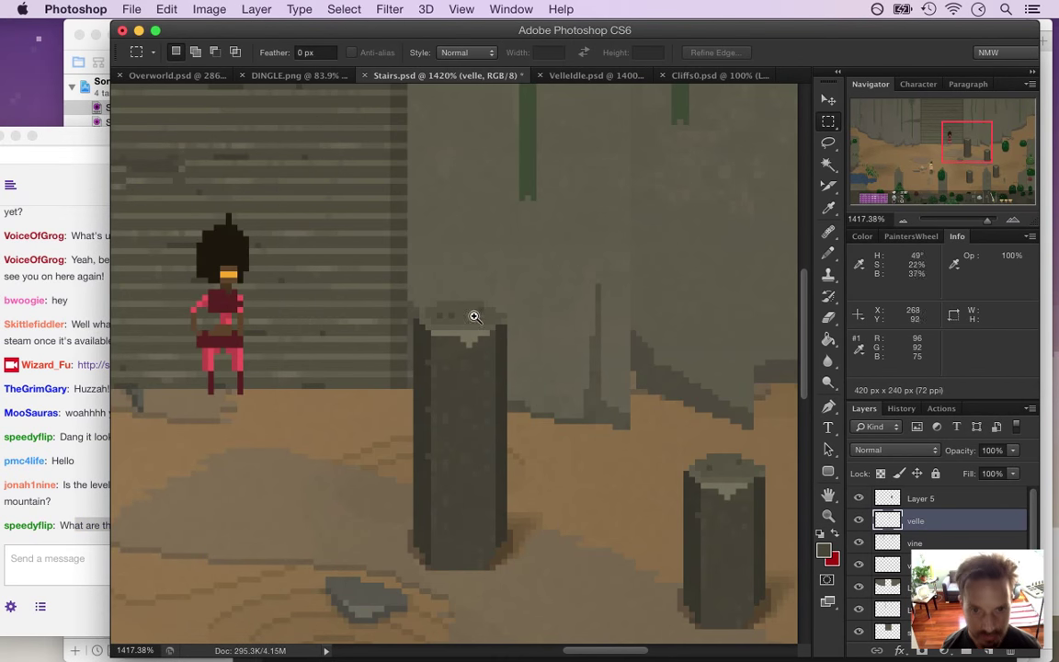
Sample the post's dark edge colour and rename the post's layer, Layer 5, as gargoylebase
drag(475, 313, 499, 317)
click(501, 347)
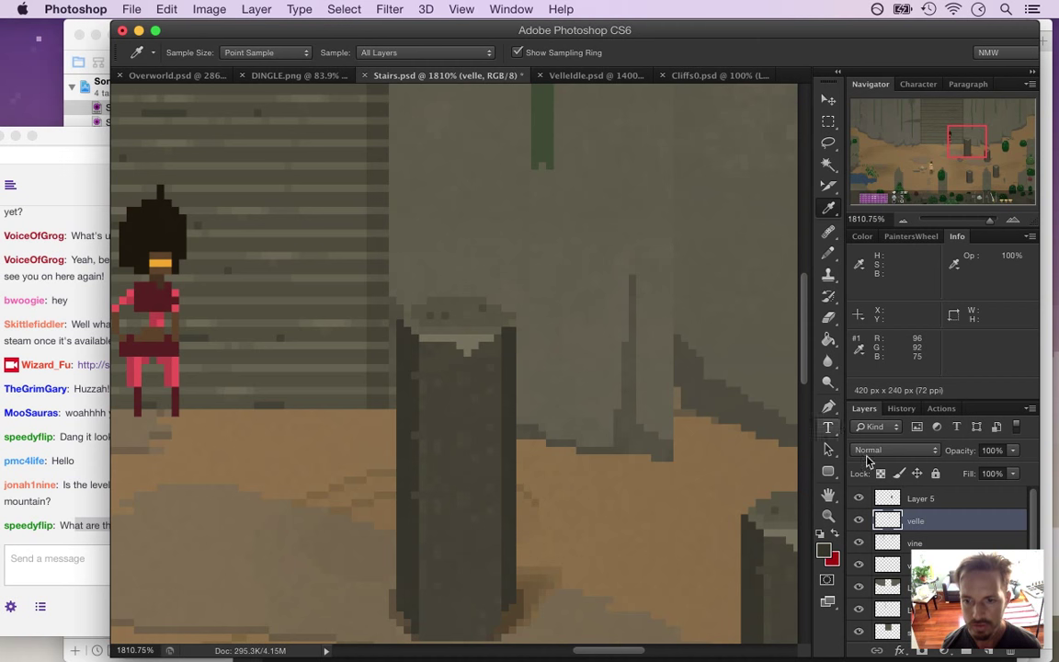
click(910, 498)
double_click(927, 500)
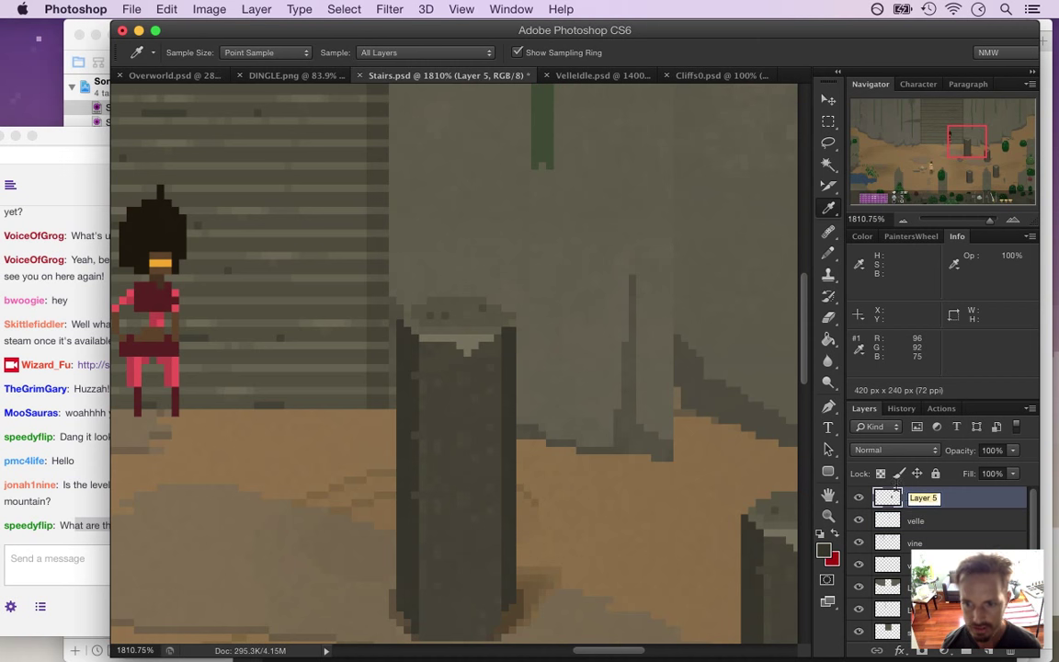
text(gargoyle)
key(Return)
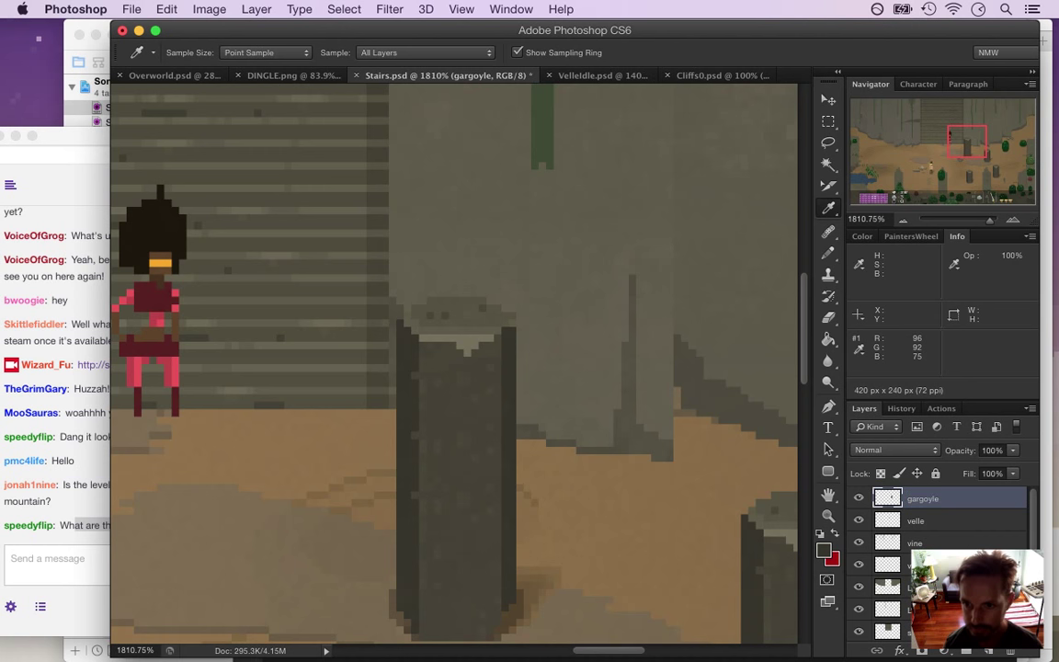
double_click(930, 501)
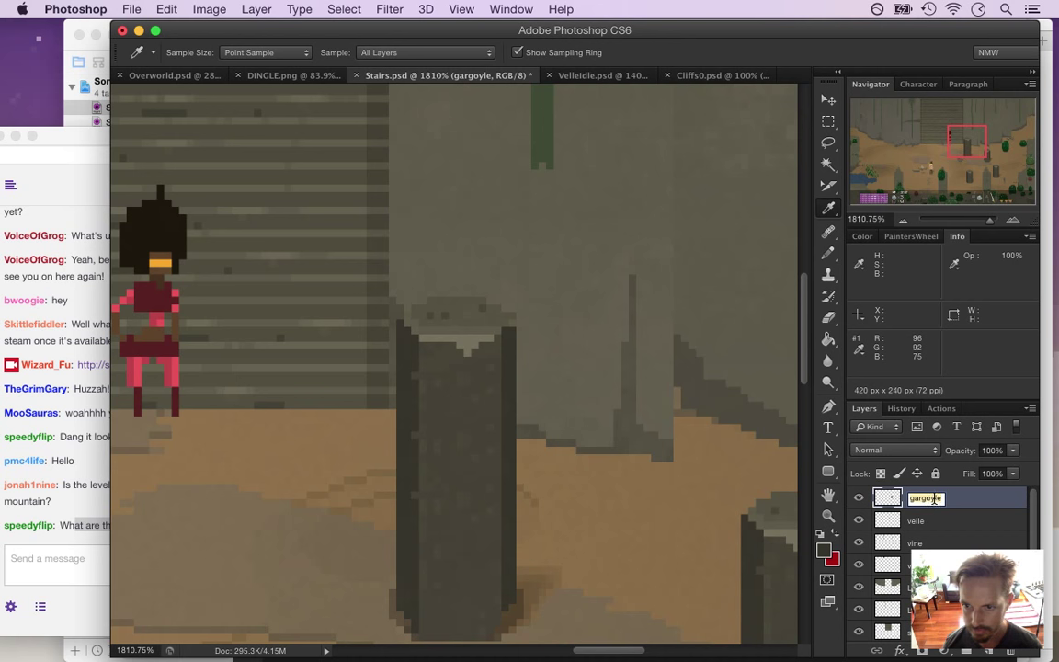
key(Right)
text(base)
key(Return)
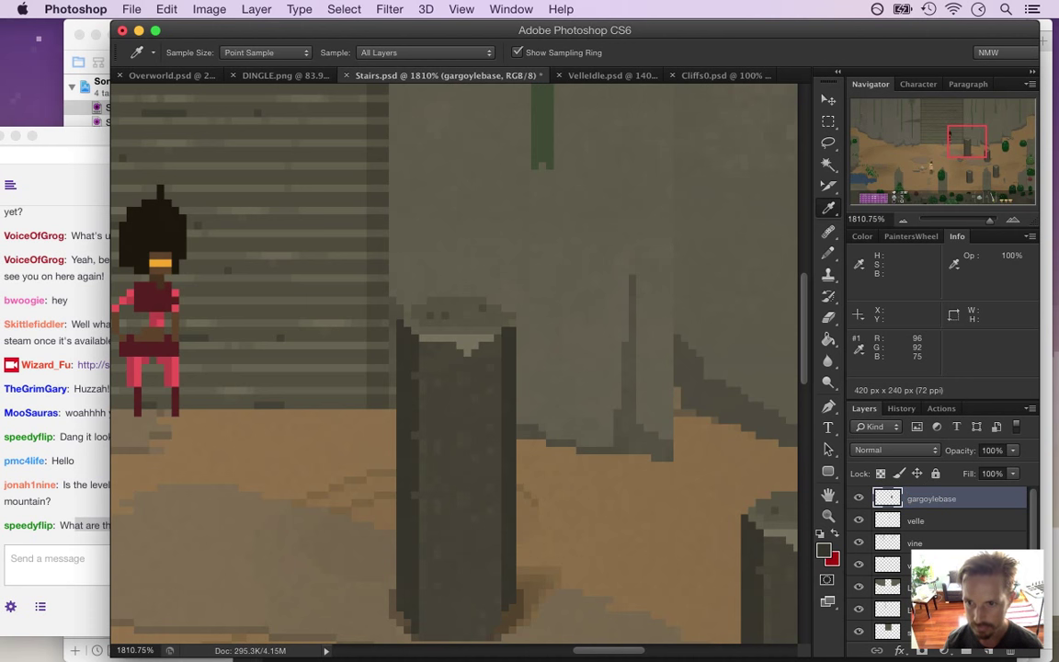
Add a new layer above gargoylebase and name it gargoyle
click(989, 651)
double_click(923, 497)
text(gargoyle)
key(Return)
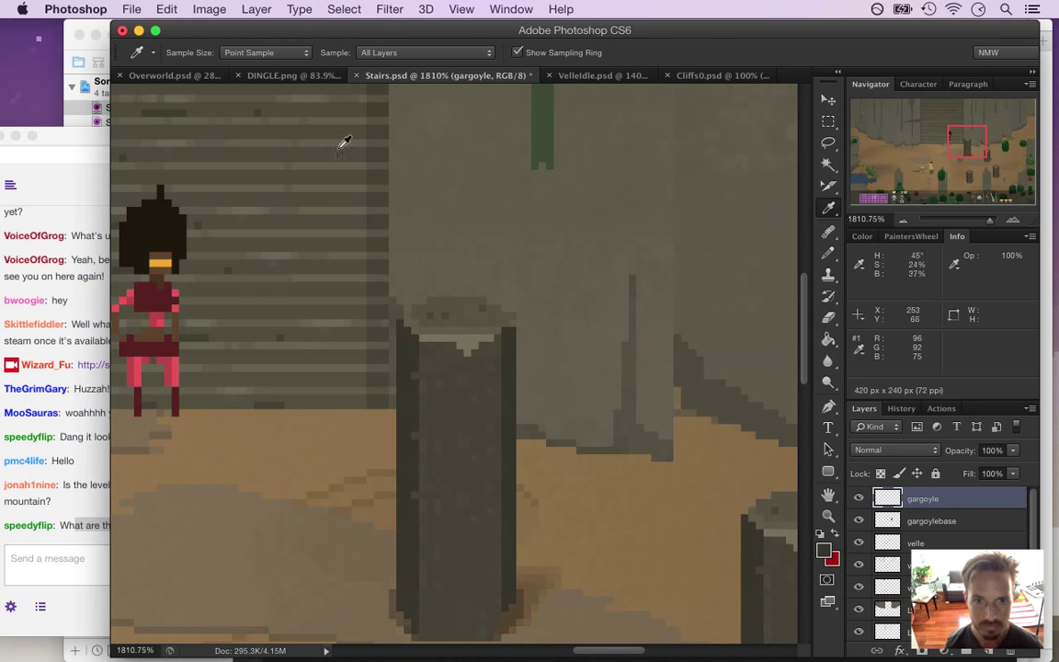
Draw the gargoyle's crouching silhouette in the dark edge colour on top of the taller post with a 1 px Pencil
mouse_move(508, 210)
mouse_down()
mouse_move(513, 310)
mouse_move(504, 312)
mouse_up()
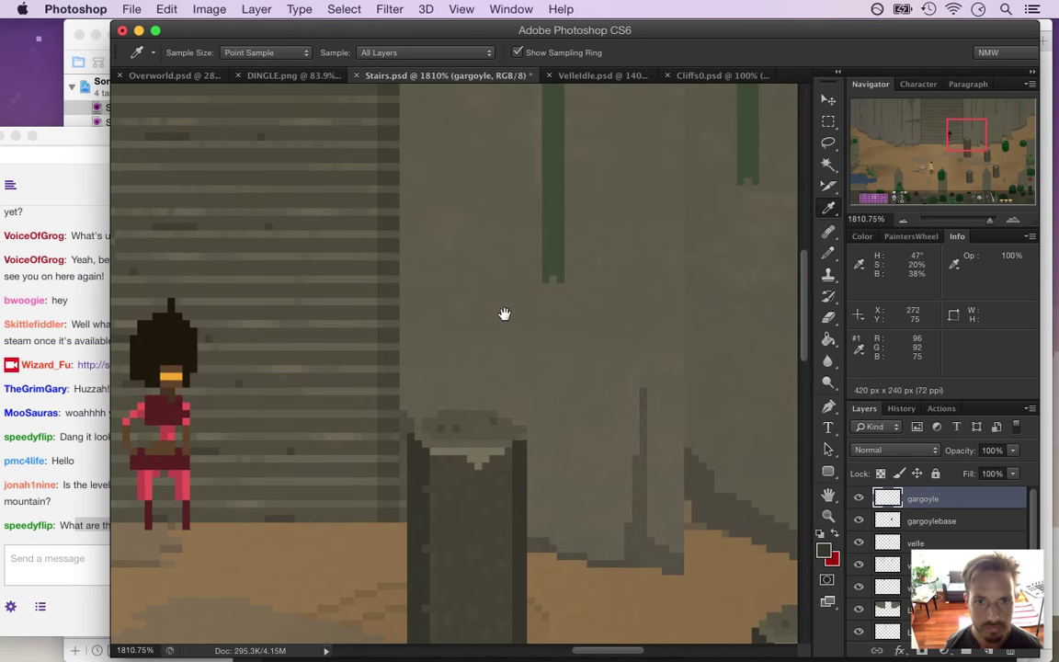
key(b)
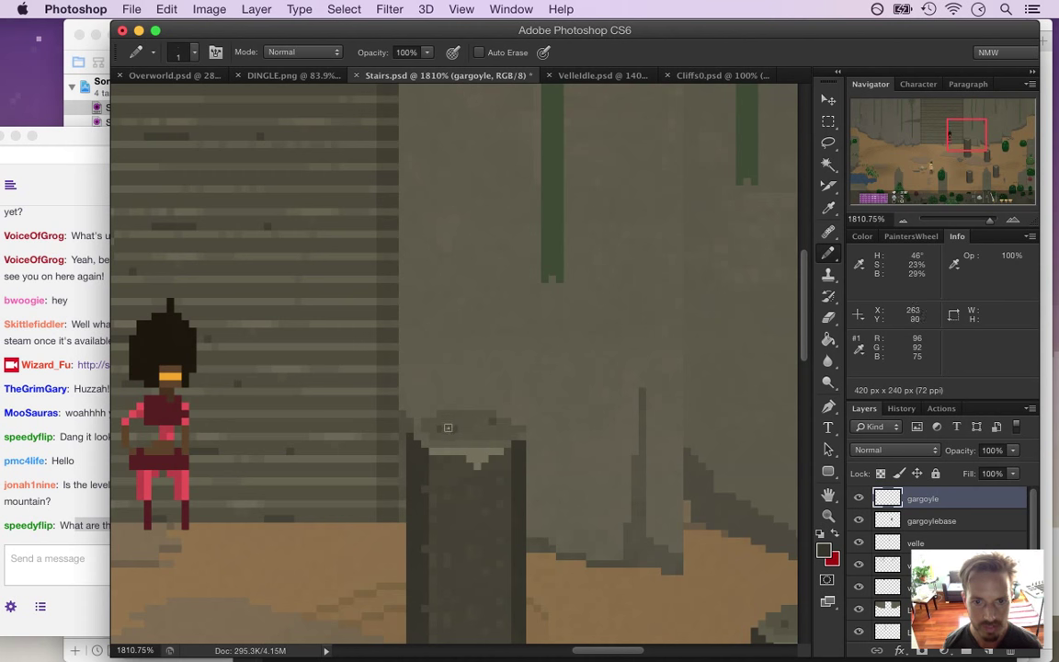
mouse_move(457, 429)
mouse_down()
mouse_move(435, 407)
mouse_move(470, 390)
mouse_up()
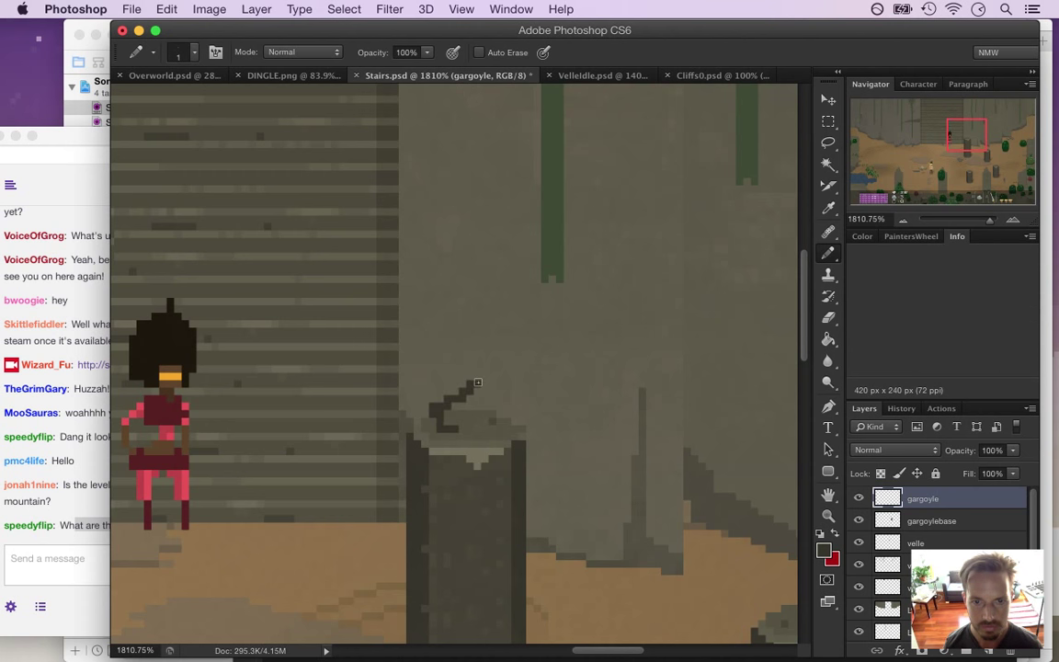
mouse_move(462, 297)
mouse_down()
mouse_move(429, 363)
mouse_move(459, 368)
mouse_move(427, 378)
mouse_move(431, 368)
mouse_move(426, 379)
mouse_move(463, 342)
mouse_move(478, 366)
mouse_move(472, 395)
mouse_move(442, 422)
mouse_move(485, 419)
mouse_up()
click(426, 378)
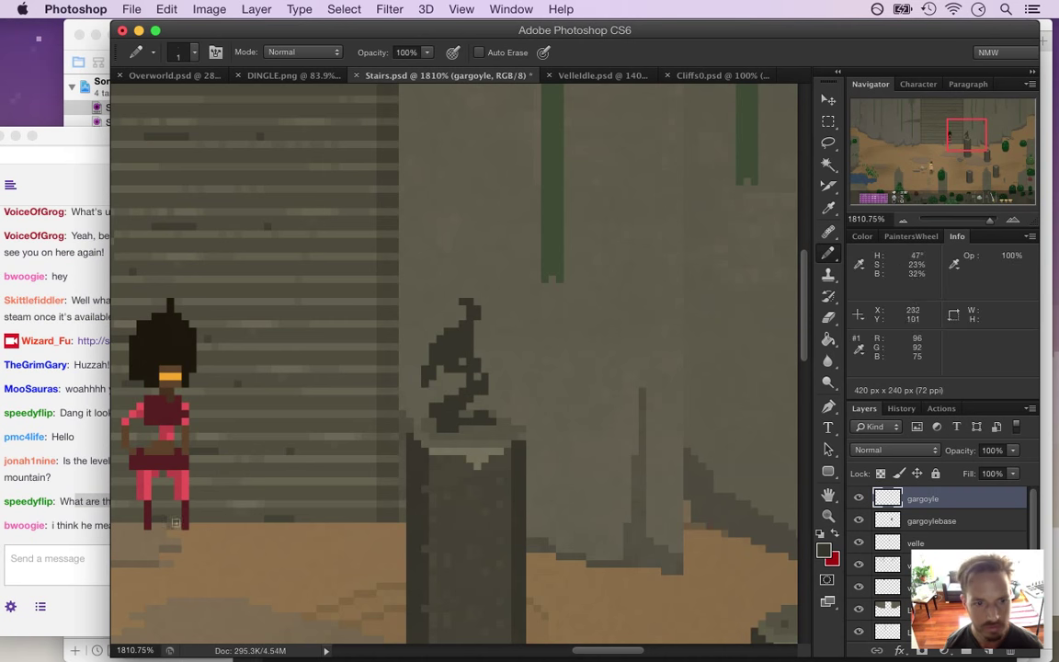
Read the chat messages about drawing in real pixels and the Photoshop art size, and return to Photoshop
click(109, 508)
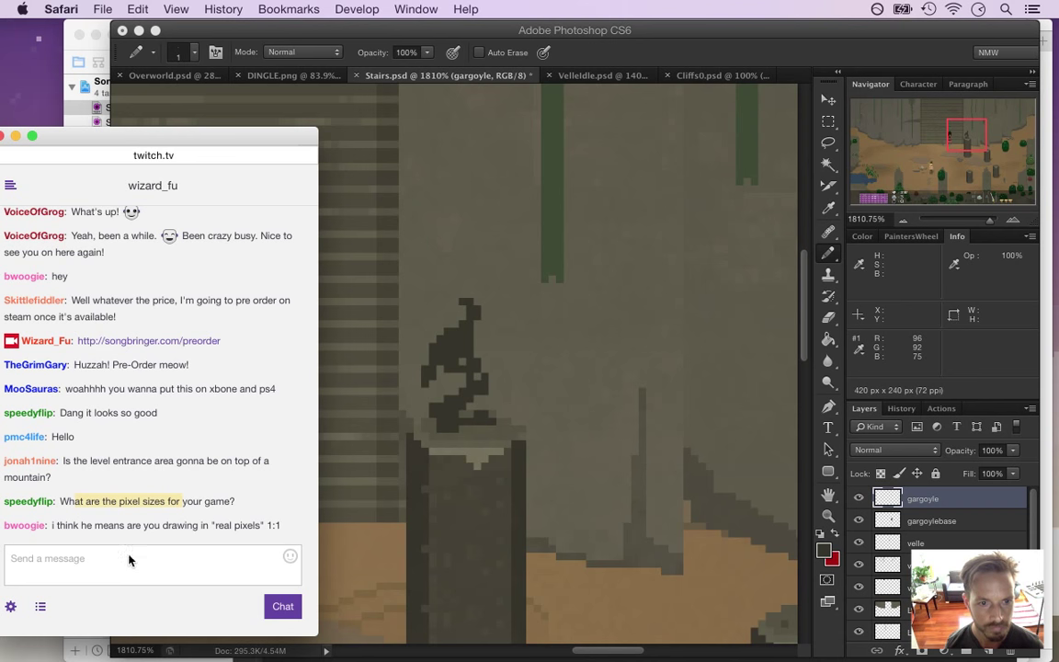
click(120, 530)
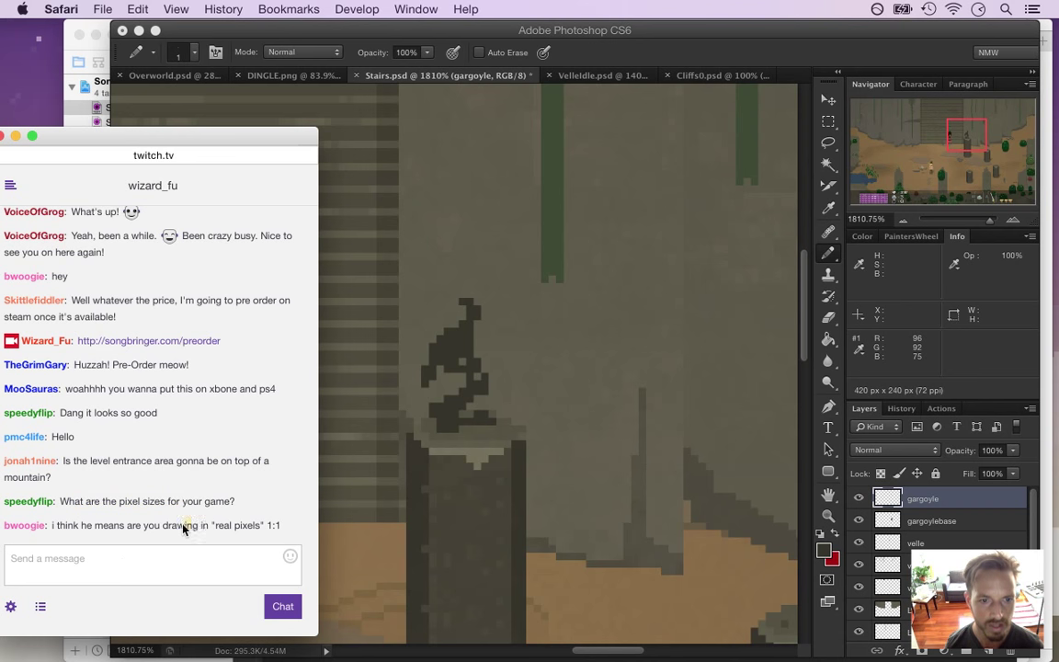
drag(197, 501, 104, 501)
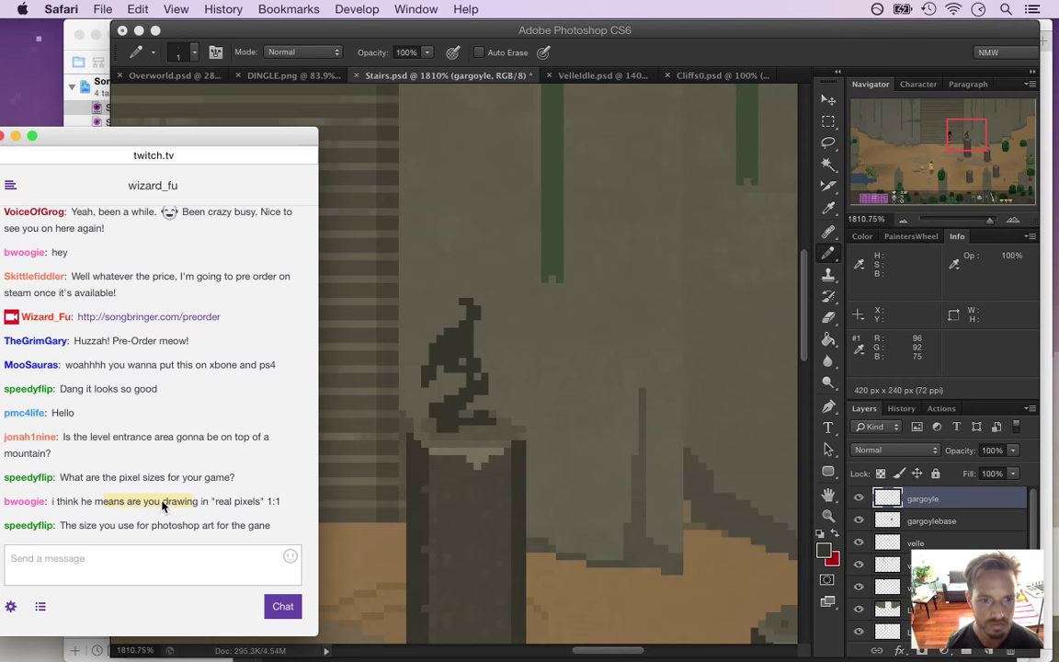
drag(280, 501, 206, 505)
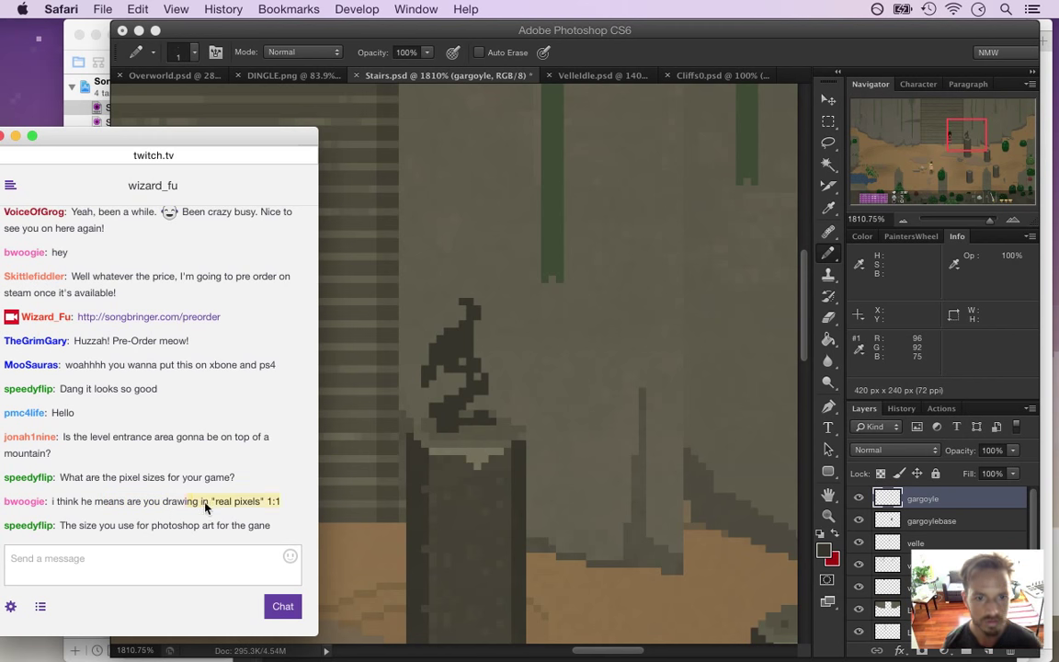
click(239, 494)
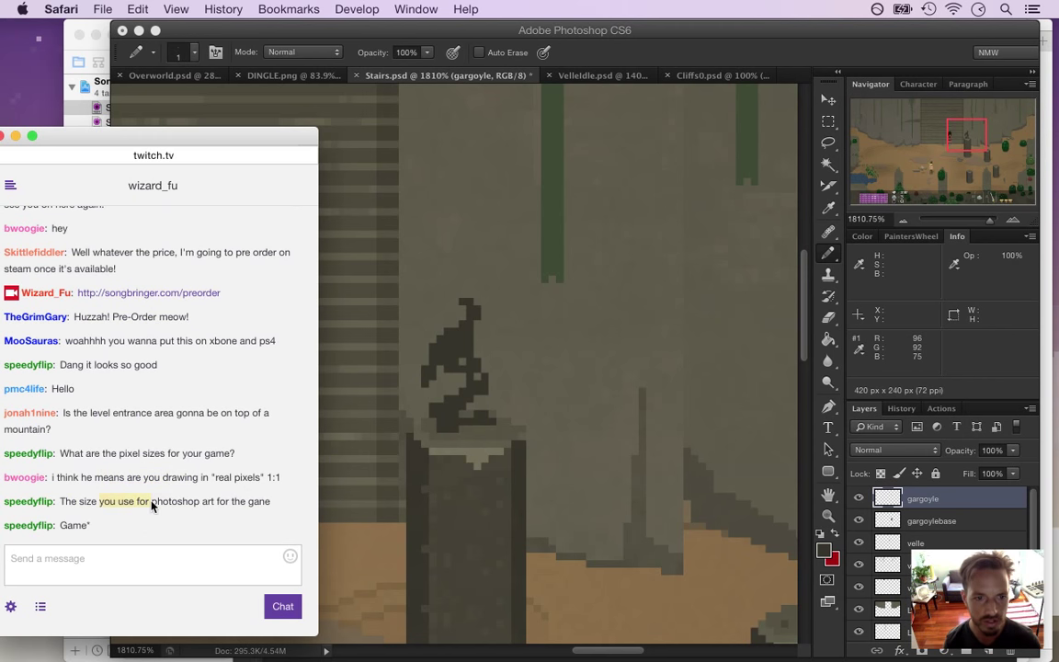
click(716, 48)
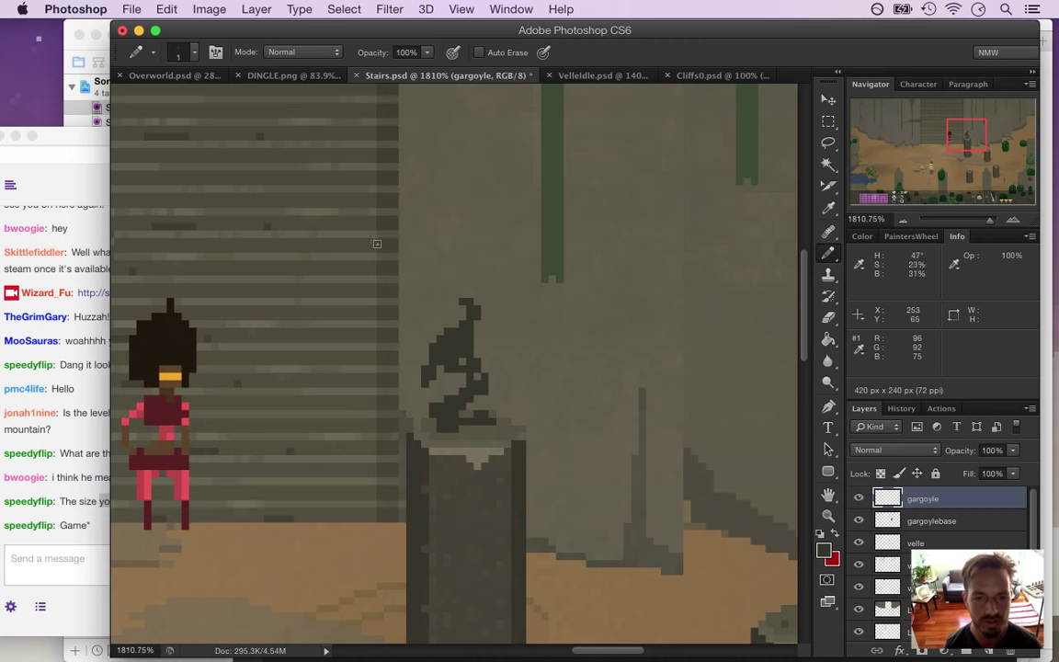
Check the width and height of Stairs.psd in the Canvas Size dialog and close it without changes
key(super+alt+c)
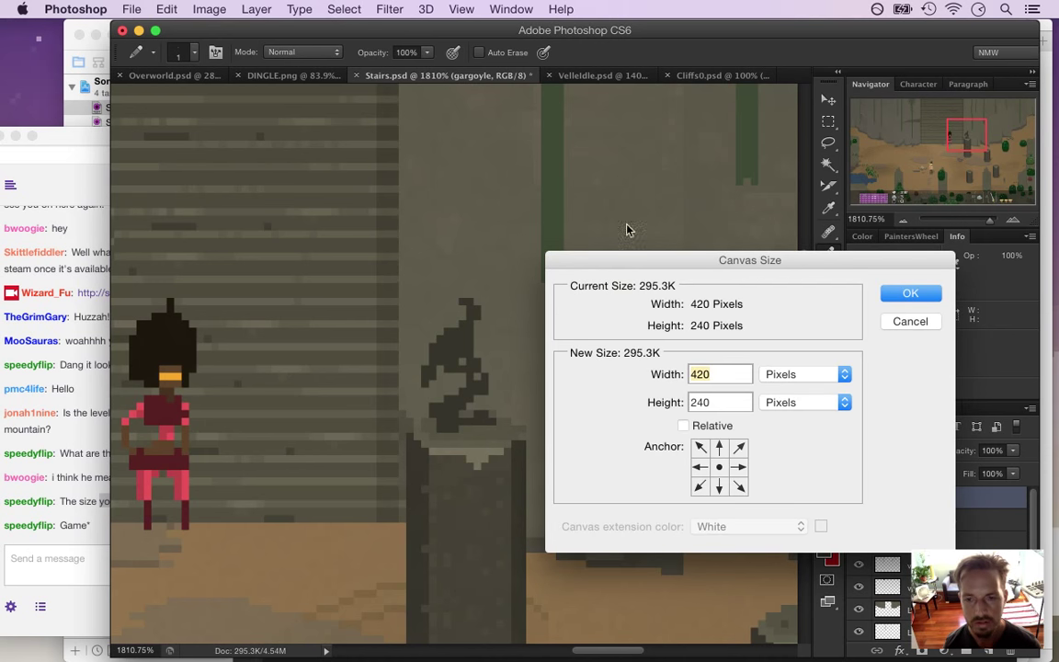
click(703, 399)
click(745, 368)
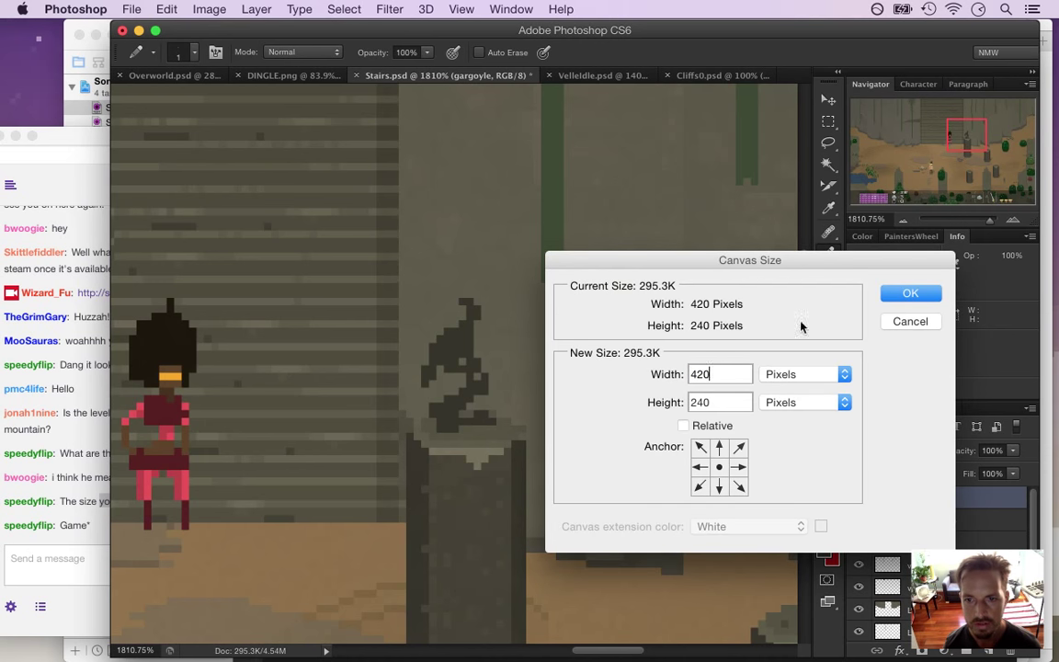
drag(723, 404, 697, 397)
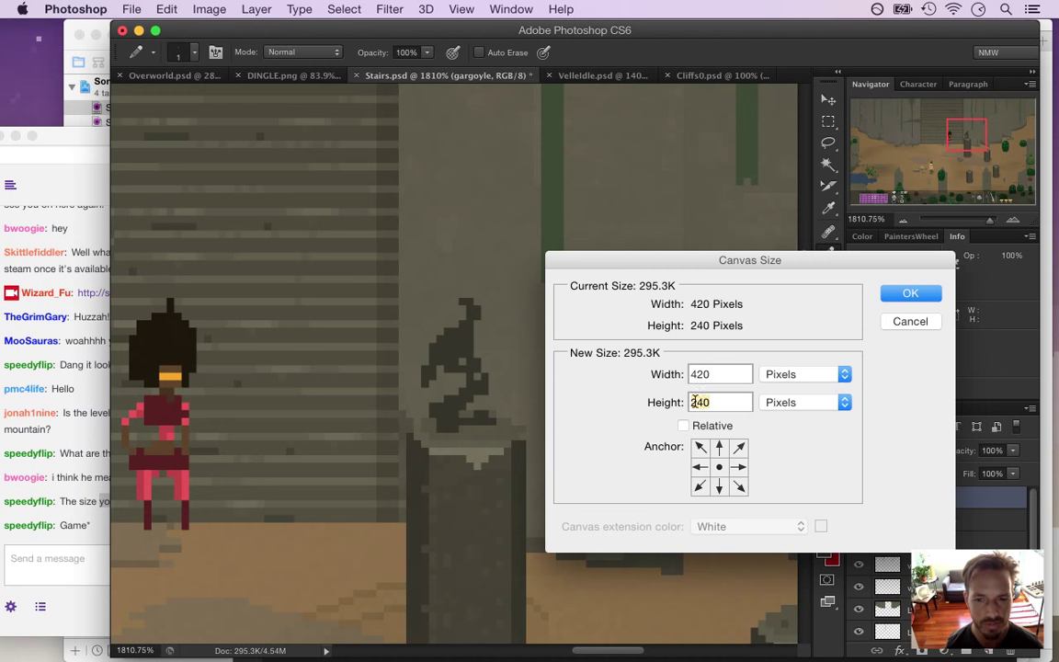
click(721, 367)
drag(714, 404, 695, 398)
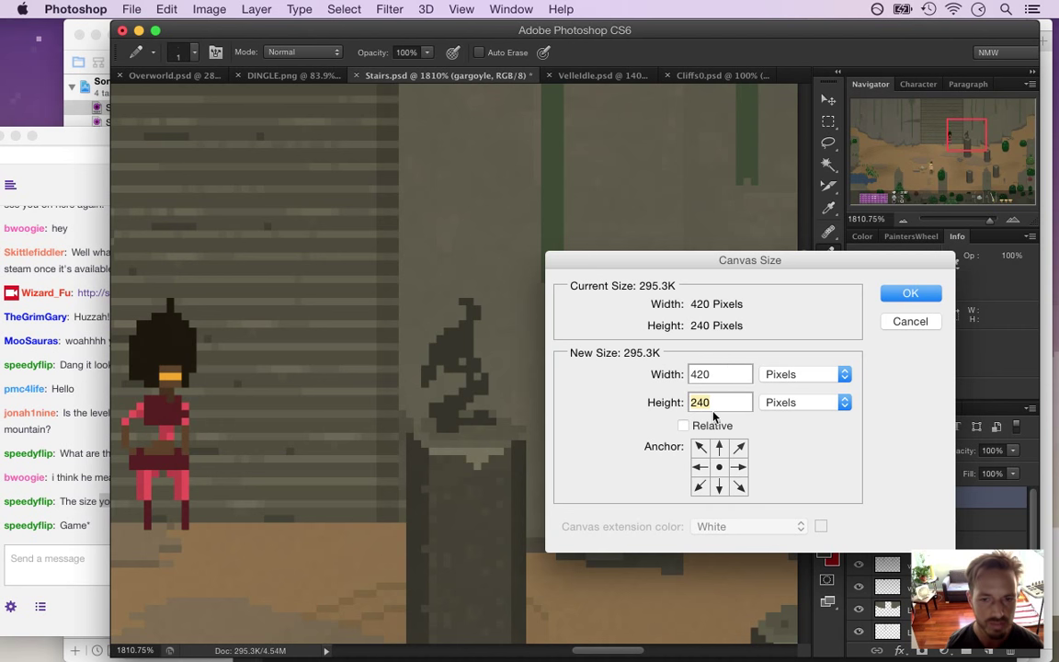
drag(715, 370, 695, 398)
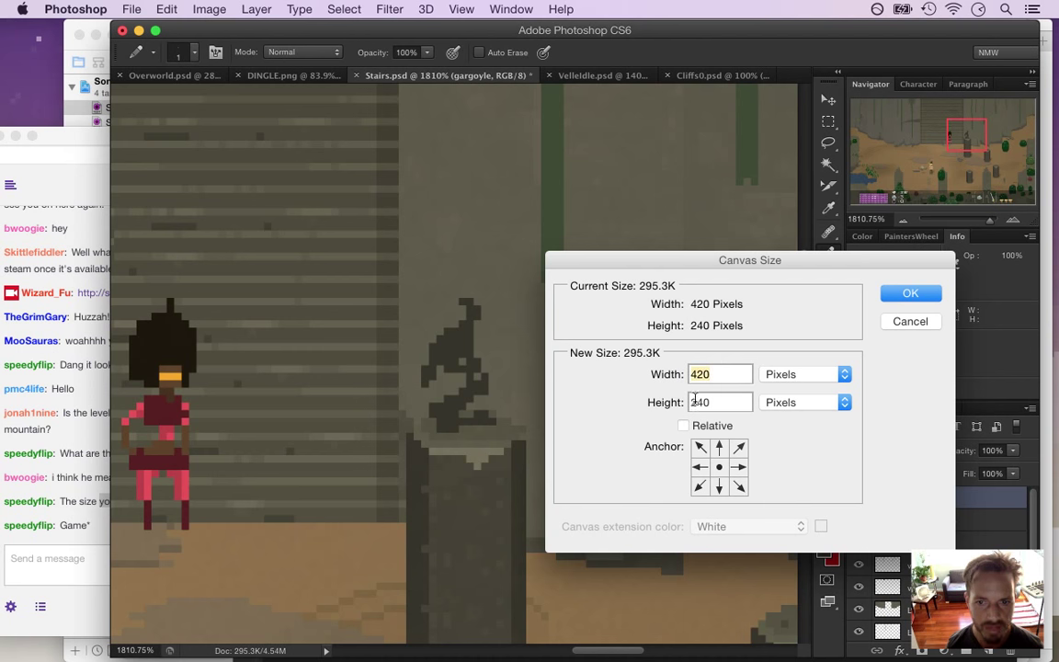
click(891, 322)
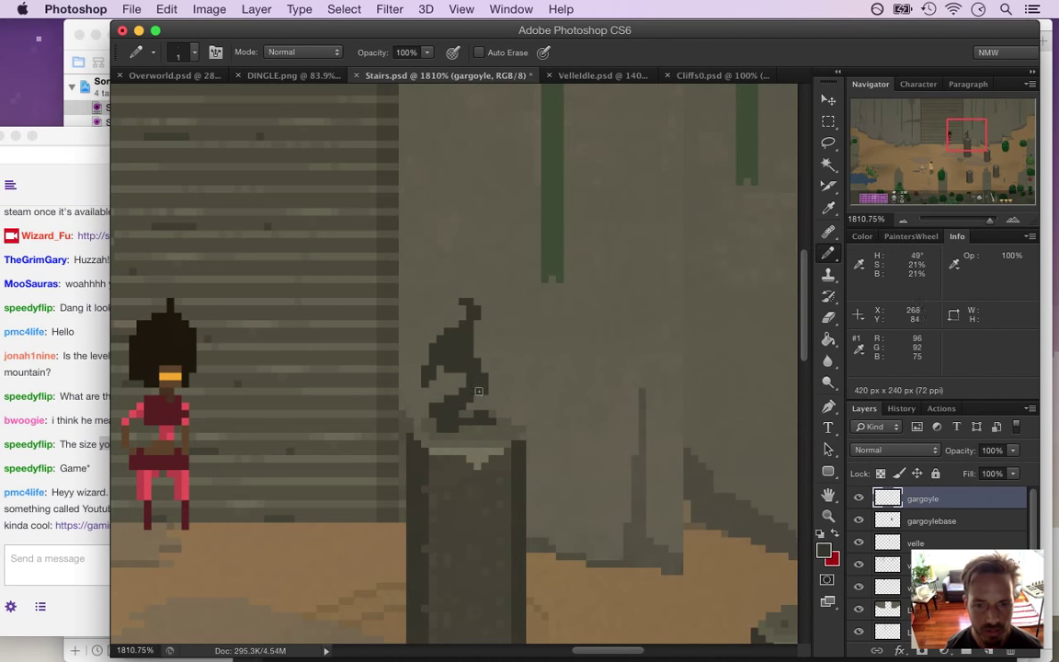
Fill out the gargoyle's back and lower body, add its head, erase the curved horn above it, and resample the dark body colour
drag(467, 410, 485, 392)
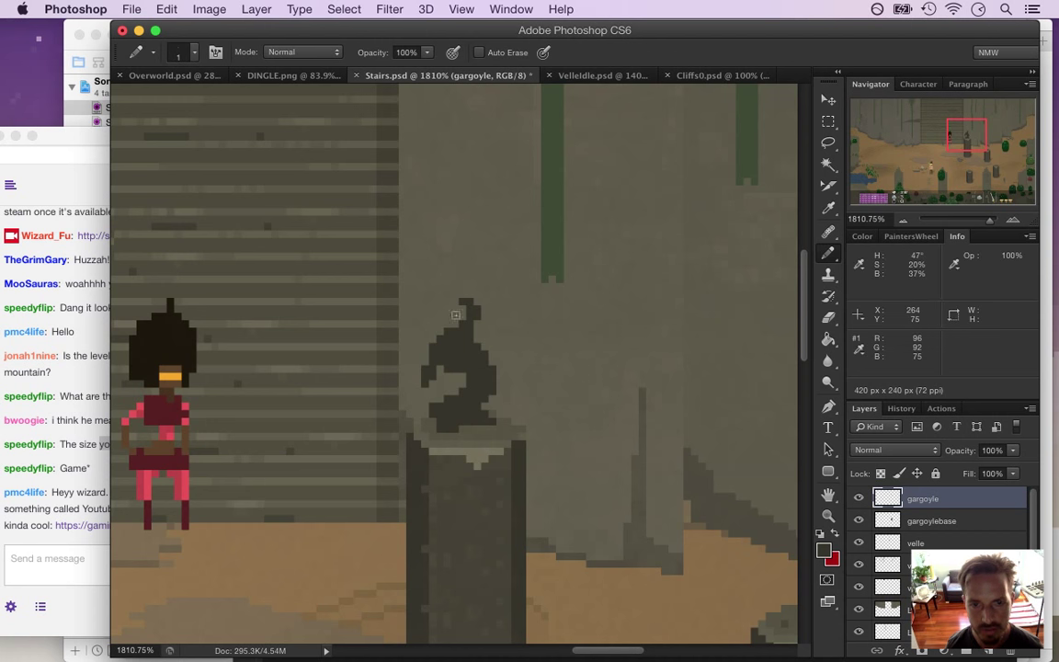
mouse_move(434, 300)
mouse_down()
mouse_move(455, 319)
mouse_move(451, 299)
mouse_move(438, 297)
mouse_move(455, 281)
mouse_move(433, 255)
mouse_move(454, 300)
mouse_up()
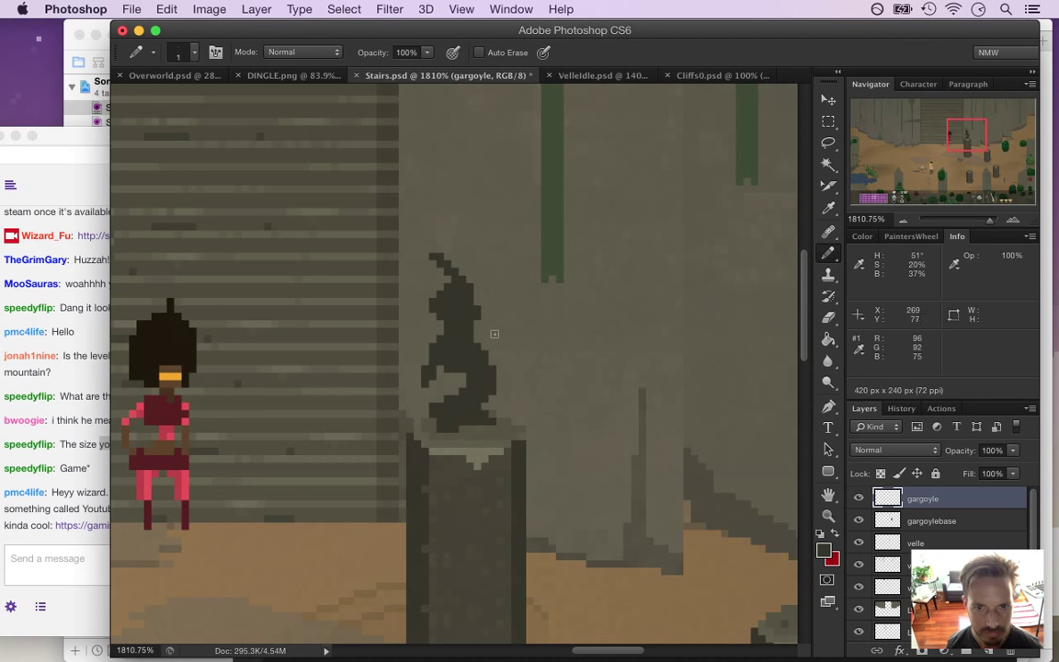
key(e)
drag(436, 257, 454, 268)
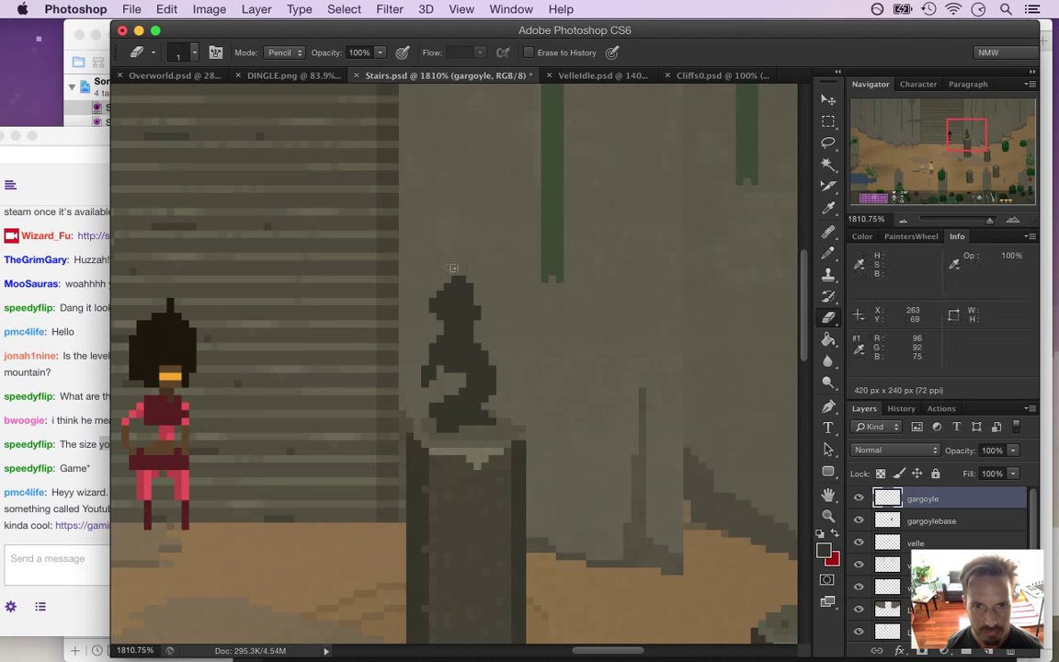
key(b)
alt+click(449, 295)
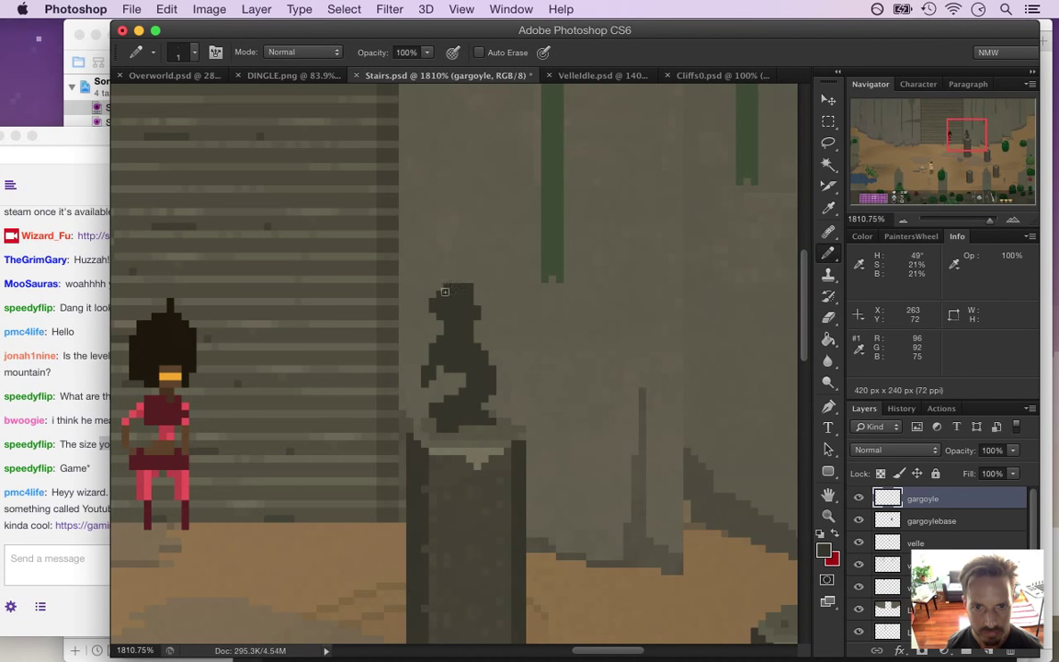
Pencil a curved horn on the gargoyle's head and a wing with a raised tip and a drooping end on its back
click(473, 271)
drag(479, 268, 494, 271)
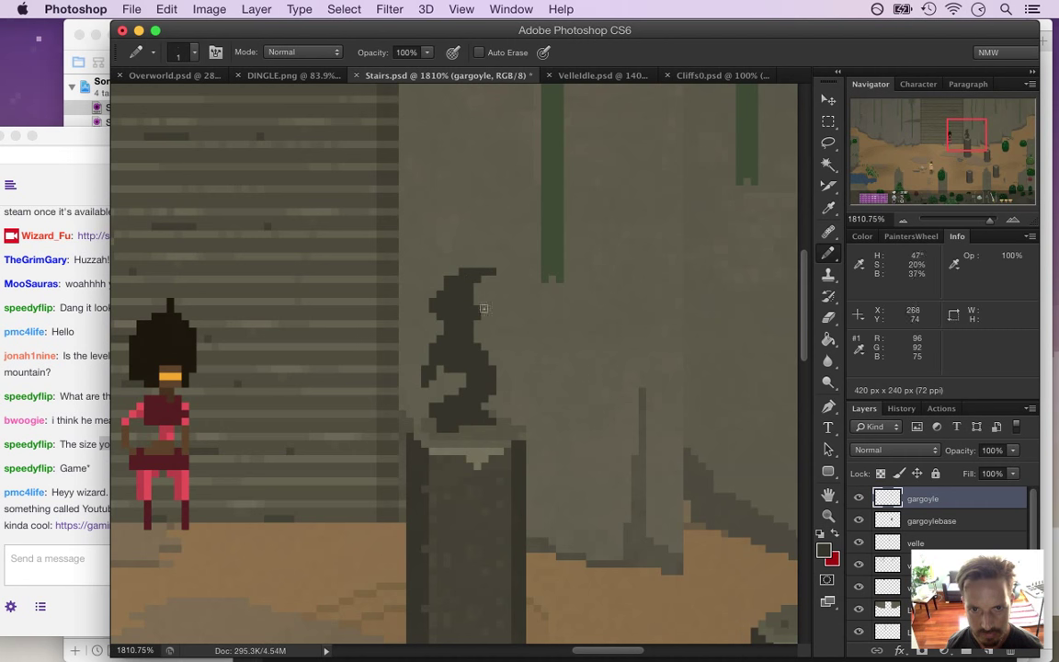
mouse_move(487, 323)
mouse_down()
mouse_move(507, 346)
mouse_move(495, 329)
mouse_move(529, 395)
mouse_up()
mouse_move(487, 345)
mouse_down()
mouse_move(528, 387)
mouse_move(480, 347)
mouse_move(531, 399)
mouse_up()
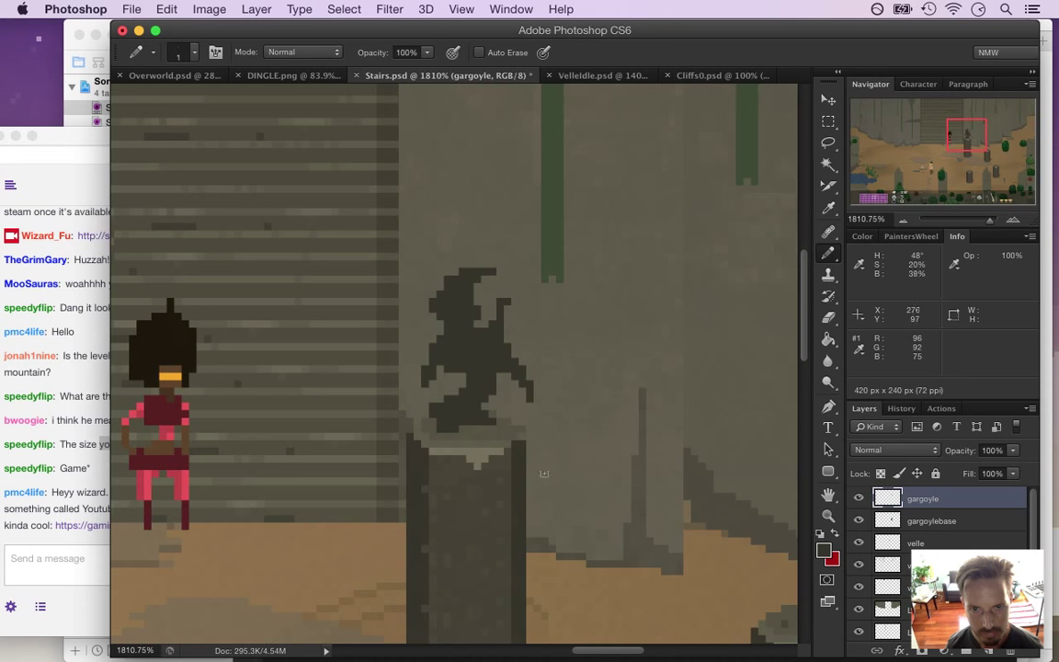
drag(417, 371, 326, 361)
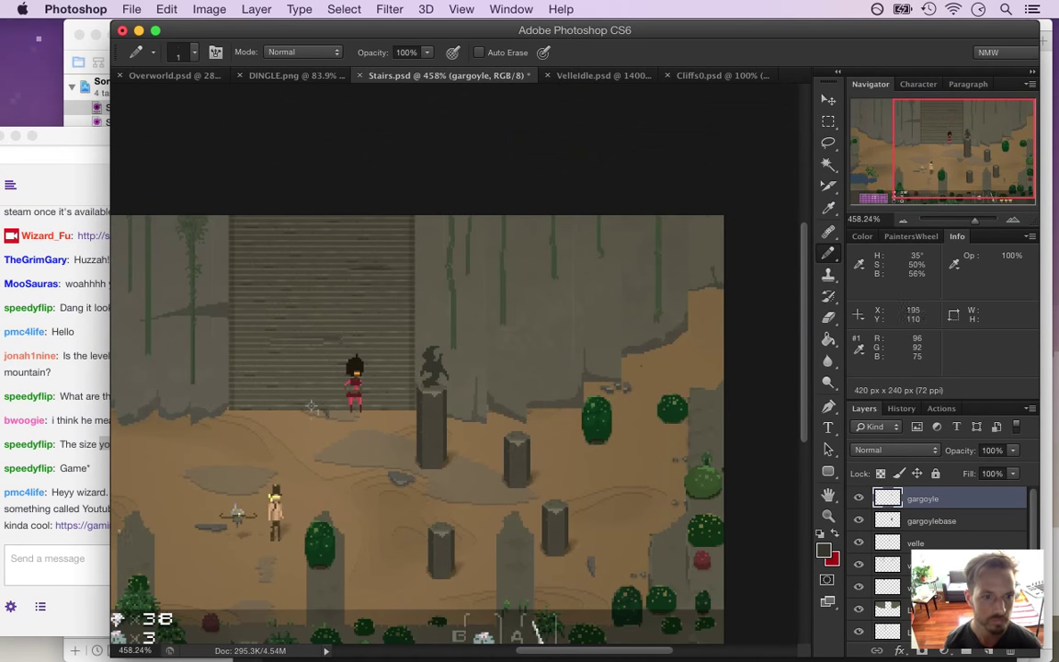
Switch to the Twitch chat and open the gaming.youtube.com link from the latest message in a new window
click(70, 485)
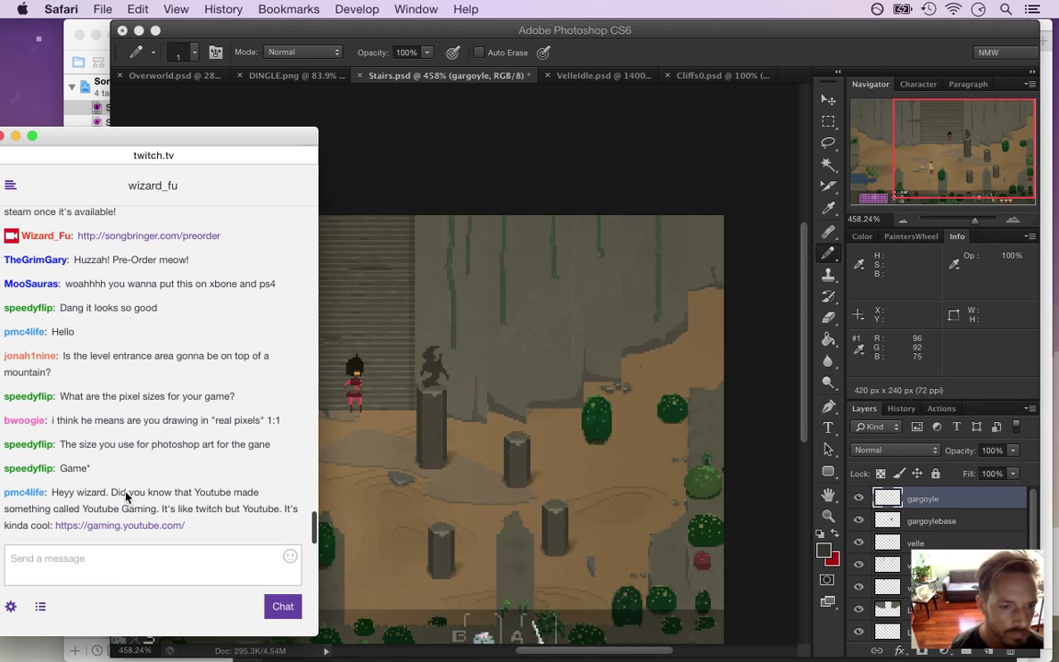
drag(84, 492, 158, 508)
click(170, 505)
right_click(147, 525)
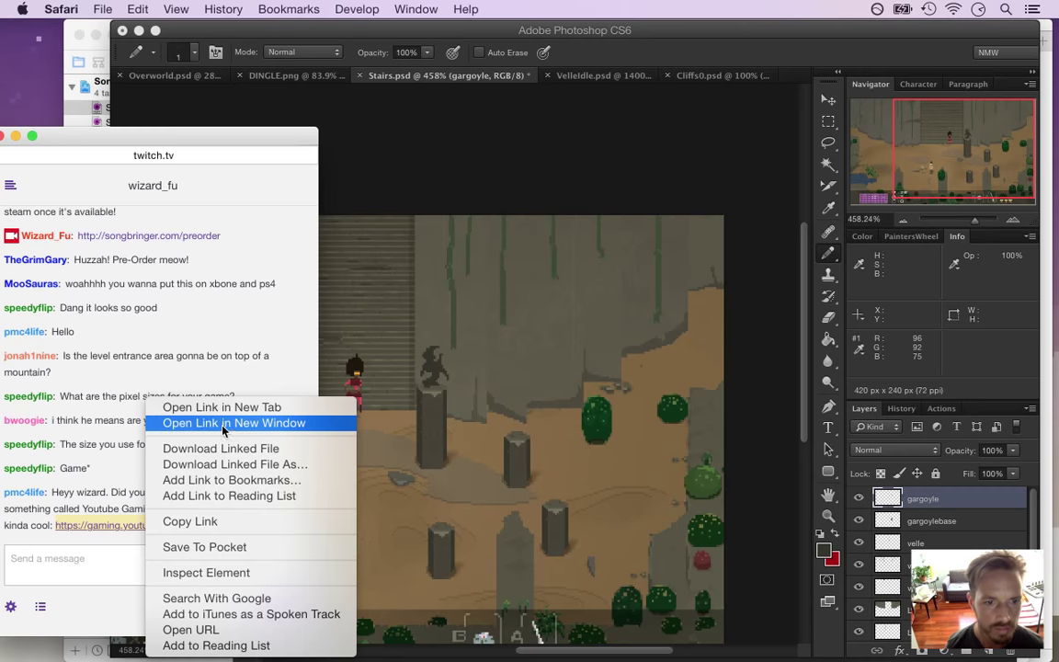
click(221, 423)
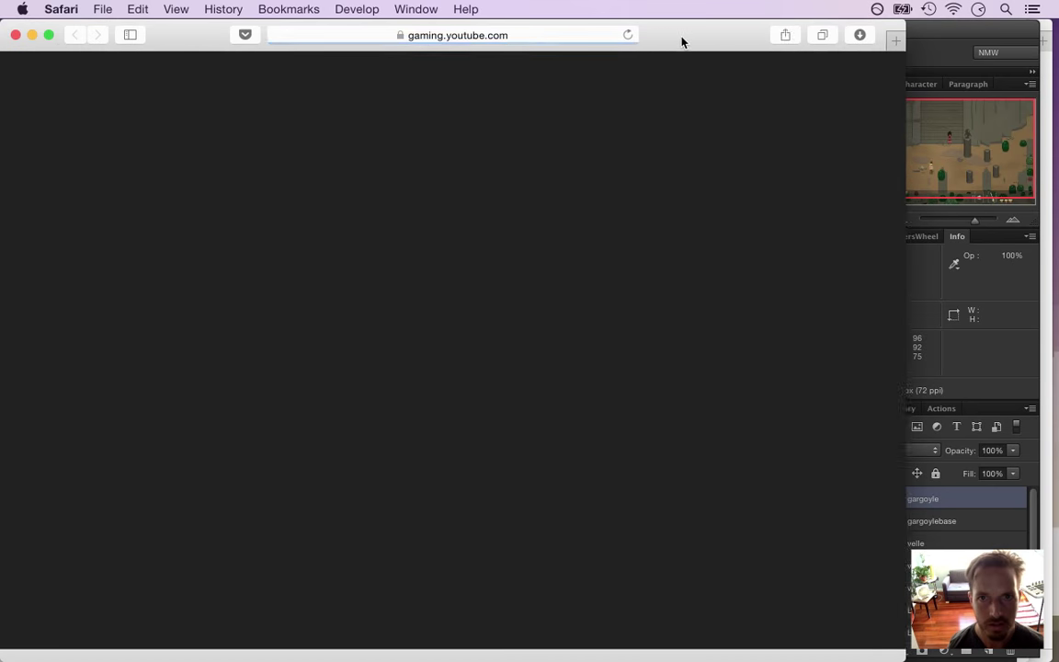
Look over the YouTube Gaming home page and read the newest Twitch chat messages
drag(682, 42, 792, 59)
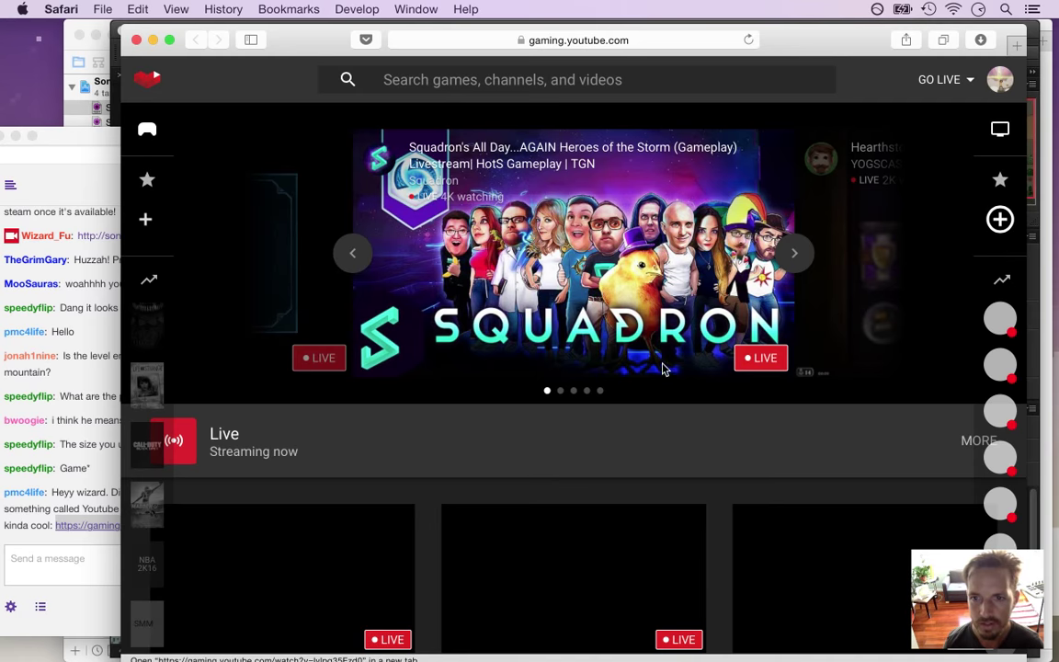
click(78, 496)
drag(52, 493, 159, 508)
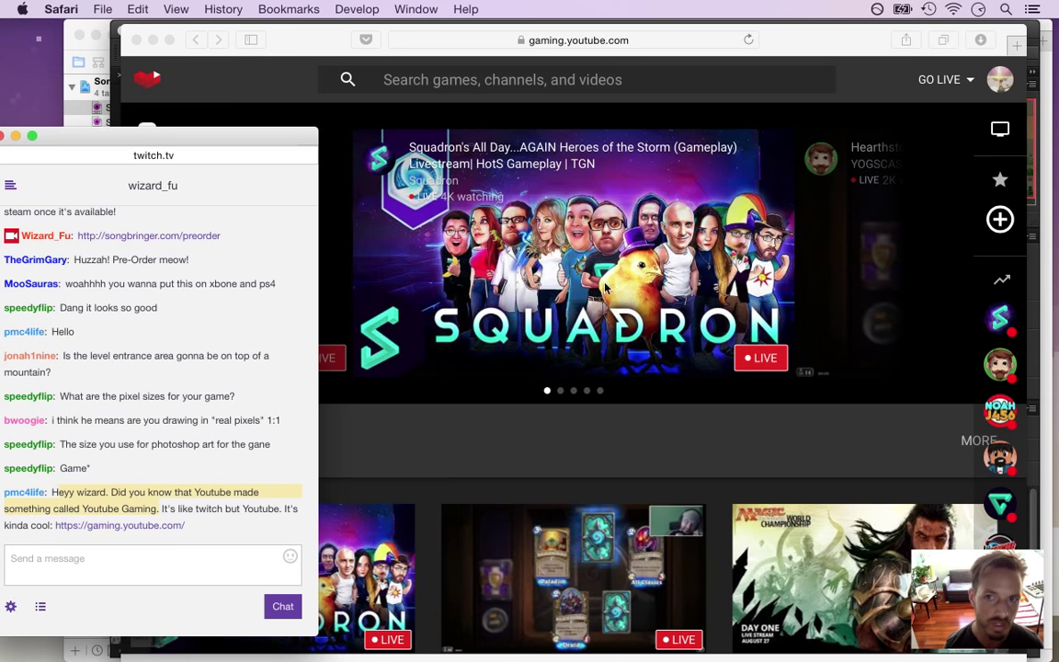
click(812, 33)
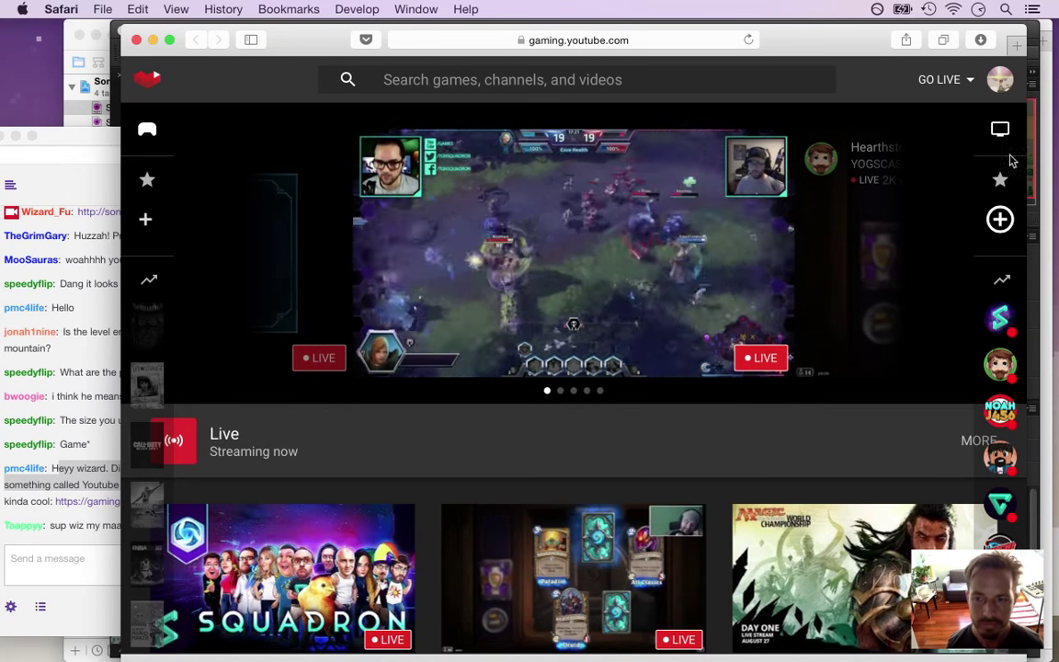
click(123, 555)
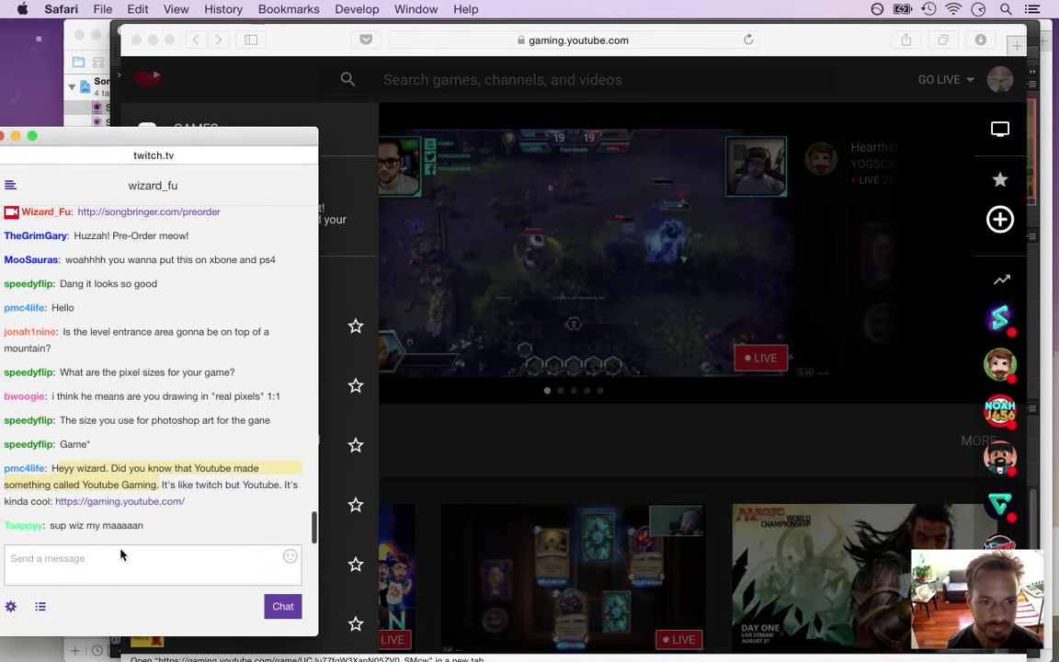
drag(72, 526, 144, 526)
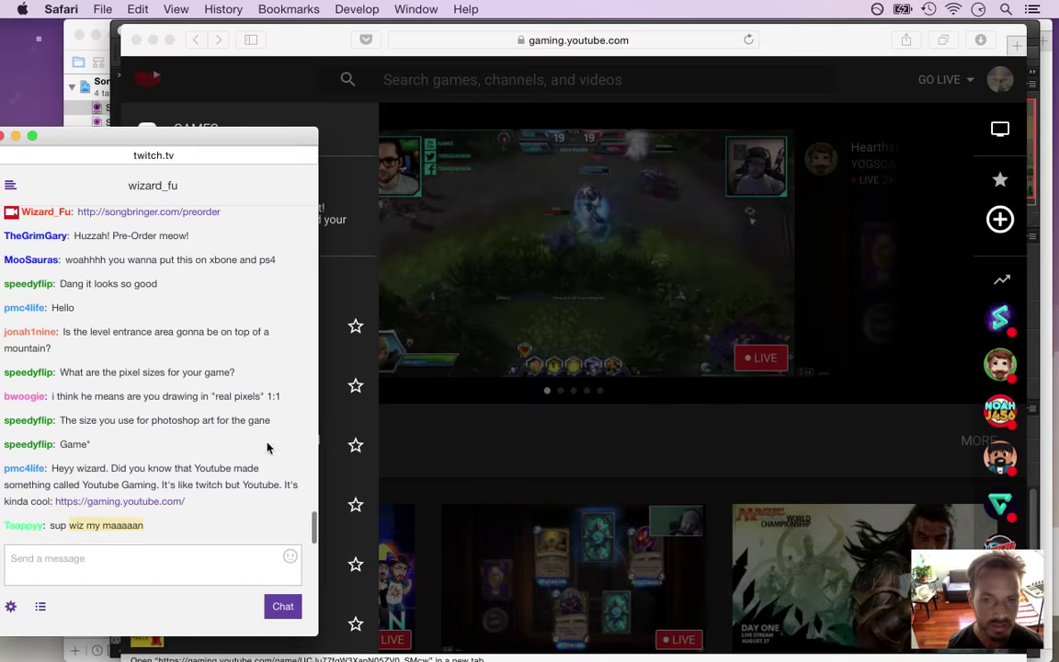
click(813, 29)
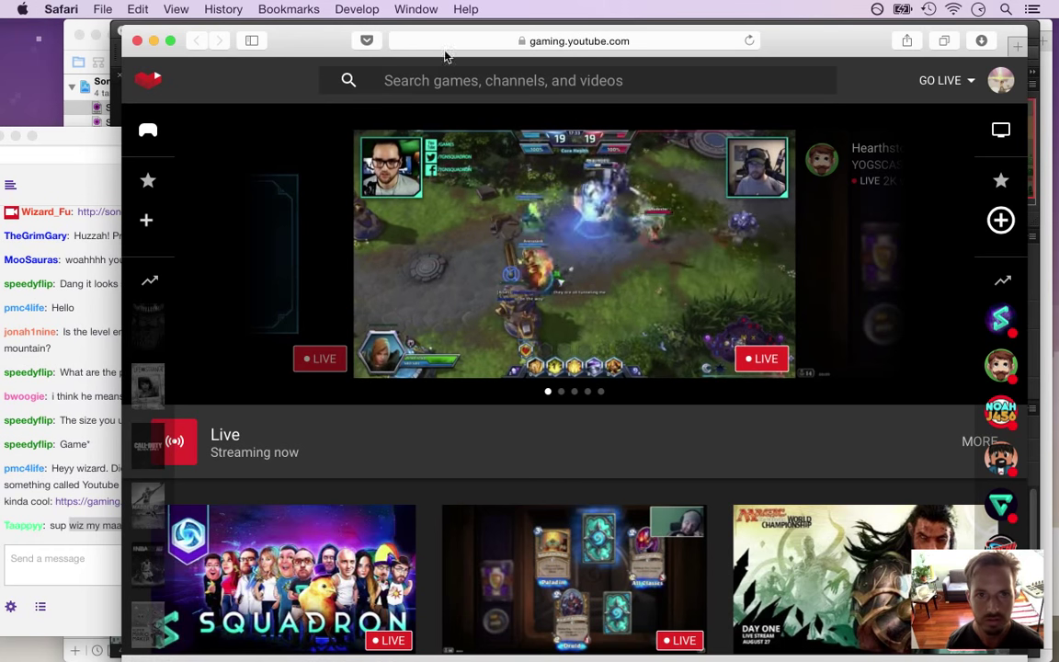
Save the gaming.youtube.com address as a shortcut on the desktop and close its browser window
click(522, 41)
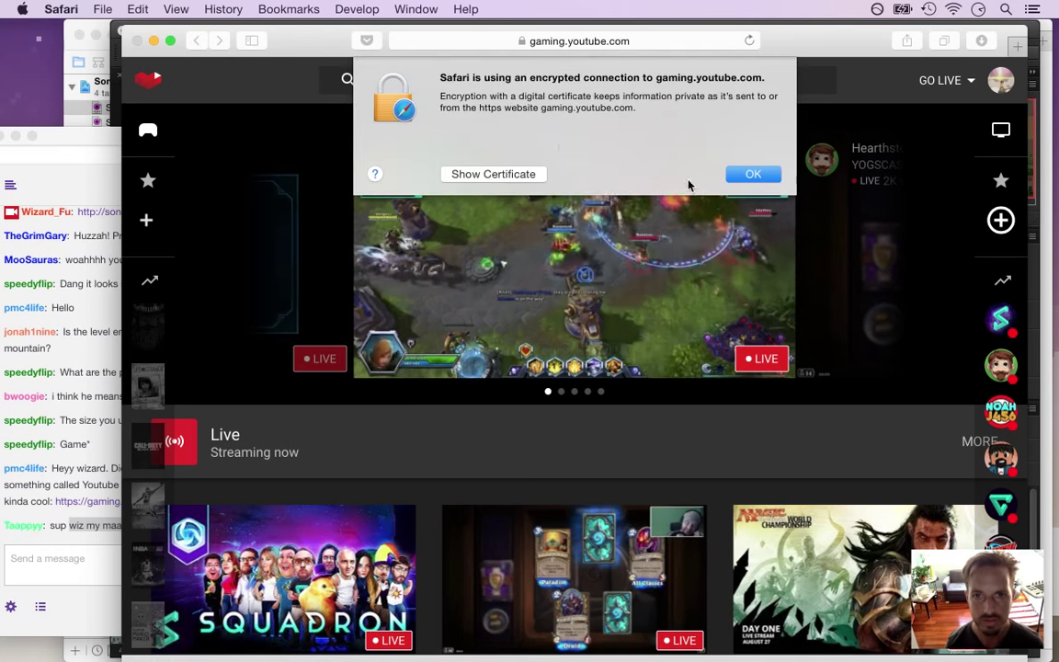
click(751, 172)
click(578, 43)
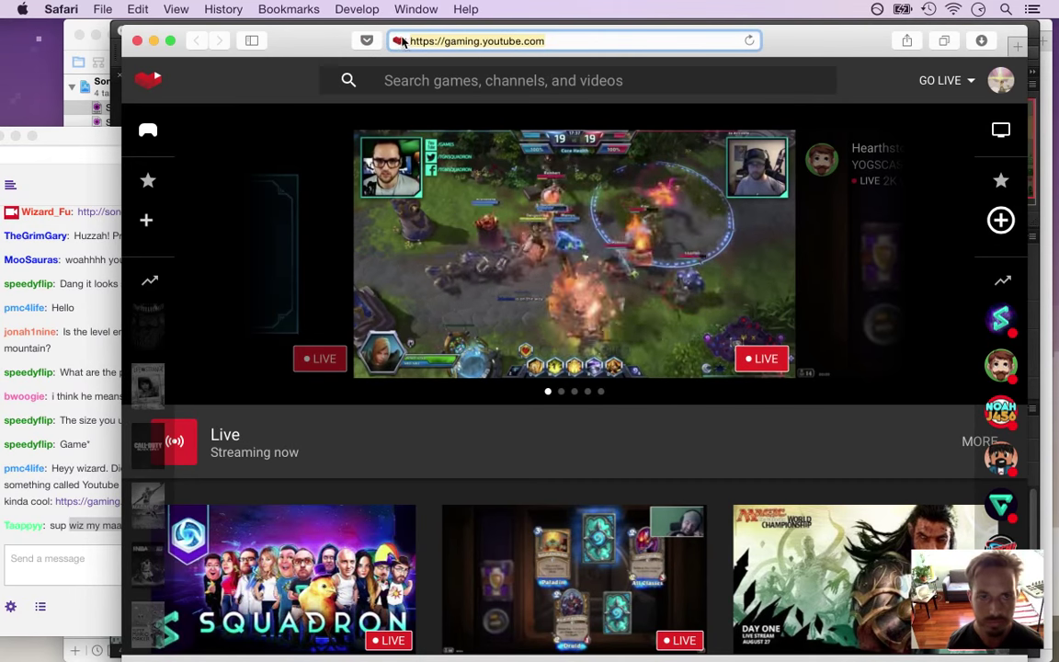
drag(400, 42, 113, 88)
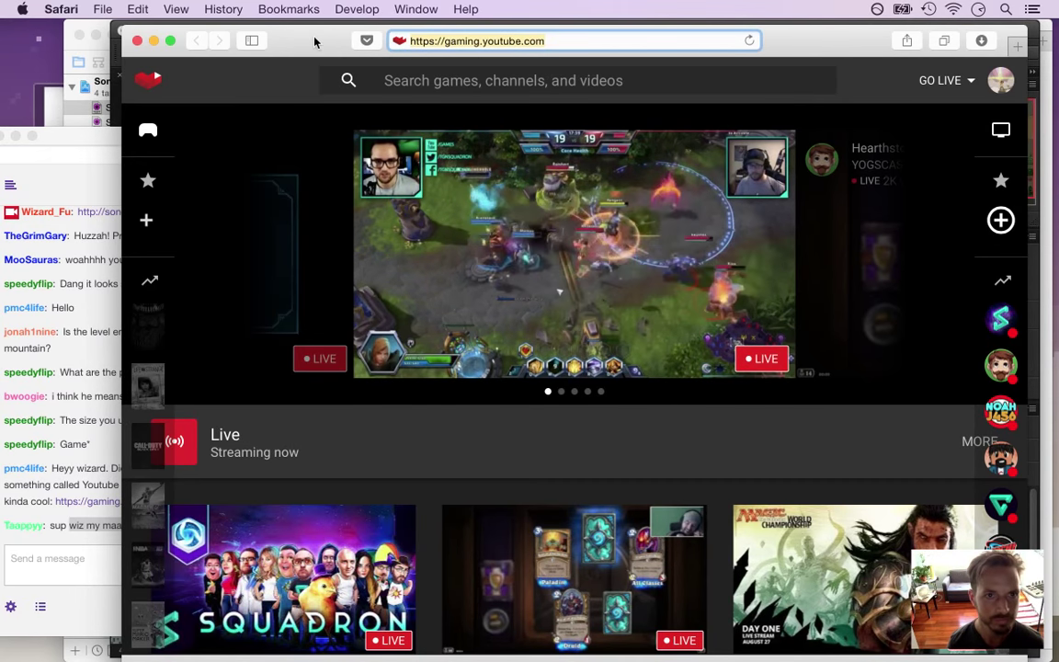
key(super+w)
click(634, 149)
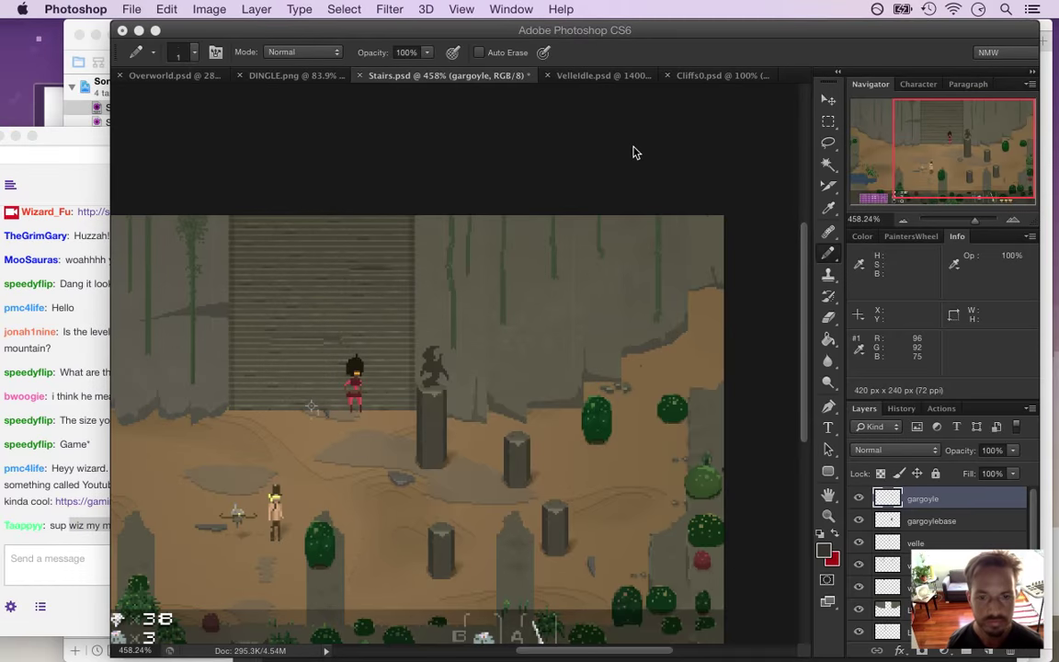
Reread the latest chat message, then switch to Xcode and run the Songbringer project
click(48, 476)
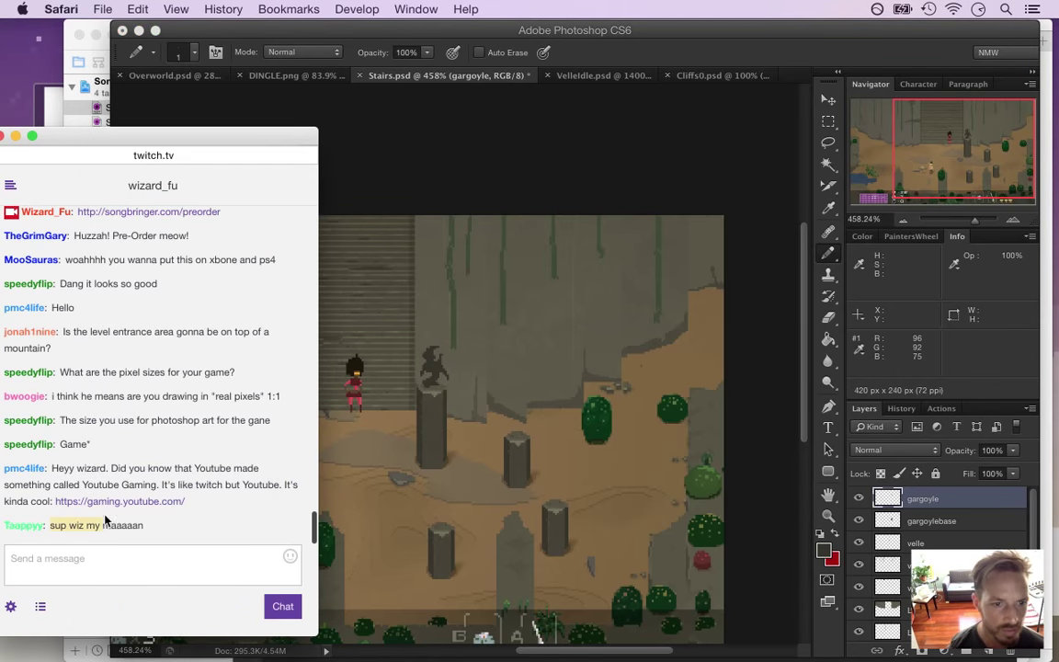
key(super+Tab)
click(456, 359)
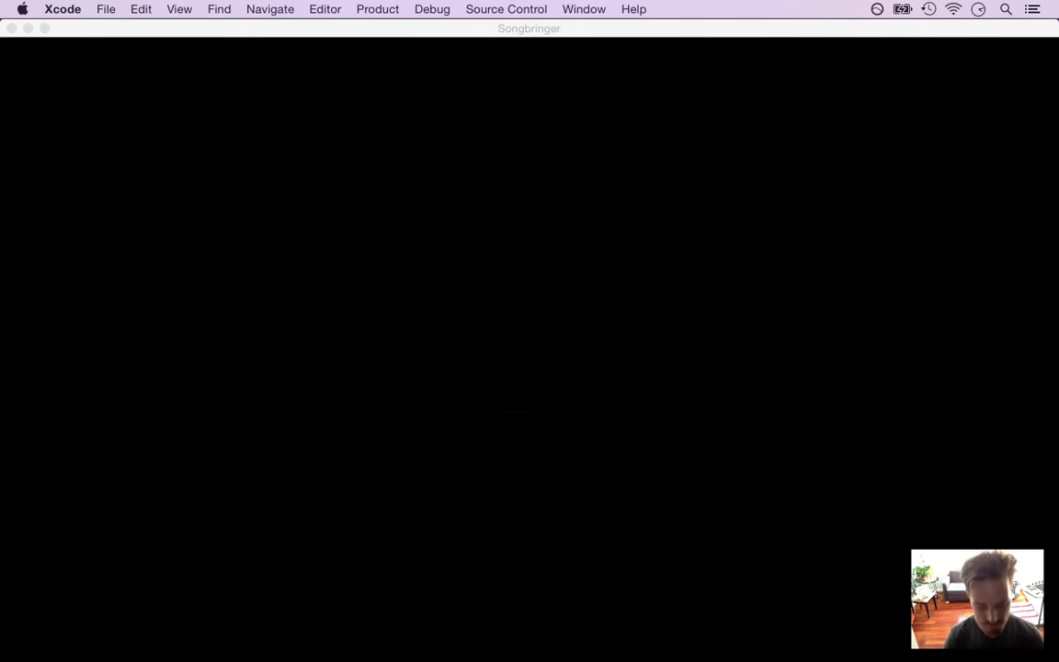
Walk the character around the clearing with the stone pillars and up into the torch-lit stone altar area
key(Up)
key(Left)
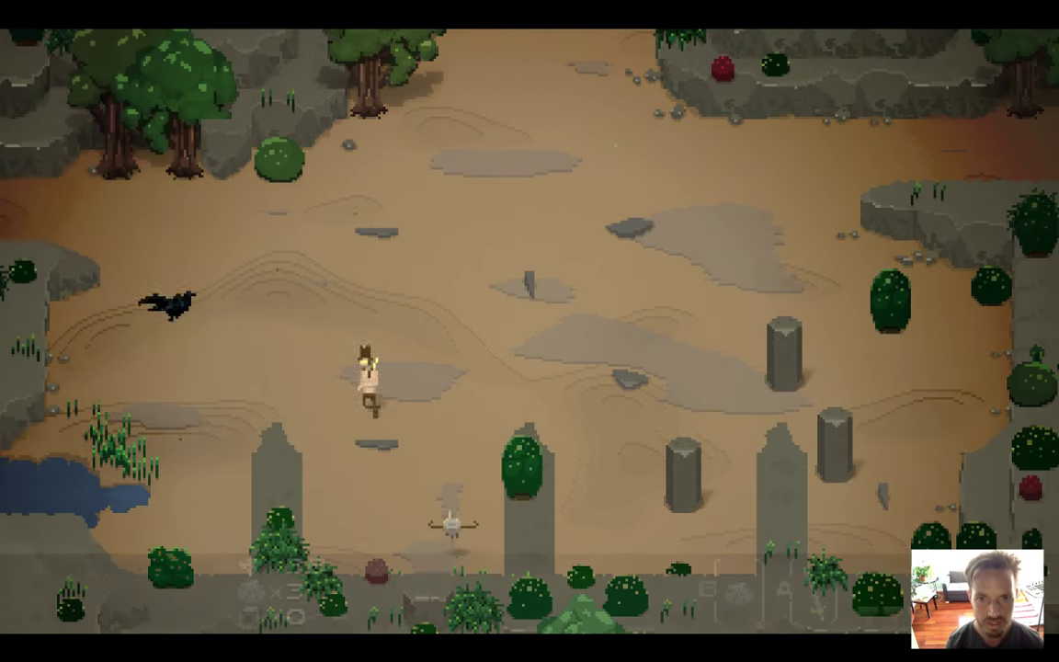
key(Right)
key(Left)
key(Up)
key(Right)
key(Right)
key(Left)
key(Right)
key(Down)
key(Right)
key(Down)
key(Left)
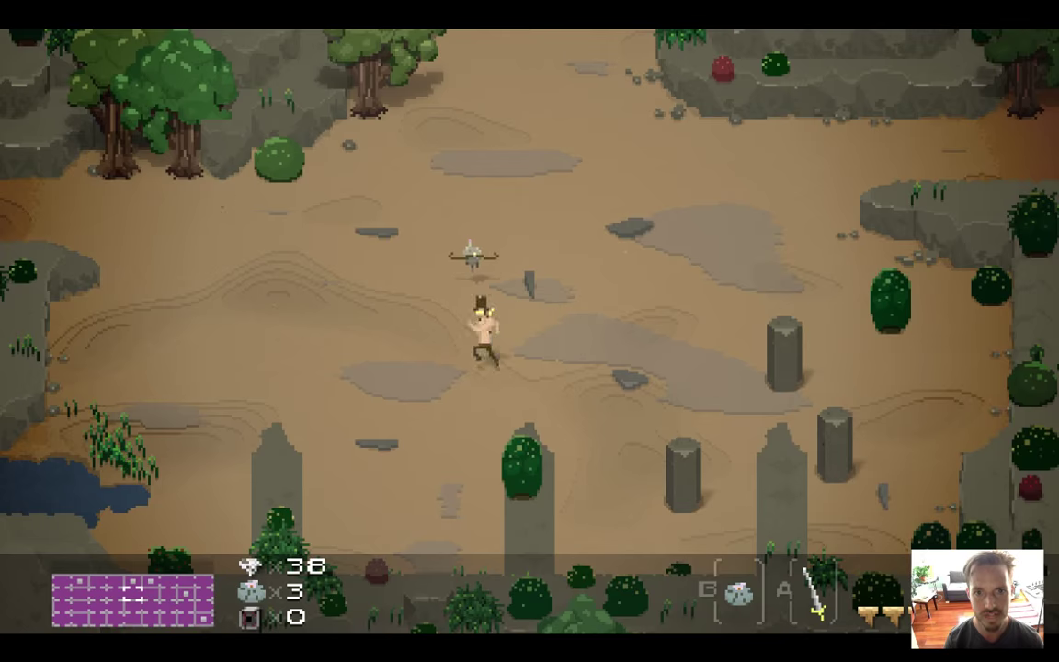
key(Right)
key(Left)
key(Right)
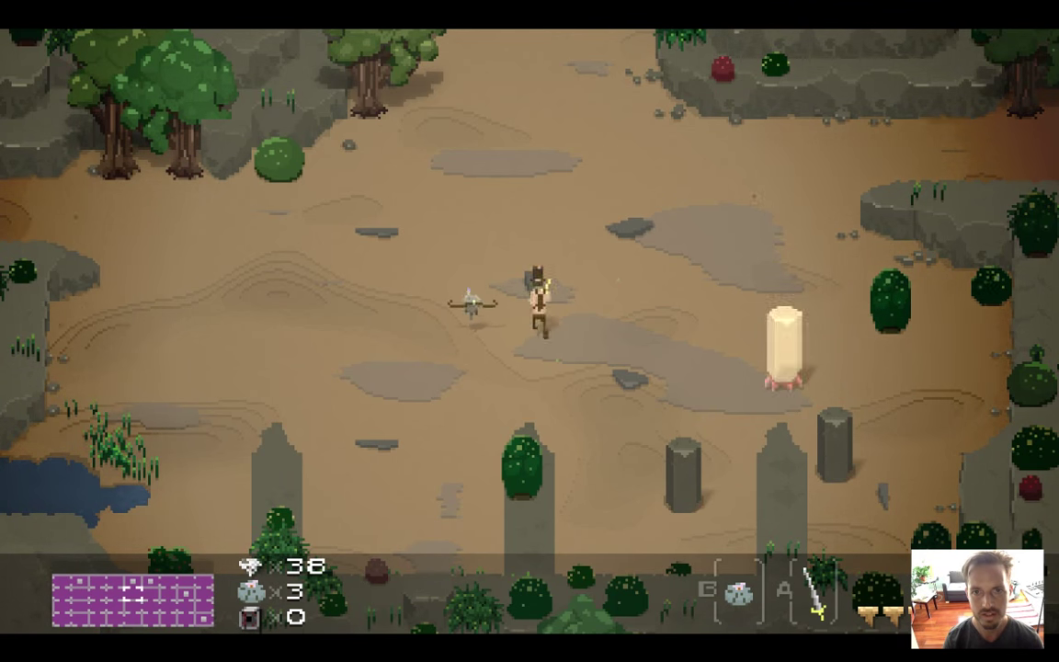
key(Up)
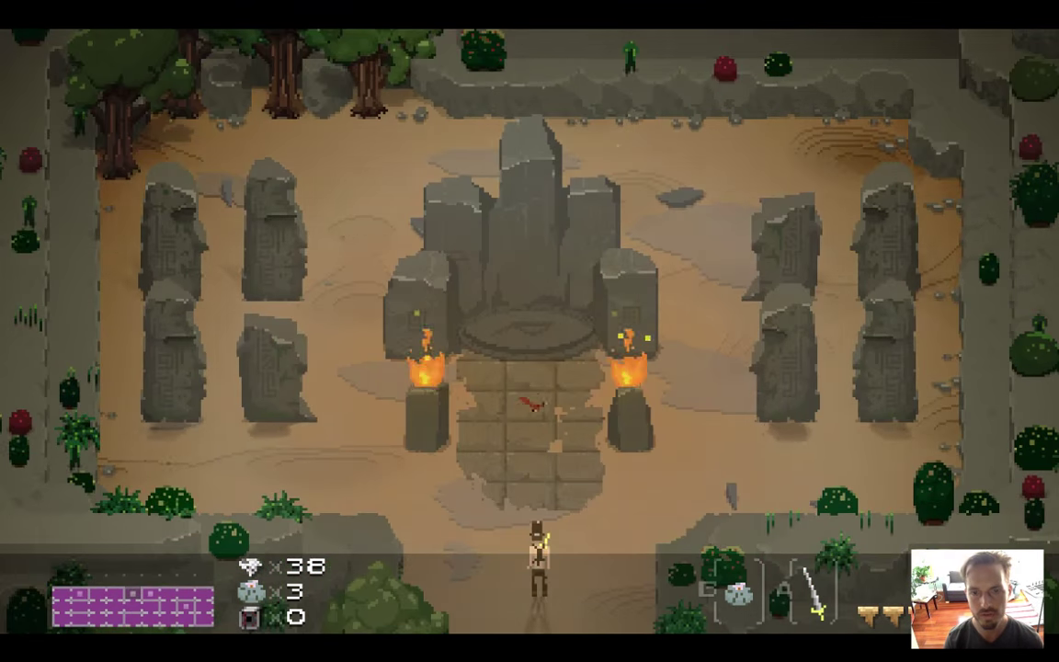
key(Up)
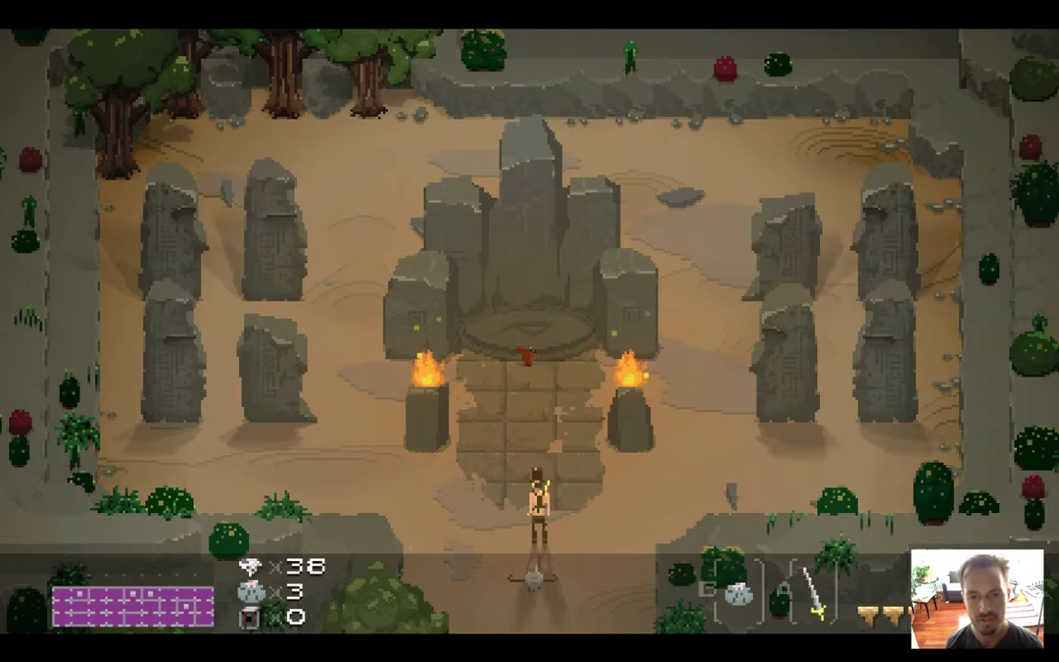
Quit the Songbringer test run and switch back to Photoshop
key(super+q)
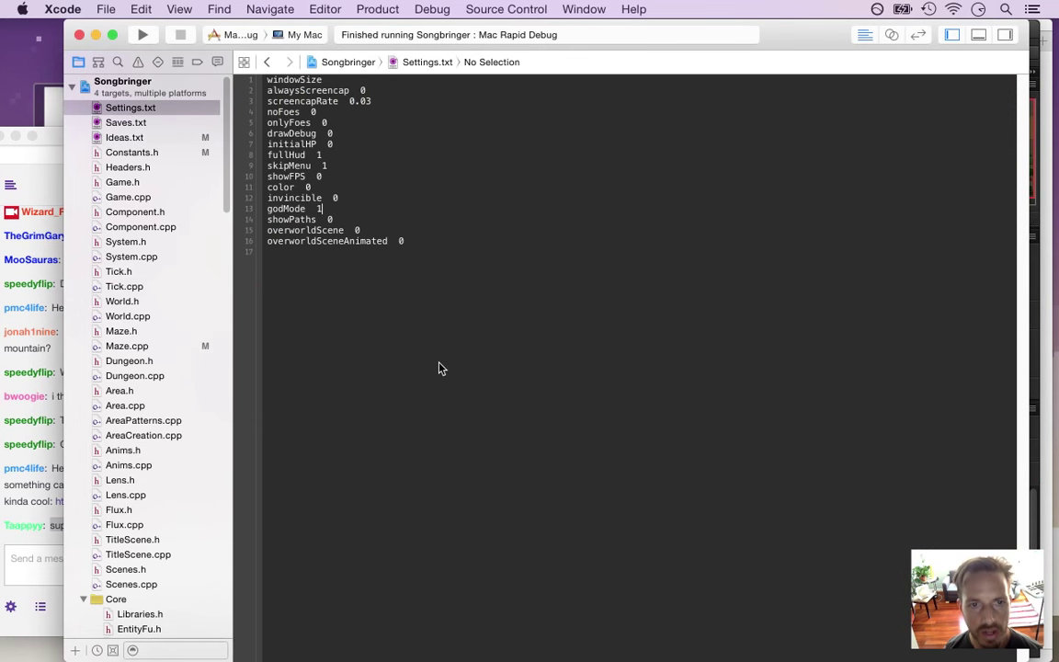
key(super+Tab)
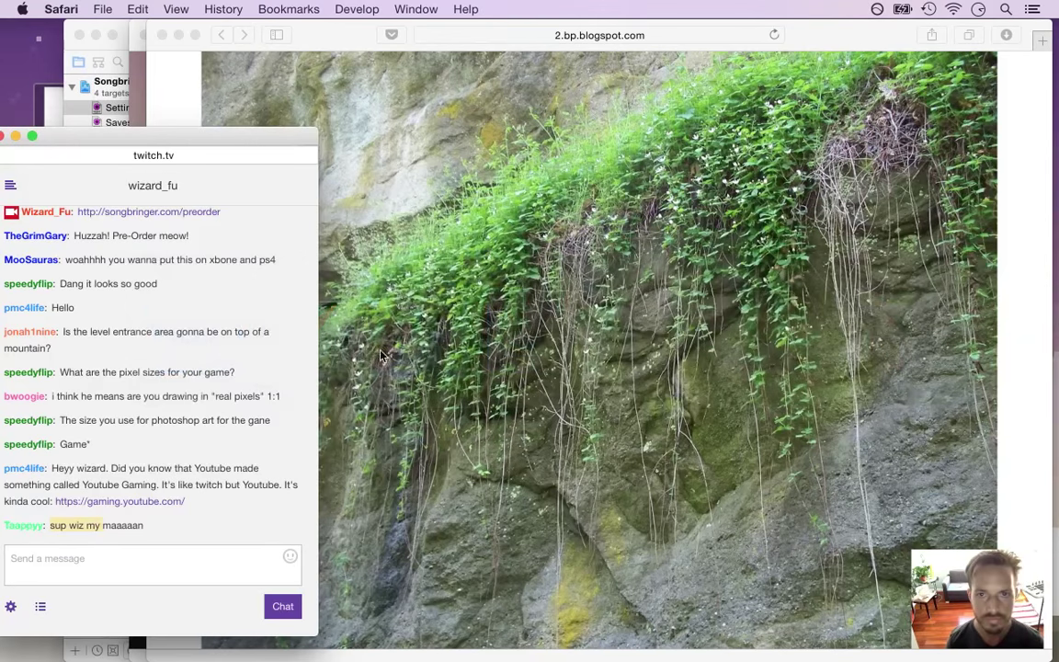
key(super+Tab)
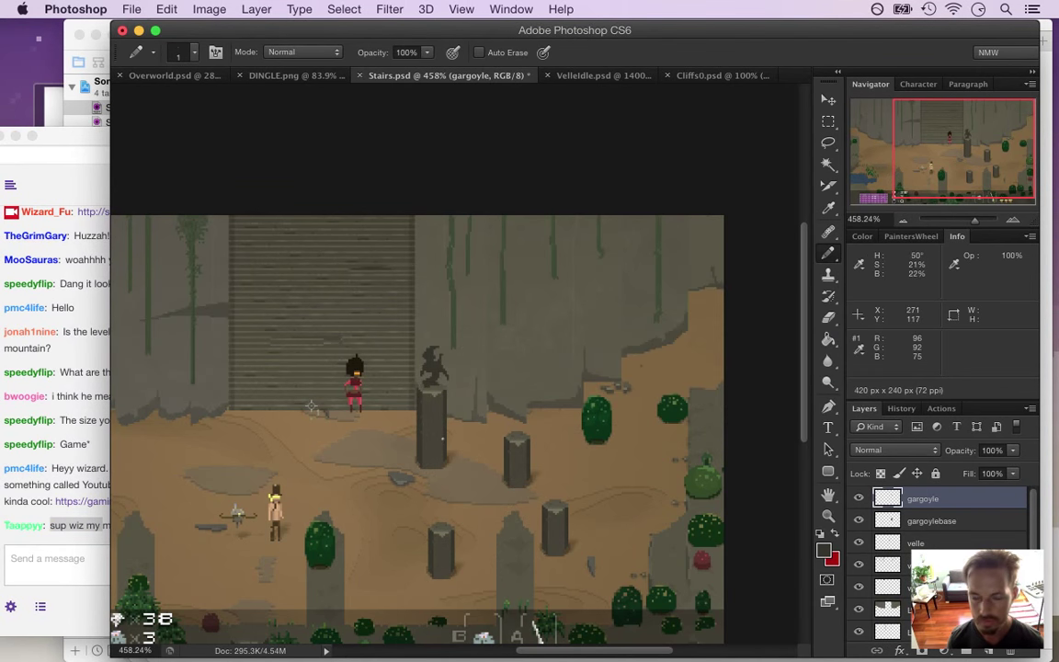
Try scaling the gargoyle to 120% width and 118.18% height with Bicubic interpolation, and undo the transform
key(v)
drag(448, 347, 454, 340)
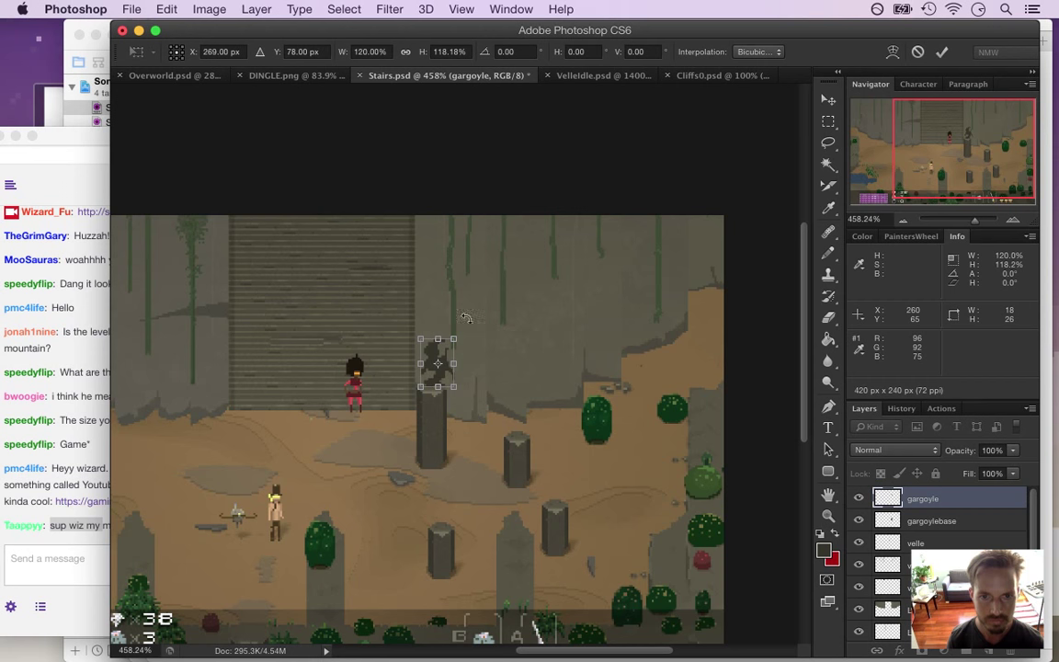
click(942, 53)
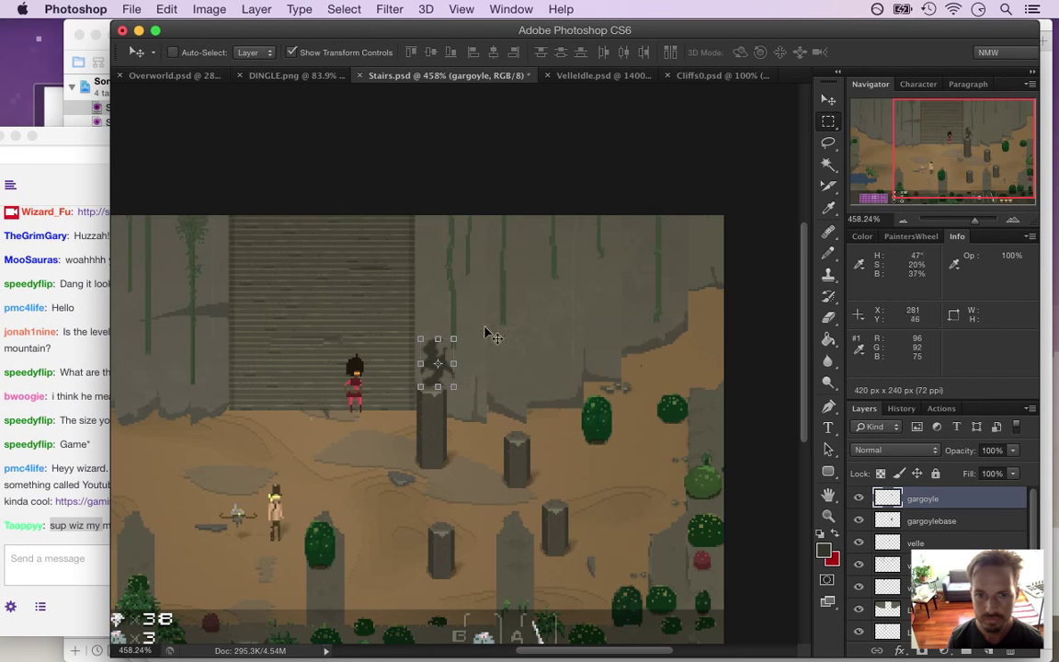
key(m)
key(ctrl+z)
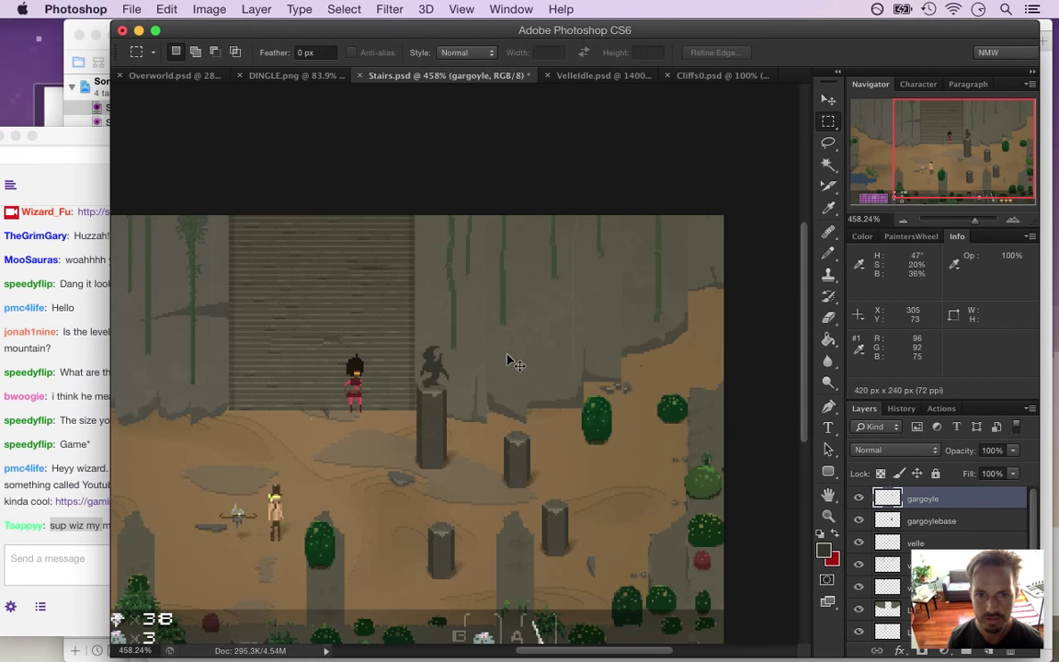
Enlarge the gargoyle slightly on its pedestal with a free transform using Nearest Neighbor interpolation, and apply it
key(v)
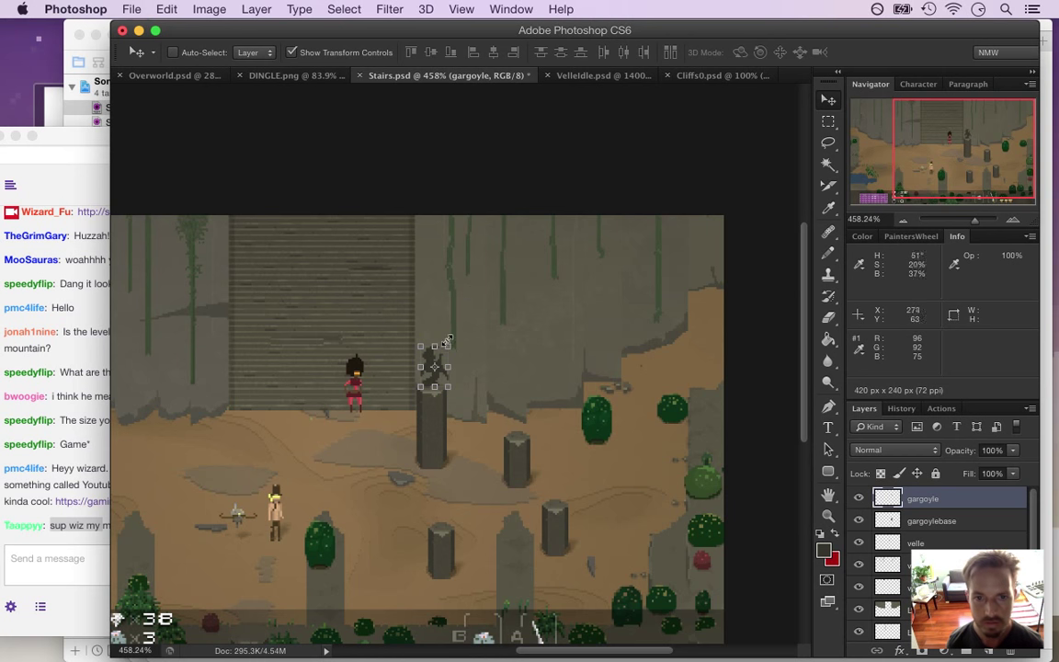
key(ctrl+t)
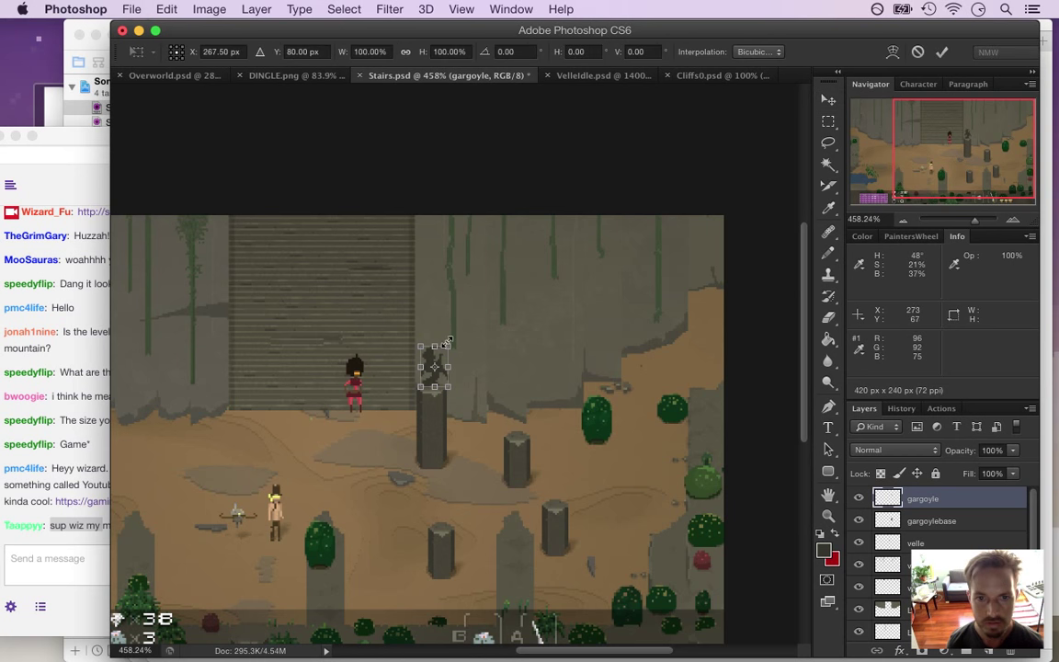
click(760, 54)
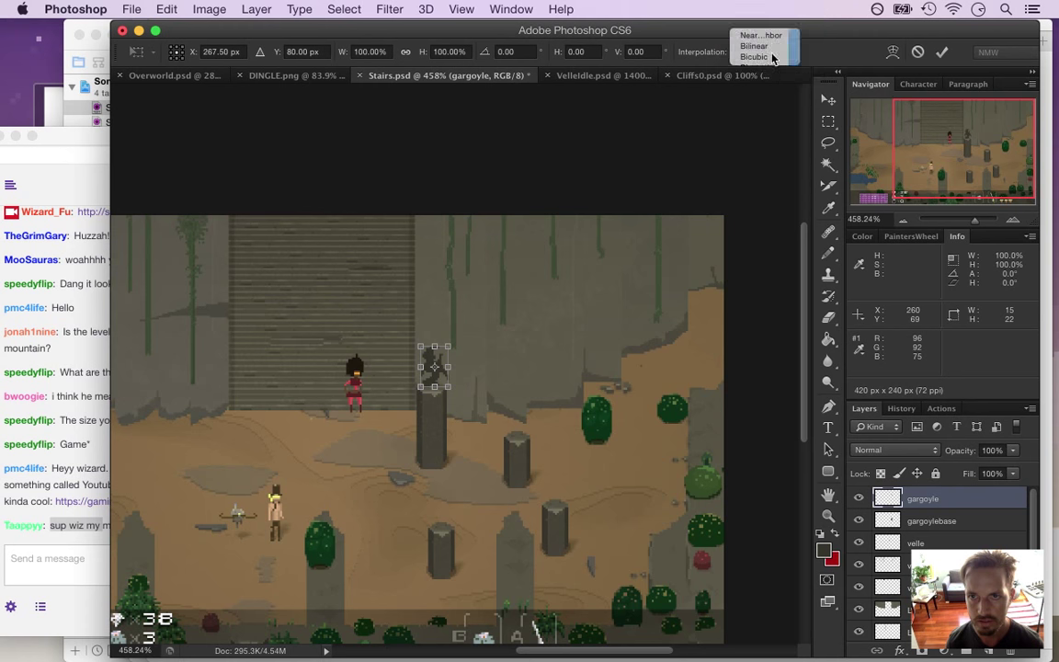
click(762, 35)
drag(452, 342, 450, 338)
click(942, 51)
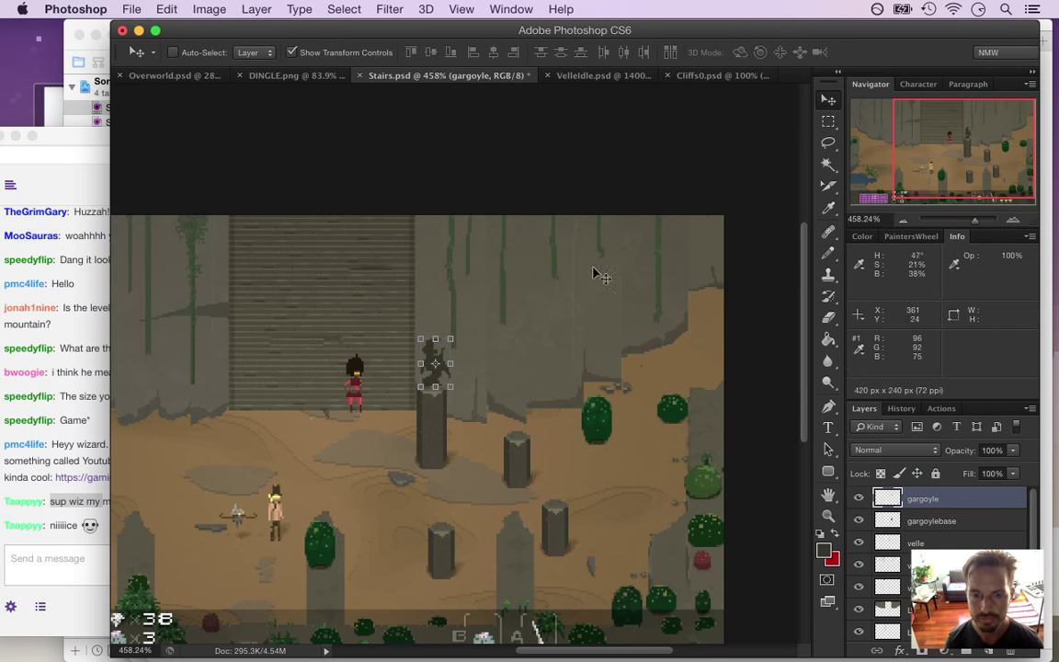
key(m)
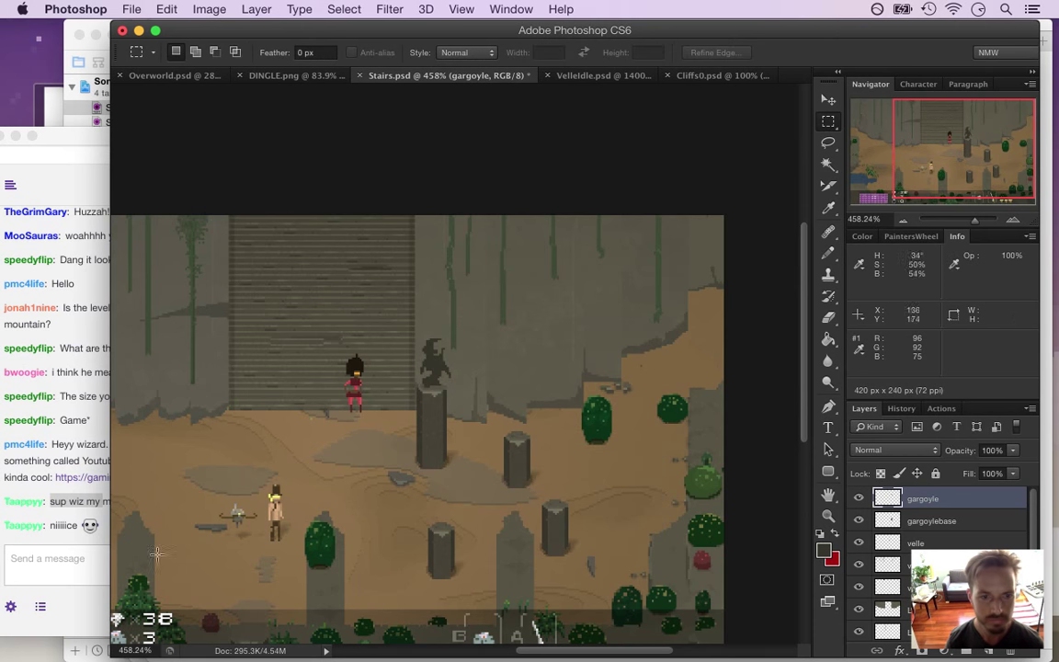
click(60, 487)
click(713, 46)
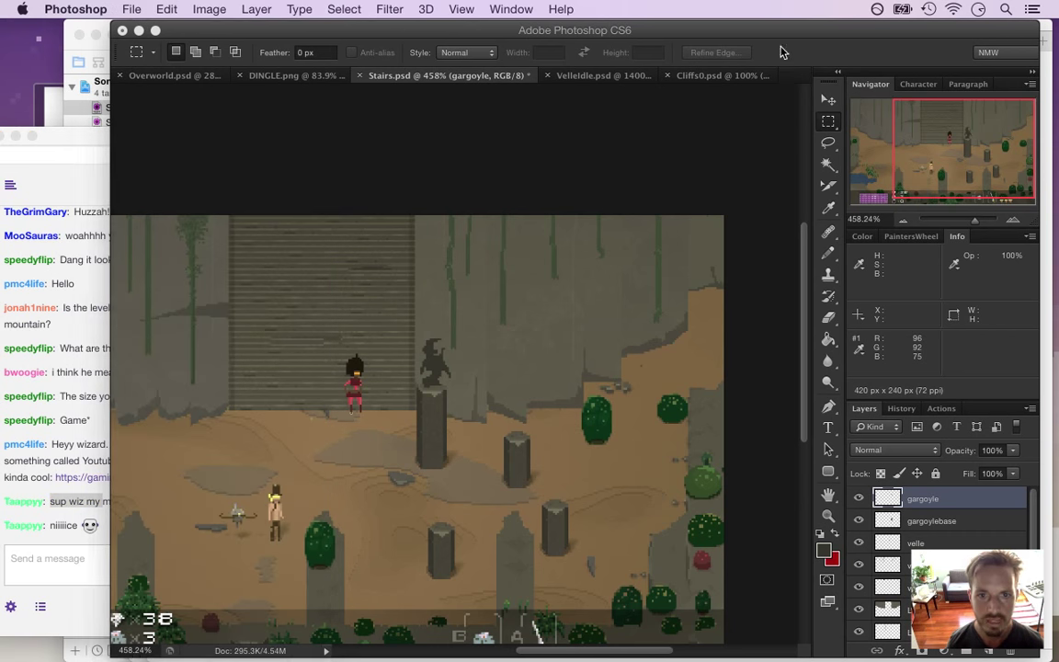
Examine the gargoyle's size against the character, the pillars and the cliff walls on both sides of the stairs
drag(221, 346, 234, 349)
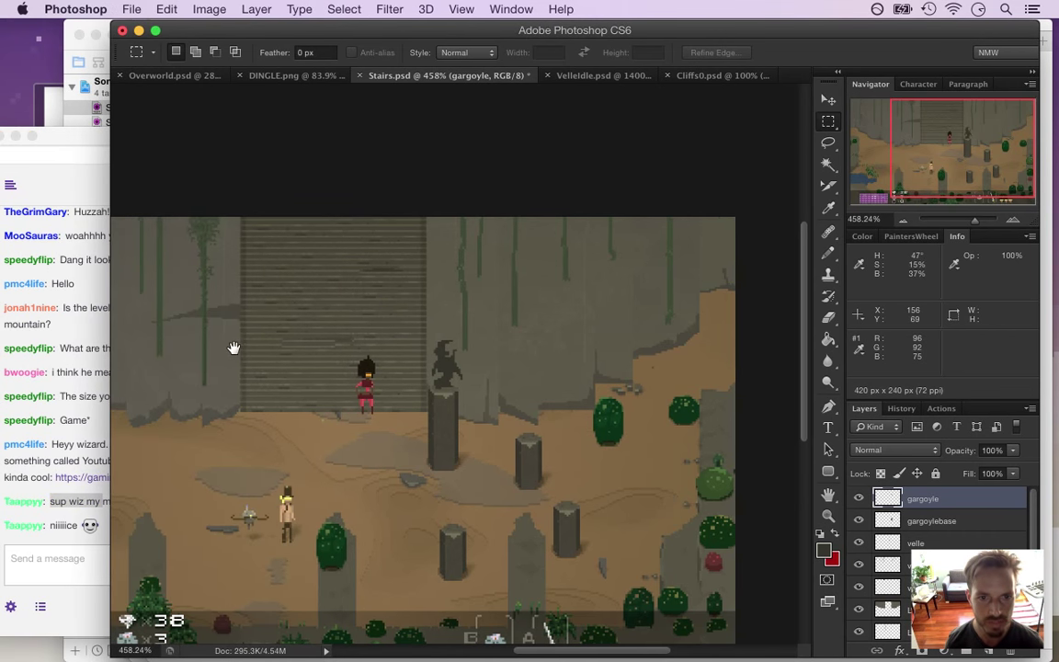
drag(274, 398, 254, 392)
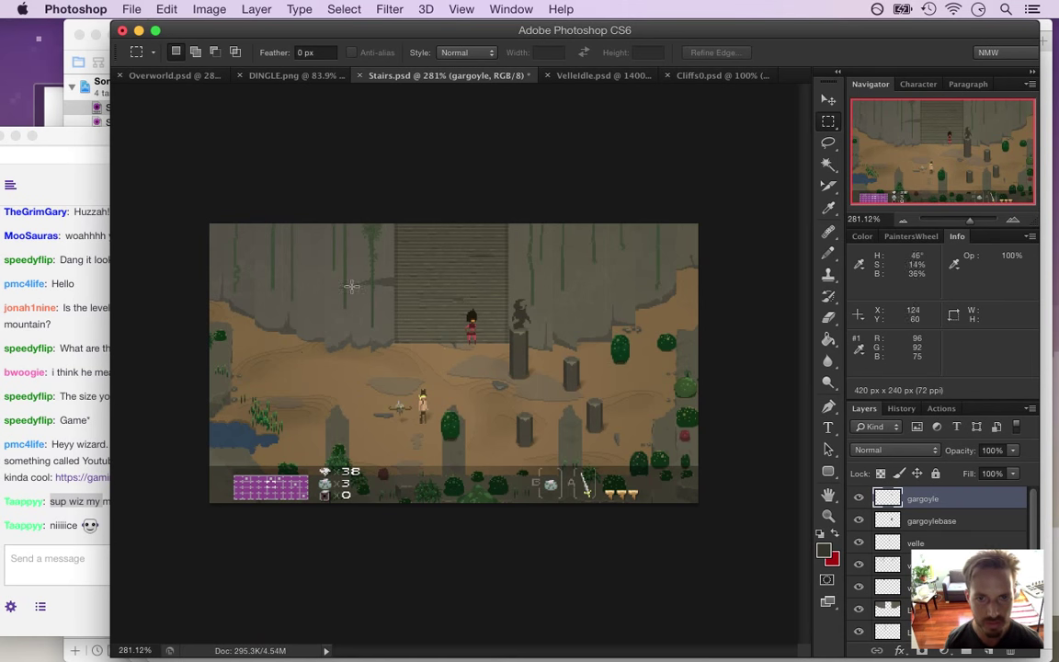
click(419, 333)
click(428, 340)
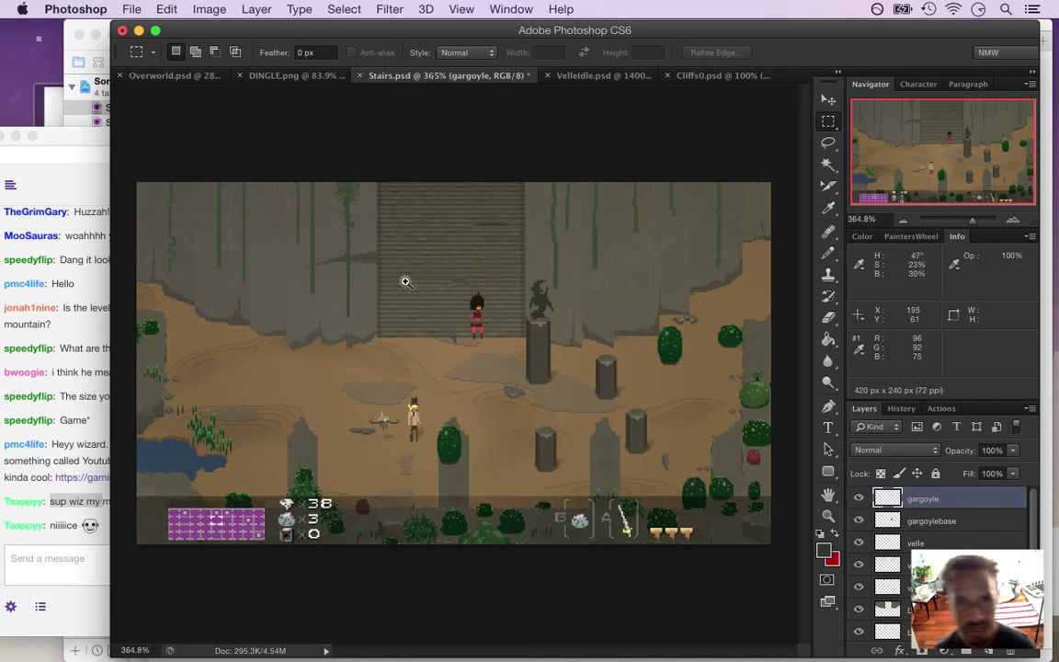
drag(162, 193, 325, 304)
drag(540, 184, 740, 342)
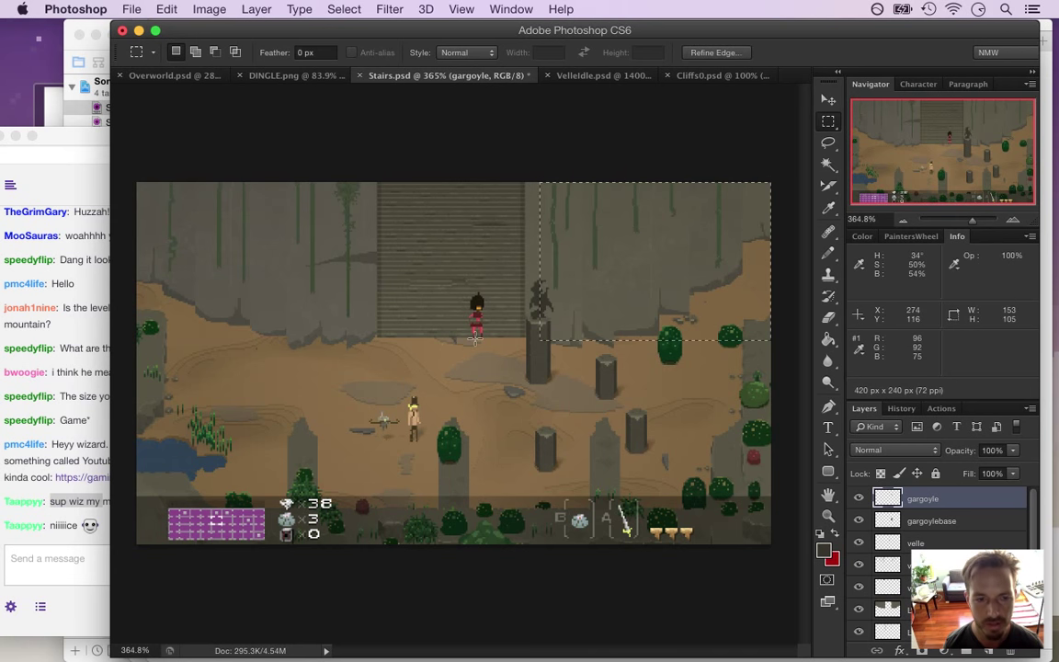
click(393, 319)
drag(556, 302, 634, 373)
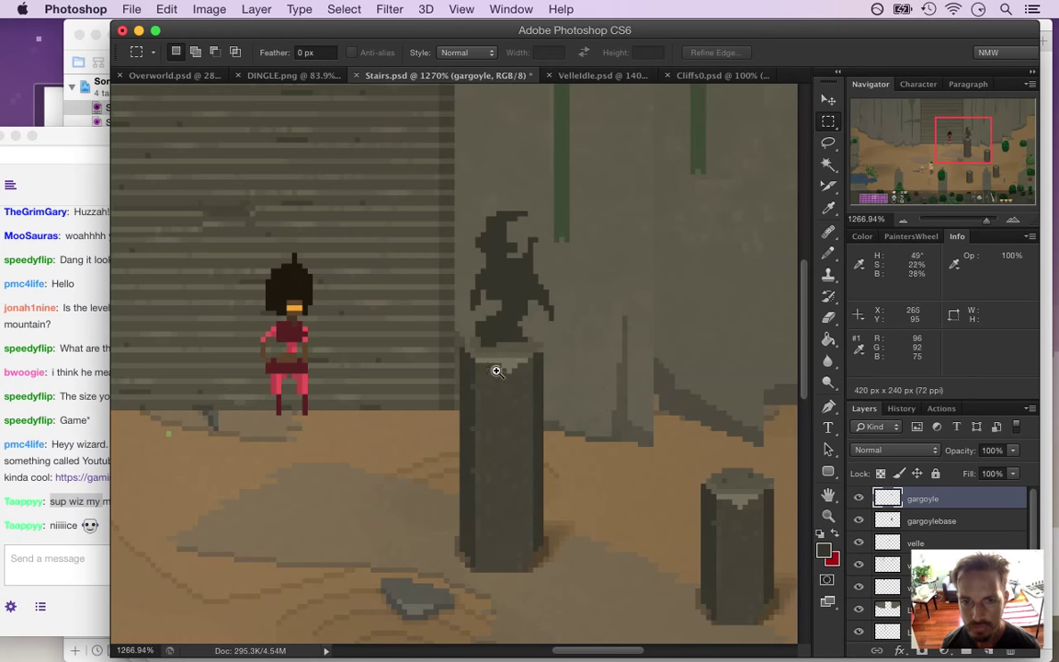
scroll(497, 366, down, 6)
drag(547, 298, 606, 323)
key(super+z)
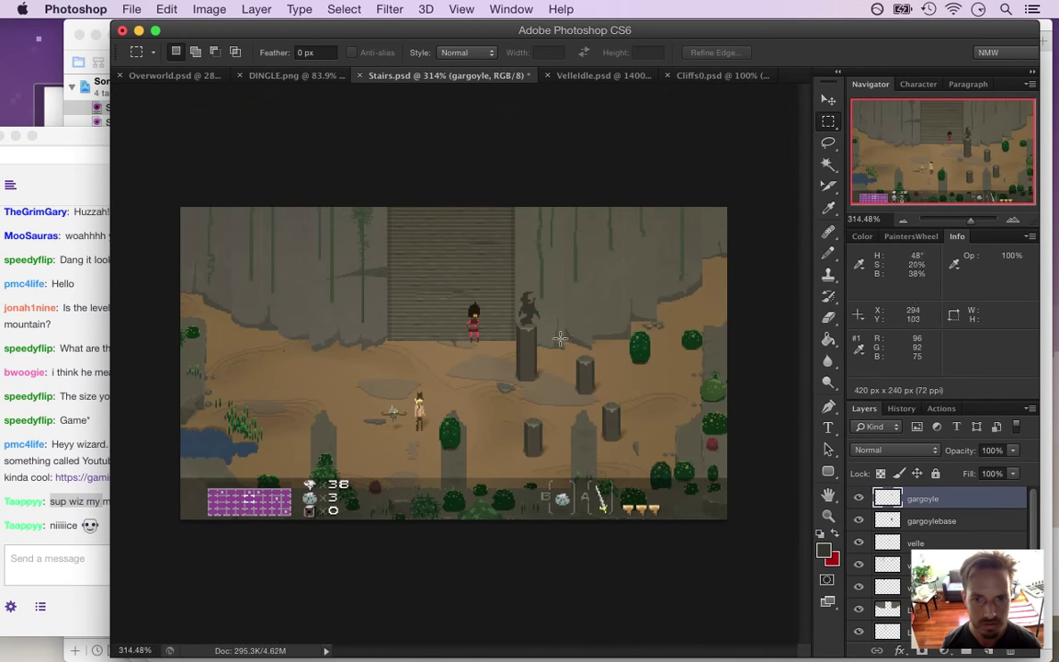
Scale the gargoyle layer to 106.25% width and 115.38% height with Nearest Neighbor interpolation, and apply the transform
scroll(612, 345, up, 6)
scroll(611, 337, down, 3)
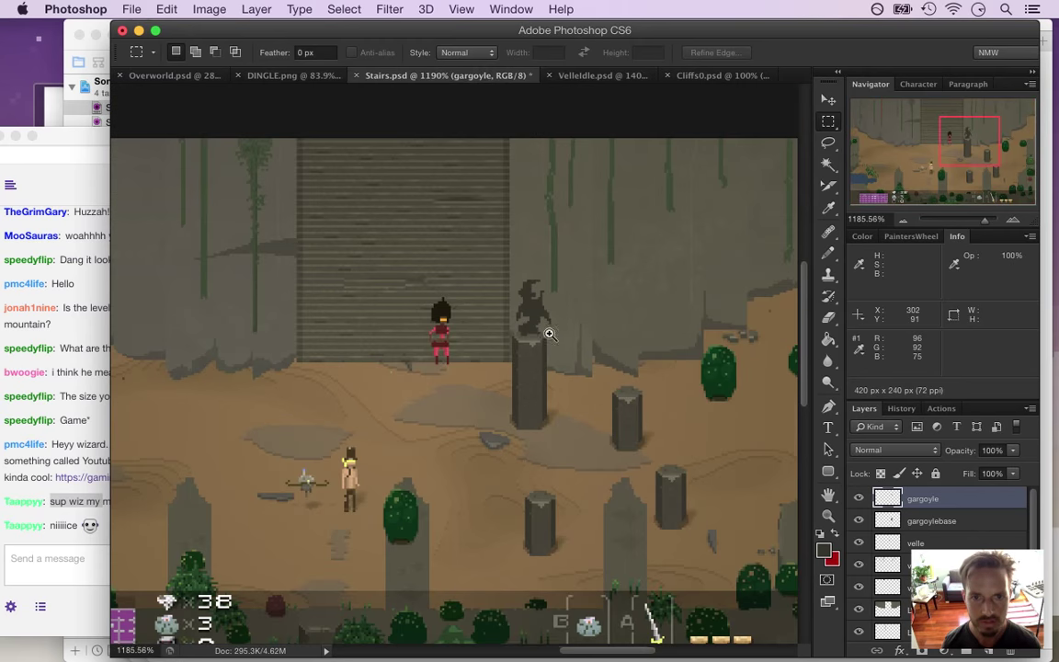
key(v)
drag(534, 279, 552, 305)
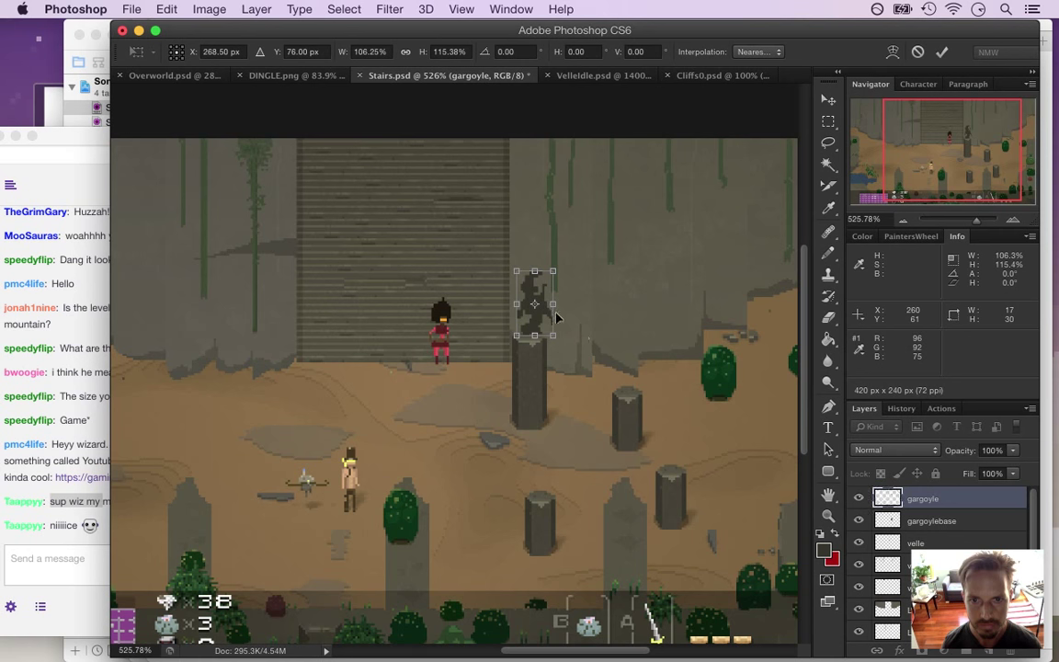
click(940, 52)
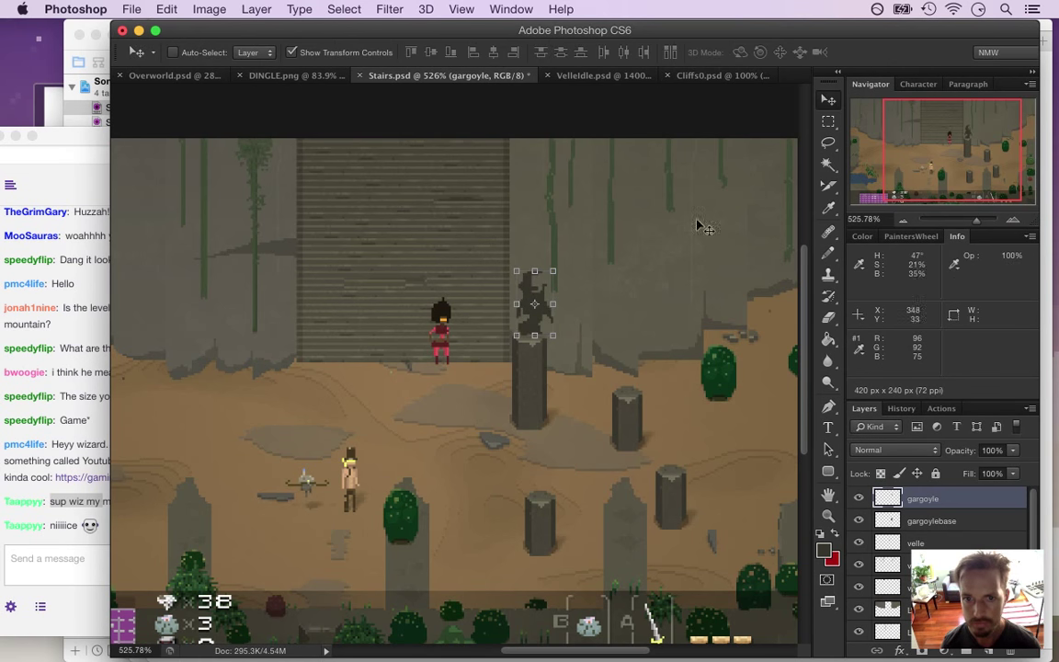
key(m)
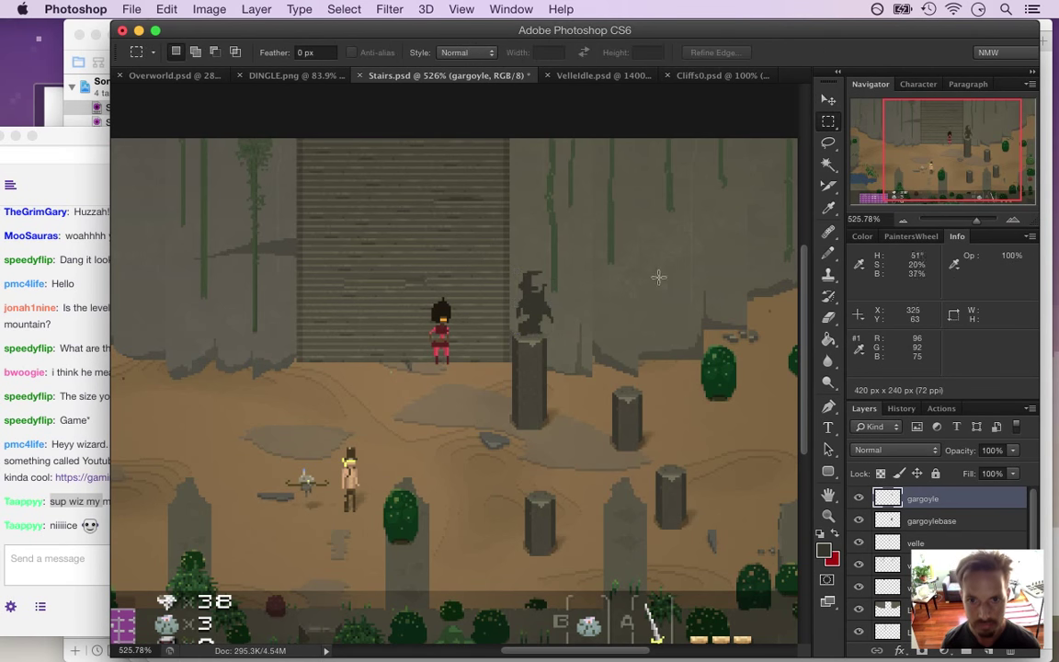
Enlarge the gargoyle again with a free transform, apply it, and nudge the statue left over its pedestal
drag(556, 419, 507, 423)
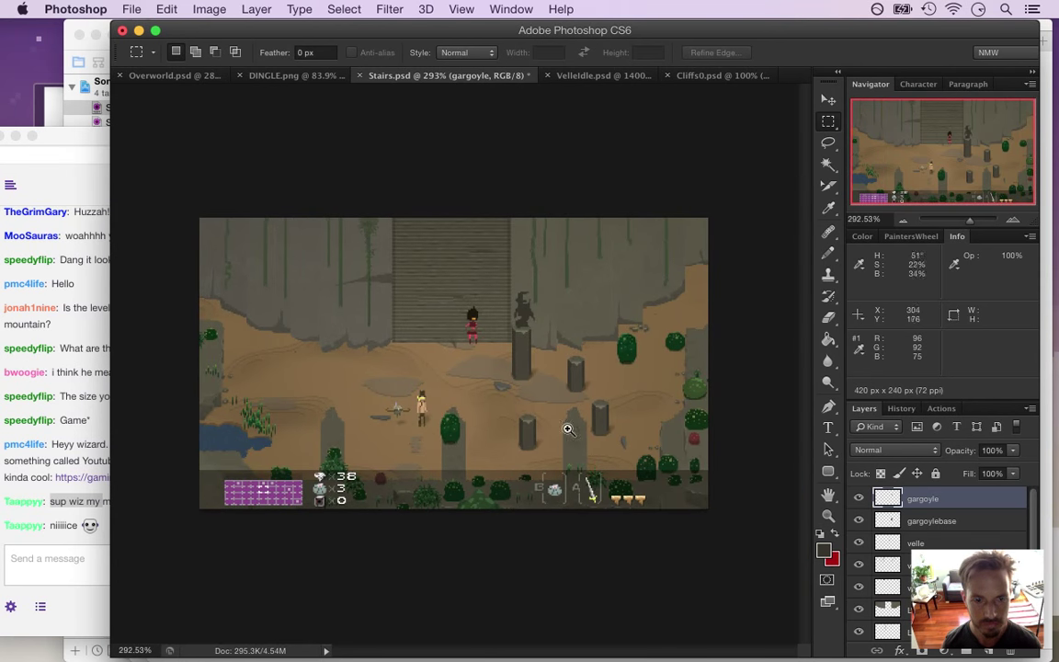
drag(545, 348, 612, 375)
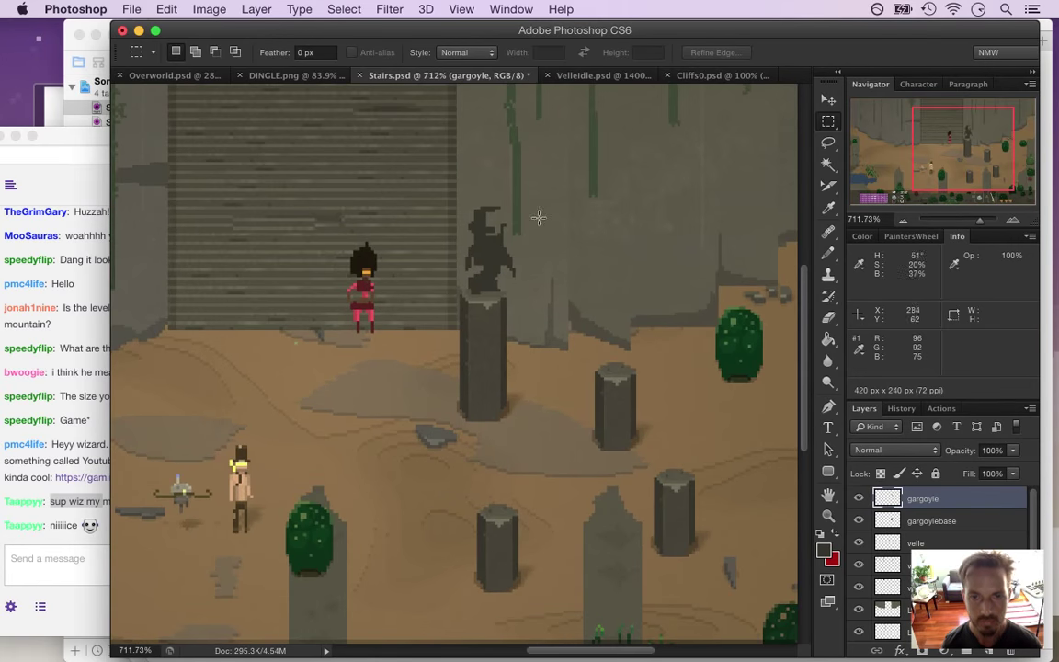
key(v)
drag(518, 209, 523, 185)
click(942, 52)
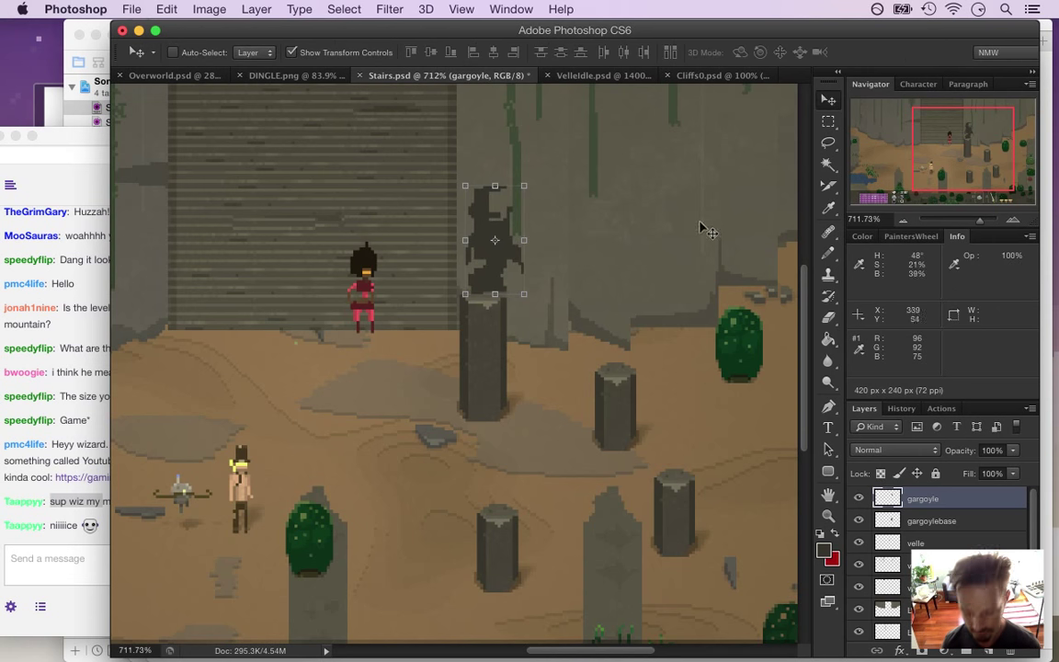
key(Left)
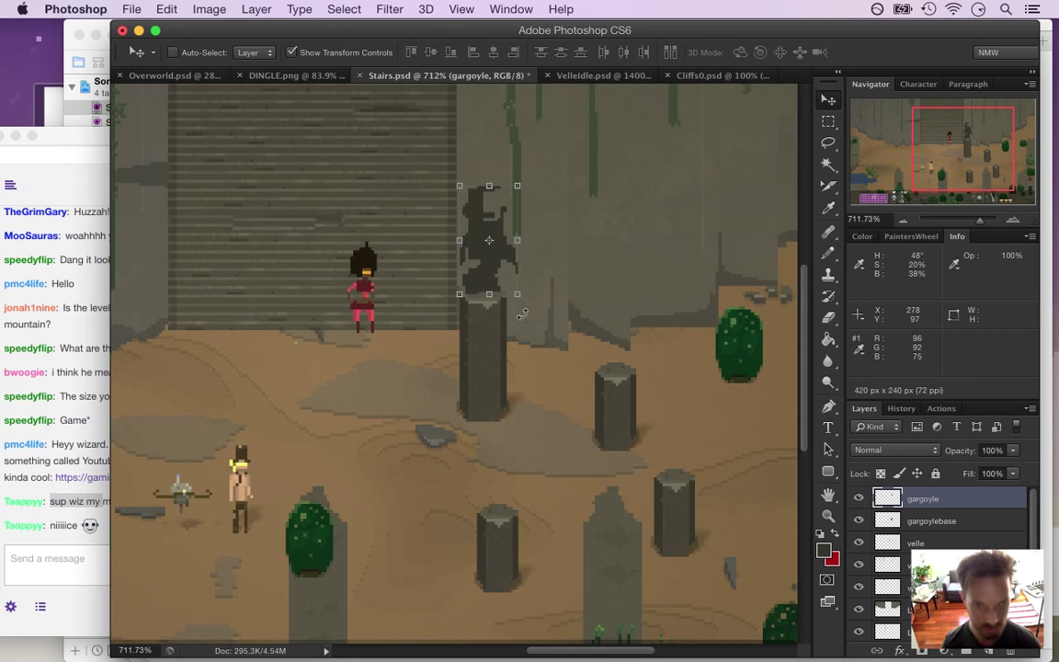
key(m)
drag(495, 347, 426, 352)
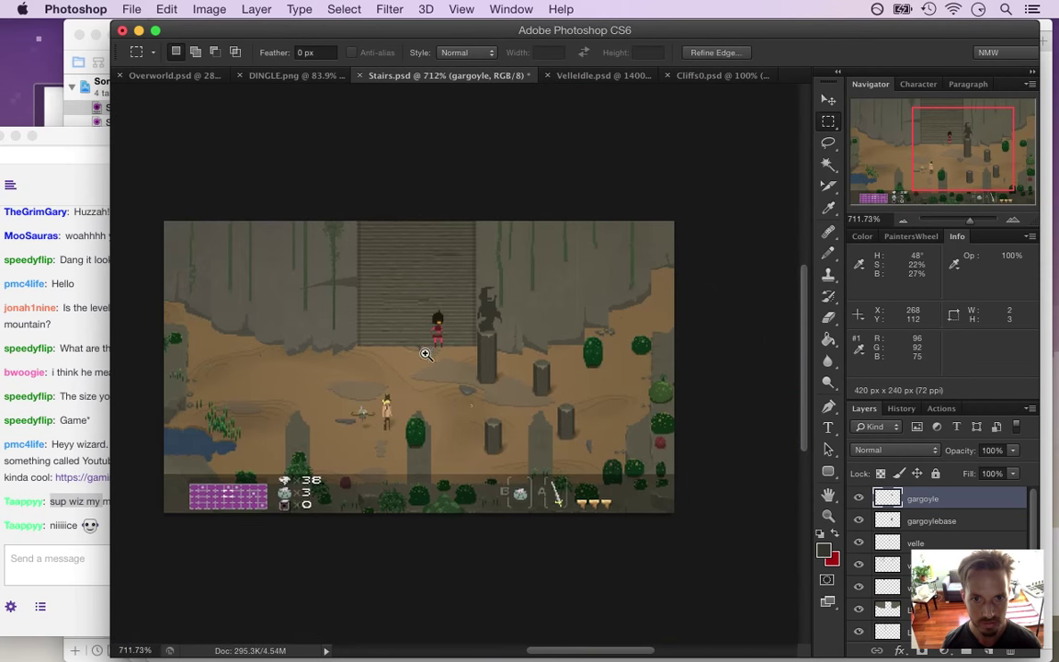
key(super+d)
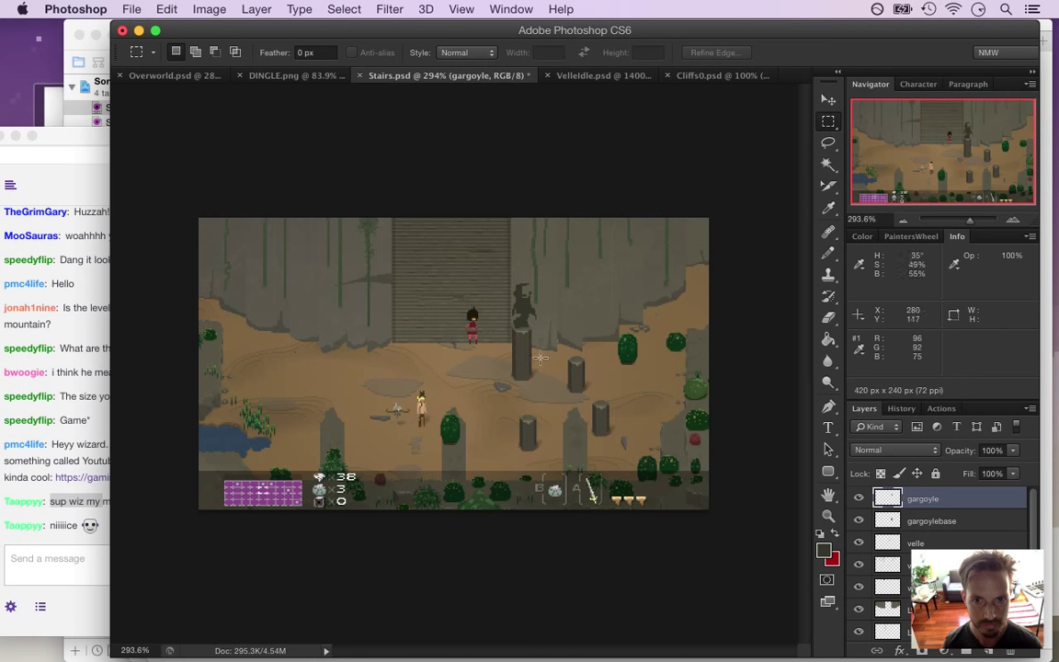
Reshape the gargoyle's face with 1 px dark pencil pixels and thin the upright spike in front of it with the eraser
drag(535, 343, 571, 367)
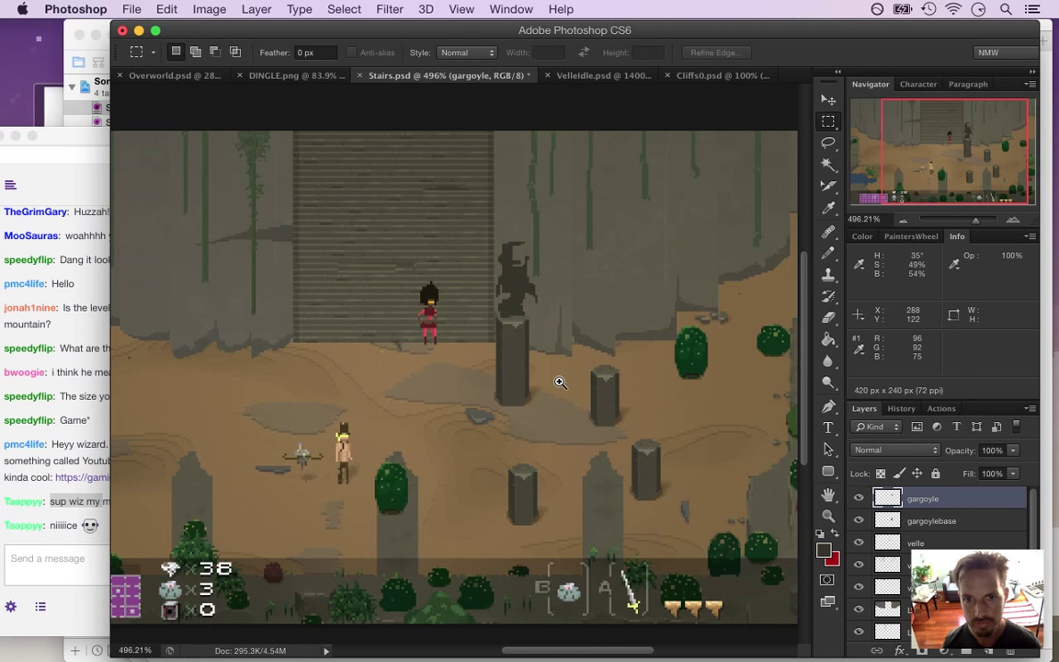
drag(557, 378, 482, 372)
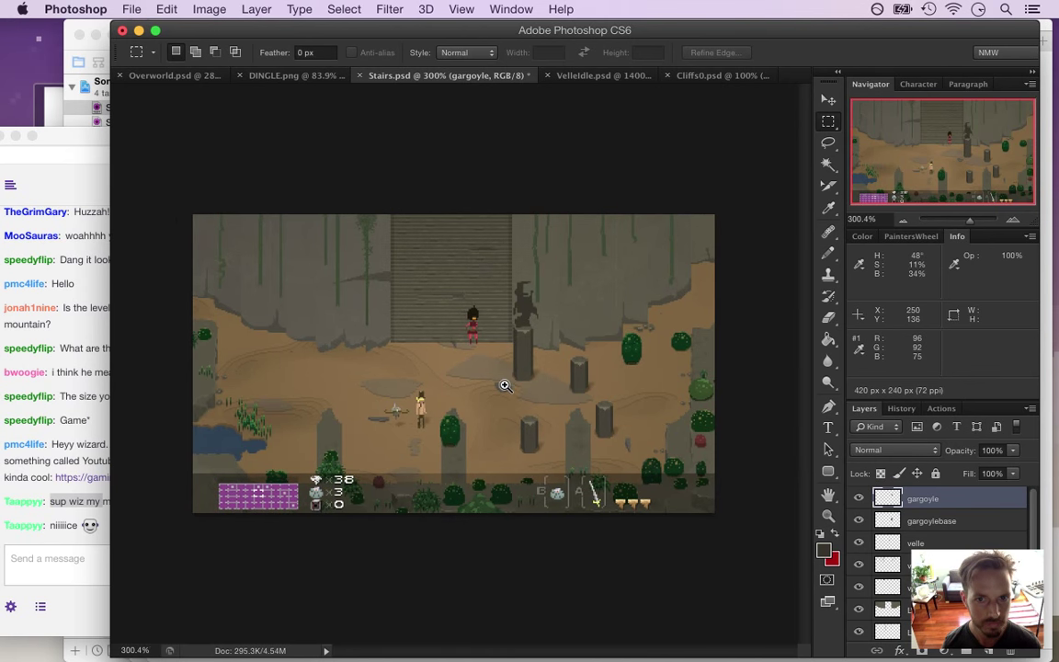
drag(539, 331, 538, 295)
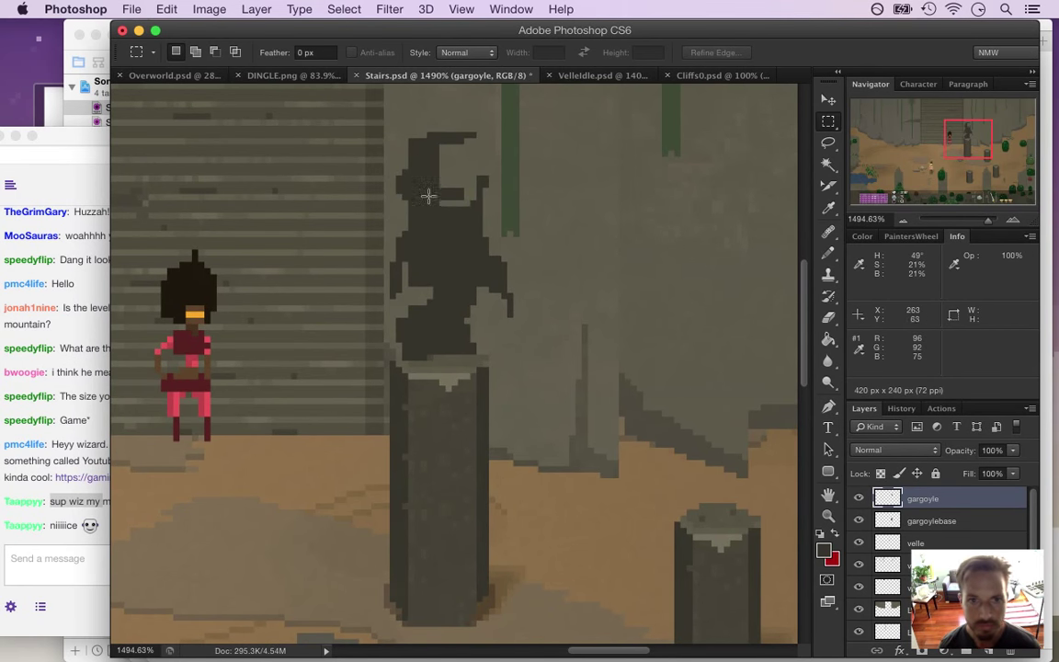
key(i)
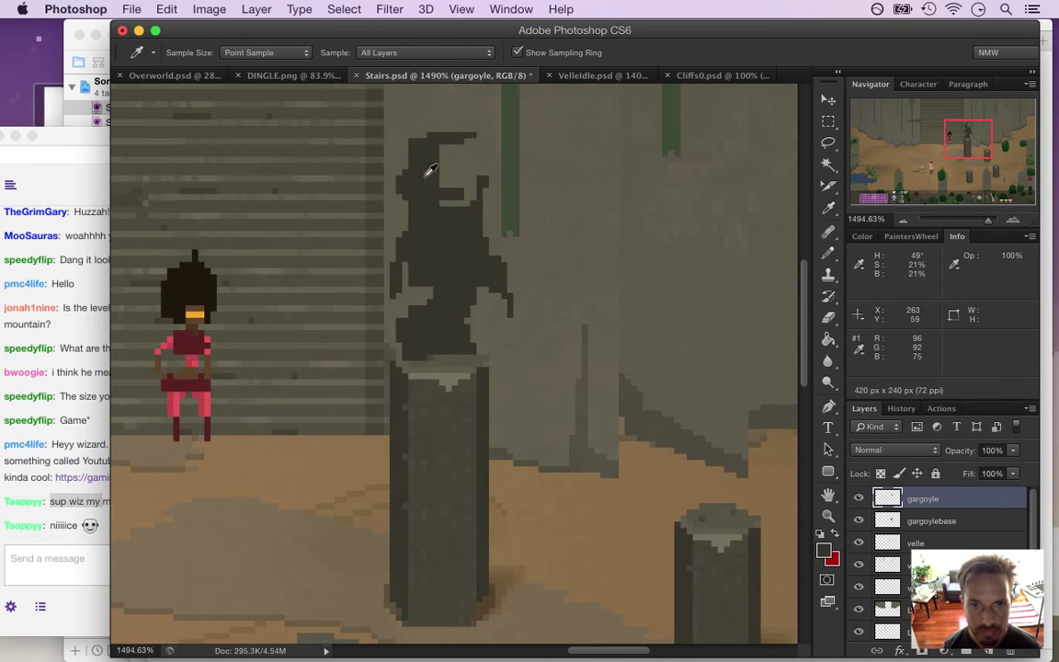
key(b)
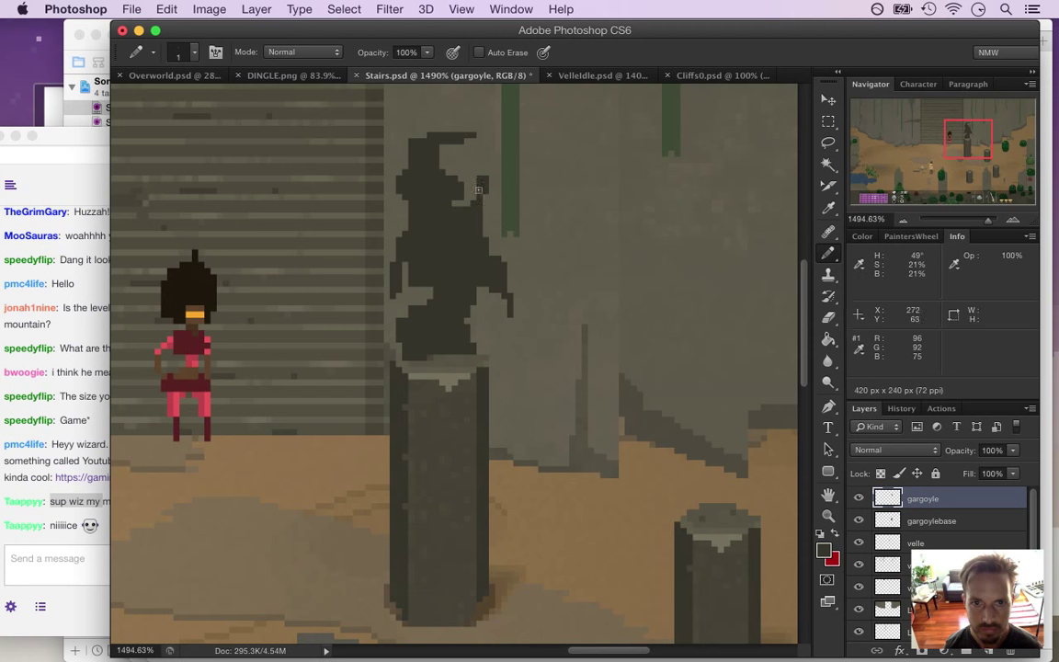
key(e)
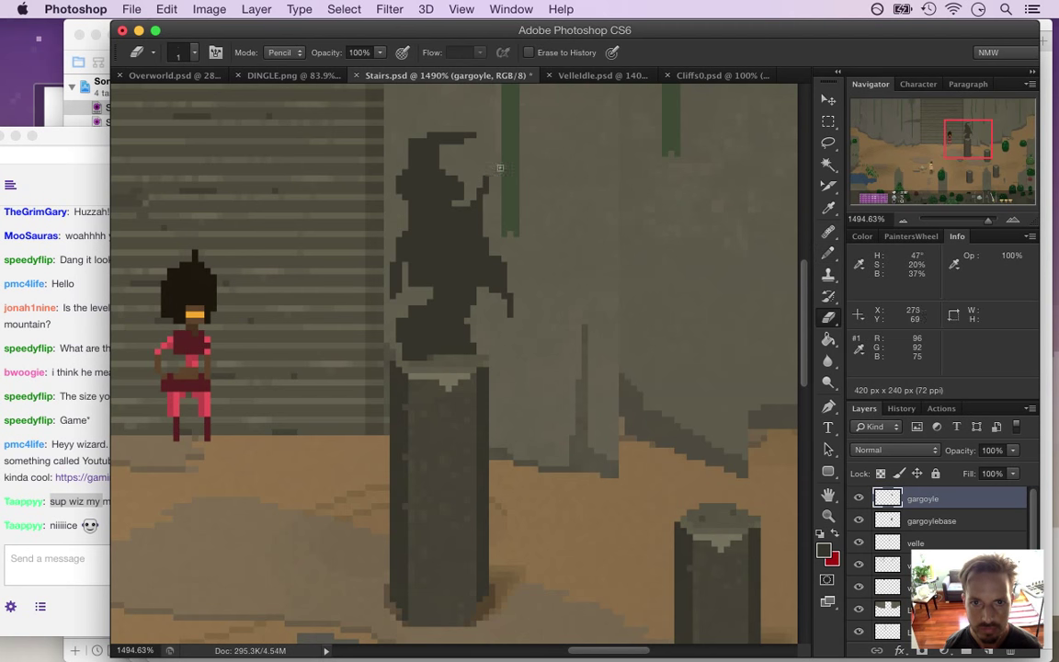
Broaden and lengthen the gargoyle's drooping wing on the side away from the stairs with dark pencil pixels
key(b)
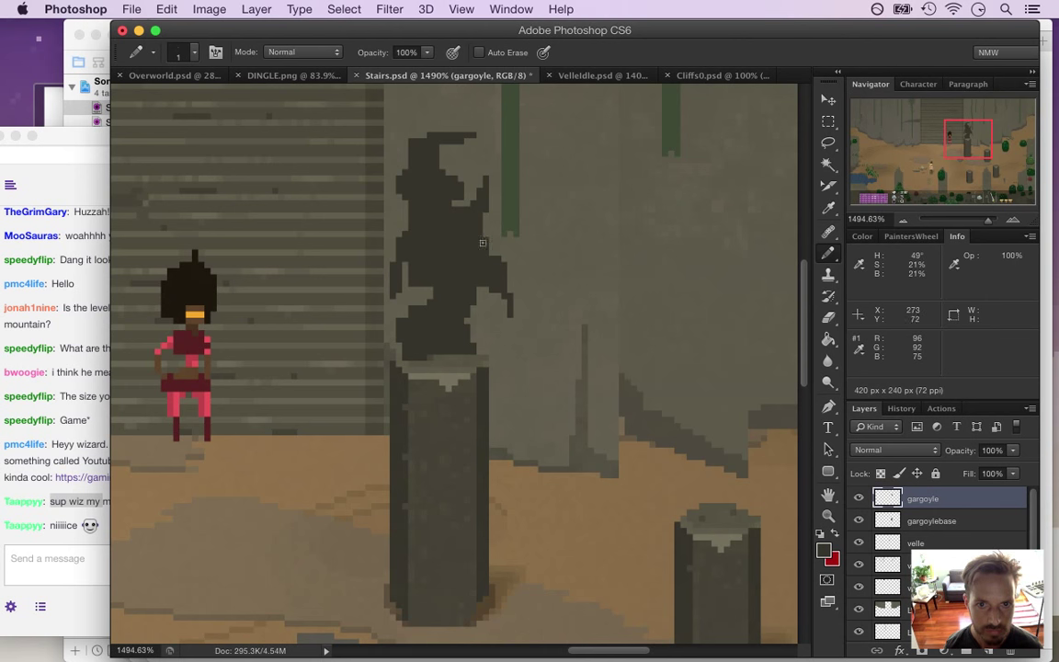
mouse_move(503, 232)
mouse_down()
mouse_move(512, 274)
mouse_move(522, 329)
mouse_up()
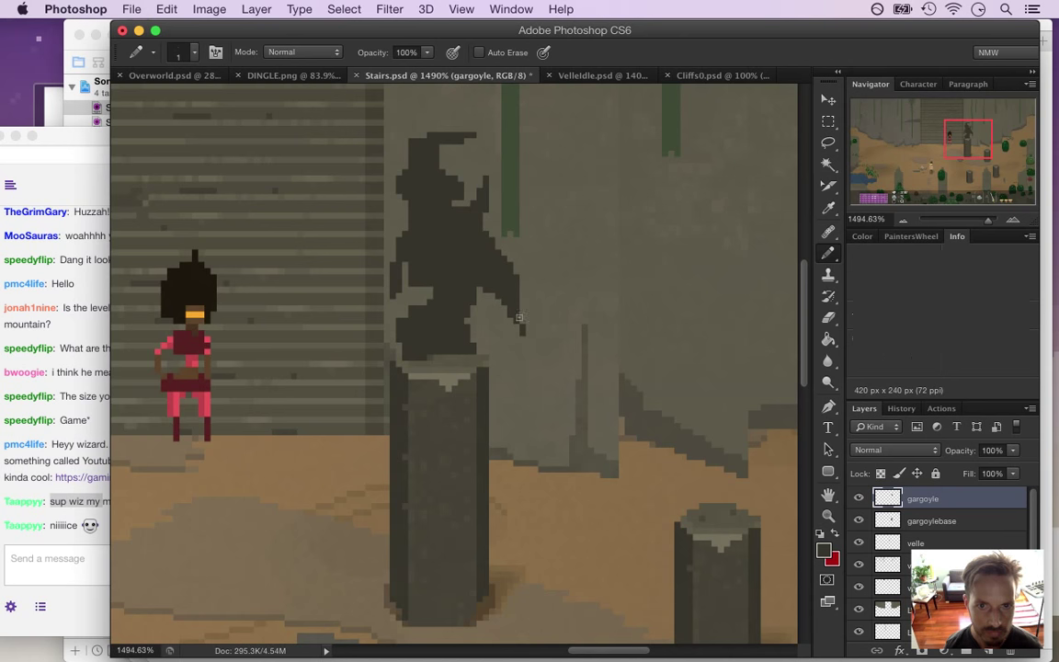
drag(426, 293, 354, 290)
key(super+z)
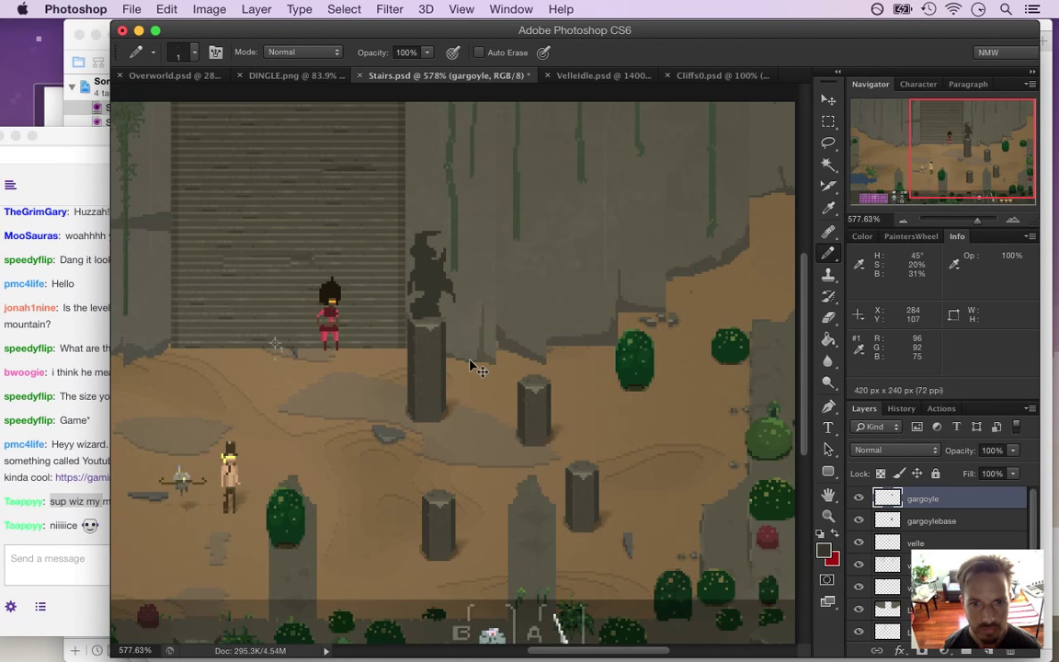
key(super+z)
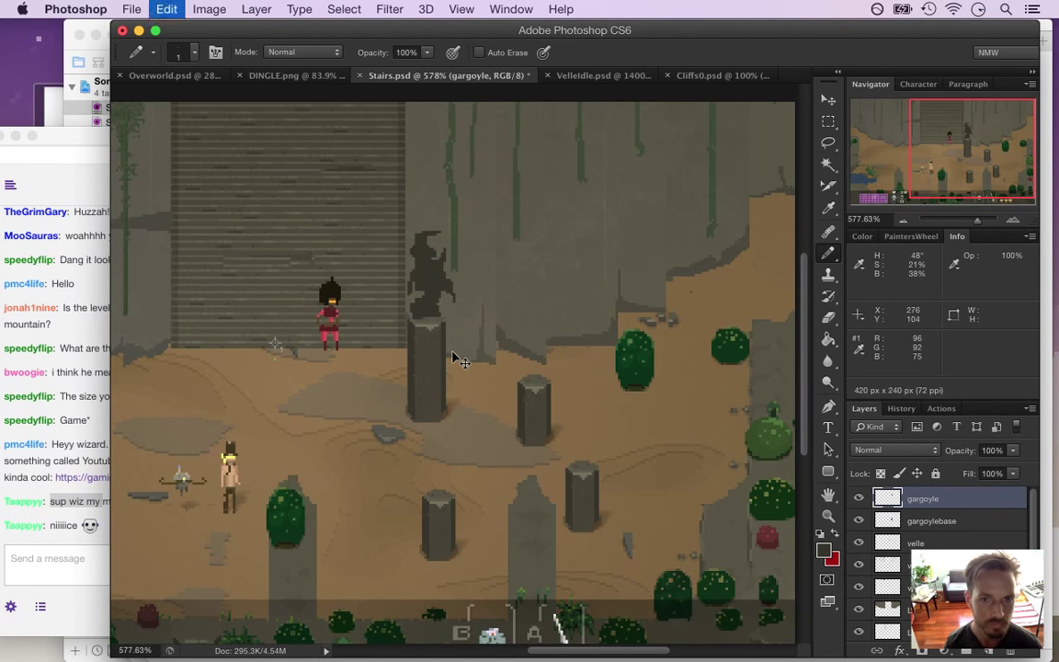
drag(446, 275, 527, 322)
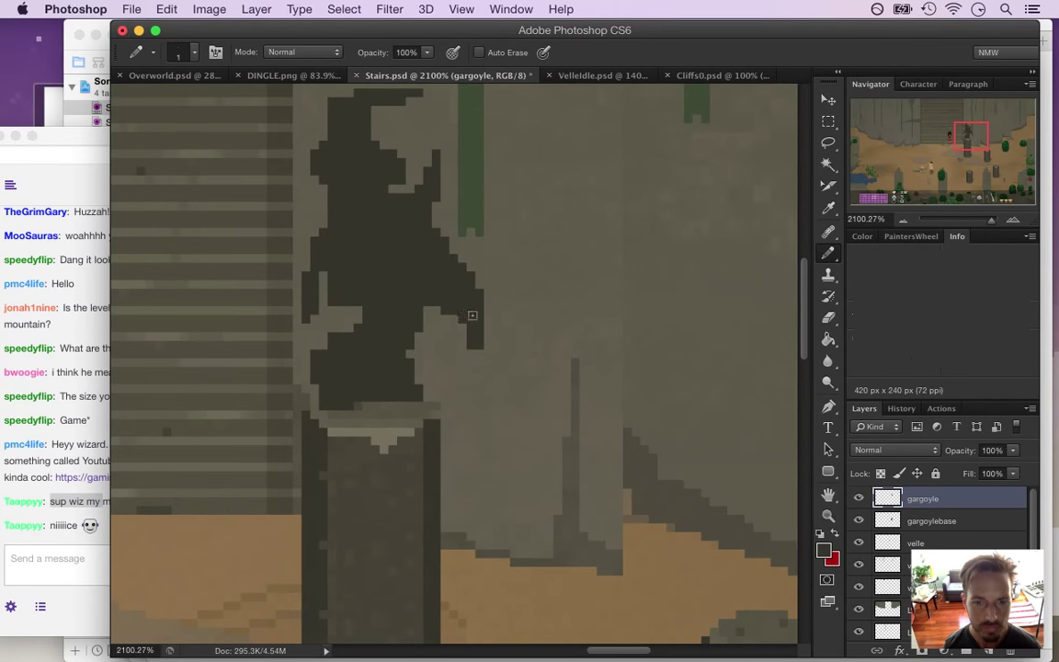
Trim the inner edge of the wing tip with the eraser and pencil a small dark bump onto the back of the head
key(e)
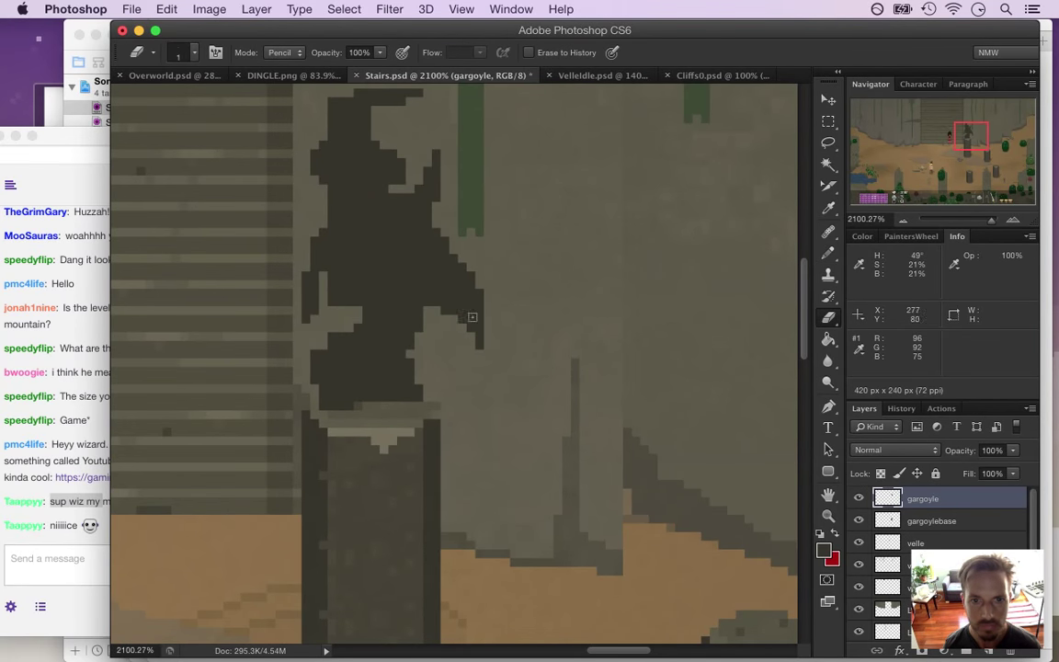
drag(352, 173, 419, 247)
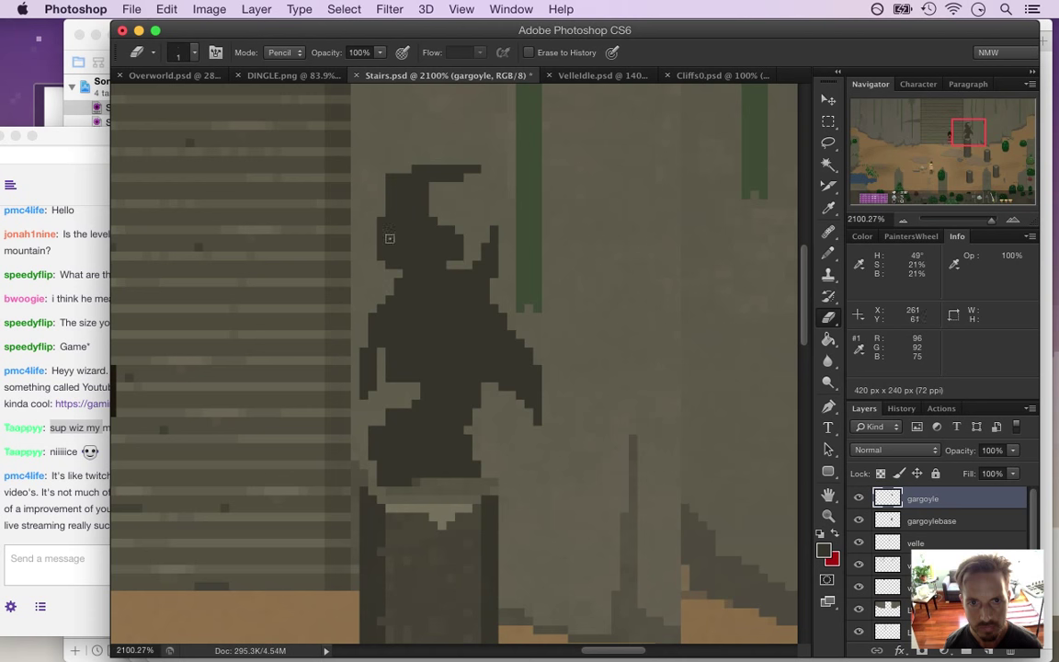
key(b)
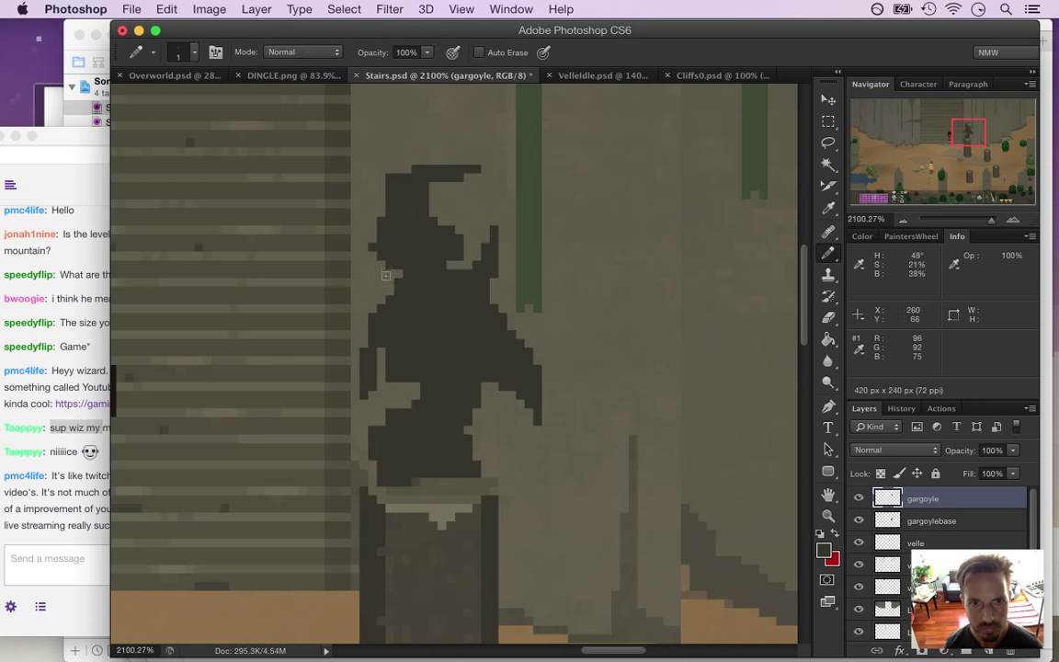
Switch to the Twitch chat in Safari and read the newest viewer messages, highlighting passages while reading
click(92, 464)
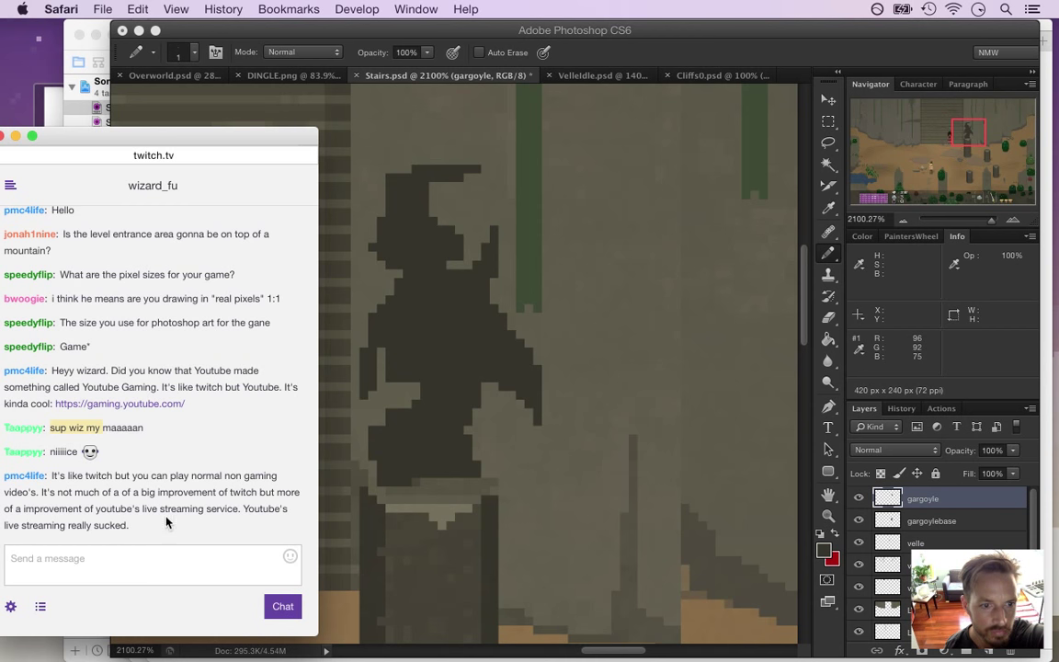
drag(85, 475, 162, 518)
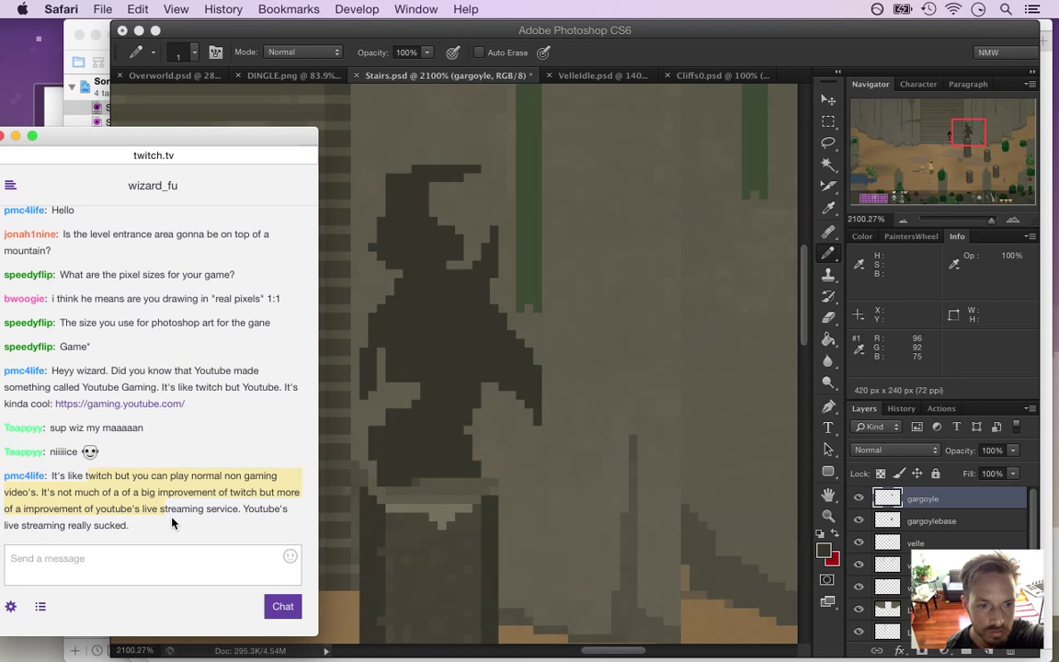
click(172, 523)
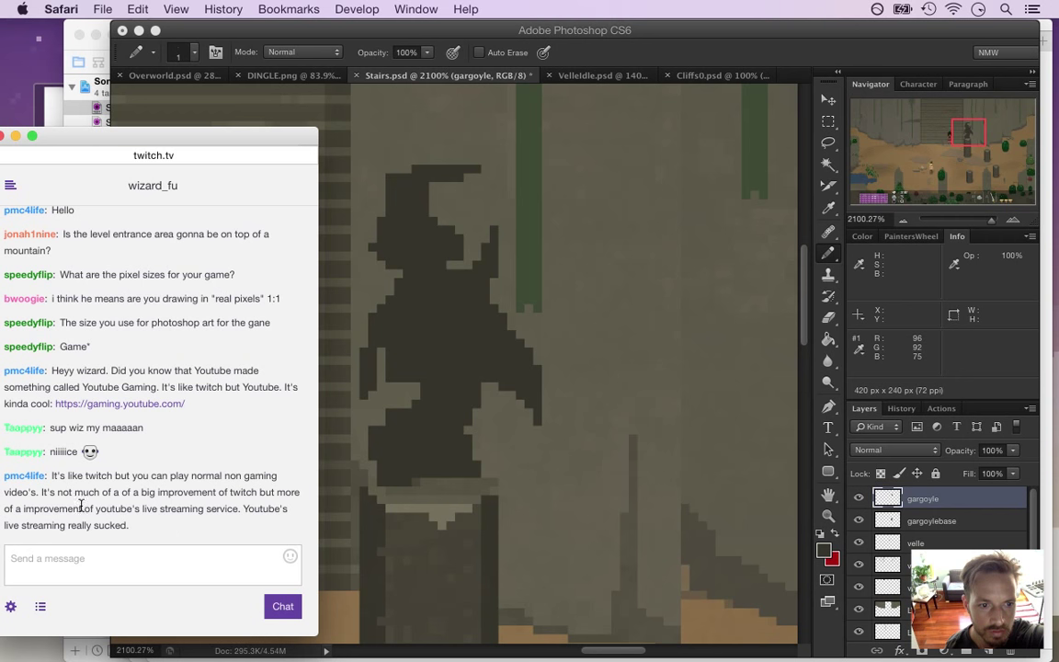
drag(83, 475, 174, 523)
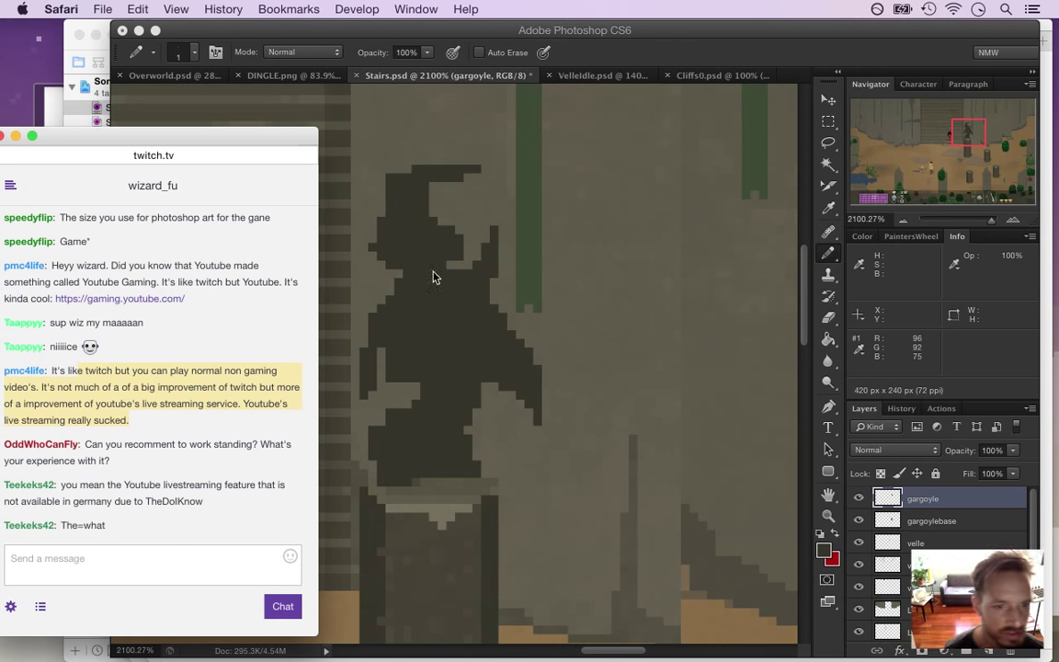
click(150, 509)
drag(145, 501, 203, 501)
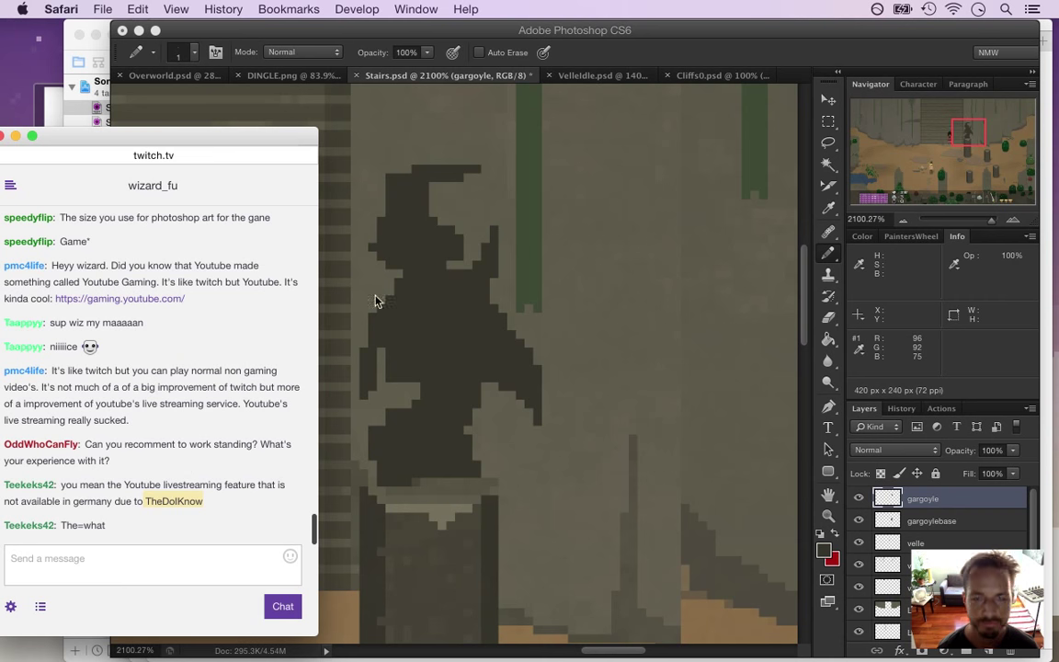
Switch to Safari and search Google Images for "gargoyle" in a new tab
double_click(102, 525)
click(656, 48)
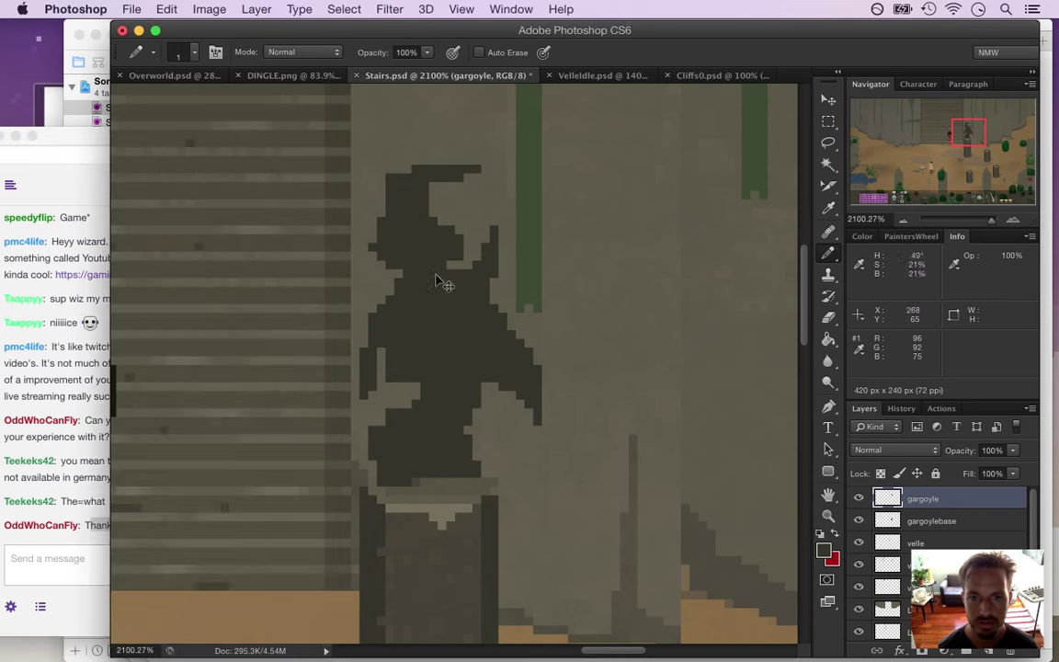
key(super+Tab)
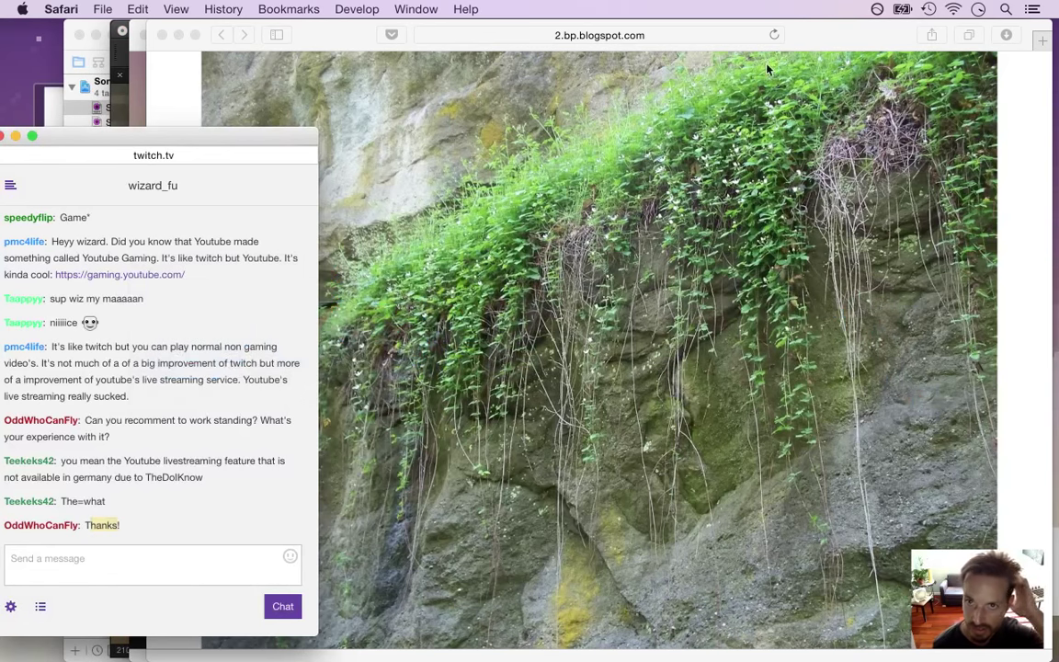
click(690, 56)
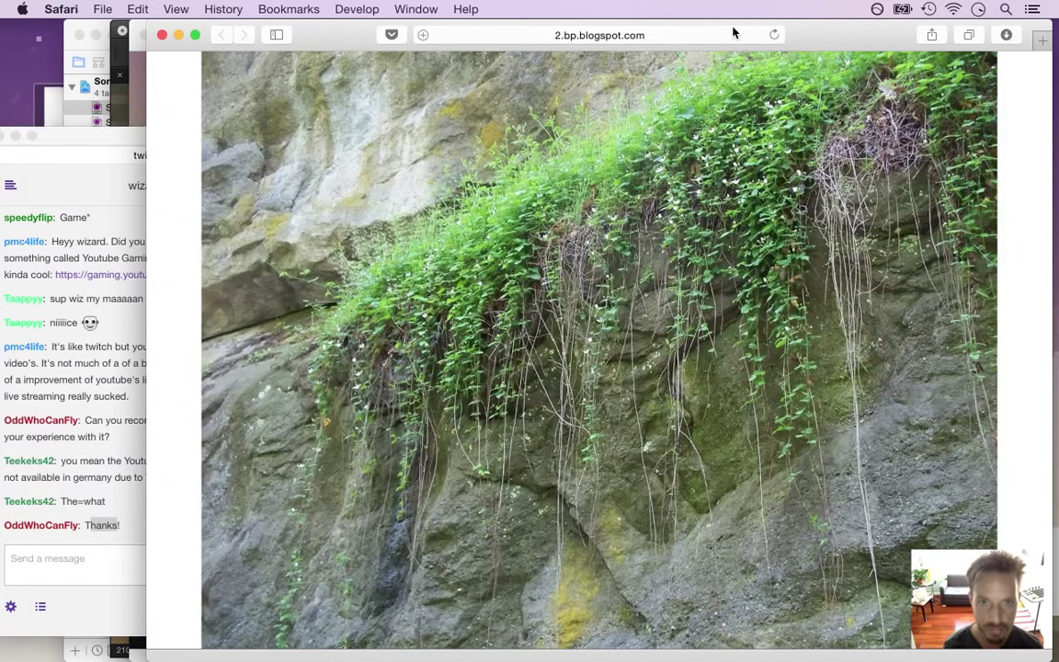
key(super+t)
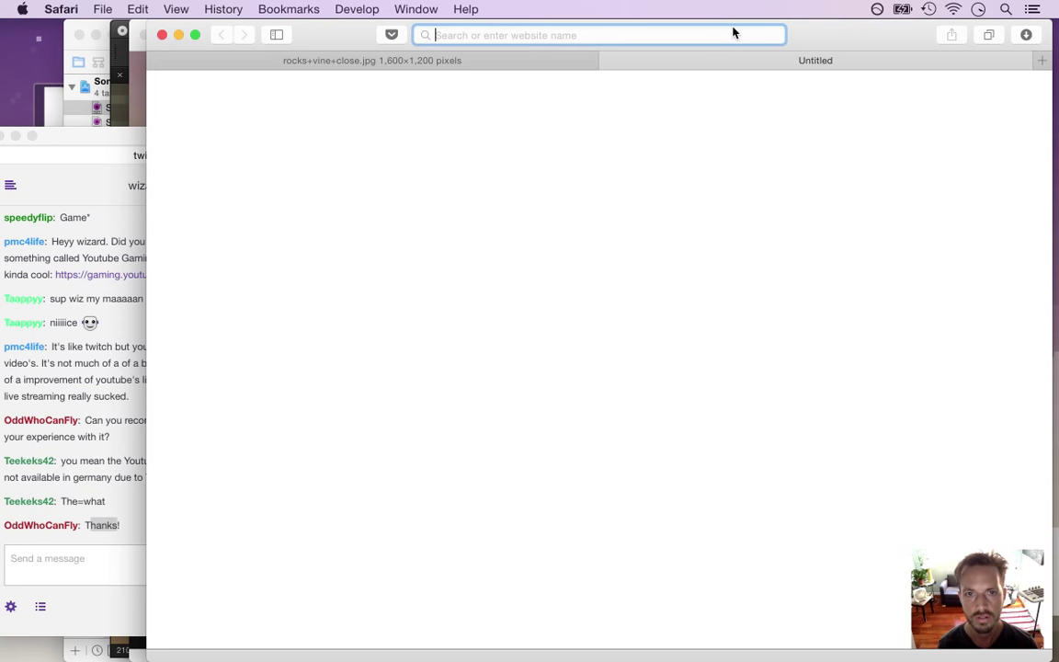
text(gr)
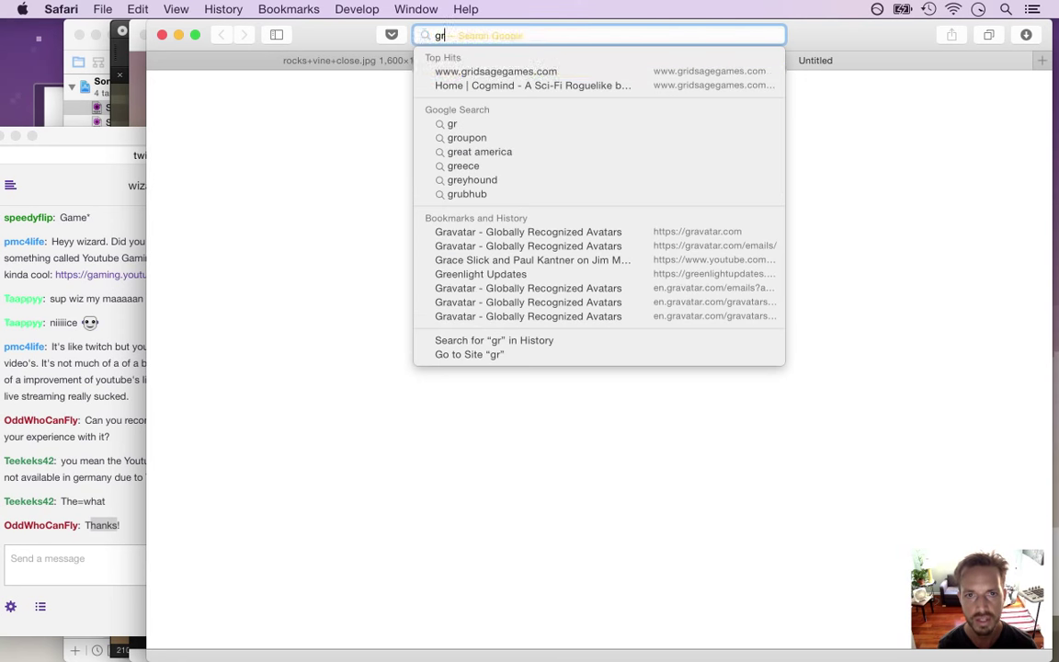
key(BackSpace)
text(argoyle)
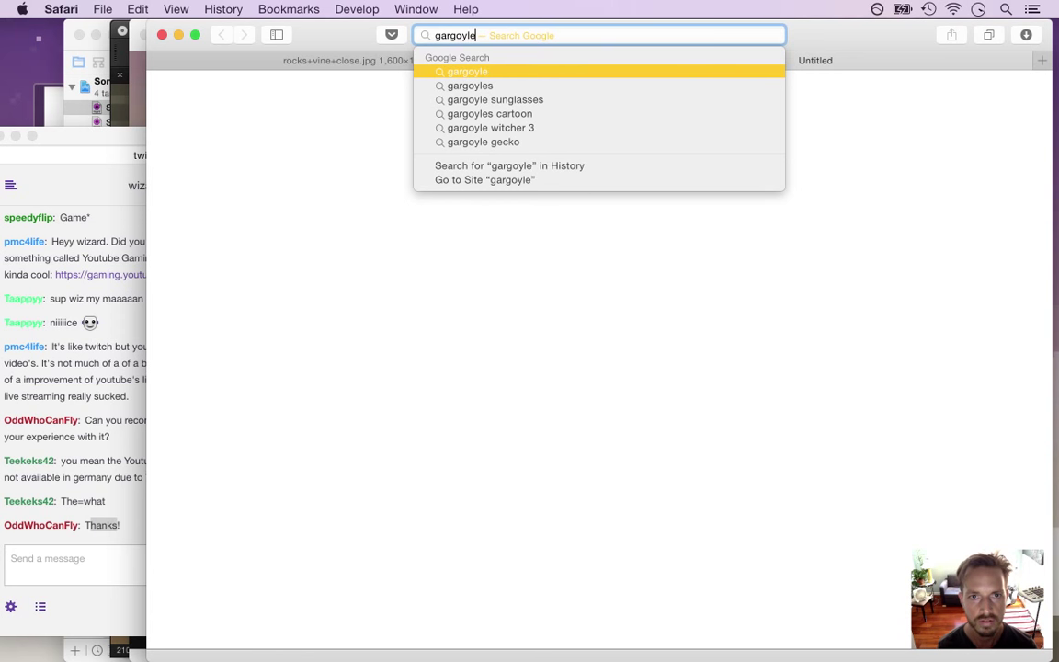
key(Return)
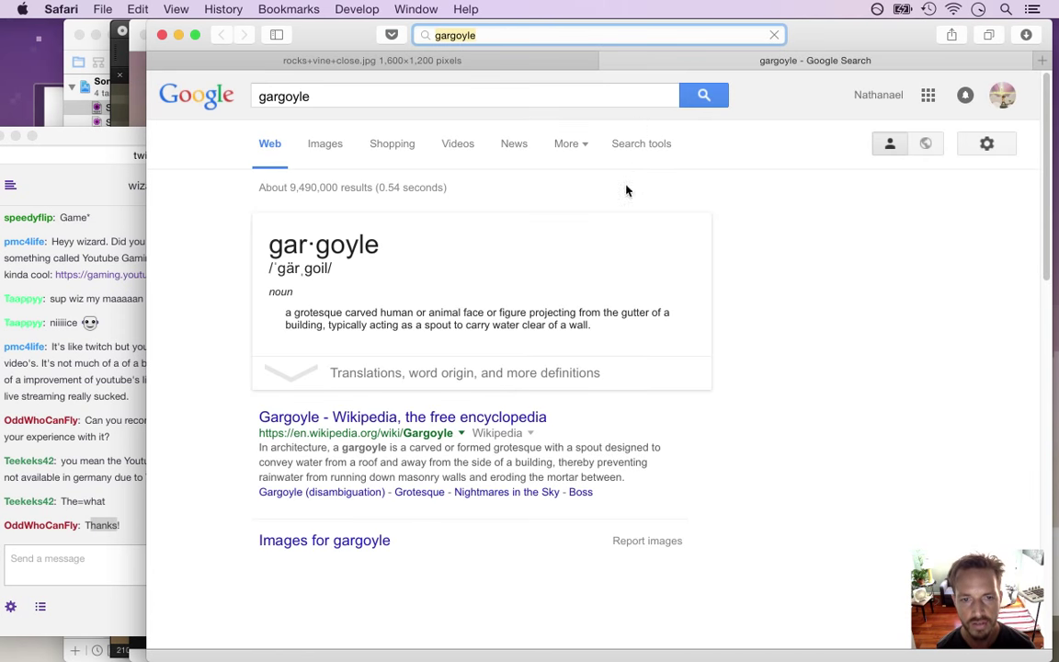
click(322, 145)
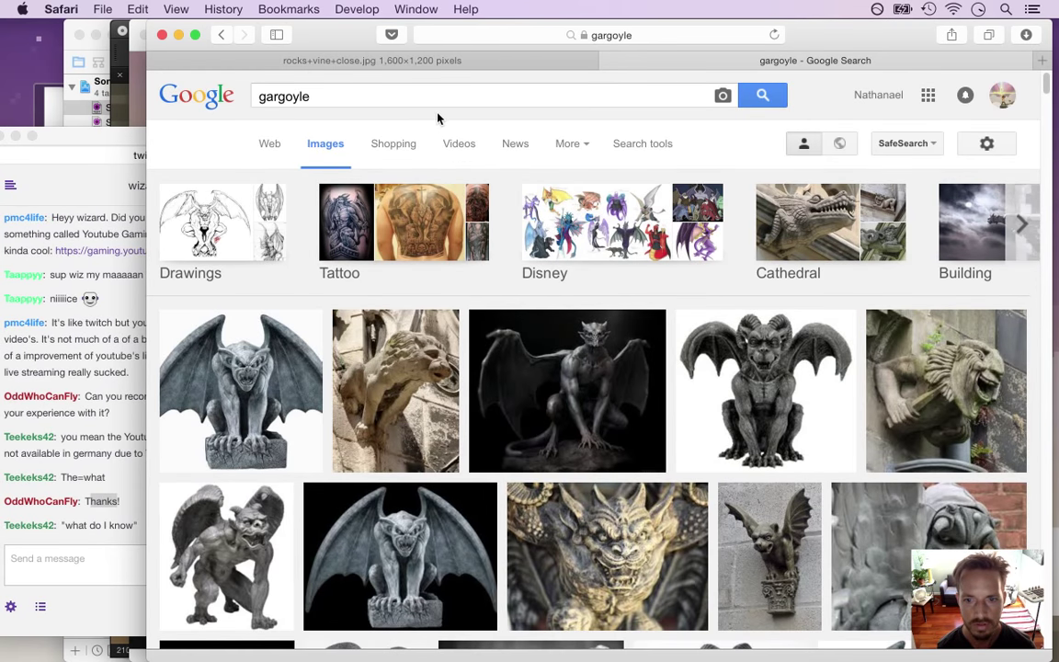
Refine the image search to "gargoyle side view"
click(397, 97)
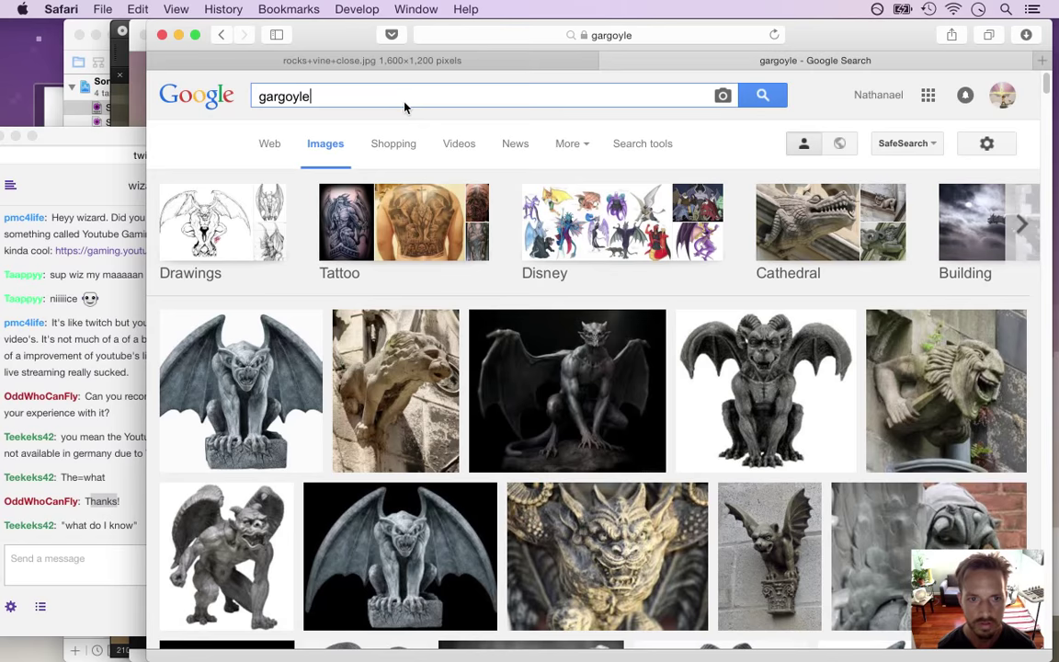
text(si)
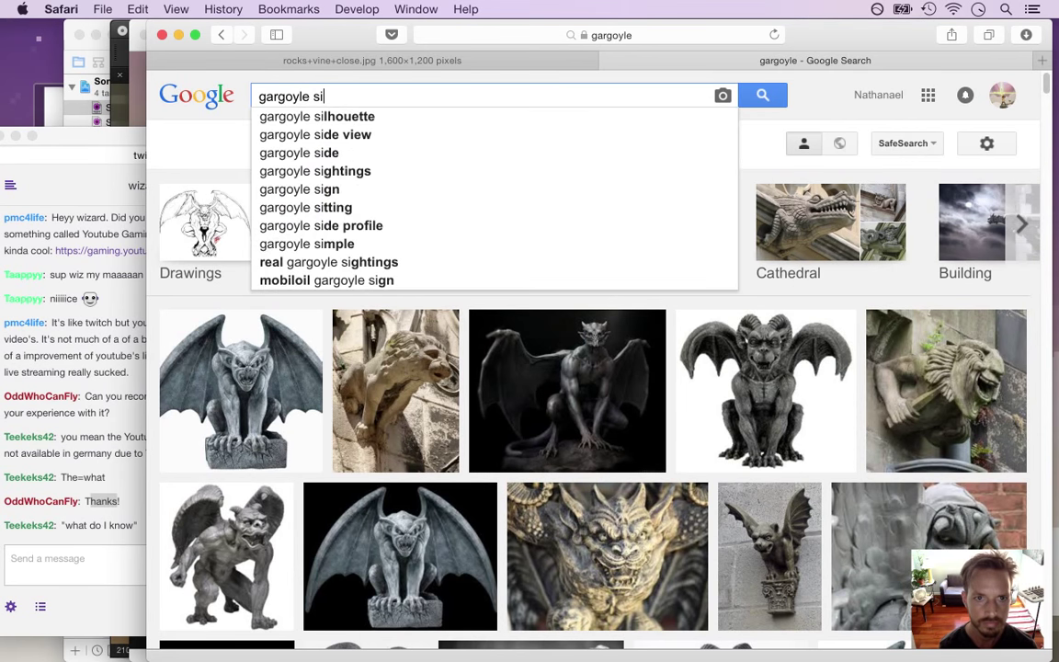
text(de)
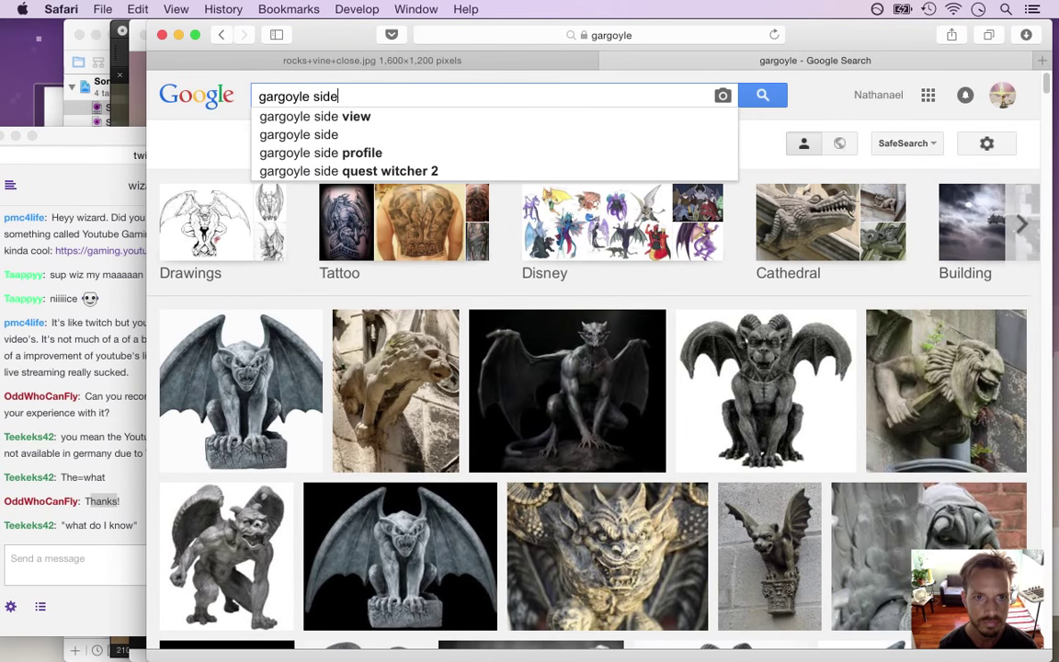
text( view)
key(Return)
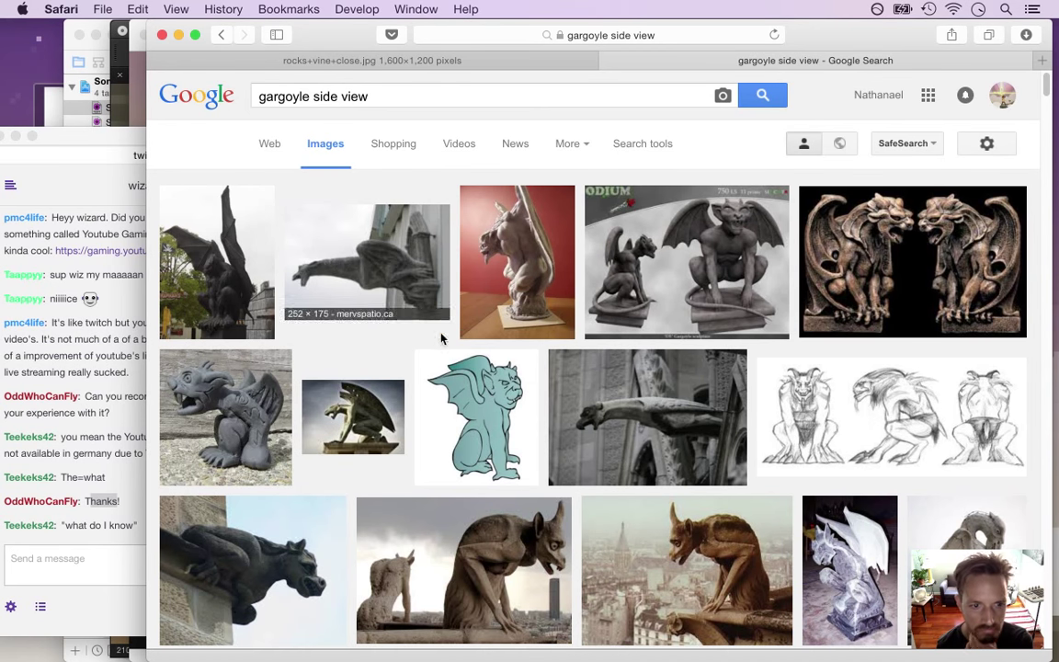
Check the newest Twitch chat messages, and browse further down the gargoyle side view images for pose references
click(97, 480)
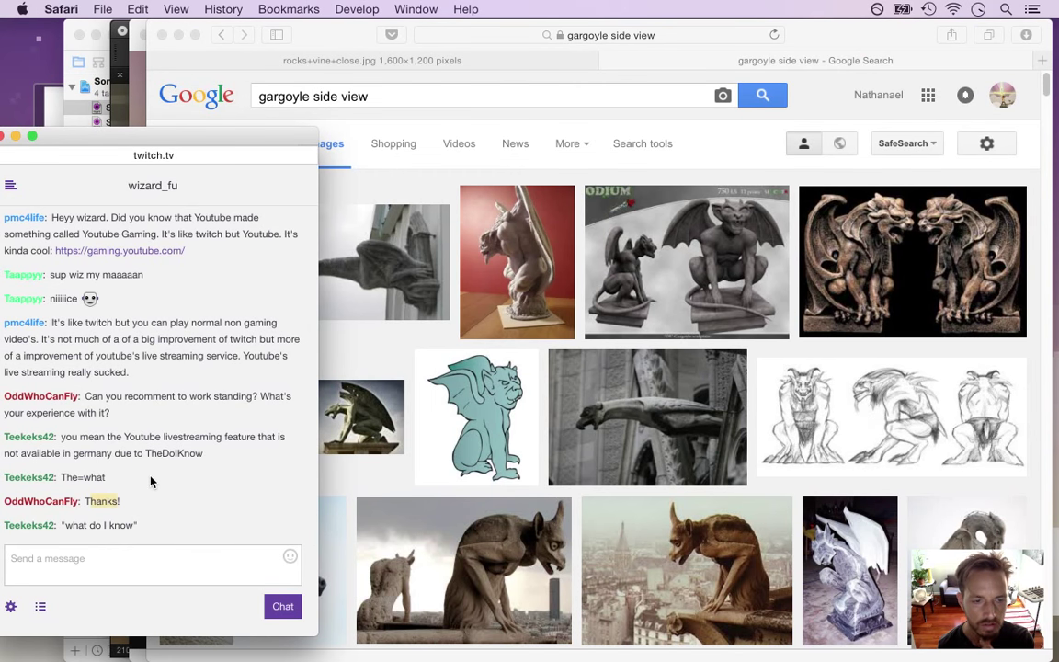
drag(157, 454, 192, 492)
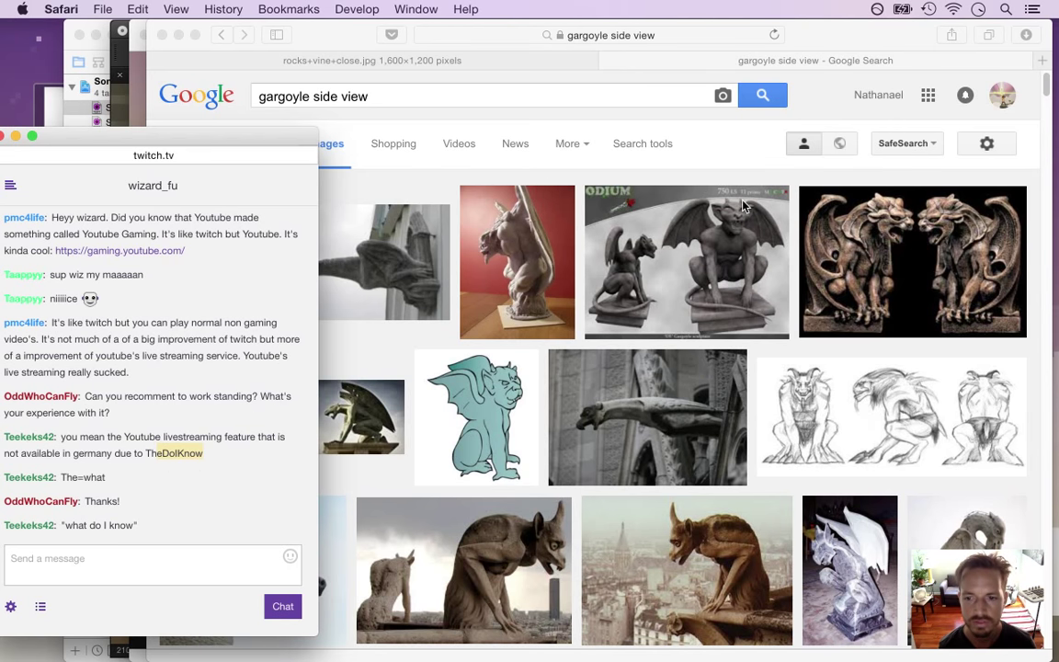
click(800, 35)
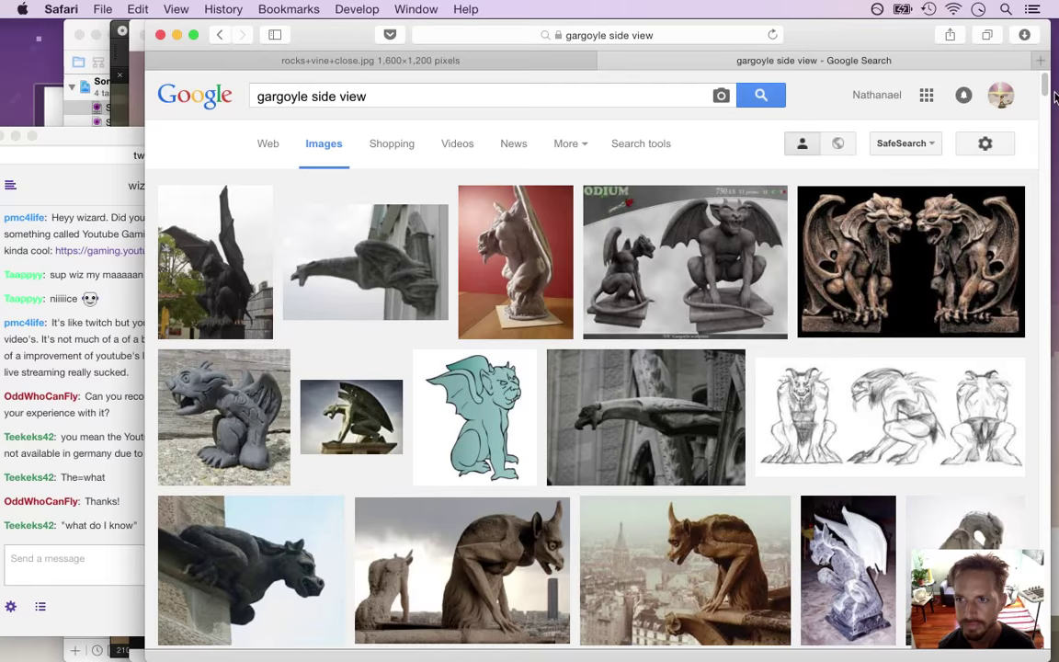
scroll(1044, 96, down, 3)
drag(1044, 99, 1054, 133)
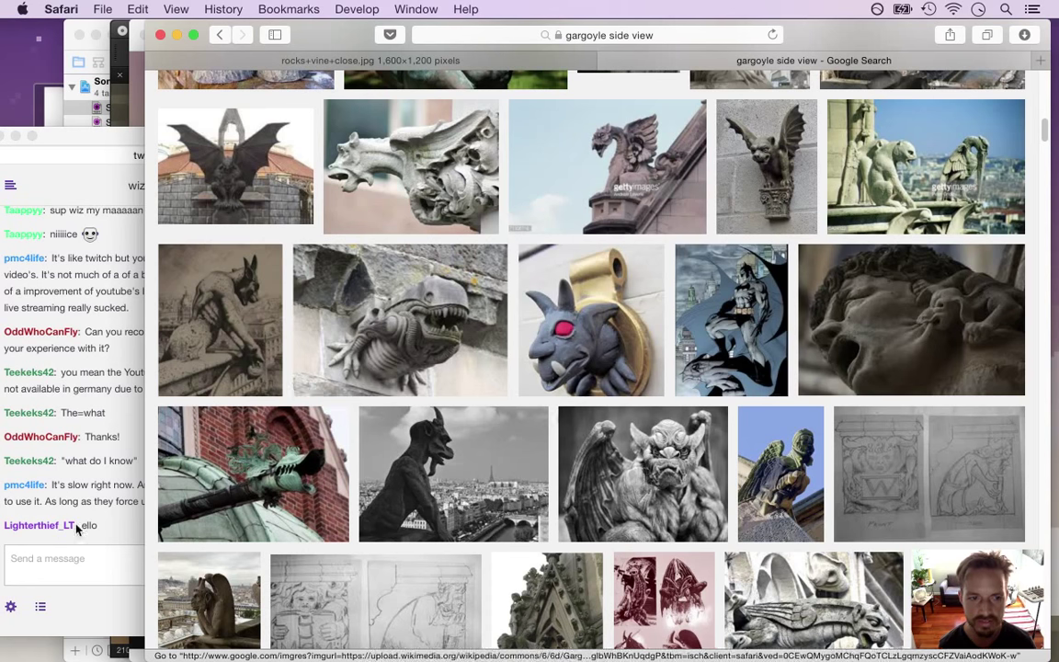
Read the latest viewer messages in the Twitch chat, highlighting passages of the comment about YouTube's streaming service
click(109, 484)
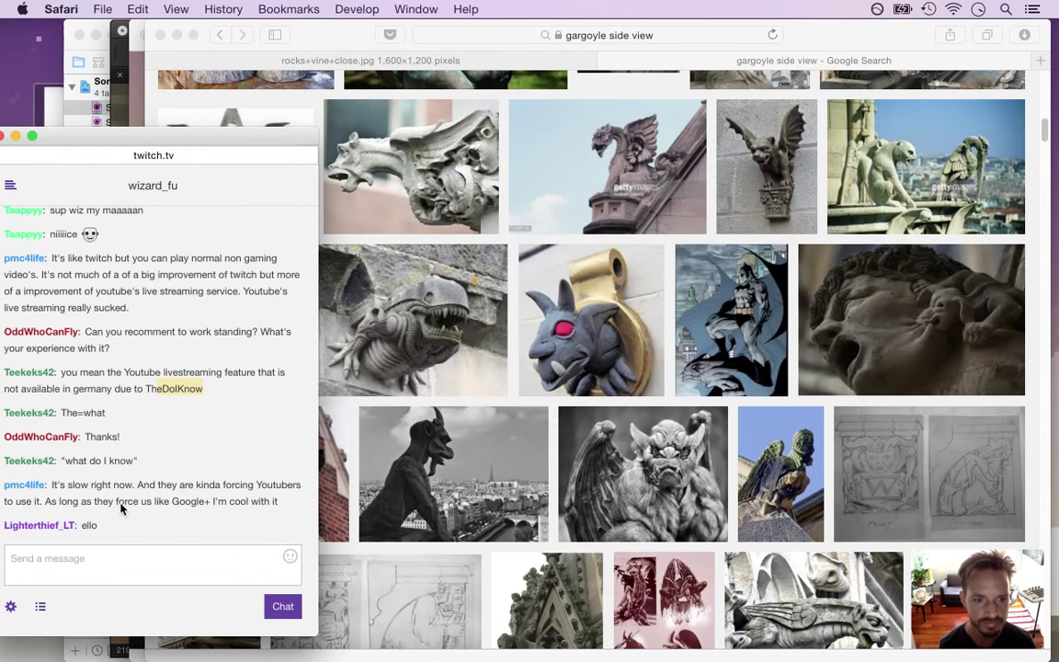
drag(65, 487, 93, 490)
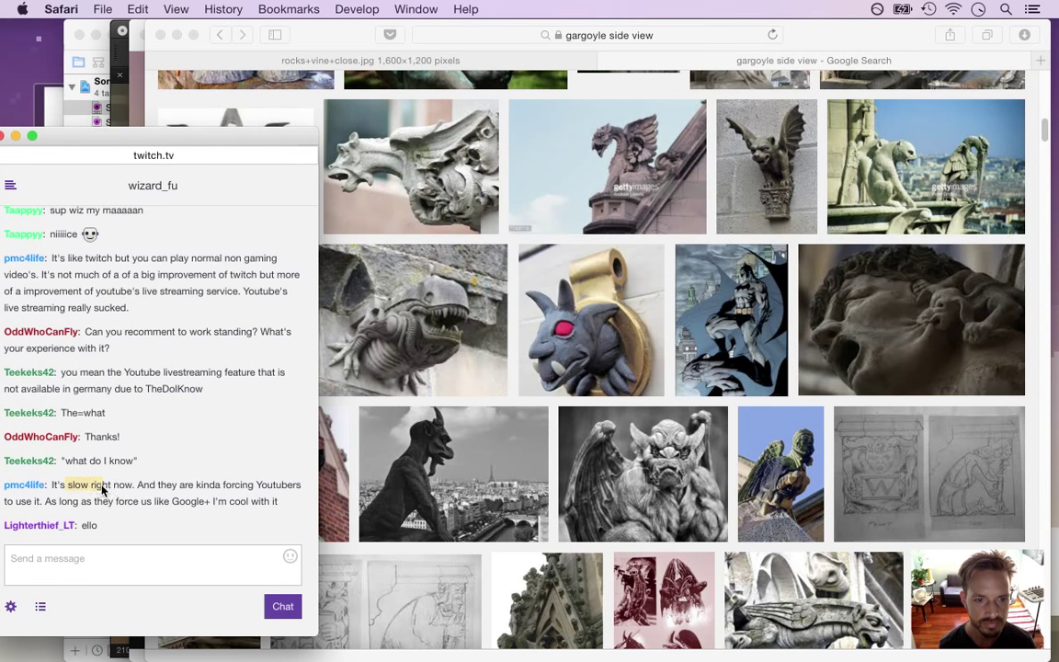
drag(108, 490, 161, 494)
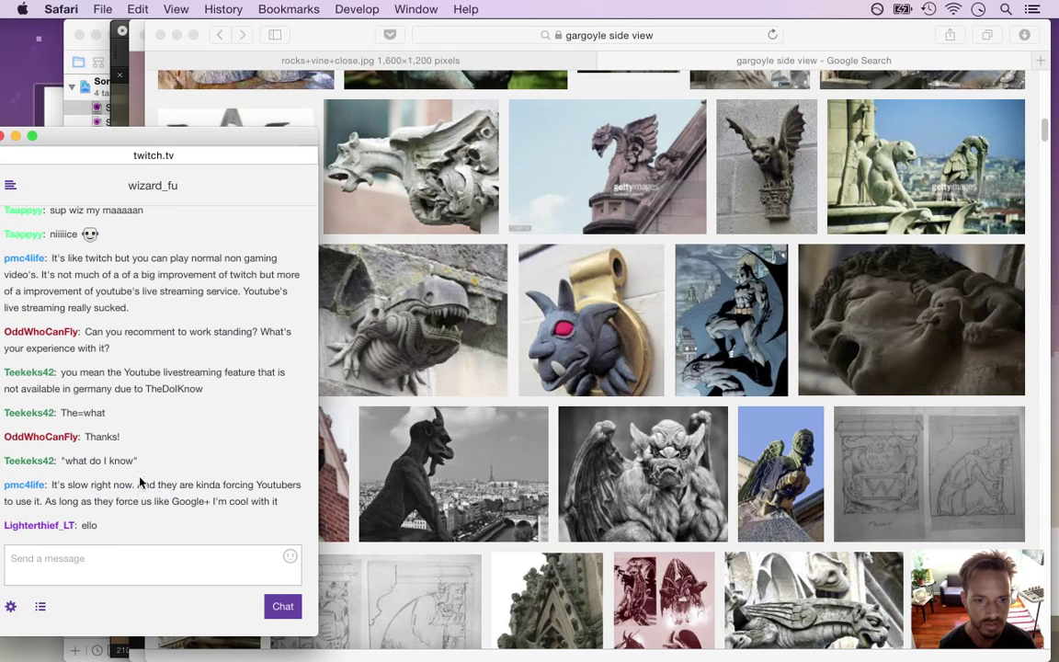
drag(89, 482, 250, 493)
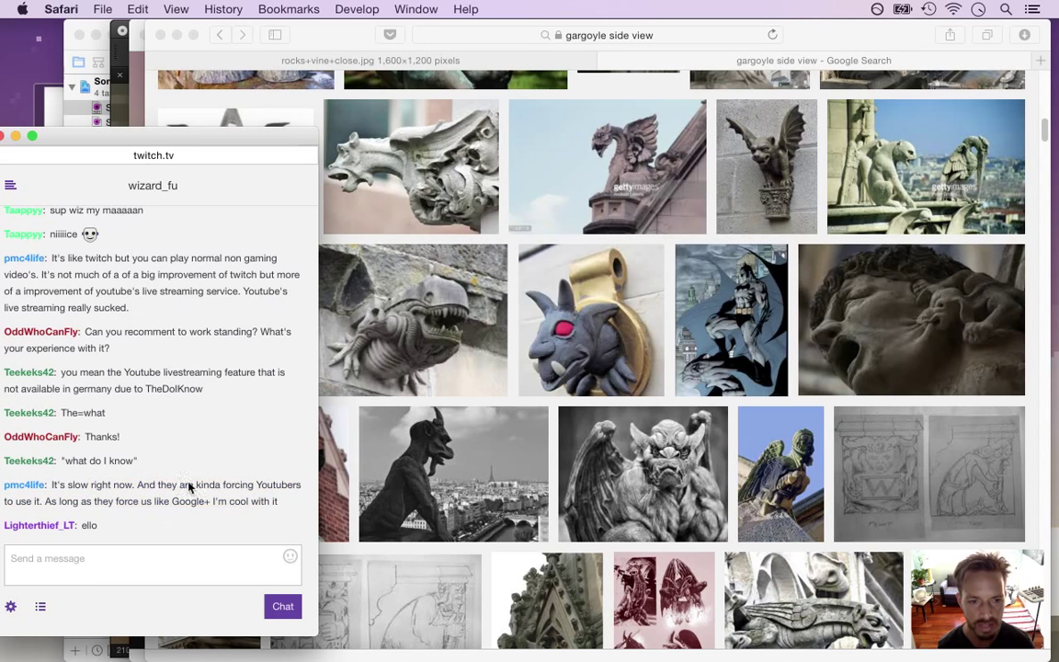
drag(147, 489, 233, 494)
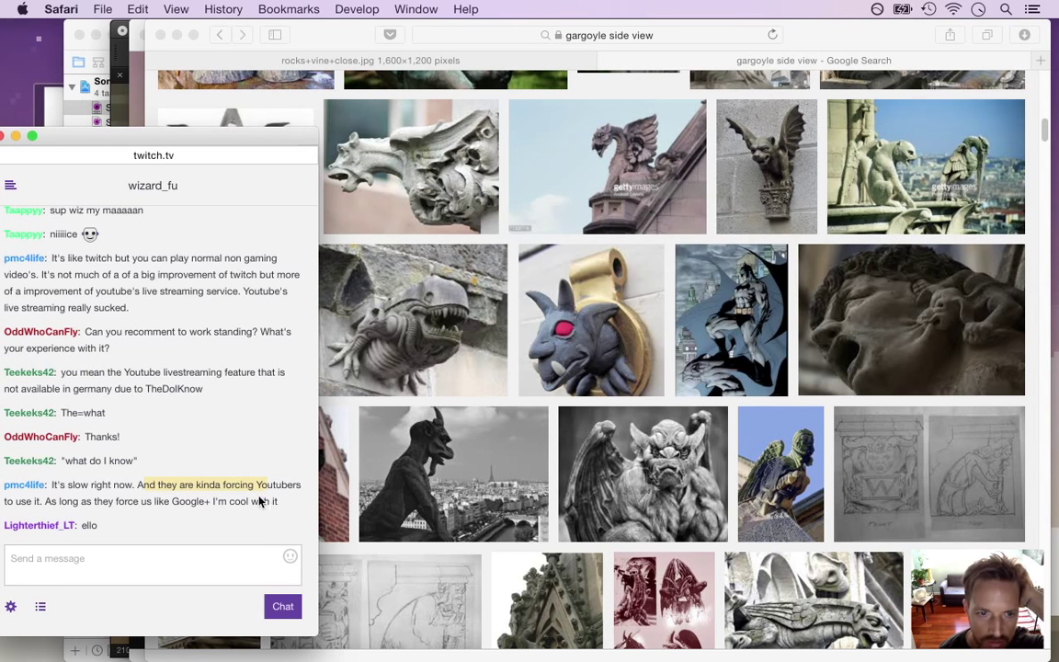
double_click(89, 526)
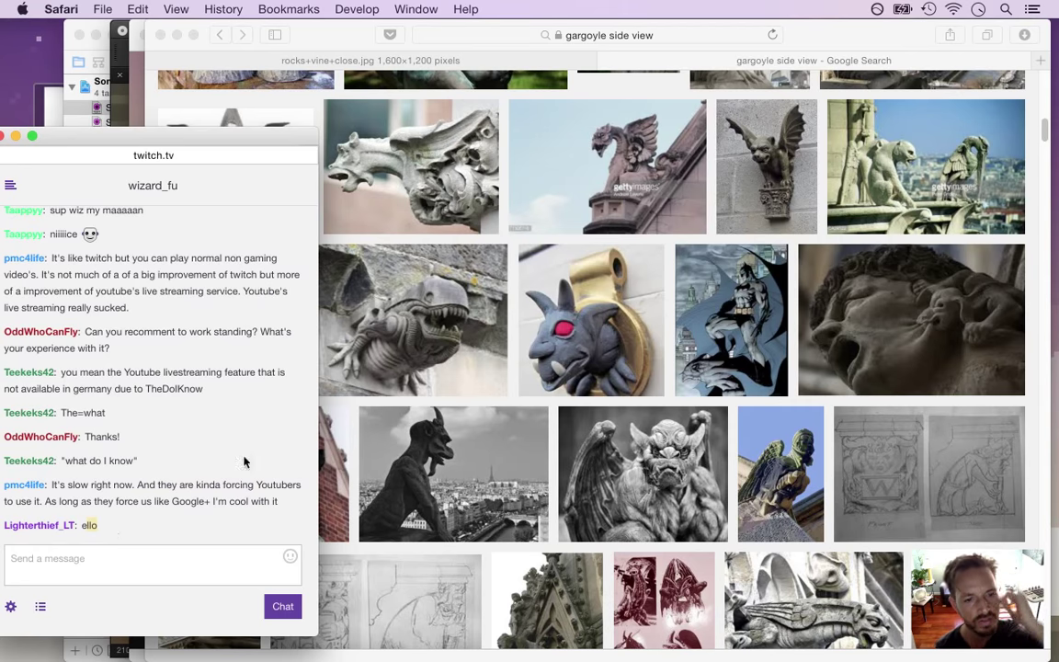
Switch back to Photoshop and view the whole Stairs.psd scene at about 412% to judge the gargoyle silhouette
click(810, 47)
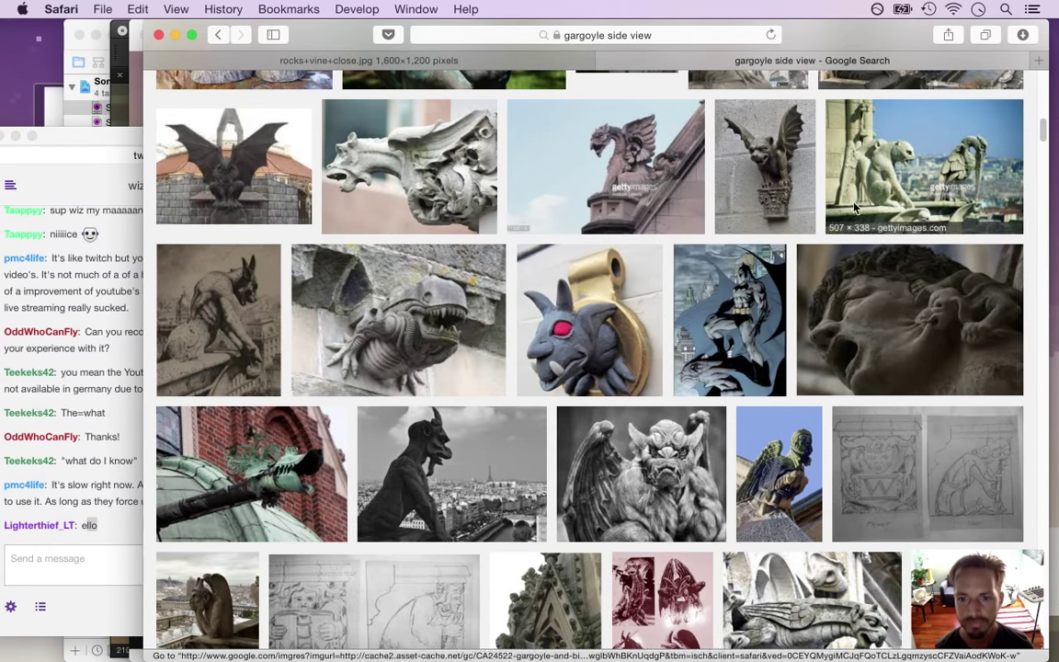
key(super+Tab)
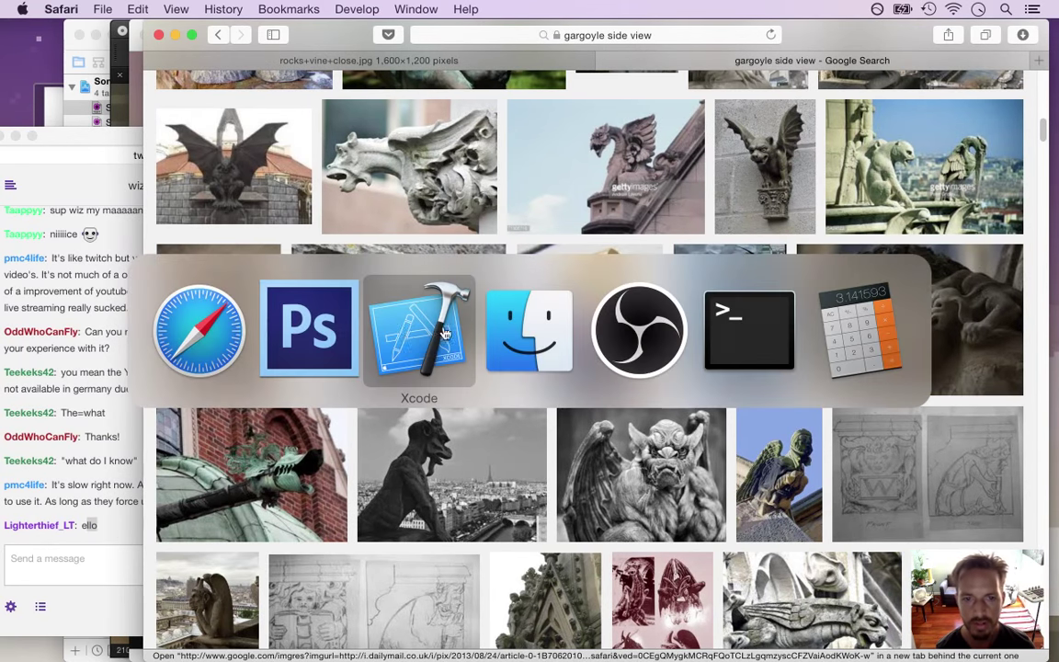
key(super+Tab)
key(super+Tab)
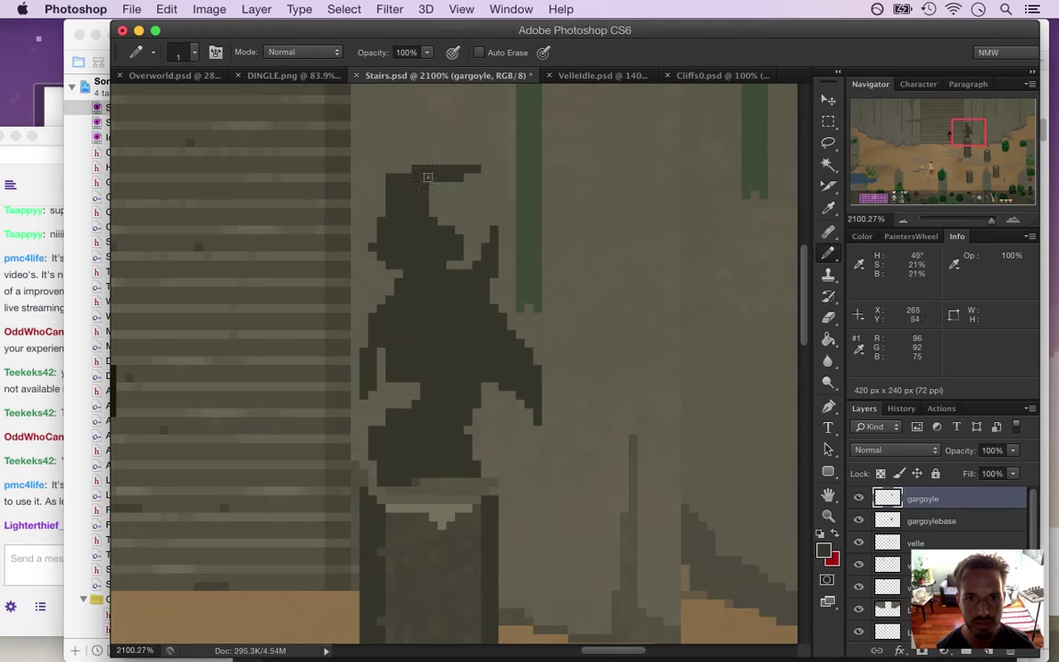
drag(335, 322, 189, 312)
drag(423, 331, 447, 366)
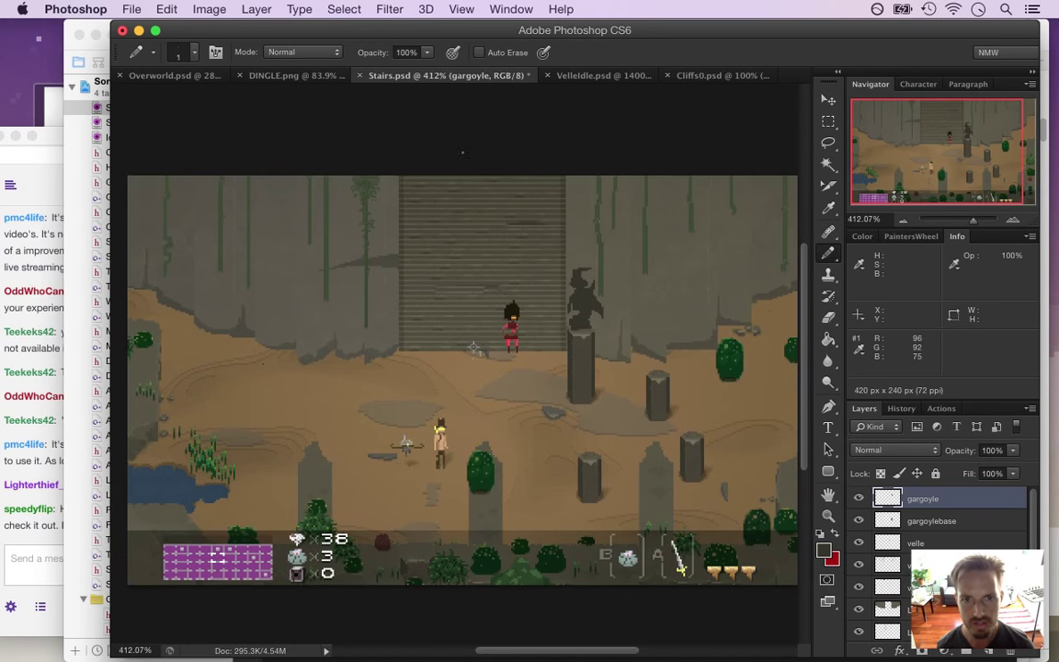
Copy "click team fusion" from the Twitch chat and search the web for it in a new Safari window
click(55, 541)
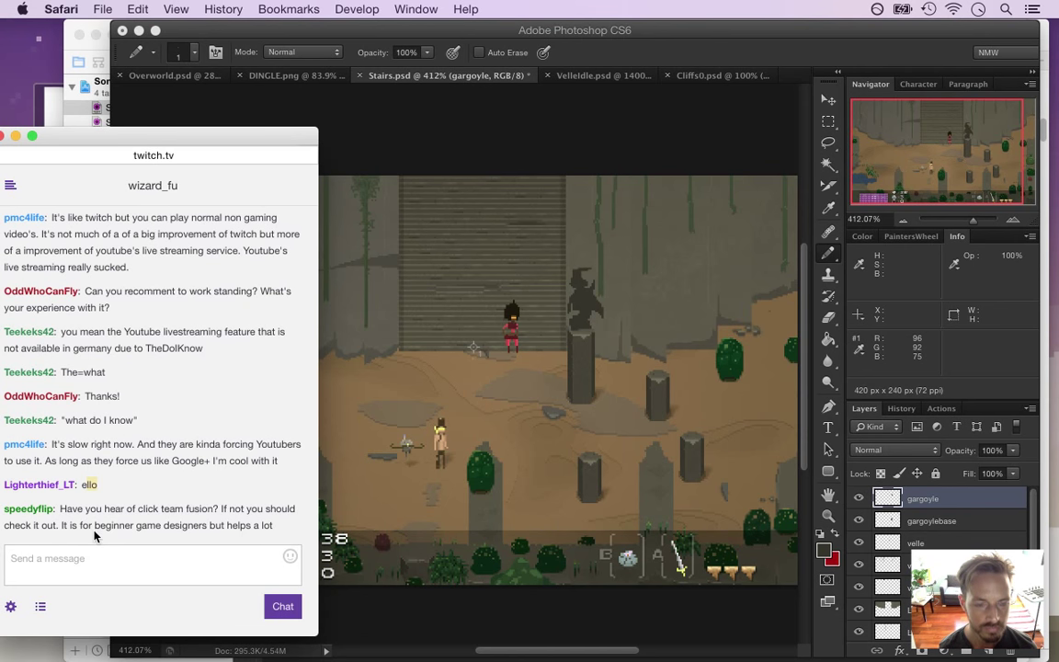
drag(97, 529, 218, 511)
key(super+c)
click(124, 492)
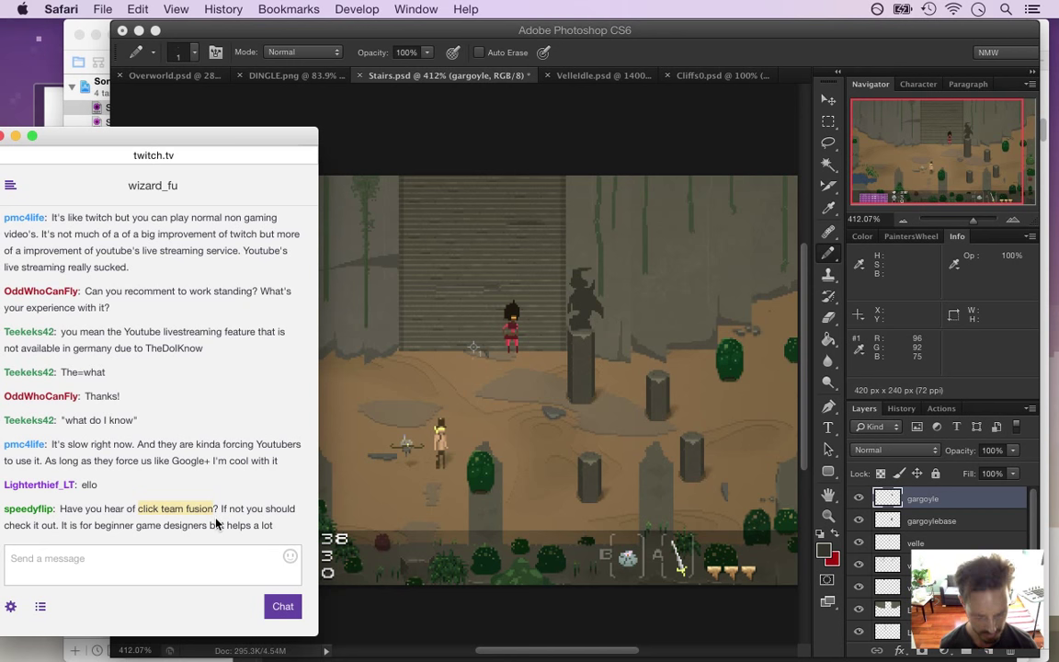
key(super+n)
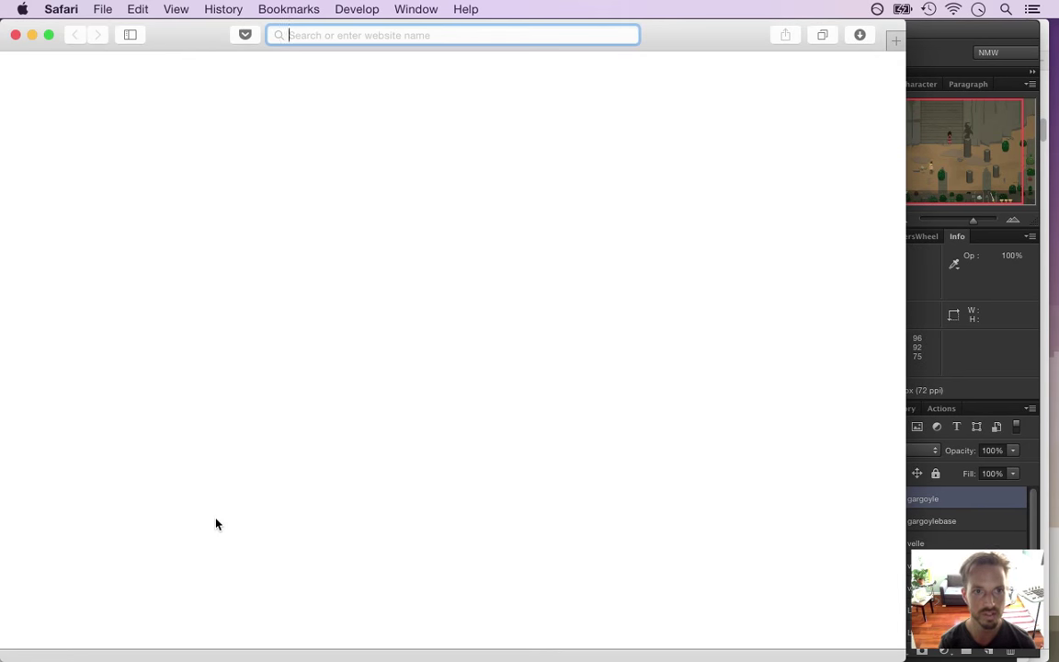
key(super+v)
key(Return)
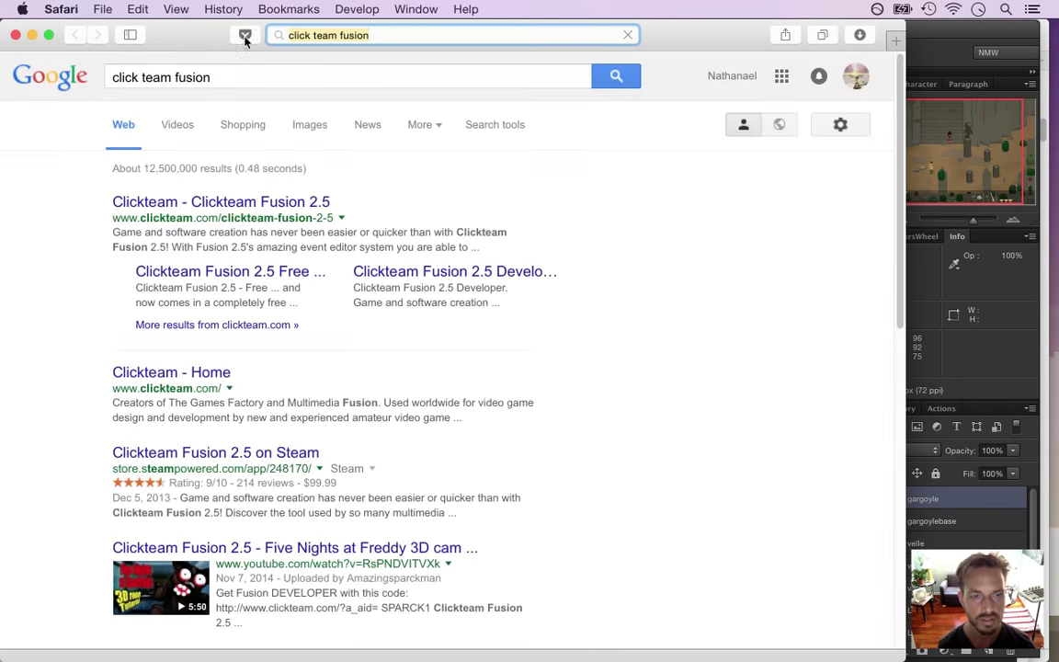
Move the browser window clear of the chat and open the Clickteam Fusion 2.5 page from the search results
drag(158, 30, 422, 20)
click(474, 124)
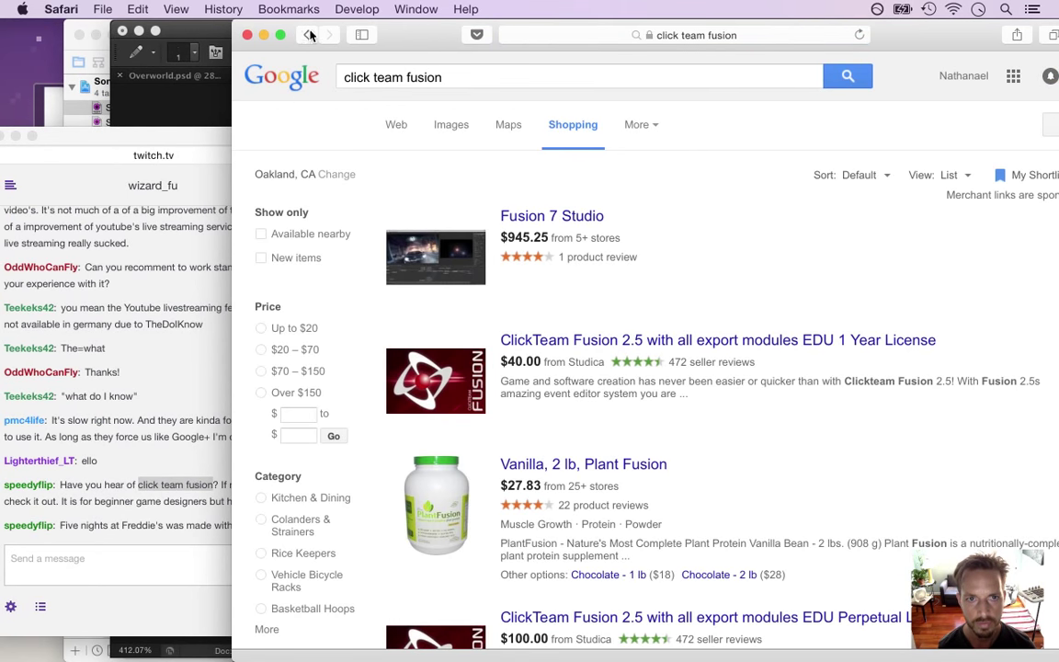
click(309, 35)
click(459, 203)
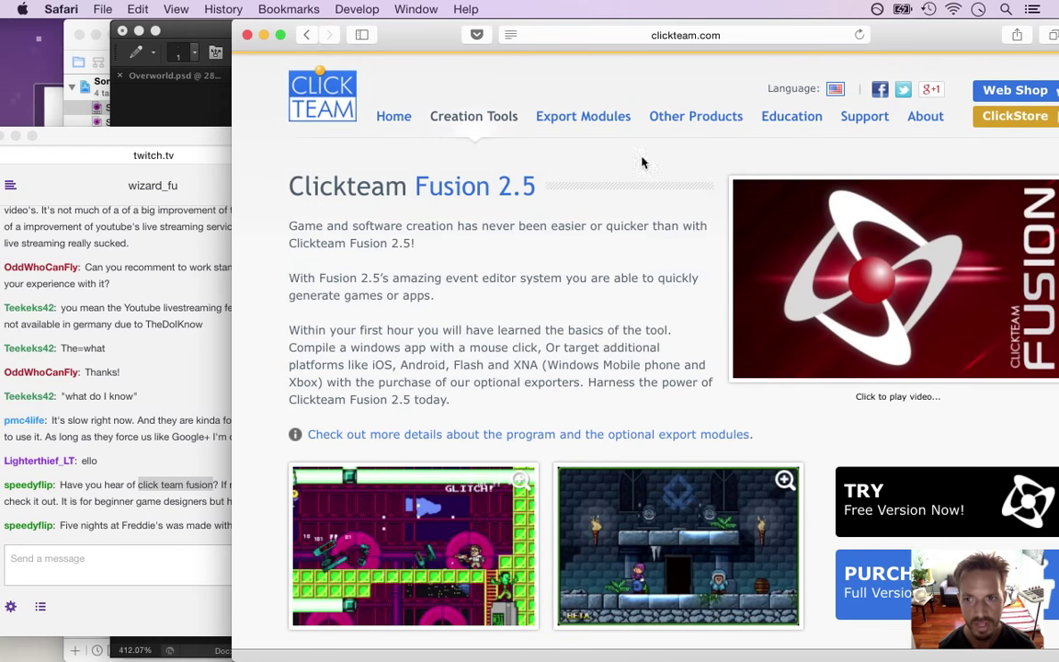
Skim the Clickteam Fusion 2.5 page down to its screenshots and benefits, and close its window
drag(918, 33, 826, 18)
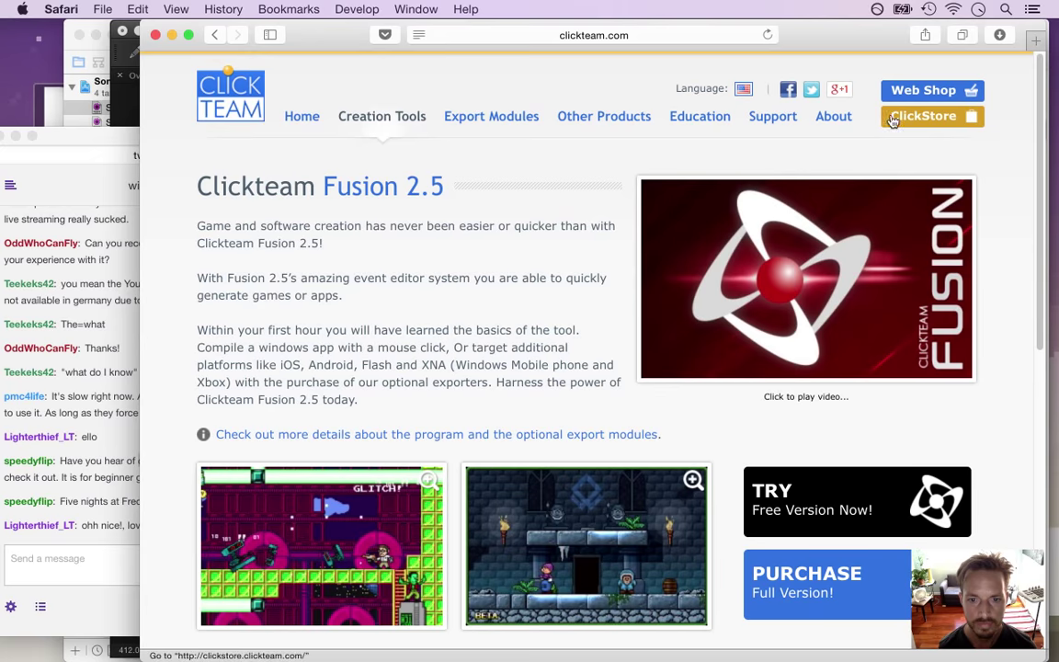
drag(1042, 130, 1019, 218)
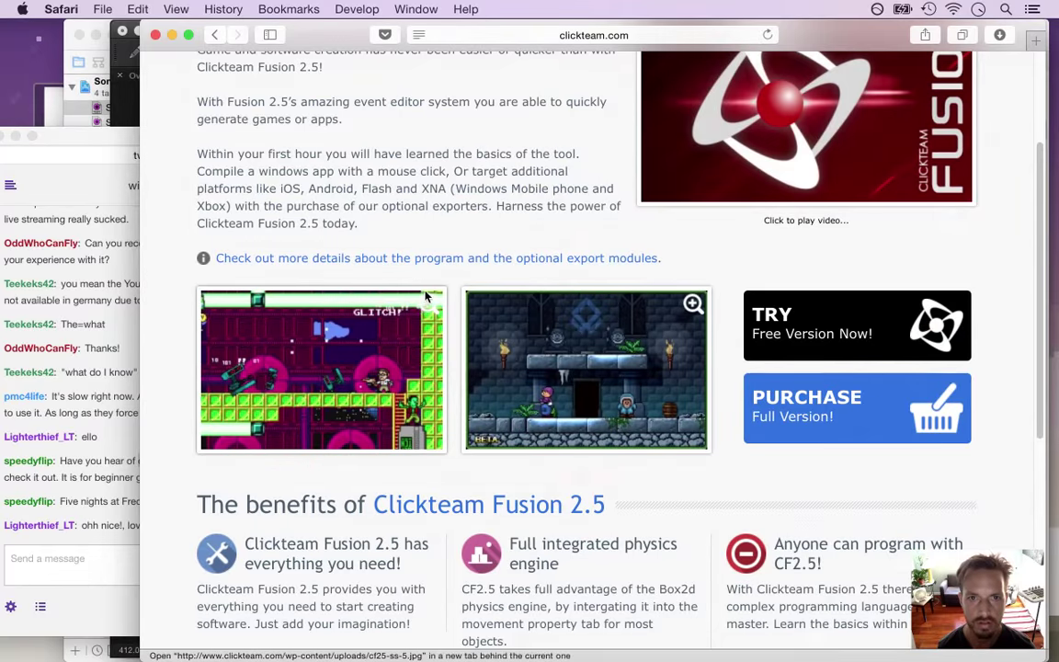
key(super+w)
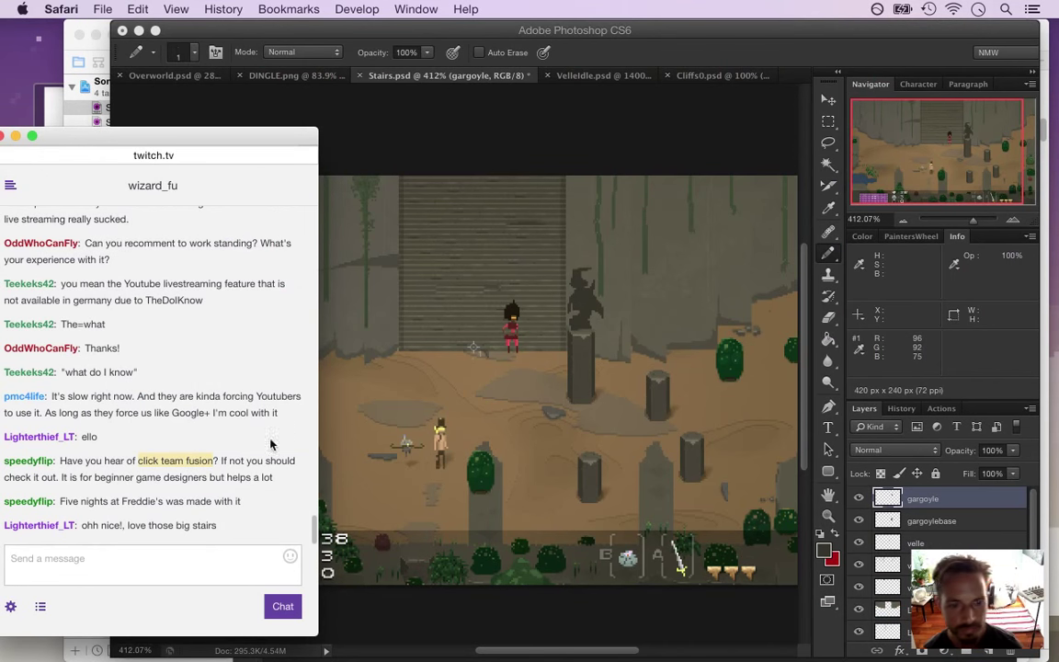
Read the chat message about Five Nights at Freddie's and return to the Photoshop scene
click(105, 497)
drag(168, 501, 98, 502)
click(667, 65)
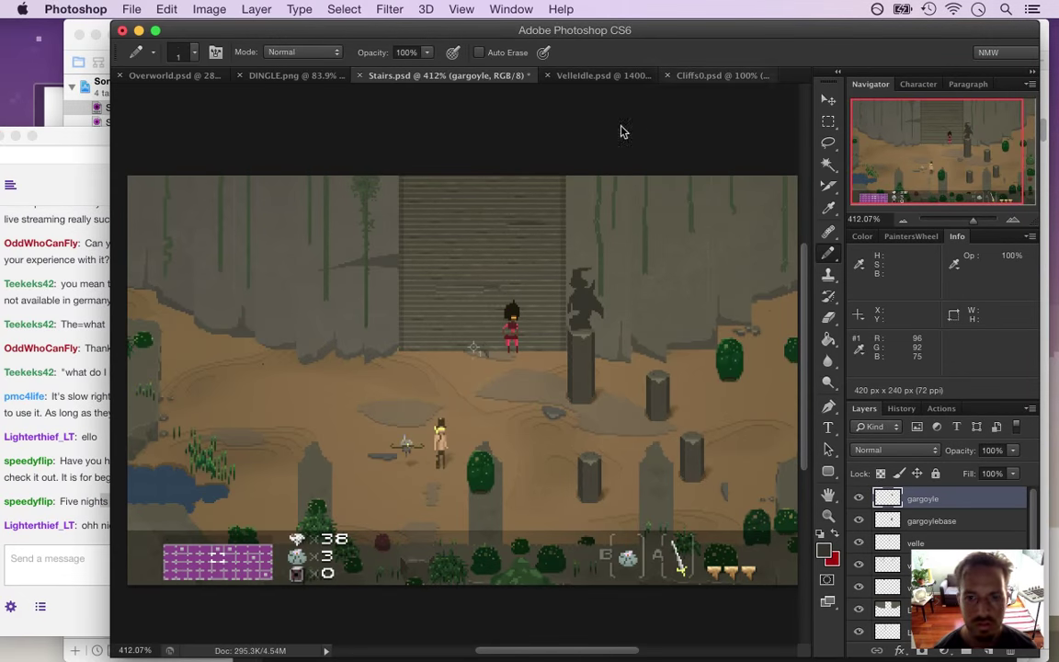
Switch to Safari and open the clay gargoyle photo with the red background at full size from the "gargoyle side view" image results
key(super+Tab)
click(308, 323)
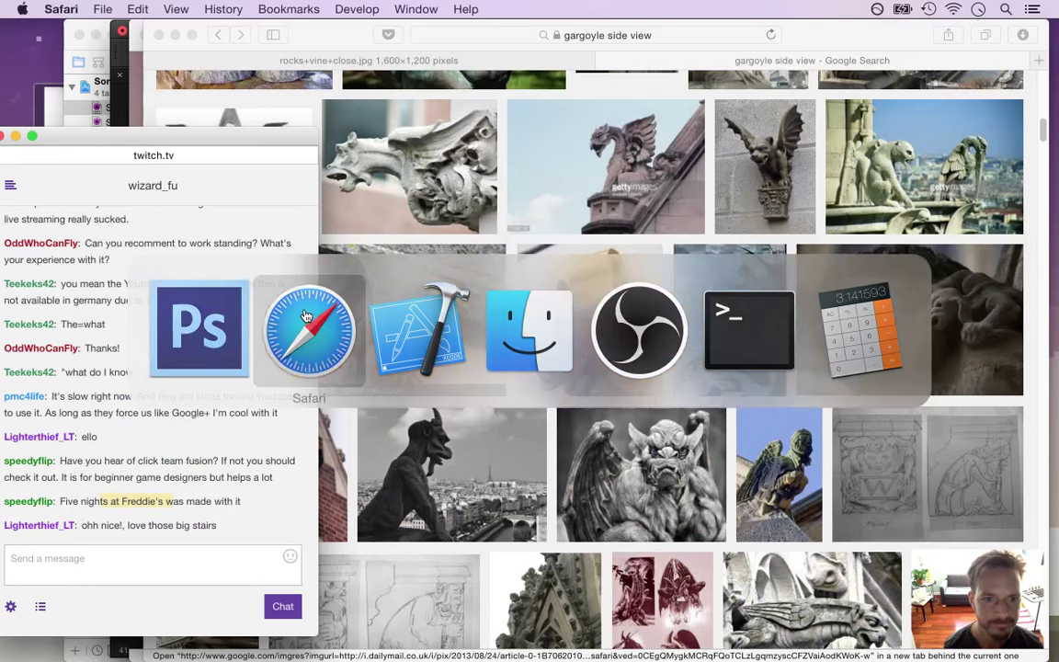
click(896, 35)
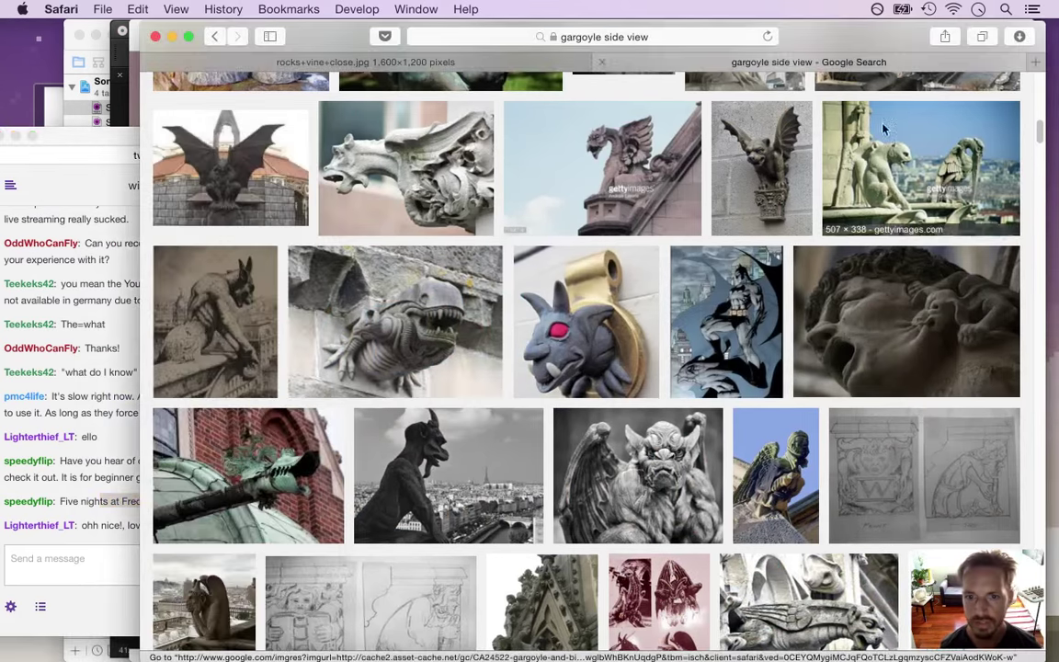
drag(1037, 142, 1040, 82)
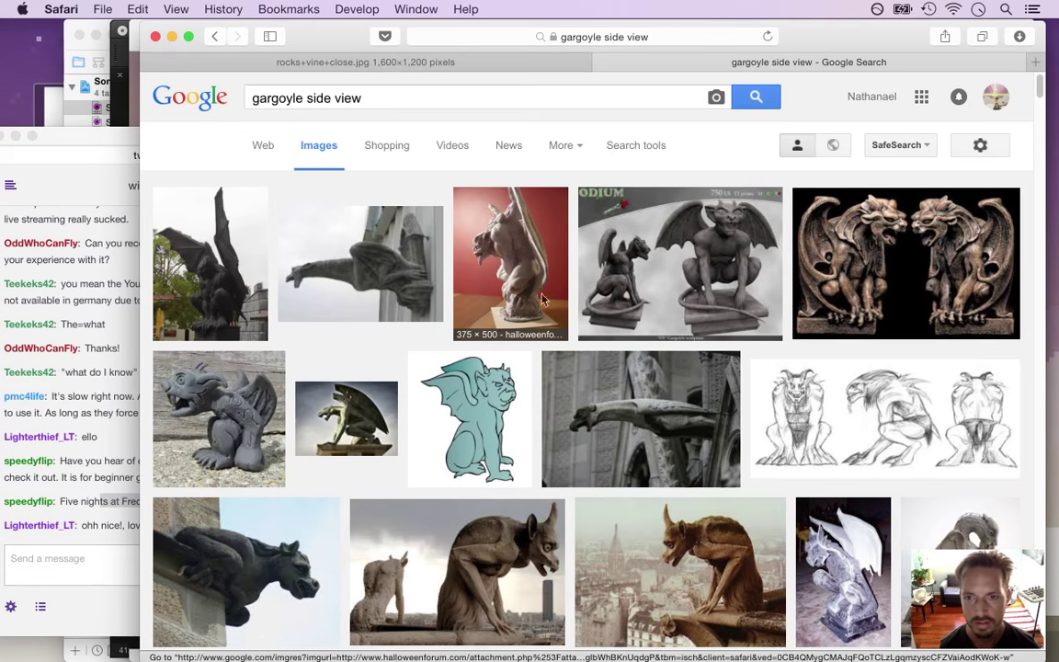
click(511, 250)
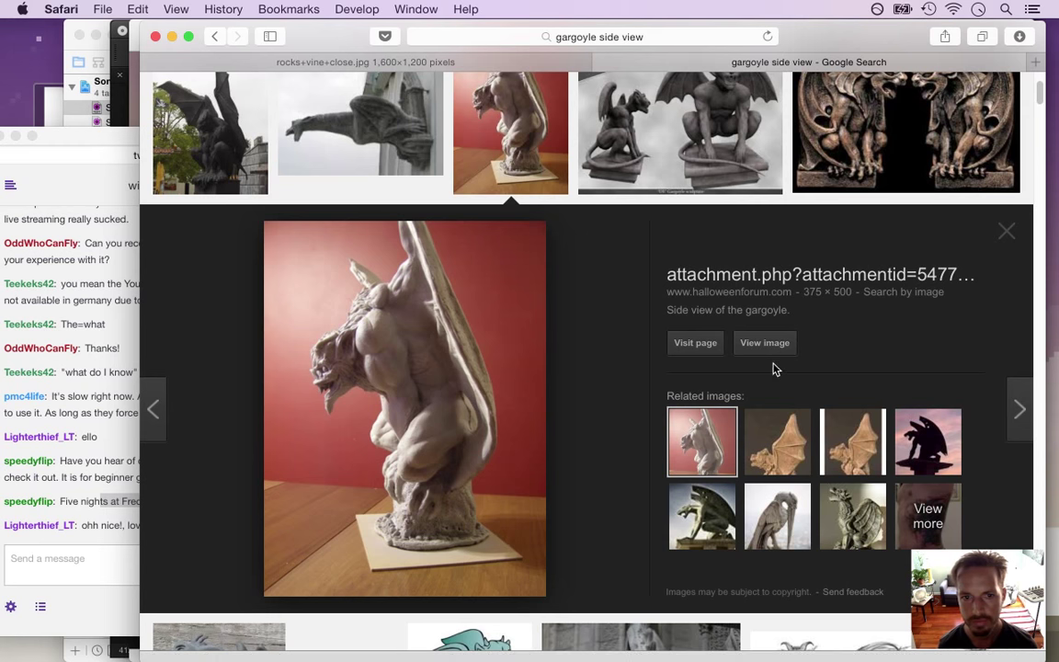
click(770, 339)
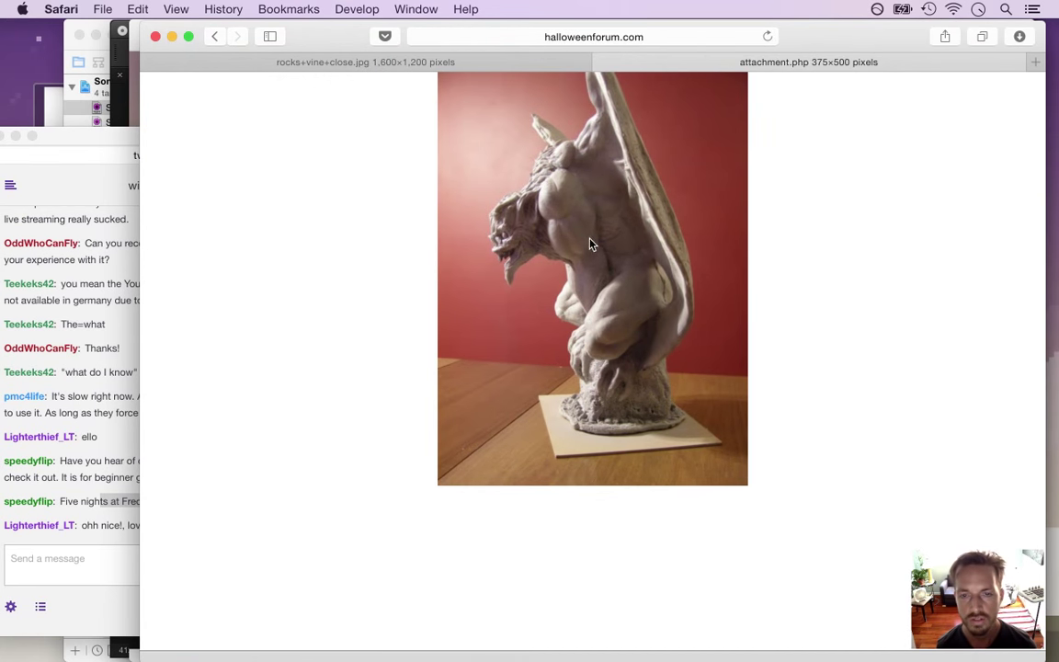
Copy the gargoyle photo from Safari and paste it into a new 375 x 500 px document in Photoshop
right_click(595, 204)
click(644, 329)
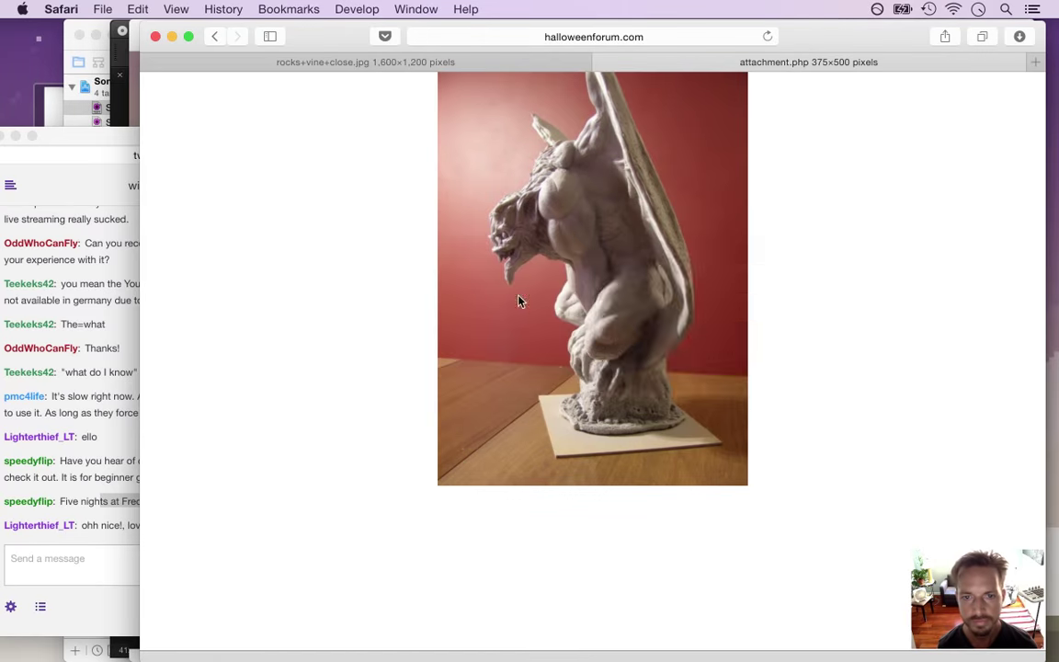
key(super+Tab)
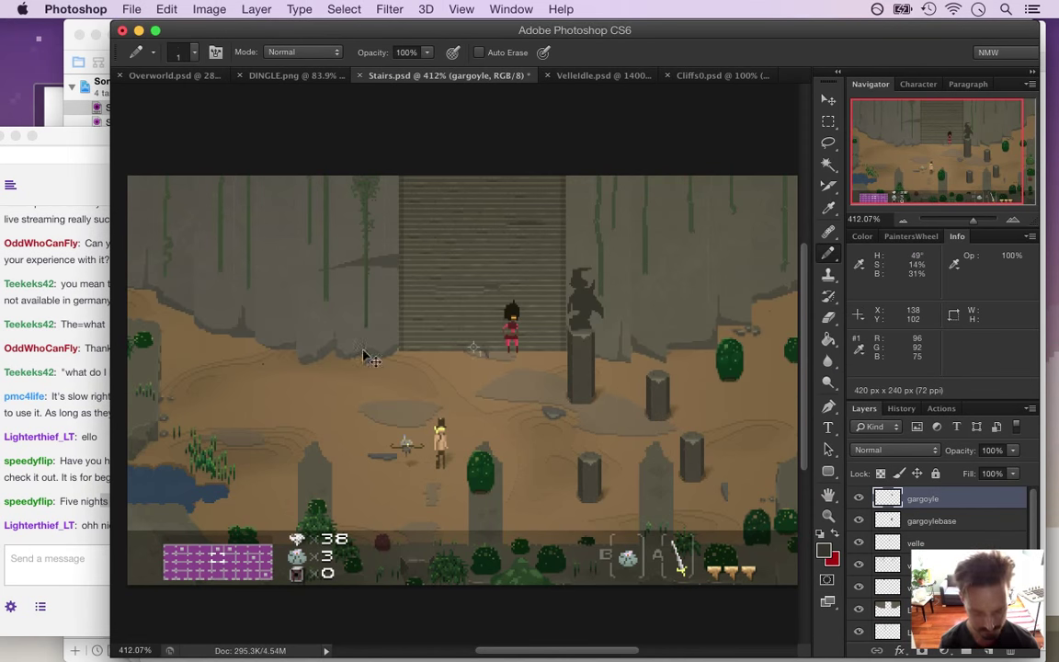
key(super+n)
key(Return)
key(super+v)
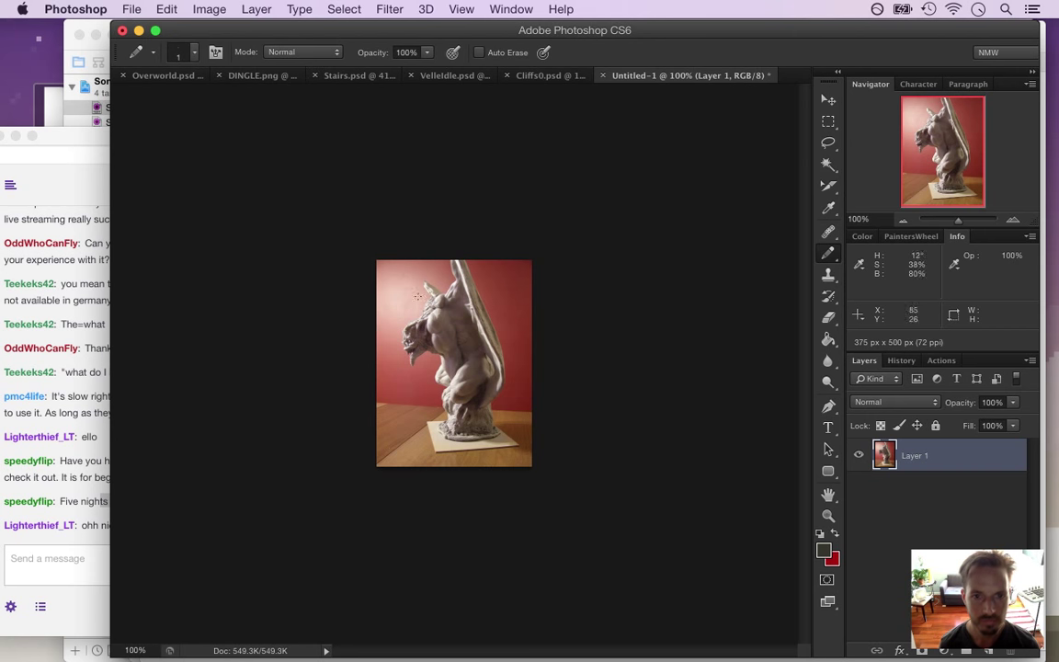
Crop the lower edge off the pasted reference photo so the image measures 375 x 441 px
key(m)
drag(376, 259, 593, 440)
click(209, 9)
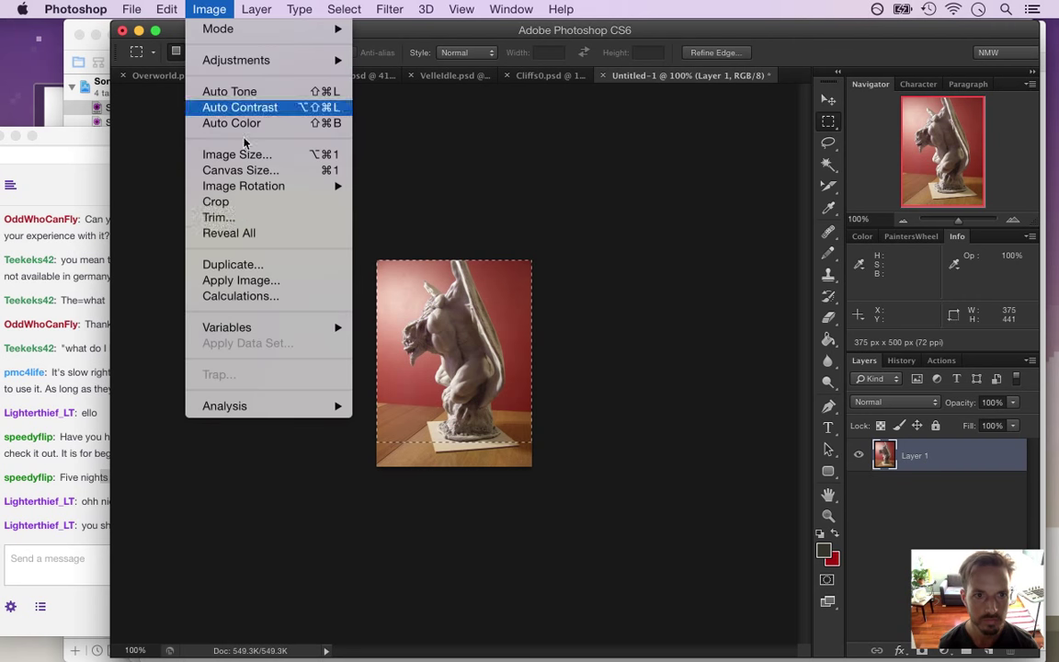
click(255, 203)
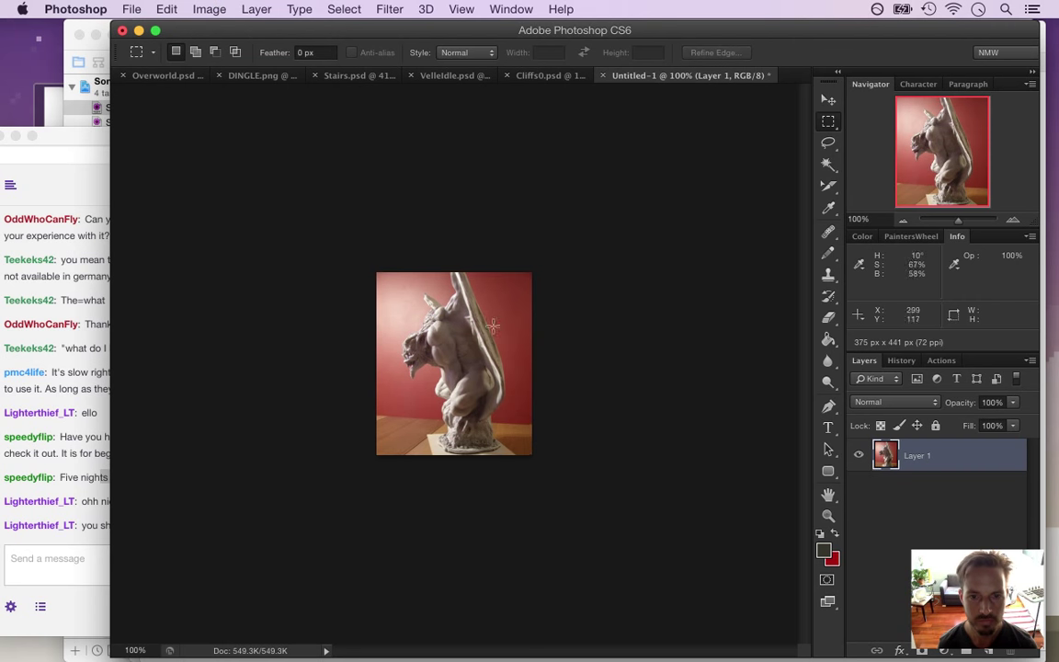
Read the chat message about the reference folder and check Stairs.psd against the reference photo
click(93, 462)
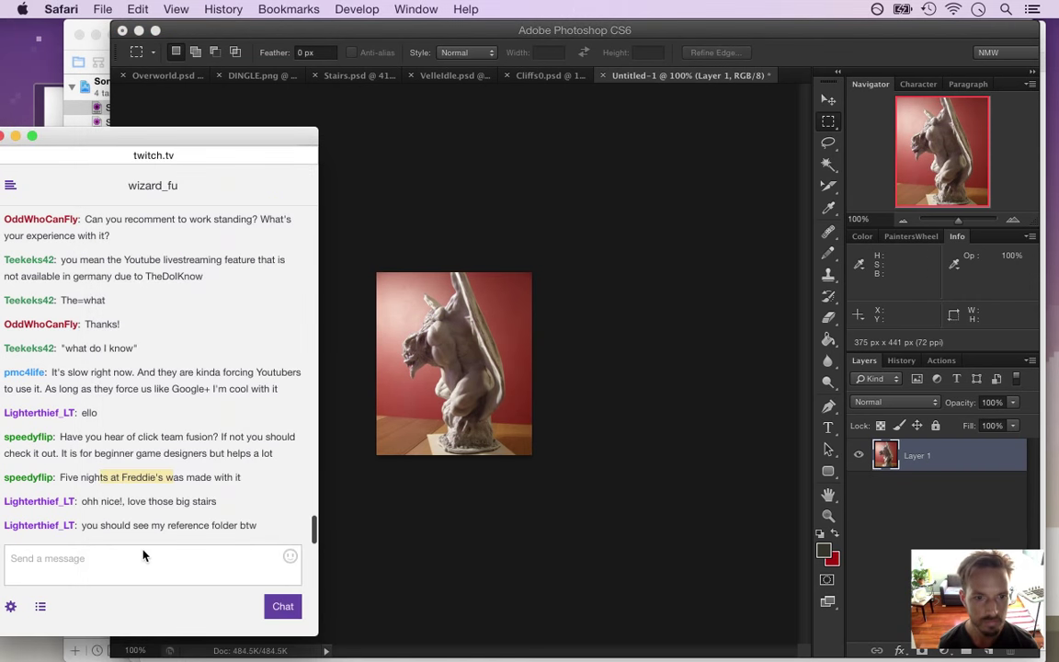
drag(104, 525, 231, 524)
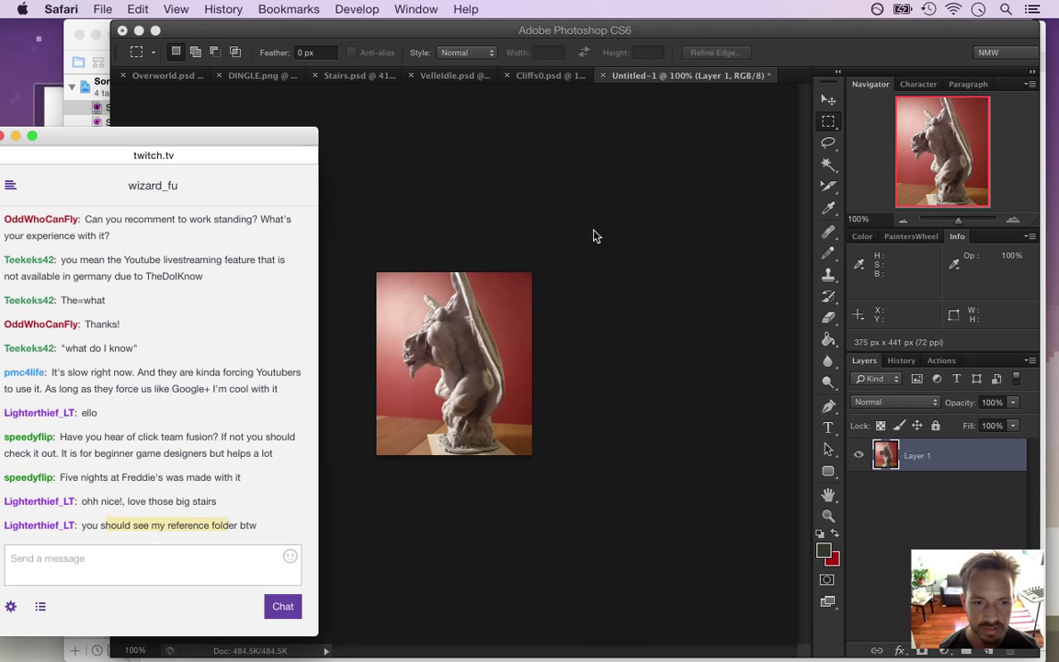
click(713, 59)
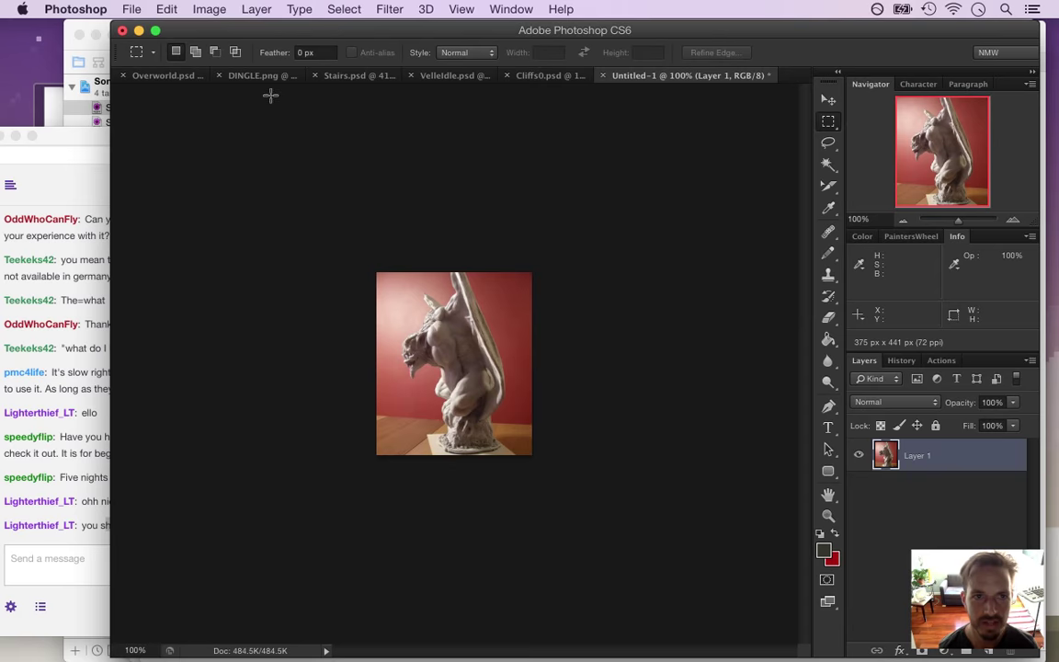
click(355, 75)
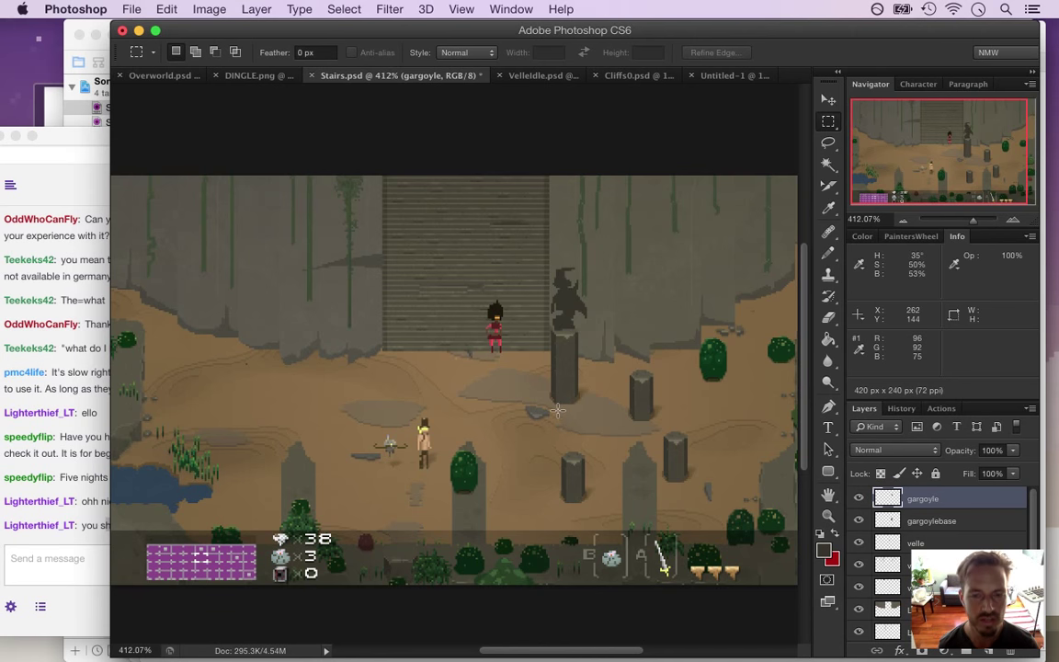
click(736, 78)
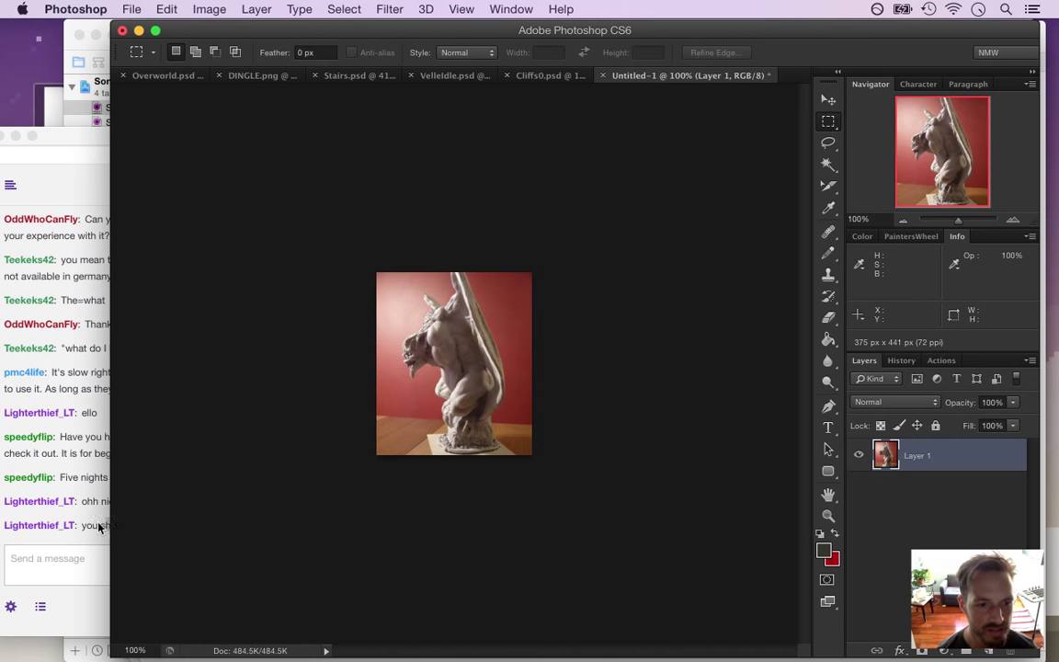
drag(98, 527, 230, 527)
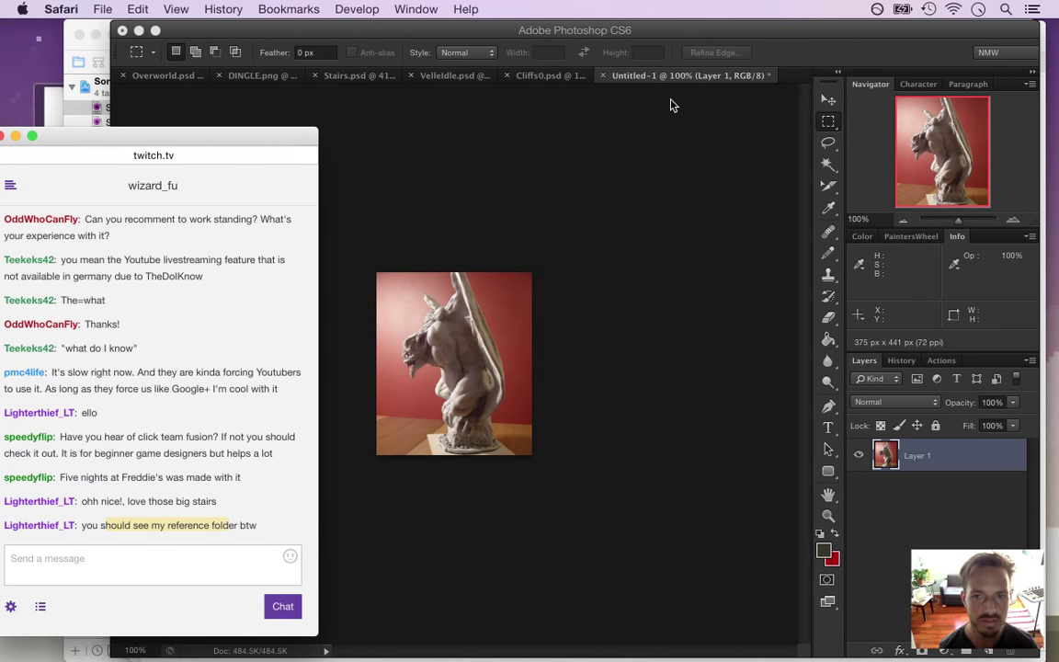
click(706, 72)
Compare the reference photo at about 209% with the gargoyle in Stairs.psd and measure that gargoyle with a rectangular marquee
drag(420, 371, 474, 391)
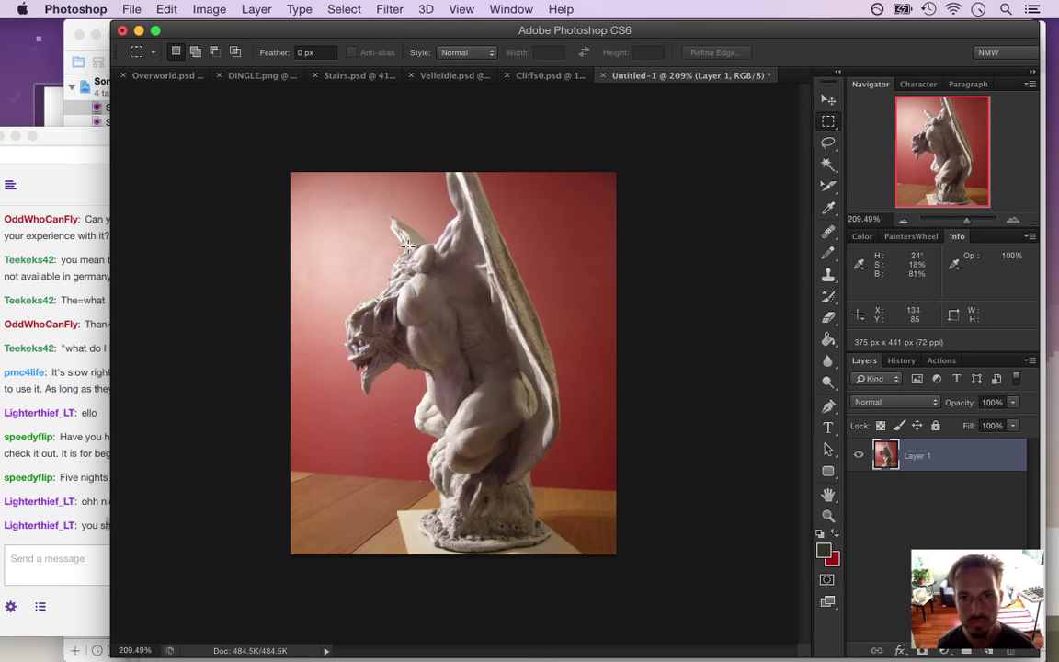
click(359, 75)
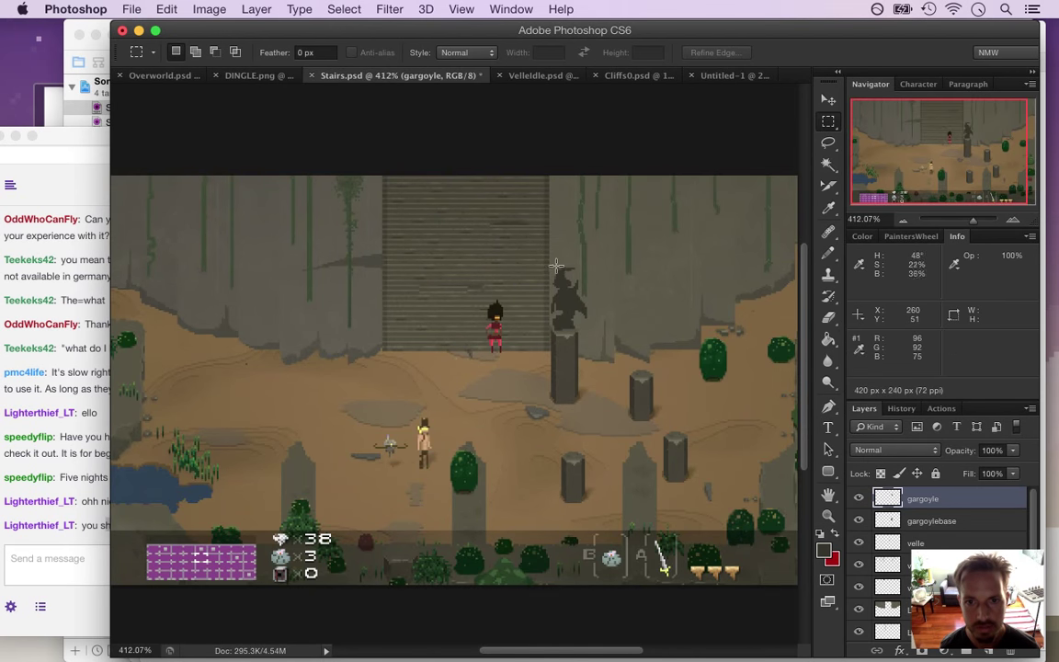
drag(554, 268, 599, 328)
click(730, 75)
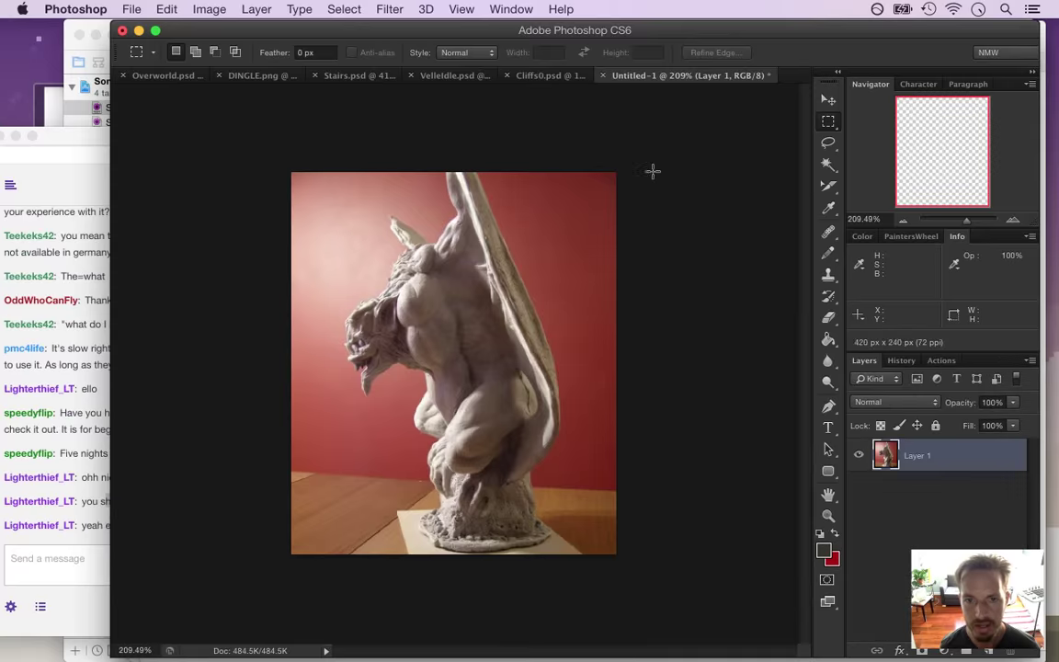
key(super+alt+c)
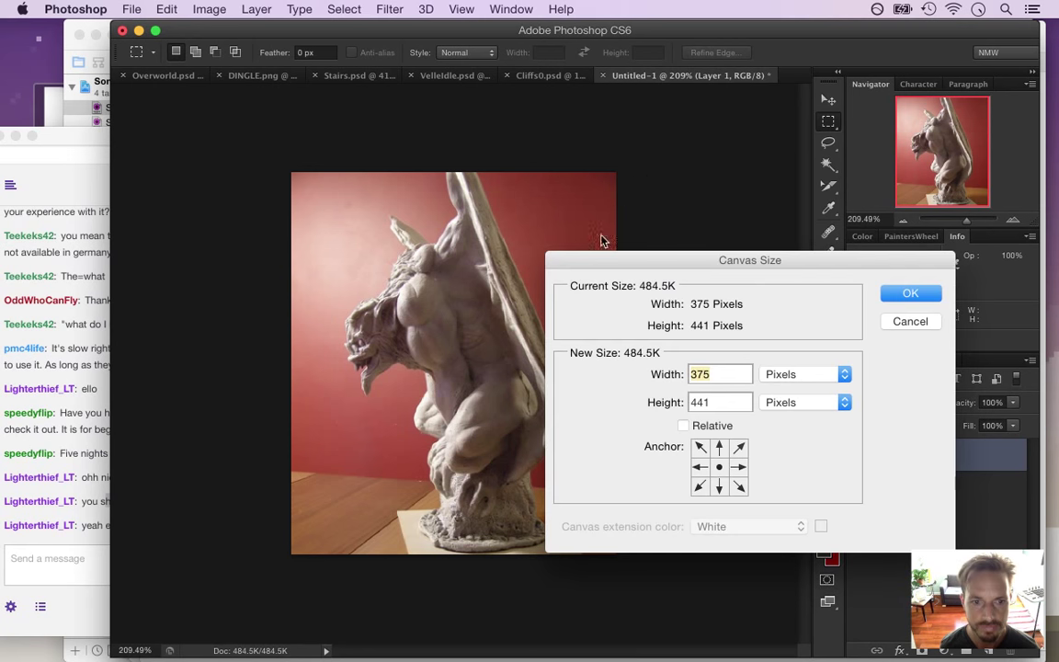
click(85, 537)
drag(97, 531, 121, 536)
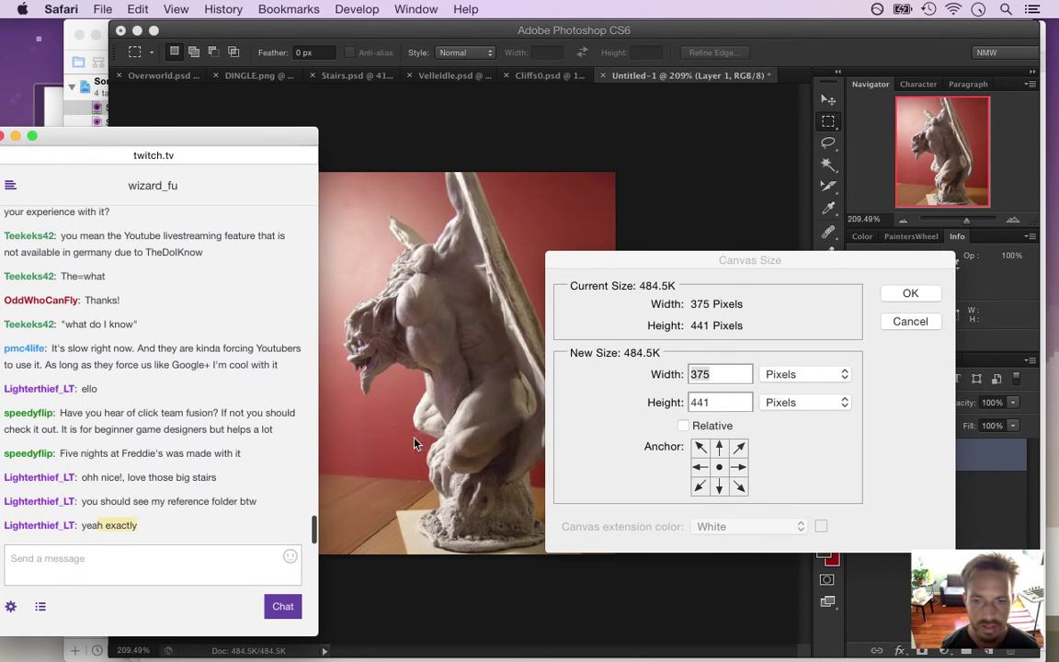
click(710, 400)
key(Tab)
click(911, 322)
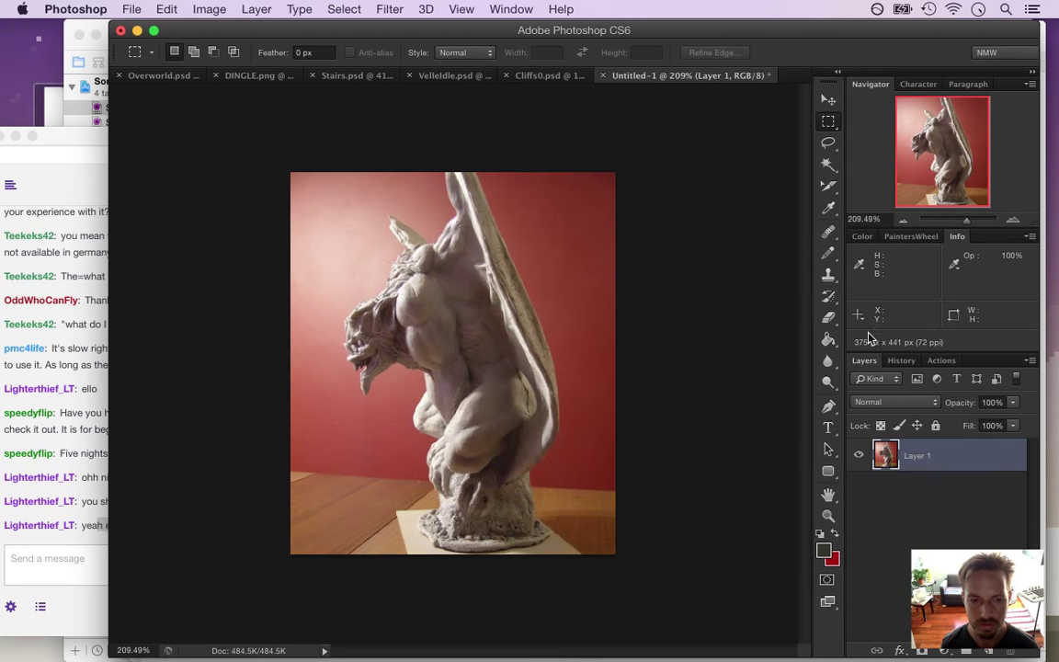
Resize the reference photo to 34 x 40 px with constrained proportions and Nearest Neighbor resampling
key(super+alt+i)
key(Tab)
text(37)
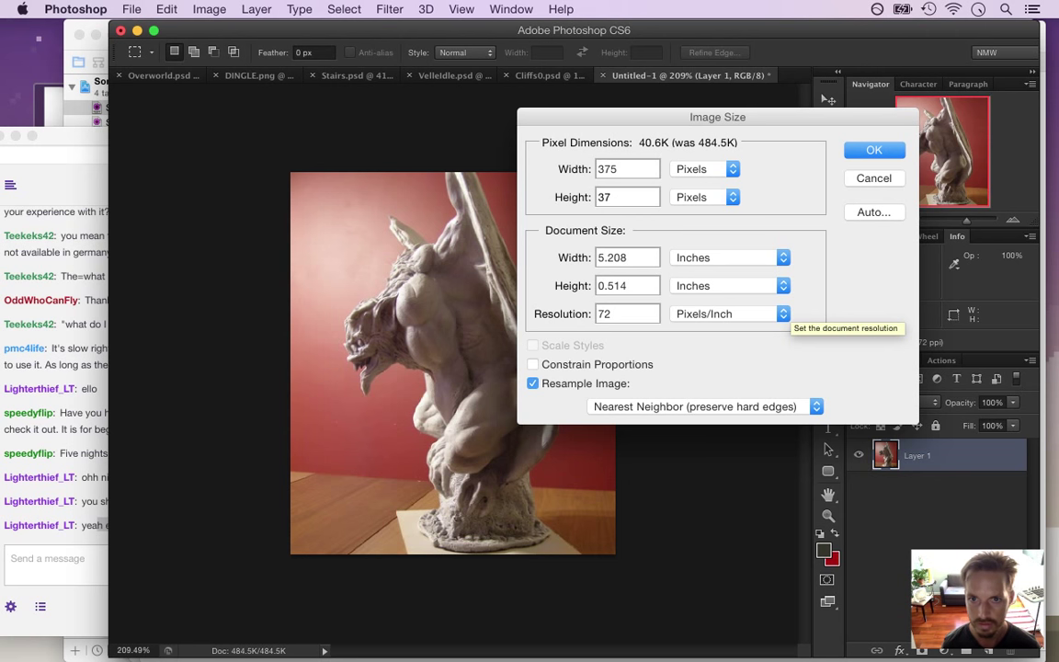
click(533, 364)
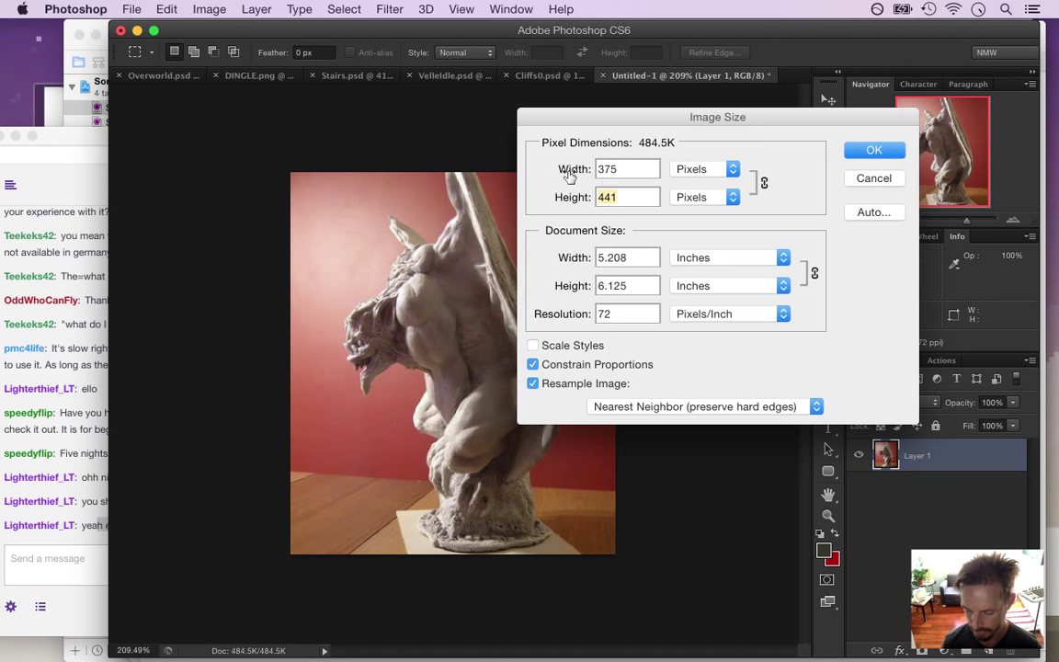
text(37)
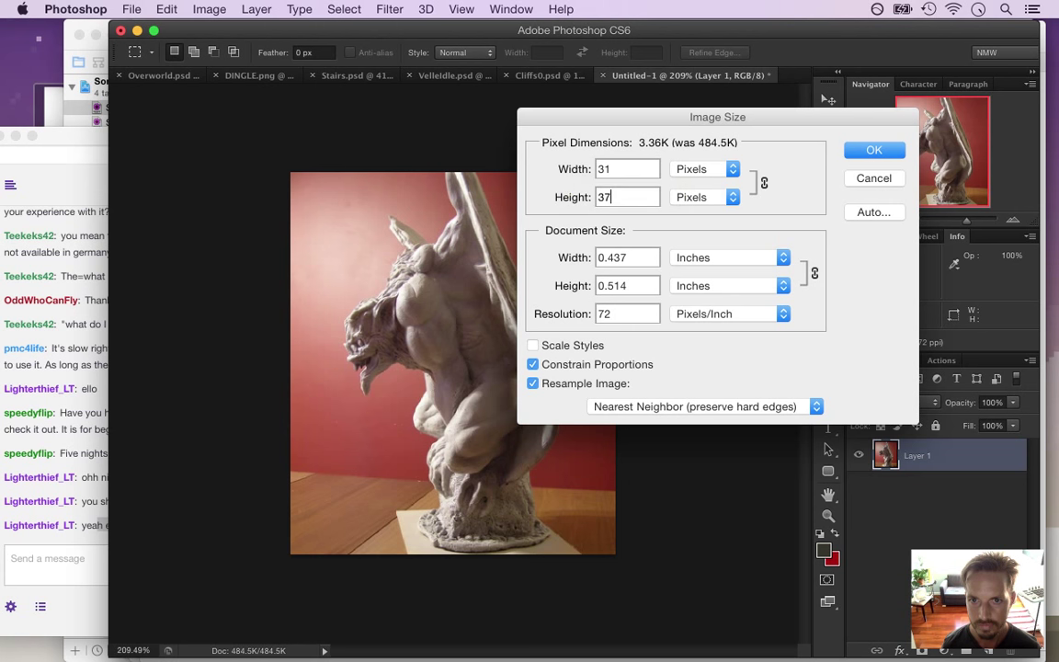
double_click(613, 199)
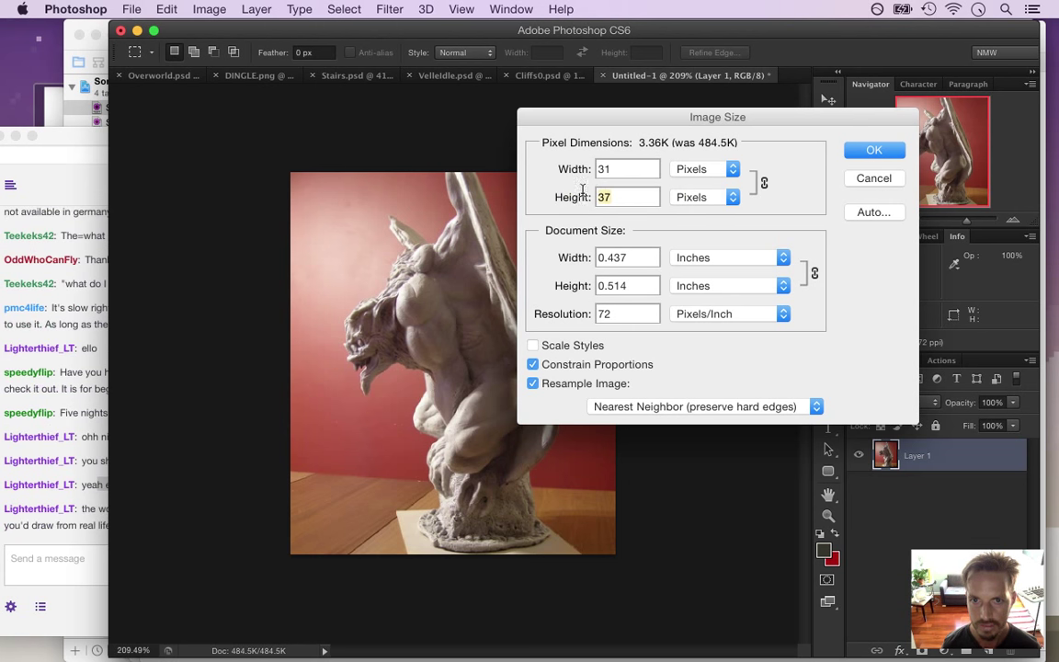
text(40)
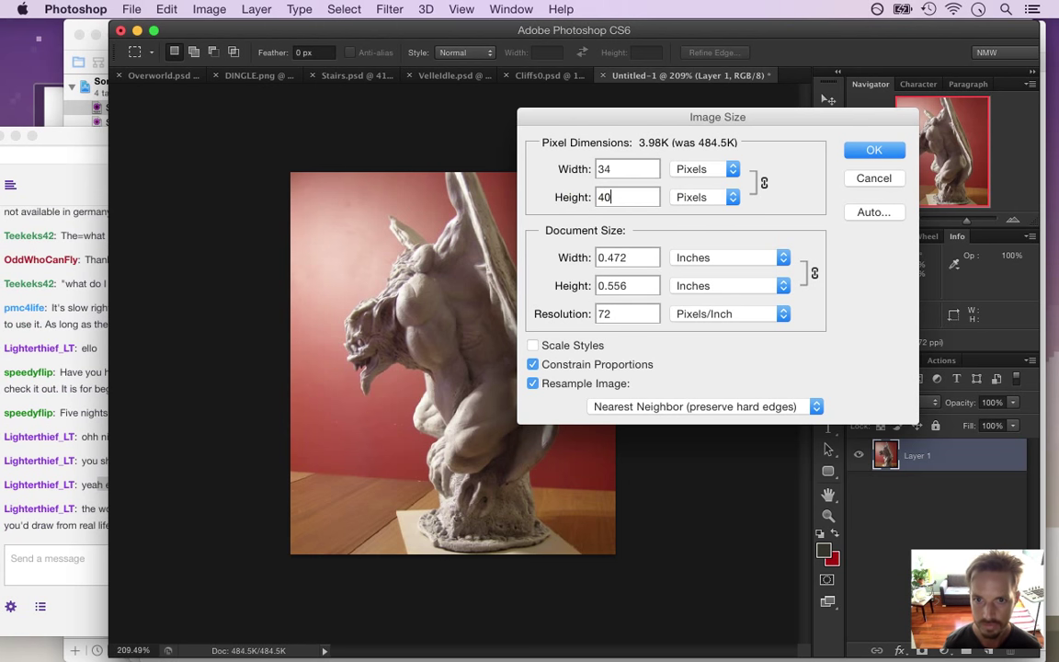
click(873, 151)
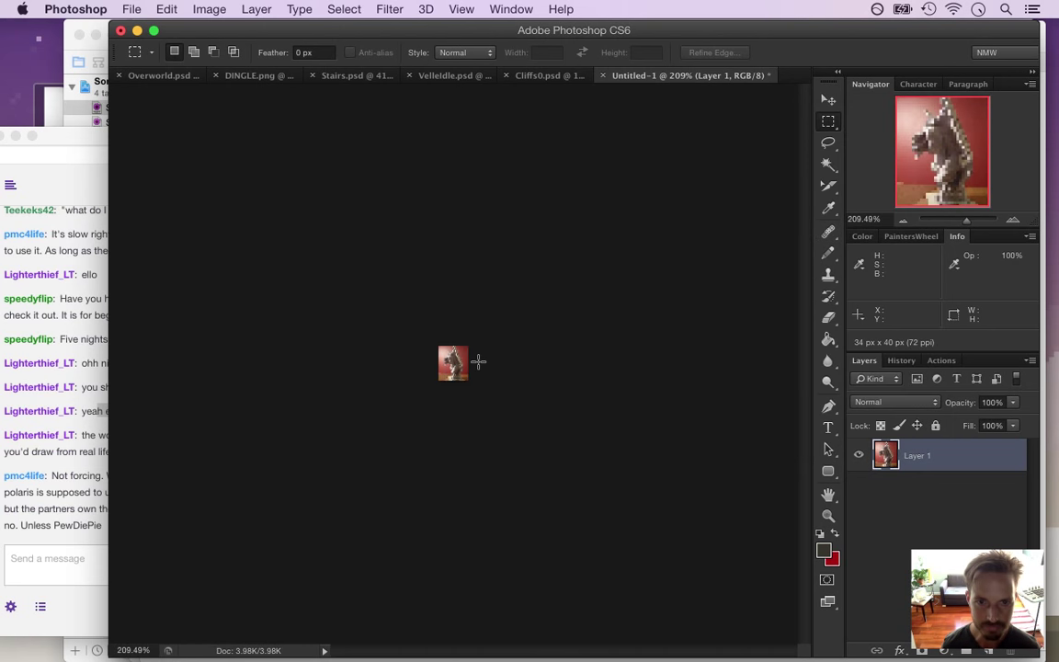
drag(478, 361, 598, 385)
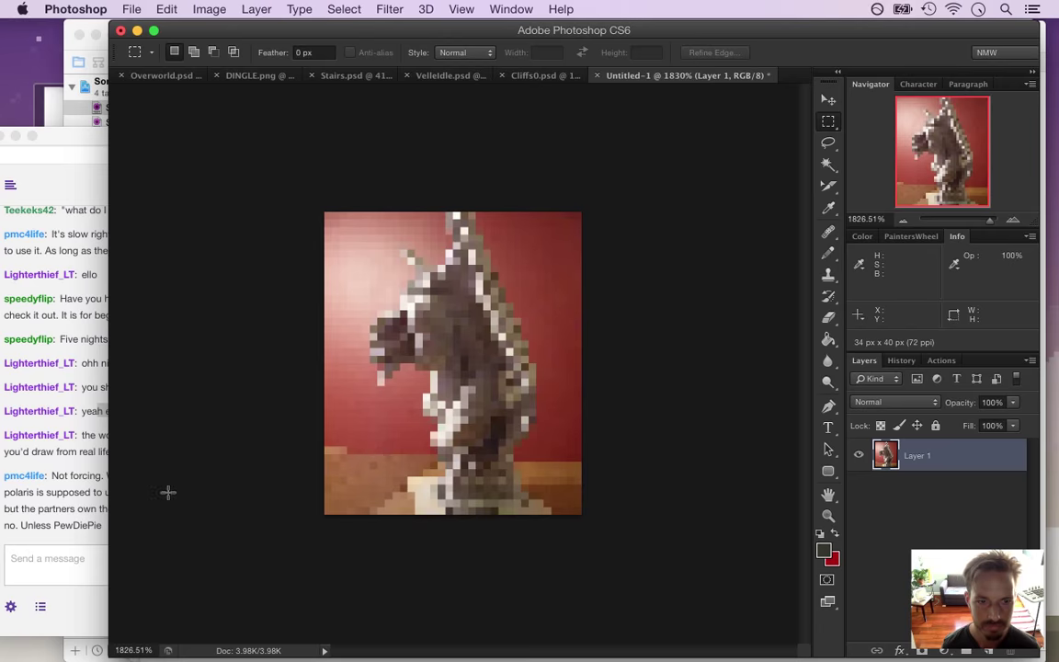
Read the new Twitch chat messages about real life as a reference point and about channel partnerships
click(80, 449)
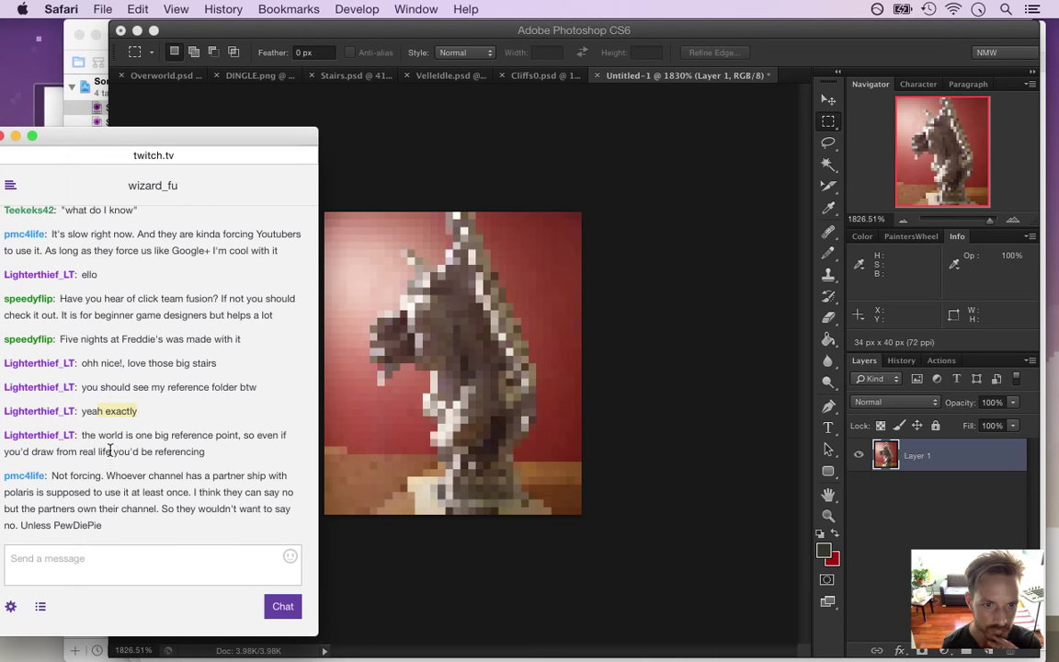
drag(92, 437, 191, 455)
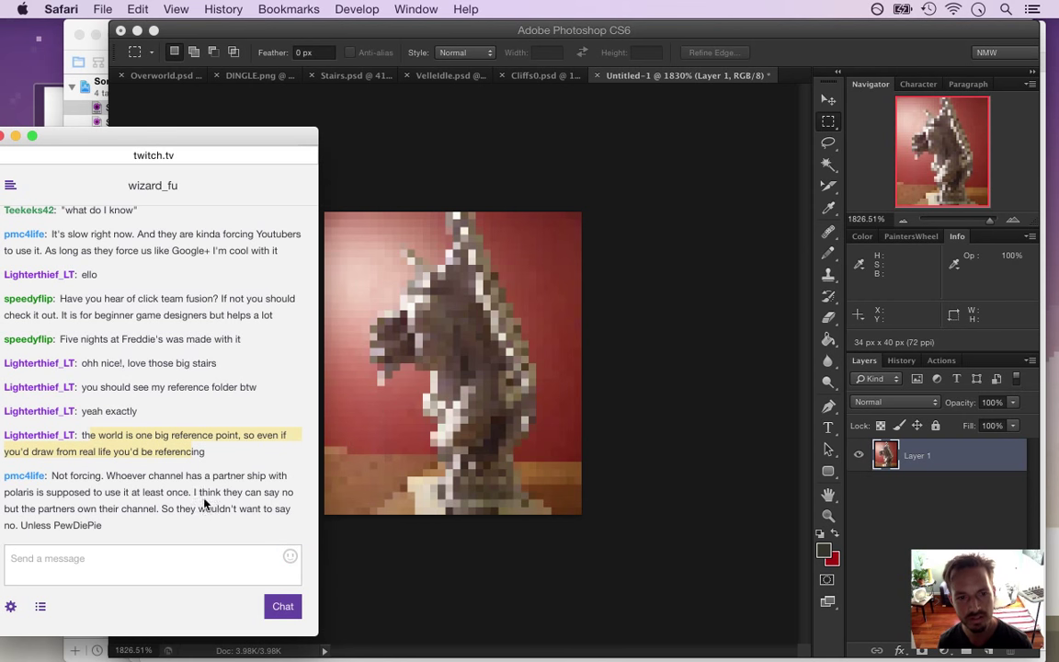
click(110, 458)
drag(80, 452, 200, 477)
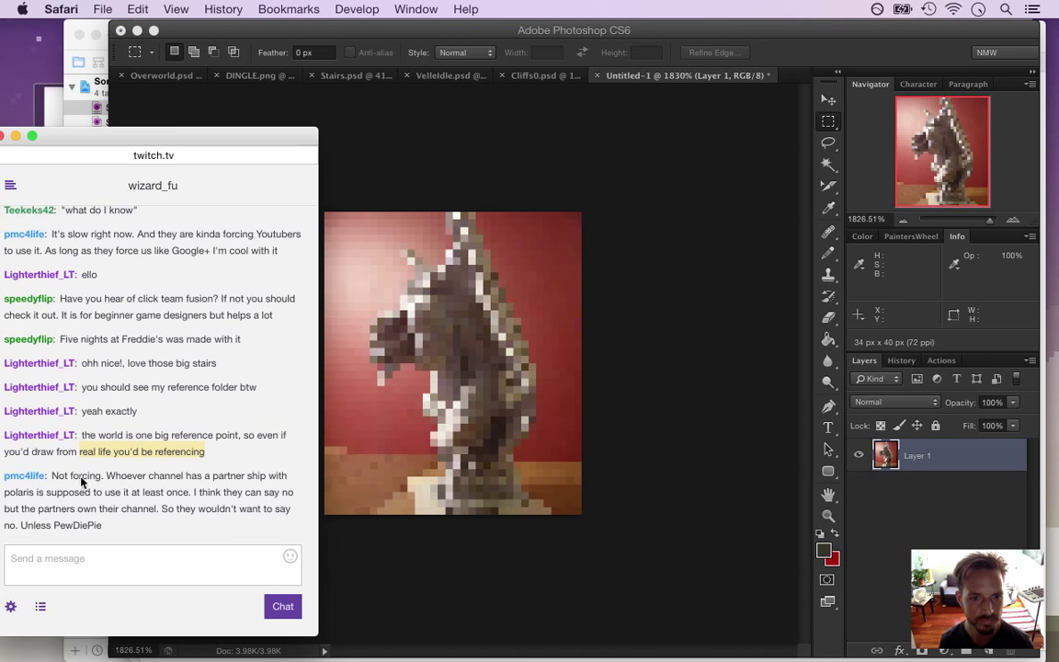
drag(53, 474, 156, 520)
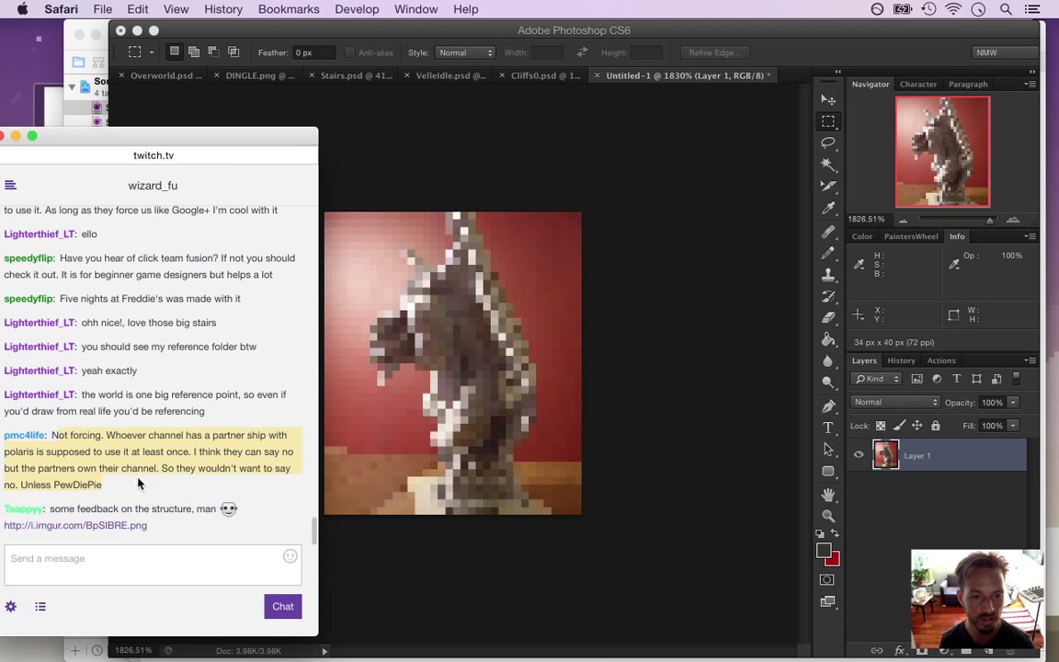
click(133, 442)
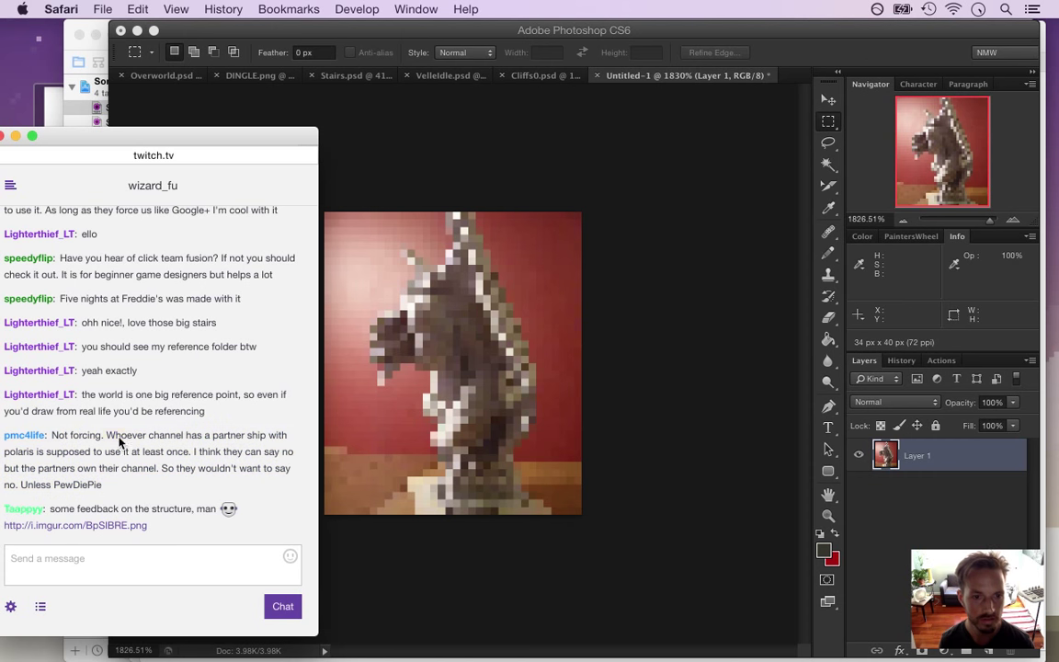
Open the viewer's imgur feedback image from the Twitch chat in a new Safari window and place it beside the chat
drag(120, 443, 127, 449)
click(145, 452)
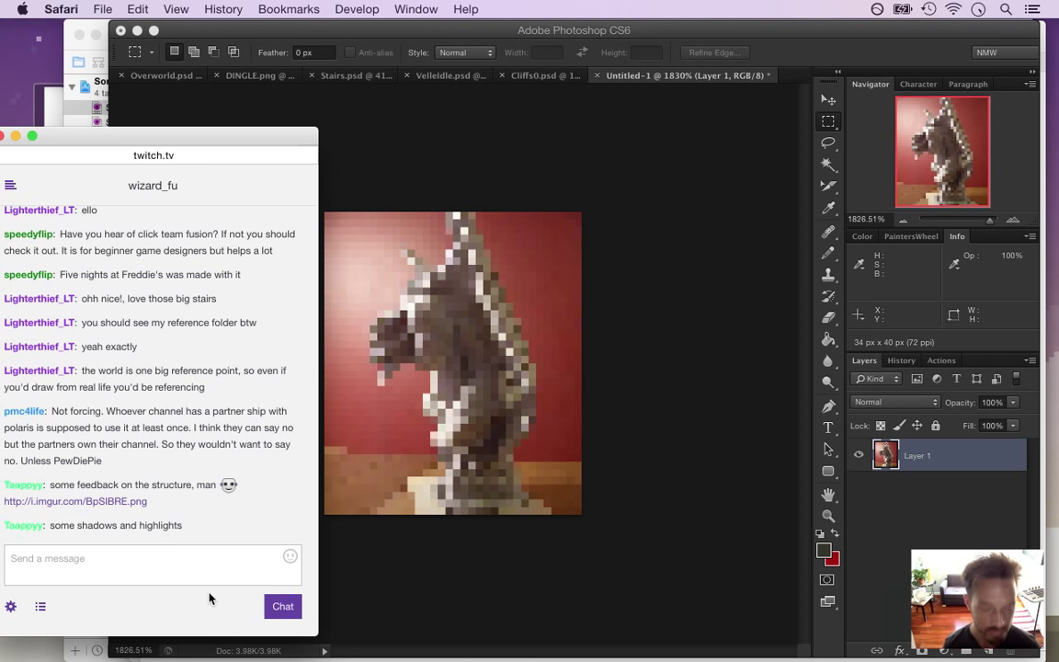
right_click(94, 506)
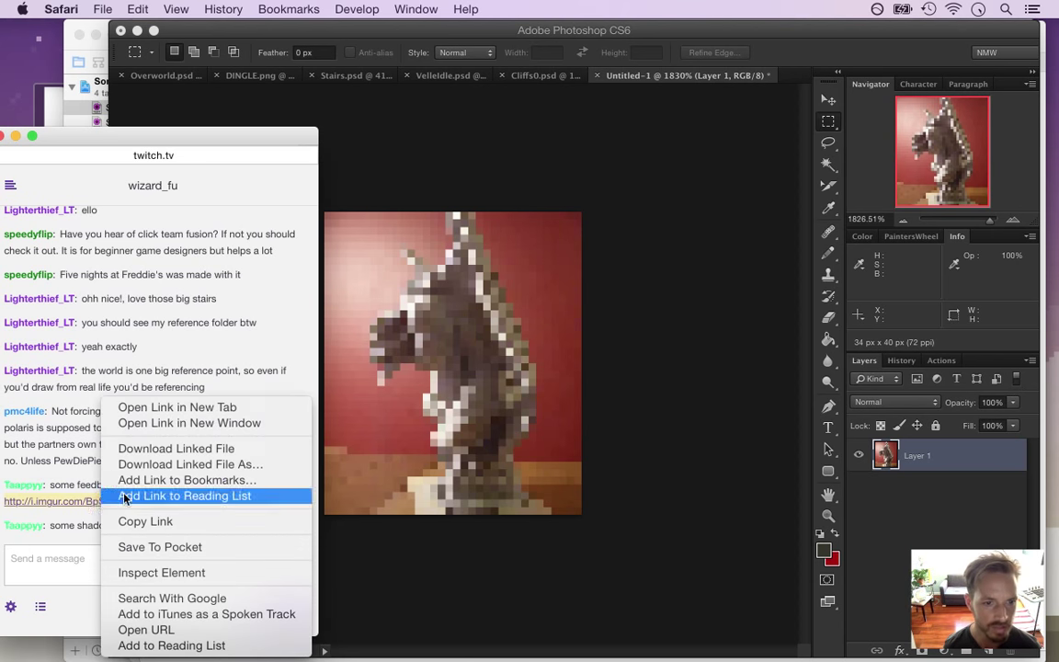
click(184, 423)
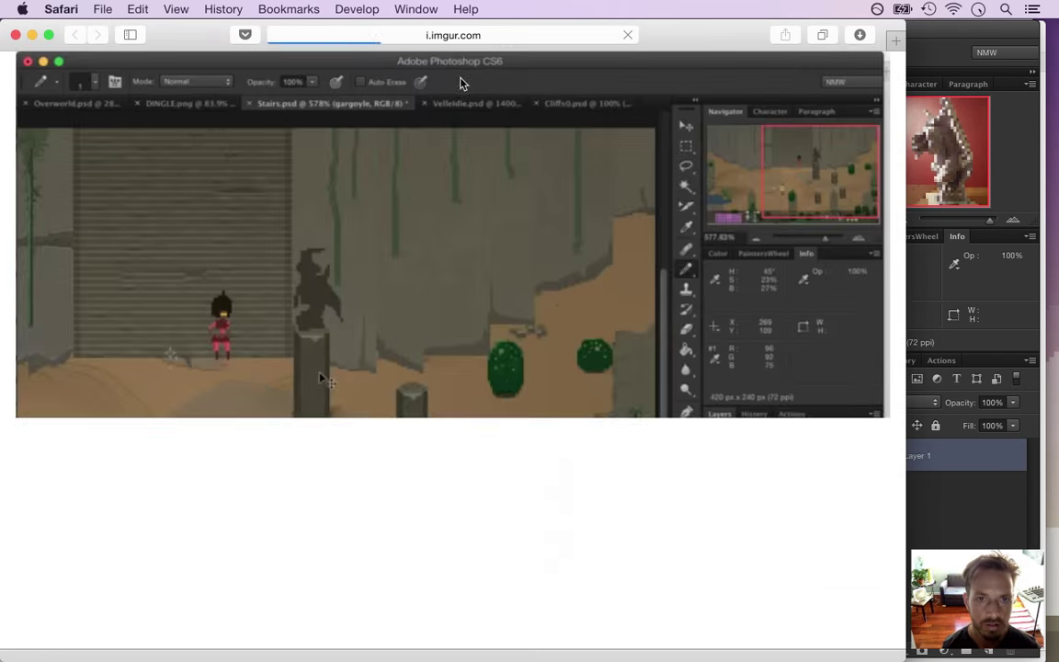
drag(200, 36, 318, 35)
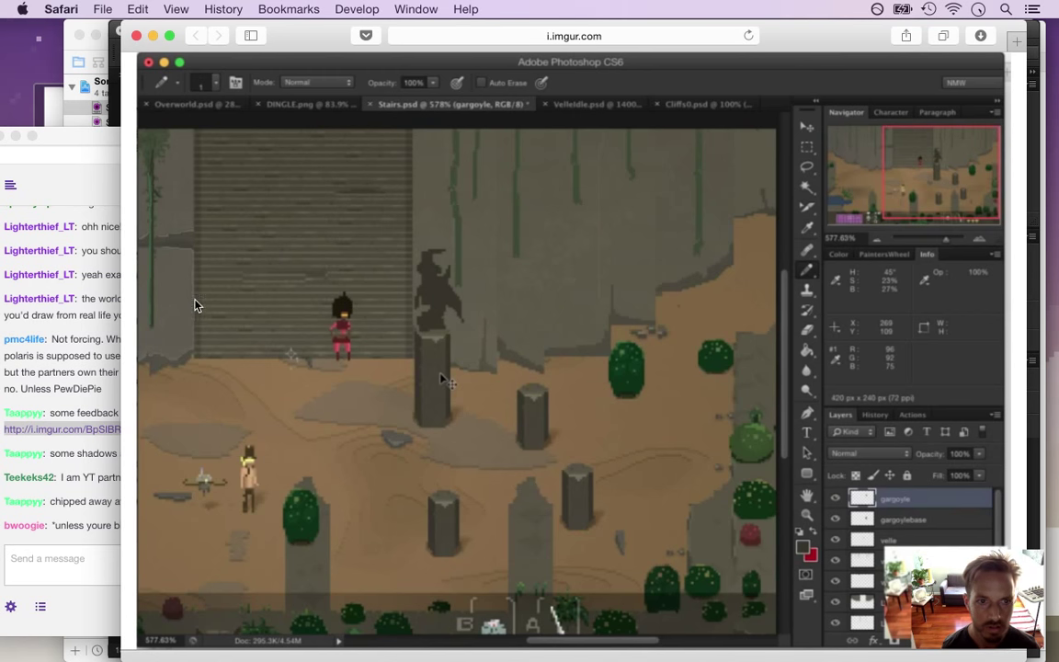
Read the chat feedback on shadows, highlights and chipped stone, check it against the imgur image and close that image
click(88, 471)
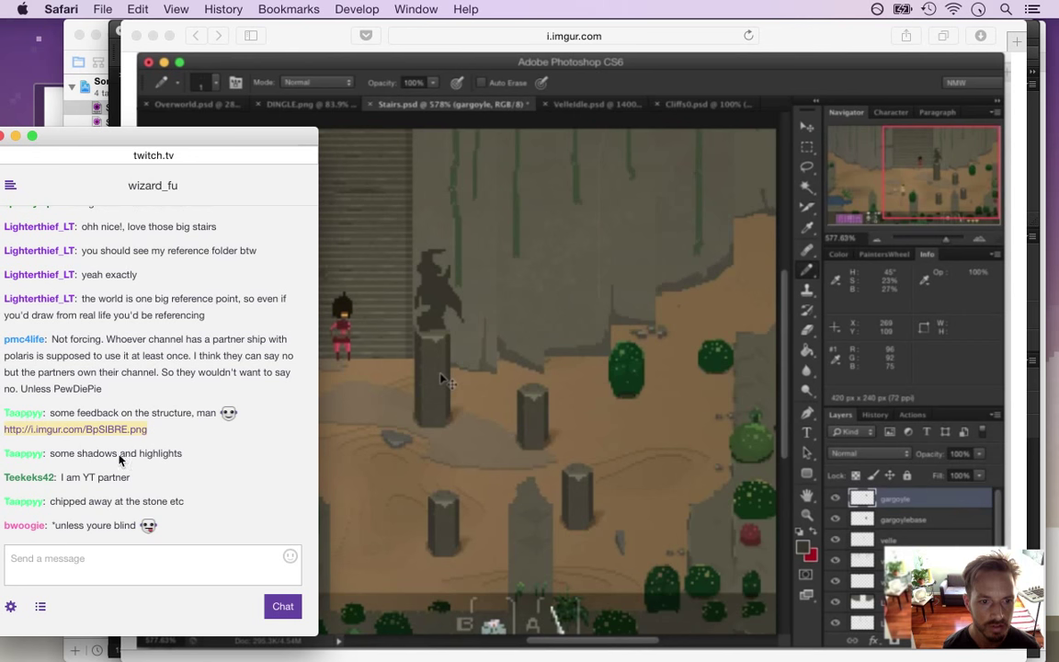
drag(69, 502, 135, 524)
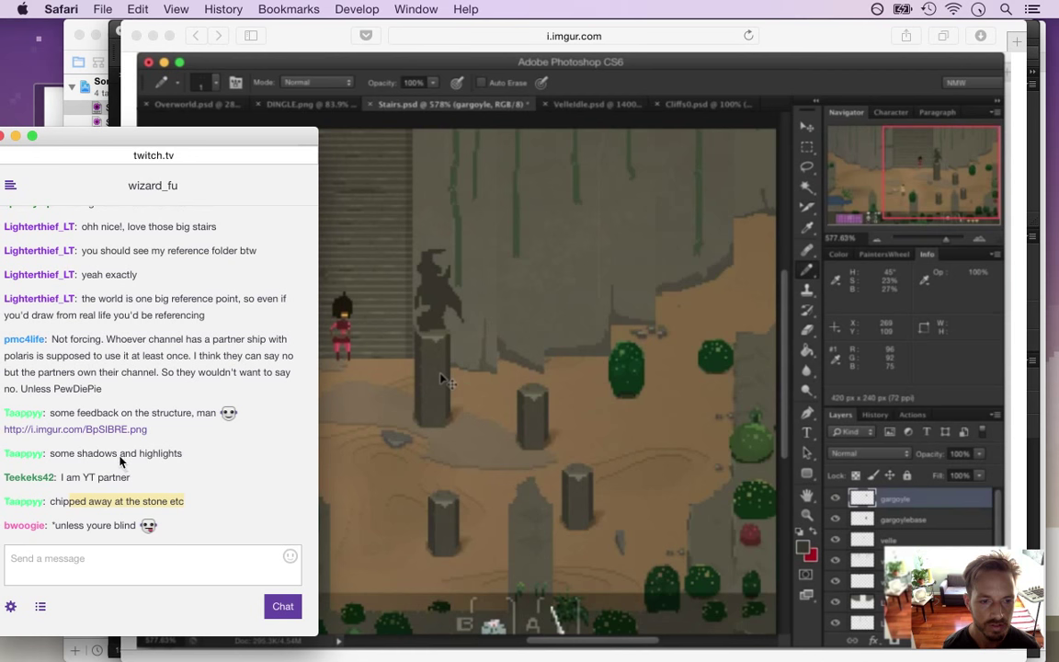
drag(61, 477, 130, 477)
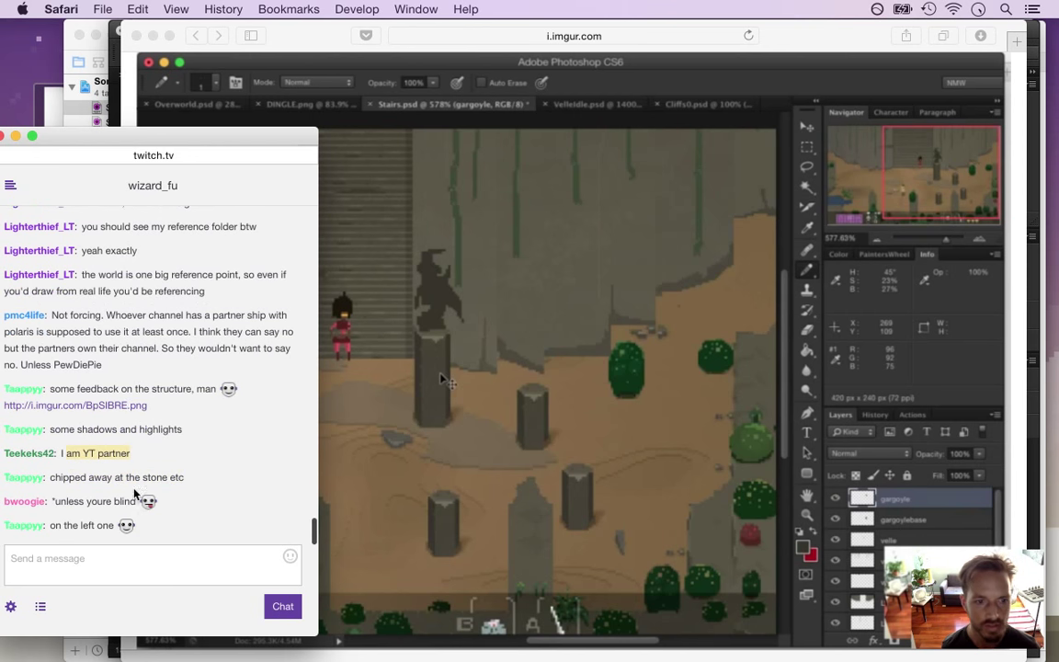
triple_click(129, 462)
click(71, 456)
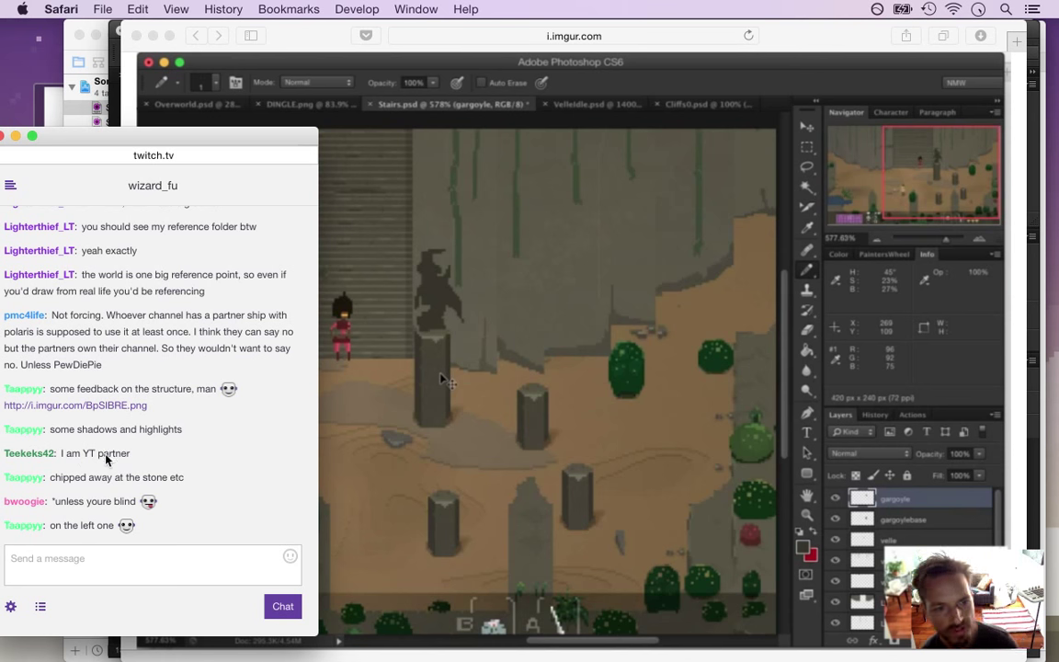
drag(66, 454, 130, 454)
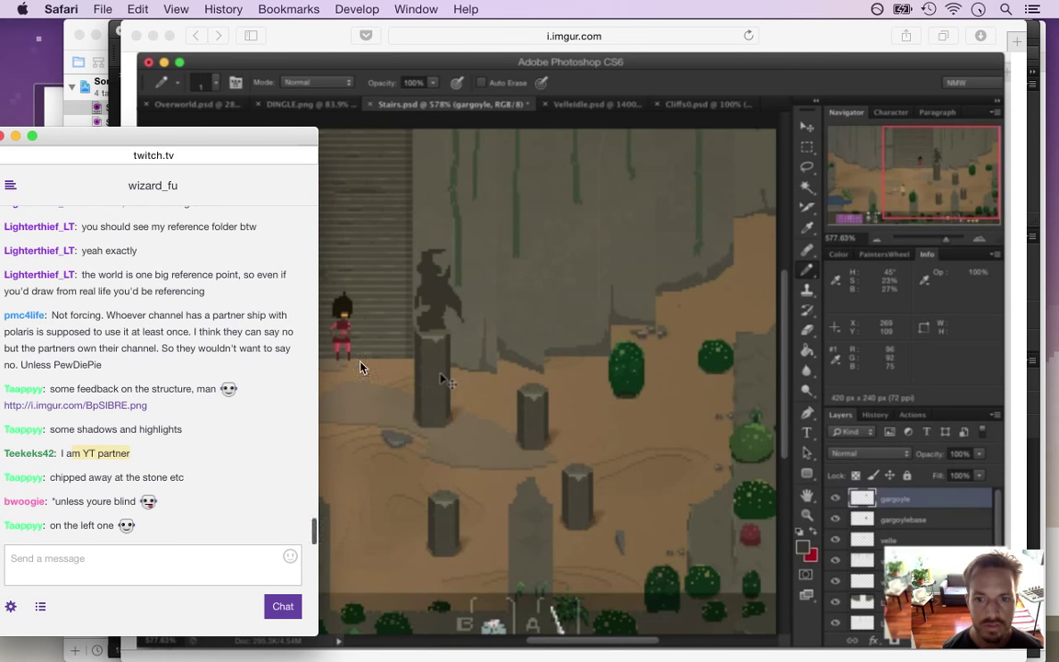
click(77, 494)
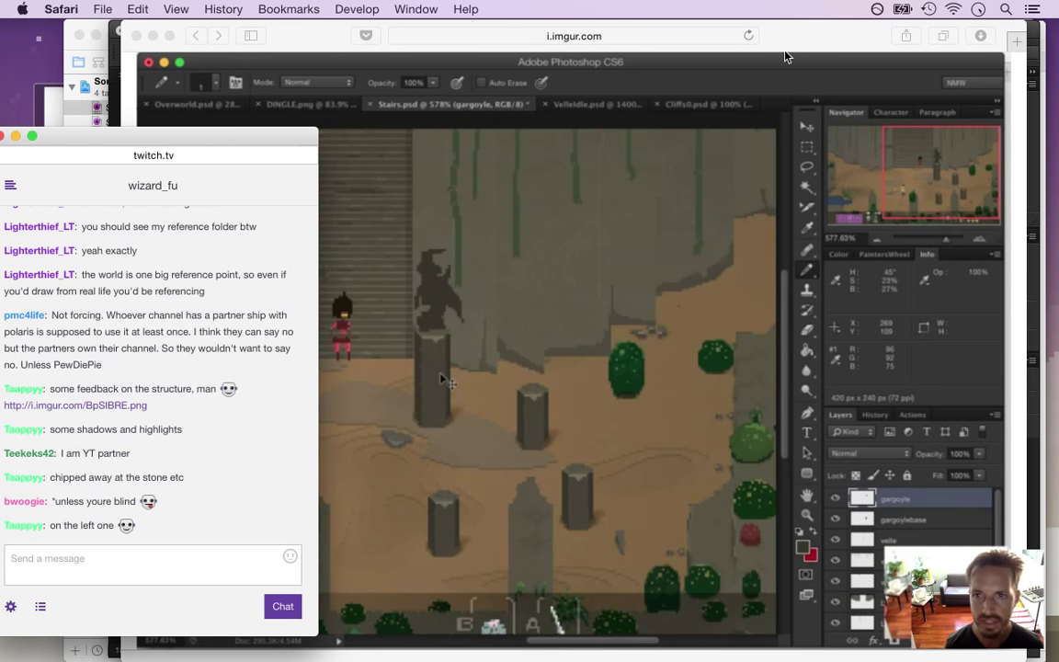
click(703, 55)
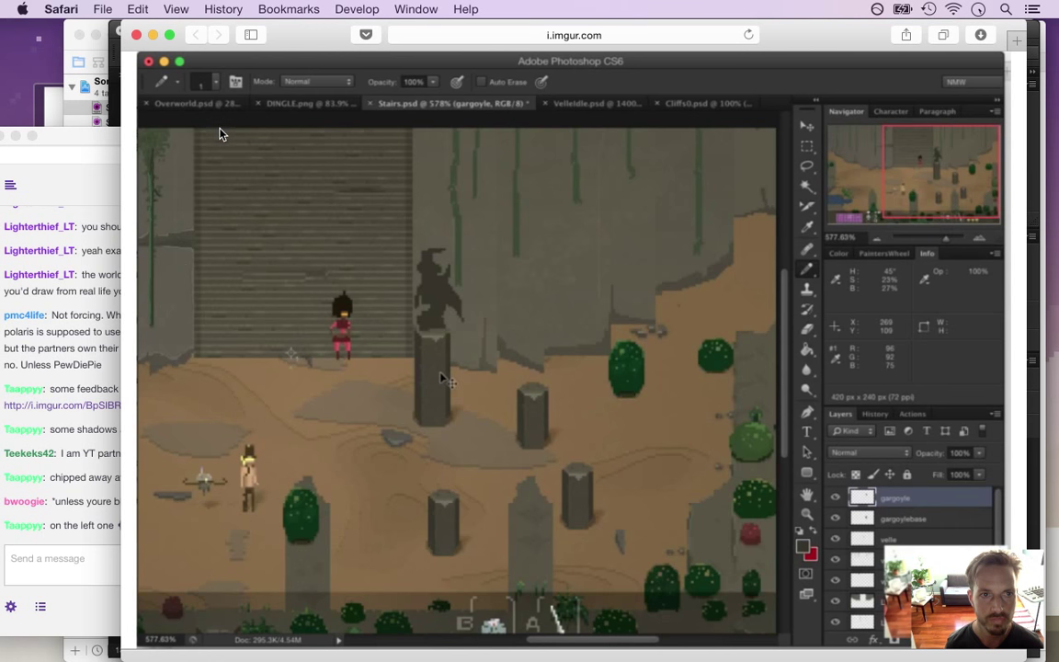
click(136, 35)
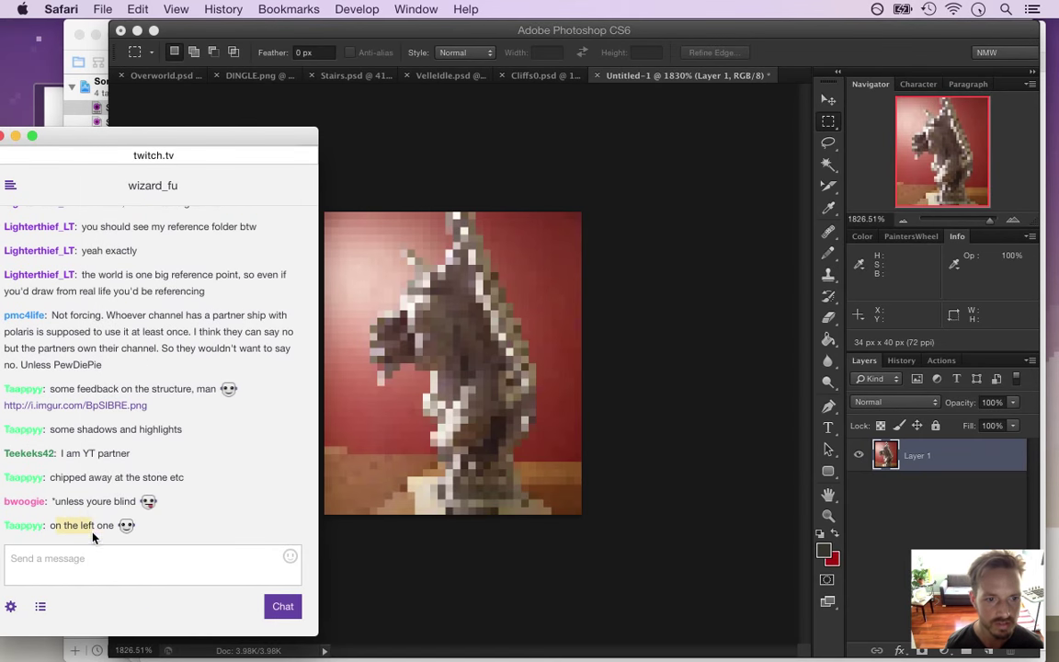
Switch to Photoshop and erase the background pixels along the statue's lower right edge in the reference photo
click(805, 91)
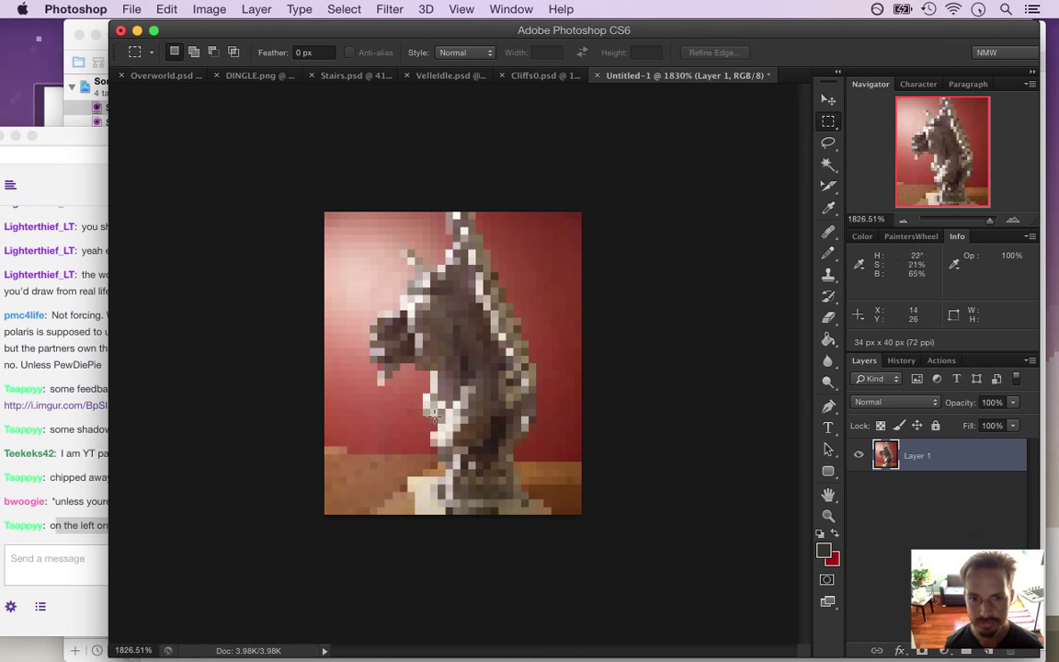
drag(488, 404, 487, 438)
key(e)
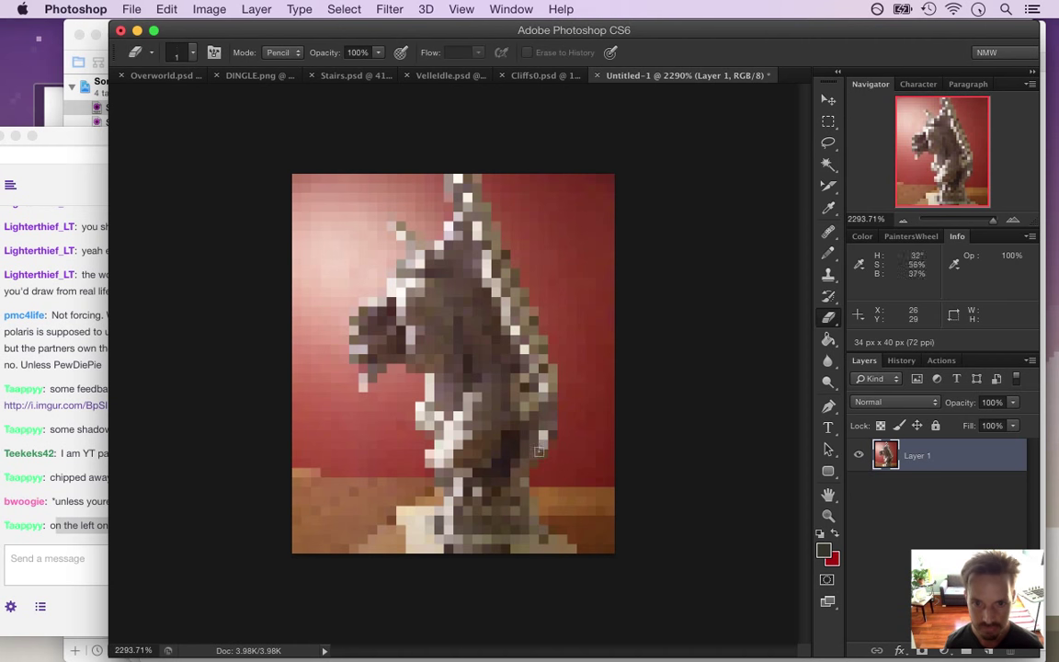
mouse_move(534, 478)
mouse_down()
mouse_move(538, 488)
mouse_move(561, 452)
mouse_up()
drag(563, 348, 561, 439)
Delete two rectangular blocks of red background to the right of the statue, beside its back and beside its upper tip
key(m)
mouse_move(558, 175)
mouse_down()
mouse_move(664, 492)
mouse_move(666, 537)
mouse_up()
key(Delete)
drag(513, 176, 574, 268)
key(Delete)
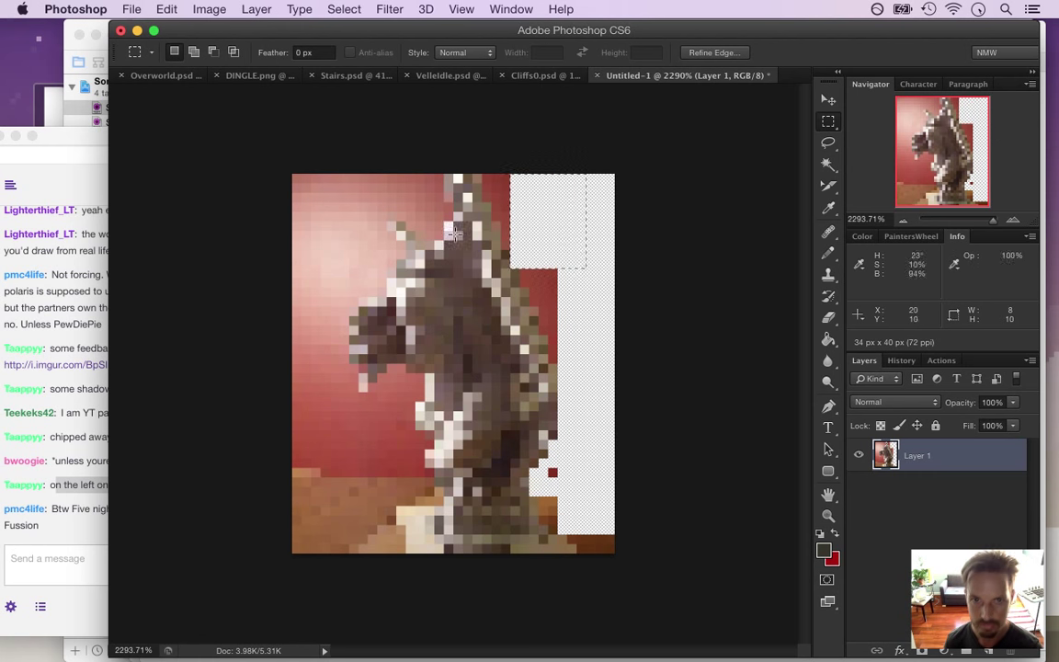
Delete rectangular blocks of background to the left of the statue, above, beside and below its snout, and clear the selection
drag(297, 187, 380, 303)
key(Delete)
drag(283, 270, 339, 568)
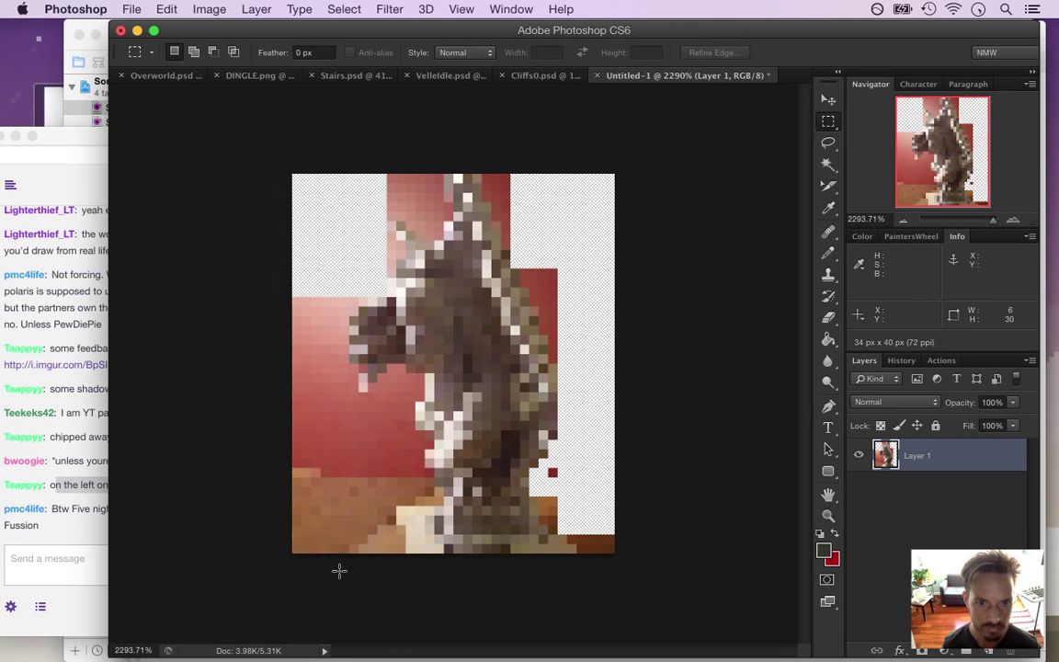
key(Delete)
key(ctrl+d)
drag(303, 392, 385, 570)
key(Delete)
key(ctrl+d)
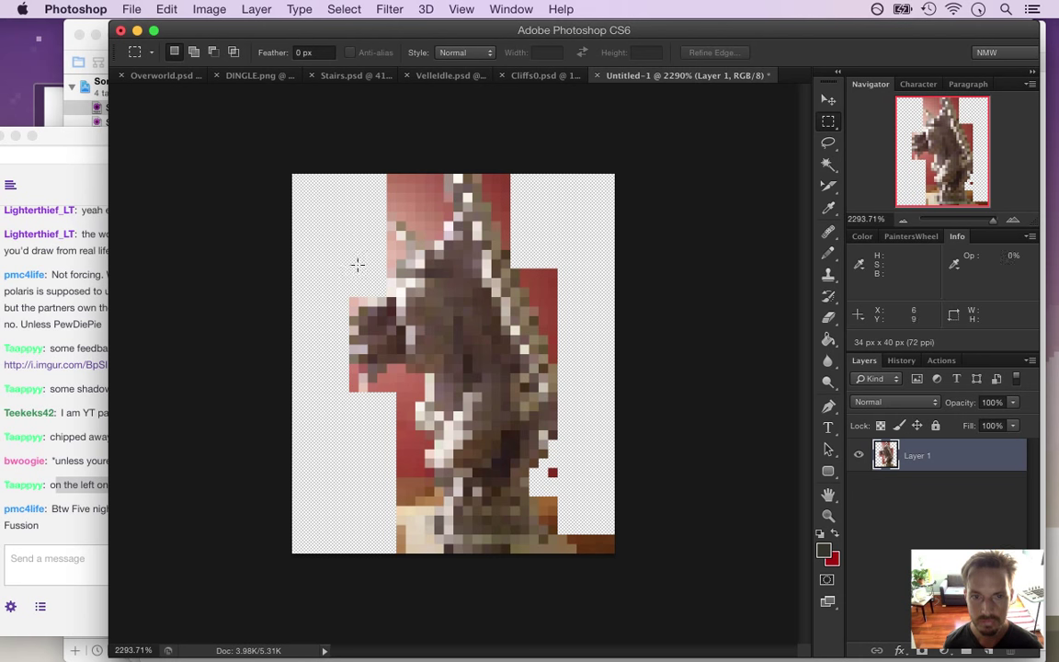
Read the new Twitch chat message about Five Nights at Freddy's and ClickTeam Fusion, and return to Photoshop
click(78, 508)
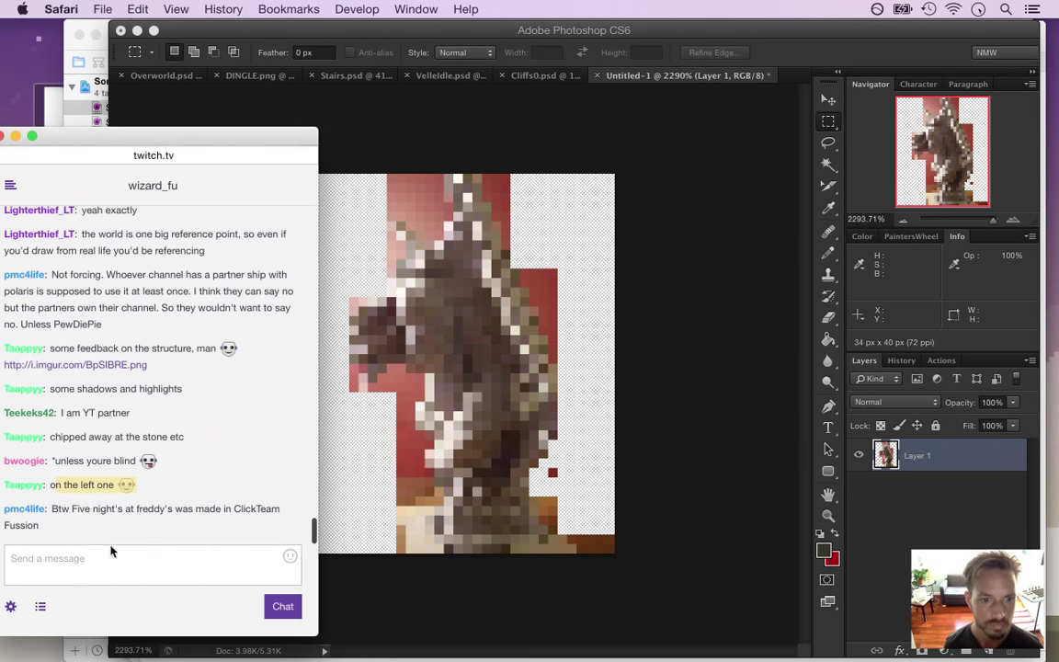
drag(78, 509, 104, 518)
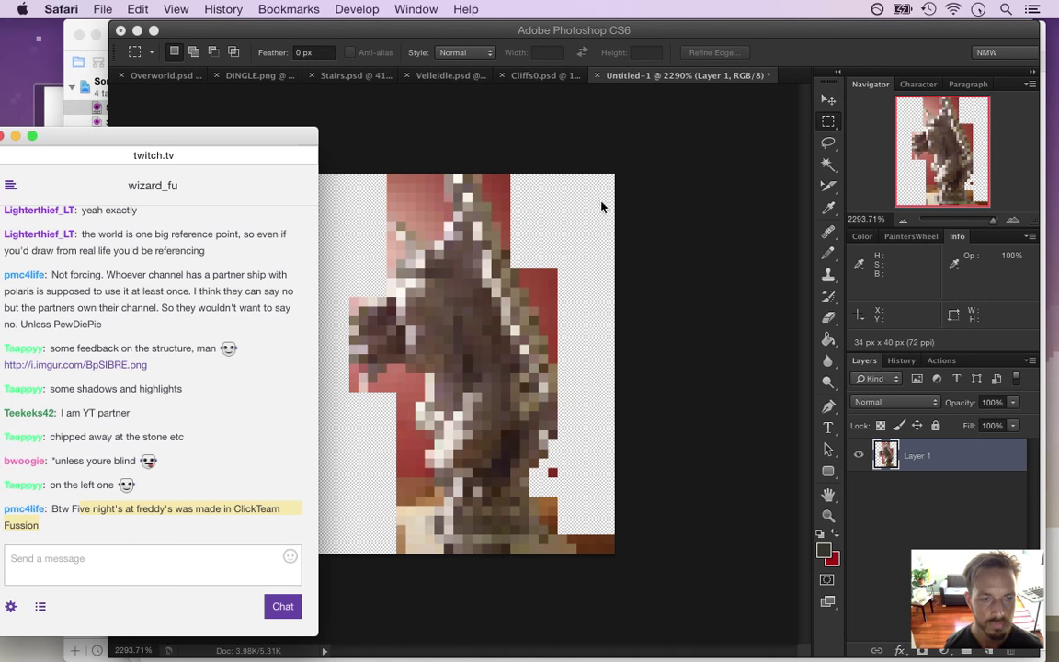
click(709, 44)
Erase the leftover background pixels along the statue's back and around the right side of its base
key(e)
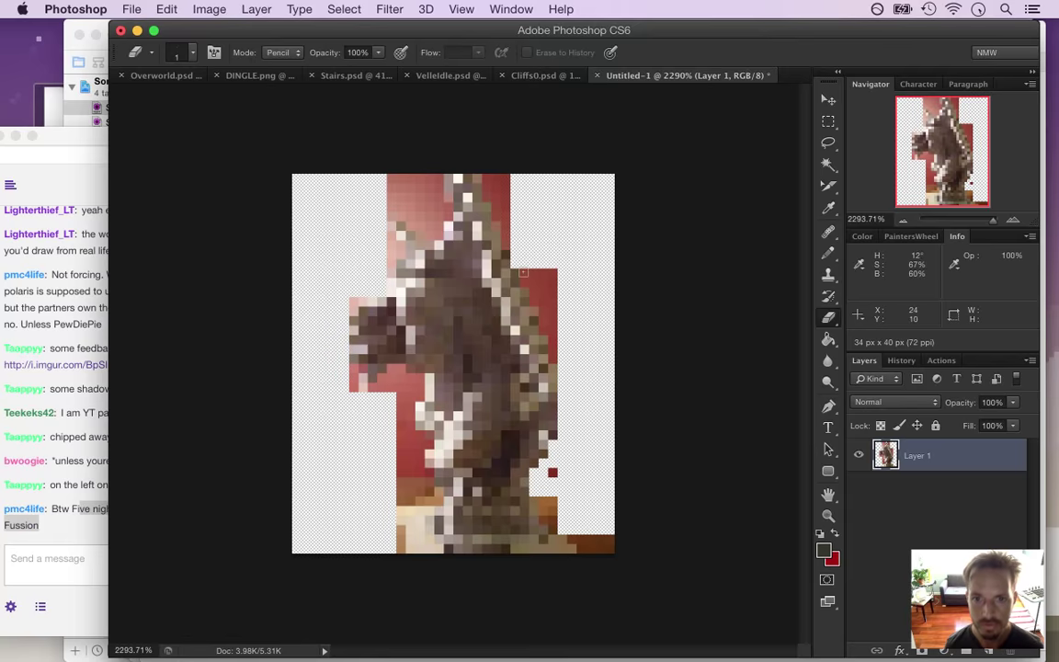
mouse_move(531, 283)
mouse_down()
mouse_move(553, 359)
mouse_move(552, 272)
mouse_up()
click(552, 473)
mouse_move(544, 501)
mouse_down()
mouse_move(553, 539)
mouse_move(554, 501)
mouse_up()
mouse_move(574, 539)
mouse_down()
mouse_move(610, 536)
mouse_move(611, 556)
mouse_move(565, 537)
mouse_move(534, 550)
mouse_up()
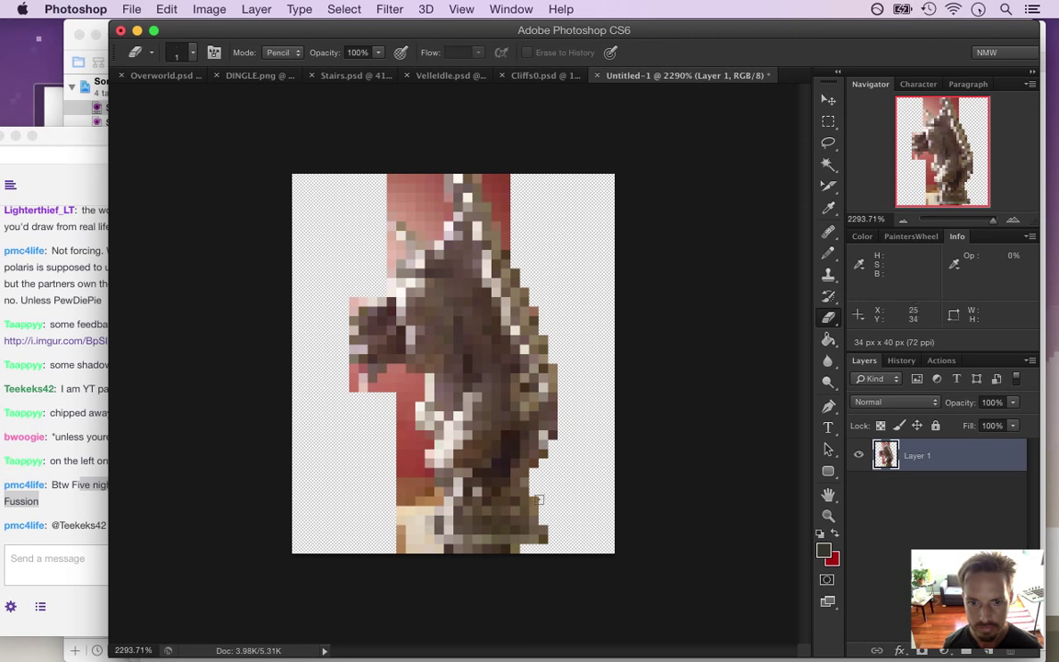
Erase the remaining background along the statue's base, chest and snout and around its horn and upper tip
click(434, 496)
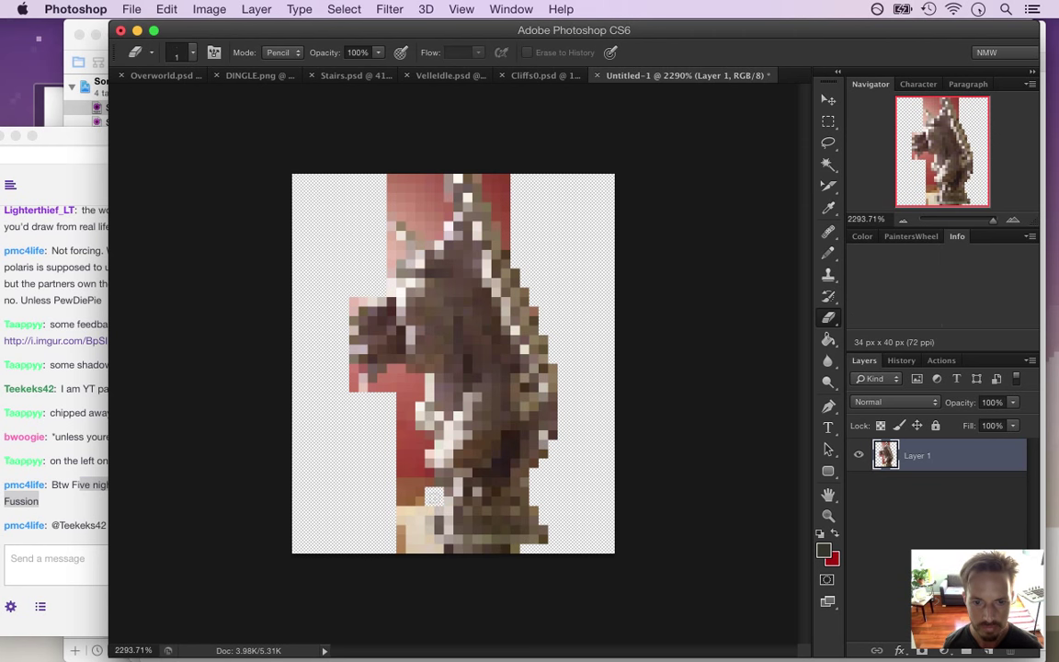
mouse_move(418, 518)
mouse_down()
mouse_move(421, 544)
mouse_move(409, 548)
mouse_move(434, 553)
mouse_move(403, 544)
mouse_move(409, 492)
mouse_move(430, 483)
mouse_move(422, 473)
mouse_move(412, 481)
mouse_move(407, 397)
mouse_move(400, 492)
mouse_move(413, 483)
mouse_move(417, 435)
mouse_move(430, 443)
mouse_move(418, 479)
mouse_move(427, 448)
mouse_move(415, 379)
mouse_move(396, 365)
mouse_move(383, 368)
mouse_move(402, 391)
mouse_move(382, 376)
mouse_move(353, 390)
mouse_up()
click(428, 481)
click(428, 444)
click(419, 481)
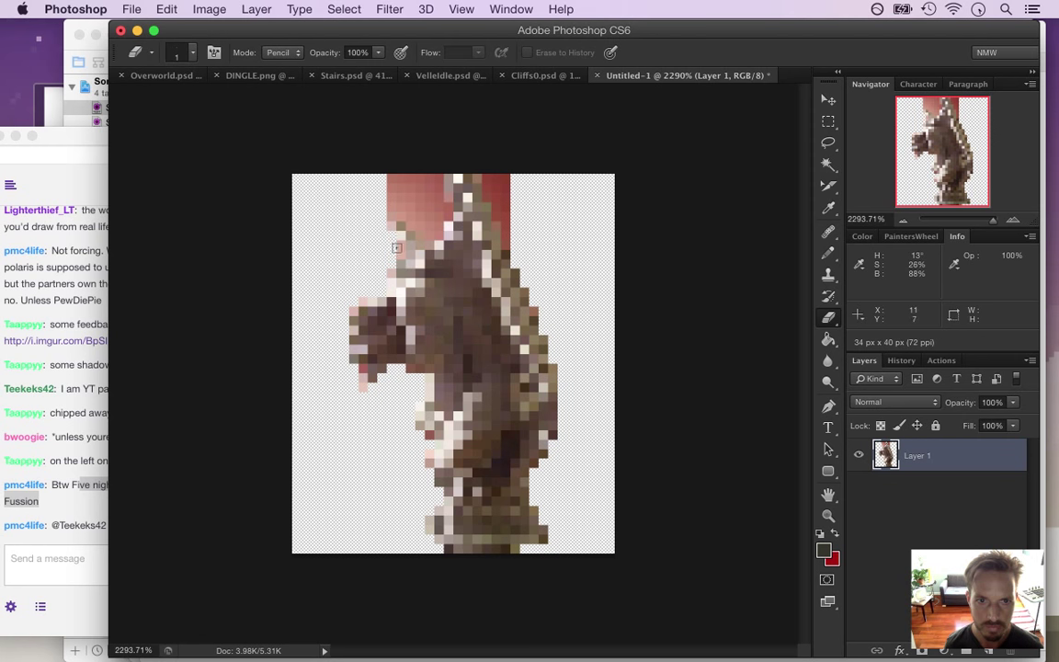
mouse_move(391, 205)
mouse_down()
mouse_move(406, 171)
mouse_move(413, 224)
mouse_move(415, 167)
mouse_move(421, 235)
mouse_move(419, 159)
mouse_move(437, 237)
mouse_move(433, 158)
mouse_move(447, 211)
mouse_up()
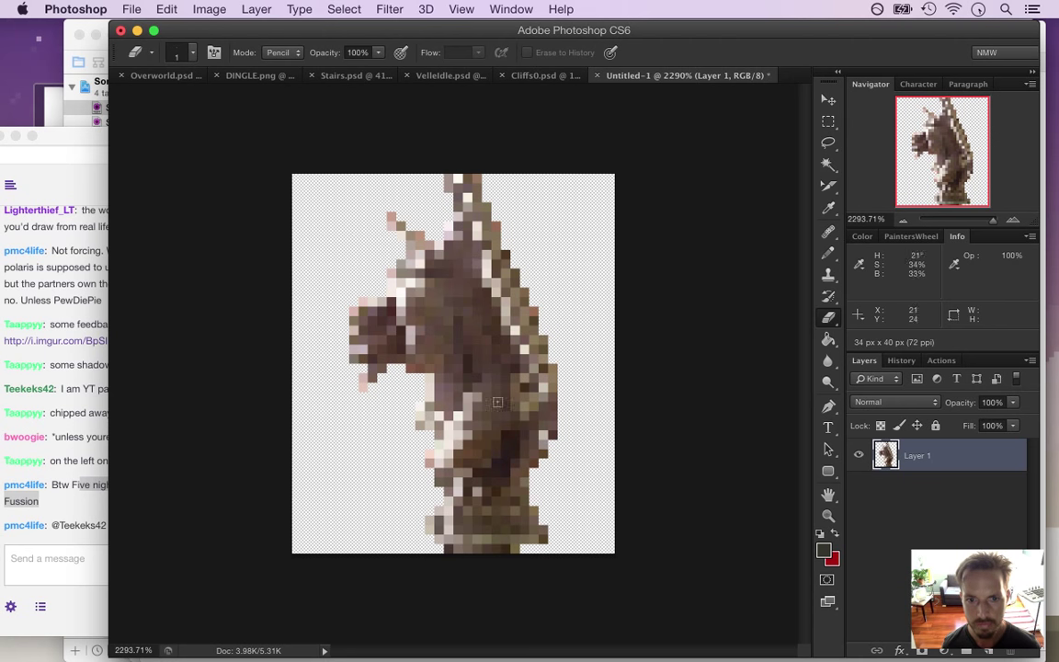
mouse_move(520, 351)
mouse_down()
mouse_move(436, 350)
mouse_move(411, 383)
mouse_move(590, 394)
mouse_move(577, 406)
mouse_up()
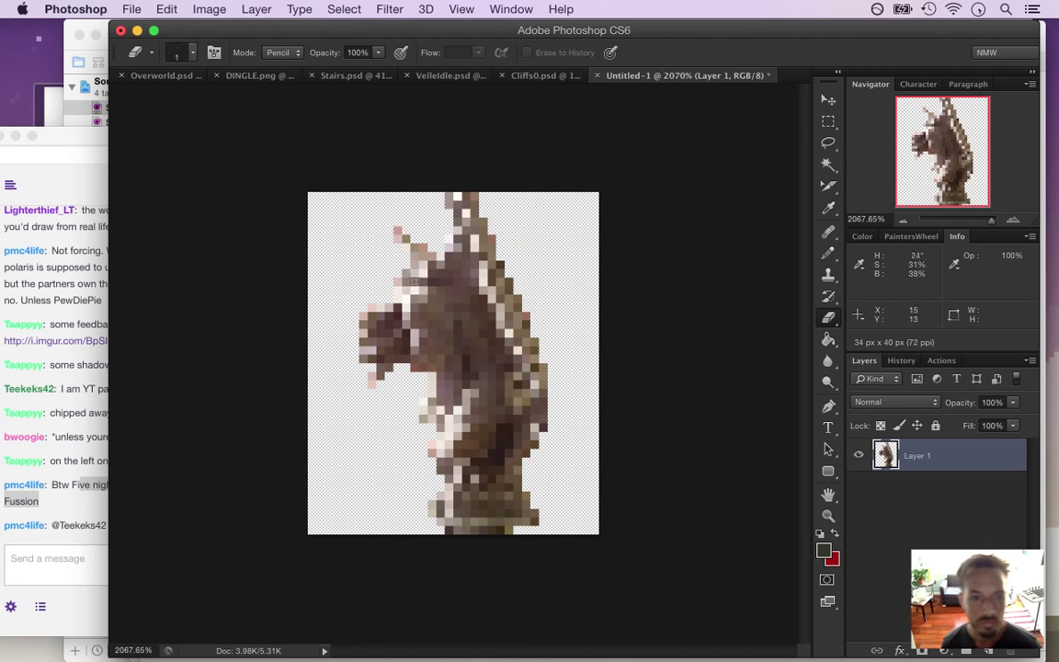
Convert the cut-out statue to Indexed Color with a Local (Perceptual) palette of 8 colors, transparency and no dither
click(210, 10)
mouse_move(220, 61)
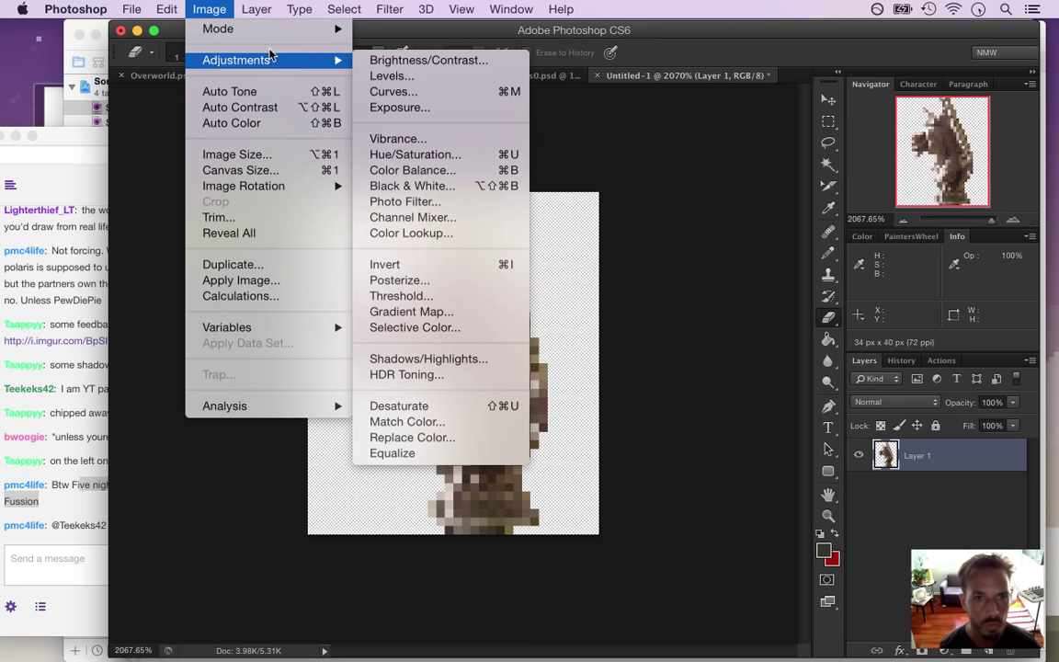
mouse_move(266, 29)
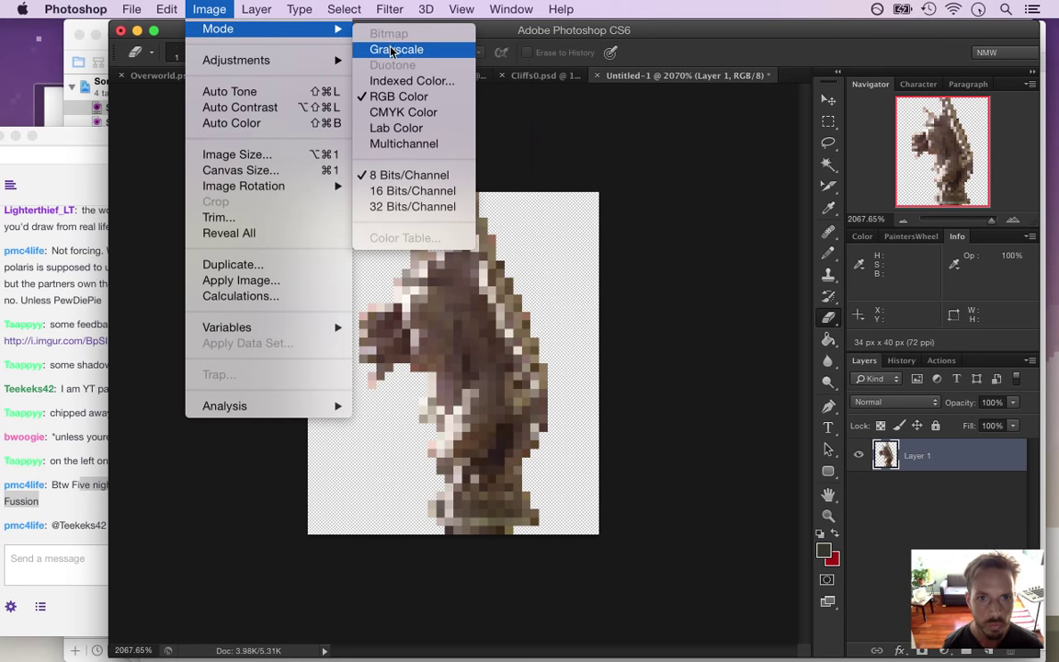
click(402, 81)
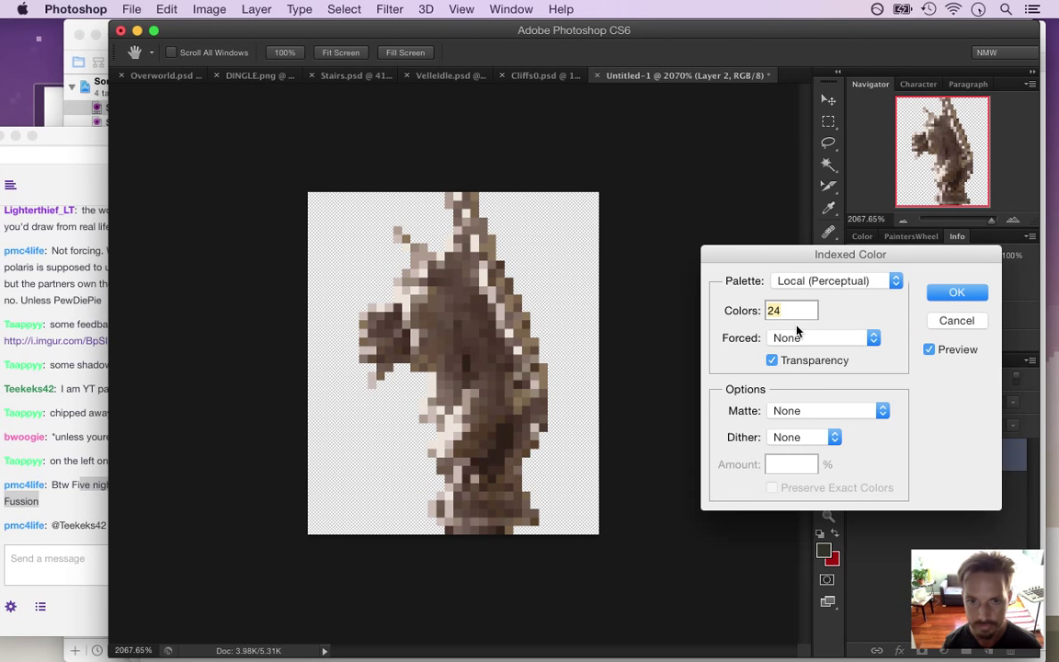
text(8)
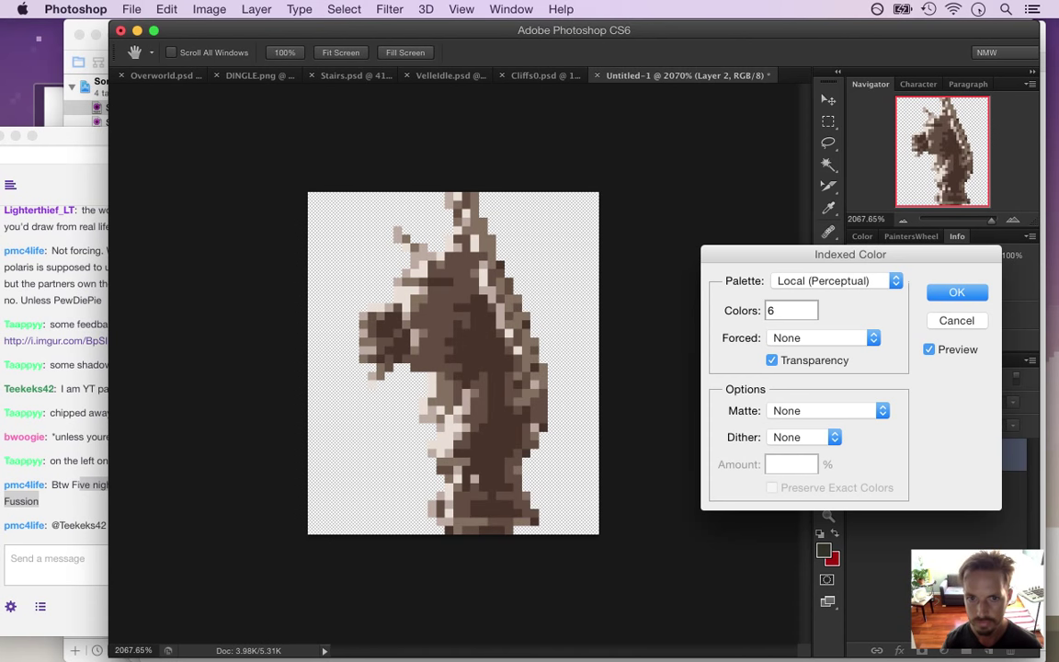
text(8)
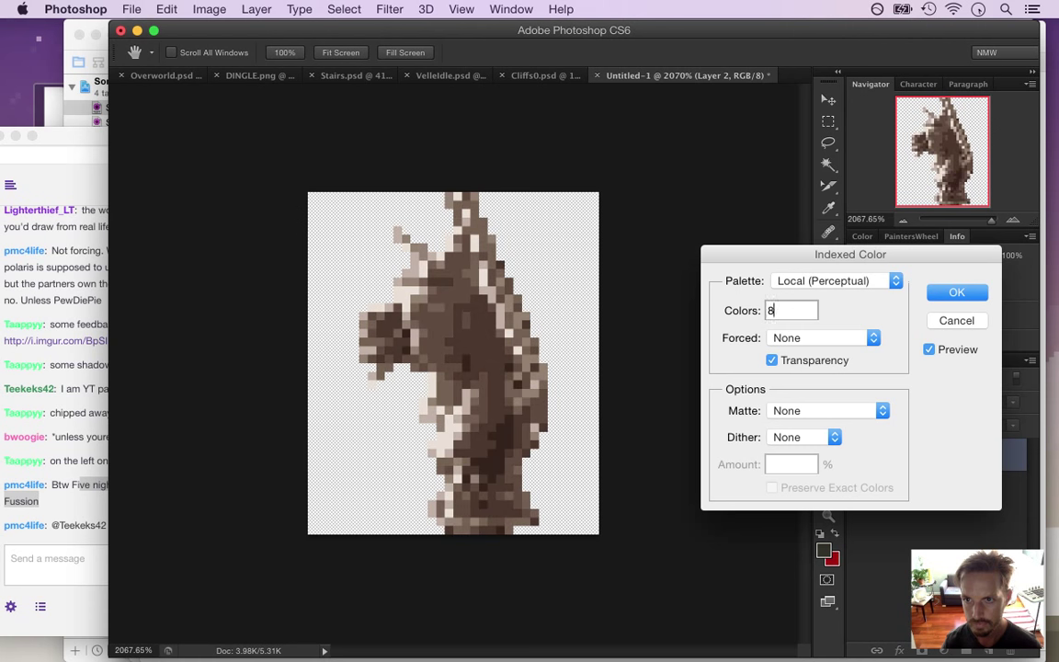
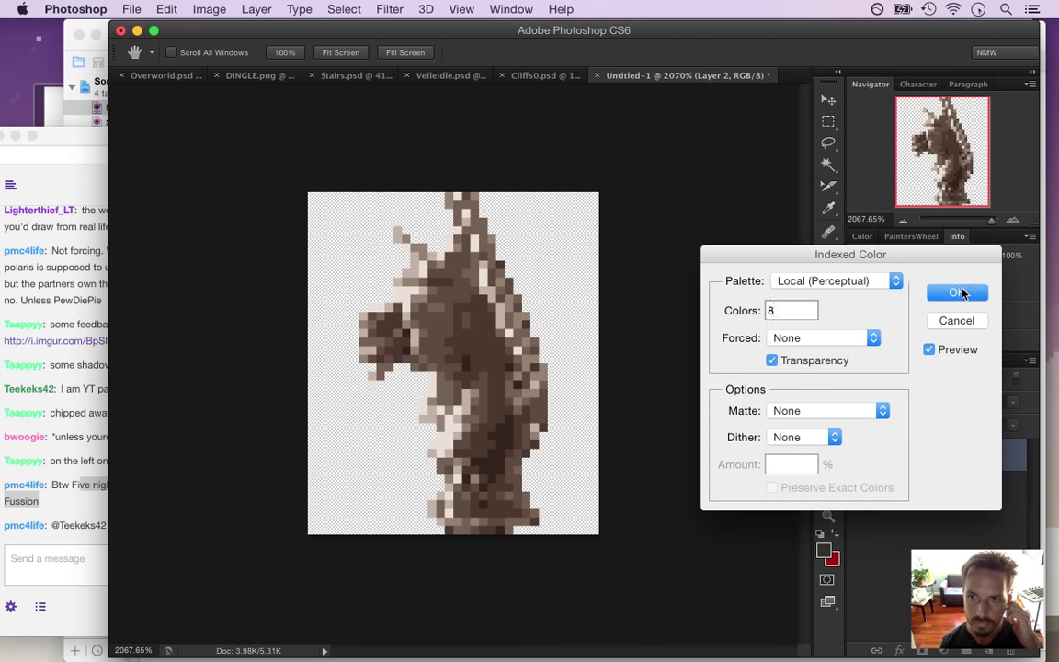
click(958, 292)
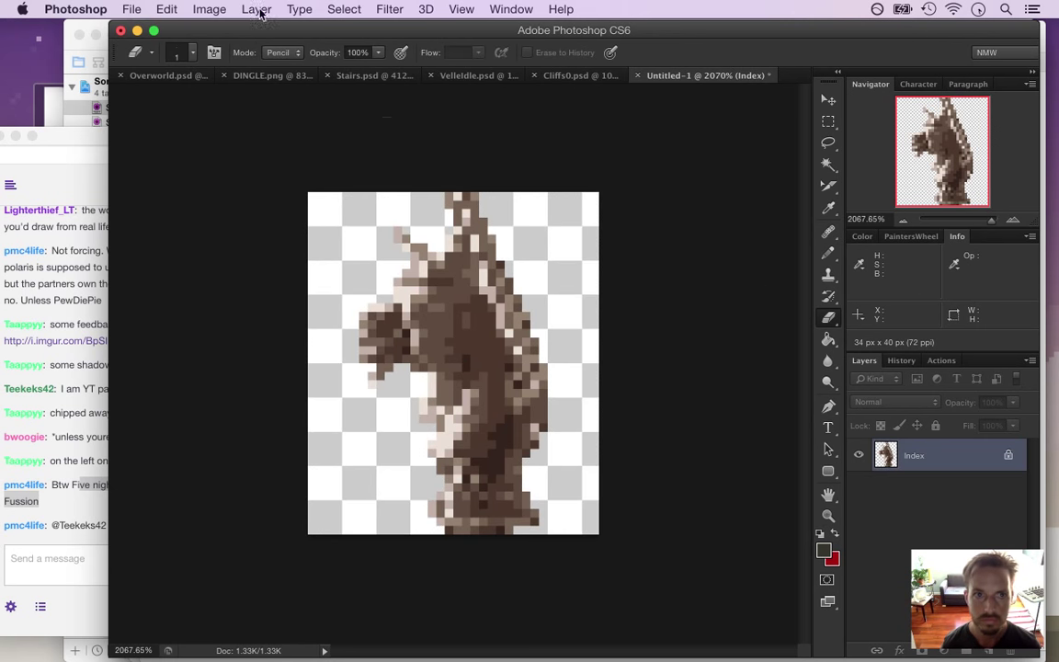
Convert the color-reduced statue image from Indexed Color back to RGB Color mode
click(209, 9)
mouse_move(275, 60)
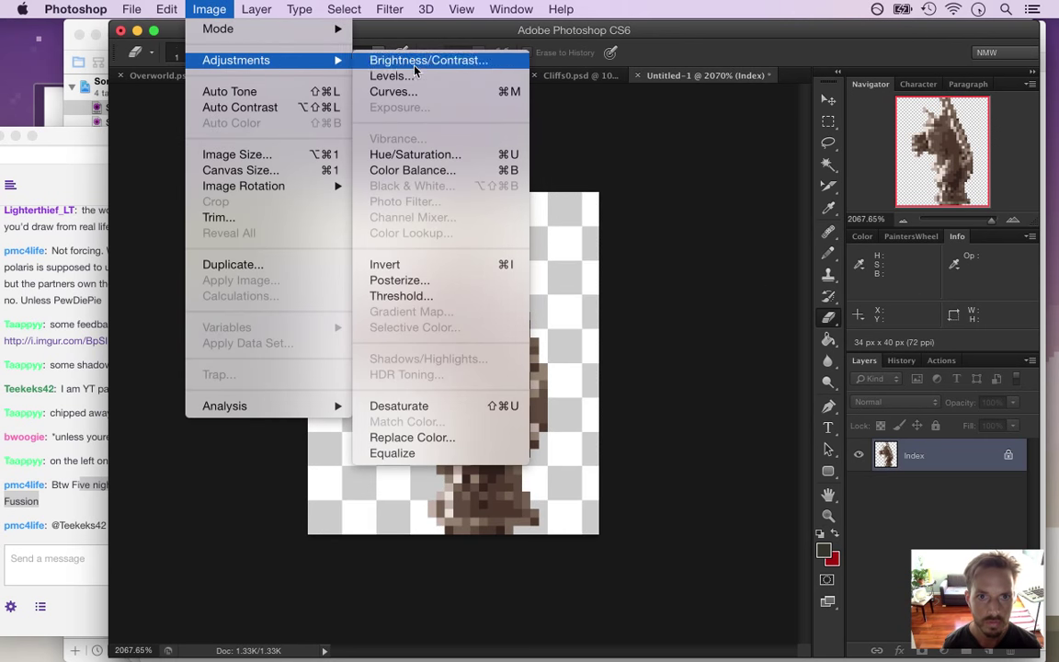
mouse_move(285, 28)
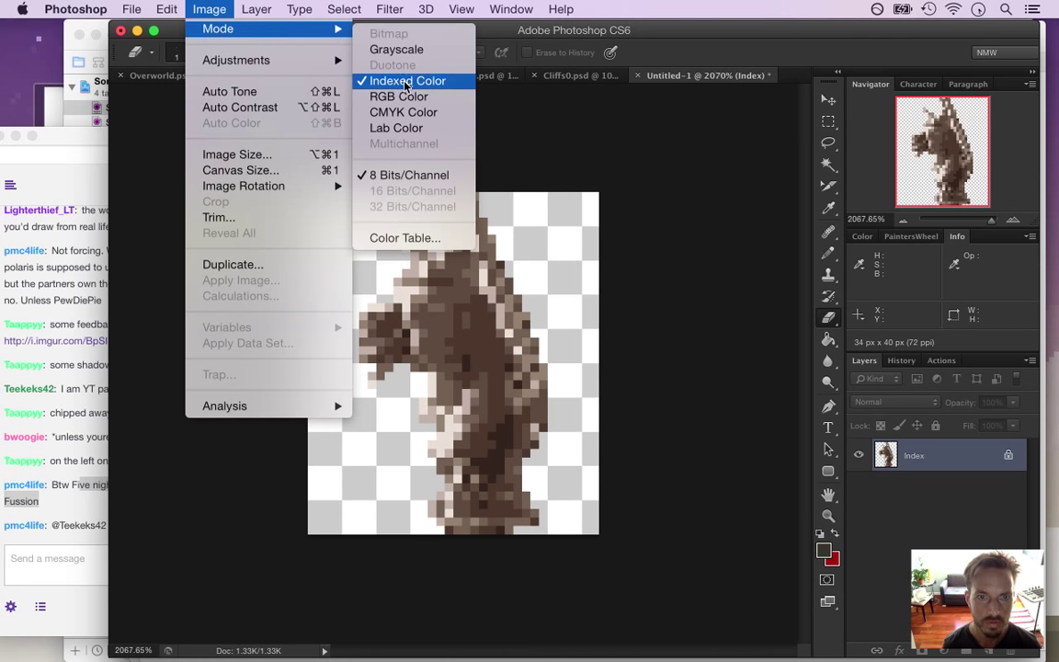
click(406, 84)
click(210, 9)
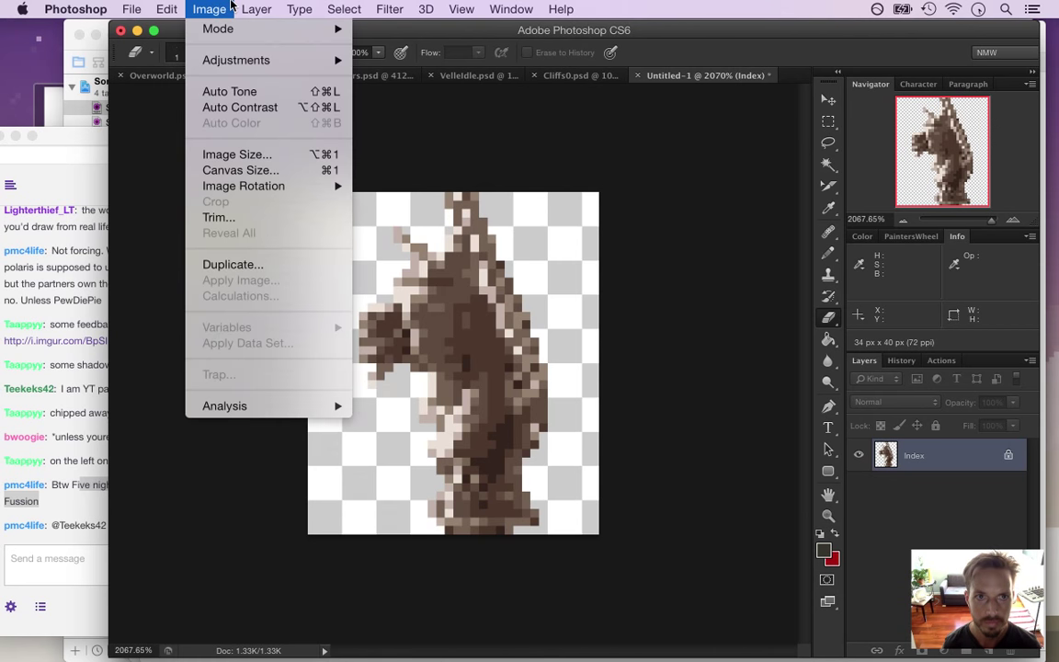
mouse_move(220, 28)
click(401, 111)
click(210, 9)
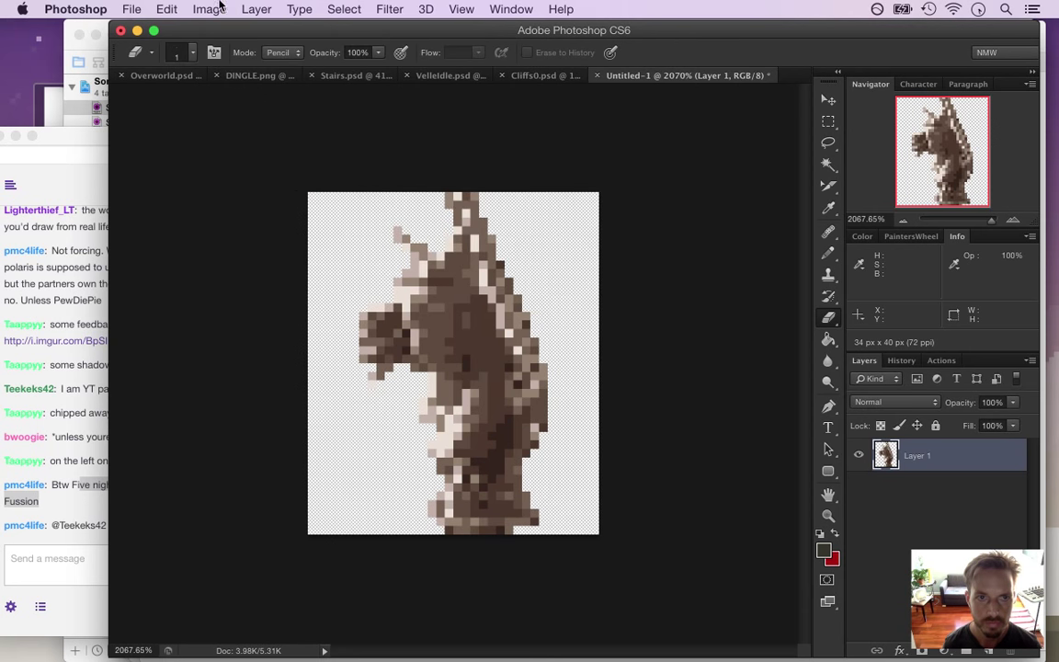
mouse_move(220, 29)
click(356, 111)
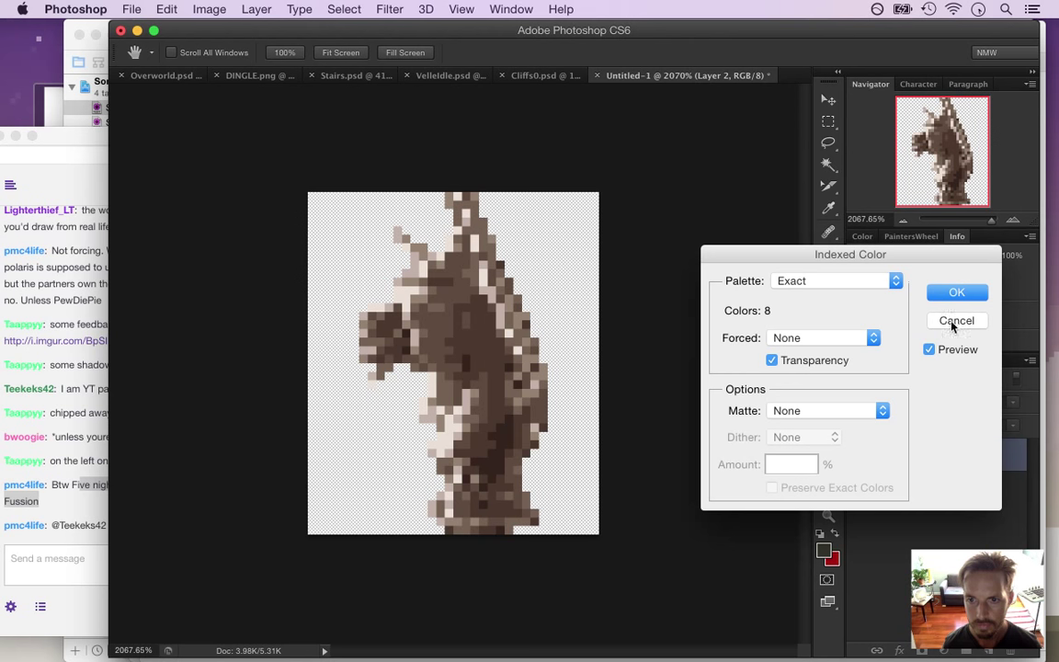
click(881, 283)
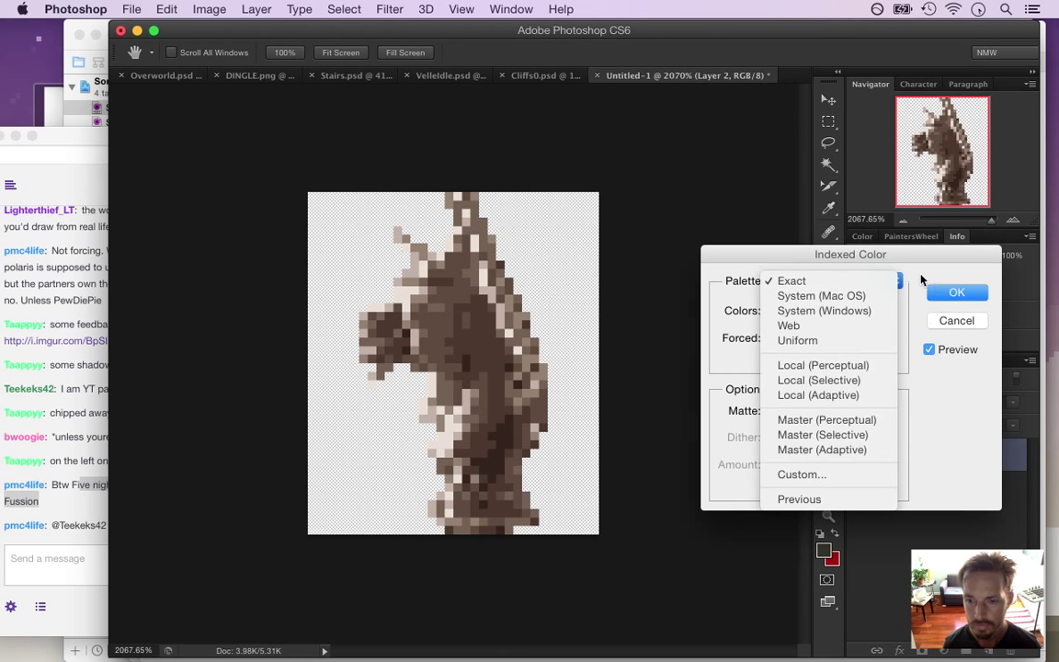
click(809, 476)
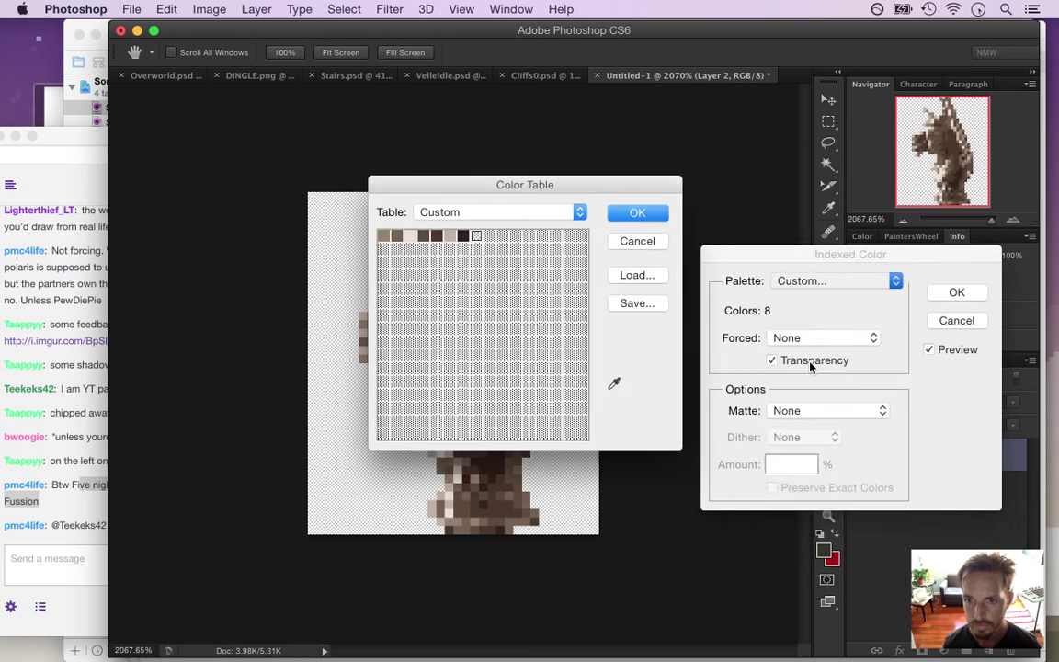
click(638, 242)
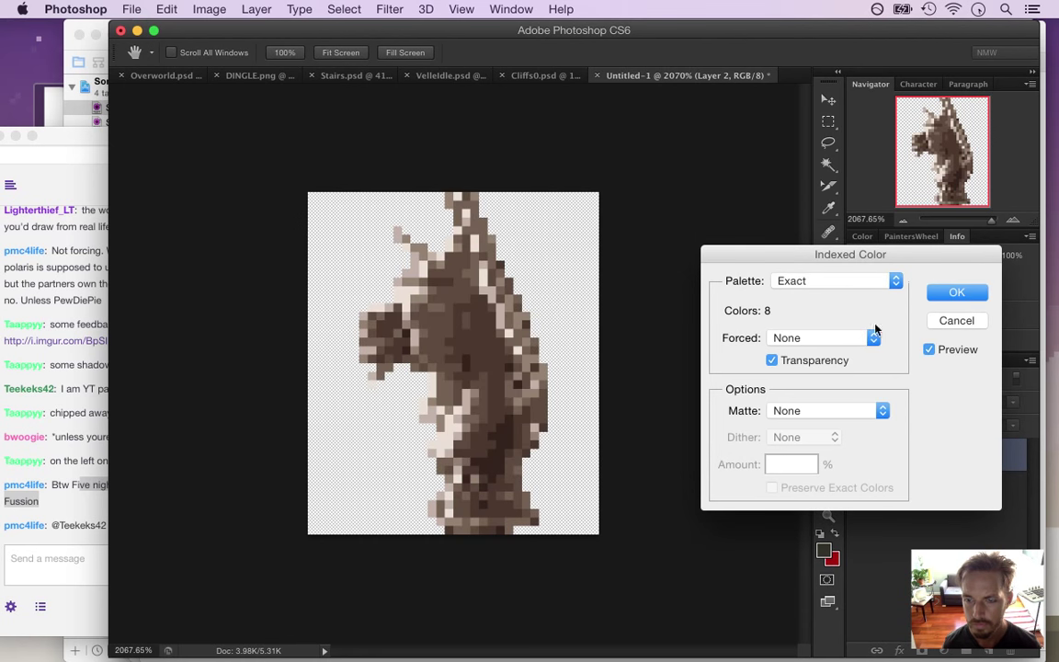
click(939, 325)
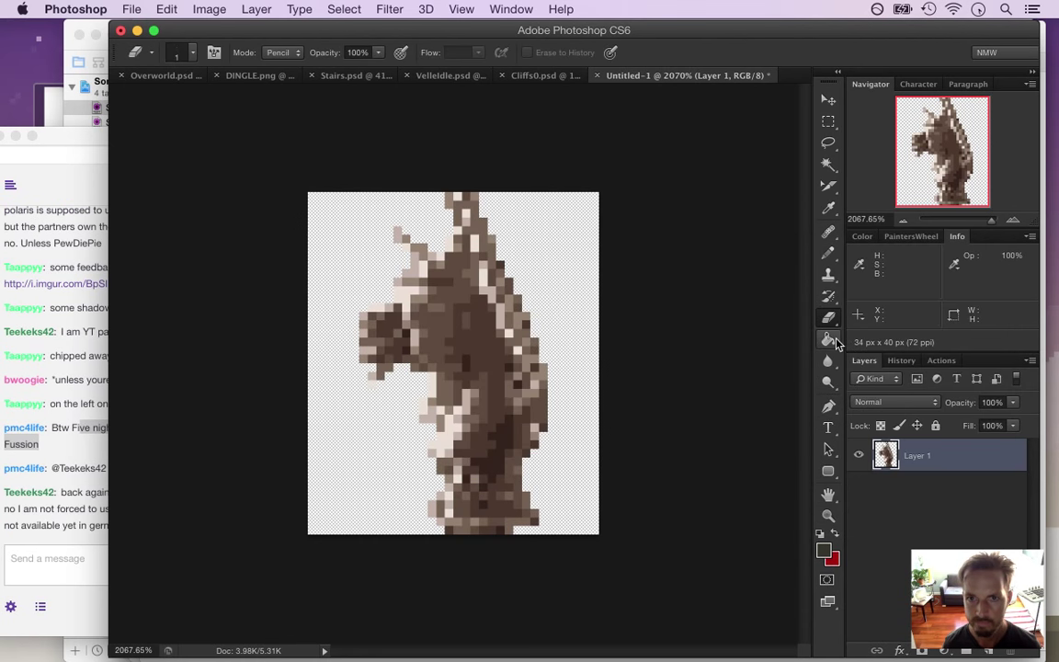
click(210, 9)
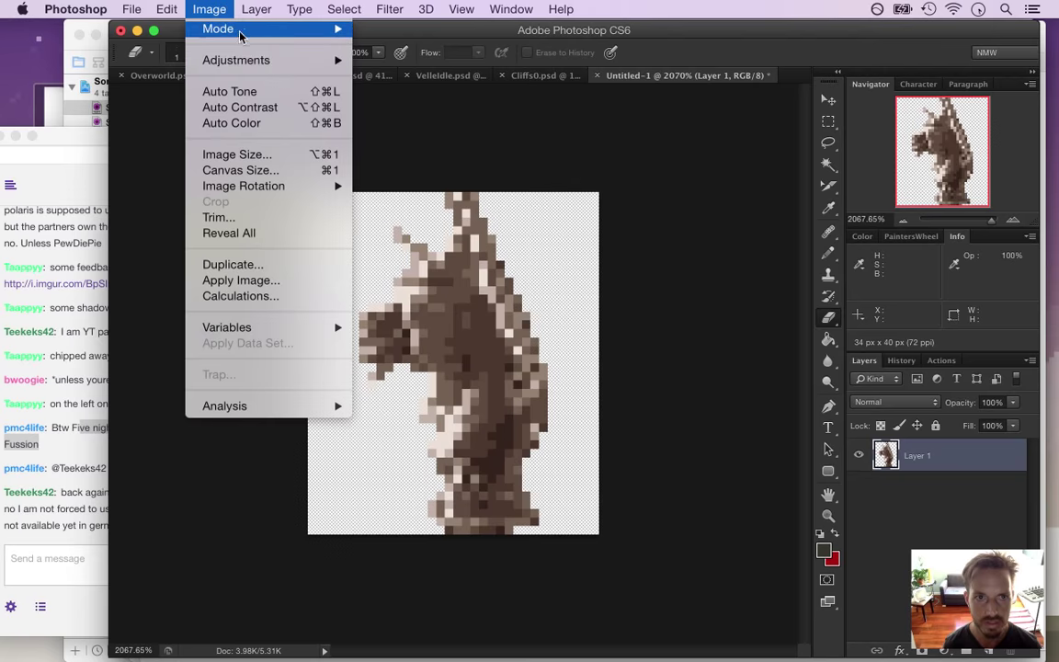
mouse_move(258, 31)
click(136, 145)
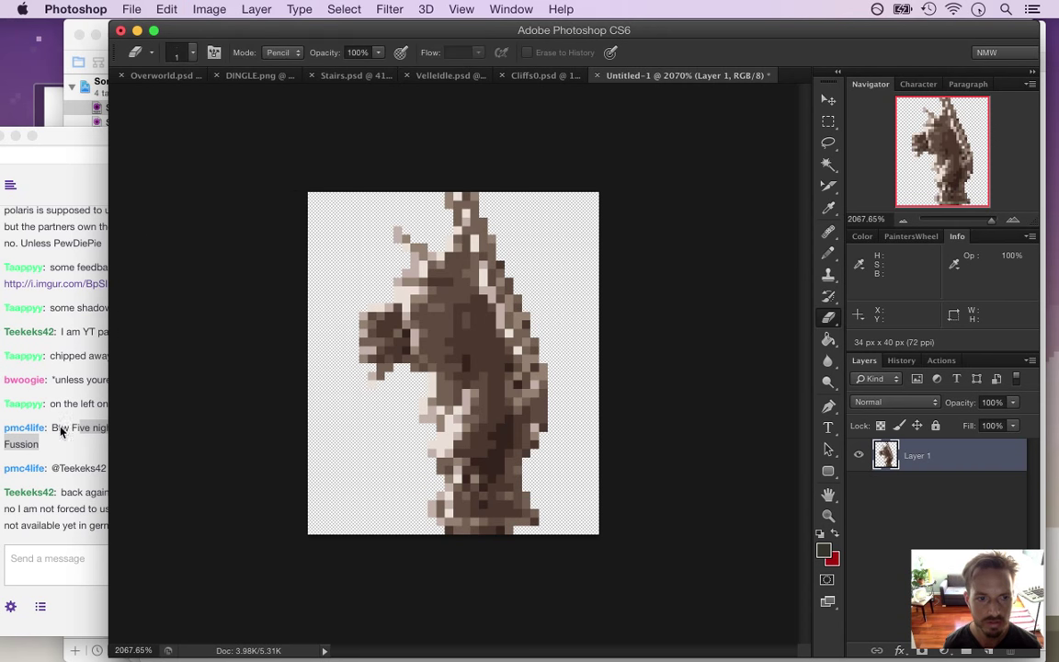
Read the newest Twitch chat replies about YouTube partnership and networks, and return to Photoshop
click(74, 464)
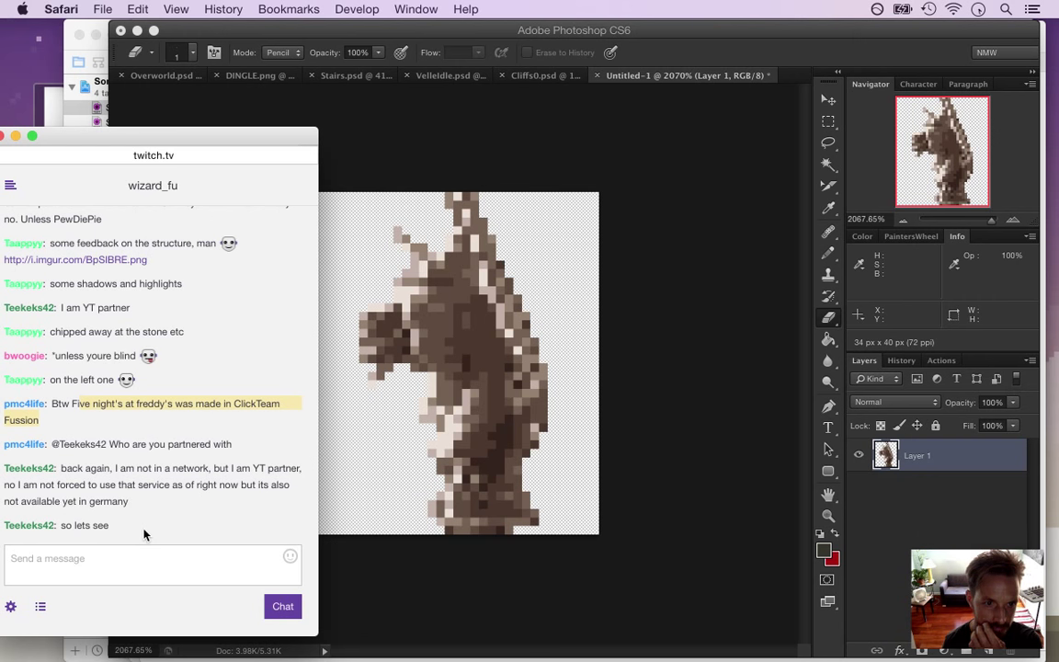
drag(23, 484, 121, 499)
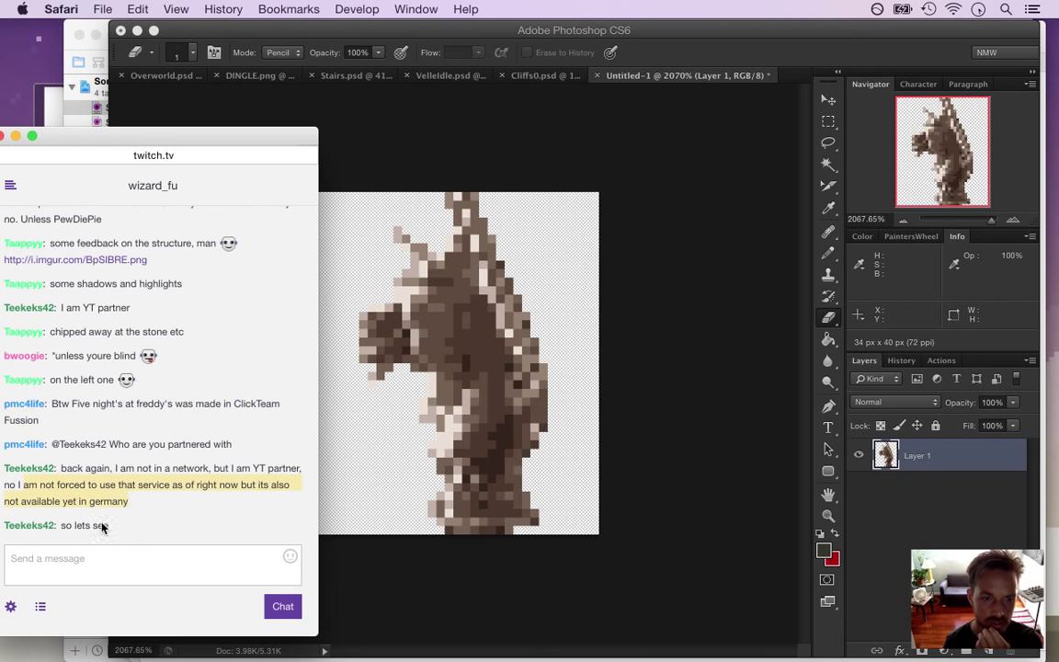
click(674, 220)
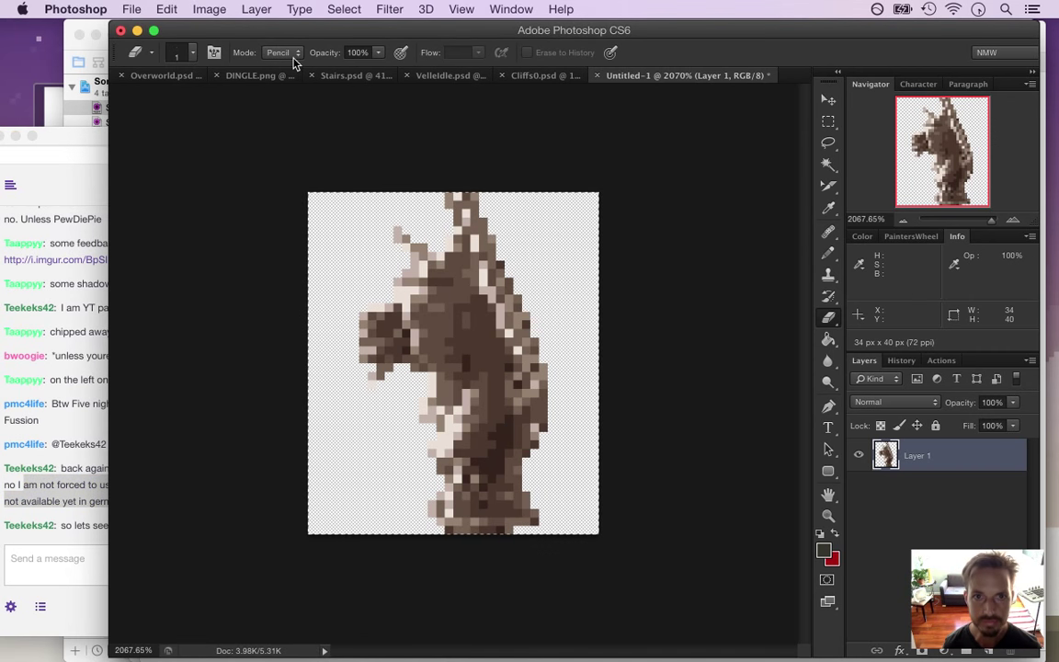
Paste the copied cut-out statue into Stairs.psd as a new layer
click(332, 76)
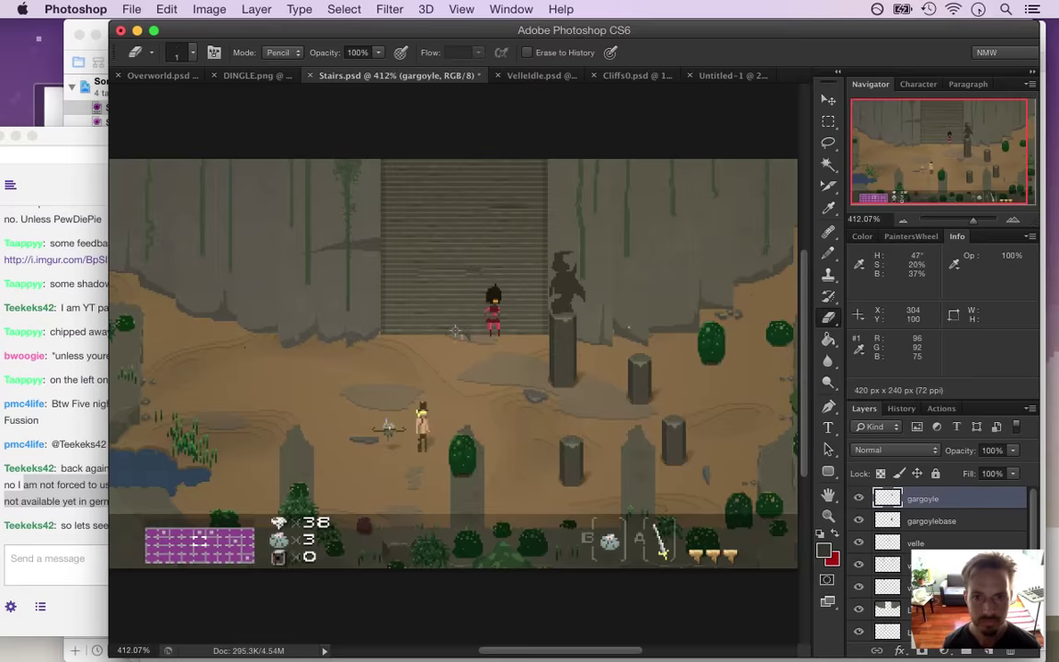
key(super+v)
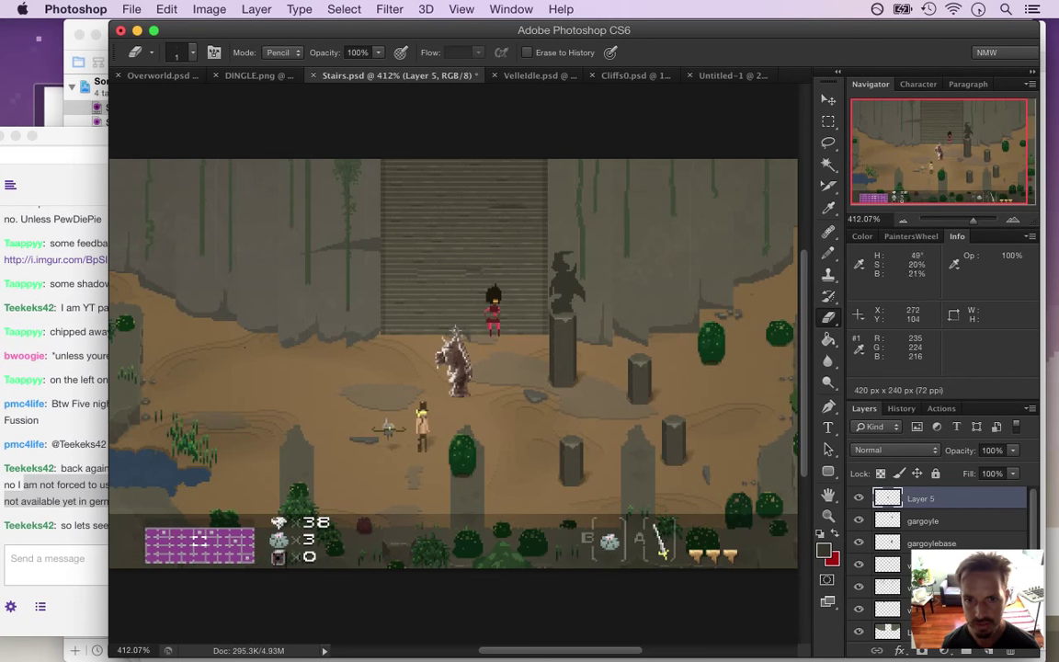
key(v)
key(super+t)
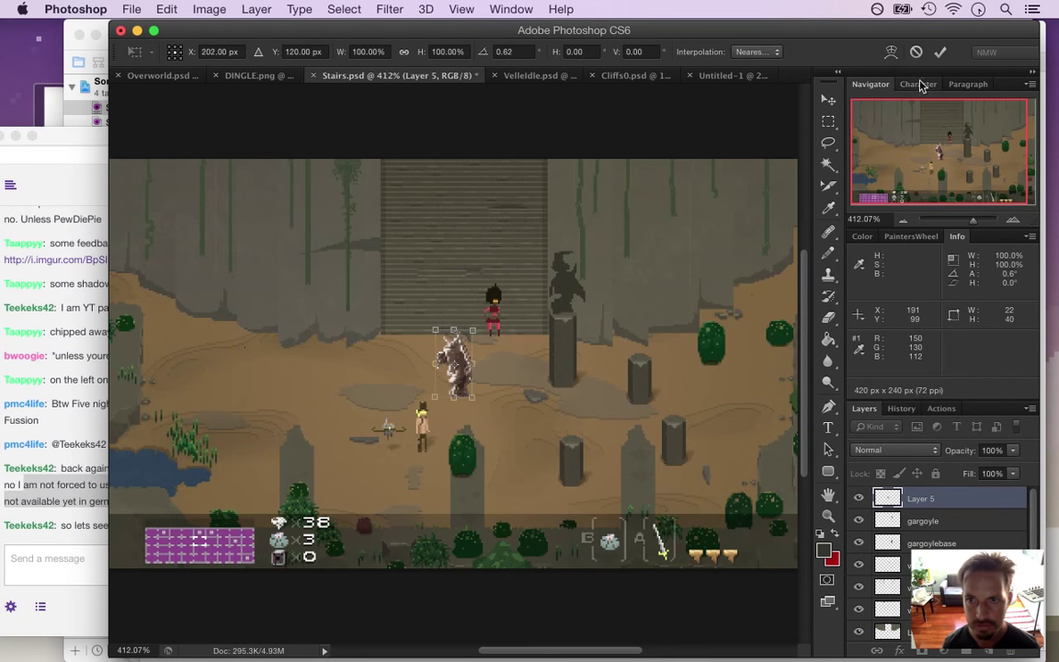
key(Return)
Move the pasted statue onto the cliff wall just right of the gargoyle on the tall pillar as a side-by-side reference
drag(520, 364, 615, 288)
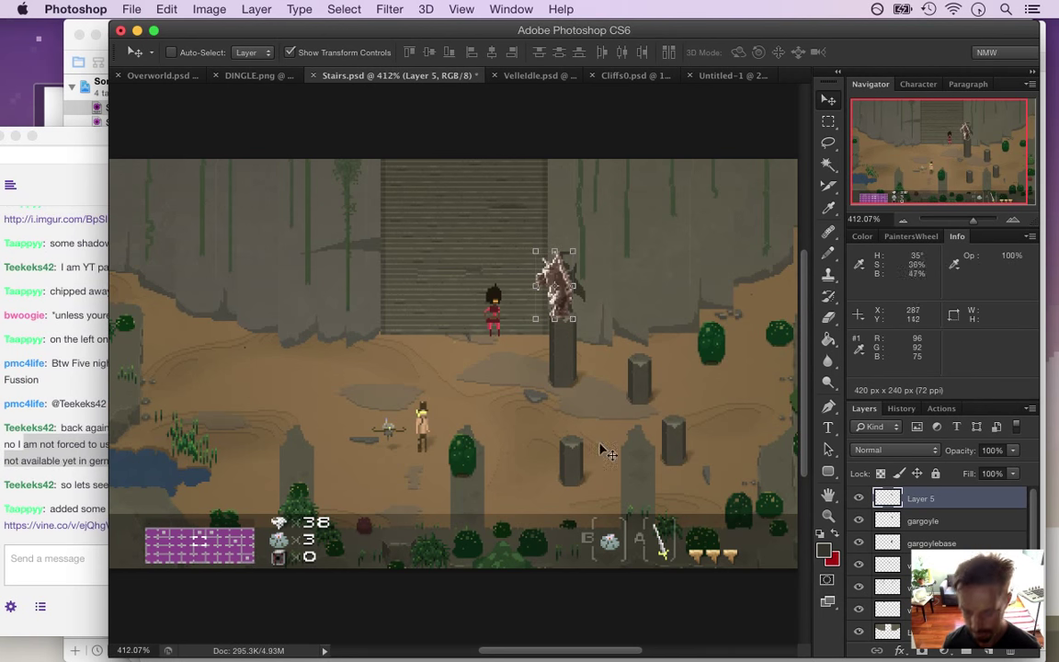
key(Right)
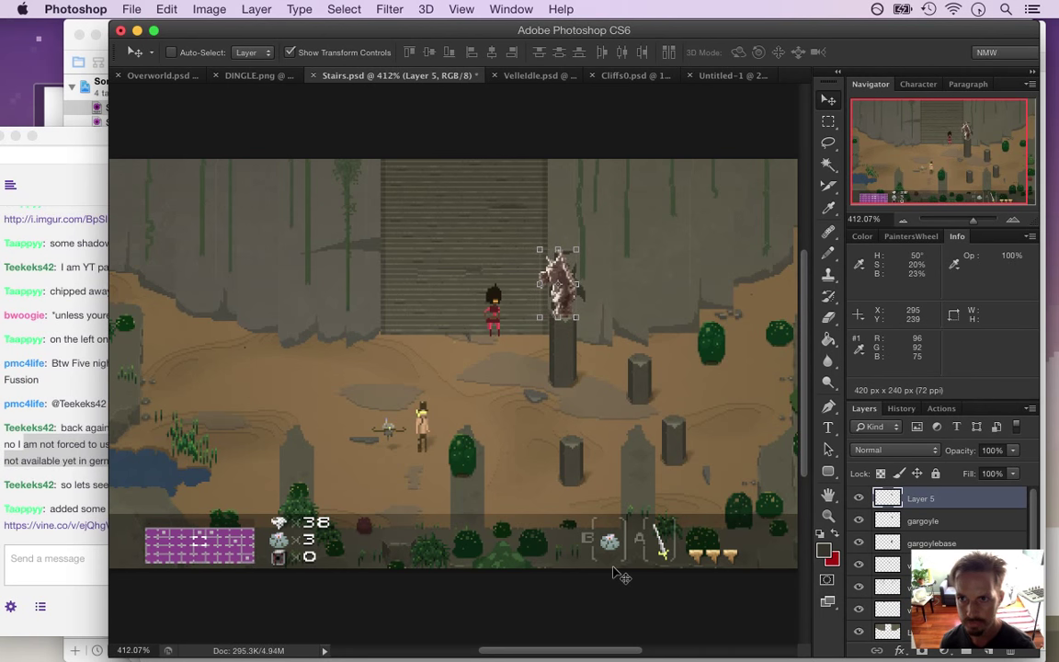
drag(611, 282, 662, 280)
drag(575, 294, 654, 327)
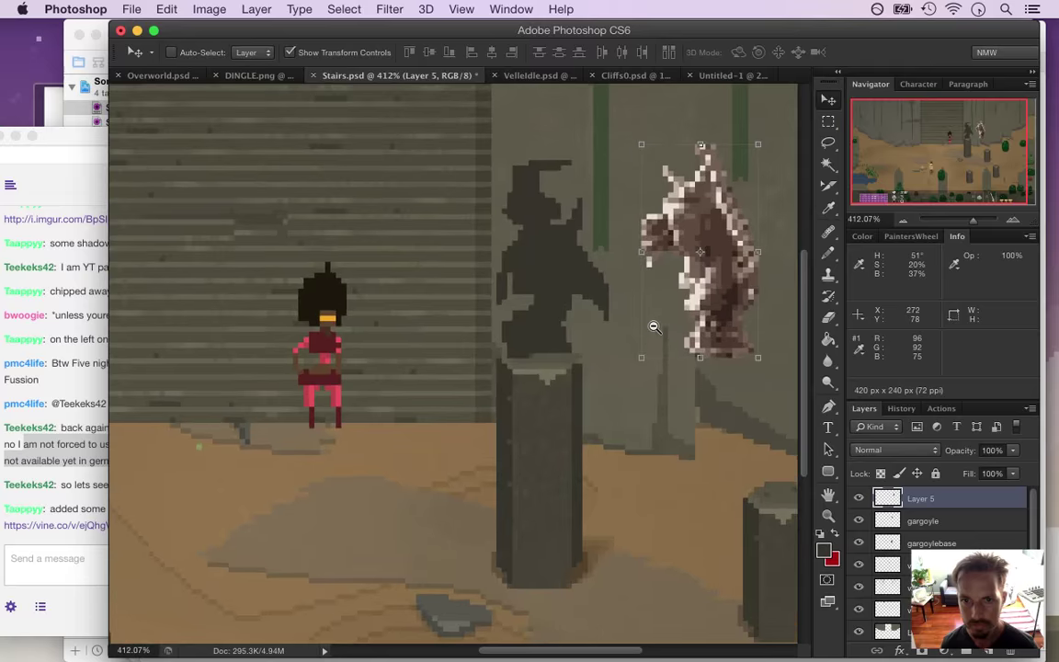
scroll(654, 326, up, 2)
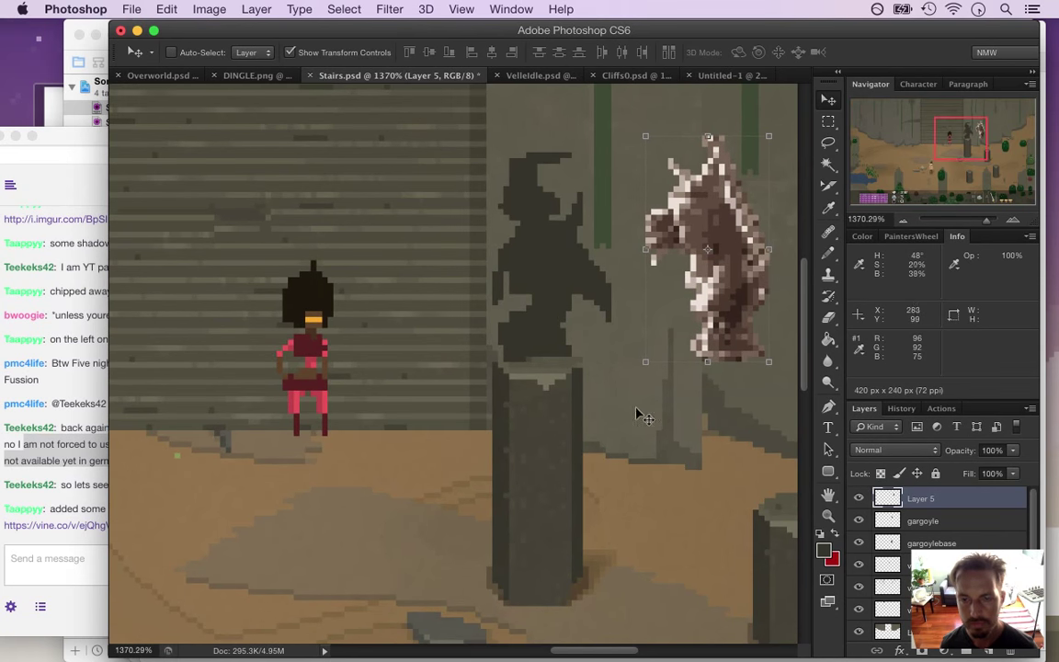
drag(604, 326, 476, 393)
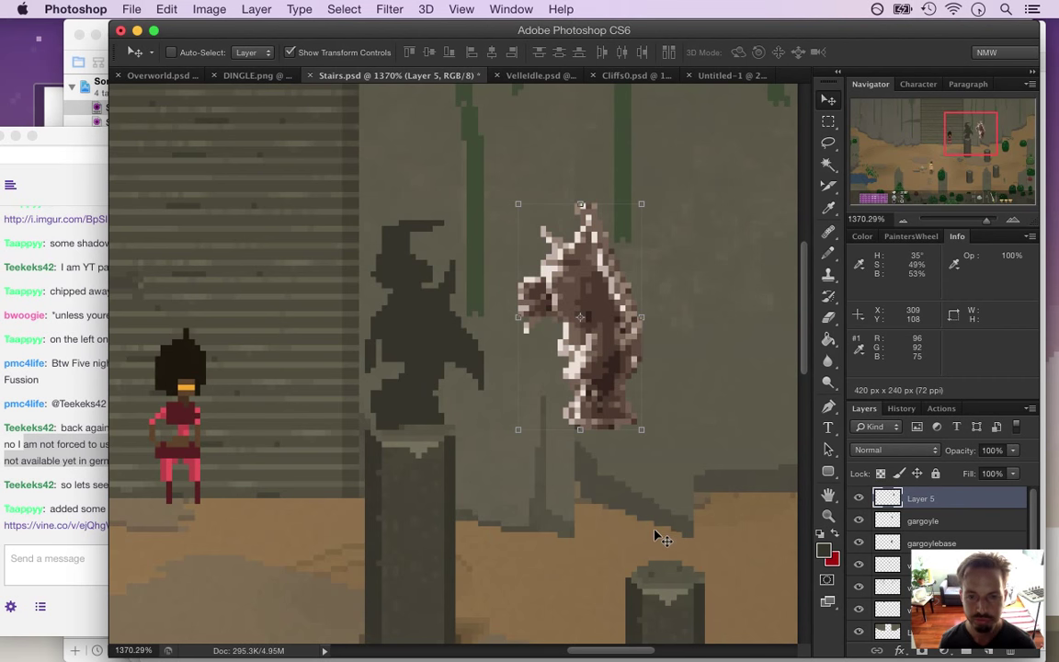
Delete the old gargoyle silhouette above the tall pillar from the gargoyle layer, and save Stairs.psd
click(920, 522)
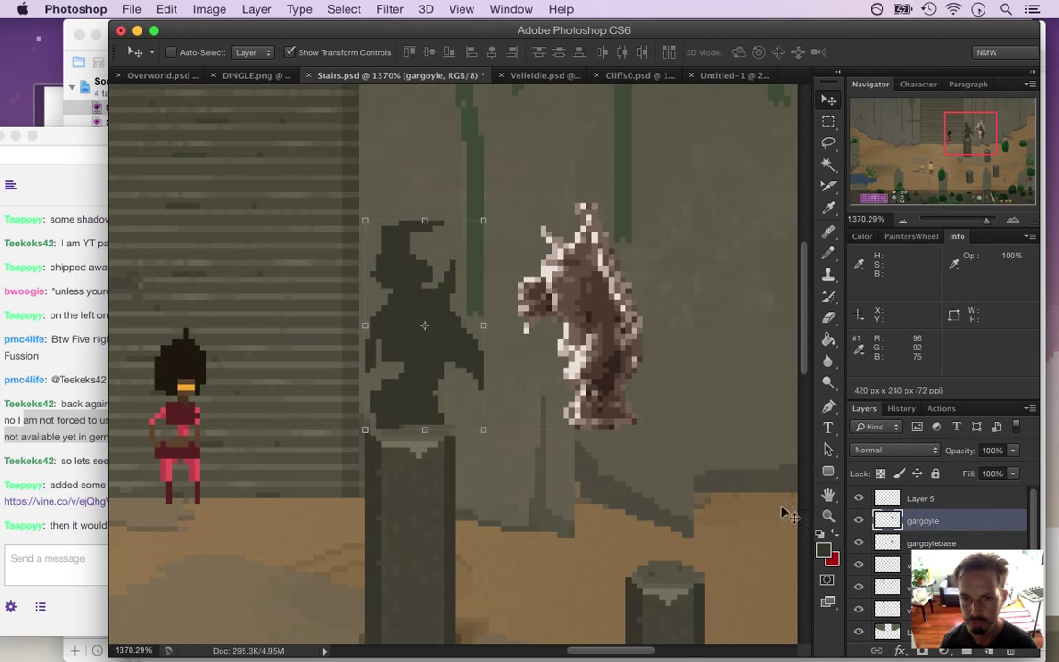
key(m)
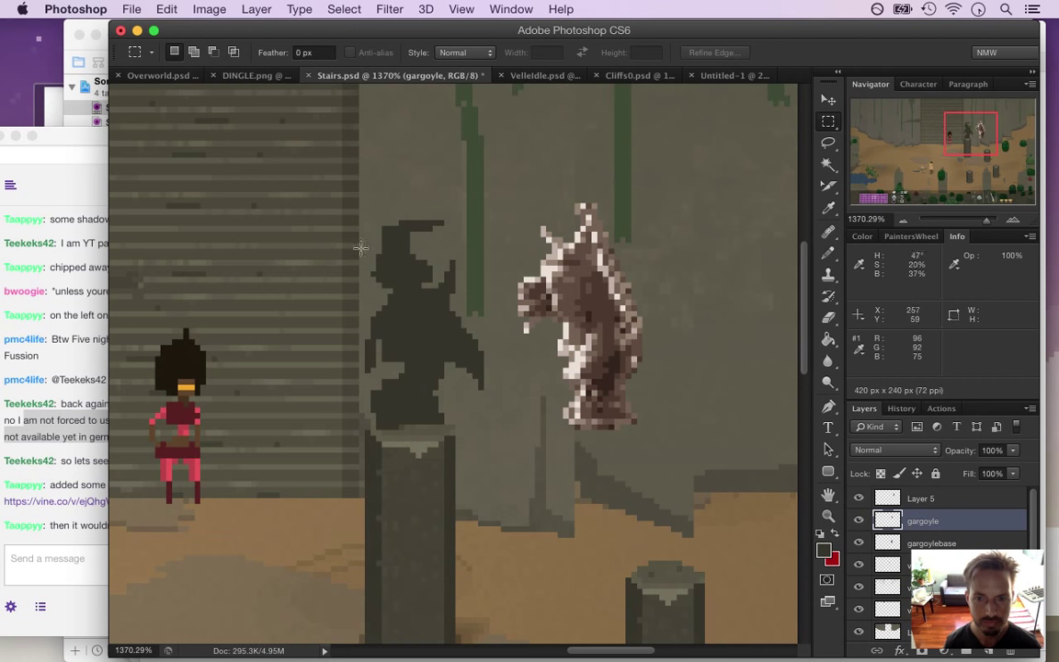
drag(308, 164, 495, 475)
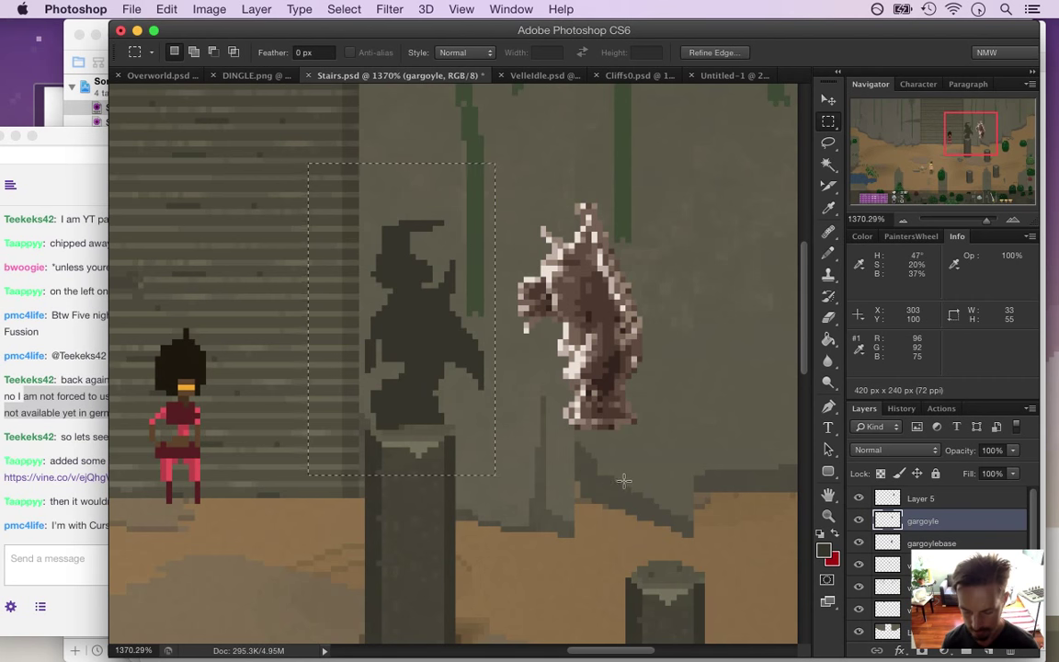
click(241, 278)
key(super+s)
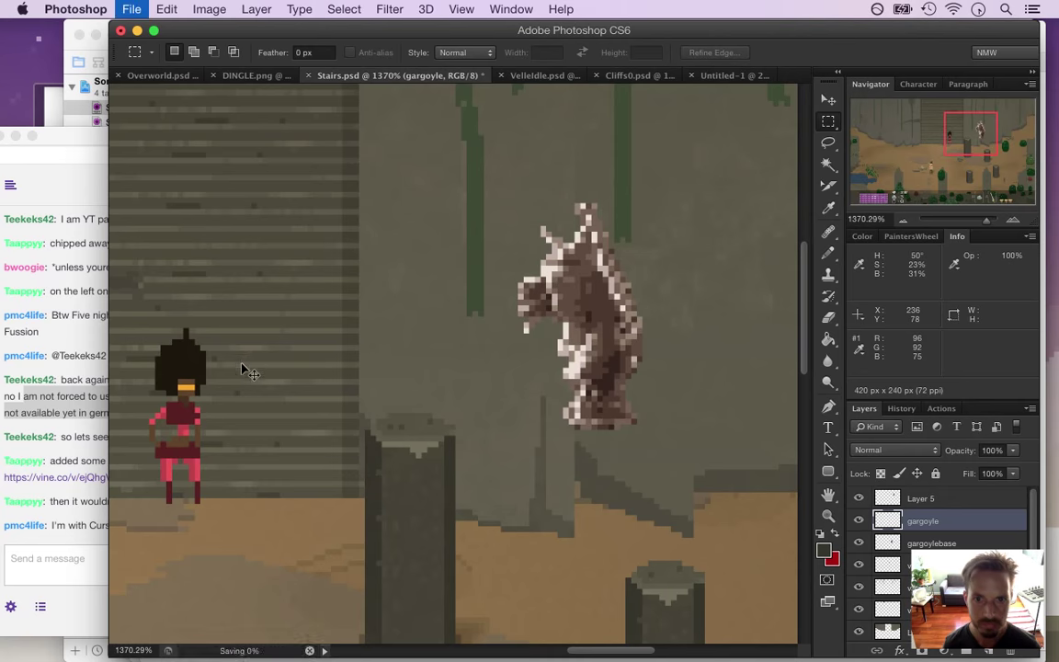
Watch the first Vine clip about camera shake linked in the Twitch chat in a new window, and close it
click(90, 440)
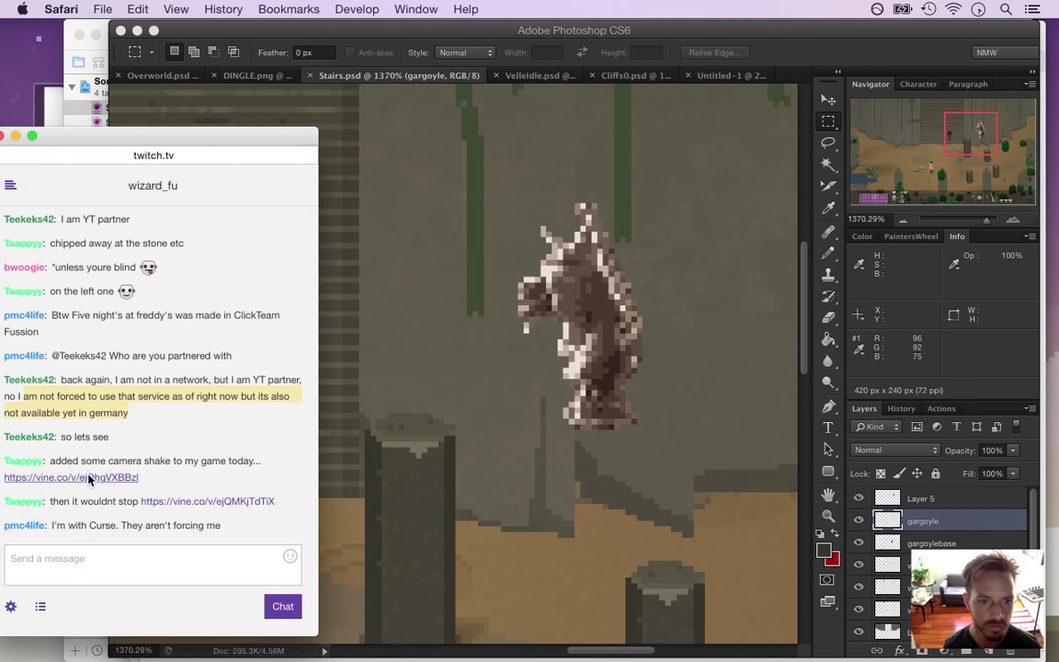
right_click(90, 479)
click(156, 440)
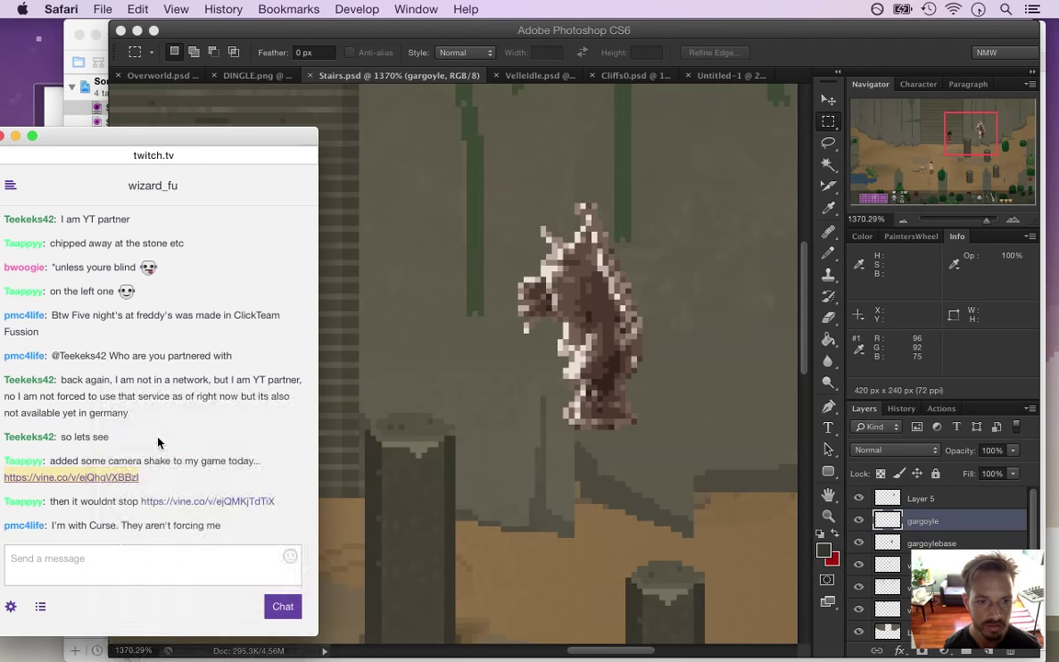
drag(191, 41, 317, 46)
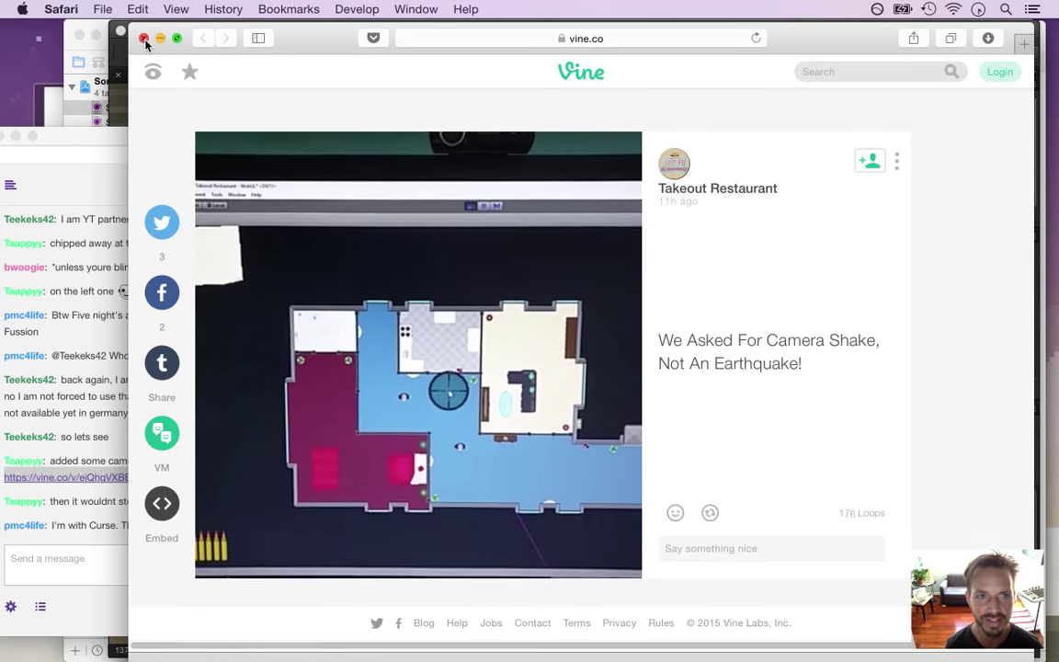
click(145, 38)
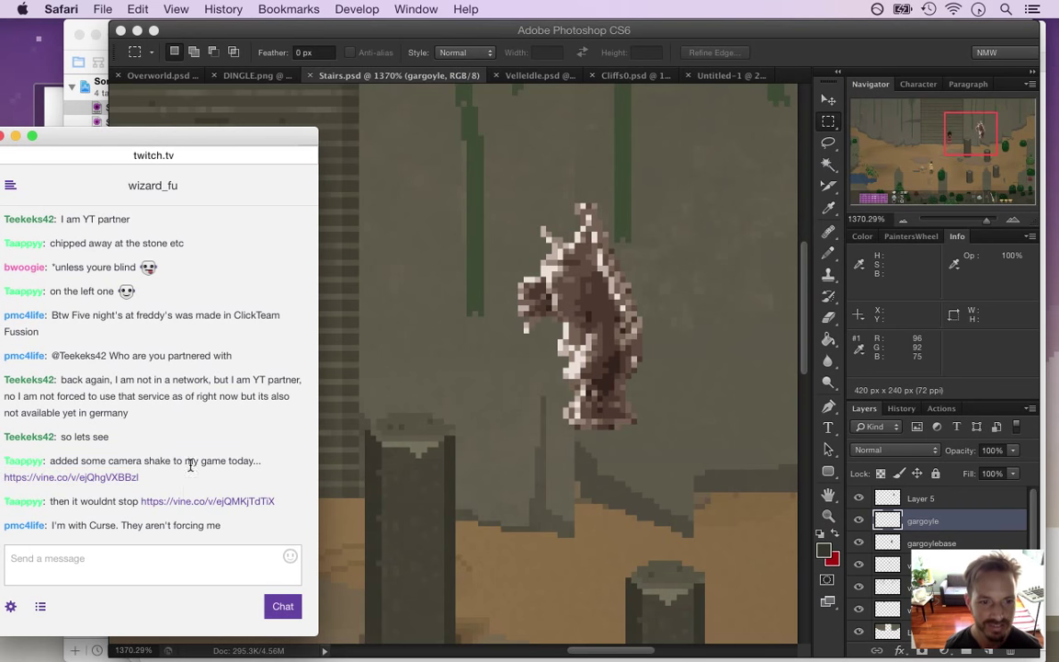
Watch the second linked Vine clip in a new window, close it, read the chat message about Curse, and return to Photoshop
right_click(183, 497)
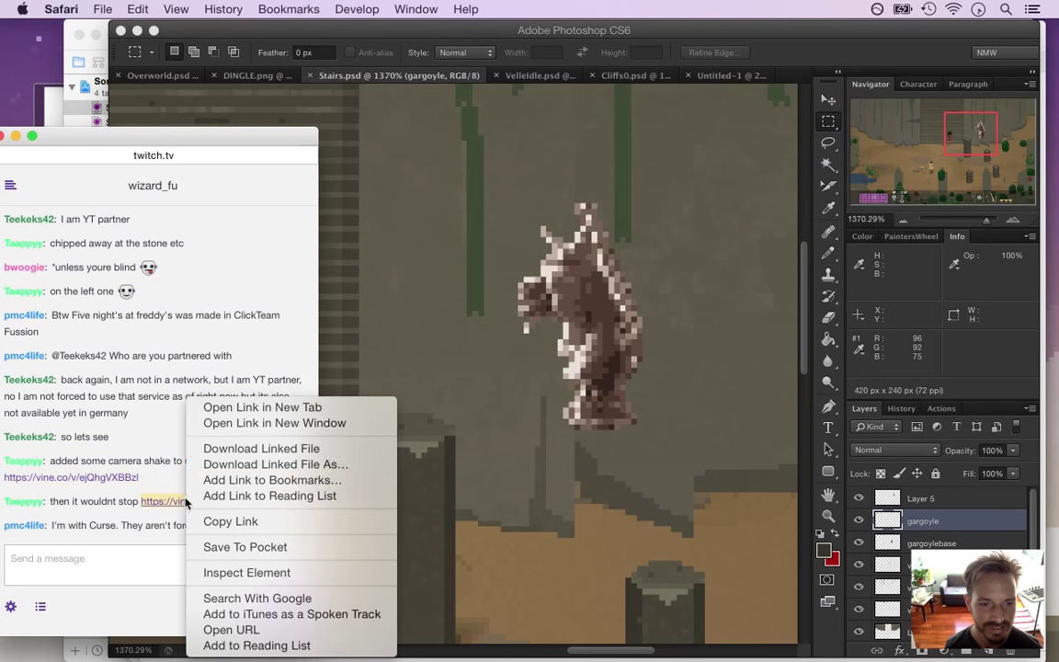
click(247, 424)
drag(172, 41, 294, 43)
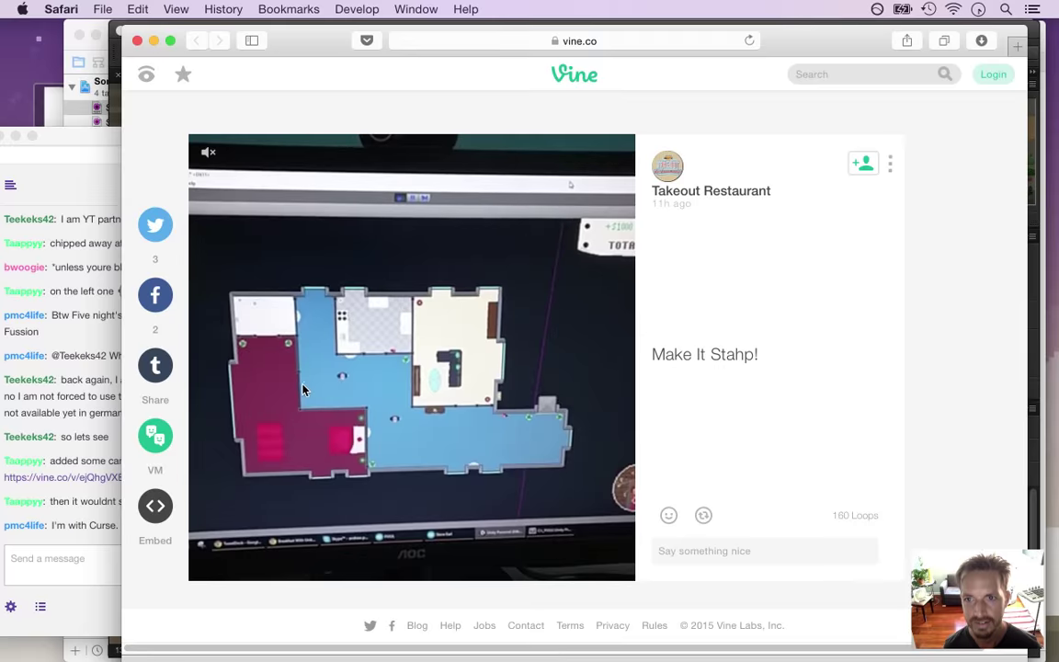
key(super+w)
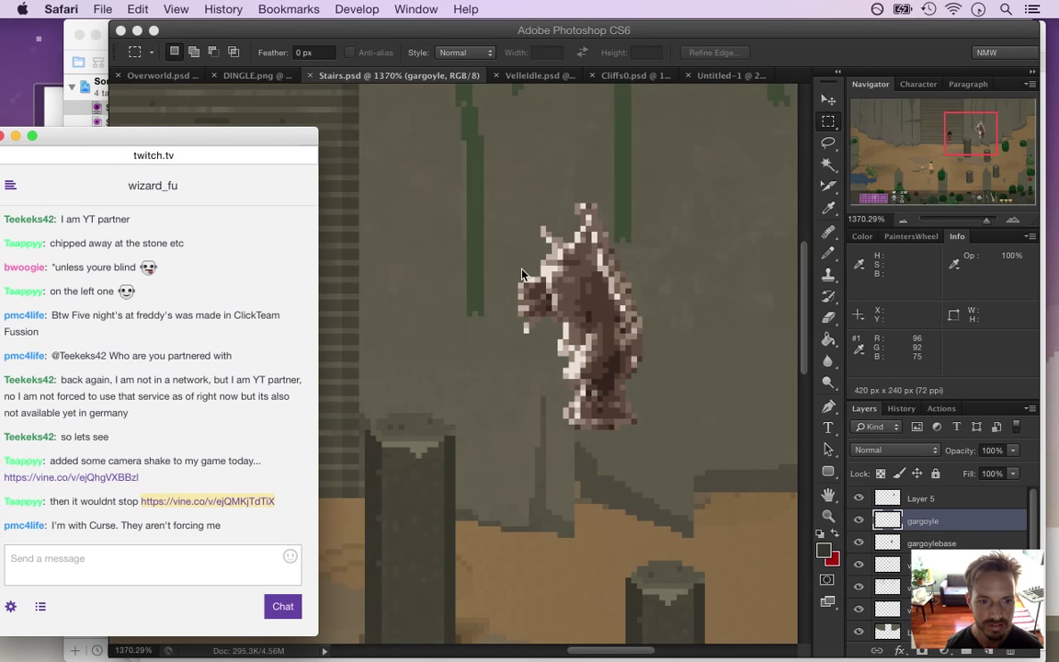
drag(110, 523, 201, 544)
click(703, 87)
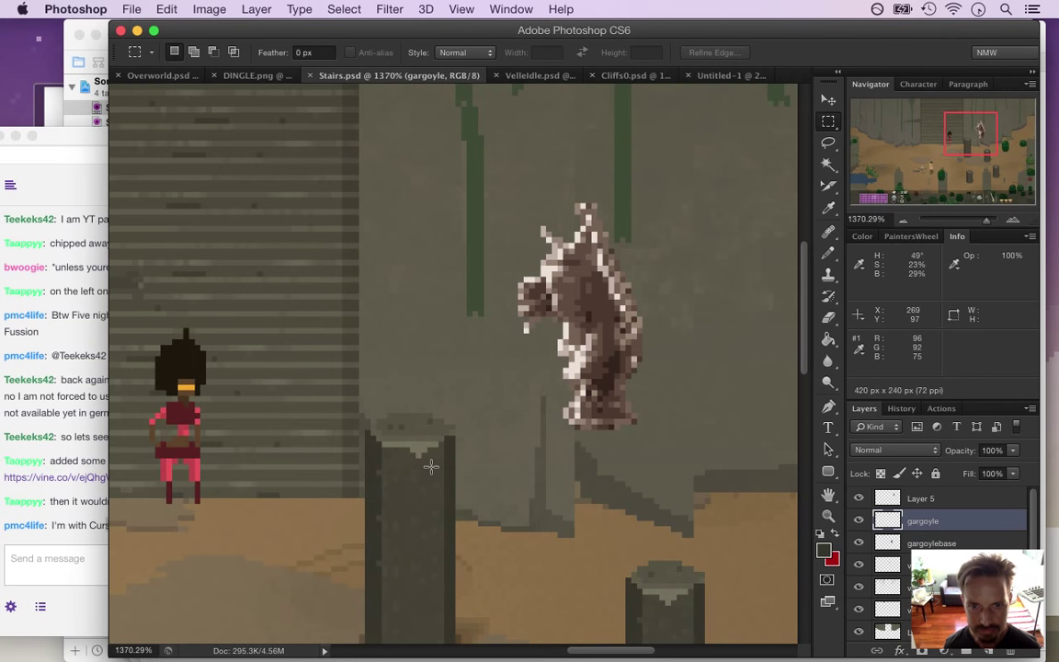
Draw the top and front edge of the gargoyle's face above the tall pillar with the light stone colour sampled from the pillar's top
key(i)
click(416, 439)
key(b)
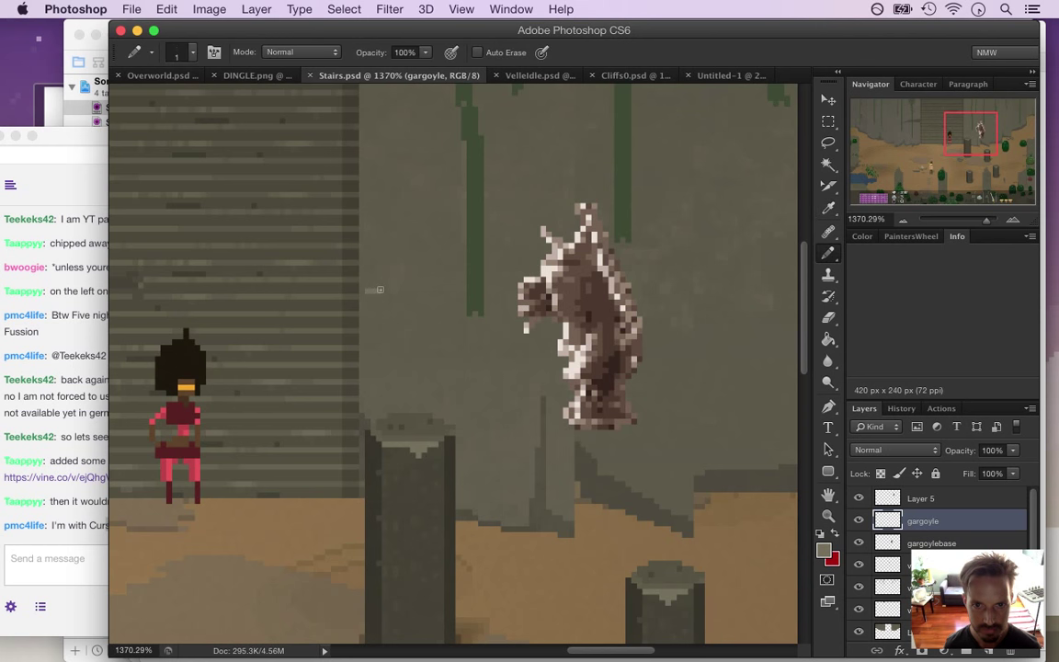
click(382, 289)
key(super+z)
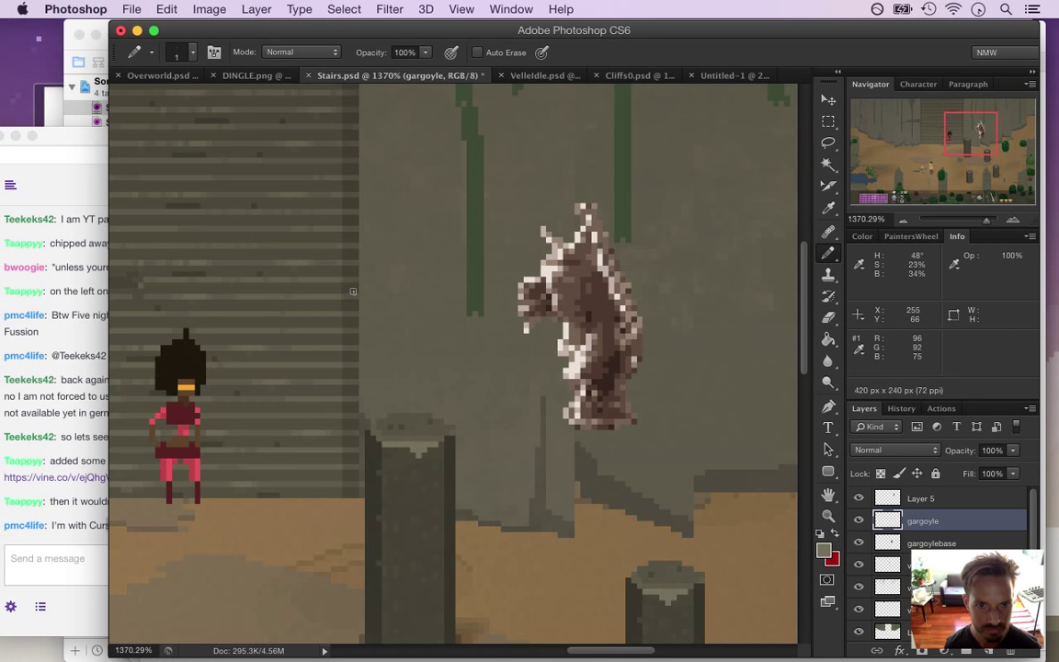
drag(351, 291, 364, 290)
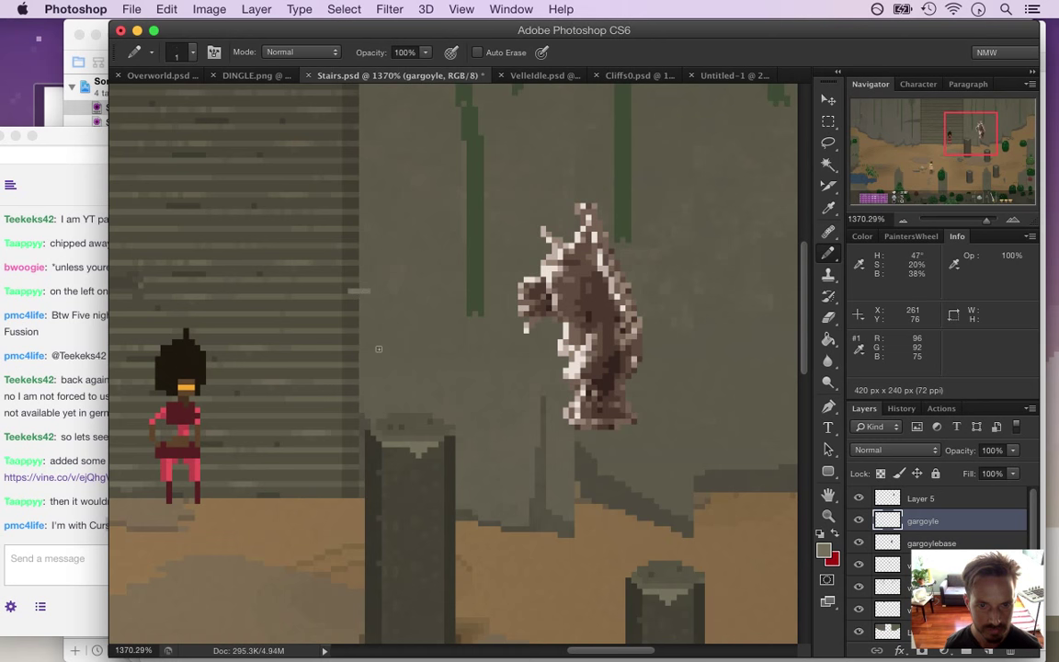
mouse_move(399, 323)
mouse_down()
mouse_move(427, 335)
mouse_move(415, 331)
mouse_up()
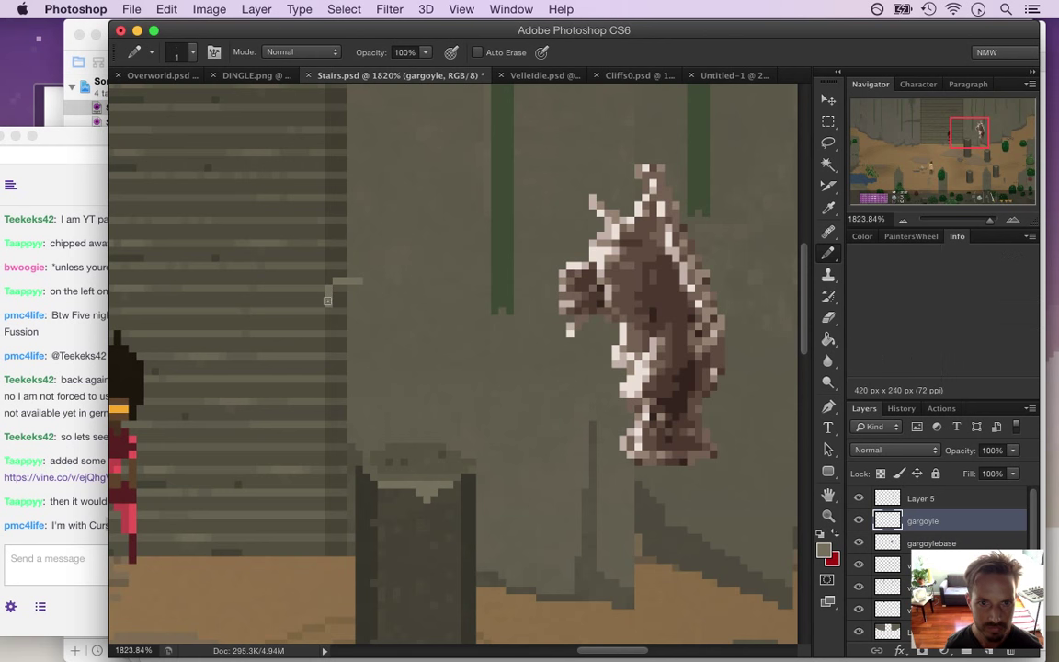
Add pixels beneath the gargoyle's front face edge, using stone tones sampled from the pillar, the stairs and the drawing
alt+click(417, 479)
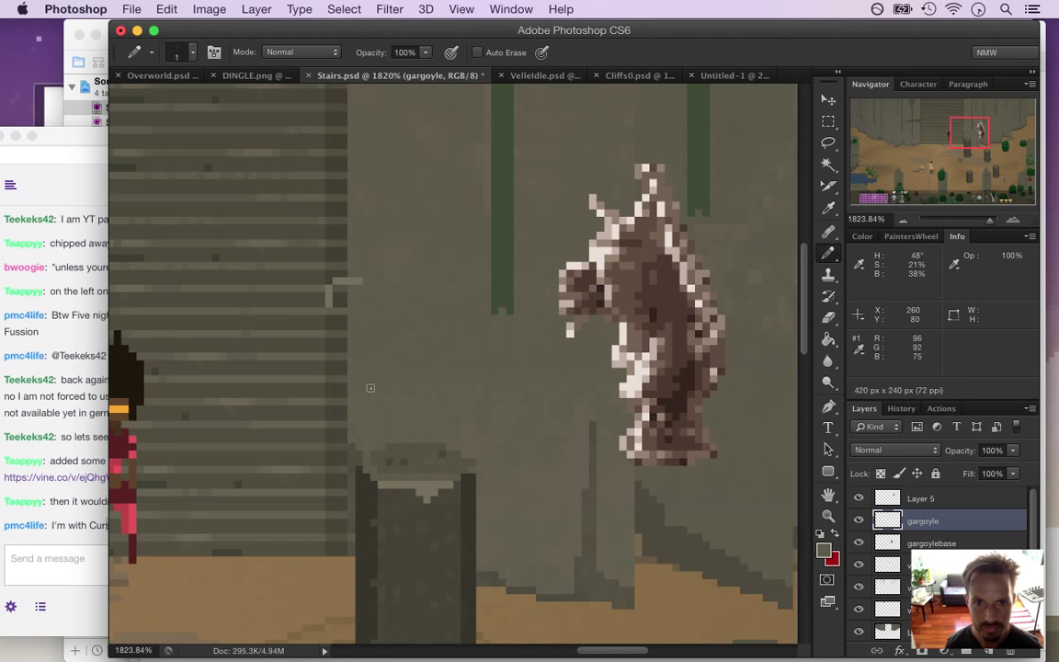
alt+click(295, 262)
click(331, 319)
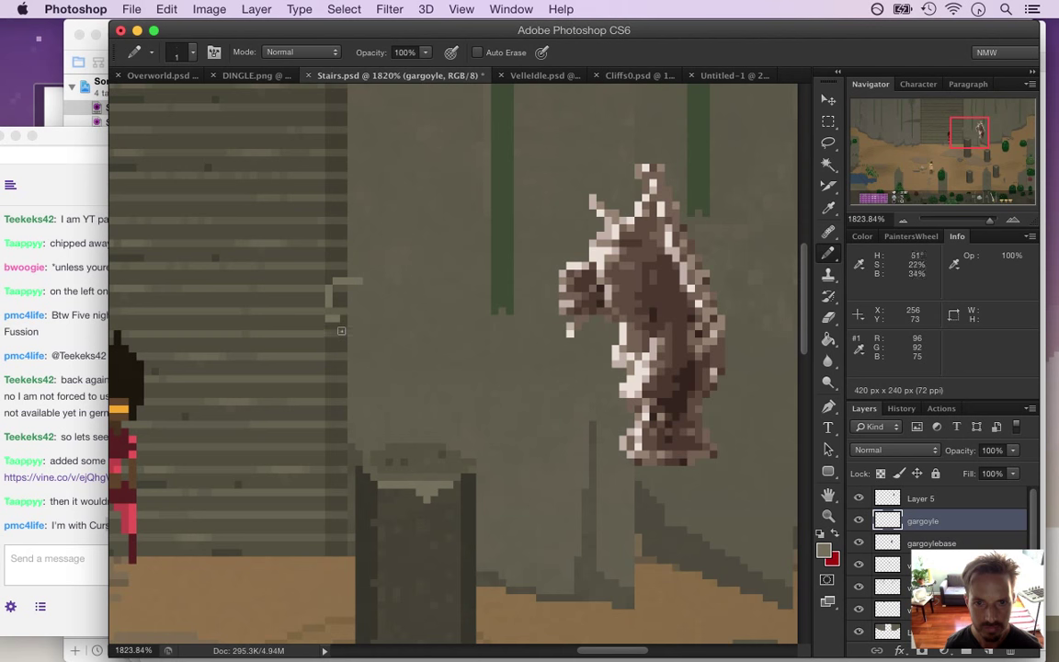
alt+click(342, 311)
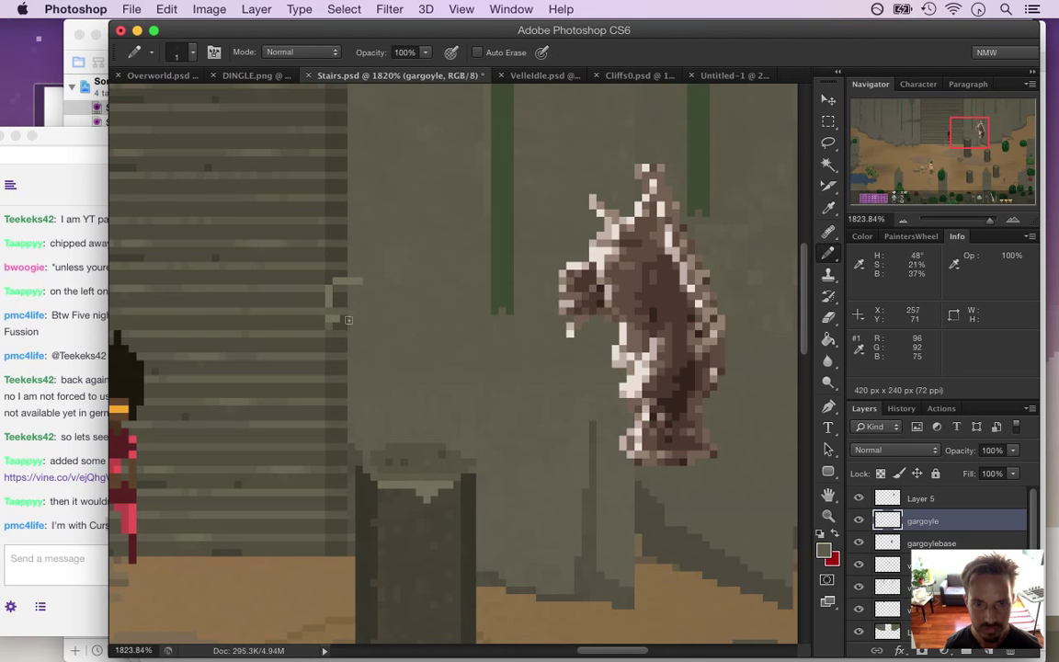
key(alt)
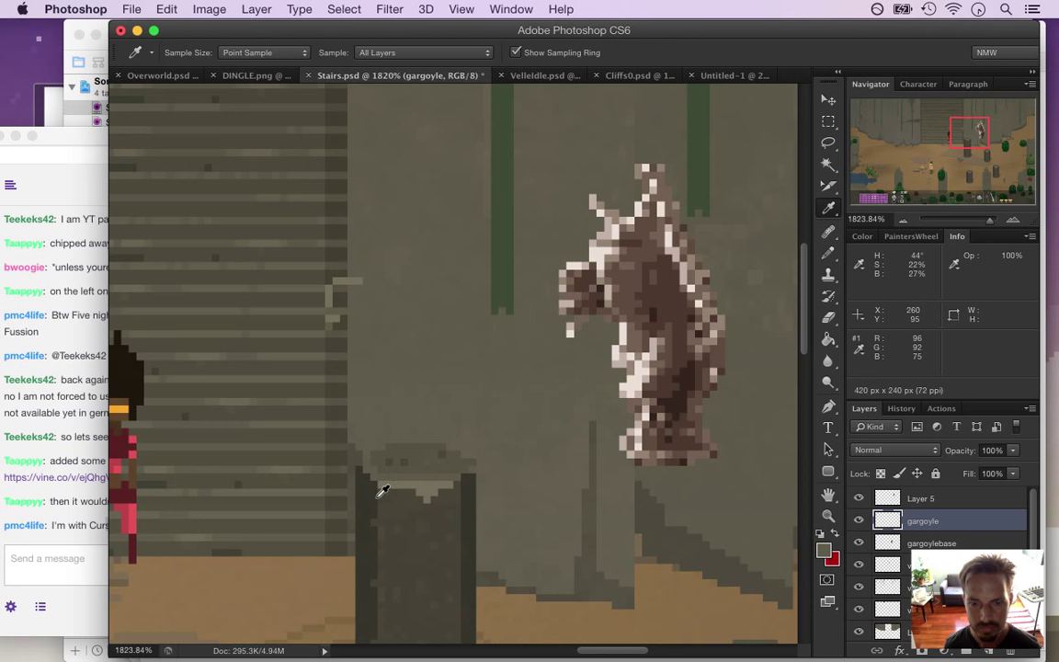
alt+click(384, 496)
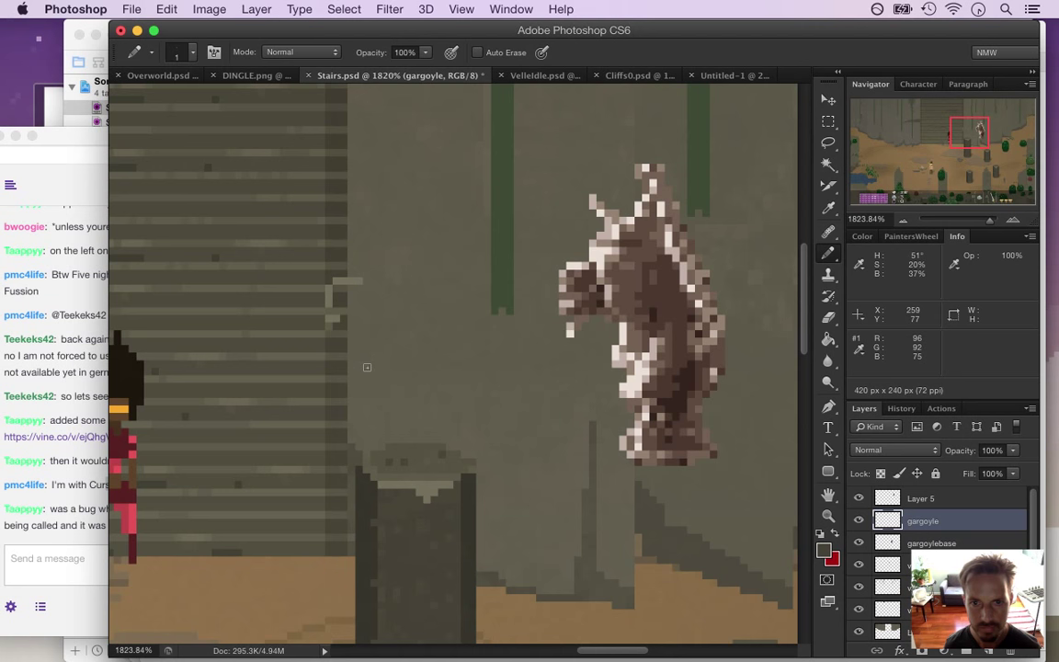
alt+click(338, 303)
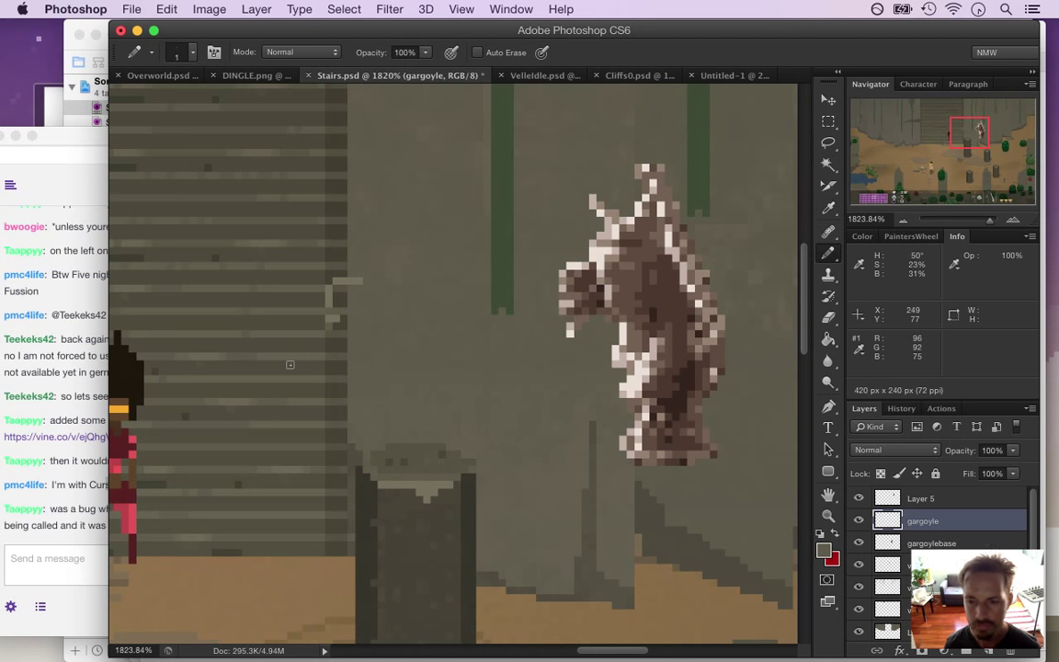
scroll(974, 542, down, 3)
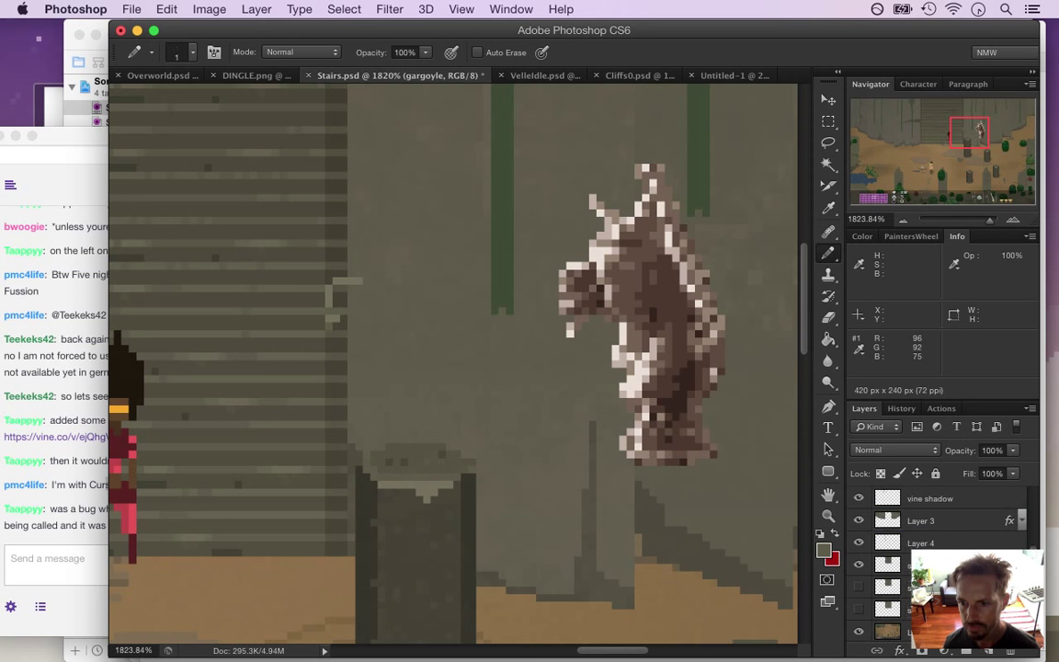
click(888, 632)
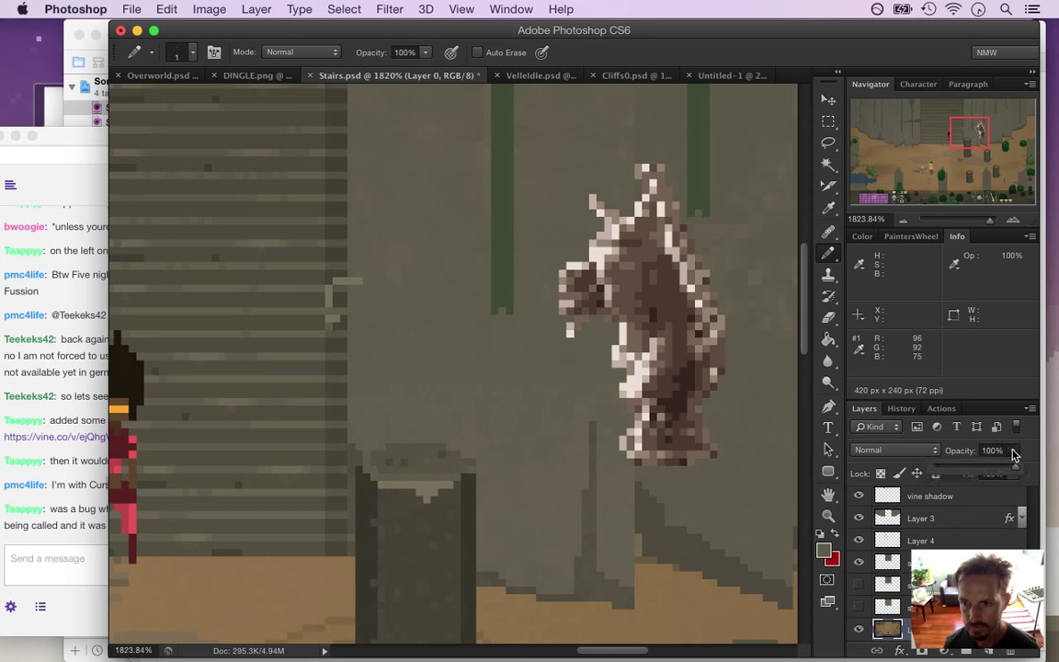
scroll(1027, 510, up, 3)
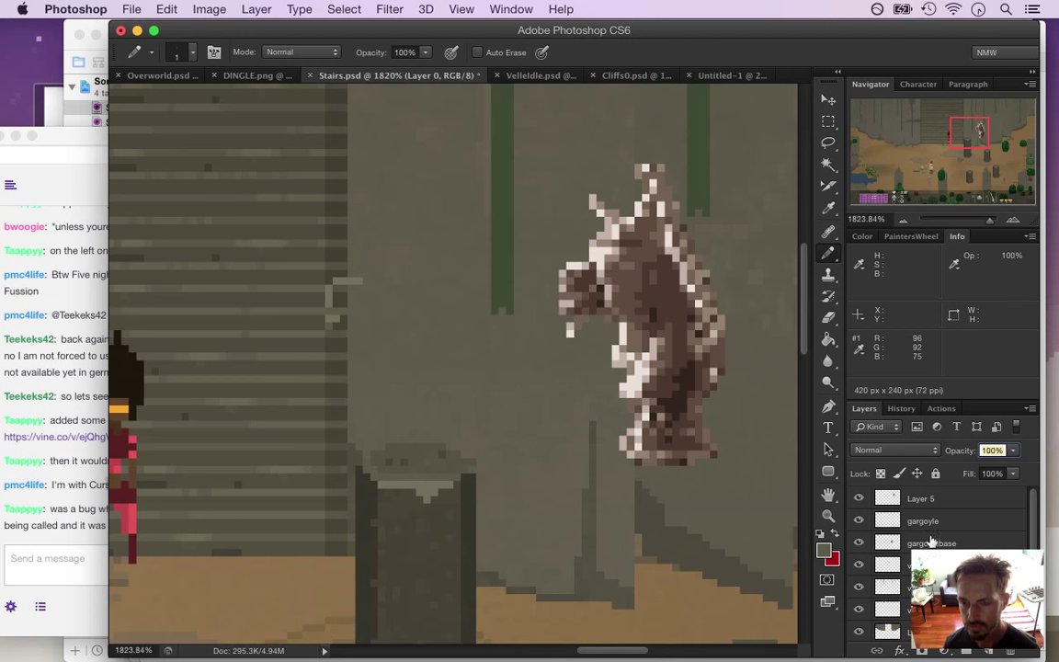
Create a new layer group below Layer 5 and move the layers from gargoyle down to Layer 0 into it
click(915, 499)
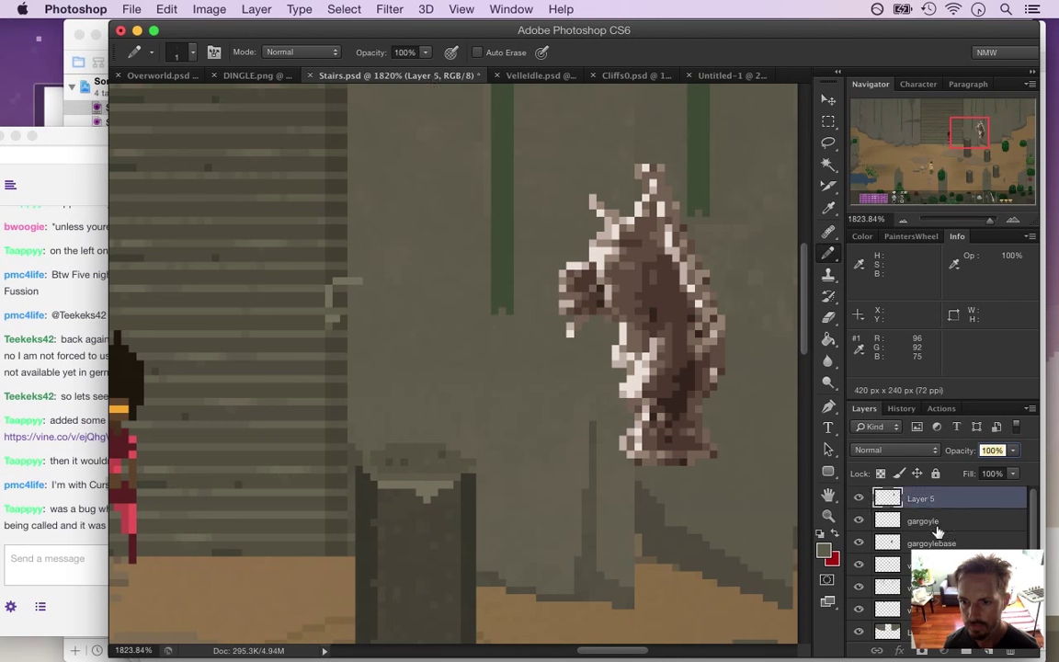
click(936, 528)
click(967, 651)
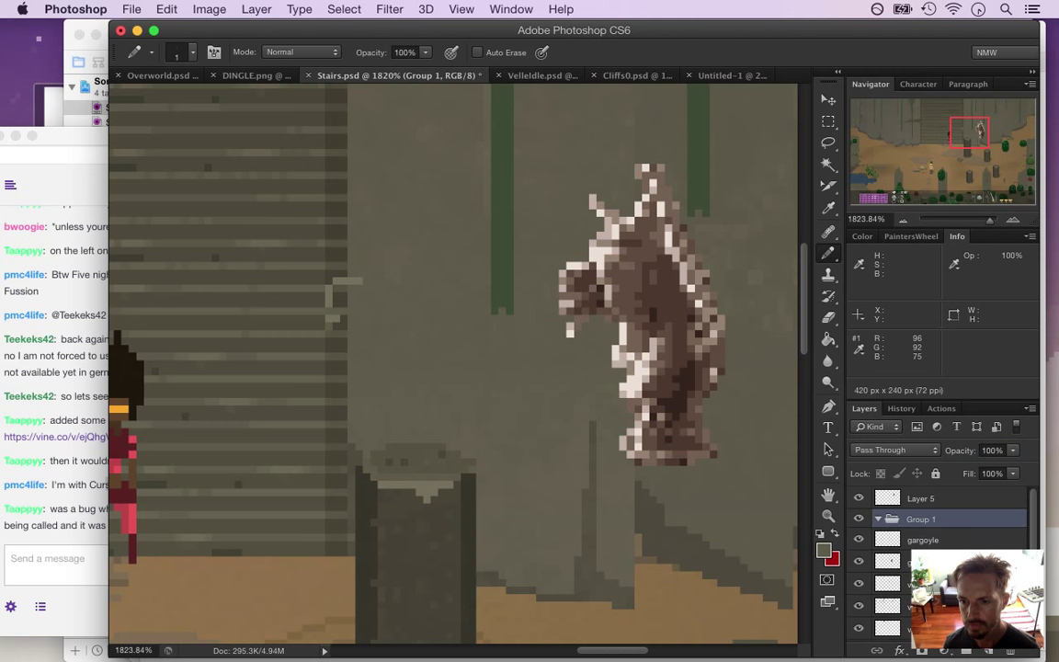
drag(1034, 544, 1035, 625)
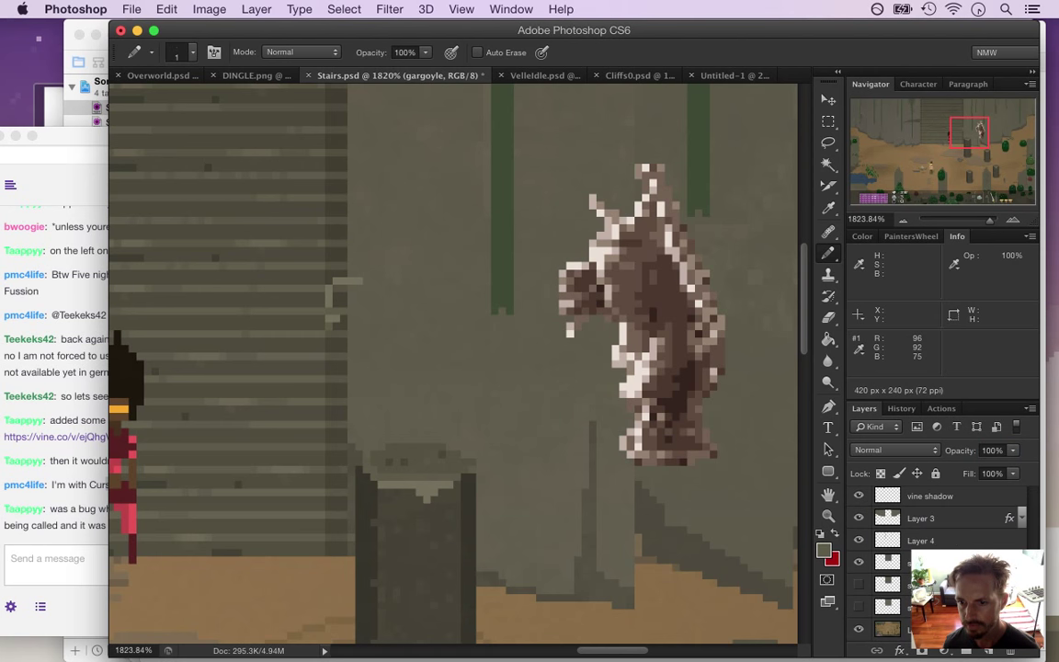
shift+click(947, 629)
scroll(1020, 515, down, 3)
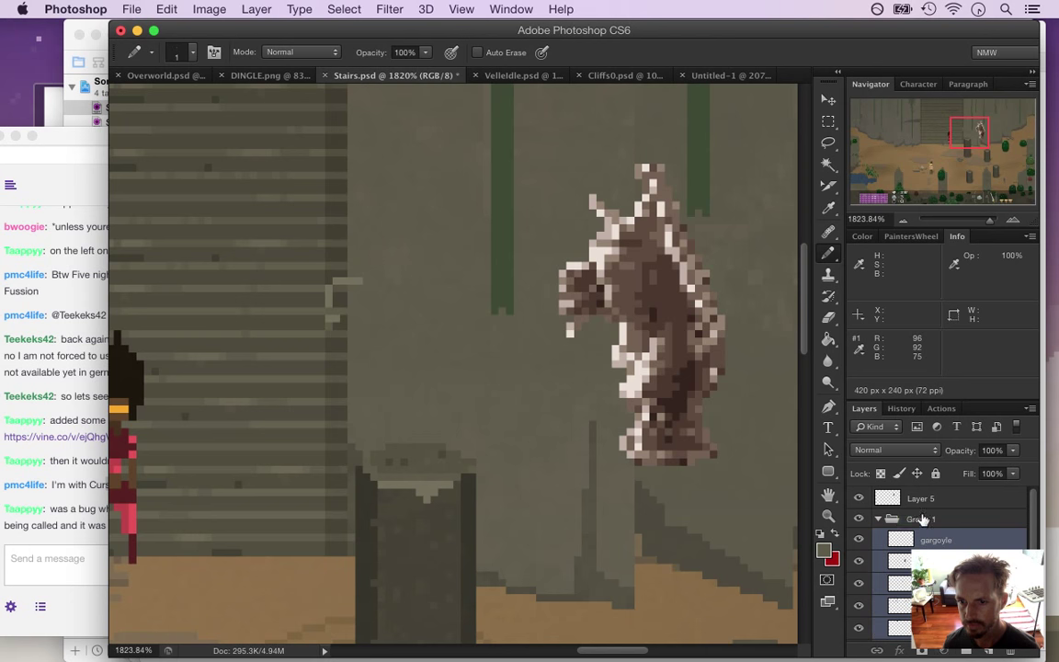
Lower the opacity of Group 1 to 77%
click(906, 519)
drag(1010, 465, 1000, 469)
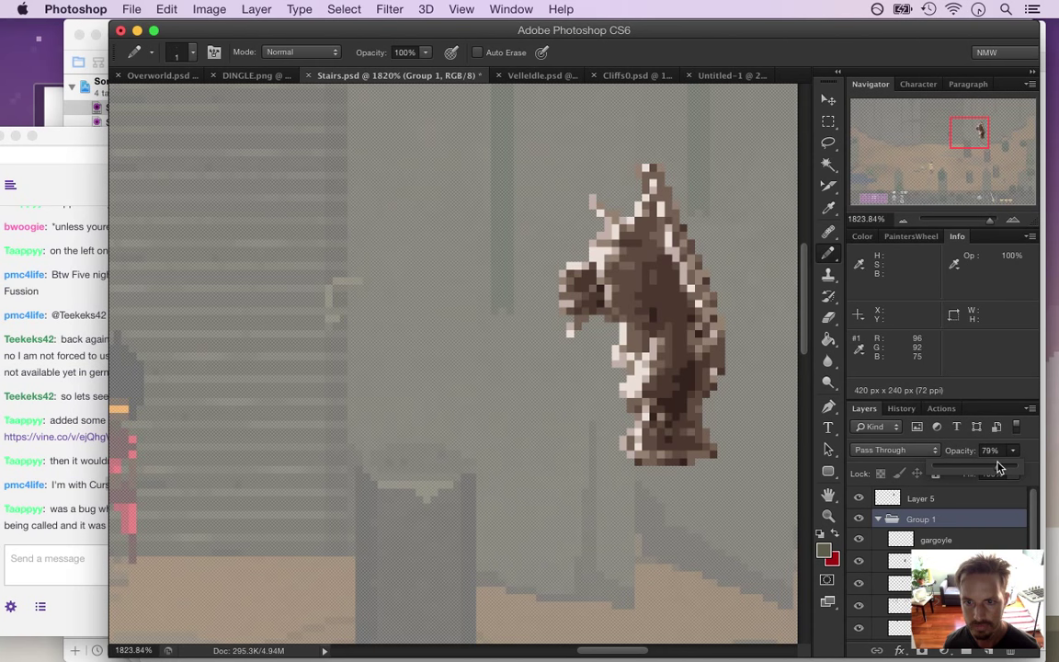
drag(1001, 468, 998, 468)
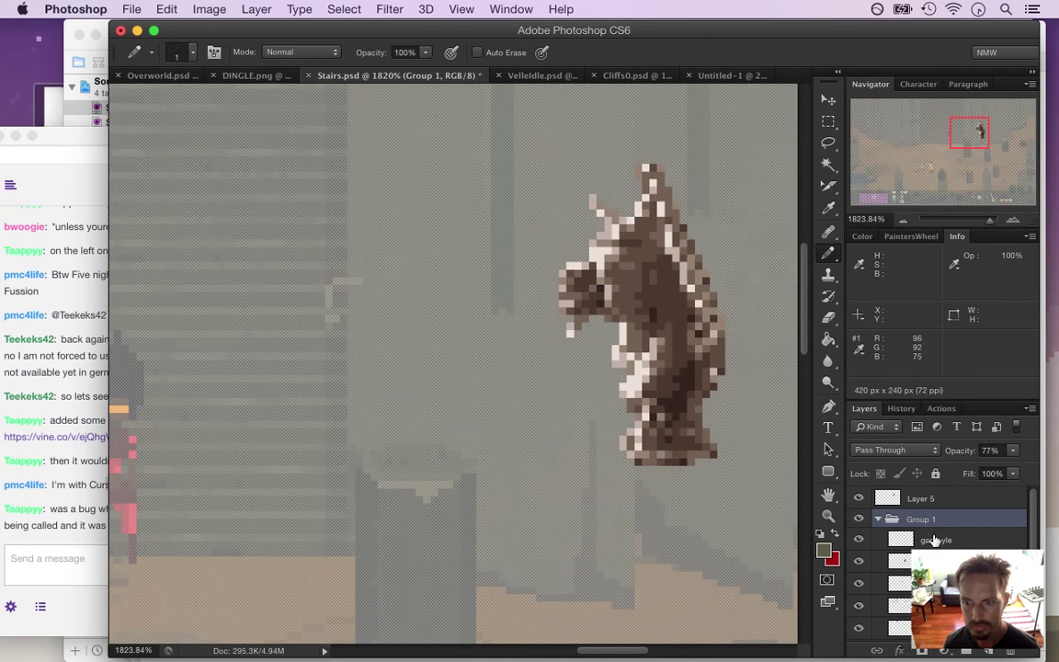
Move the gargoyle layer out of Group 1 to just below Layer 5, and save Stairs.psd
click(884, 502)
drag(903, 535, 901, 496)
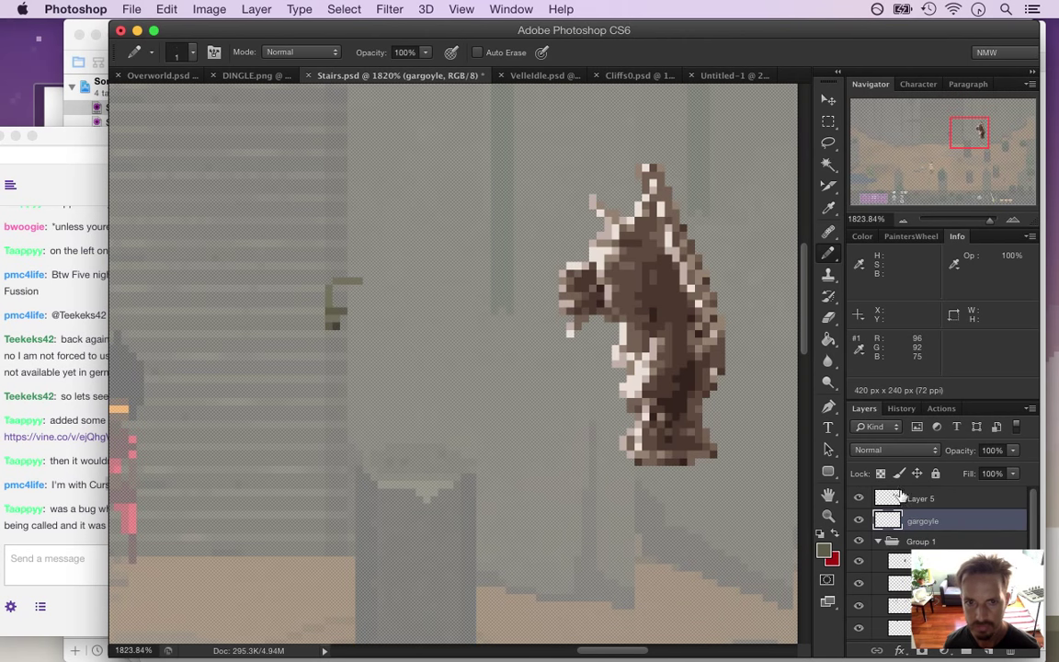
key(super+s)
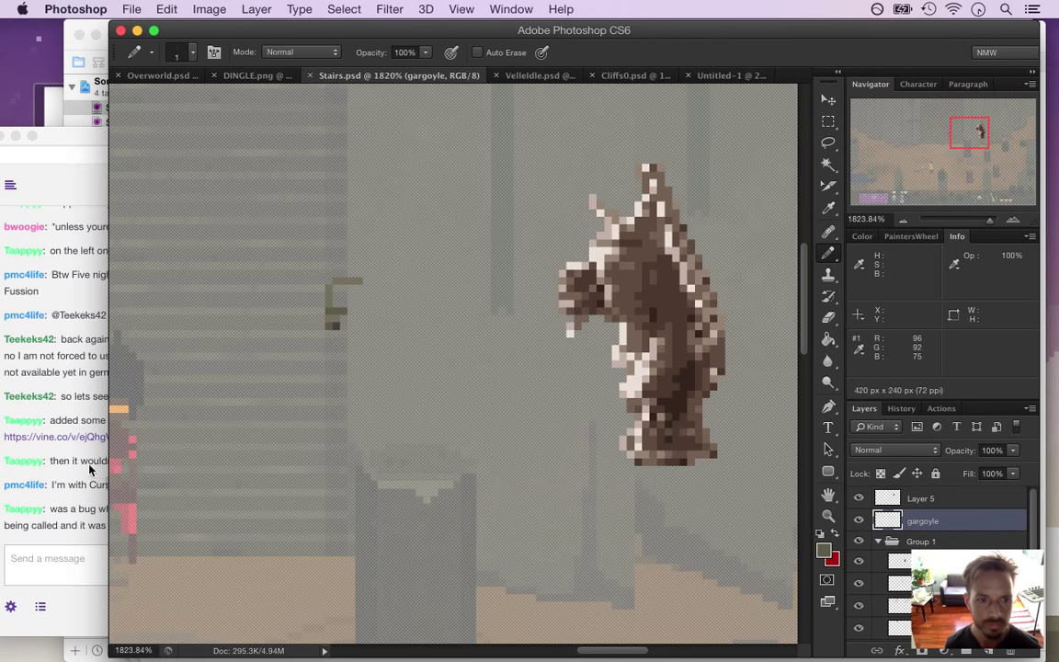
Read the Twitch chat message about the camera shake bug, and return to Photoshop
click(90, 469)
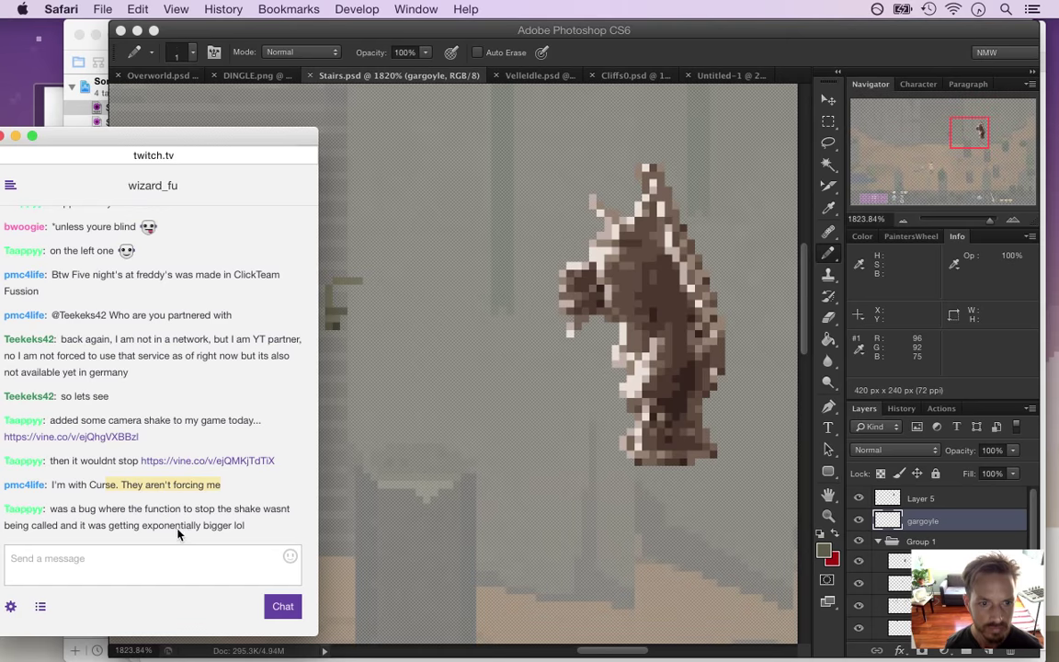
drag(166, 510, 230, 529)
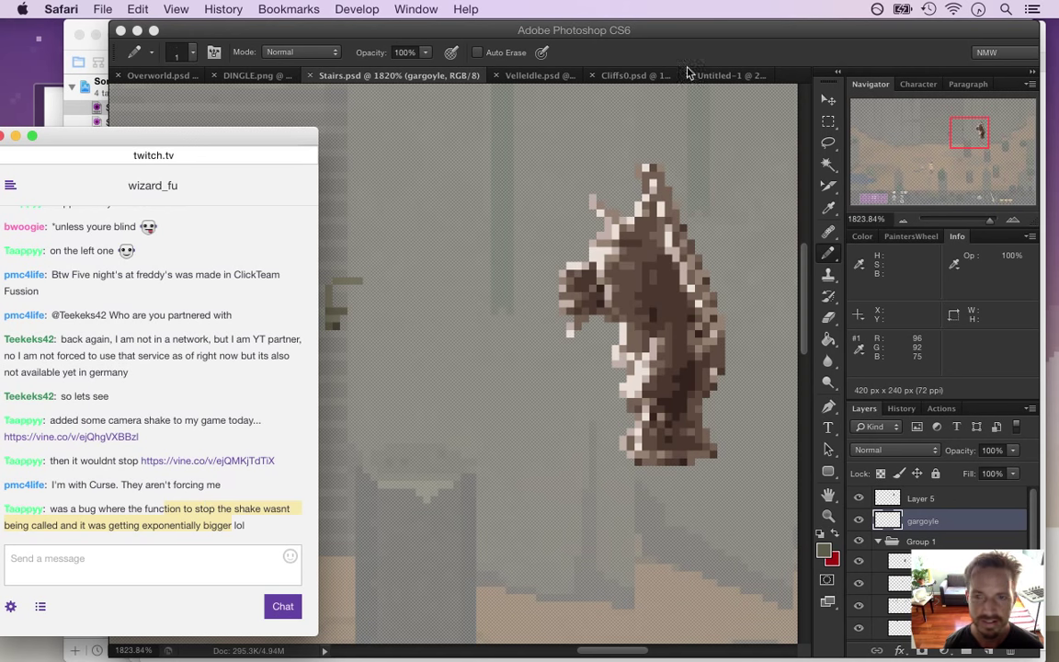
click(654, 41)
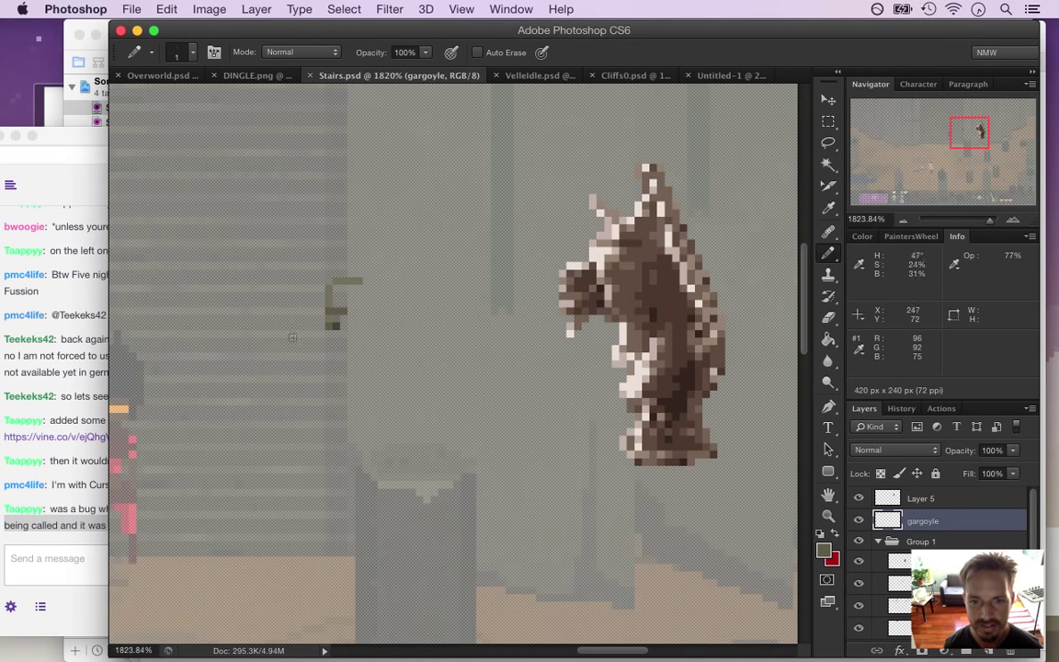
Add mouth and chin pixels at the lower end of the gargoyle's face, resampling tones from the face pixels already drawn
key(i)
click(337, 315)
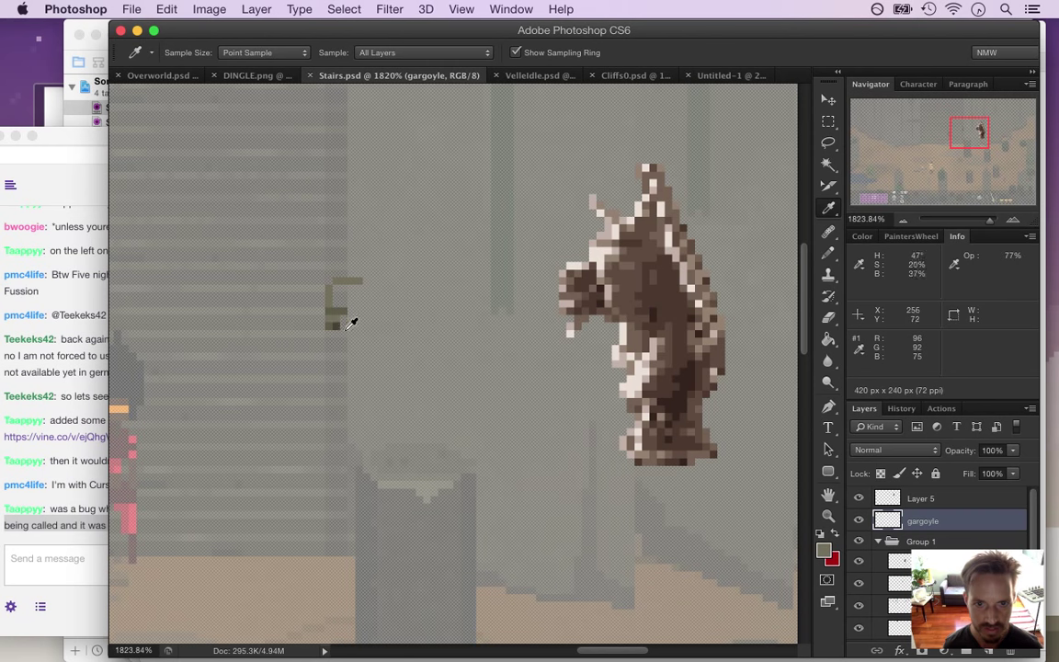
key(b)
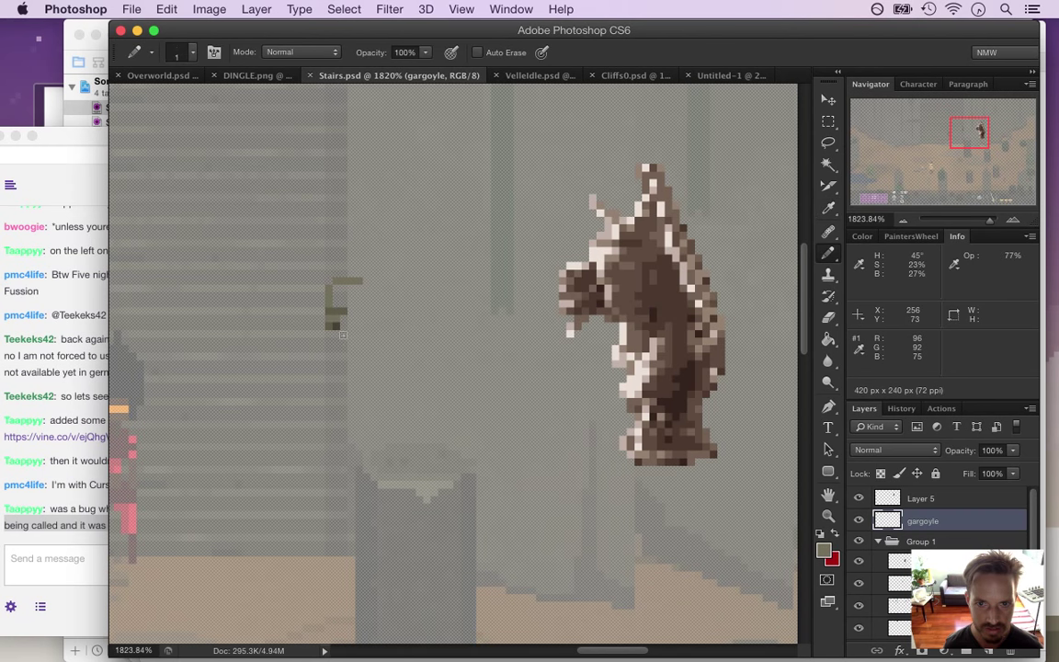
click(342, 338)
key(i)
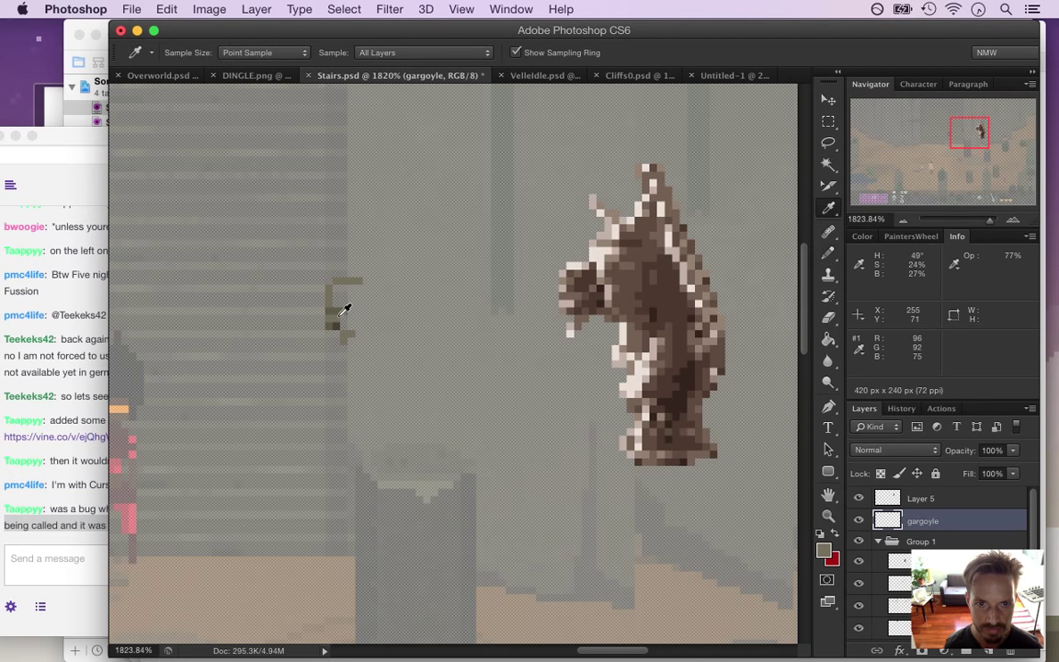
click(338, 290)
key(b)
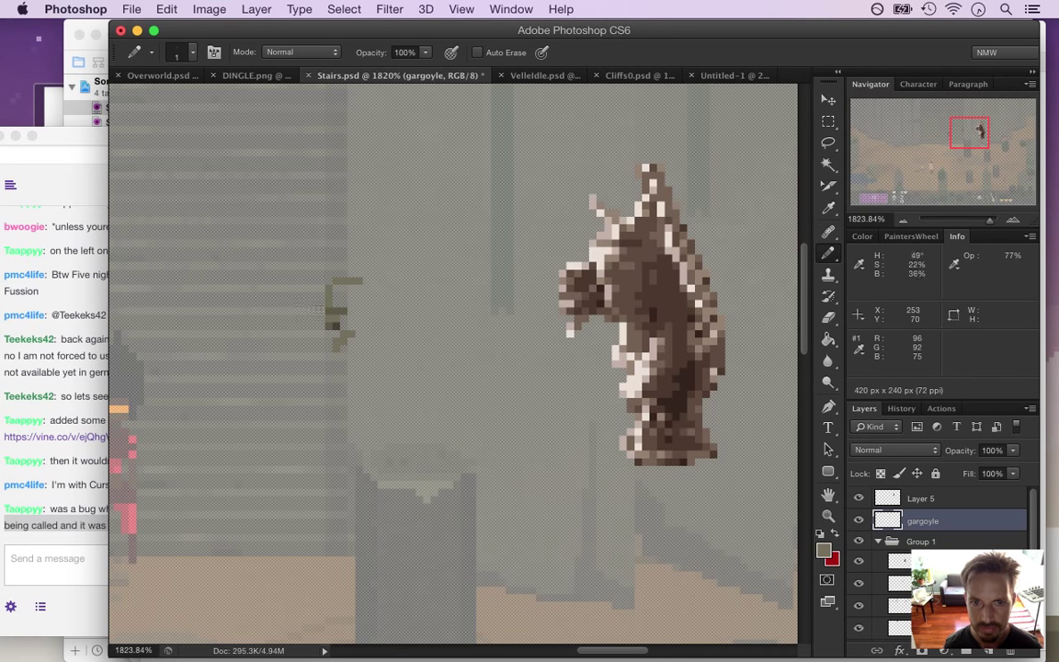
key(i)
click(339, 302)
key(b)
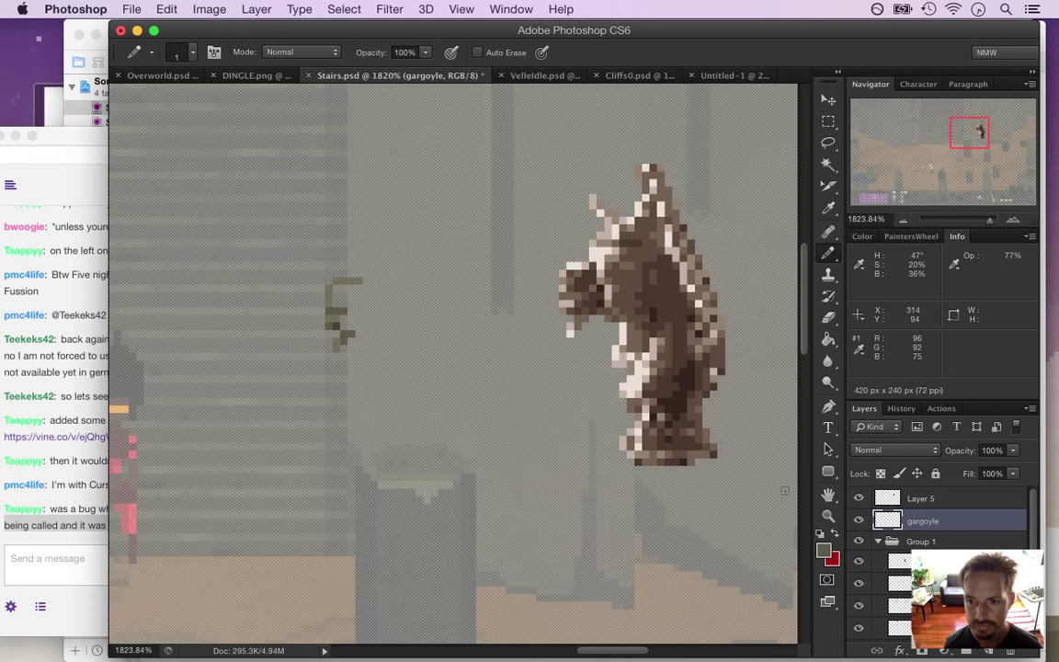
Restore Group 1 to 100% opacity and sample a dark tone from the shaded edge of the stairs
click(940, 541)
click(1011, 450)
drag(1010, 467, 1034, 466)
key(i)
click(326, 445)
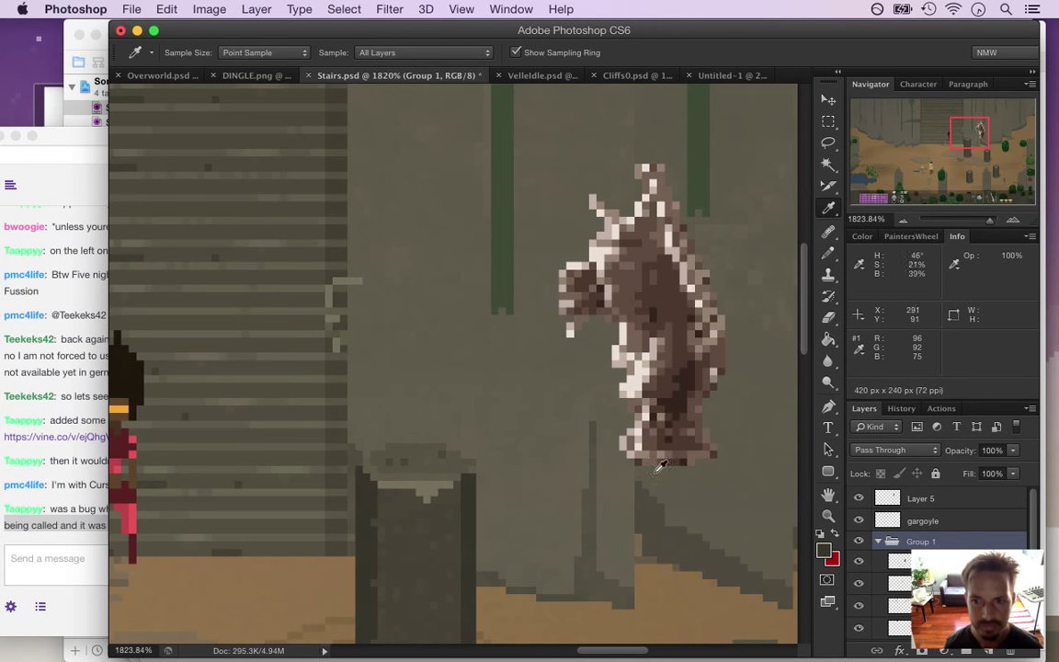
Rename Layer 5, which holds the pasted statue, to ref
click(916, 500)
click(913, 516)
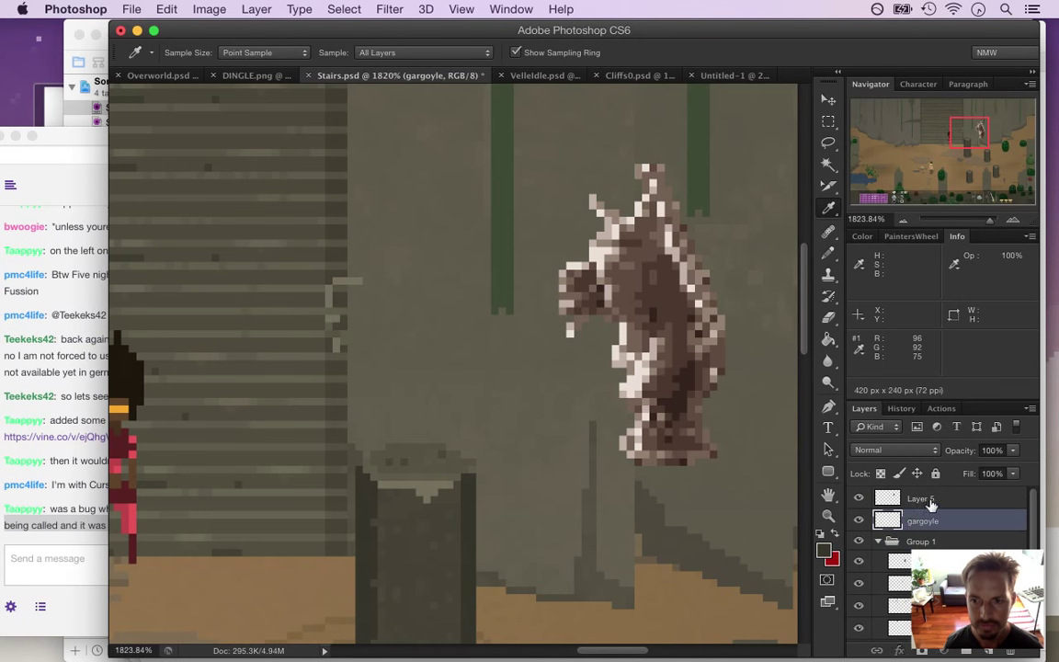
double_click(920, 499)
text(fef)
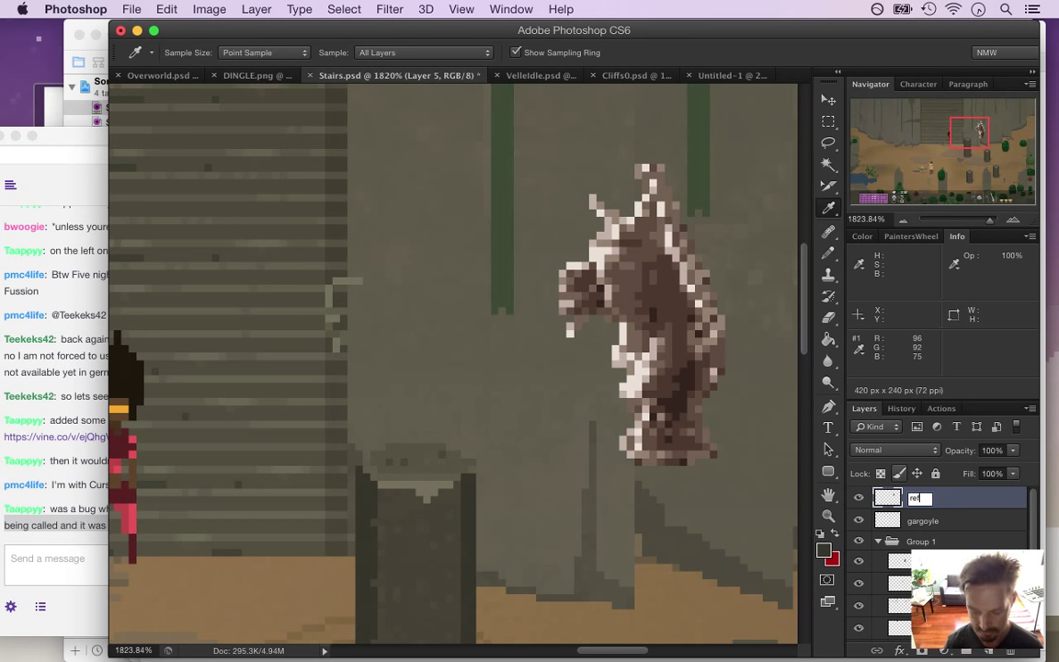
key(Return)
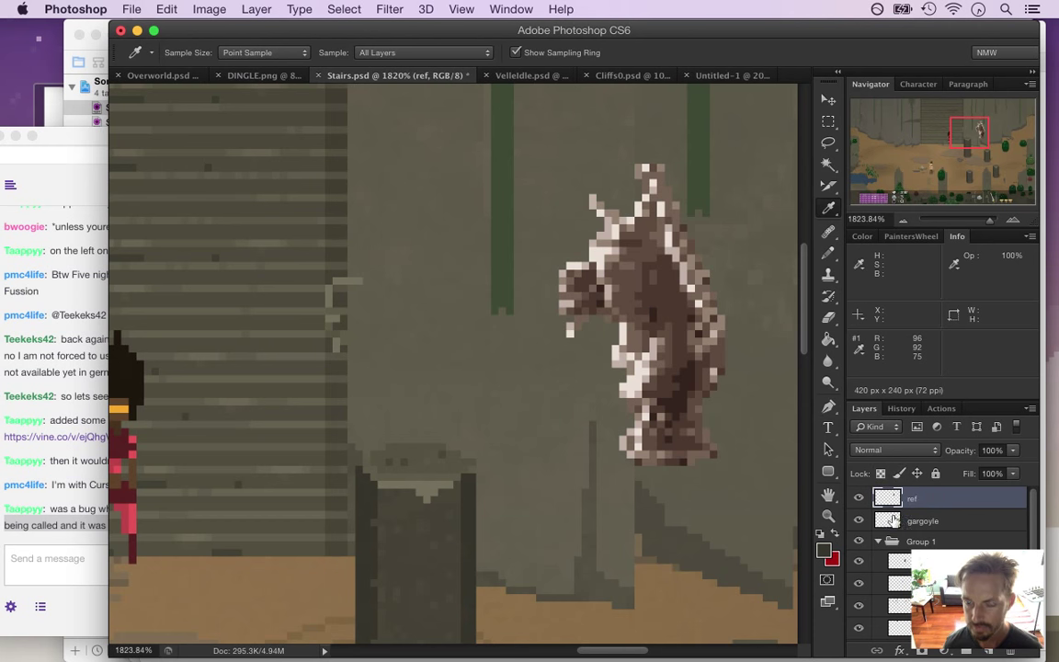
On the gargoyle layer, draw a vertical strip of dark-to-light stone swatches over the stairs, sampling tones from the pillar
click(928, 520)
key(b)
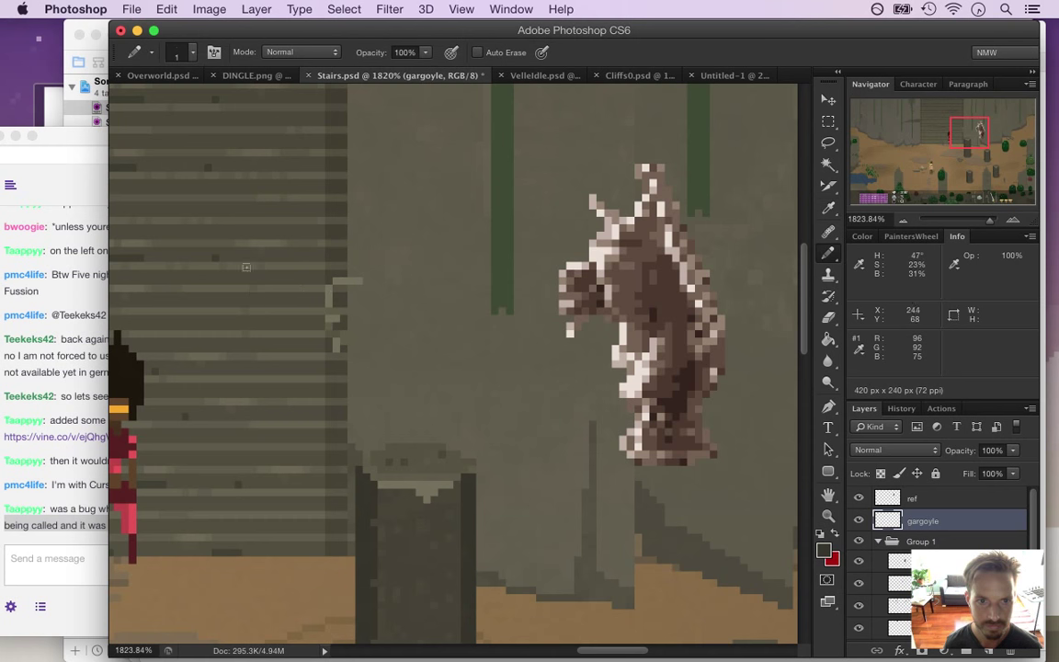
alt+click(397, 508)
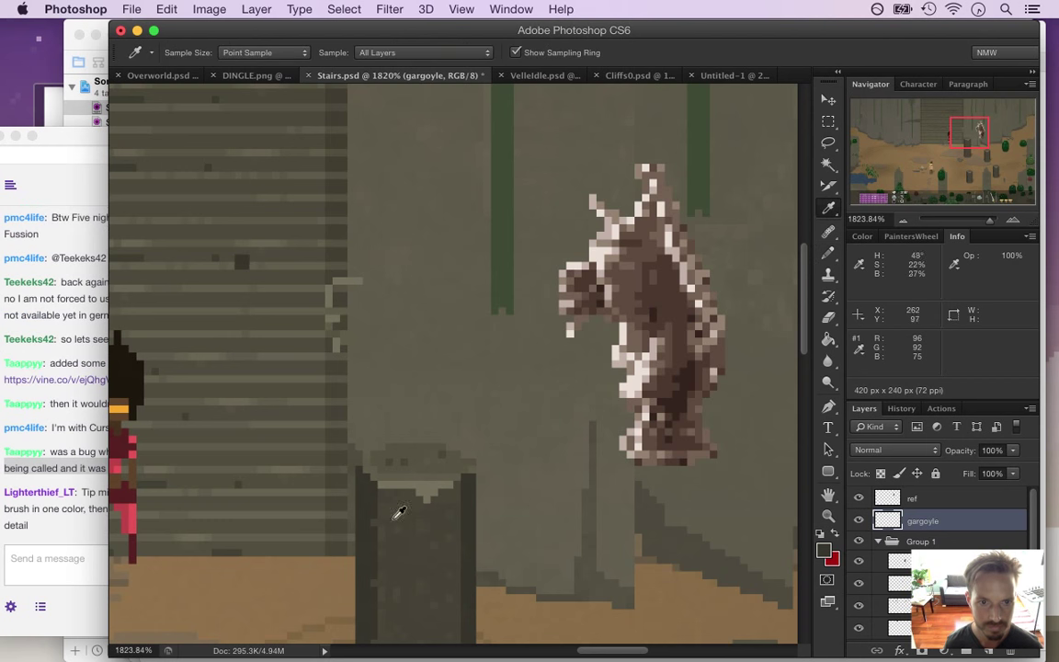
click(241, 261)
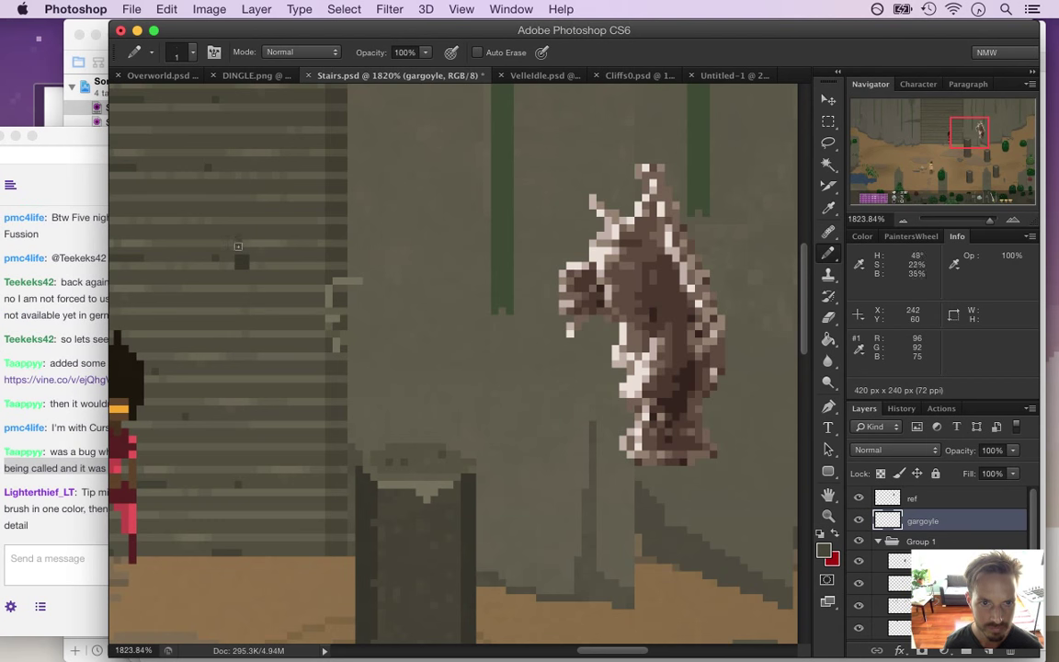
alt+click(397, 507)
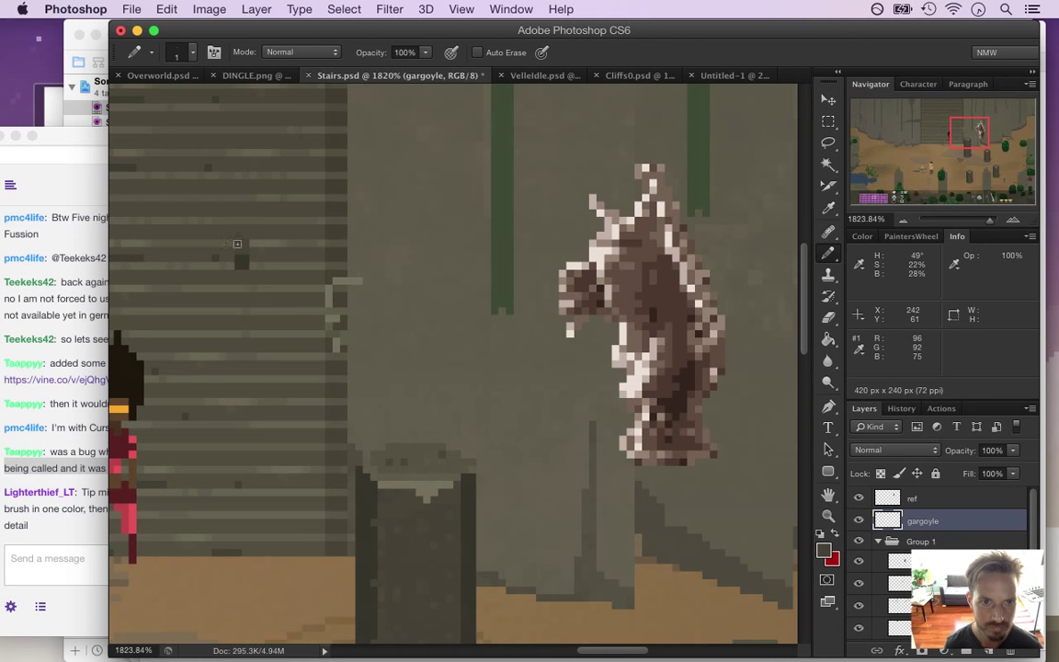
alt+click(368, 460)
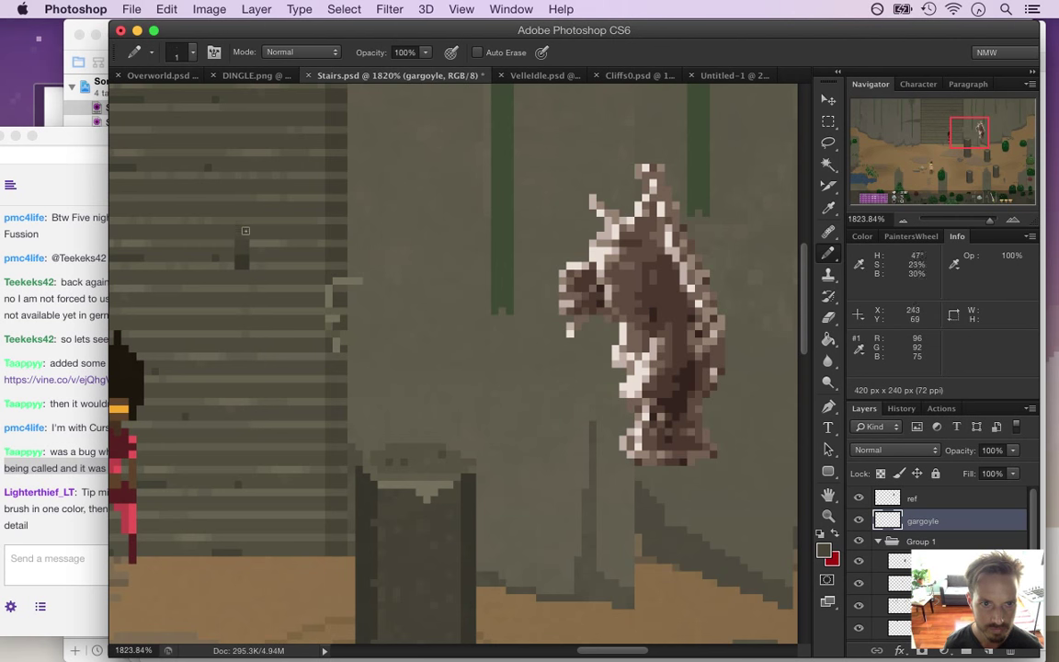
key(alt)
alt+click(387, 425)
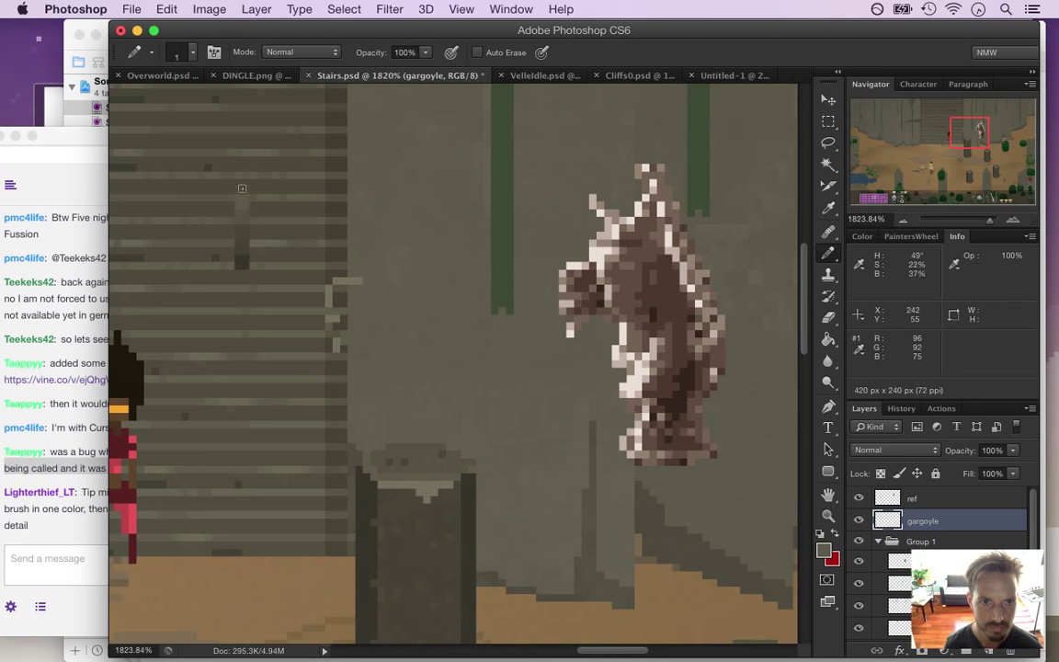
alt+click(387, 440)
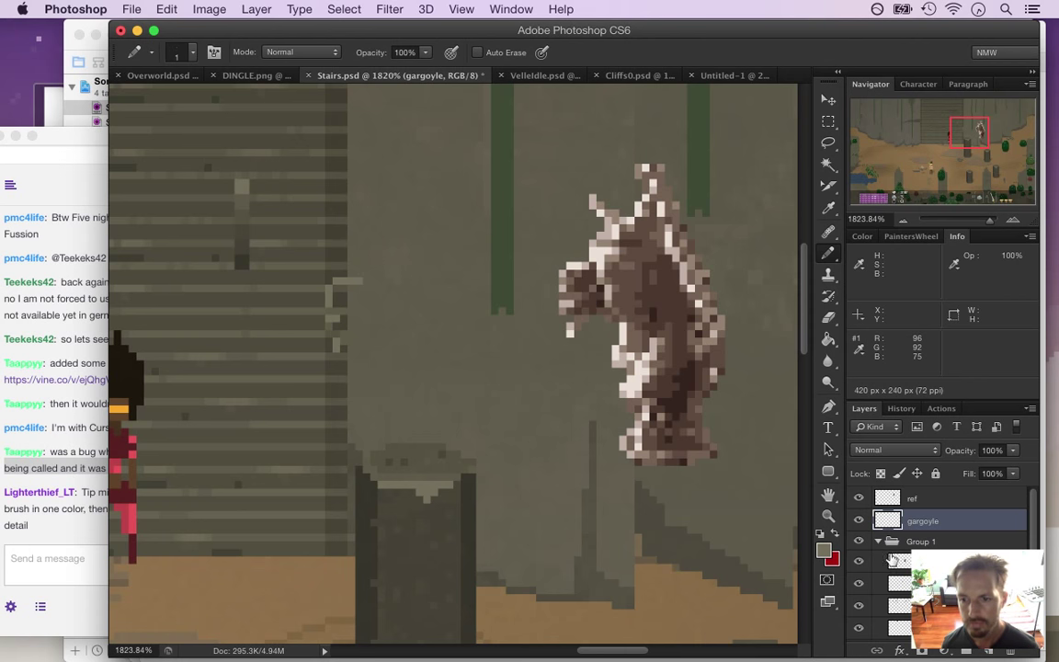
Lower Group 1's opacity to 72% and save Stairs.psd
click(919, 541)
click(1013, 449)
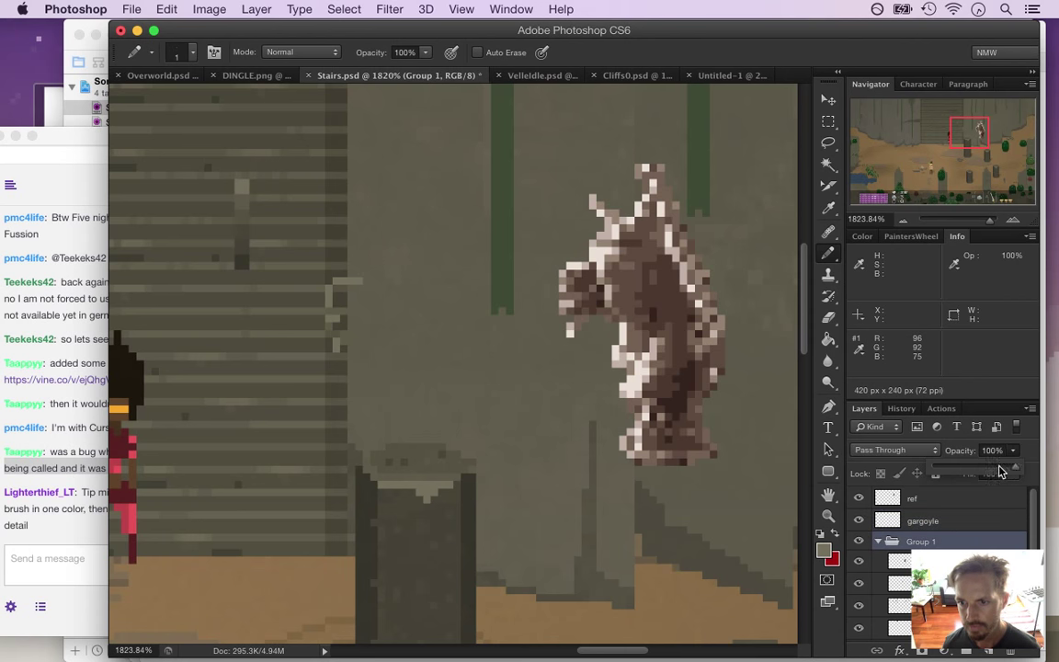
key(super+s)
On the gargoyle layer, move the swatch strip down until it sits level with the gargoyle's face, and deselect it
key(m)
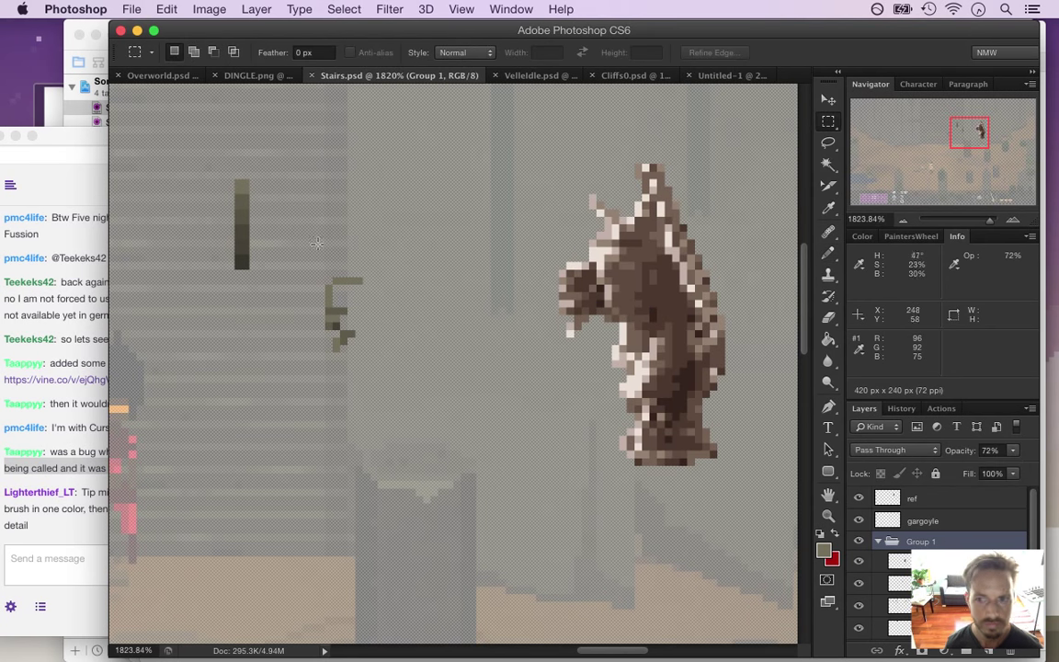
click(924, 520)
drag(233, 180, 250, 277)
key(v)
key(Down)
key(Down)
key(Down)
key(Down)
key(Down)
key(Down)
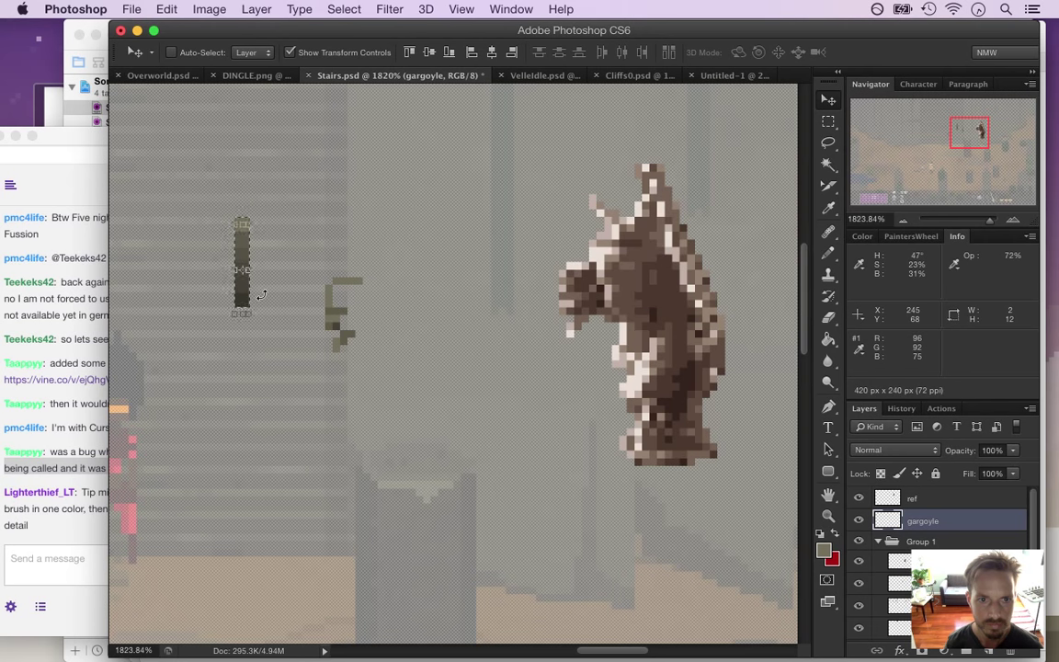
key(m)
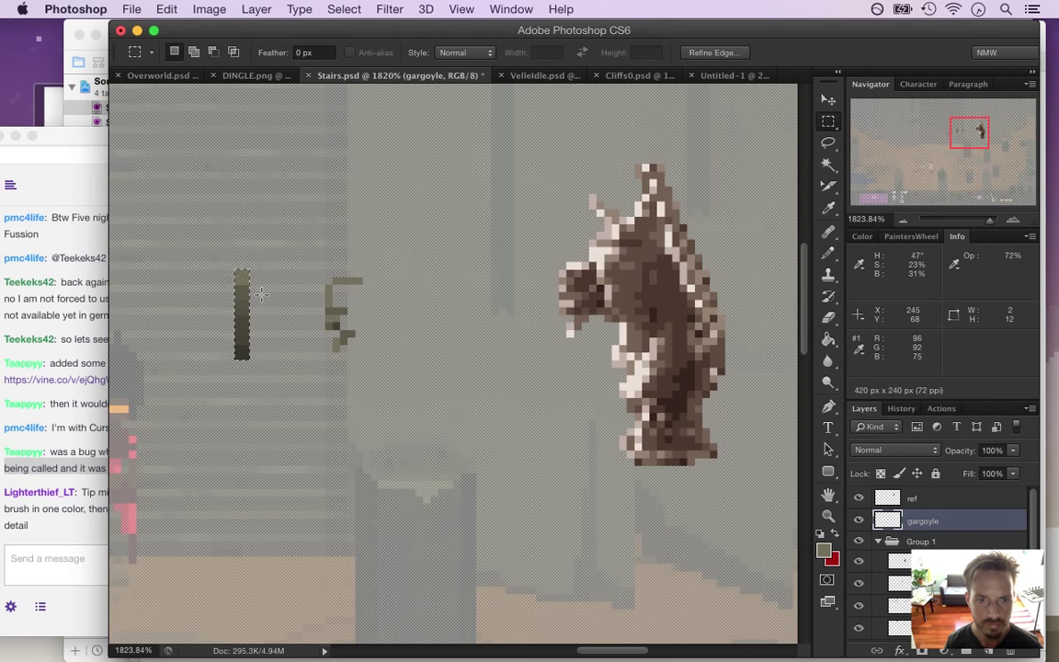
click(293, 221)
Read the Twitch chat tip about blocking in big shapes, and return to Photoshop
click(46, 495)
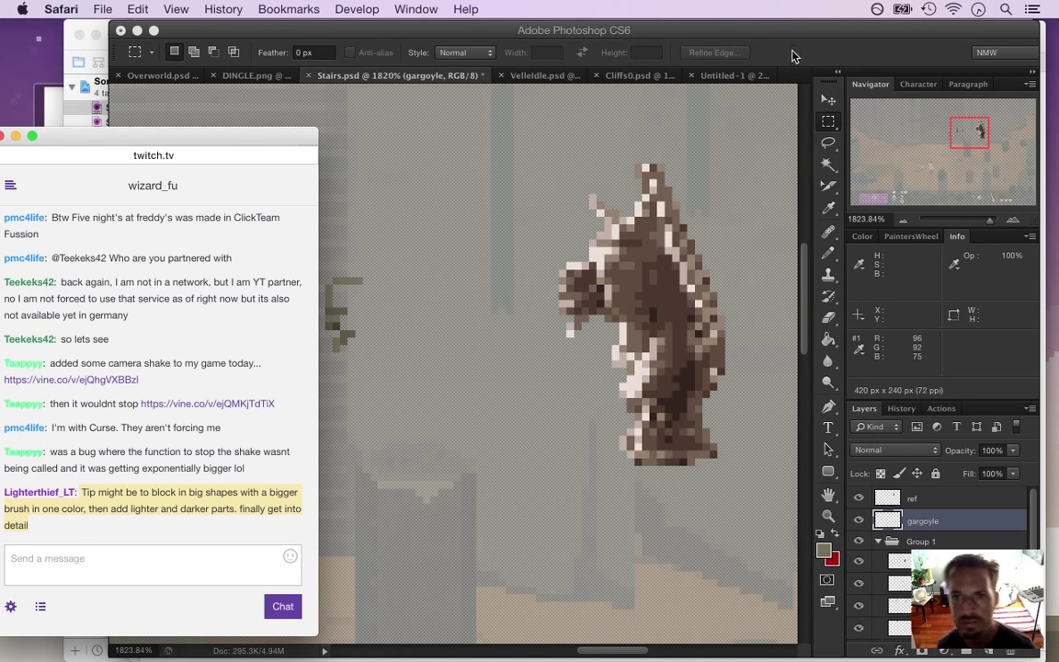
click(700, 143)
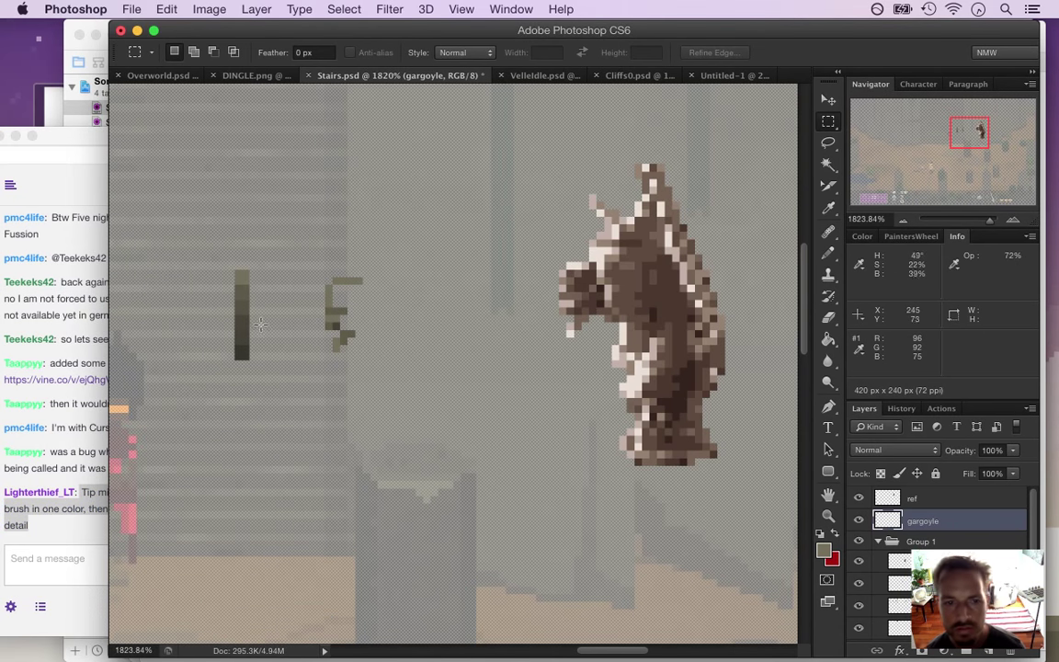
Remove the second-darkest swatch from the strip and move the darkest one up to close the gap
key(i)
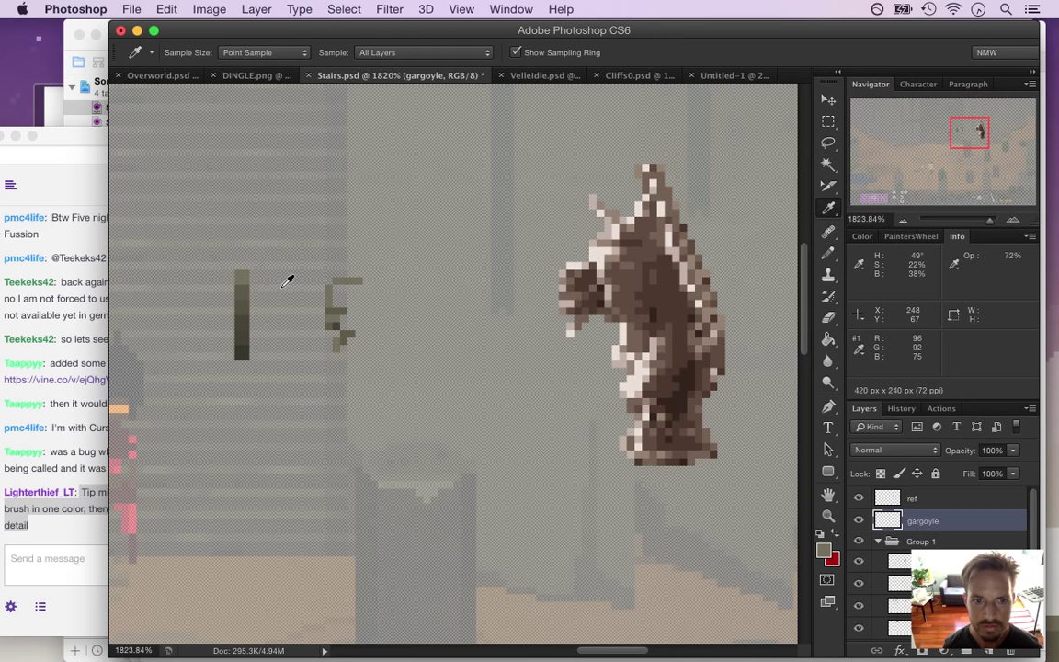
key(m)
drag(229, 331, 265, 346)
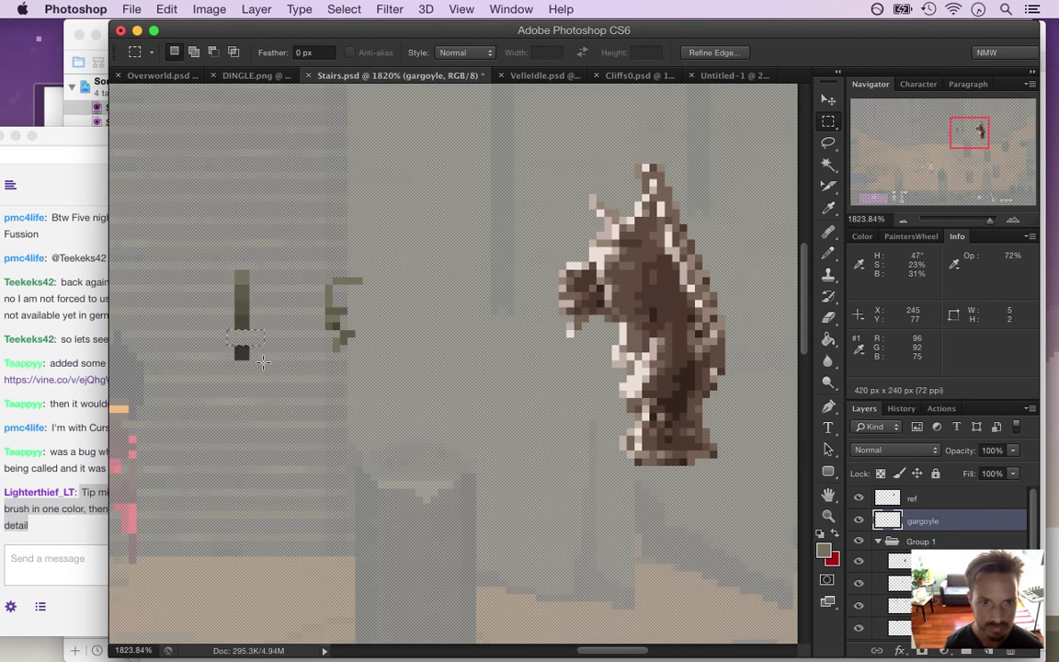
drag(229, 332, 271, 398)
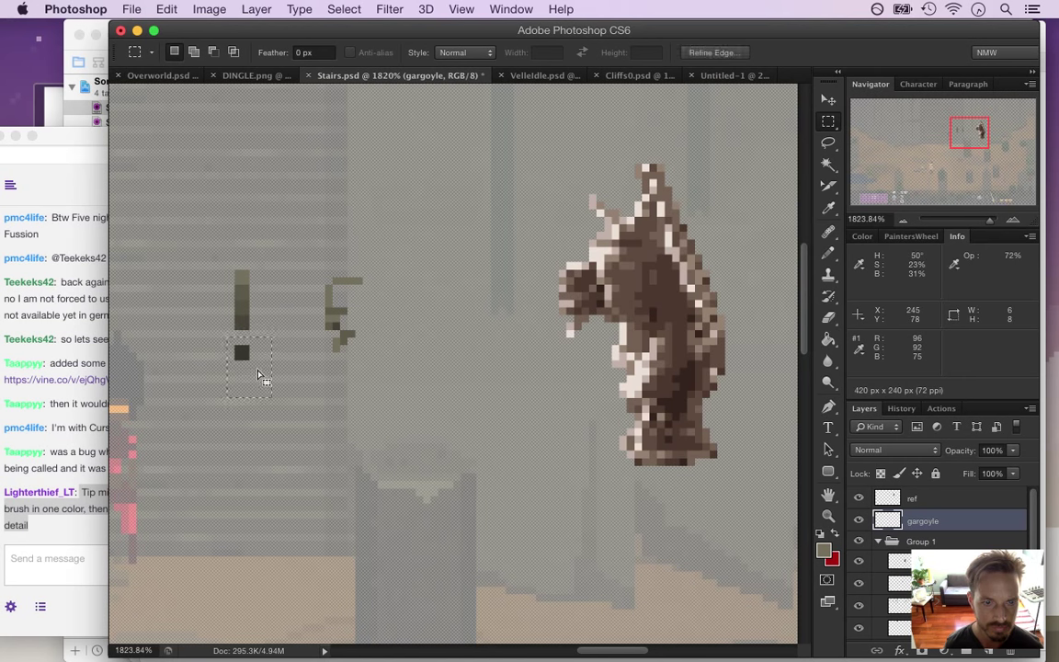
key(v)
key(ctrl+d)
key(m)
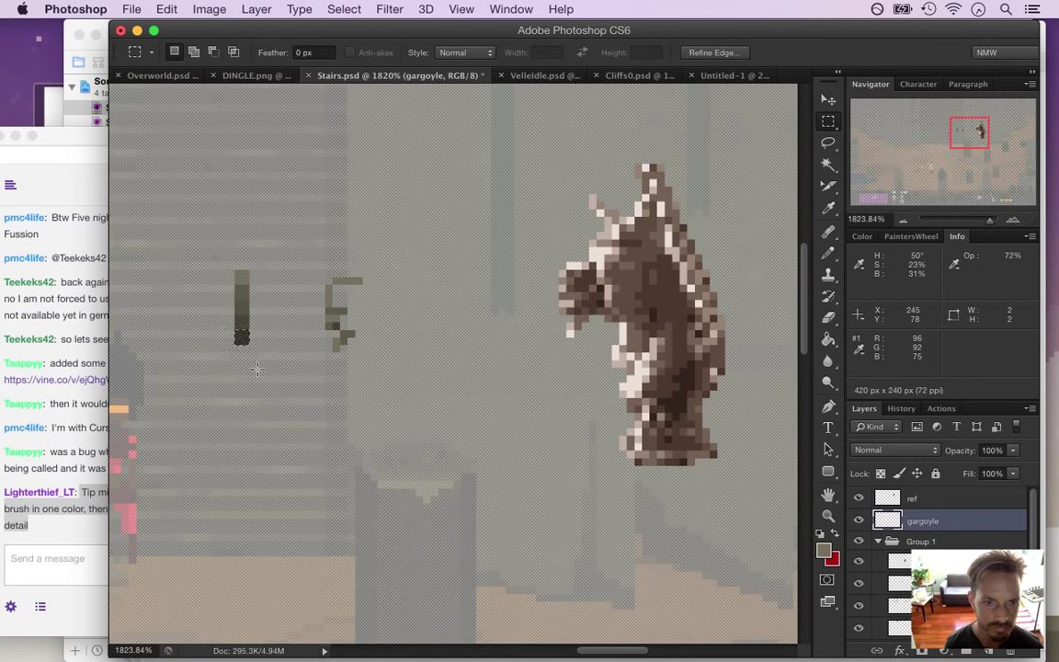
click(290, 287)
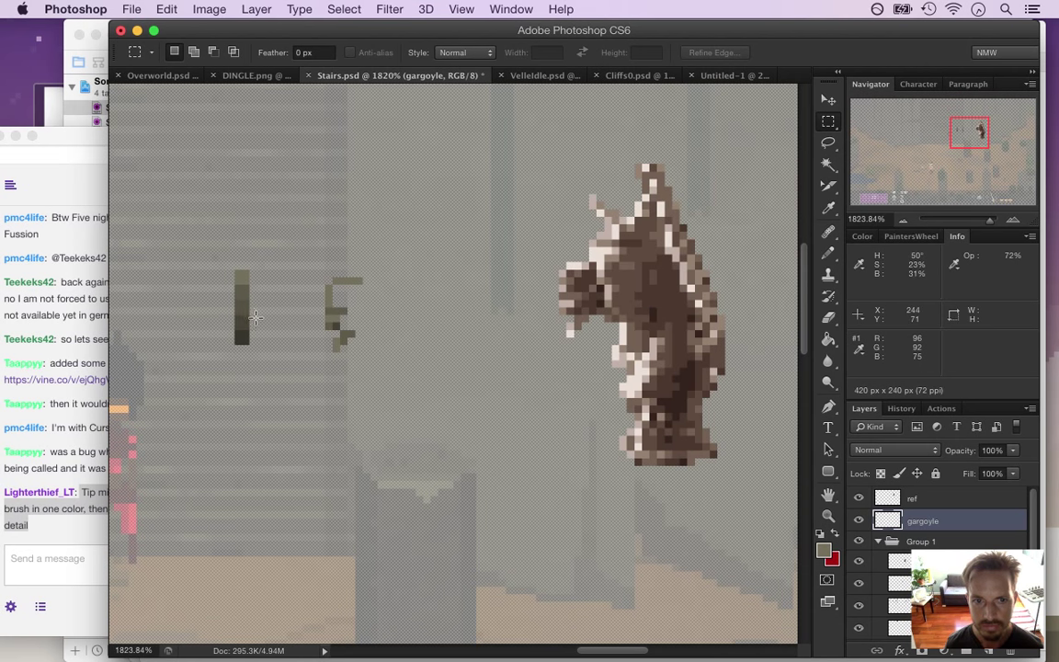
Sample a dark tone from the swatch strip and block in the gargoyle's face and snout with the 1-pixel Pencil
key(i)
key(b)
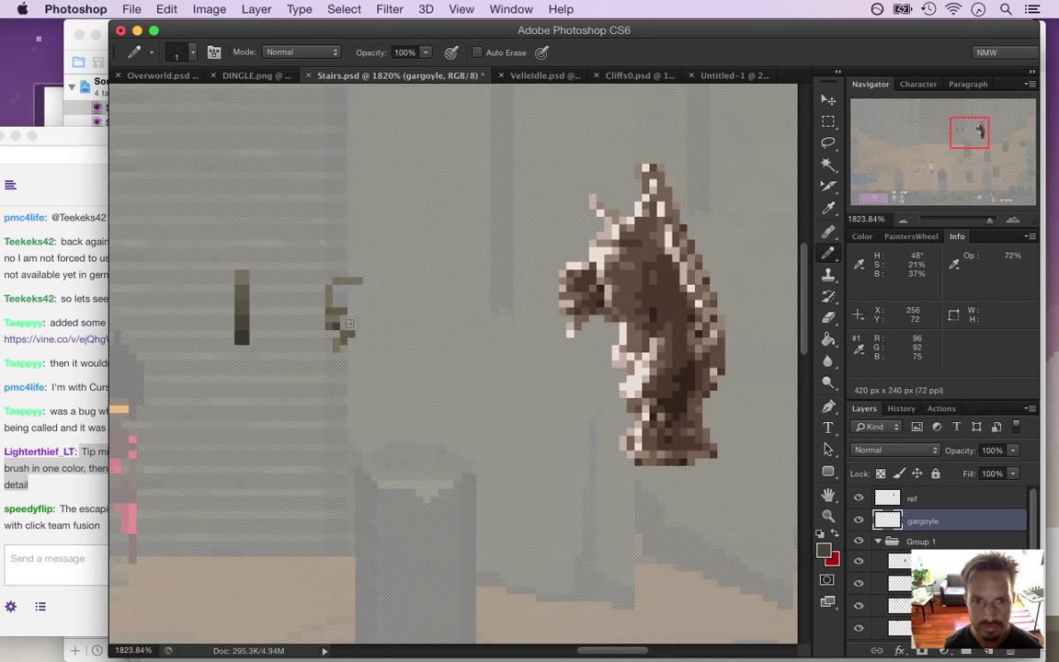
drag(350, 318, 357, 324)
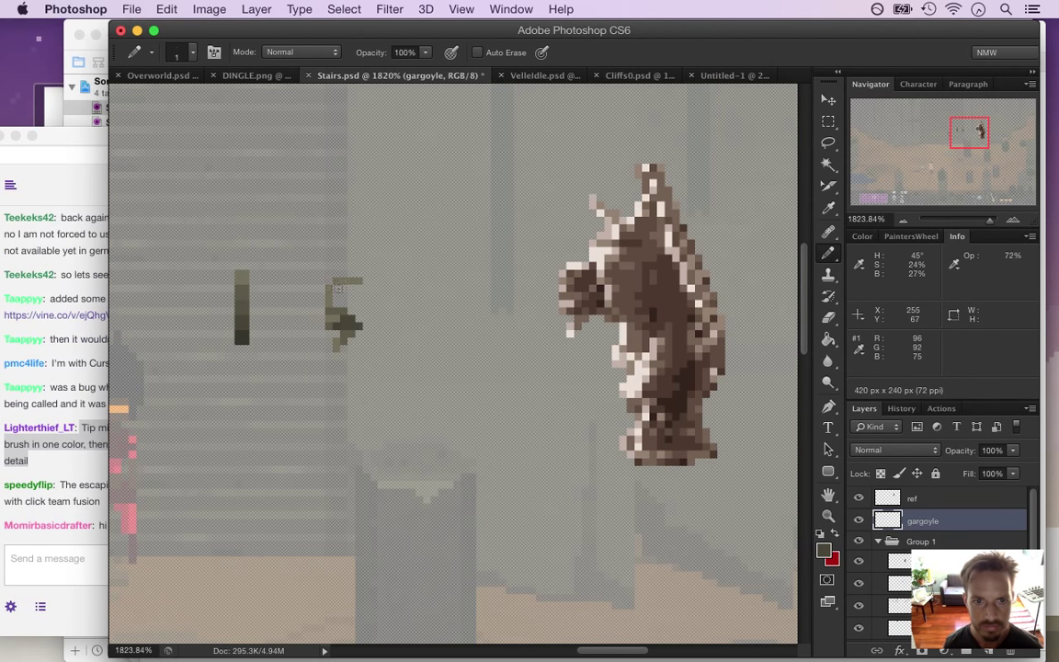
click(341, 290)
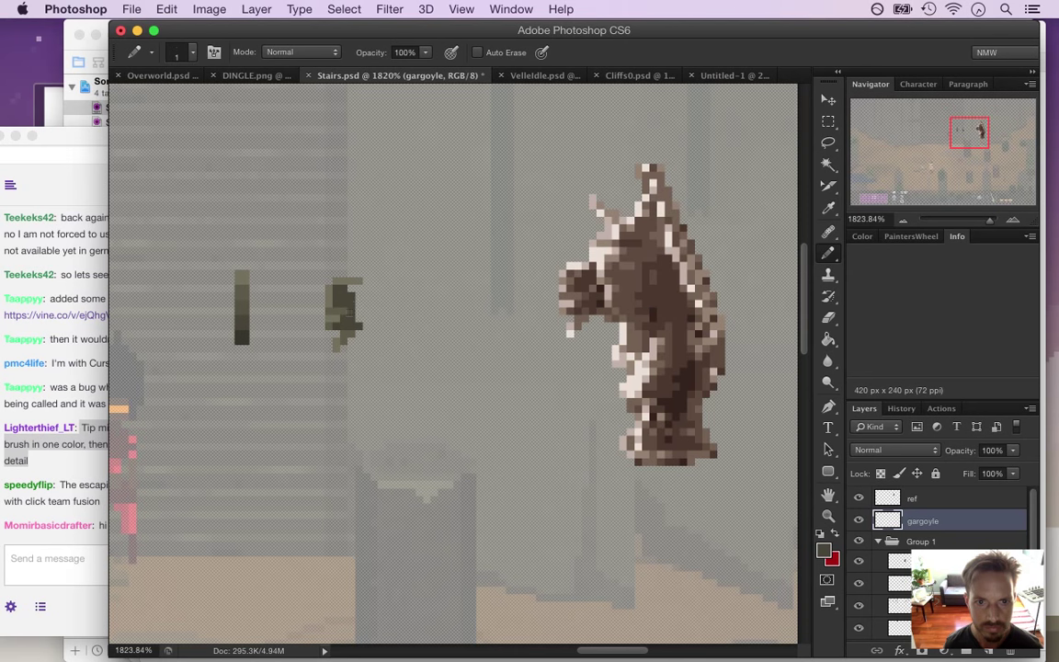
drag(358, 289, 359, 310)
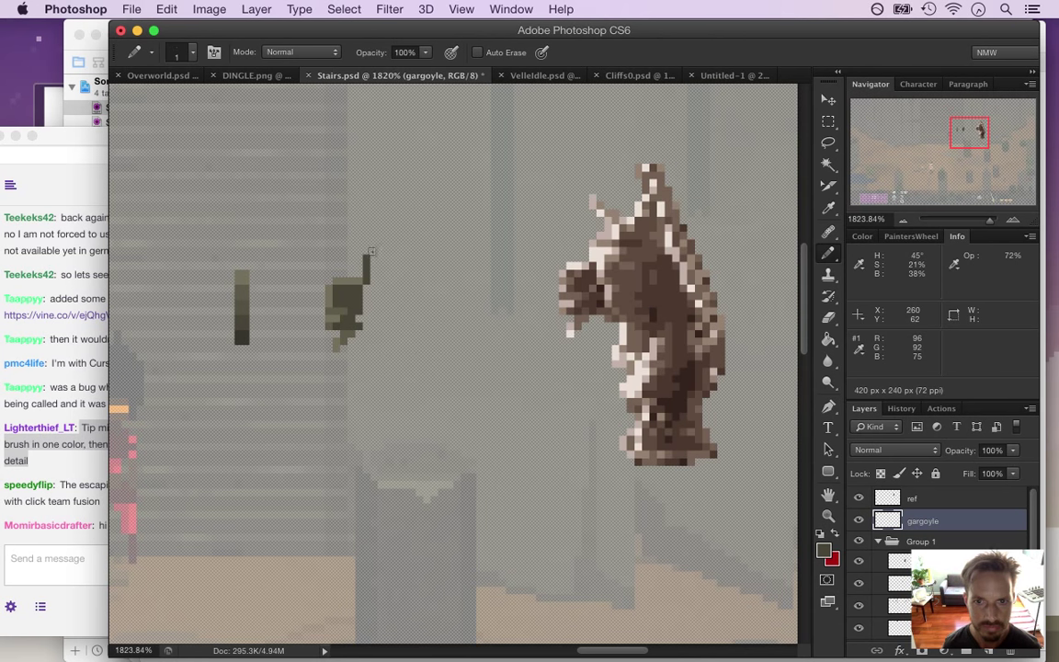
Outline the gargoyle's brow, small horn and tall crest in the same dark tone, following the reference statue
drag(377, 249, 380, 236)
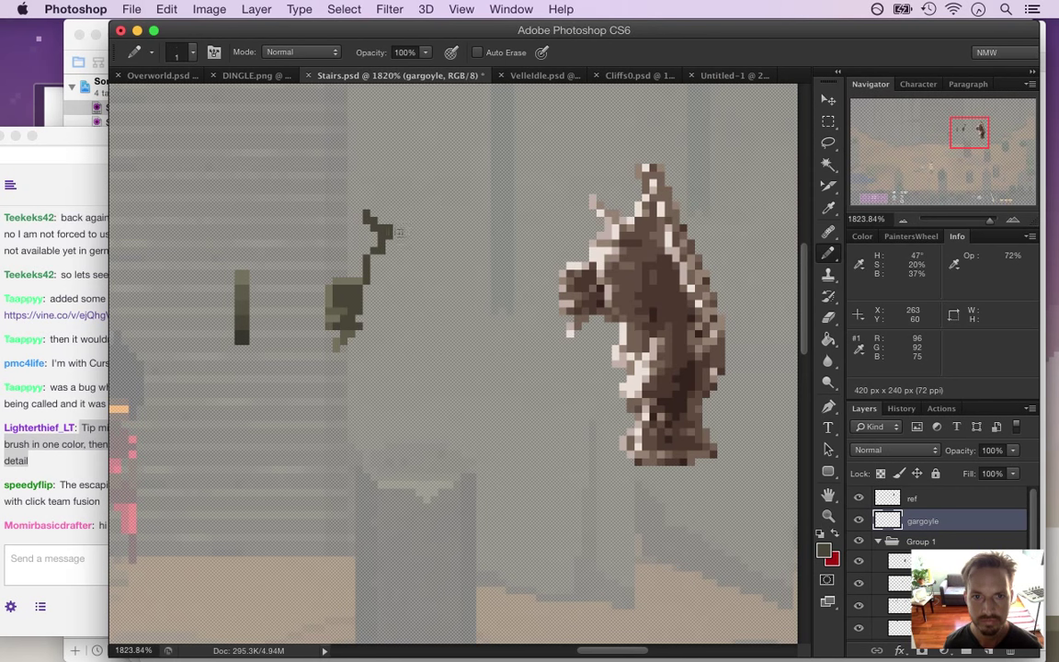
drag(397, 236, 410, 235)
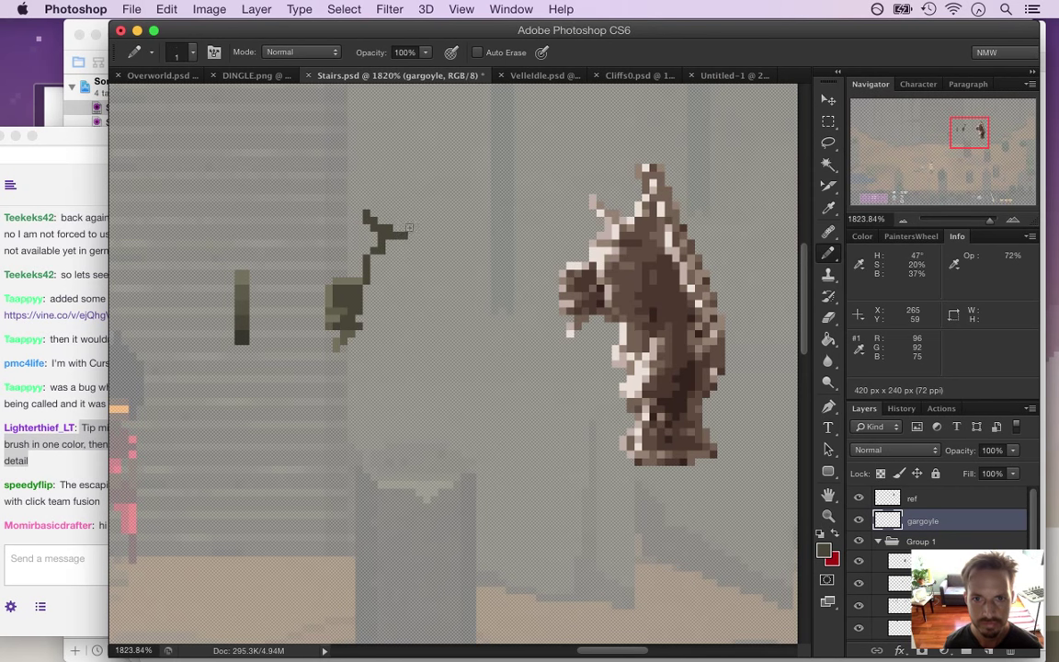
click(412, 223)
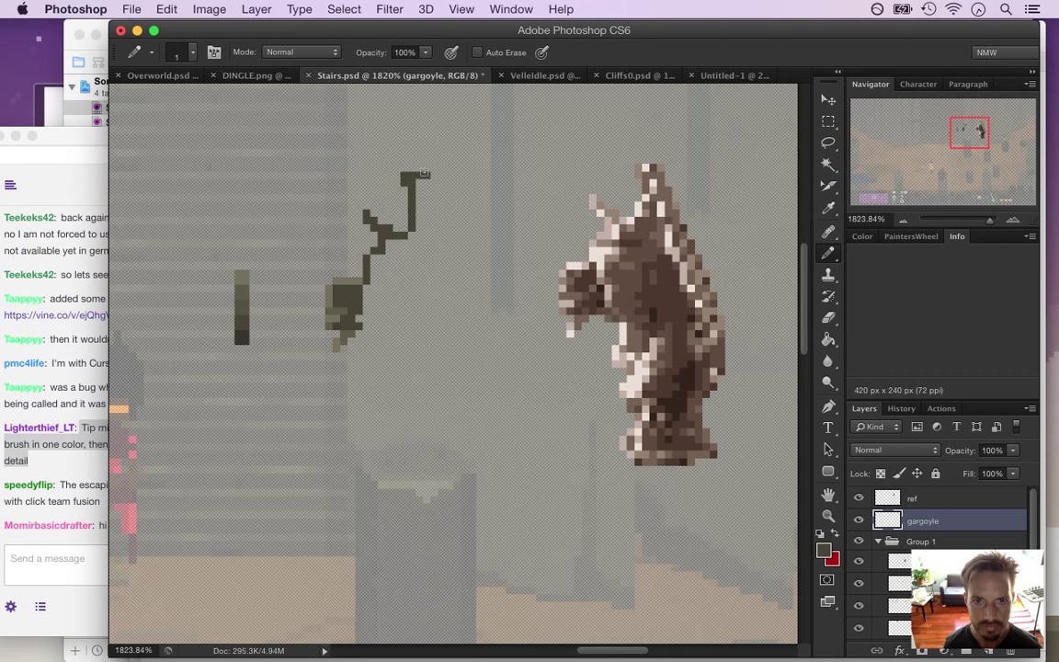
Read the newest Twitch chat greeting, return to Photoshop and save Stairs.psd
click(82, 419)
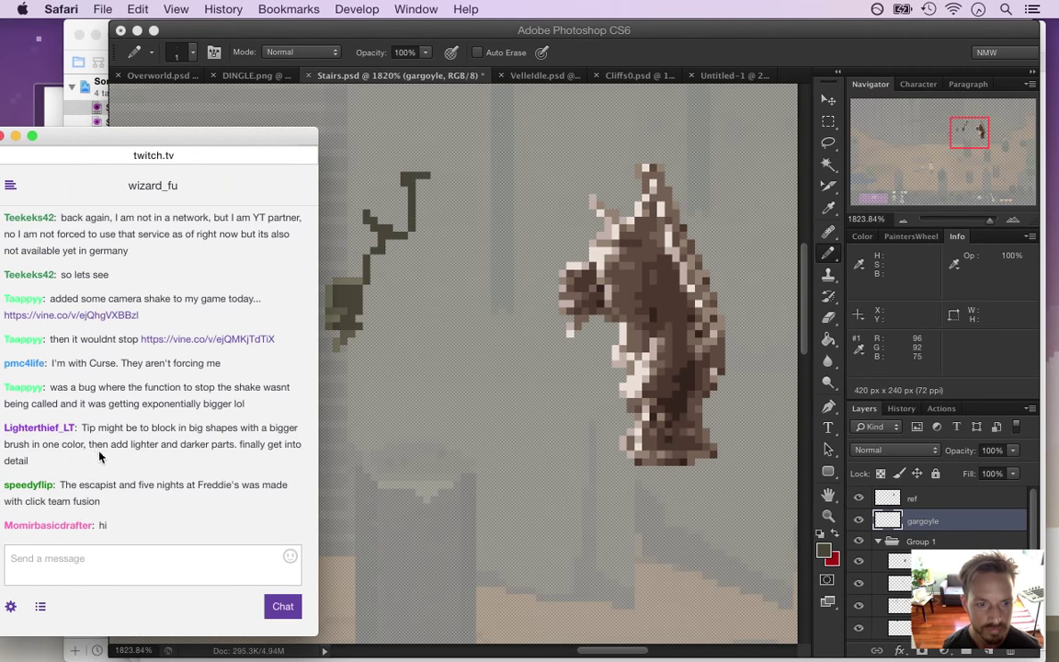
drag(98, 527, 127, 531)
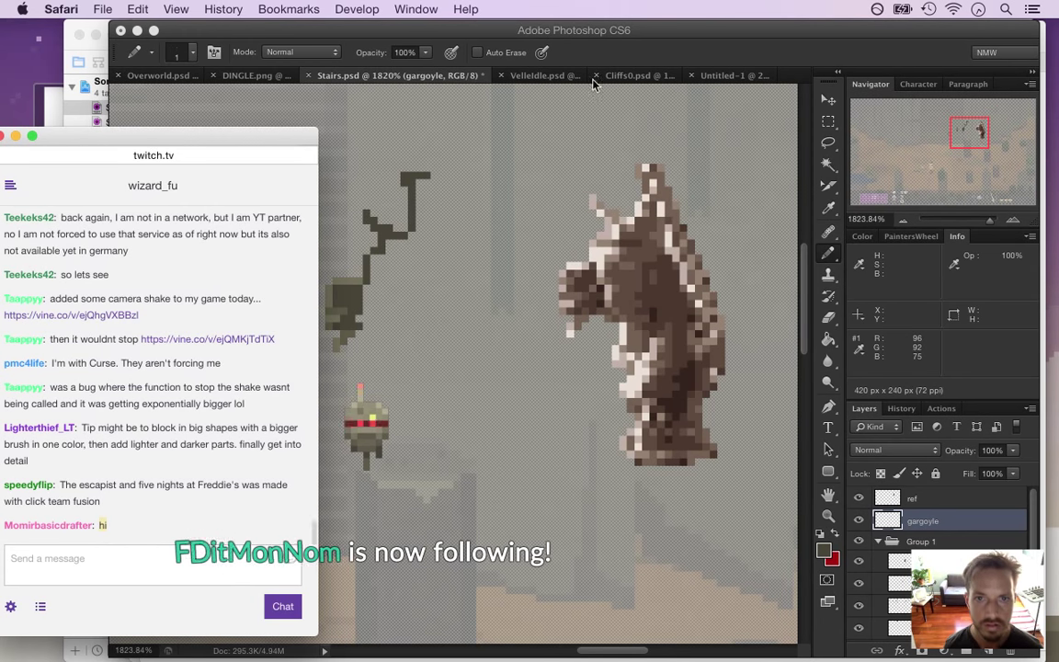
click(651, 55)
key(super+s)
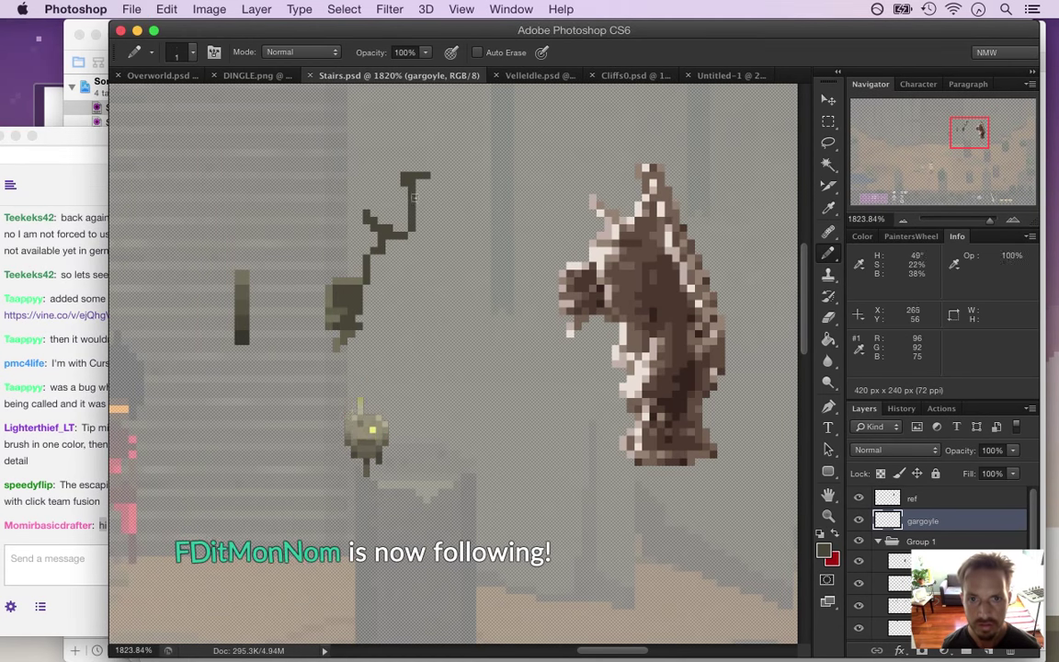
Fill out the crest above the gargoyle's brow as a solid dark shape and extend its back edge downward
drag(425, 182, 418, 184)
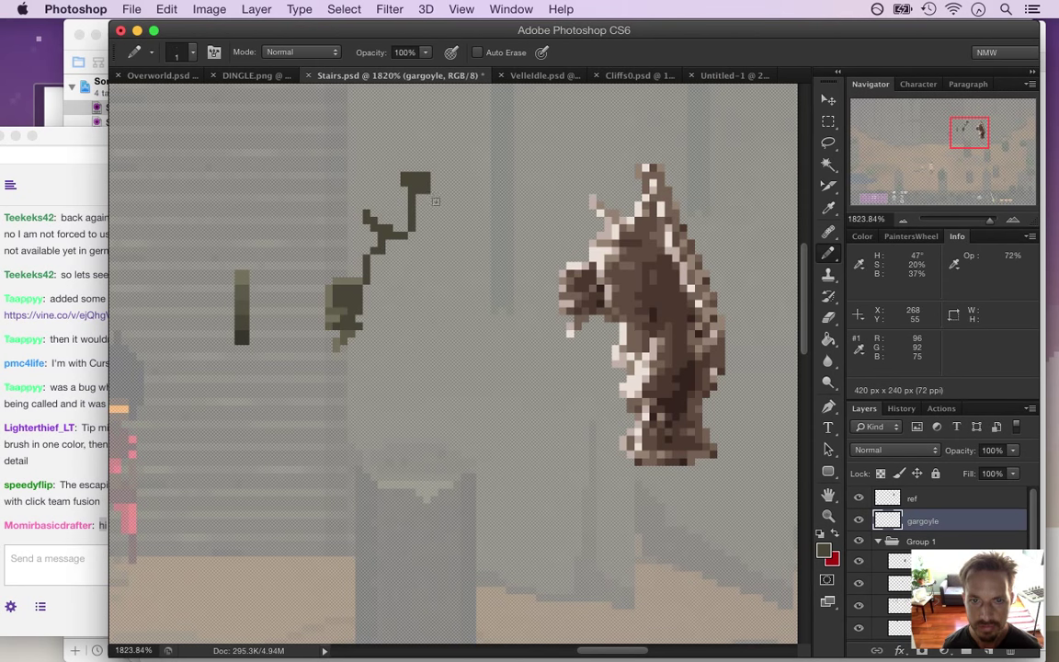
drag(433, 199, 428, 213)
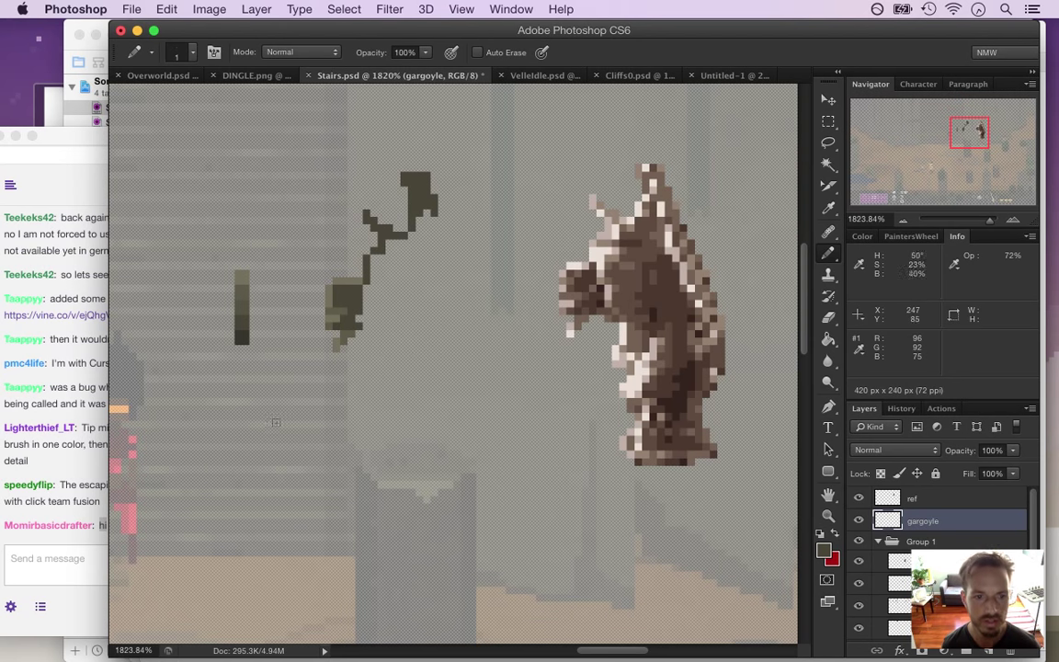
drag(252, 397, 184, 368)
drag(231, 415, 473, 280)
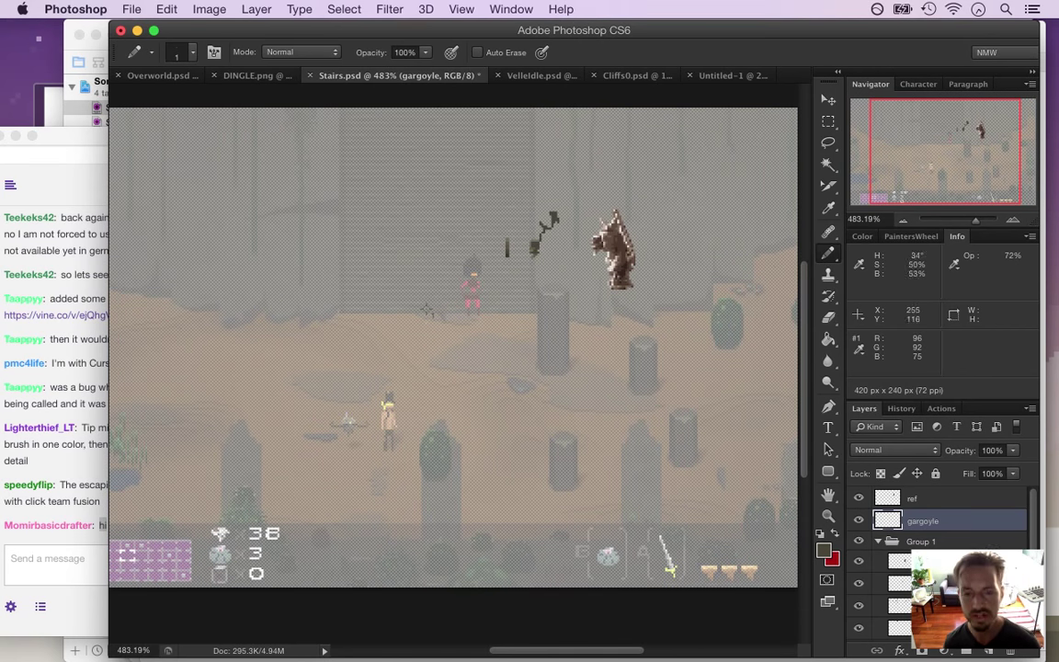
drag(558, 241, 528, 317)
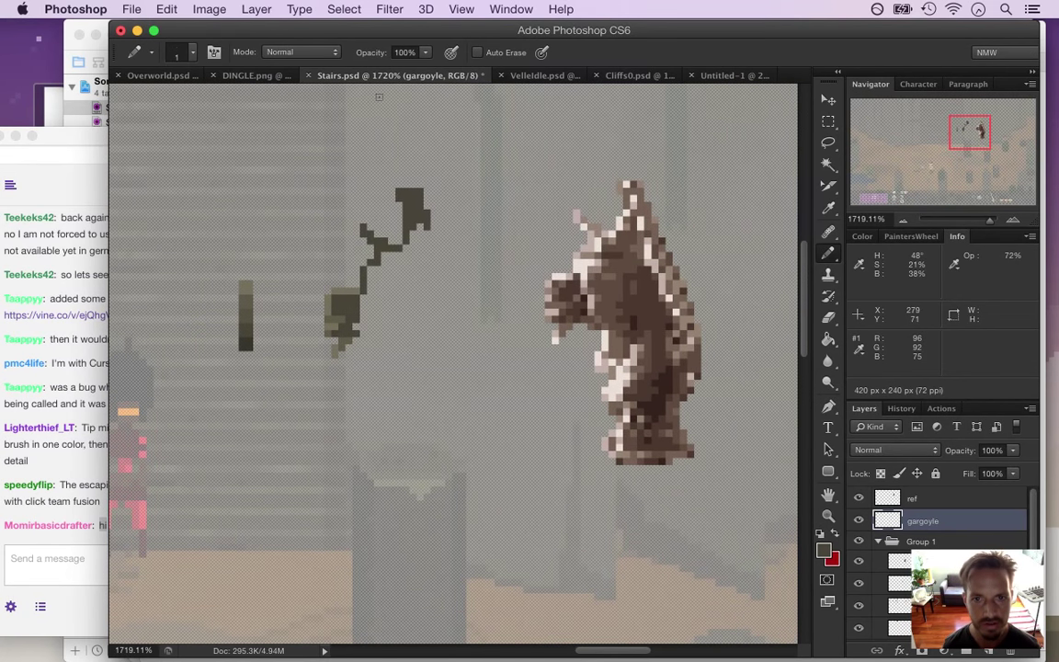
drag(461, 258, 480, 260)
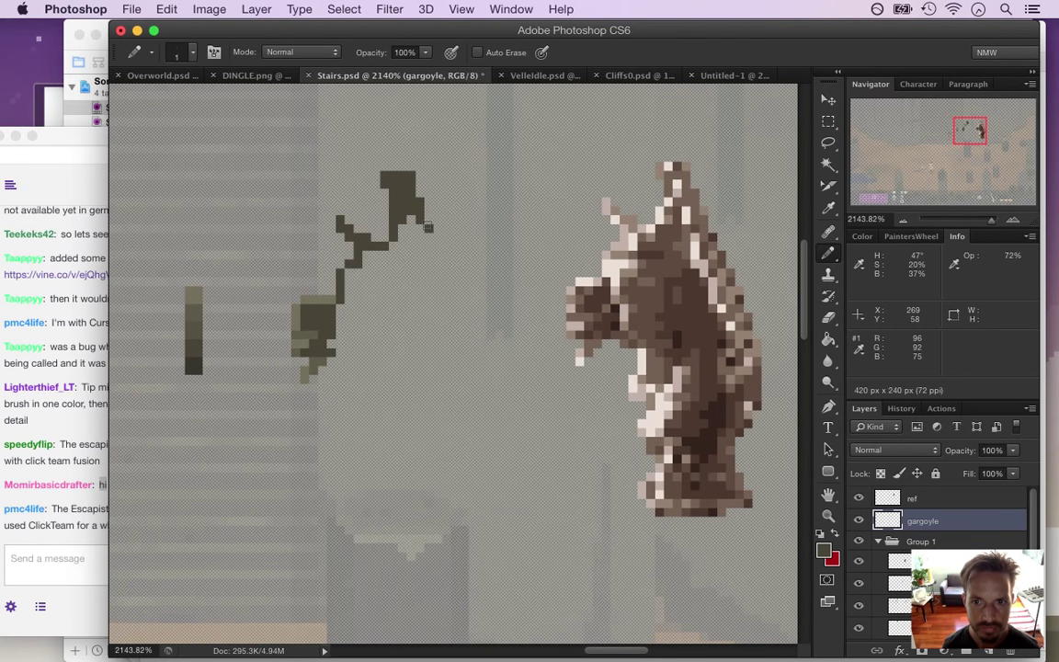
mouse_move(429, 226)
mouse_down()
mouse_move(428, 244)
mouse_move(407, 217)
mouse_move(402, 237)
mouse_up()
Fill the gargoyle's head with the dark tone and outline the back of its neck curving down toward the base
mouse_move(351, 273)
mouse_down()
mouse_move(331, 338)
mouse_move(389, 266)
mouse_move(375, 264)
mouse_move(410, 238)
mouse_move(445, 273)
mouse_up()
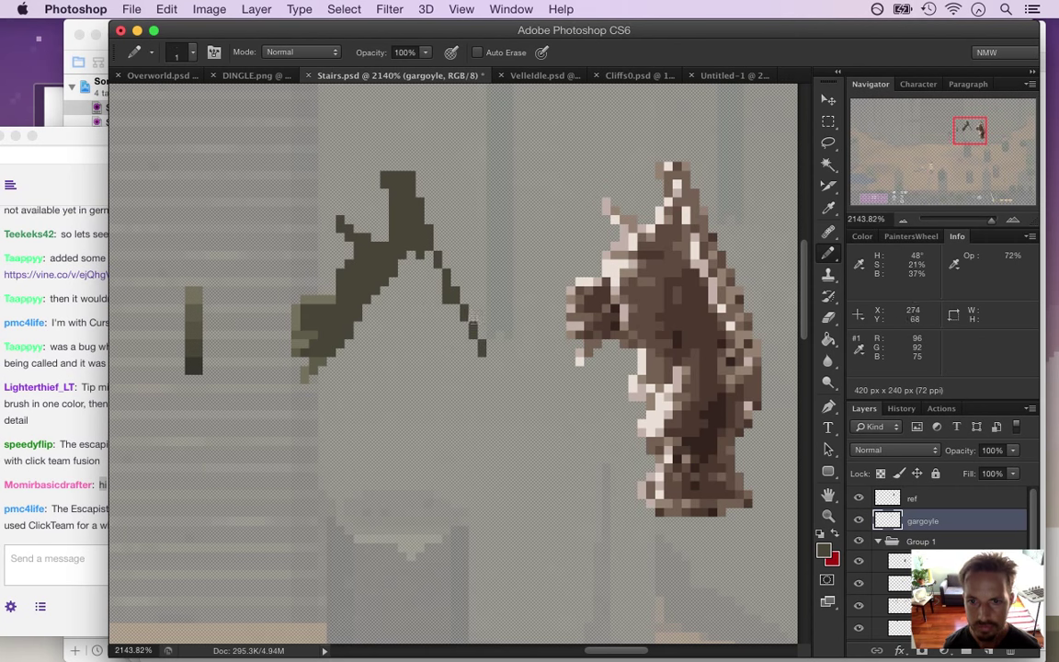
click(481, 348)
drag(491, 361, 487, 409)
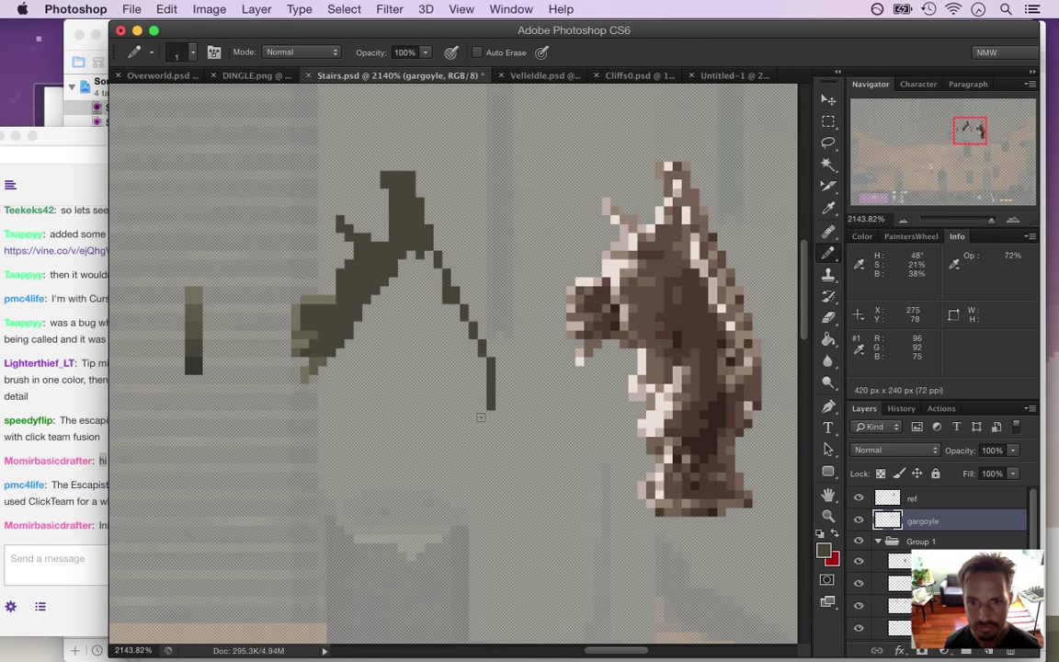
click(481, 417)
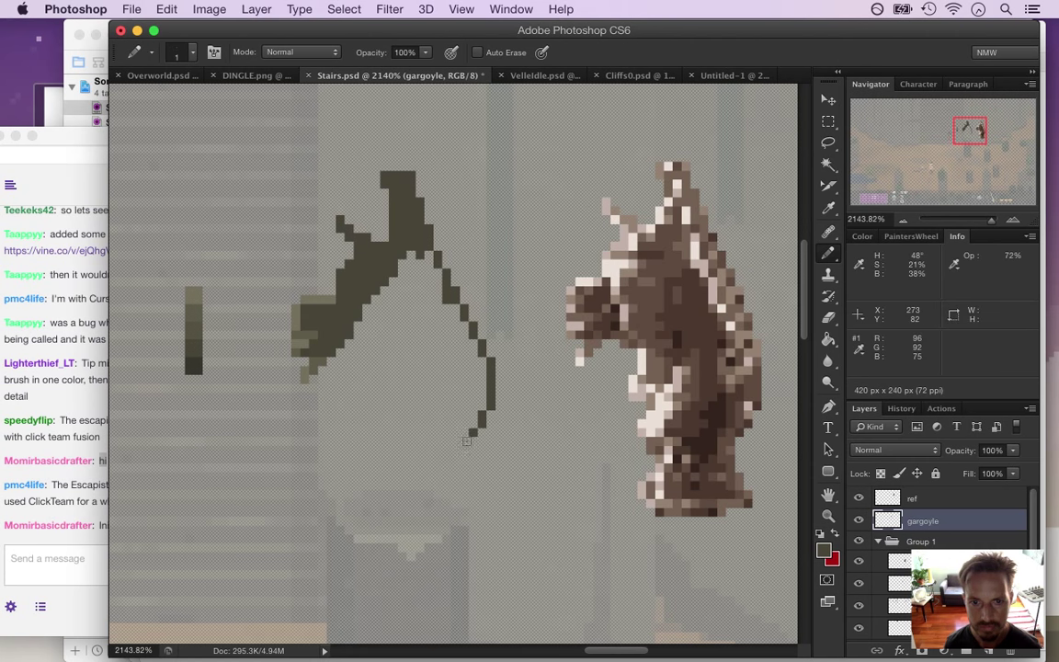
drag(463, 438, 459, 452)
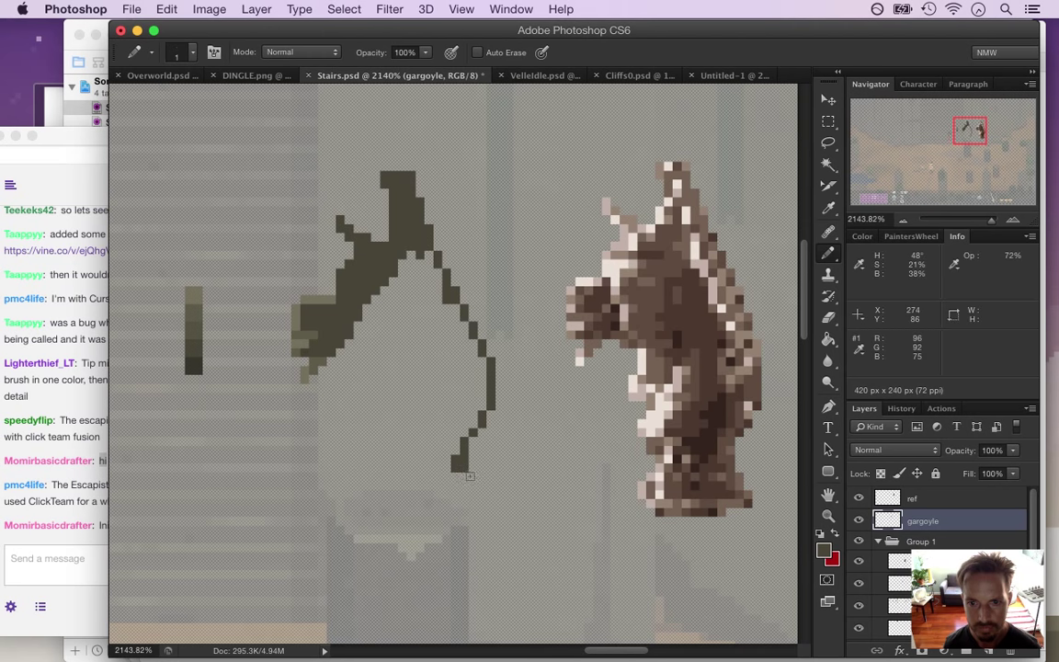
Read the newest Twitch chat question, switch to Xcode and run the Songbringer build
click(79, 460)
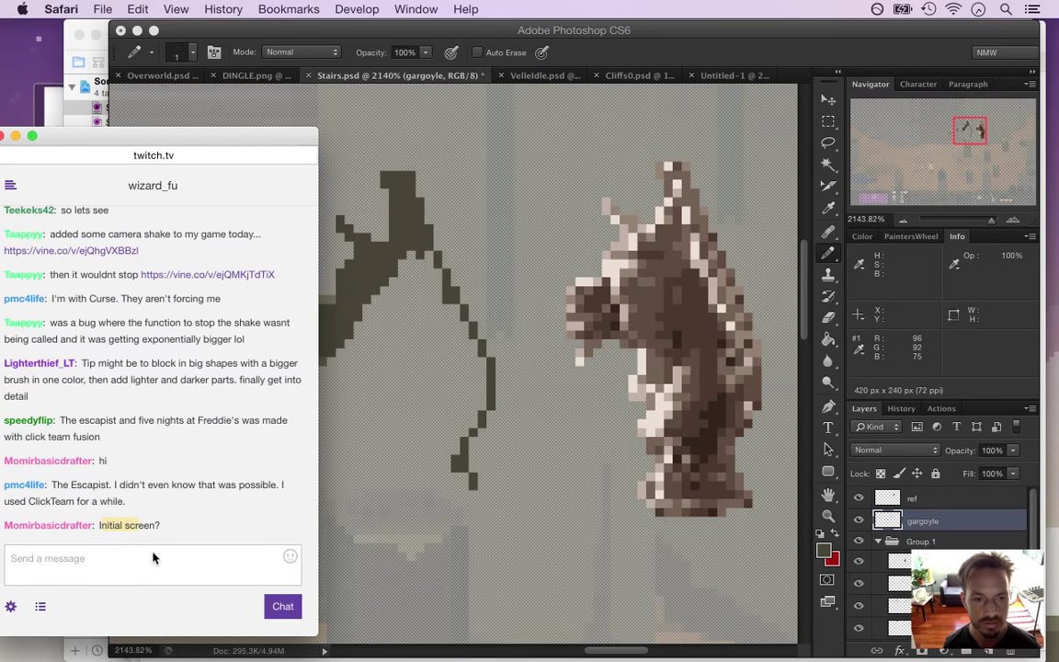
key(super+Tab)
click(394, 349)
key(super+r)
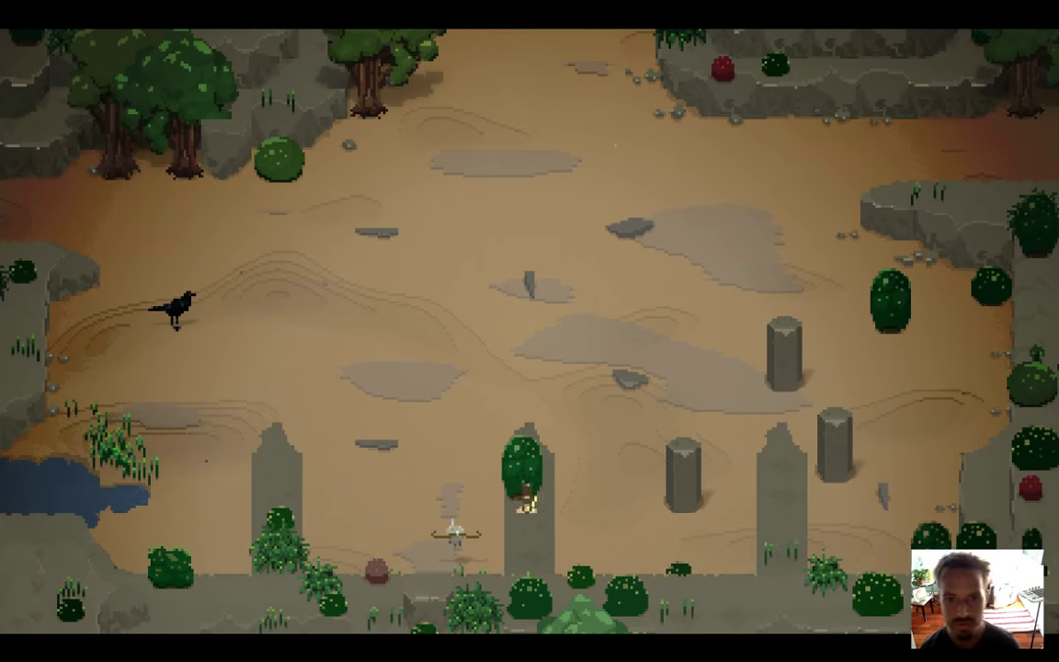
Walk the character through the desert area up to the stone shrine with two torches
key(Up)
key(Left)
key(Right)
key(Left)
key(Right)
key(Left)
key(Up)
key(Right)
key(Up)
key(Left)
key(Right)
key(Down)
key(Up)
key(Up)
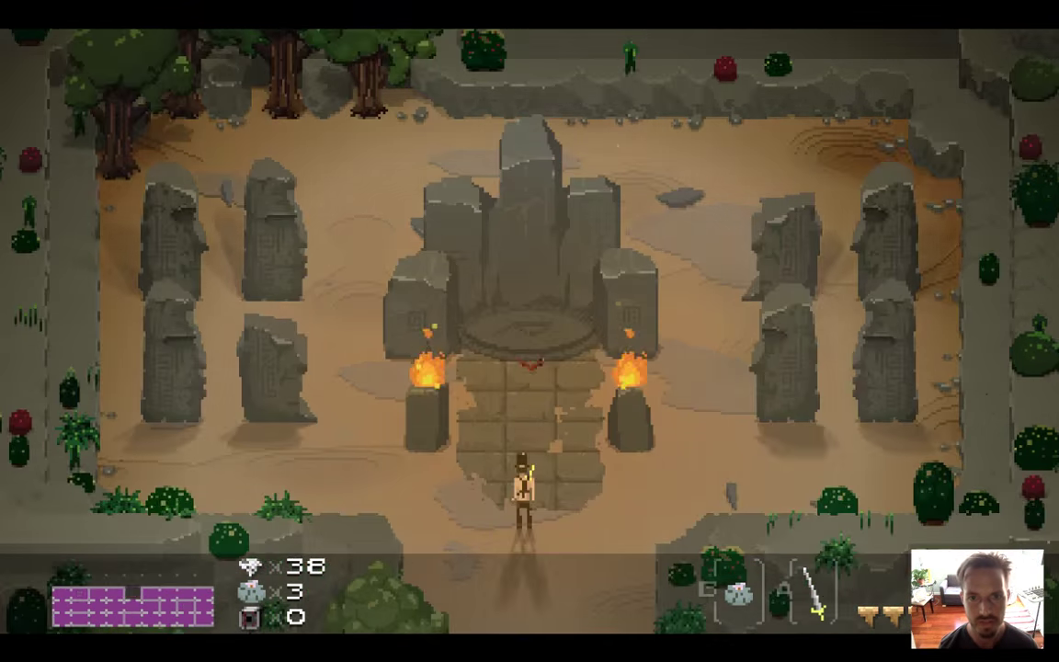
Leave the shrine, explore the desert and the torch-lit cave with the dark hooded figure, and quit the game
key(Down)
key(Down)
key(Left)
key(Right)
key(Left)
key(Down)
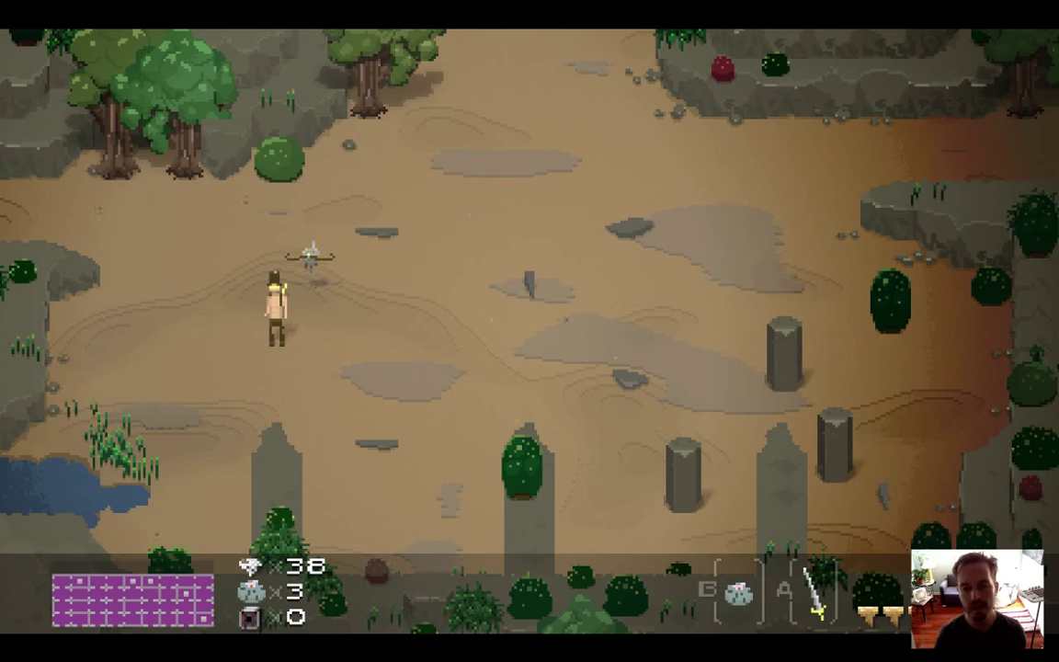
key(Down)
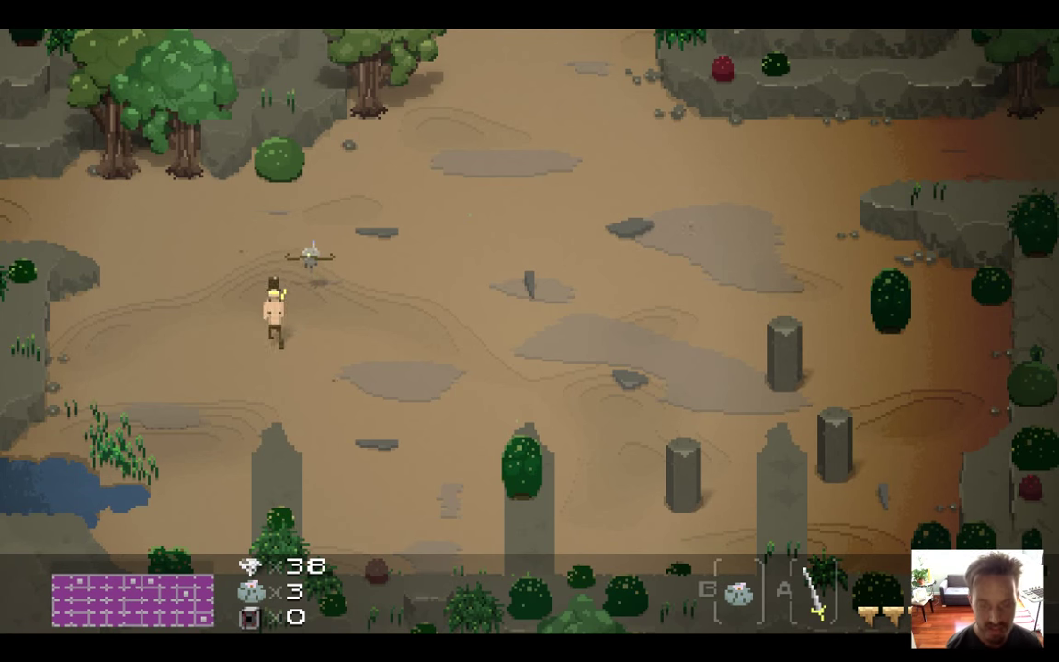
key(Up)
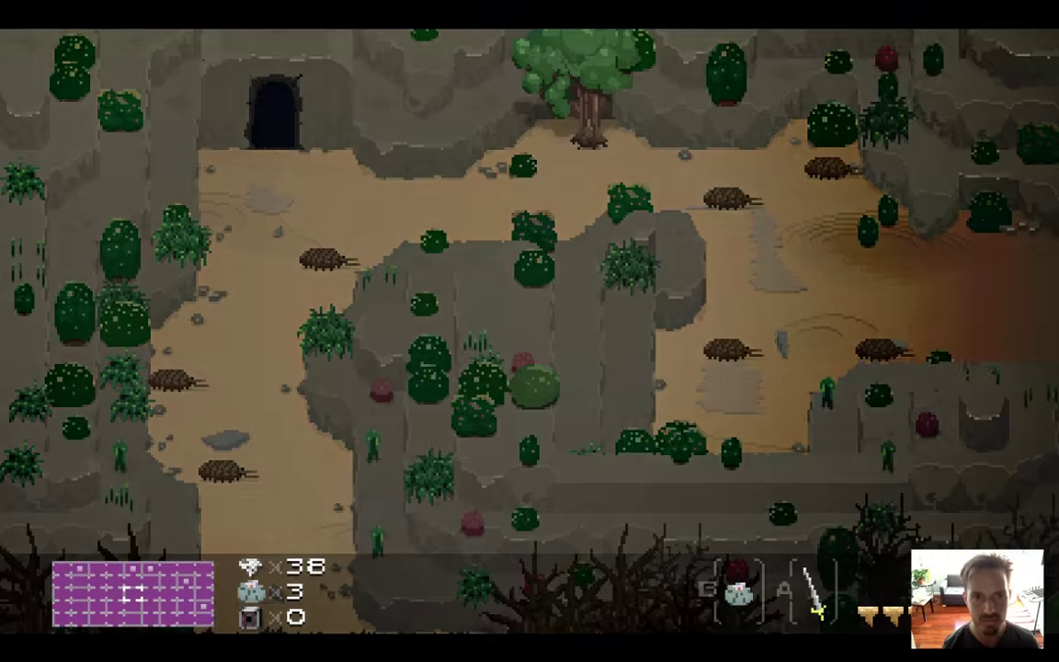
key(Down)
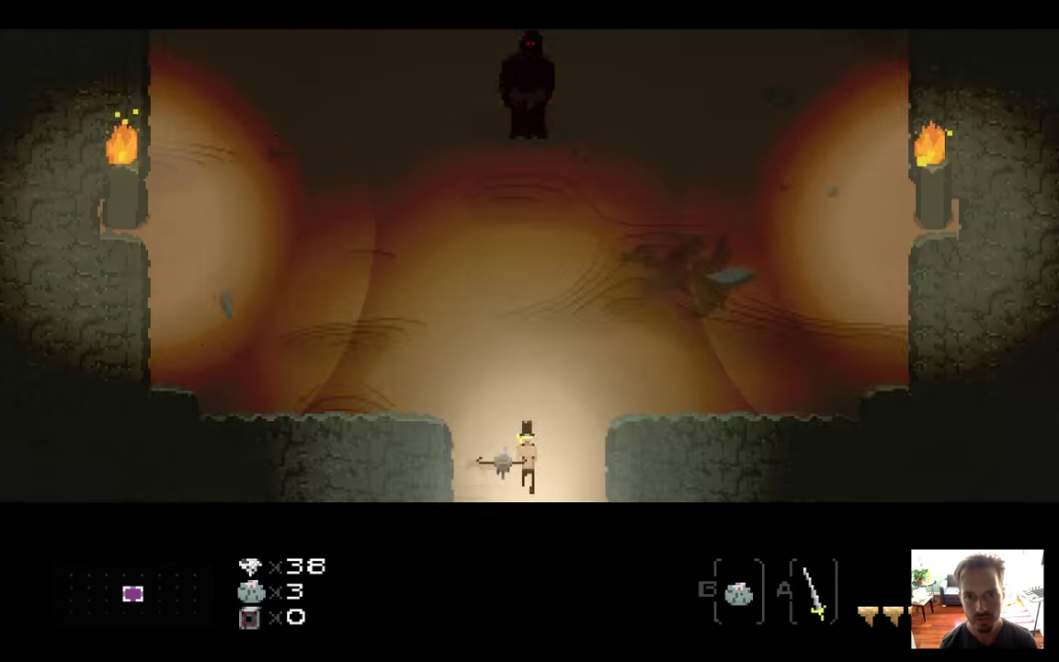
key(Left)
key(Right)
key(Left)
key(super+q)
Run Songbringer again and walk the character through the swamp and forest areas to the dark forest shrine
key(super+r)
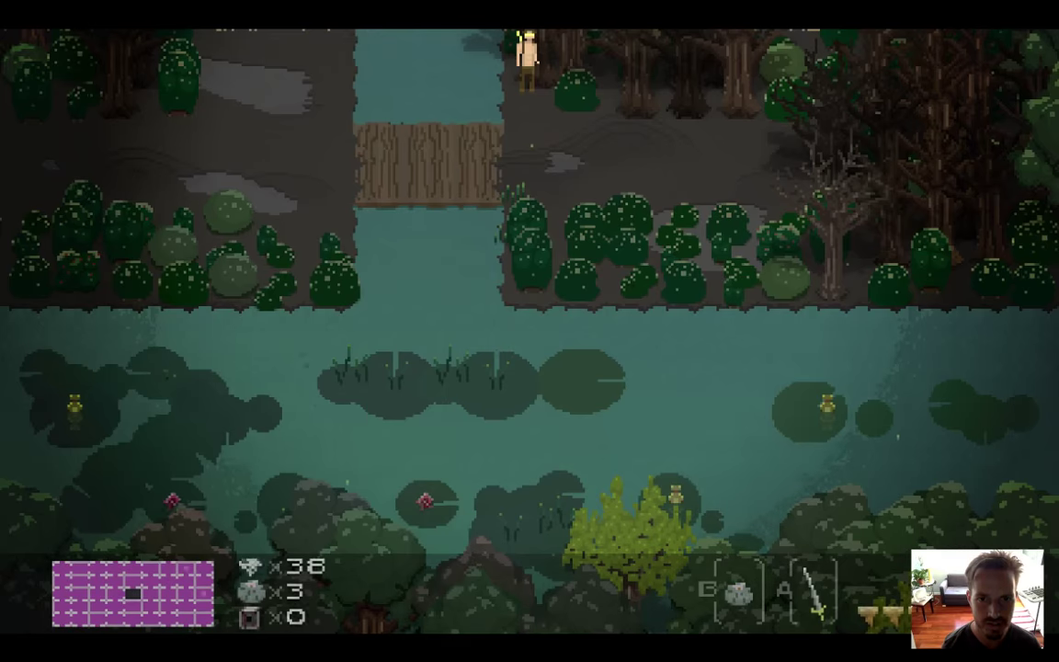
key(Right)
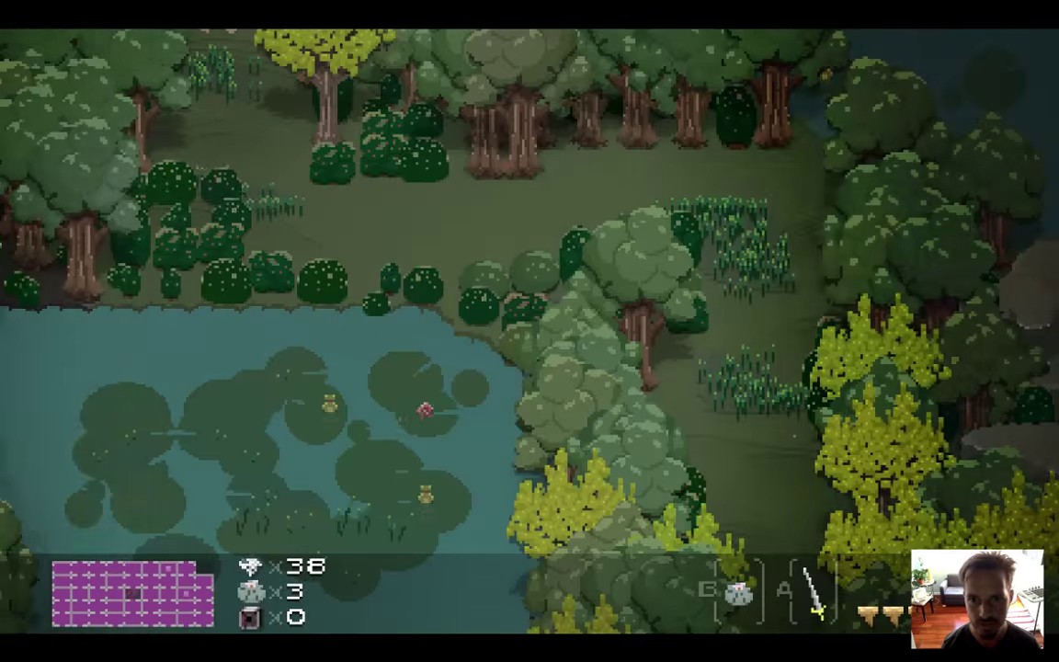
key(Right)
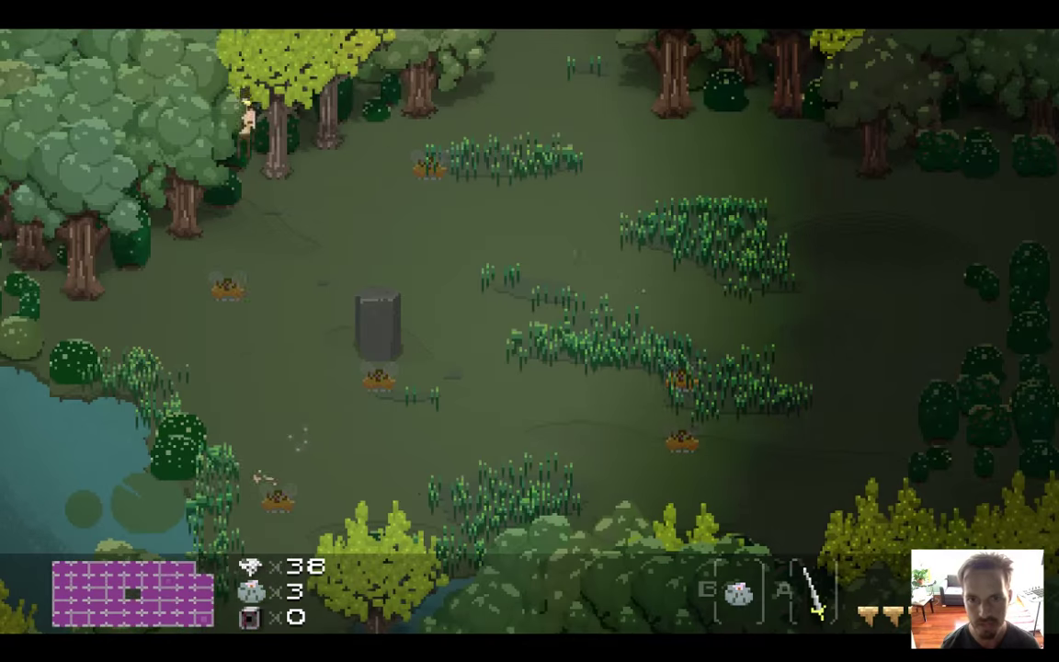
key(Down)
key(Right)
key(Up)
key(Right)
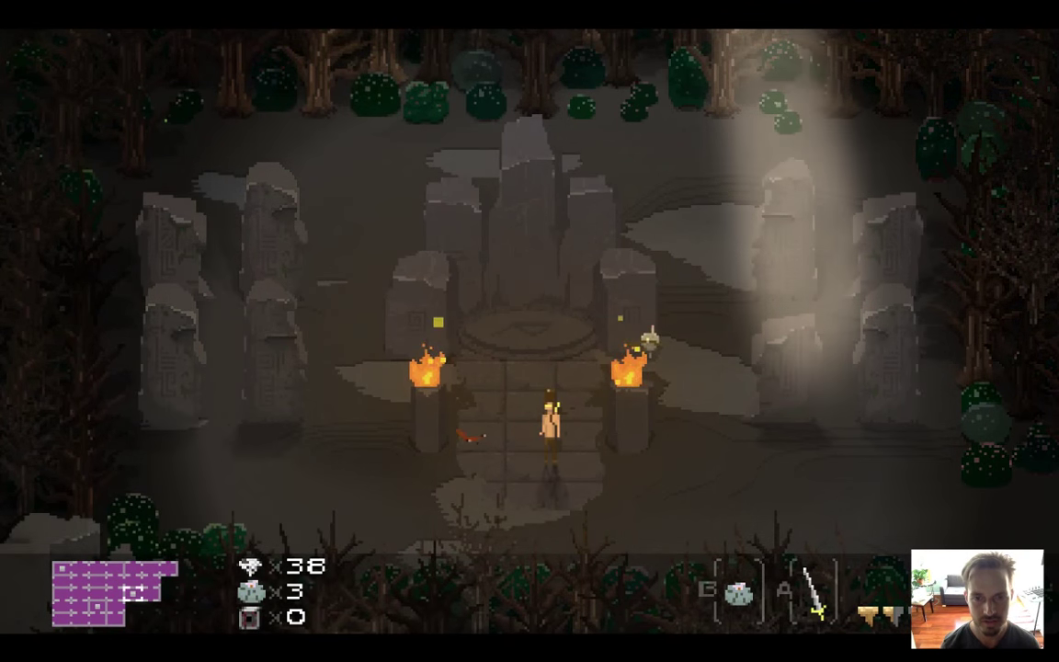
Walk around the dark forest shrine to examine its torches, standing stones and light shafts, and quit the game
key(Down)
key(Right)
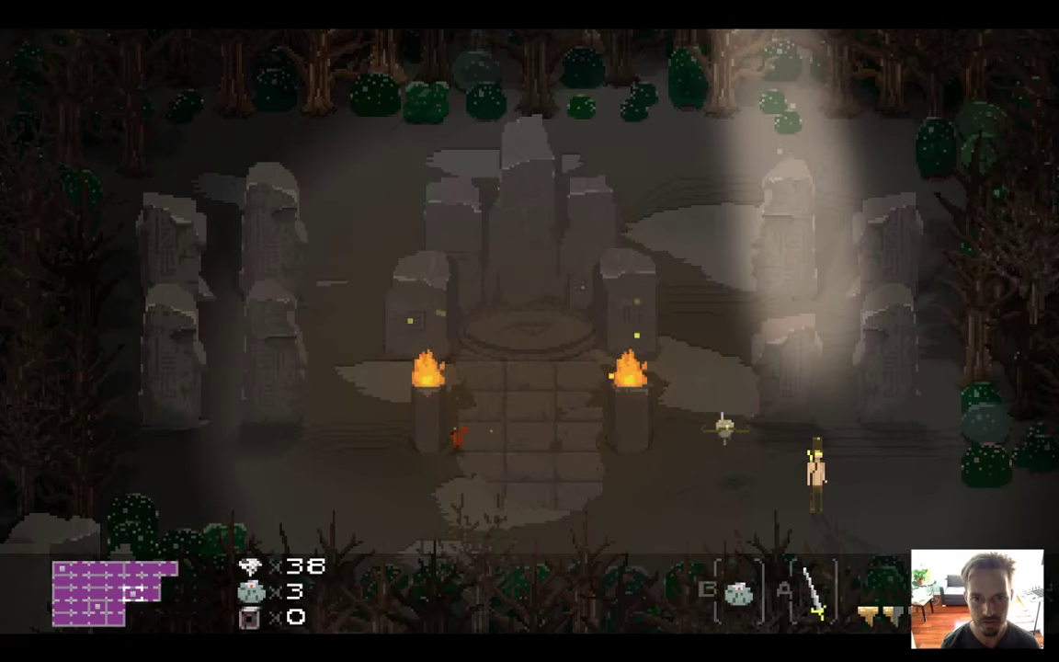
key(Left)
key(Right)
key(Left)
key(Up)
key(Right)
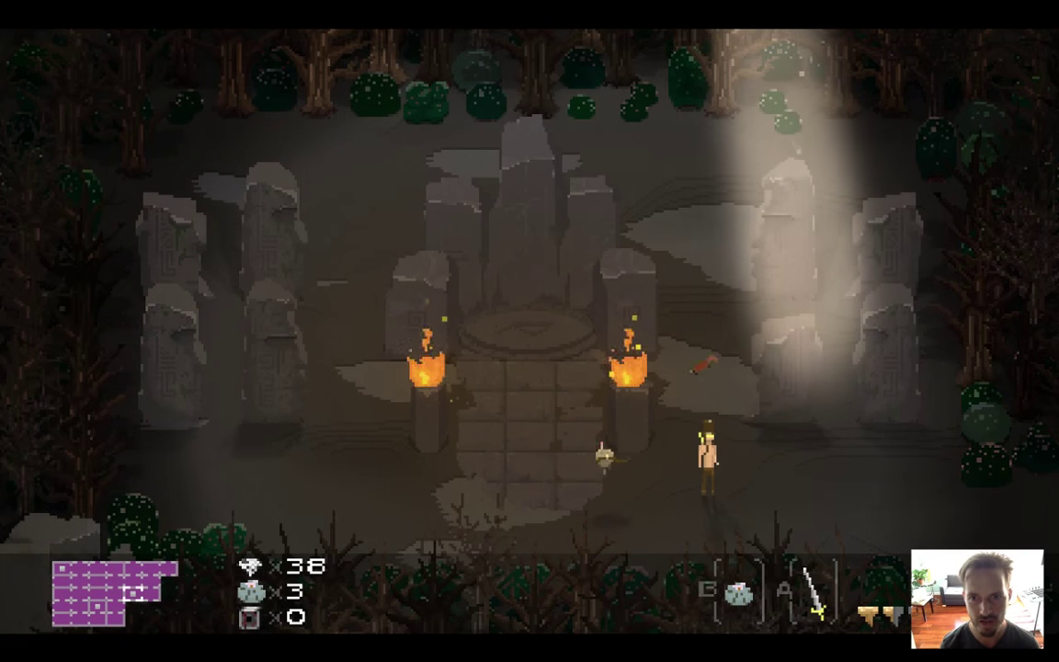
key(Left)
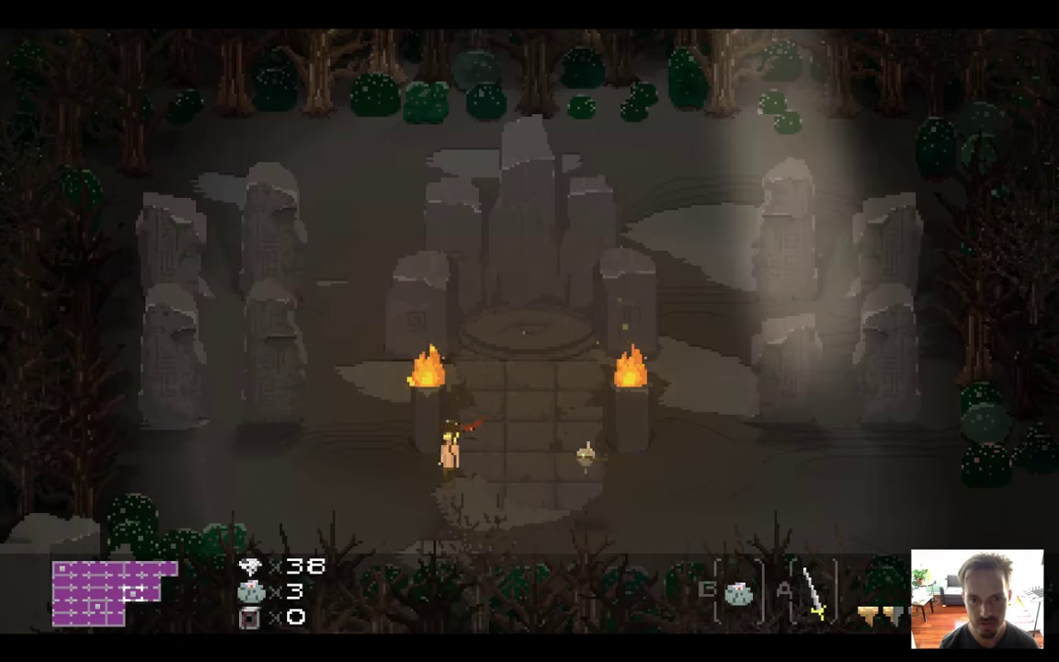
key(Right)
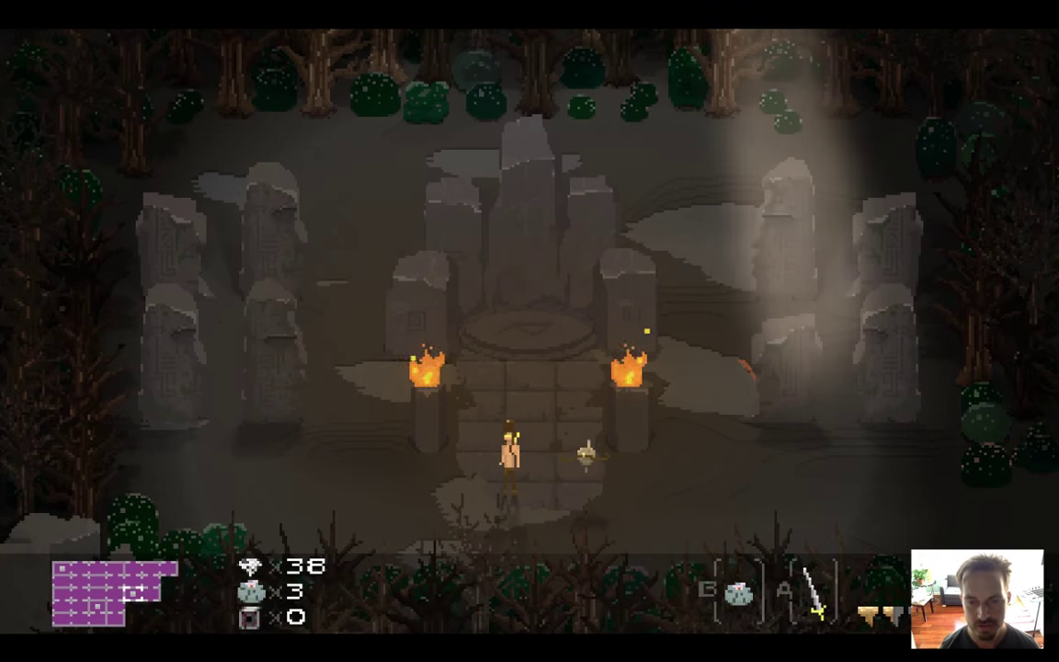
key(super+q)
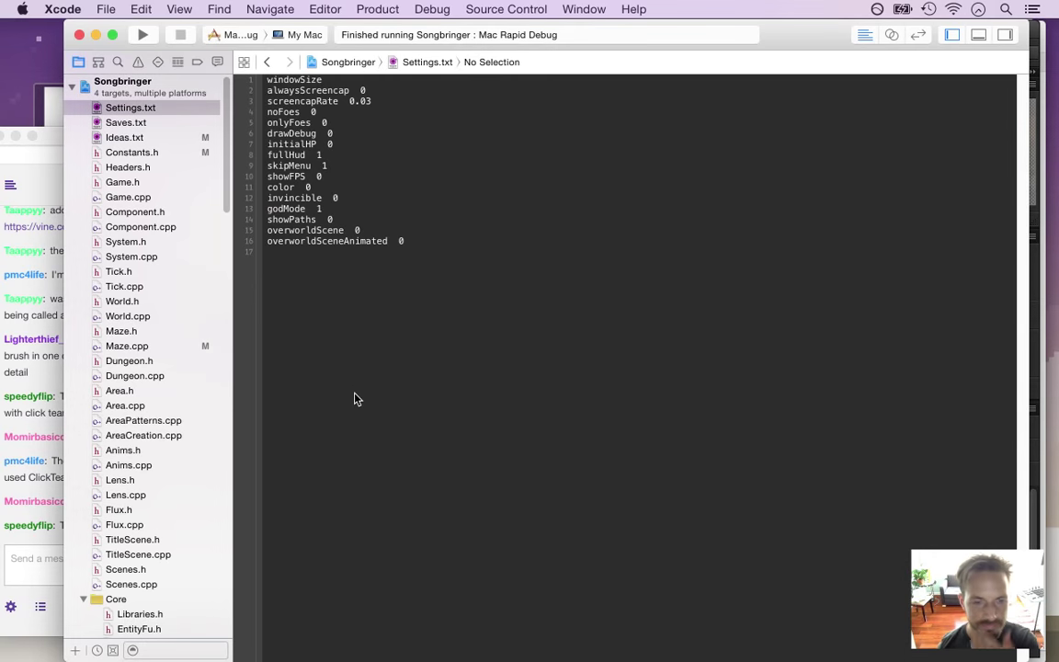
Switch back to Photoshop and read the new Twitch chat comment about the statue
key(super+Tab)
key(super+Tab)
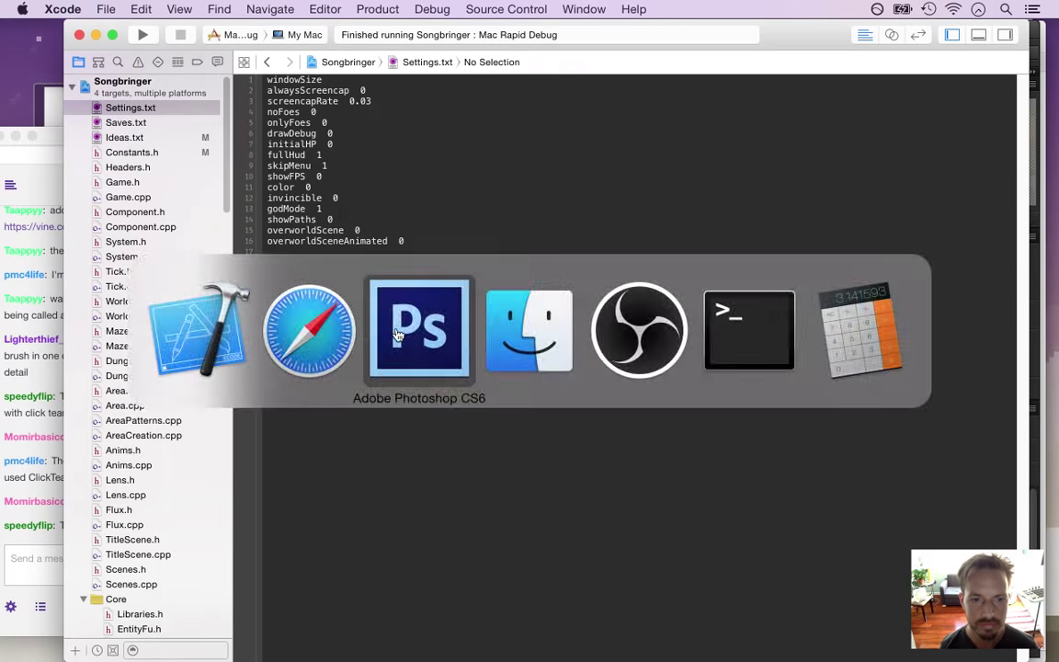
click(42, 503)
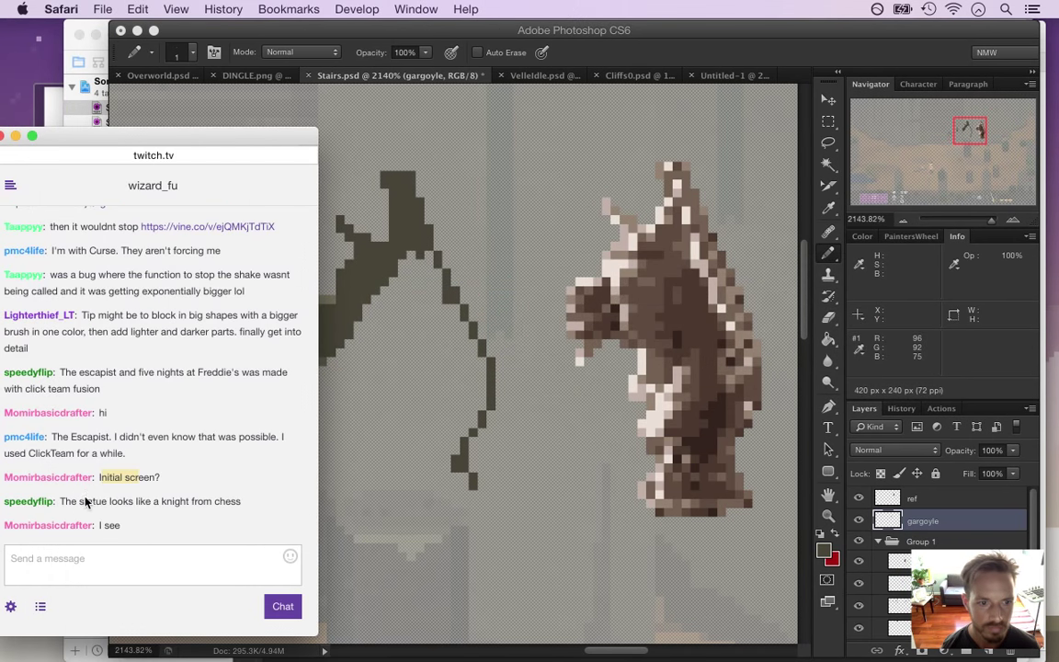
drag(107, 505, 192, 504)
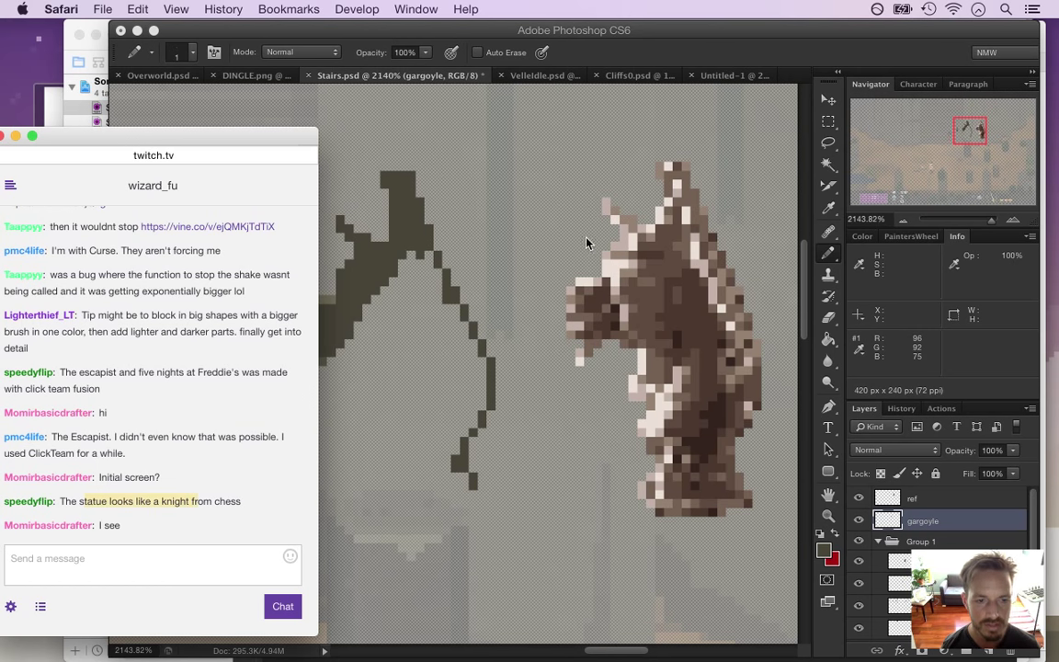
Return to the gargoyle drawing and outline the flared foot and flat underside of its base in the dark tone
click(791, 52)
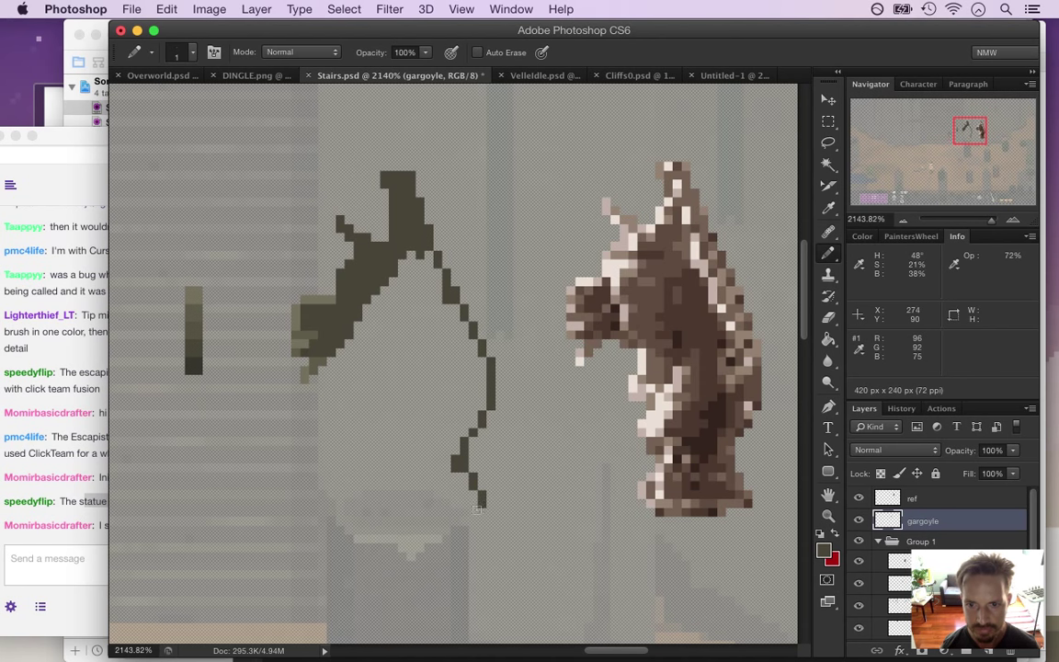
mouse_move(480, 502)
mouse_down()
mouse_move(447, 514)
mouse_move(366, 503)
mouse_up()
click(440, 511)
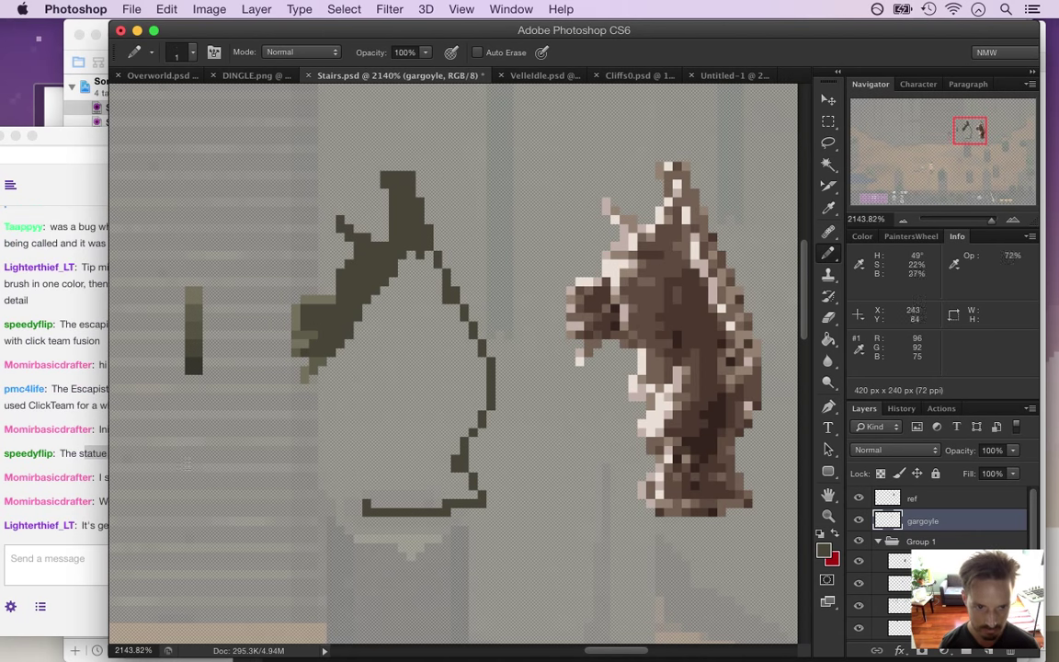
Read the new Twitch chat comments about the game's dark areas and diversity, and return to Photoshop
click(102, 464)
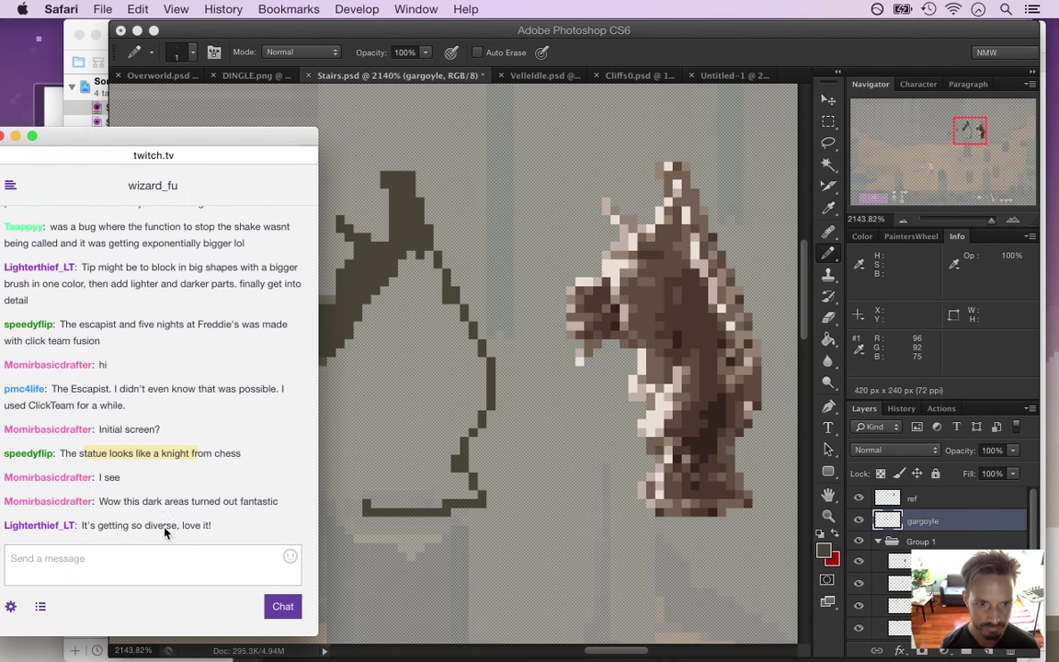
drag(124, 501, 278, 503)
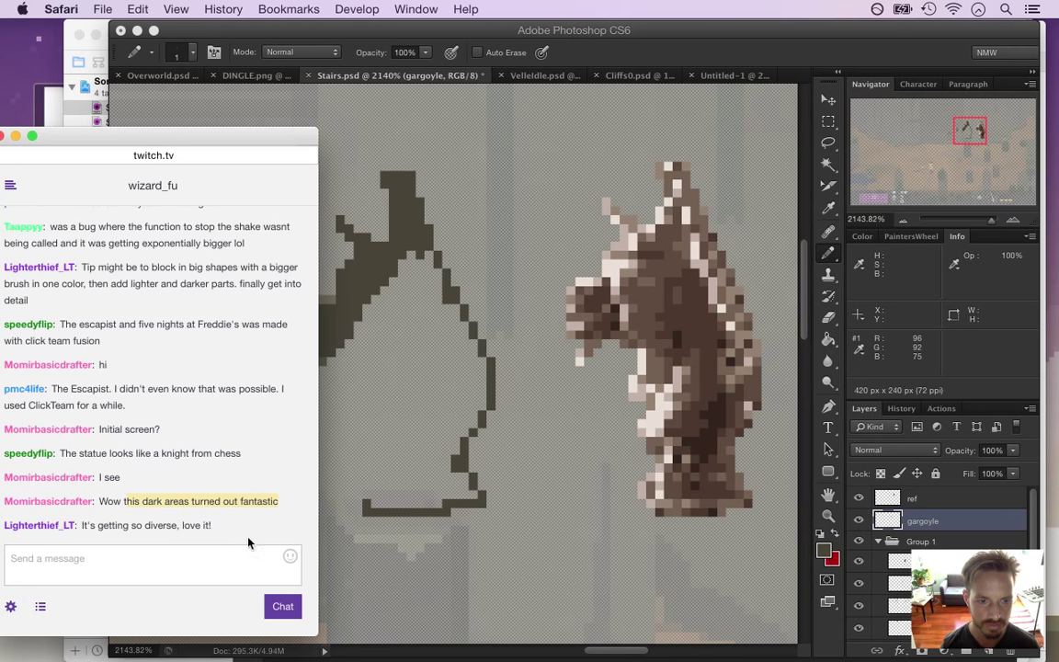
drag(113, 525, 203, 529)
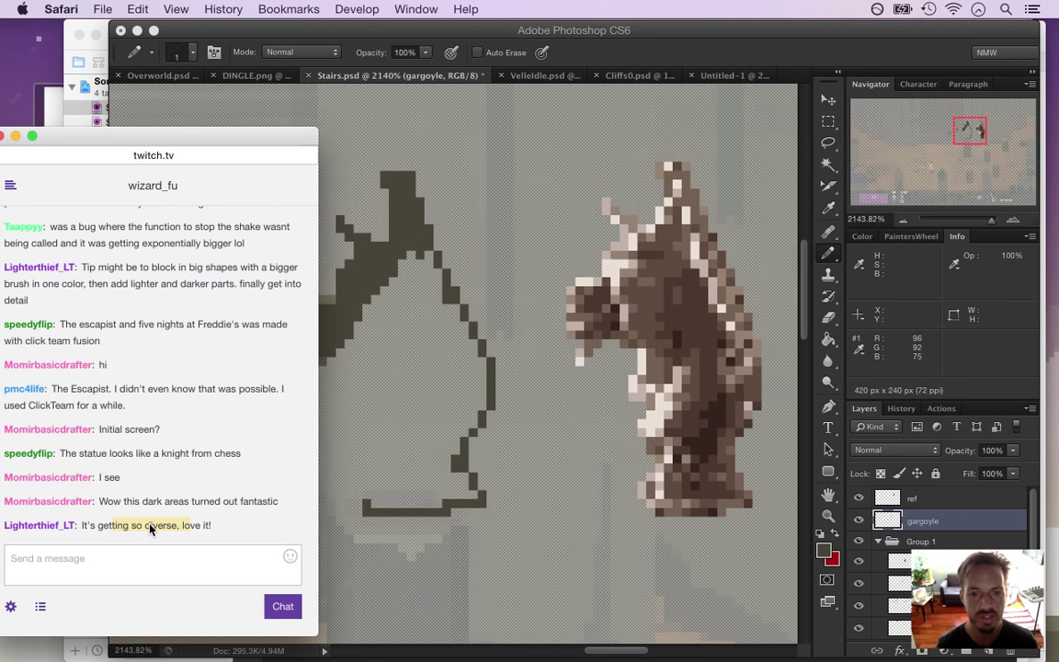
click(695, 47)
View the whole Stairs.psd scene, read the latest Twitch chat messages and return to Photoshop
drag(341, 405, 248, 425)
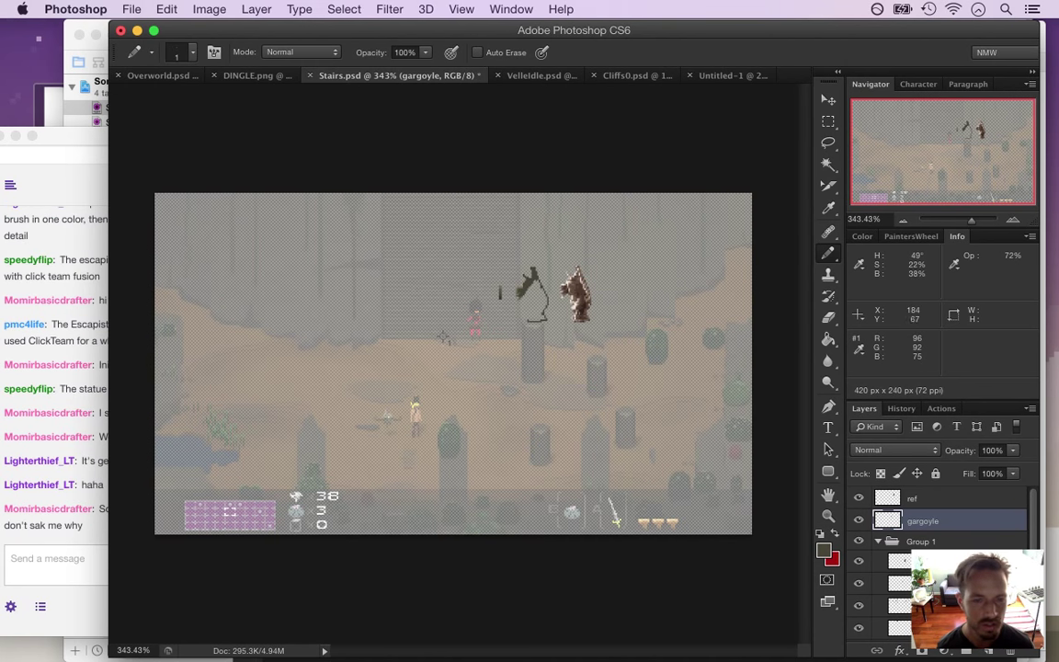
click(96, 440)
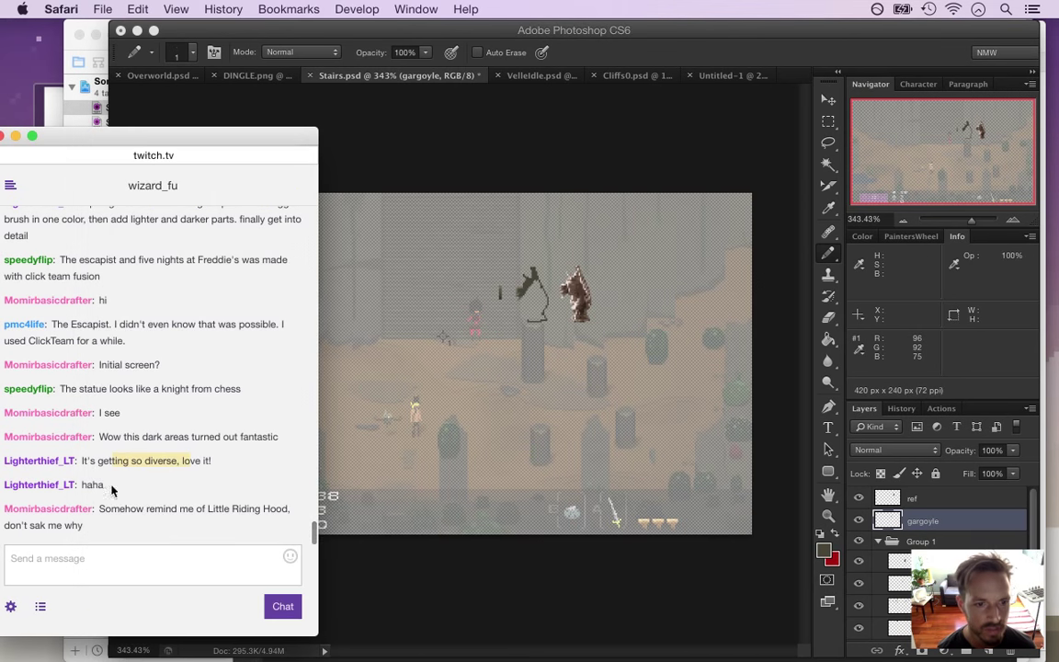
click(144, 504)
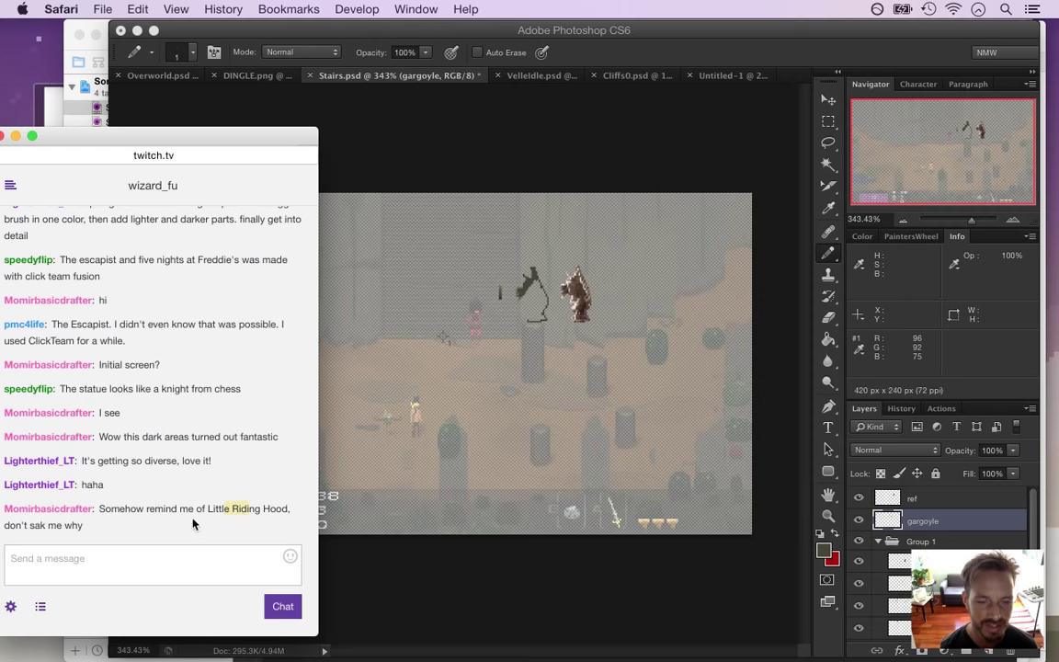
click(626, 67)
Zoom in on the gargoyle and its reference statue at about 2100% and hide the interface panels
key(super+space)
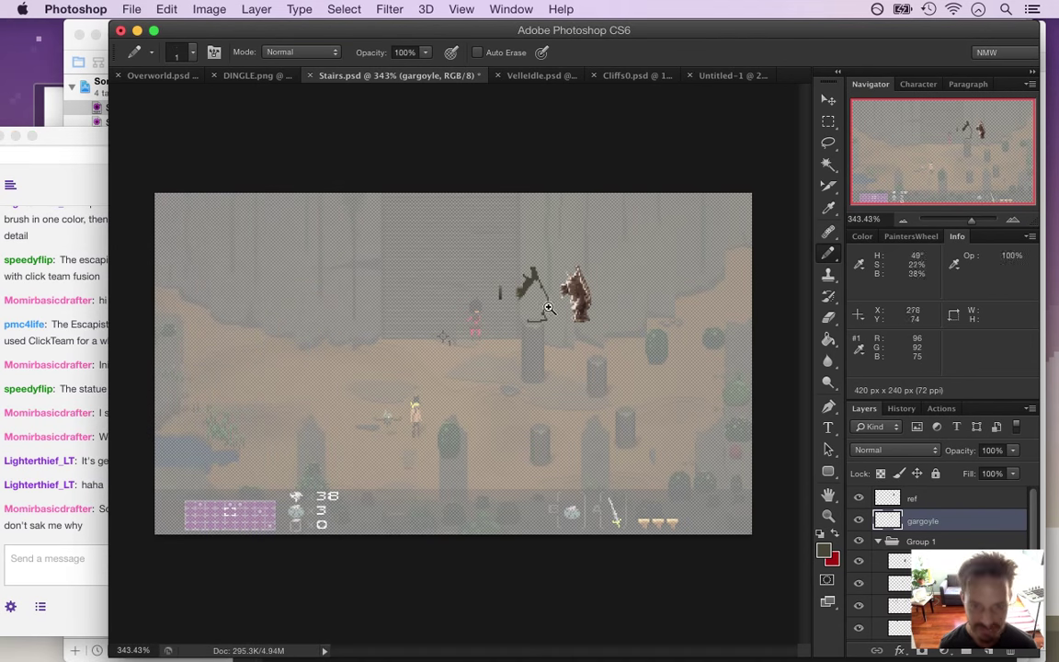
drag(534, 303, 505, 294)
drag(804, 288, 804, 260)
drag(622, 419, 627, 424)
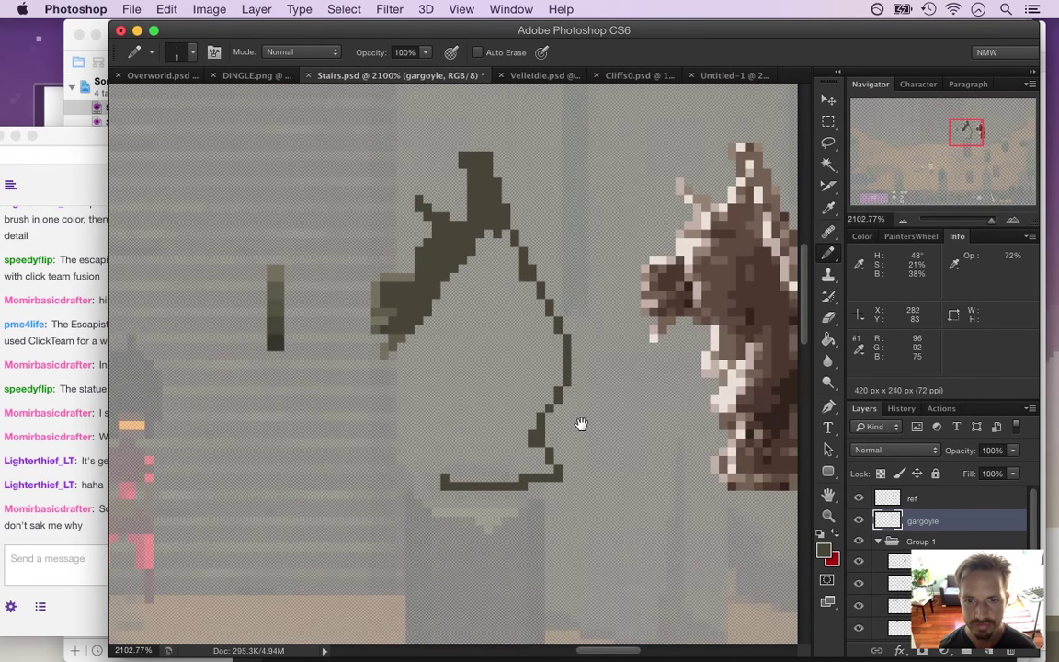
scroll(579, 426, right, 3)
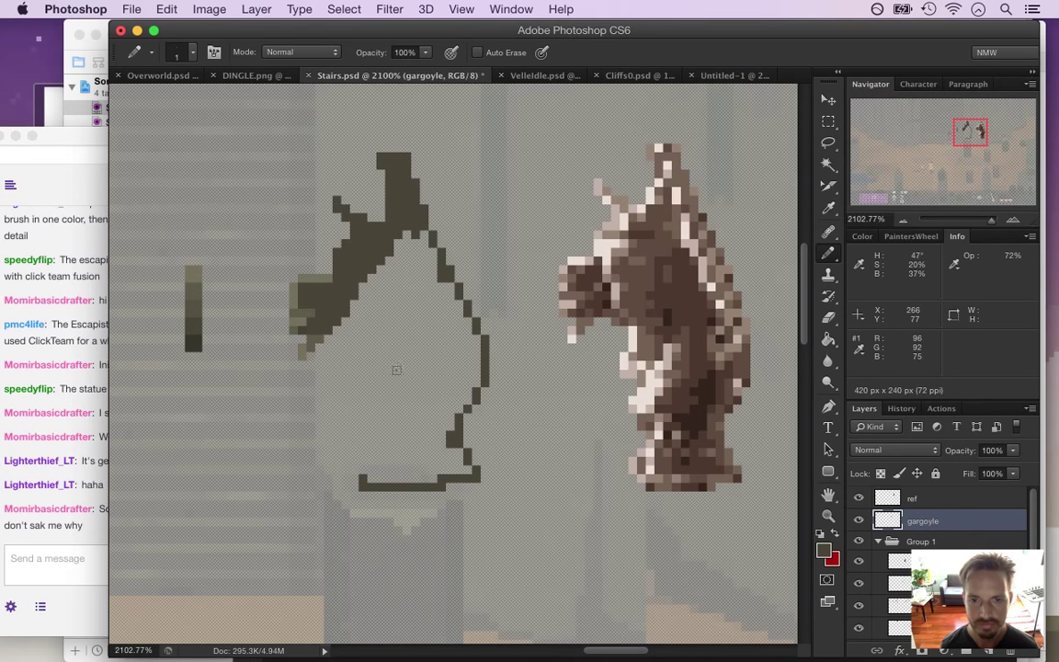
key(Tab)
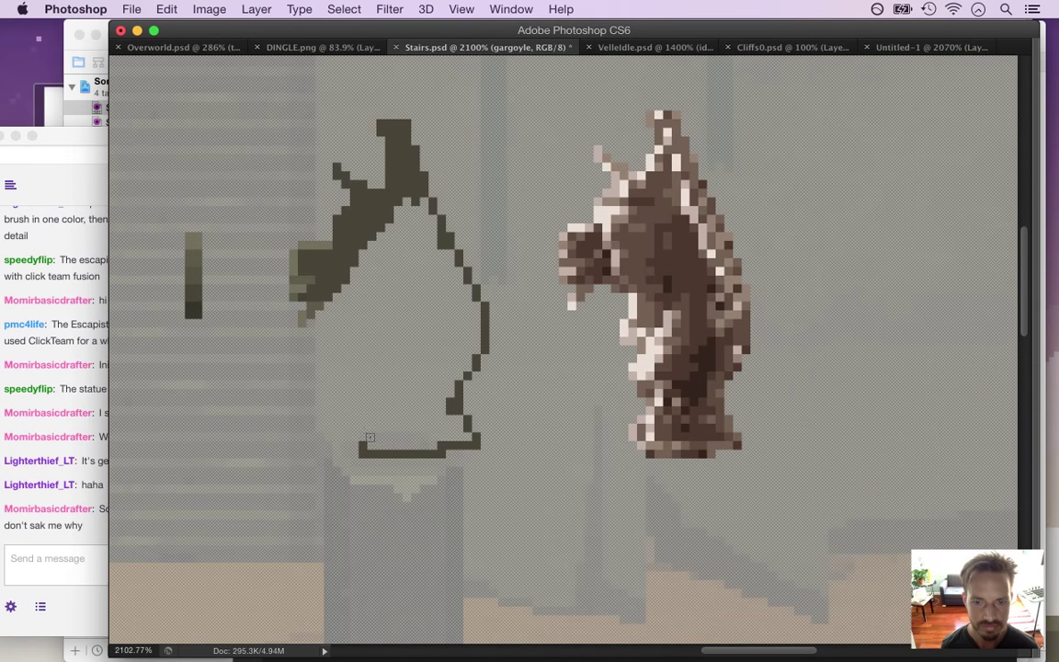
Outline the front edge of the base's flared foot in the dark tone and glance at the Twitch chat
mouse_move(356, 443)
mouse_down()
mouse_move(345, 428)
mouse_move(364, 400)
mouse_up()
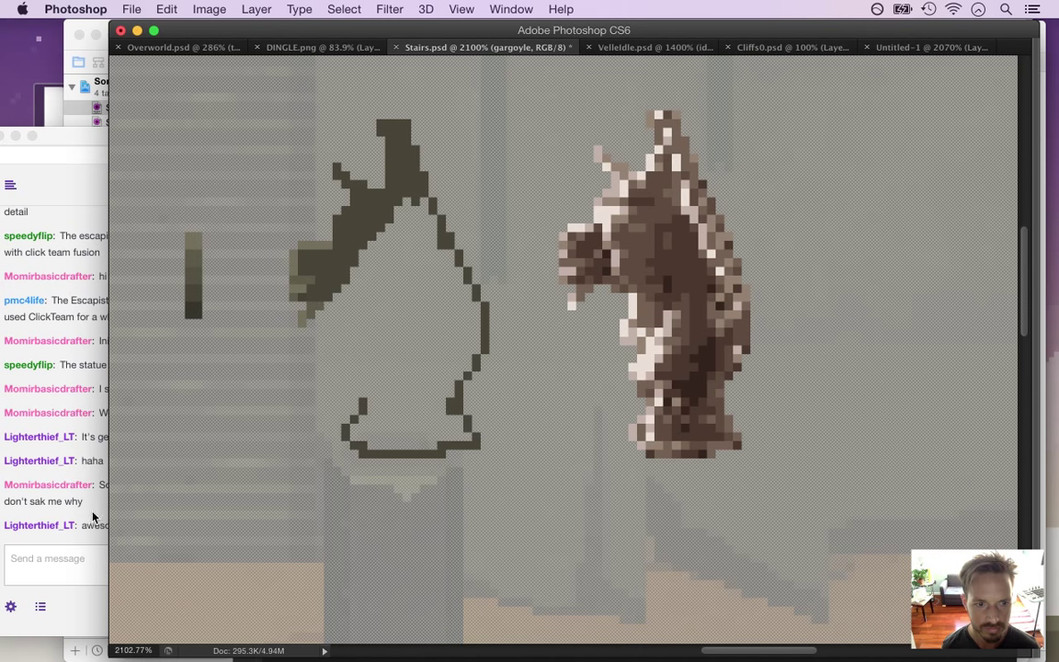
click(96, 475)
click(616, 29)
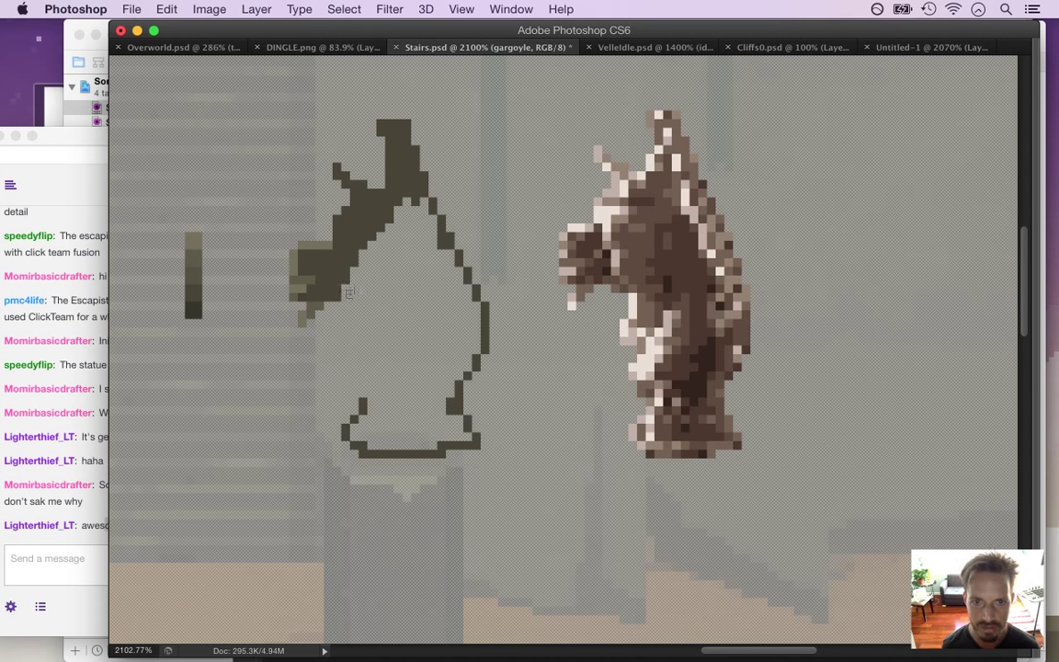
Outline the gargoyle's throat, chest and belly in the dark tone, from below the jaw down towards the base
click(345, 306)
click(362, 314)
click(362, 323)
click(362, 331)
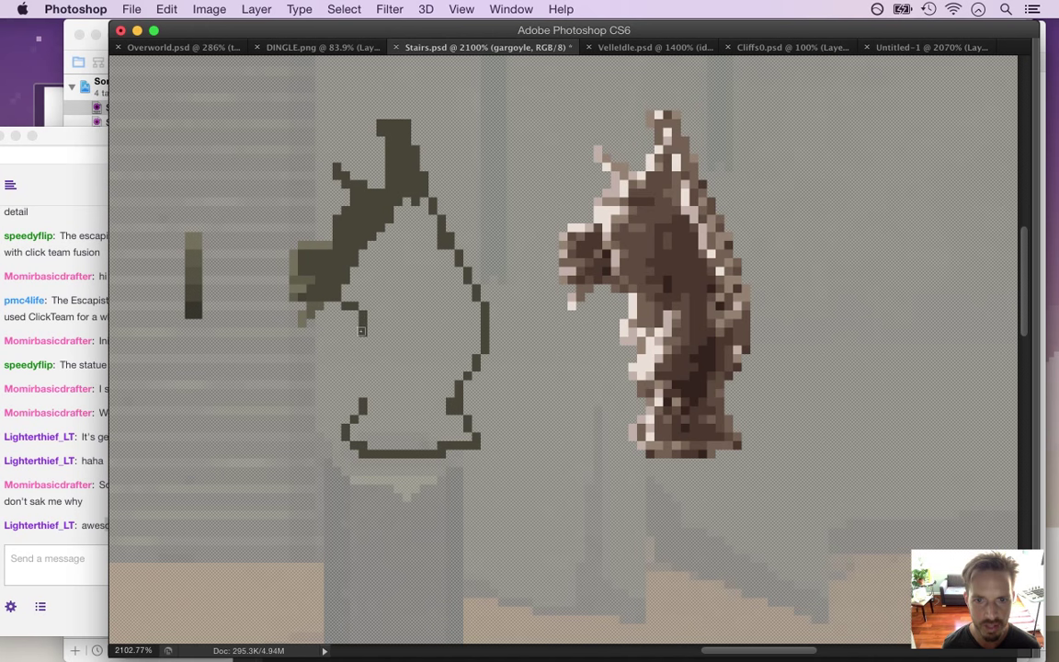
click(354, 341)
click(354, 348)
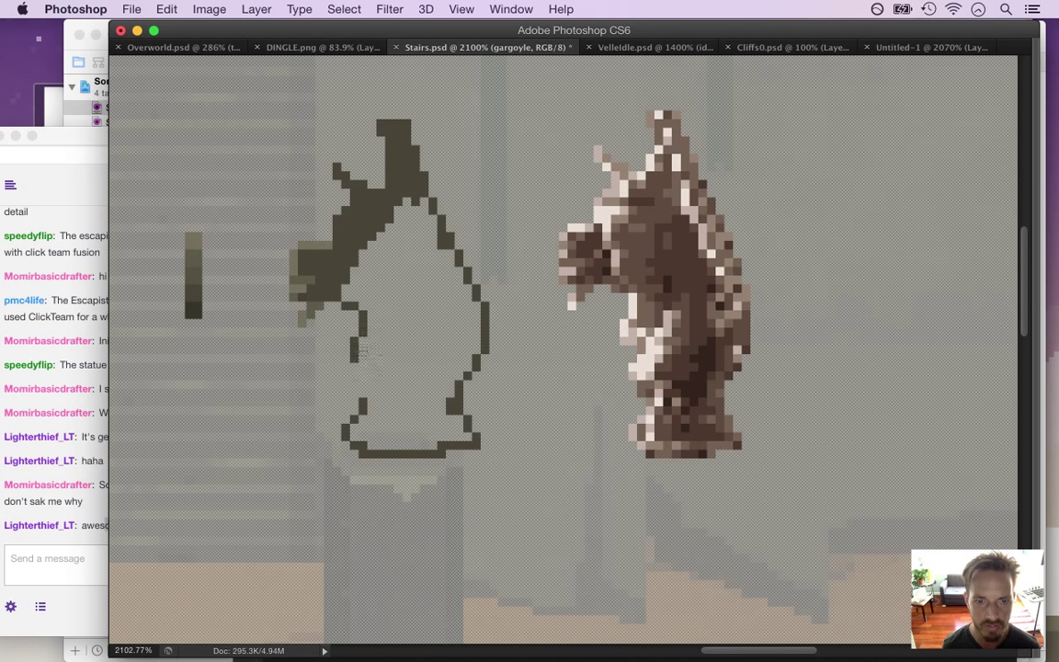
mouse_move(363, 352)
mouse_down()
mouse_move(371, 360)
mouse_move(364, 388)
mouse_up()
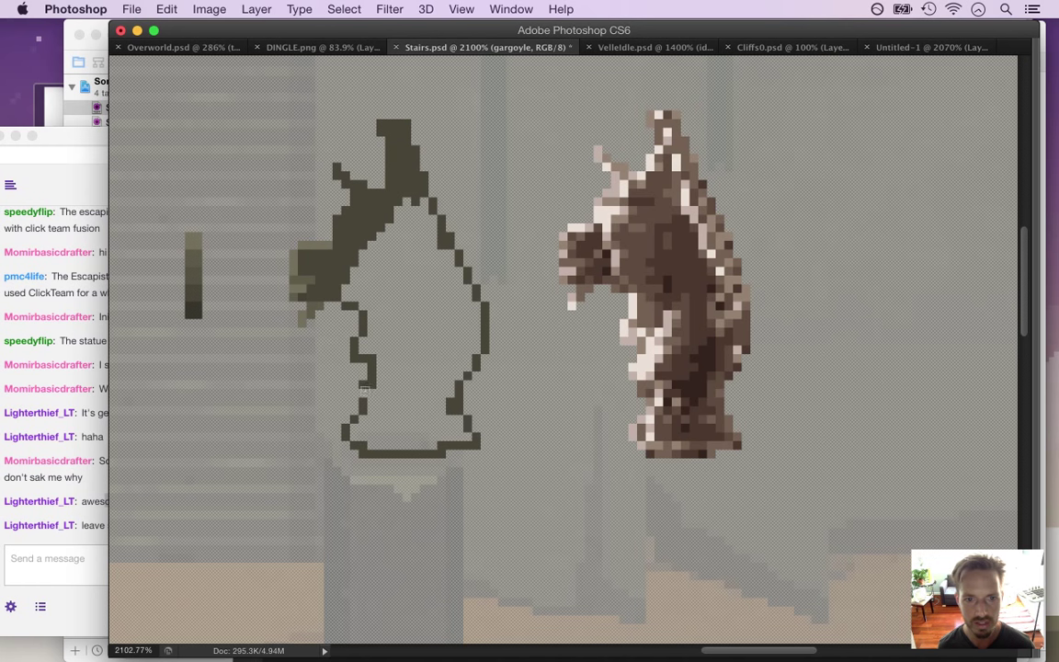
Erase the front foot outline and redraw it narrower, joining the belly line to the underside of the base
mouse_move(365, 404)
mouse_down()
mouse_move(347, 425)
mouse_move(357, 446)
mouse_up()
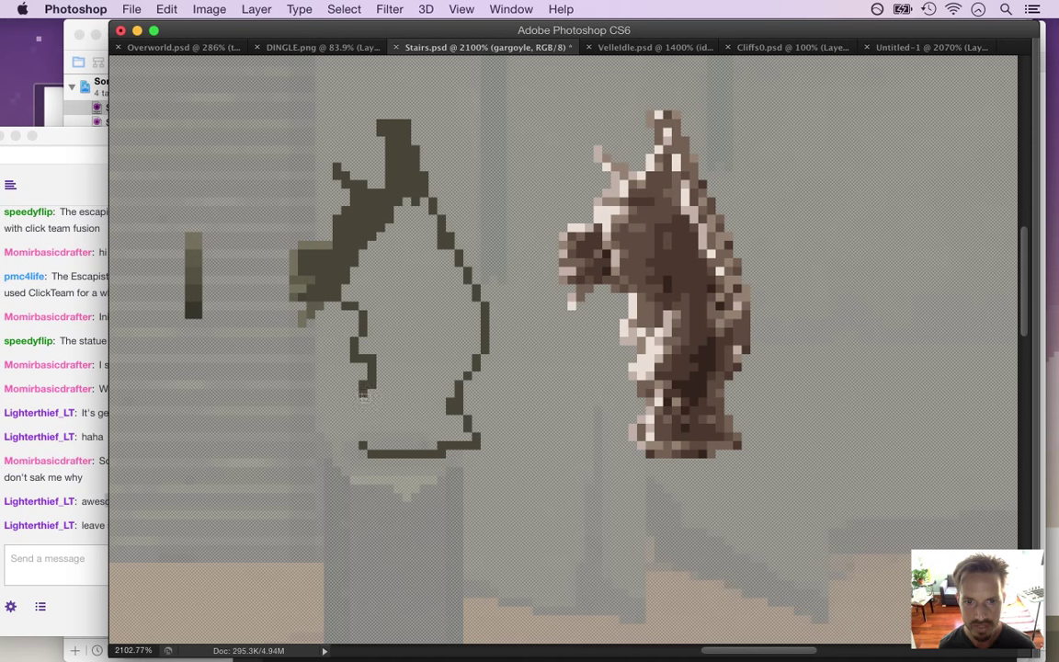
drag(374, 412, 382, 429)
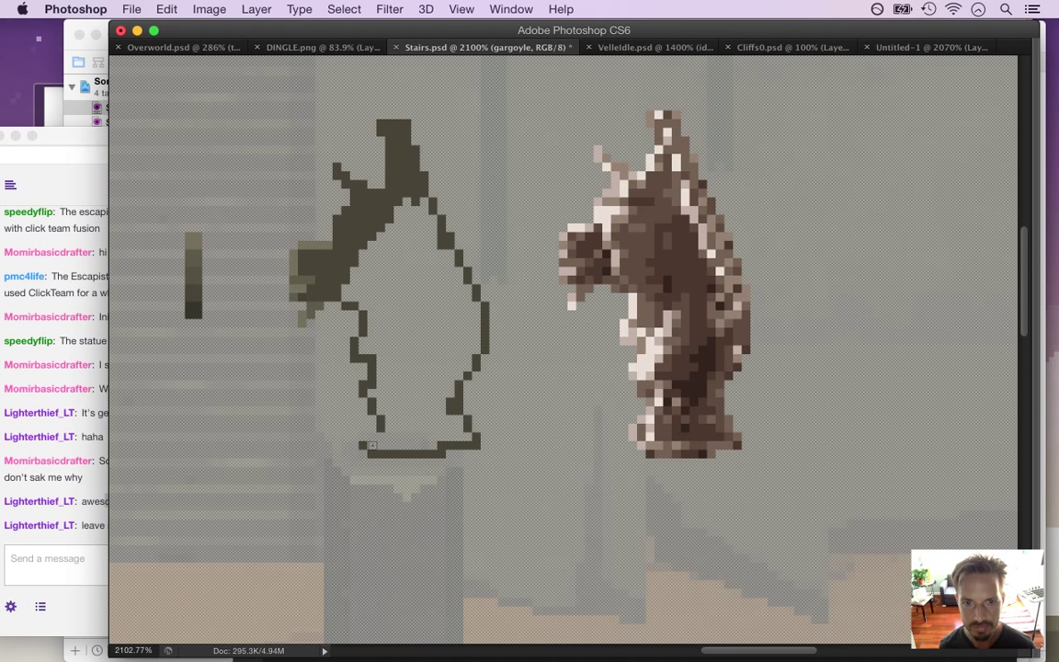
click(371, 432)
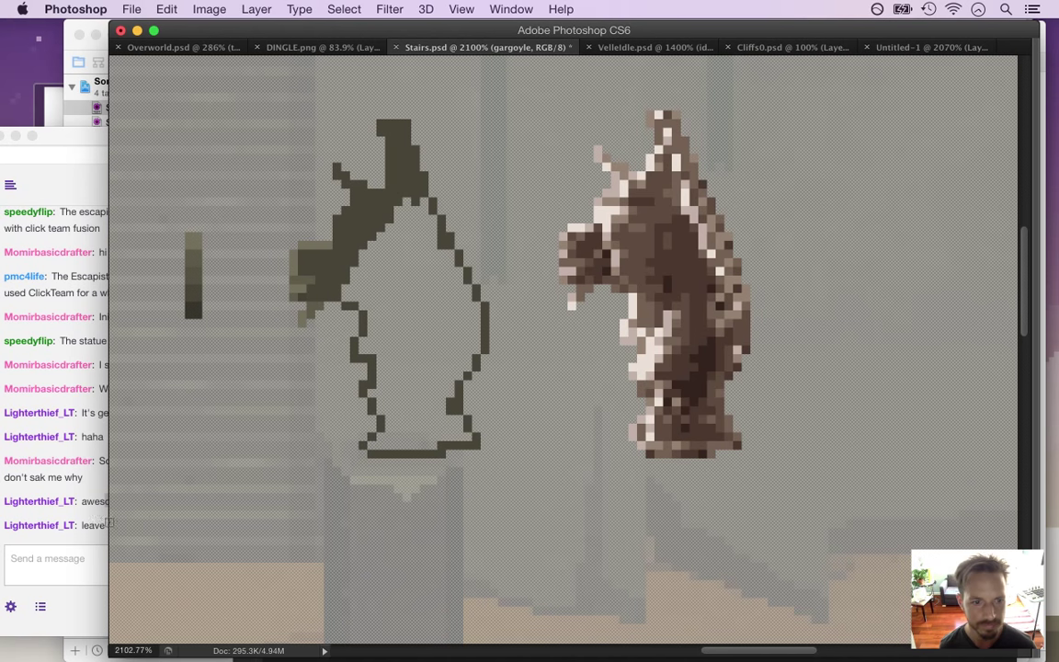
Read the new Twitch chat messages about bread crumbs and a witch hut, and return to Photoshop
click(125, 557)
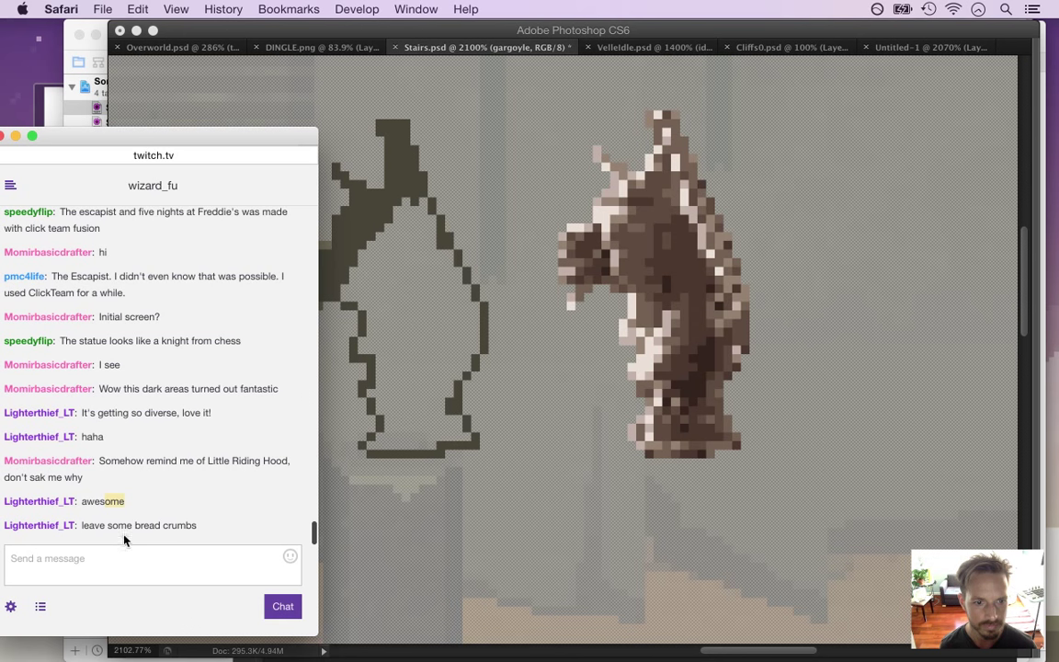
drag(117, 531, 196, 532)
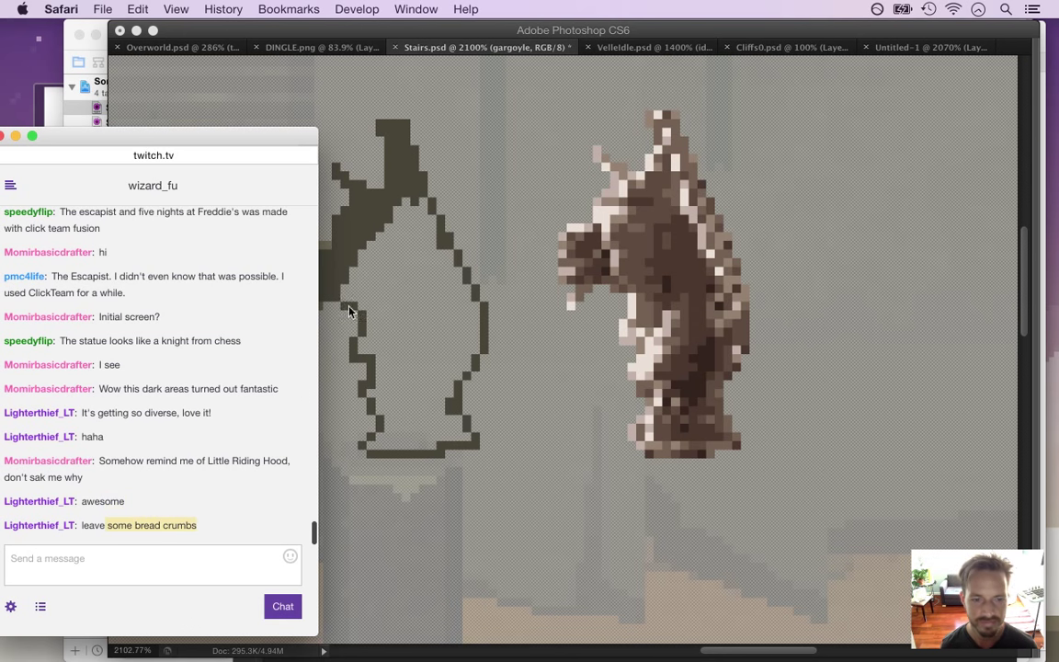
click(117, 498)
drag(107, 531, 164, 542)
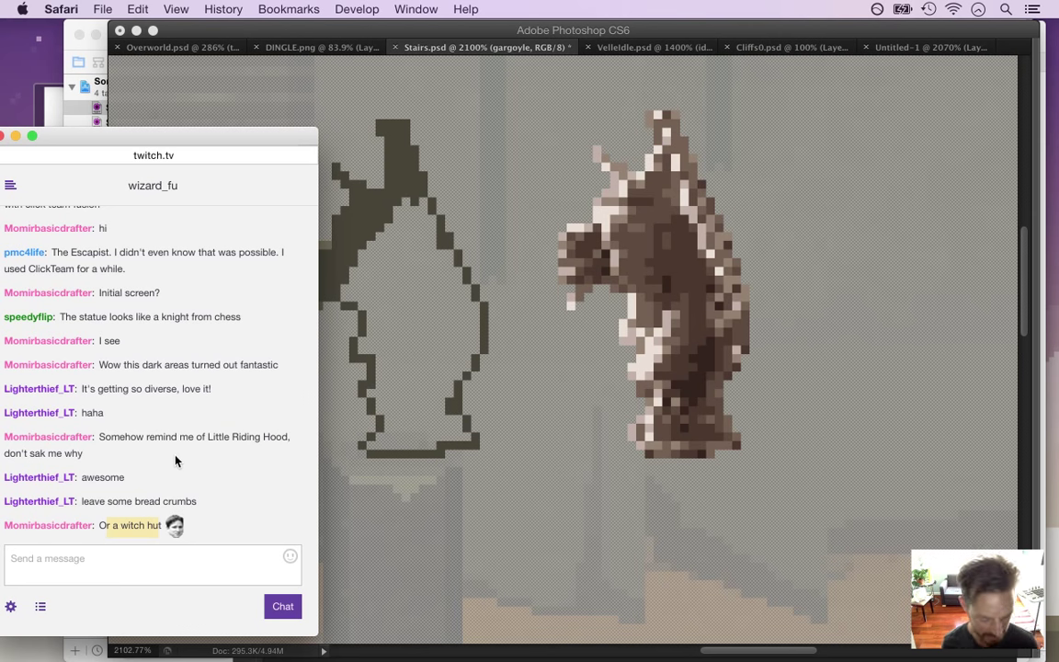
click(657, 30)
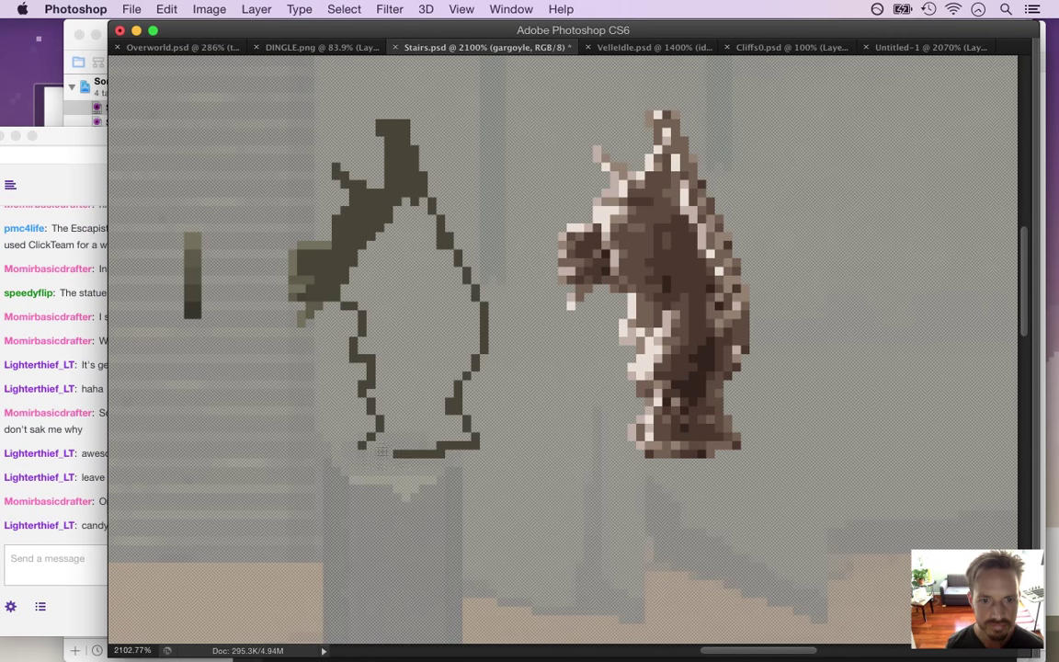
click(58, 549)
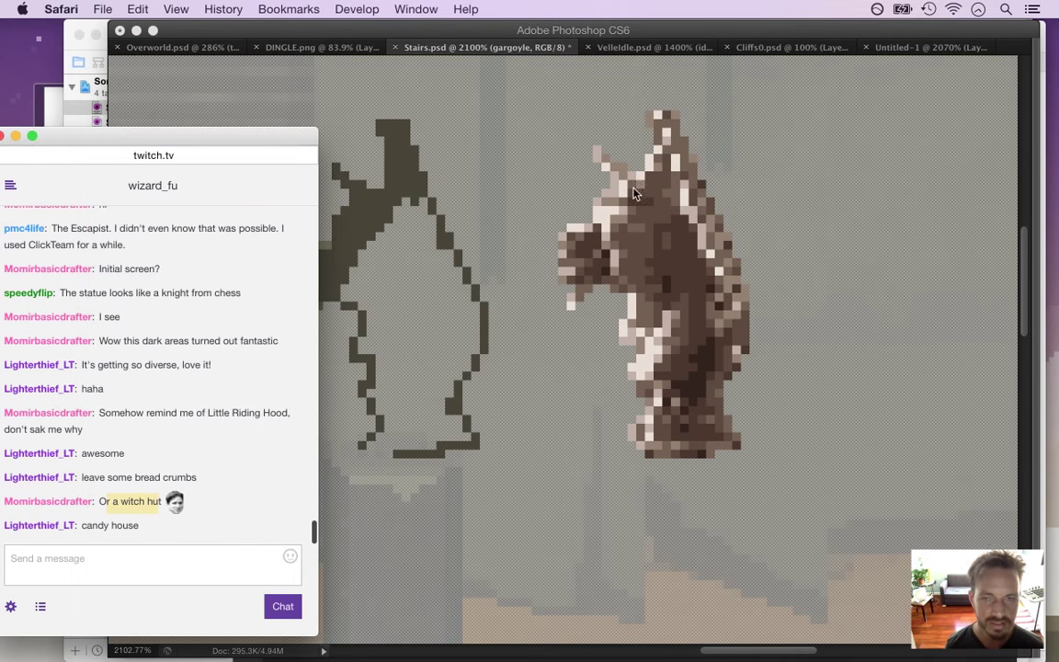
click(652, 36)
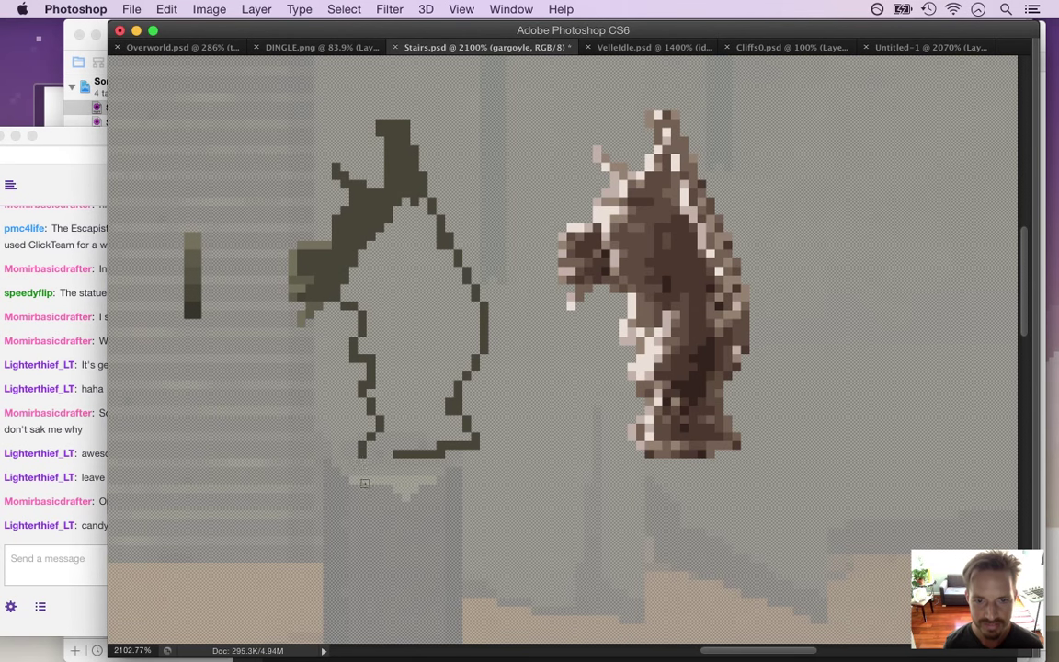
Redraw the underside of the base two pixels lower and reshape the rear of the foot narrower in the dark tone
mouse_move(376, 472)
mouse_down()
mouse_move(450, 473)
mouse_move(450, 461)
mouse_move(473, 453)
mouse_move(429, 438)
mouse_move(423, 452)
mouse_move(395, 450)
mouse_move(436, 452)
mouse_move(385, 408)
mouse_move(368, 425)
mouse_move(418, 468)
mouse_move(476, 454)
mouse_up()
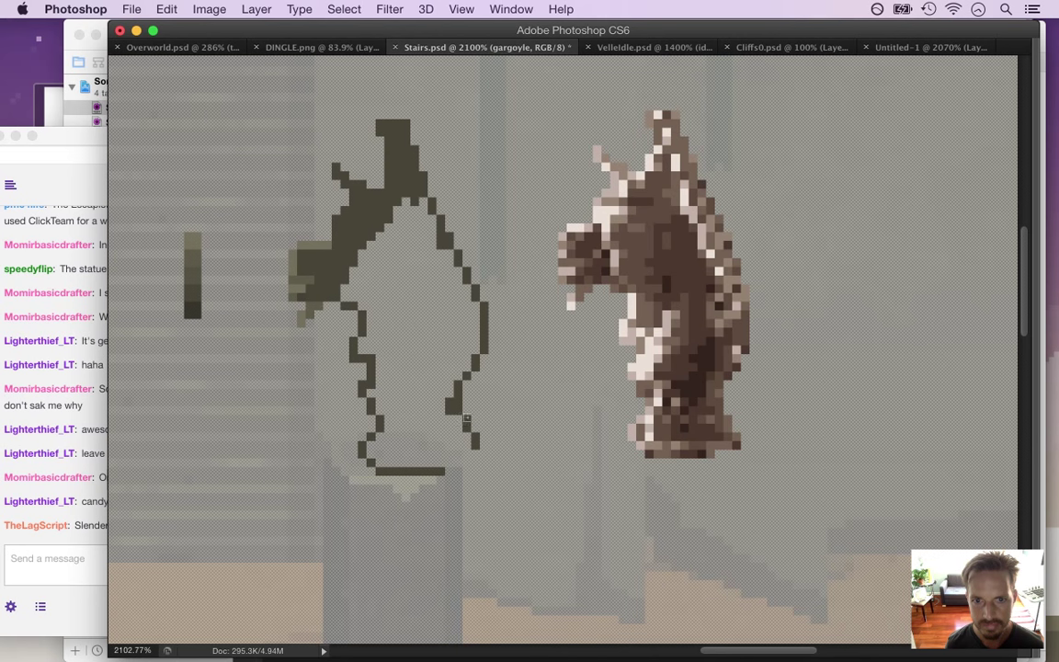
mouse_move(463, 410)
mouse_down()
mouse_move(459, 402)
mouse_move(474, 444)
mouse_move(452, 424)
mouse_move(467, 450)
mouse_move(450, 464)
mouse_up()
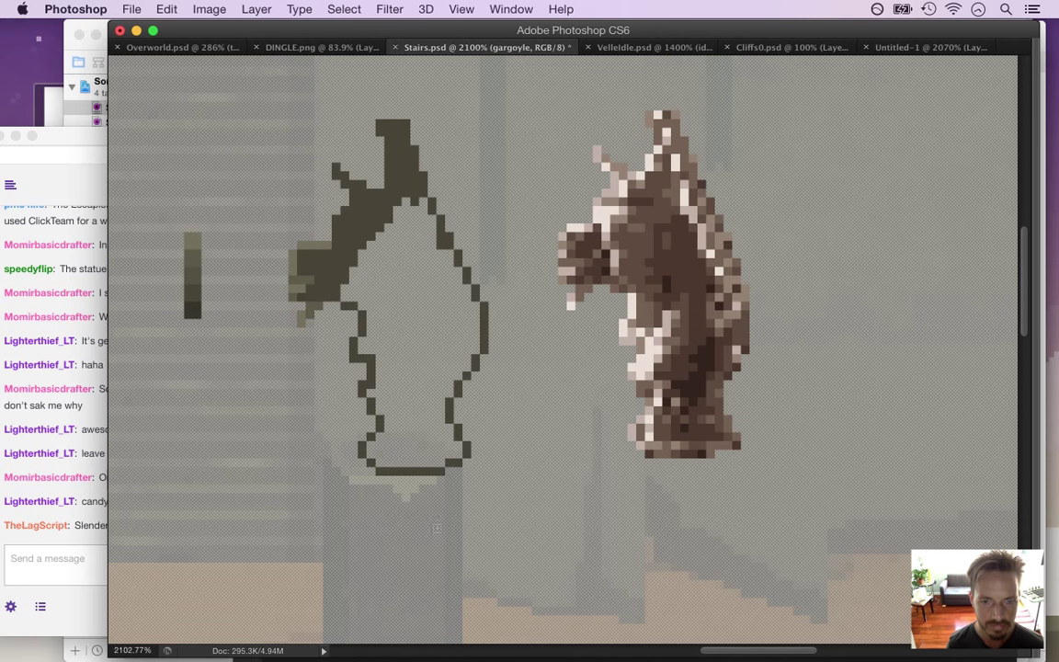
Select the whole outlined gargoyle with a rectangular marquee and shift it two pixels to the left
key(m)
mouse_move(243, 91)
mouse_down()
mouse_move(460, 501)
mouse_move(487, 510)
mouse_up()
key(v)
key(Left)
key(Left)
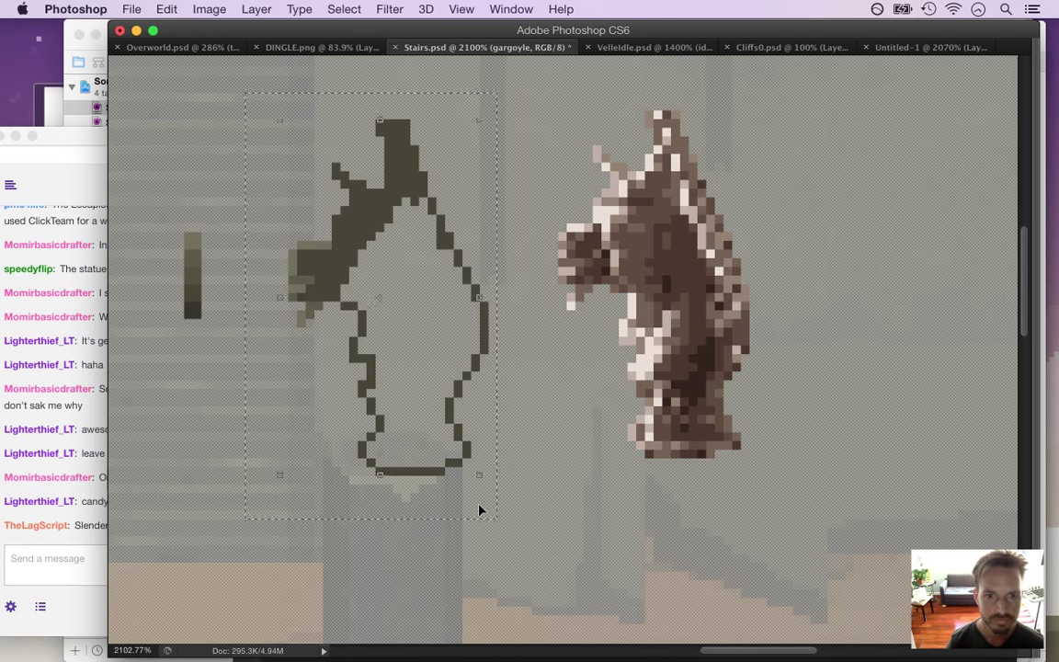
key(m)
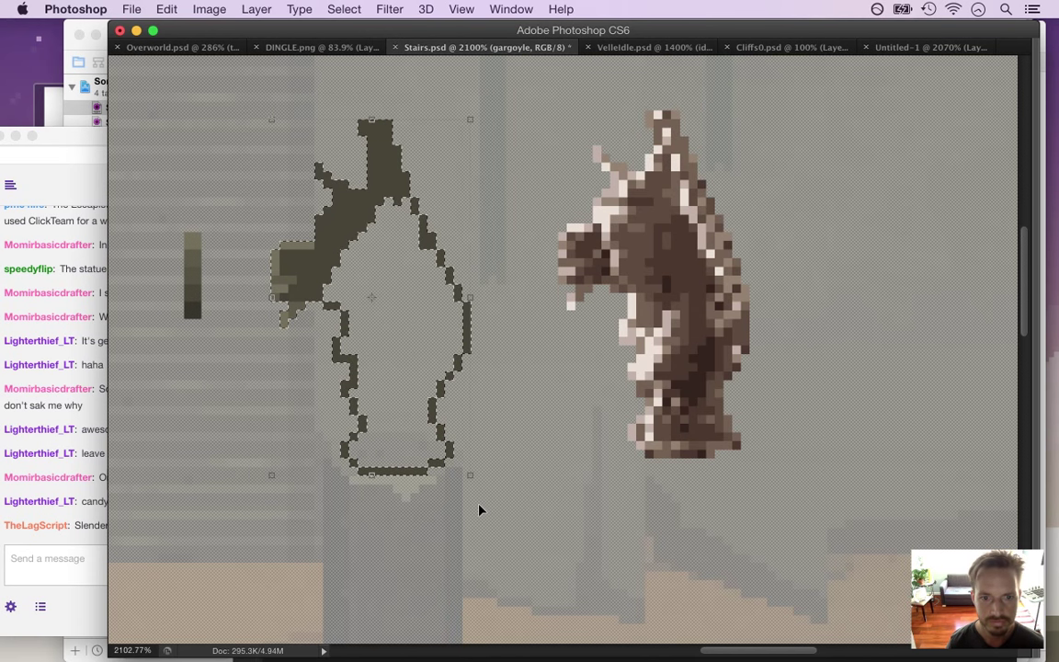
Read the Twitch chat messages about a Slenderman Easter egg and a wizard, and return to Photoshop
click(73, 525)
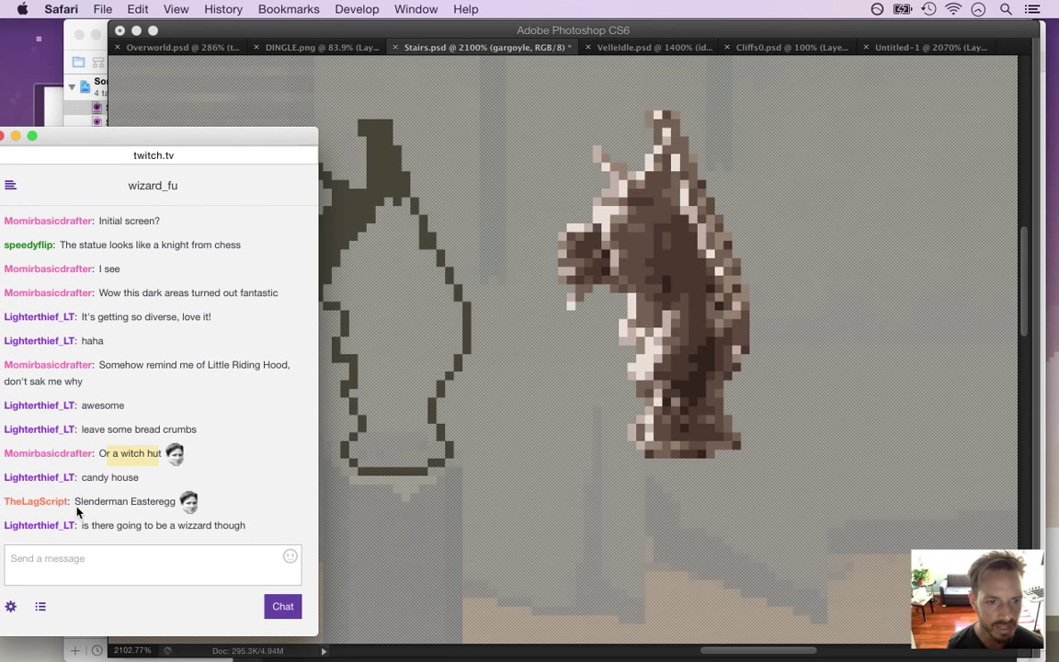
drag(78, 504, 127, 505)
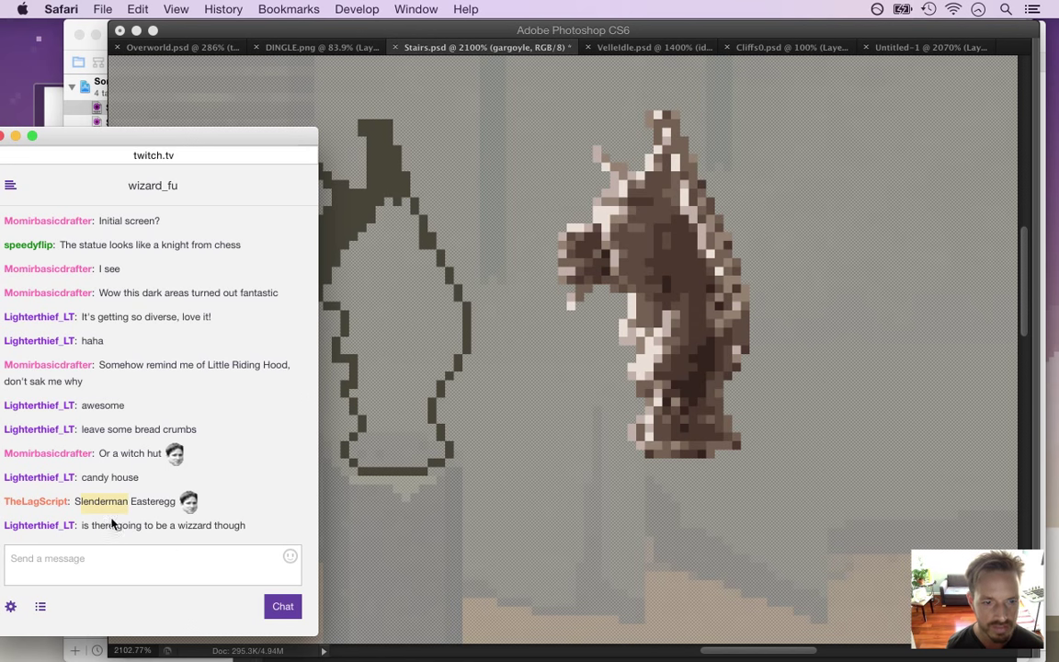
drag(143, 526, 208, 591)
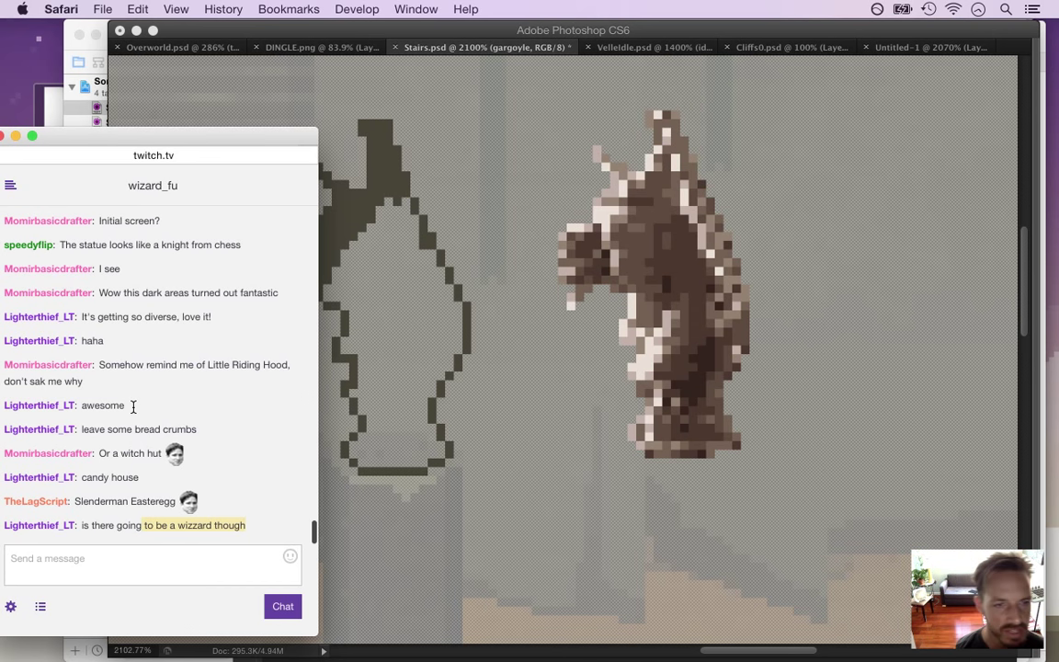
click(665, 30)
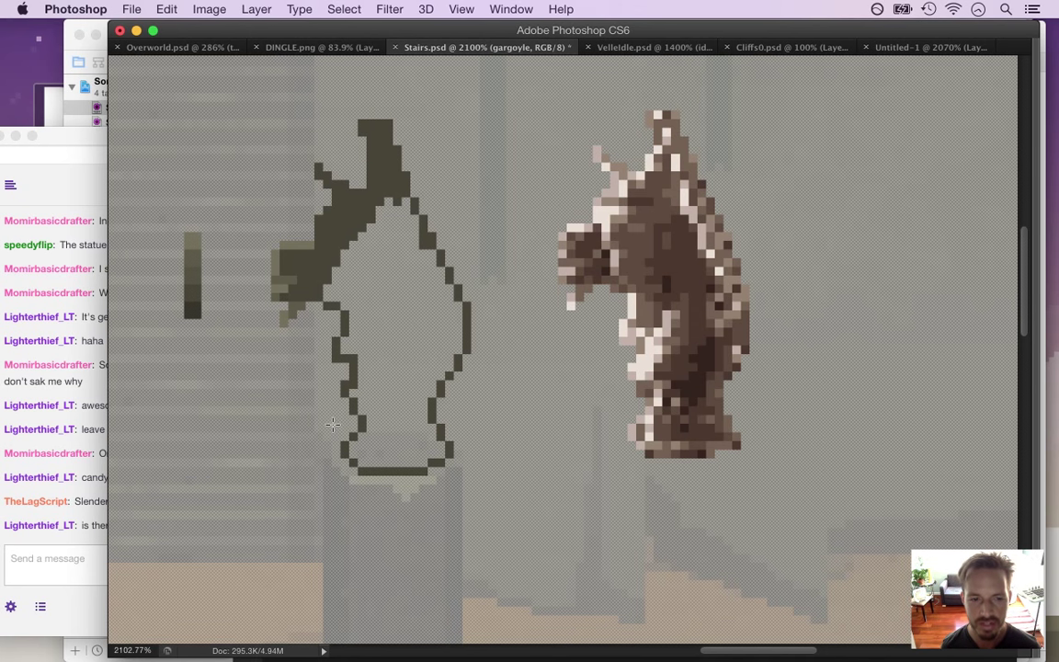
Fill the inside of the gargoyle outline with the dark tone and save Stairs.psd
key(g)
click(406, 354)
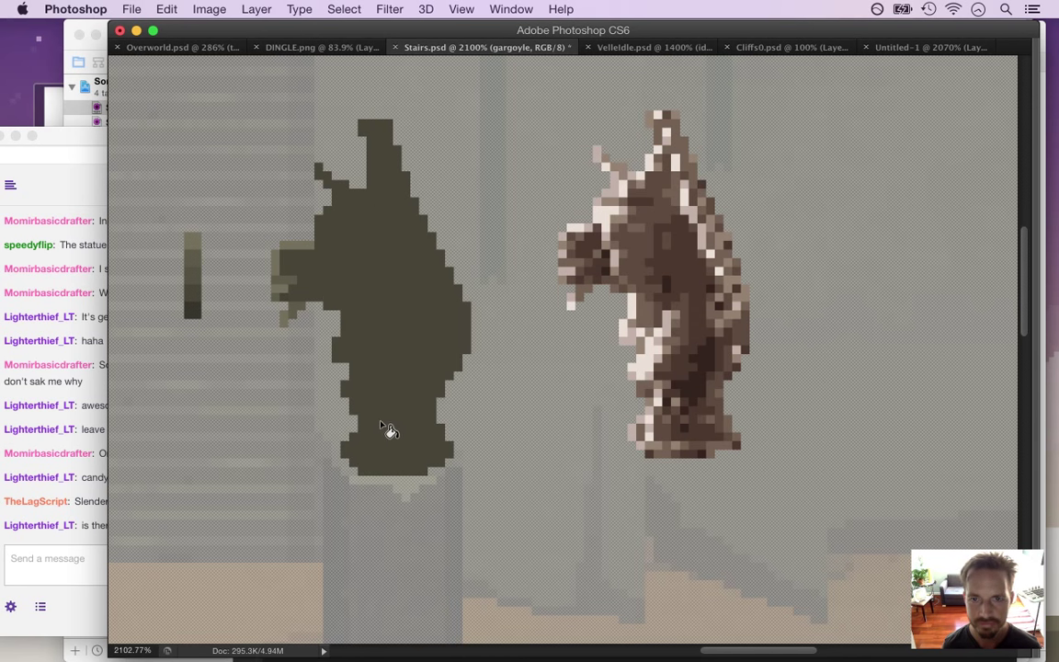
key(super+s)
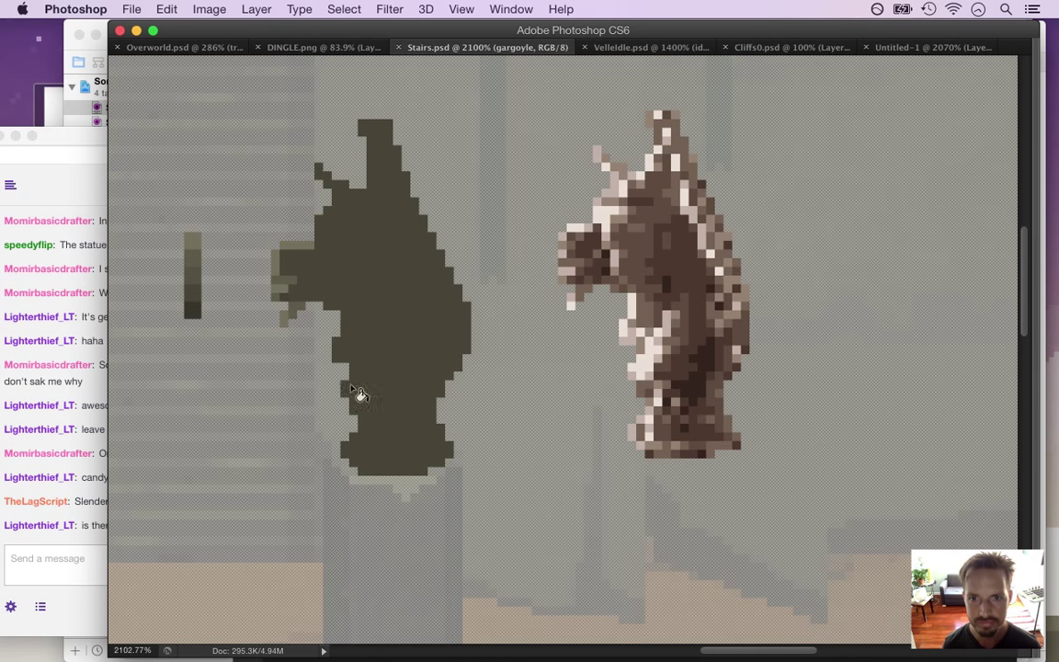
Paint highlights in the lightest olive tone on the small front horn, brow and ear, and down the inner edge of the mane
drag(305, 294, 356, 315)
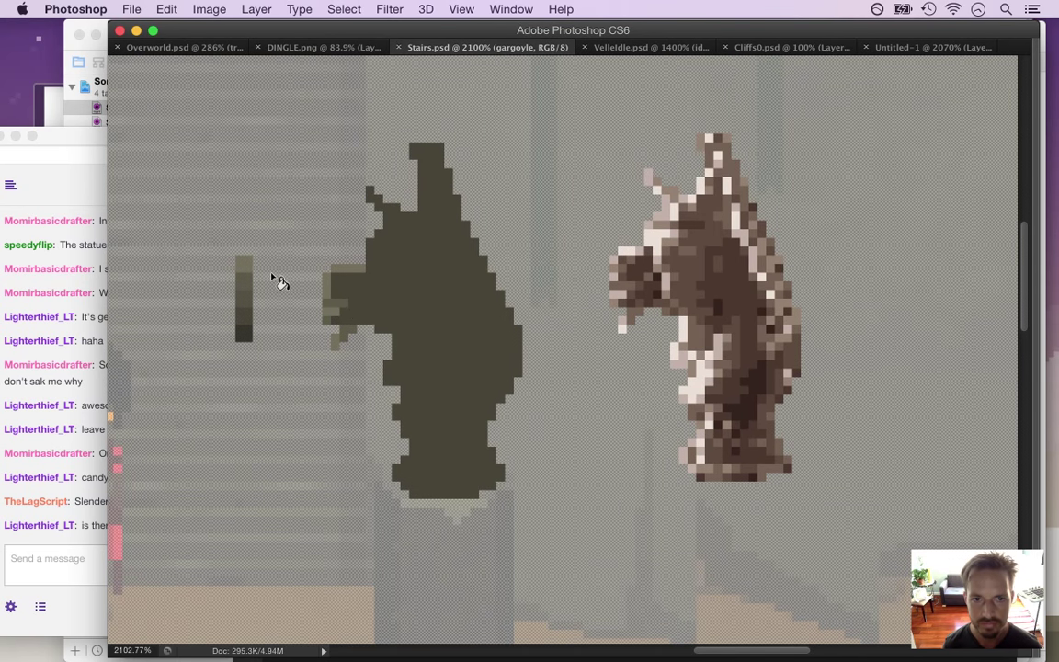
click(370, 190)
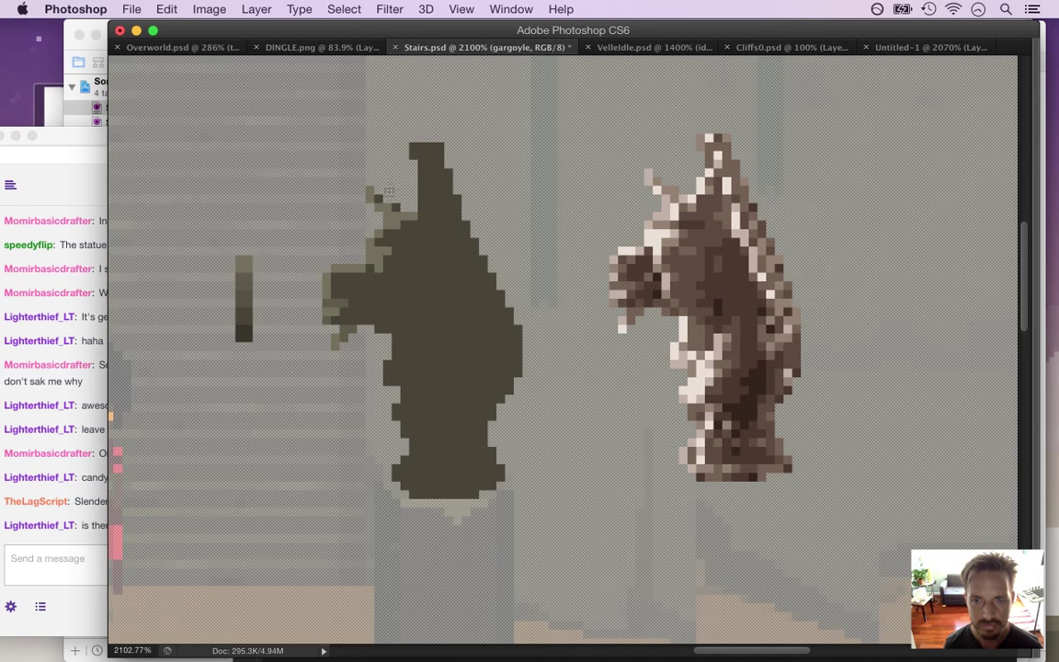
drag(431, 189, 434, 172)
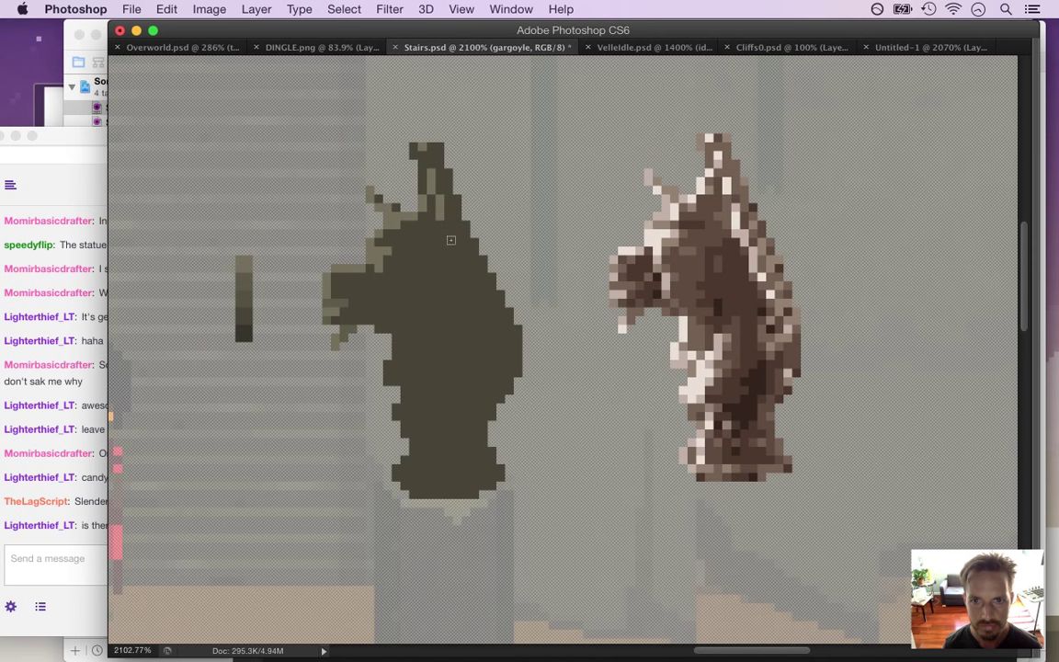
drag(450, 242, 480, 334)
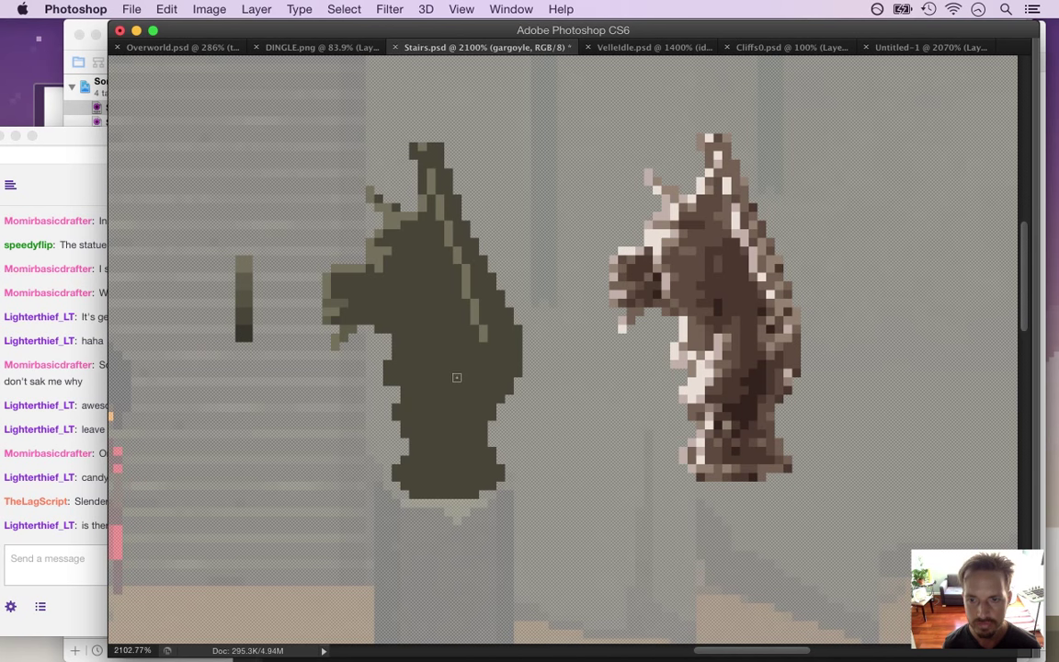
Paint light olive highlights down the throat, chest and belly and along the front of the base
alt+click(439, 296)
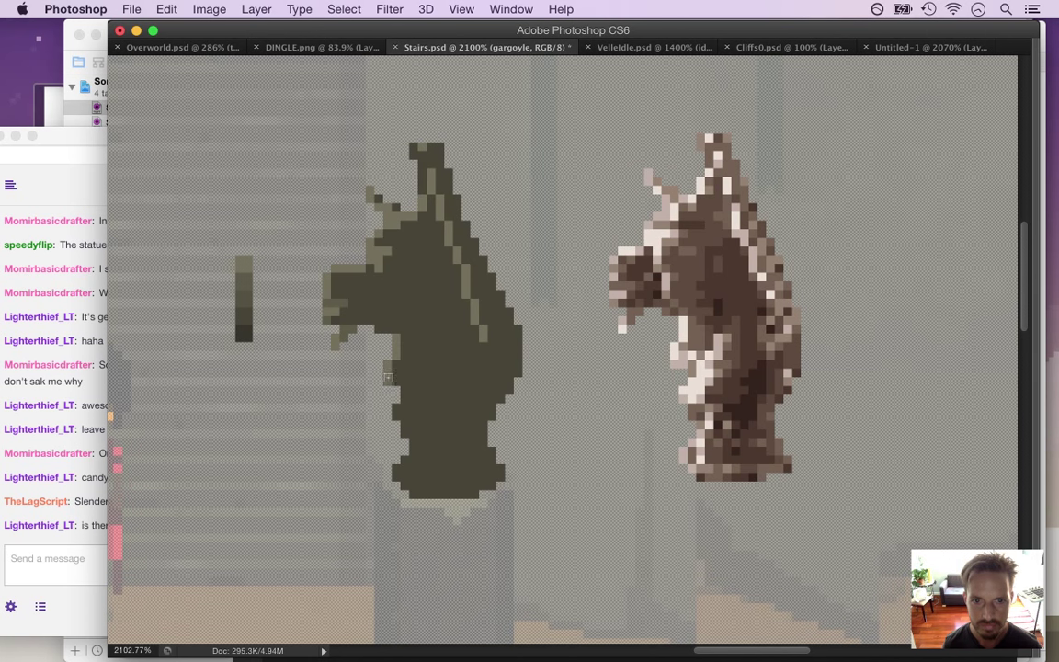
mouse_move(398, 409)
mouse_down()
mouse_move(410, 404)
mouse_move(401, 417)
mouse_move(430, 353)
mouse_up()
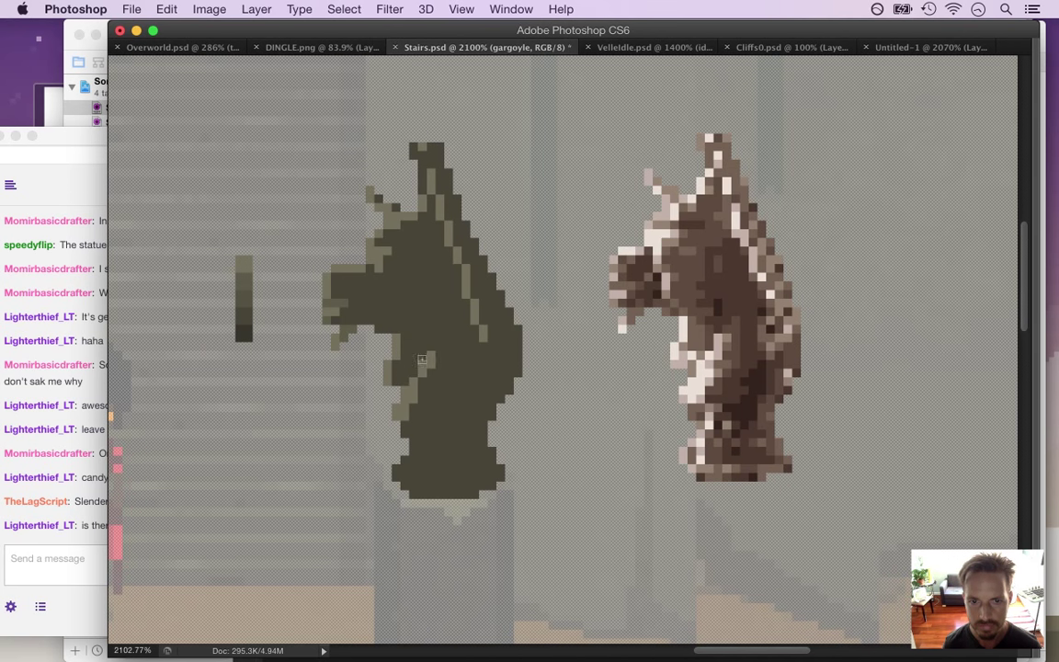
drag(422, 394, 406, 424)
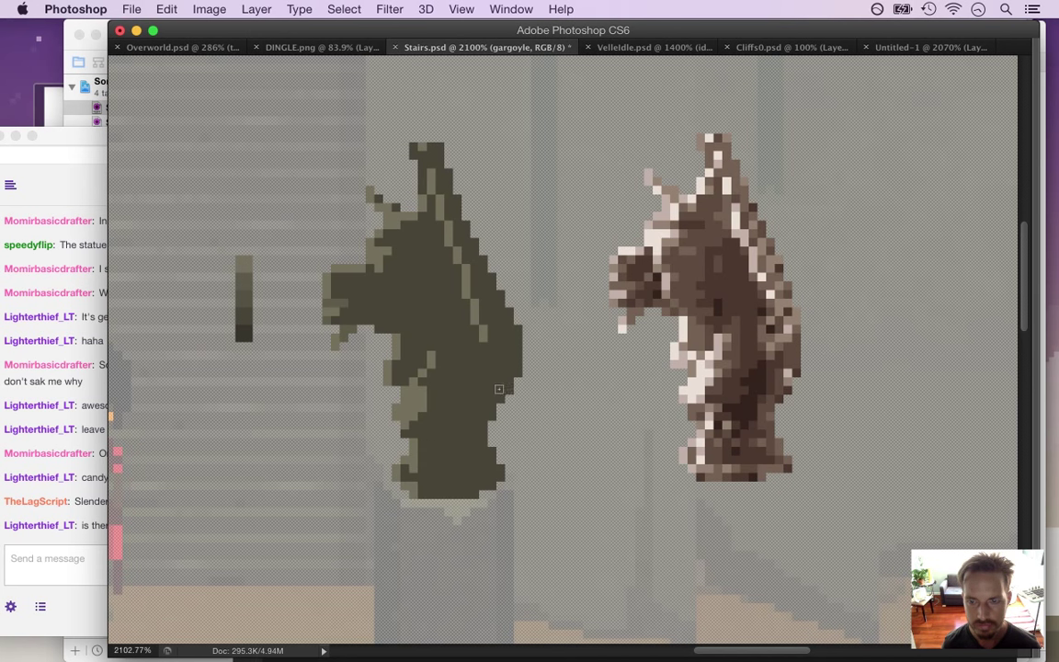
Add light olive tufts along the mane and fill the dark areas of the ear and upper mane with the second-lightest swatch
drag(500, 347, 483, 363)
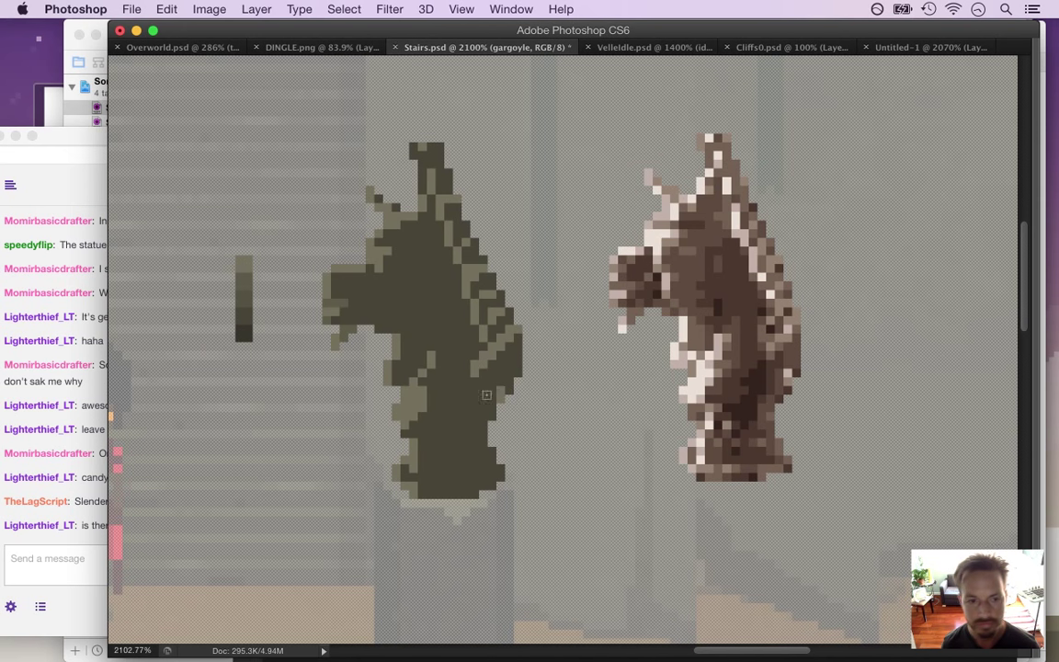
key(alt)
alt+click(245, 281)
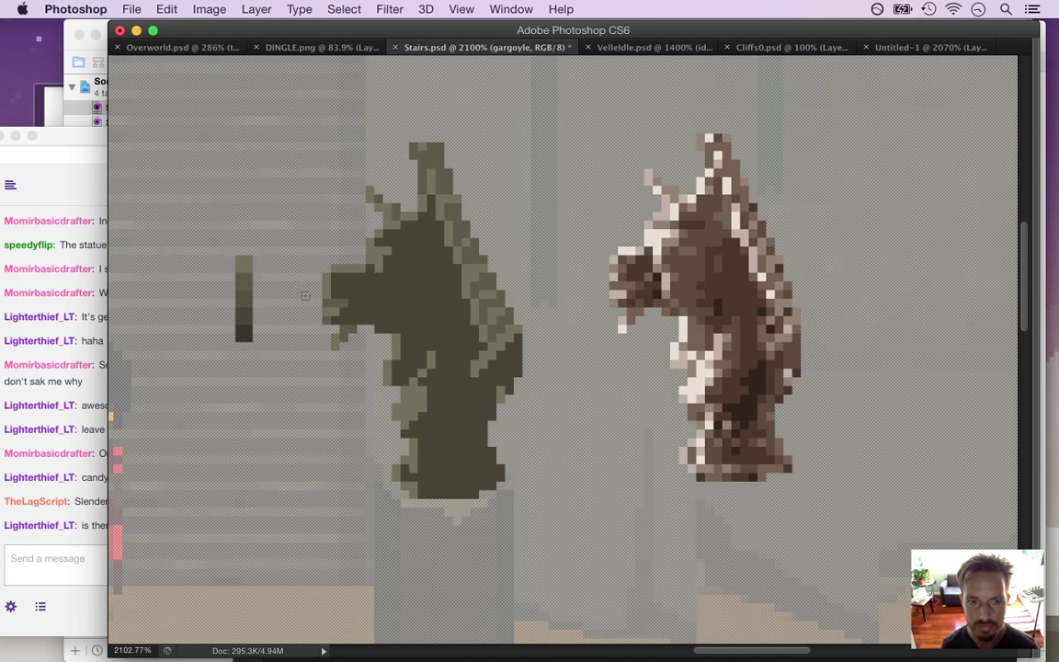
Outline the cheek and jaw in the middle olive swatch and fill the gargoyle's head and face with that tone
alt+click(243, 293)
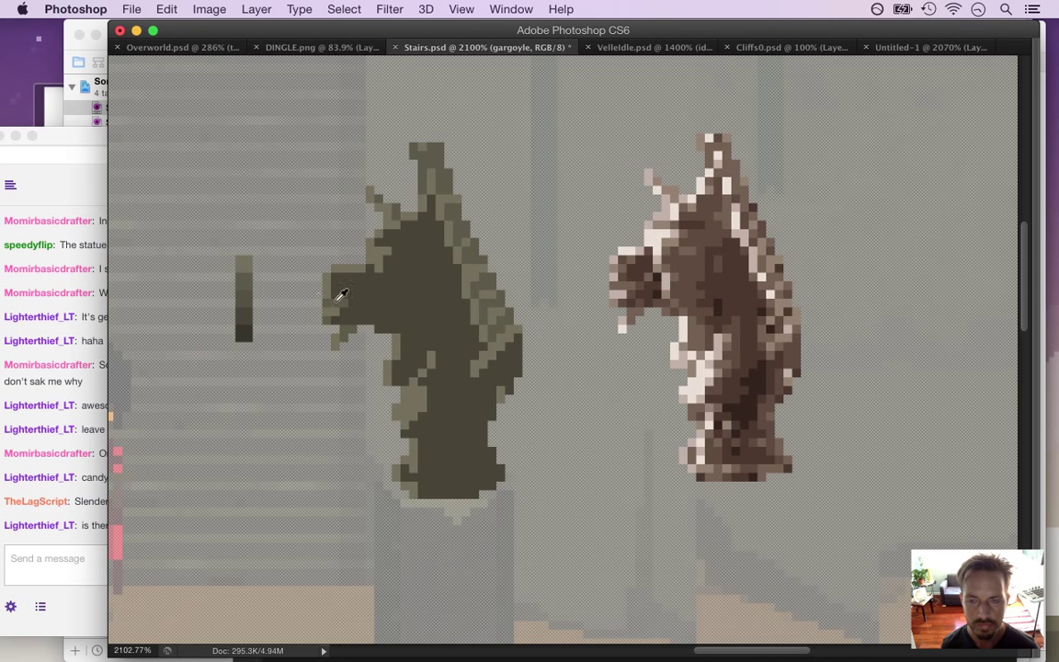
drag(448, 255, 416, 290)
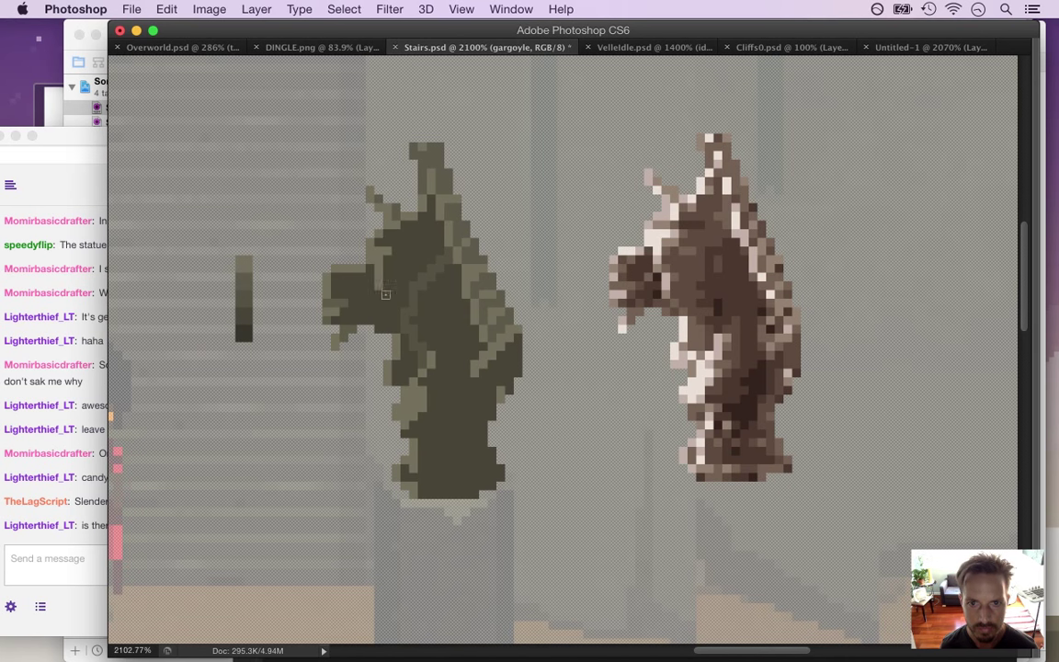
alt+click(404, 324)
click(397, 318)
key(g)
click(422, 274)
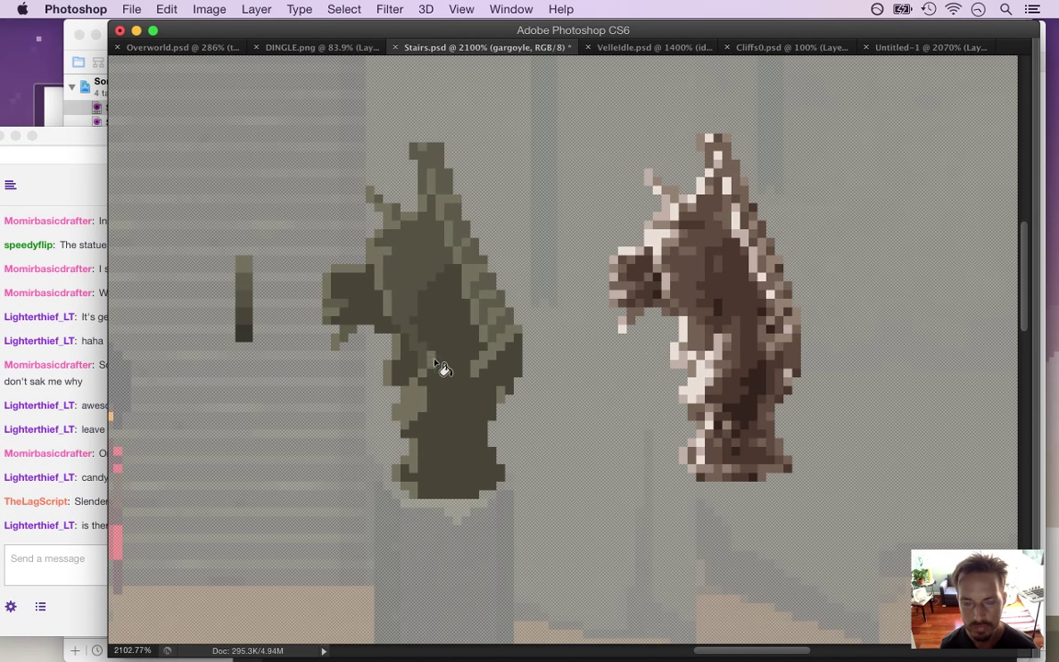
Paint a small dark eye on the gargoyle's face and shade the snout with lighter and darkest olive pixels
click(407, 240)
key(super+z)
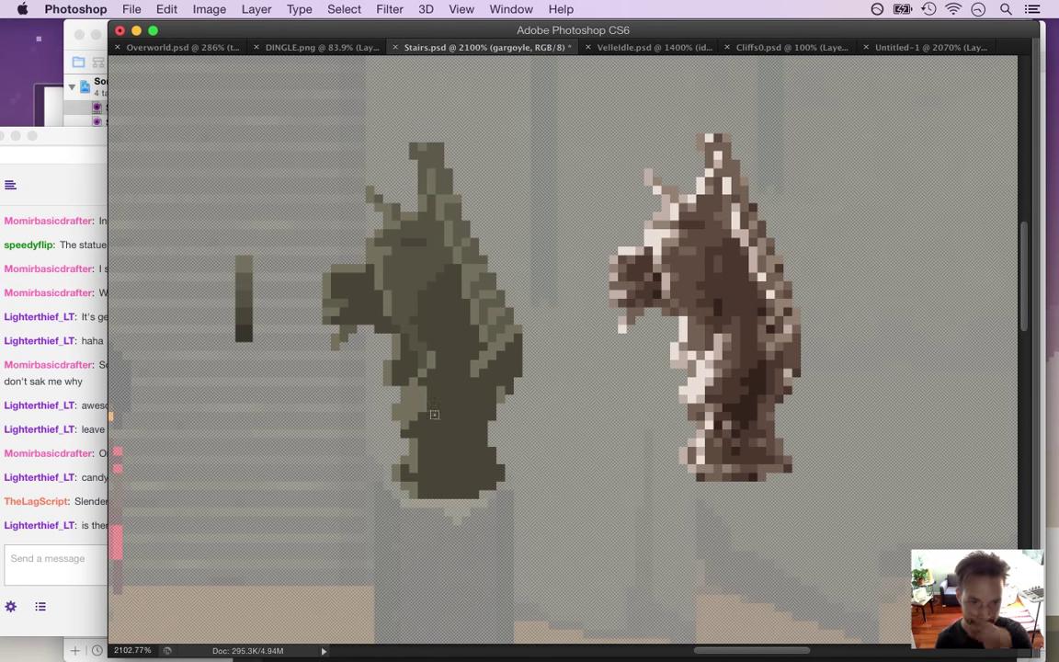
key(i)
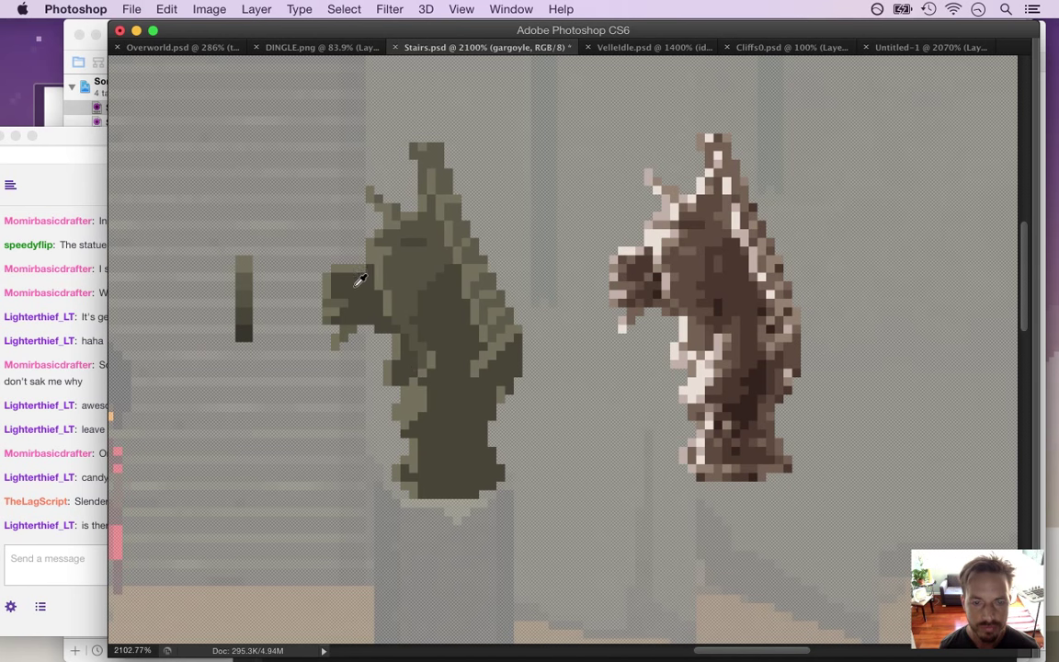
alt+click(246, 283)
click(340, 279)
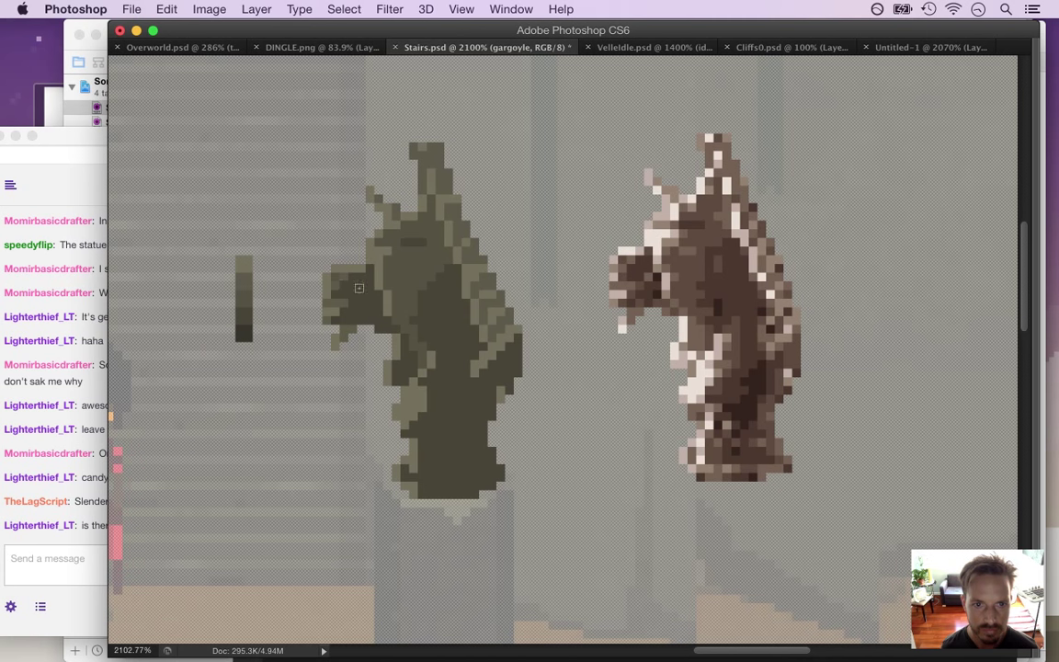
key(super+z)
alt+click(338, 276)
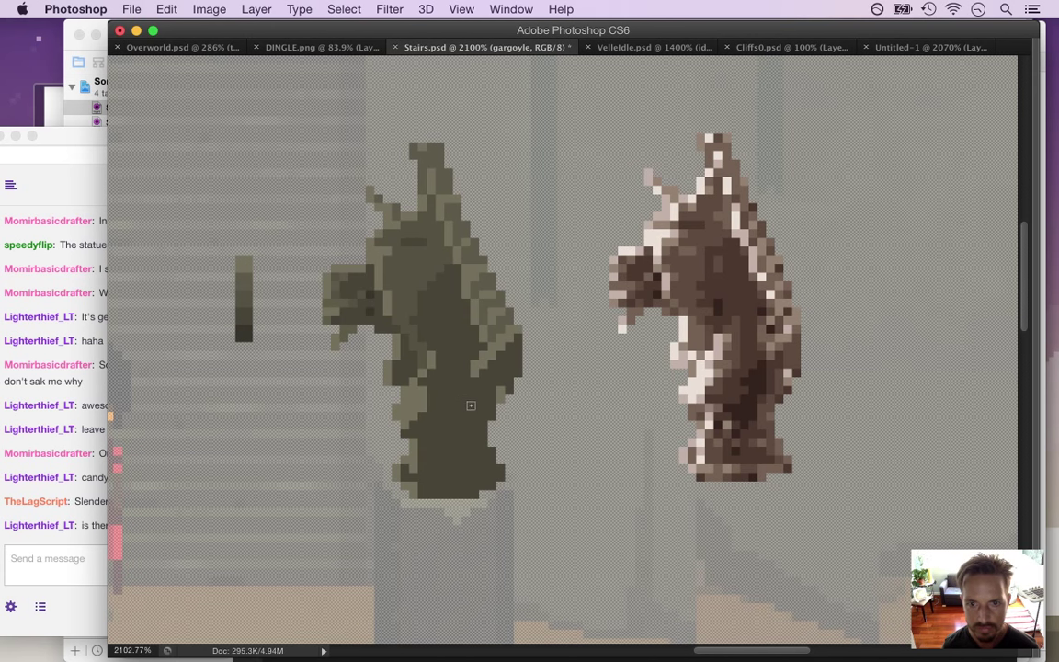
Paint the darkest olive shadow down the middle of the lower body and along the bottom edge of the base
mouse_move(469, 401)
mouse_down()
mouse_move(470, 422)
mouse_move(448, 456)
mouse_up()
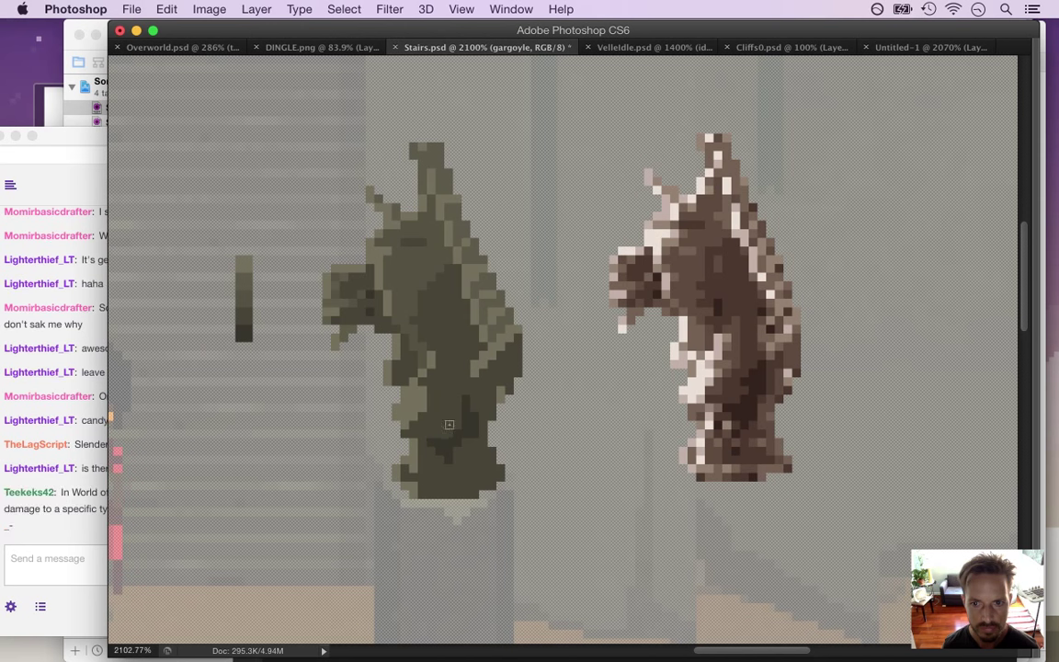
drag(457, 421, 459, 411)
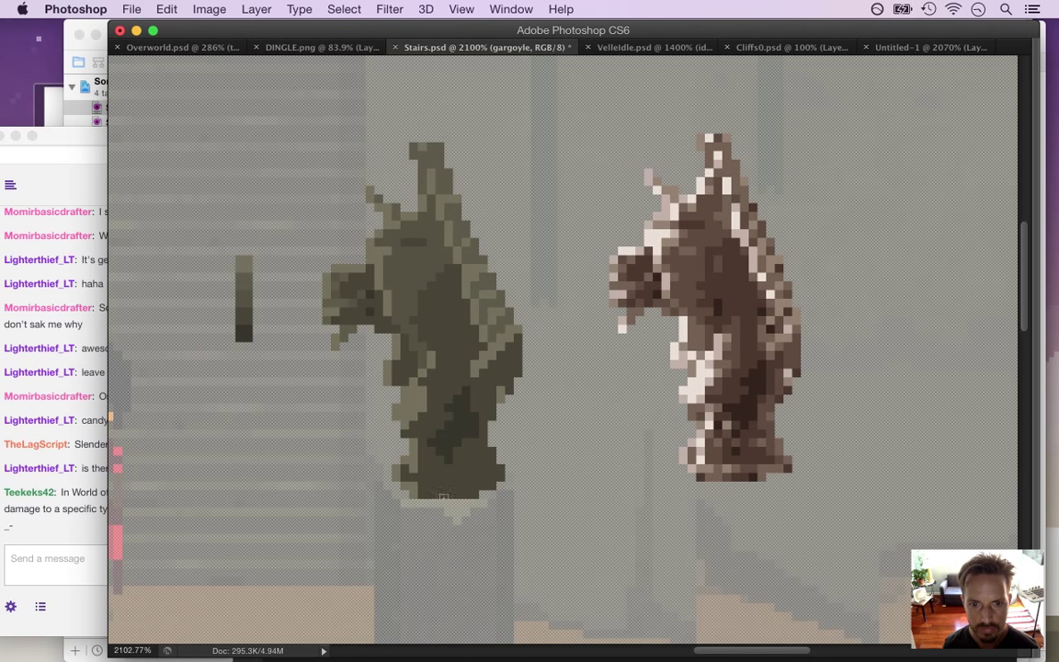
drag(423, 495, 470, 494)
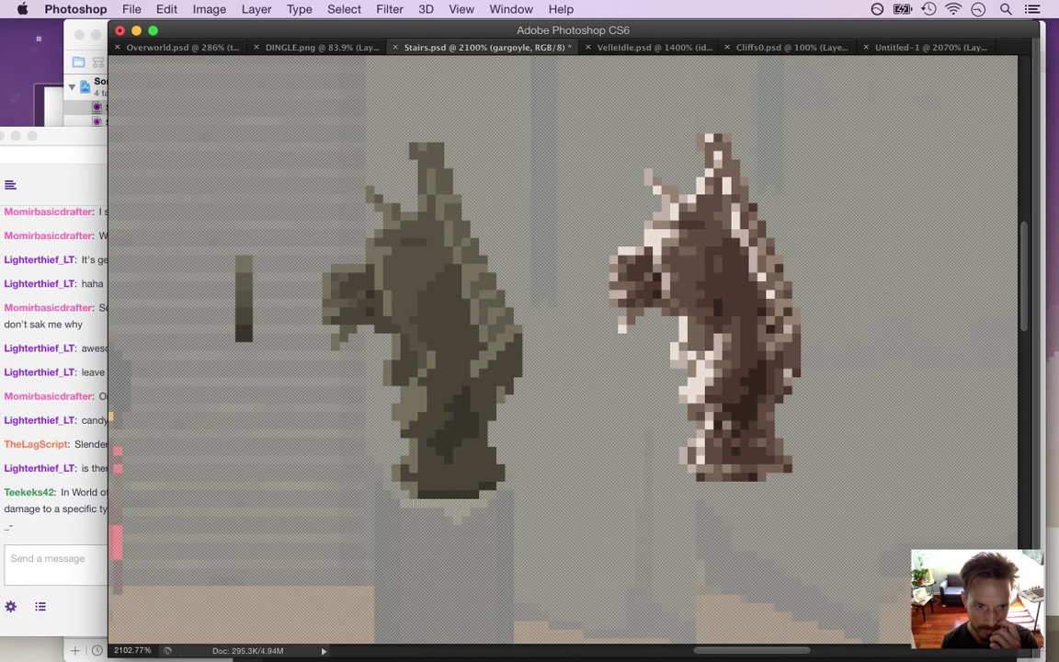
Read the newest message in the Twitch chat, return to Photoshop and save Stairs.psd
click(74, 522)
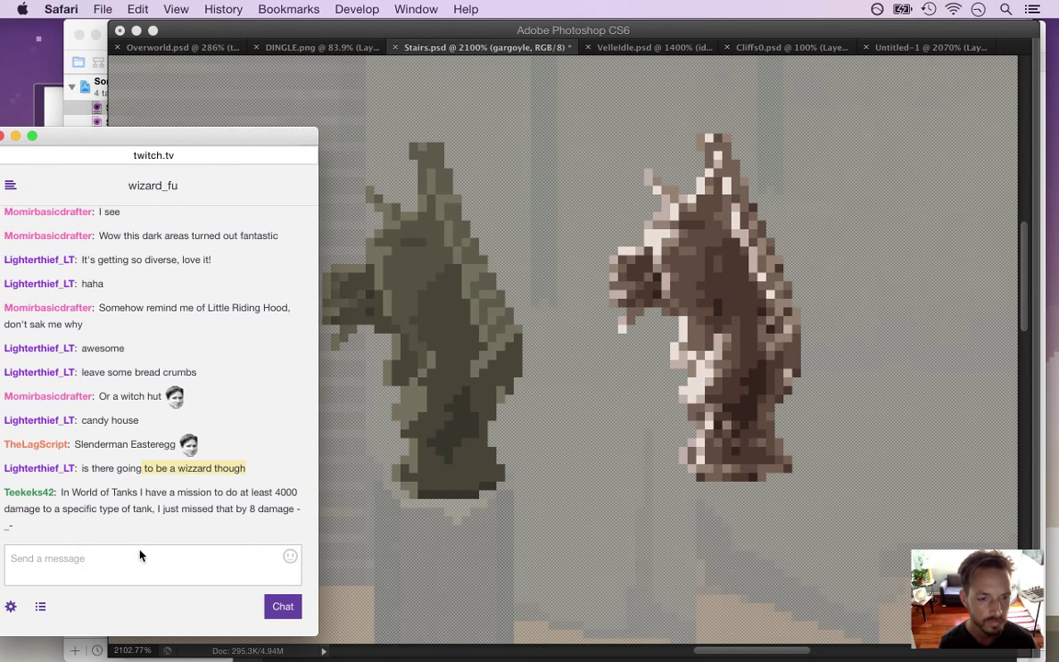
drag(101, 494, 207, 605)
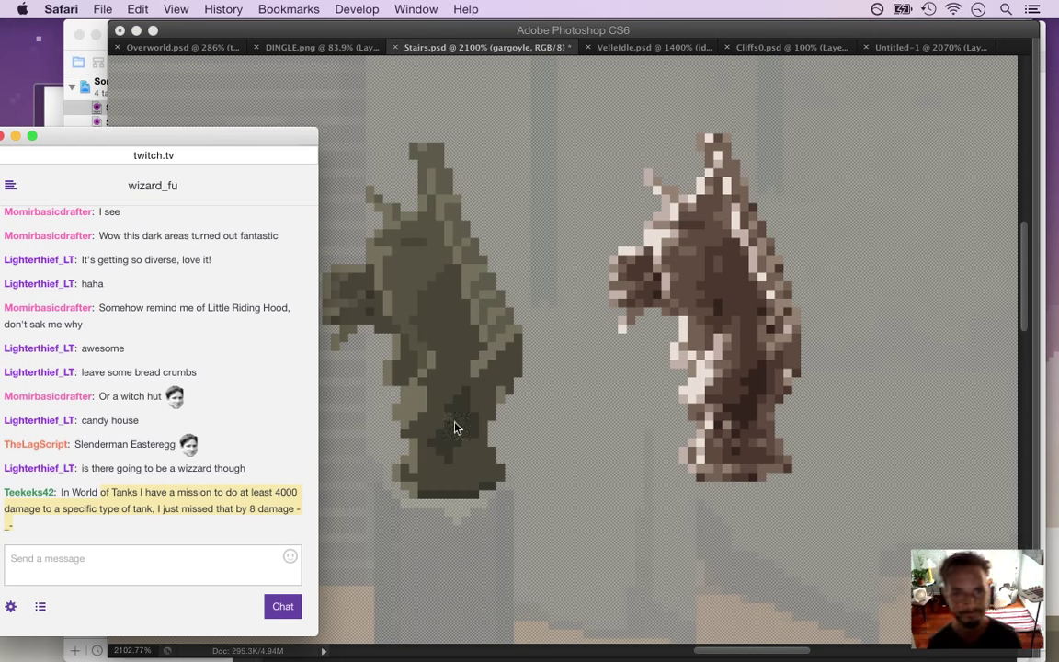
click(447, 39)
key(super+s)
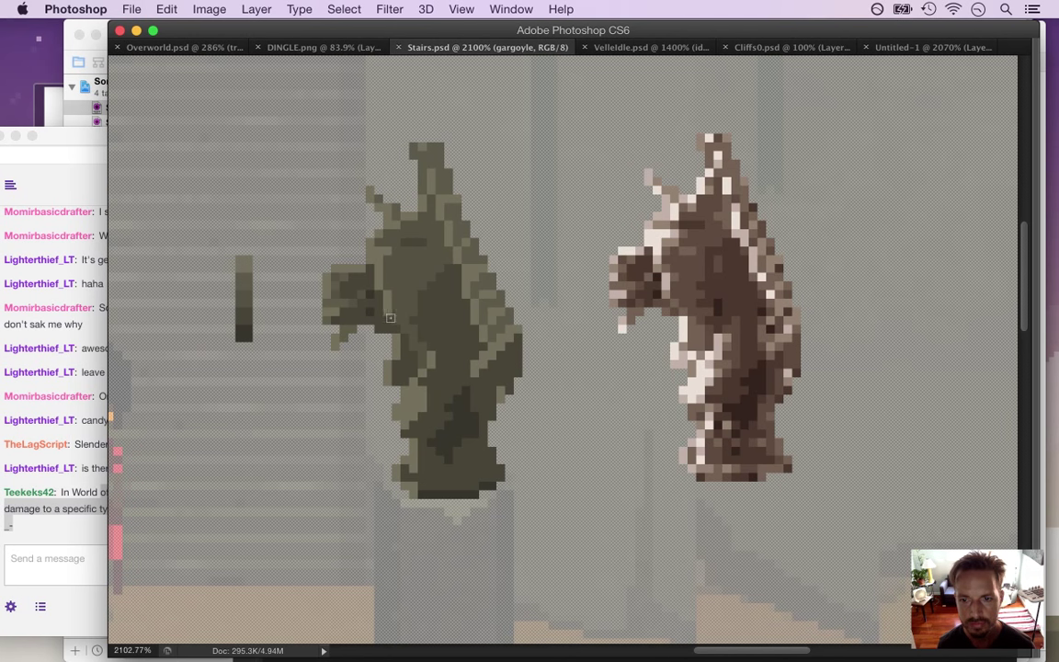
Shade the lower back, the rear edge of the body and the base with the middle olive tone
click(419, 275)
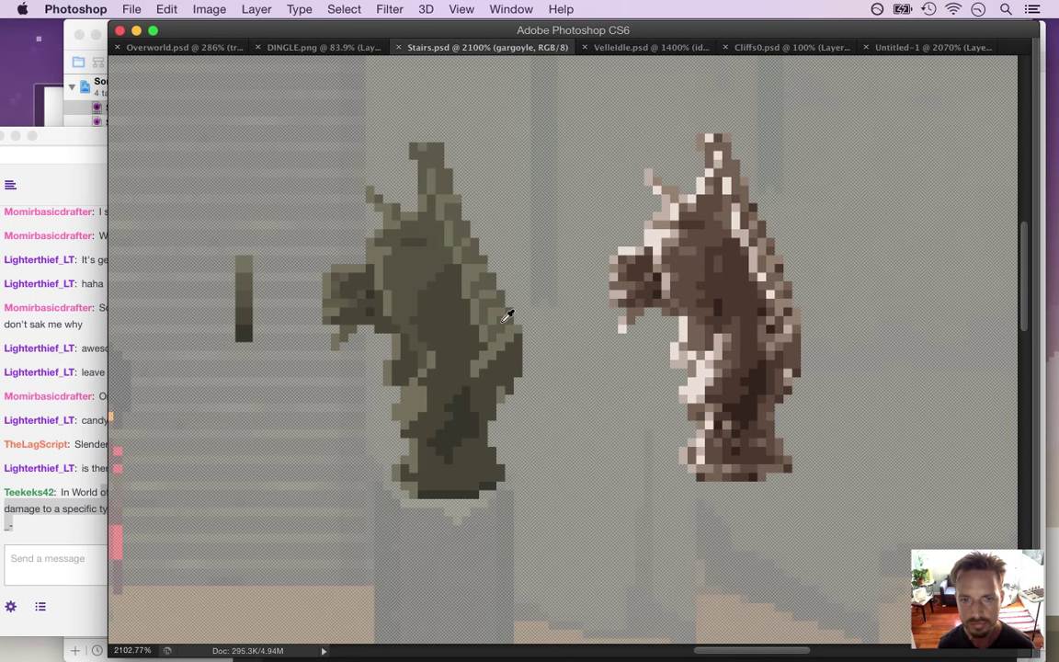
click(247, 280)
click(251, 294)
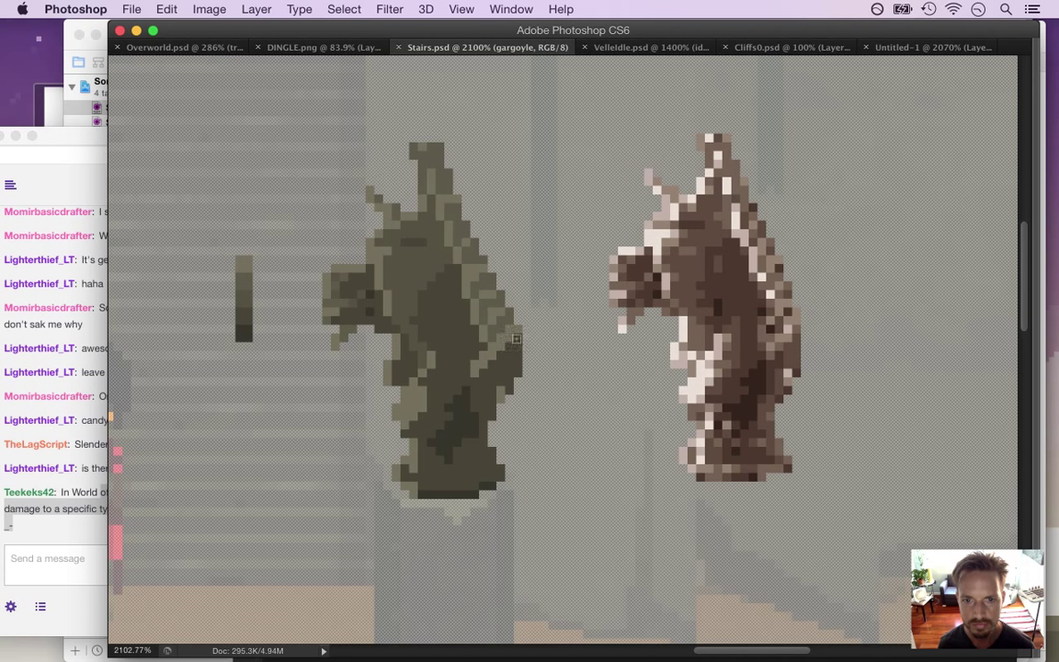
click(458, 315)
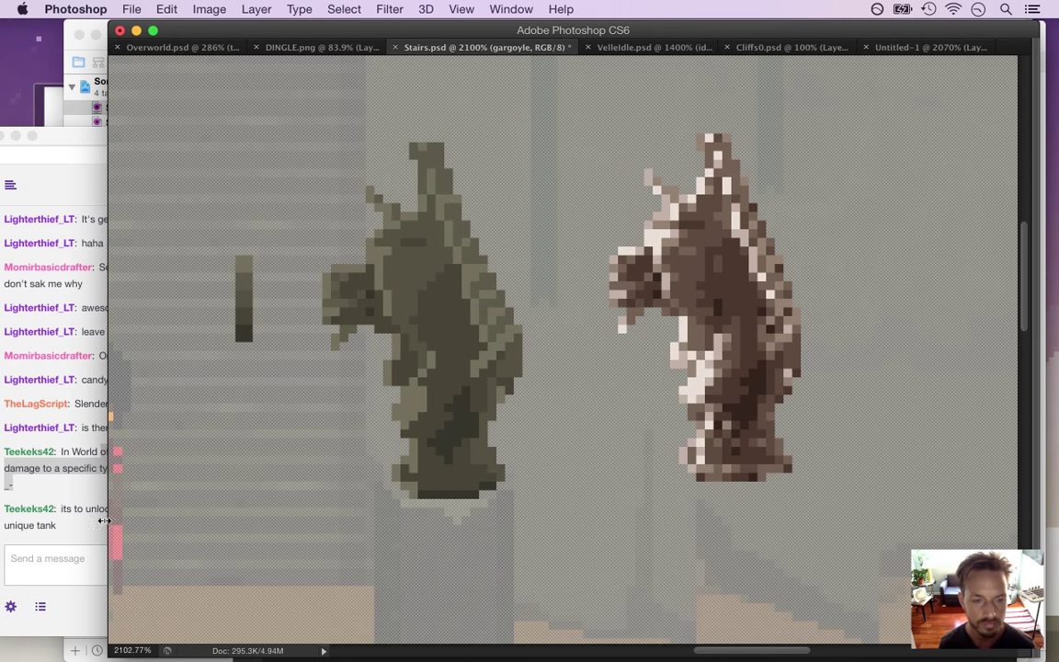
Switch to the Twitch chat in Safari to read the message about unlocking a unique tank, and return to Photoshop
click(76, 513)
drag(87, 508, 116, 527)
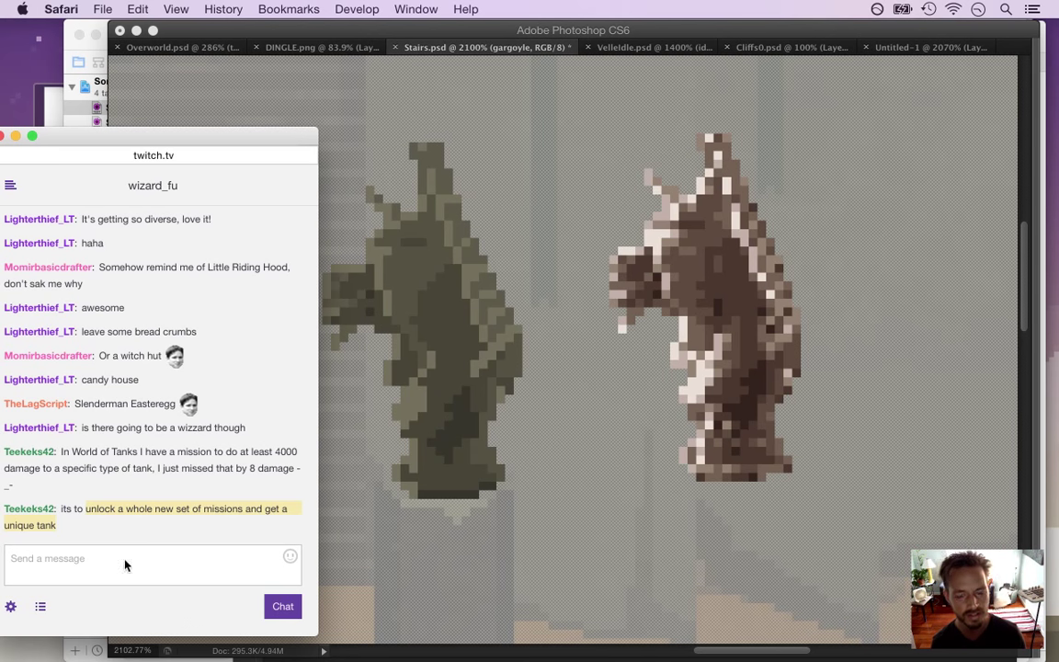
click(425, 55)
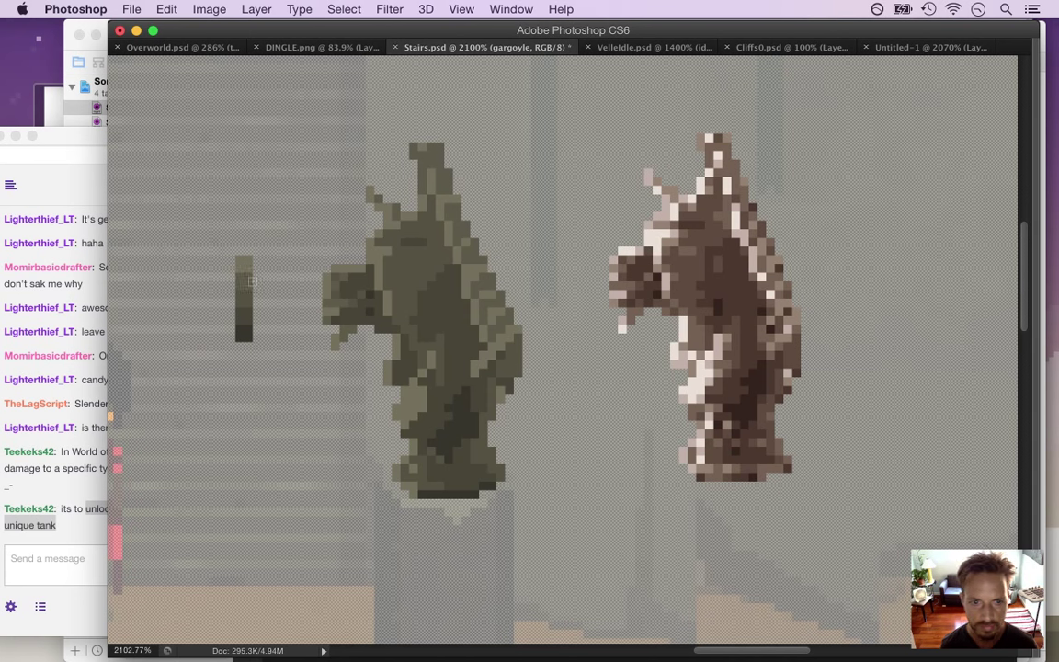
Break up the chest highlights with the second-lightest olive swatch, check the Twitch chat and save Stairs.psd
alt+click(247, 279)
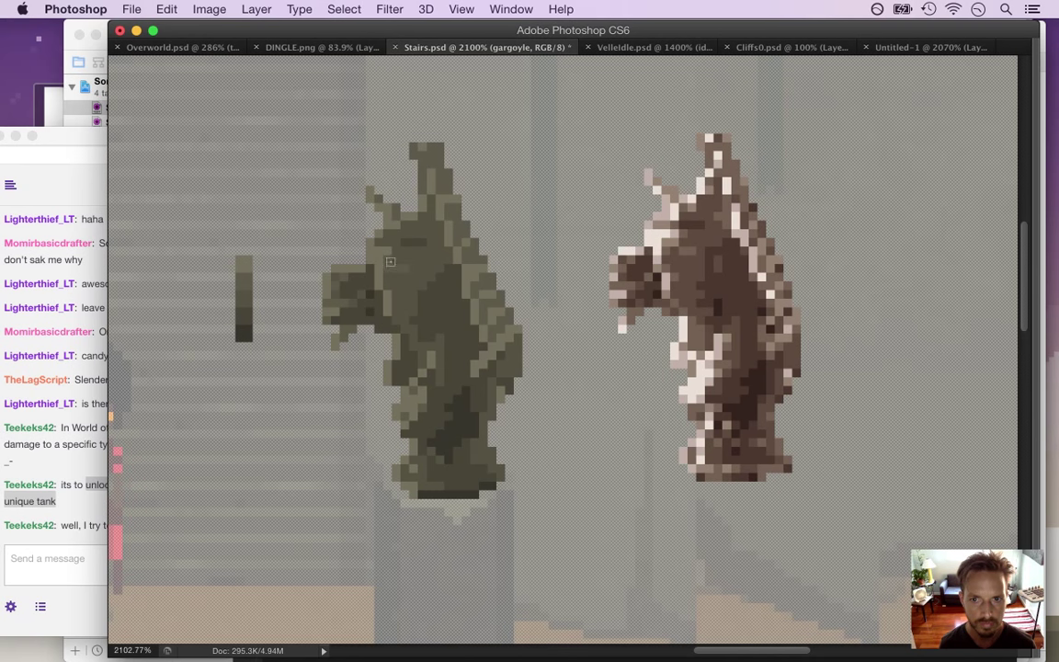
click(104, 519)
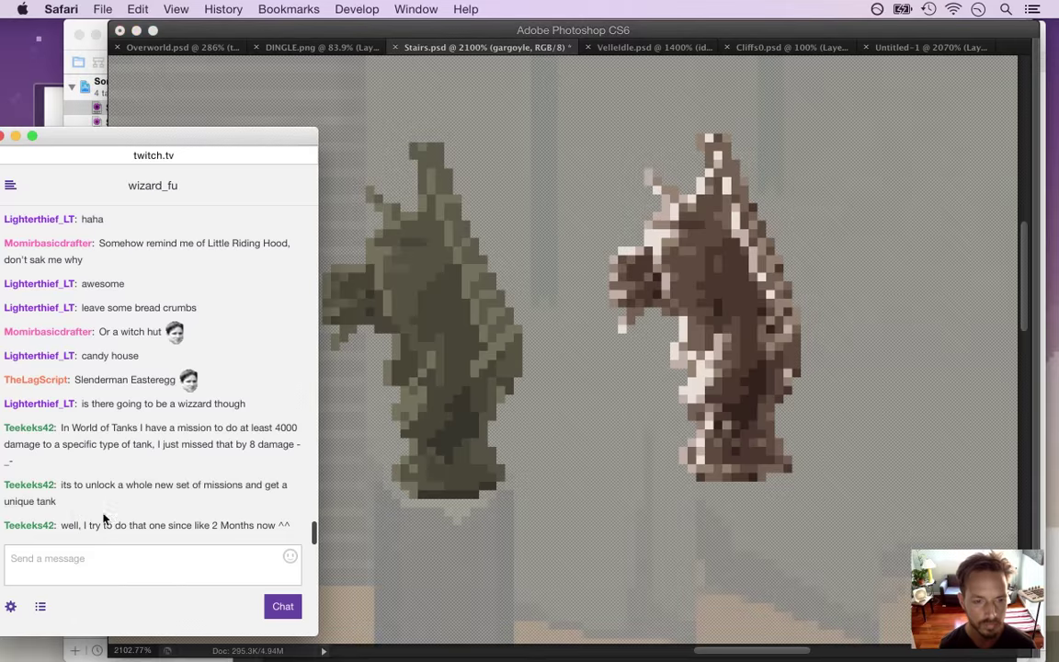
drag(106, 528, 209, 526)
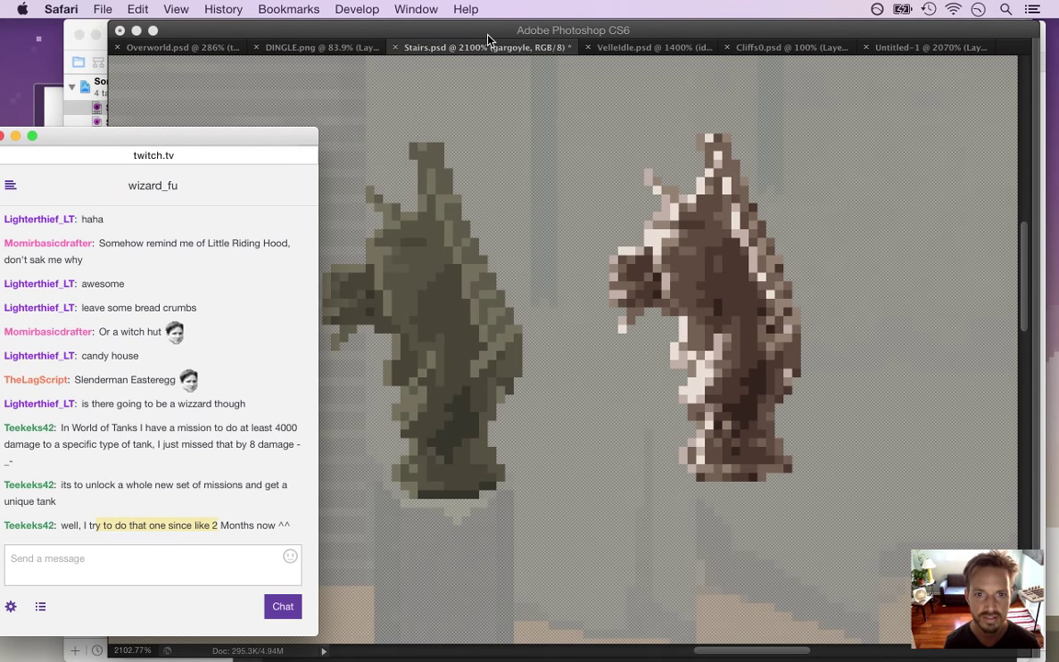
click(439, 30)
key(super+s)
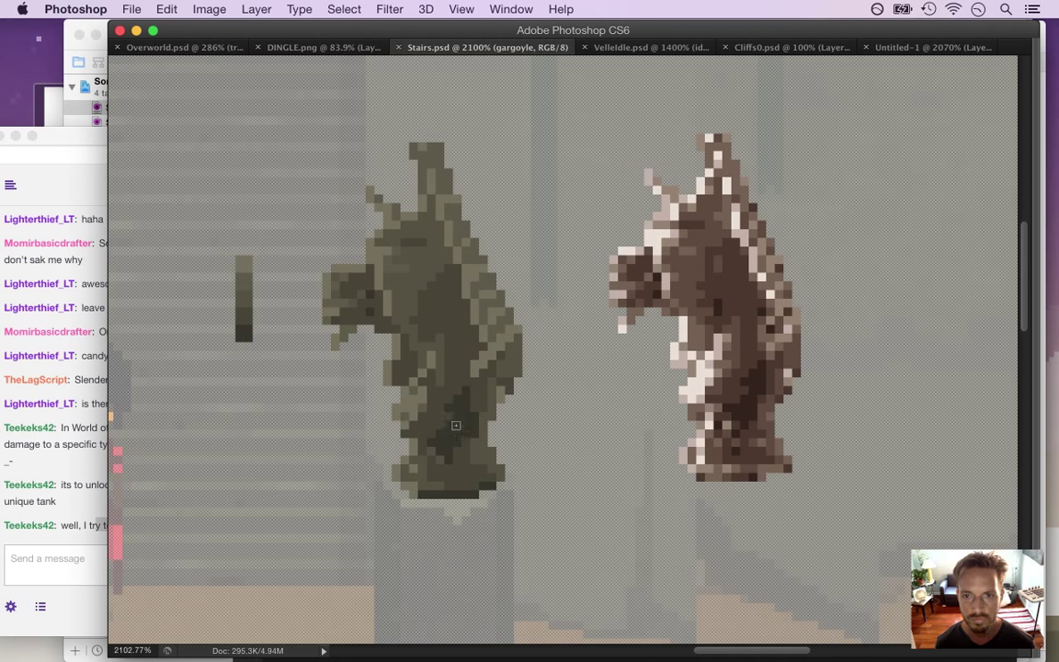
Refine the olive shading around the gargoyle's eye and brow, and undo the last stroke
click(441, 248)
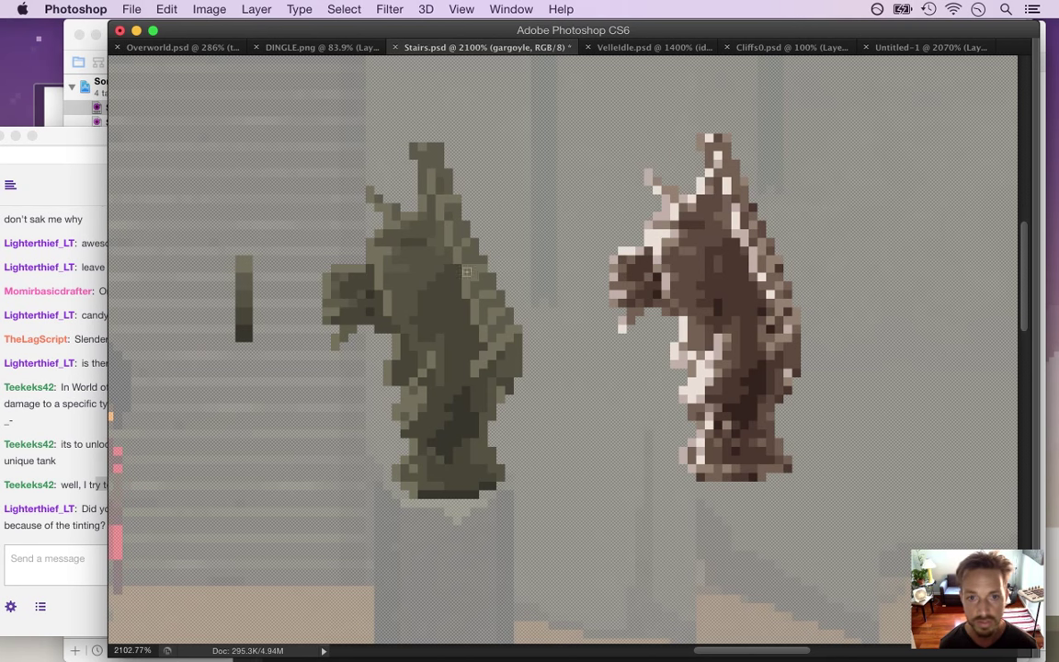
alt+click(403, 267)
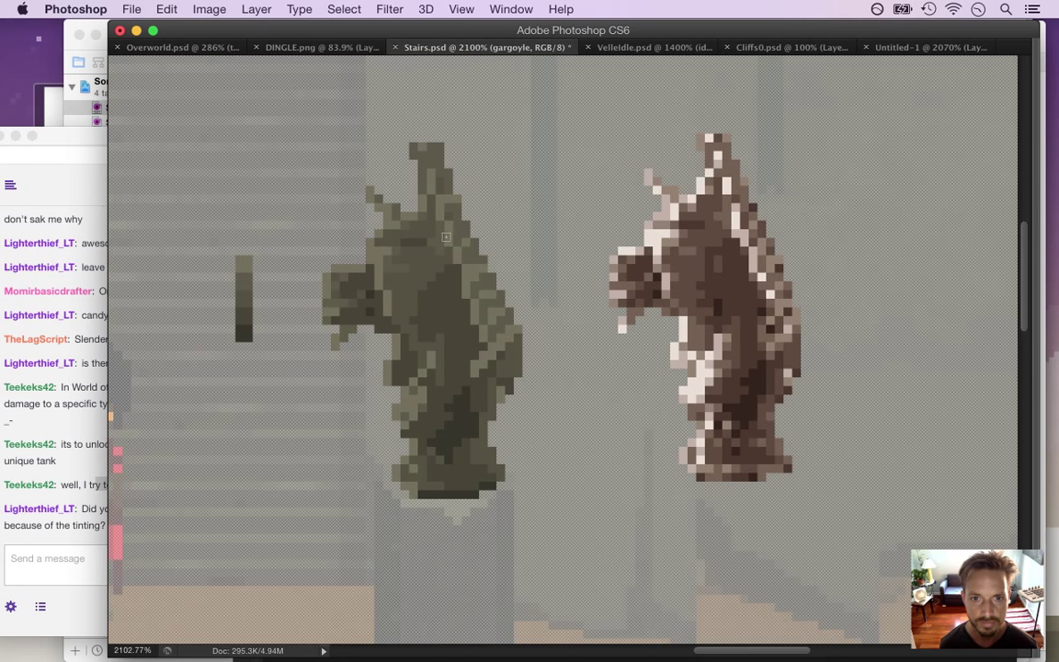
key(super+z)
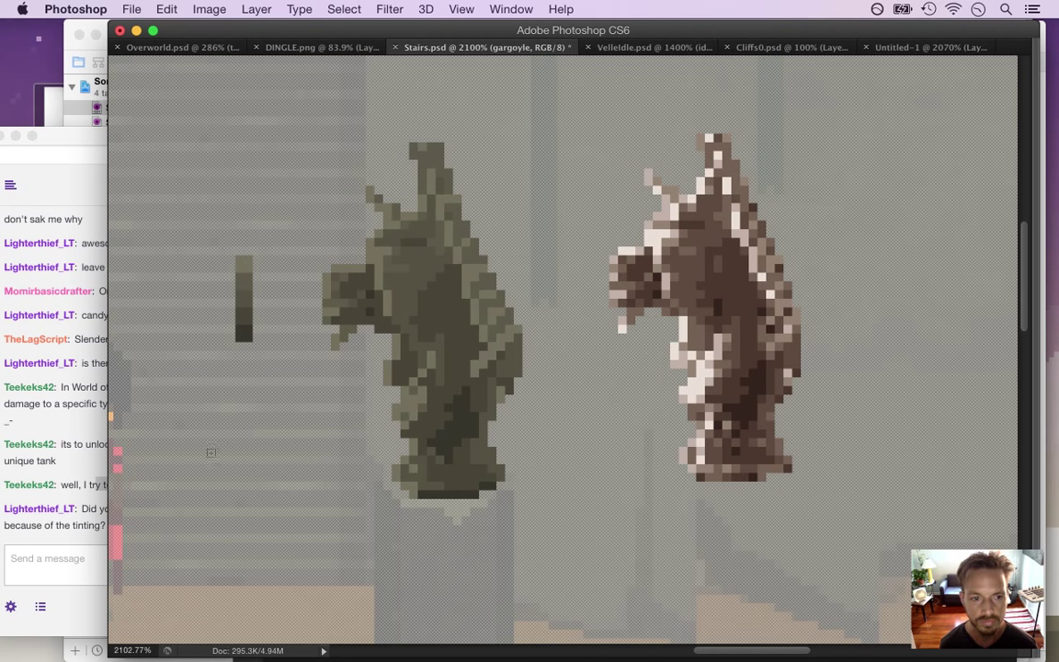
Read the Twitch chat question about the flatness of the trees, and switch to Xcode to run Songbringer
click(48, 475)
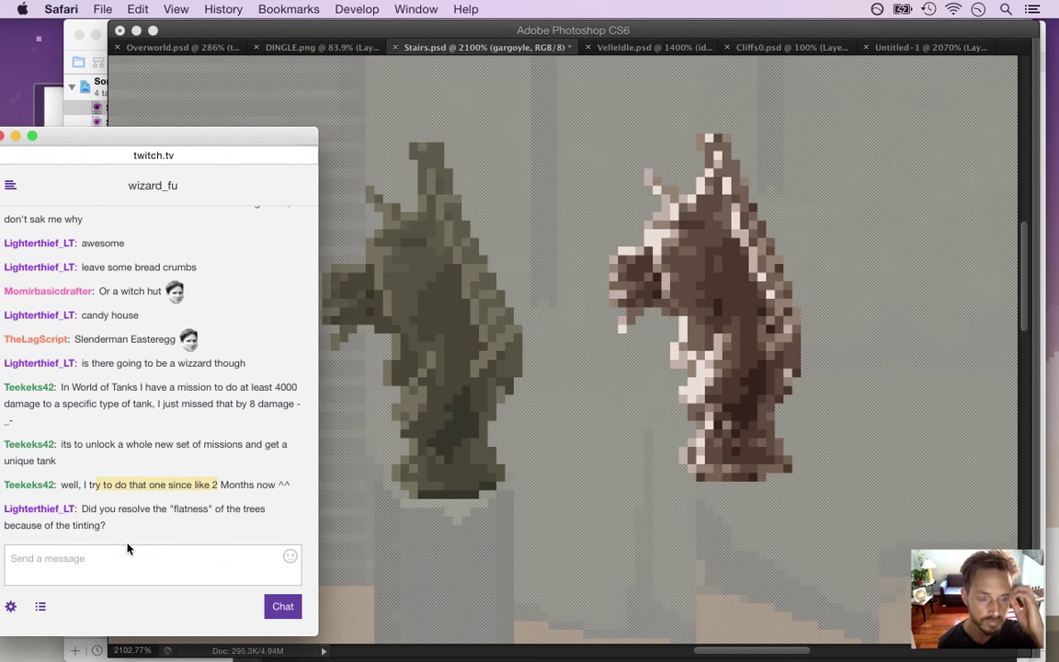
drag(101, 509, 112, 521)
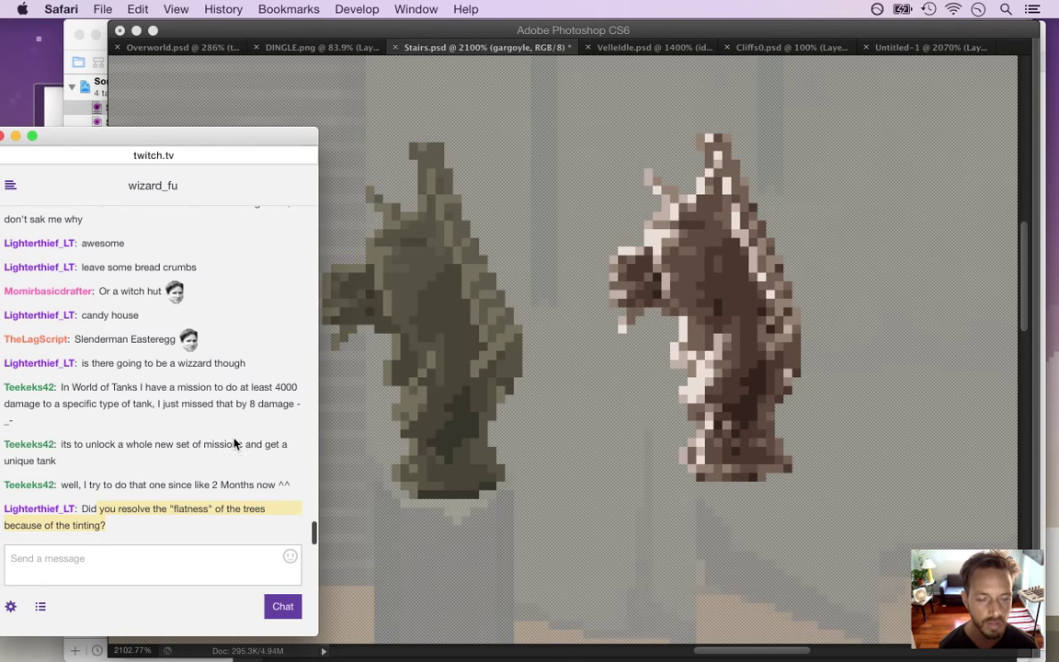
key(super+Tab)
key(super+Tab)
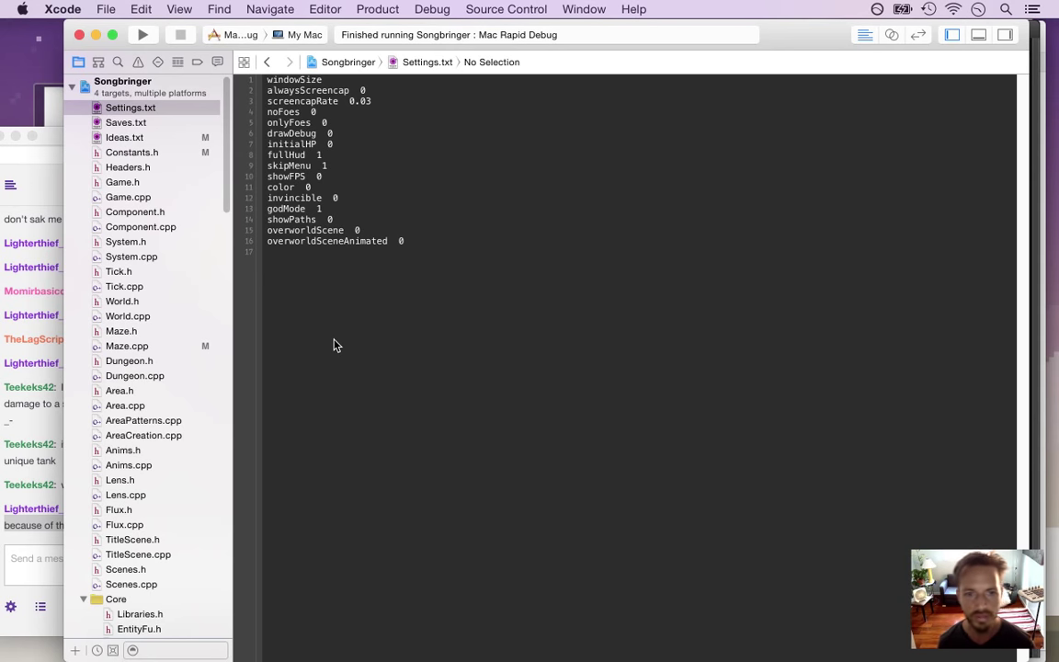
key(super+r)
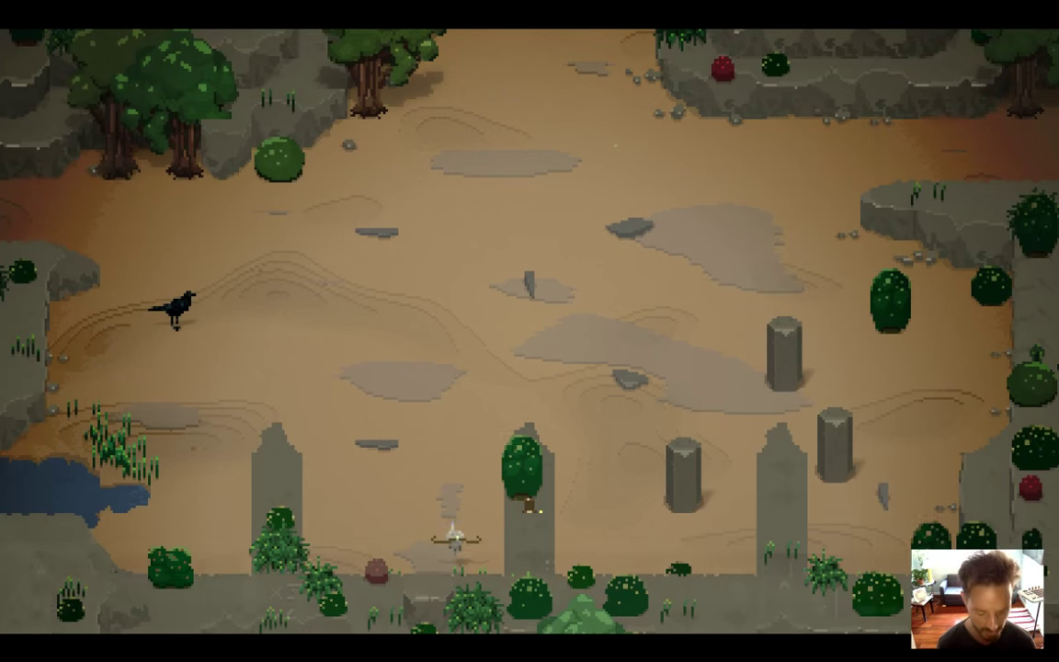
Walk the character through the desert, swamp and forest areas to examine the tinting of the trees
key(Left)
key(Up)
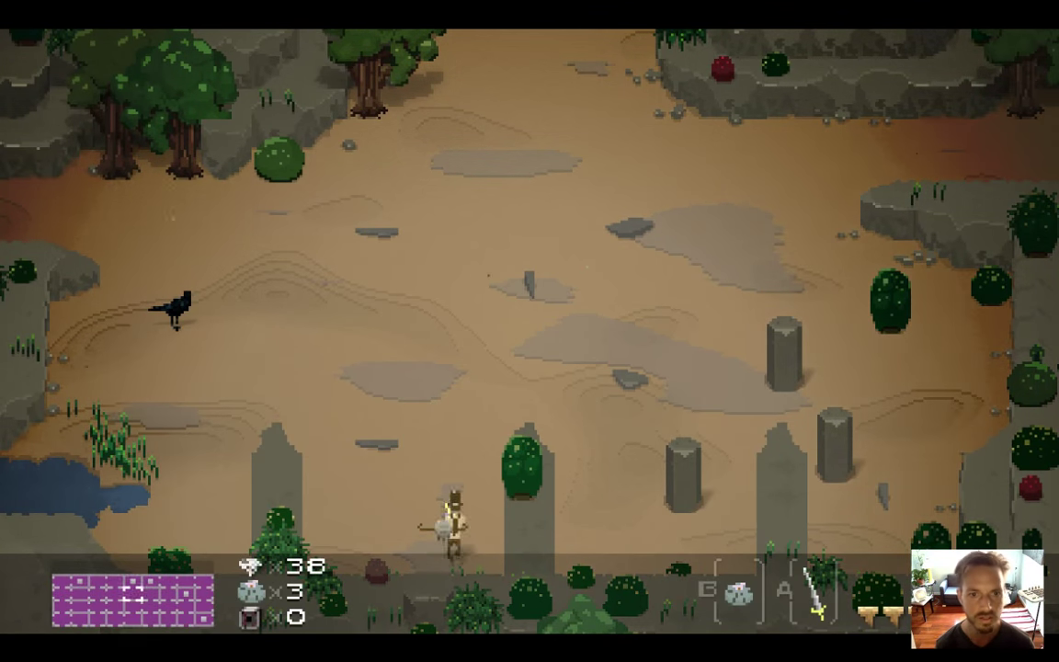
key(Left)
key(Right)
key(Down)
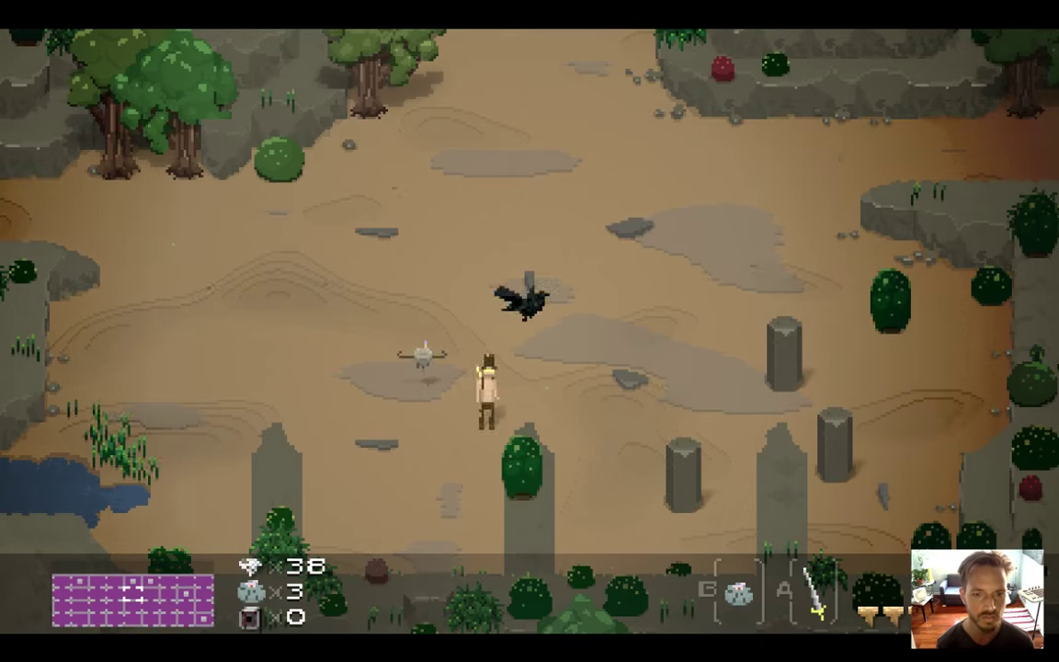
key(Down)
key(Left)
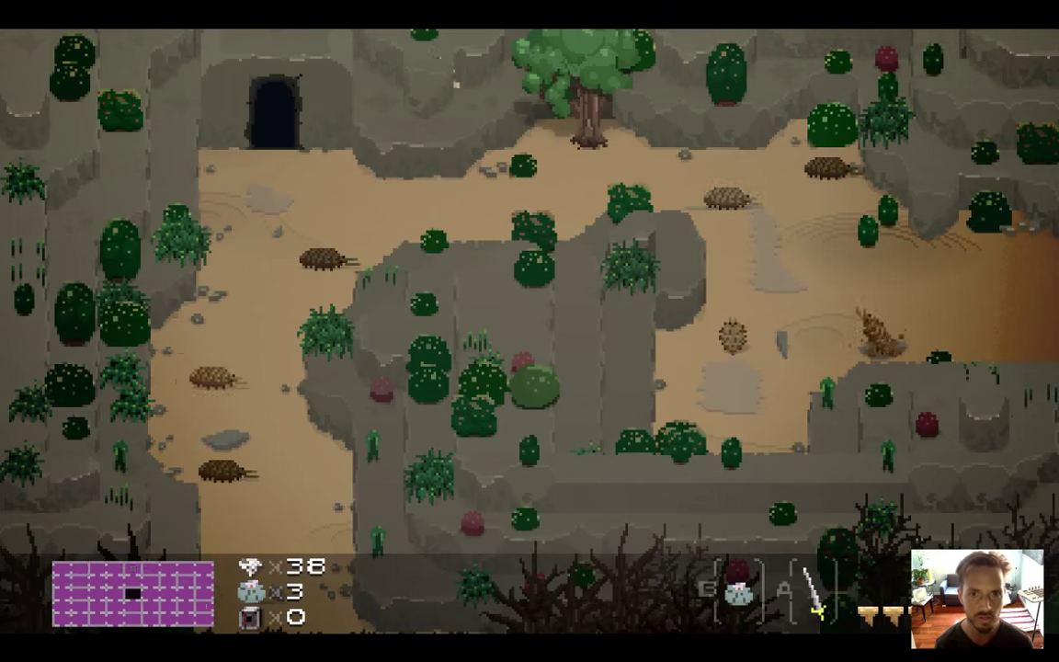
key(Right)
key(Down)
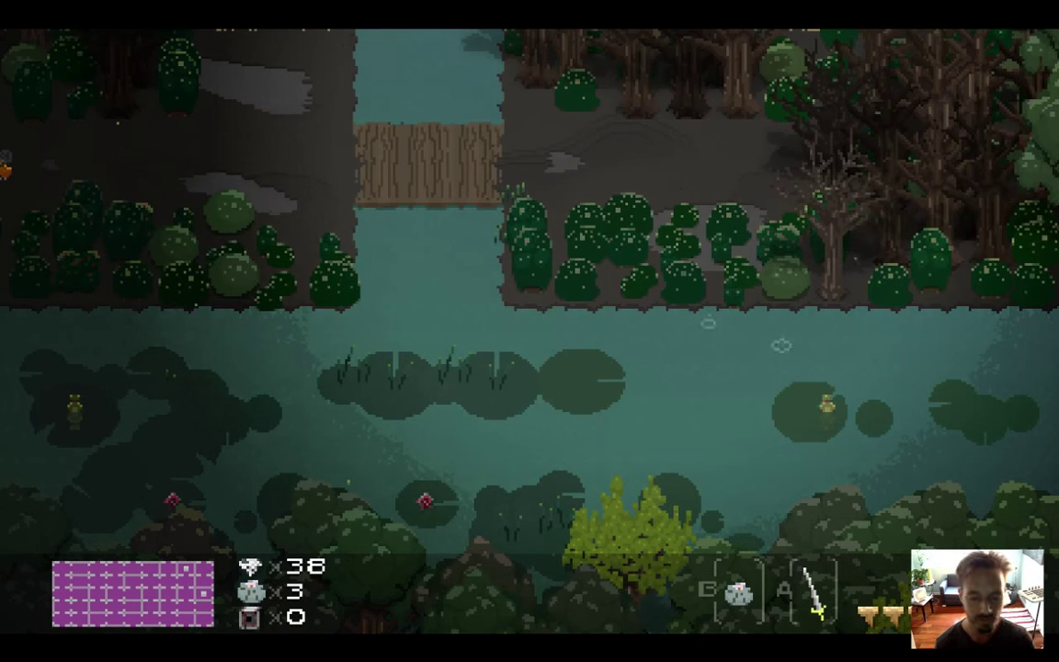
key(Down)
key(Right)
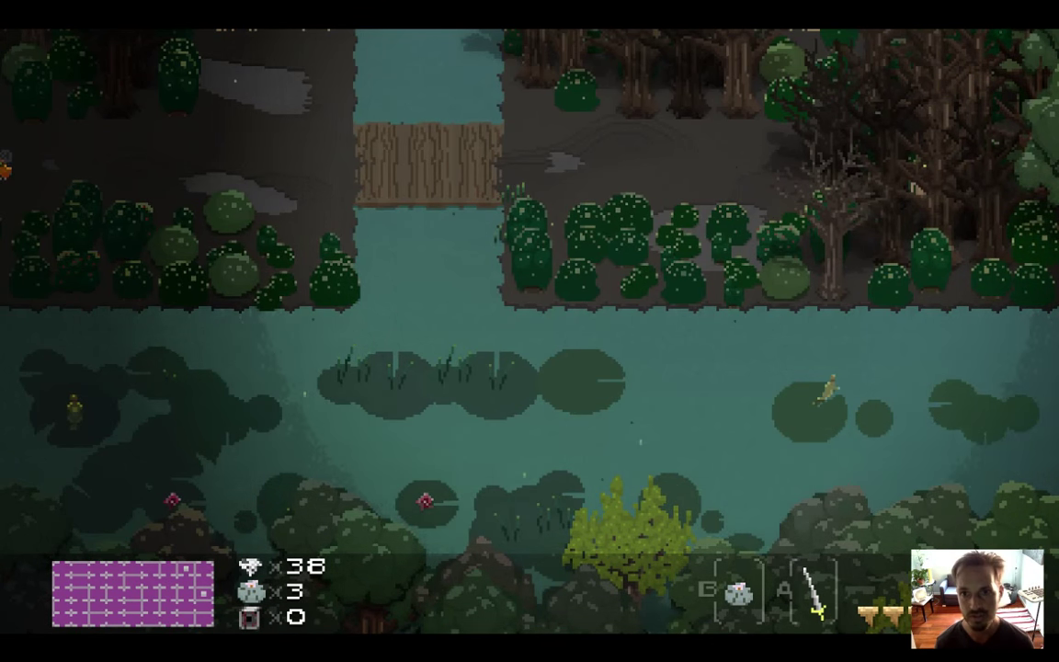
key(Down)
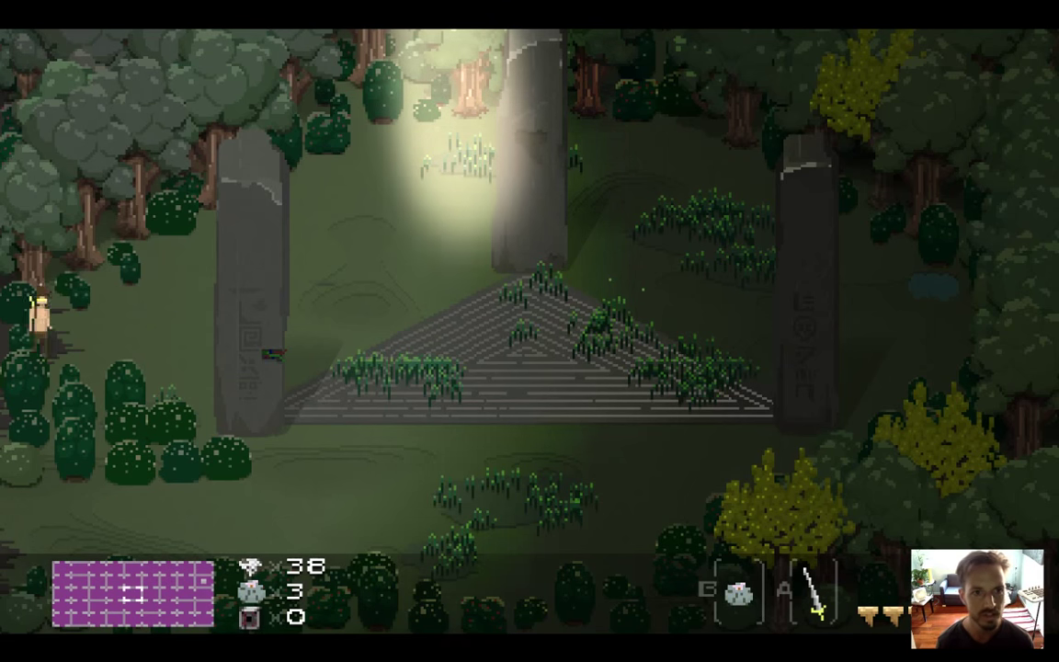
Walk the character around the clearing with the three stone pillars to examine the tinting of the surrounding trees
key(Right)
key(Up)
key(Right)
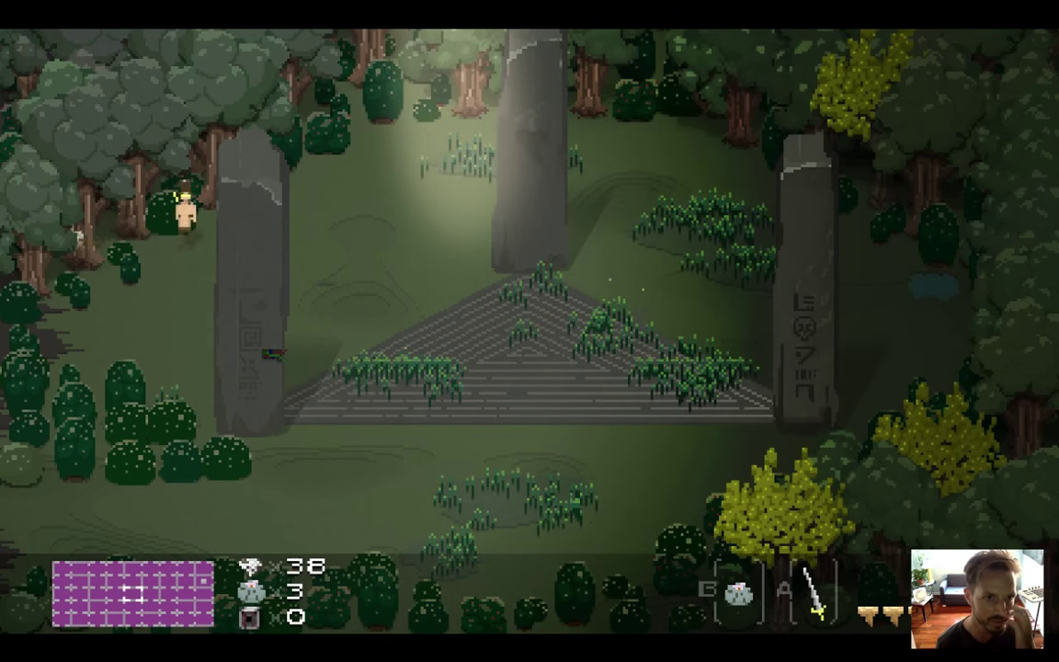
key(Down)
key(Up)
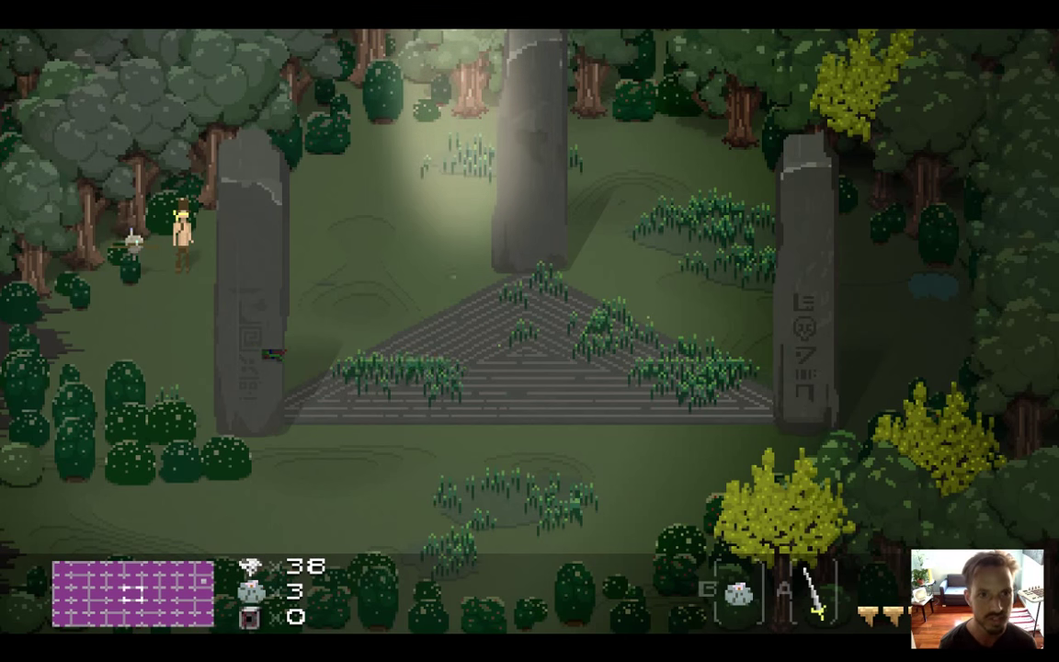
key(Up)
key(Left)
key(Right)
key(Up)
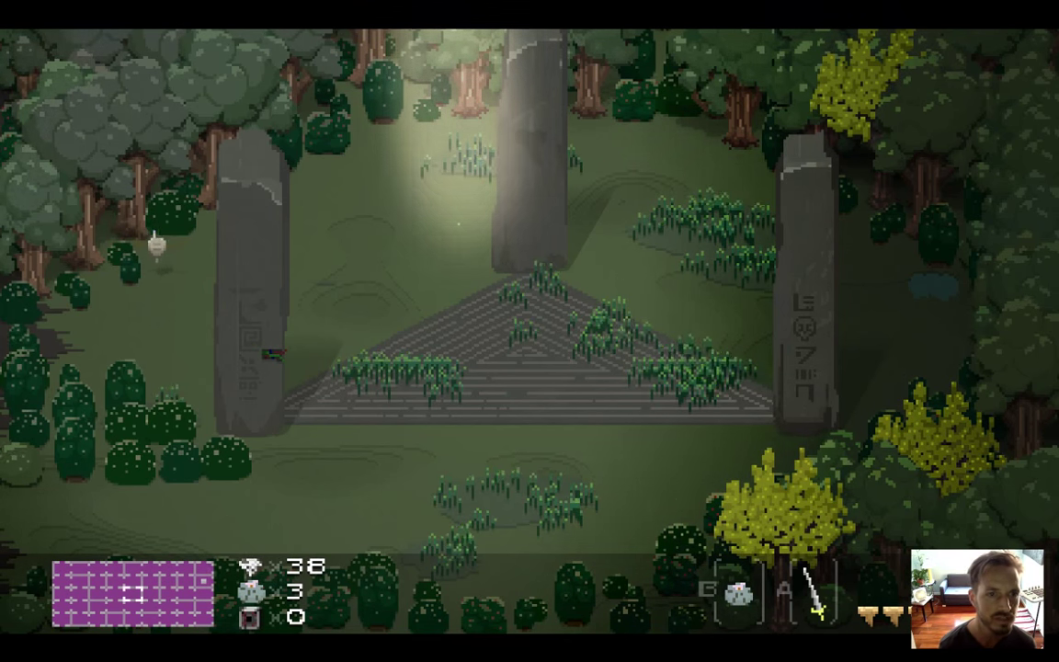
key(Up)
key(Right)
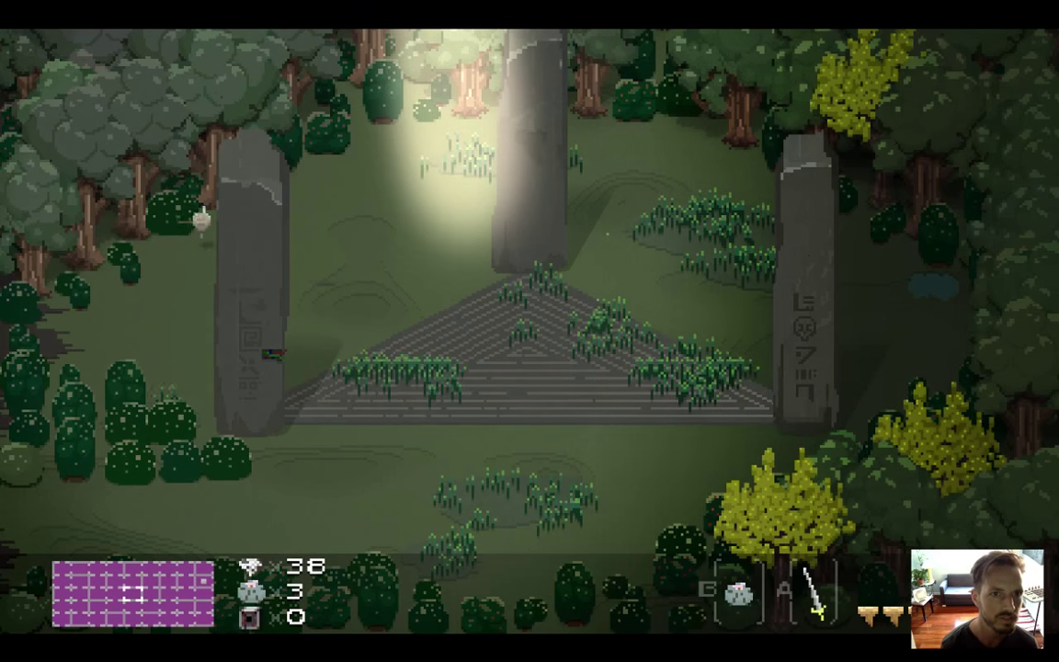
key(Right)
key(Left)
key(Right)
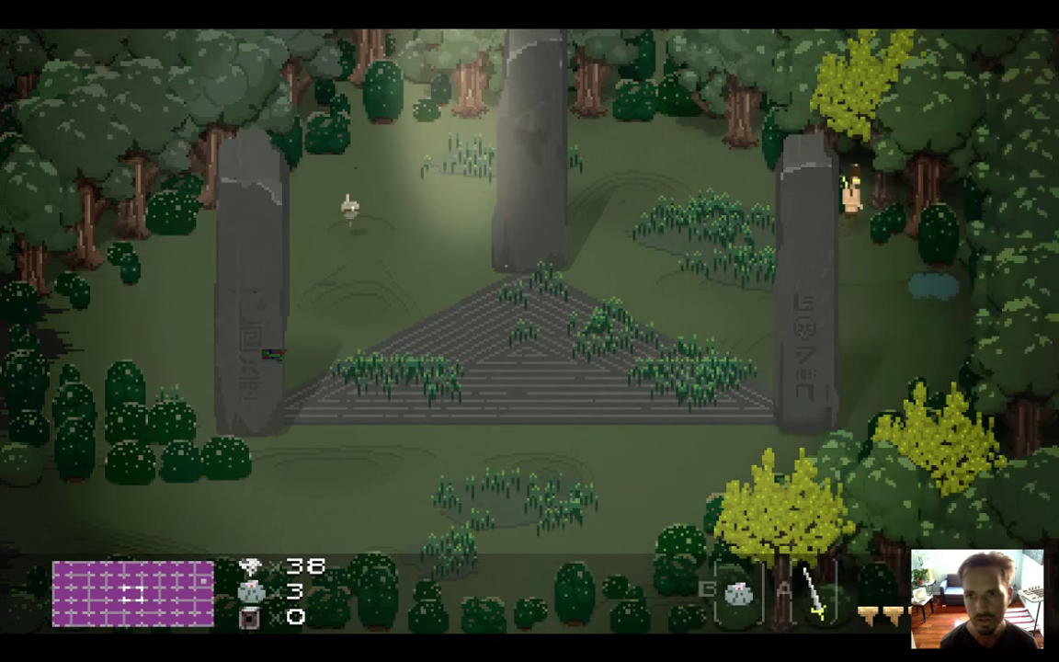
key(Right)
key(Down)
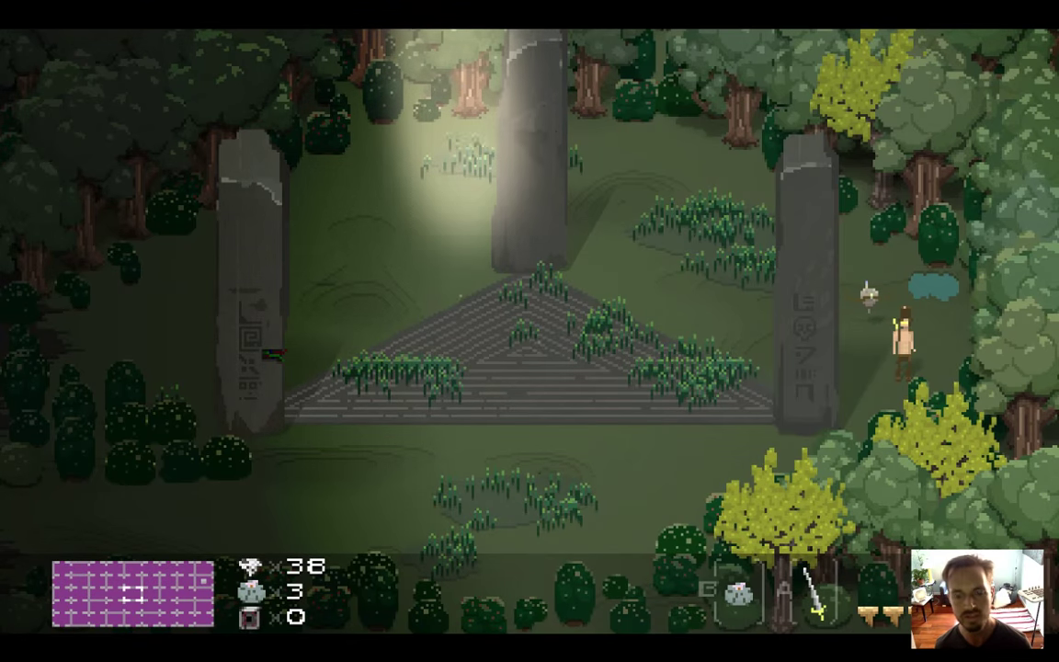
Quit Songbringer and examine the light1 plant colour in Colors.txt in Xcode
key(super+q)
drag(224, 162, 187, 288)
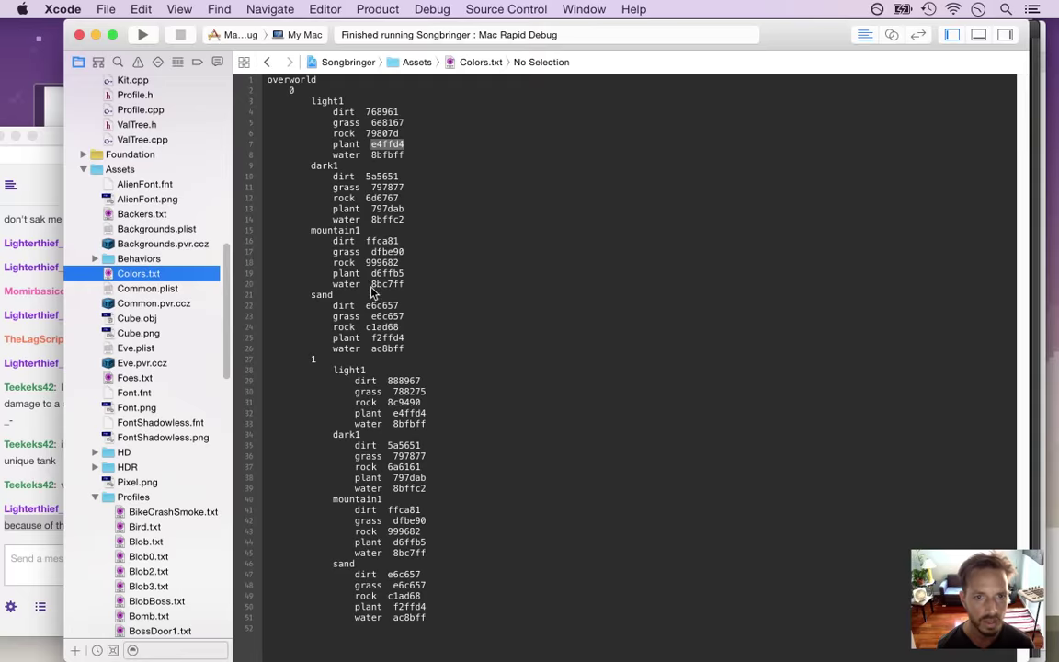
click(415, 155)
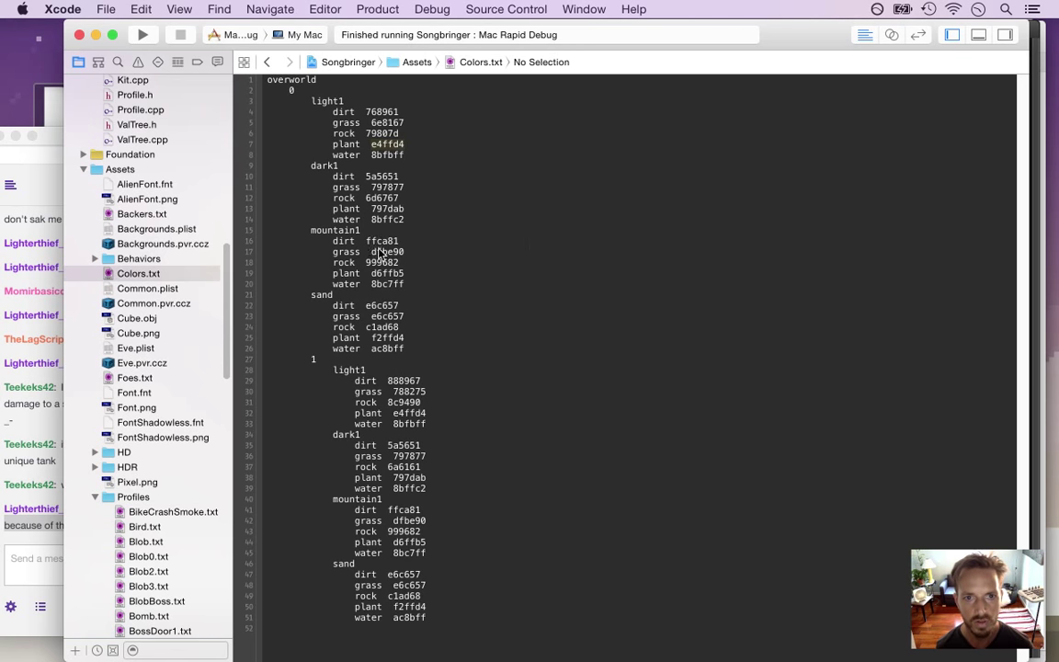
Switch to Photoshop and examine the plant tint e4ffd4 in the foreground Color Picker, comparing the saturation and brightness views
key(super+Tab)
key(super+Tab)
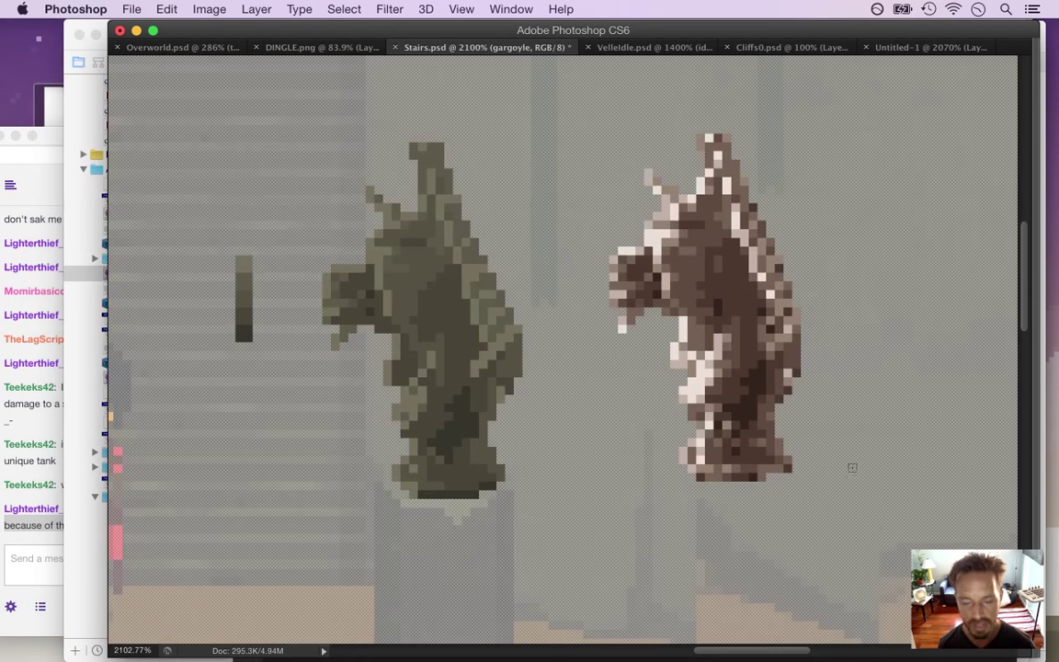
key(Tab)
click(824, 553)
text(e4ffd4)
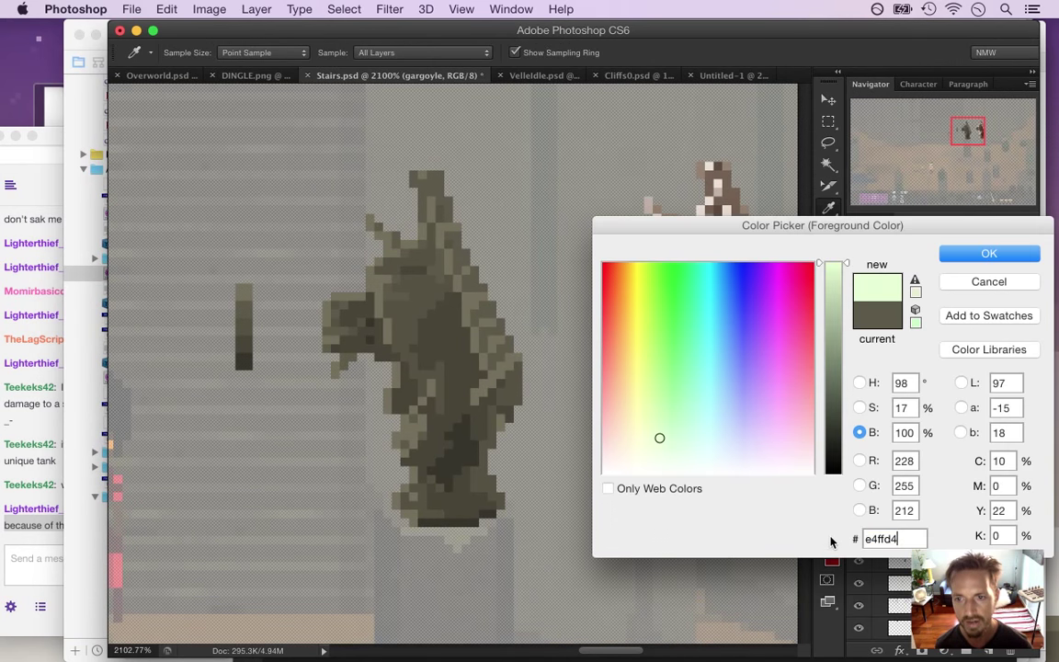
click(859, 408)
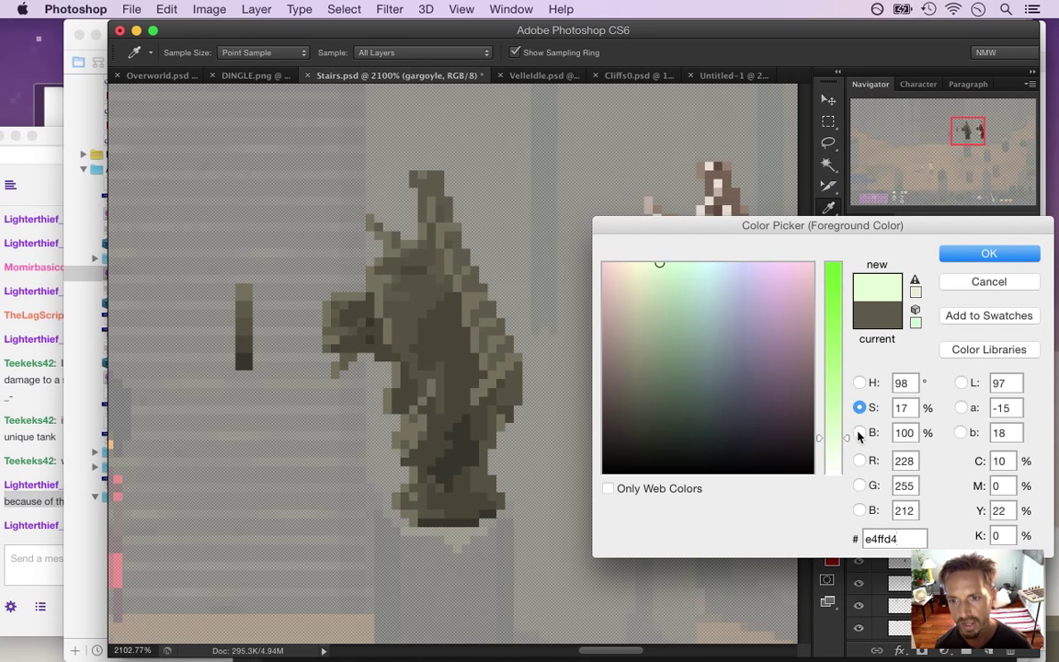
click(860, 433)
click(859, 409)
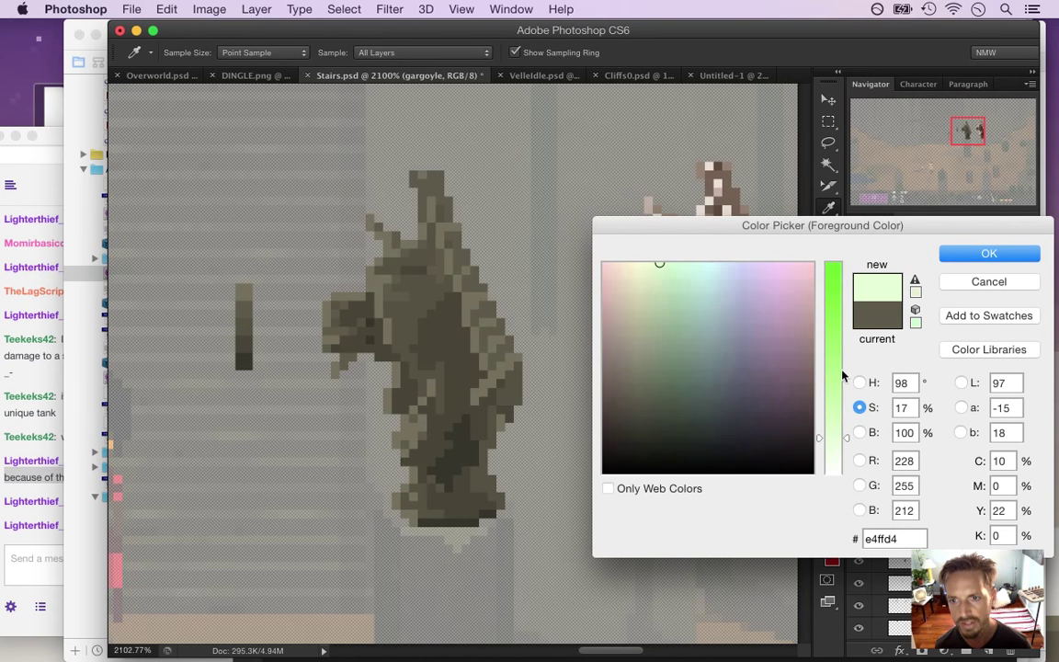
Check the Twitch chat, and switch to Xcode to run Songbringer again
click(44, 585)
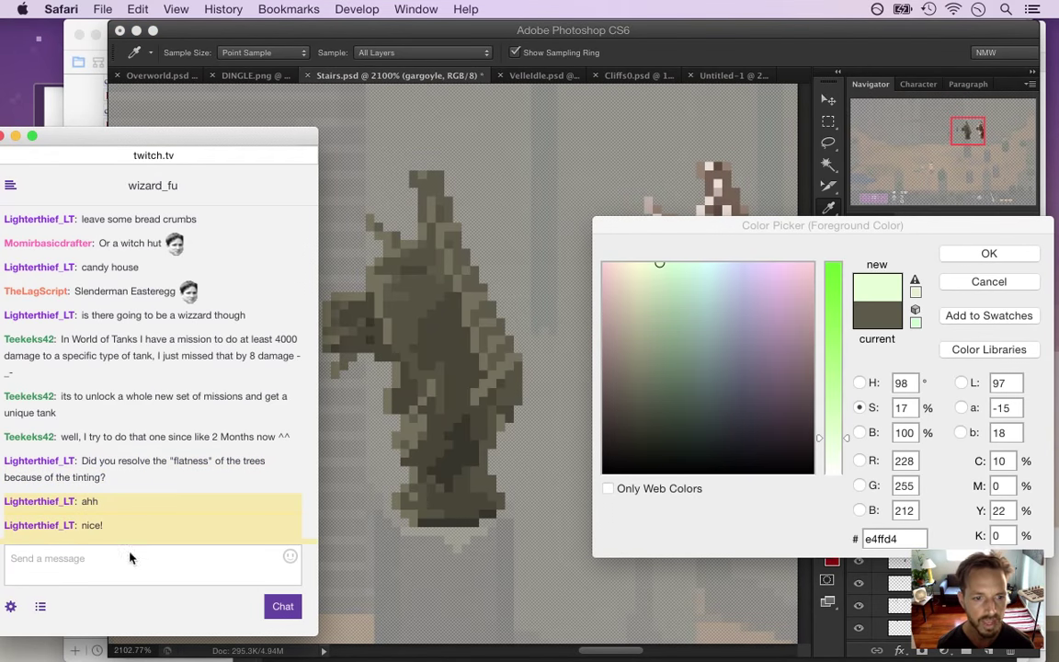
key(super+Tab)
click(418, 359)
key(super+r)
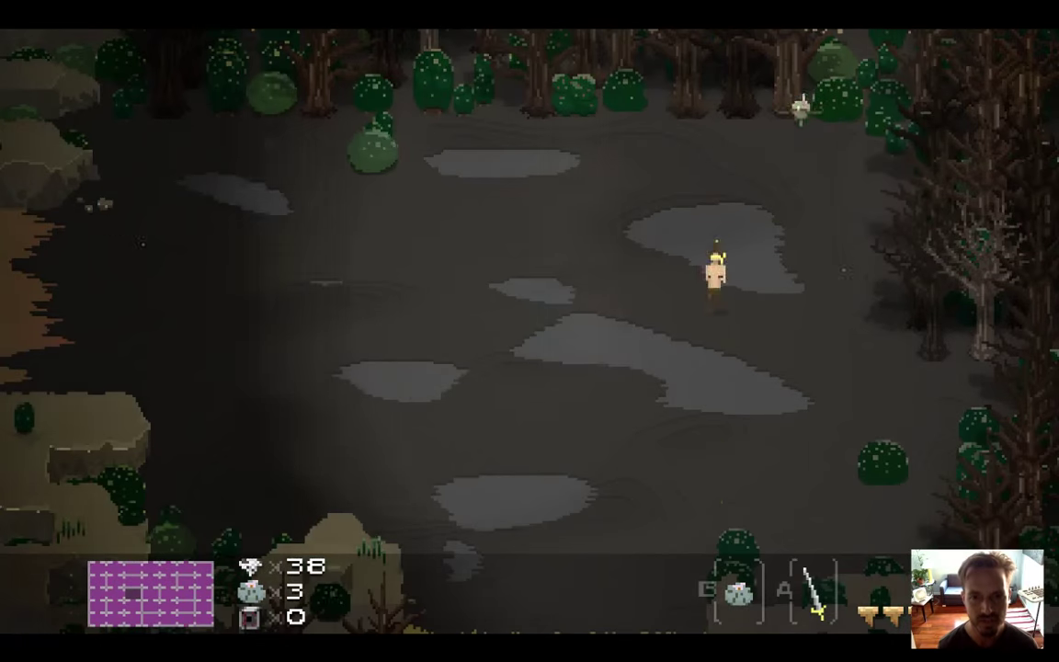
Walk the character from the grey swamp through the sand area to the forest screen with the black sphere, examining the area tints
key(Down)
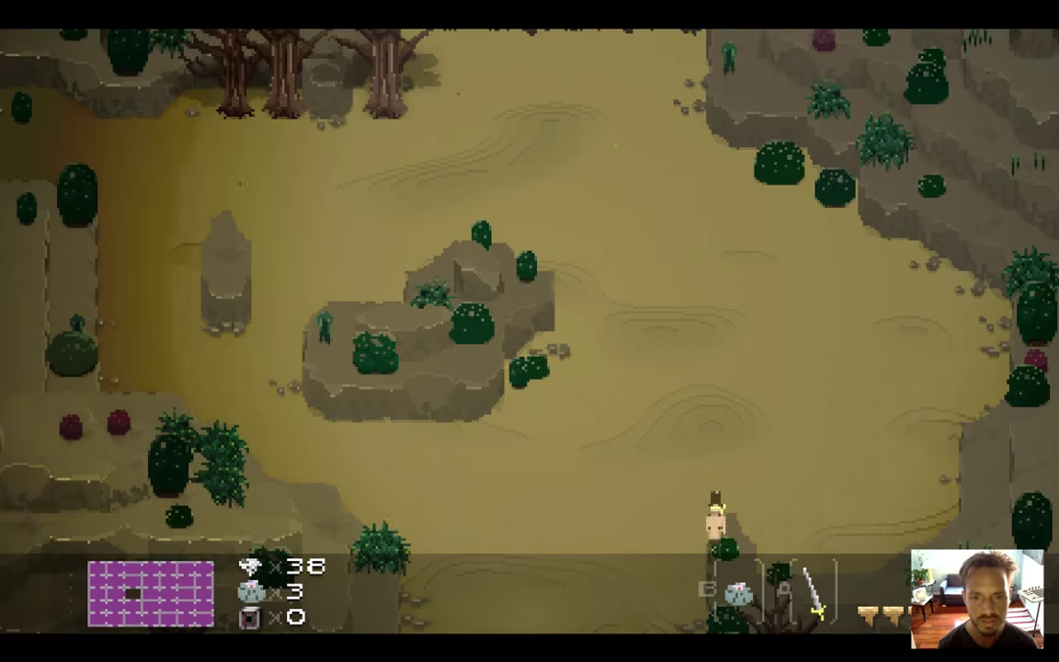
key(Down)
key(Right)
key(Right)
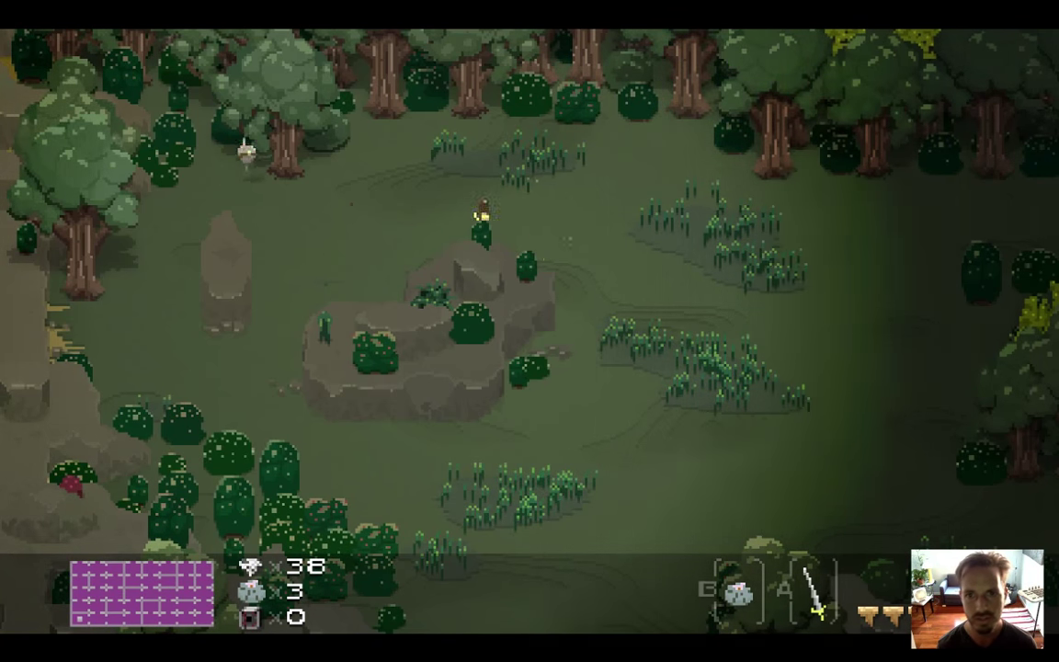
key(Right)
key(Down)
key(Down)
key(Down)
key(Left)
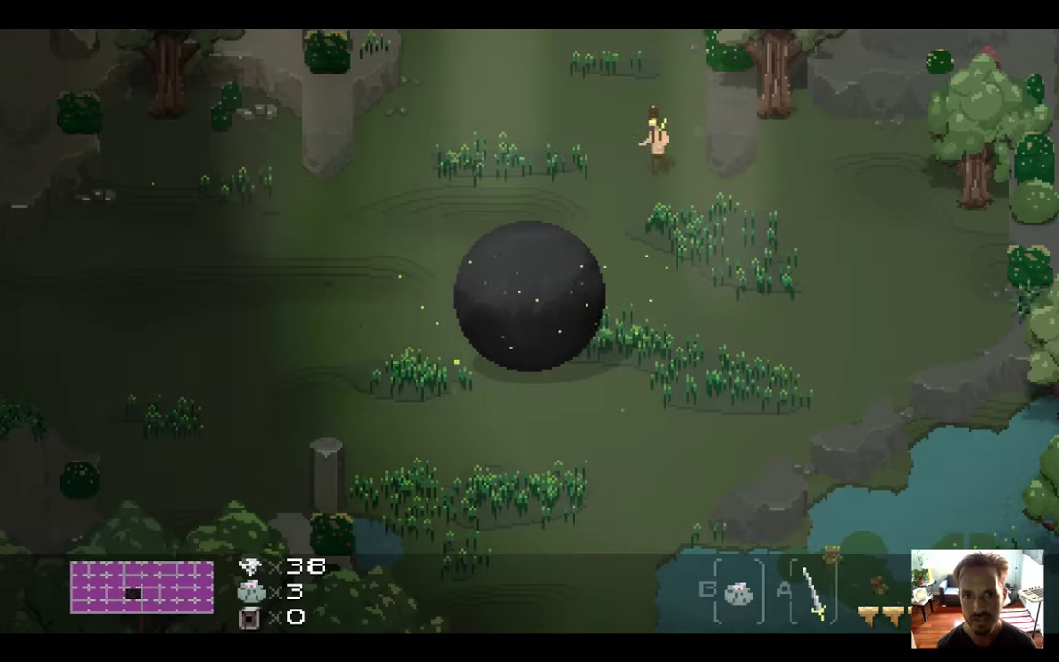
Walk the character west from the black sphere and across the next clearing to examine its trees and light shafts
key(Left)
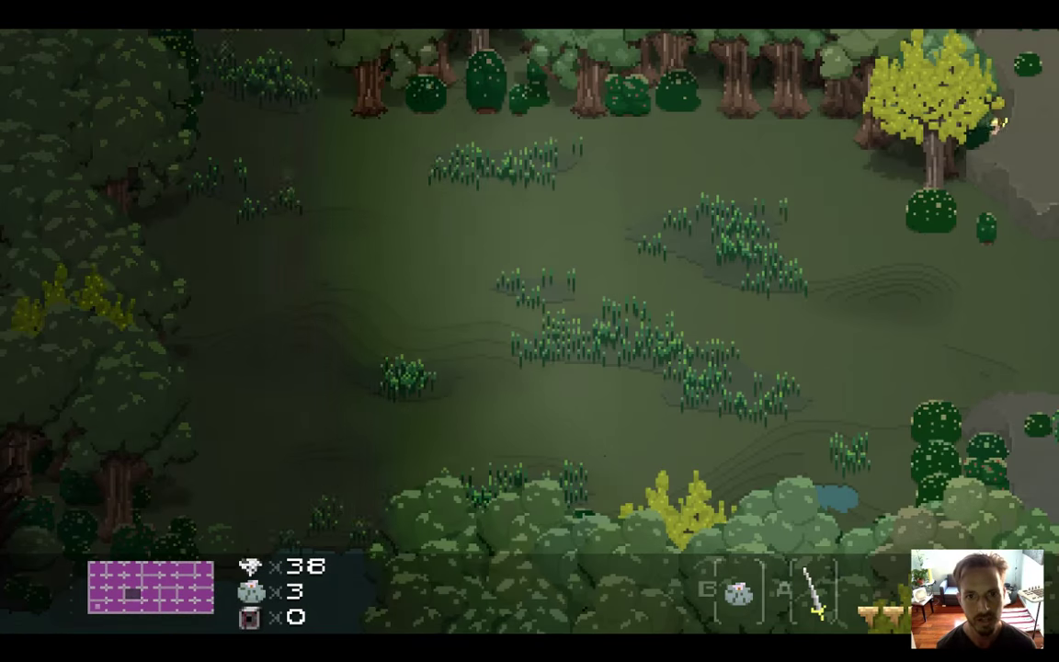
key(Down)
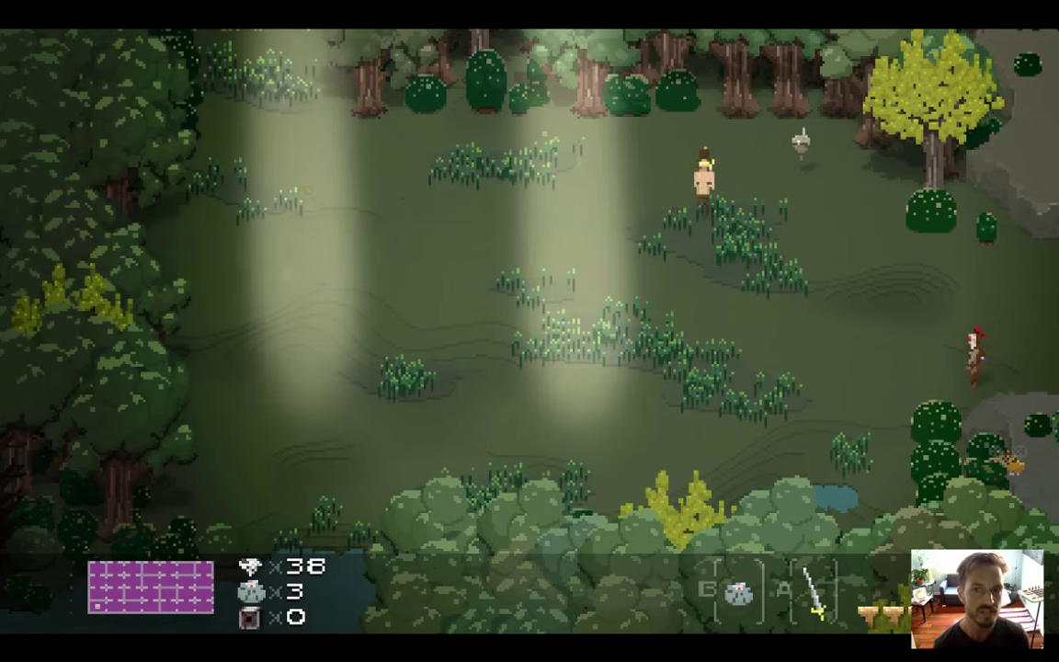
key(Left)
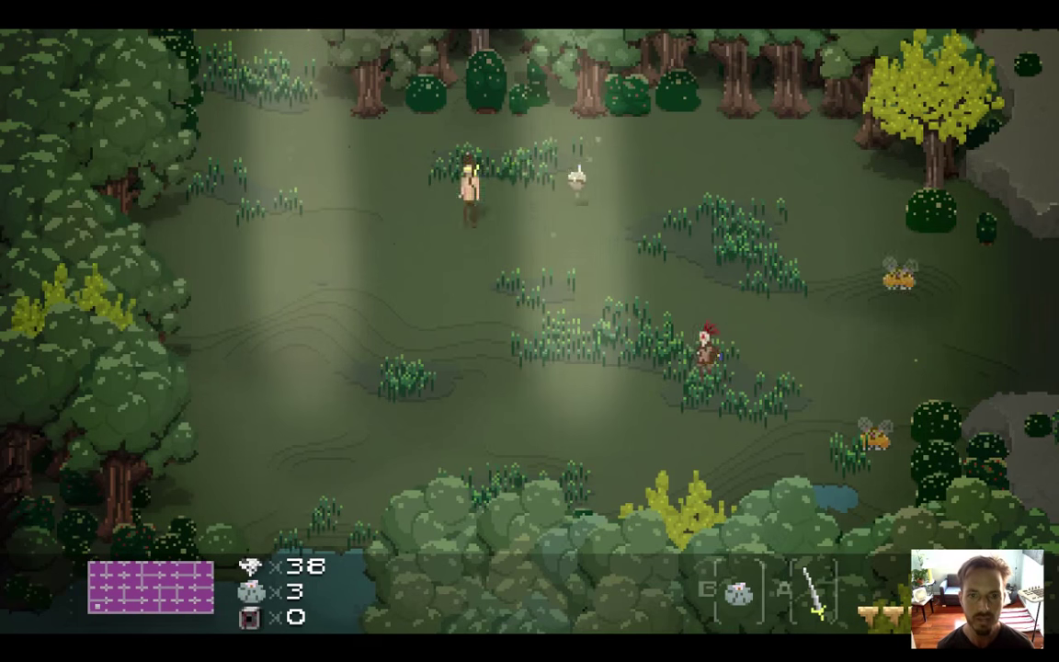
key(Right)
key(Up)
key(Left)
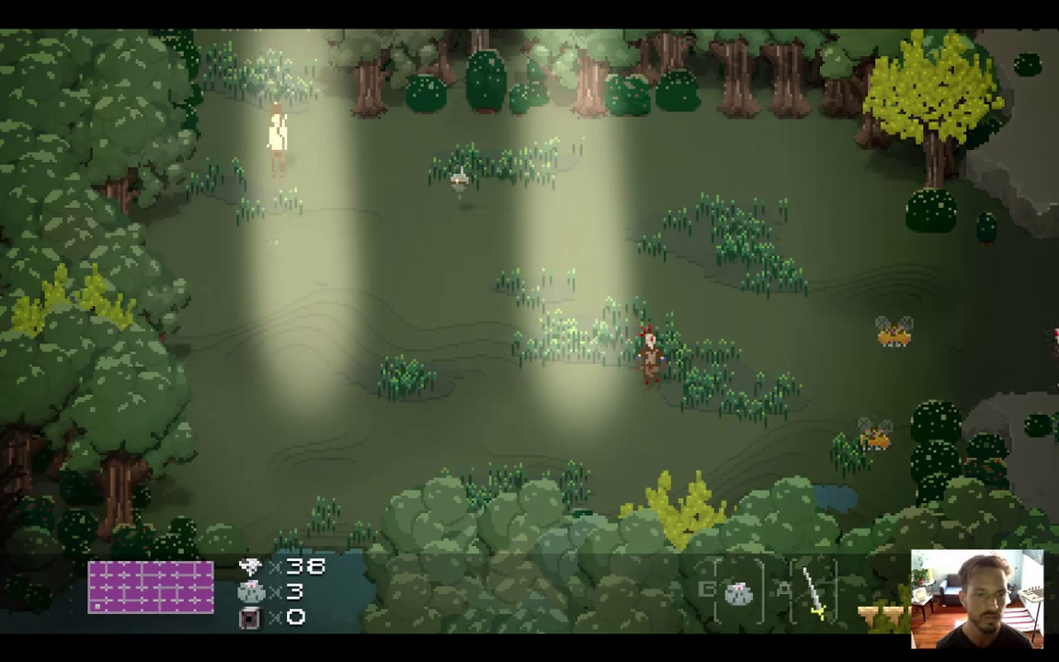
Walk the character back and forth across the grassy forest clearing to examine its colours, grass and enemies in the running game
key(Right)
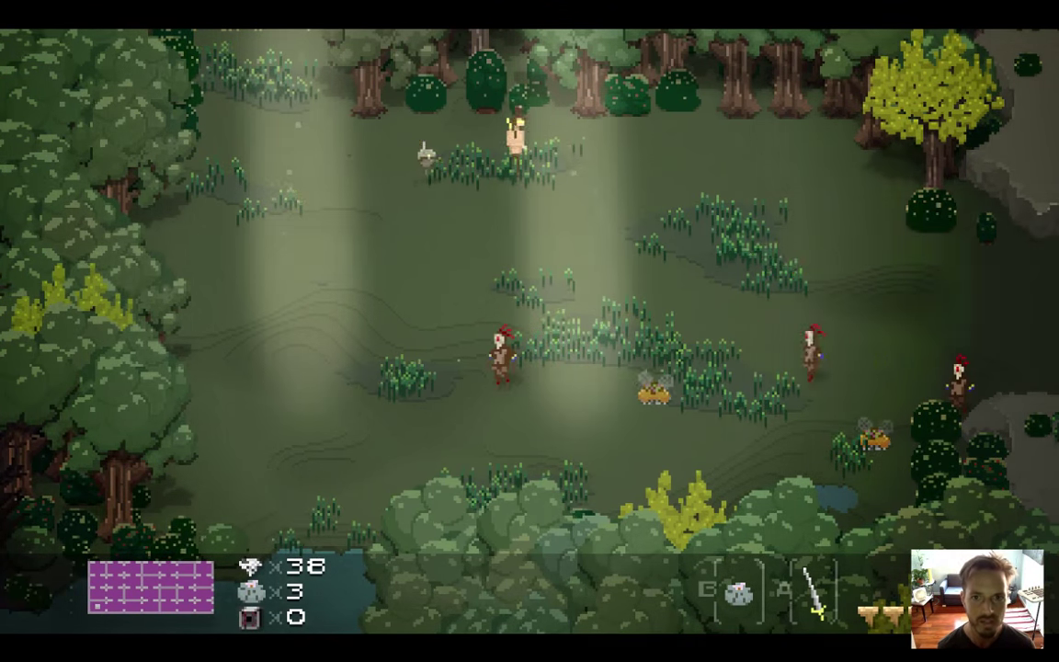
key(Right)
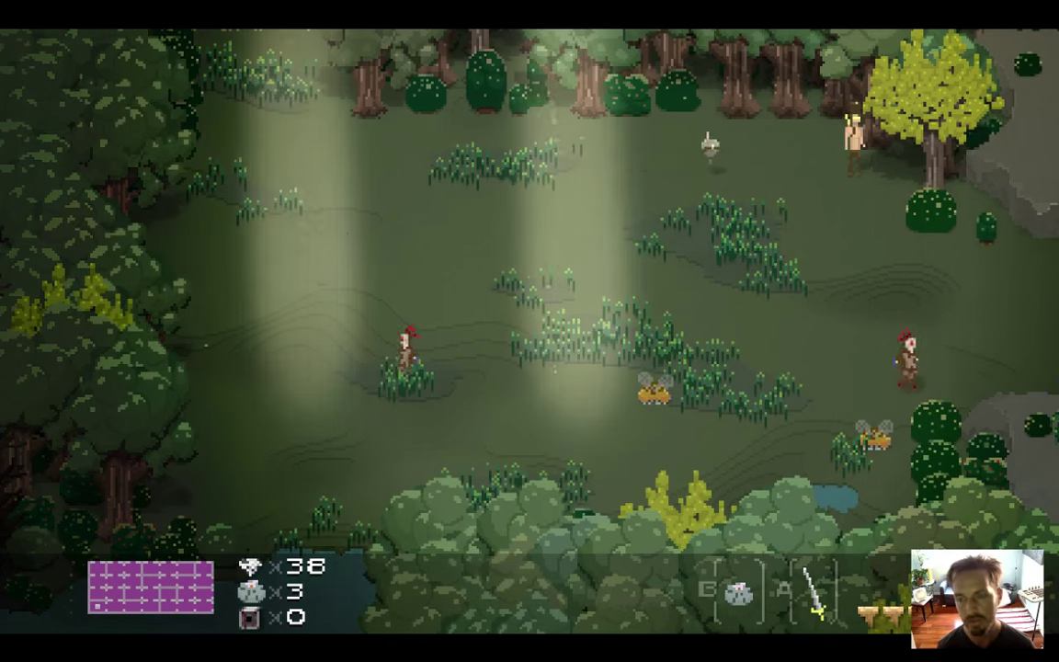
key(Left)
key(Right)
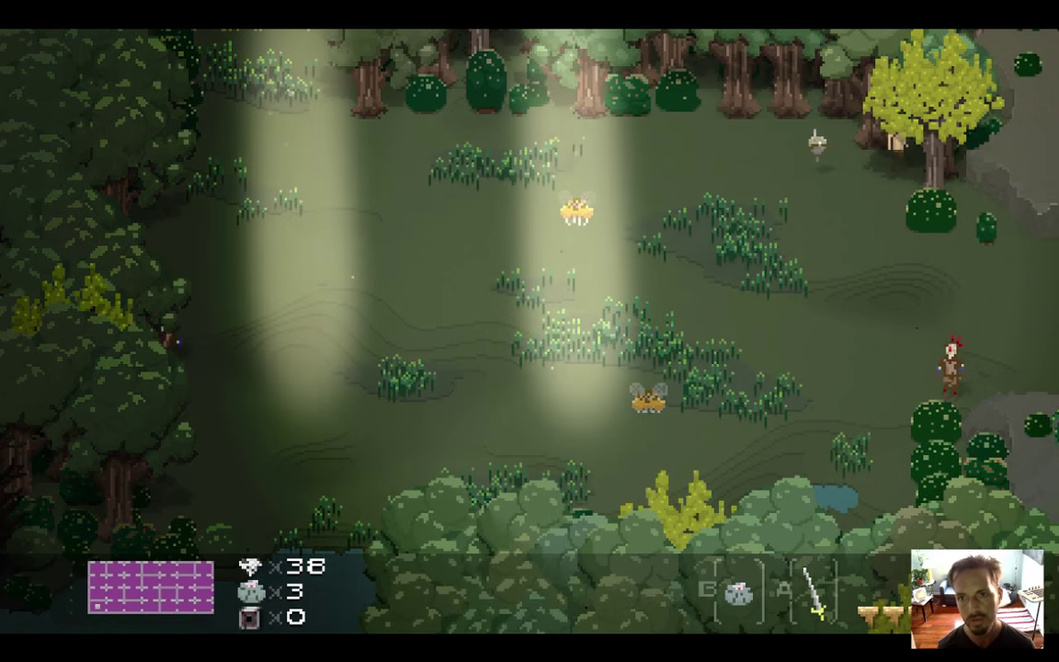
key(Left)
key(Down)
key(Left)
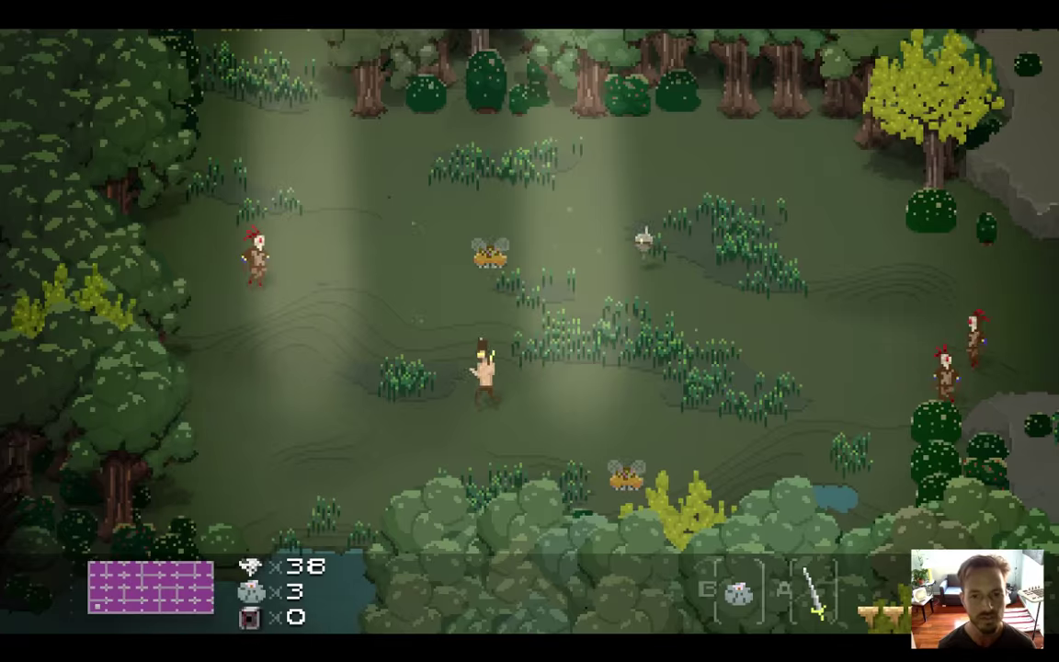
key(Left)
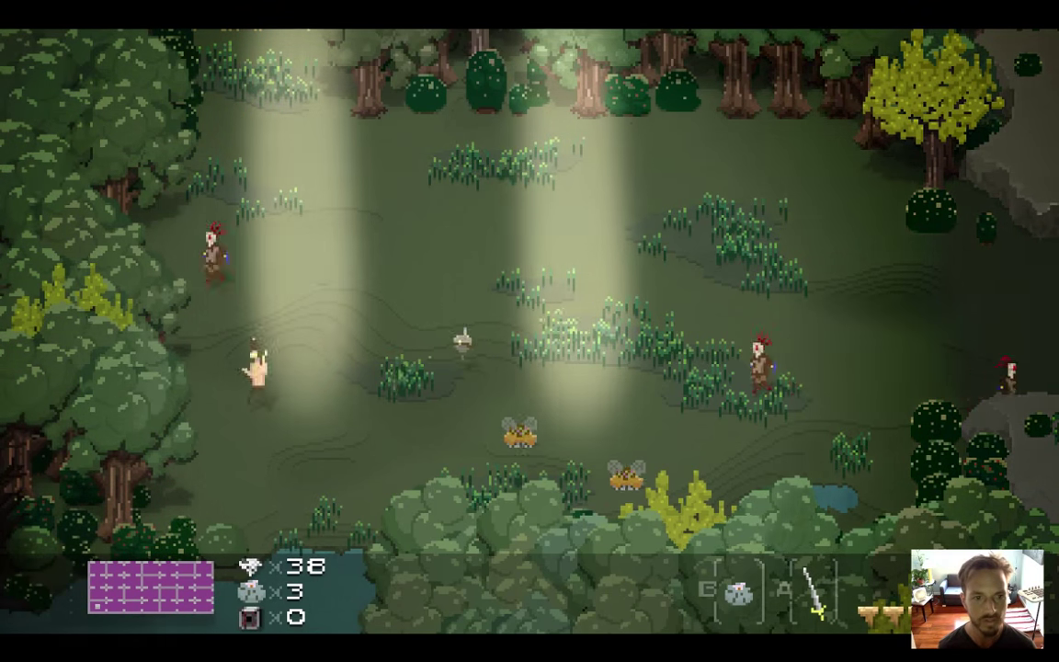
key(Left)
key(Right)
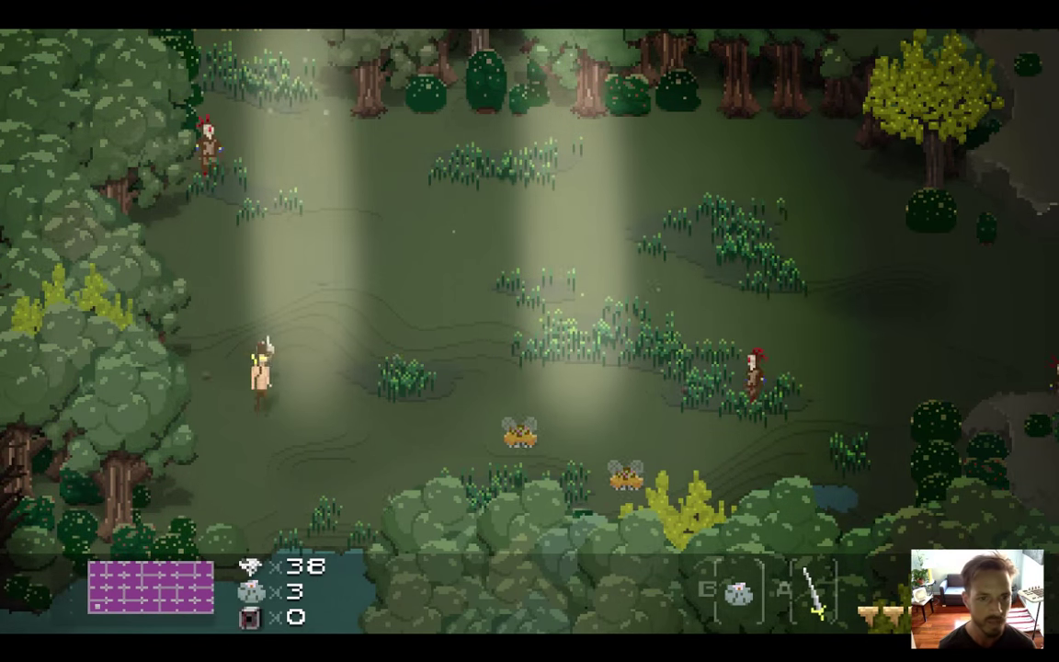
key(Up)
key(Left)
key(Right)
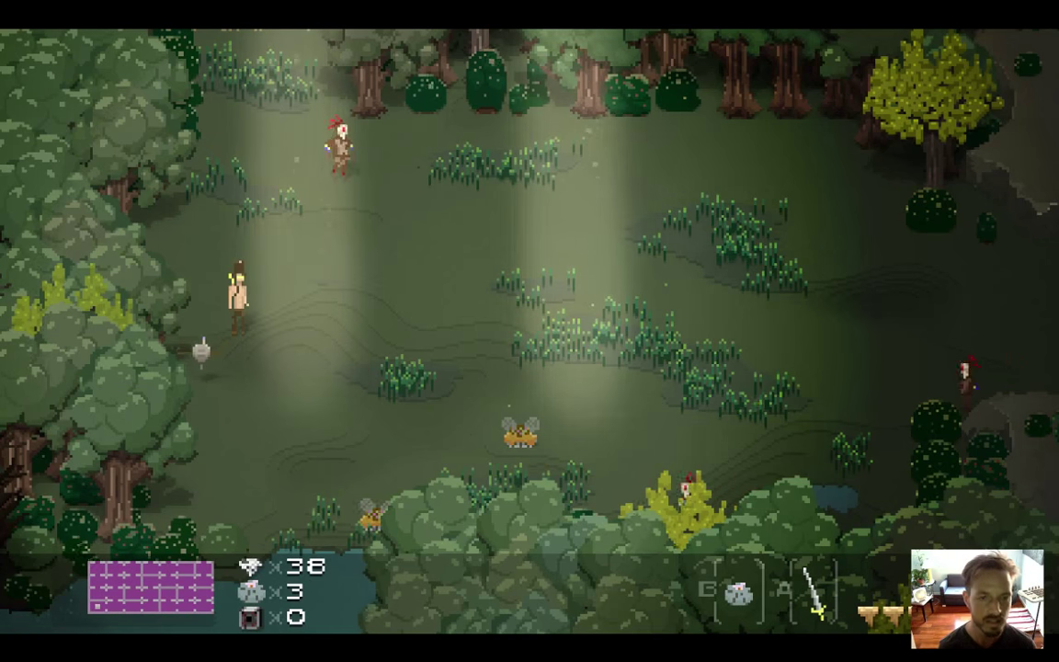
key(Left)
key(Up)
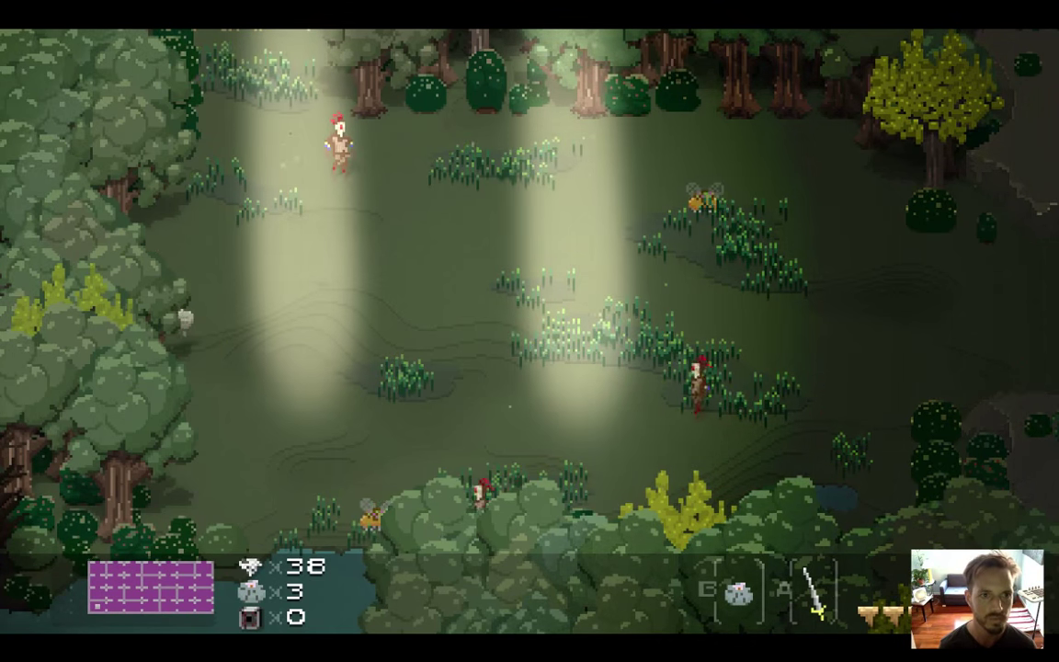
Walk the character out of the clearing through the dark swamp and sandy canyon areas, and quit the game
key(Left)
key(Up)
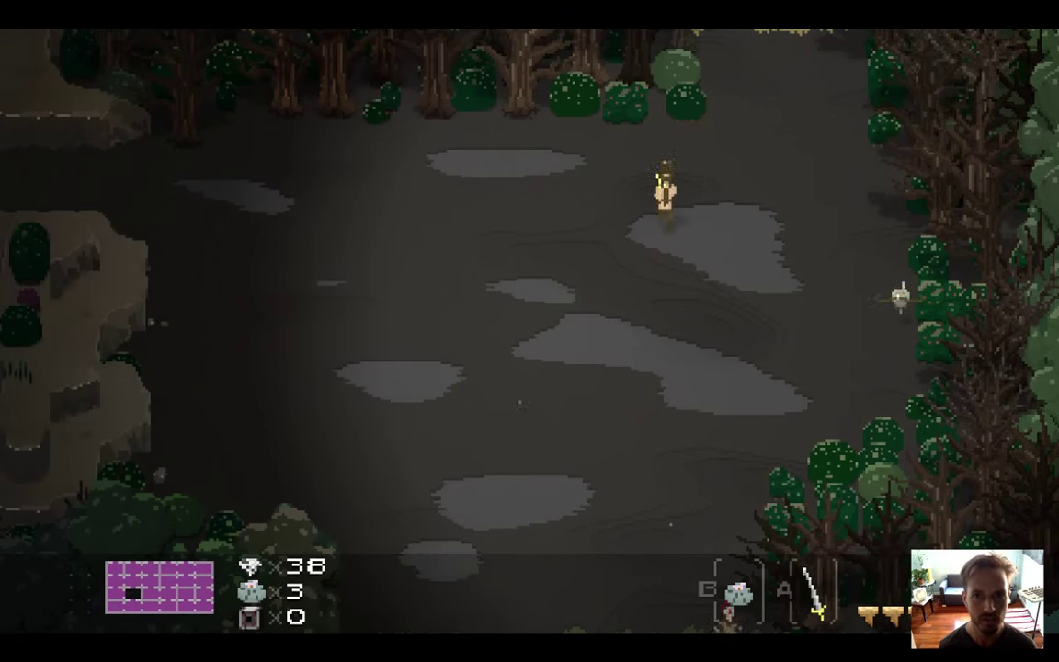
key(Up)
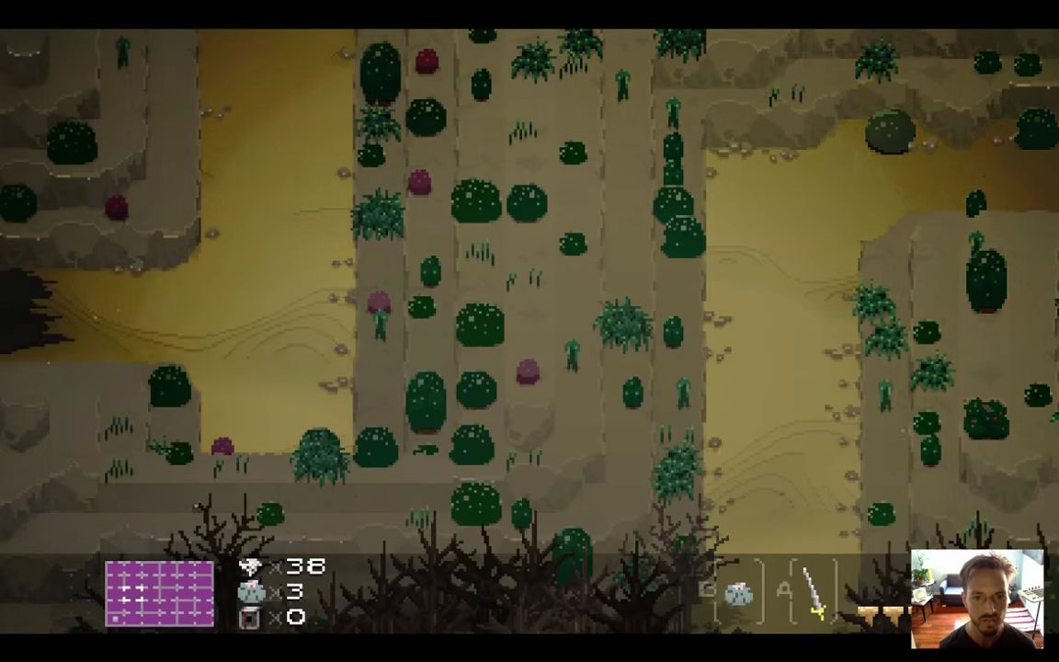
key(Up)
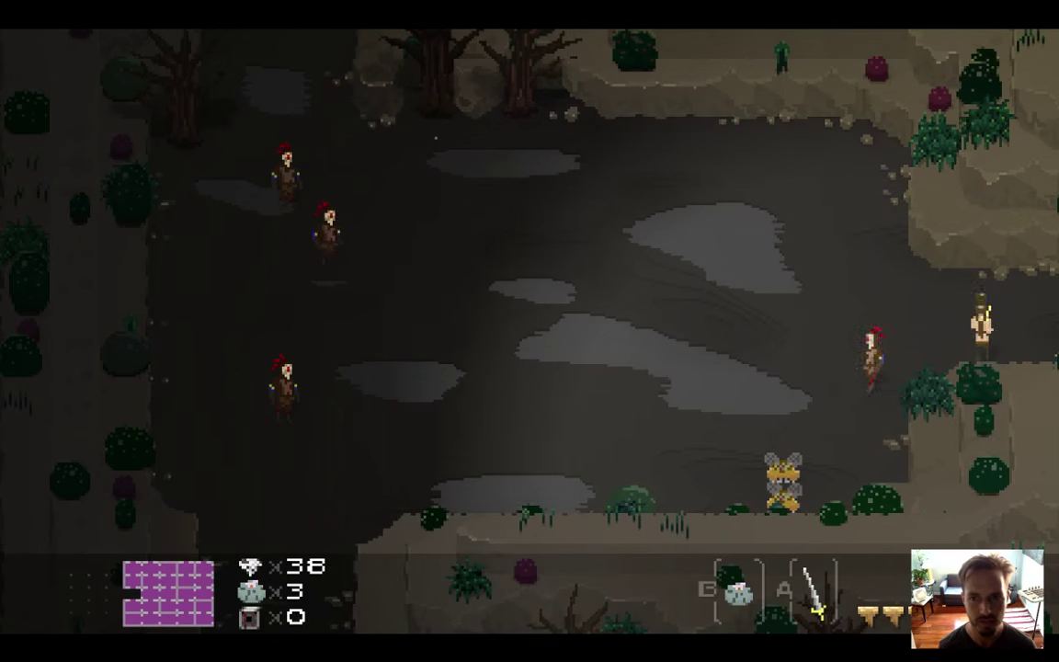
key(Right)
key(Up)
key(Left)
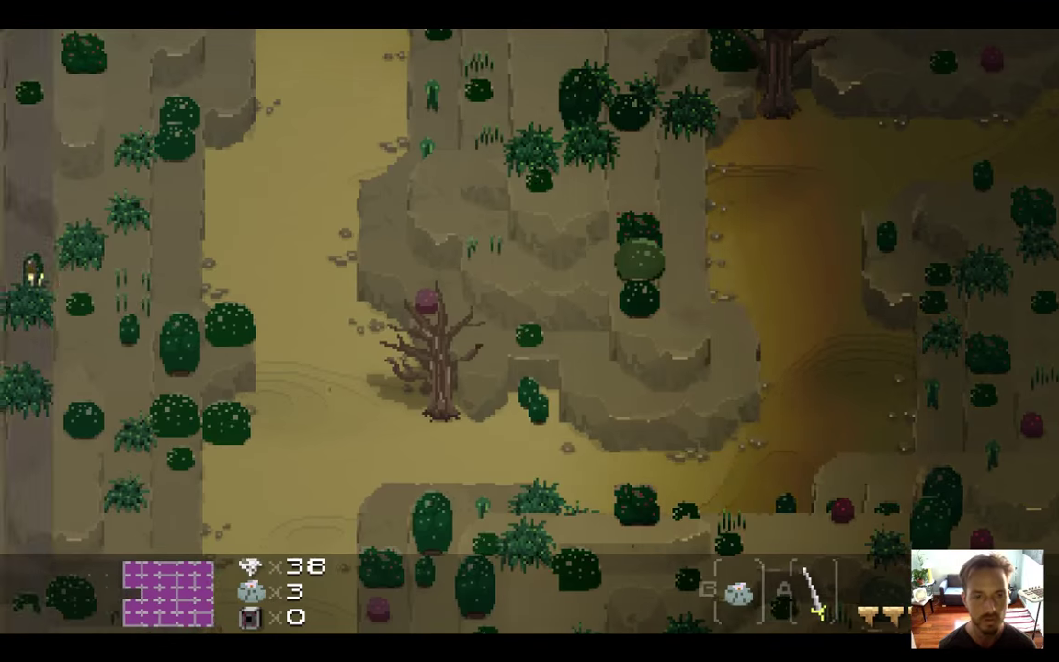
key(Right)
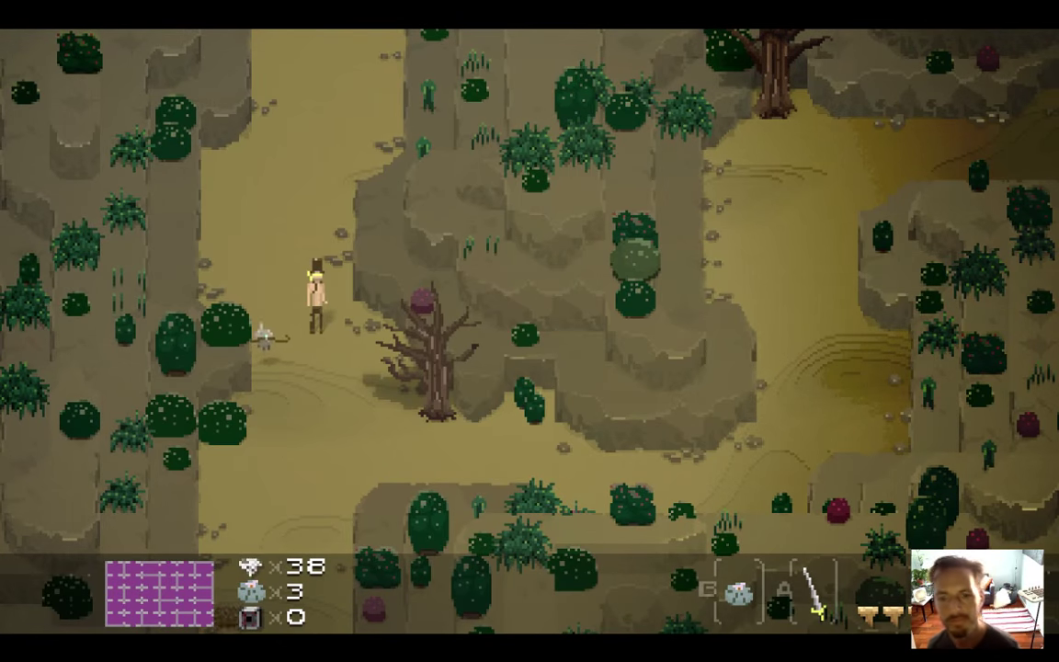
key(super+q)
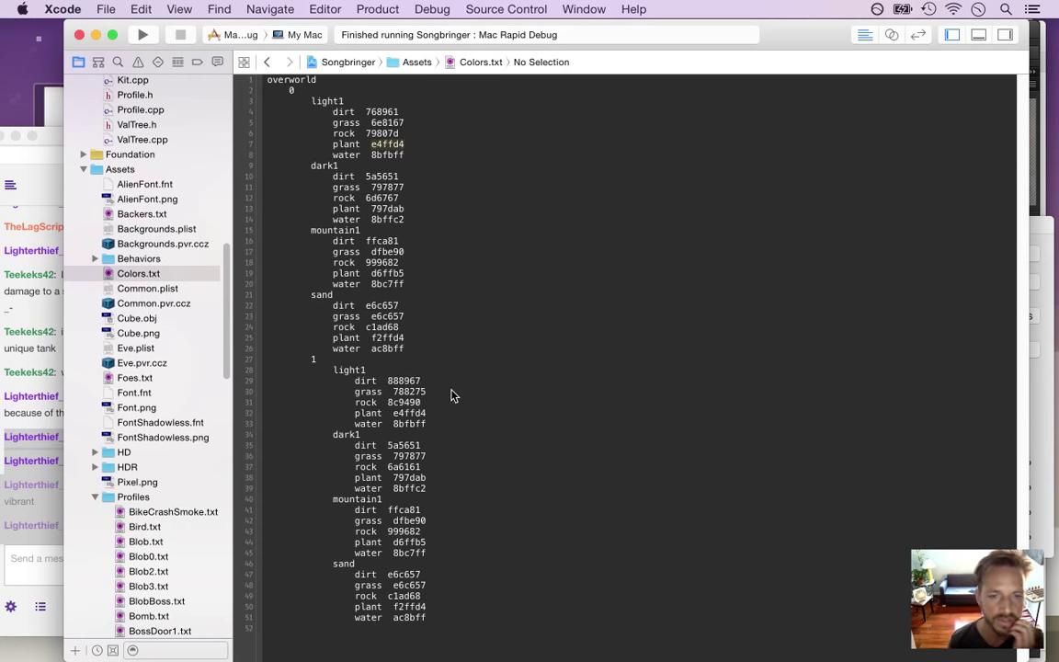
Switch to the wizard_fu Twitch chat in Safari and read the viewers' questions about the grass
click(37, 366)
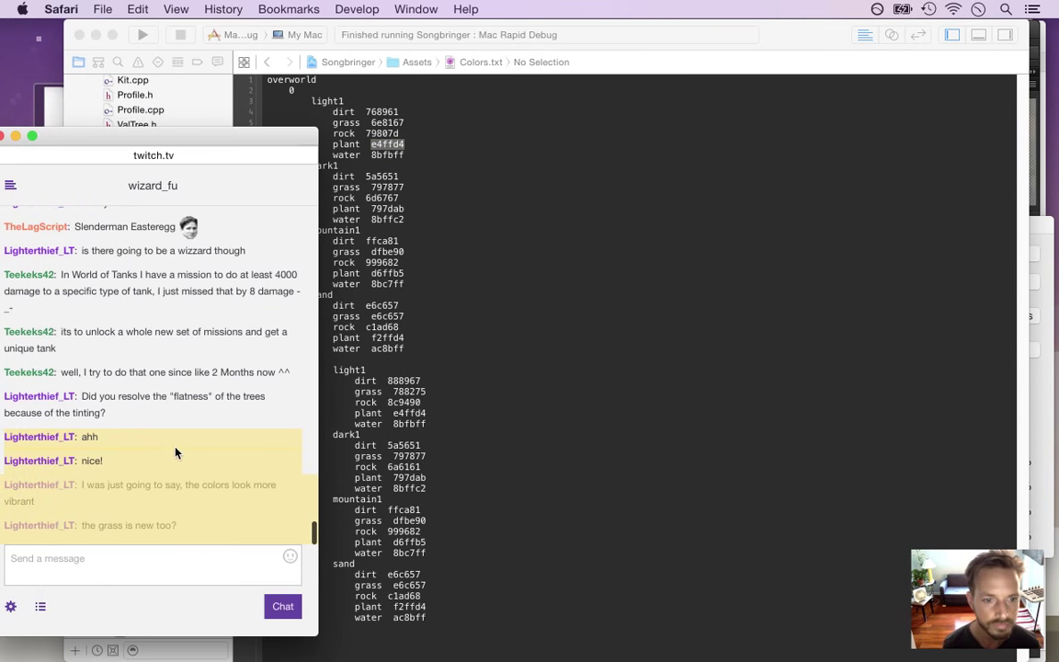
drag(92, 531, 236, 524)
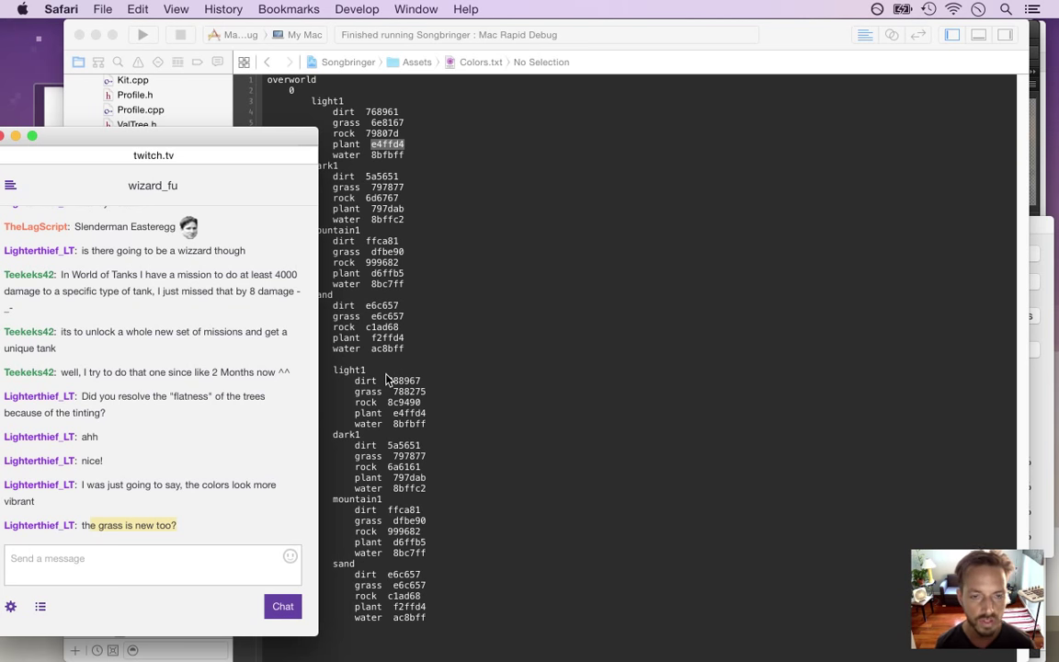
key(super+Tab)
key(super+Tab)
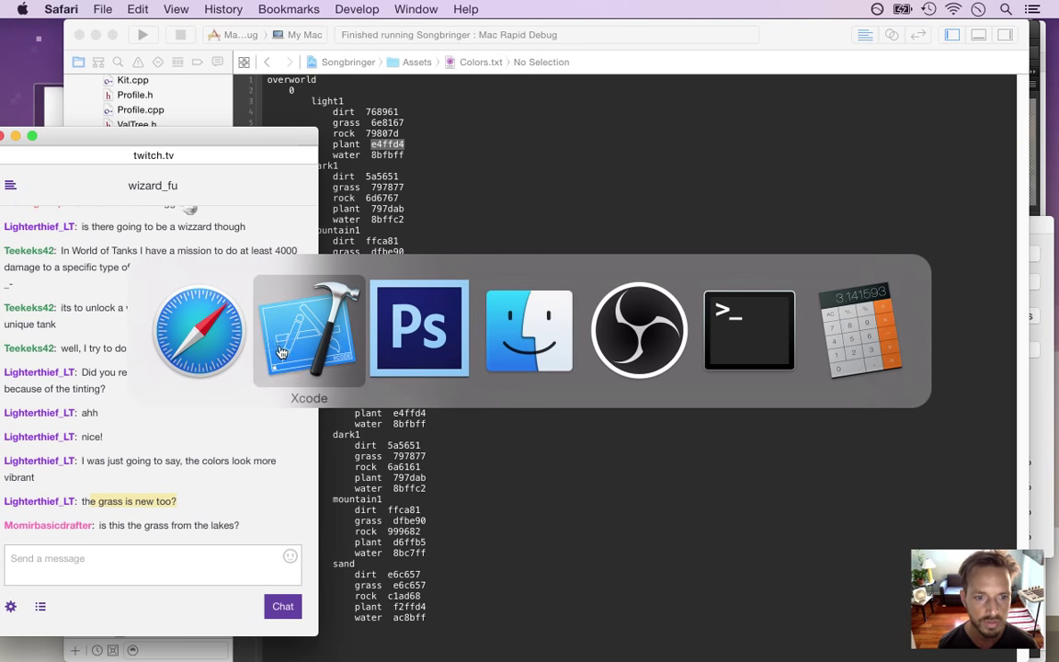
click(212, 354)
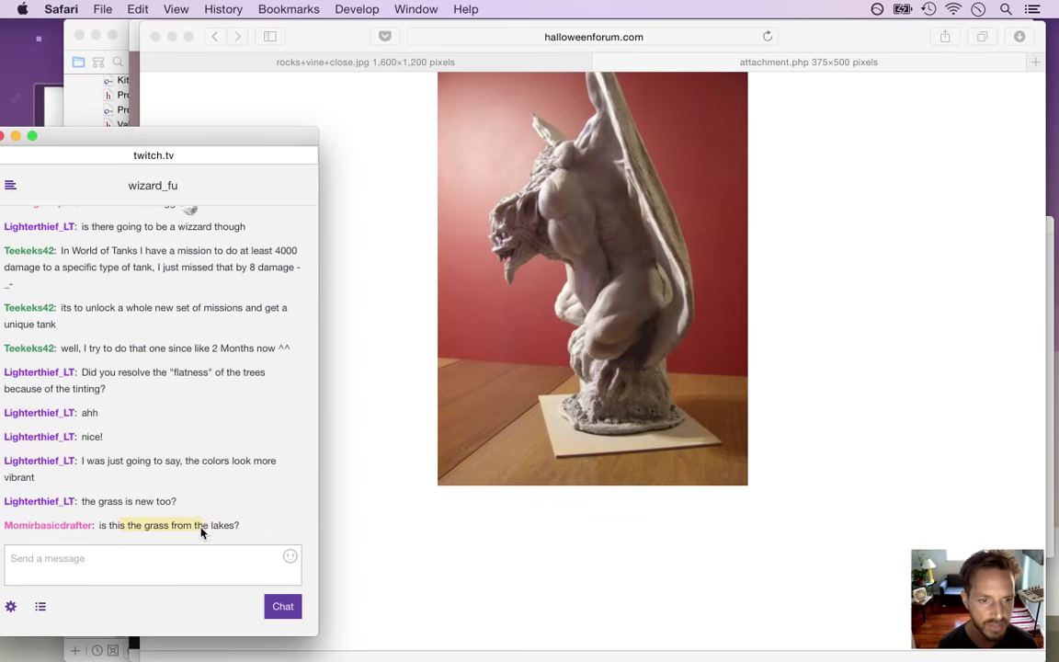
Close the halloweenforum.com gargoyle image tab in the other Safari window
click(396, 205)
key(super+w)
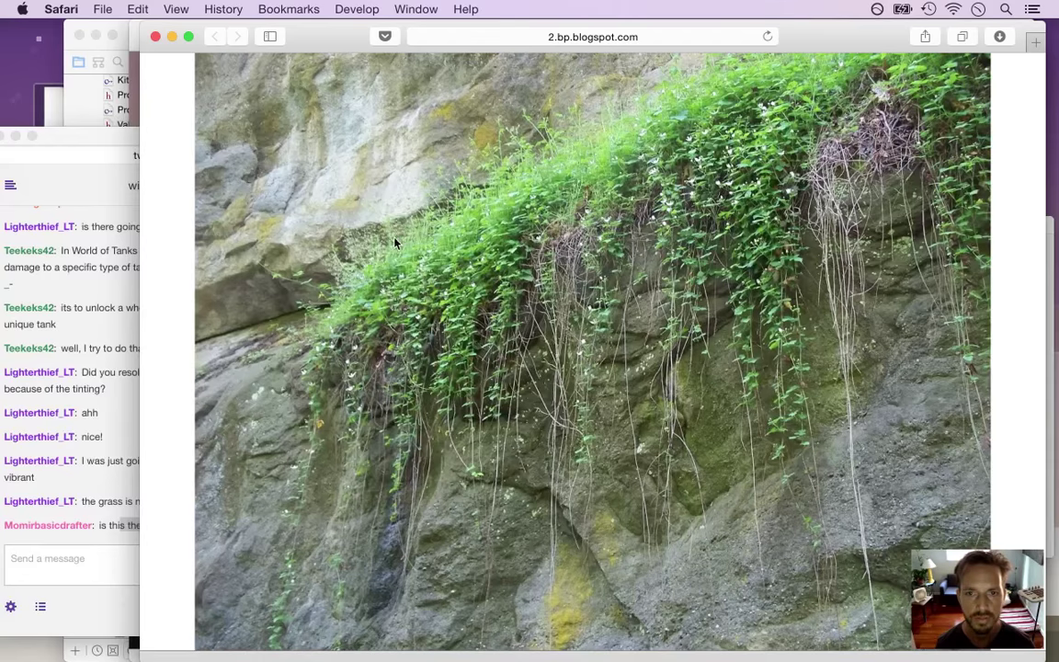
Switch to Photoshop and accept e4ffd4 as the foreground colour in the Color Picker
click(120, 506)
key(super+Tab)
key(super+Tab)
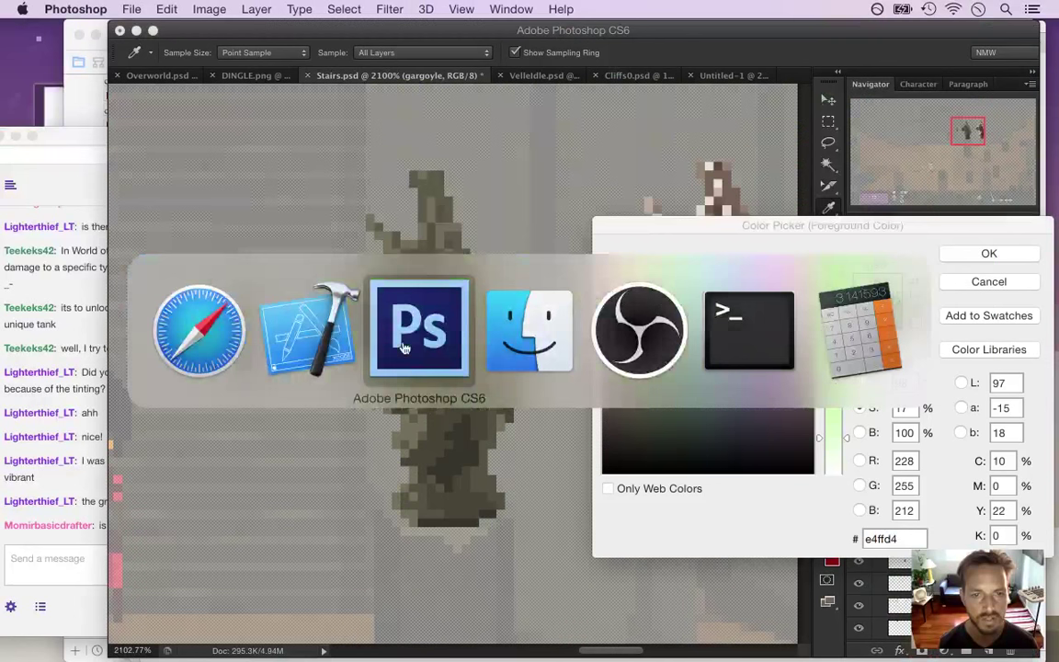
click(951, 256)
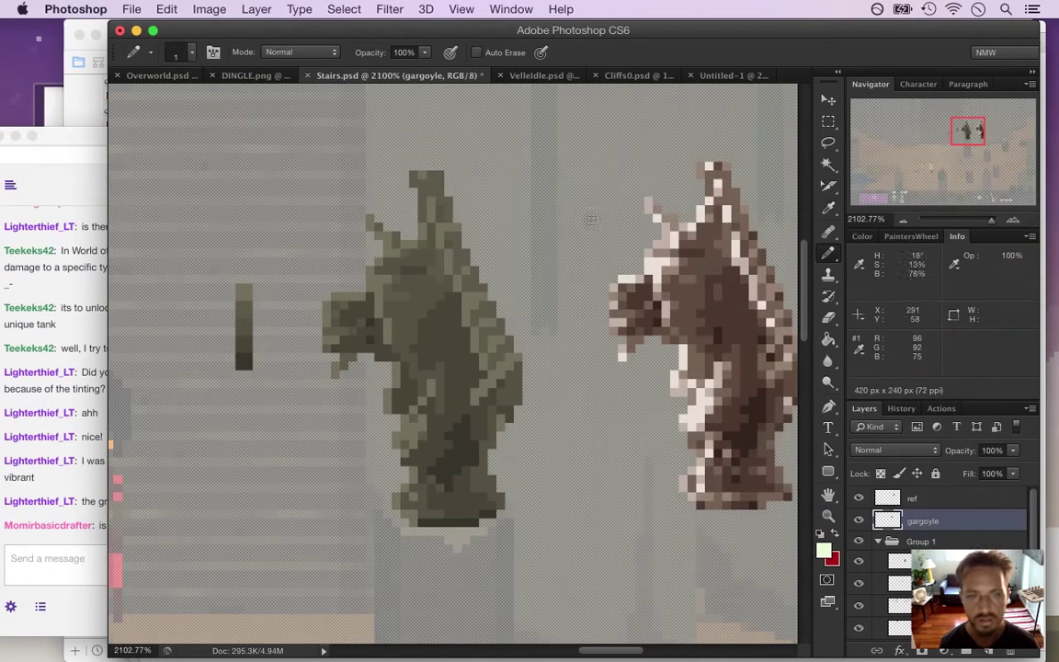
Bring up the Overworld.psd sprite sheet and examine the small grass sprites near its upper edge
click(136, 72)
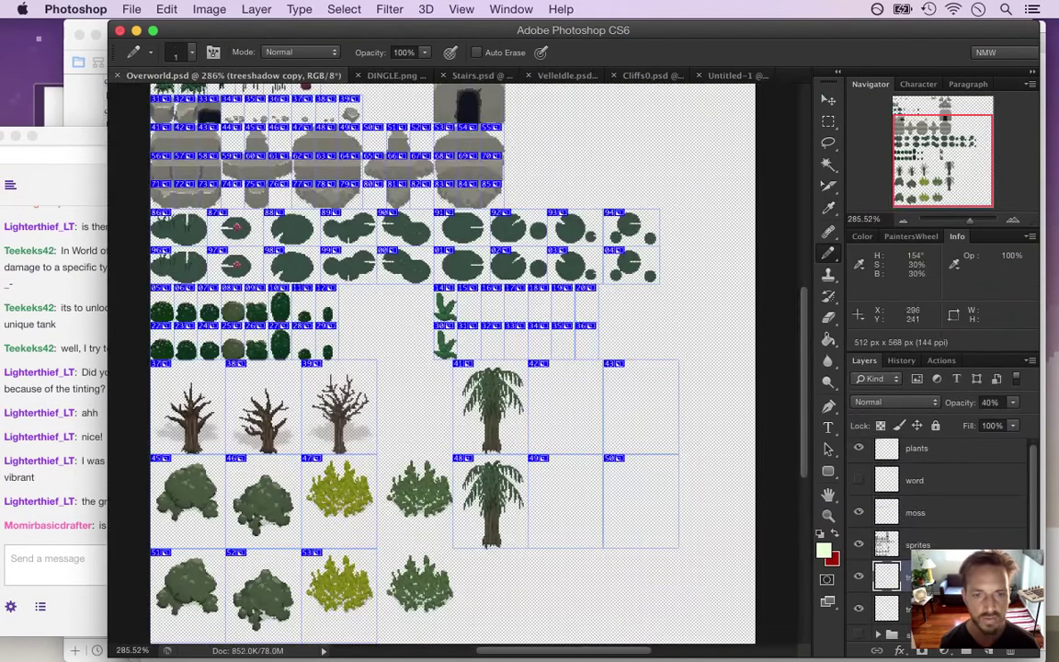
drag(236, 122, 353, 296)
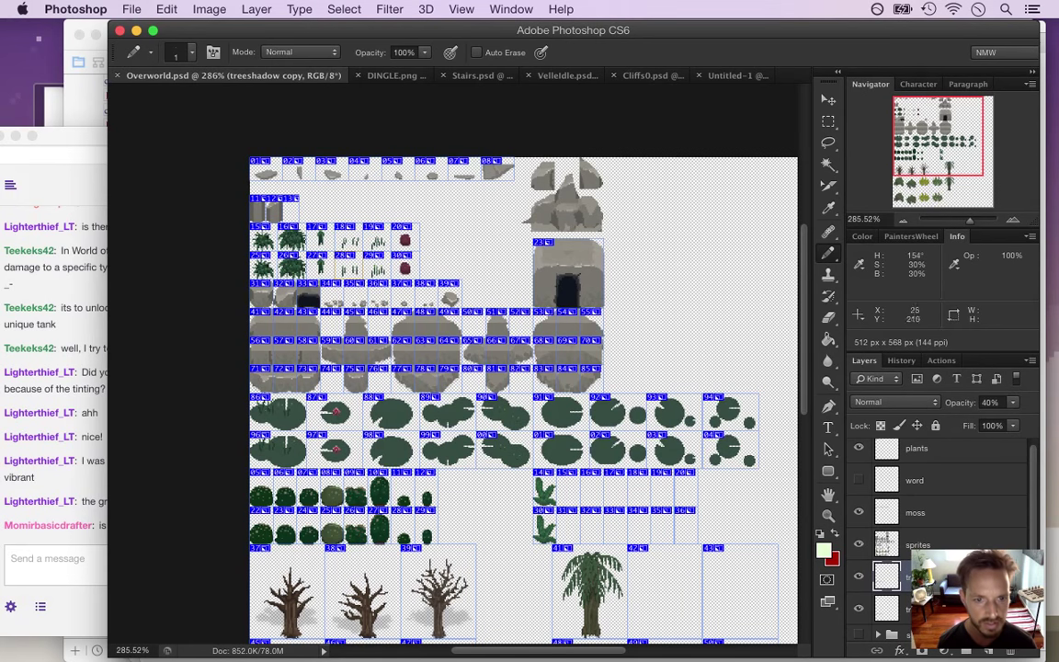
key(m)
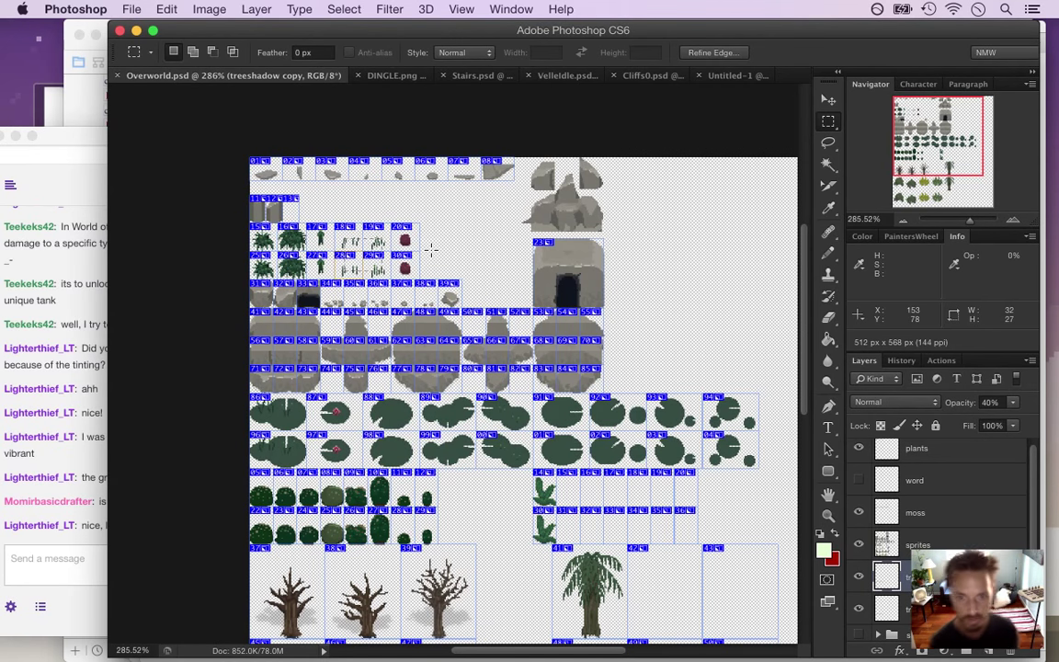
drag(334, 240, 371, 252)
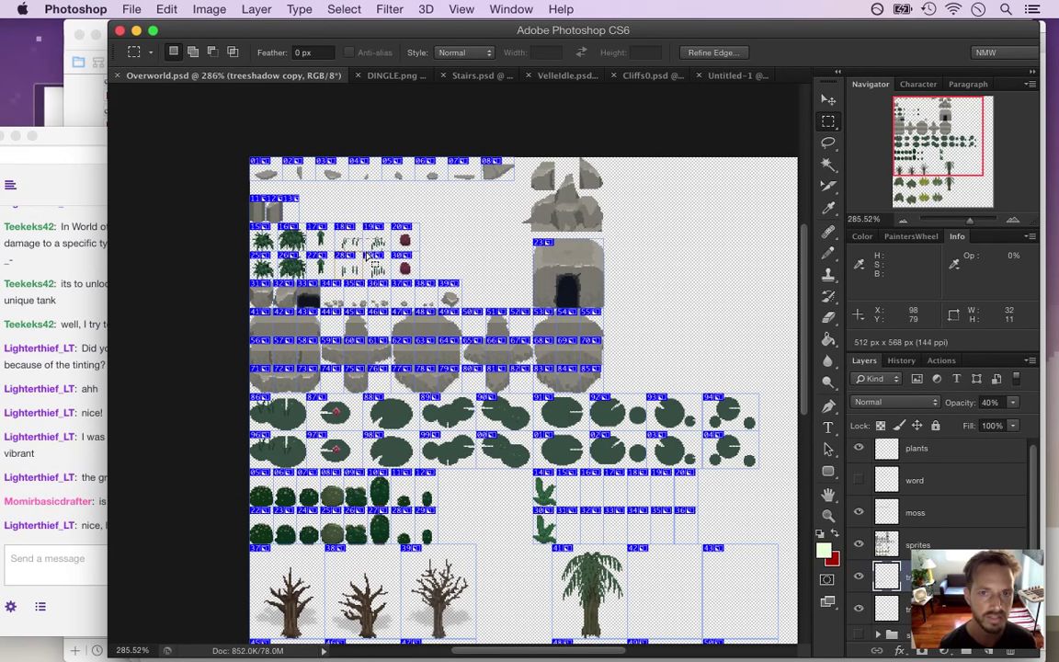
Read the newest Twitch chat messages and bring up the Stairs.psd document in Photoshop
click(97, 535)
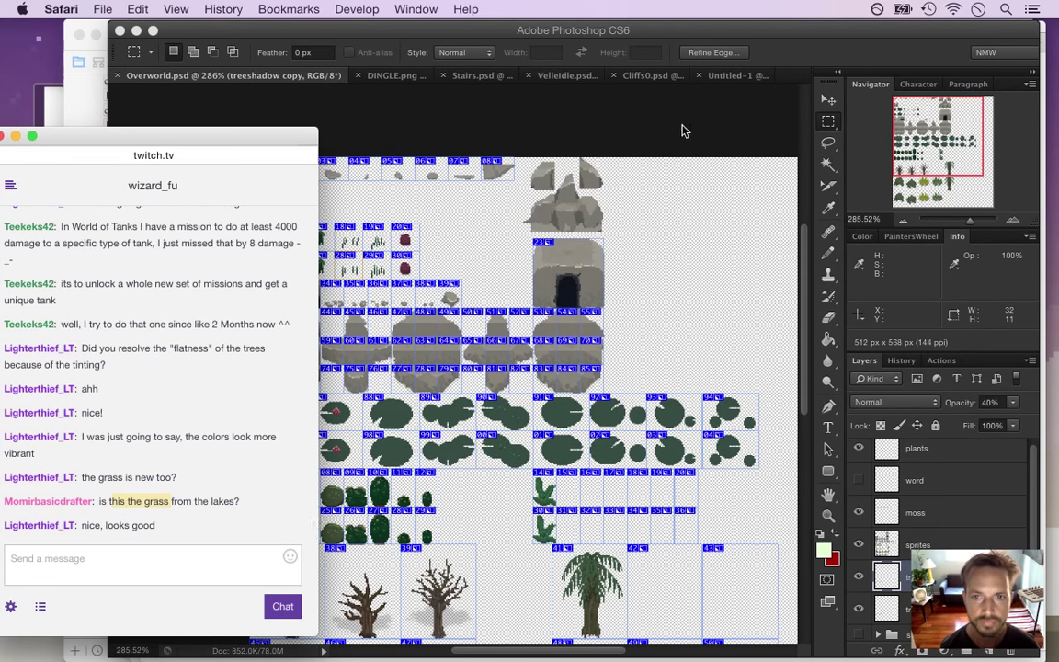
click(682, 131)
click(473, 76)
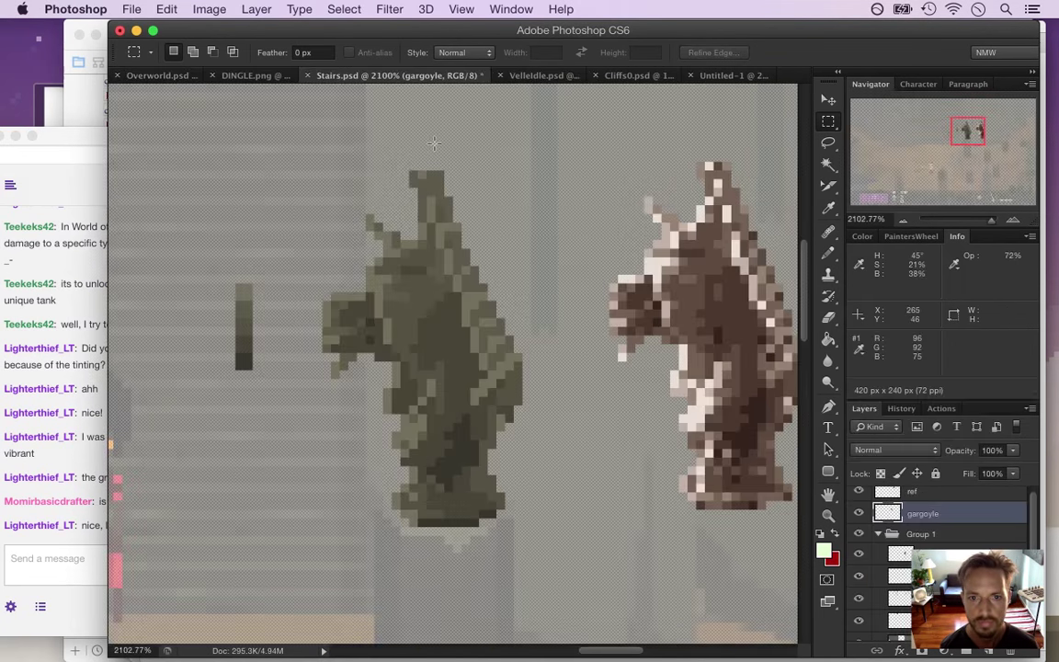
click(87, 474)
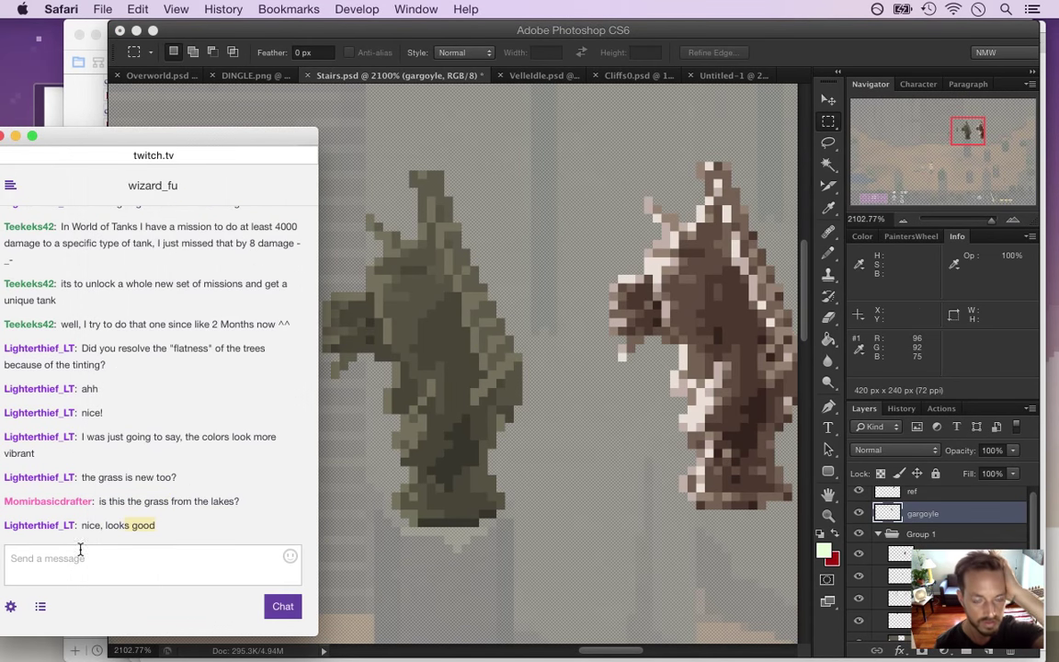
click(759, 52)
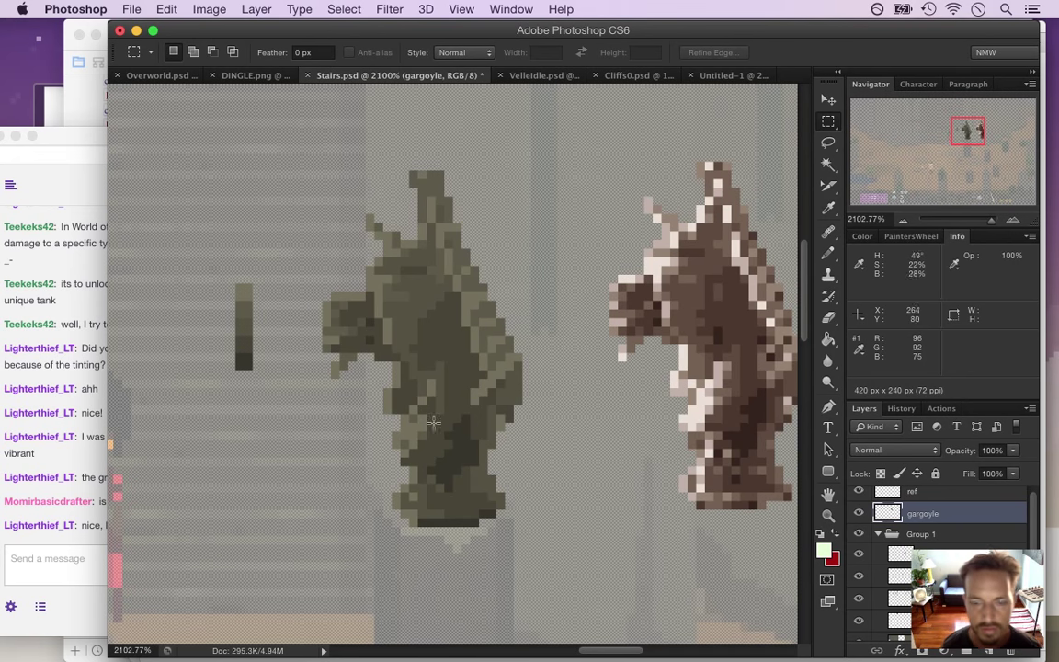
Sample olive shades from the gargoyle with the Eyedropper and pencil a dark pixel along the wing's inner edge
scroll(584, 371, right, 3)
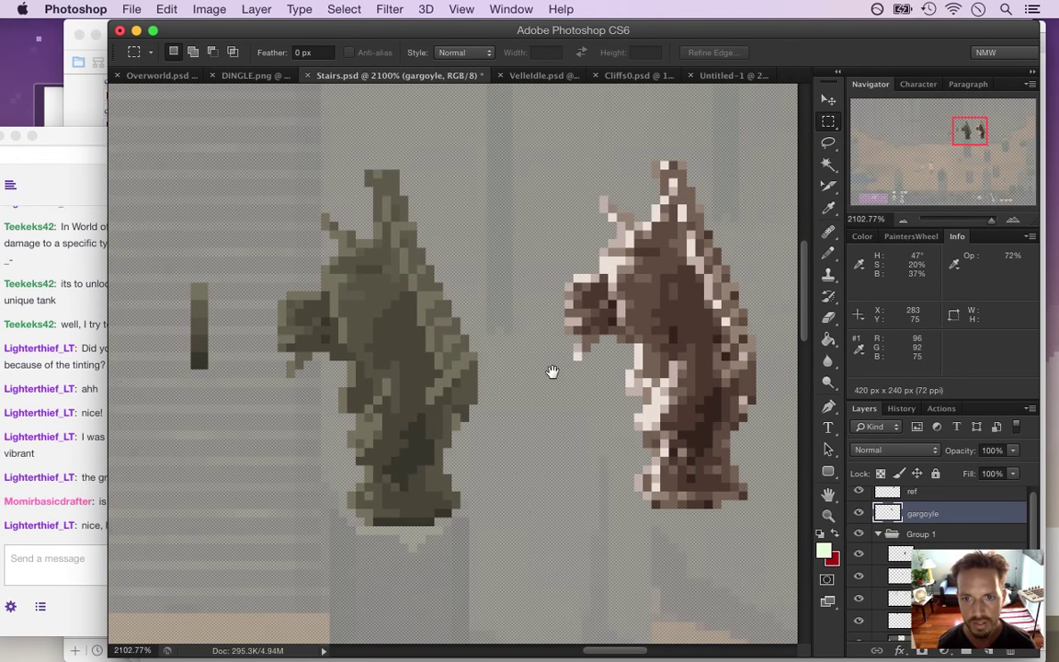
key(i)
click(391, 322)
key(b)
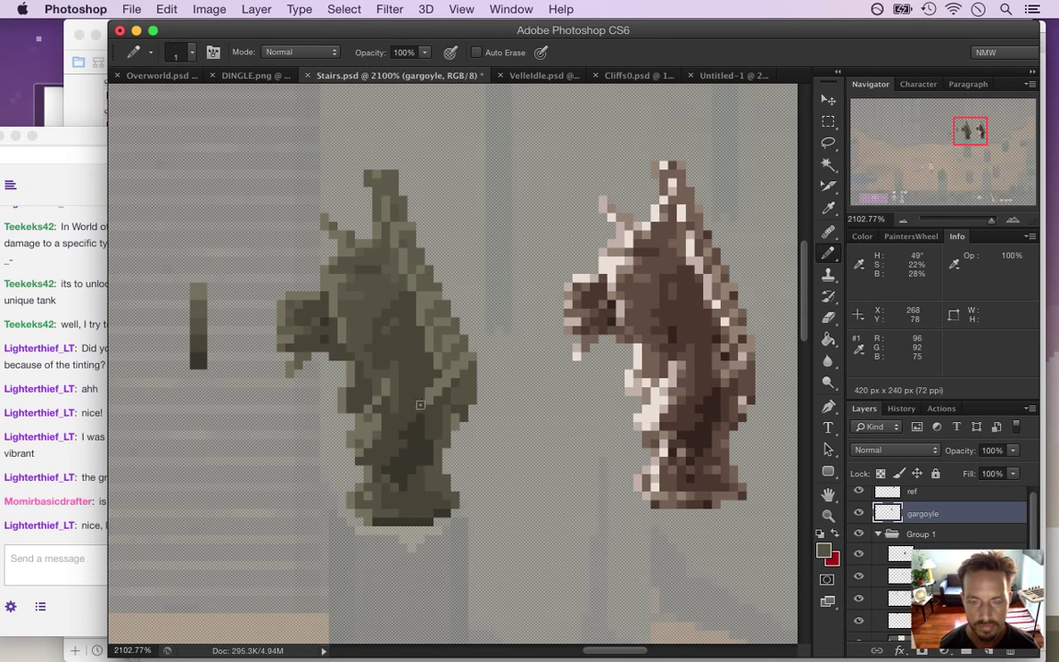
key(i)
click(384, 390)
key(b)
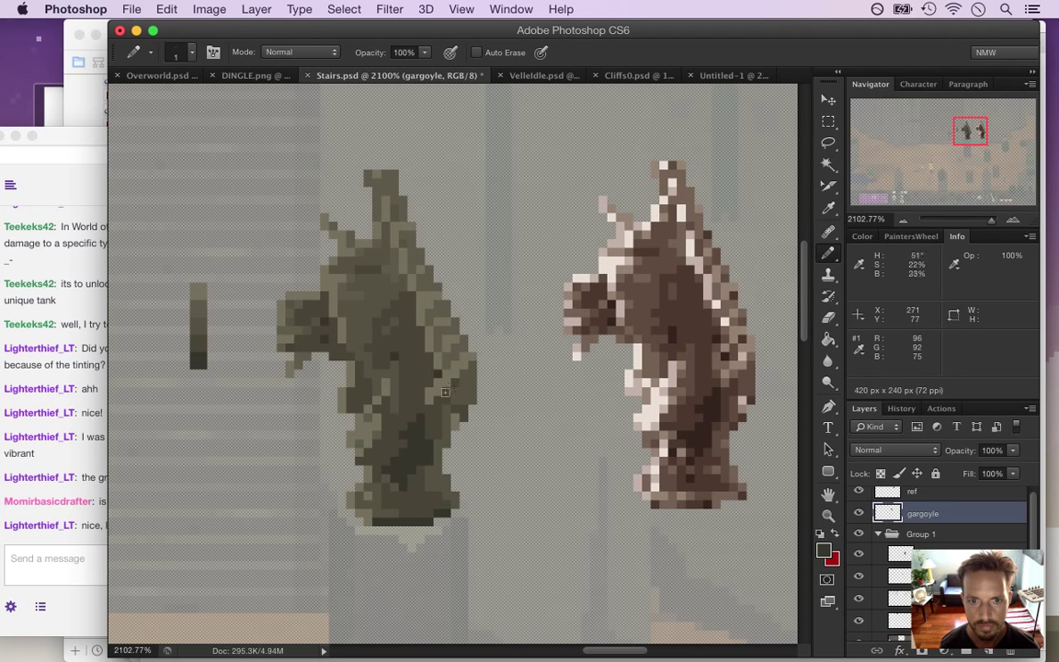
click(428, 355)
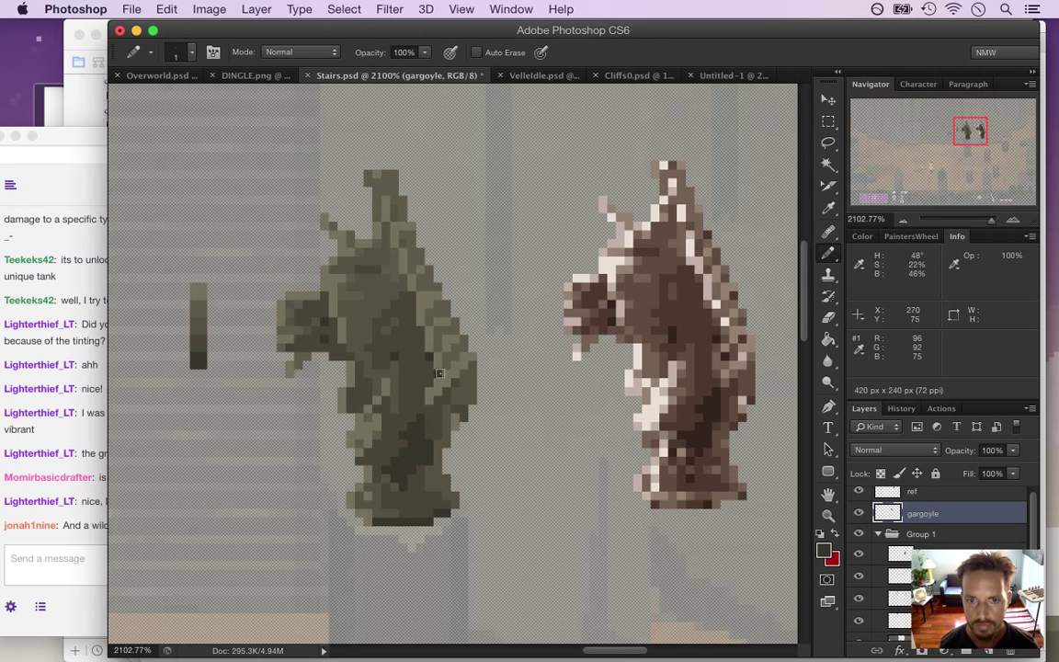
key(i)
click(407, 255)
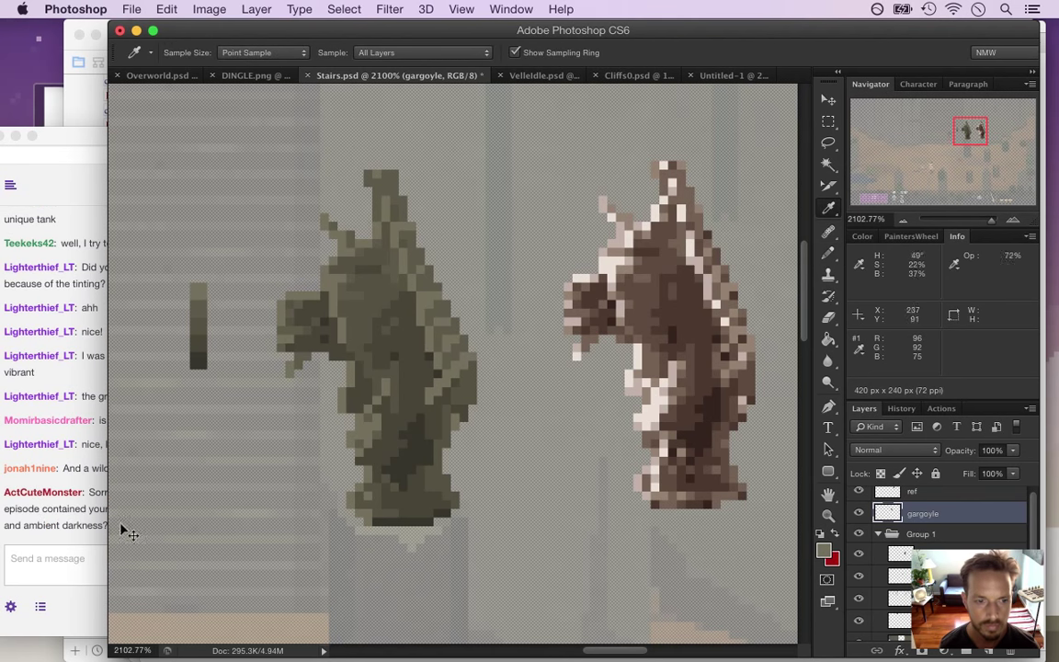
Switch to the Twitch chat and read the viewer's question about the episode covering CCLightNode
click(14, 530)
drag(83, 468, 193, 479)
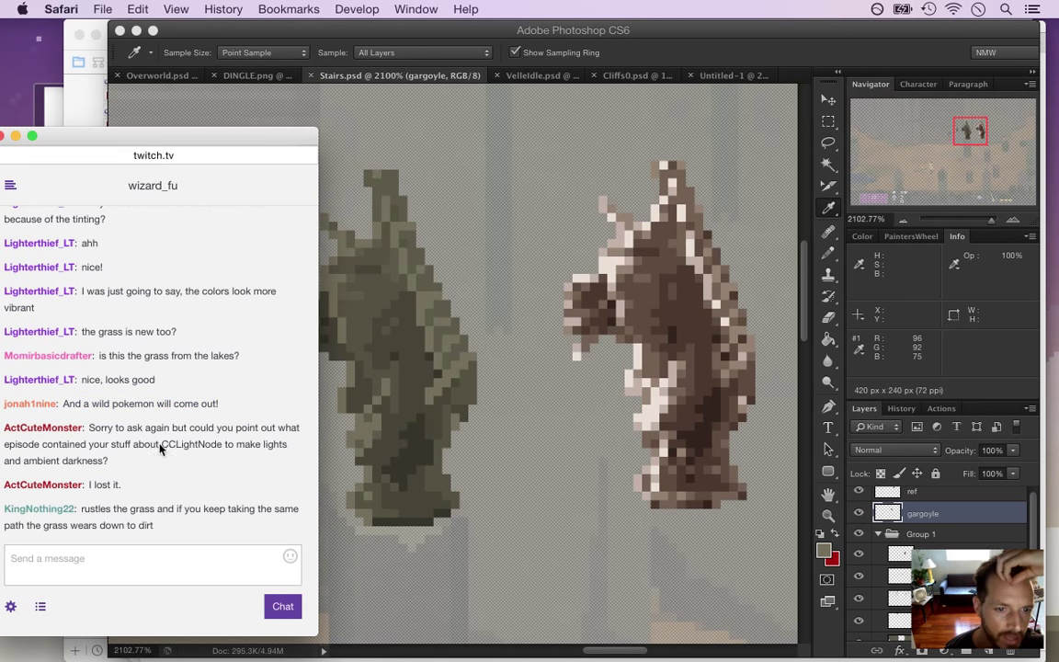
Reread the chat question about CCLightNode lights and ambient darkness, and open the channel's YouTube video manager in a new Safari tab
drag(223, 443, 182, 446)
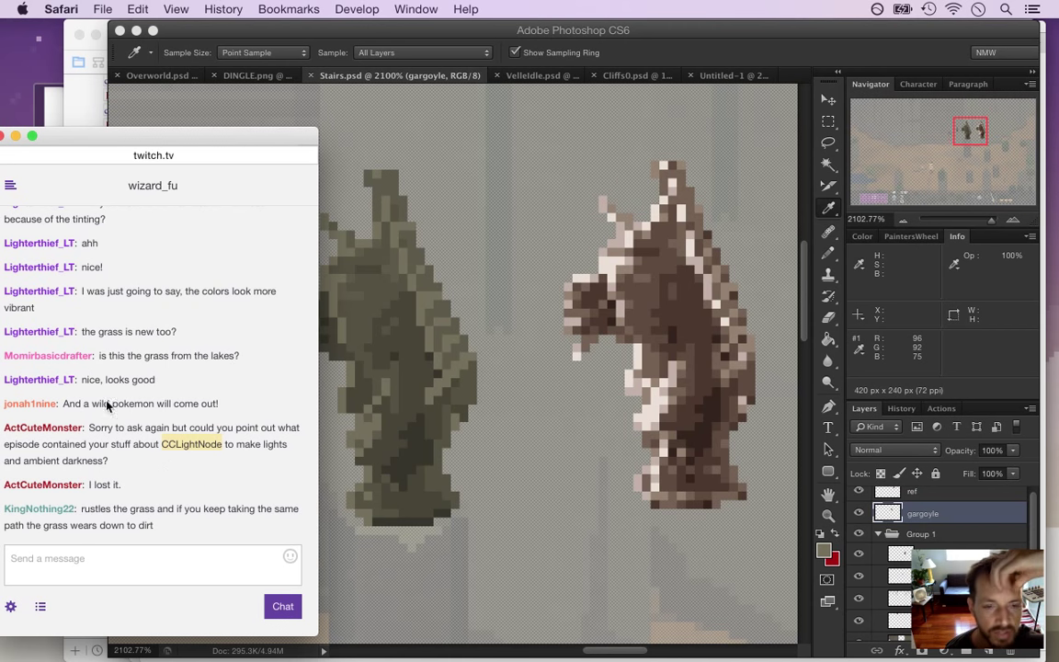
drag(249, 447, 265, 463)
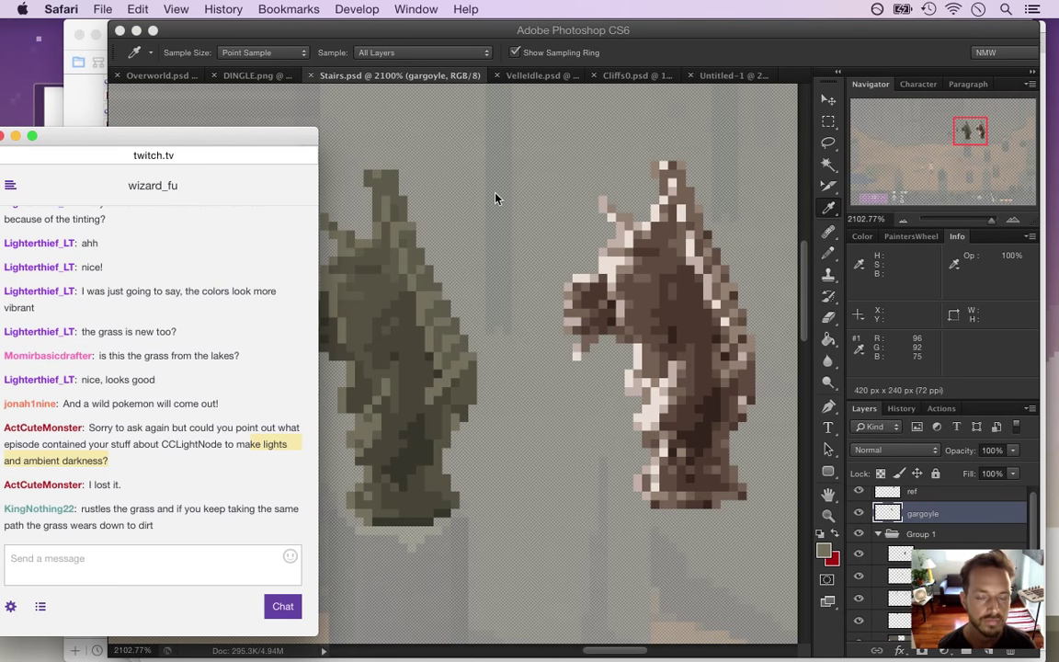
key(super+Tab)
key(super+shift+Tab)
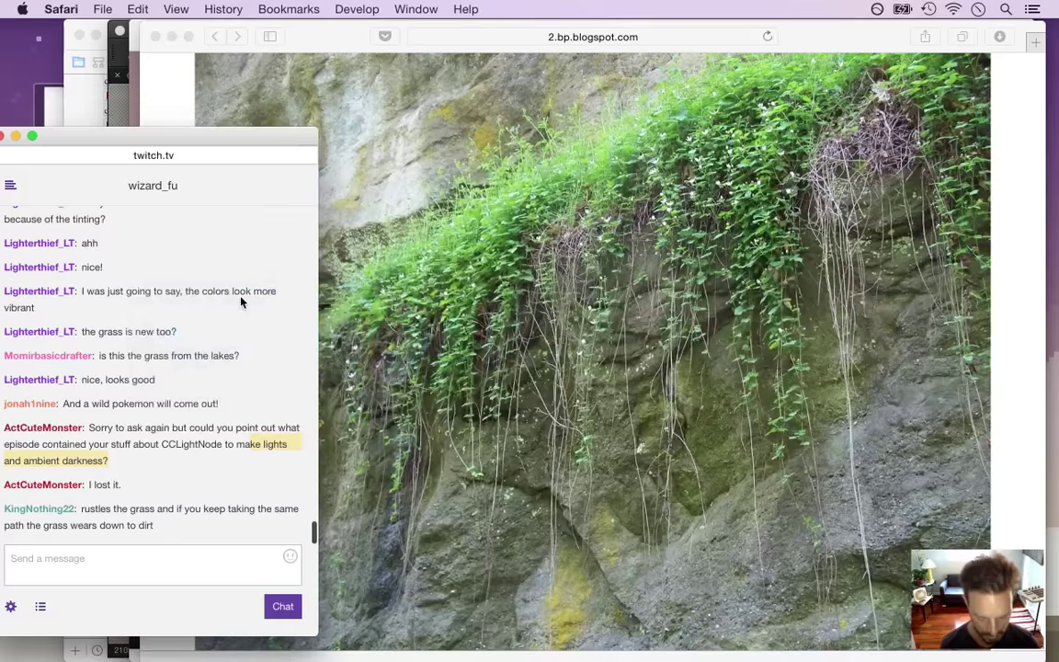
click(798, 53)
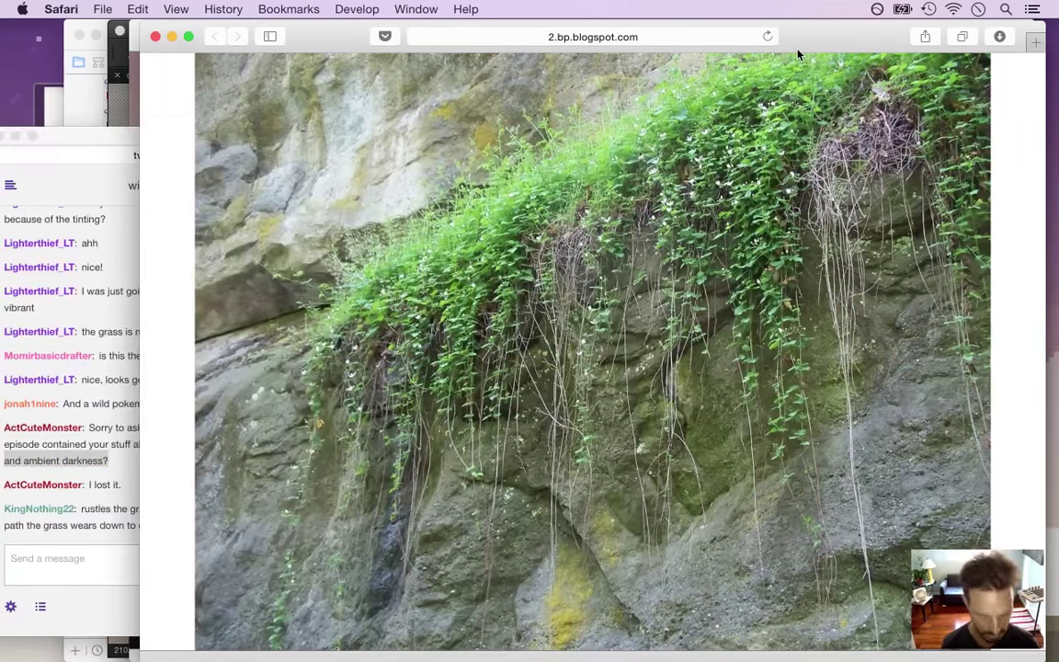
key(super+t)
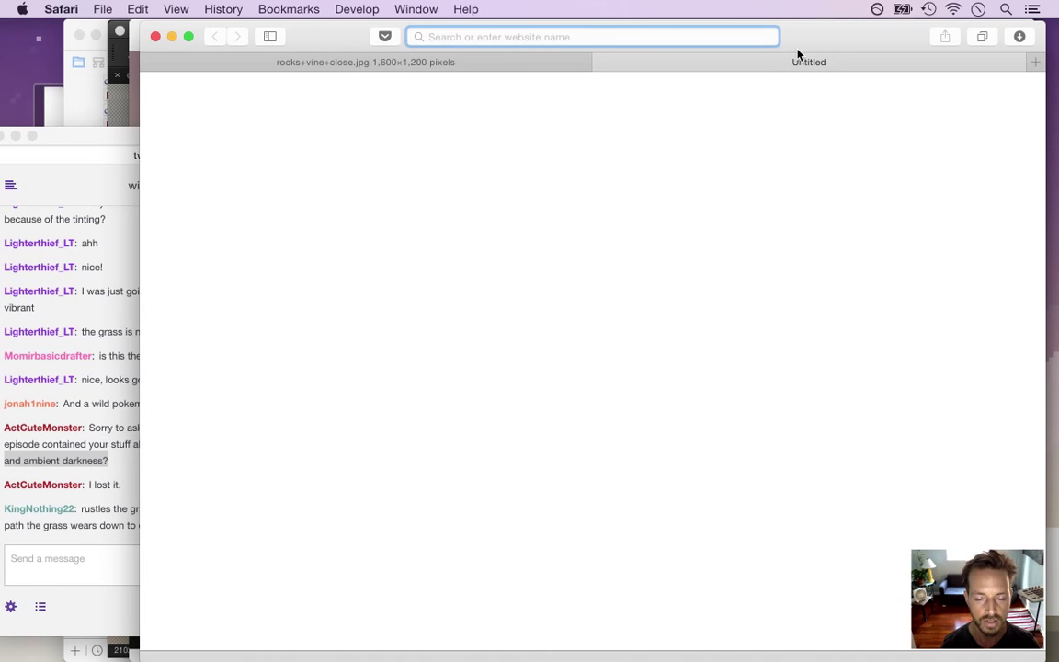
text(youtube.com/)
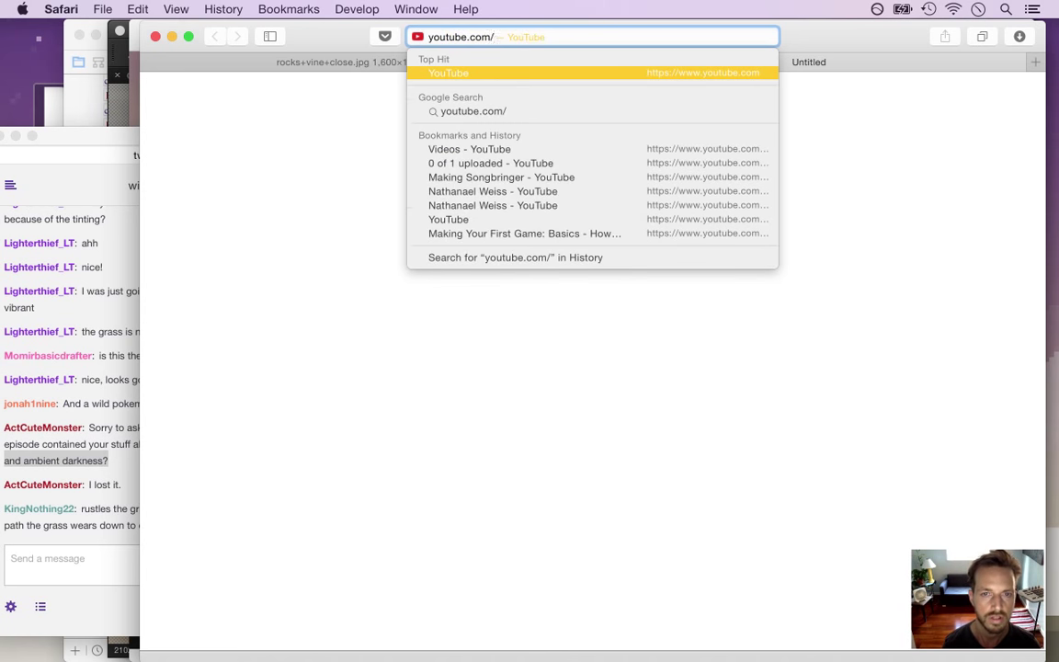
text(m)
key(Return)
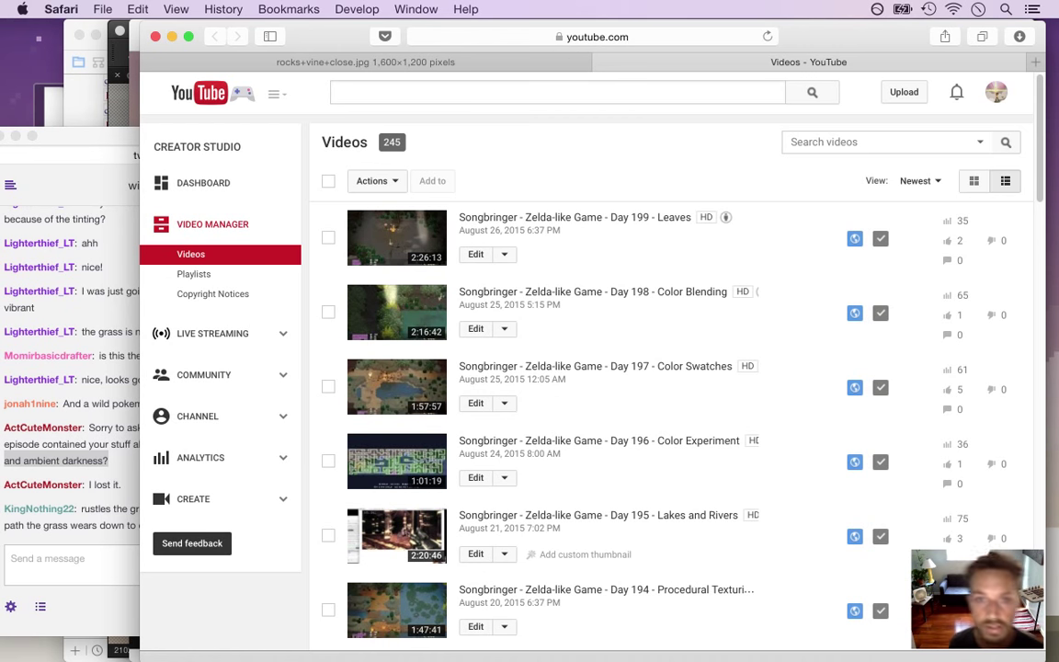
Search the uploaded videos for "shader" and open "Making a Roguelike Game Day 30 - Secret Shader Sauce"
click(806, 144)
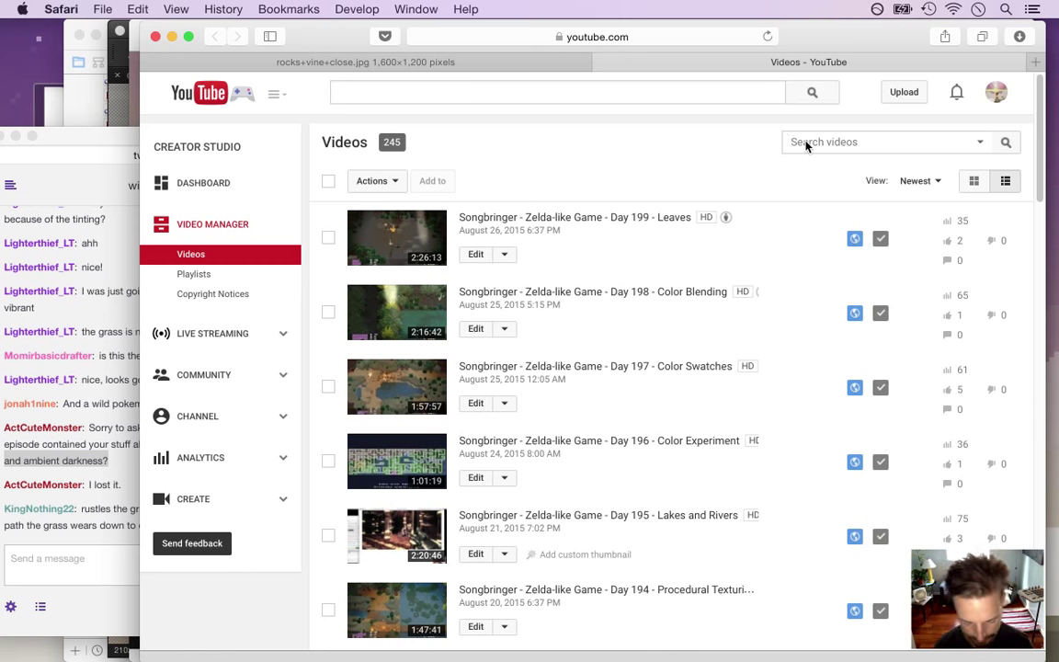
text(shader)
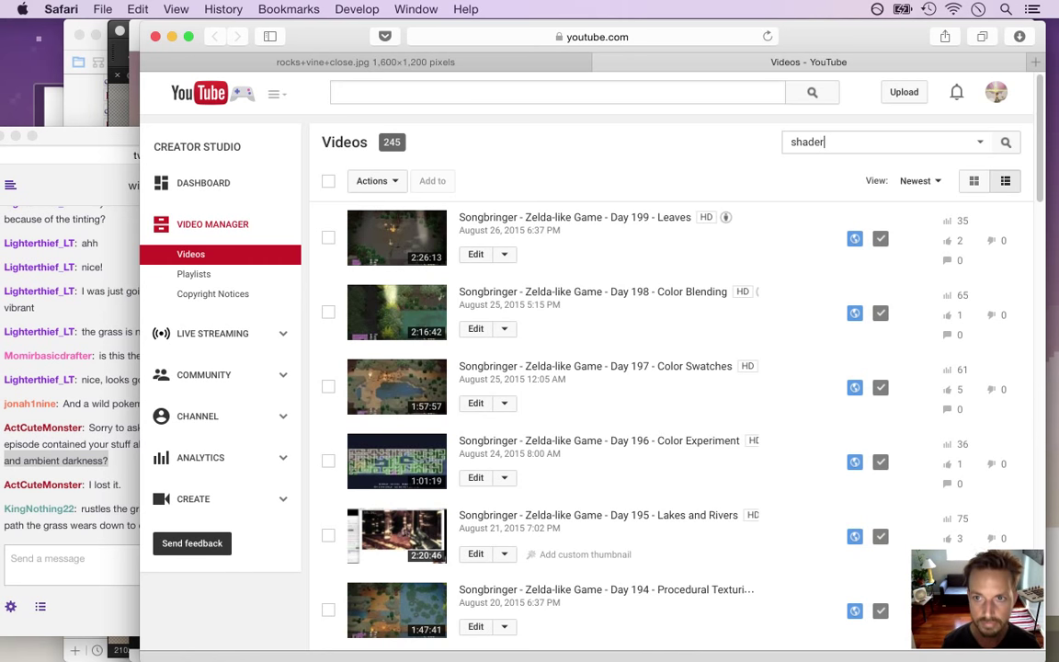
key(Return)
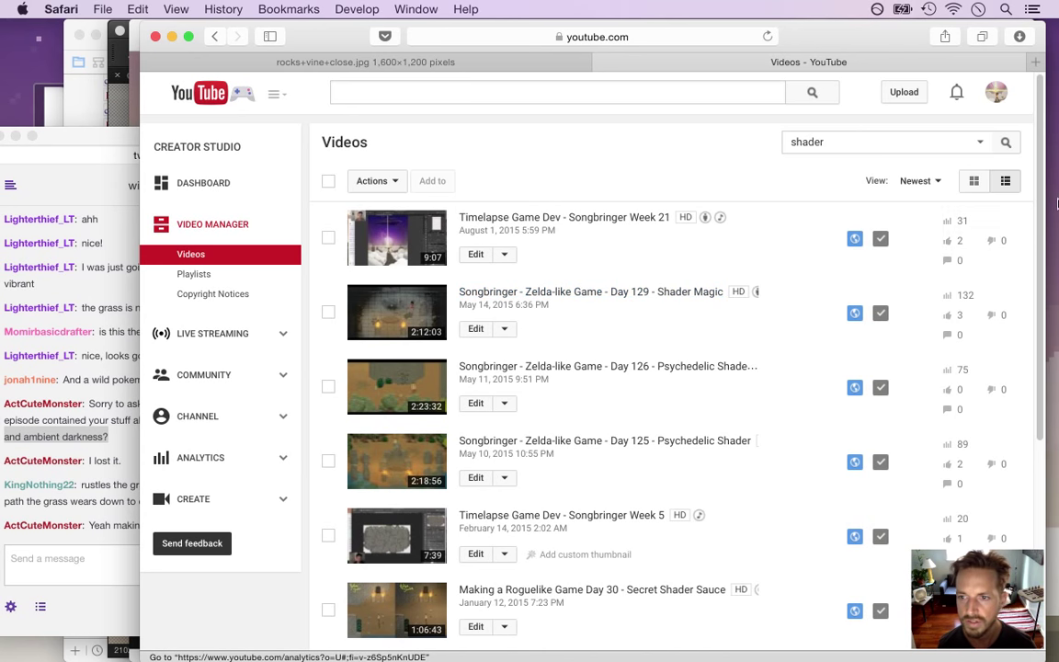
drag(1037, 240, 1044, 367)
scroll(763, 364, down, 2)
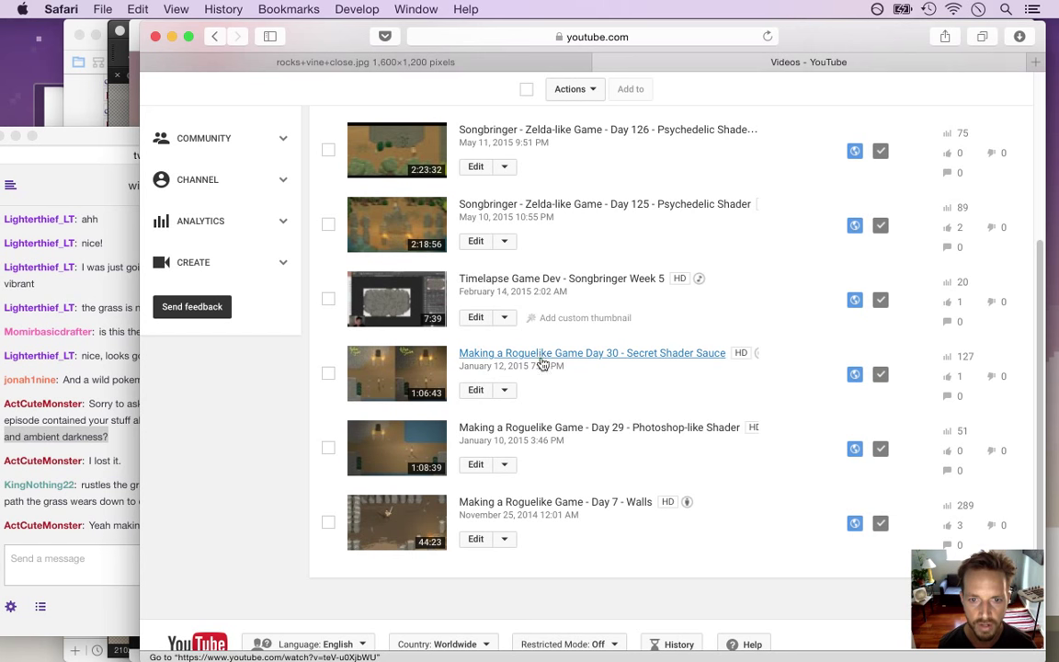
click(595, 355)
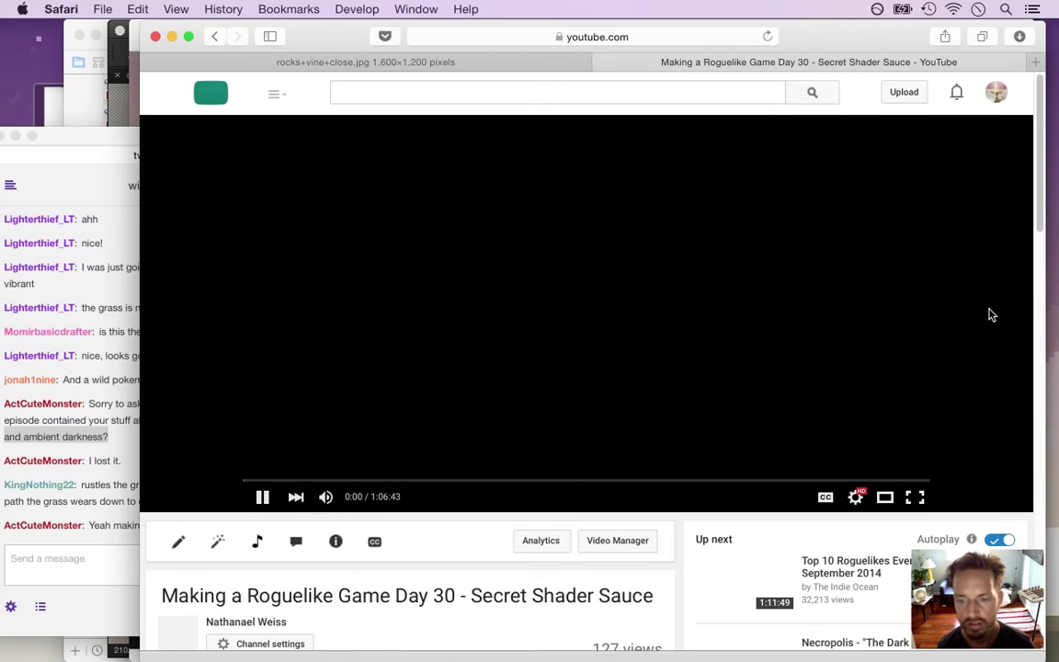
mouse_move(1035, 198)
mouse_down()
mouse_move(1039, 271)
mouse_move(1042, 177)
mouse_up()
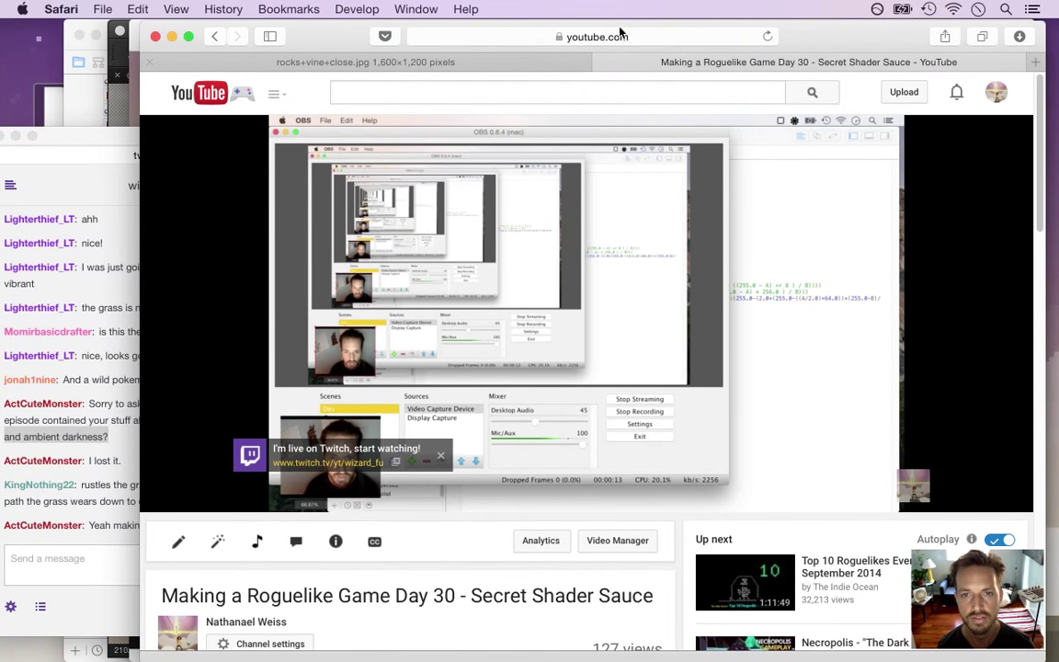
Copy the Secret Shader Sauce video's address, pause playback, and post the link in the Twitch chat
click(552, 36)
key(super+c)
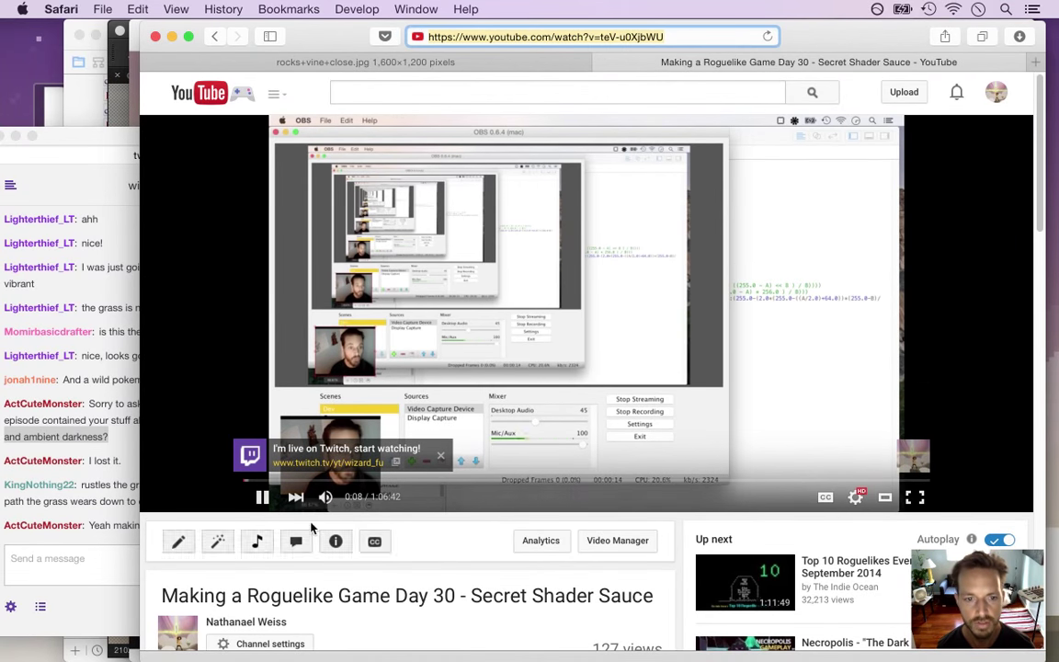
click(262, 496)
click(129, 460)
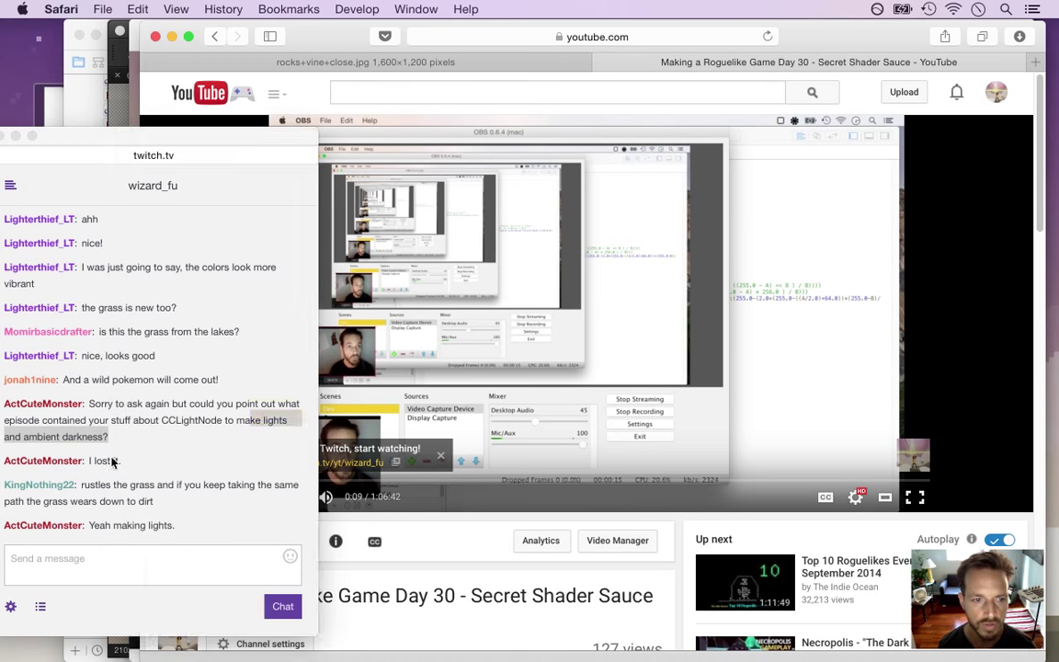
click(133, 567)
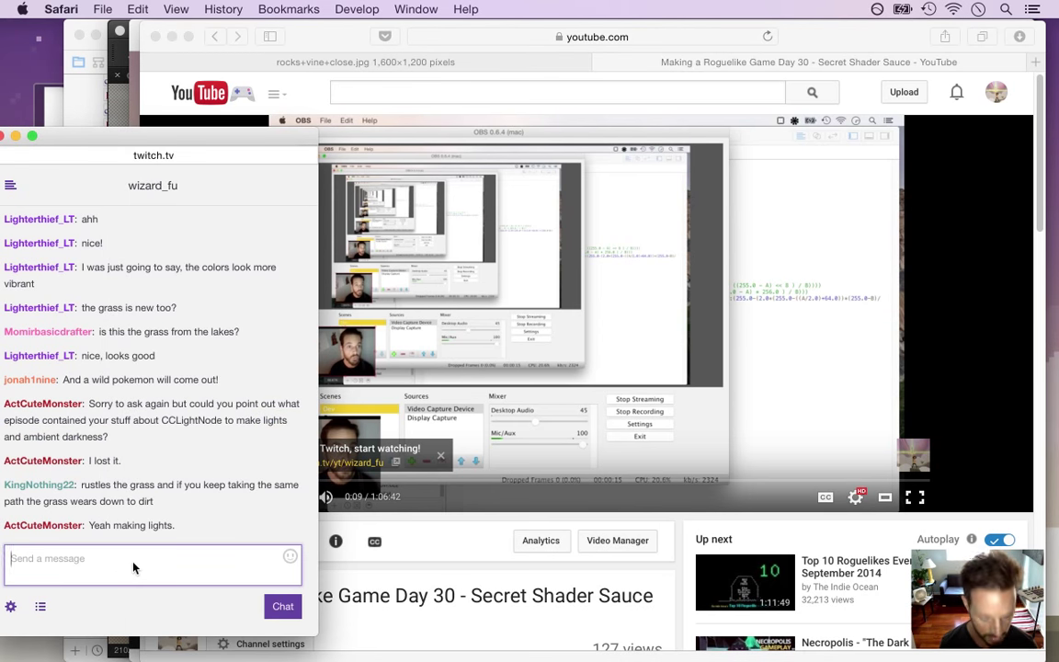
key(super+v)
key(Return)
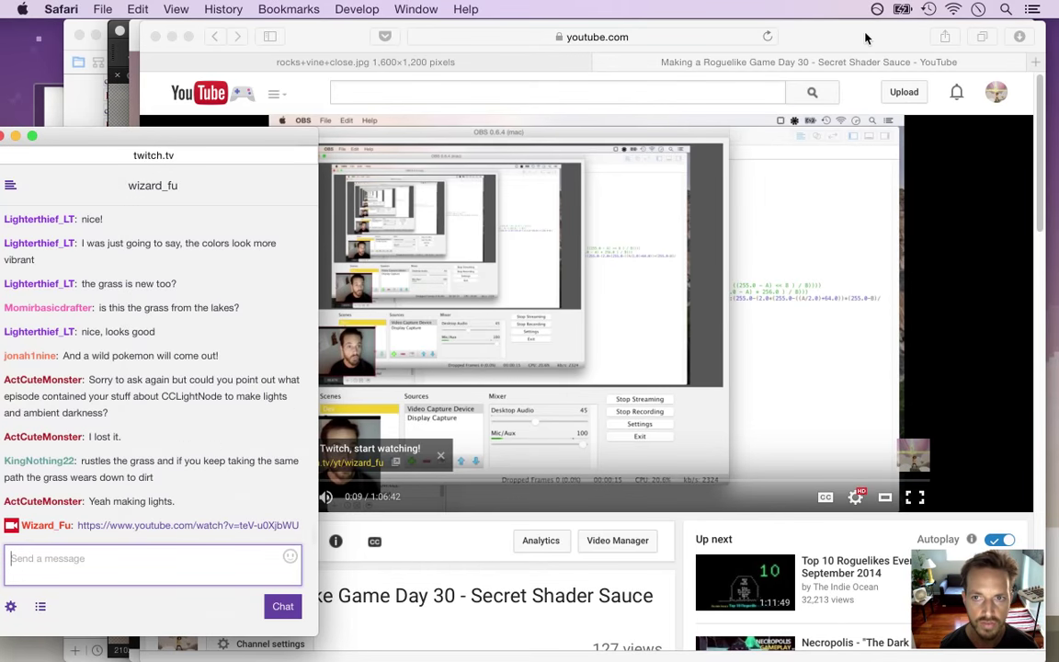
Close the YouTube tab and read the chat message about grass wearing down to dirt along repeated paths
click(716, 53)
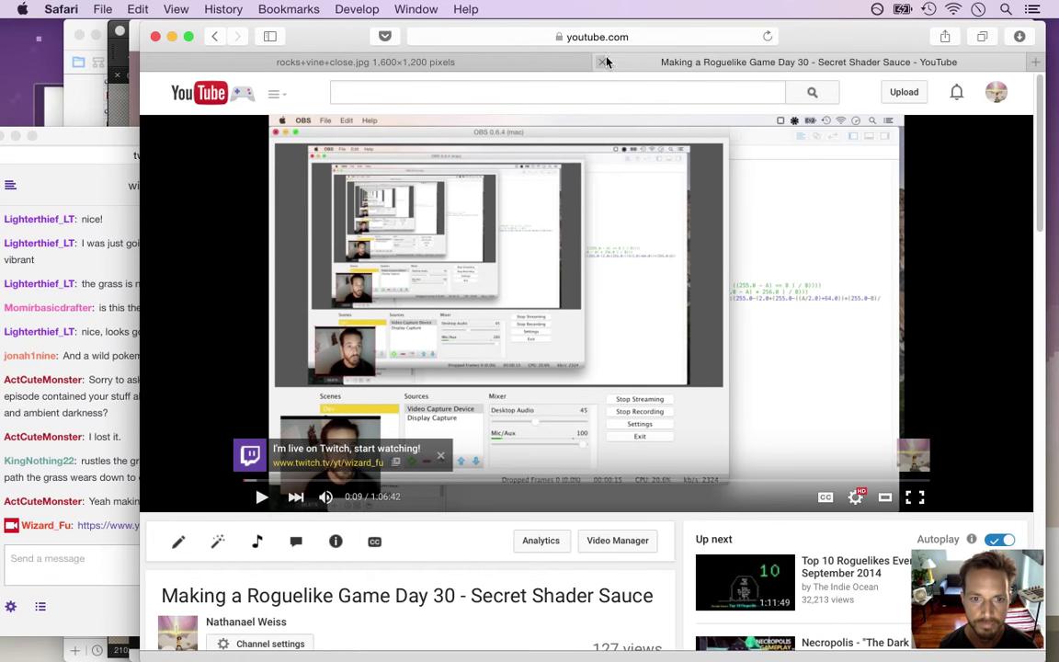
click(603, 62)
click(116, 471)
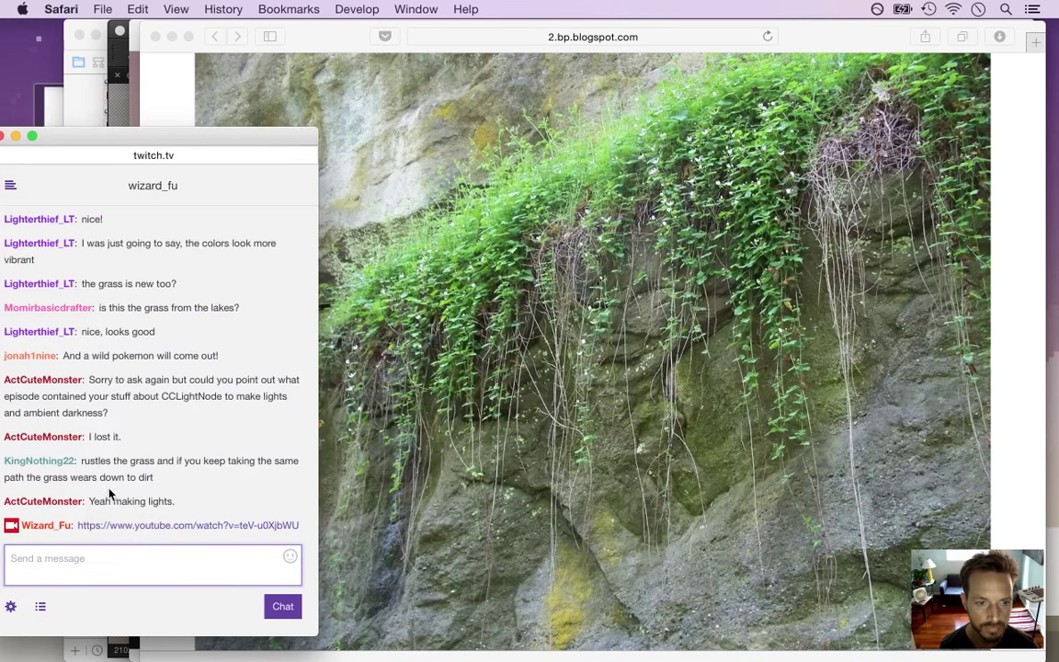
drag(95, 462, 152, 481)
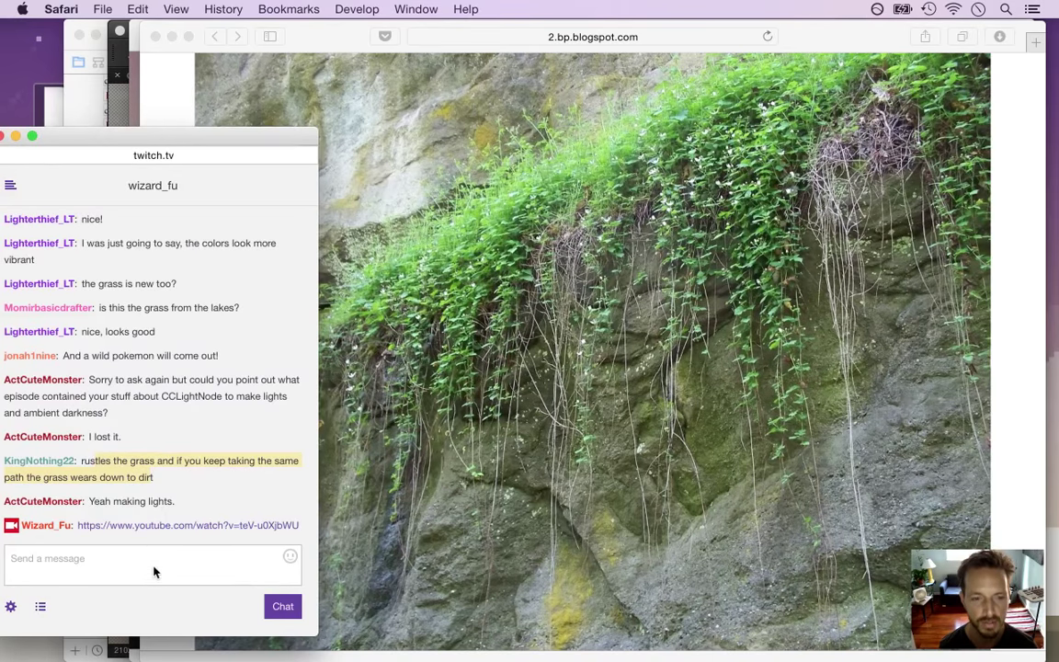
Switch to Stairs.psd in Photoshop, sample the gargoyle's light olive shade, and raise the foreground colour's brightness
key(super+Tab)
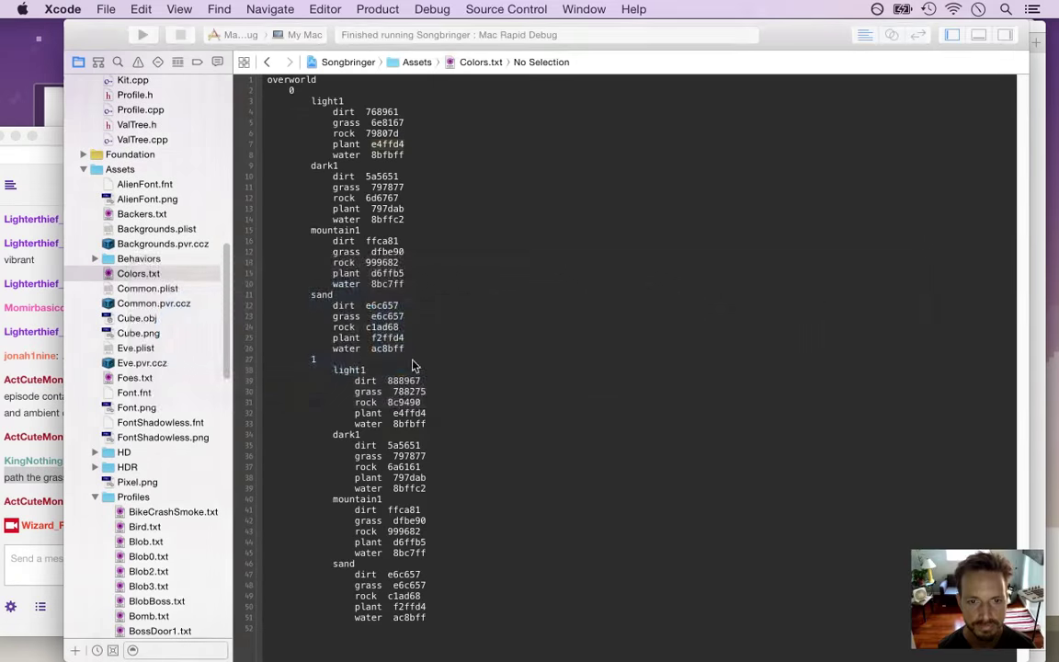
key(super+Tab)
key(Tab)
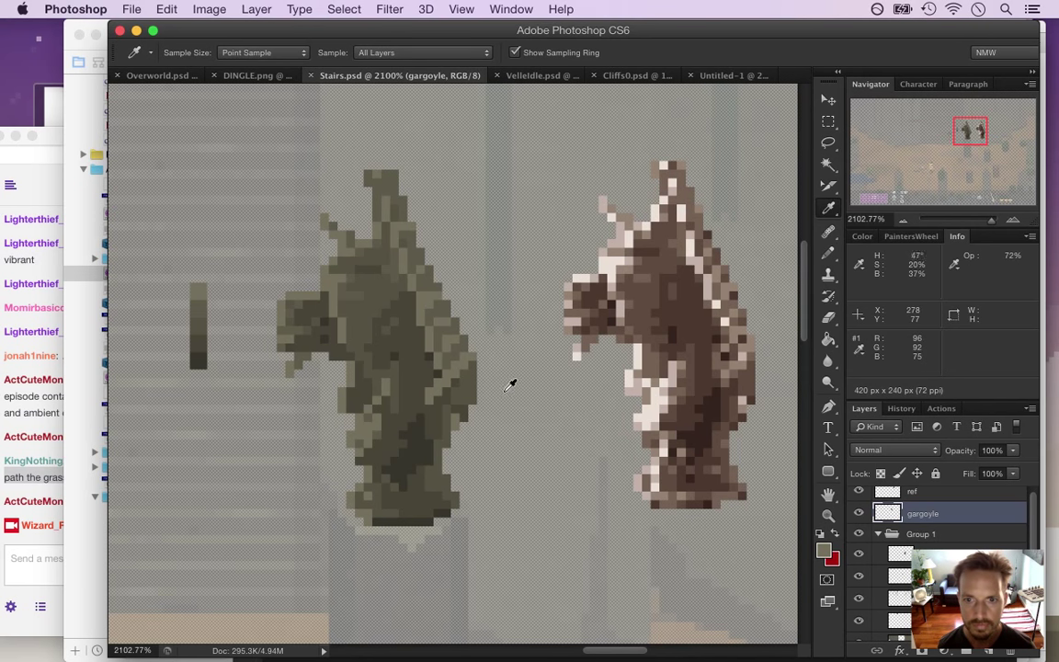
click(309, 285)
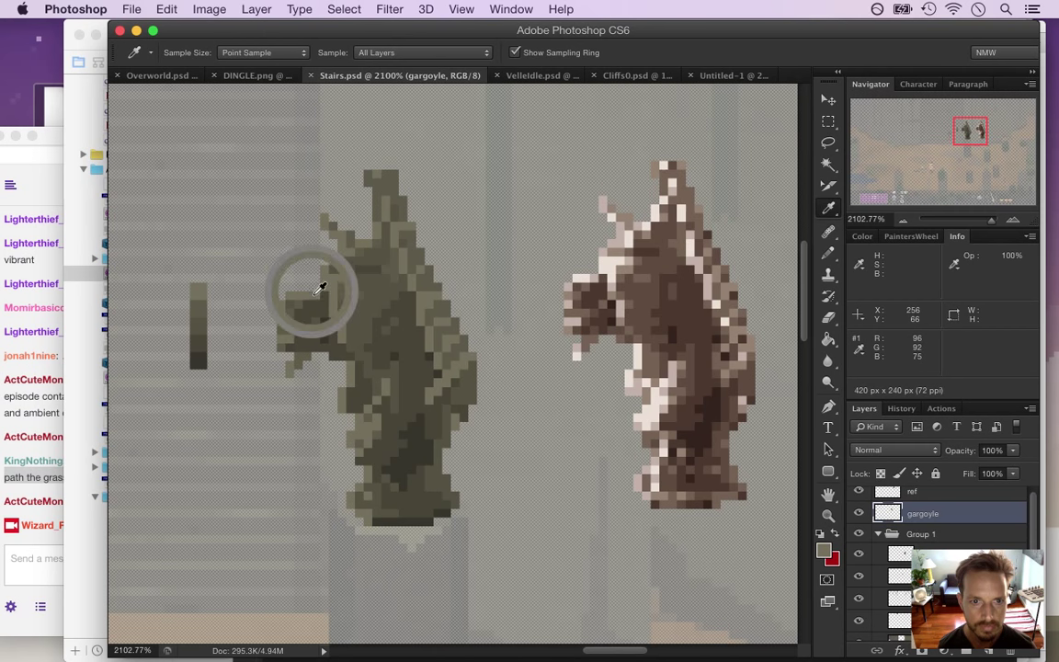
click(823, 550)
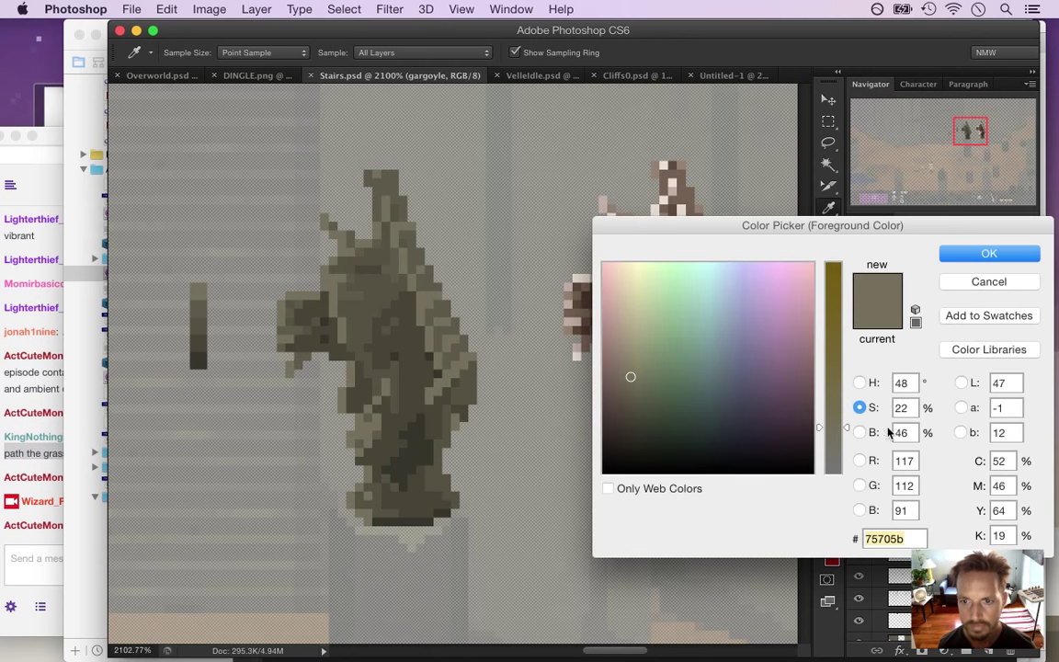
click(872, 433)
drag(845, 377, 847, 360)
click(972, 258)
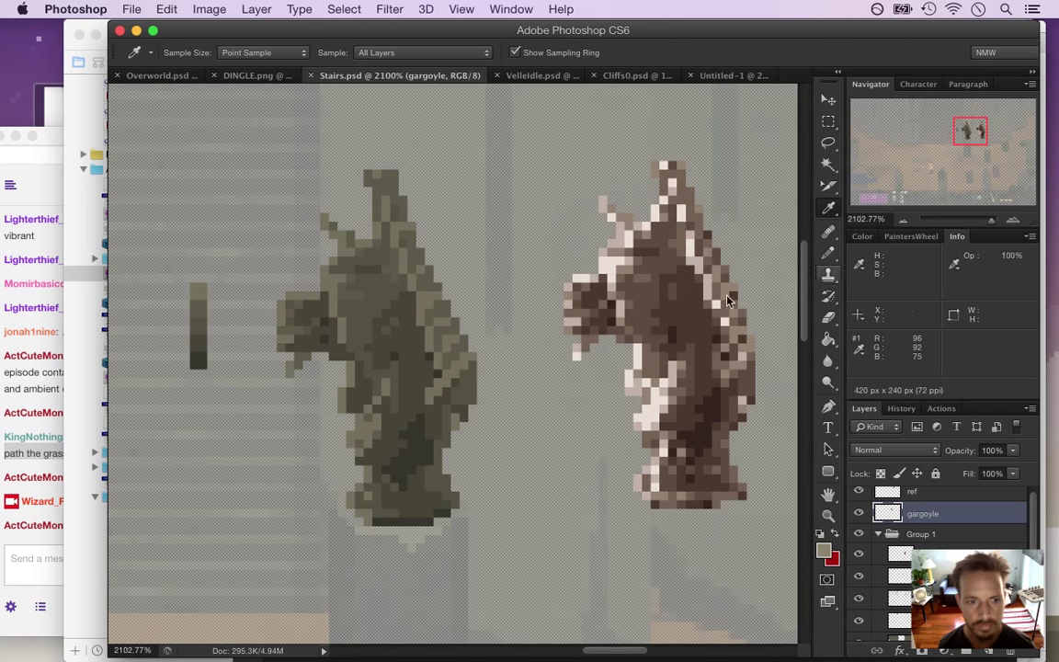
Read the newest Twitch chat reply and pencil a lighter pixel on the upper edge of the gargoyle's snout
click(51, 546)
drag(95, 525, 152, 525)
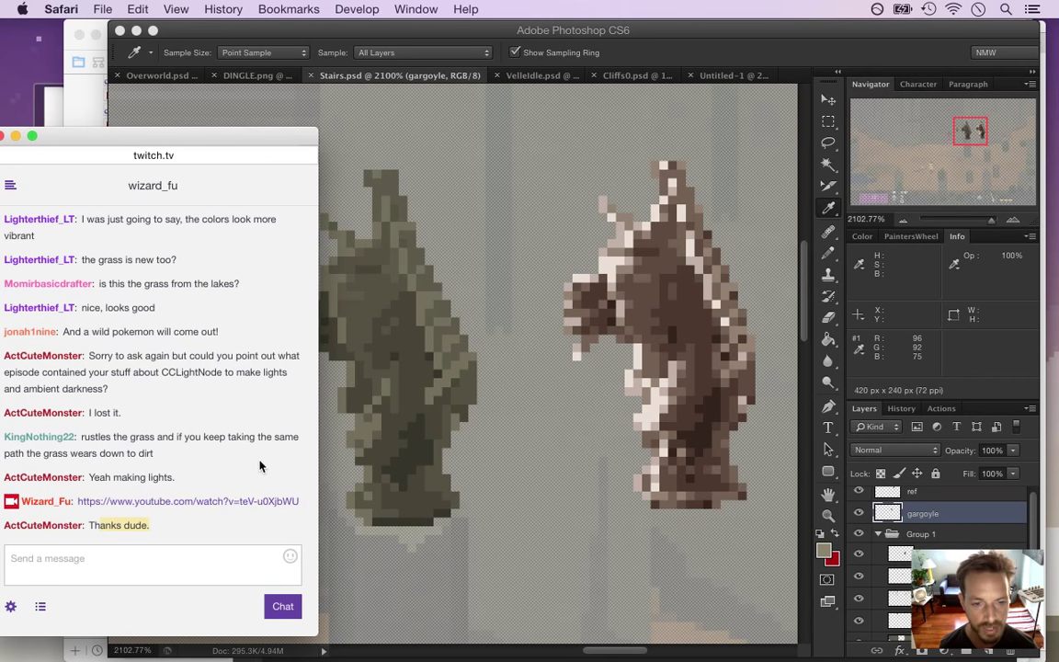
click(733, 57)
key(b)
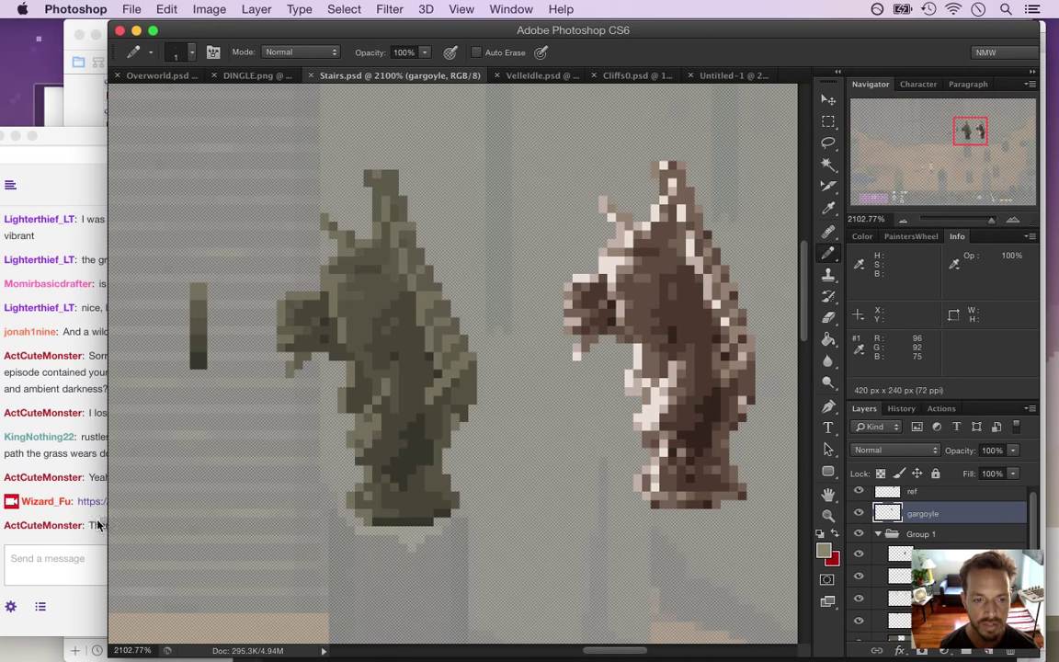
click(287, 296)
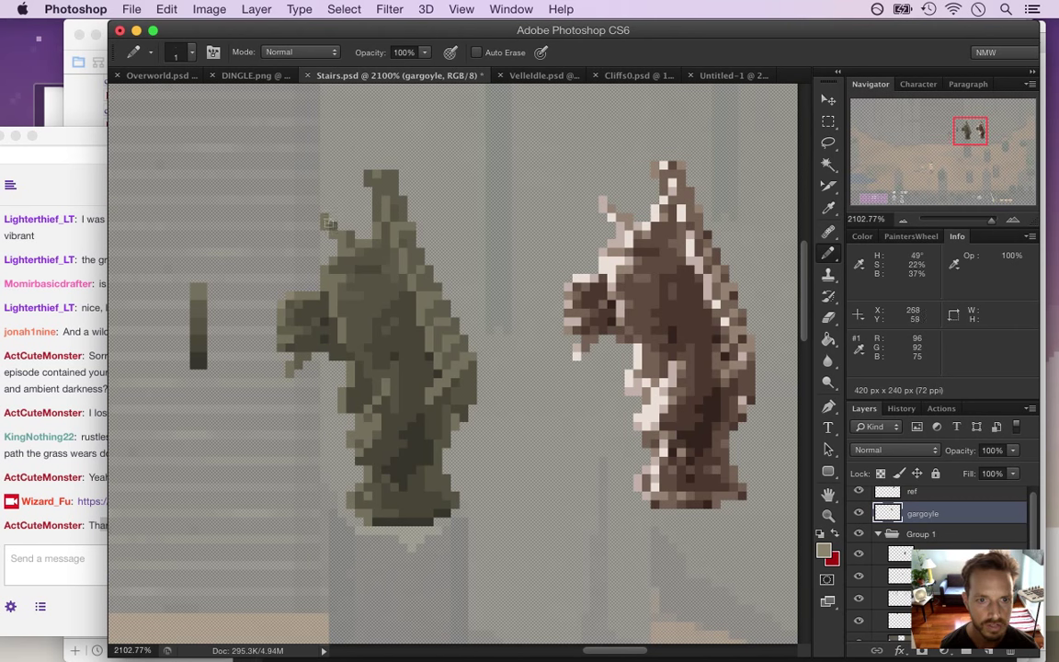
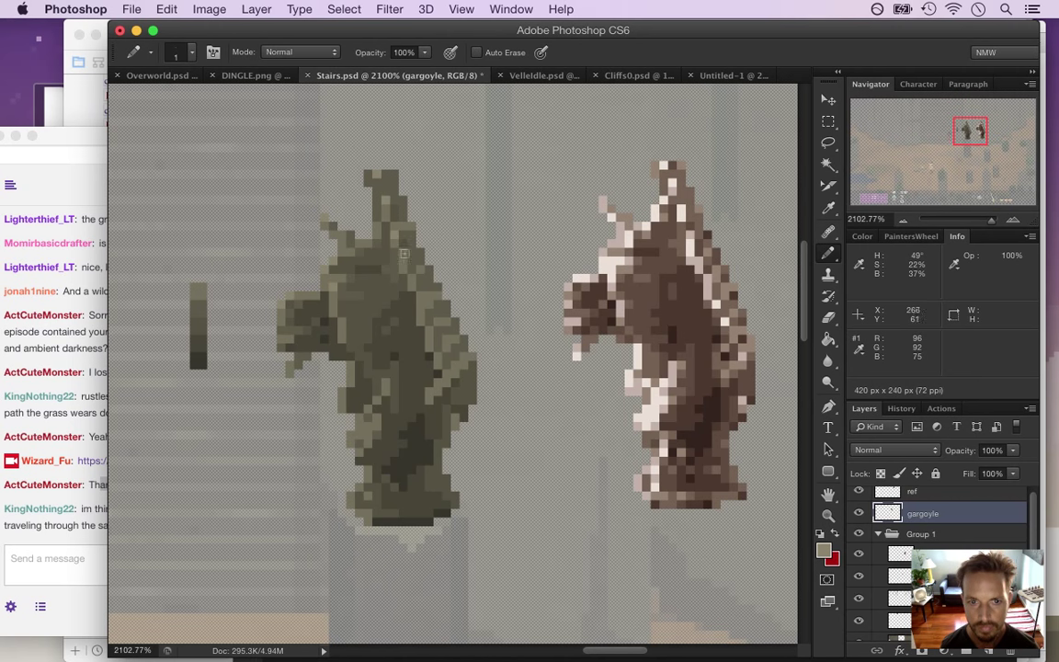
Read the chat message about being lost and travelling through the same areas, and return to Stairs.psd in Photoshop
click(95, 538)
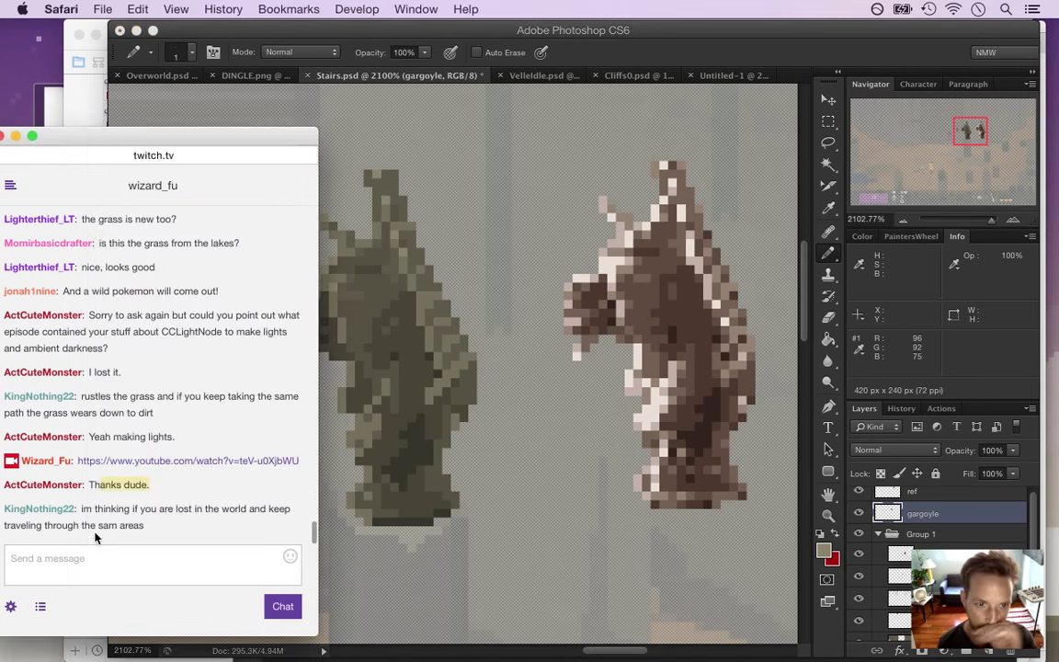
drag(81, 510, 129, 526)
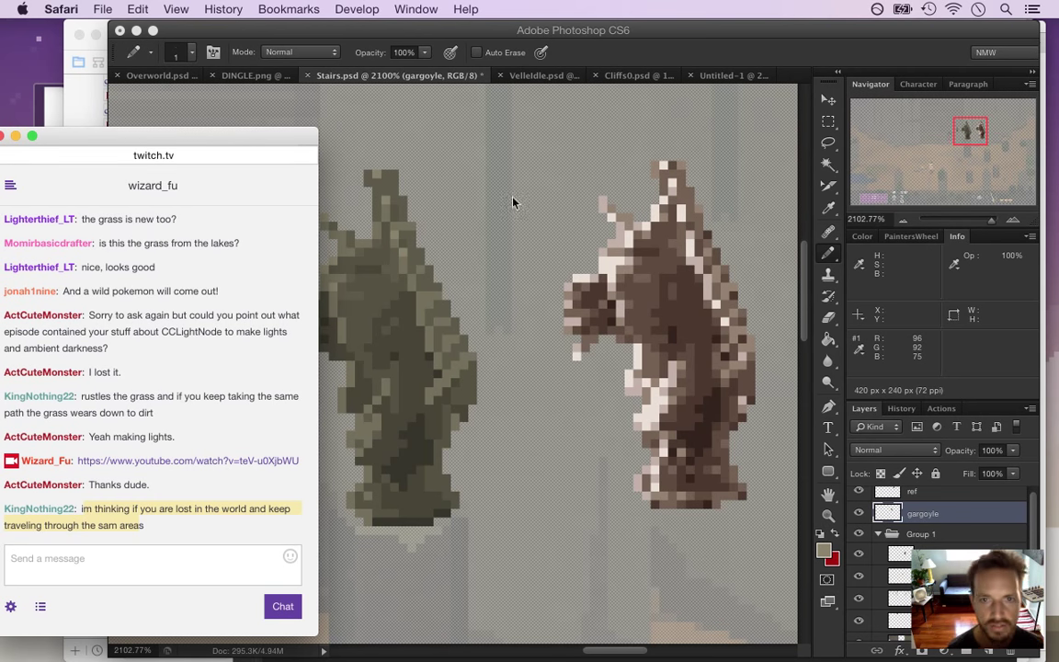
click(633, 57)
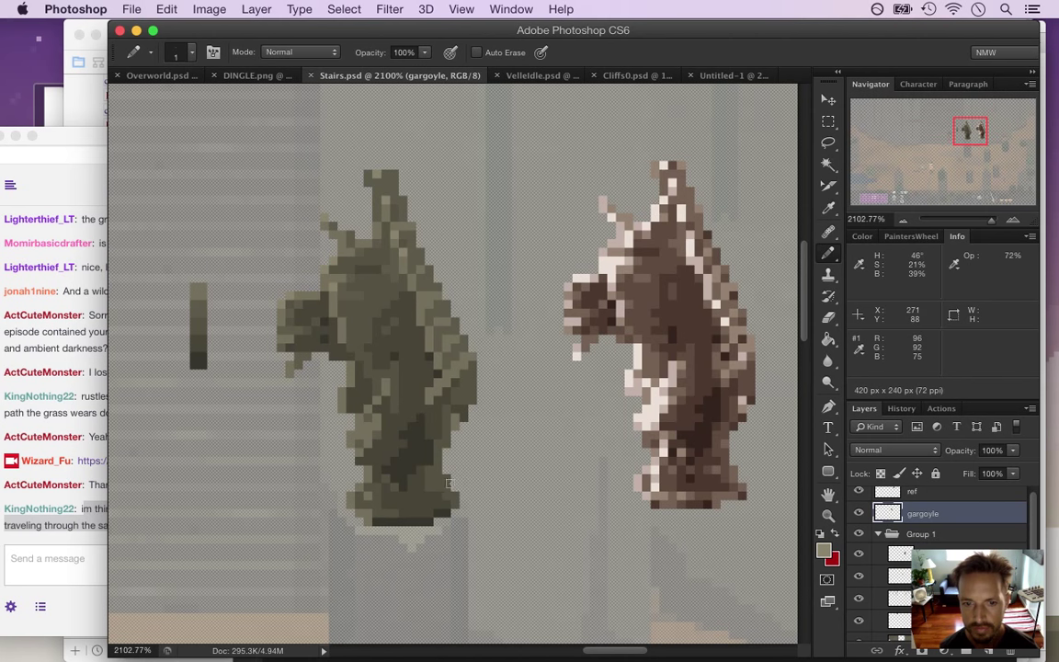
Hide the ref layer so only the olive gargoyle is shown in the whole scene
key(i)
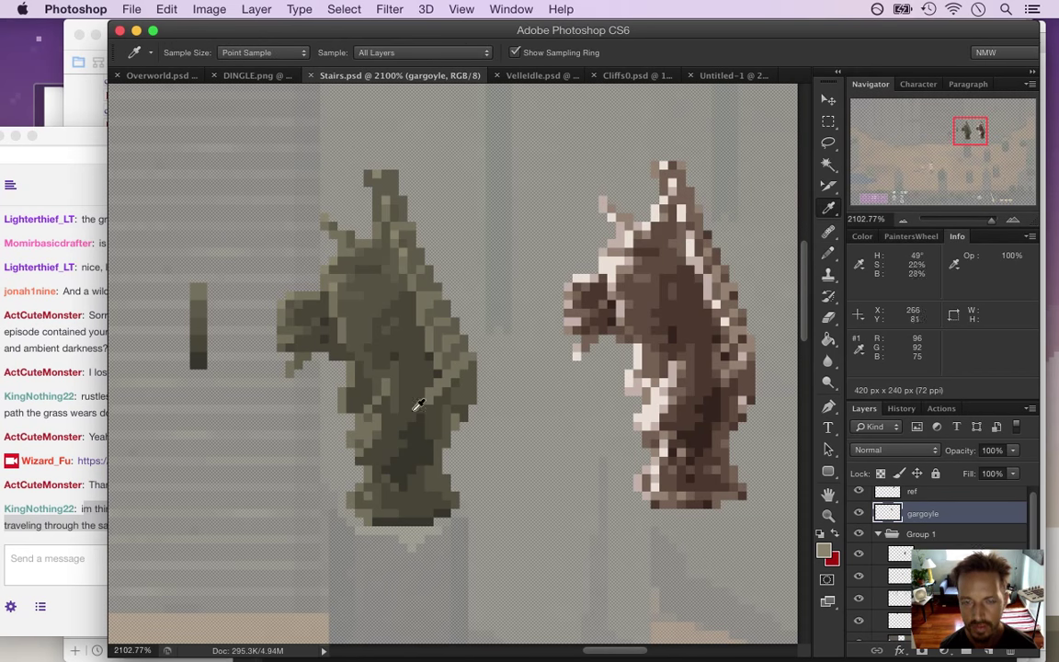
drag(439, 362, 335, 375)
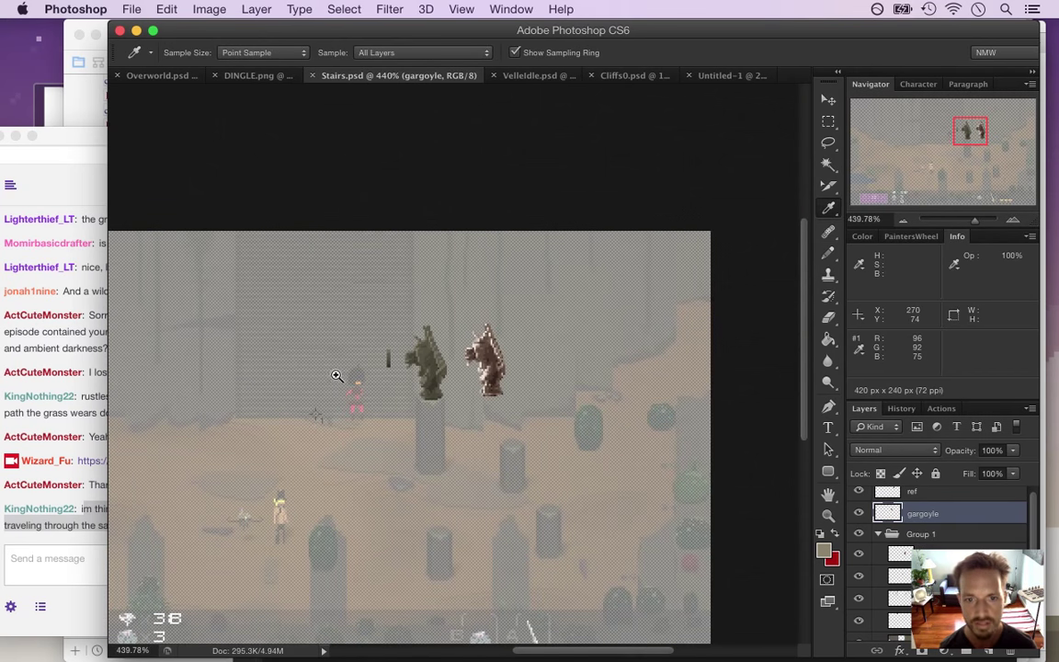
click(859, 492)
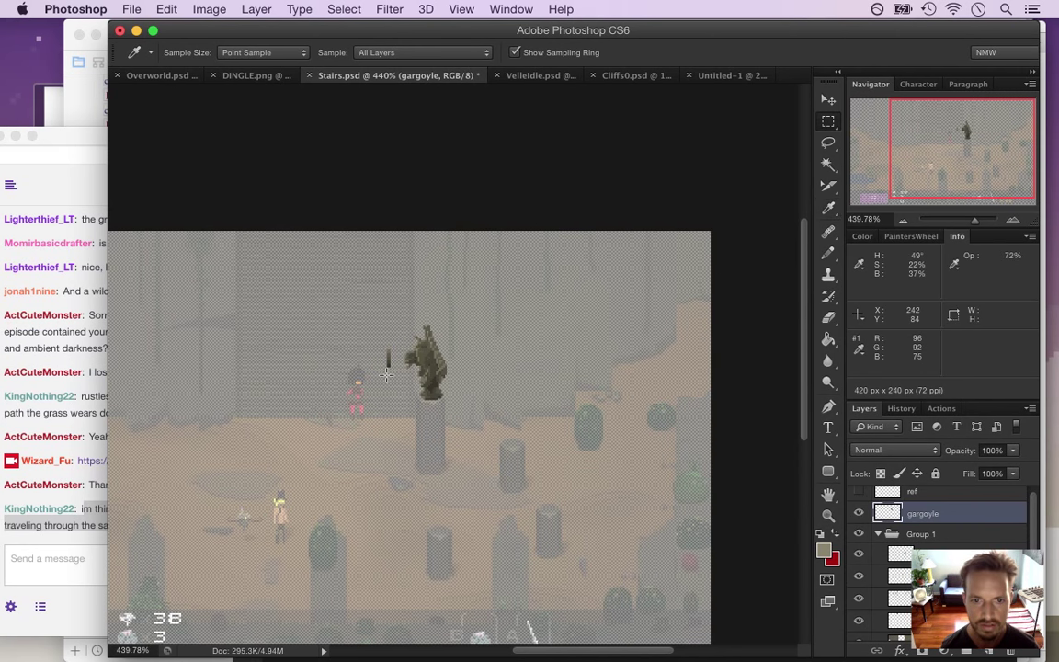
Cut the shade strip beside the gargoyle onto its own hidden layer named palette and save the file
key(m)
drag(380, 337, 423, 384)
right_click(392, 338)
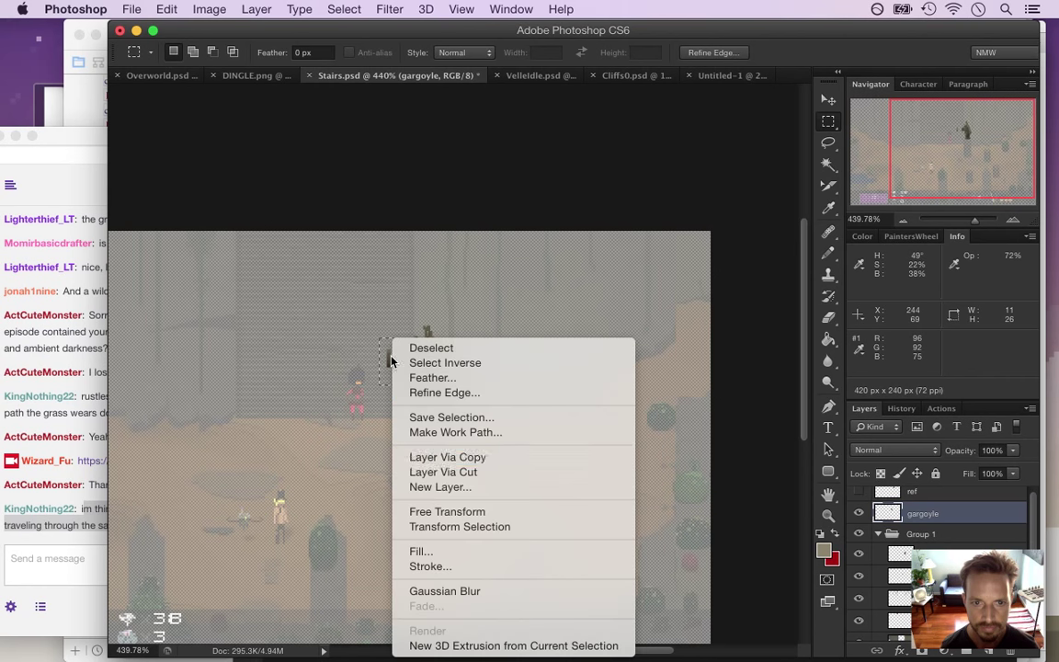
click(444, 472)
double_click(923, 513)
text(palette)
key(Return)
key(super+s)
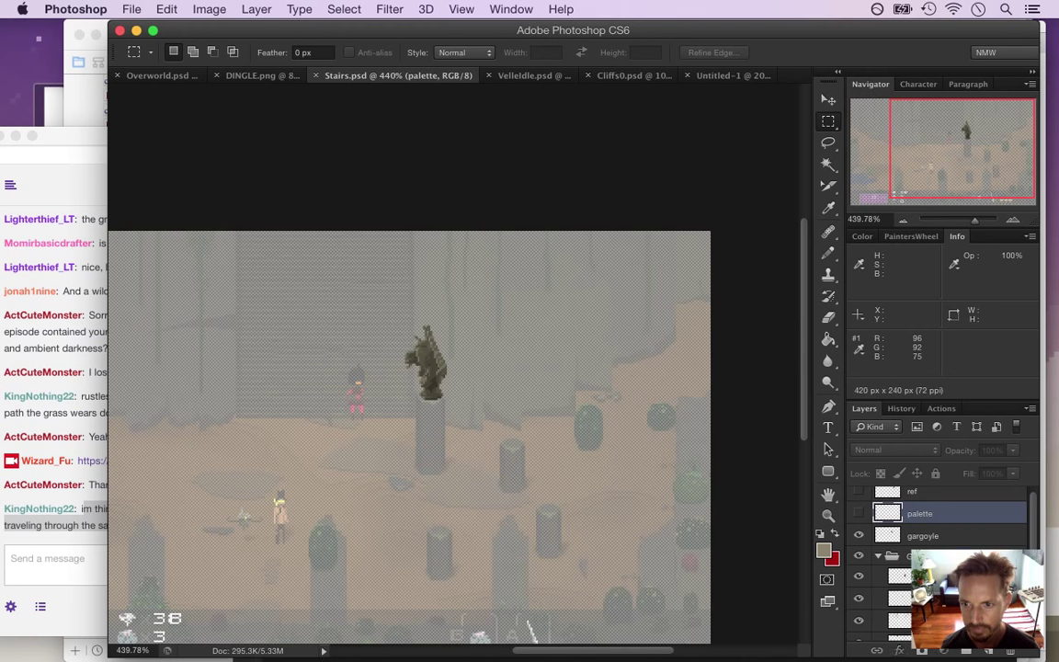
Restore Group 1 to 100% opacity and check the gargoyle on its pillar within the full-colour scene
click(956, 555)
click(1013, 451)
drag(1006, 468, 1040, 478)
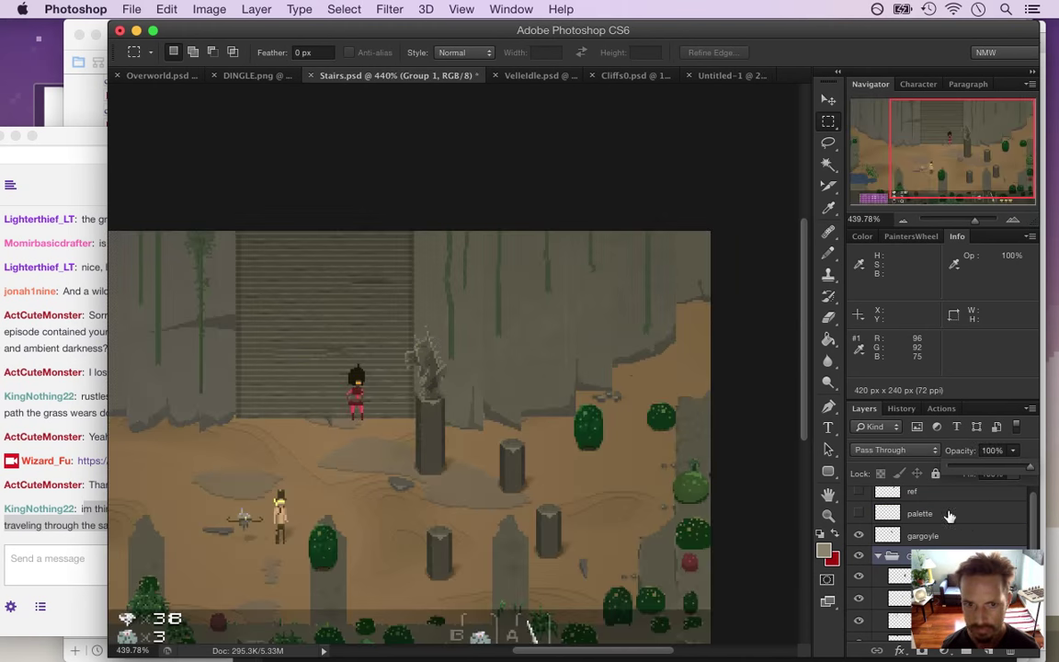
drag(302, 452, 456, 394)
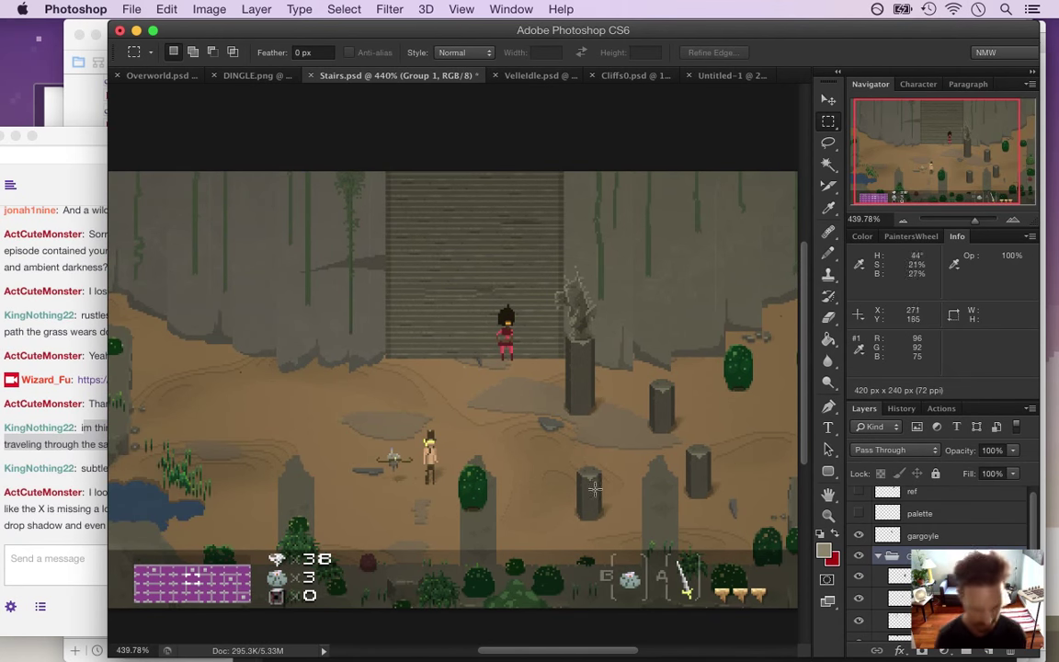
drag(567, 361, 570, 395)
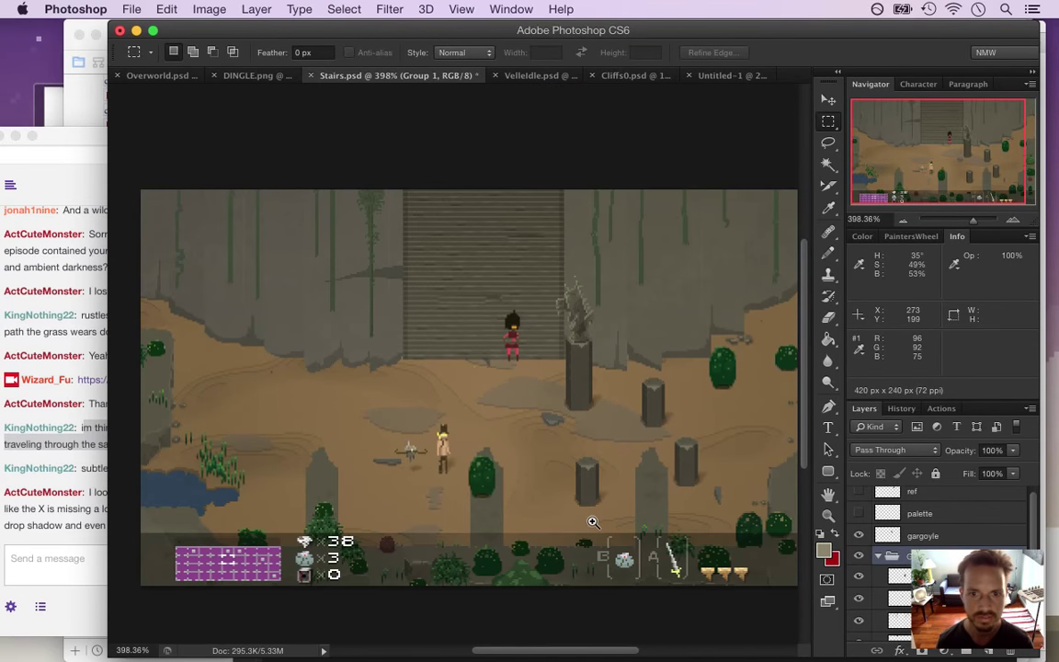
drag(531, 356, 685, 404)
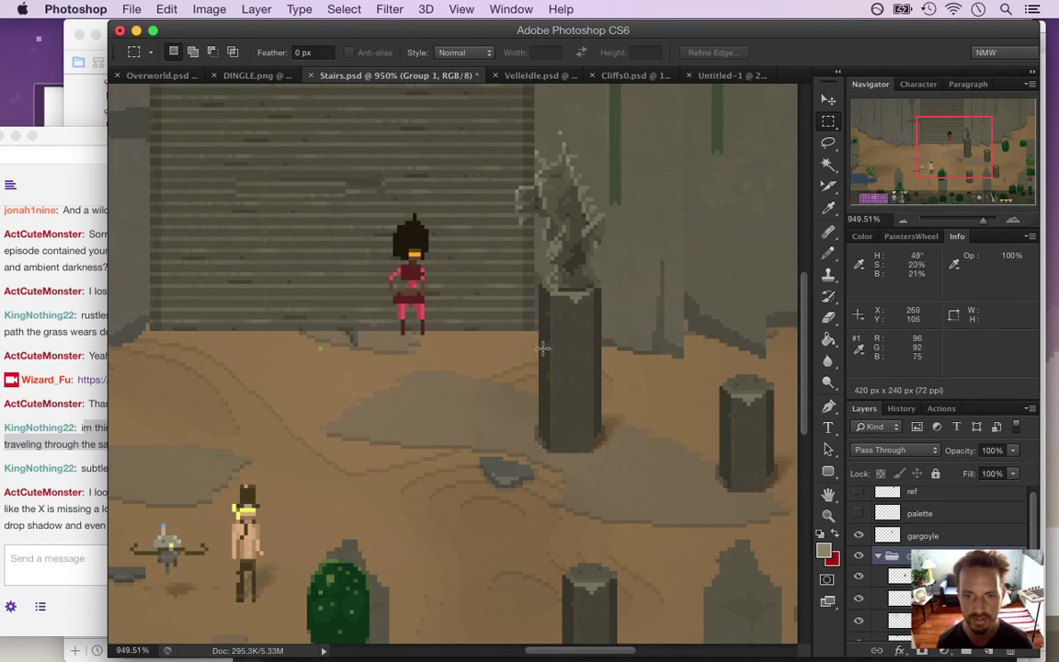
Read the chat messages about subtlety, cocos2d effect nodes and SpriteKit normal maps, and return to Stairs.psd in Photoshop
click(92, 531)
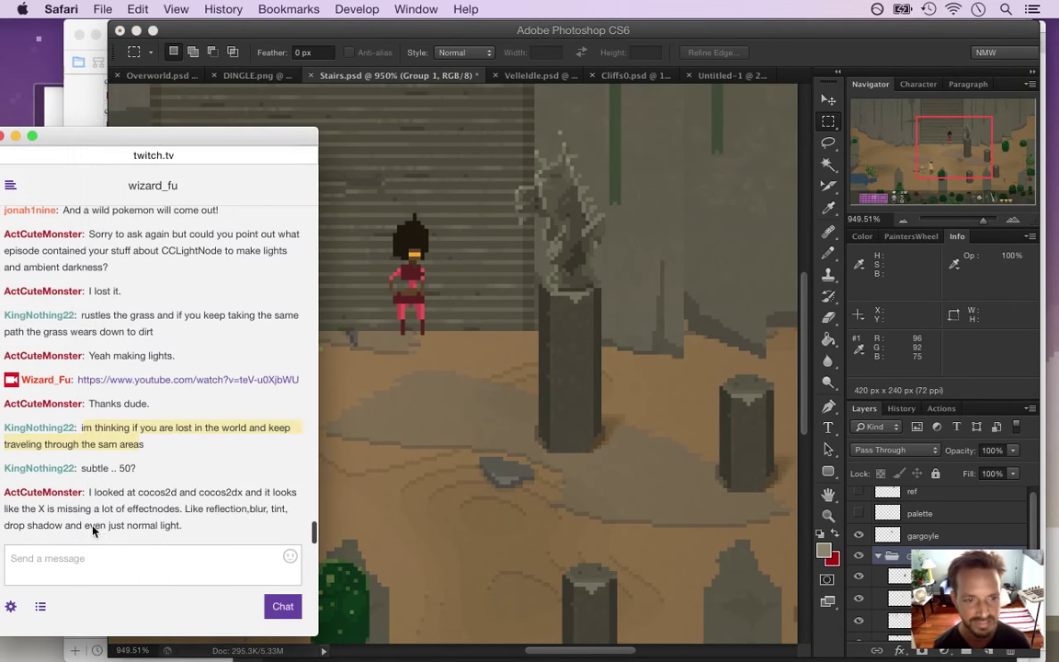
drag(101, 469, 127, 471)
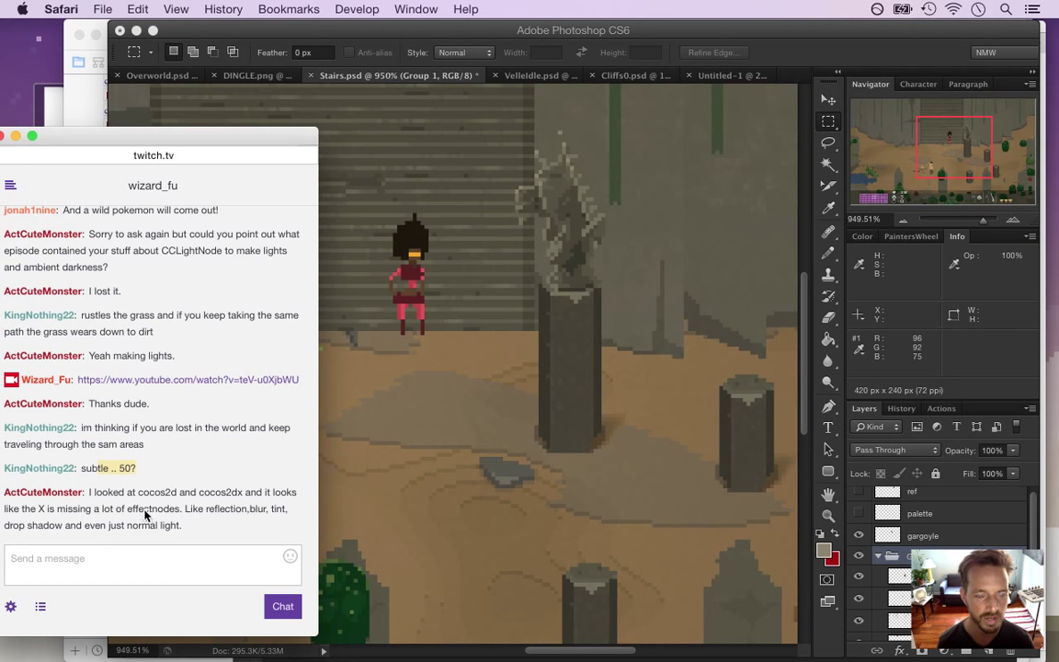
drag(112, 469, 145, 484)
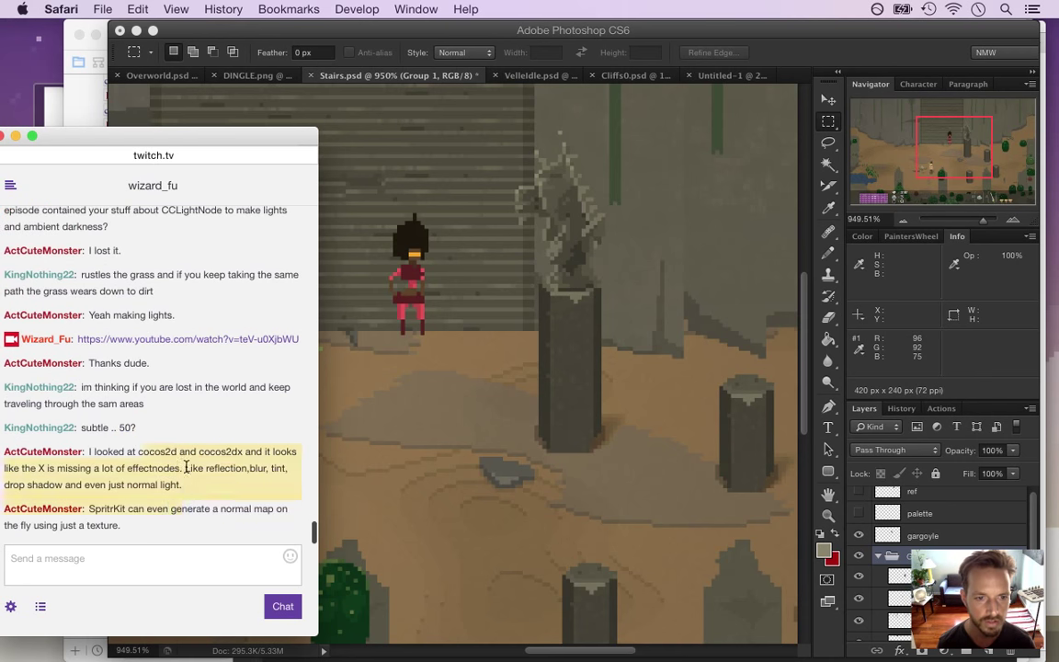
drag(139, 455, 186, 464)
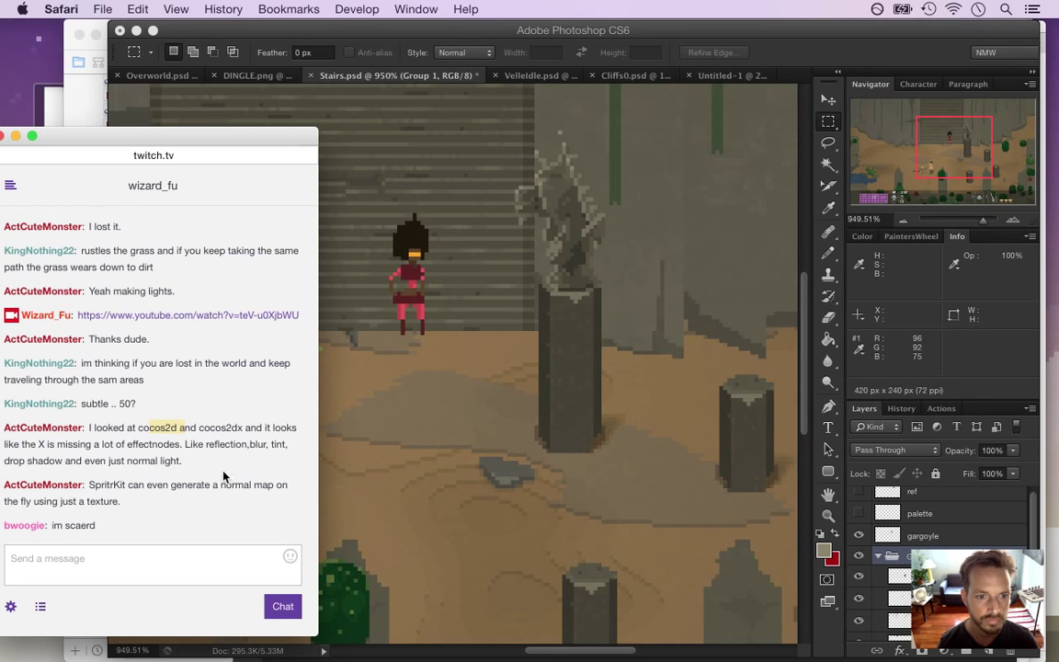
drag(91, 487, 122, 501)
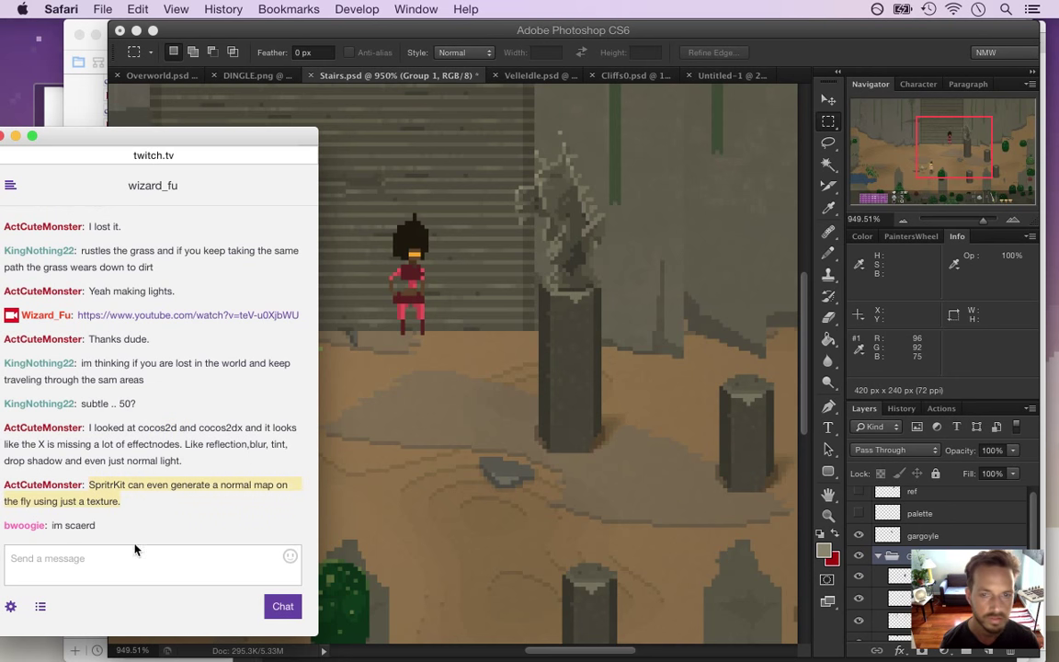
double_click(72, 526)
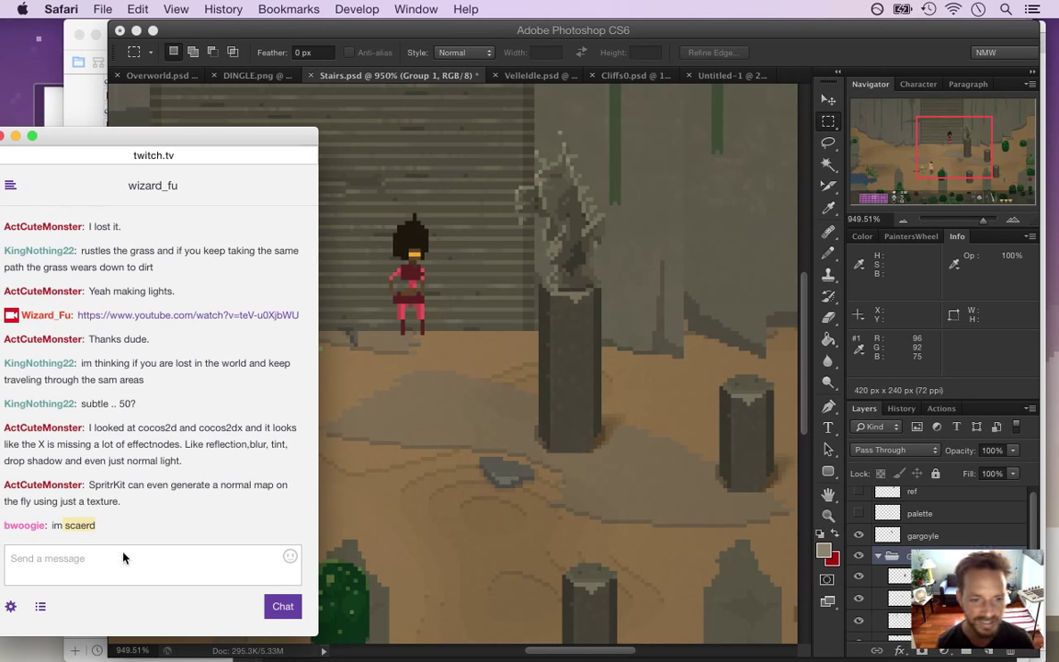
click(799, 64)
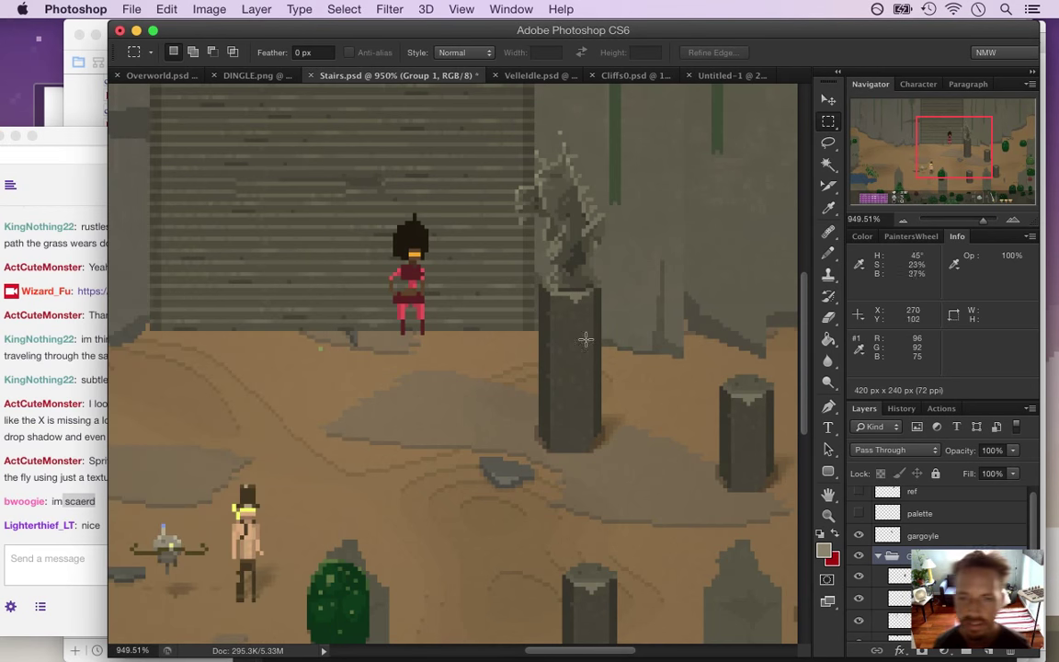
Duplicate the gargoylebase pillar and place the copy at the left foot of the staircase, level with the original
drag(480, 411, 416, 393)
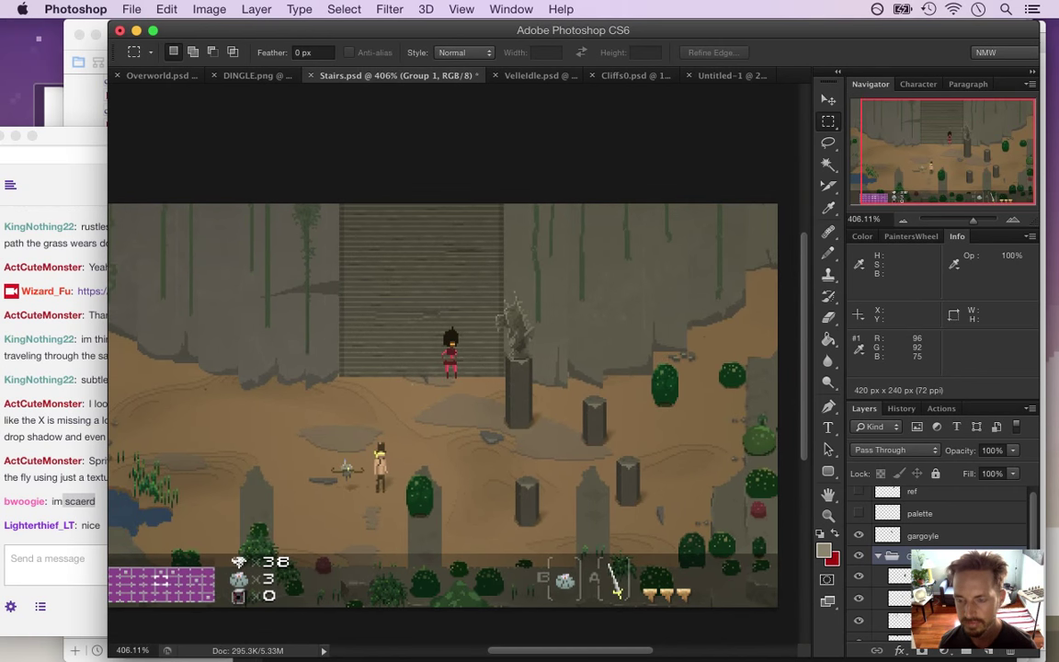
click(928, 540)
scroll(988, 547, down, 2)
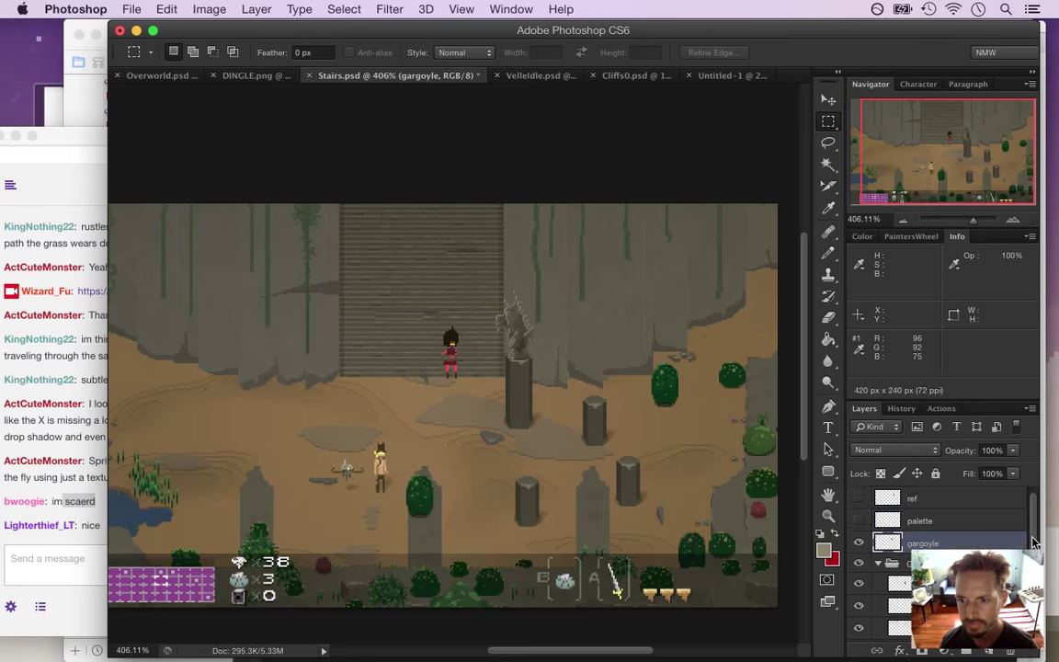
click(956, 540)
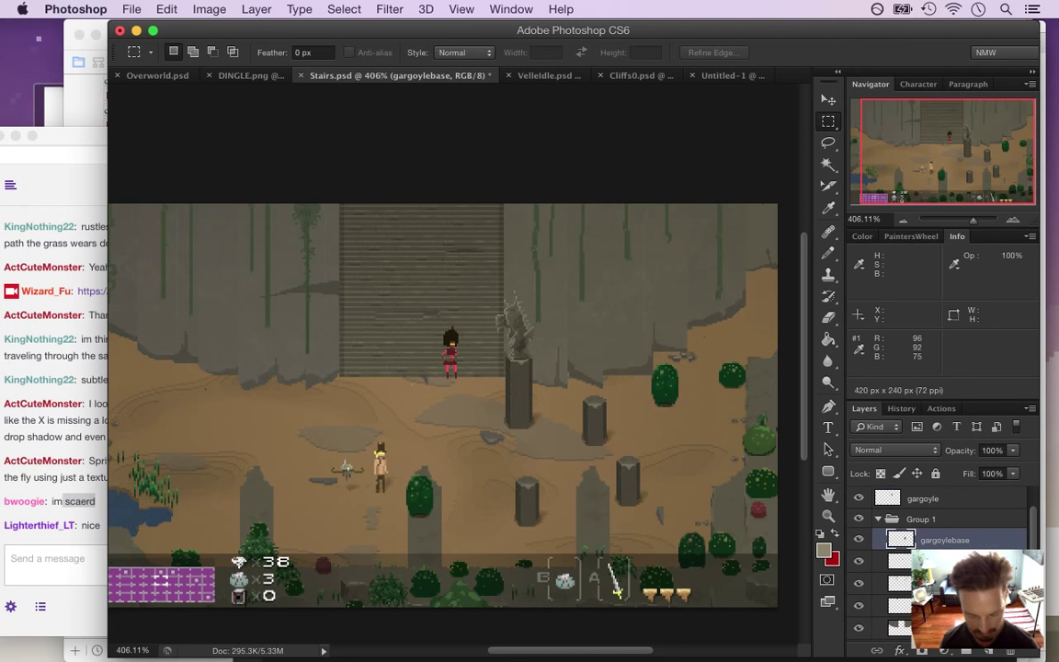
key(v)
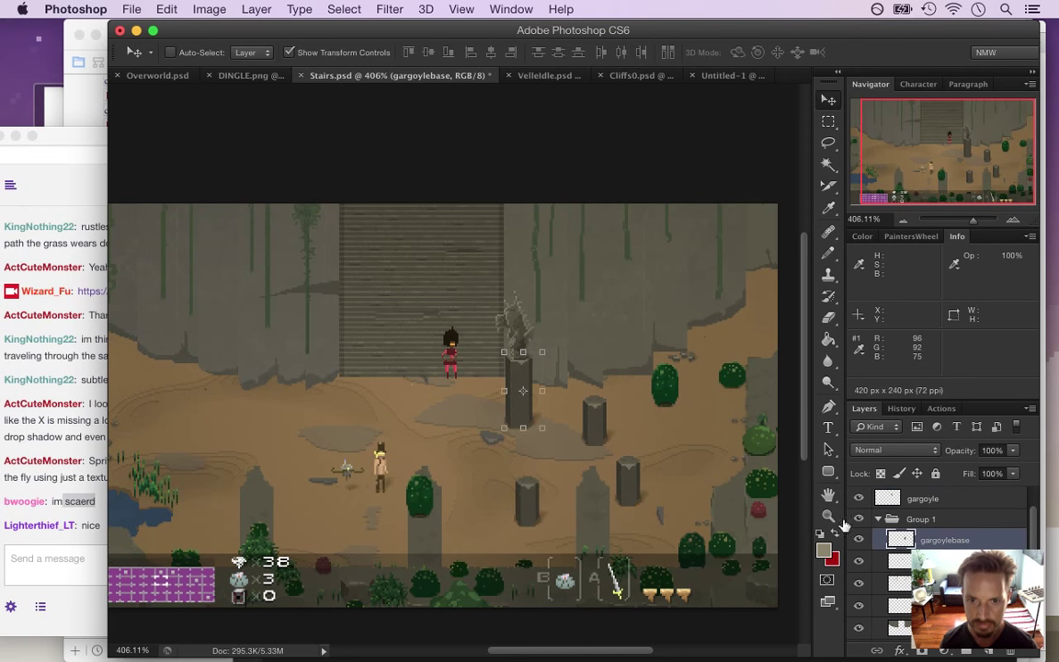
drag(521, 381, 329, 380)
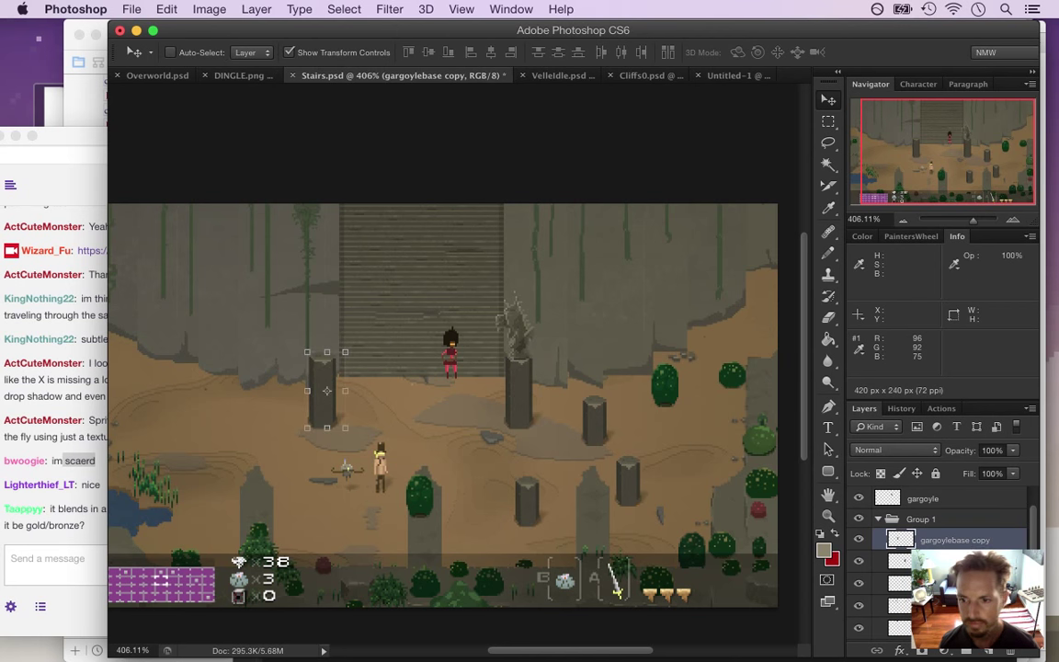
key(m)
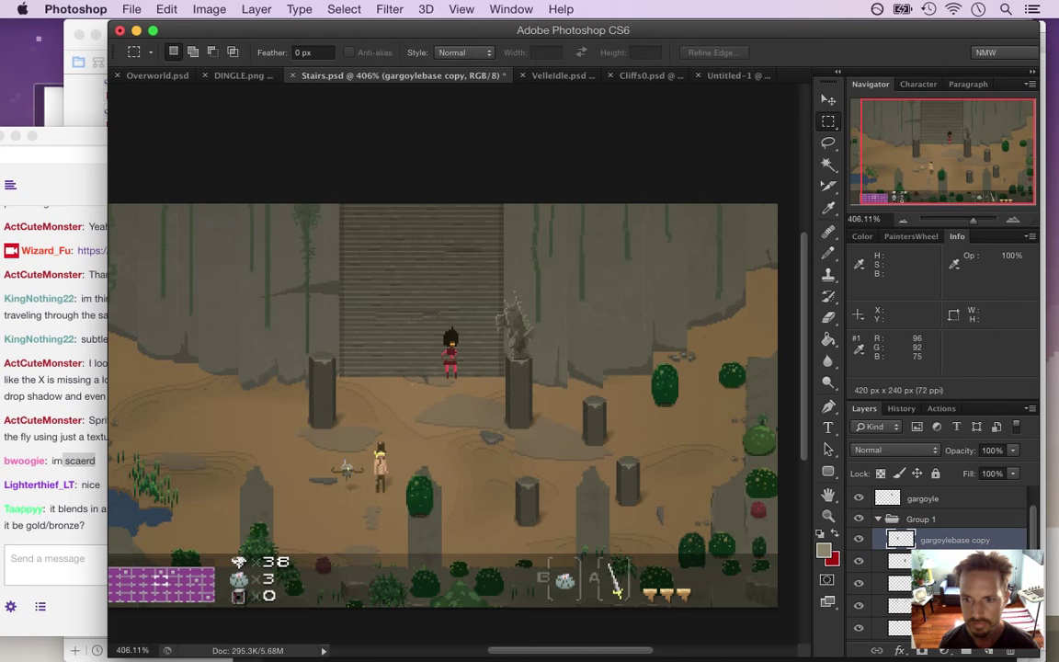
Merge the gargoylebase copy layer with the gargoylebase layer so both pillars share one layer
key(alt+bracketleft)
double_click(956, 540)
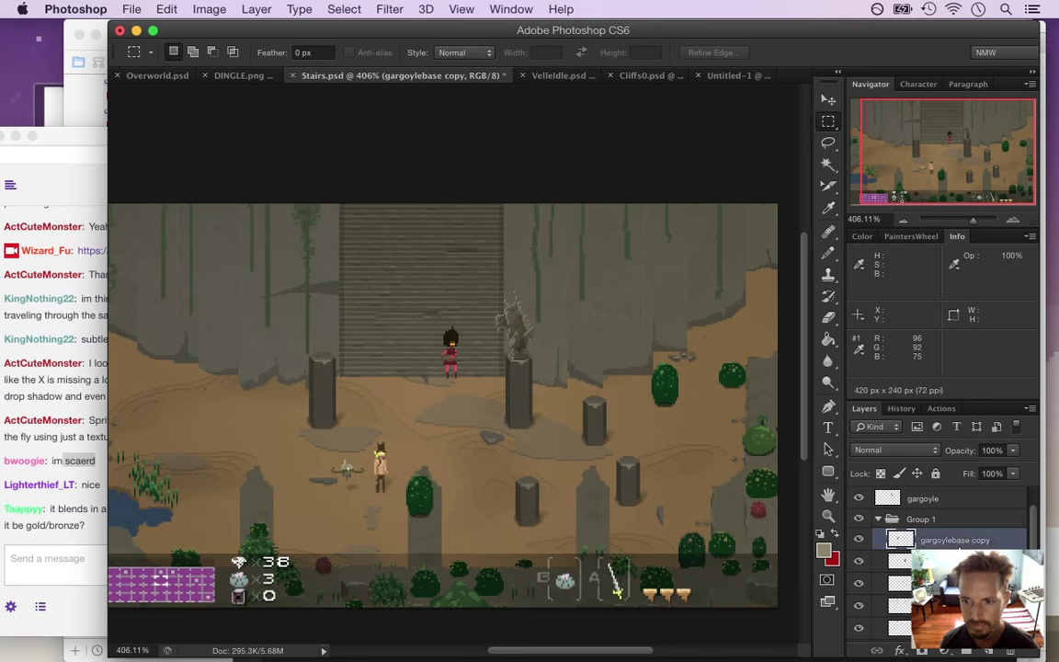
drag(1000, 544, 991, 568)
shift+click(987, 544)
right_click(986, 550)
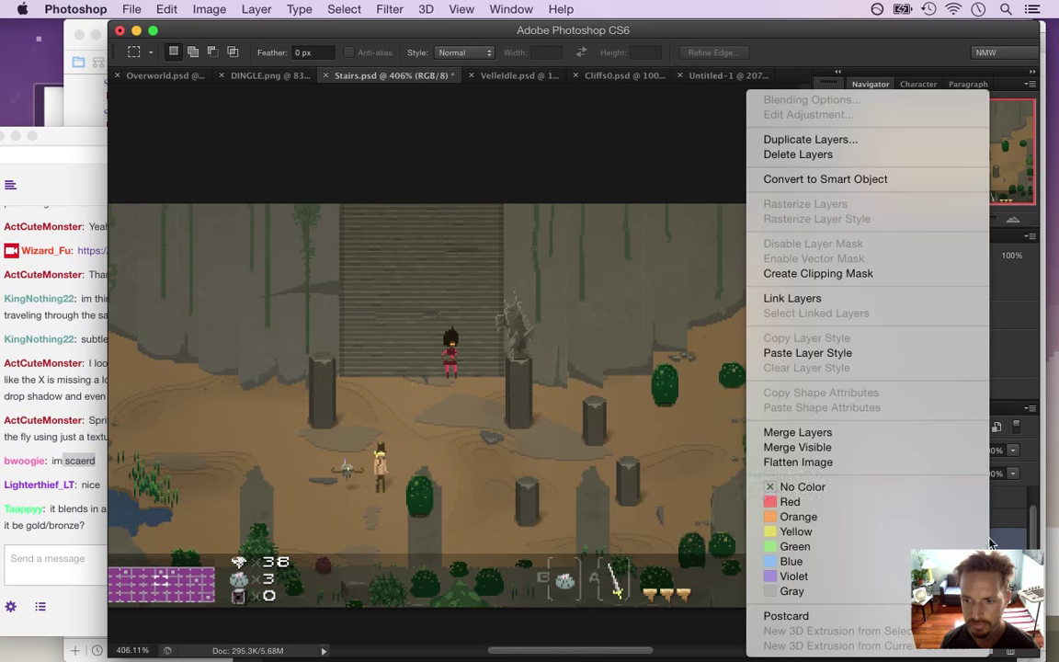
click(874, 435)
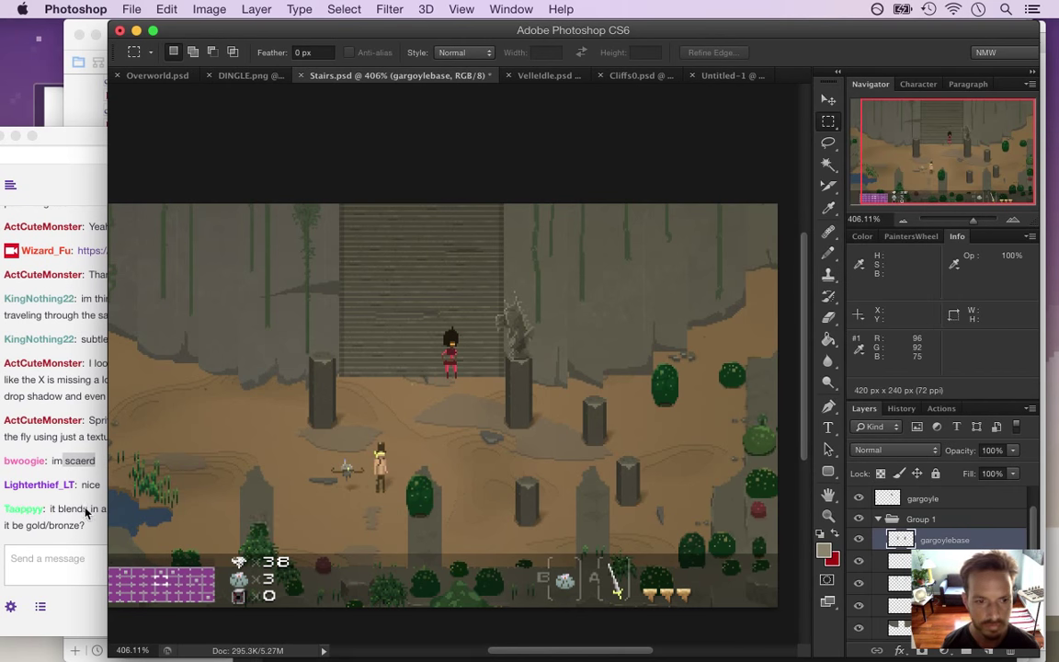
Read the chat suggestion about making the gargoyle gold or bronze, and return to Stairs.psd in Photoshop
click(103, 545)
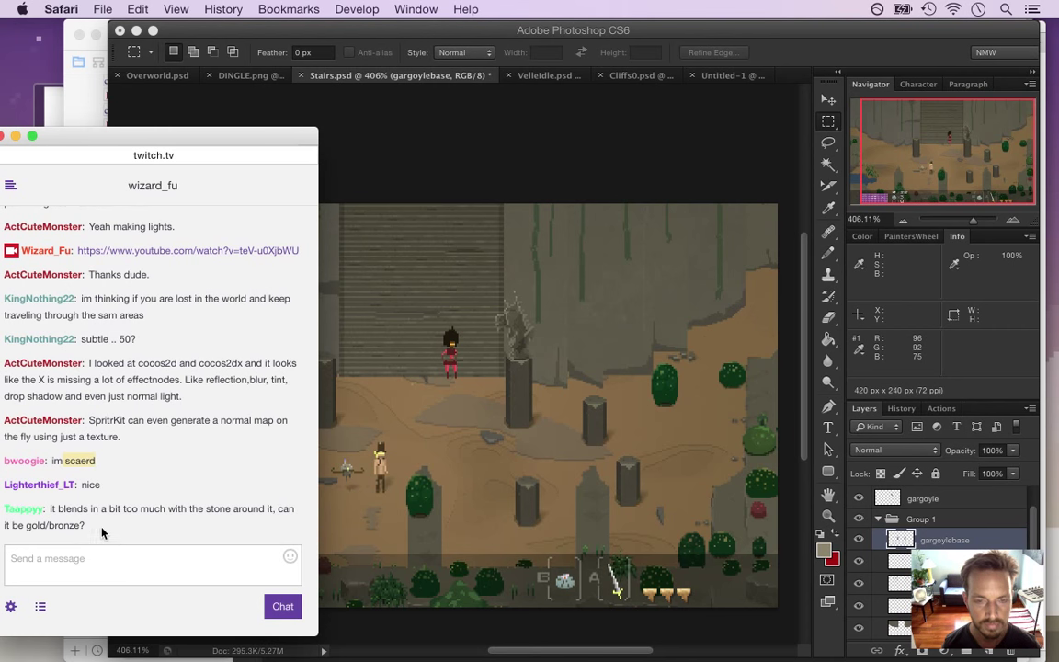
drag(66, 517, 90, 536)
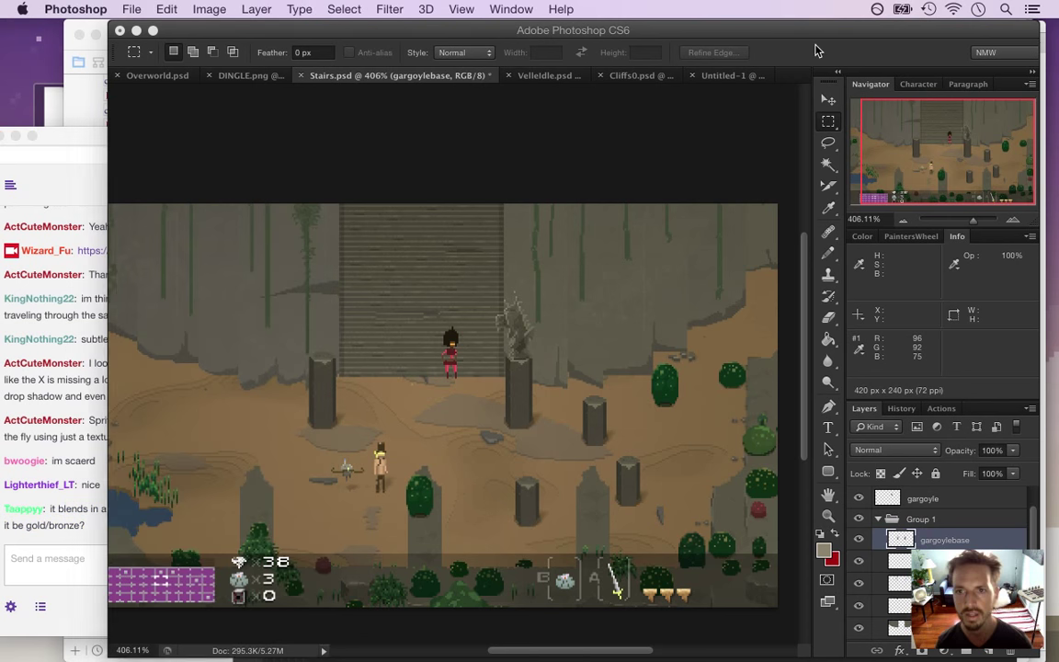
click(780, 106)
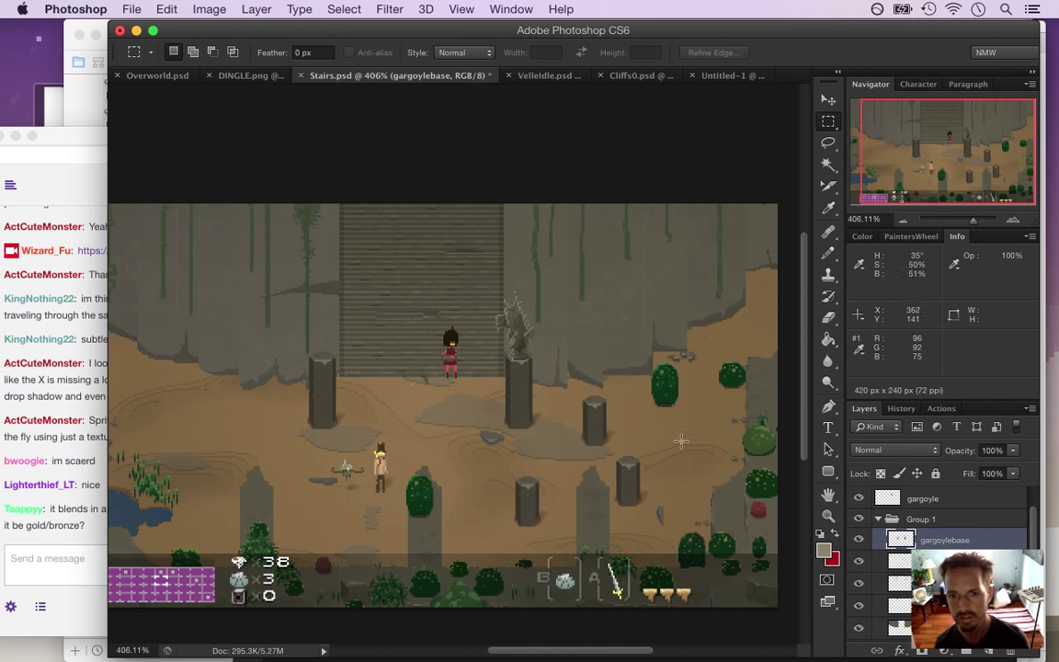
Duplicate the gargoyle onto the pillar left of the stairs and flip the copy horizontally
click(943, 502)
key(v)
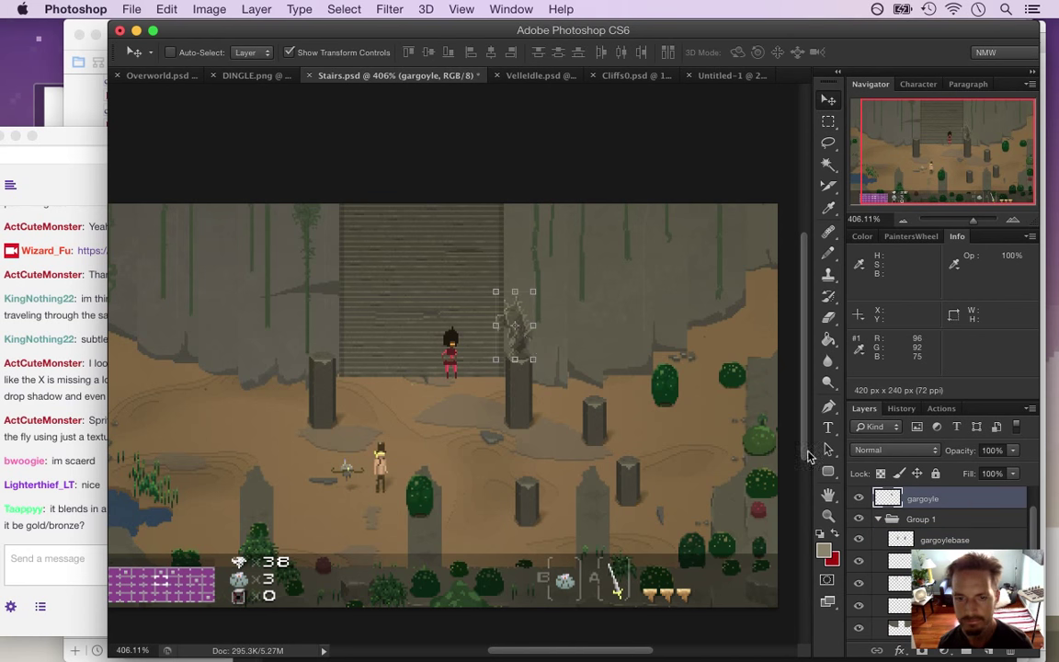
drag(517, 323, 326, 317)
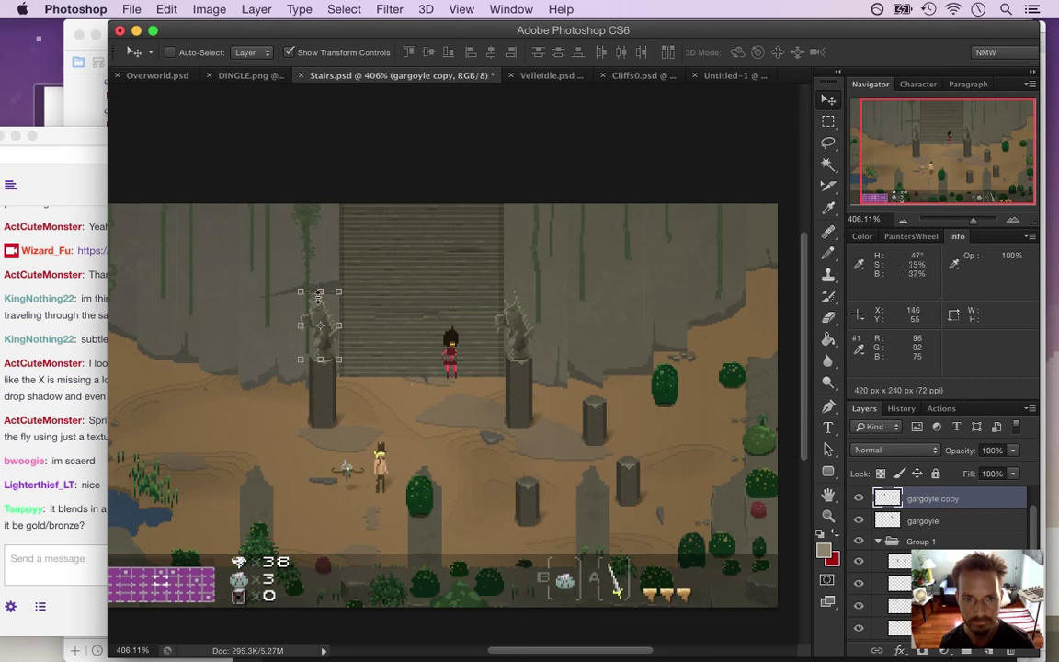
key(super+t)
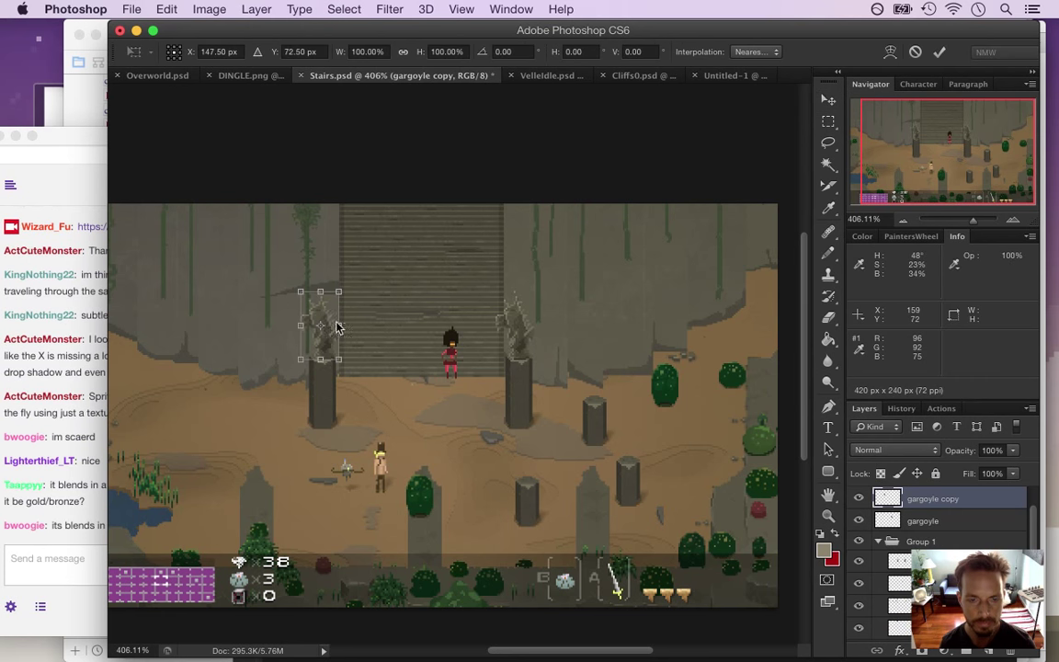
right_click(332, 307)
click(405, 524)
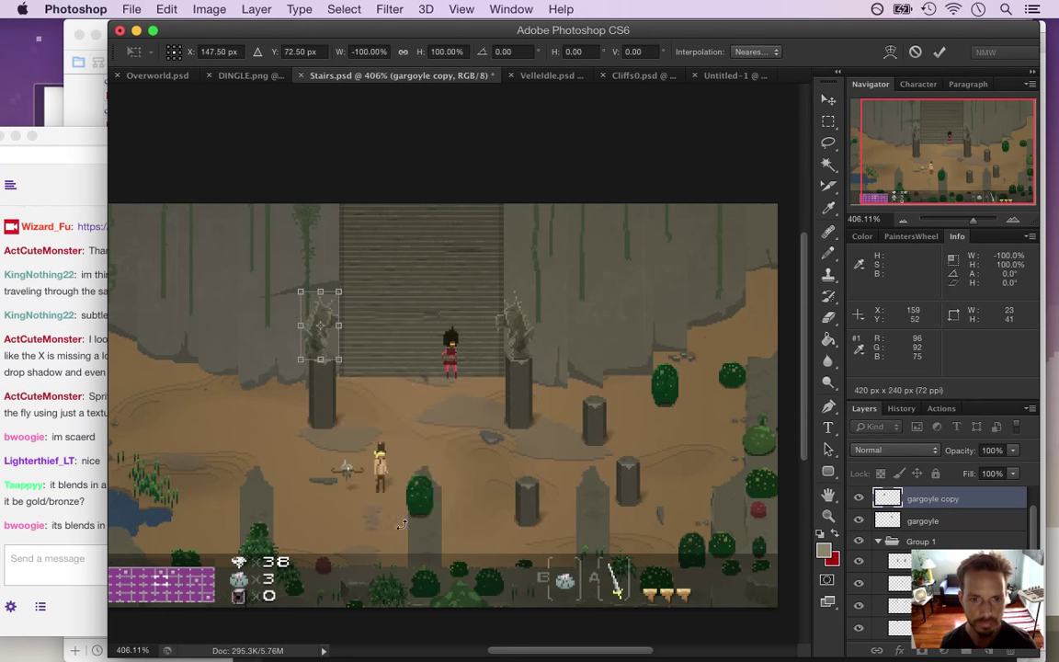
click(941, 54)
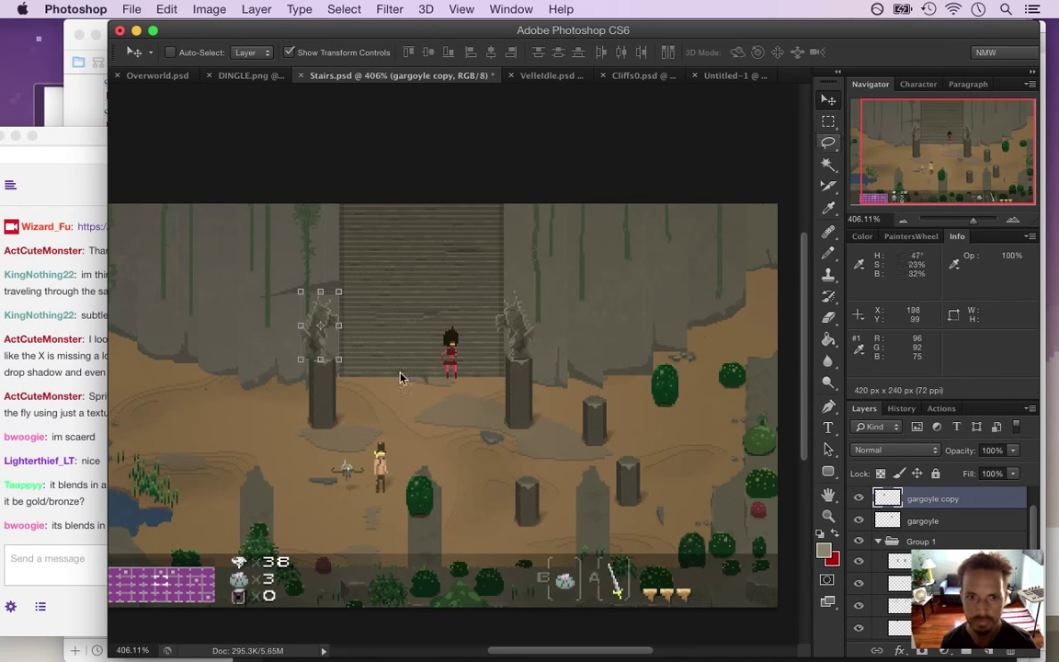
Nudge the flipped gargoyle copy a few pixels to the right on its pillar
drag(390, 409, 430, 438)
key(Tab)
key(Tab)
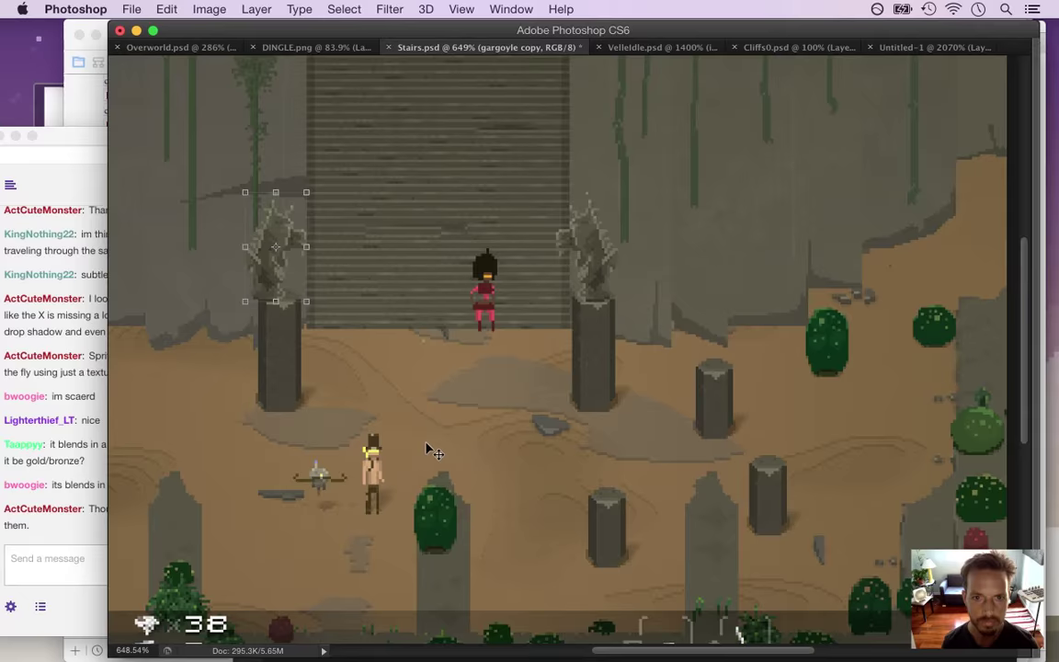
key(Right)
key(Right)
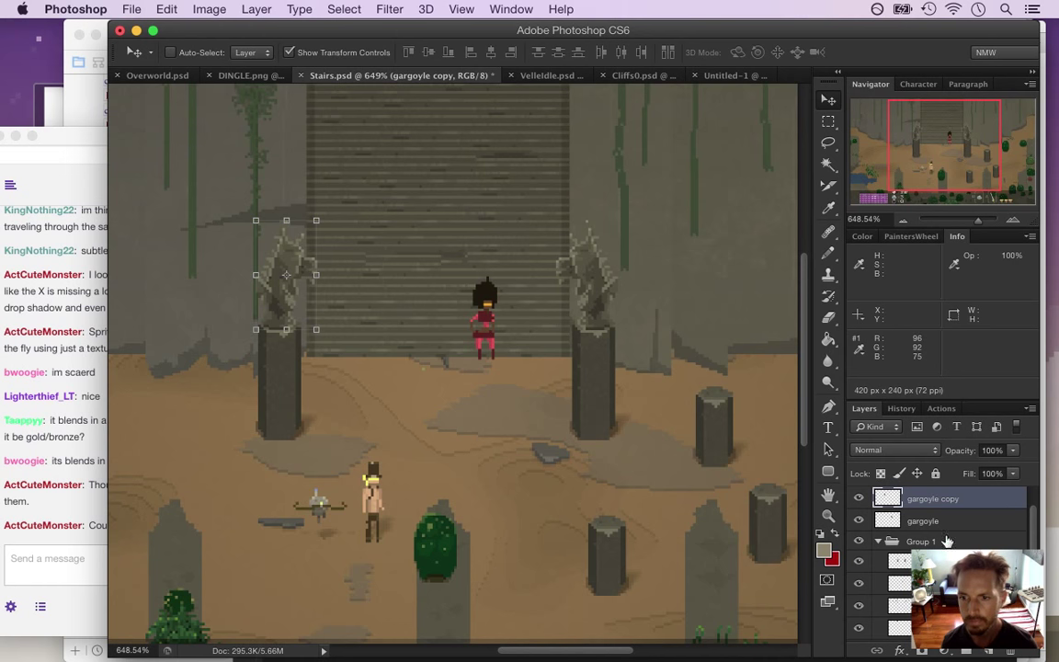
Merge the gargoyle copy layer with the gargoyle layer and save Stairs.psd
drag(970, 499, 972, 526)
shift+click(984, 505)
right_click(986, 505)
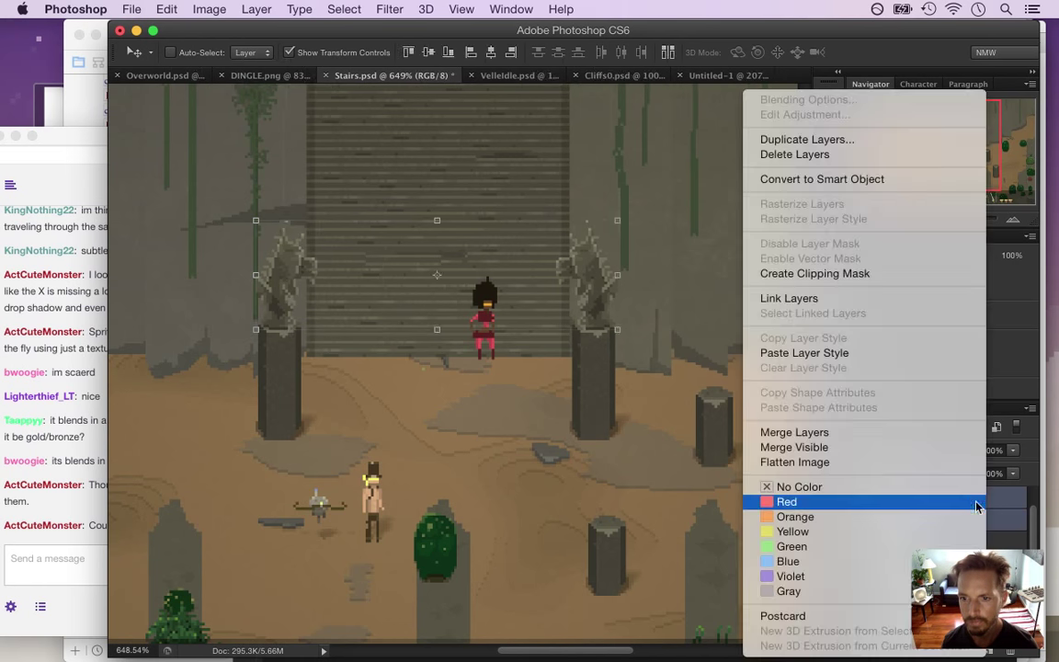
click(809, 432)
key(m)
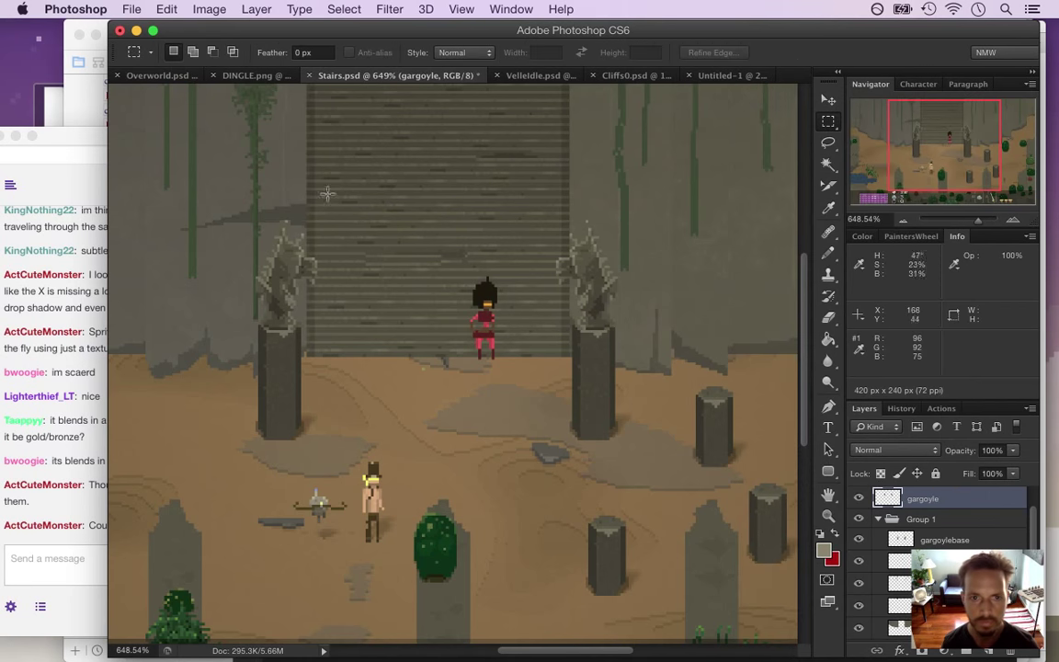
key(super+s)
Read the Twitch chat messages about the gargoyle's camouflage and paying someone to port the effect nodes
click(85, 463)
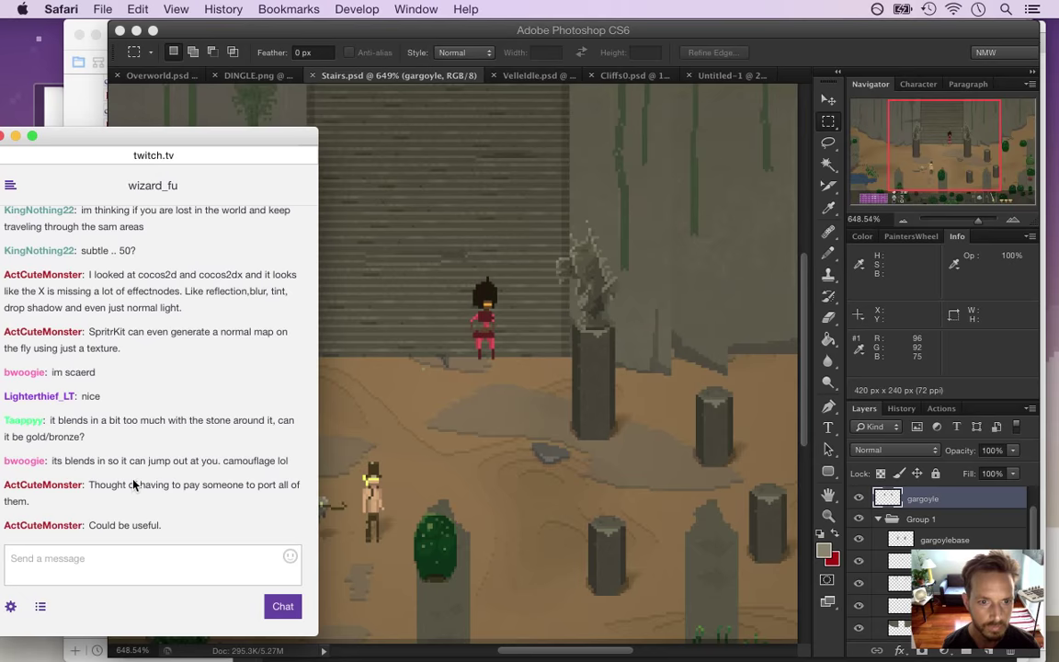
drag(70, 461, 120, 467)
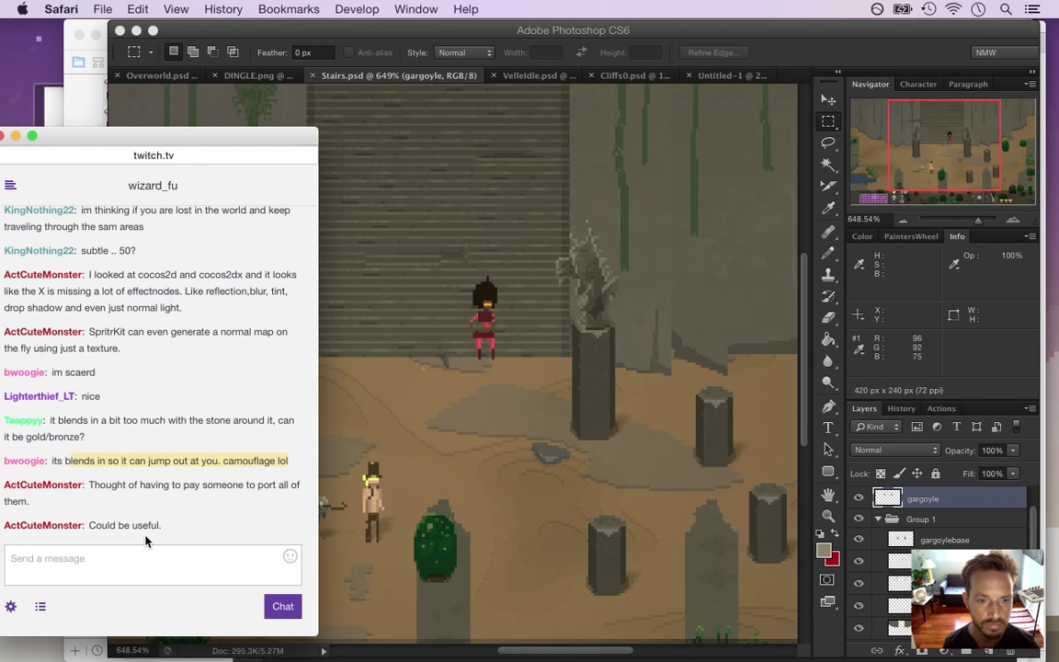
drag(104, 460, 153, 500)
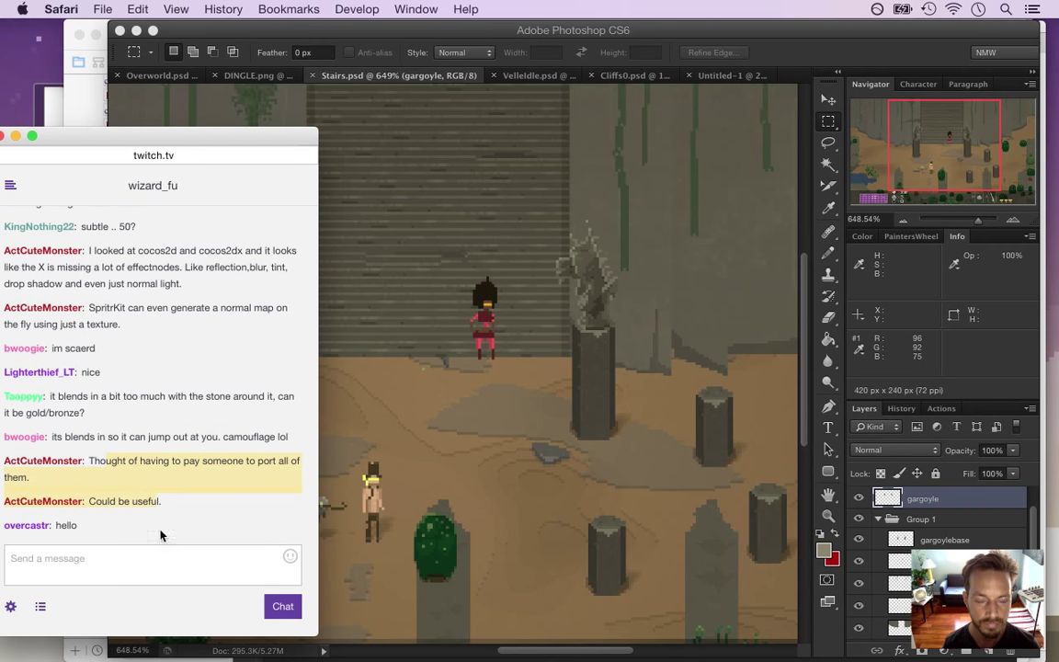
click(135, 477)
drag(124, 470, 177, 480)
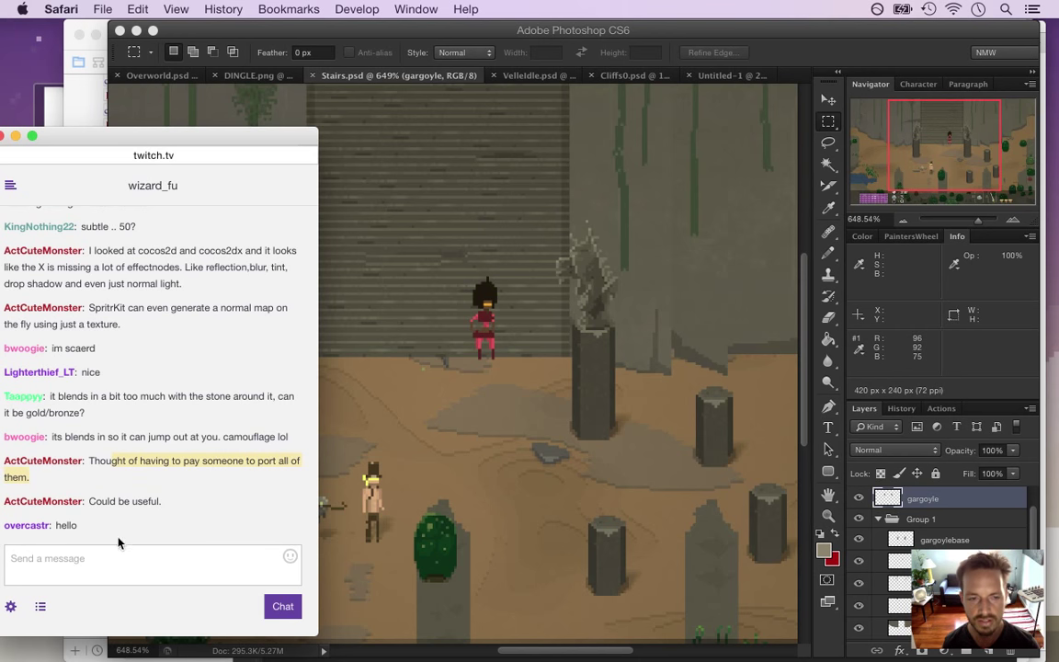
Switch to Safari and search the web for "cocos2d-x extensions" in a new tab
key(super+Tab)
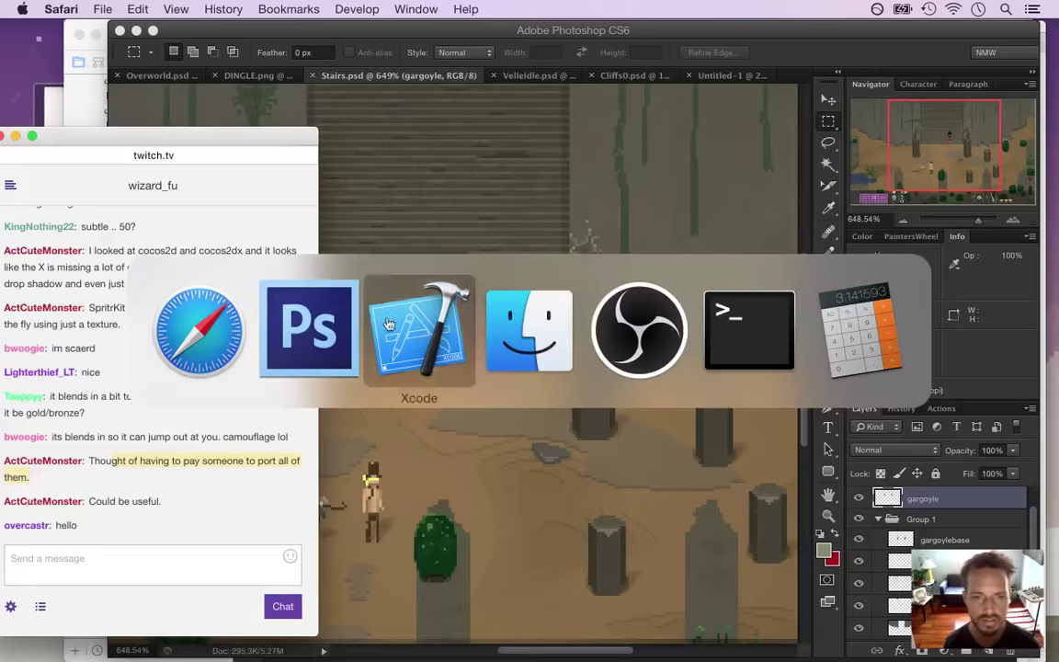
click(213, 322)
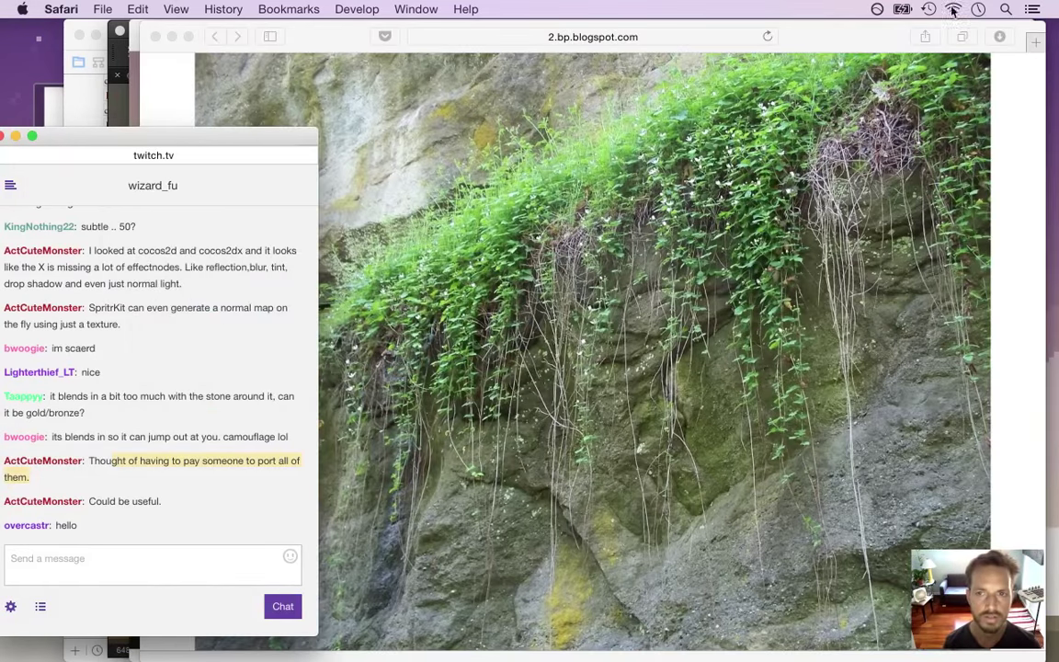
click(835, 34)
key(super+t)
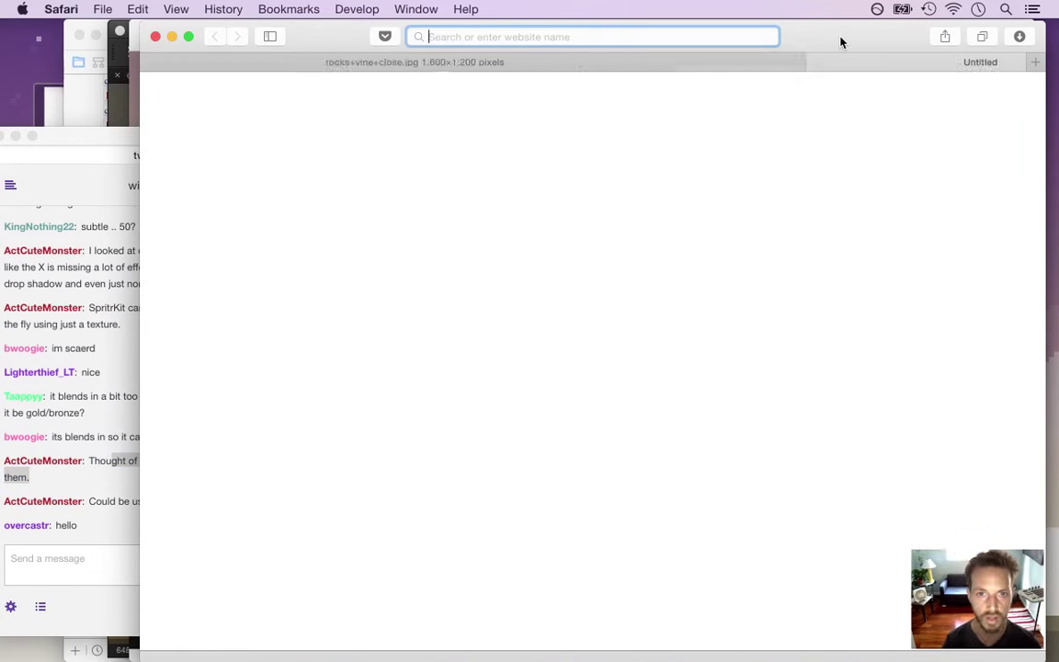
text(git)
key(BackSpace)
key(BackSpace)
key(BackSpace)
key(BackSpace)
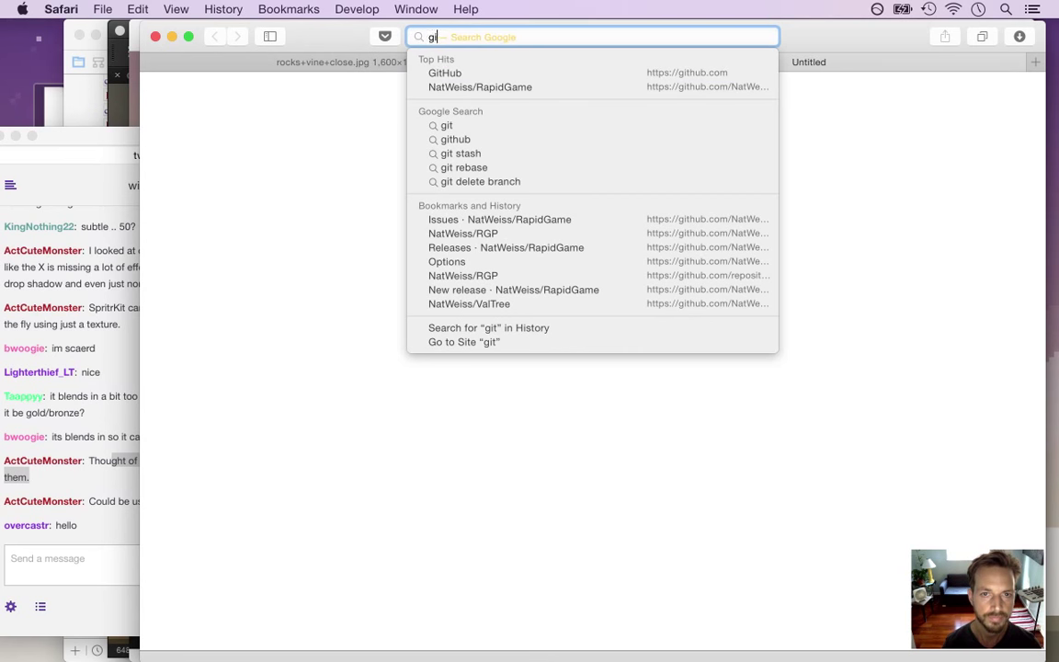
text(cocos2d-x e)
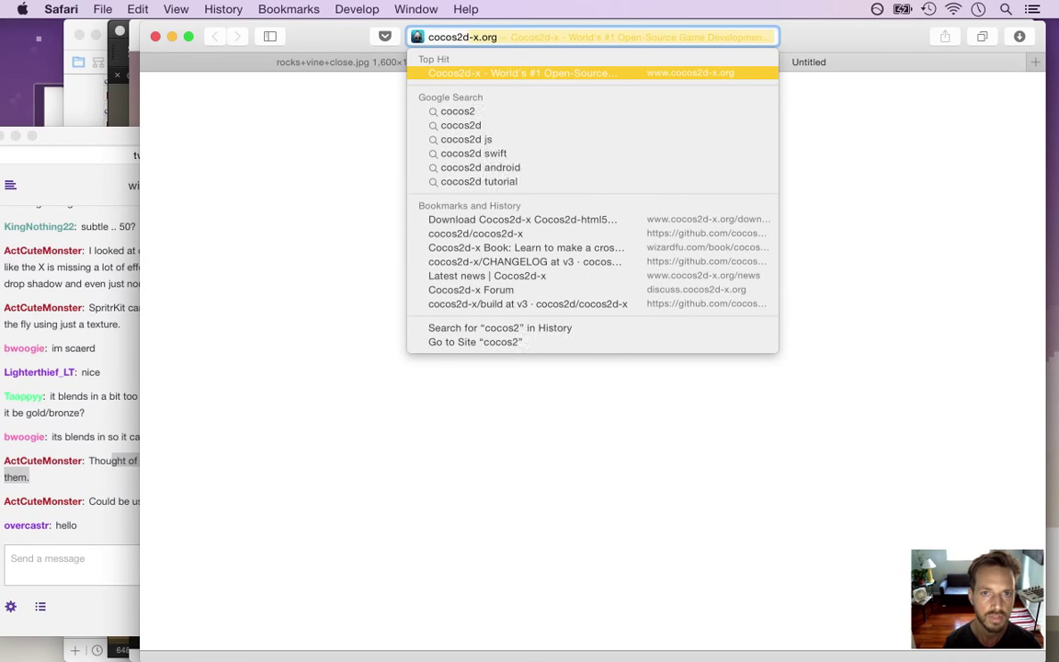
text(xtensions)
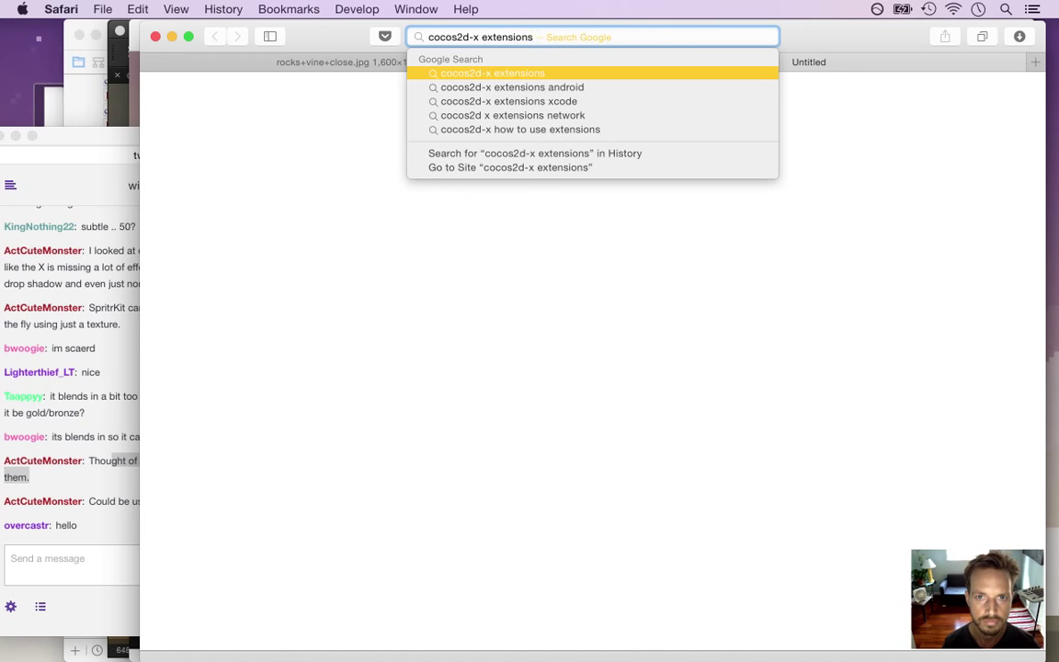
key(Return)
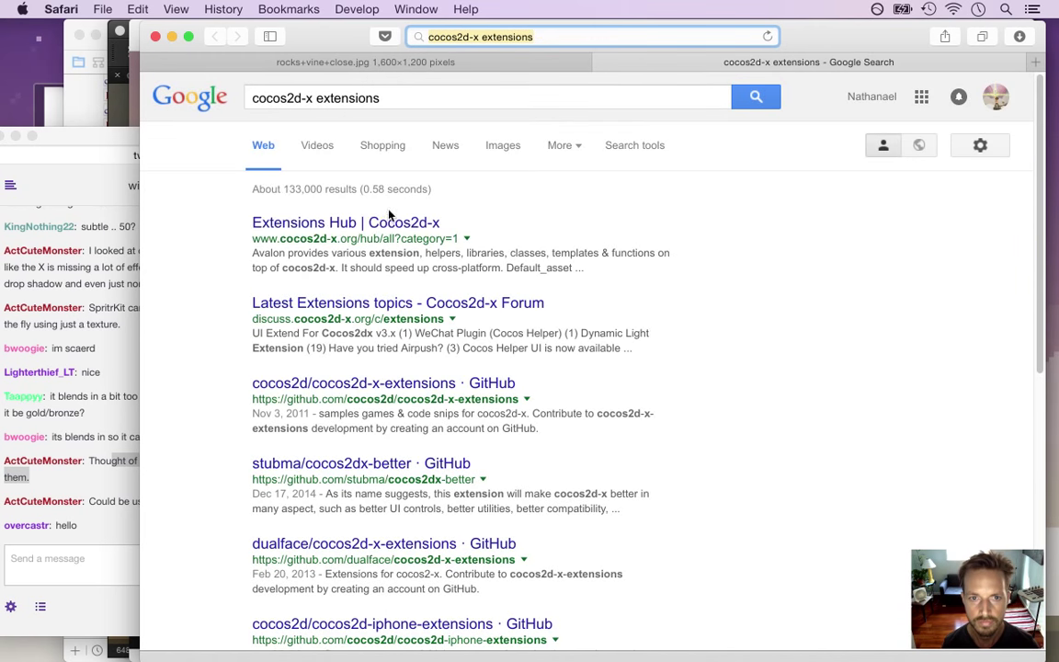
Open the Cocos2d-x Extensions Hub from the search results and browse its list of extensions
click(397, 223)
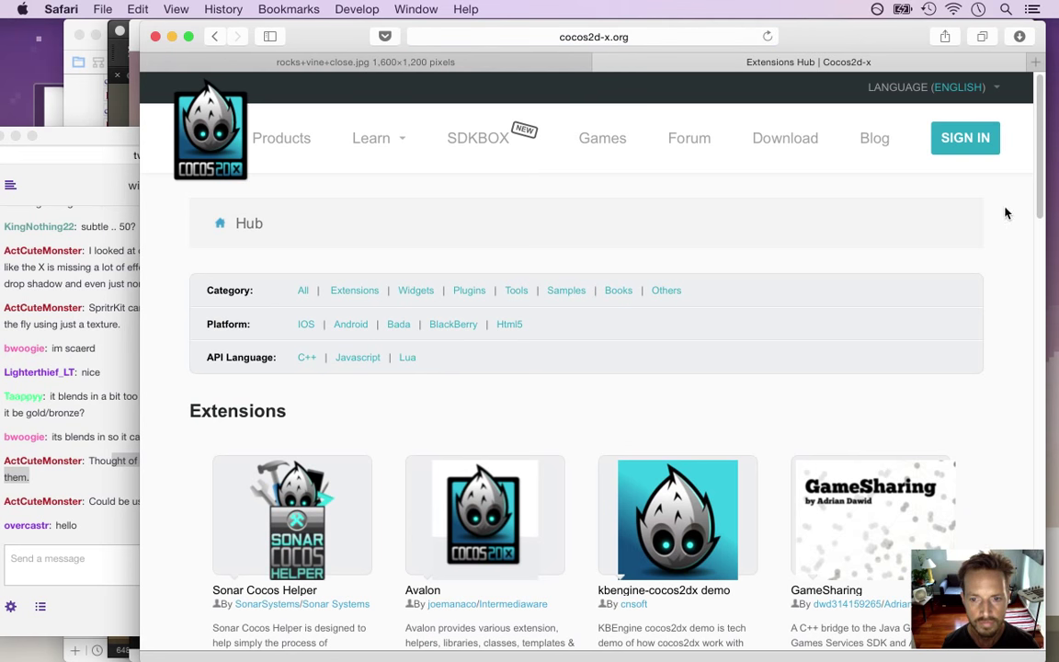
scroll(1021, 219, down, 5)
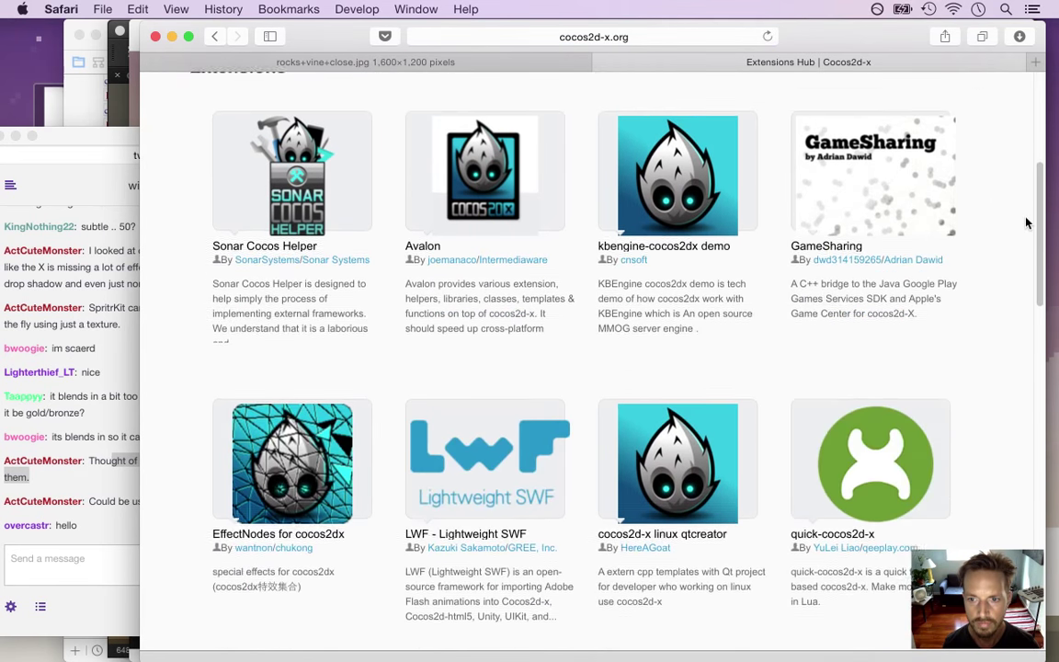
scroll(1025, 239, down, 3)
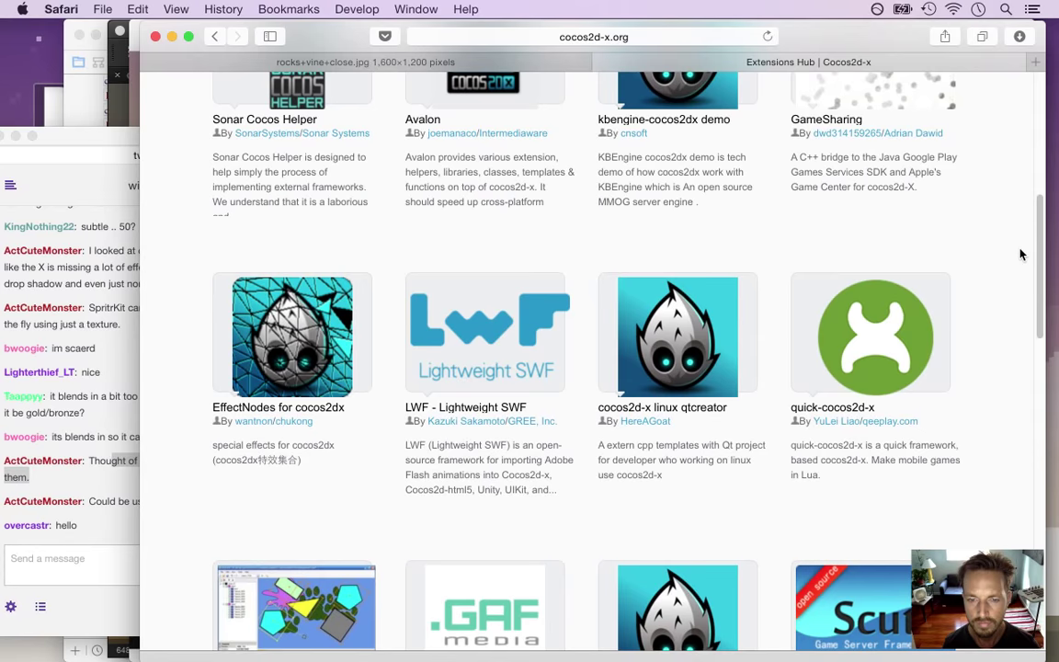
scroll(1020, 258, down, 3)
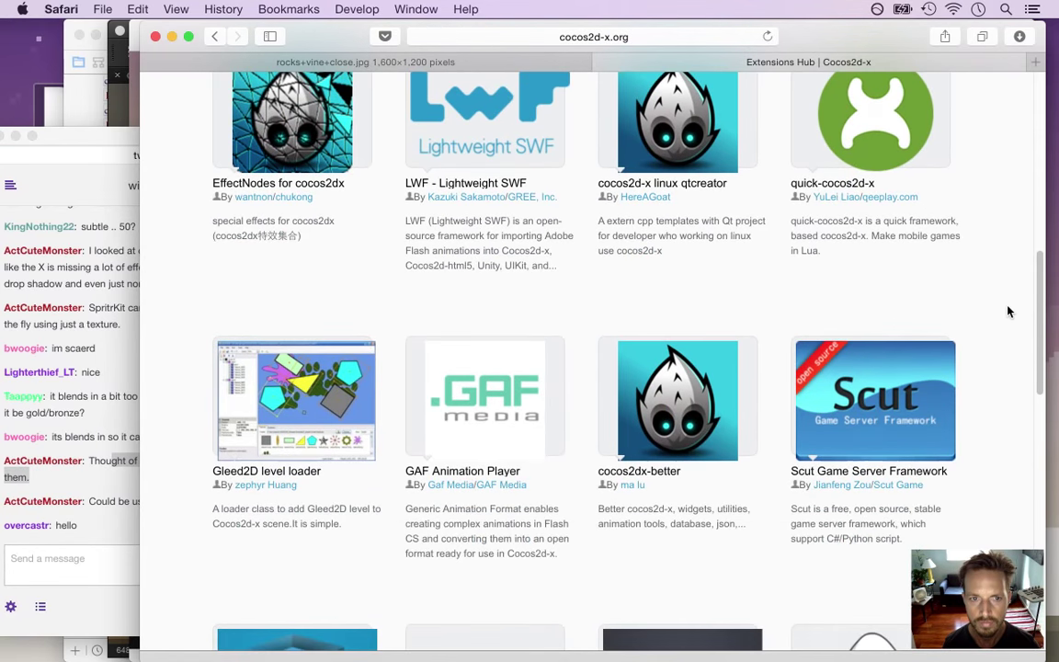
scroll(1014, 289, up, 1)
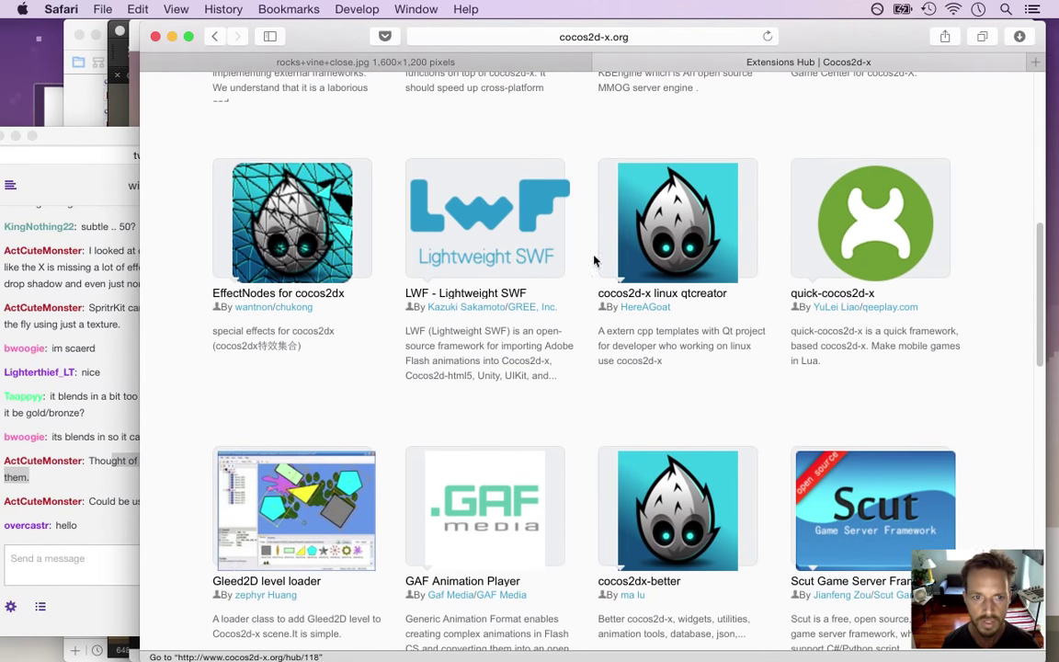
Open the EffectNodes for cocos2dx page and examine its description and effect demos
click(261, 290)
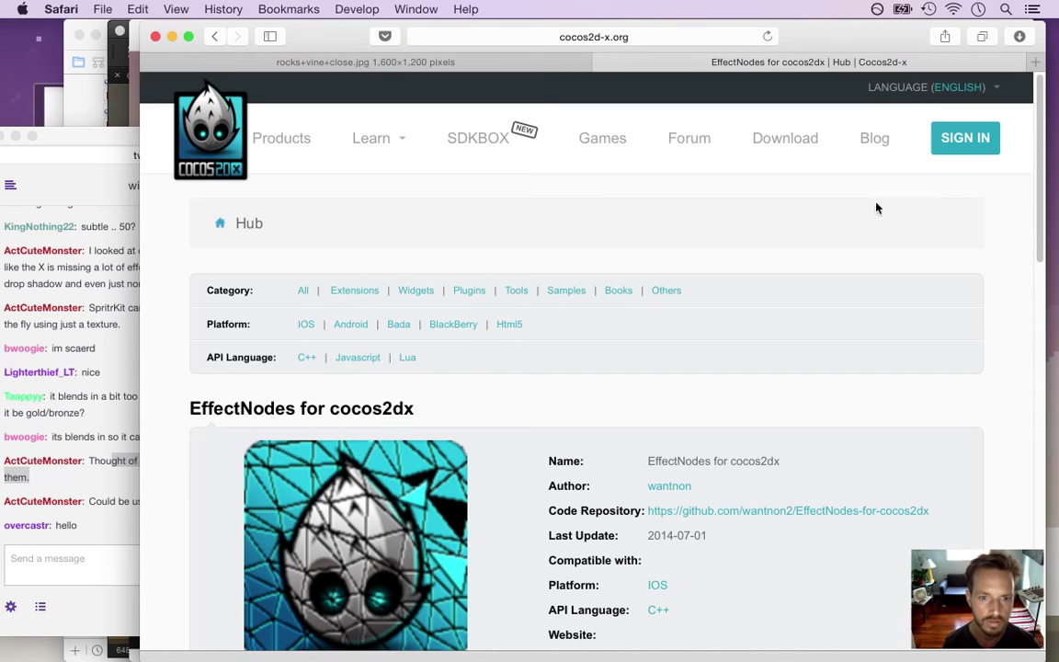
scroll(1036, 193, down, 5)
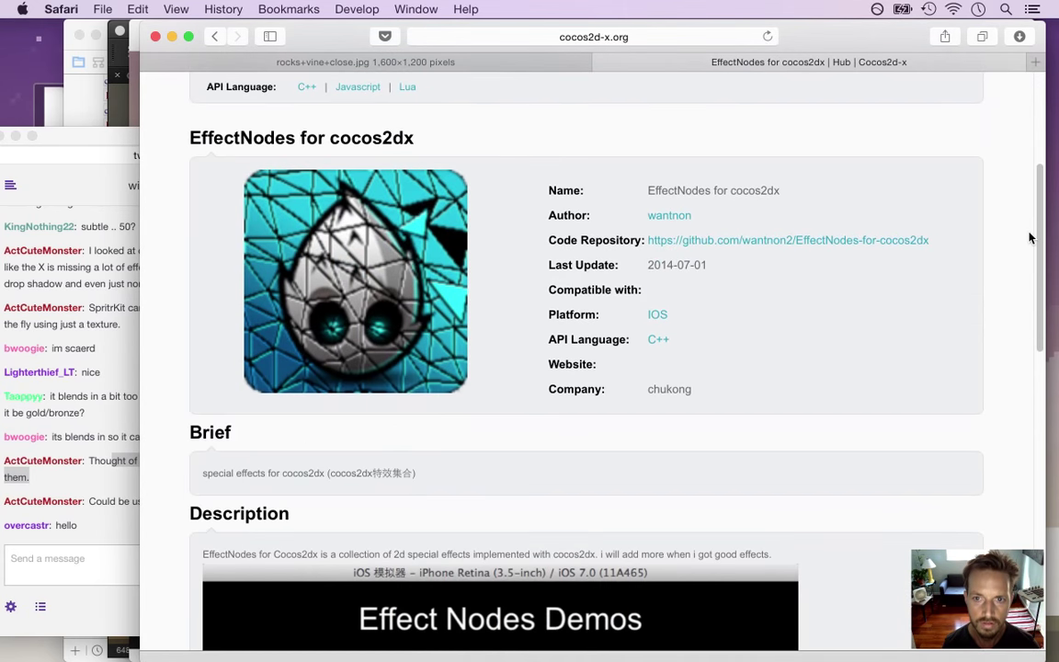
scroll(1030, 237, down, 7)
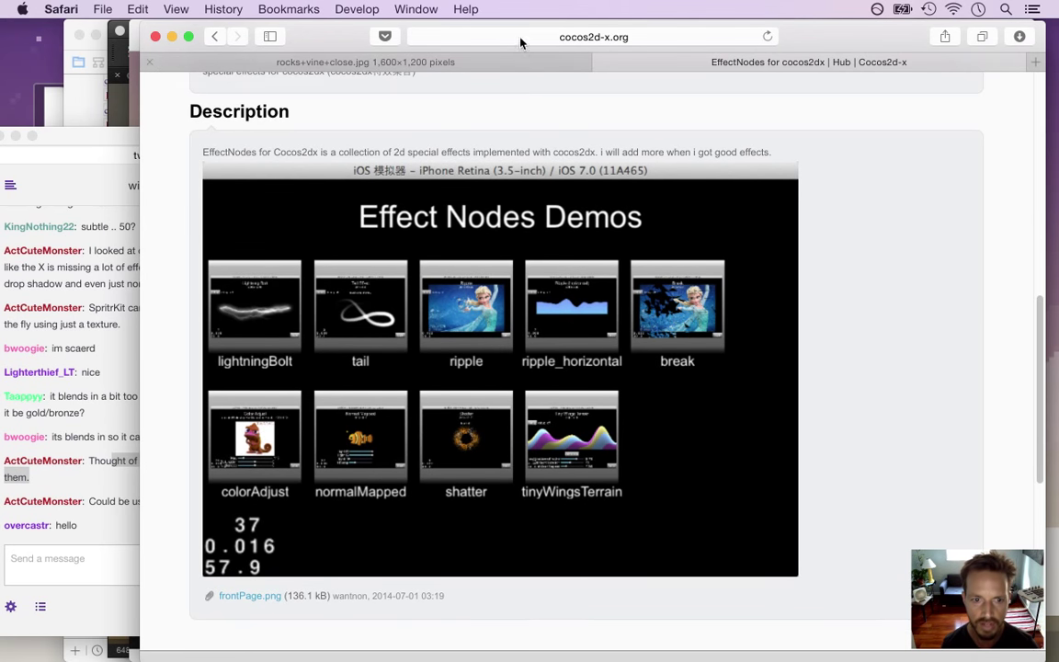
Copy the address of the EffectNodes page and send it as a message in the Twitch chat
click(552, 37)
key(super+c)
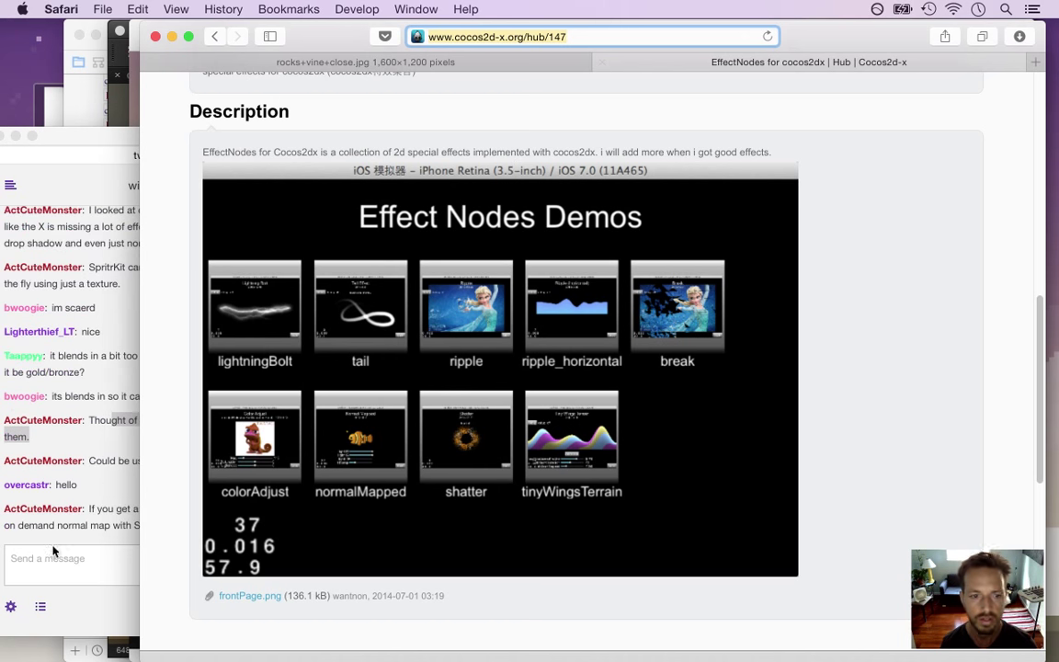
click(54, 551)
key(super+v)
key(Return)
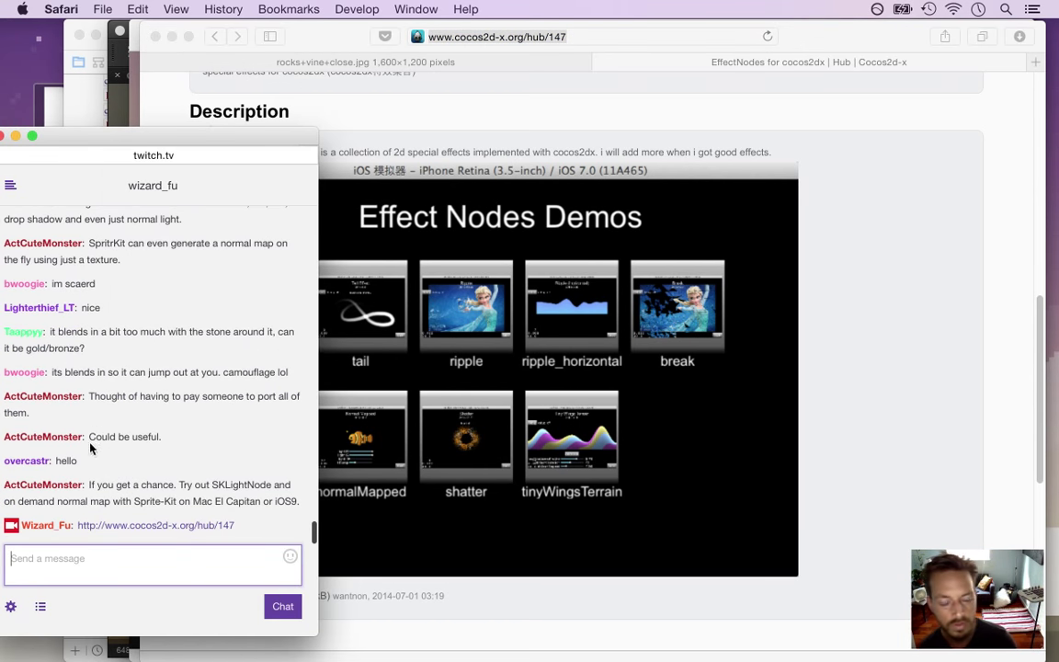
Check the viewer's greeting in chat, close the EffectNodes tab, and return to Photoshop
click(61, 456)
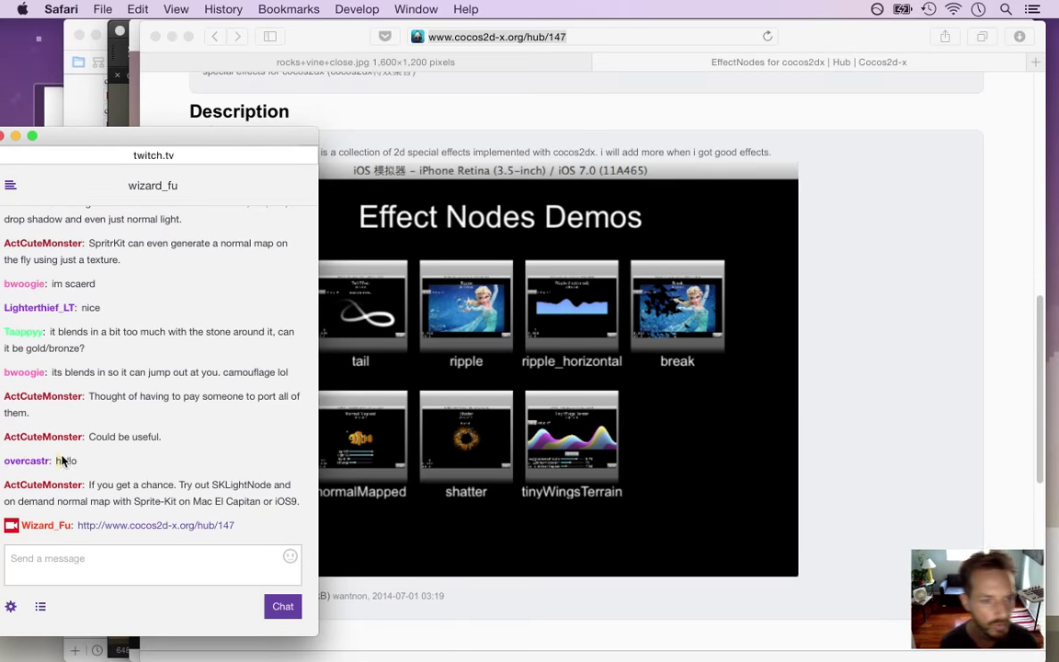
click(537, 105)
key(super+w)
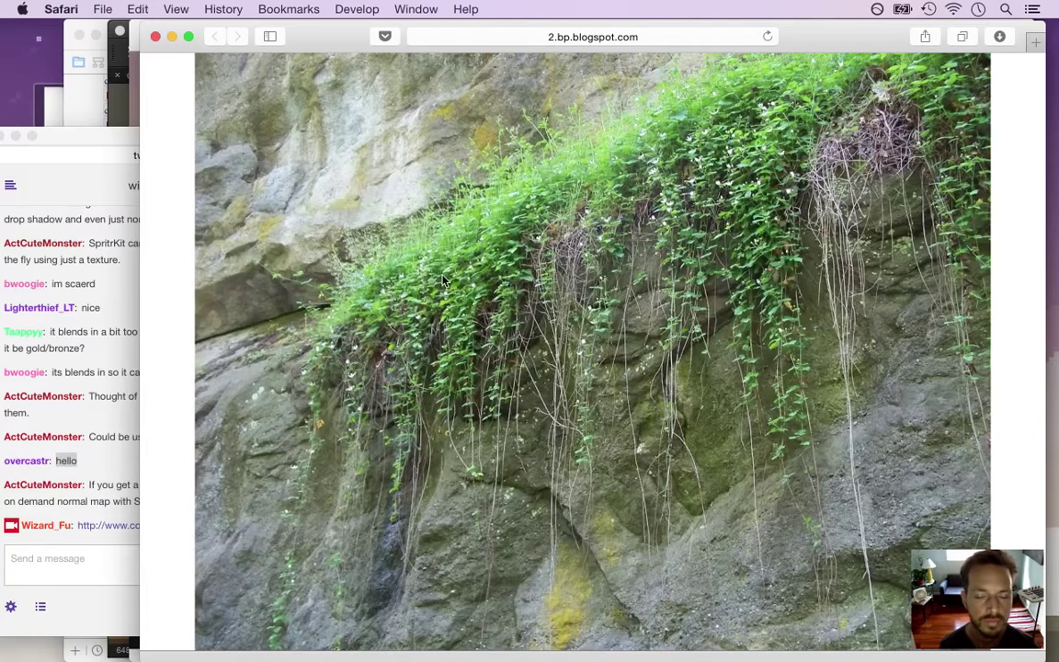
key(super+Tab)
Read the chat suggestion about Sprite-Kit lighting and normal maps, and select the term SKLightNode in it
click(85, 507)
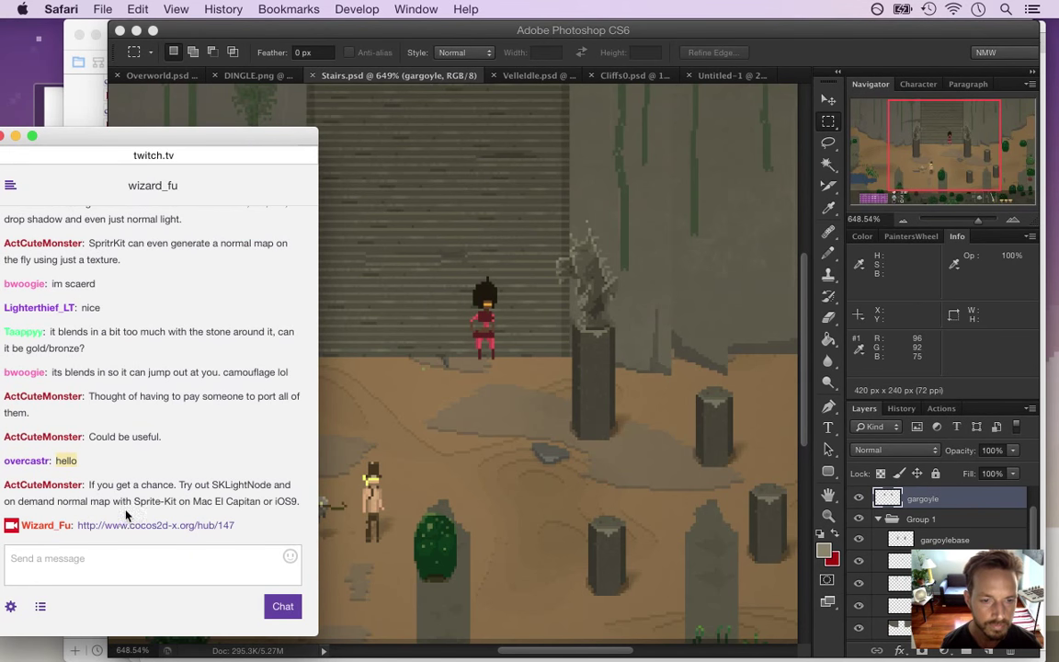
drag(120, 488, 229, 497)
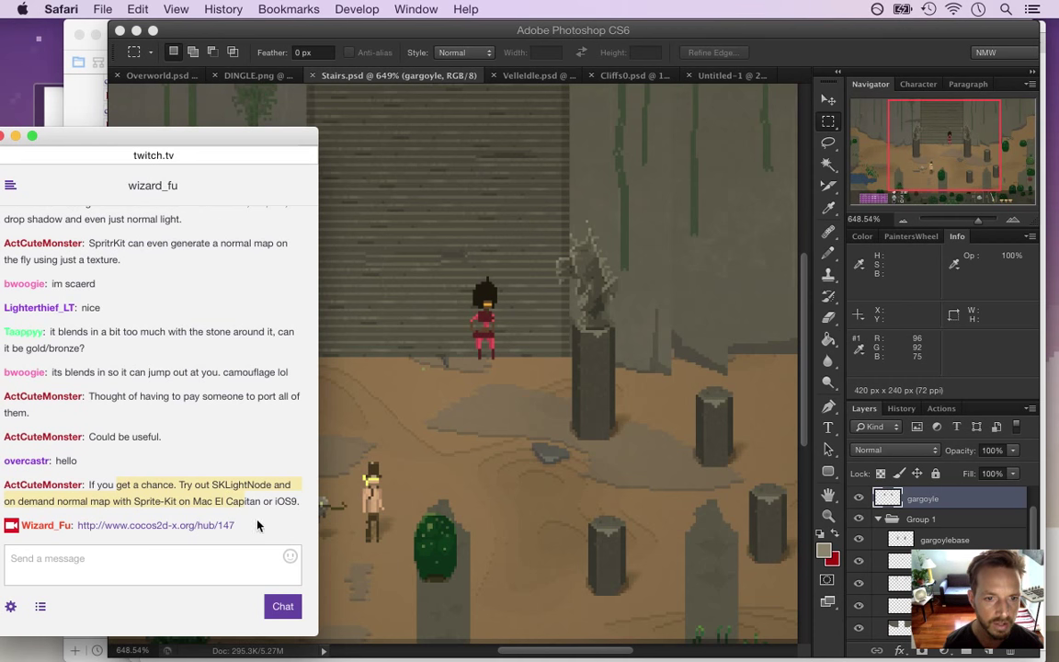
click(152, 471)
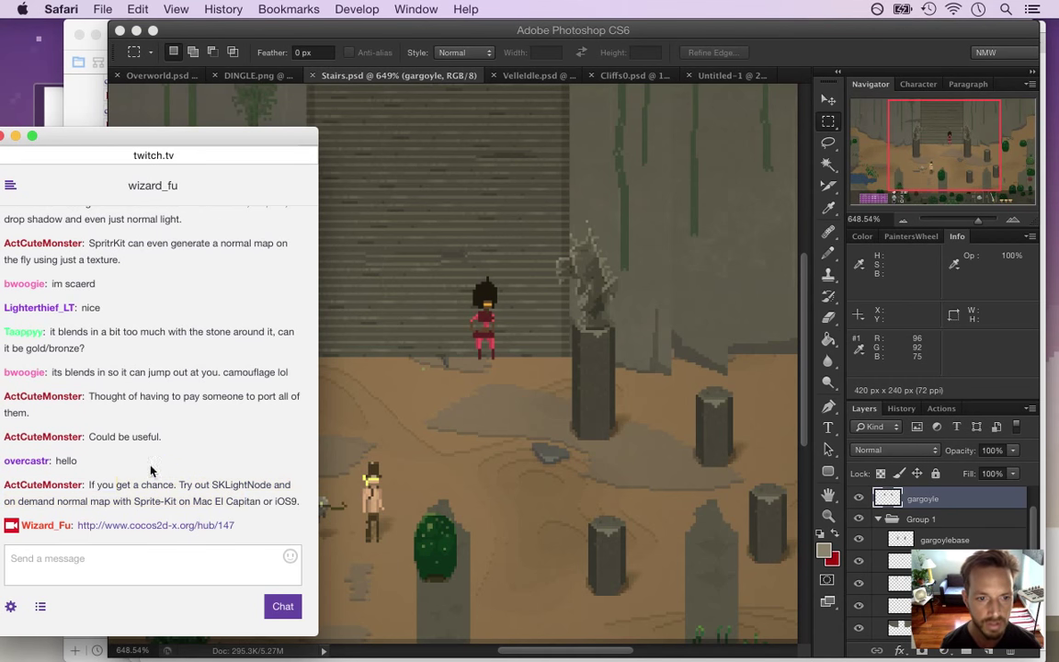
drag(126, 490, 208, 527)
click(153, 476)
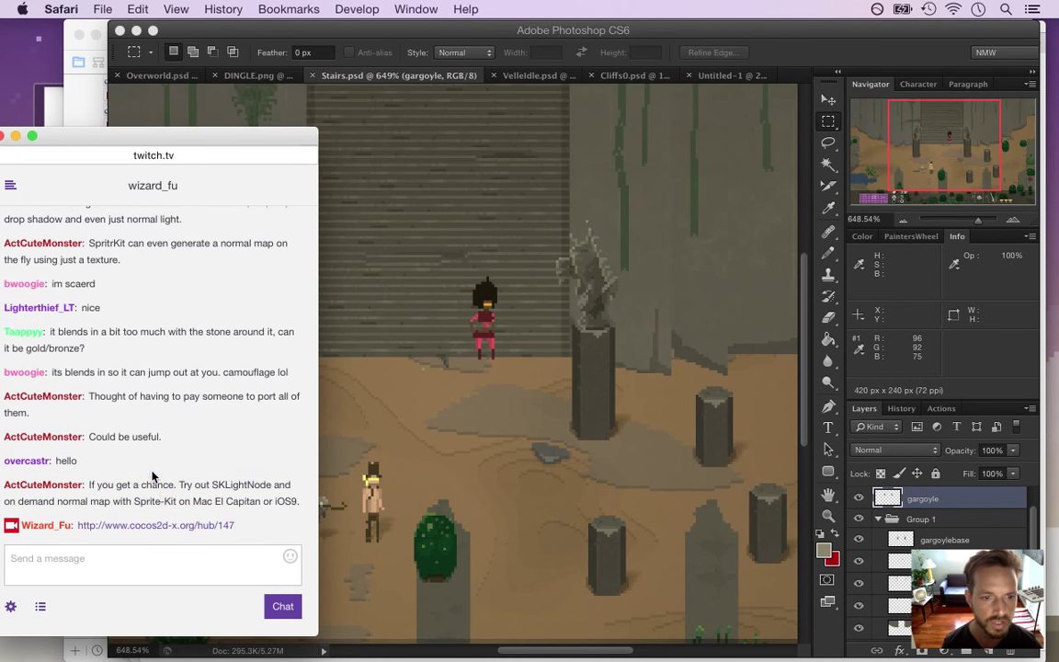
drag(243, 489, 269, 488)
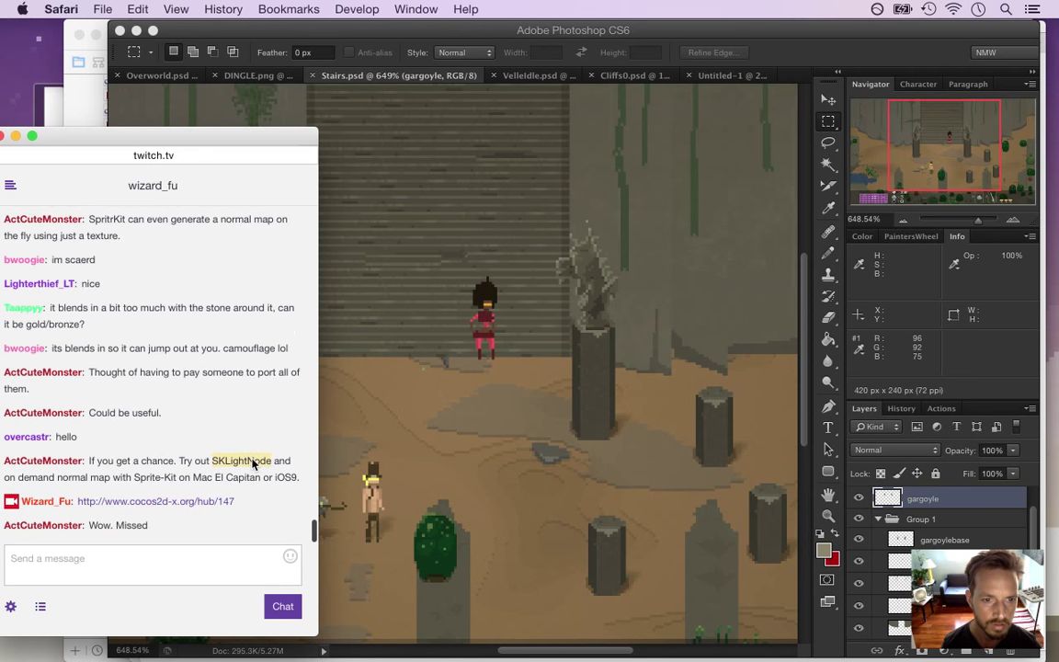
Switch to the Safari browser window and search the web for "SKLightNode" in a new tab
key(super+Tab)
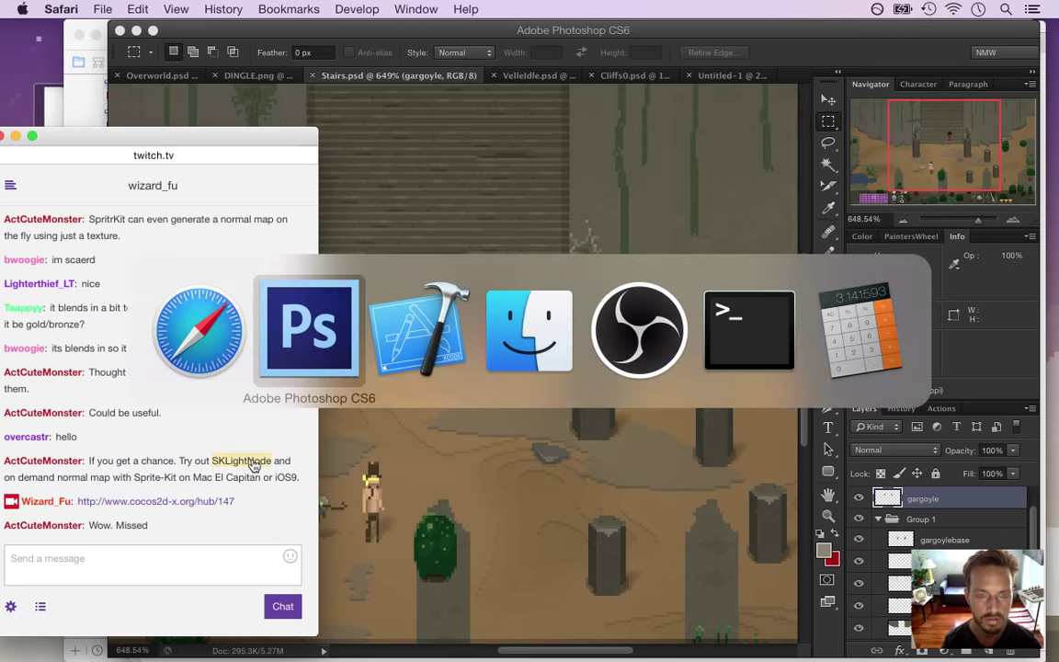
key(super+Tab)
key(super+Tab)
key(super+Tab)
key(super+Tab)
key(super+Tab)
key(super+Tab)
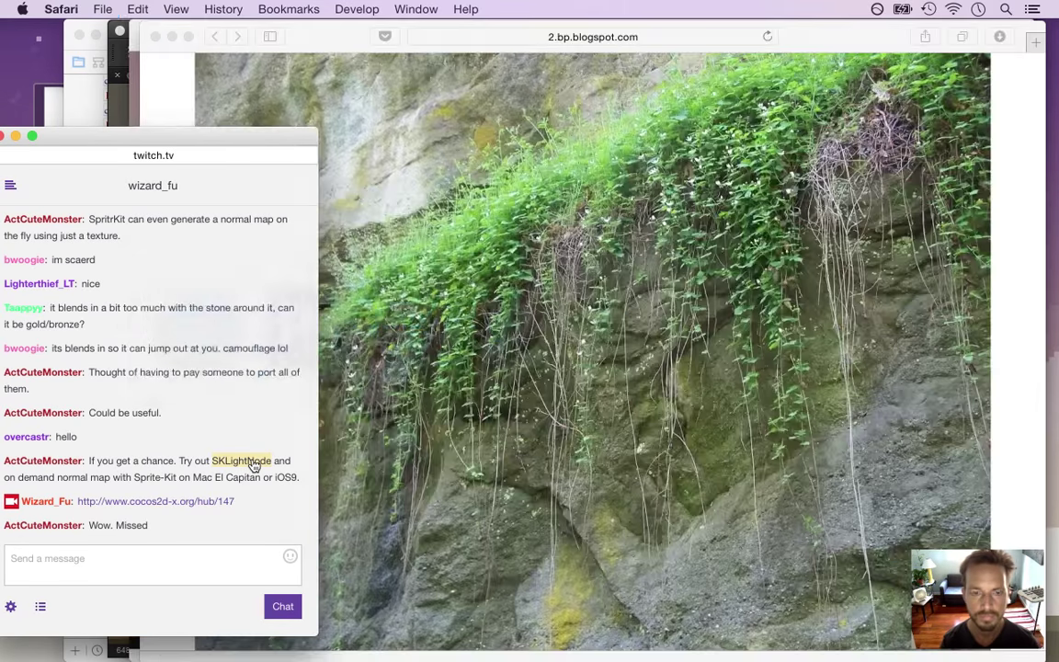
key(super+n)
key(super+w)
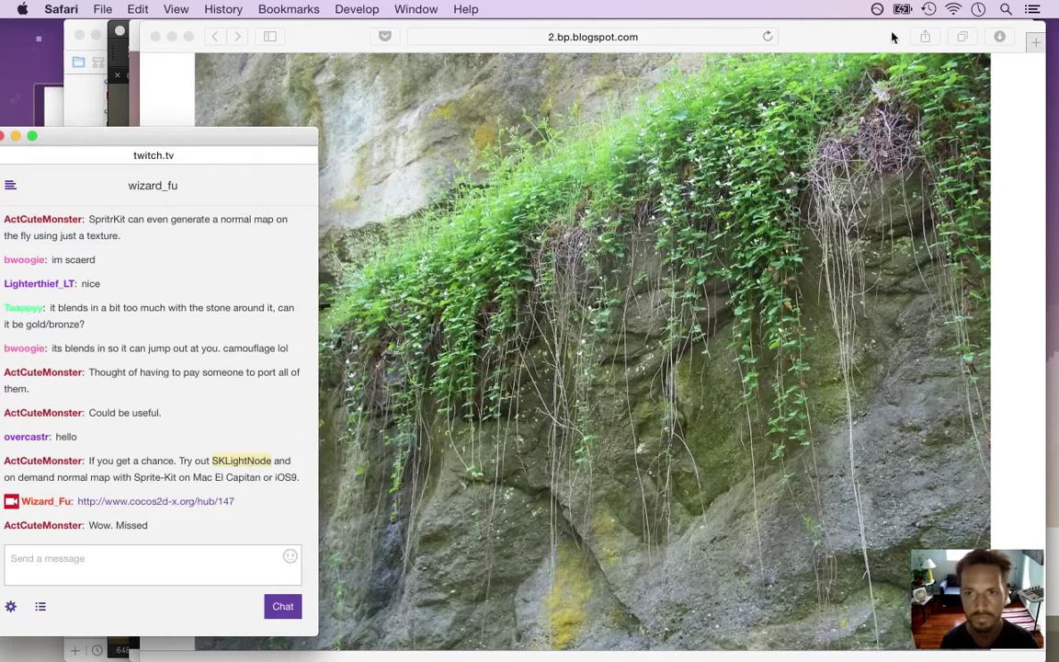
click(842, 46)
key(super+t)
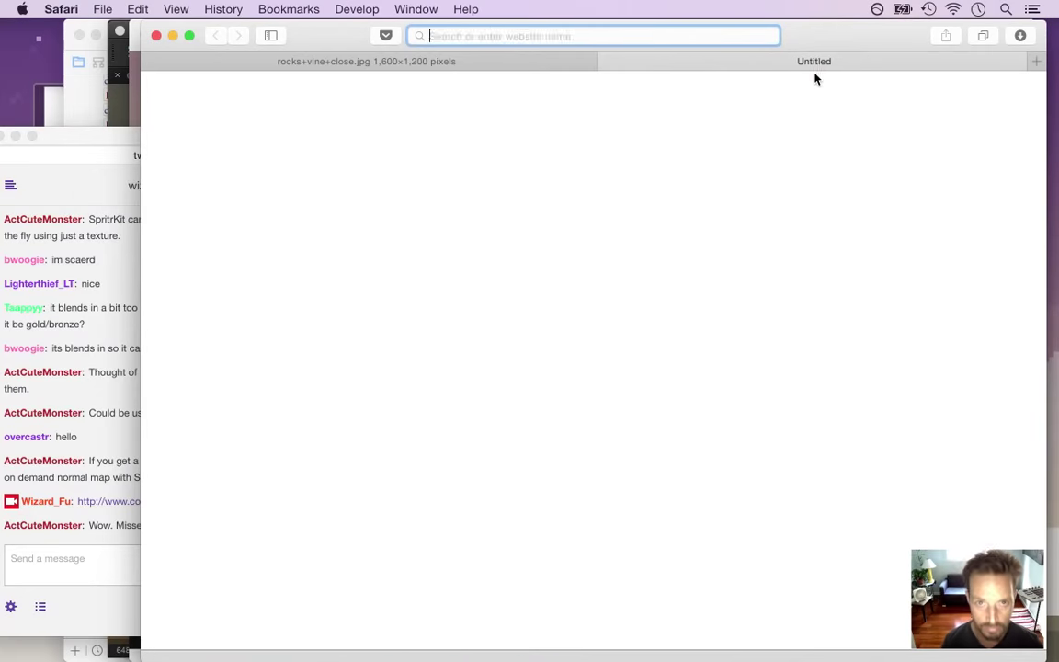
text(SKLightNode)
key(Return)
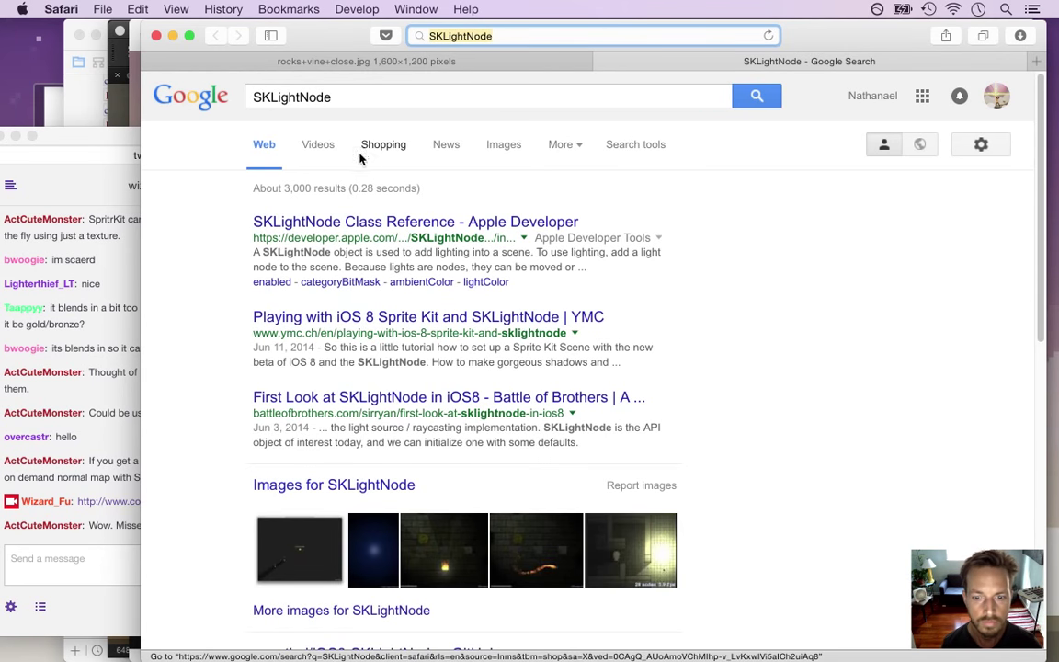
Show the video results for SKLightNode and open the "SKLightNode Demo" video on YouTube
click(318, 146)
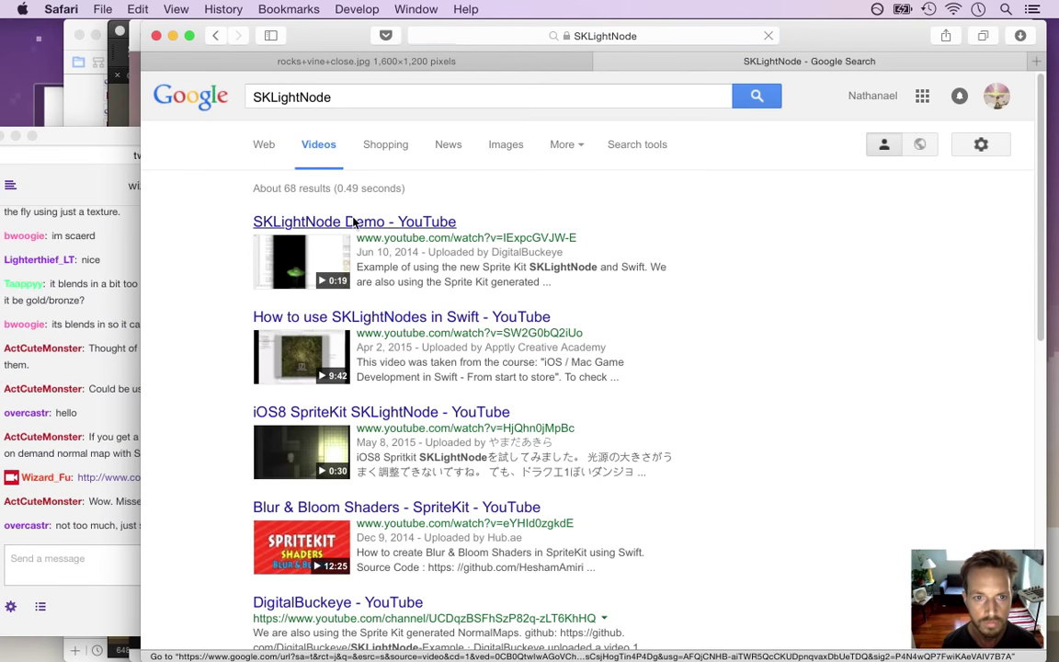
click(355, 221)
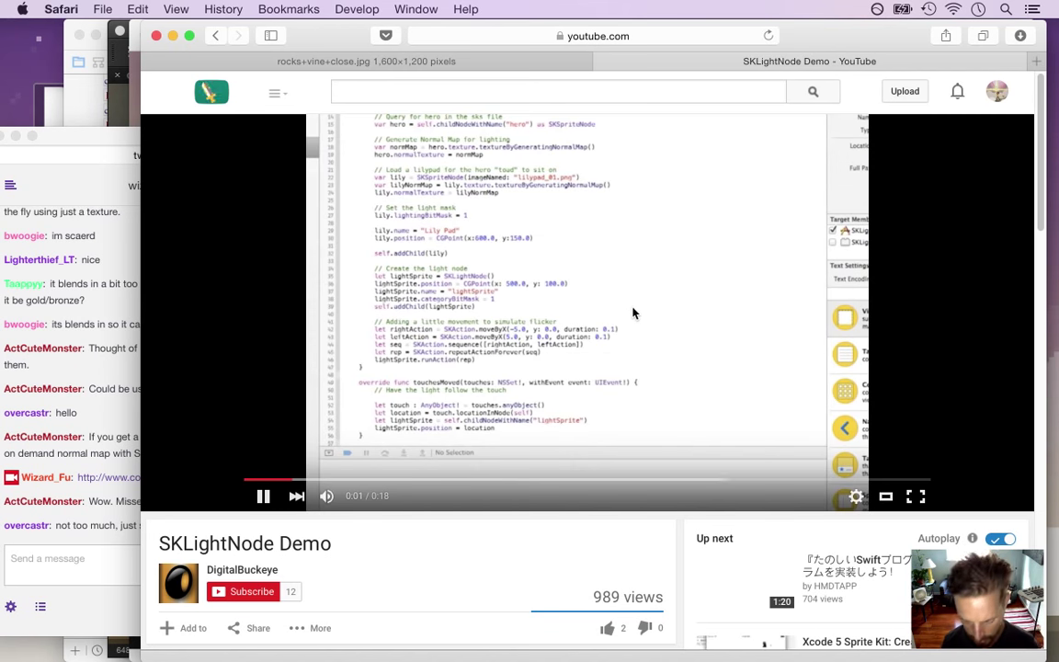
Watch the SKLightNode demo with the sound muted, cancel autoplay of the following video, and close the YouTube tab
key(XF86AudioMute)
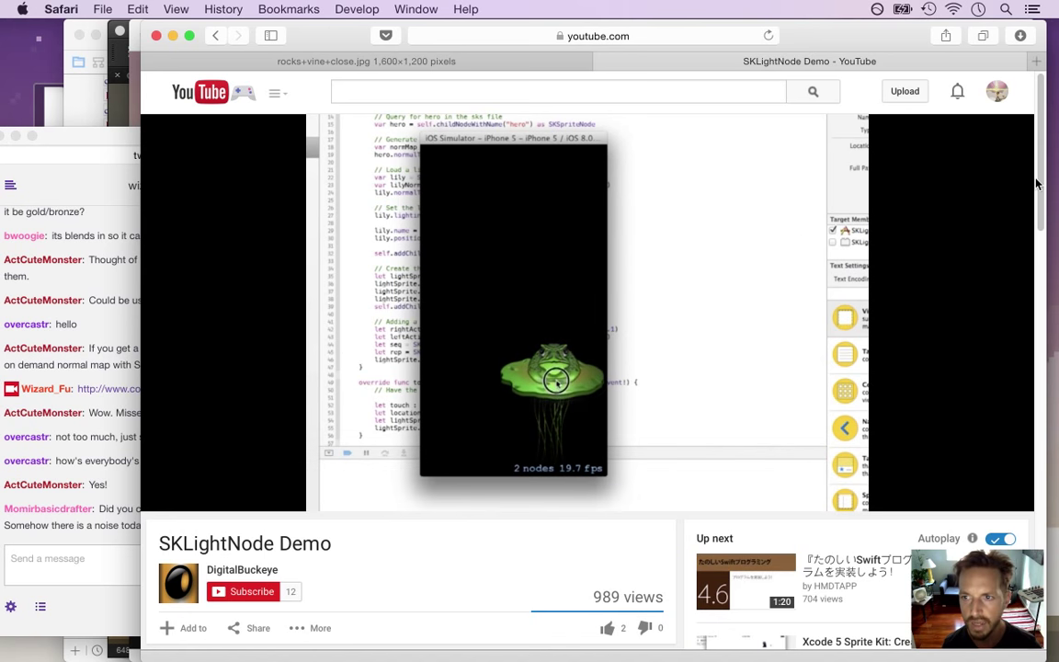
drag(1040, 166, 1028, 195)
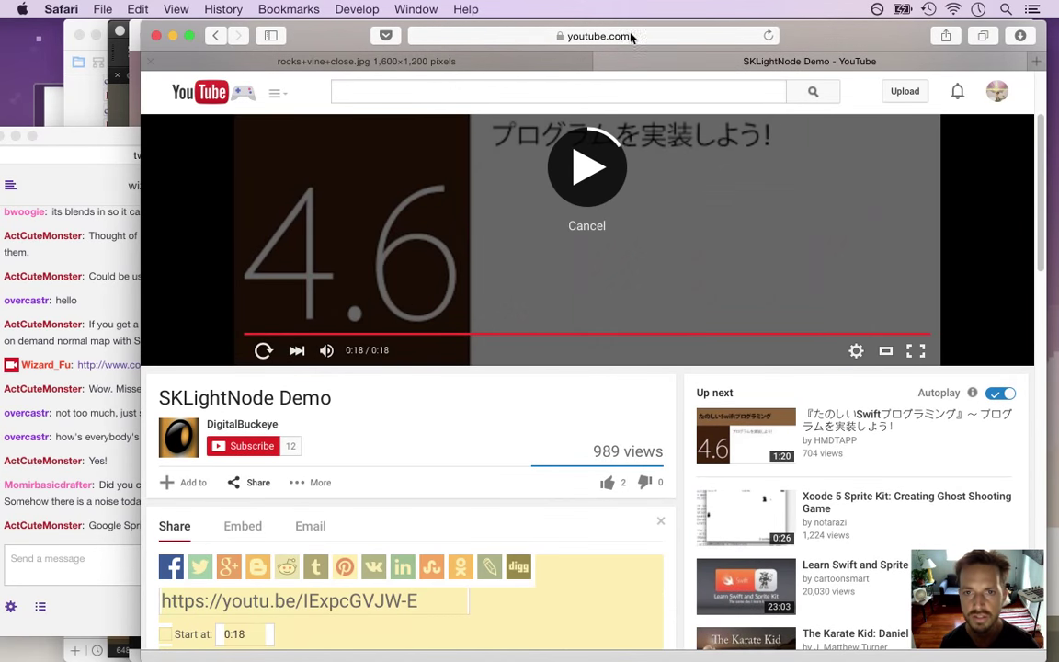
click(631, 37)
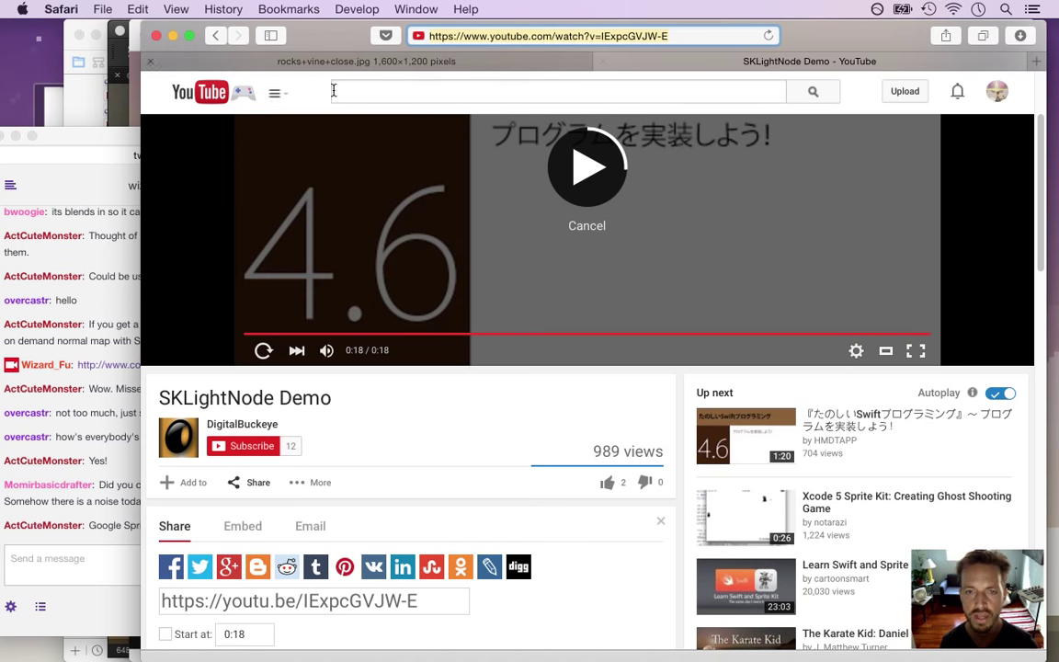
click(587, 226)
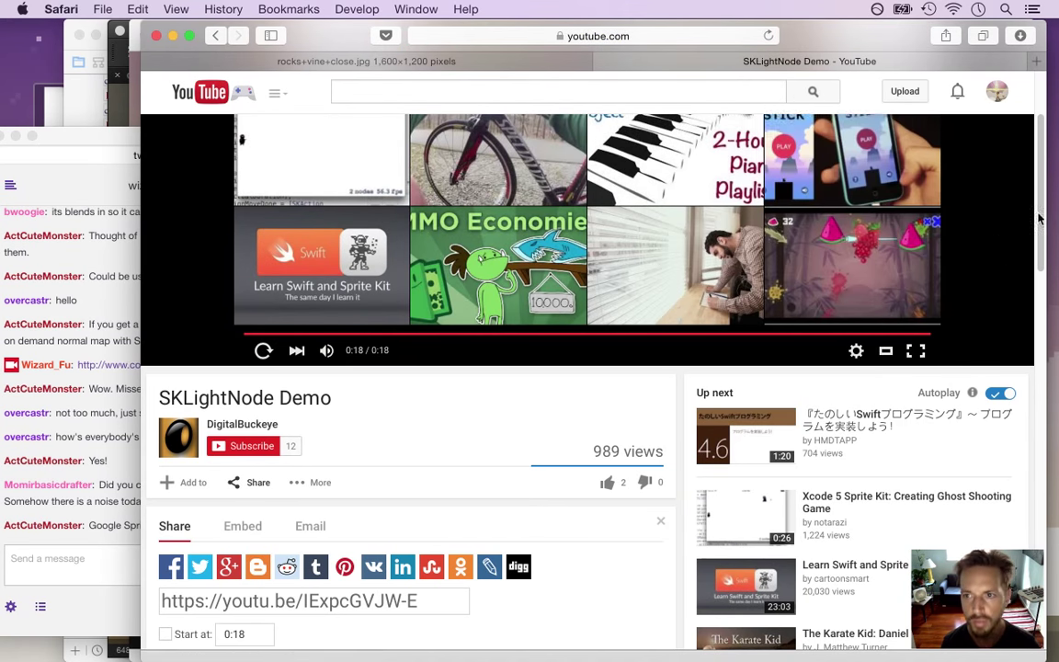
scroll(1035, 239, up, 3)
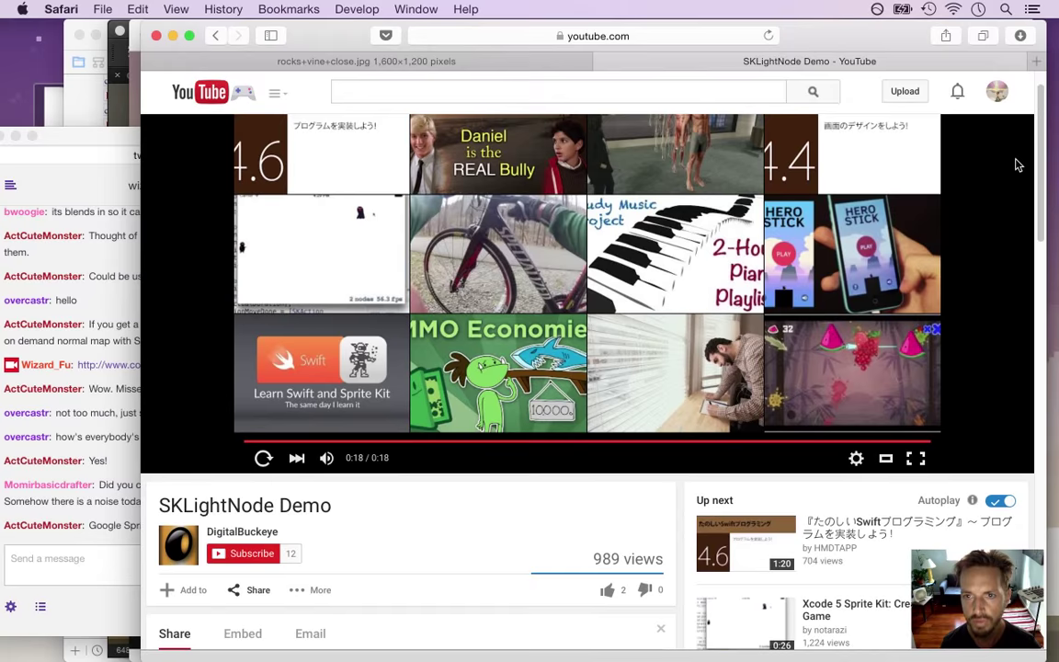
click(604, 60)
Bring the chat window forward and read the messages about everybody's day and the on-demand normal map
click(79, 501)
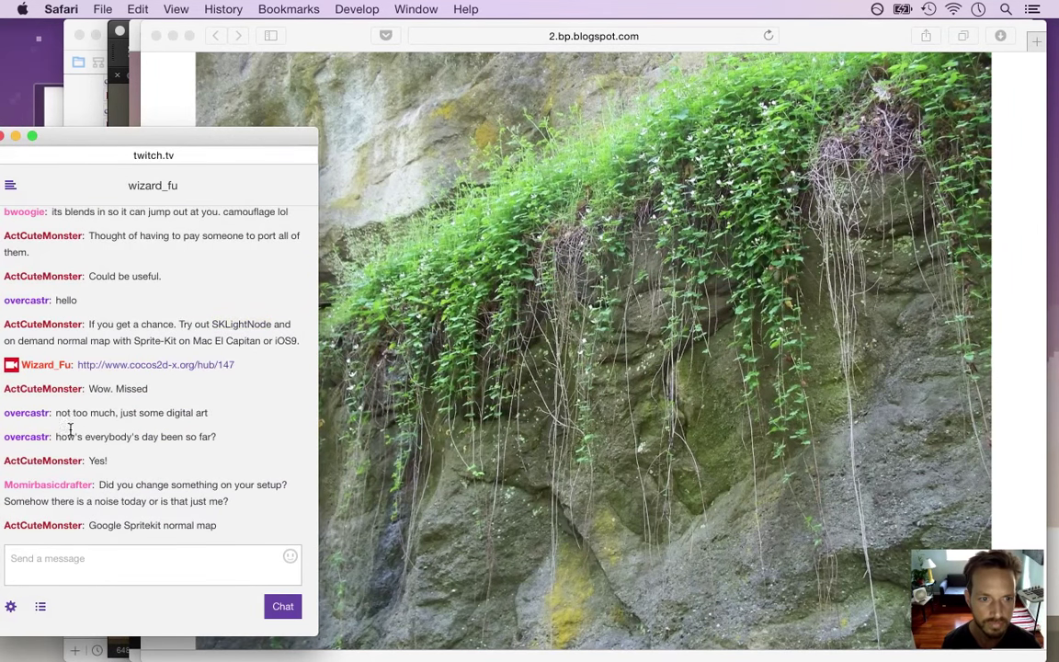
drag(85, 396, 170, 397)
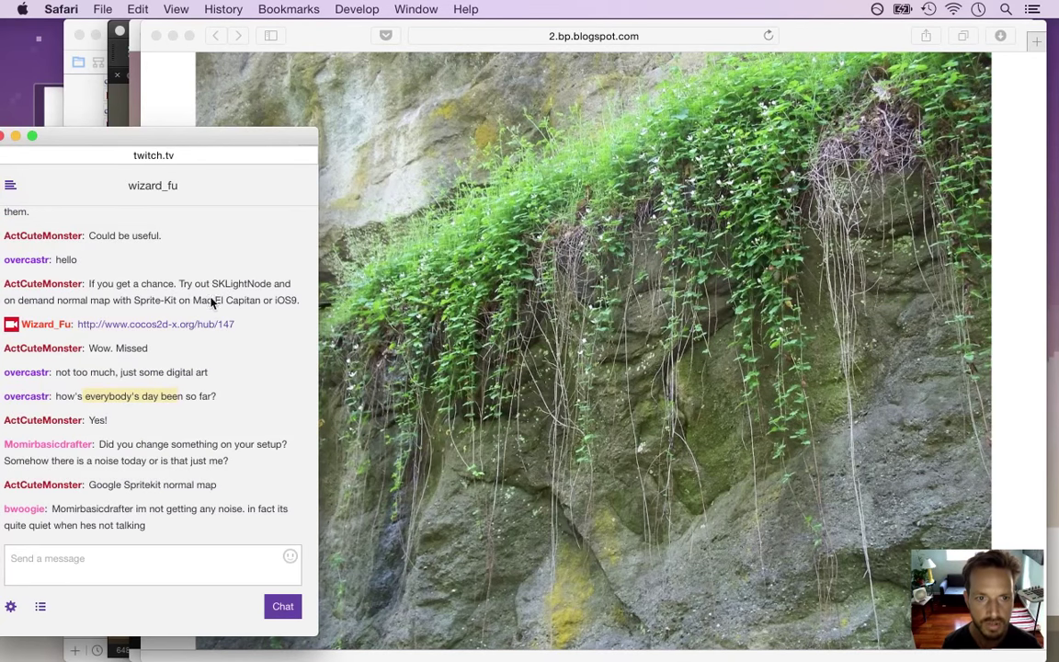
click(101, 300)
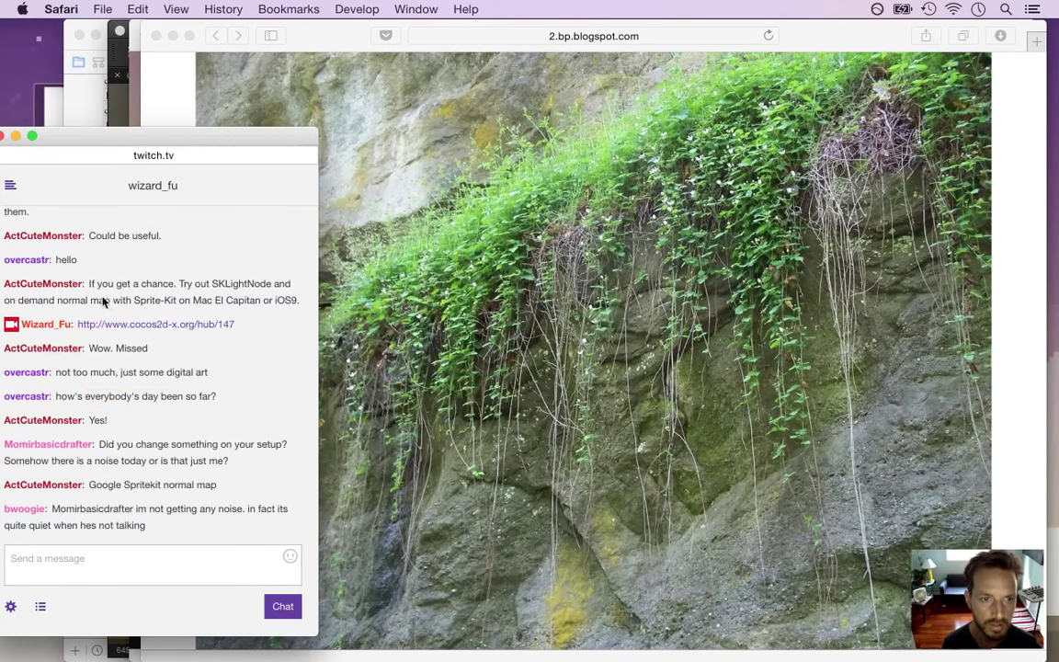
drag(10, 303, 94, 303)
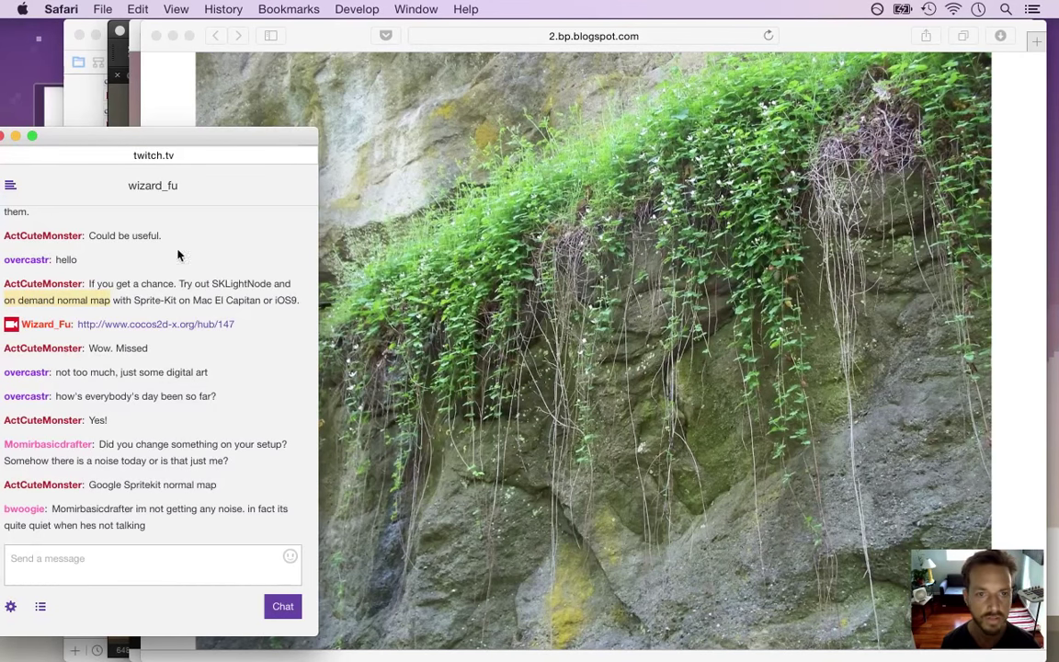
Bring Xcode forward, return to the chat, and read the viewer's question about noise and setup changes
key(super+Tab)
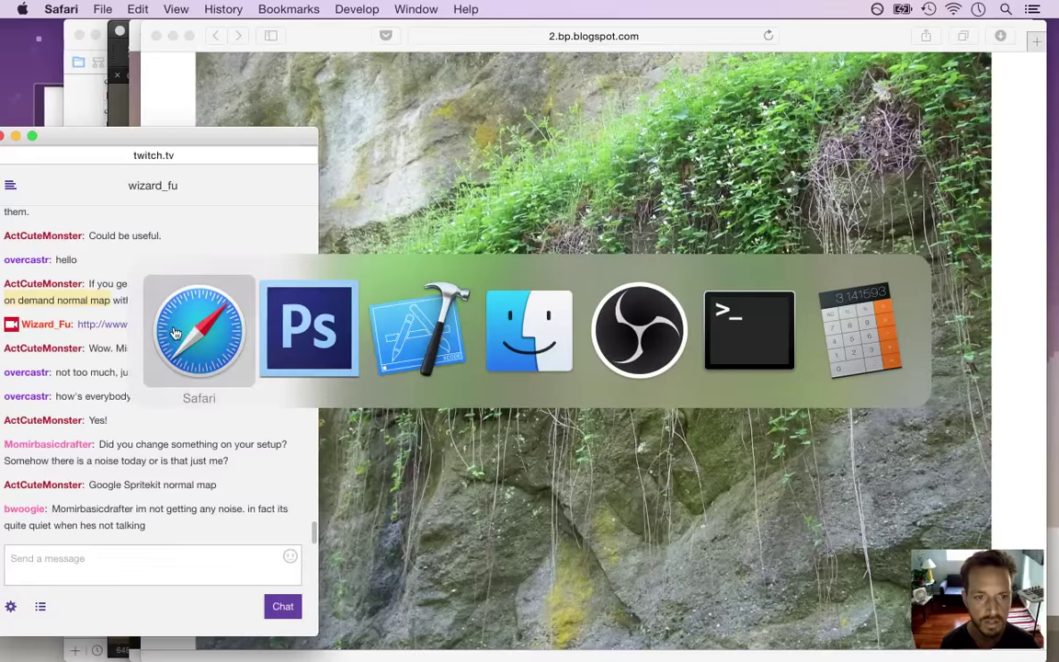
key(super+Tab)
key(Tab)
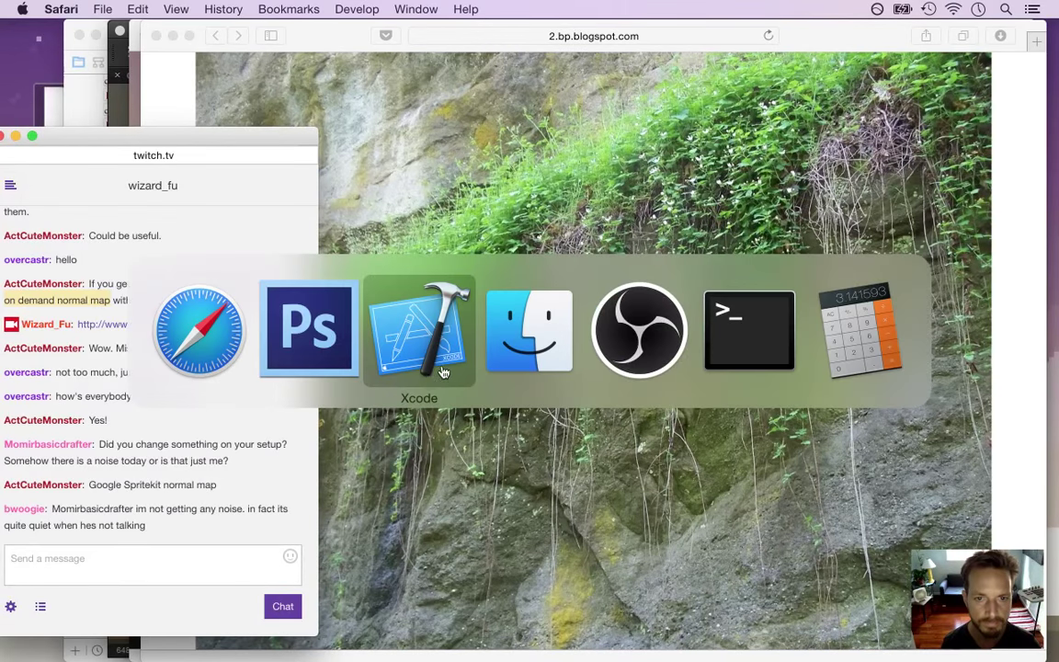
click(41, 435)
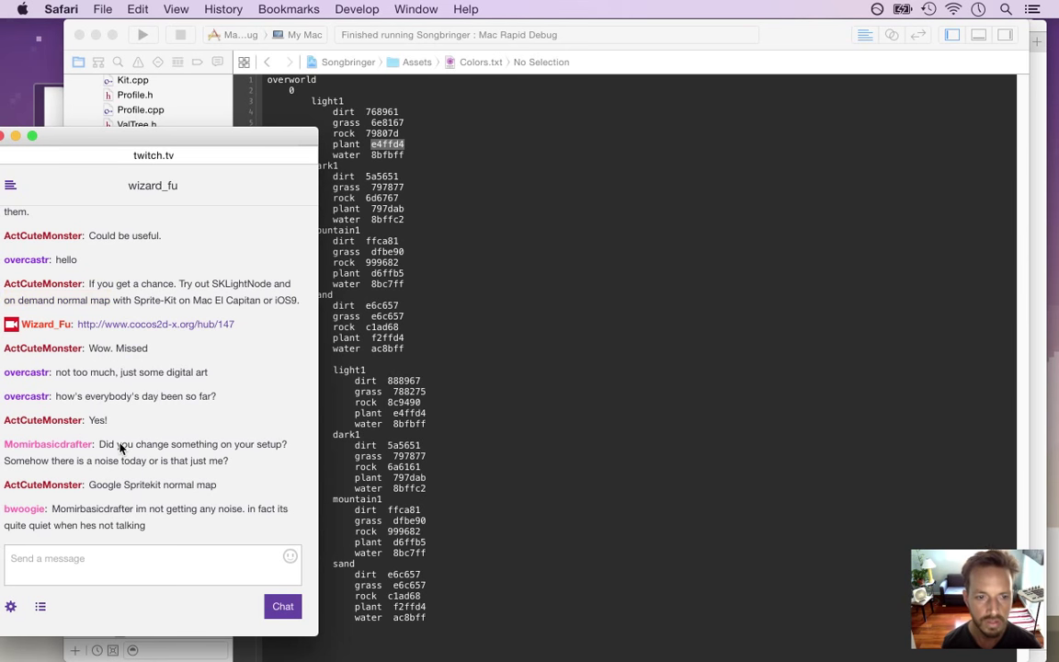
drag(167, 444, 200, 459)
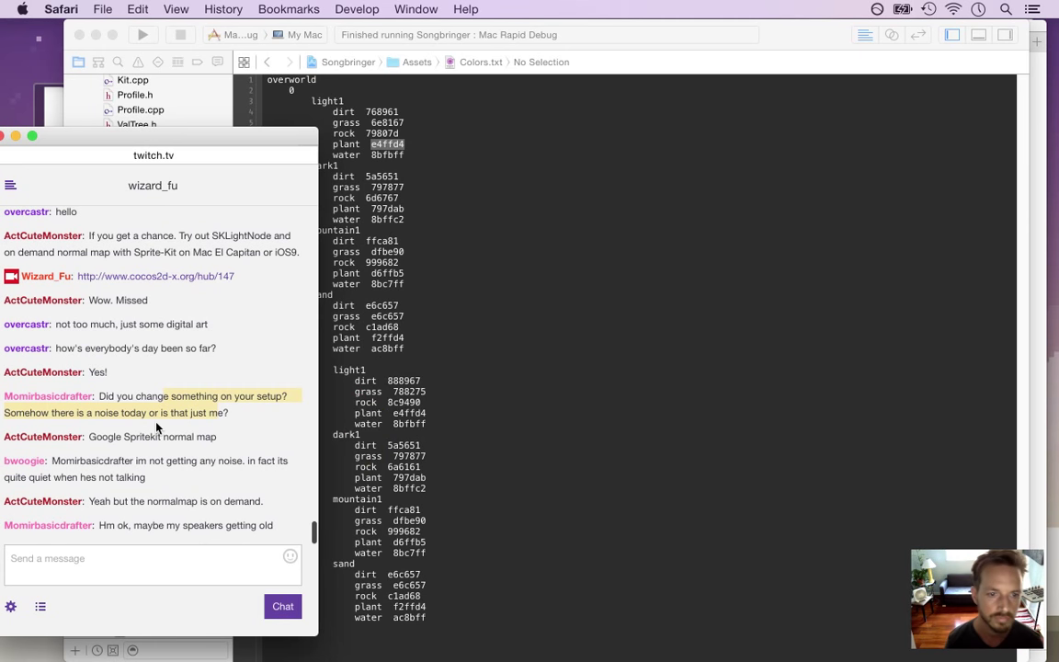
Copy the phrase "Spritekit normal map" from the chat and switch to the Safari browser window
drag(124, 439, 212, 441)
key(super+c)
key(super+Tab)
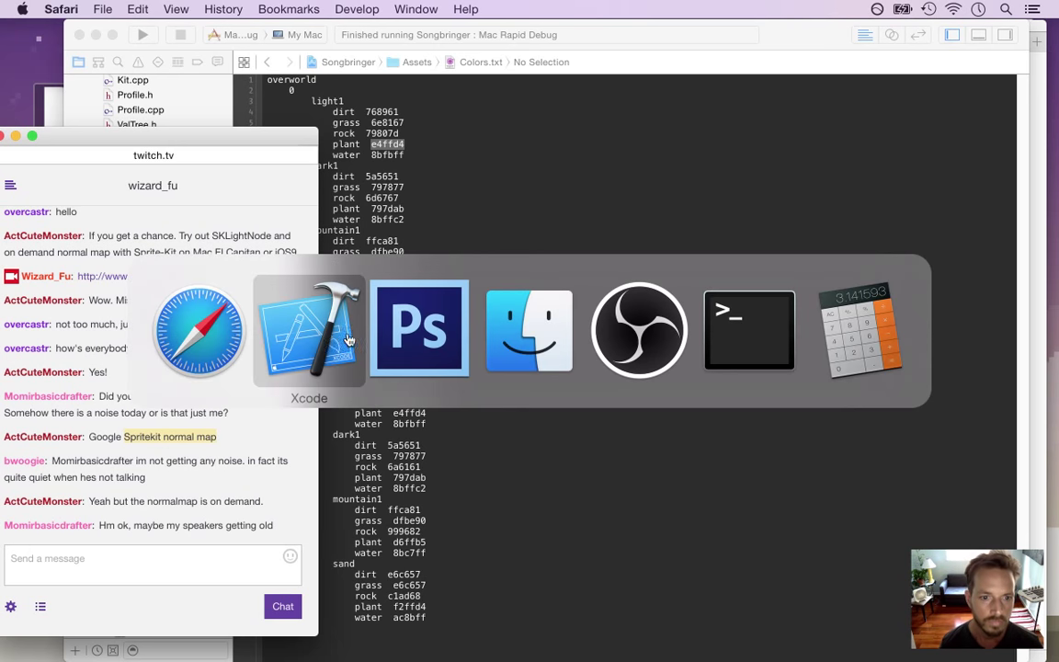
click(241, 344)
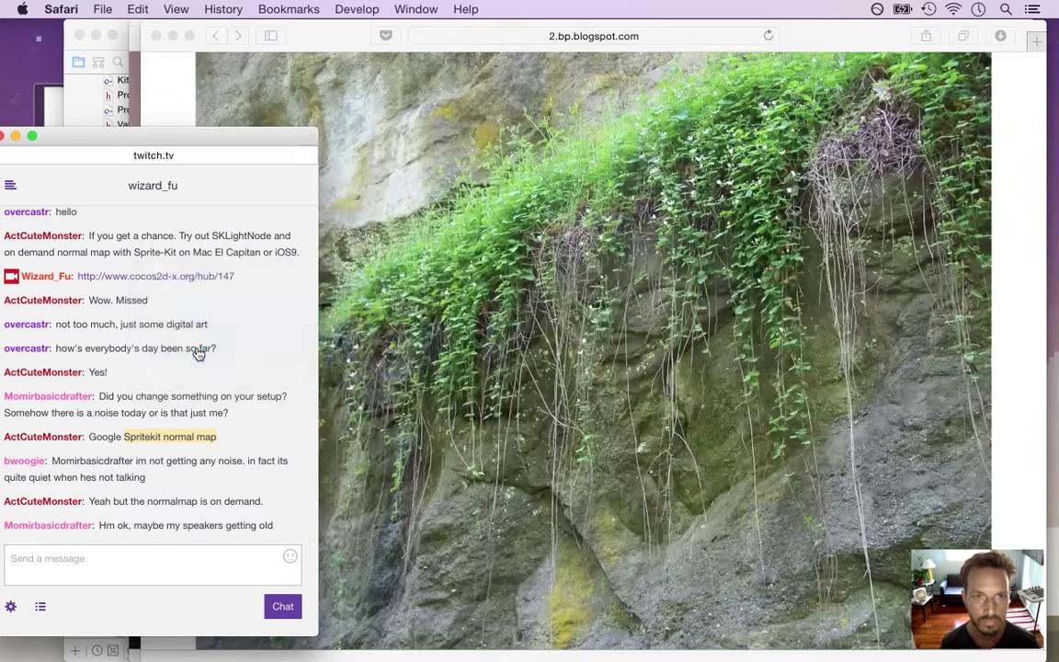
Search the web for "Spritekit normal map" and open the video result "Raytraced sprite + normal mapping demo 1"
click(713, 41)
click(712, 41)
key(super+v)
key(Return)
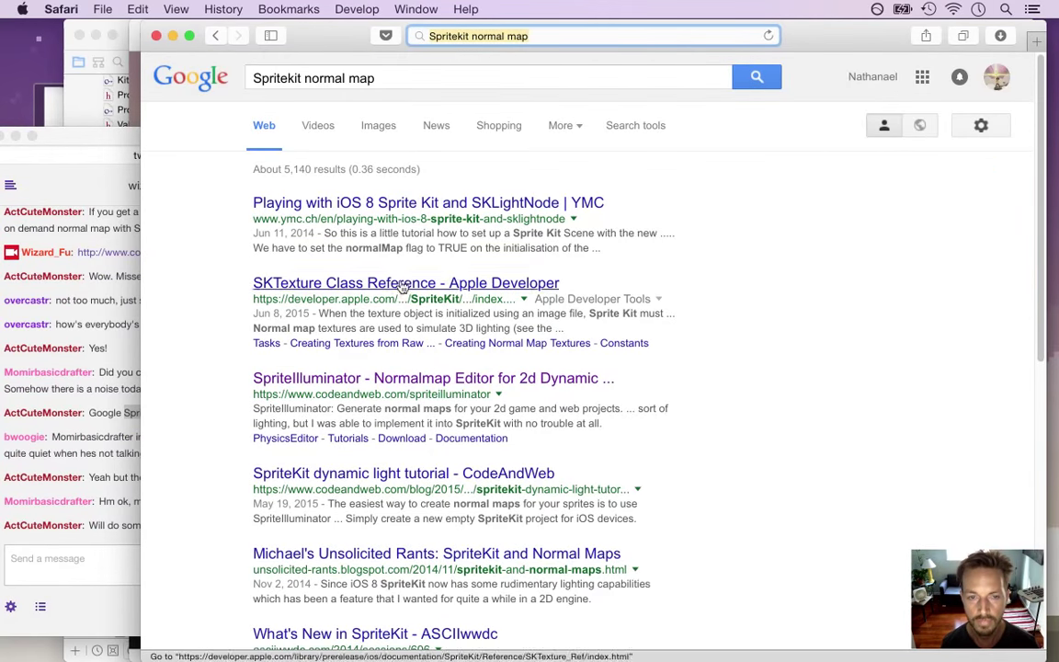
click(322, 125)
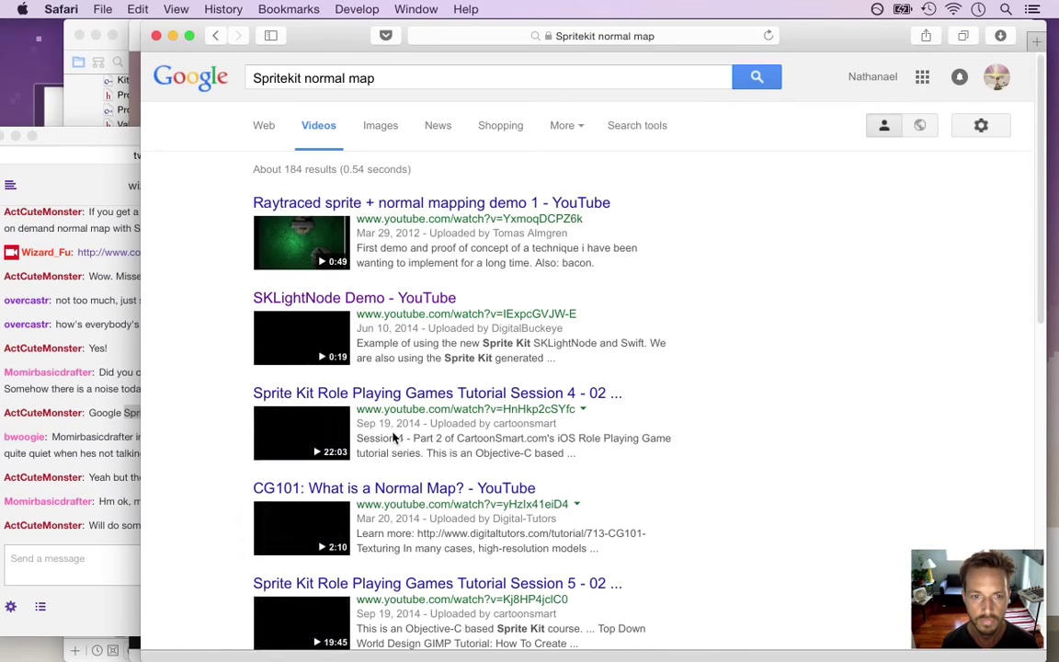
click(431, 204)
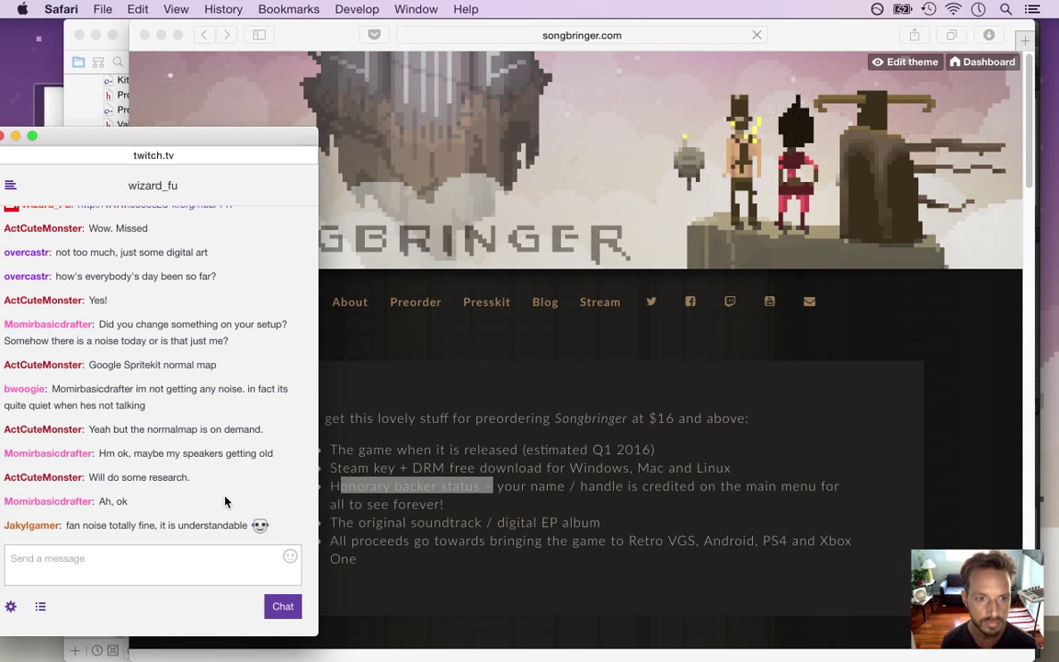
Read the chat reply about the on-demand normal map and close the songbringer.com window
drag(113, 432, 263, 430)
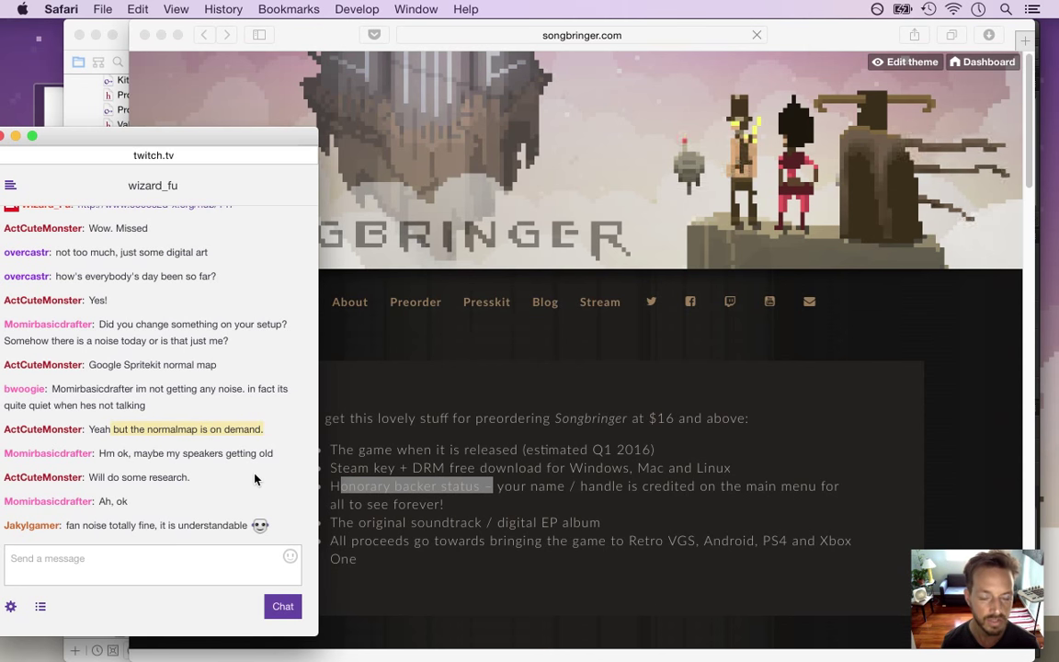
click(438, 366)
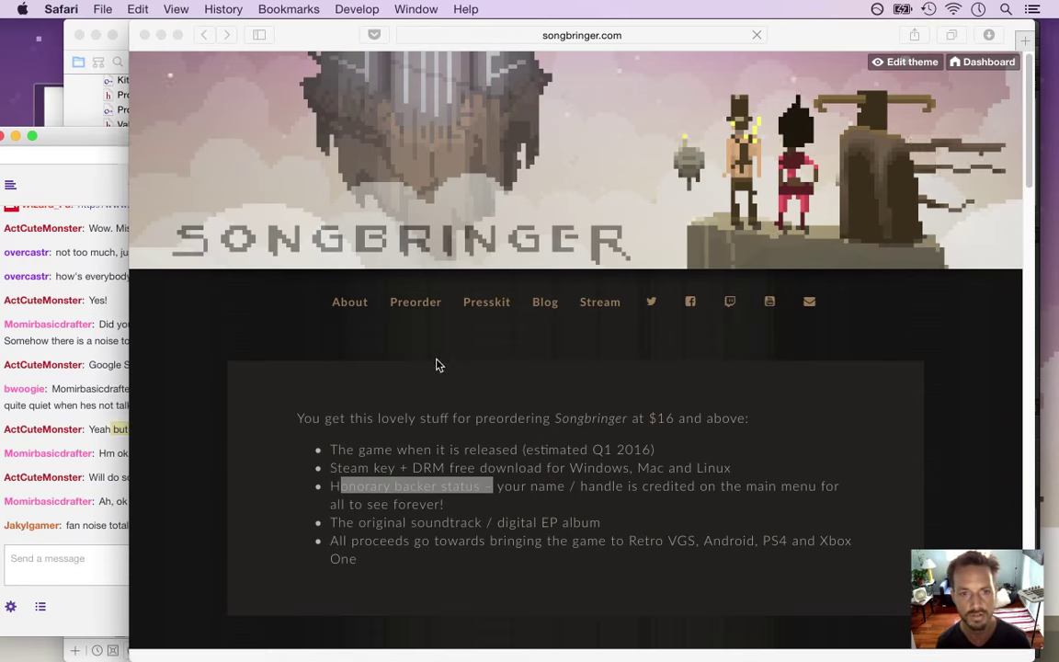
key(super+w)
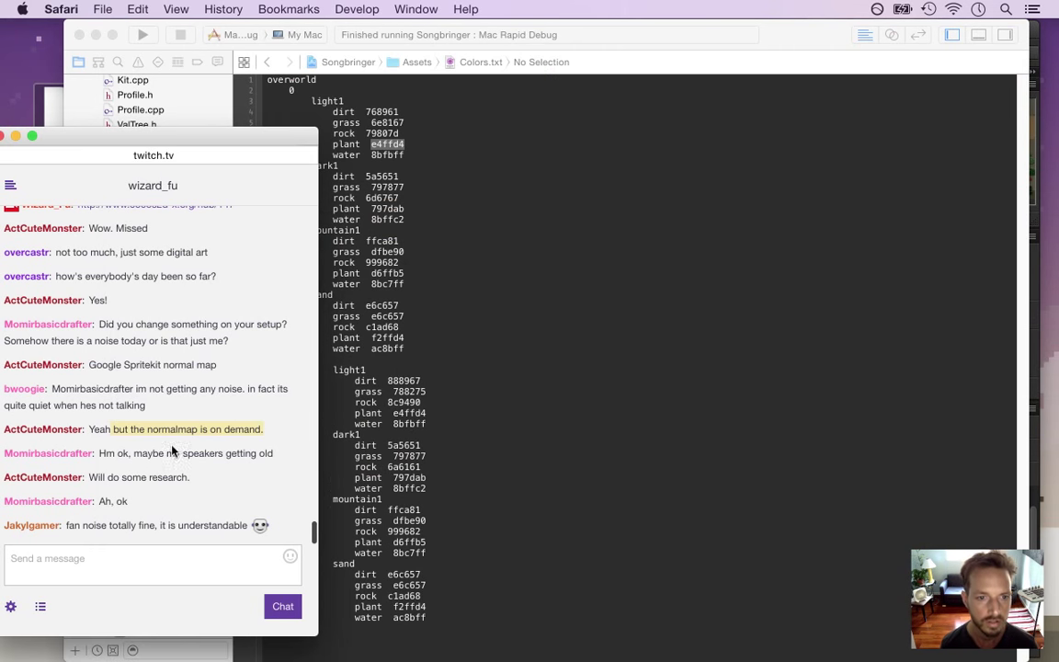
Read the viewers' latest chat messages about fan noise
click(155, 424)
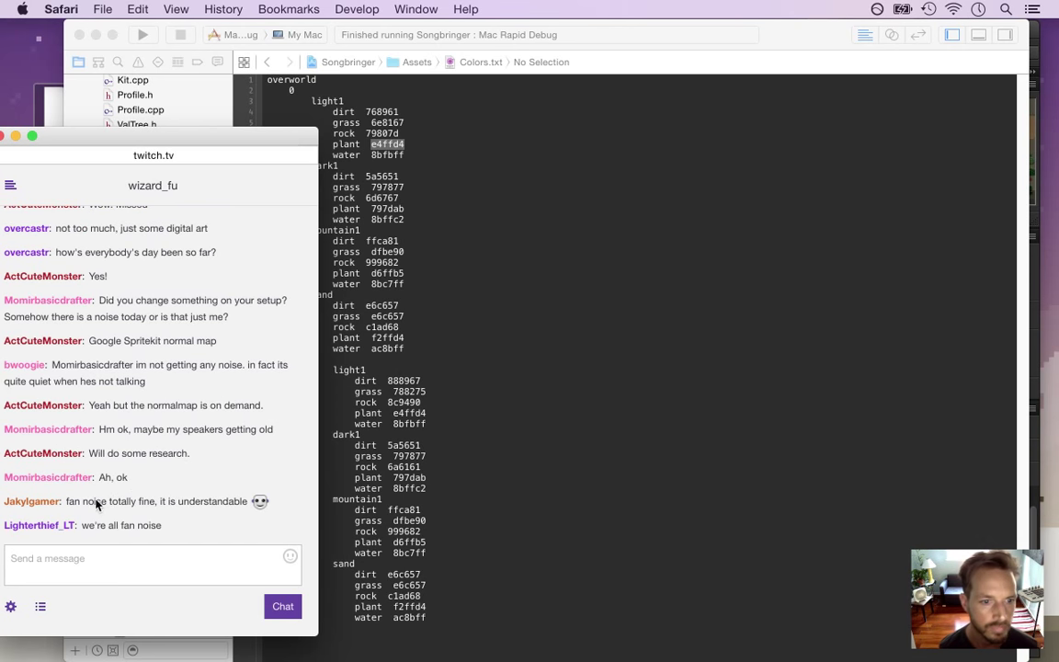
drag(93, 501, 231, 517)
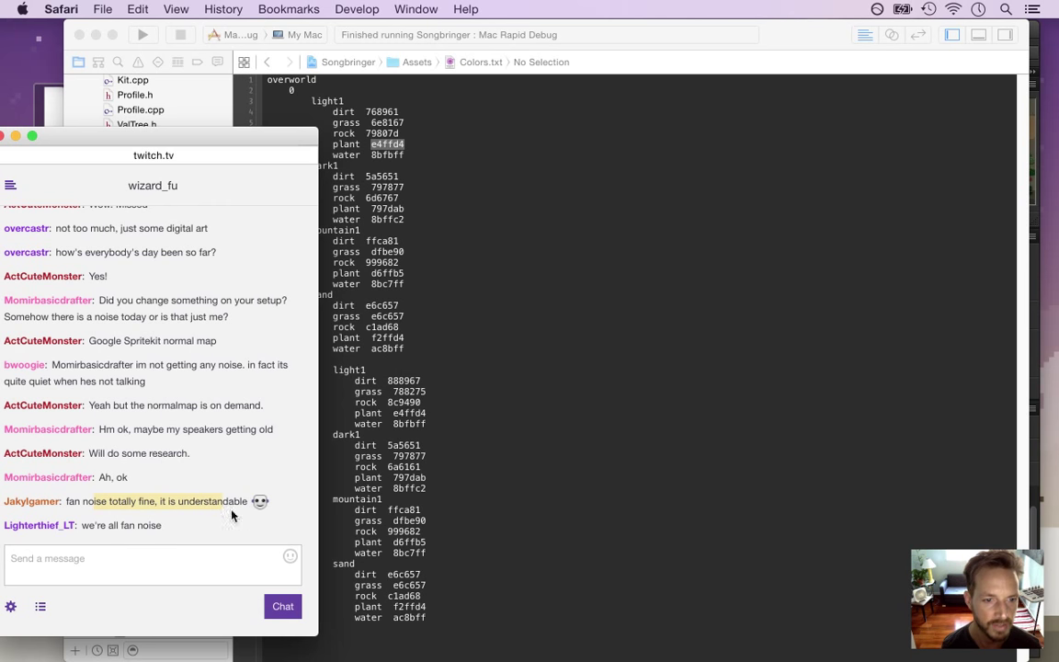
drag(108, 525, 138, 526)
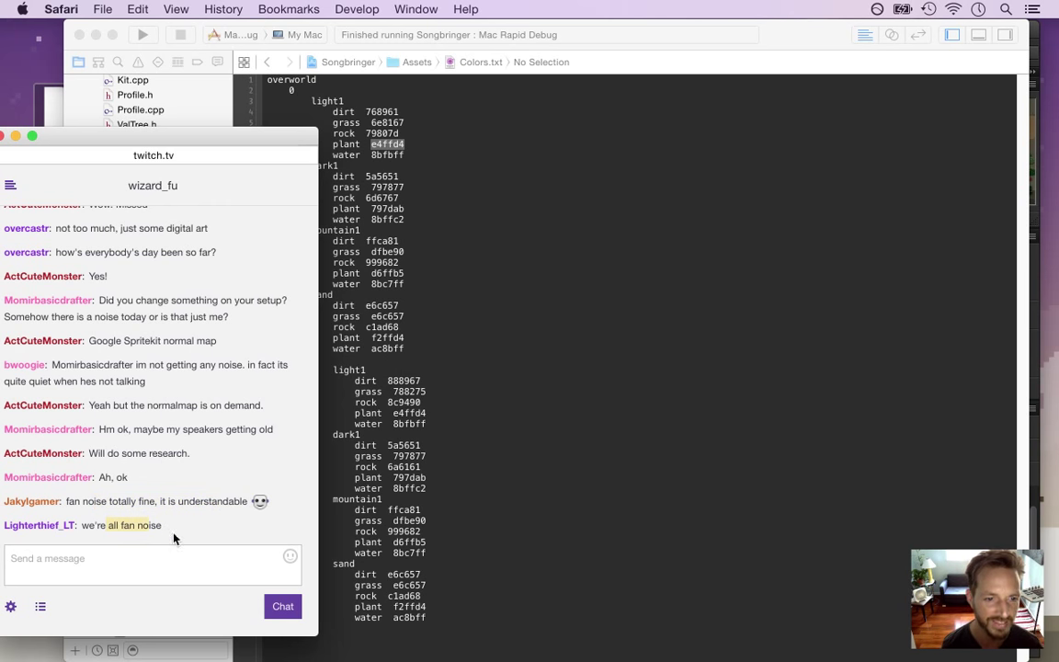
Switch to Photoshop and zoom out to see more of the Stairs.psd scene around the gargoyles
key(super+Tab)
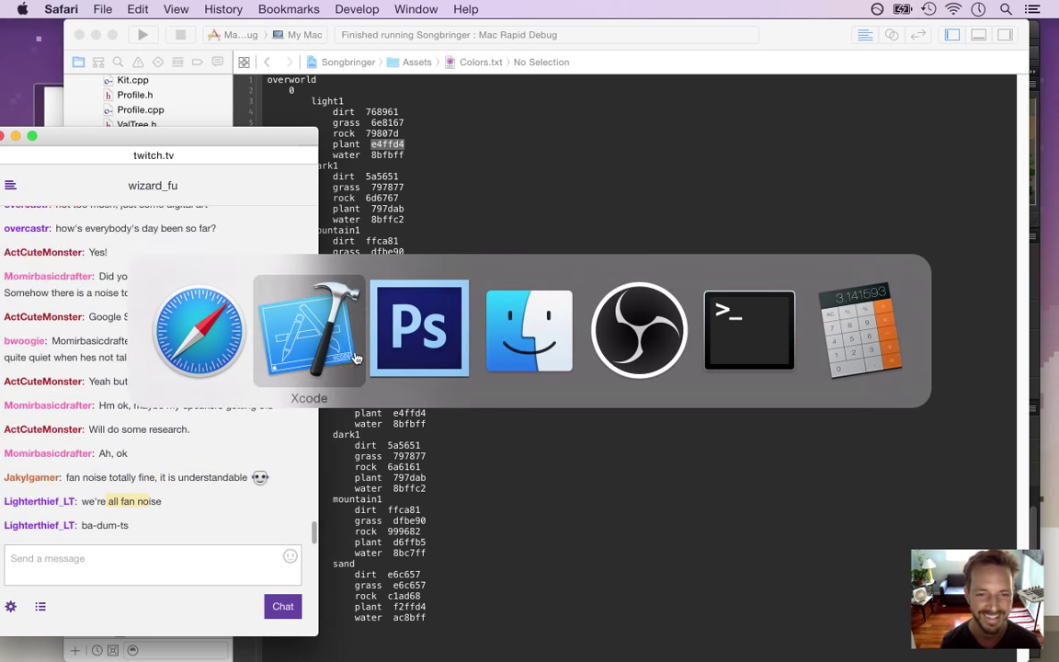
click(404, 356)
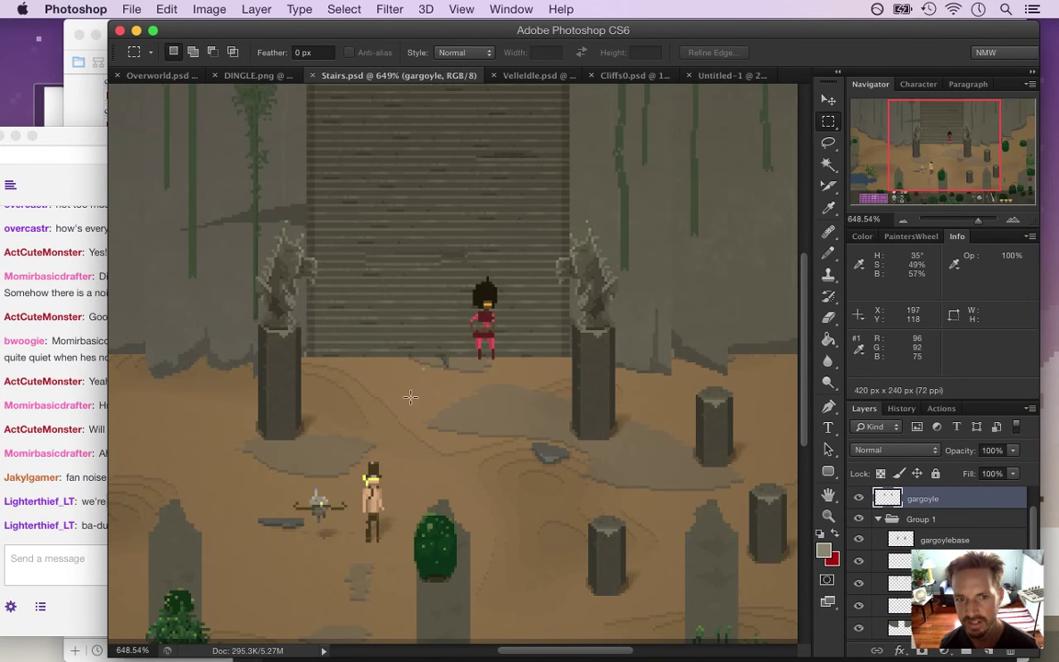
drag(460, 374, 435, 316)
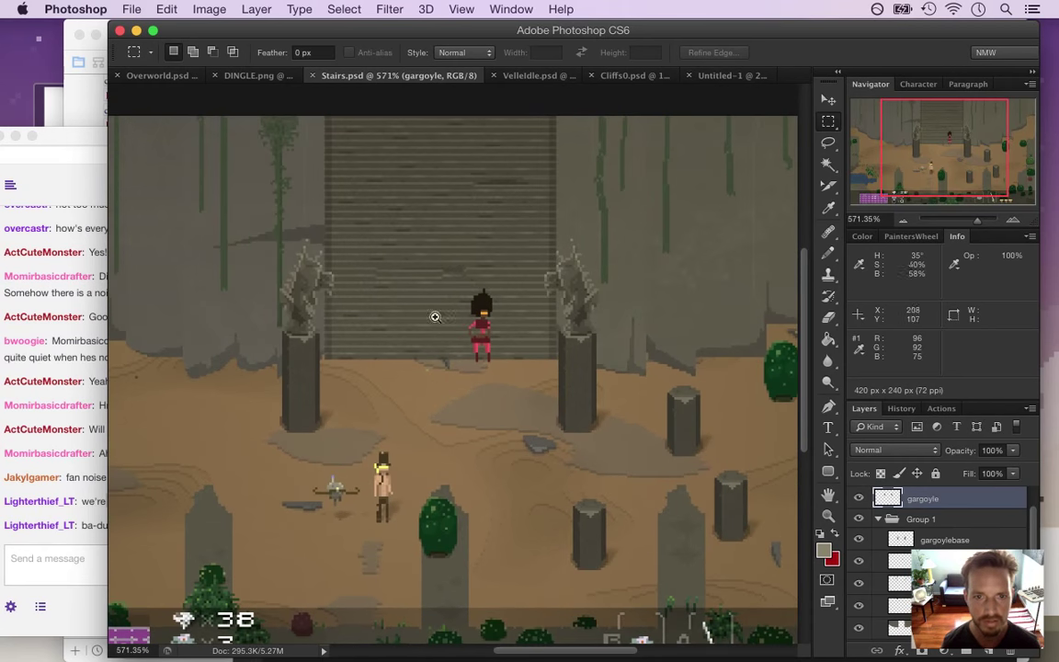
click(210, 9)
mouse_move(241, 30)
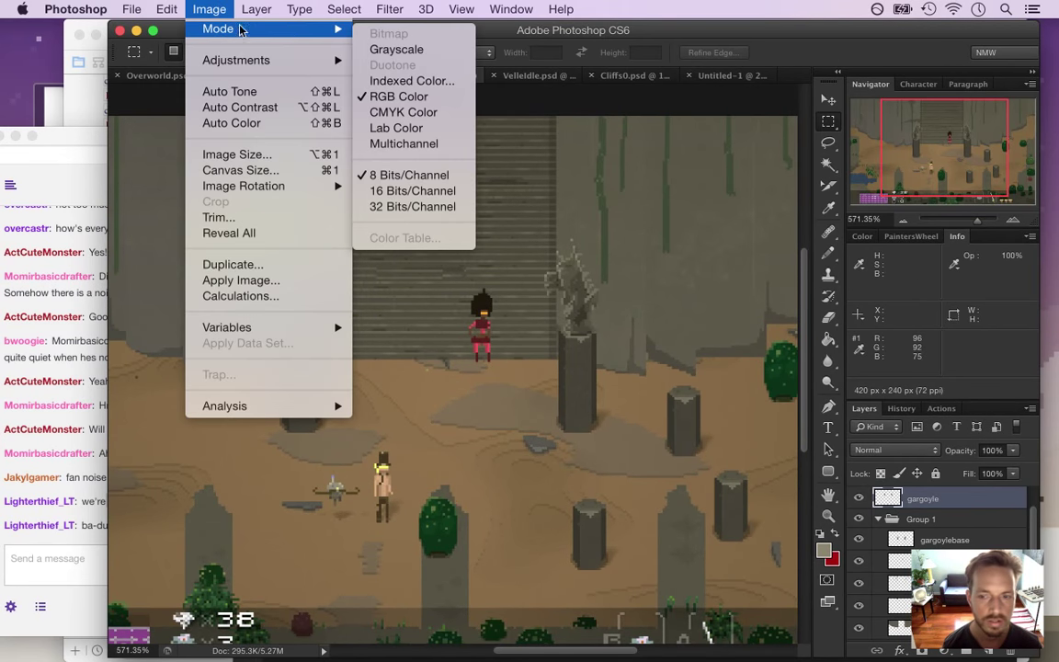
click(682, 28)
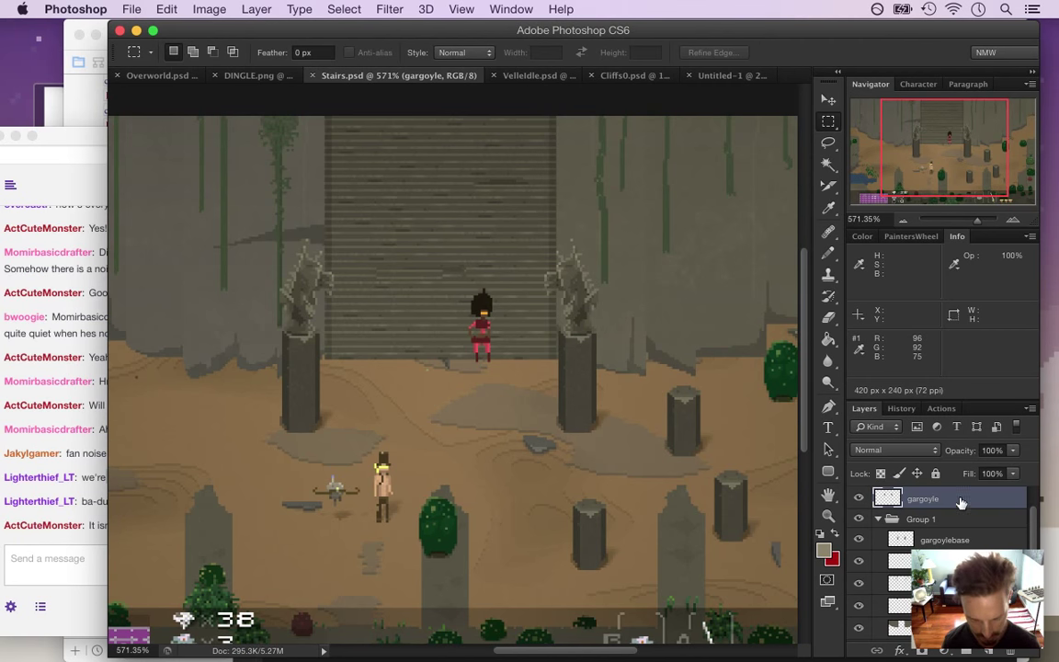
Duplicate the gargoyle layer and hide the original
key(super+j)
click(859, 520)
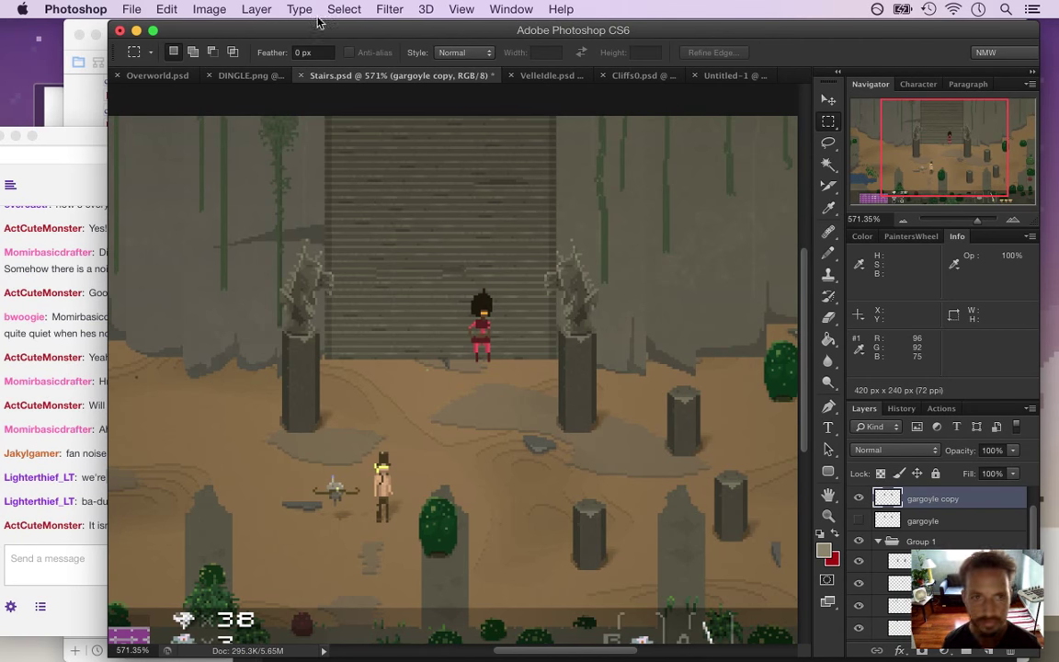
Shift the hue of the gargoyle copy to +18 with a Hue/Saturation adjustment, moving the dialog clear of the gargoyles
click(209, 9)
mouse_move(223, 58)
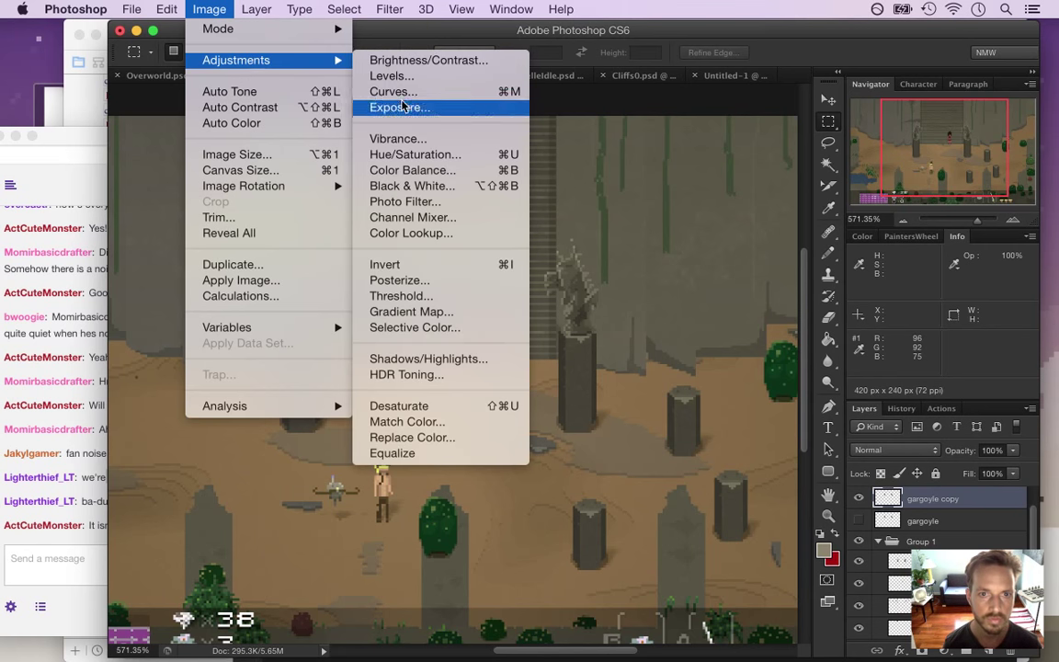
click(409, 155)
drag(757, 358, 842, 230)
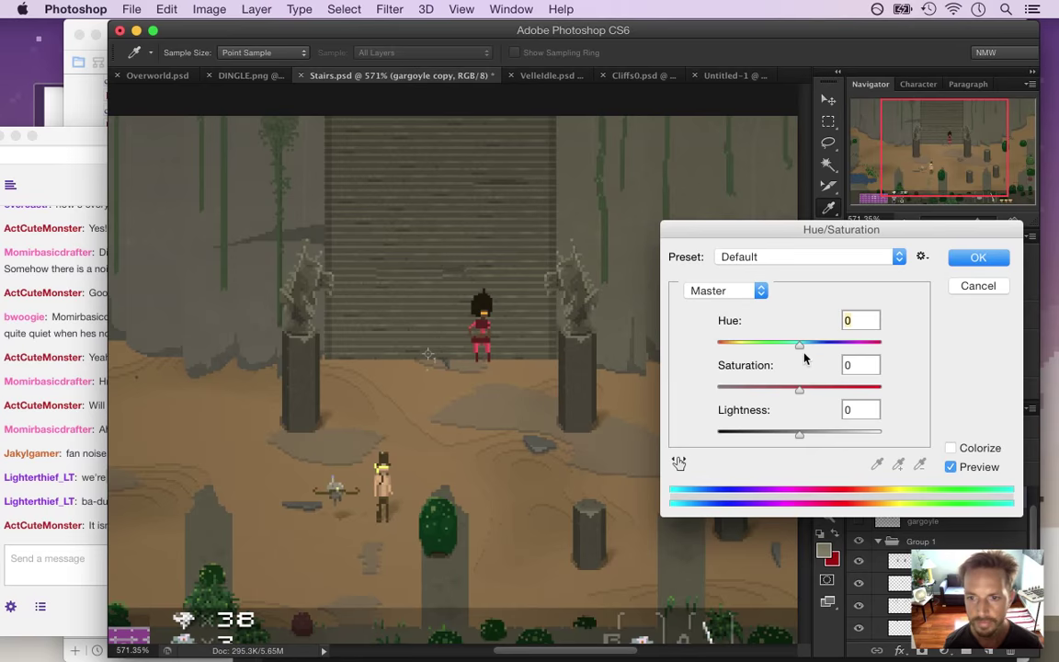
drag(799, 345, 812, 344)
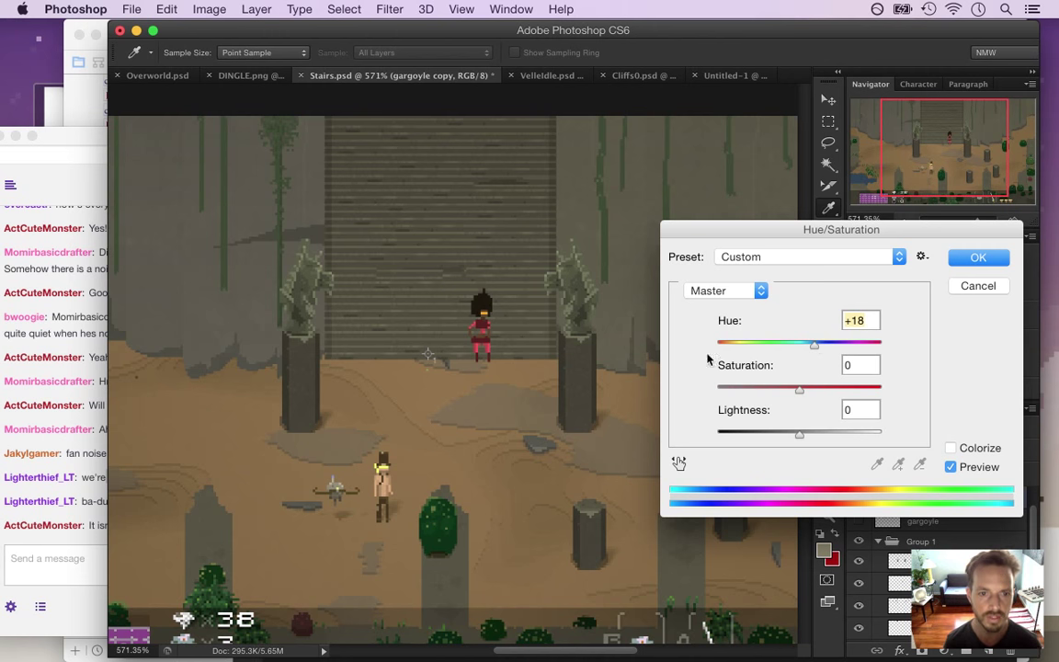
Check the newest chat message and return to the Hue/Saturation settings in Photoshop
click(80, 445)
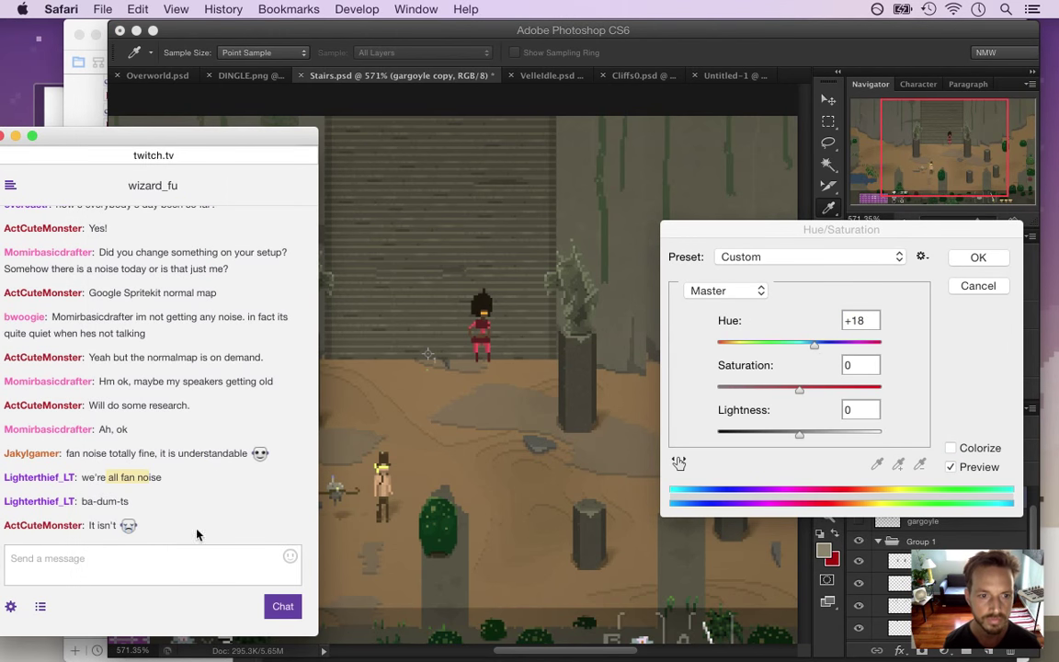
click(787, 235)
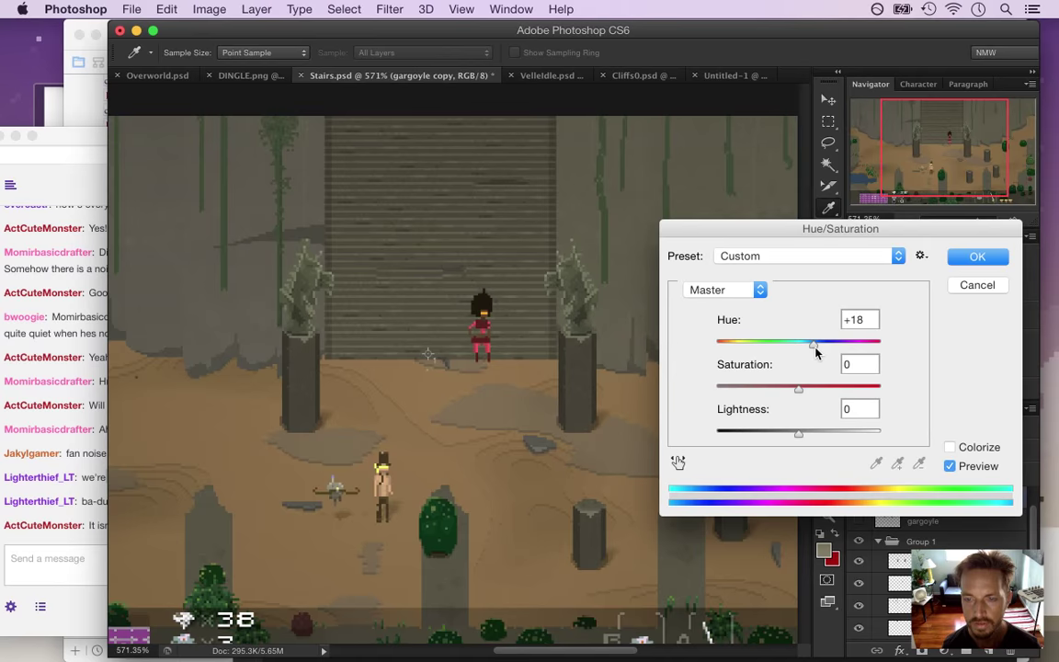
Read the newest viewer messages in the Twitch chat and return to the Hue/Saturation settings in Photoshop
click(71, 546)
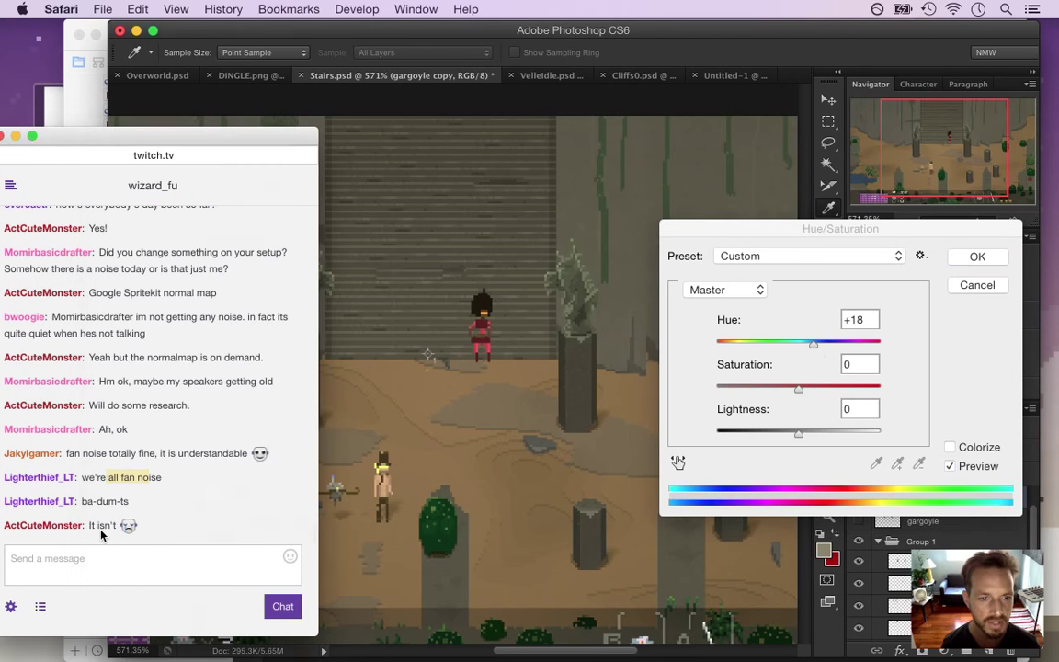
drag(90, 501, 122, 519)
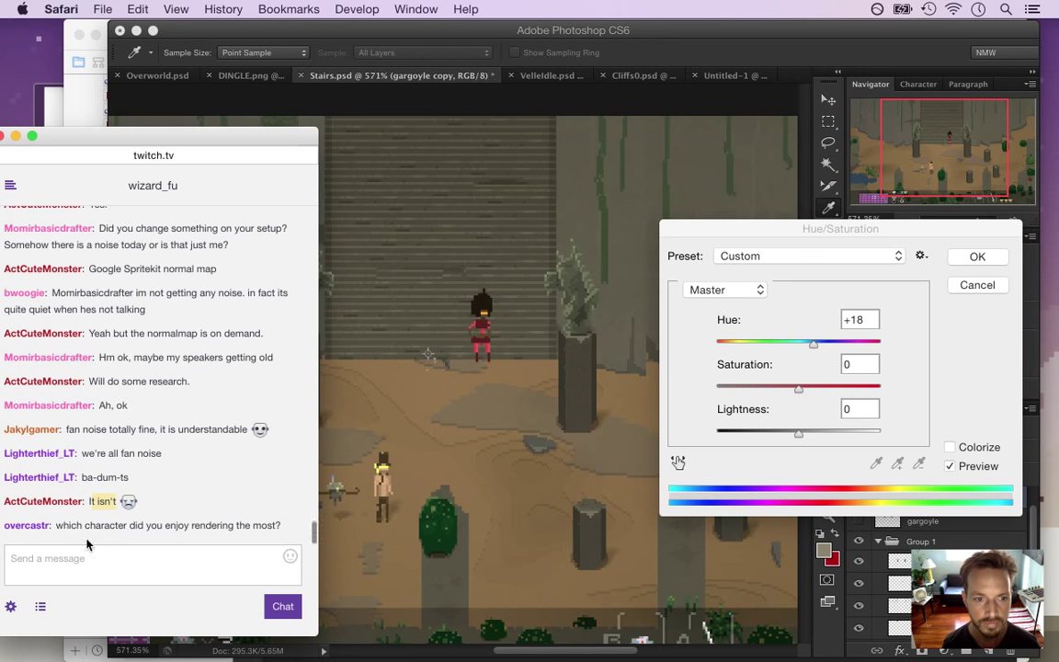
drag(64, 526, 250, 528)
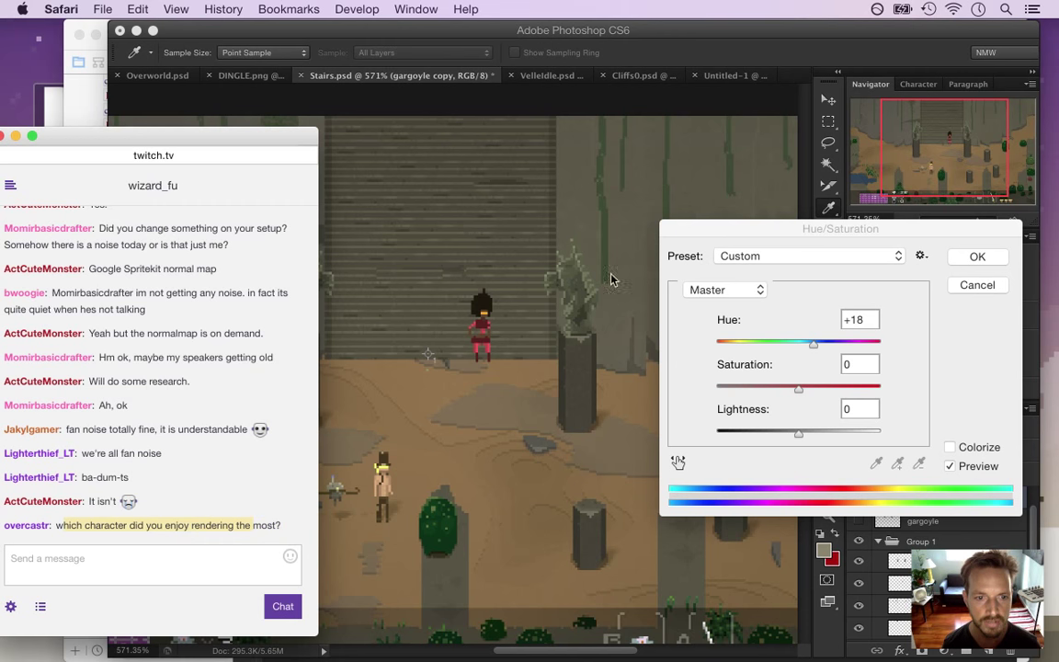
click(761, 57)
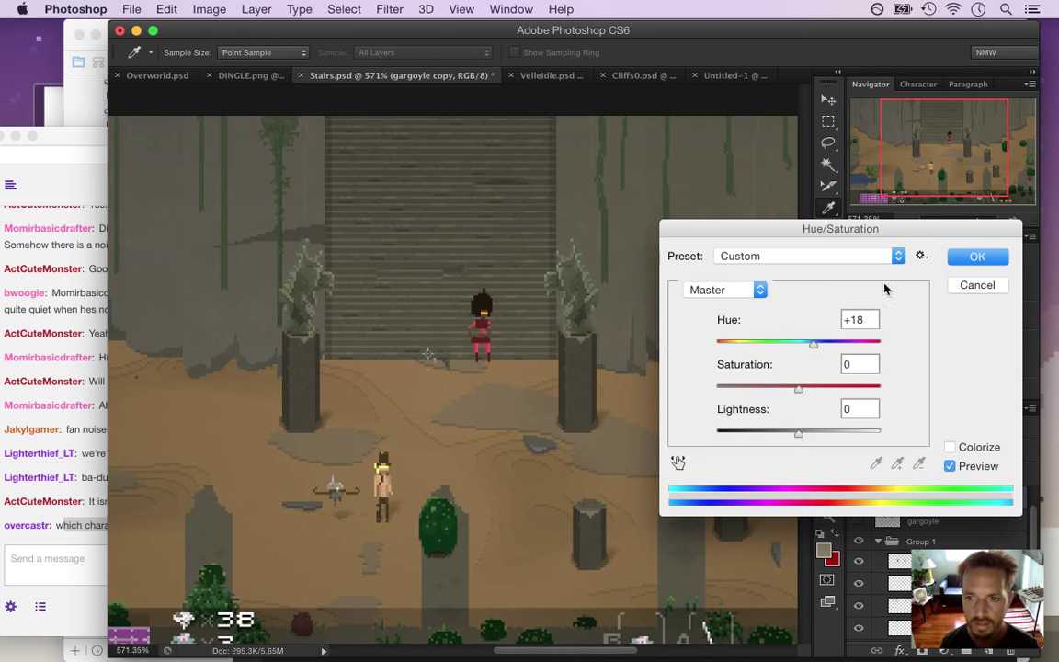
Set the gargoyle copy's saturation to +2 and lightness to +1 and apply the adjustment
mouse_move(797, 391)
mouse_down()
mouse_move(829, 397)
mouse_move(800, 392)
mouse_up()
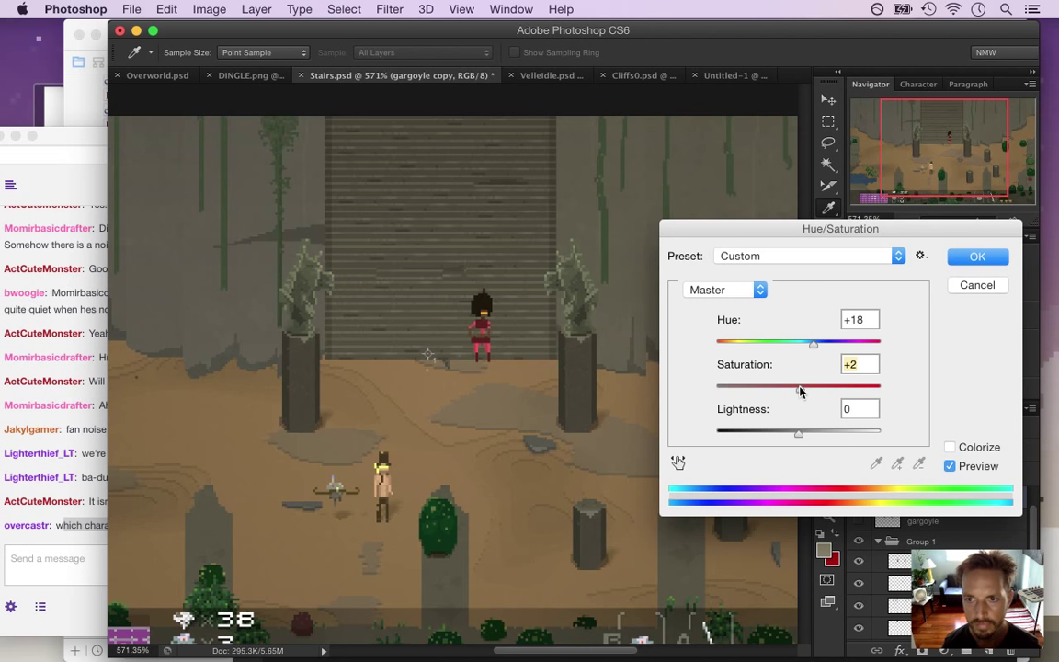
drag(798, 436, 802, 436)
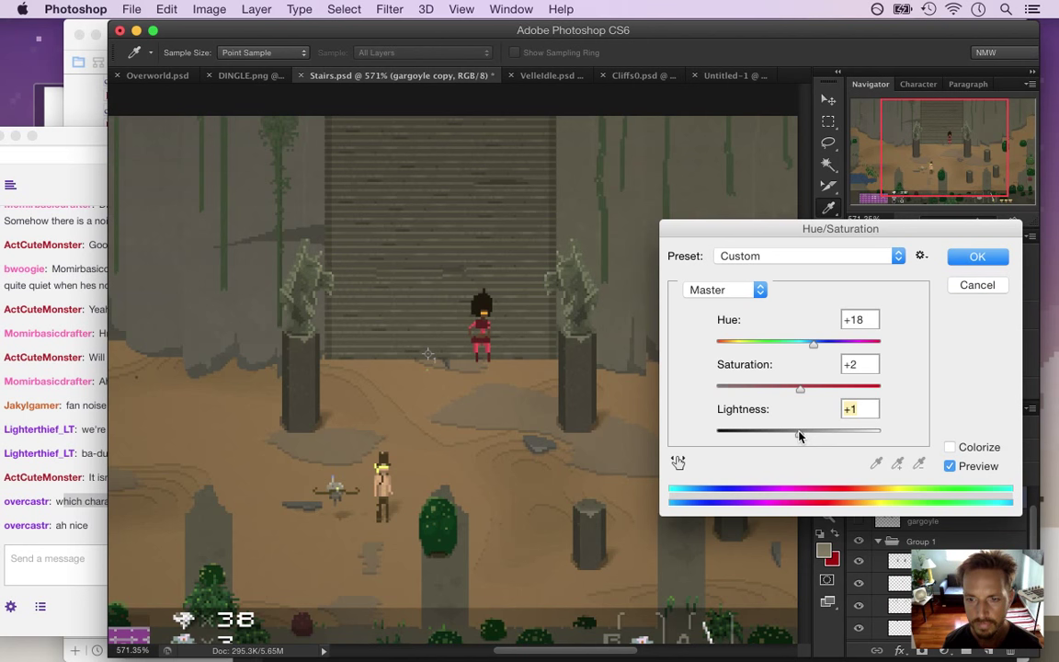
click(965, 258)
key(m)
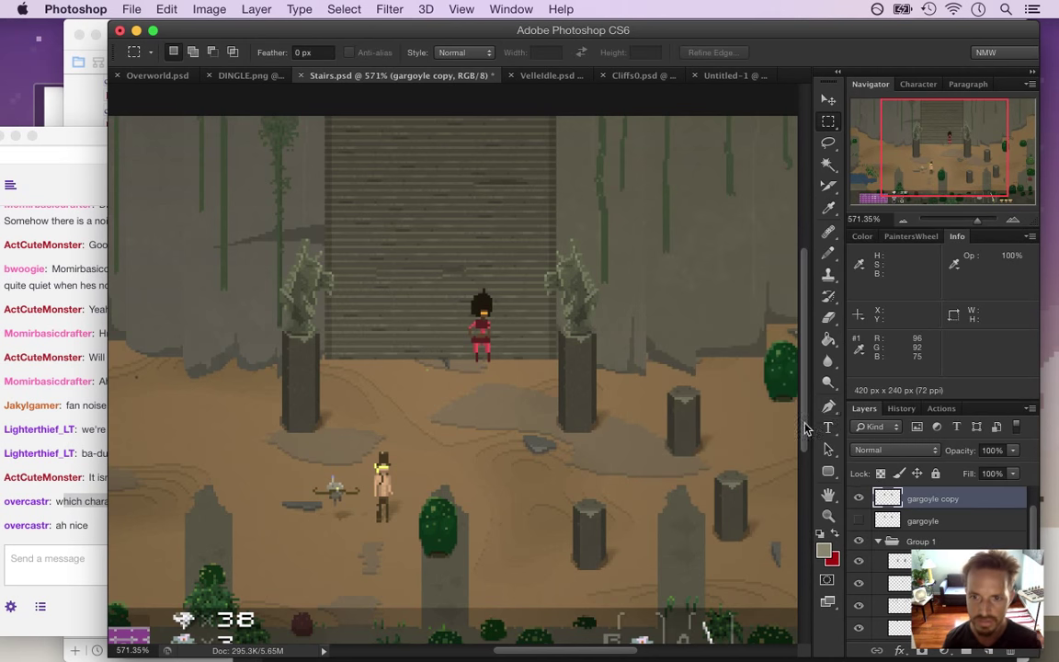
Duplicate the original gargoyle layer again, show the new copy and hide the first recolored copy
click(878, 520)
key(super+j)
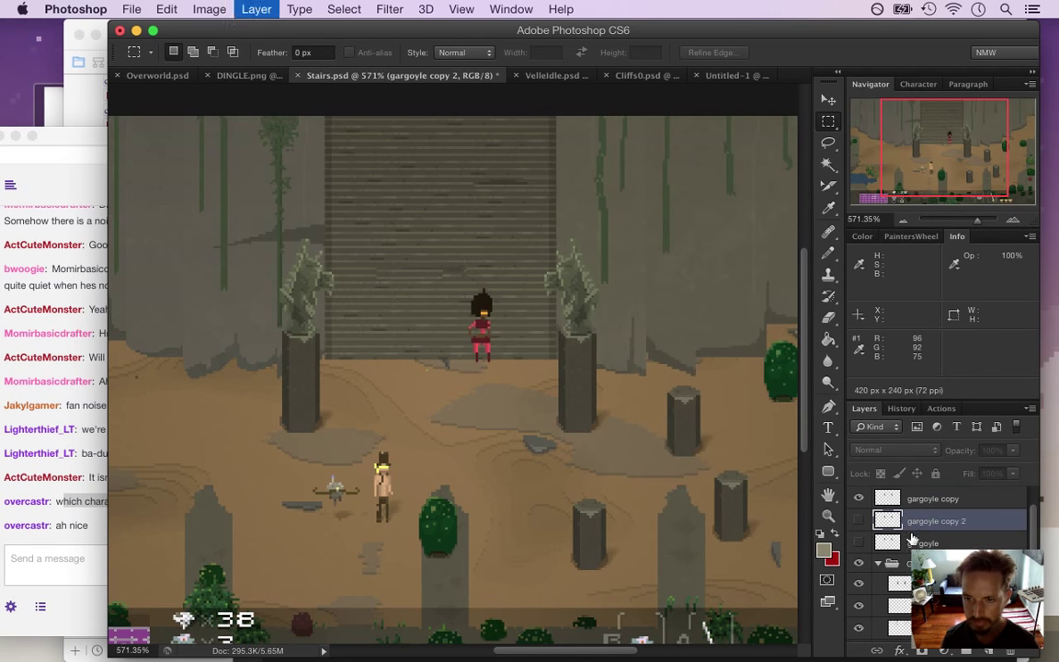
click(861, 499)
click(859, 520)
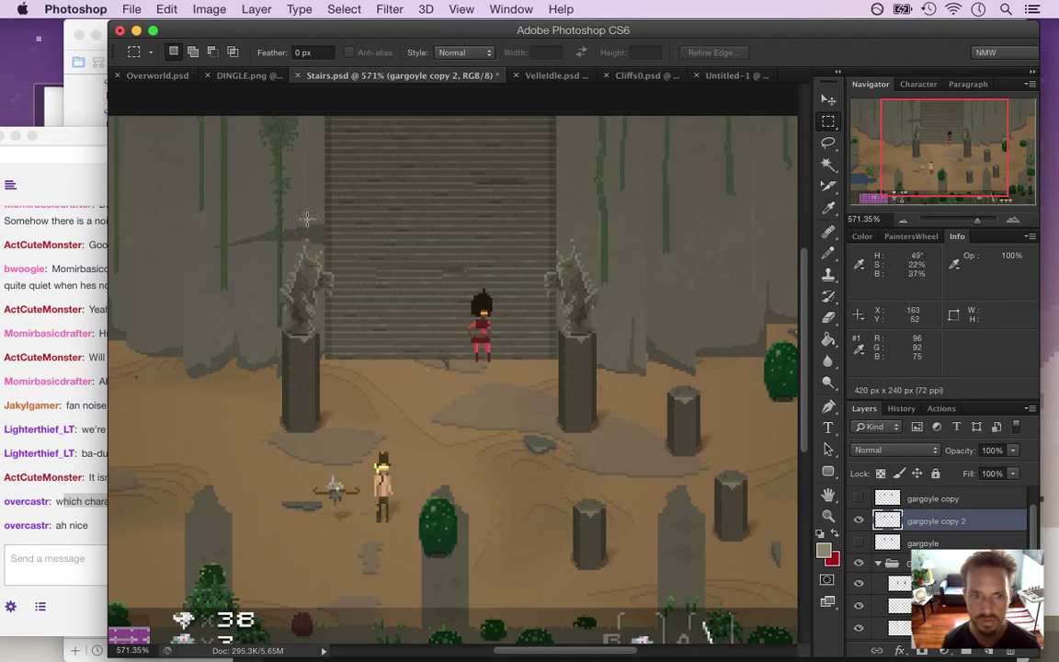
Start a Hue/Saturation adjustment on gargoyle copy 2 and shift its hue to -23
click(193, 10)
mouse_move(295, 31)
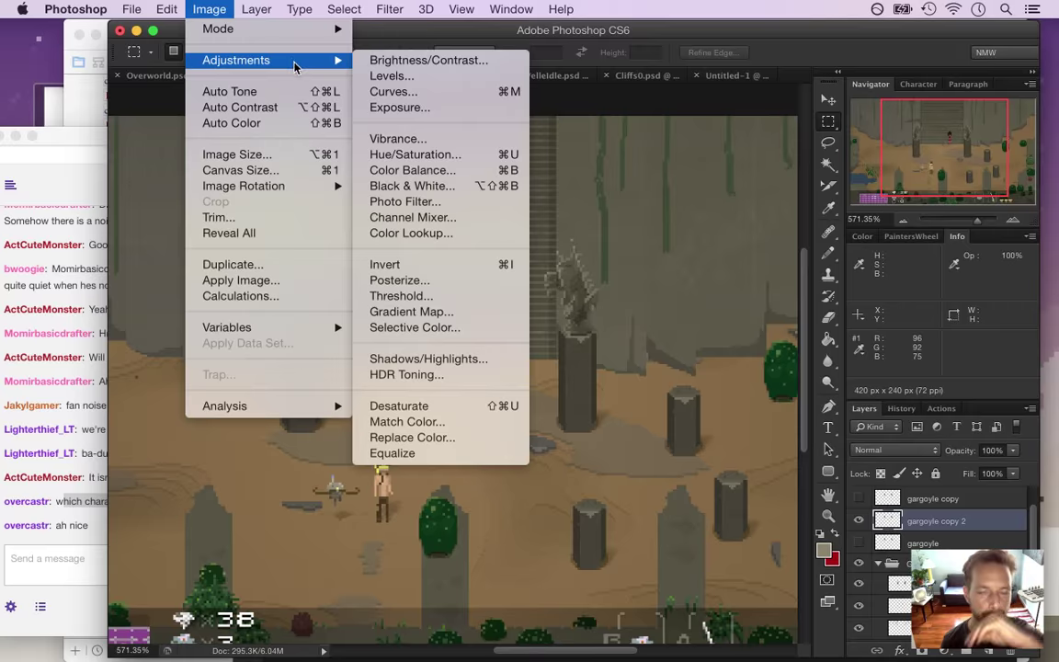
mouse_move(240, 6)
mouse_move(302, 61)
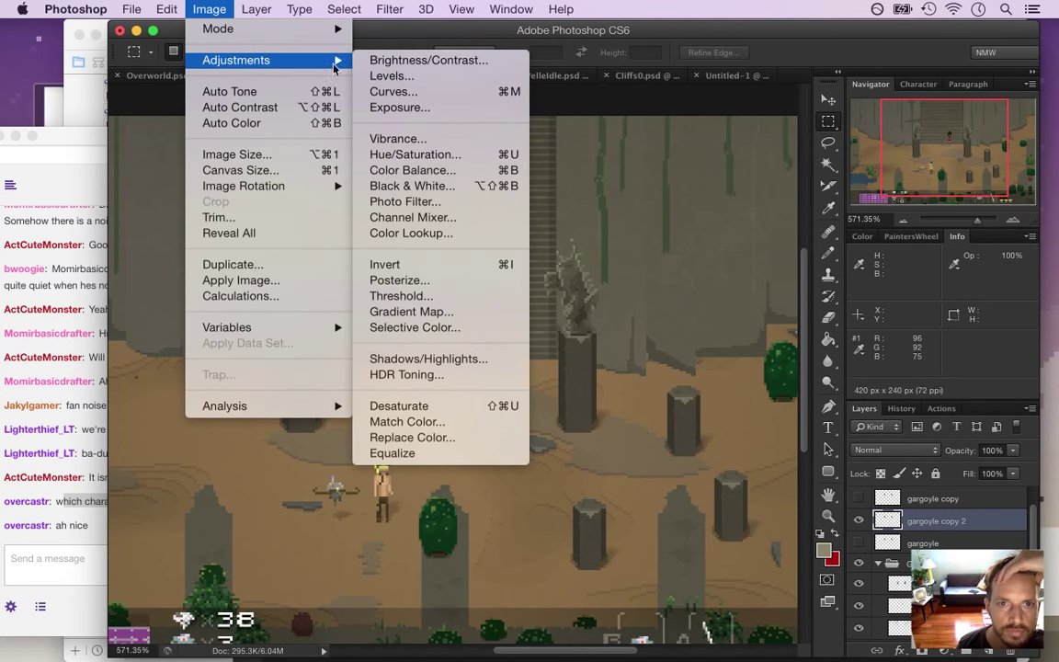
click(418, 156)
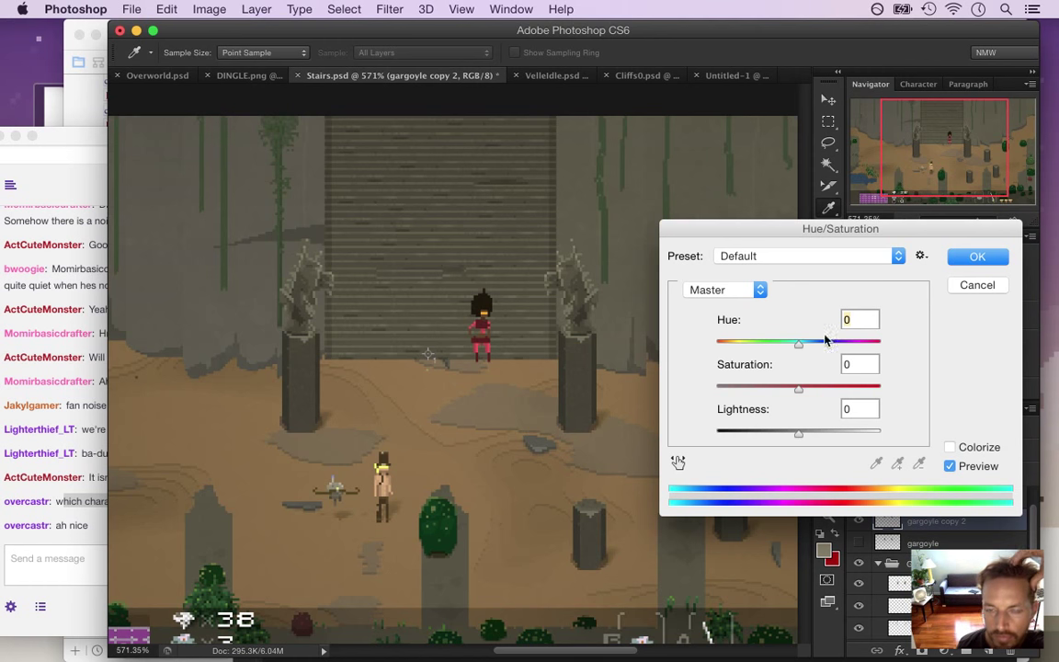
mouse_move(799, 348)
mouse_down()
mouse_move(821, 351)
mouse_move(781, 347)
mouse_up()
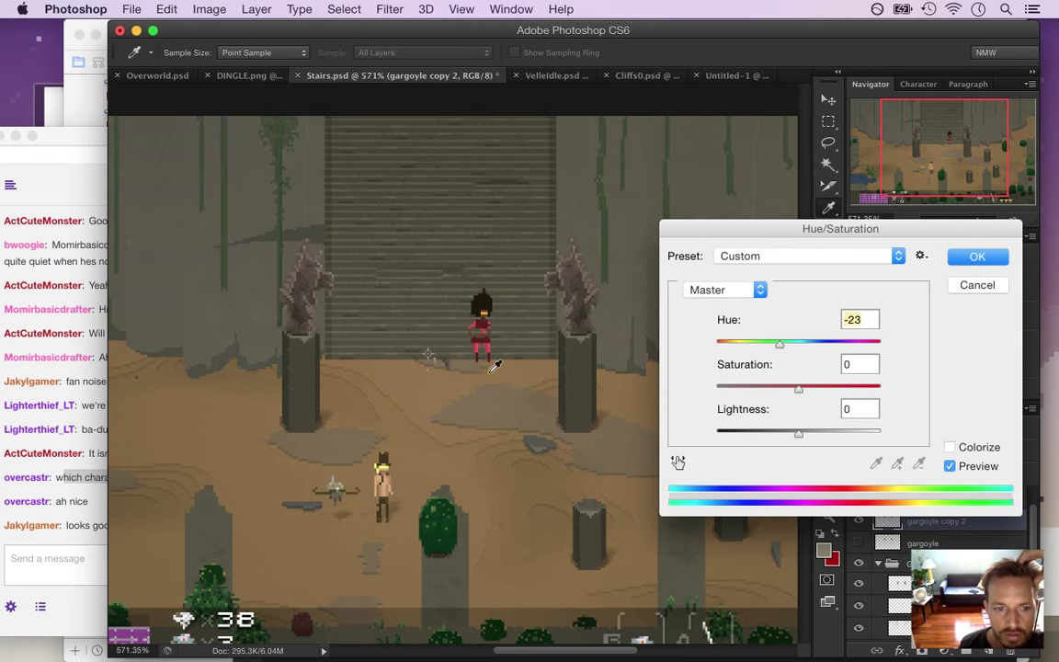
Switch to the Twitch chat and read the viewers' comments on the gargoyle colors
click(74, 554)
click(78, 502)
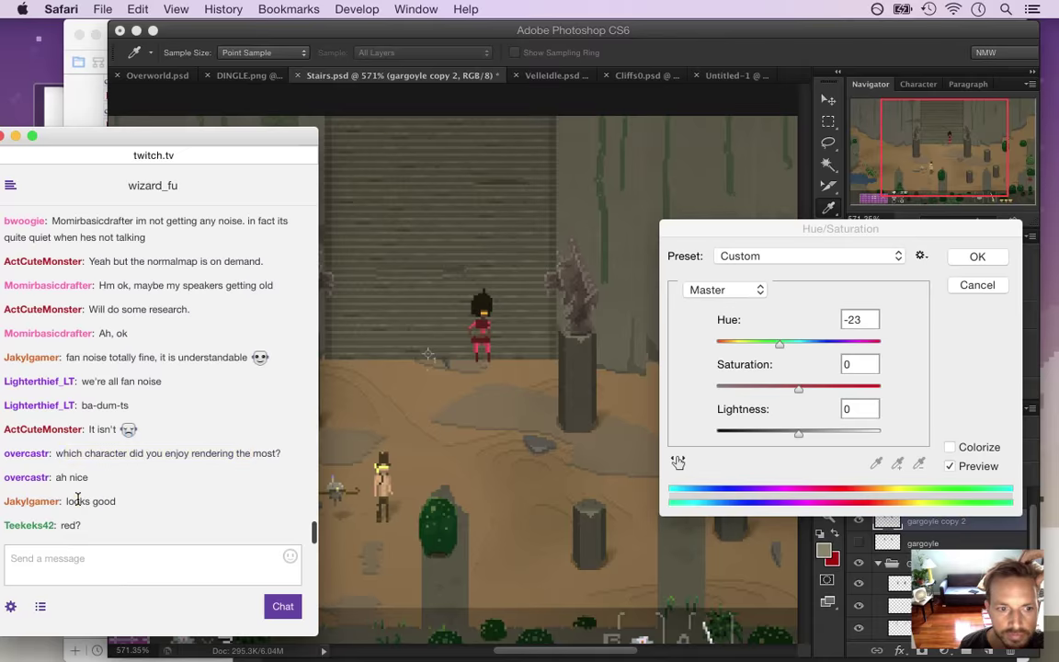
drag(80, 505, 93, 529)
click(80, 522)
click(813, 292)
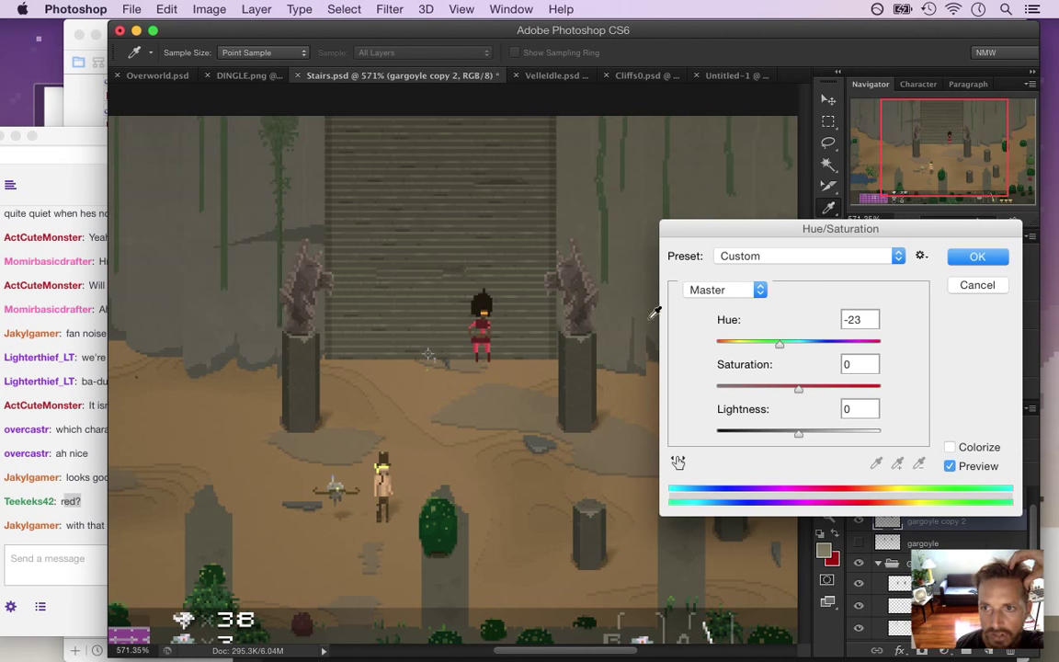
click(74, 529)
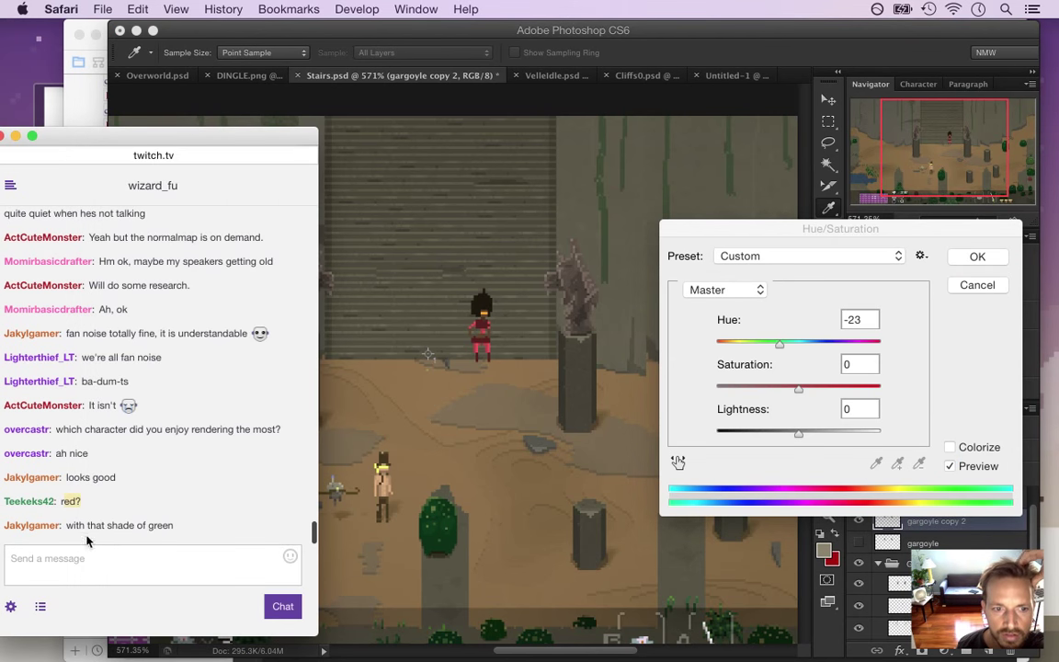
drag(89, 525, 130, 546)
Return to Photoshop and try hue shifts of -57 and -35 on gargoyle copy 2
click(740, 328)
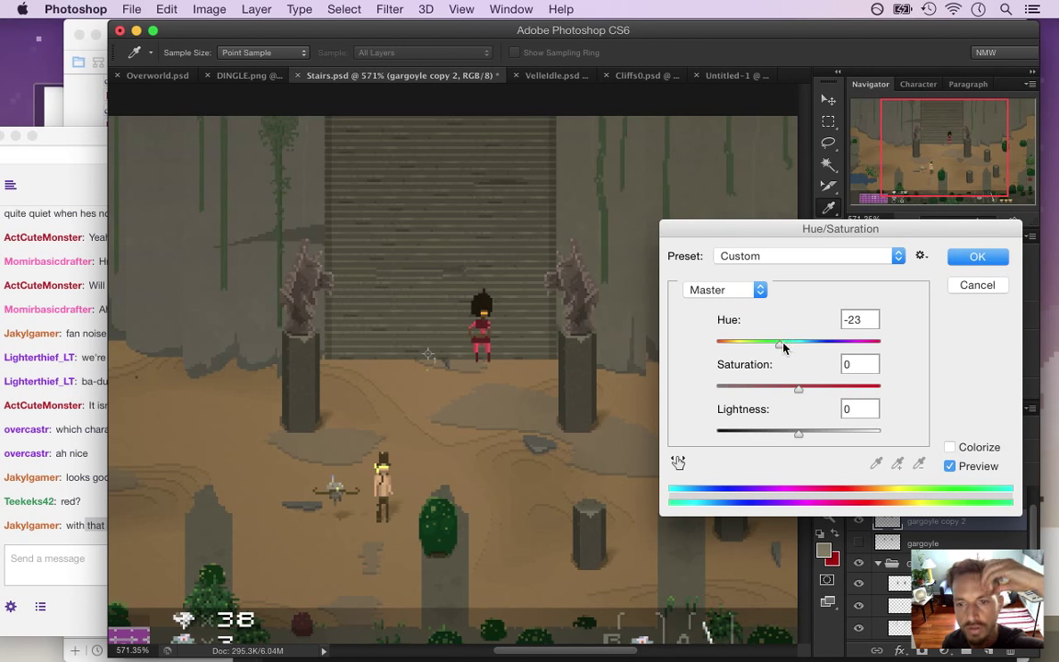
drag(780, 348, 759, 348)
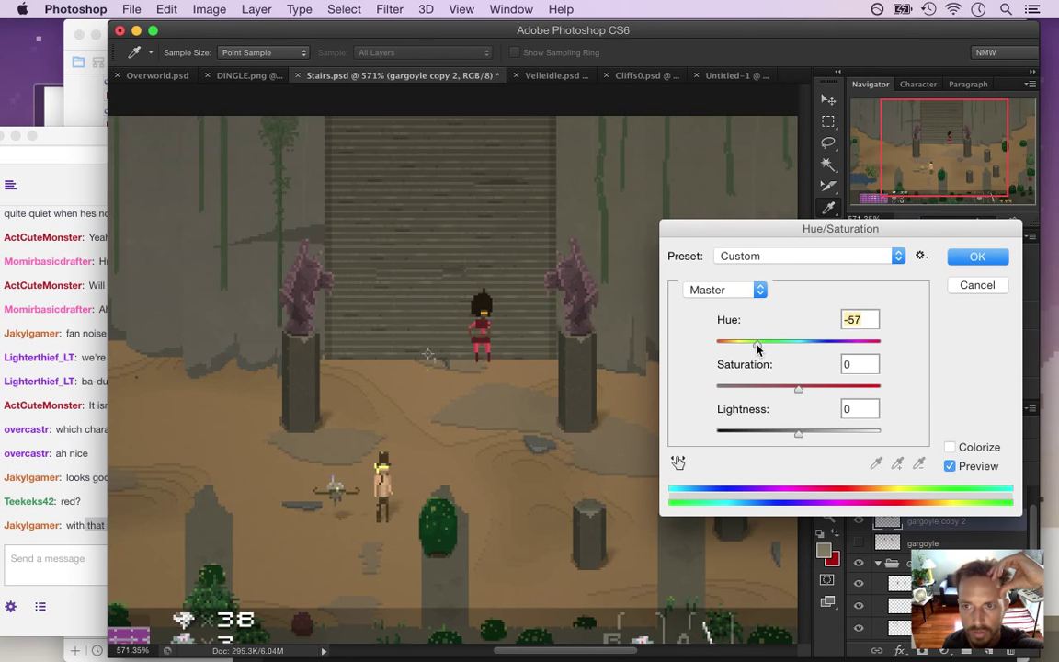
drag(758, 347, 784, 331)
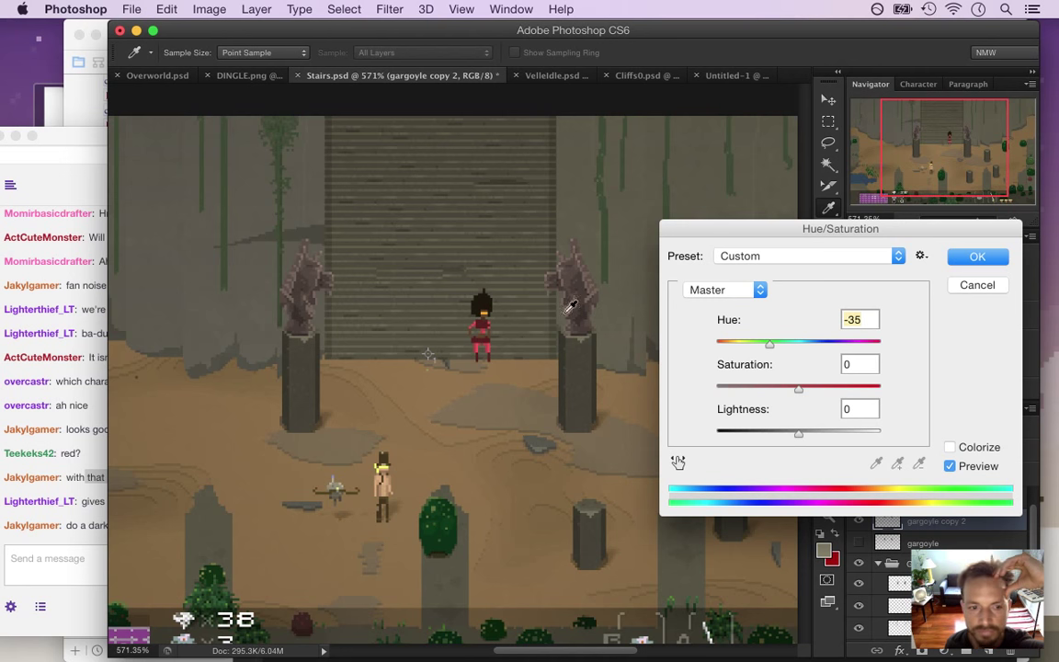
Read the viewers' color suggestions in the Twitch chat and go back to Photoshop's Hue/Saturation settings
click(90, 530)
drag(85, 525, 203, 475)
click(136, 476)
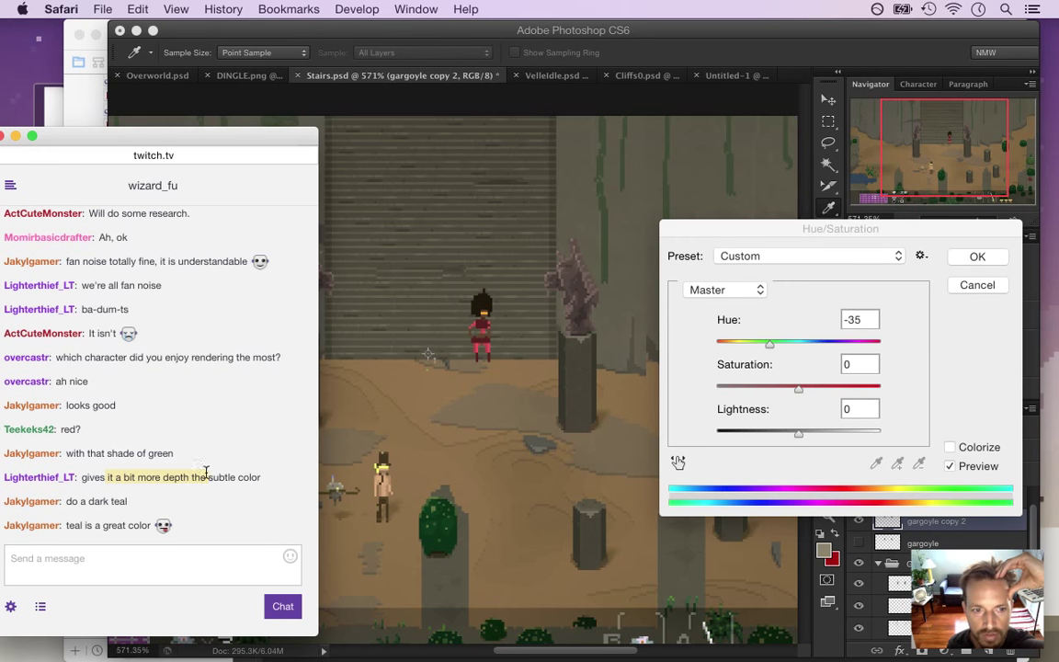
click(826, 310)
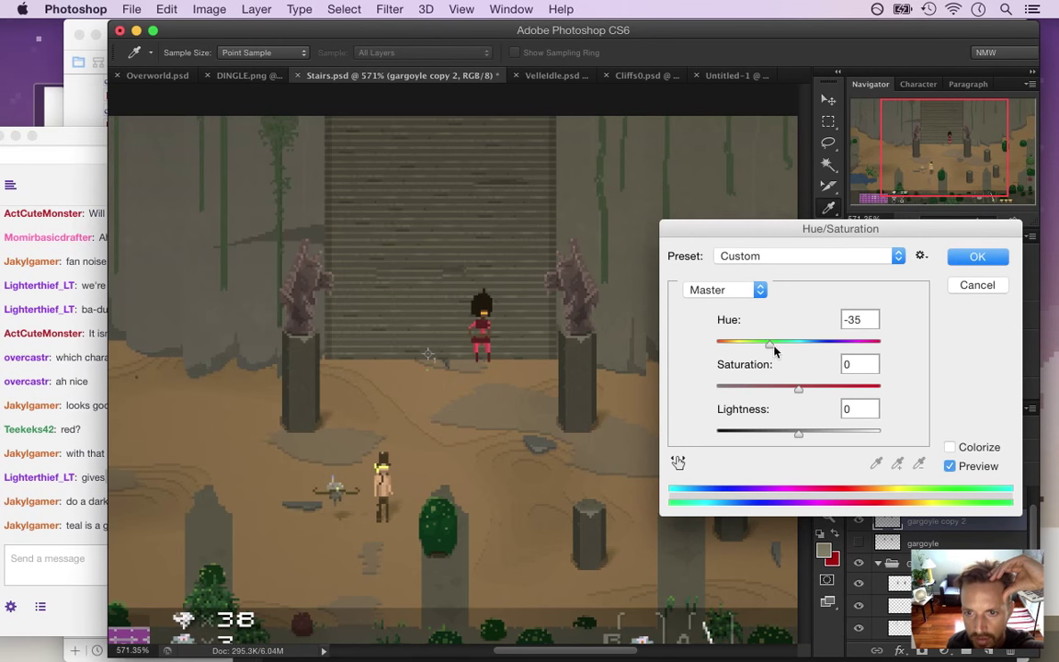
Turn gargoyle copy 2 dark teal with hue +92 and lightness -14, and apply the adjustment
drag(769, 344, 852, 344)
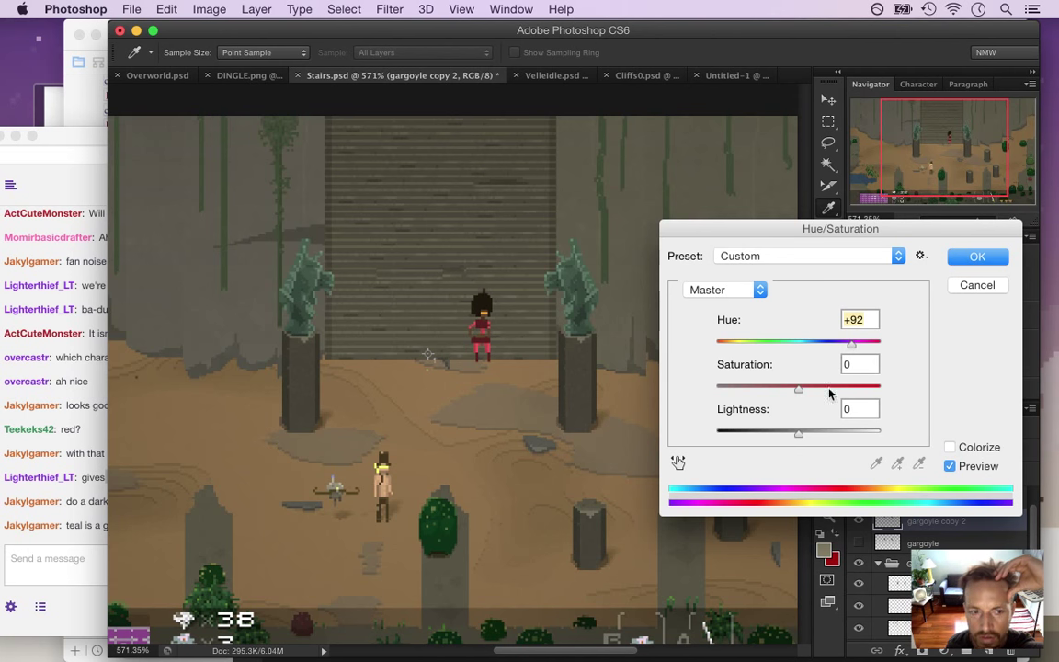
mouse_move(798, 433)
mouse_down()
mouse_move(752, 414)
mouse_move(785, 416)
mouse_up()
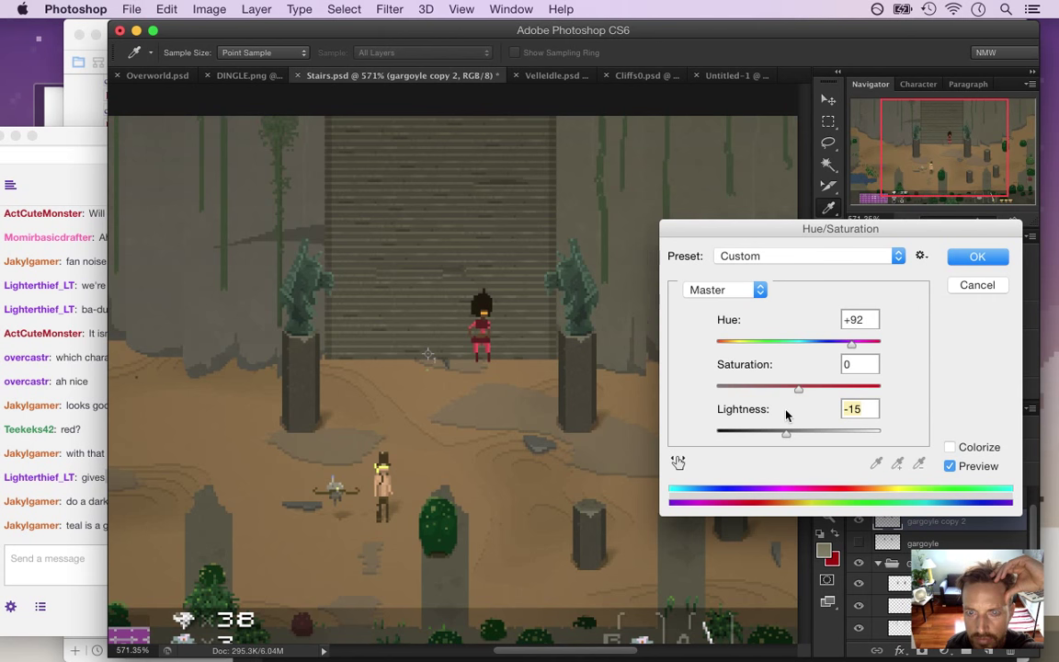
drag(786, 416, 787, 421)
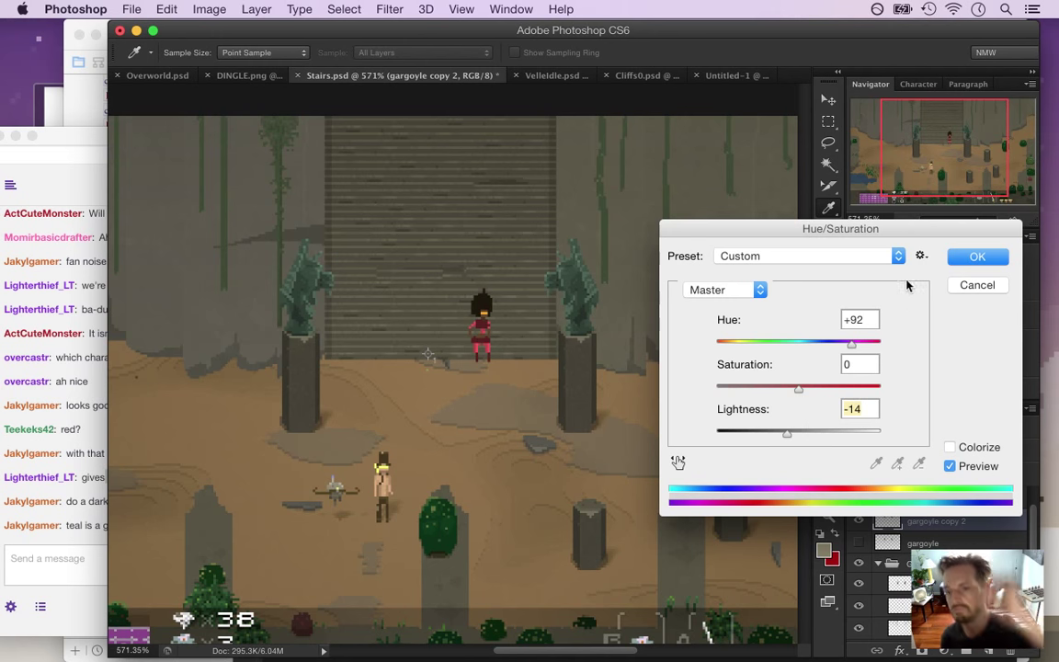
click(977, 257)
key(m)
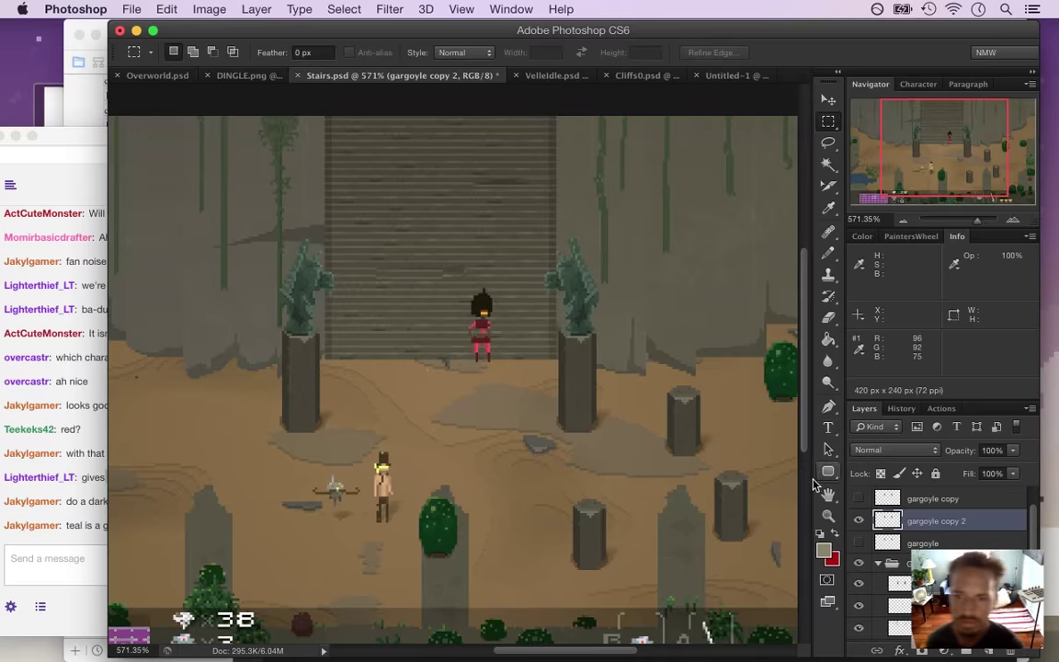
Make a third copy of the original gargoyle layer and leave only that copy of the gargoyles visible
click(896, 541)
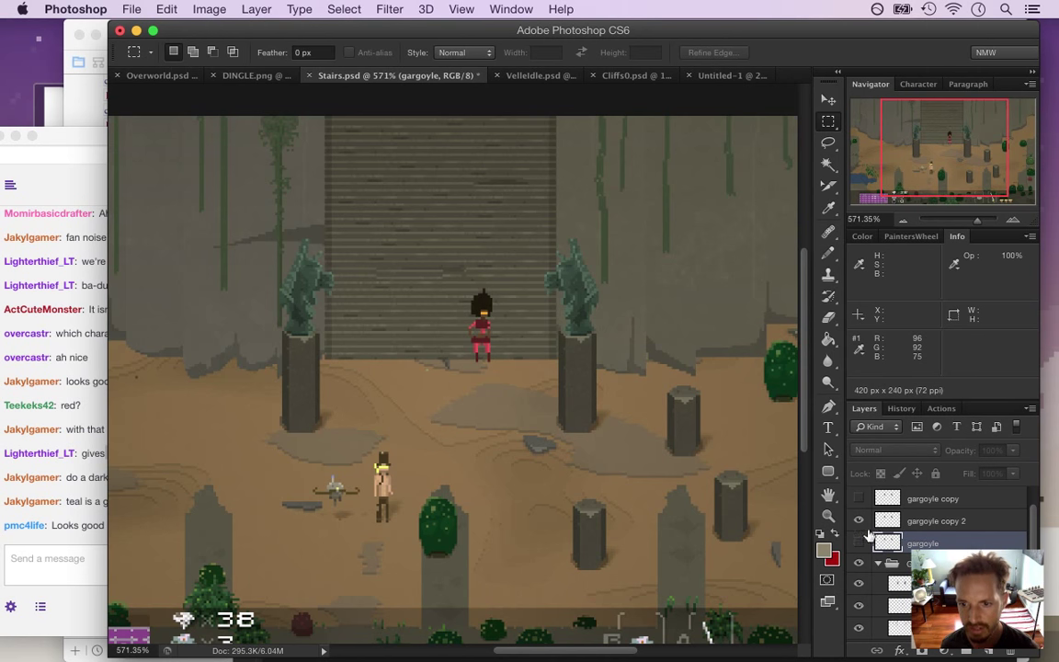
click(859, 543)
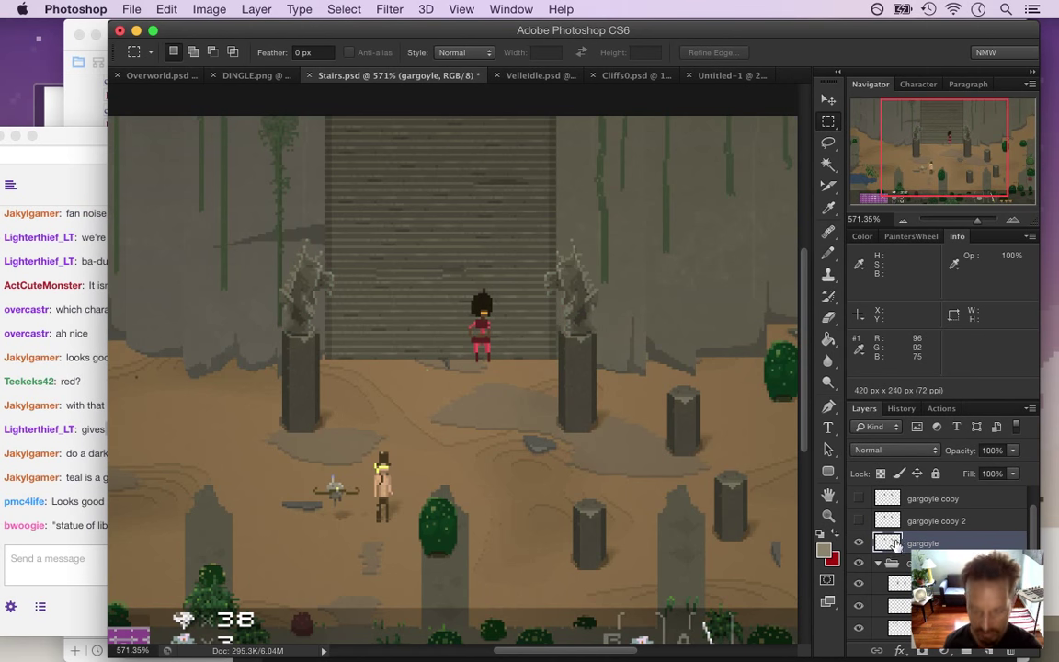
key(super+j)
click(860, 563)
Check the viewers' reaction to the teal gargoyles in the Twitch chat and return to Photoshop
click(86, 472)
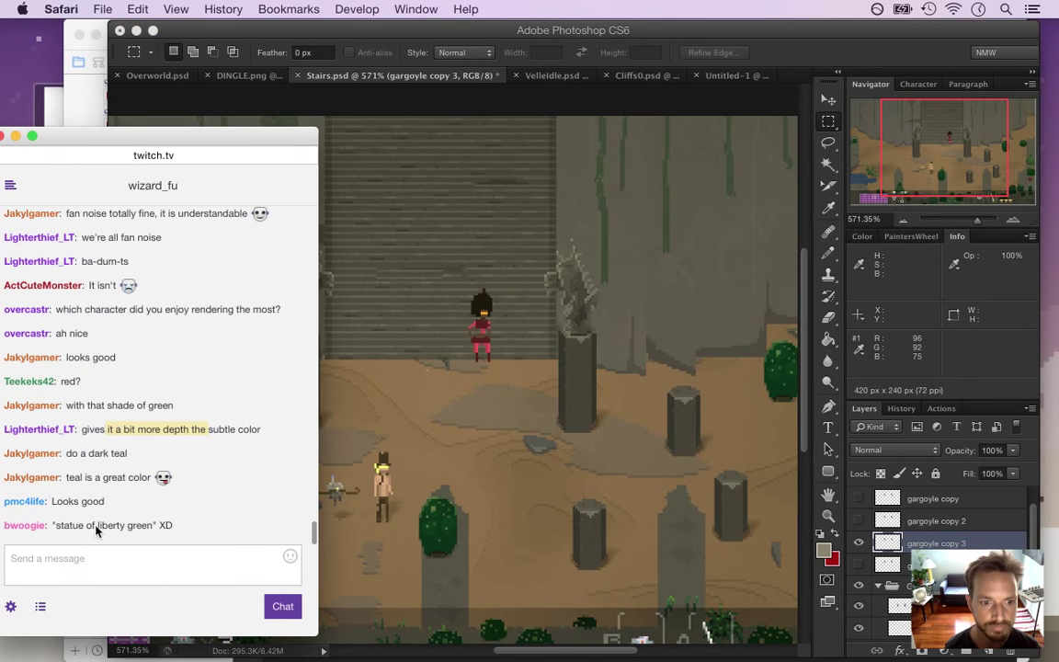
drag(84, 526, 125, 526)
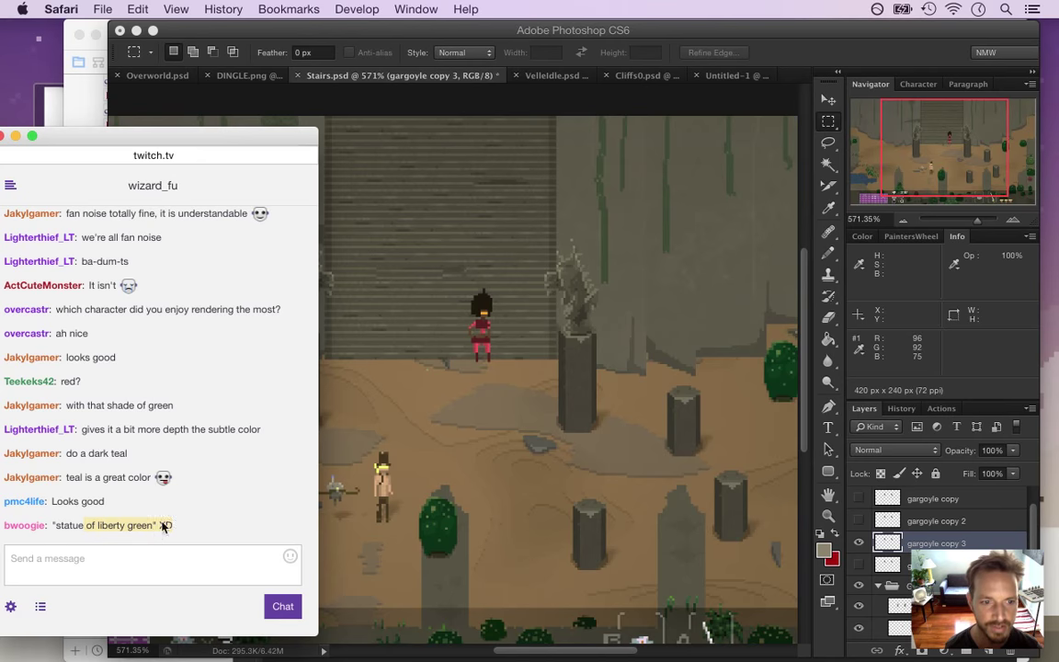
click(638, 94)
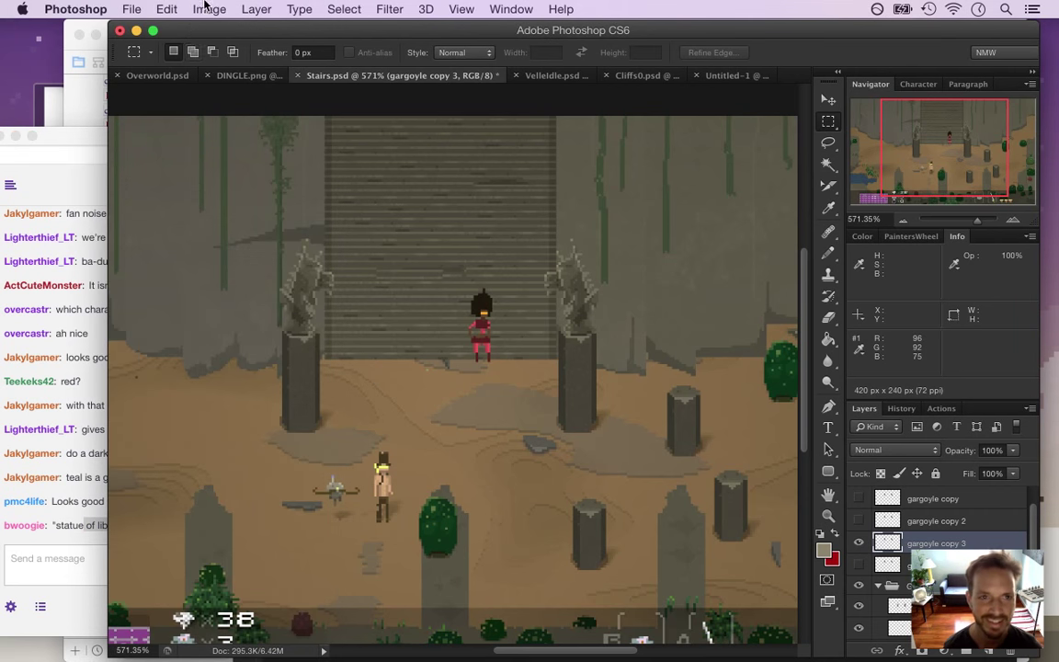
Start a Hue/Saturation adjustment on gargoyle copy 3 and shift its hue to -25
click(198, 9)
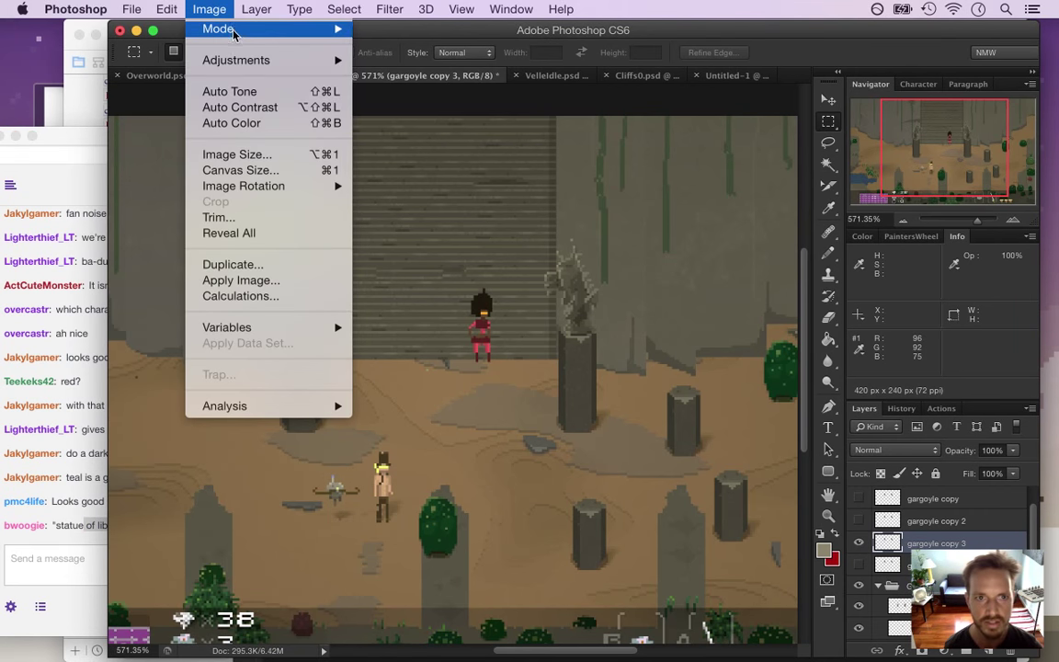
mouse_move(243, 29)
mouse_move(248, 62)
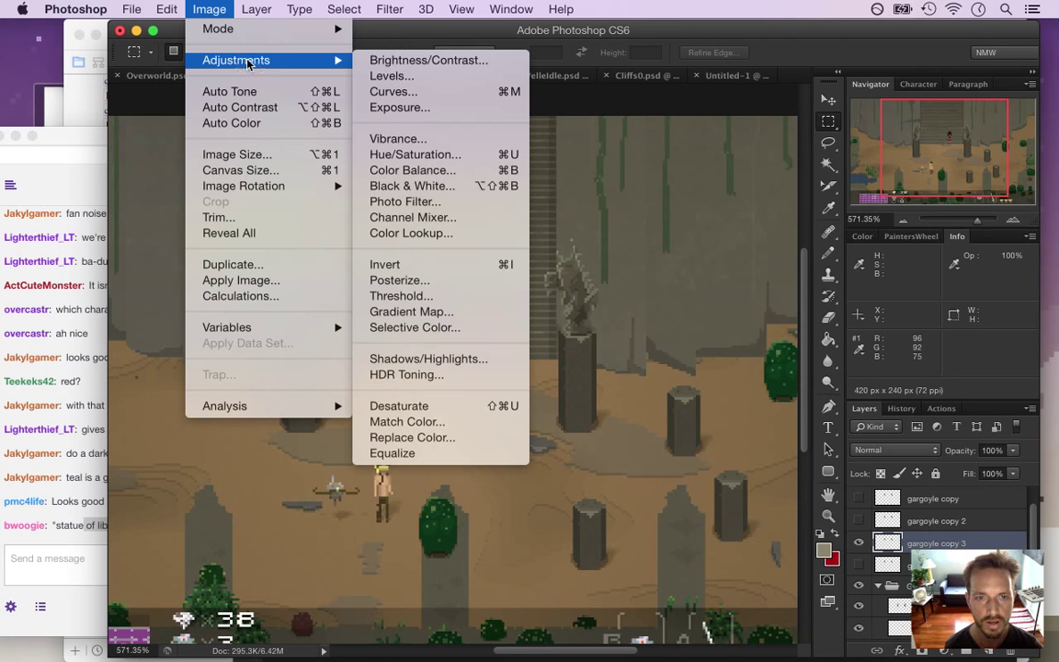
click(413, 156)
drag(798, 345, 779, 345)
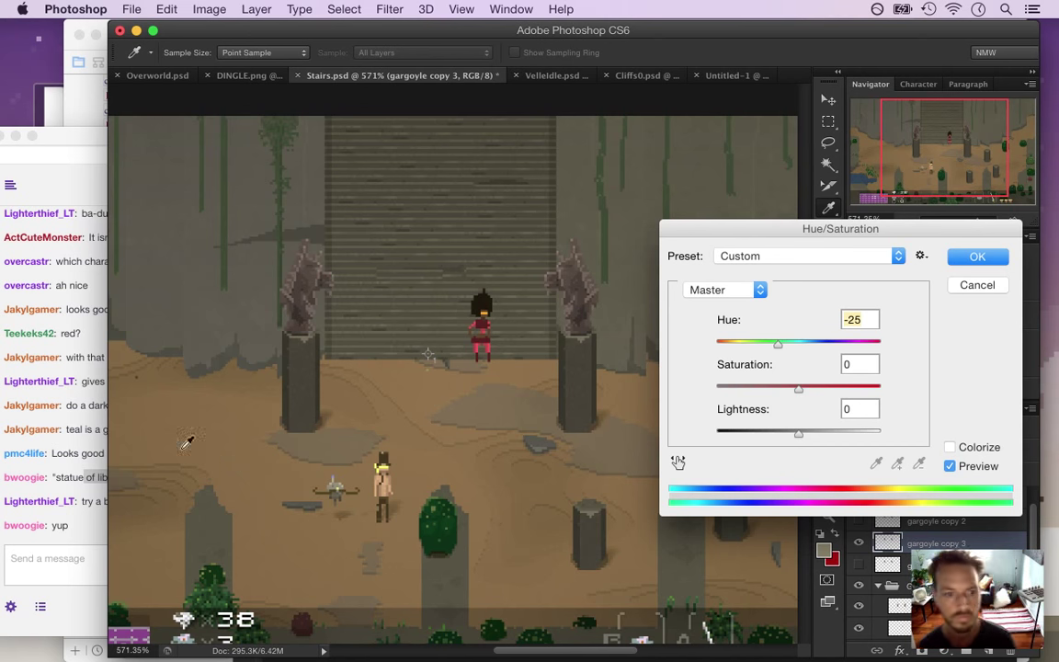
Read the hue shift suggestion in the Twitch chat and return to gargoyle copy 3's Hue/Saturation settings
click(64, 526)
drag(94, 502, 178, 513)
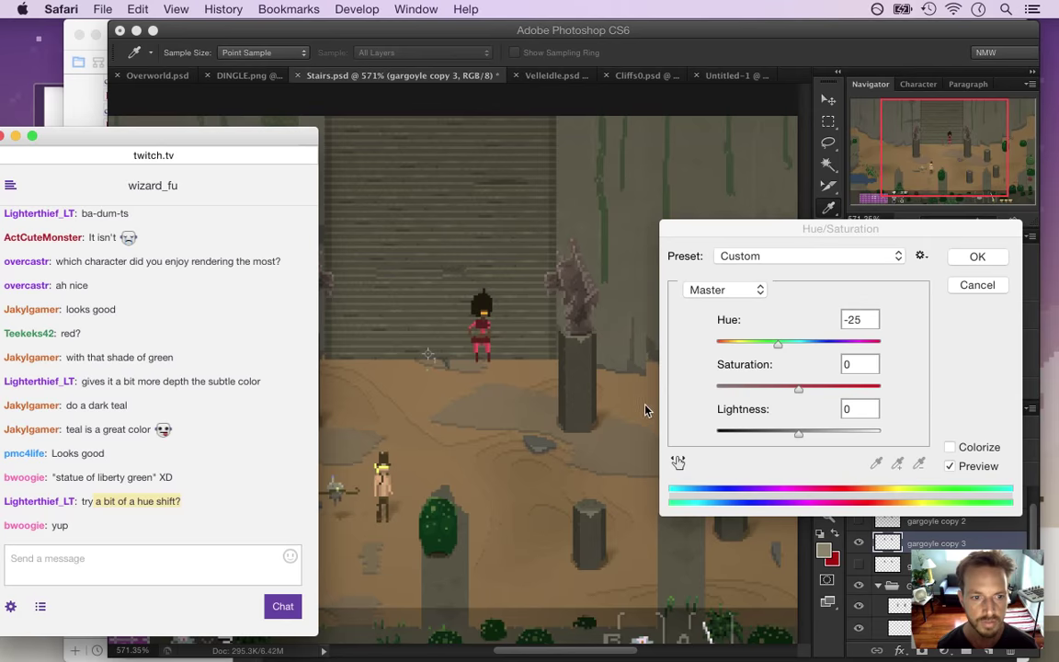
click(765, 284)
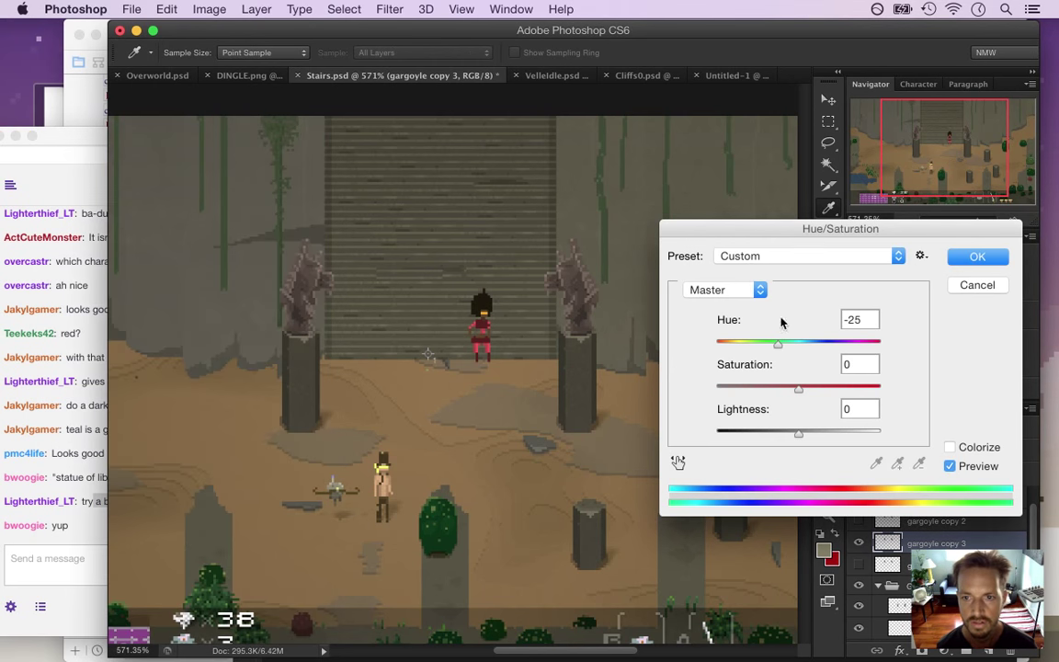
Apply Hue/Saturation to gargoyle copy 3 with hue -29, saturation +31 and lightness +1, and save the document
drag(778, 343, 775, 348)
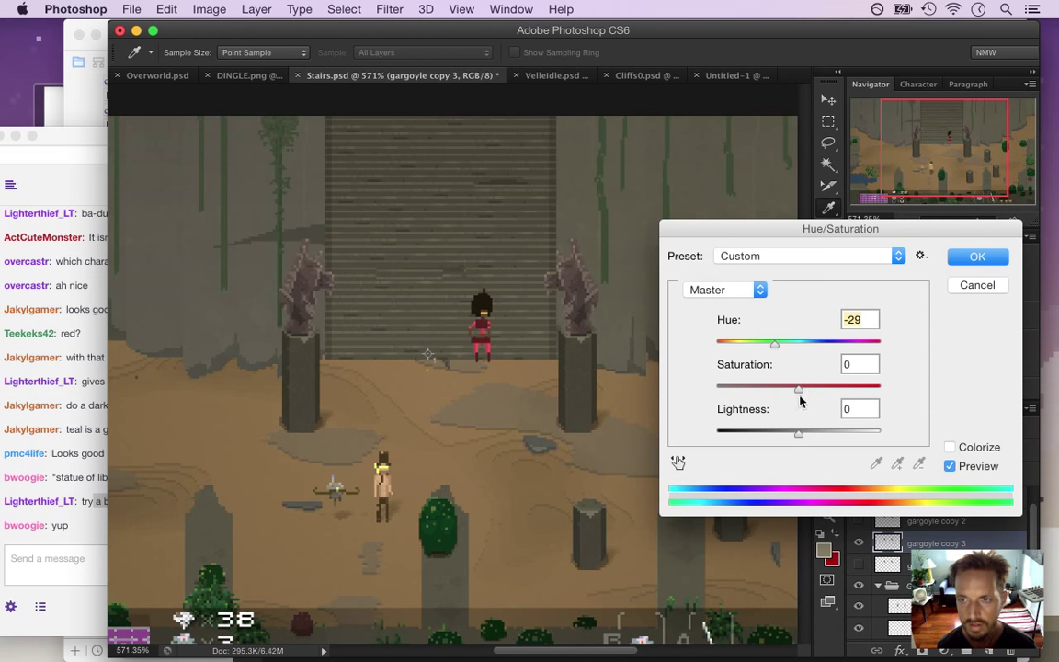
drag(798, 433, 825, 394)
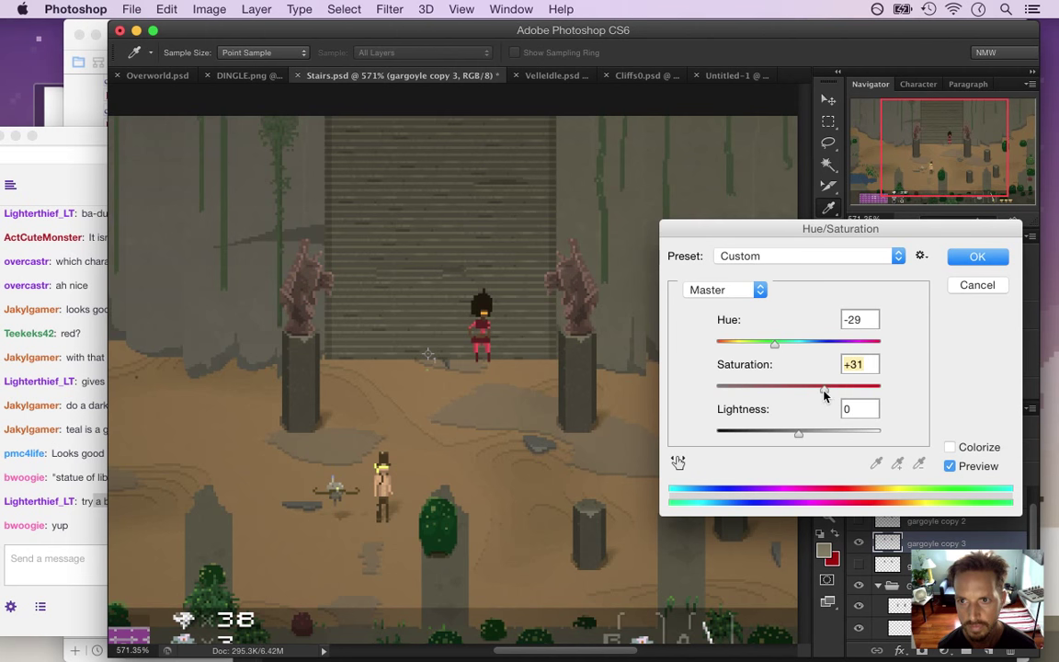
drag(798, 436, 799, 434)
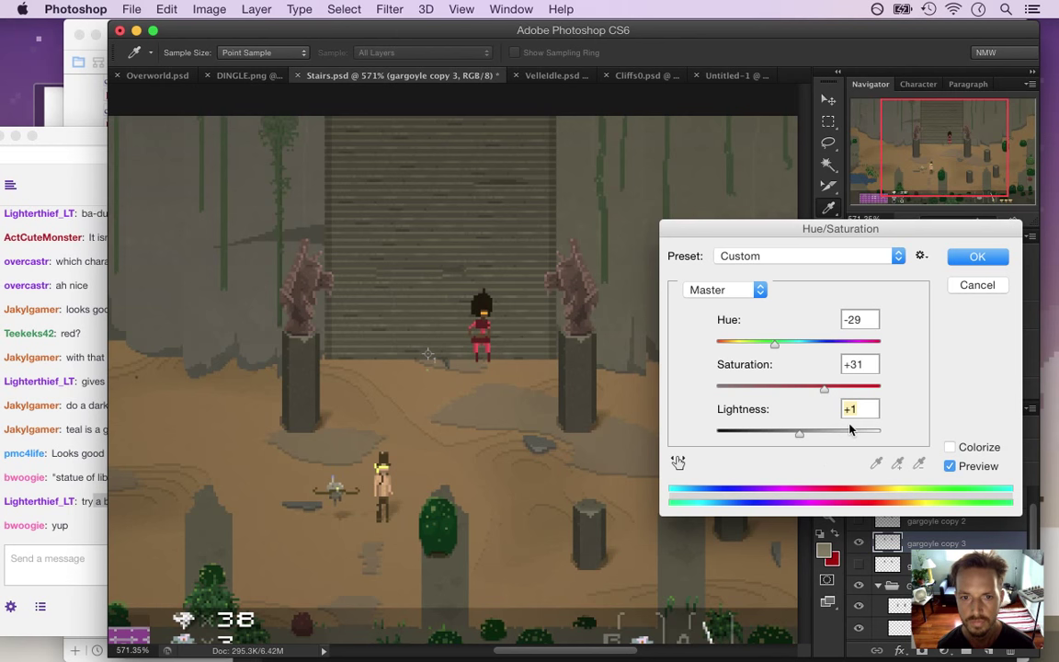
key(Return)
key(m)
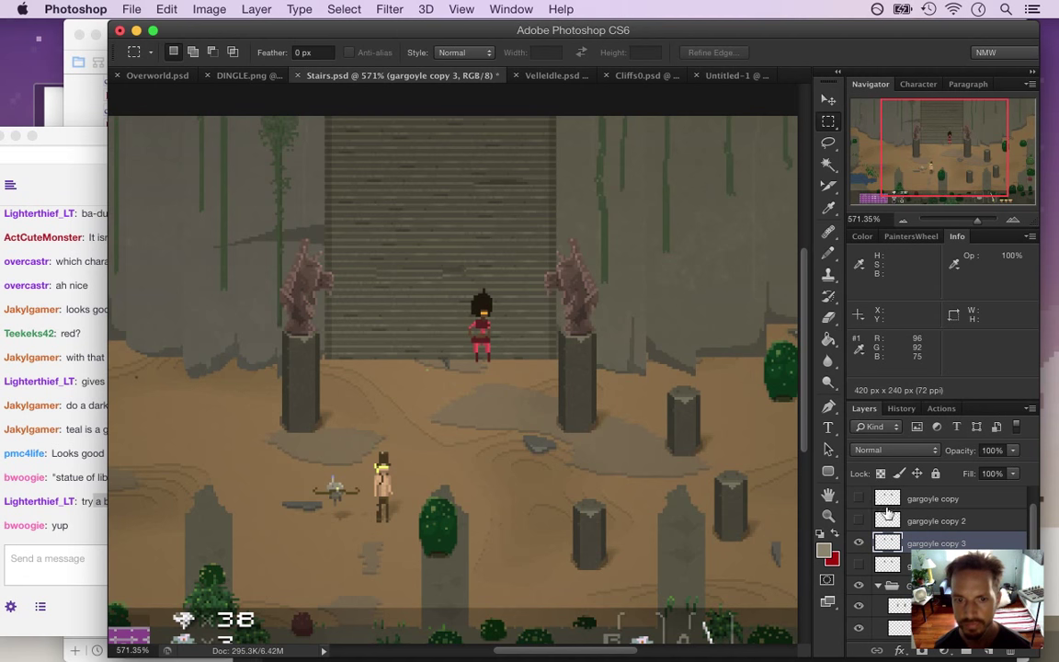
key(super+s)
Compare the gargoyle copy and gargoyle copy 2 colors against gargoyle copy 3 by showing and hiding each layer
click(859, 498)
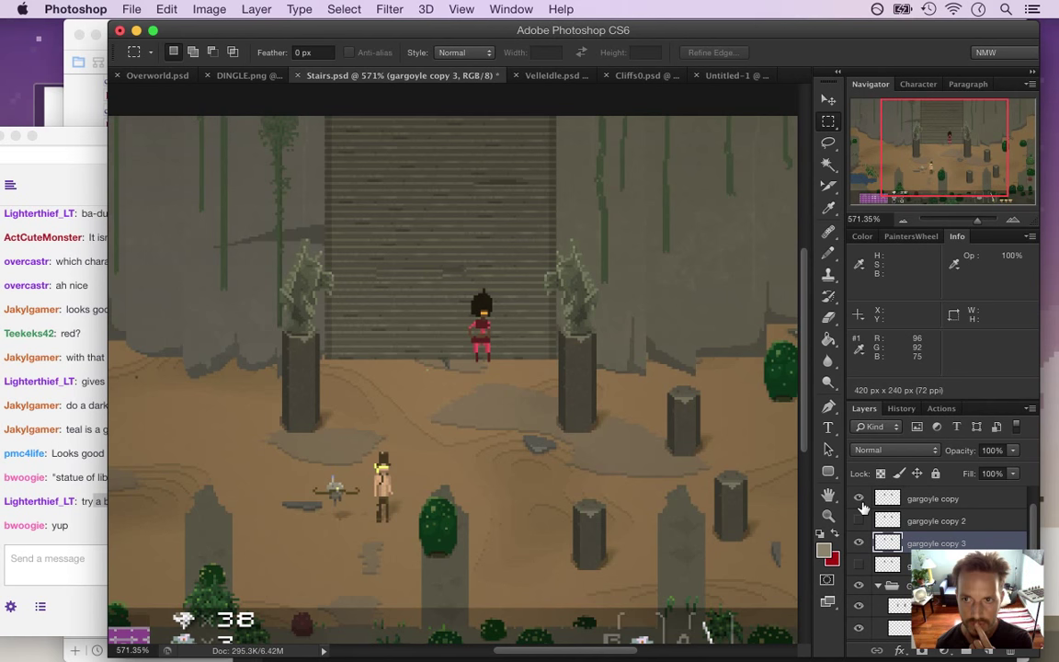
click(858, 498)
click(859, 520)
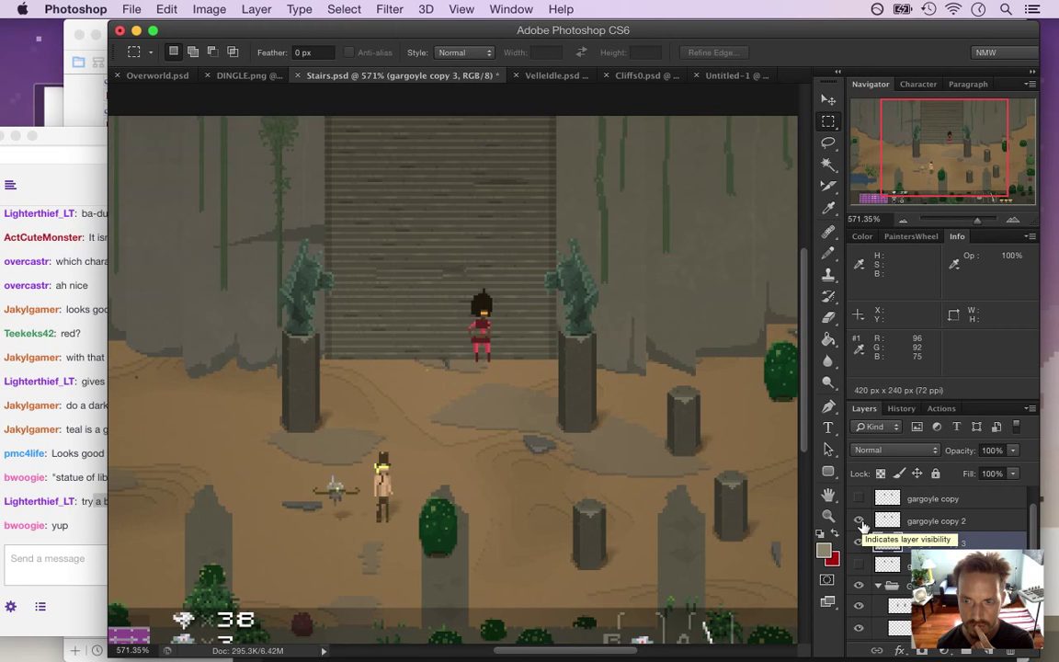
click(859, 521)
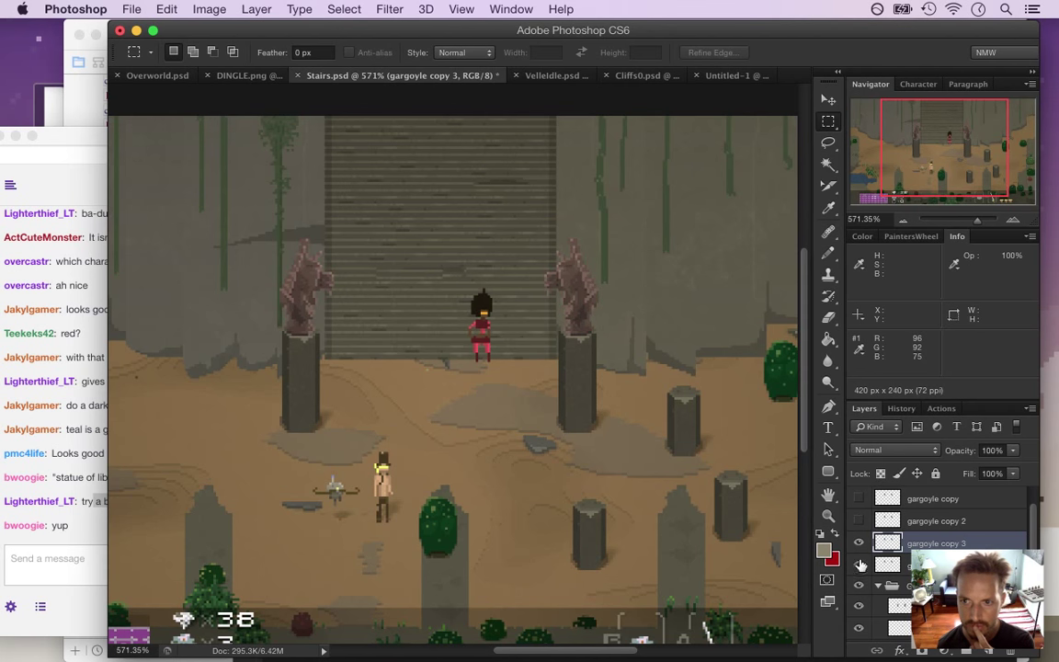
Show the original gargoyle layer with gargoyle copy above it, and hide gargoyle copy 3 and gargoyle copy 2
click(857, 563)
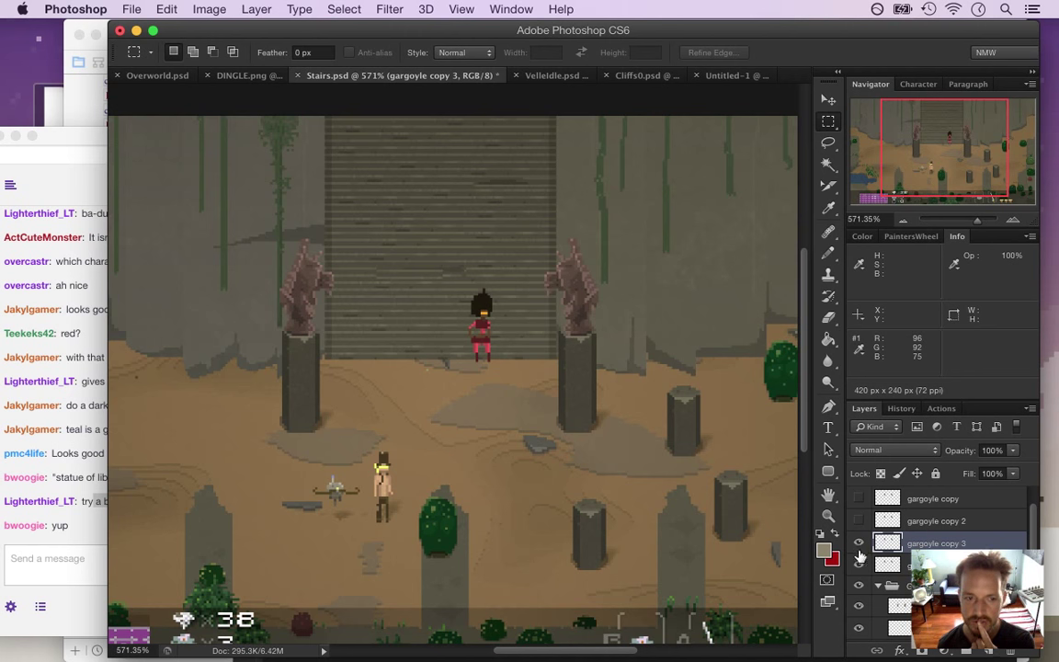
click(824, 514)
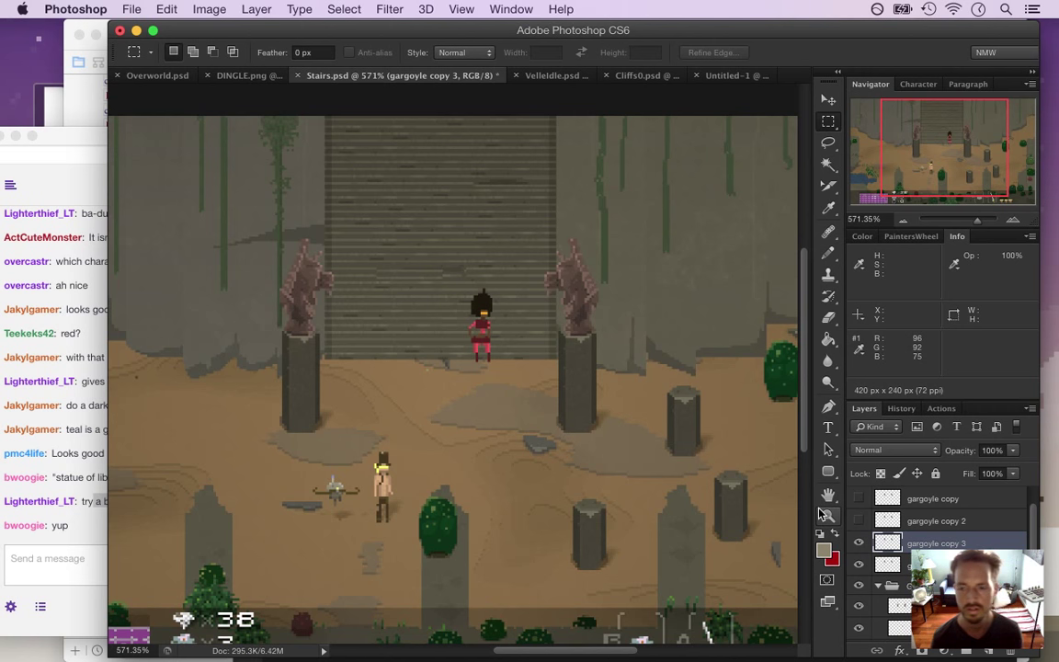
click(858, 542)
click(859, 522)
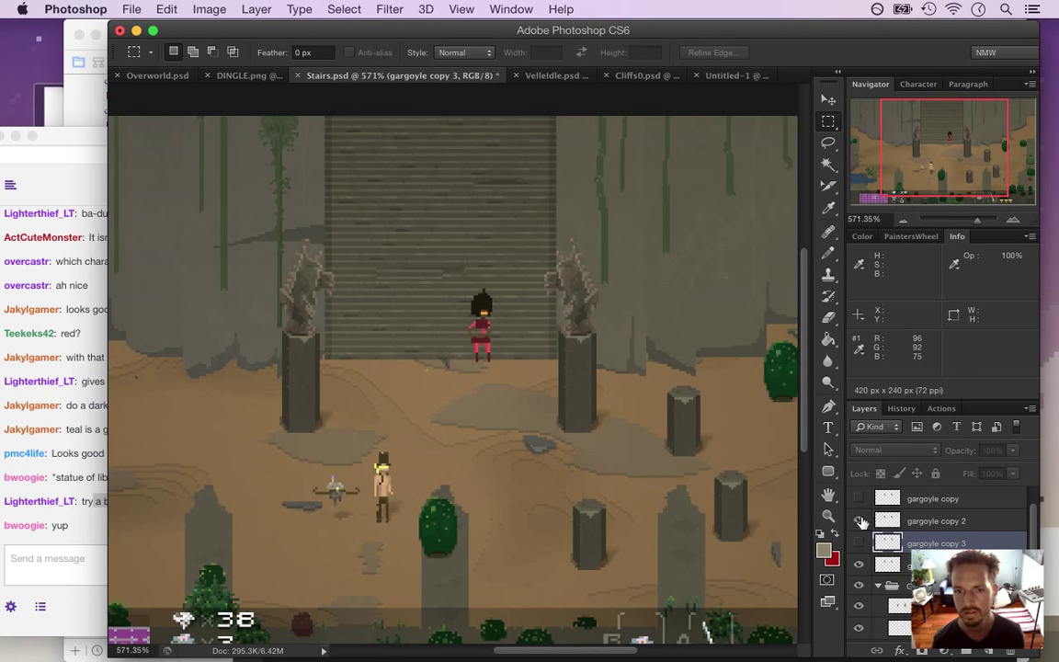
click(859, 521)
click(861, 522)
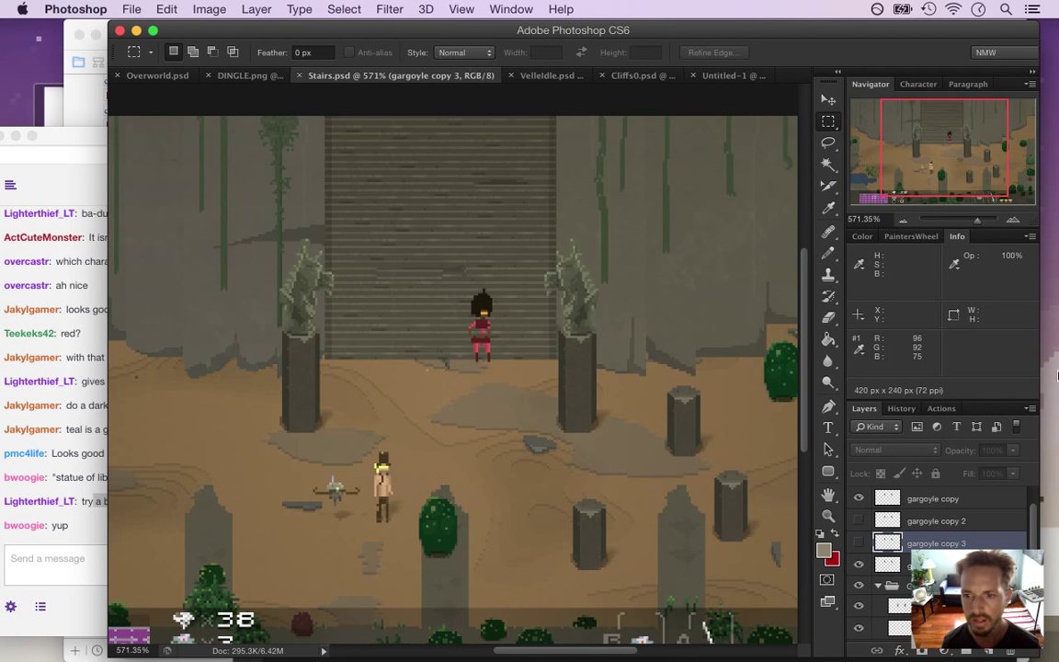
Switch to OBS to check the stream status and minimize its window
mouse_move(1057, 379)
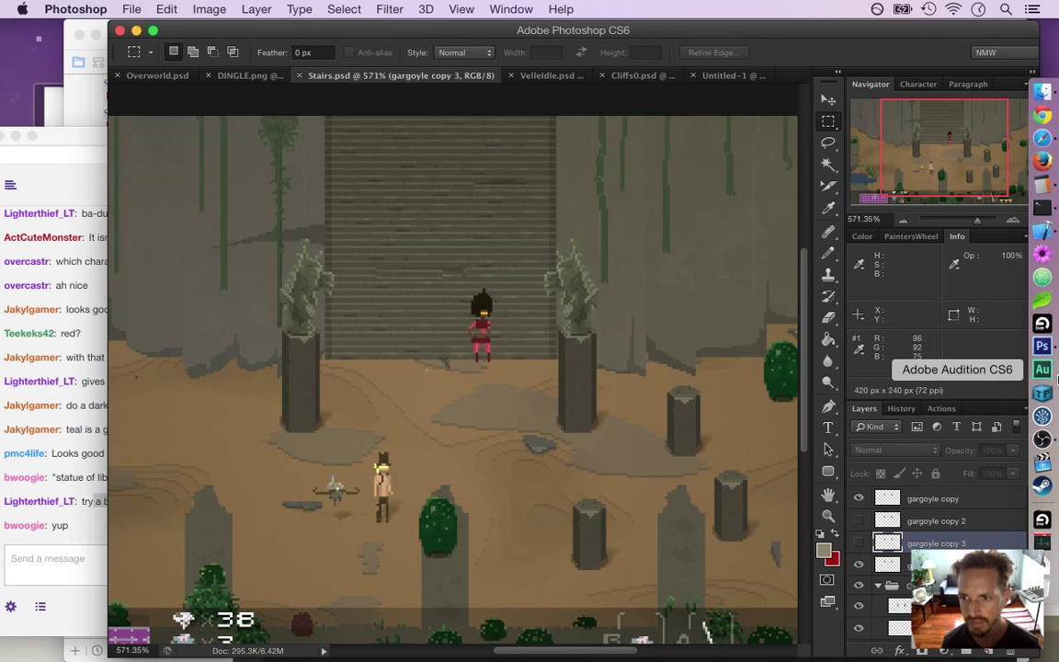
click(1043, 440)
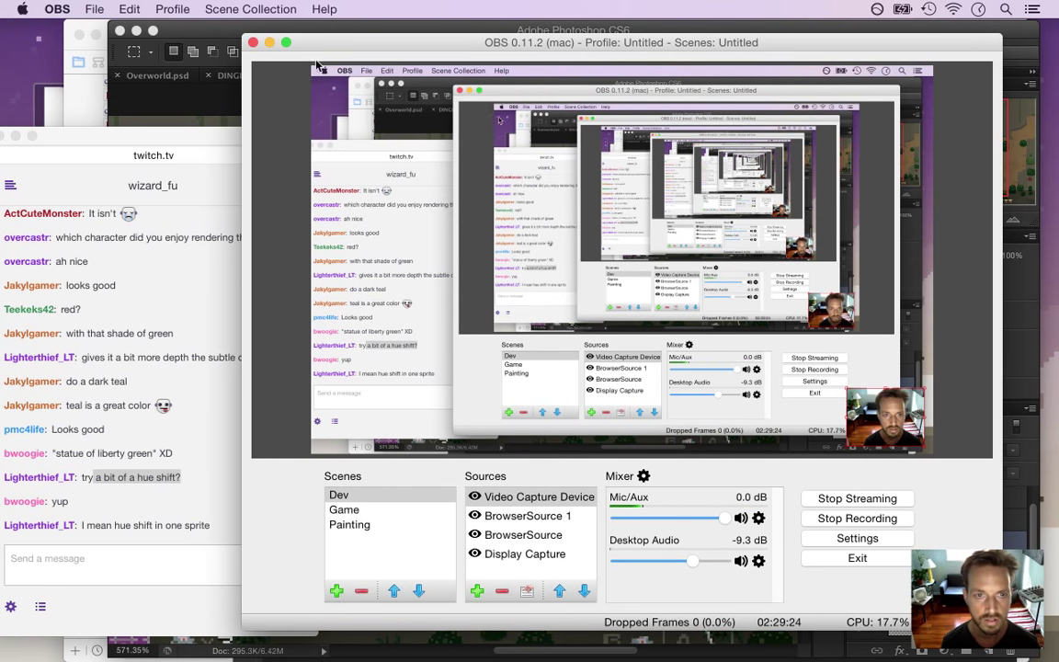
click(270, 42)
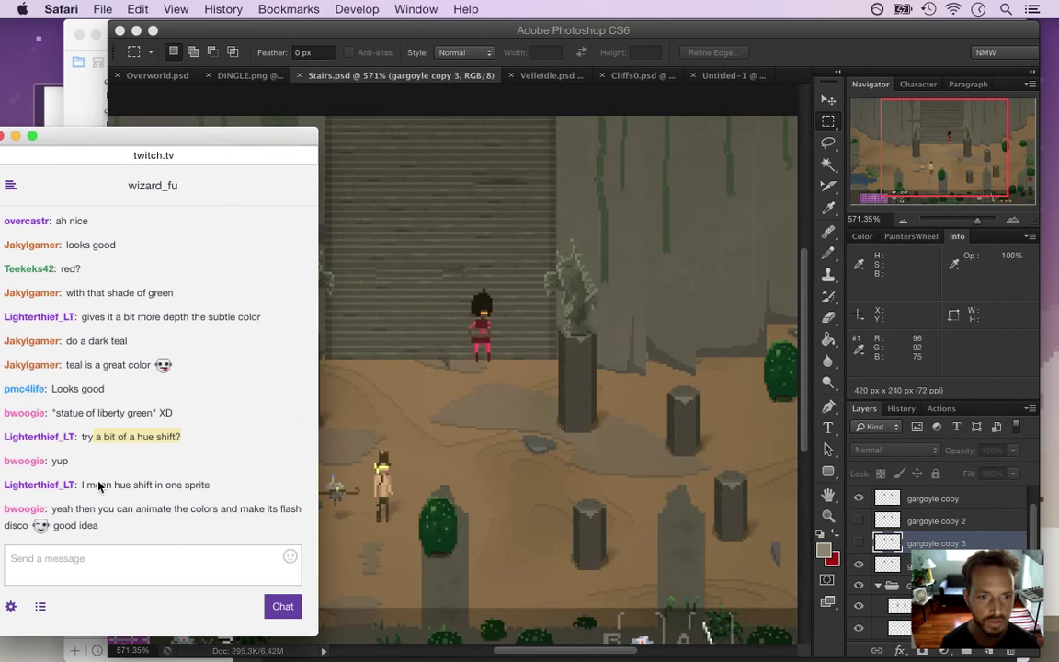
Read the Twitch chat messages about shifting hues within one sprite and animating the colors
click(132, 486)
drag(147, 487, 219, 512)
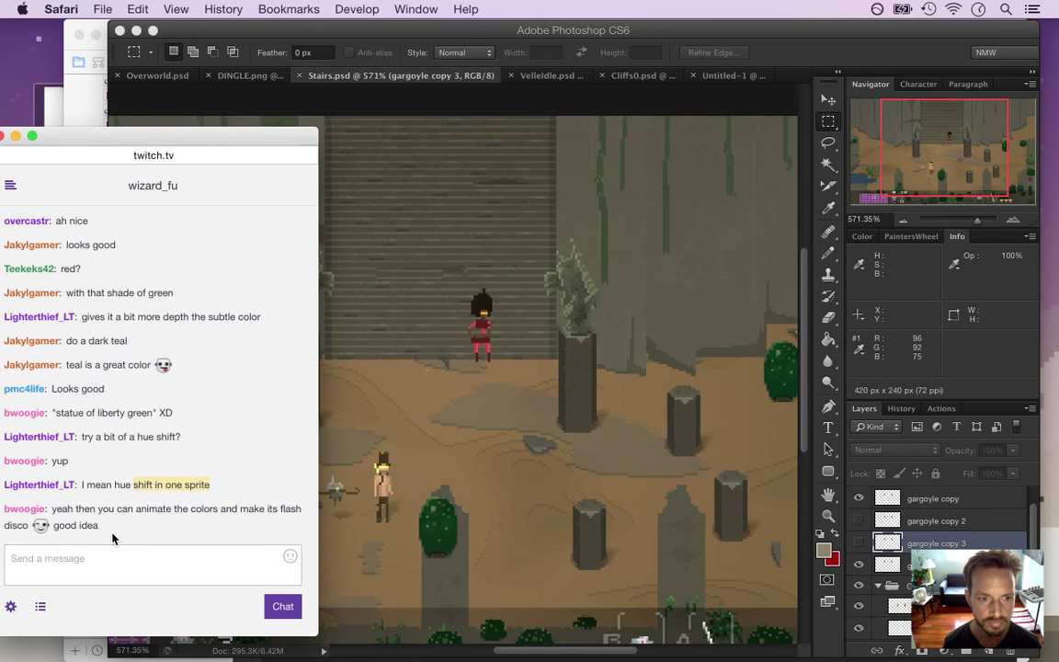
click(78, 511)
drag(75, 510, 116, 532)
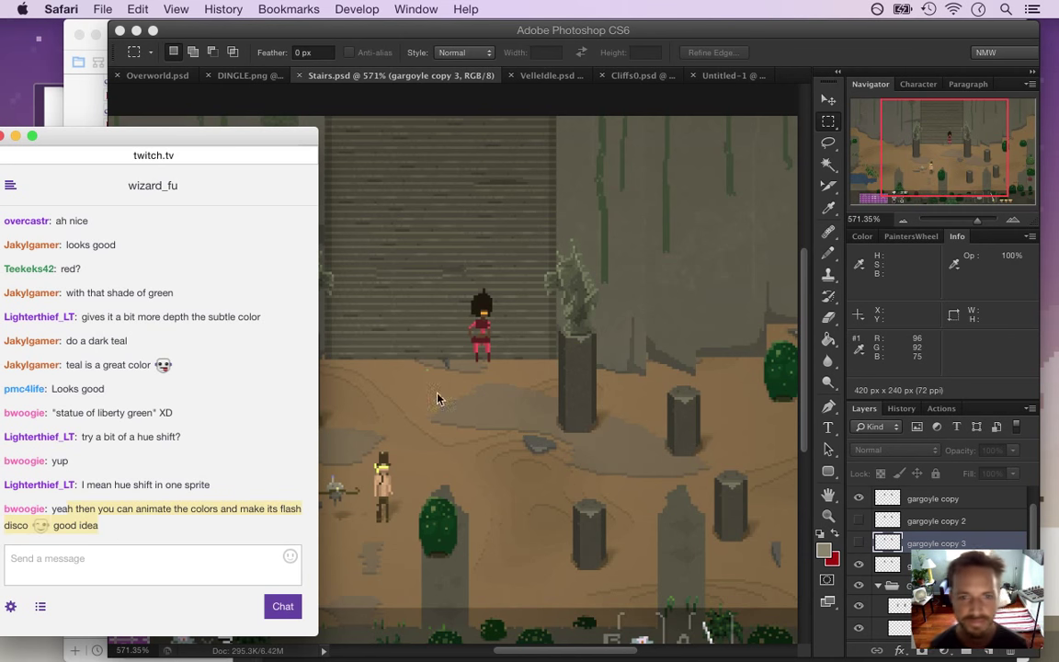
Return to Photoshop and view the whole Stairs.psd scene with the green gargoyles, leaving nothing selected
click(683, 184)
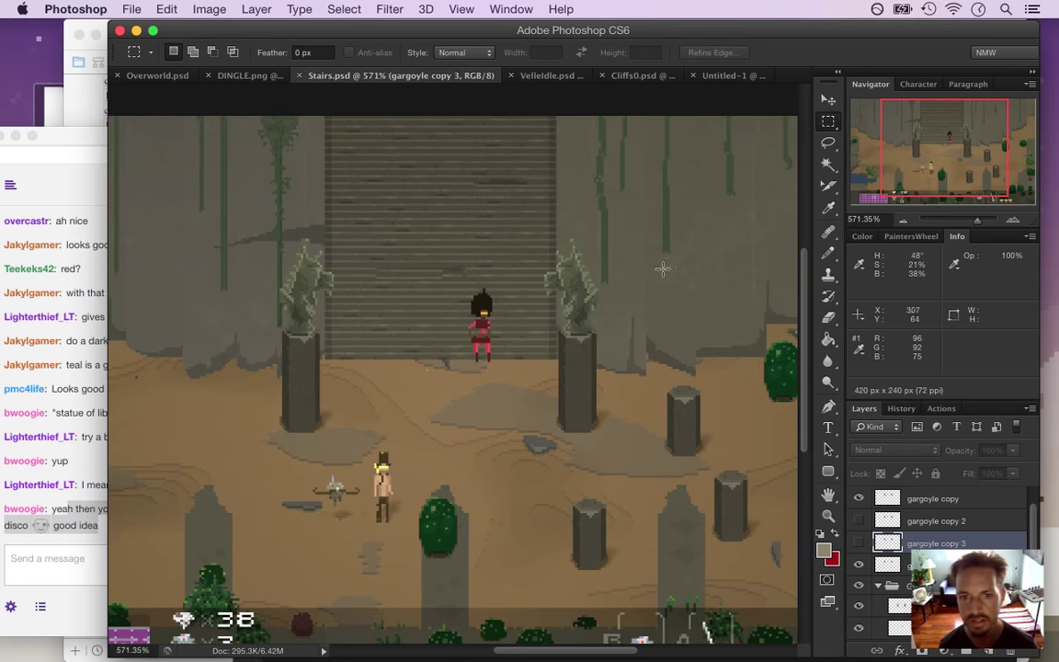
drag(426, 347, 387, 342)
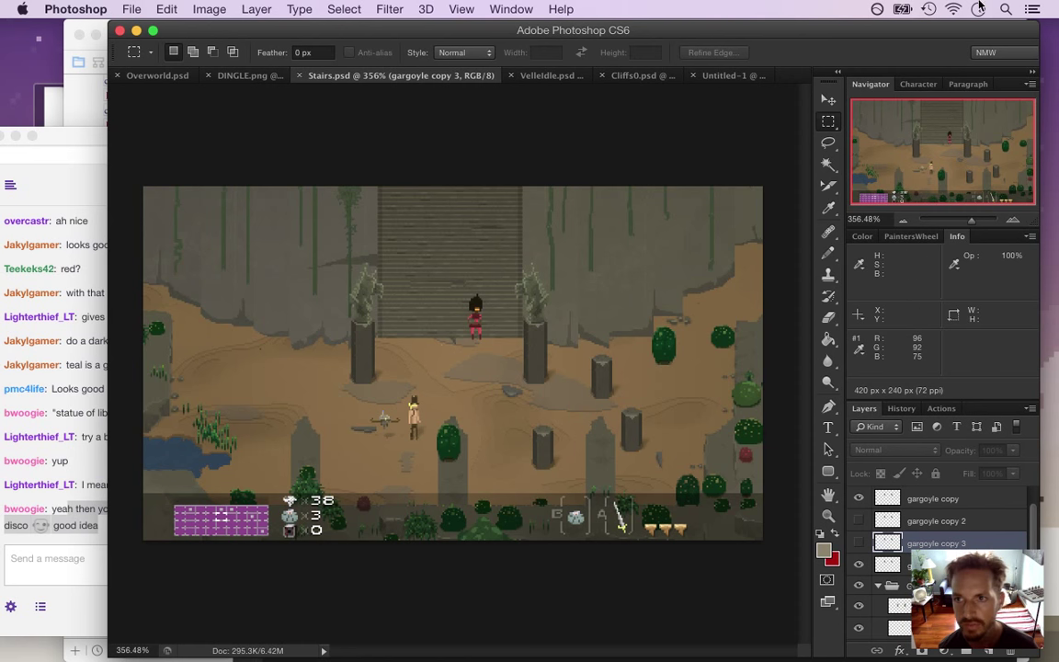
drag(287, 161, 570, 464)
click(599, 343)
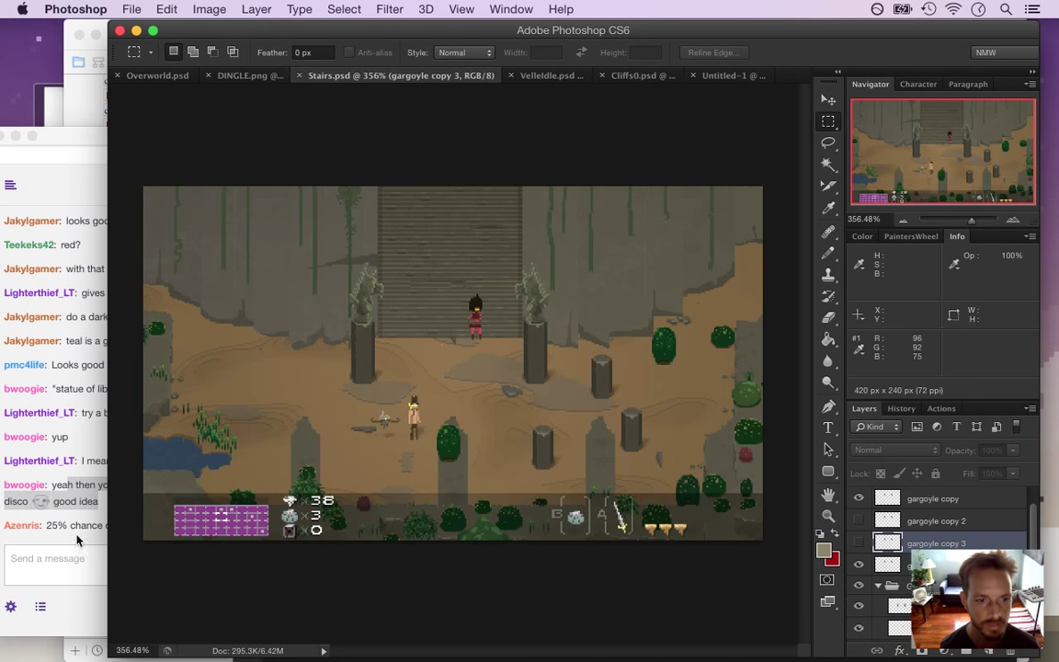
Read the newest viewer messages in the Twitch chat and return to Photoshop
click(77, 541)
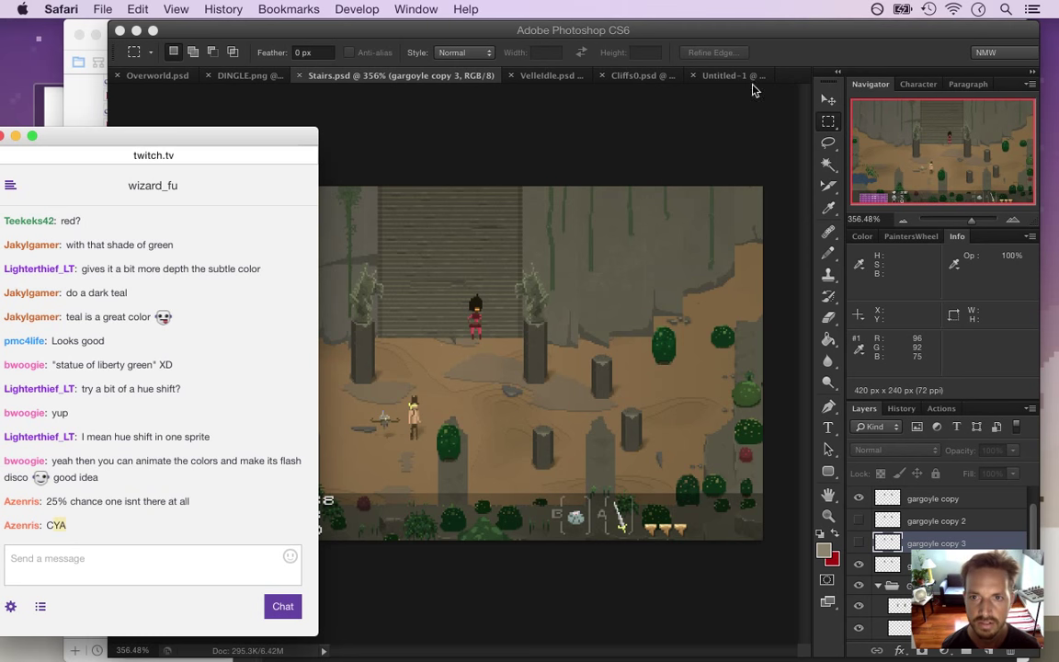
click(772, 62)
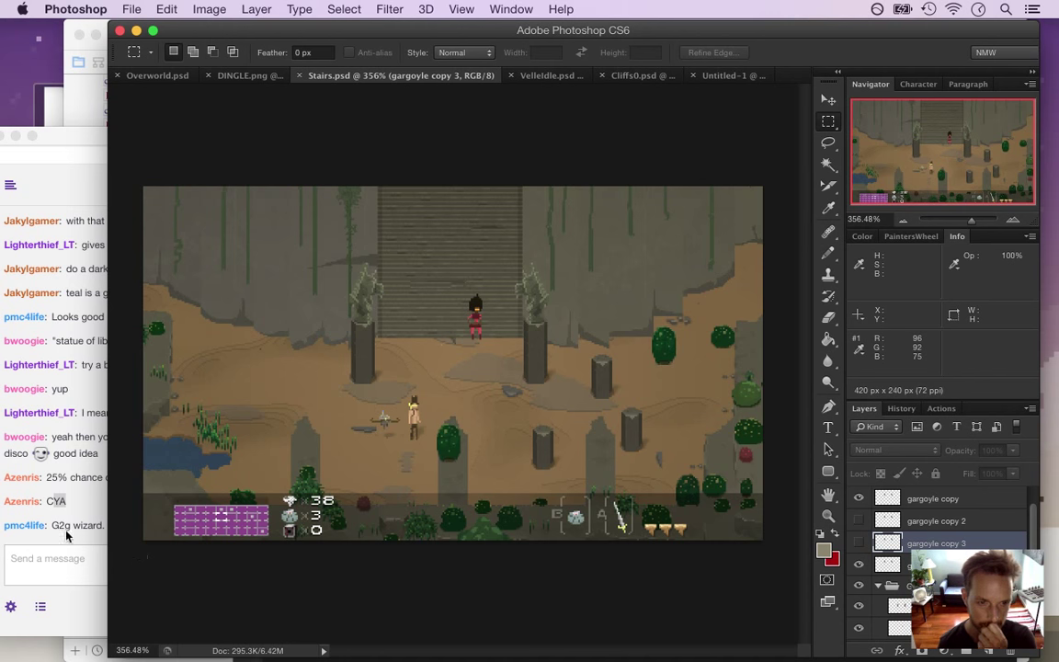
click(63, 483)
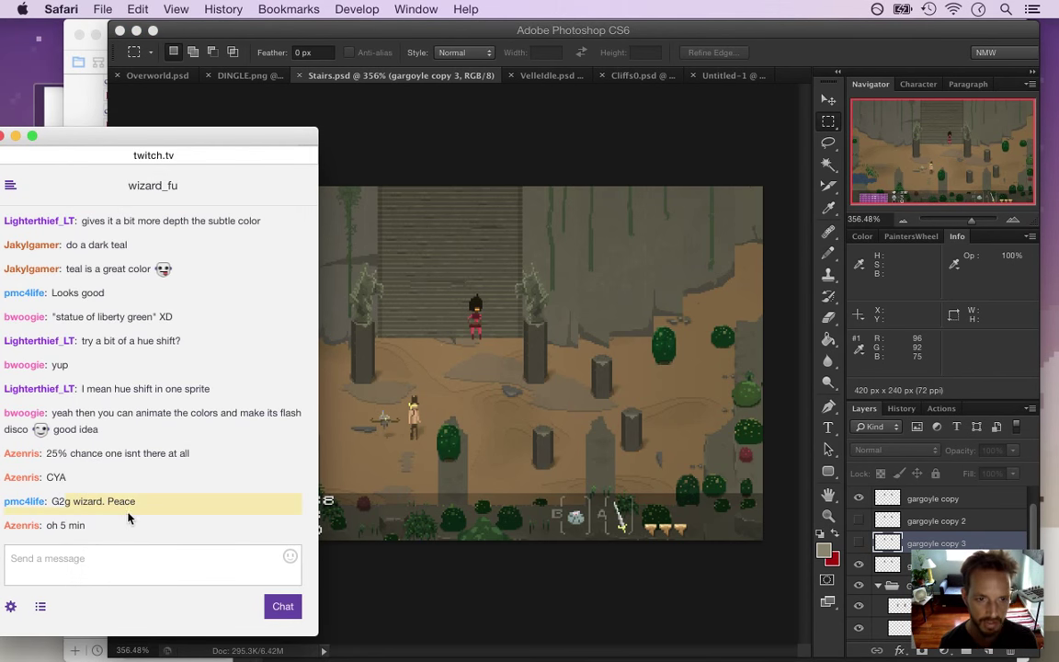
click(713, 37)
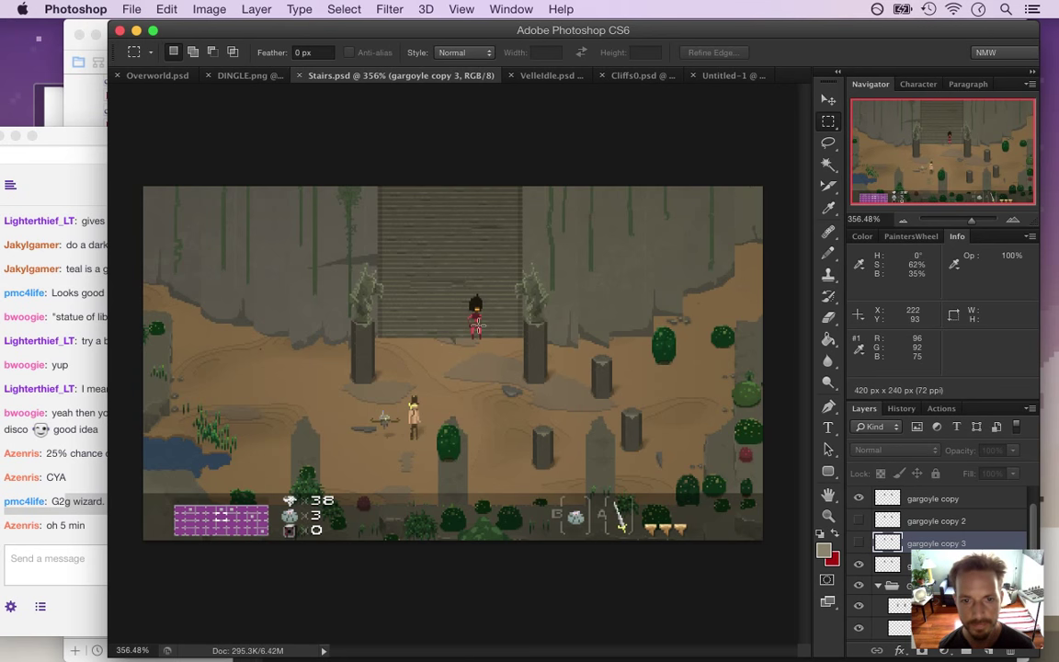
Marquee-select the tall pedestal right of the stairs, about 30 by 48 px, and hide the gargoyle copy and original gargoyle layers
scroll(530, 347, up, 5)
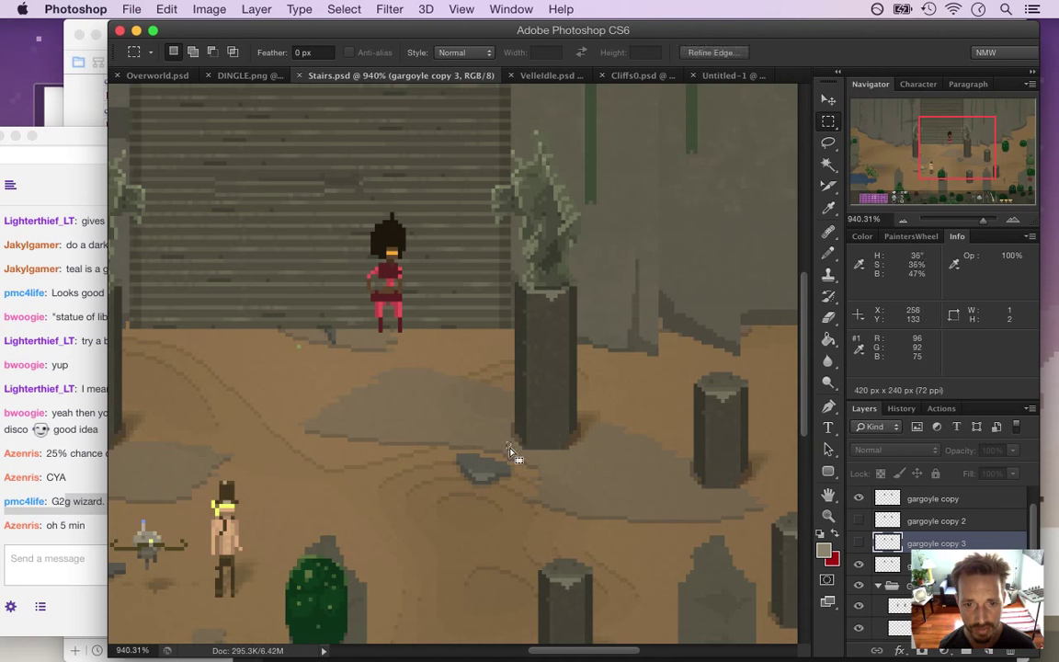
drag(503, 449, 620, 264)
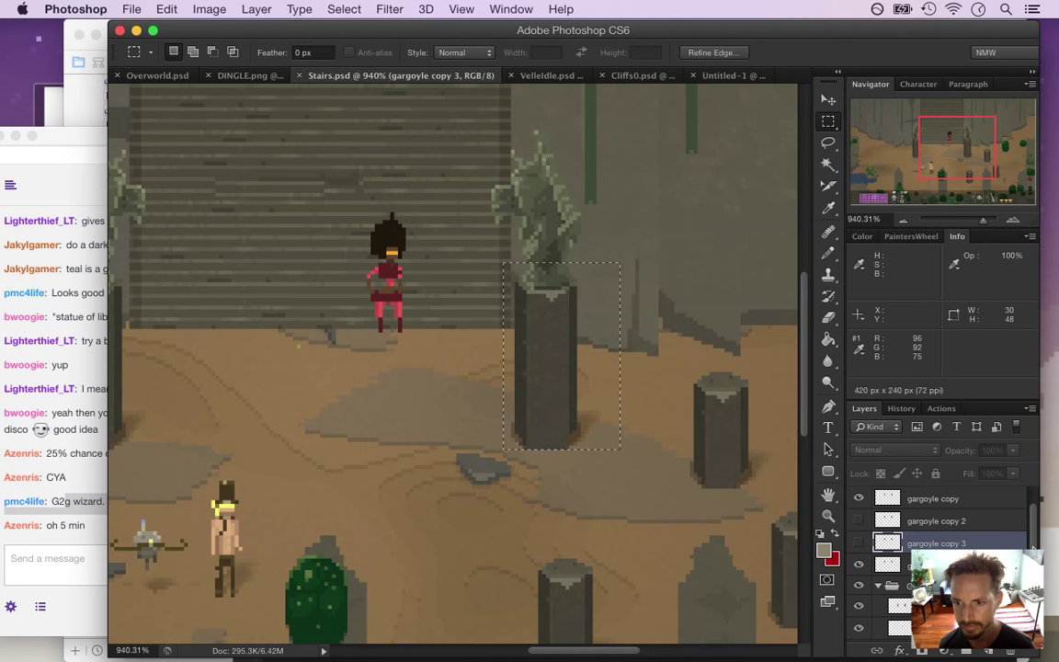
click(858, 498)
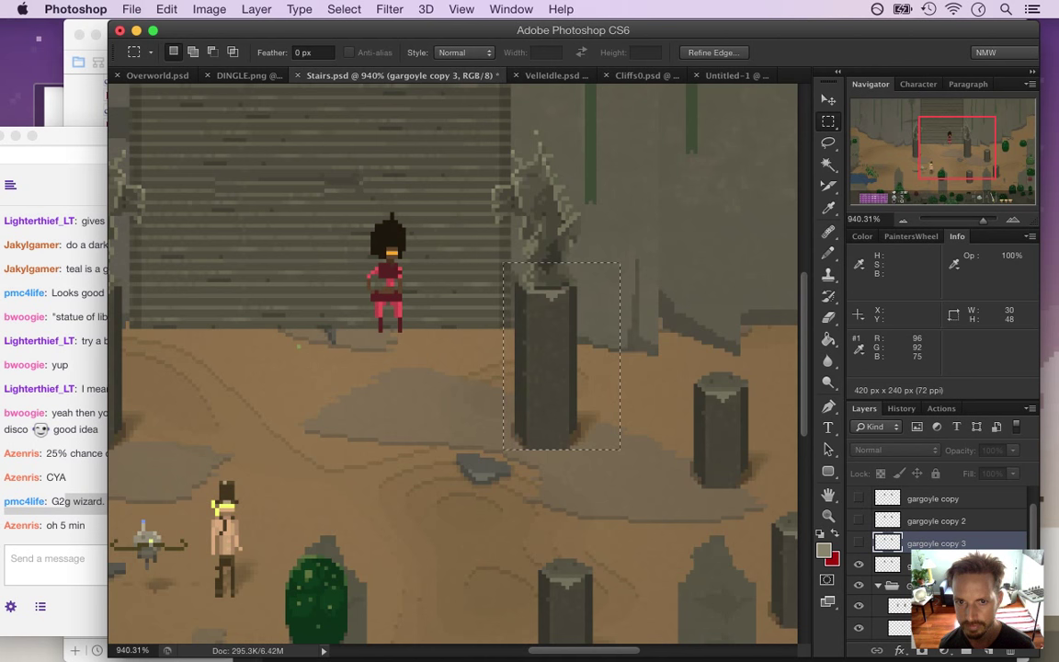
click(859, 564)
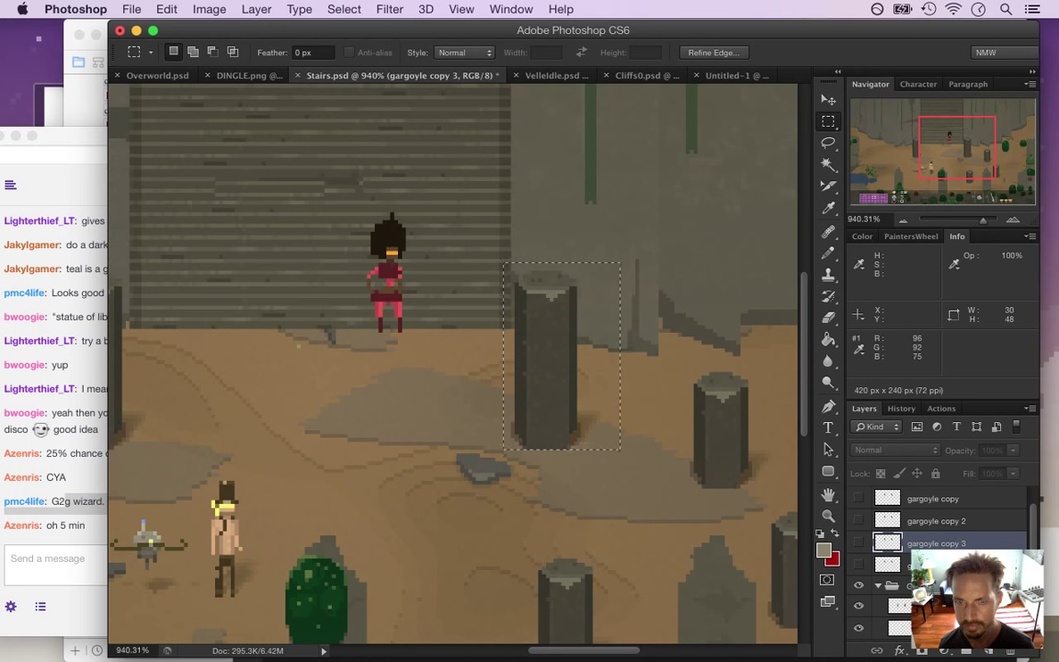
Identify the pedestal layer in Group 1 by toggling its visibility, and make the gargoylebase layer active
scroll(947, 543, down, 1)
scroll(919, 542, down, 1)
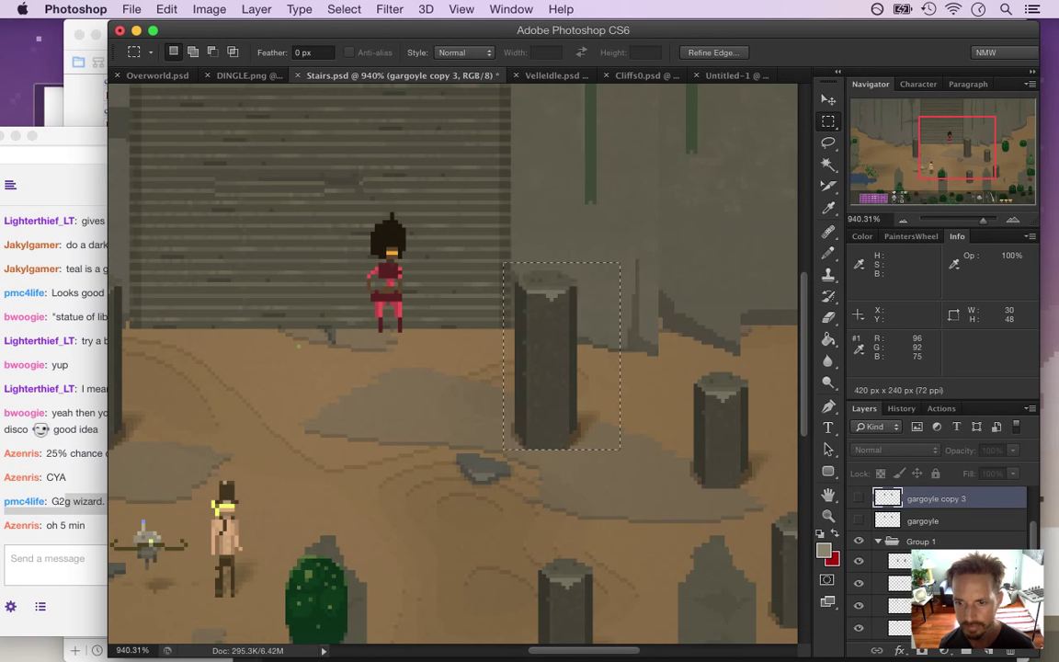
click(857, 563)
click(857, 564)
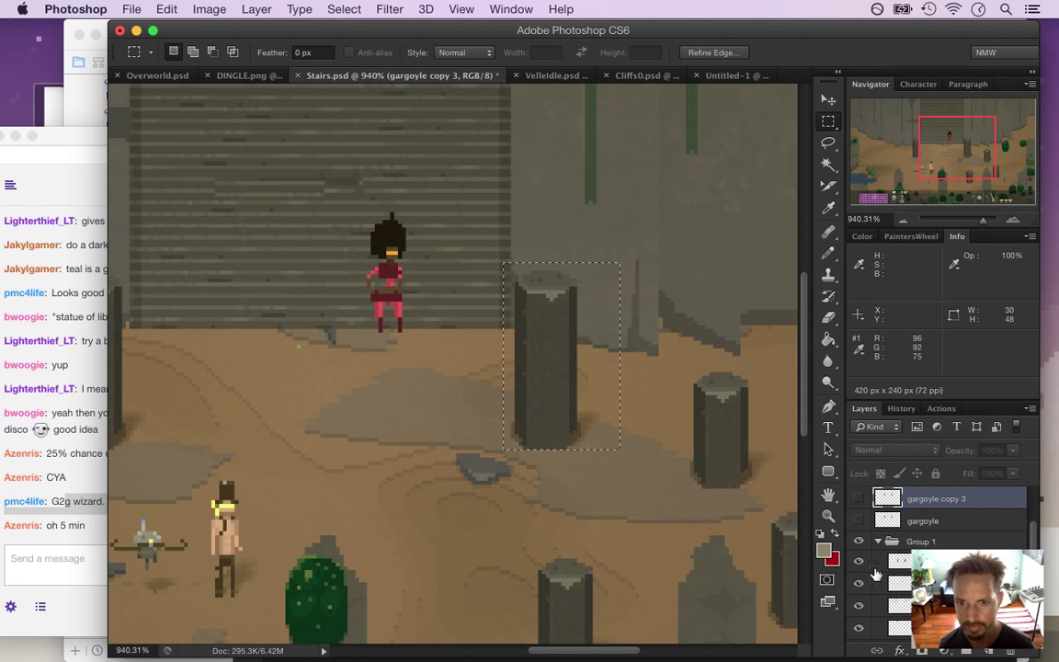
click(899, 562)
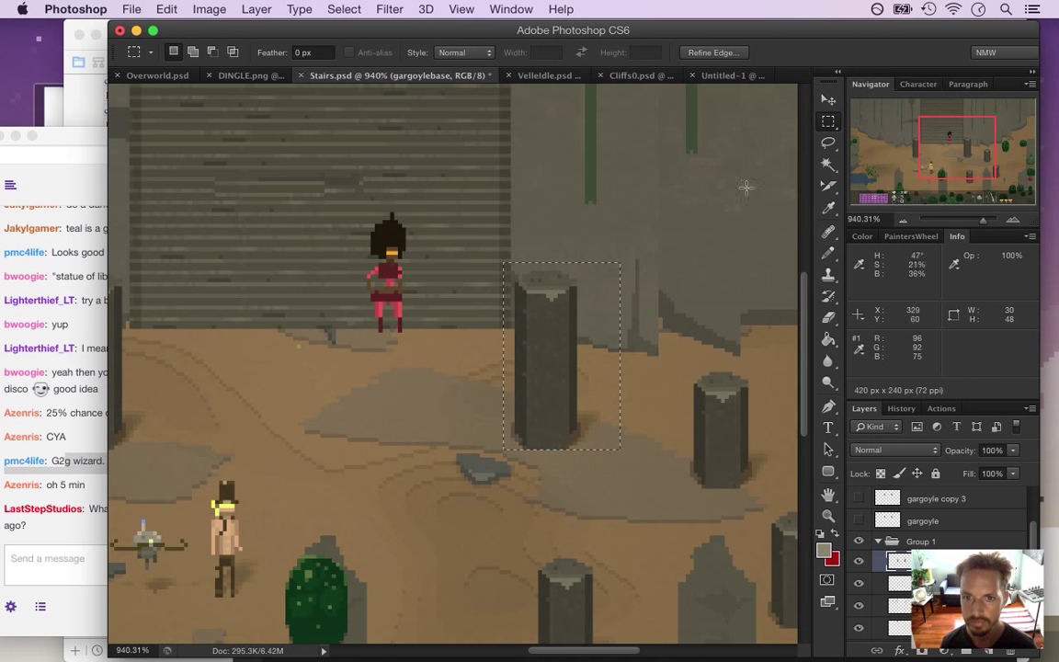
Read the viewer's plugin question in the Twitch chat, find the earlier cocos2d-x.org/hub/147 link in the history and copy it
click(96, 507)
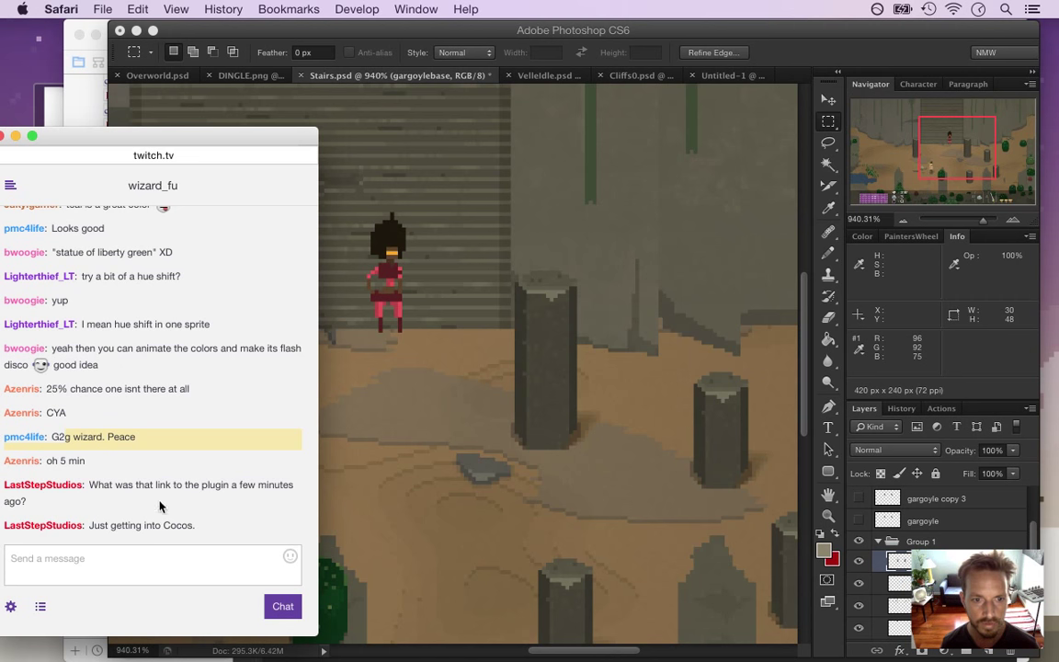
drag(133, 485, 152, 498)
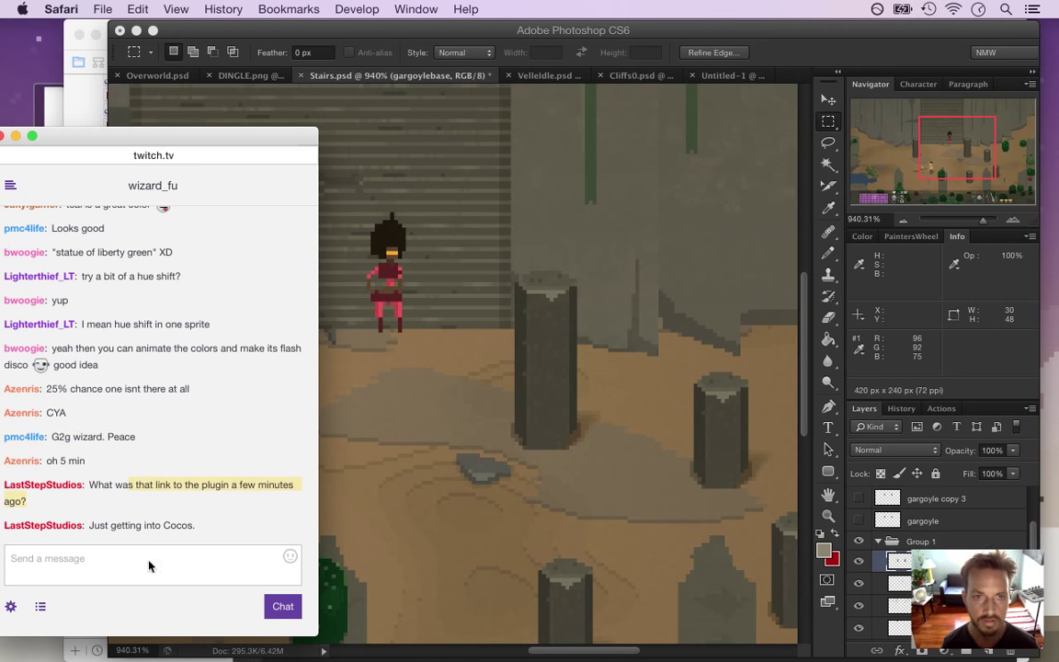
drag(313, 542, 303, 471)
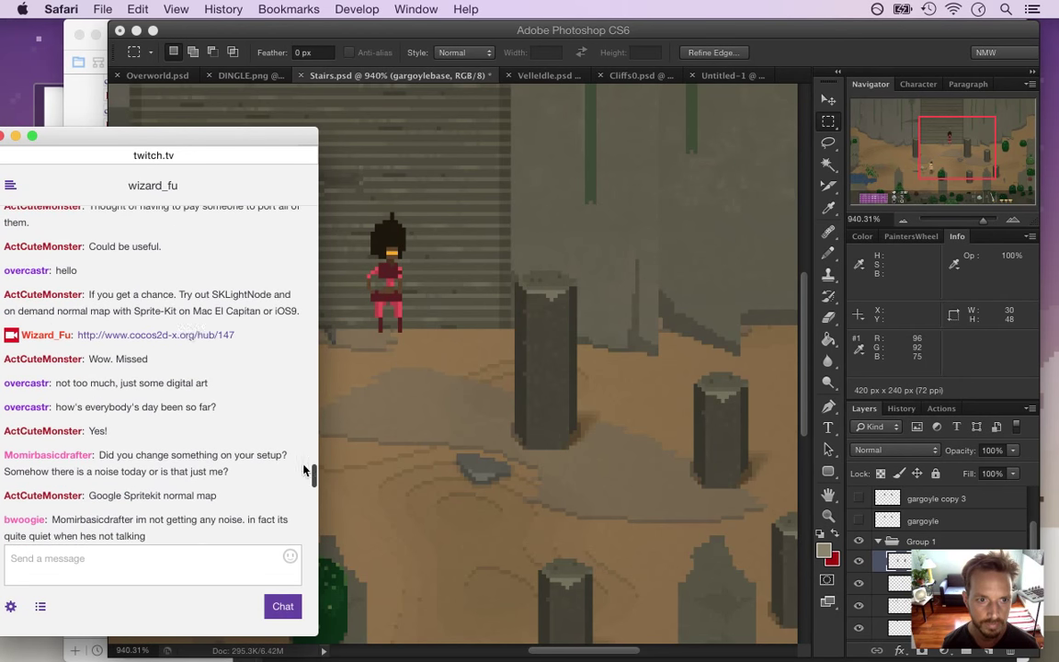
right_click(191, 335)
click(253, 457)
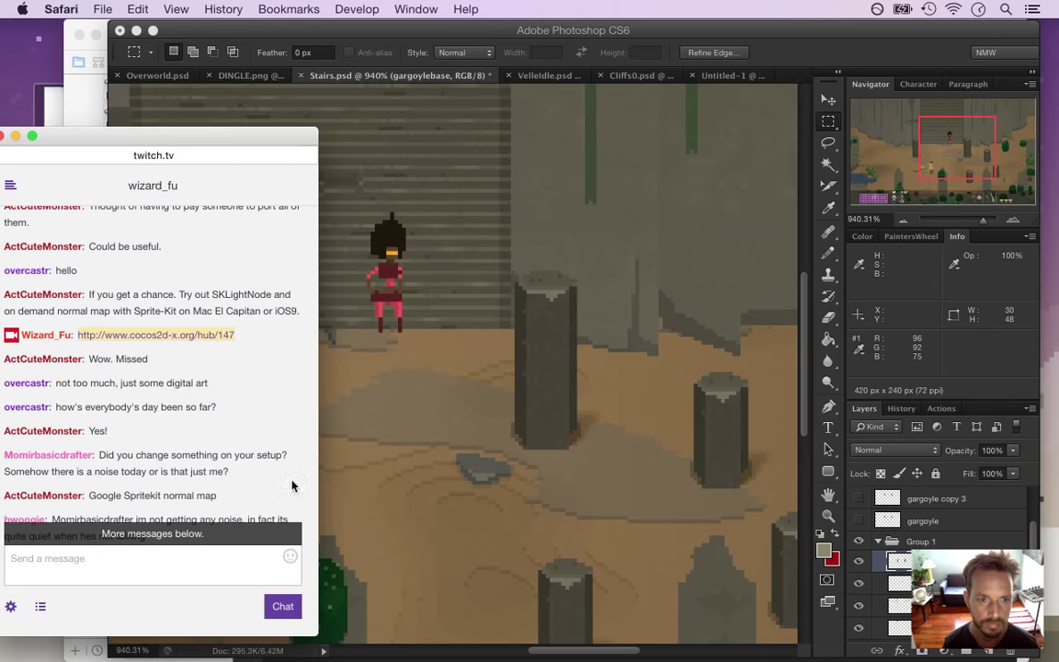
click(256, 535)
click(198, 570)
key(super+v)
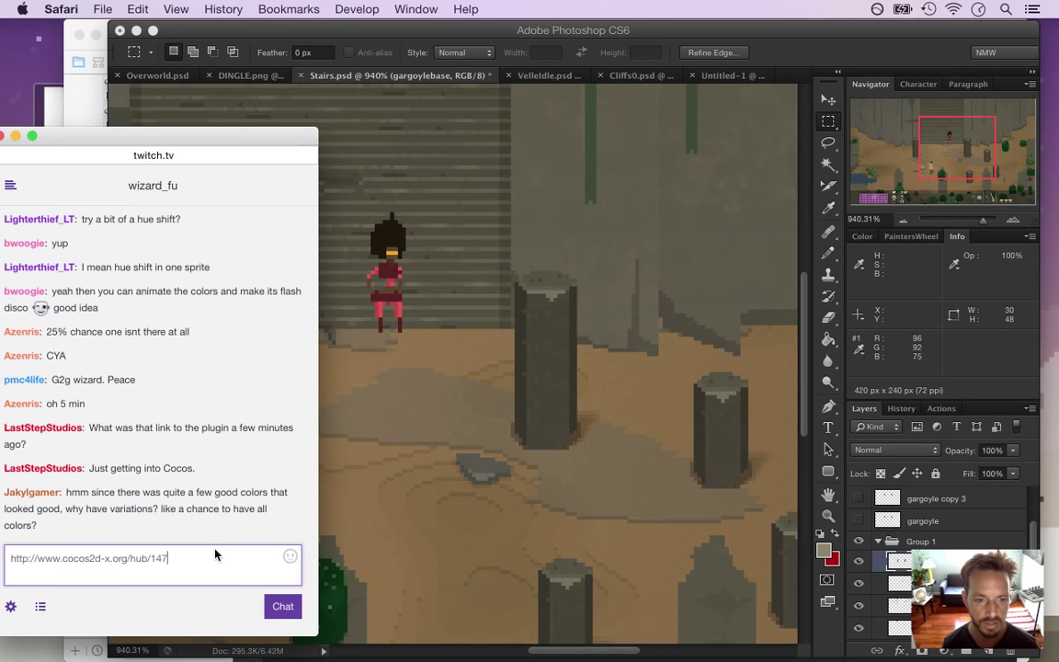
key(Return)
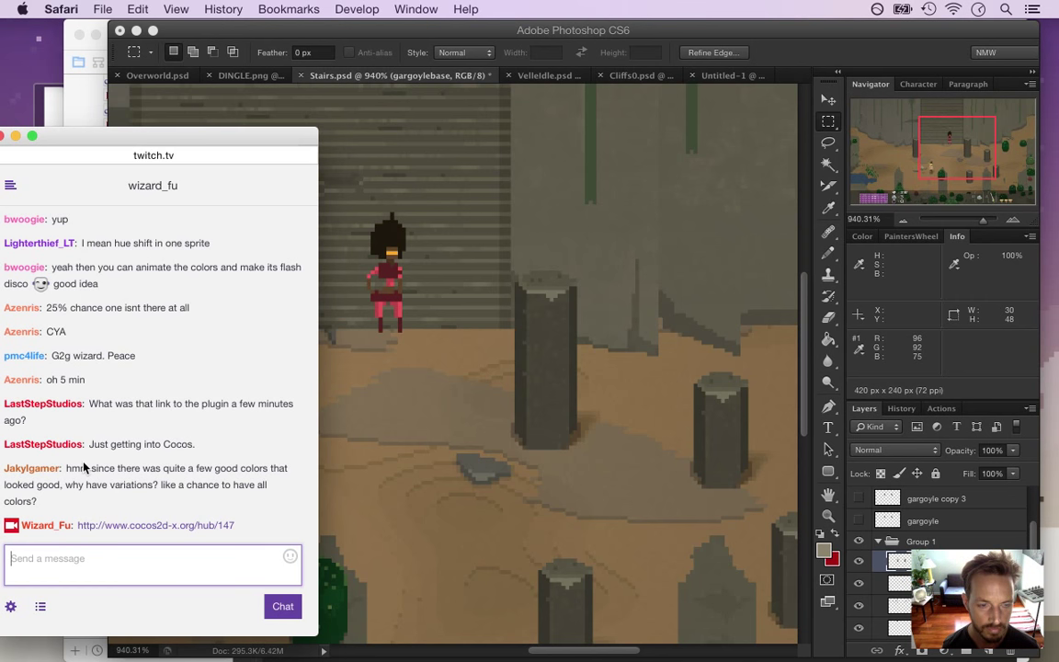
Read the viewer's comment in the Twitch chat about giving the gargoyles several color variations
drag(83, 467, 160, 485)
click(96, 480)
click(179, 497)
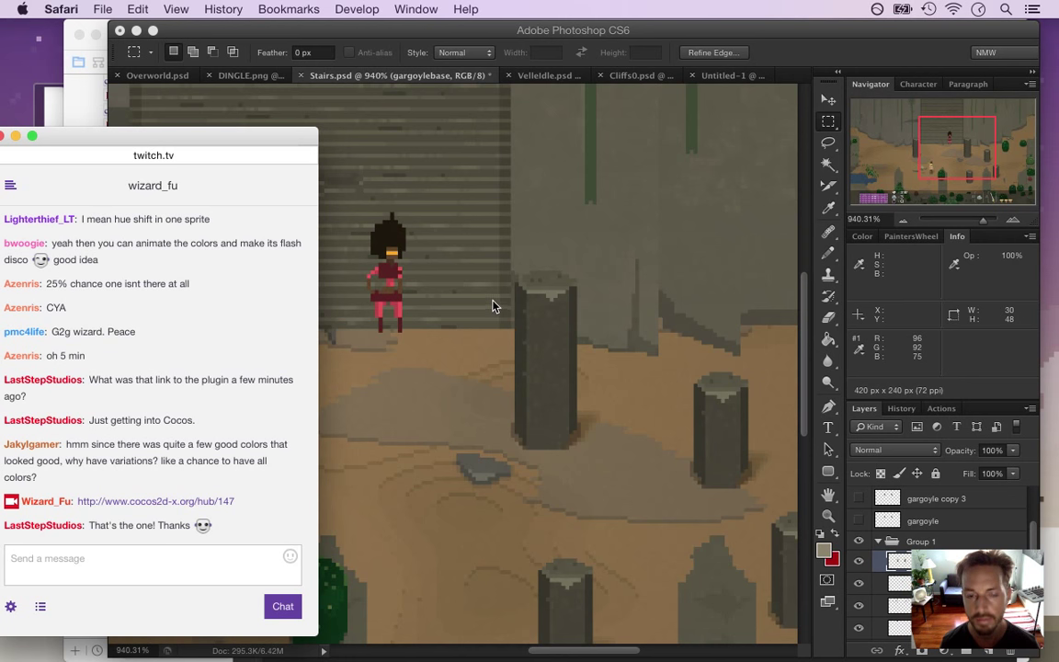
Switch to Photoshop, create a new document at the clipboard's size and paste the copied pedestal into it
click(848, 61)
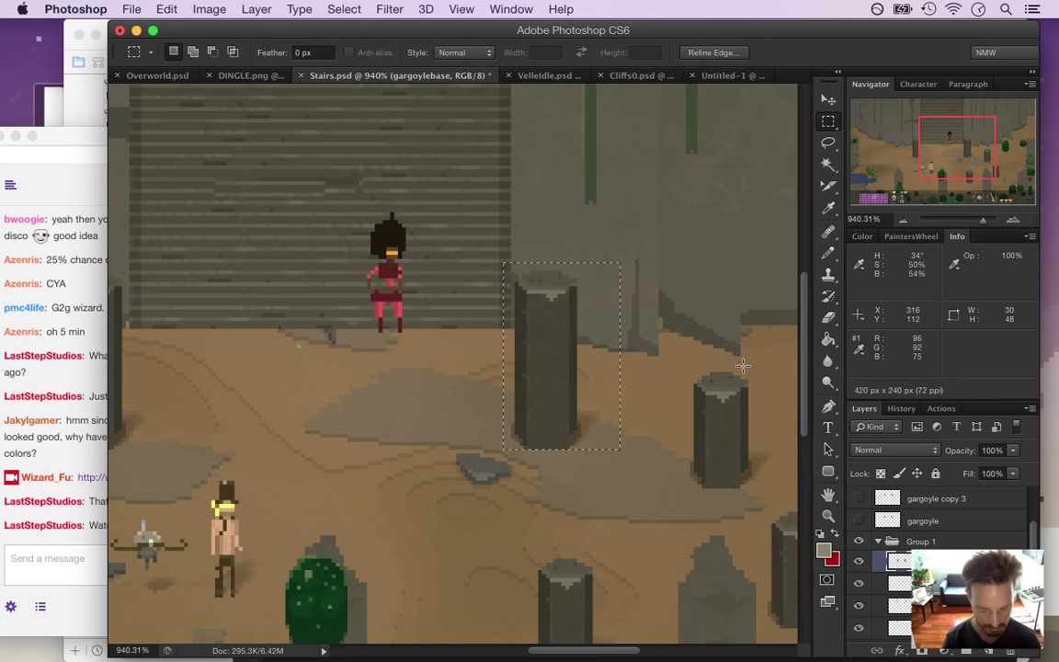
key(super+n)
key(Return)
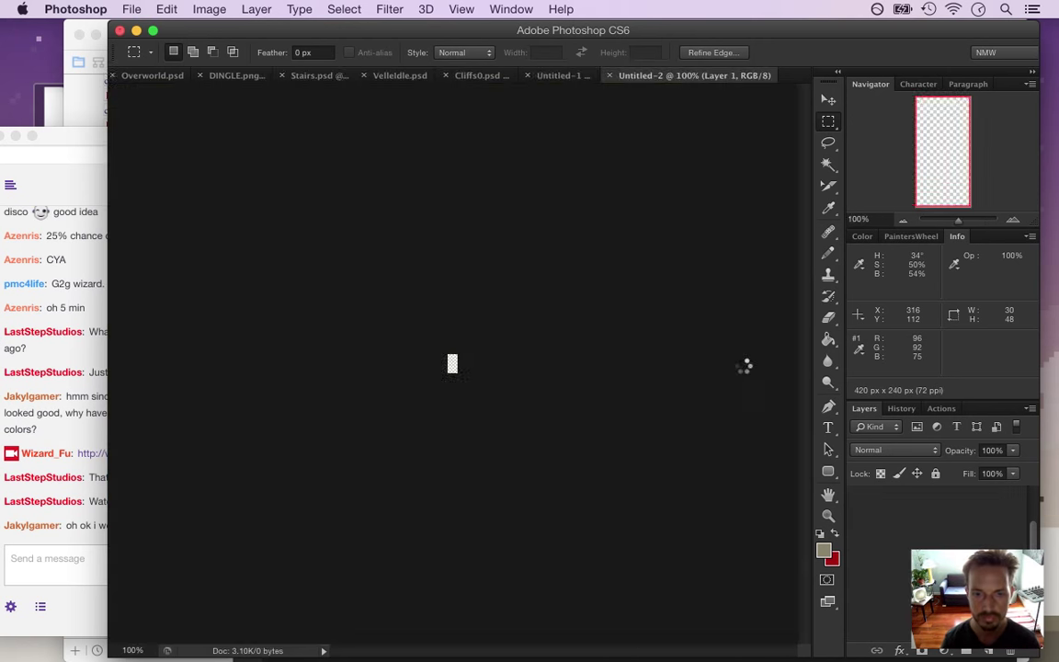
key(super+v)
key(super+0)
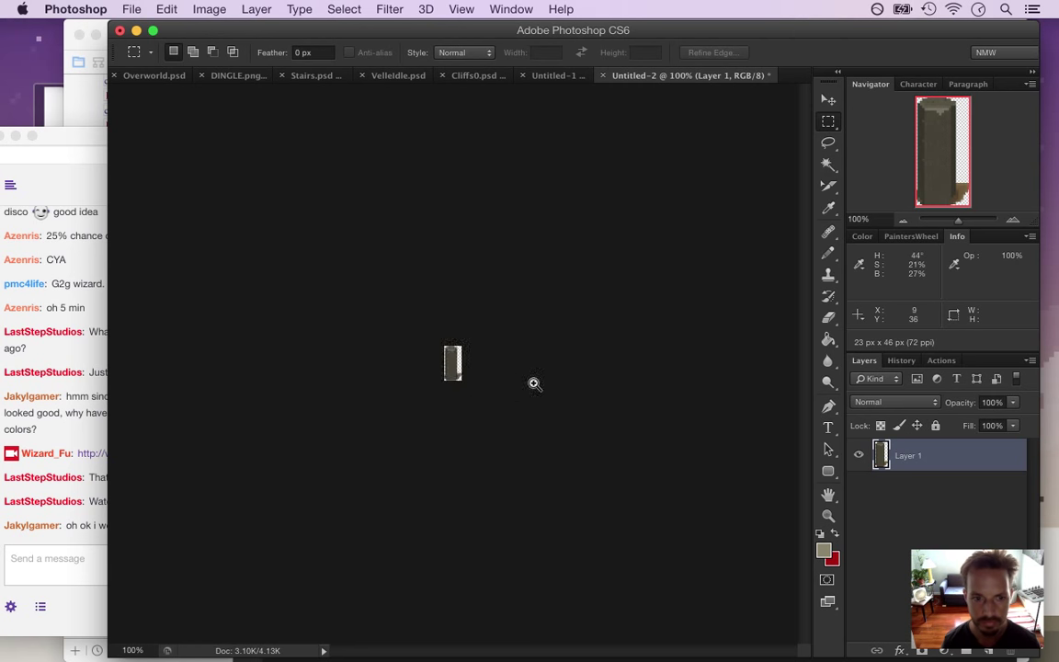
Read the newest viewer messages in the Twitch chat about being afk and watching on Xbox, and return to Photoshop
click(87, 543)
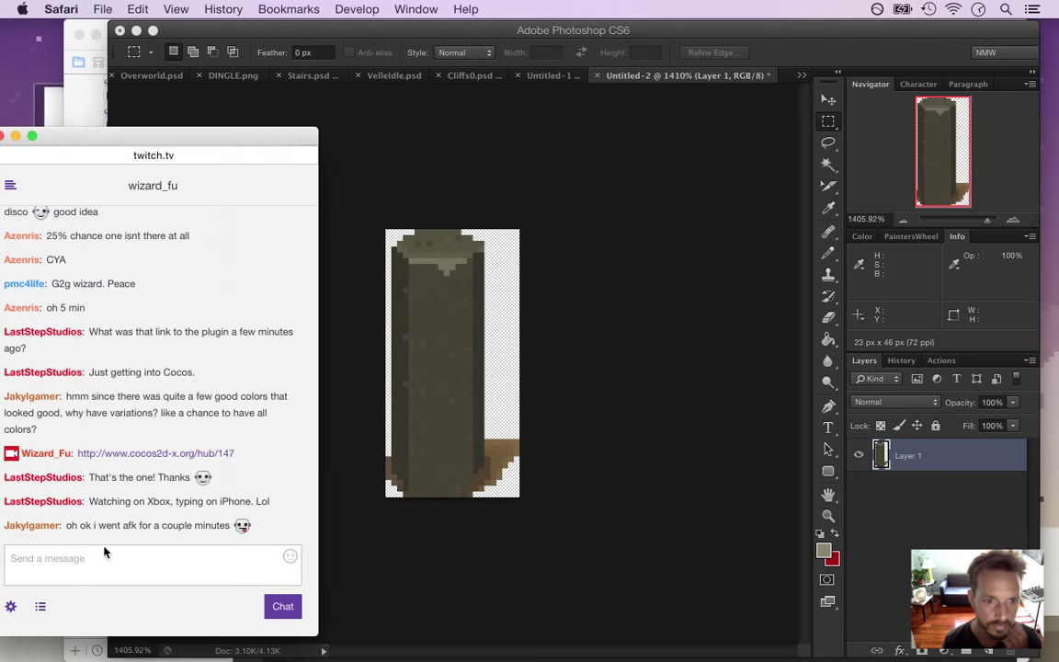
drag(140, 533, 170, 558)
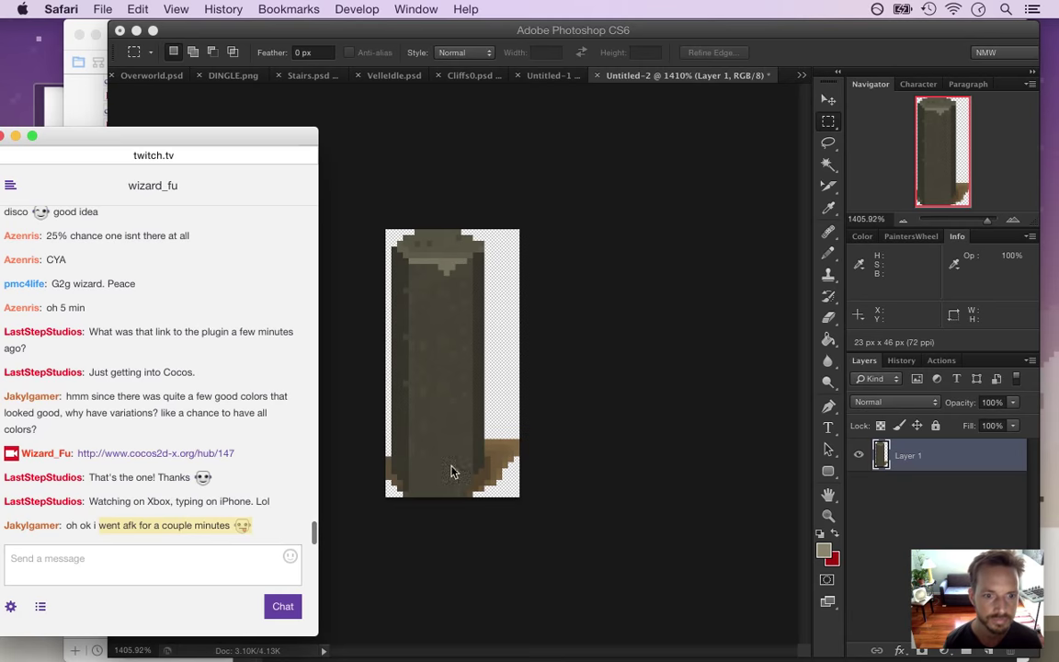
drag(147, 502, 218, 508)
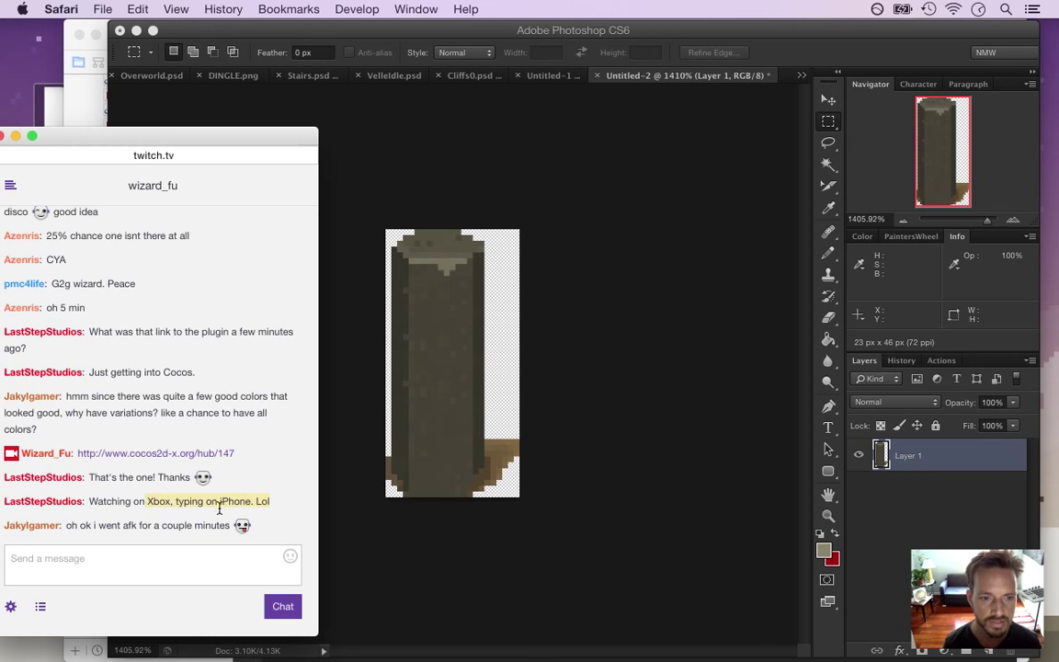
click(564, 438)
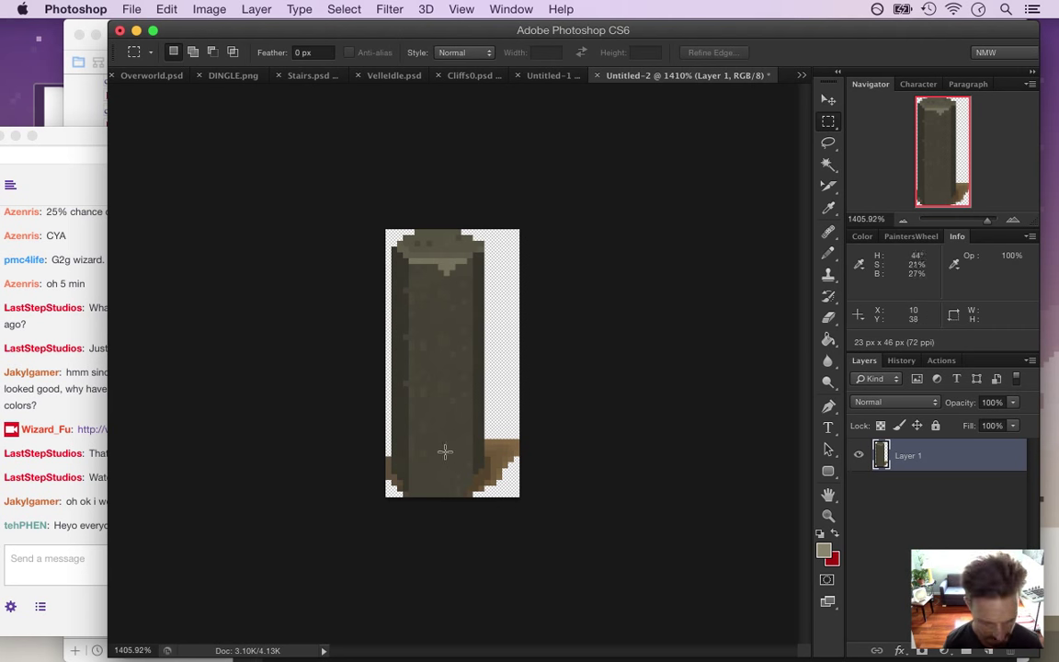
Erase the brown ground and shadow pixels on both sides of the pedestal's base with the 1 px Eraser
key(e)
mouse_move(488, 440)
mouse_down()
mouse_move(490, 489)
mouse_move(501, 476)
mouse_move(497, 443)
mouse_move(519, 456)
mouse_move(476, 476)
mouse_move(469, 494)
mouse_up()
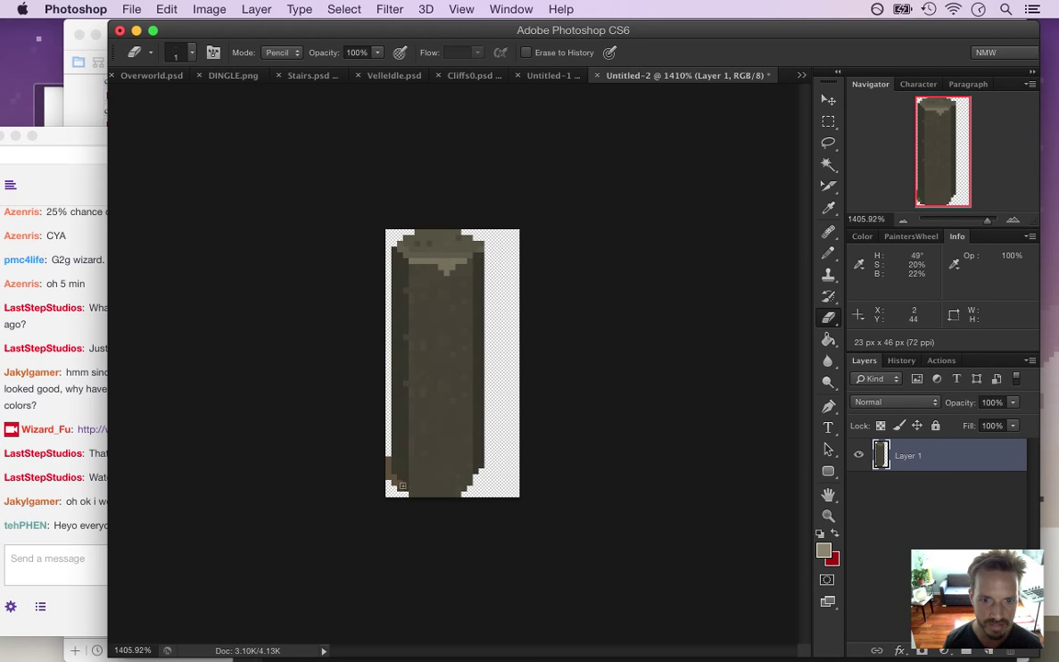
drag(395, 483, 354, 430)
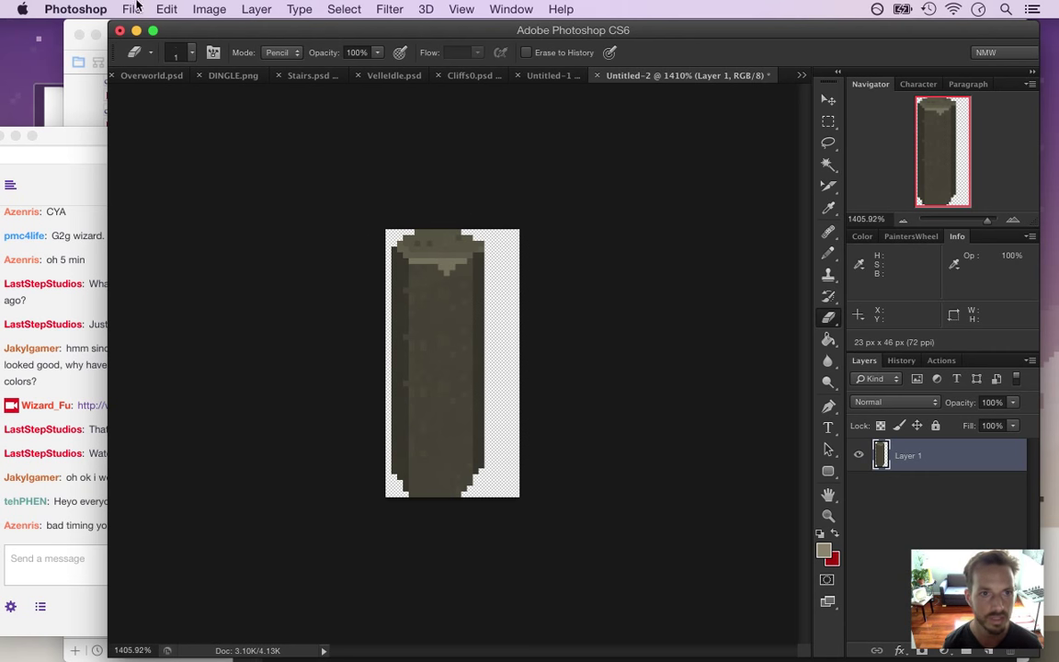
Read the viewer's 200-day greeting in the Twitch chat and return to Photoshop
click(57, 527)
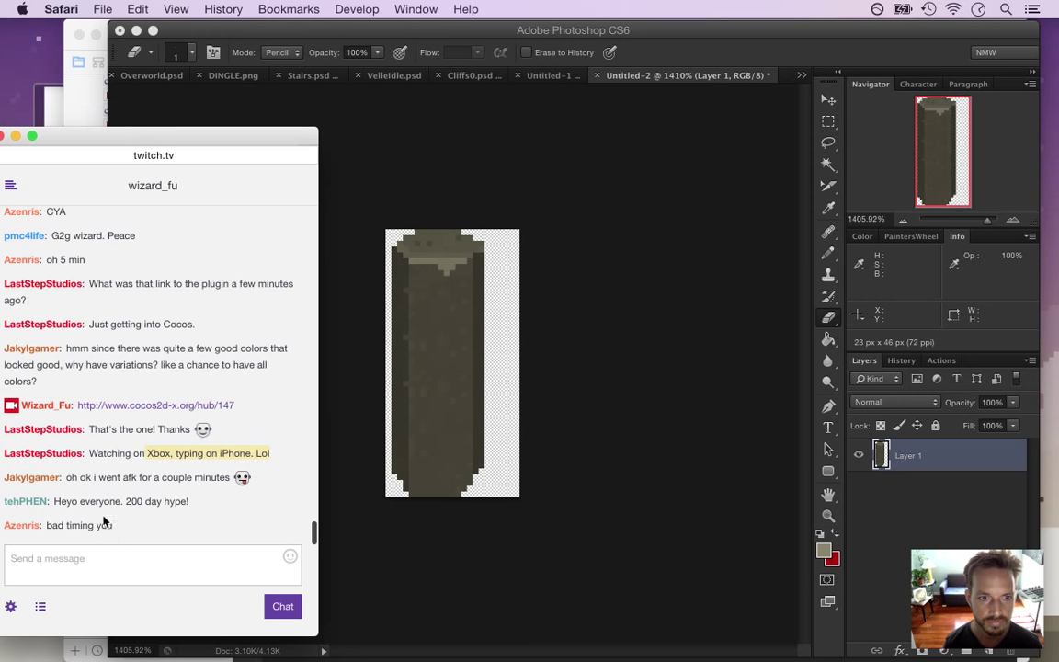
drag(73, 501, 113, 504)
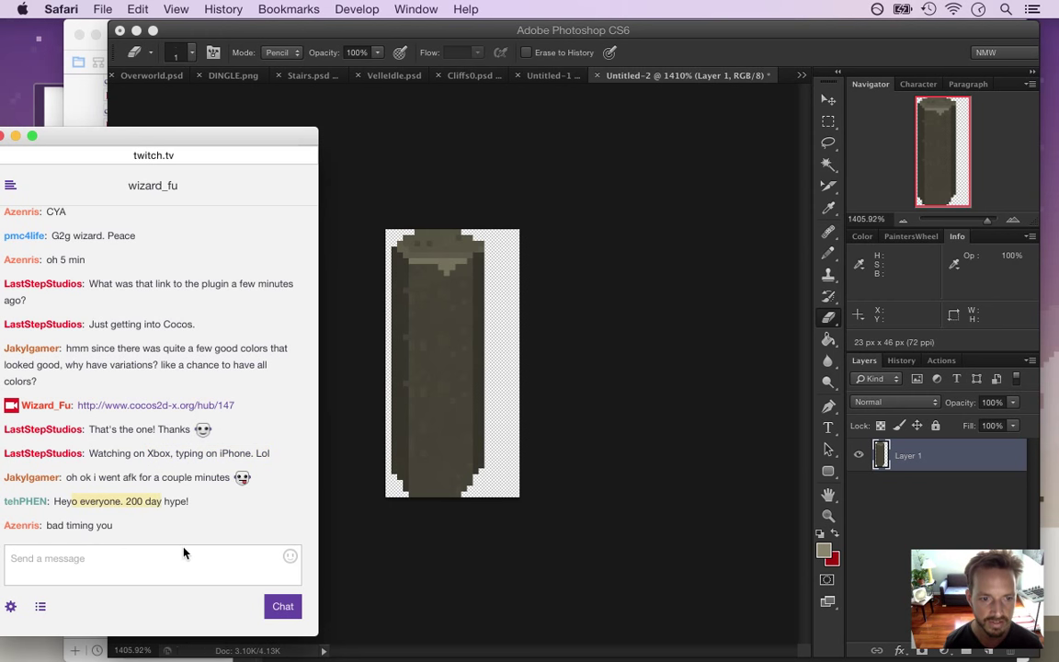
click(67, 507)
drag(66, 507, 182, 503)
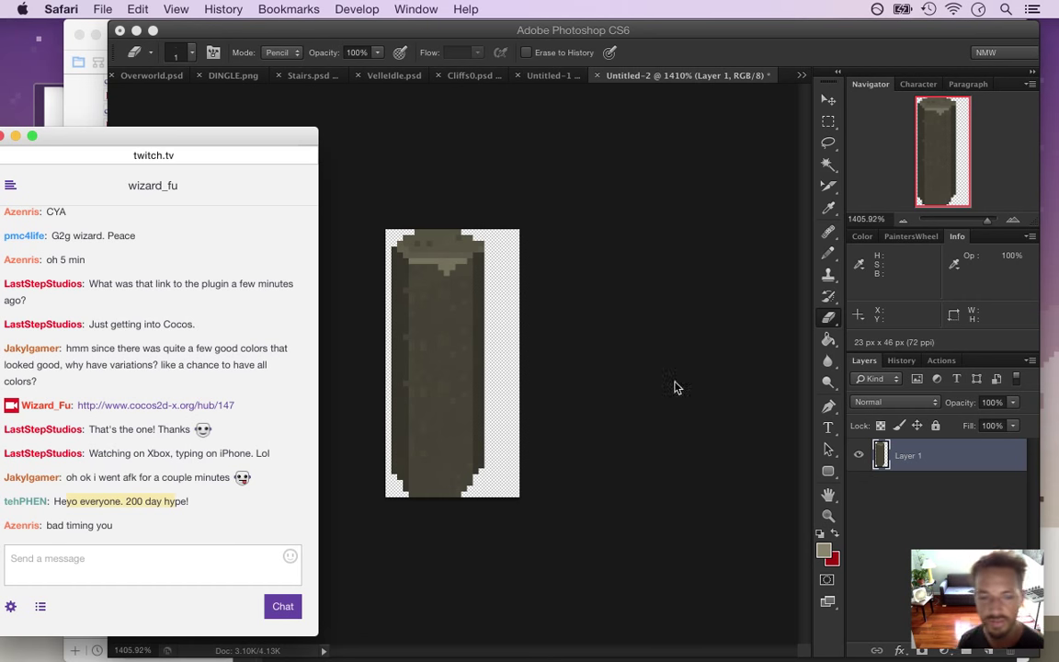
click(683, 122)
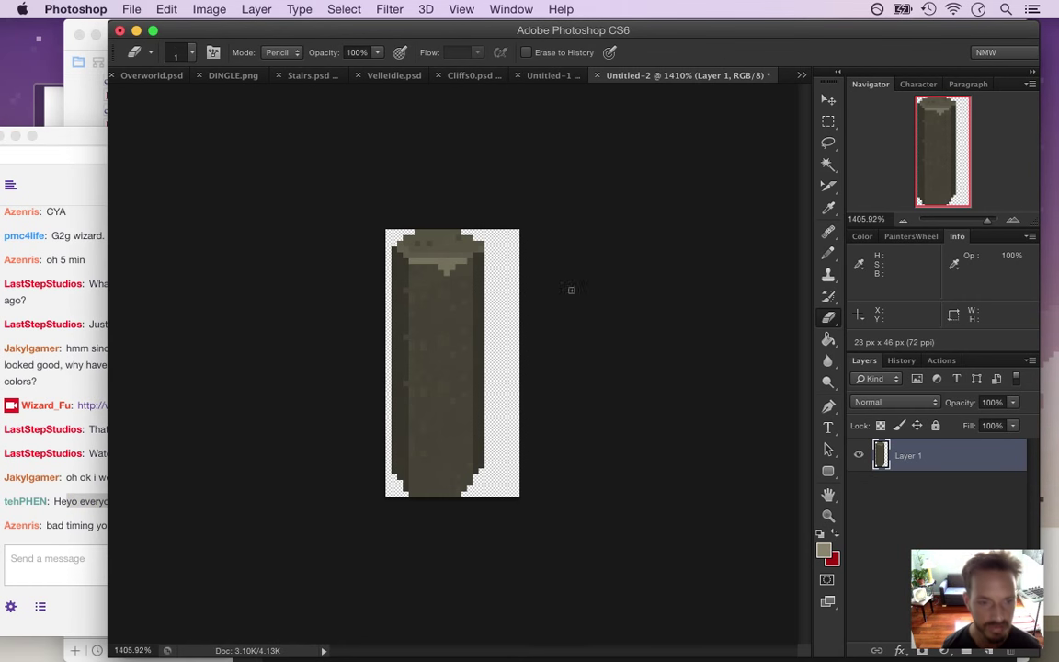
Show the gargoyle copy layer in Stairs.psd and clear the marquee selection around the pedestal
click(312, 76)
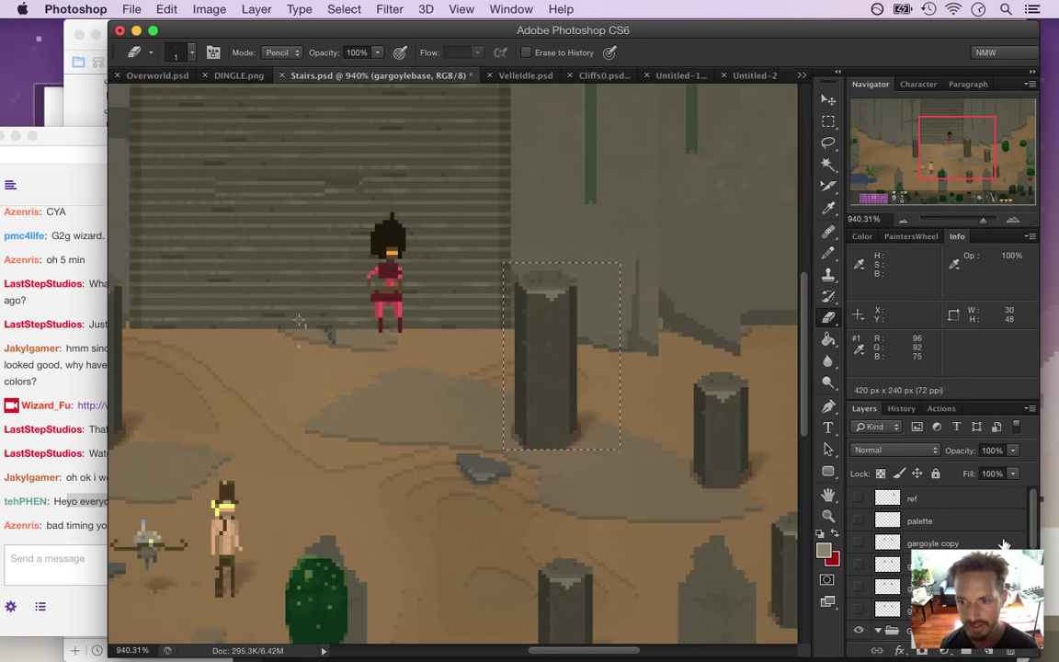
click(859, 543)
key(super+space)
drag(326, 379, 263, 380)
drag(416, 395, 432, 396)
key(m)
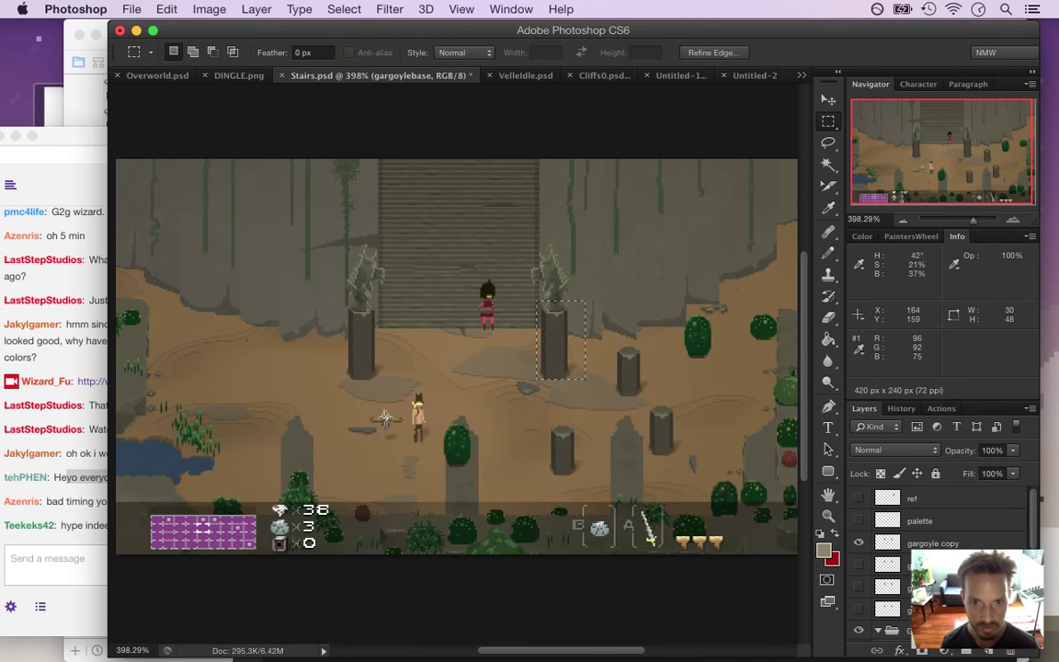
click(391, 413)
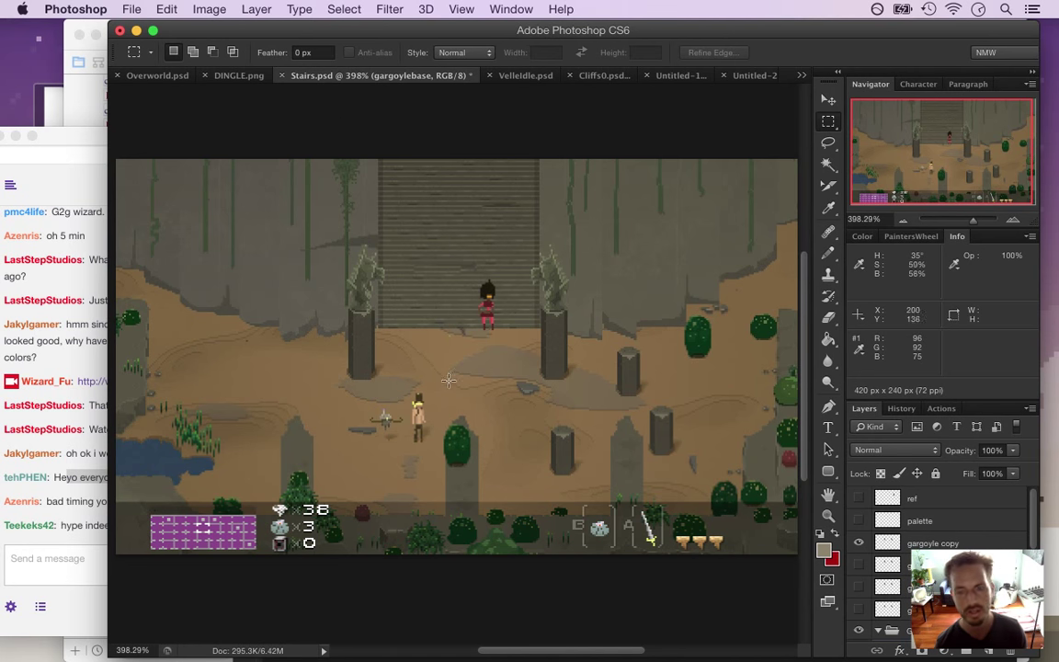
Outline the cliff walls, the left gargoyle with its pedestal, and the stairs with temporary marquee selections, and deselect
drag(142, 148, 353, 317)
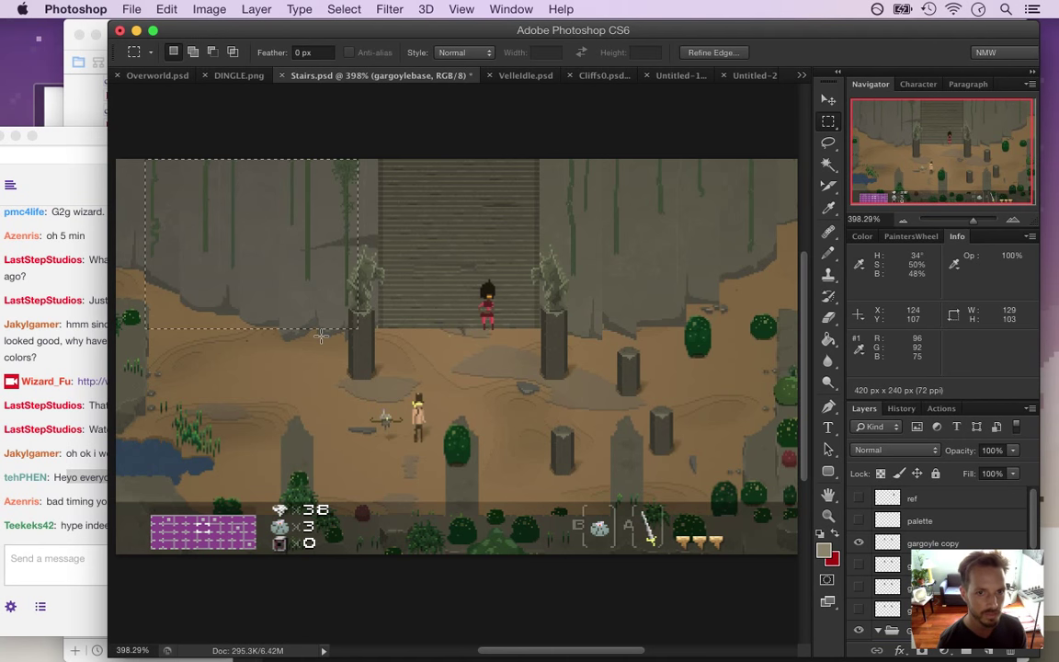
drag(565, 164, 785, 337)
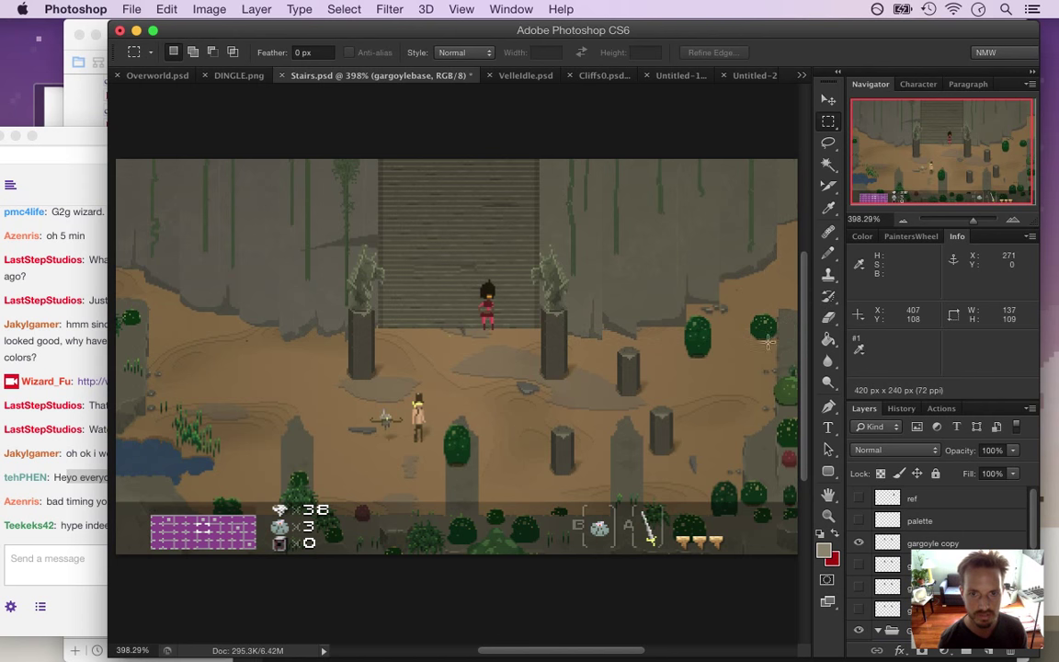
drag(280, 158, 359, 212)
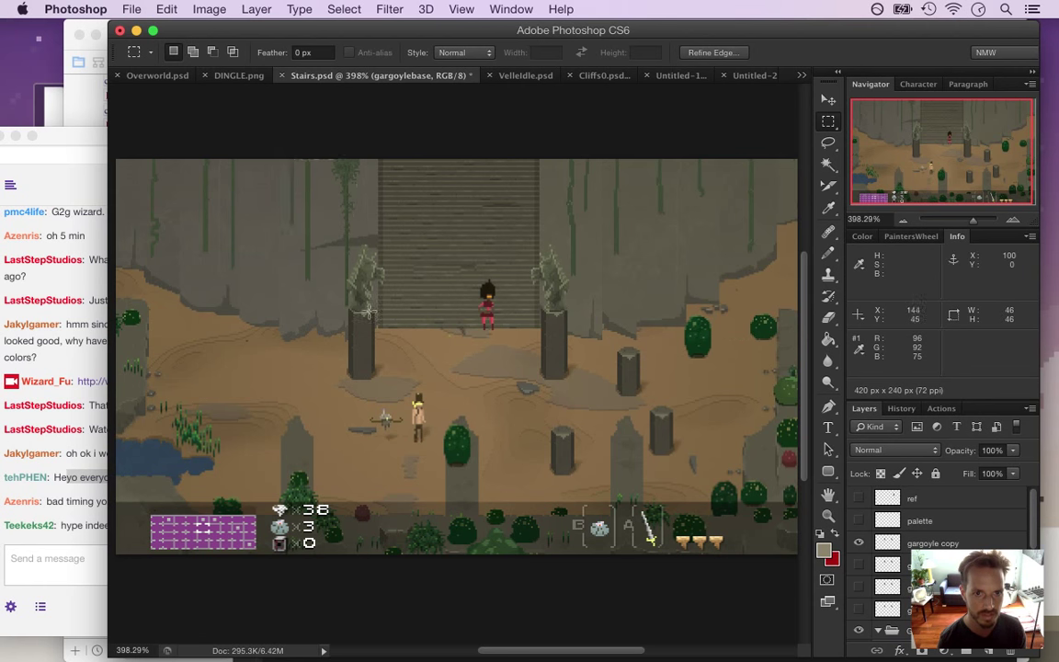
click(319, 207)
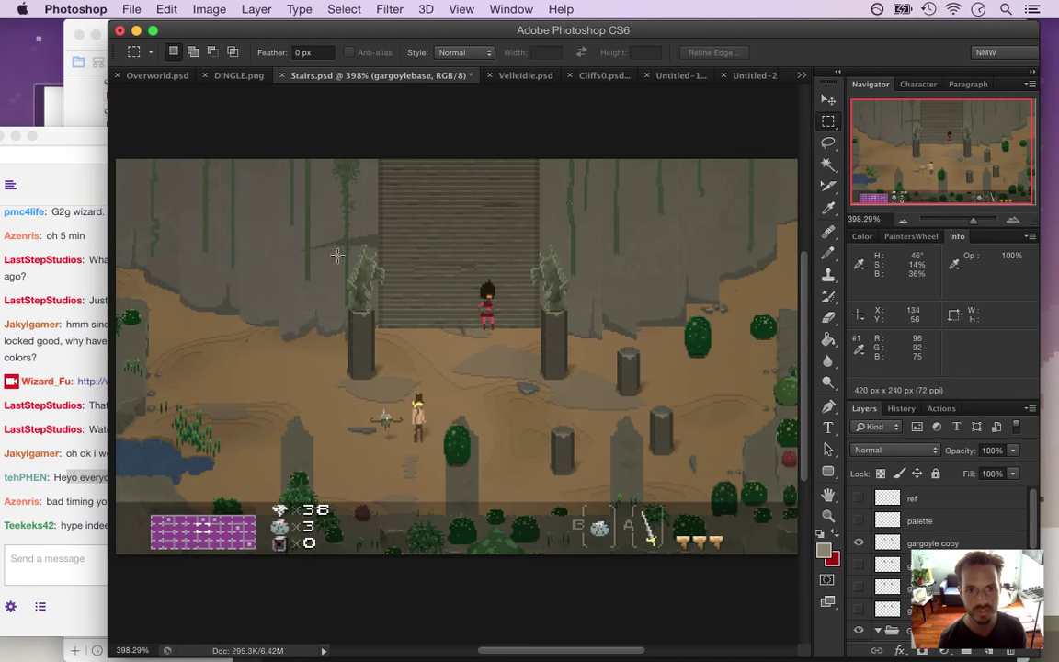
drag(329, 246, 393, 384)
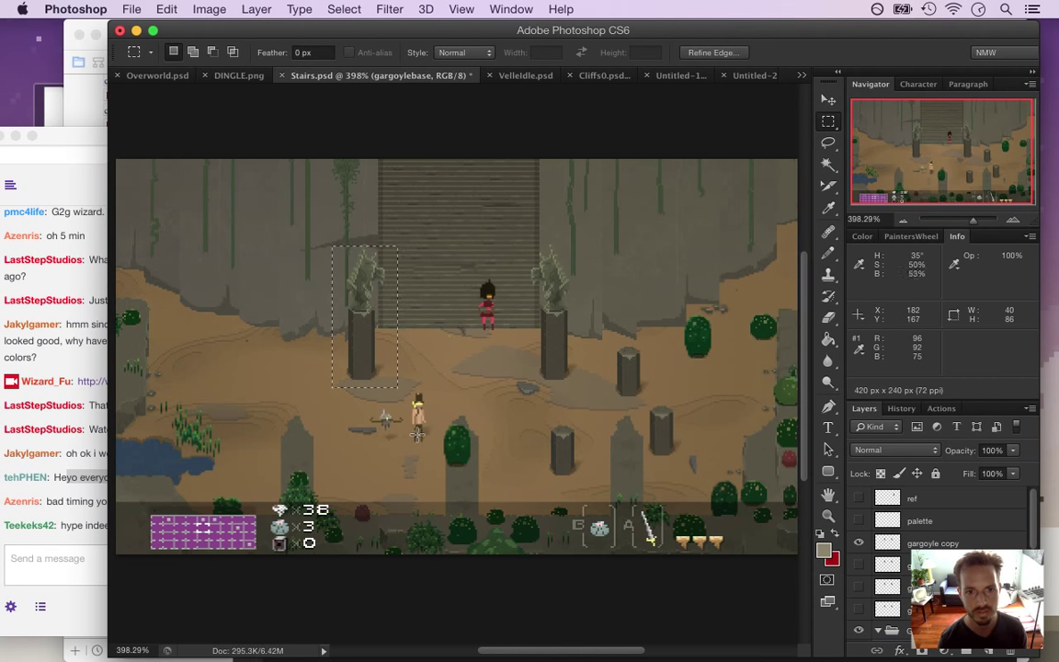
click(383, 156)
drag(383, 156, 500, 327)
drag(196, 157, 385, 325)
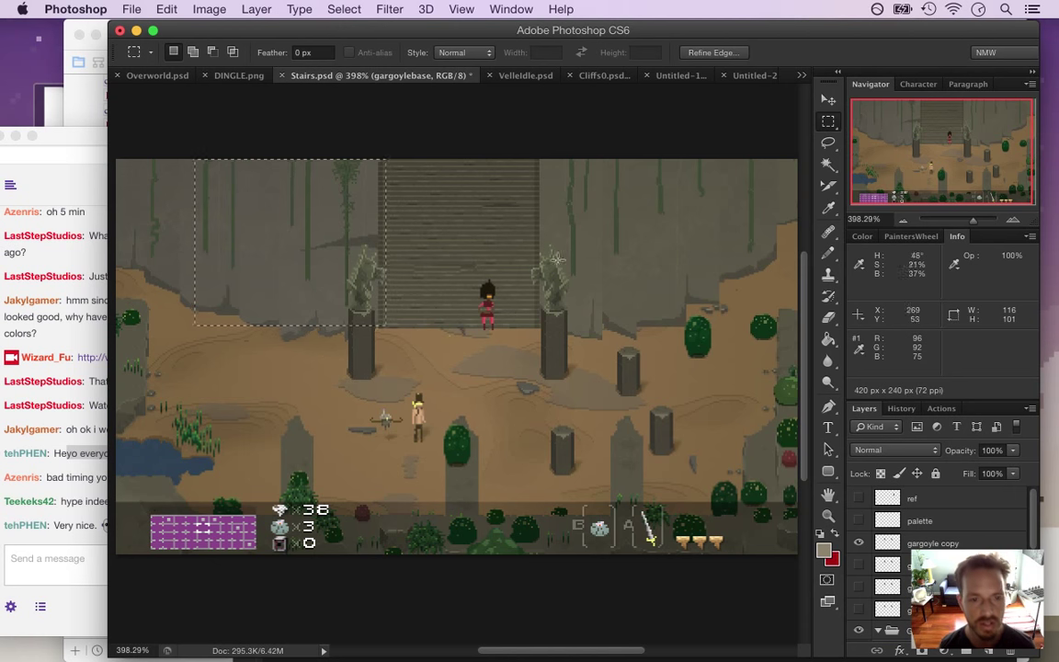
click(435, 377)
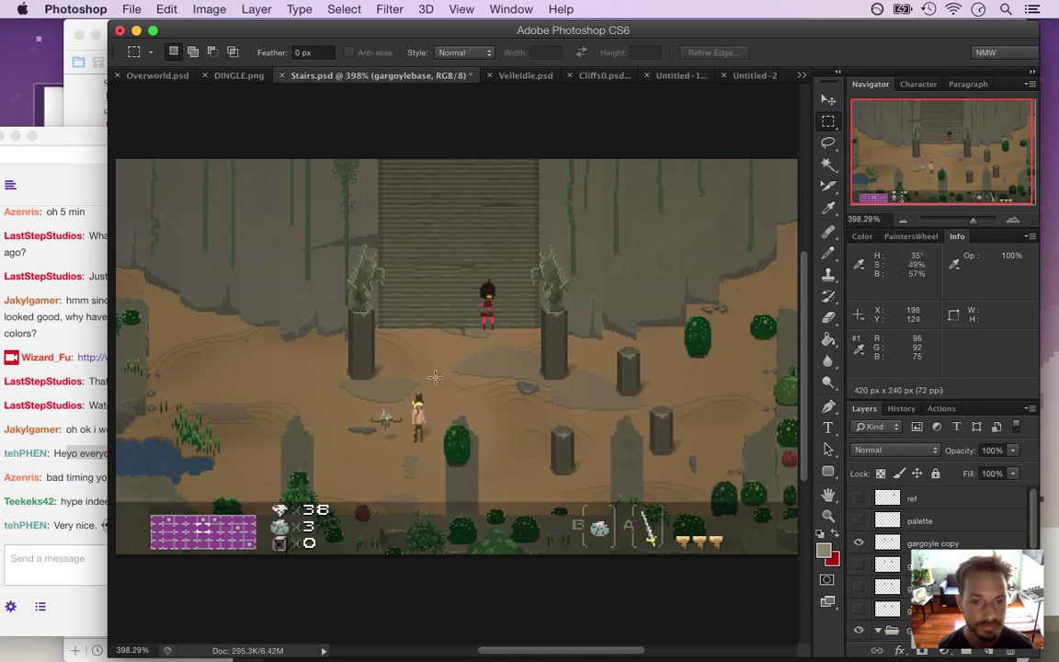
Read the latest viewer comment in the Twitch chat and return to the Stairs.psd scene in Photoshop
click(74, 543)
drag(69, 525, 158, 534)
click(786, 58)
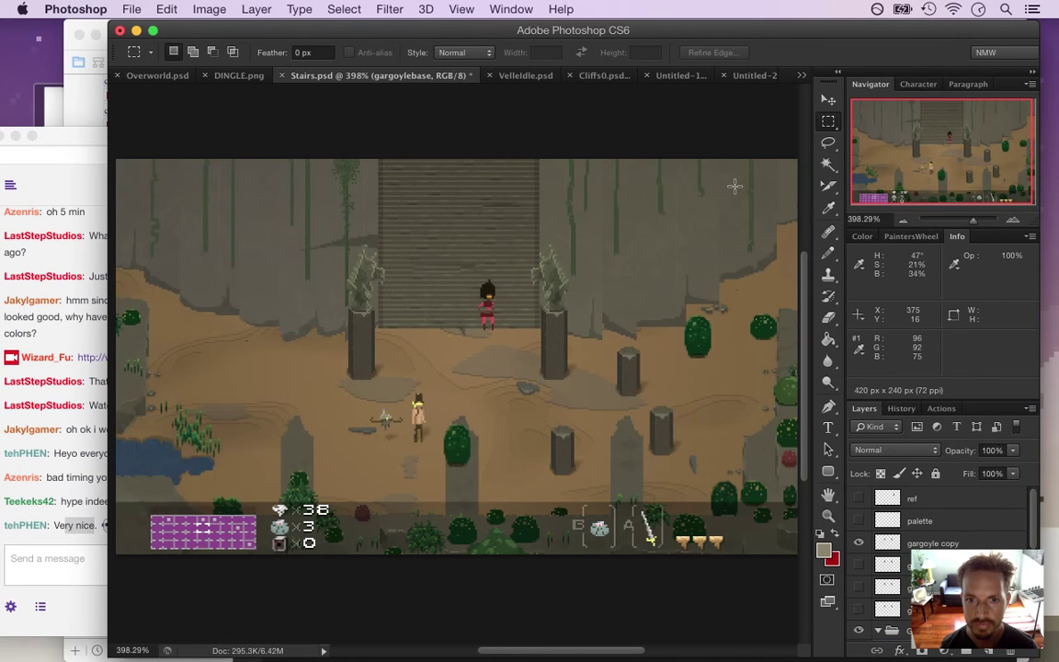
Trim the transparent pixels around the pedestal in the Untitled-2 document
click(754, 76)
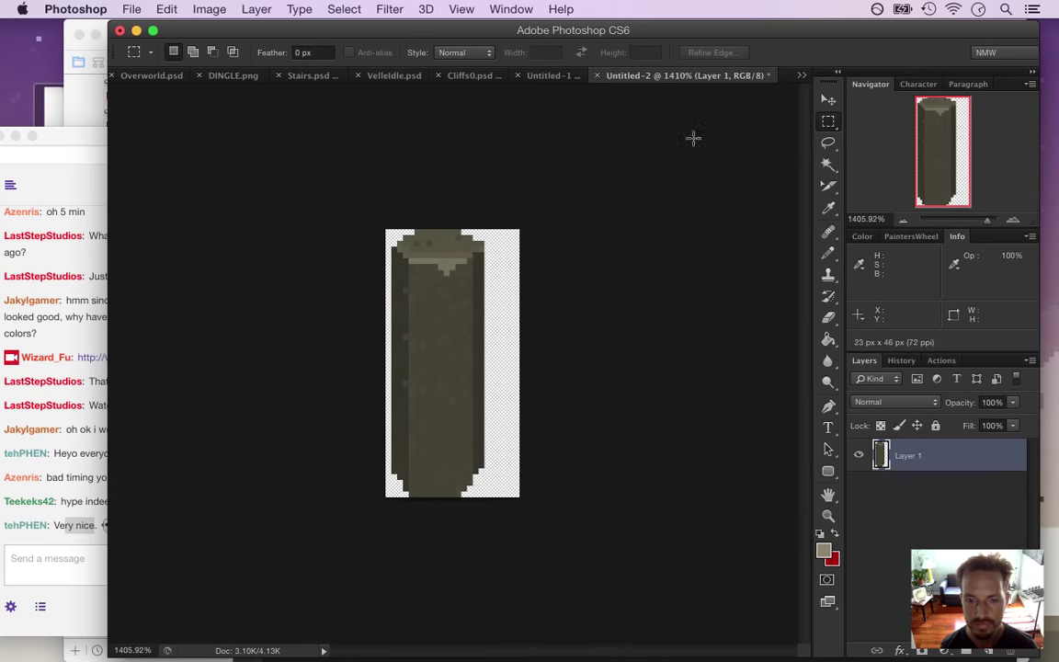
key(super+alt+c)
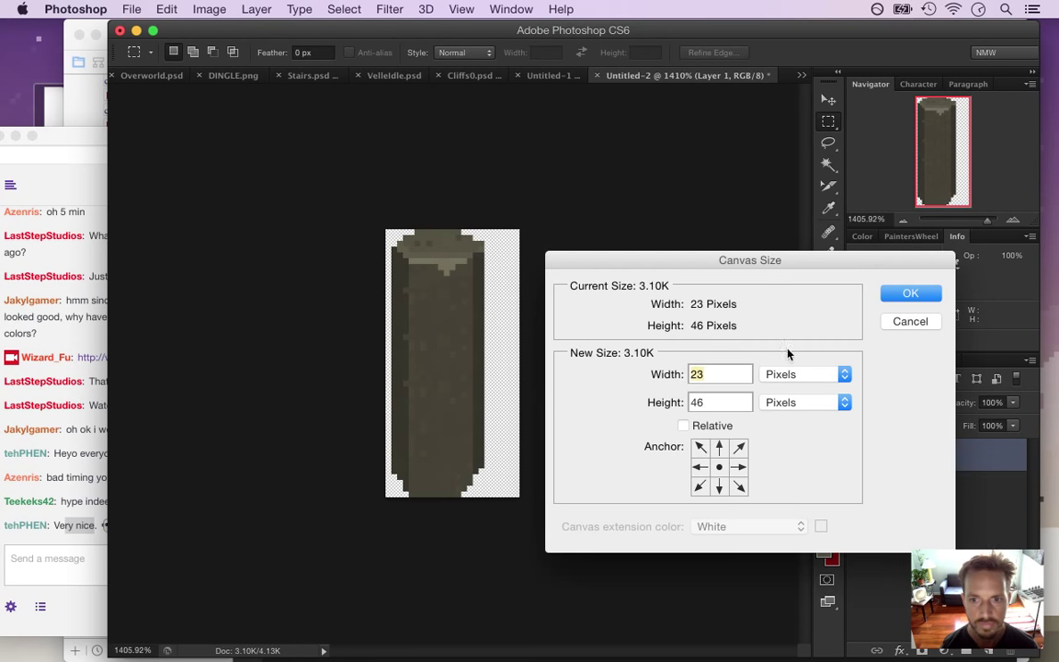
click(897, 322)
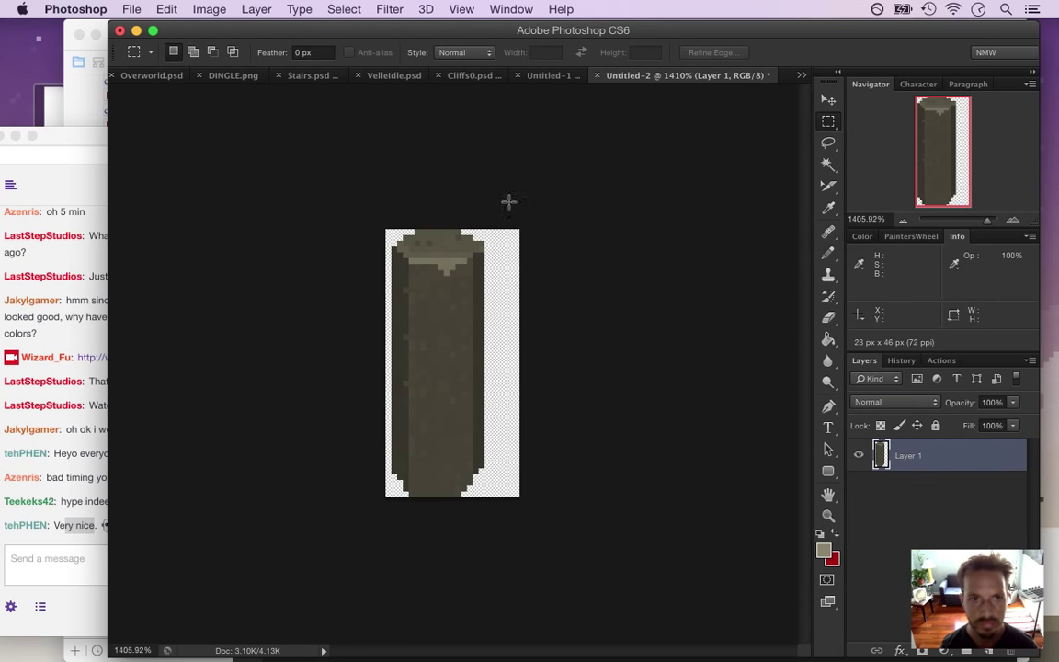
click(224, 7)
click(265, 217)
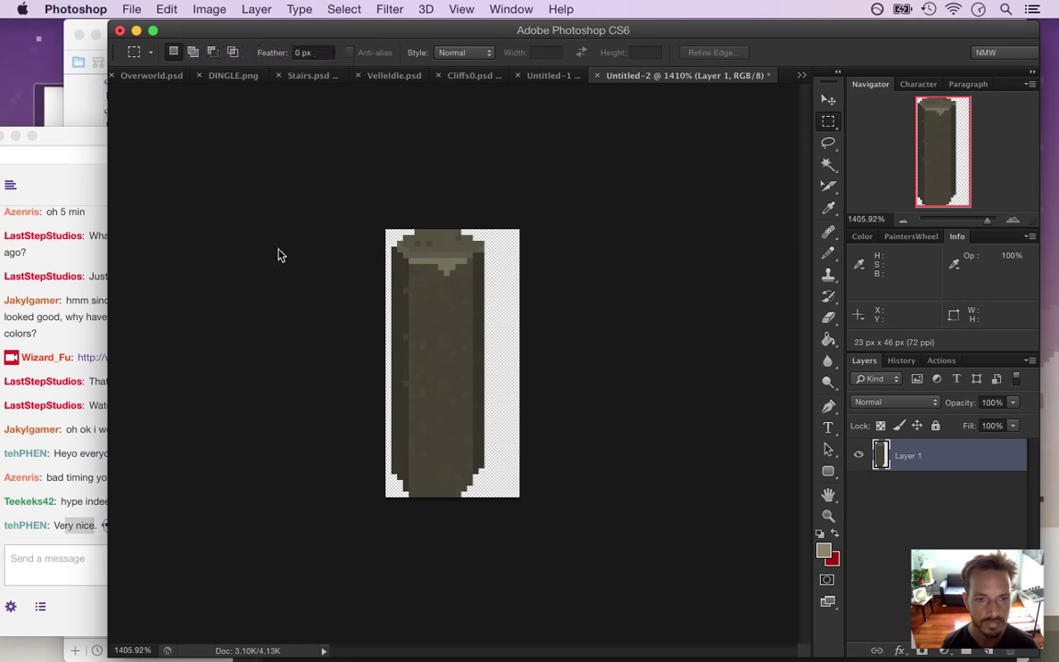
key(i)
click(613, 265)
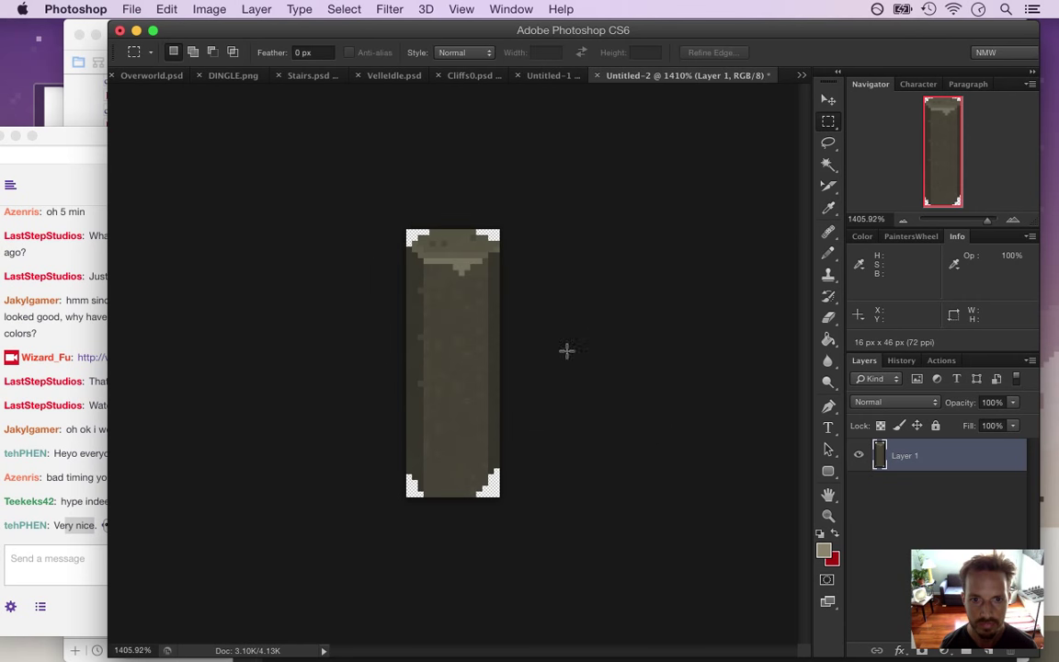
Enlarge the pedestal document's canvas to 24 px wide and 48 px high, keeping the artwork centered
key(super+alt+c)
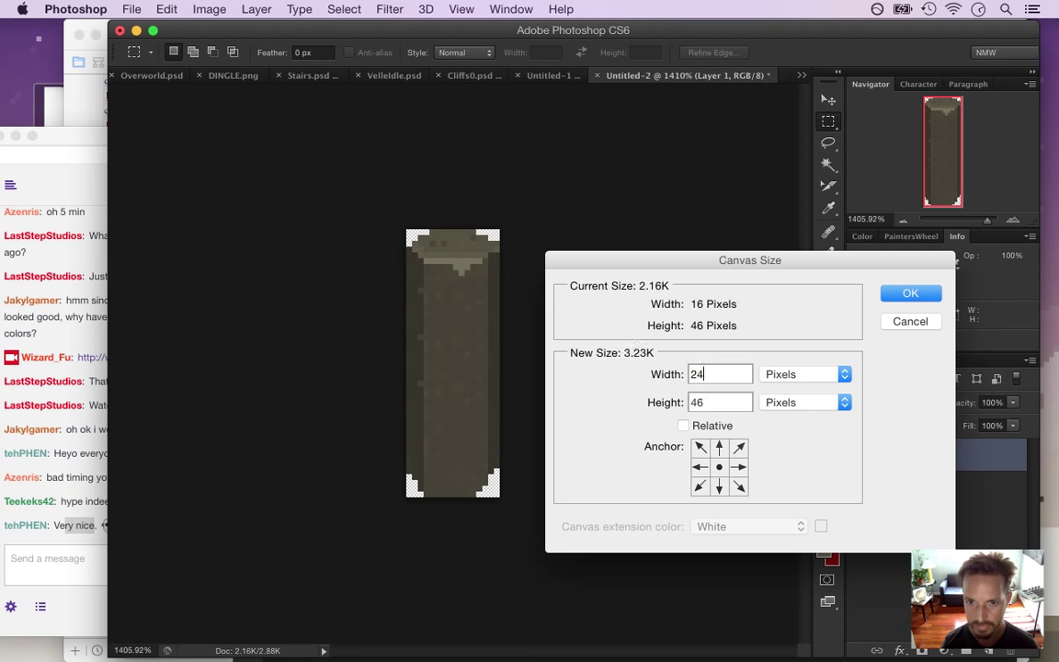
key(Return)
key(super+alt+c)
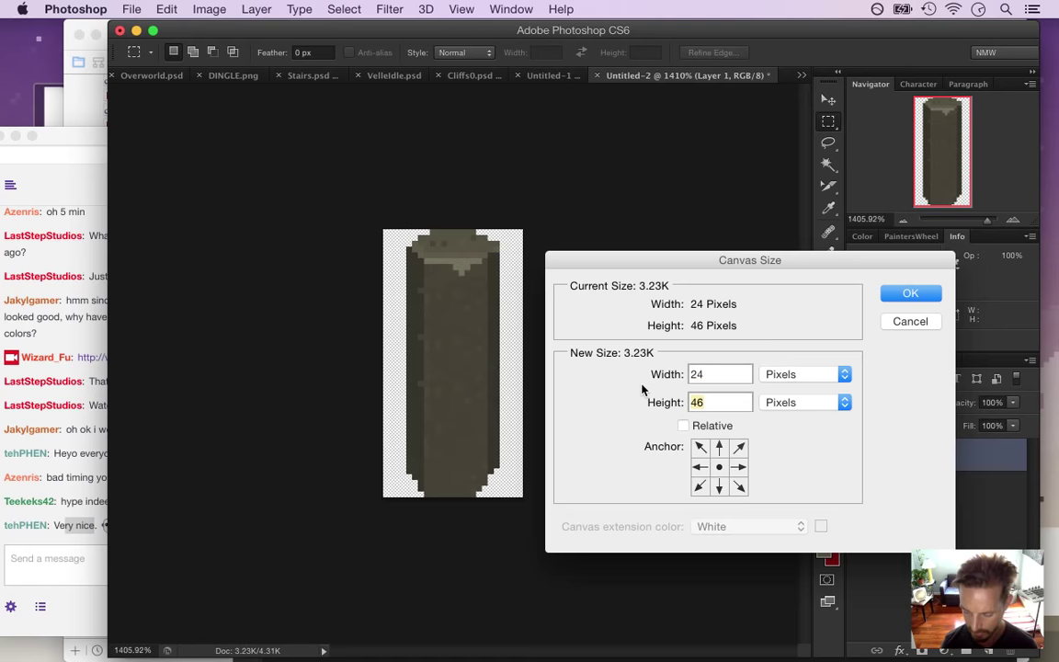
key(Return)
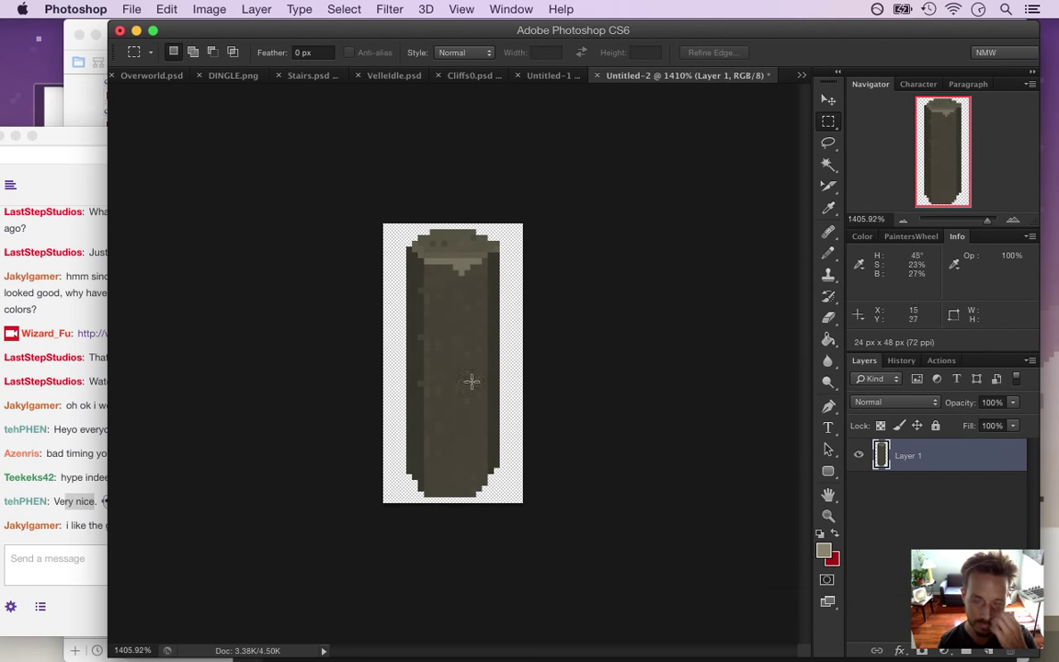
Browse to the Songbringer folder for a file to open and read the latest comment in the Twitch chat
click(132, 9)
click(134, 43)
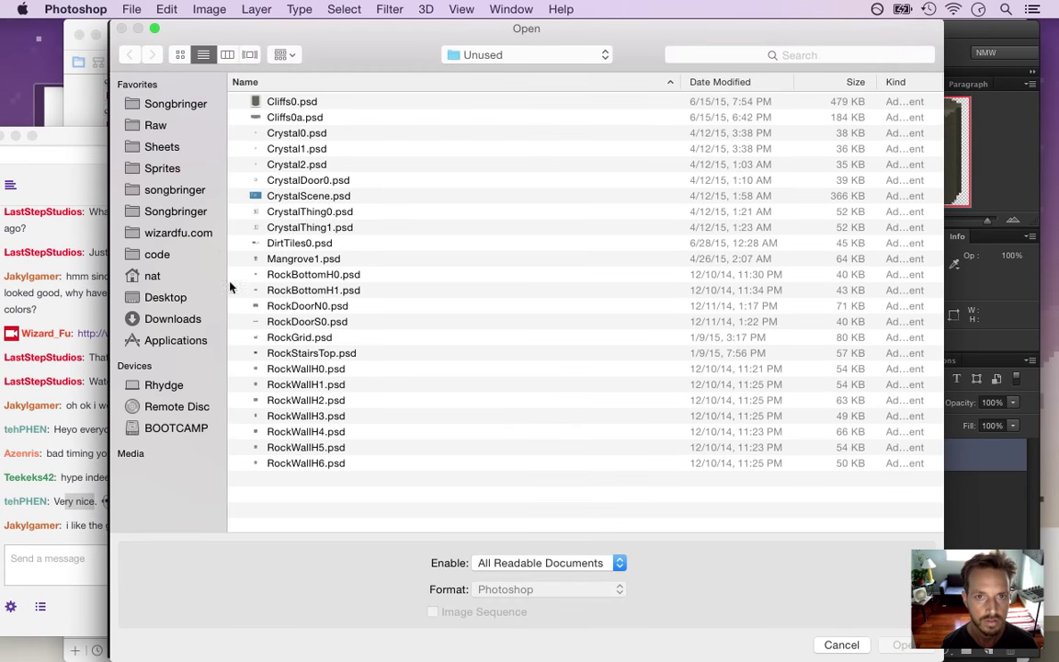
click(158, 103)
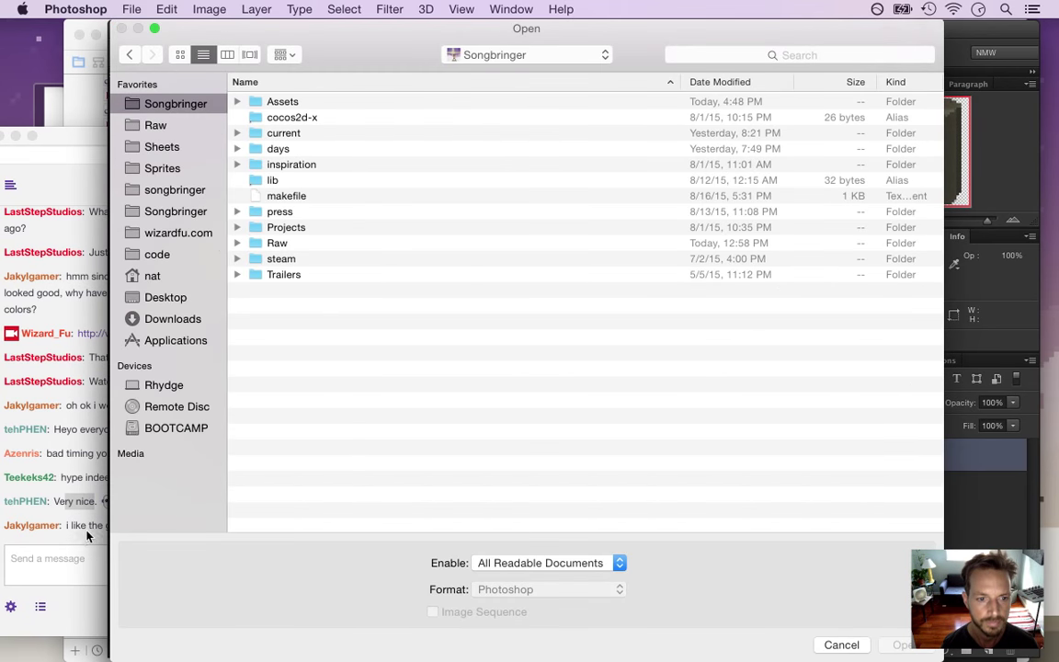
click(81, 538)
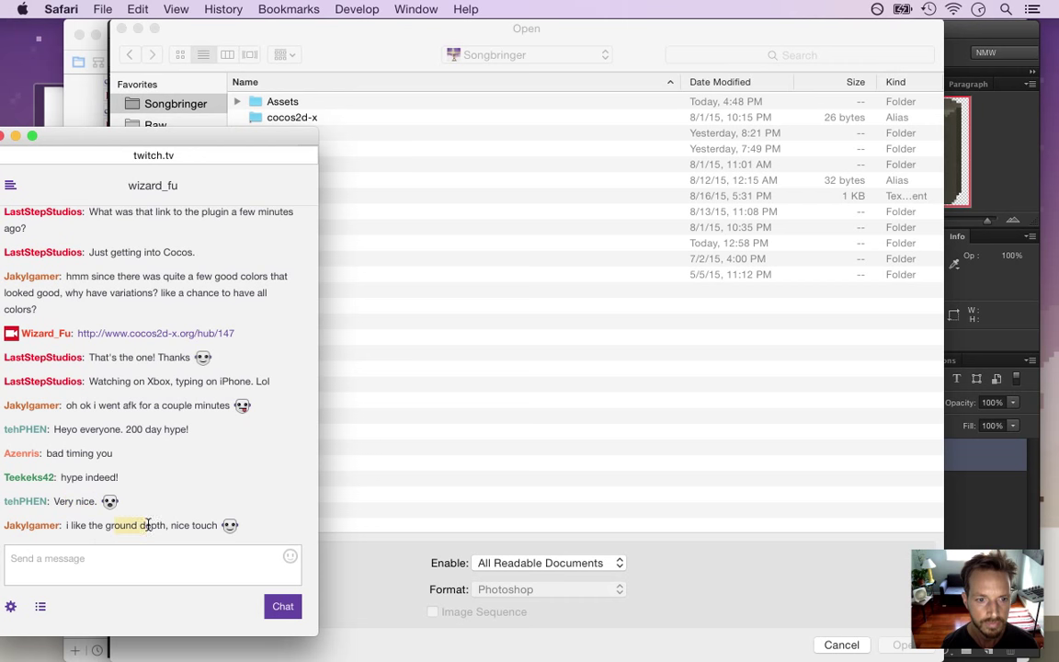
click(526, 341)
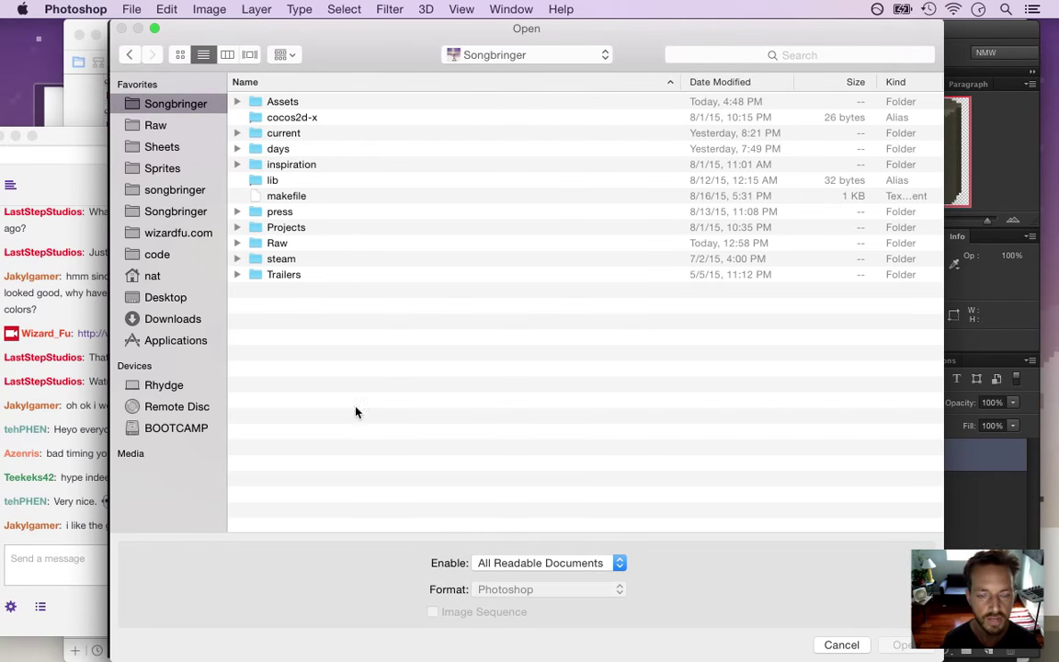
Switch to the Songbringer game, walk the character around the sandy overworld area, and quit the game
key(super+Tab)
key(super+Tab)
key(super+Tab)
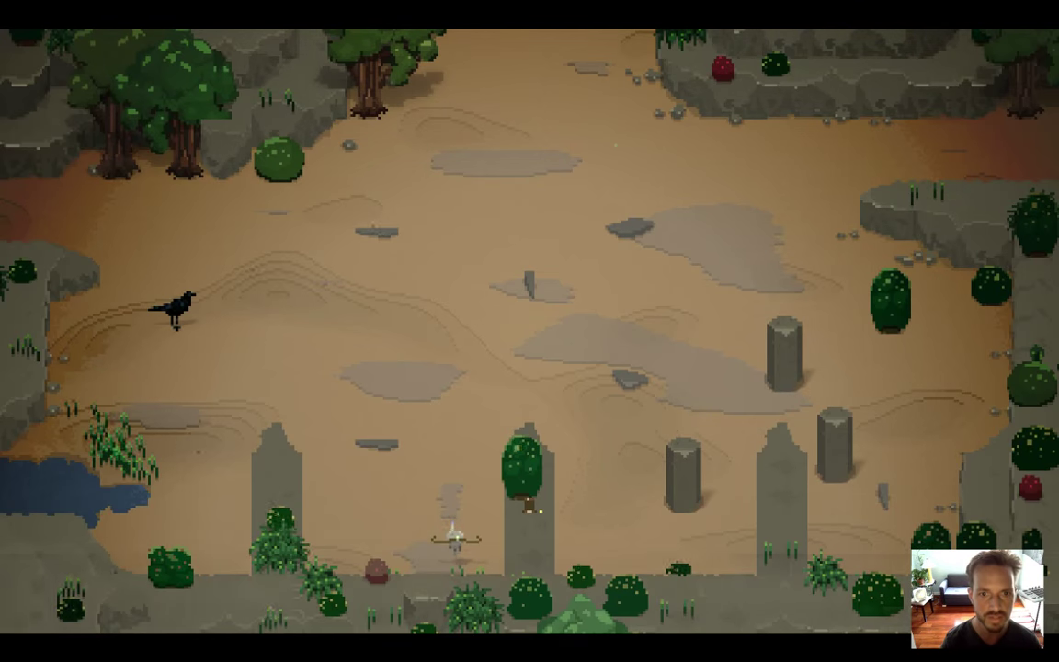
key(Left)
key(Up)
key(Up)
key(Right)
key(Up)
key(Left)
key(Right)
key(Right)
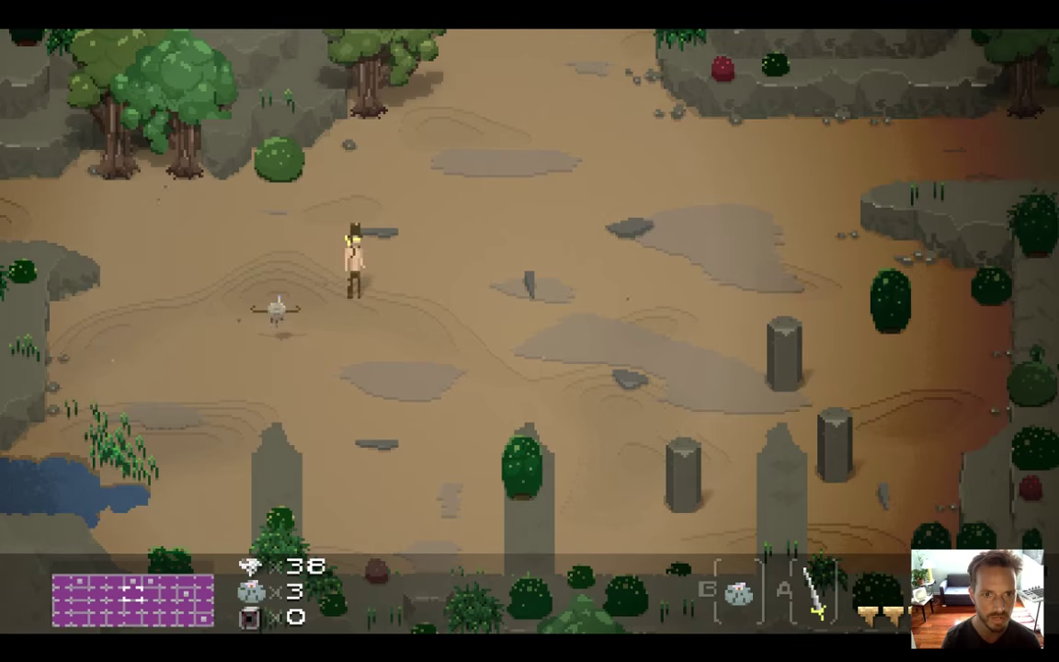
key(Left)
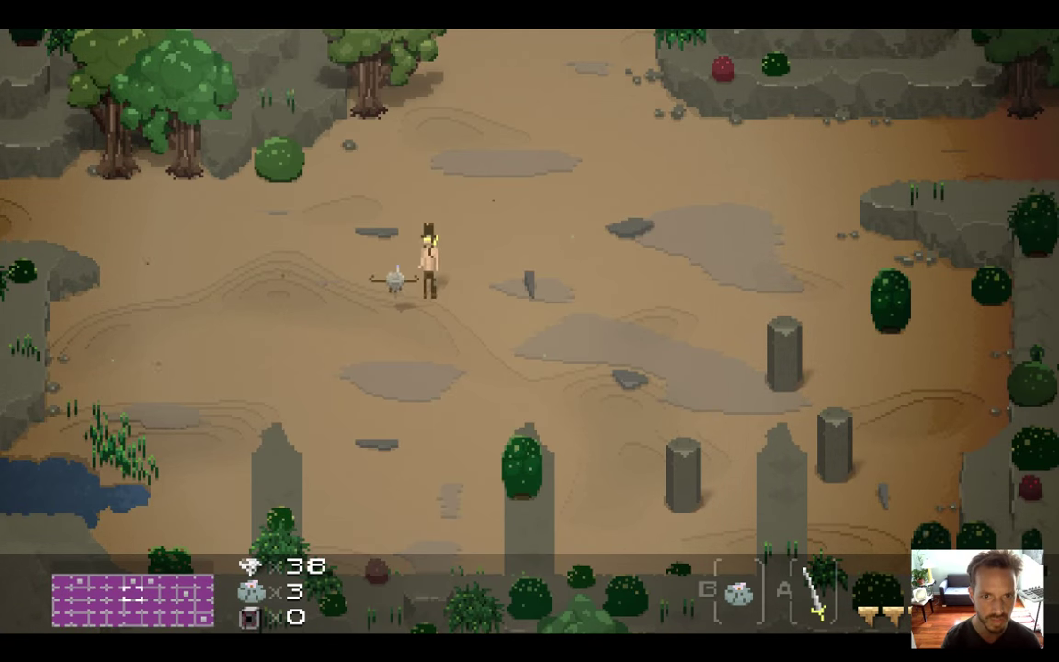
key(Right)
key(super+q)
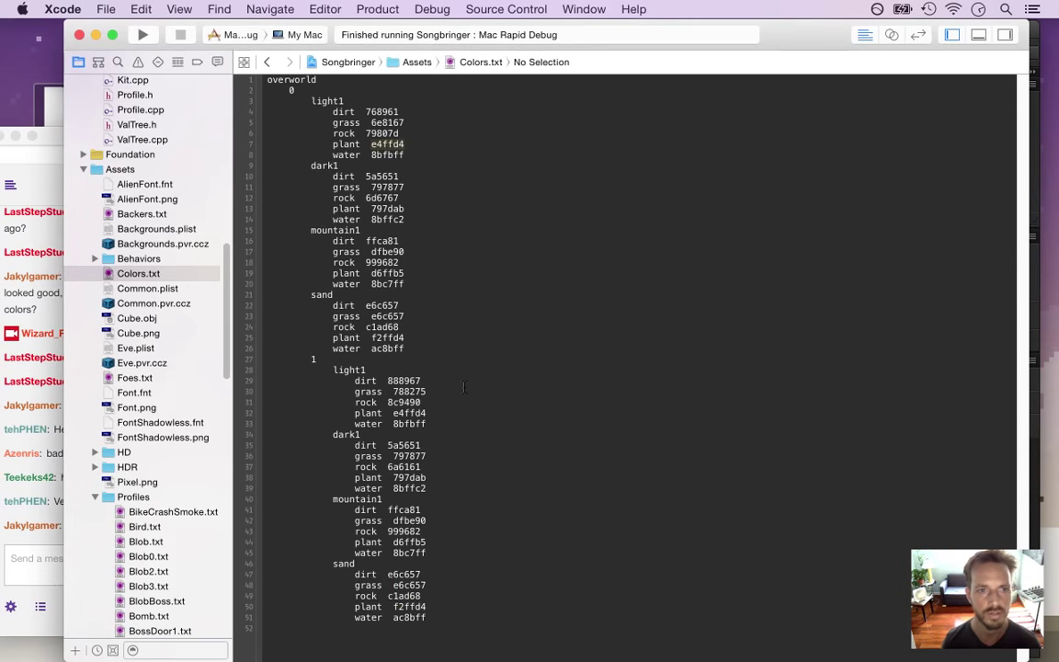
Set godMode to 0 in the project's Settings.txt and run Songbringer again
scroll(224, 90, up, 15)
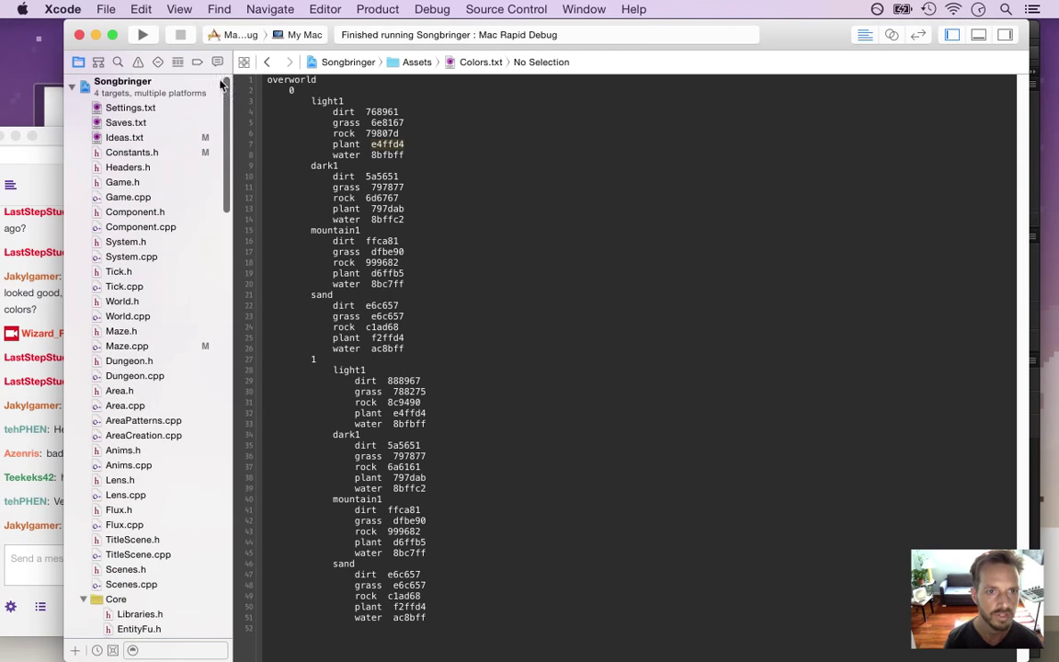
click(184, 112)
drag(352, 208, 322, 208)
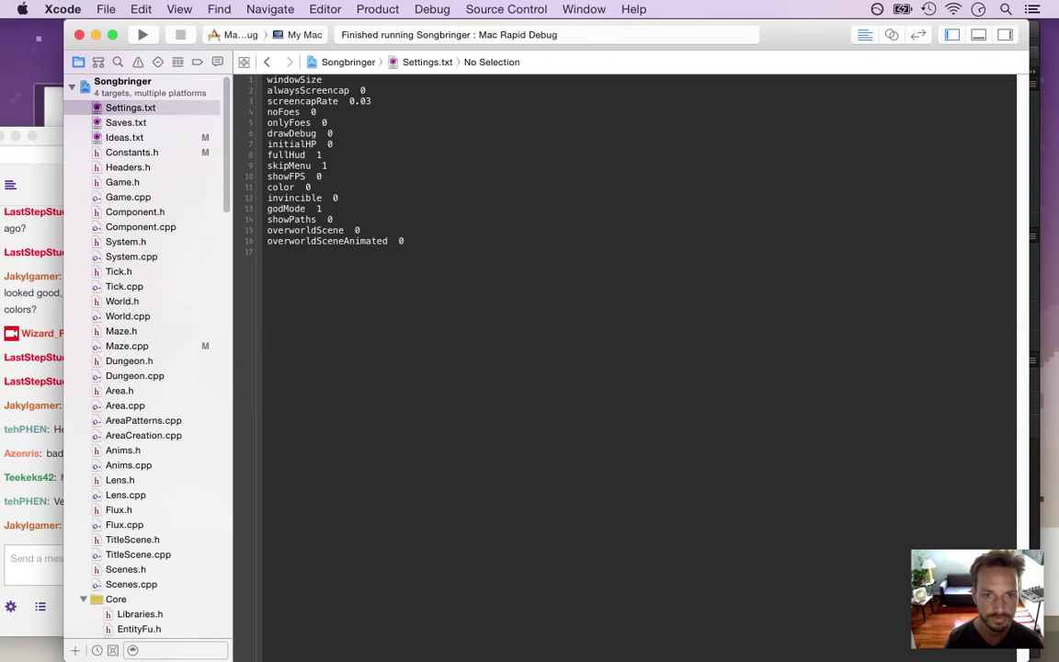
key(super+r)
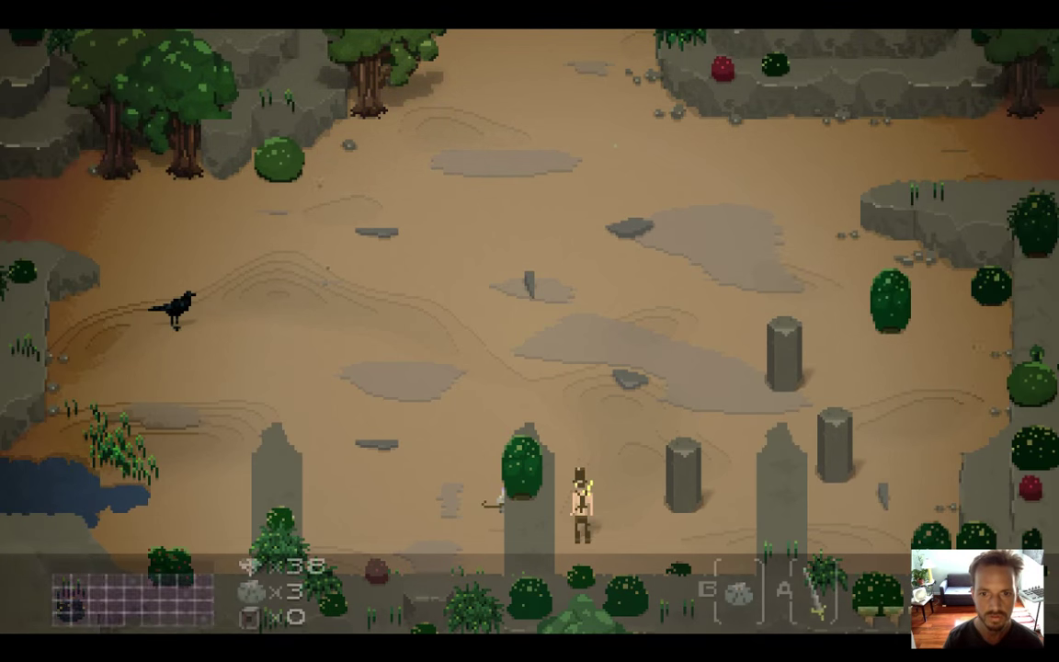
Walk the character back and forth over the sandy ground to examine its depth effect, and quit the game
key(Up)
key(Left)
key(Left)
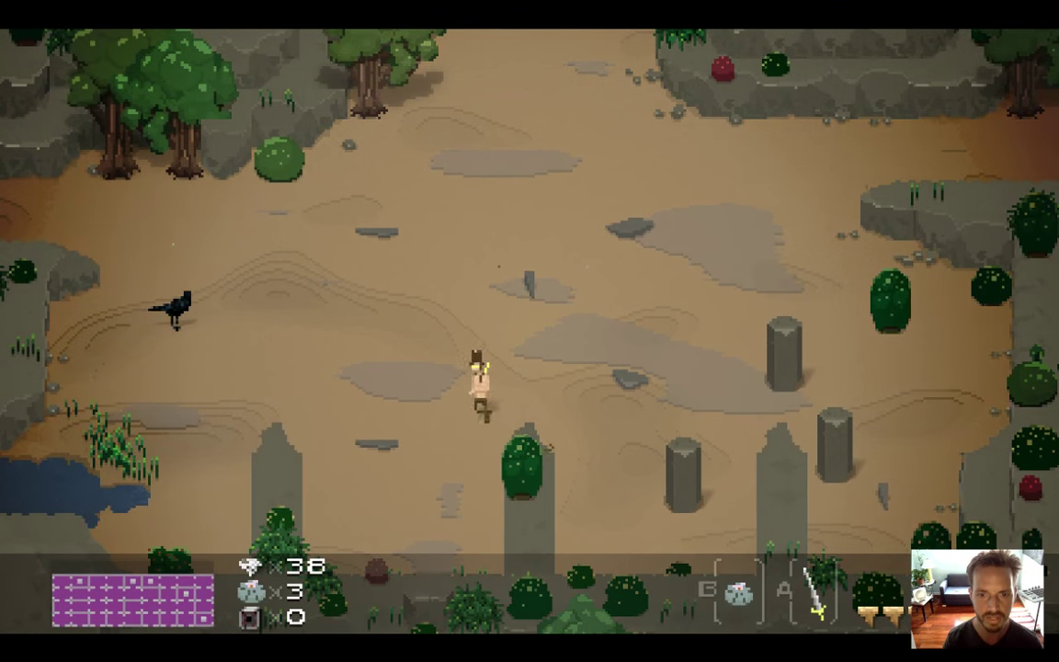
key(Right)
key(Up)
key(Right)
key(Left)
key(Up)
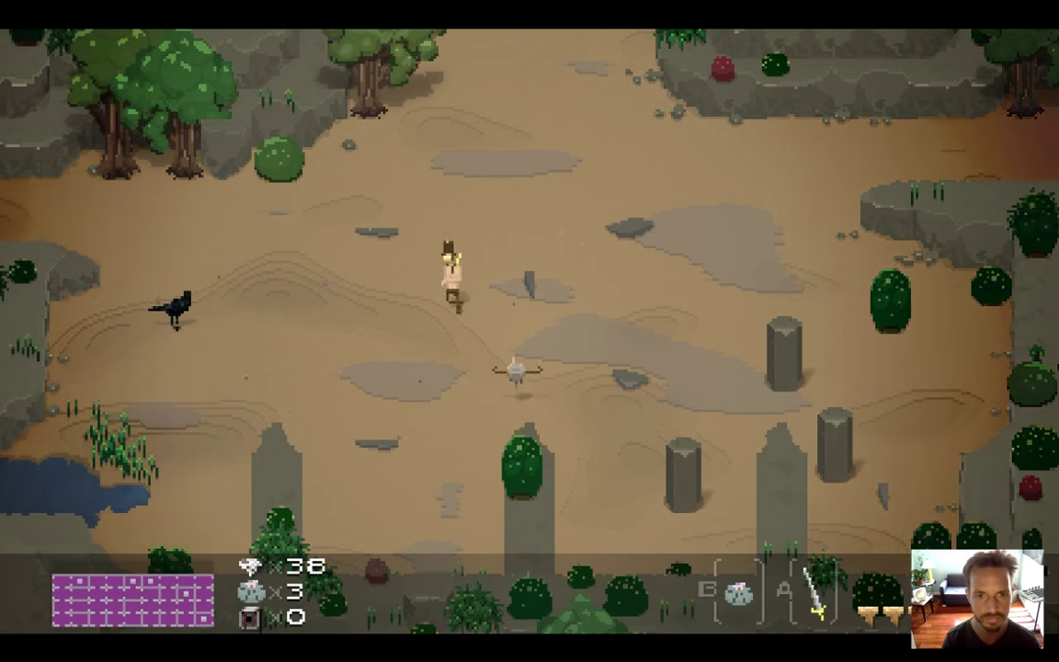
key(Left)
key(Right)
key(Left)
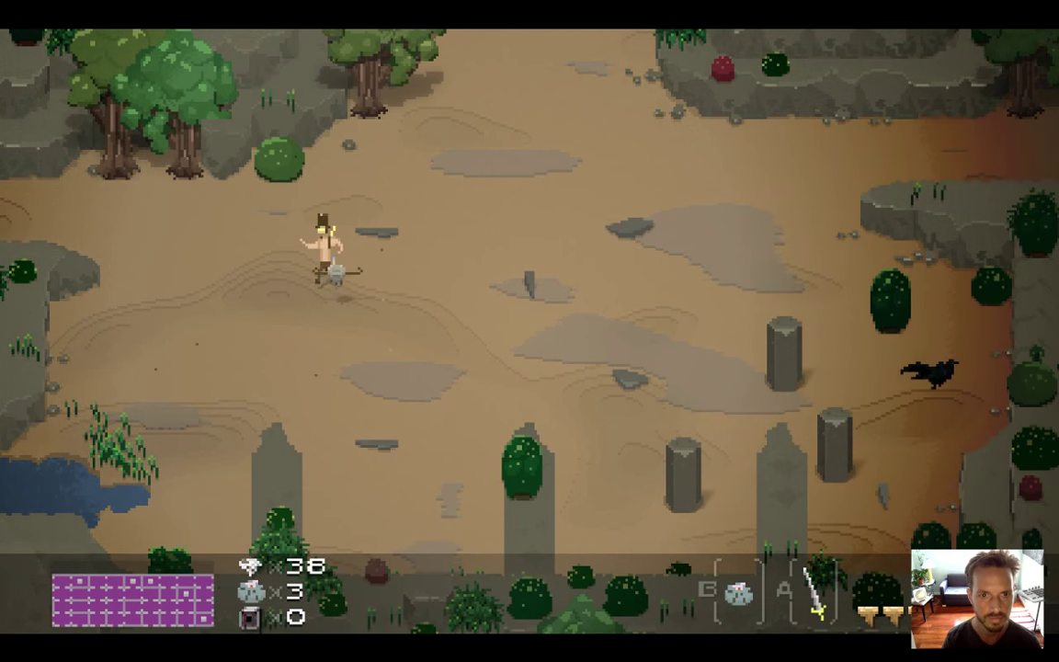
key(Right)
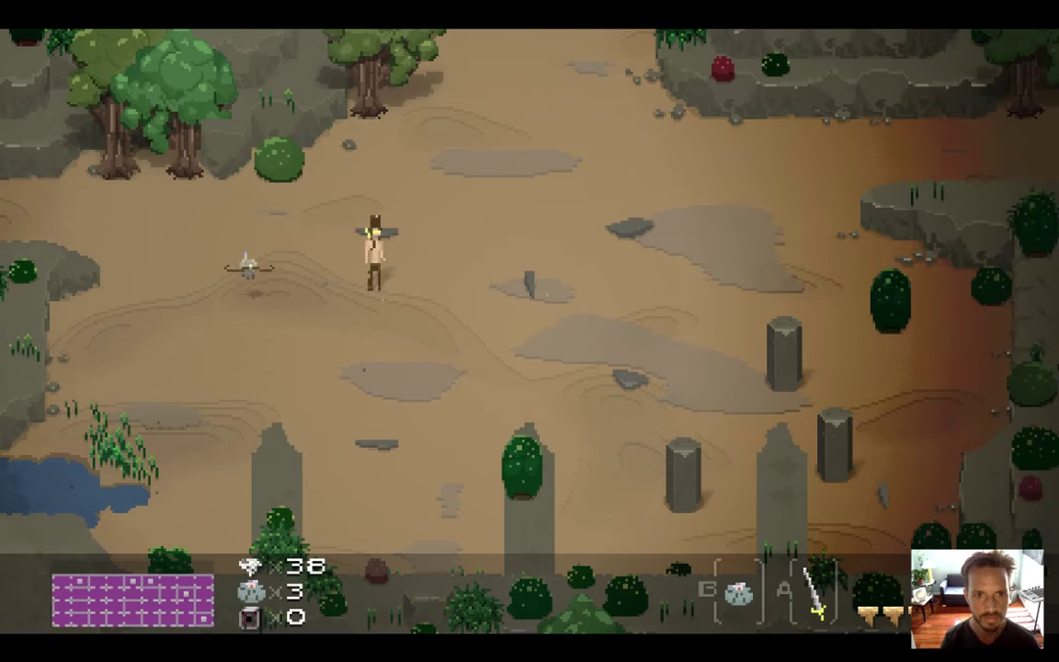
key(Left)
key(Right)
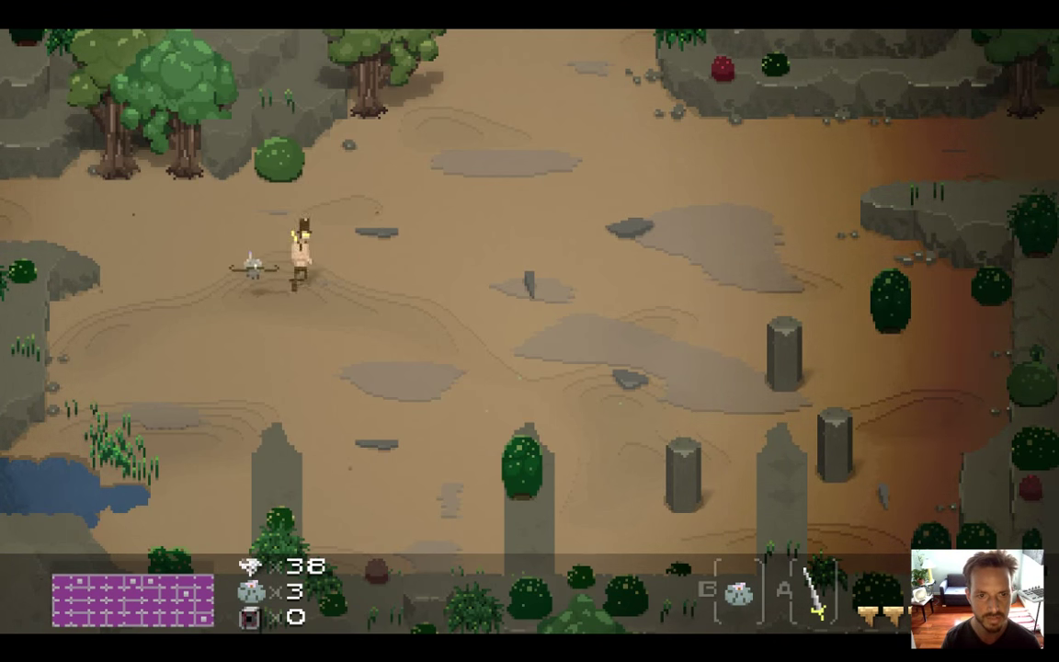
key(Left)
key(Right)
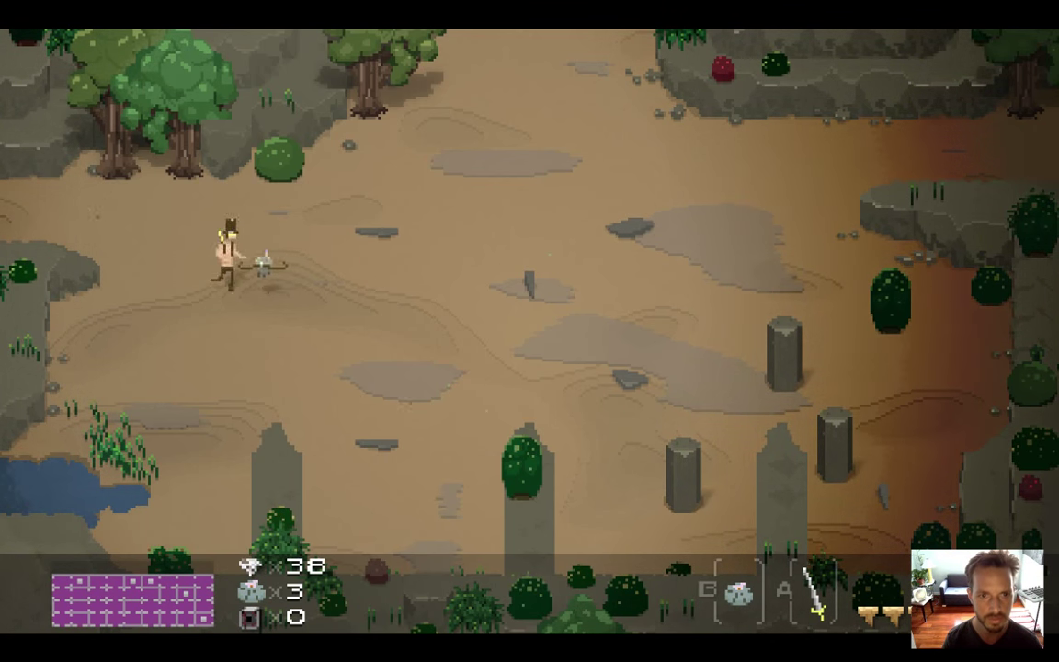
key(Left)
key(Right)
key(Left)
key(Right)
key(Left)
key(Right)
key(Right)
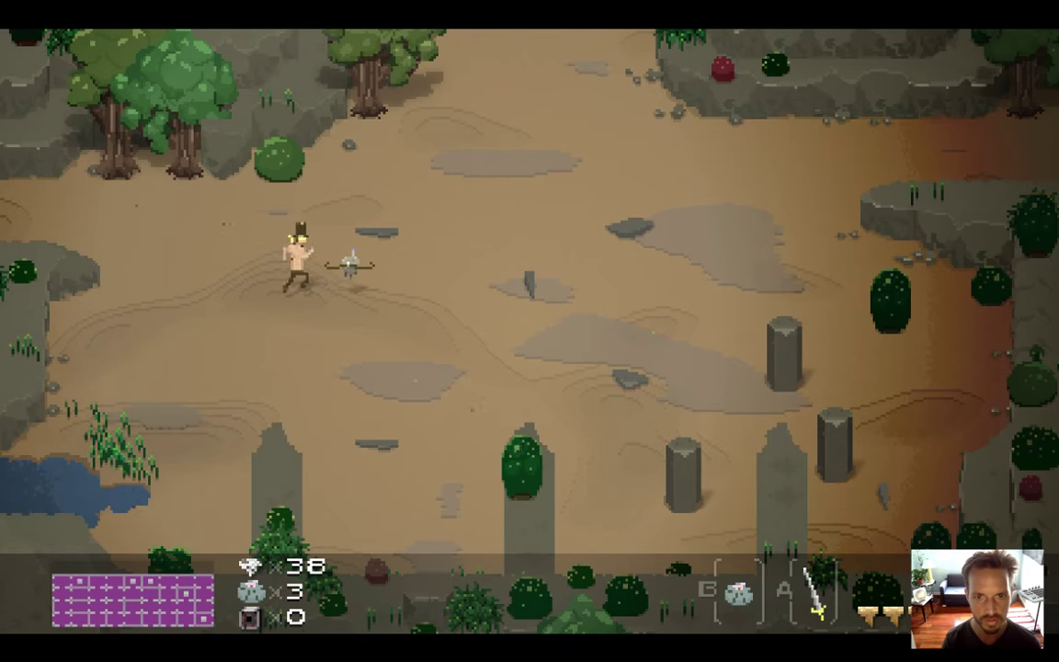
key(super+q)
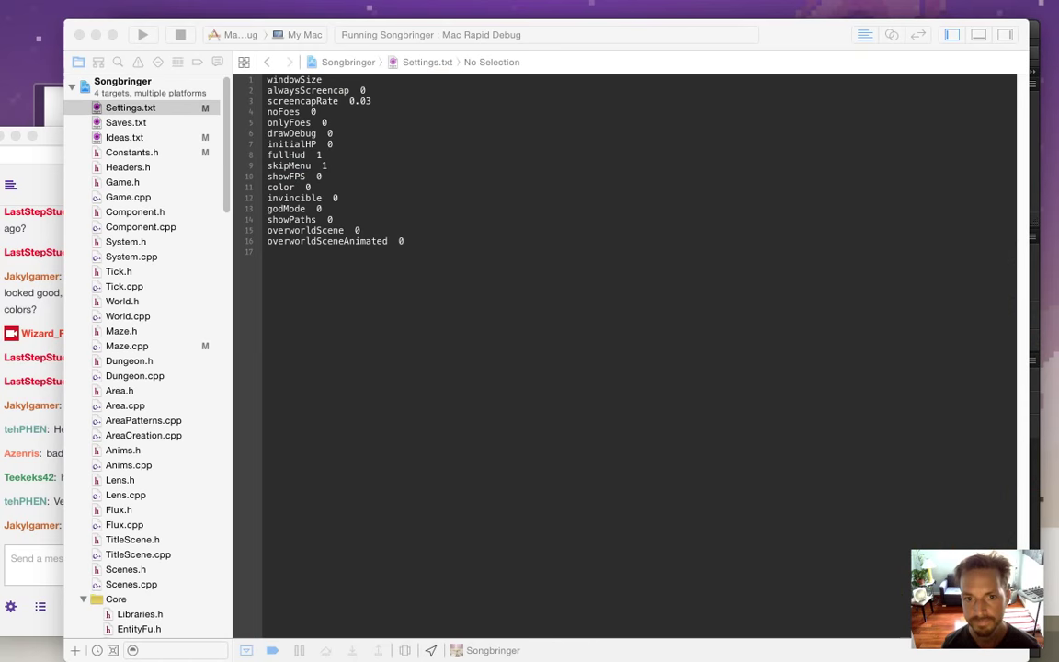
Read the newest comment in the Twitch chat and switch back to Photoshop
click(44, 548)
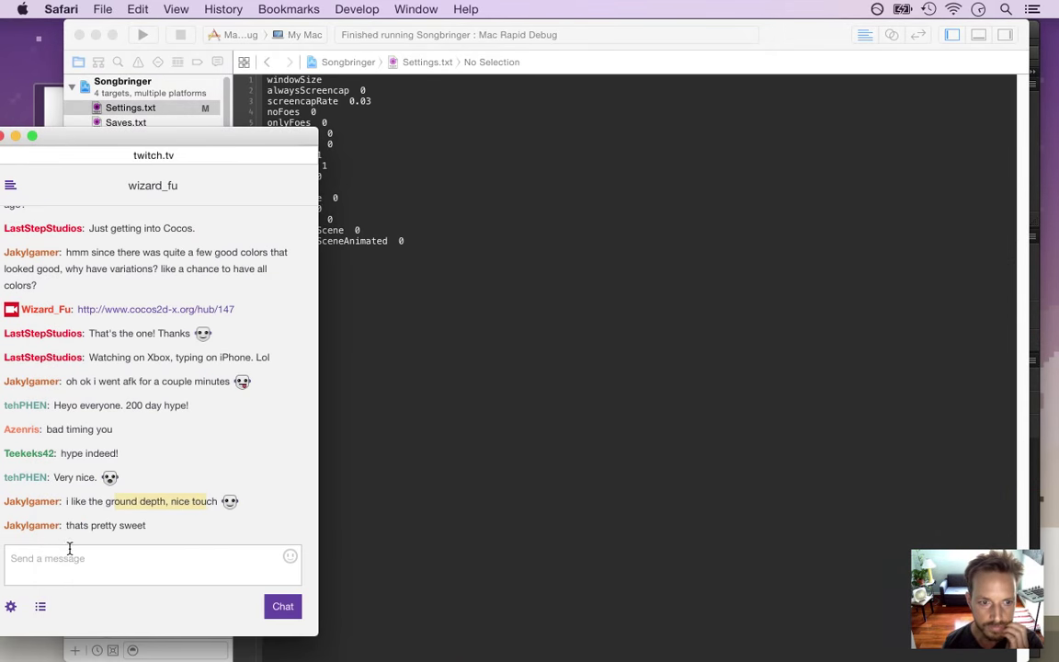
click(525, 367)
key(super+Tab)
key(super+Tab)
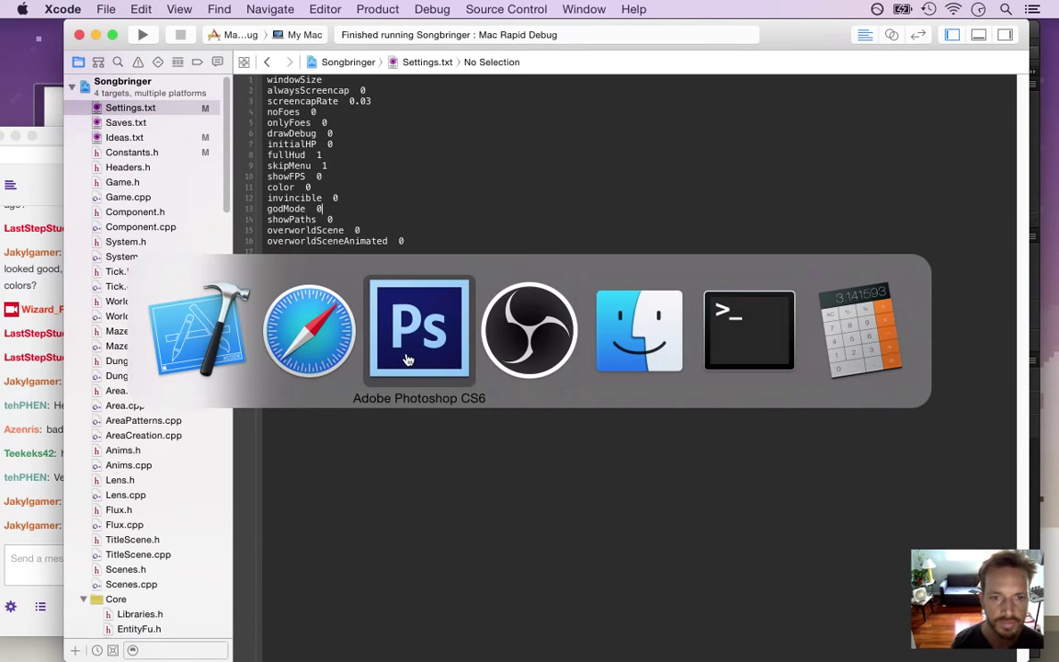
Open Pillar.psd from the Common folder in Sprites and copy its entire pillar artwork
key(super+o)
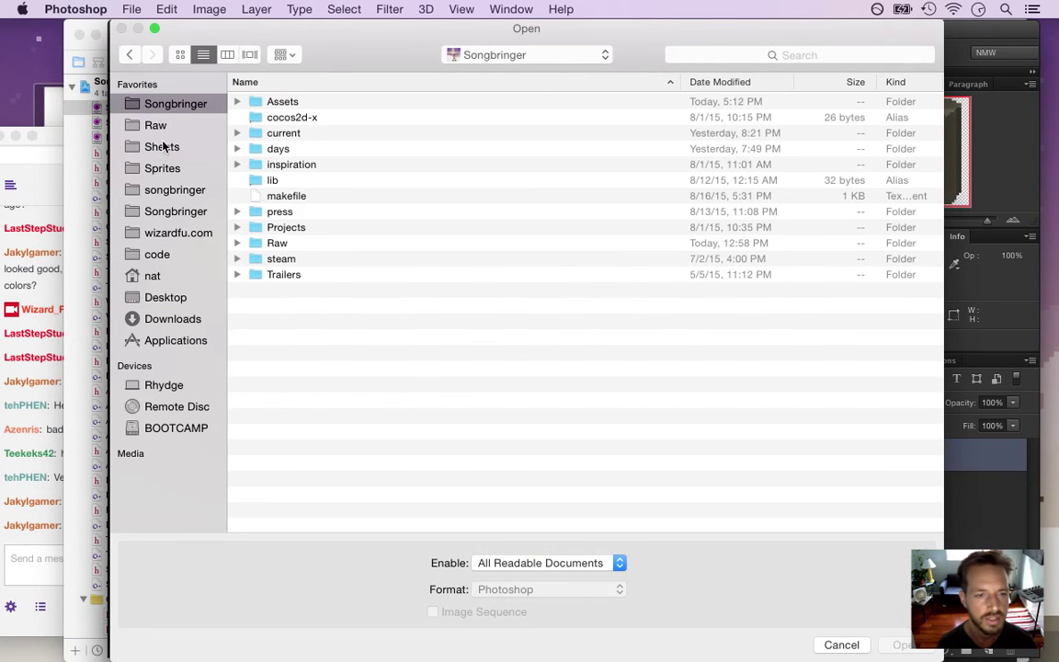
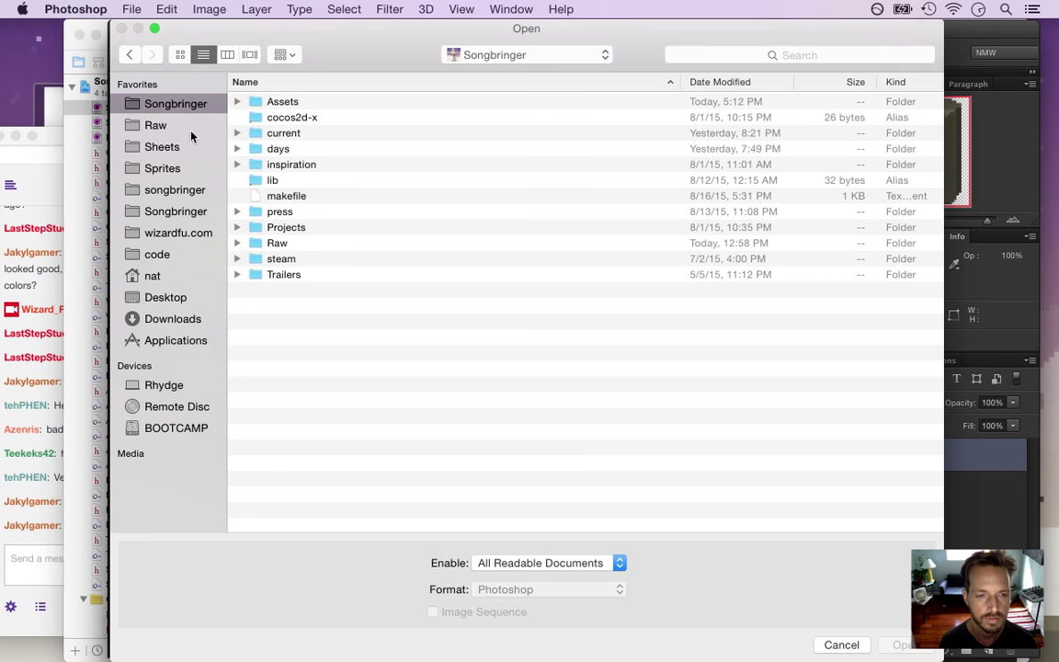
click(193, 168)
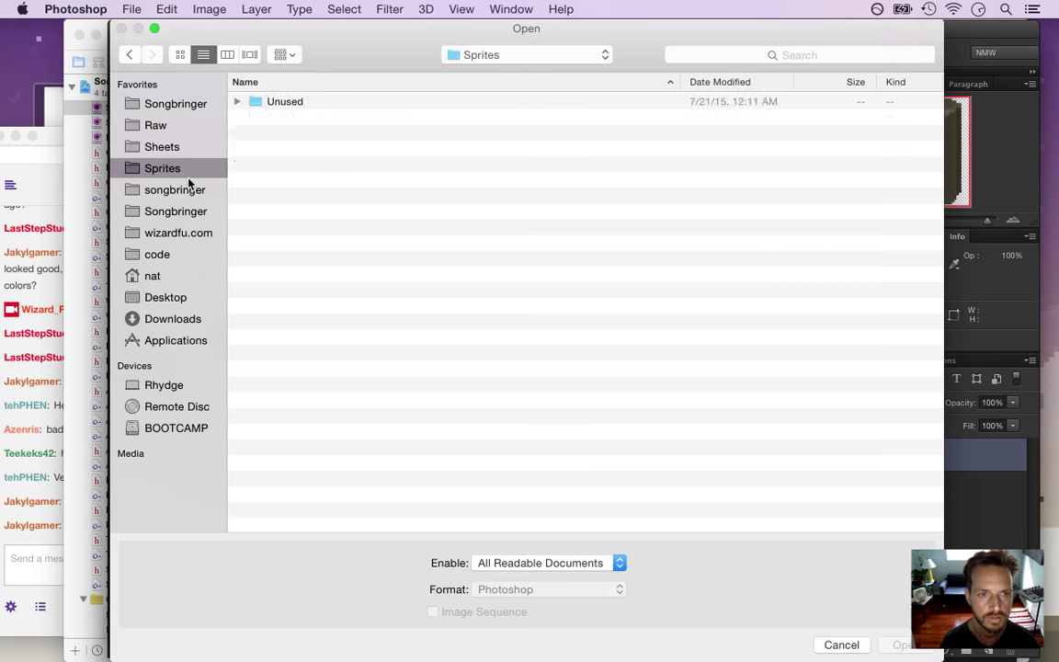
double_click(300, 166)
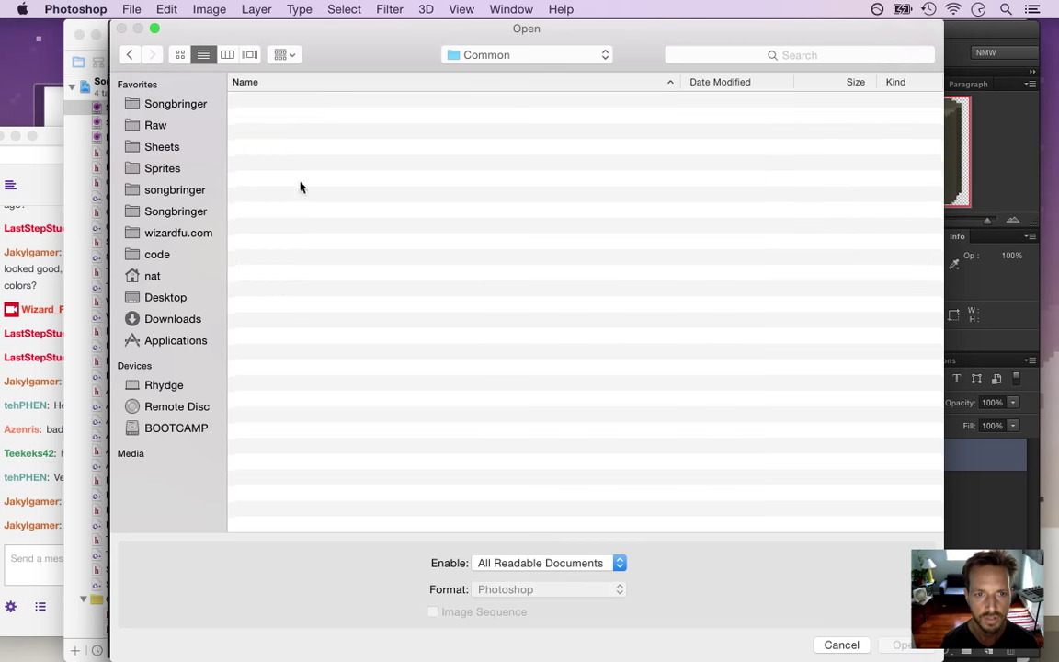
drag(934, 170, 934, 331)
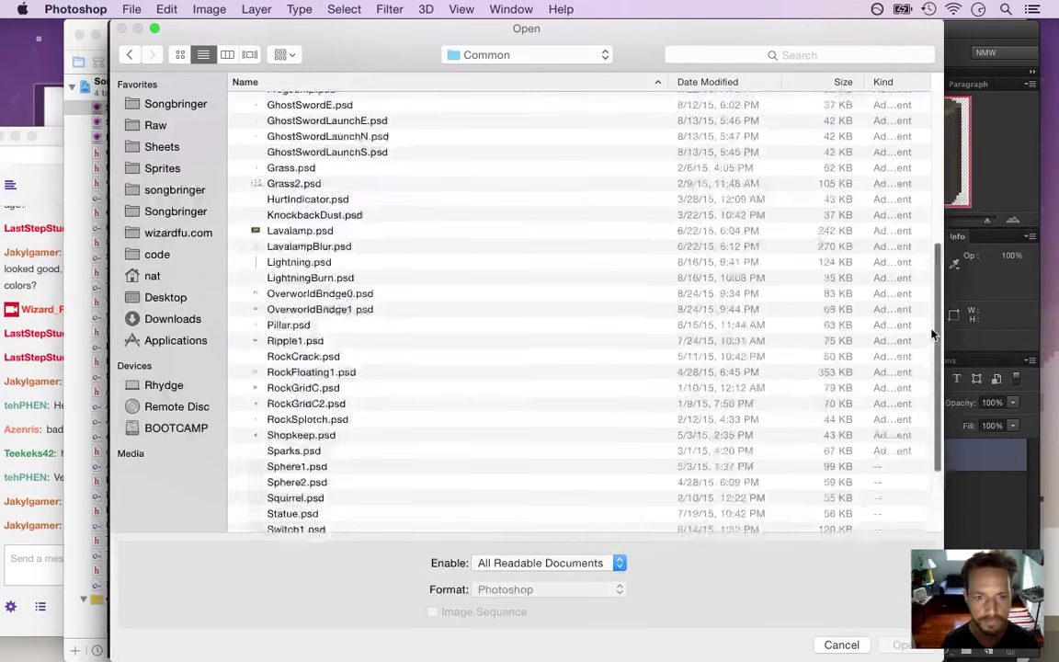
double_click(333, 283)
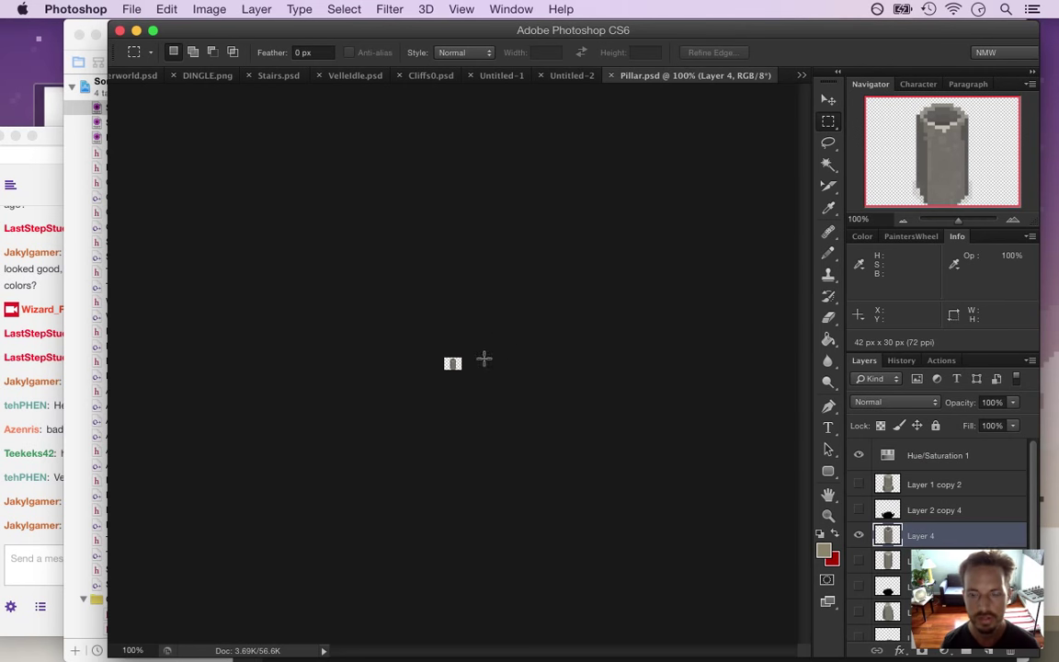
drag(446, 362, 634, 440)
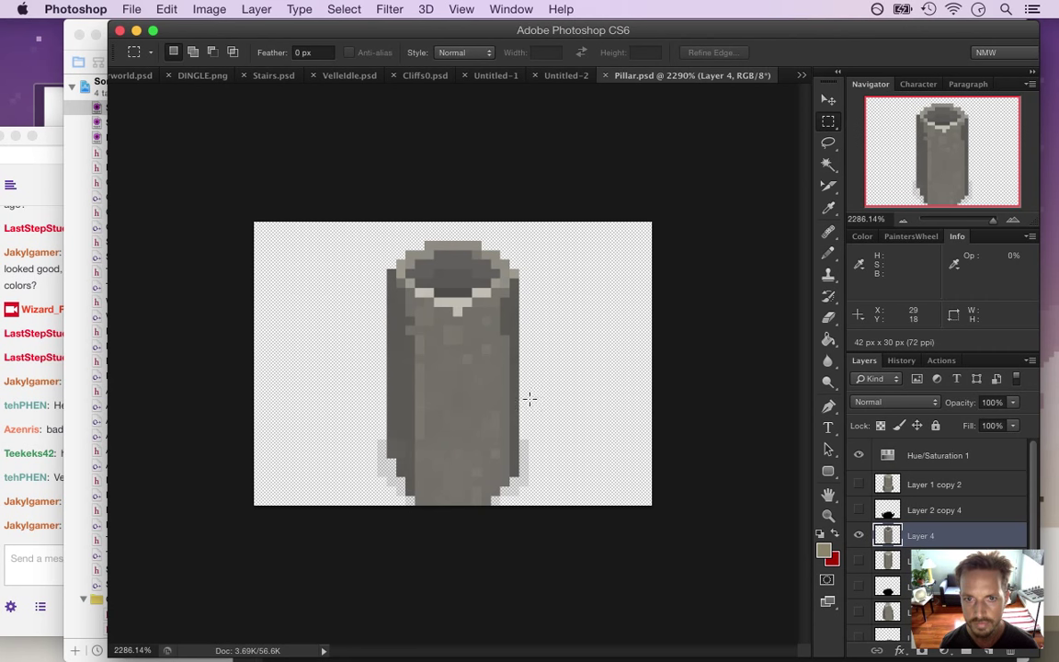
key(super+a)
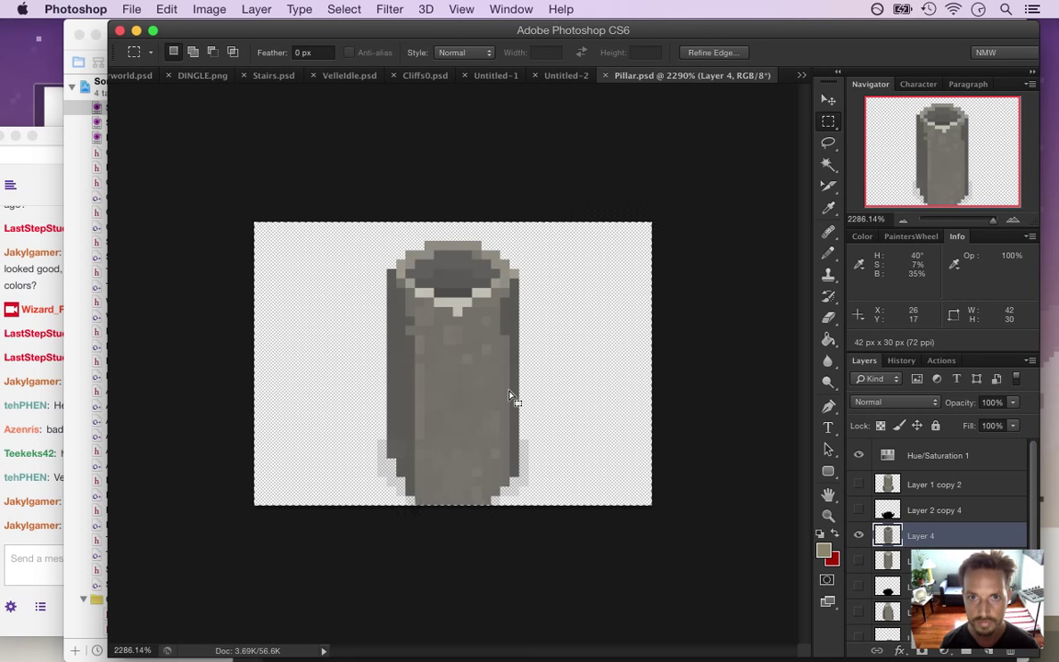
Widen the Untitled-2 canvas to 48 px, anchoring the pedestal artwork at the middle left
click(567, 76)
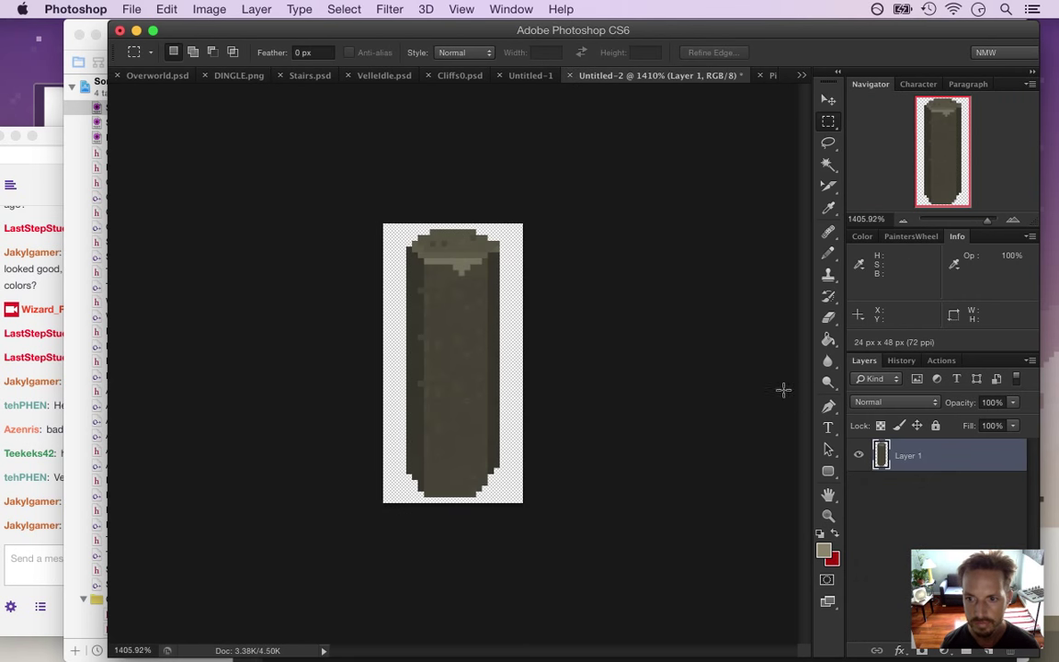
key(super+alt+c)
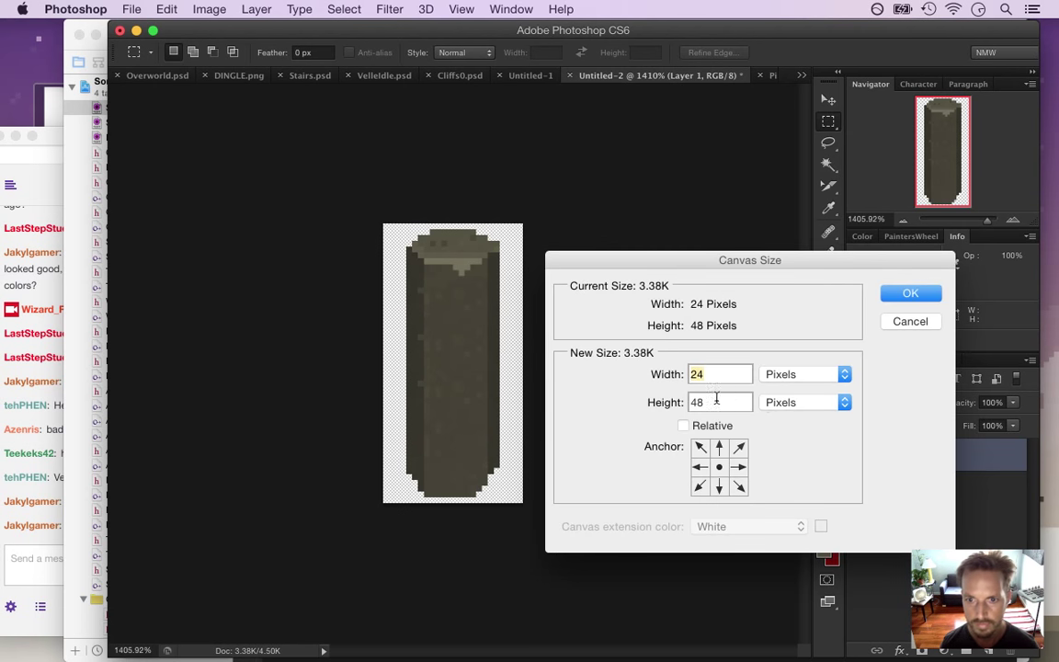
text(48)
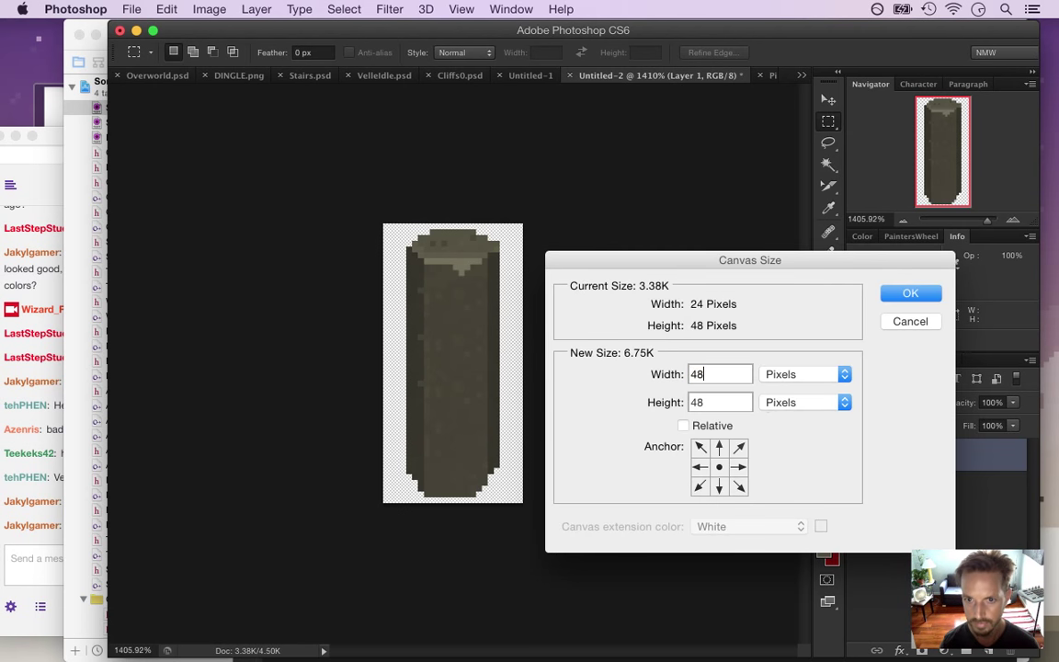
click(698, 468)
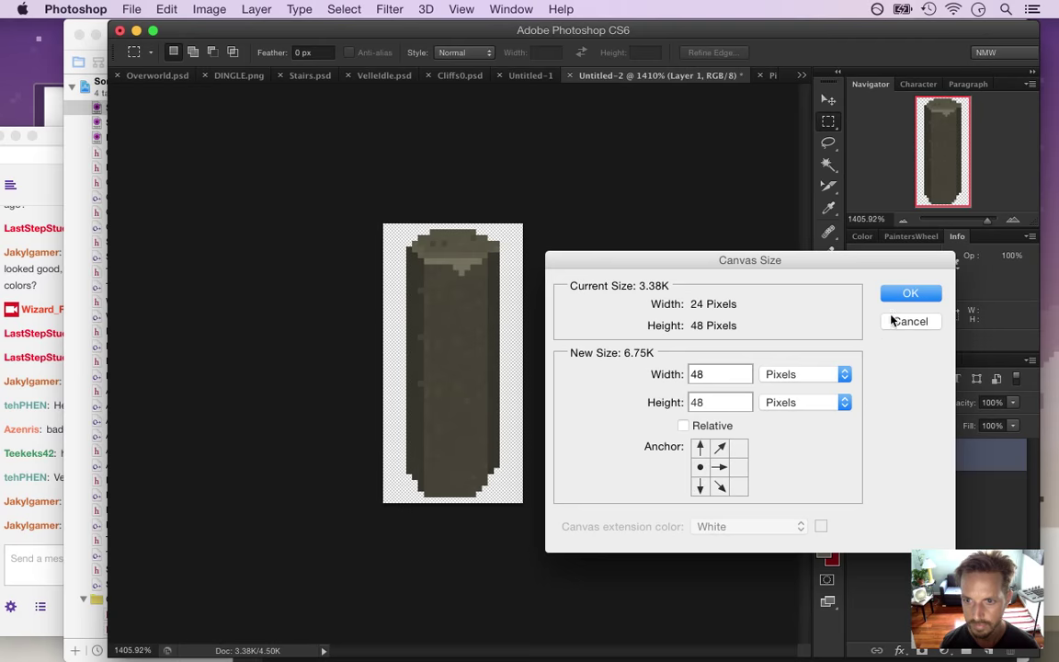
click(909, 294)
Paste the copied pillar into Untitled-2 and place it right of the pedestal with their bases aligned
key(super+v)
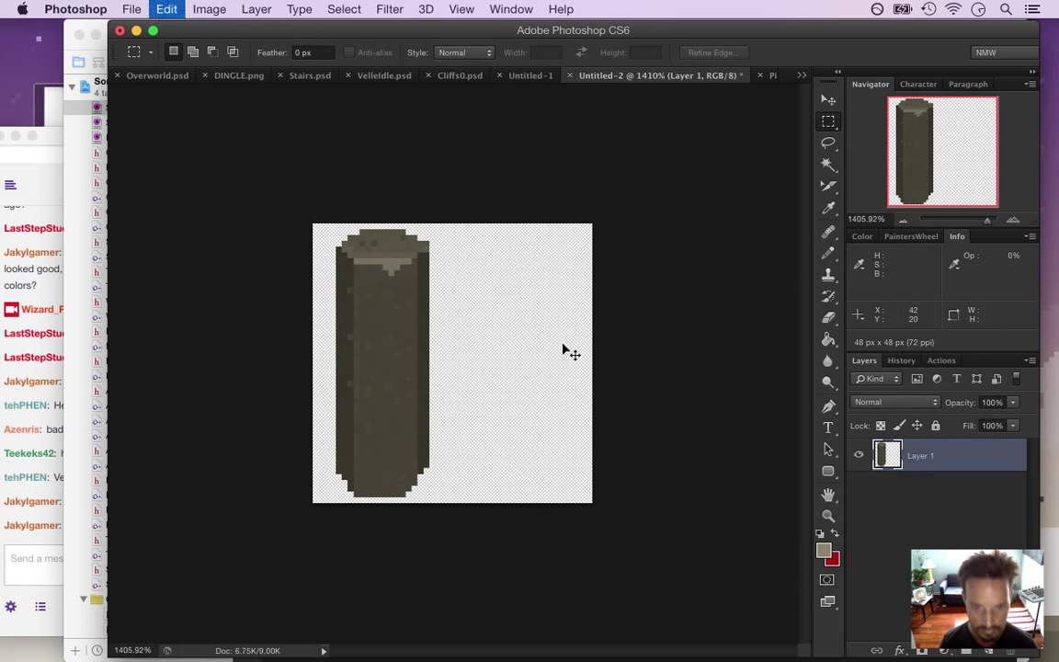
key(v)
drag(480, 371, 562, 419)
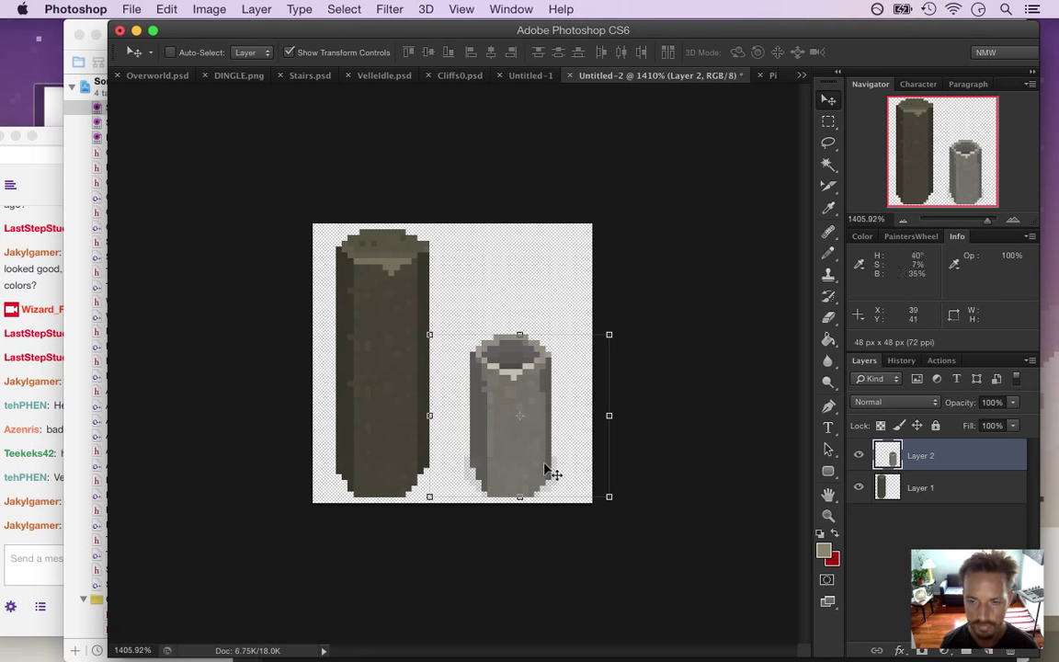
Try a Hue/Saturation adjustment layer above the pedestal on Layer 1 with Saturation -80 and Lightness +16
click(906, 487)
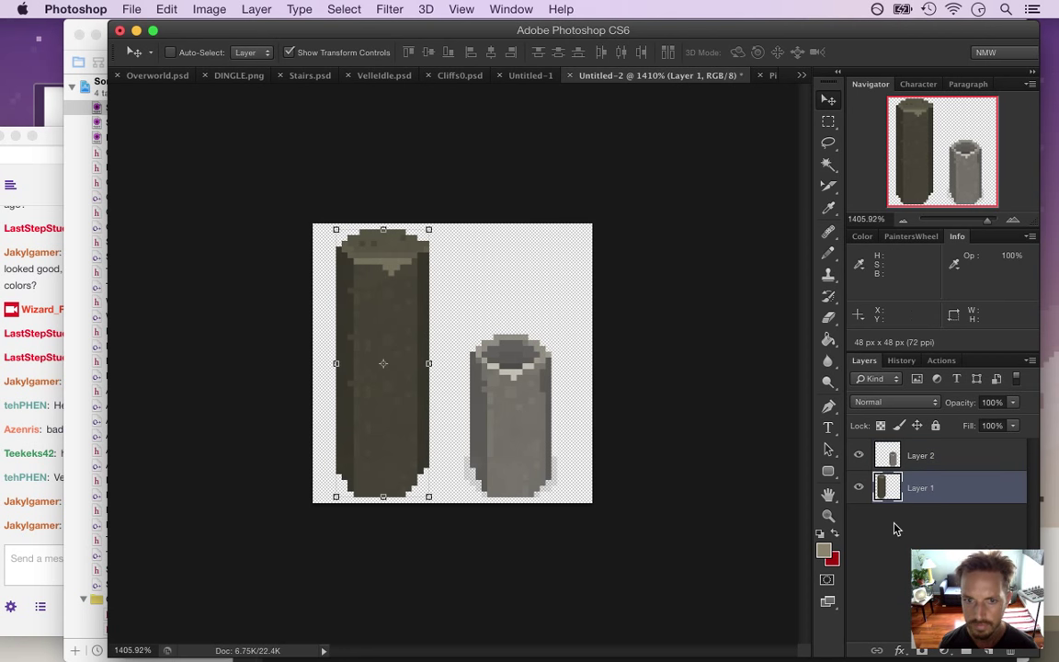
click(944, 650)
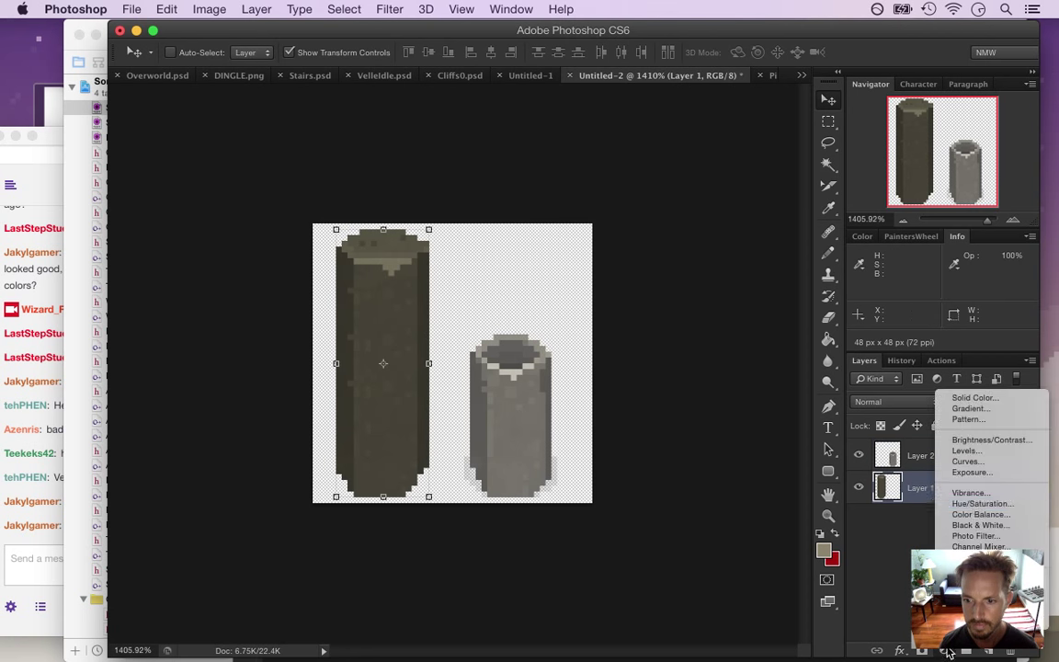
click(958, 508)
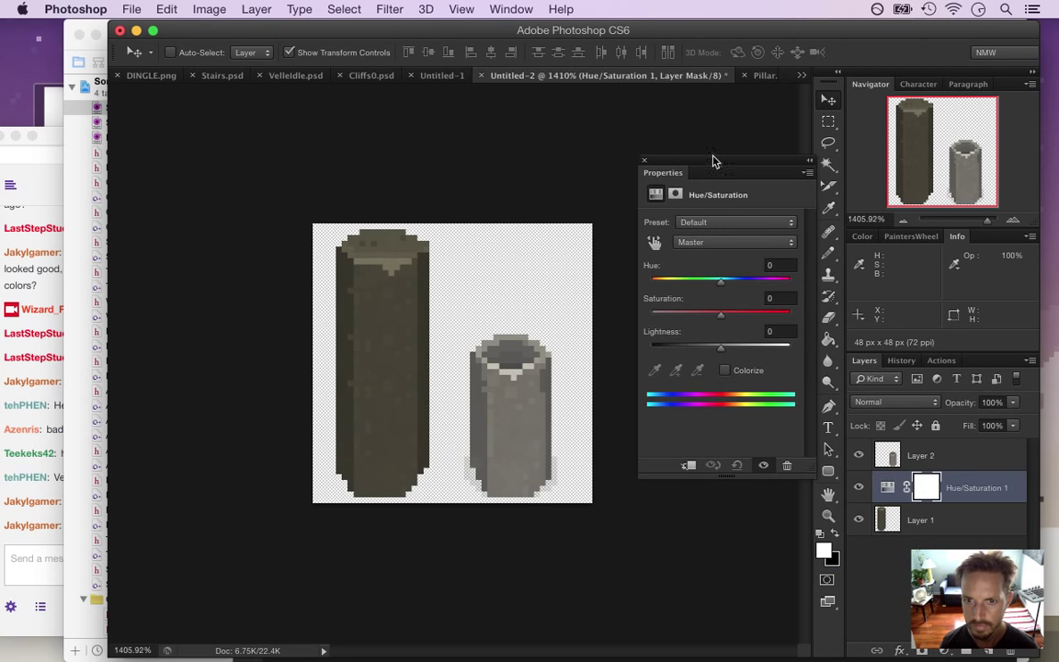
click(721, 346)
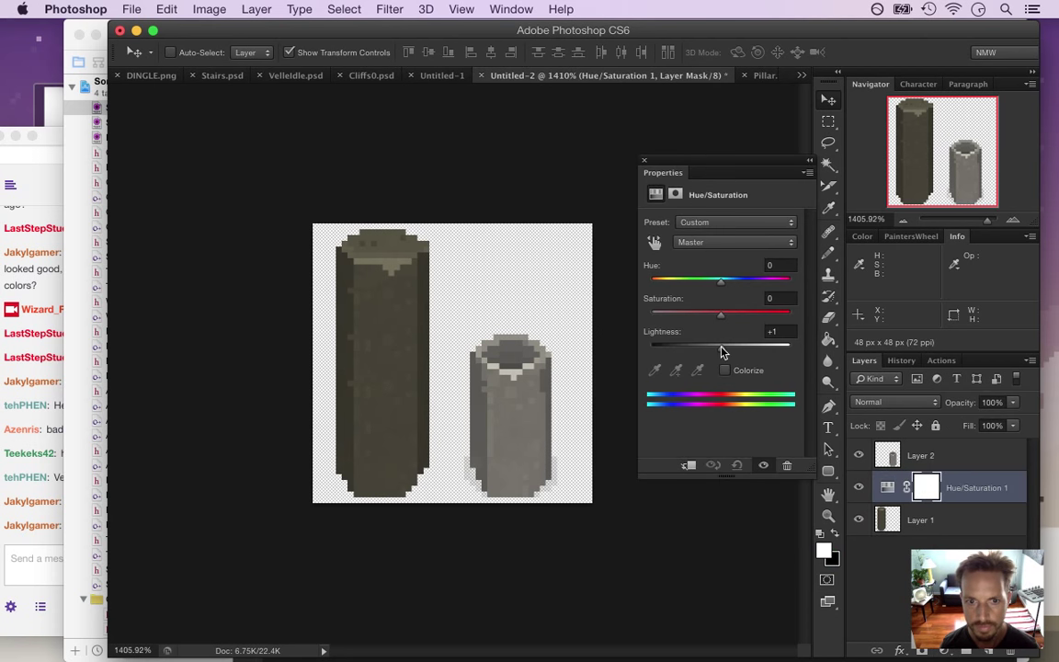
drag(719, 314, 665, 313)
drag(727, 352, 731, 352)
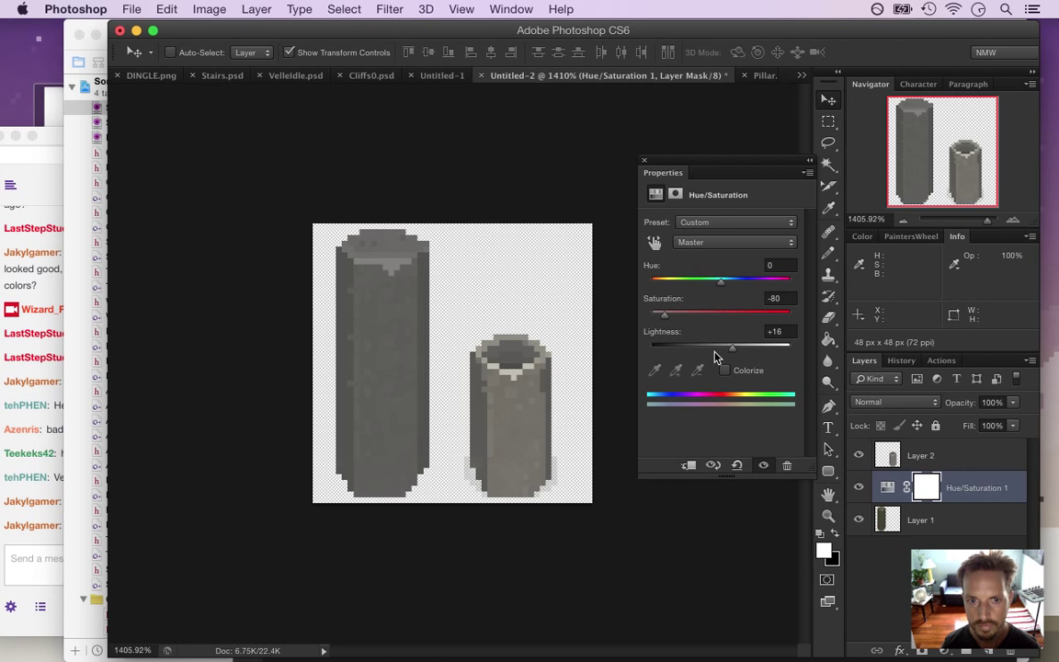
click(644, 160)
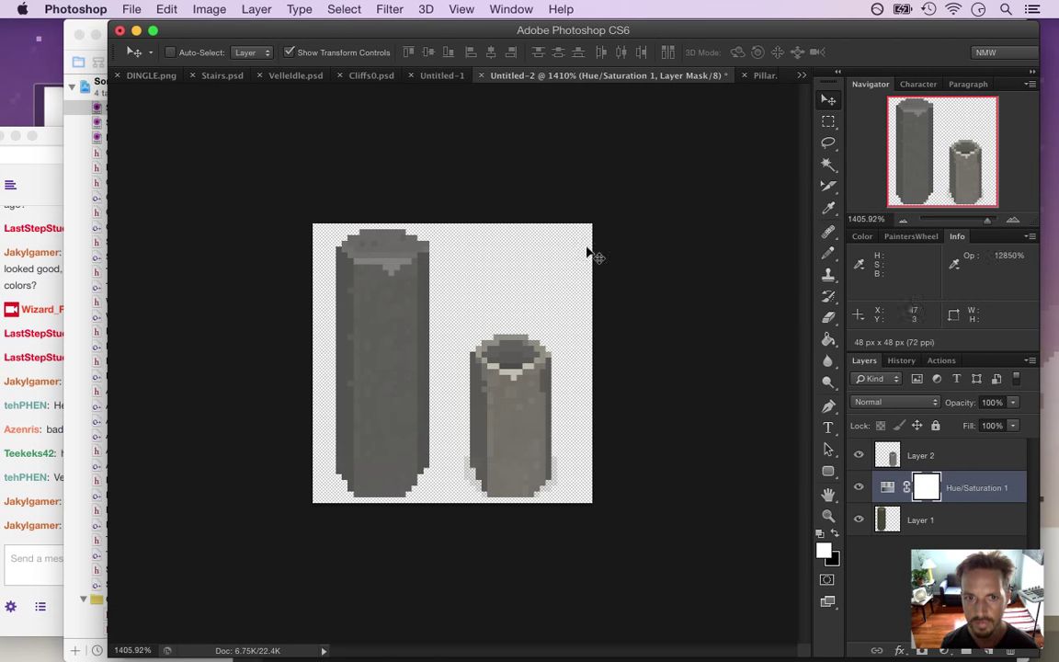
Delete the Hue/Saturation adjustment layer together with its mask
click(1011, 650)
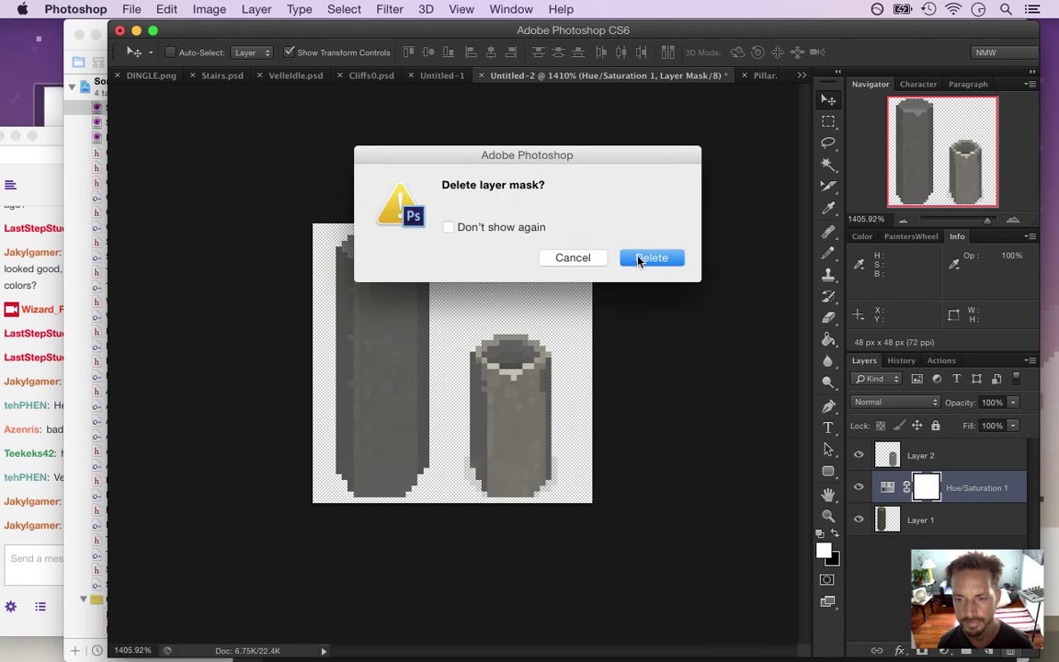
click(651, 258)
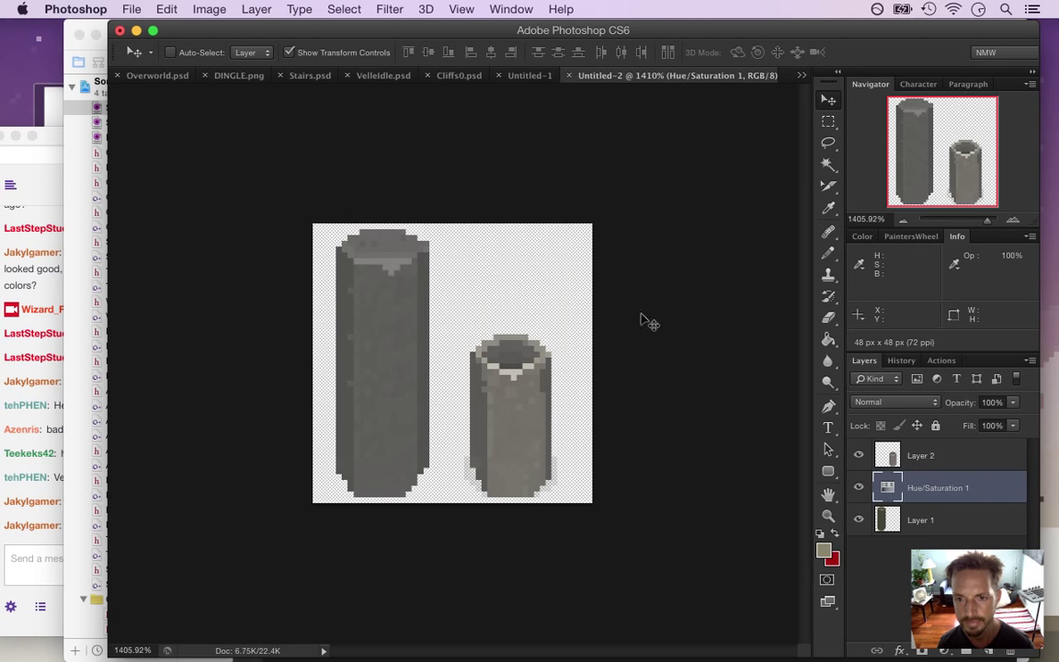
click(1012, 651)
Sample the grey of the pillar's shaded left side and try filling the pedestal's left side with it at tolerance 0
drag(375, 372, 416, 386)
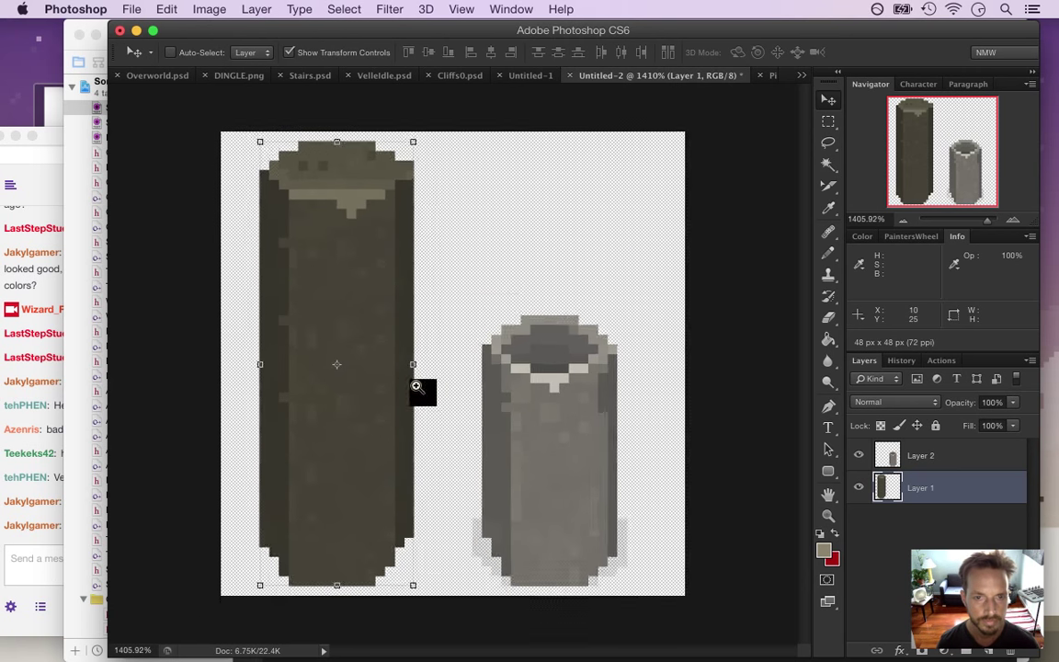
key(i)
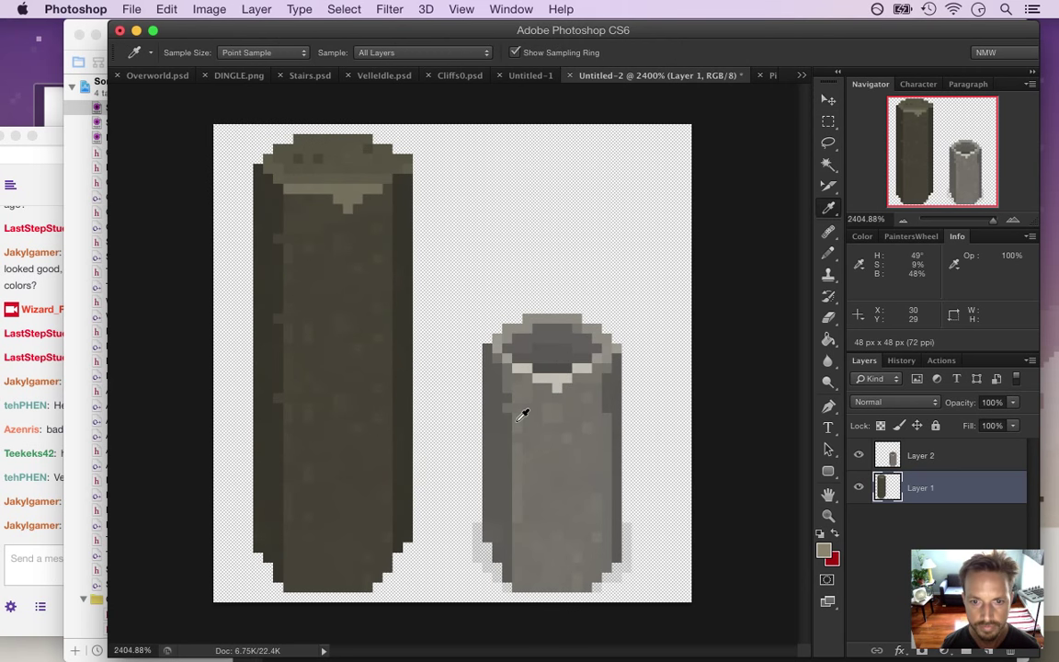
click(499, 430)
key(g)
click(271, 355)
click(270, 303)
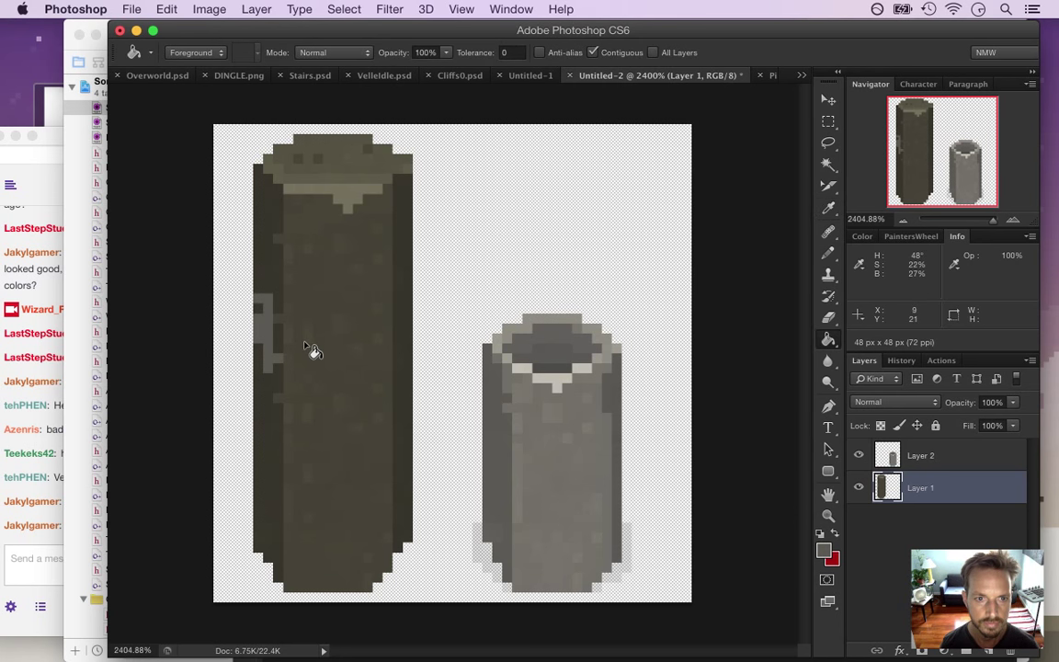
click(271, 272)
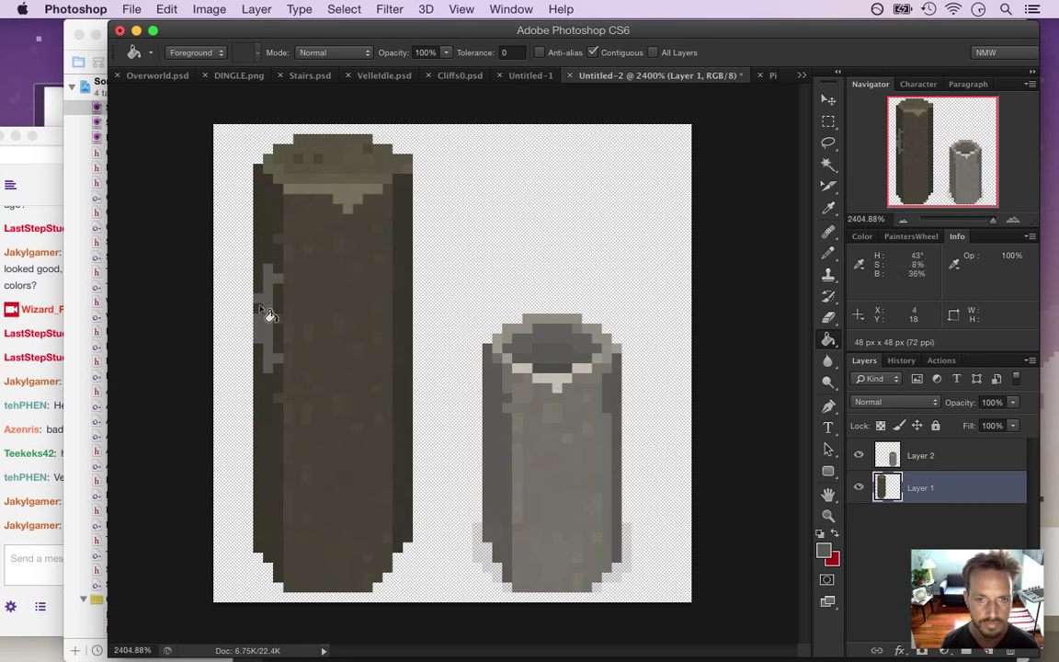
Undo the partial fills and fill the pedestal's left and right sides with the pillar's side greys at a tolerance of 5
click(511, 53)
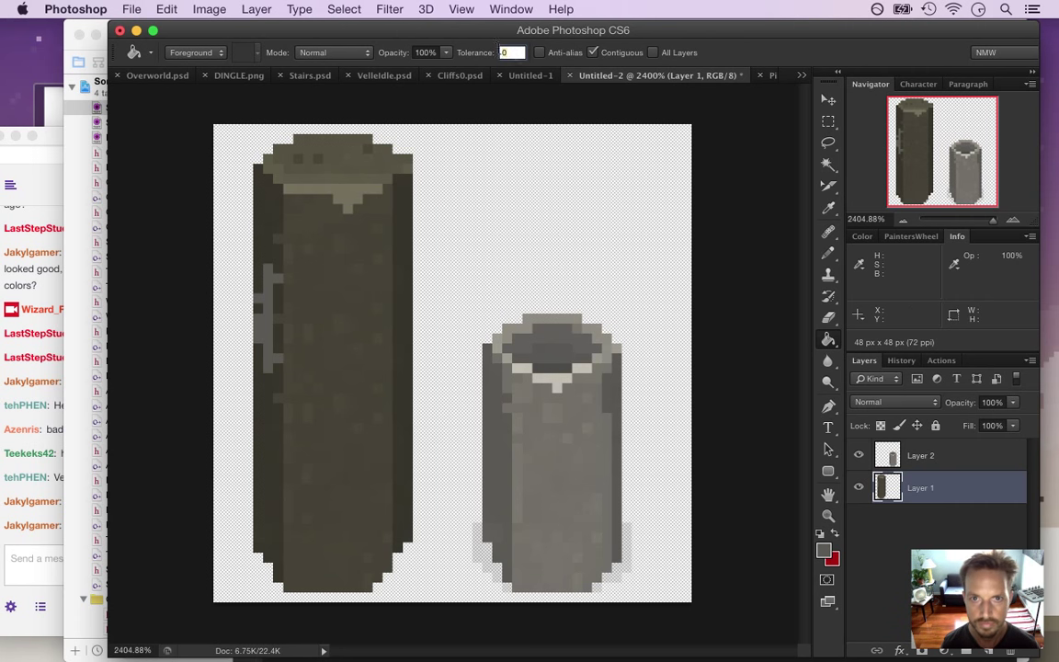
text(5)
key(super+alt+z)
key(super+alt+z)
key(super+alt+z)
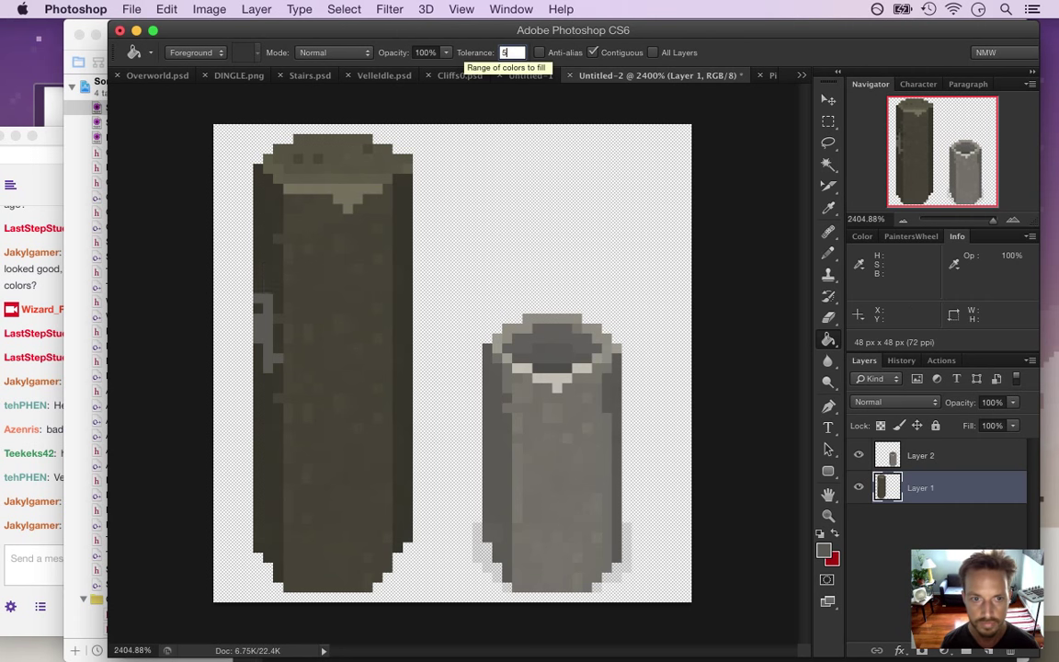
key(super+z)
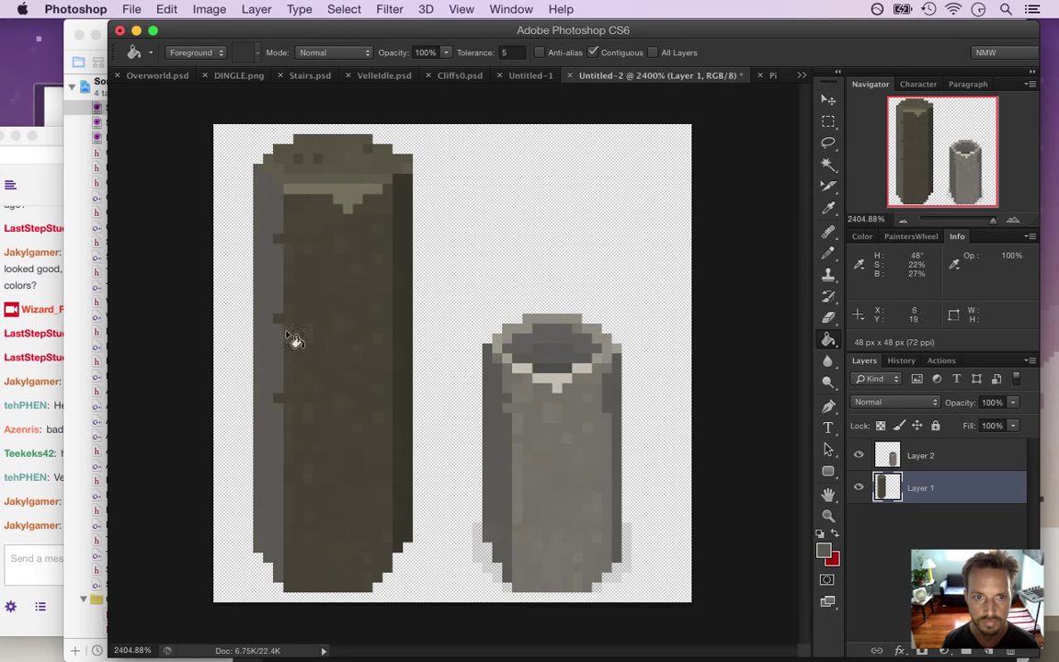
alt+click(617, 395)
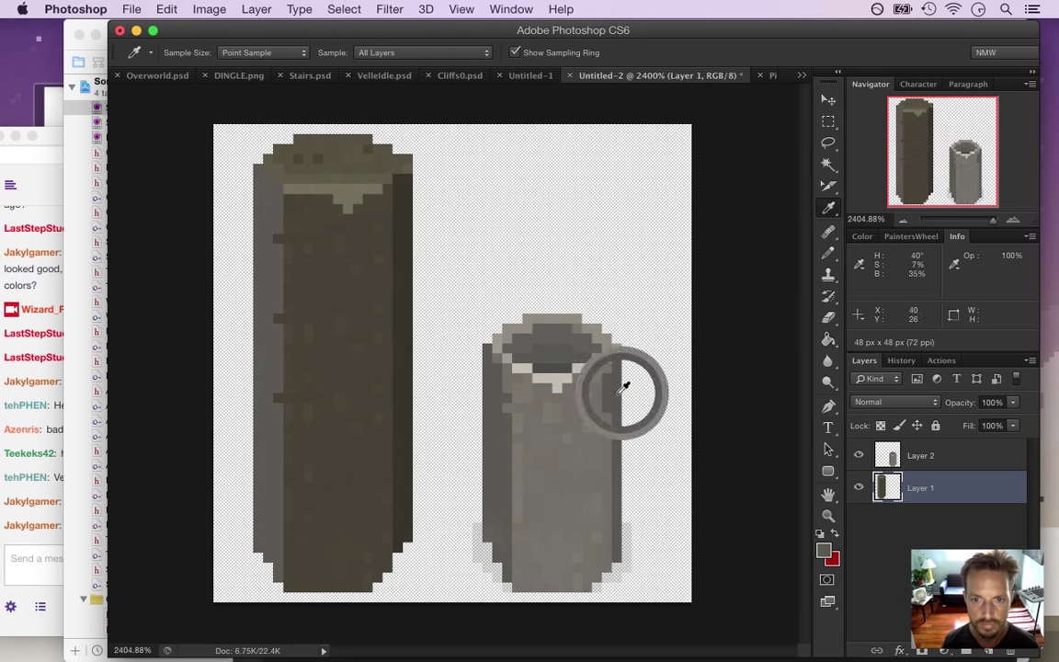
click(400, 262)
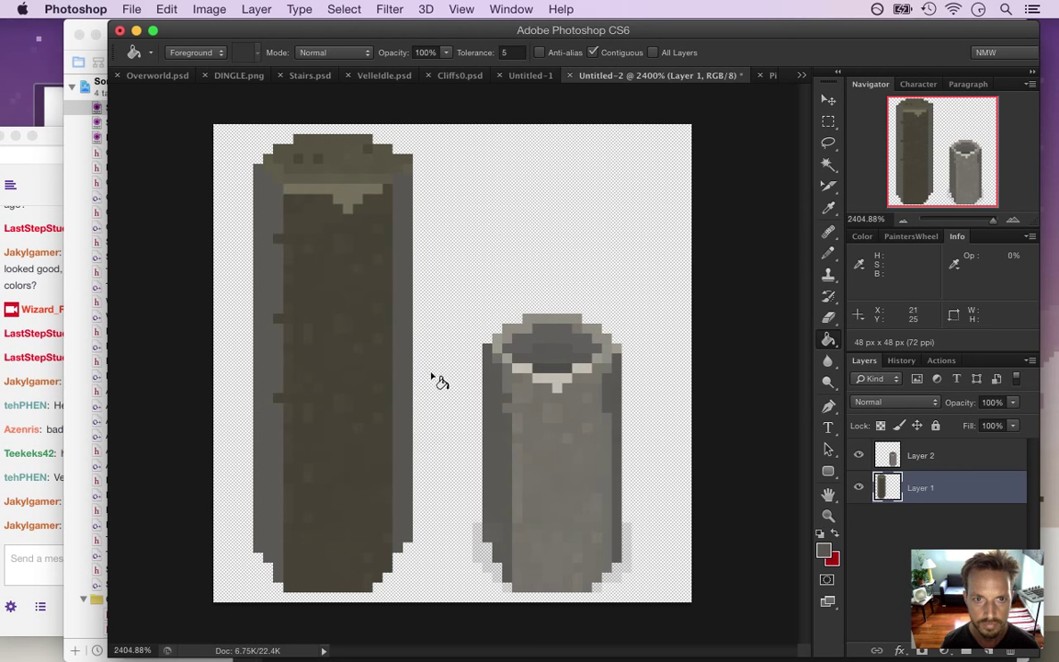
Fill the pedestal's top face with the grey sampled from the pillar's upper rim
key(alt)
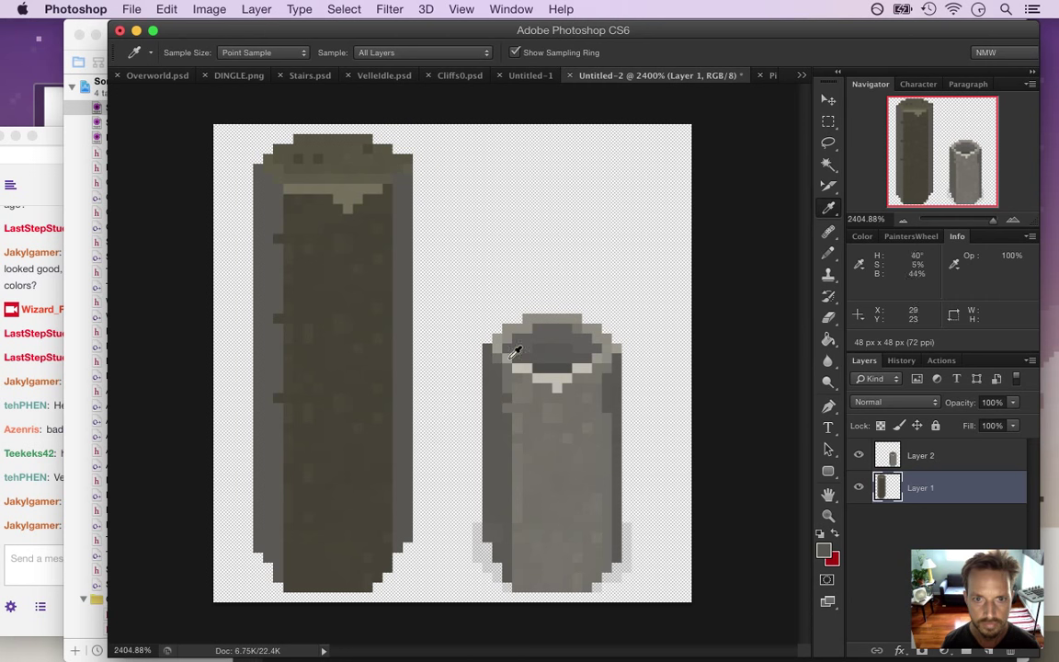
click(545, 310)
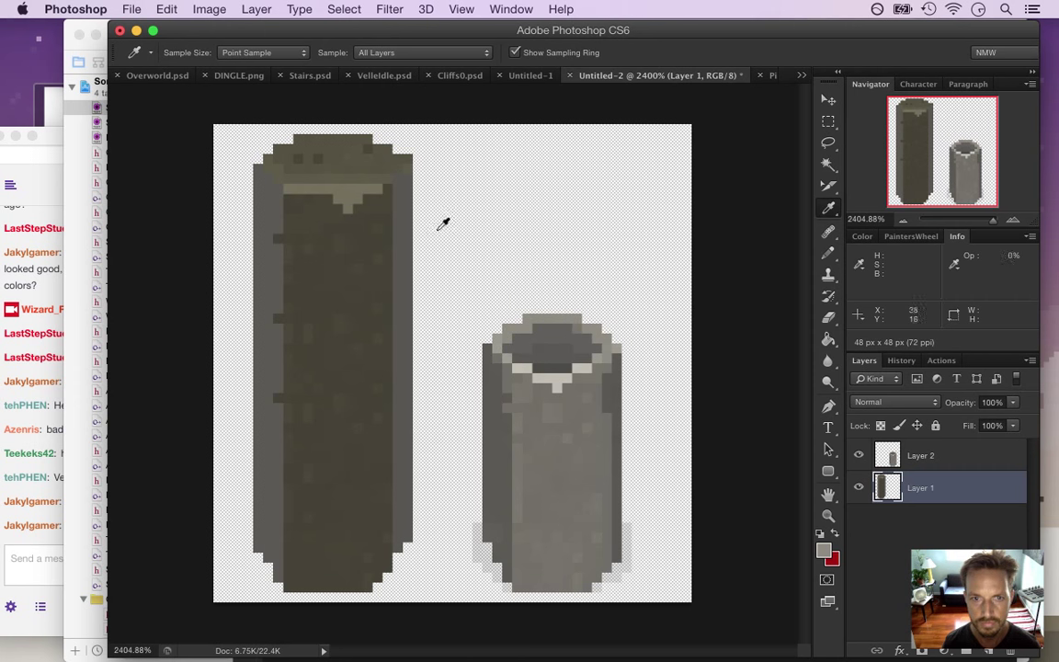
key(b)
key(g)
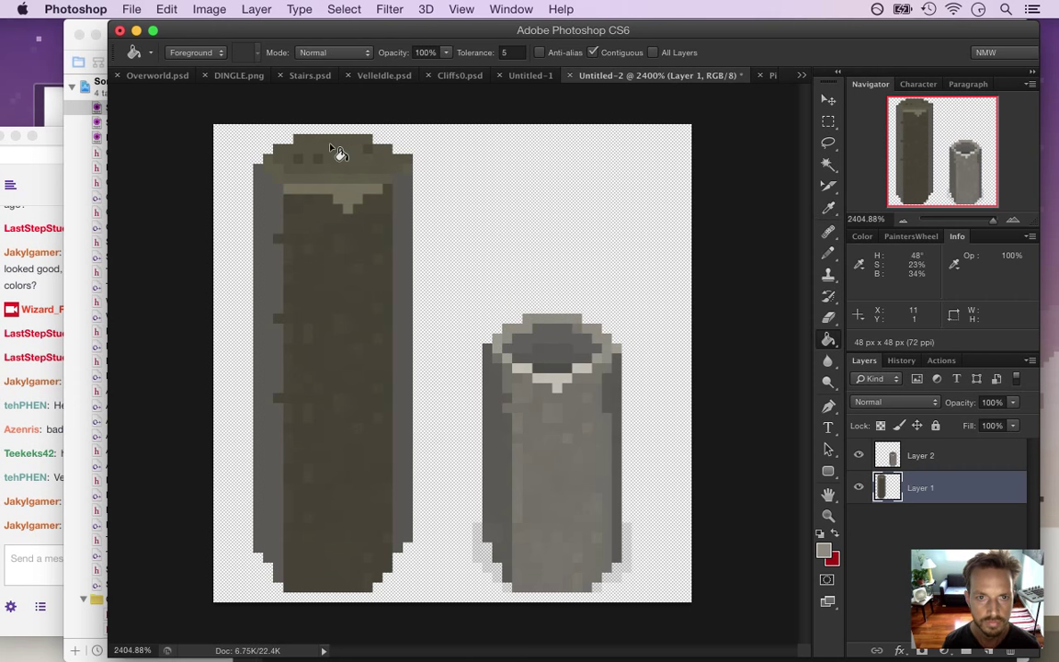
click(333, 149)
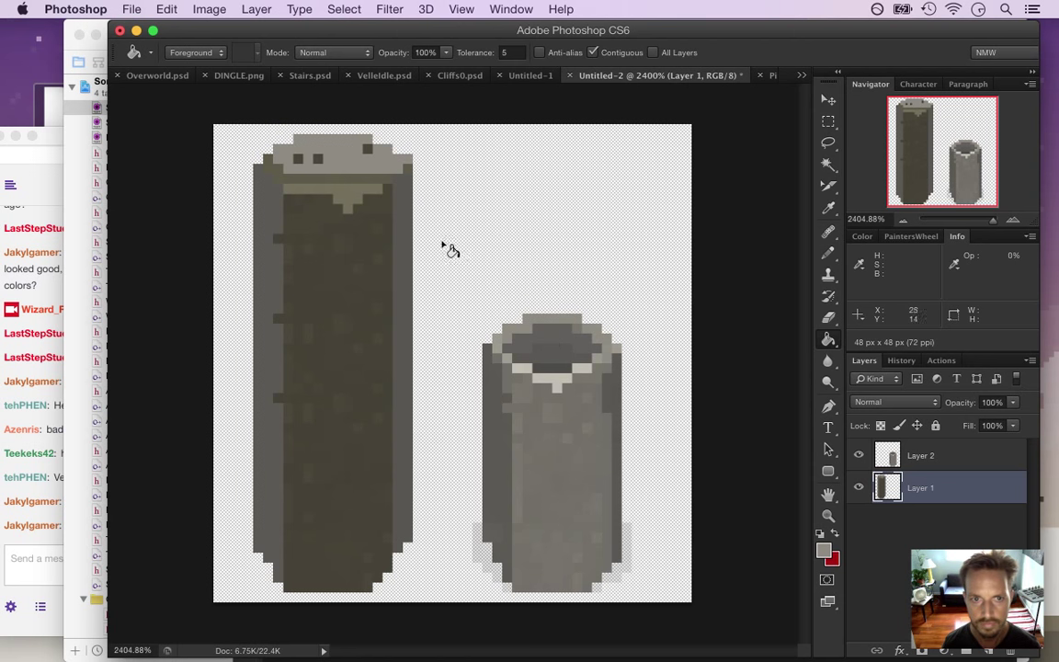
Fill the pedestal's highlight strip and drip below the top face with the pillar's pale highlight colour
key(i)
click(562, 366)
key(g)
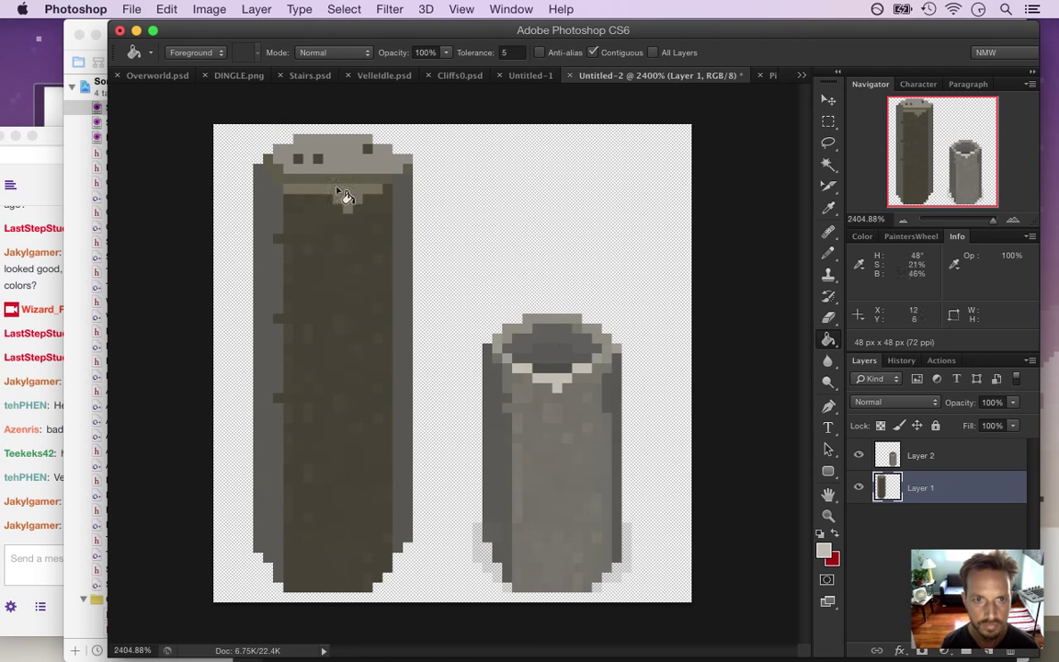
click(345, 197)
Recolour the front rim and the dark specks of the pedestal's top with the light grey of the pillar's rim
key(i)
click(587, 347)
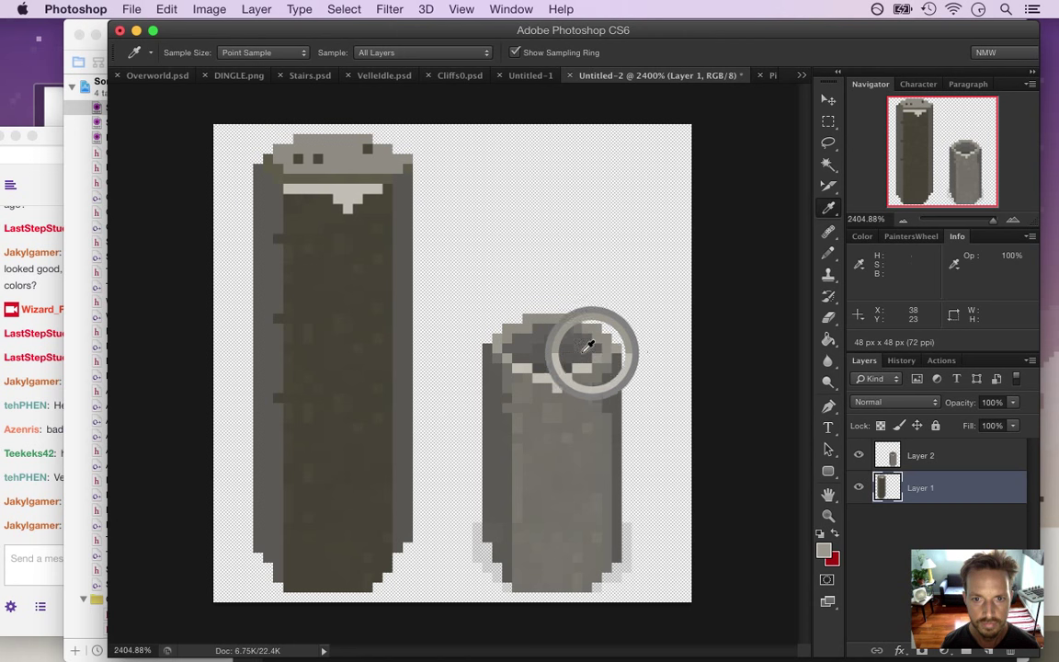
key(g)
click(276, 168)
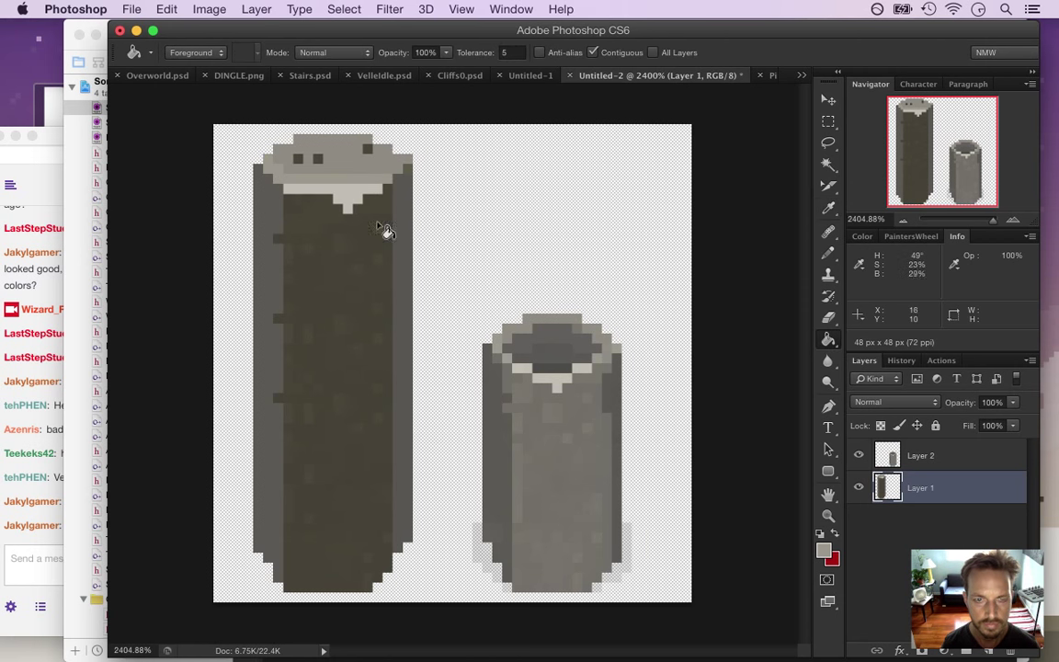
key(b)
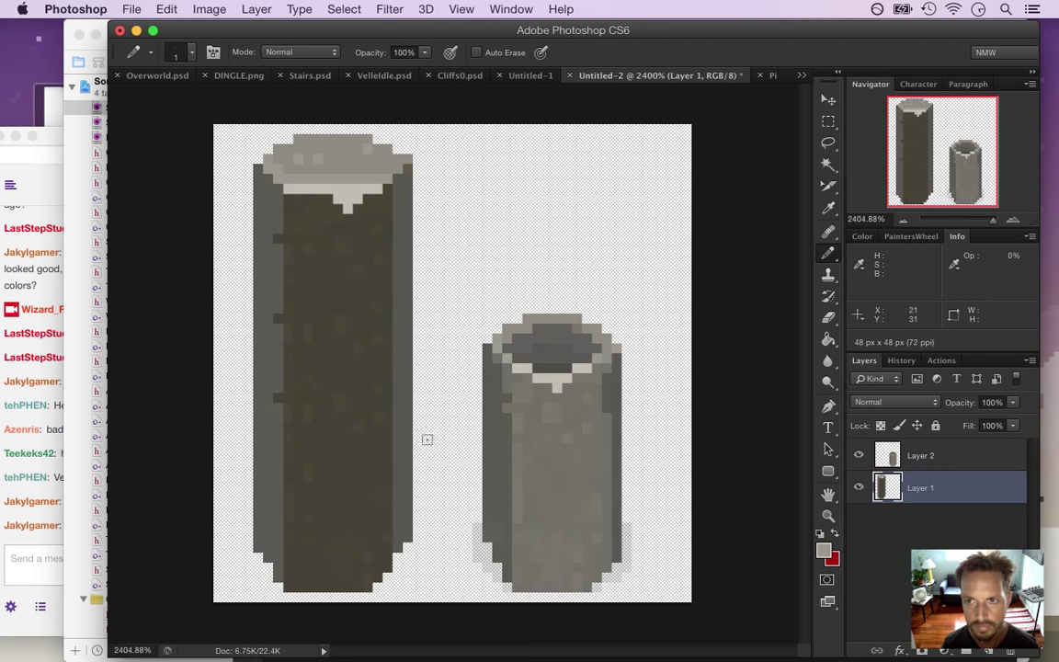
Fill the pedestal's front face with the pillar's body grey and pencil a few texture pixels below the highlight
key(i)
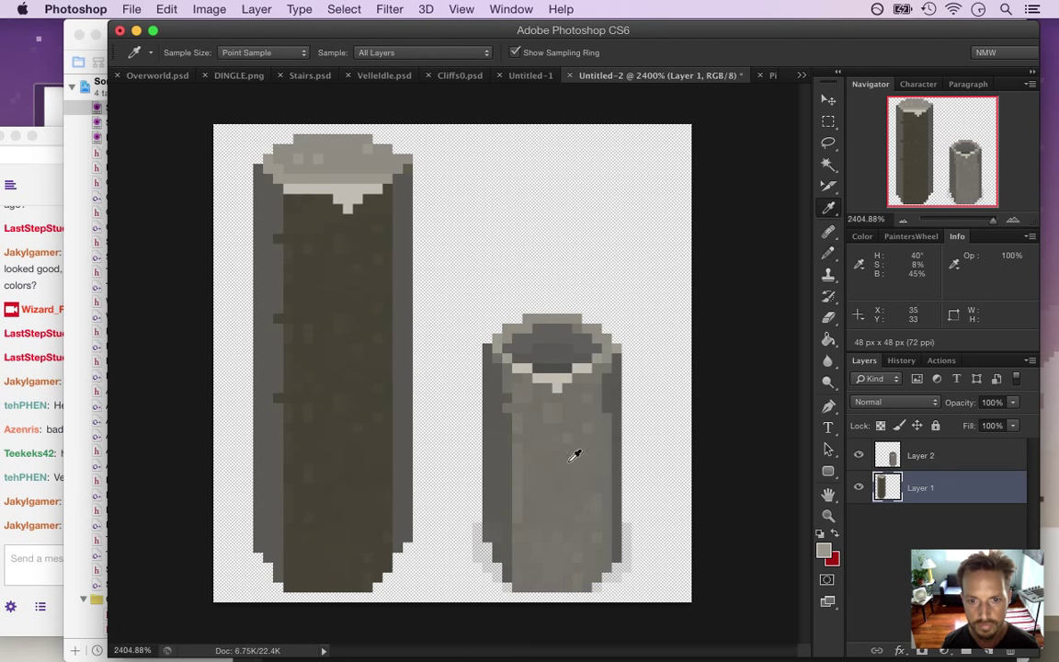
click(537, 421)
key(g)
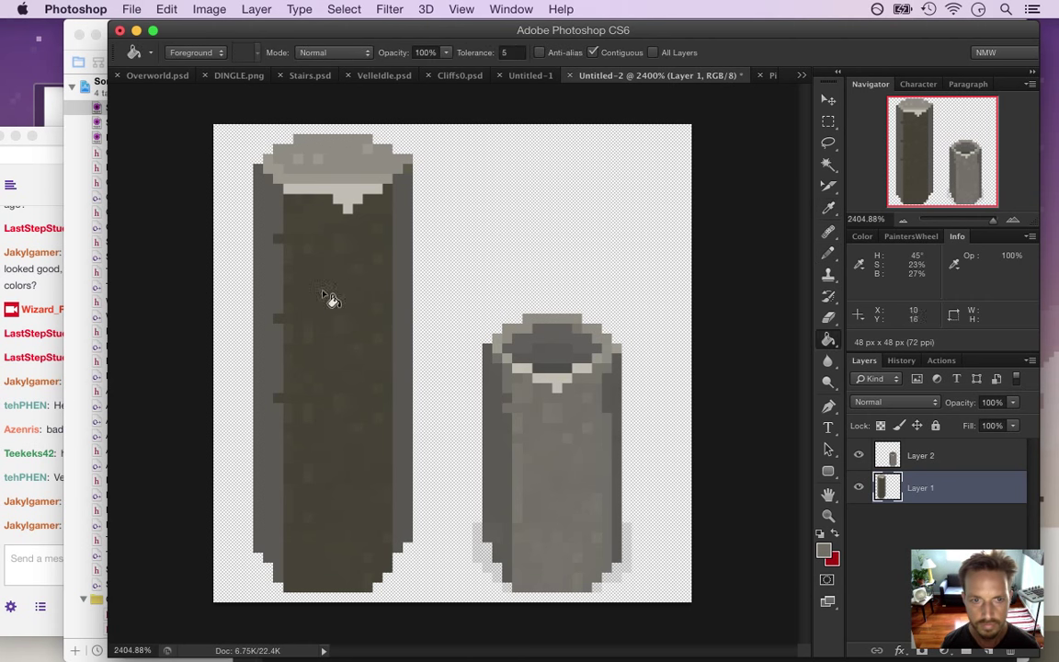
click(350, 302)
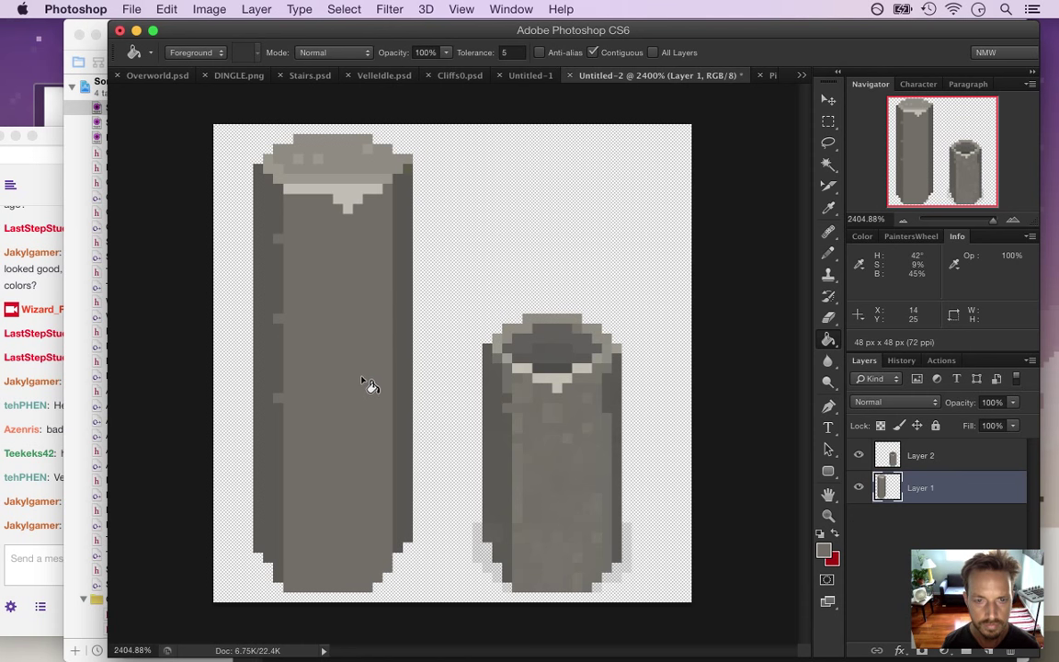
key(i)
key(b)
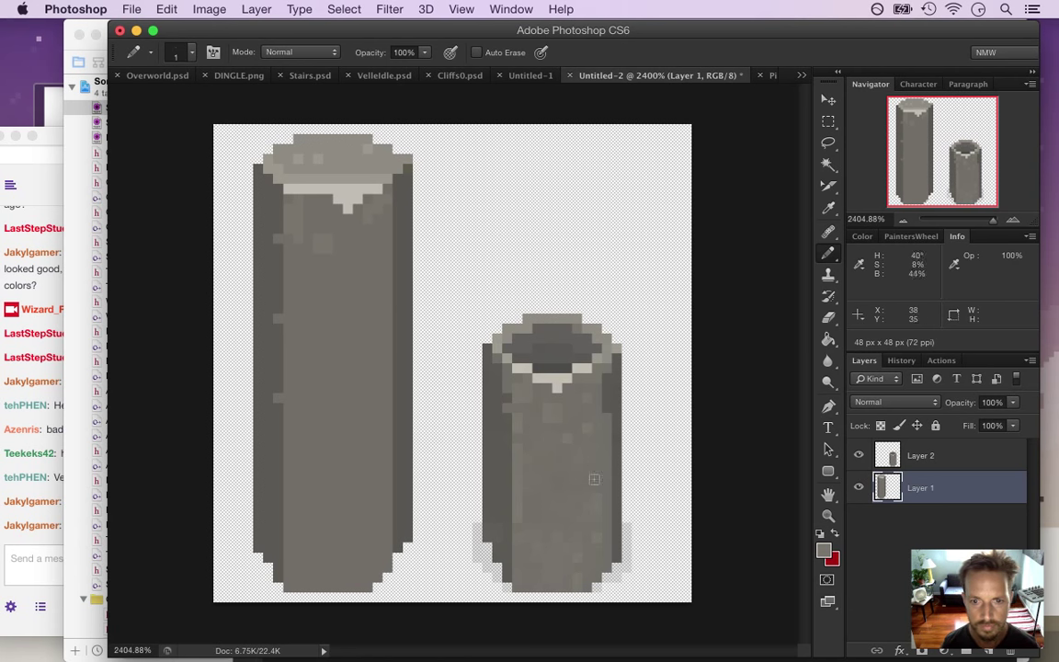
Select the pillar's textured front face with rectangular marquees, leaving out the dark right edge and the highlight drip
key(m)
mouse_move(512, 413)
mouse_down()
mouse_move(530, 481)
mouse_move(592, 591)
mouse_up()
shift+drag(585, 406, 611, 571)
alt+drag(604, 403, 614, 412)
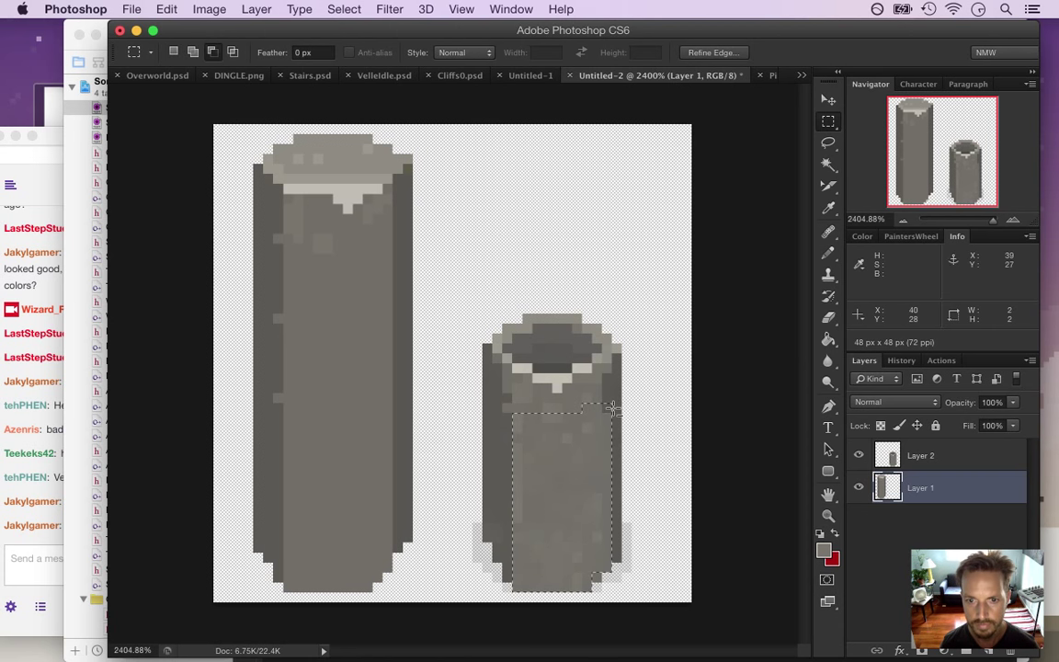
drag(515, 394, 594, 430)
alt+drag(542, 377, 561, 391)
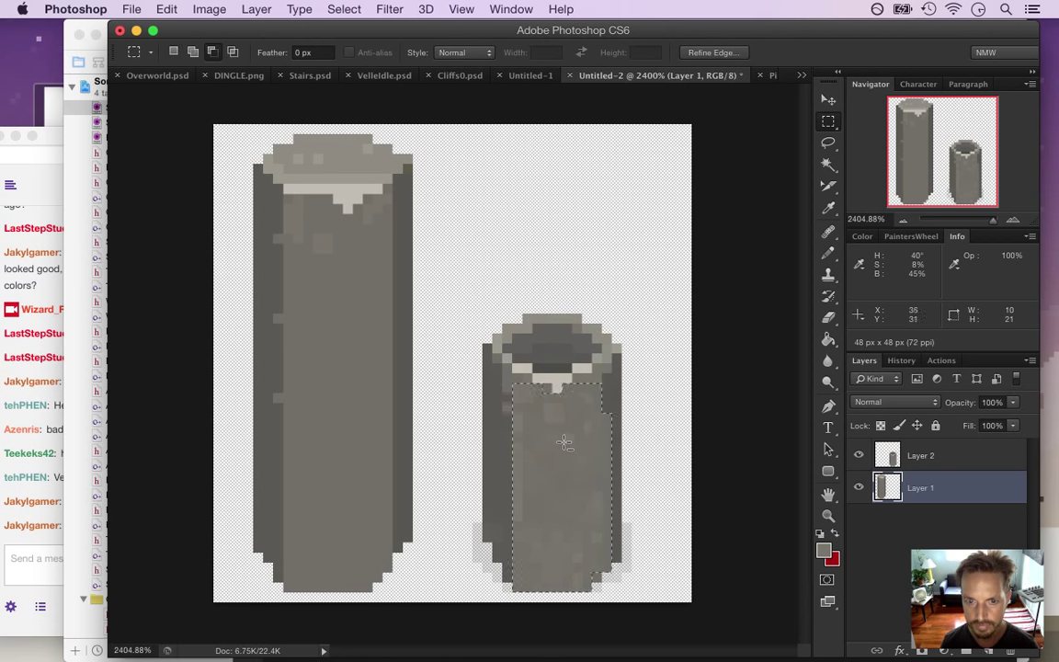
Duplicate the selected pillar texture from Layer 2 onto the upper and lower parts of the pedestal's front face
key(v)
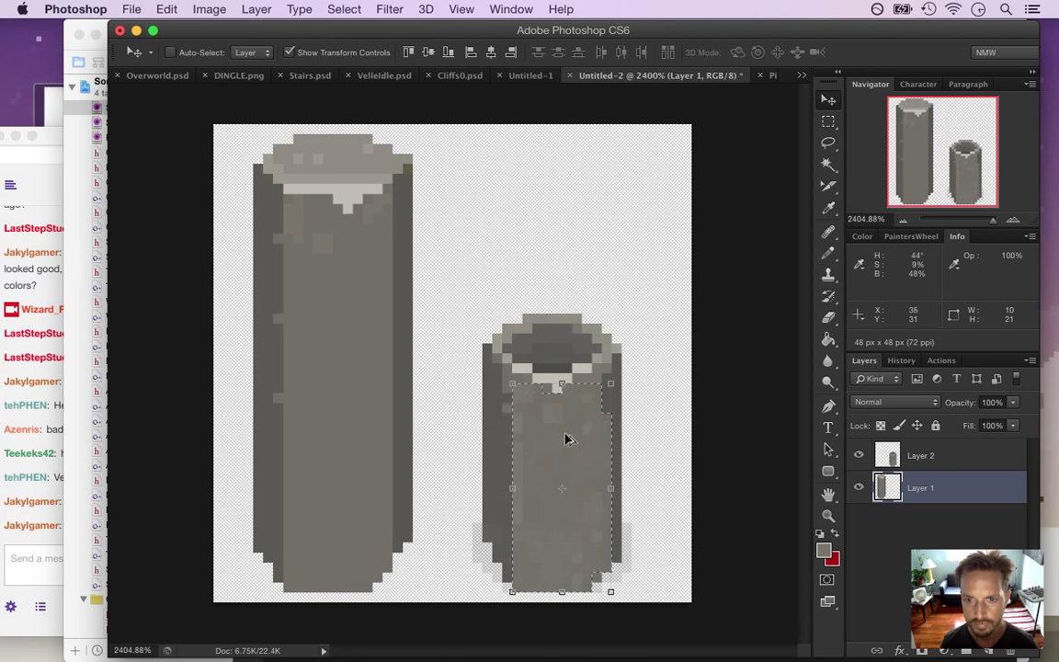
click(894, 454)
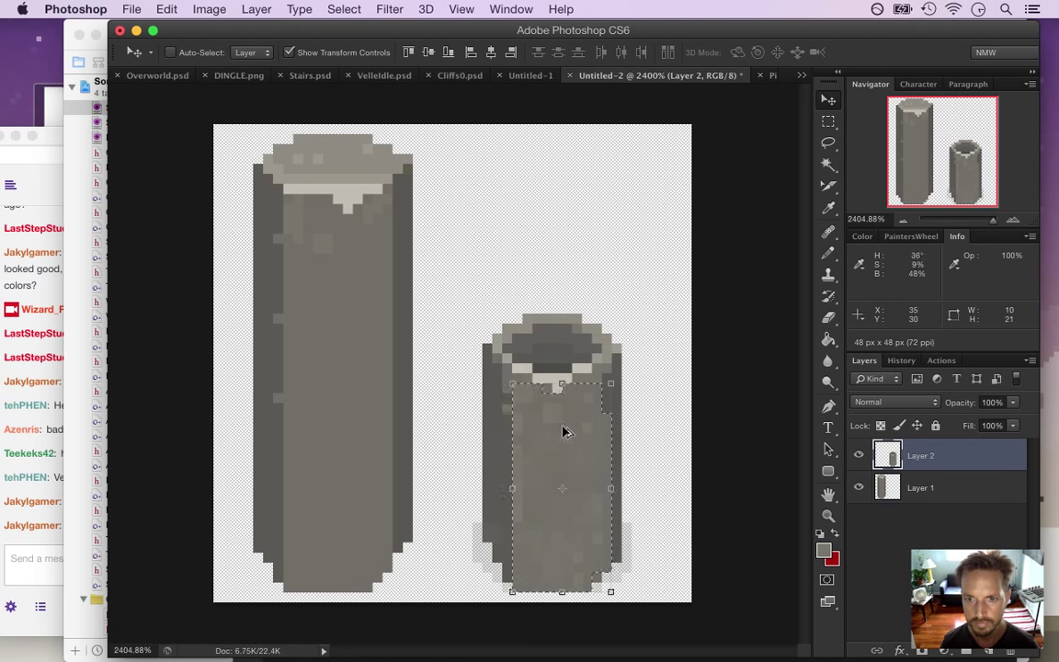
drag(568, 430, 368, 425)
key(Down)
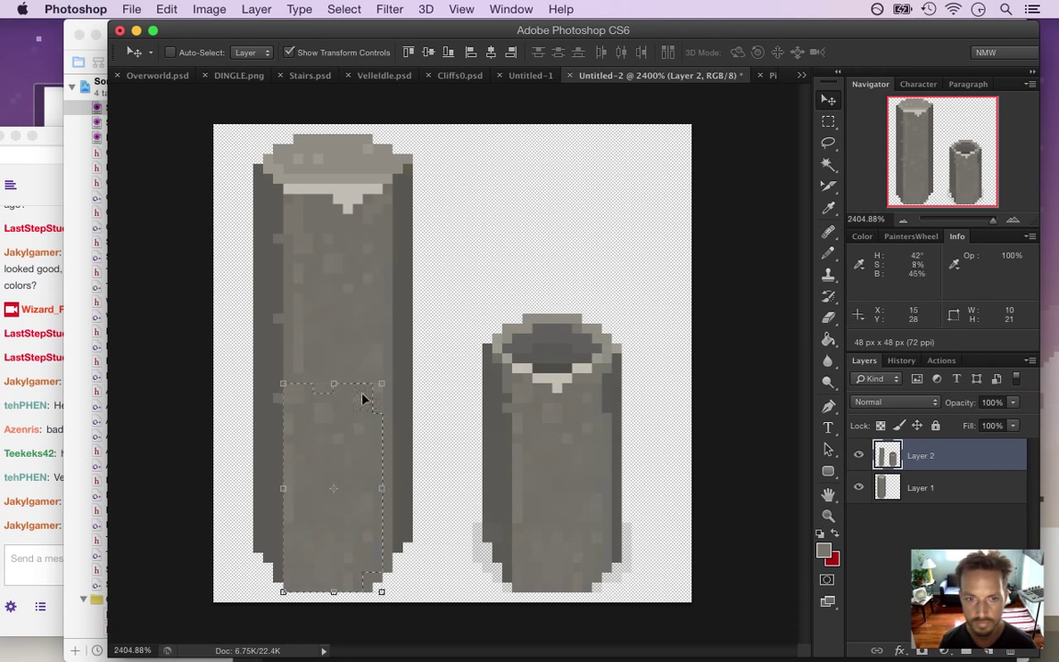
drag(384, 472, 382, 495)
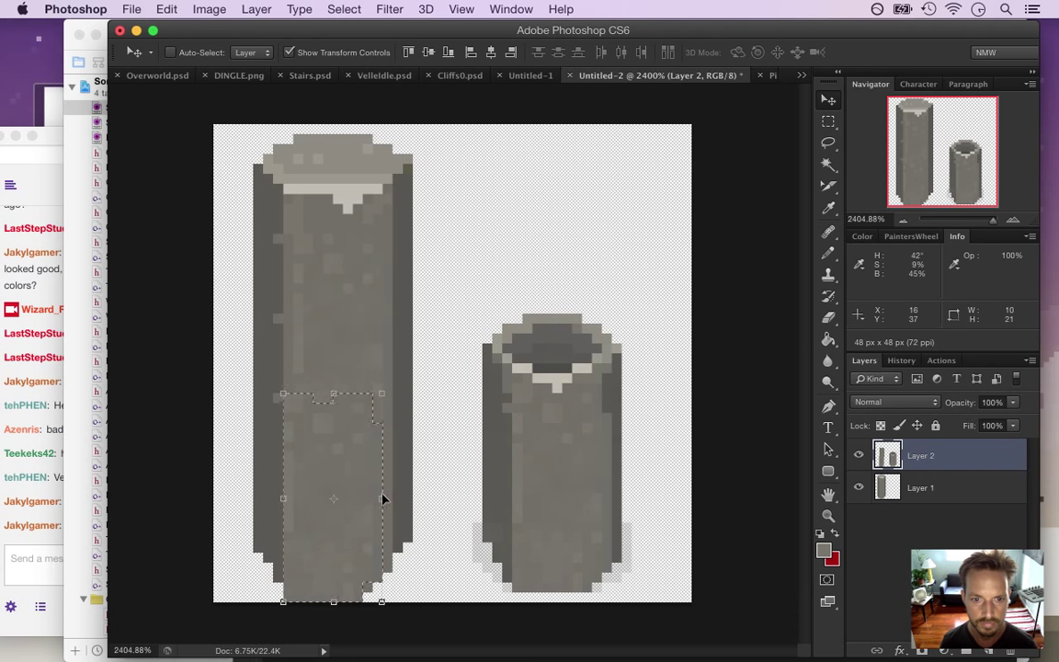
Flip the selected texture on the pedestal's lower front face horizontally, shift it up inside the face, and drop the selection
key(super+t)
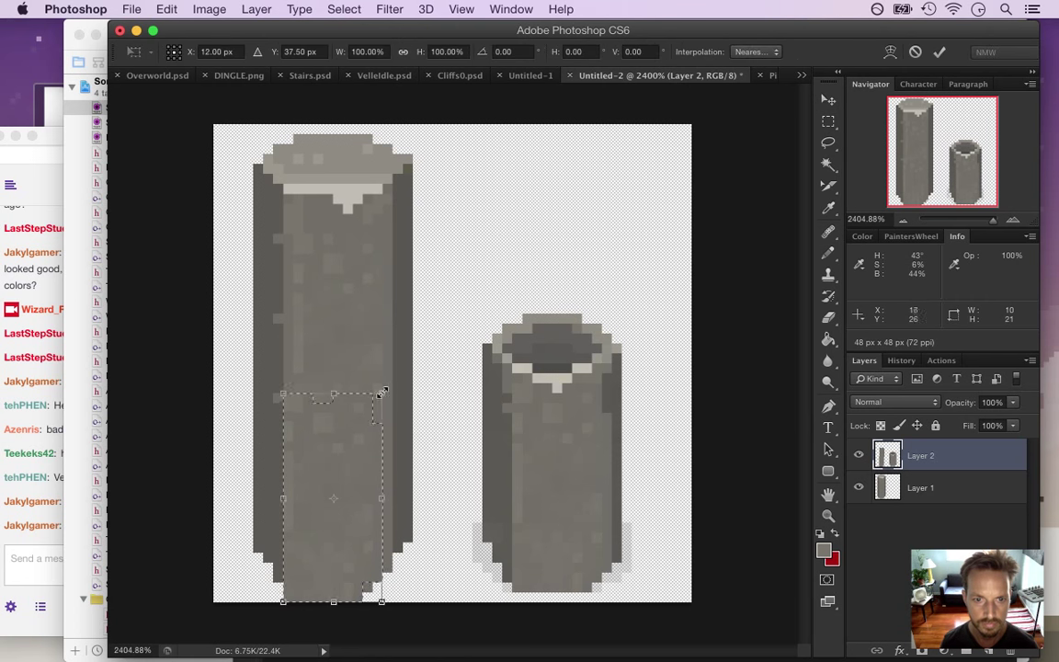
right_click(361, 454)
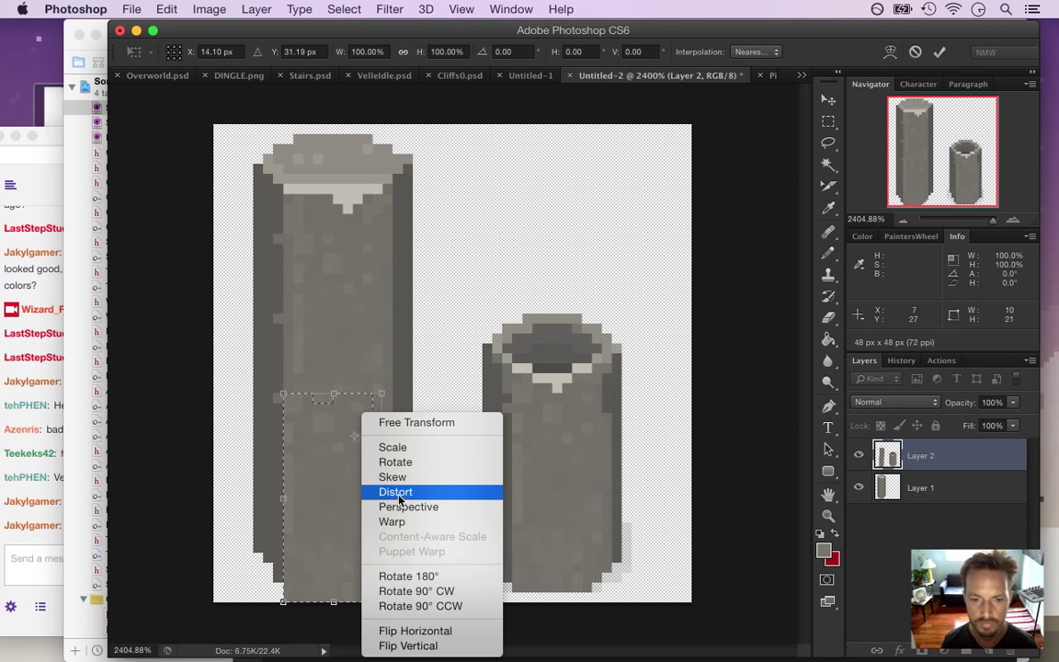
click(438, 606)
drag(379, 480, 338, 463)
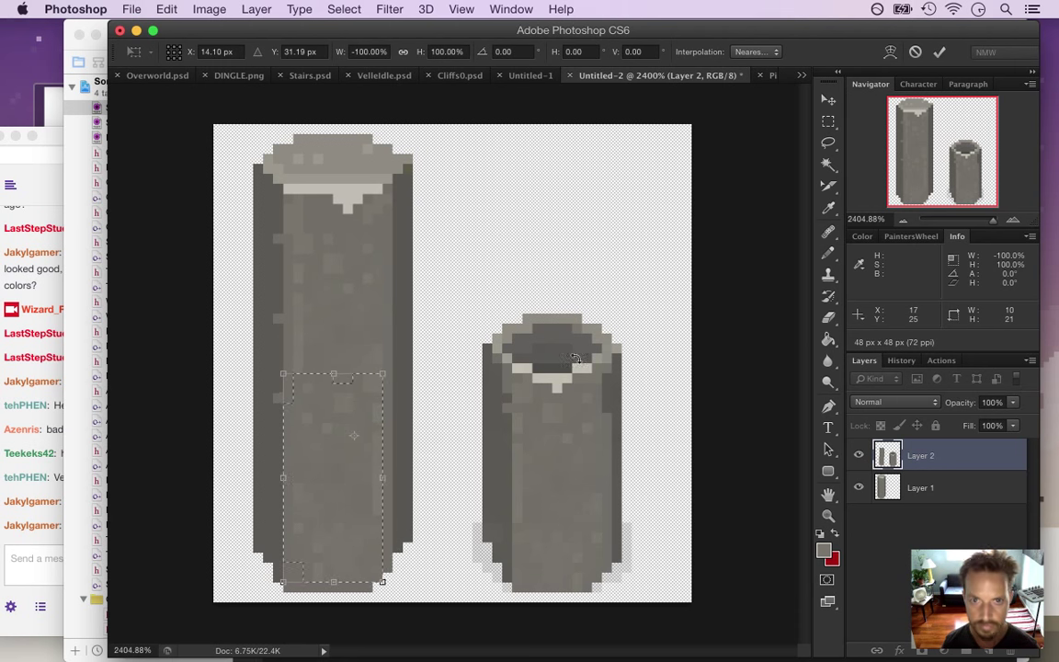
key(Return)
key(m)
key(super+d)
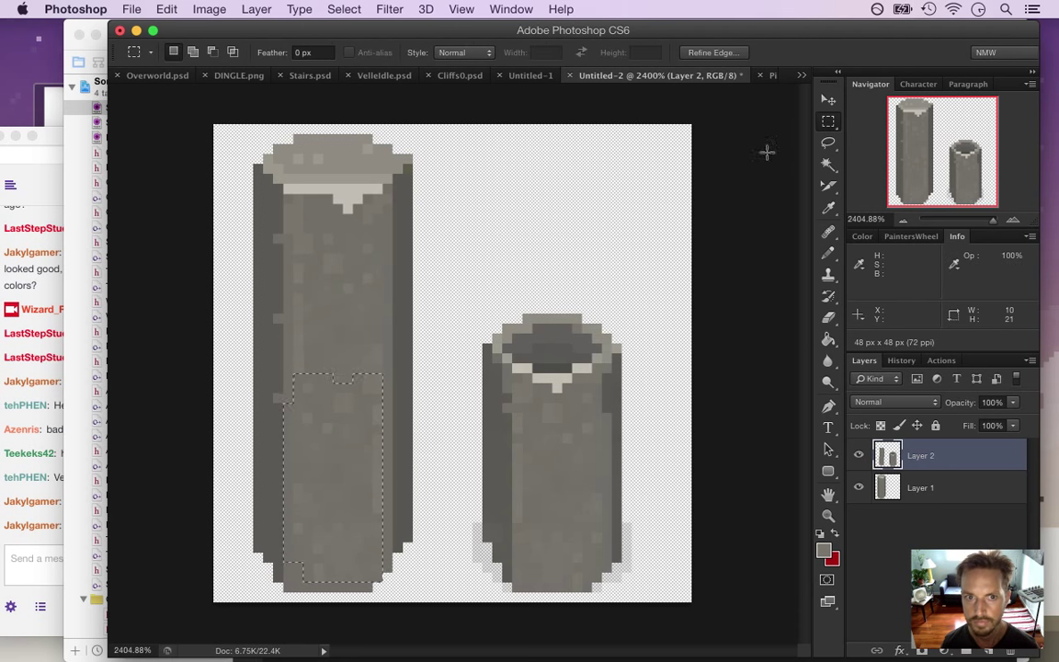
Clean up the front face's left edge with sampled greys and pencil a dark notch into its lower right edge
key(i)
click(256, 364)
key(b)
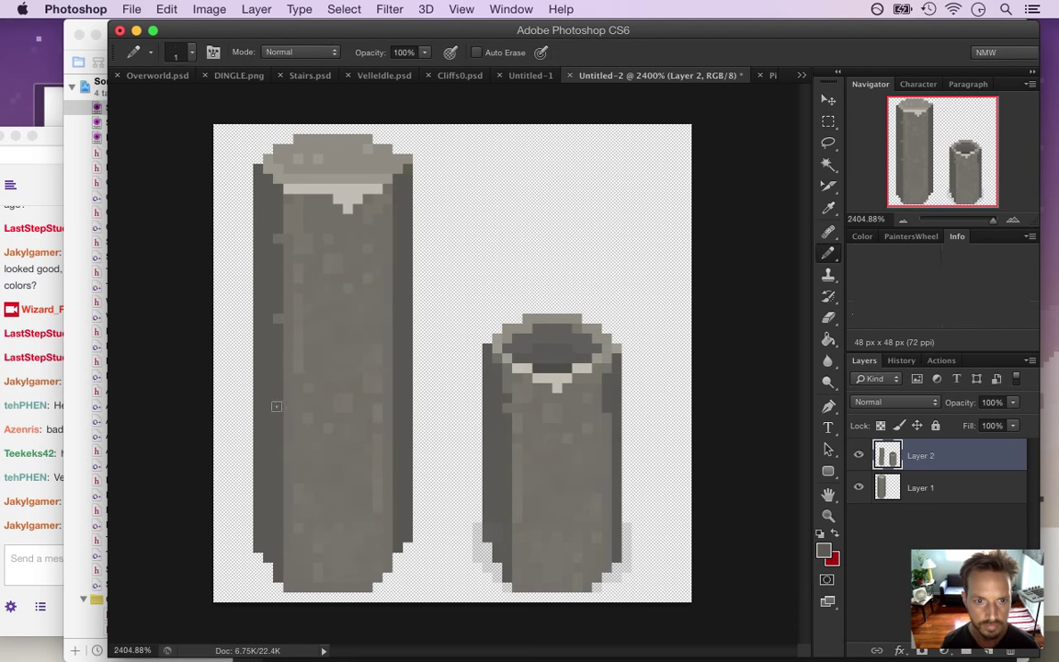
alt+click(276, 241)
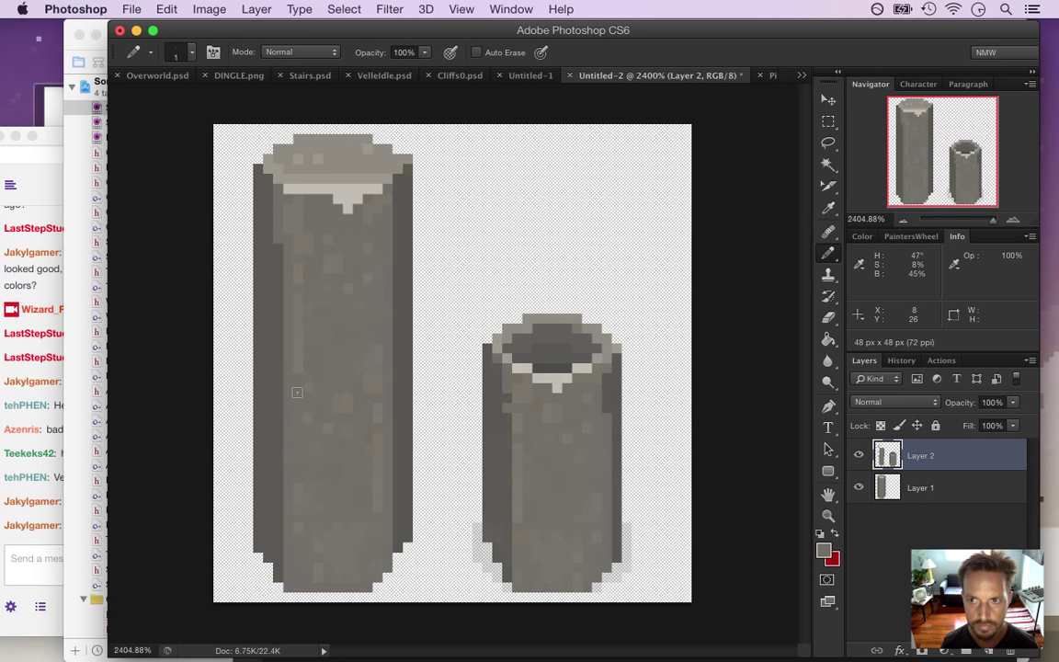
alt+click(401, 396)
drag(386, 397, 389, 538)
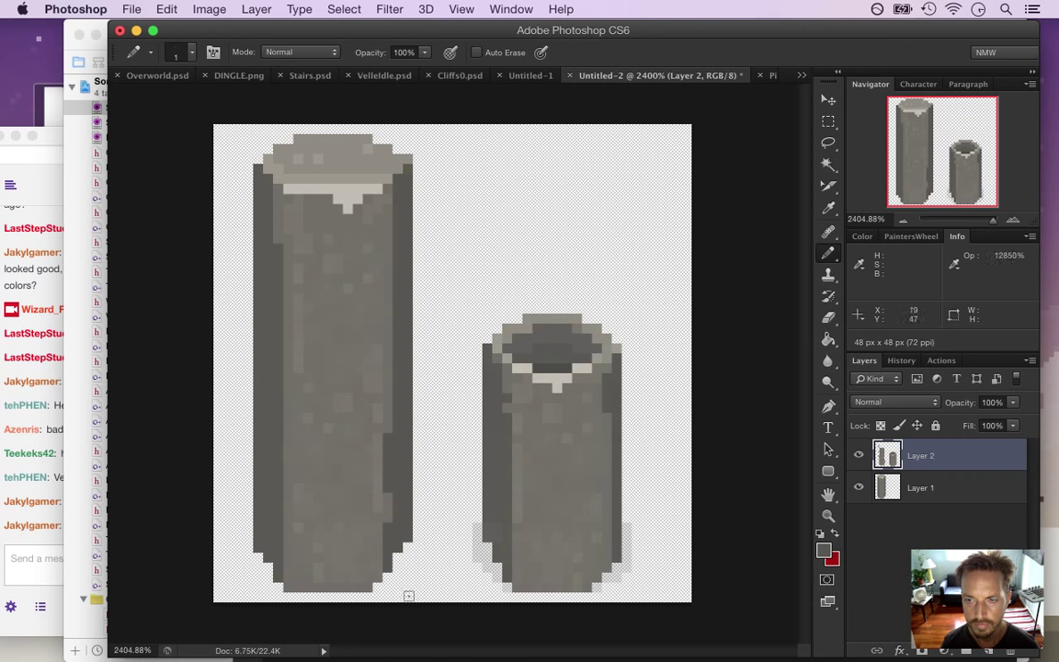
Retouch stray texture specks on the pedestal's front face with greys sampled from the face itself
alt+click(389, 518)
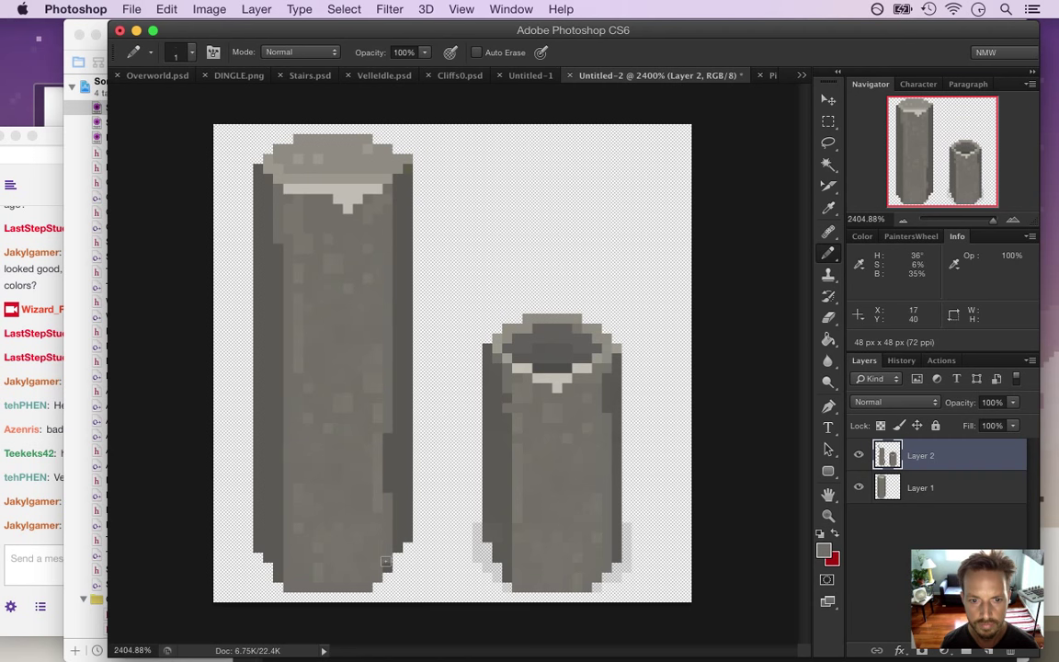
key(alt)
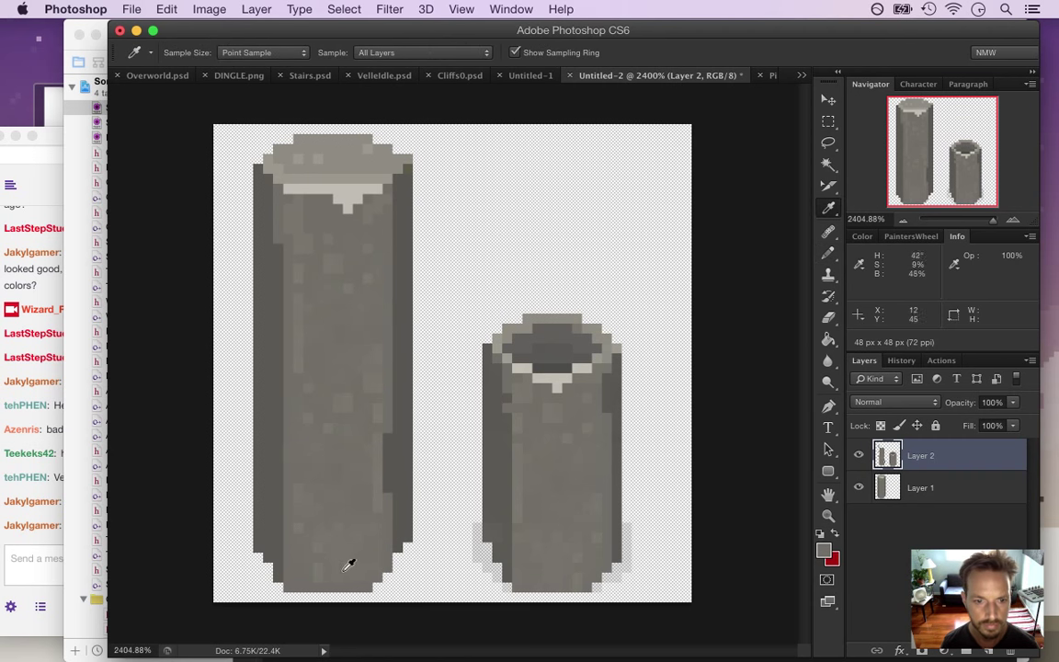
alt+click(347, 389)
alt+click(315, 277)
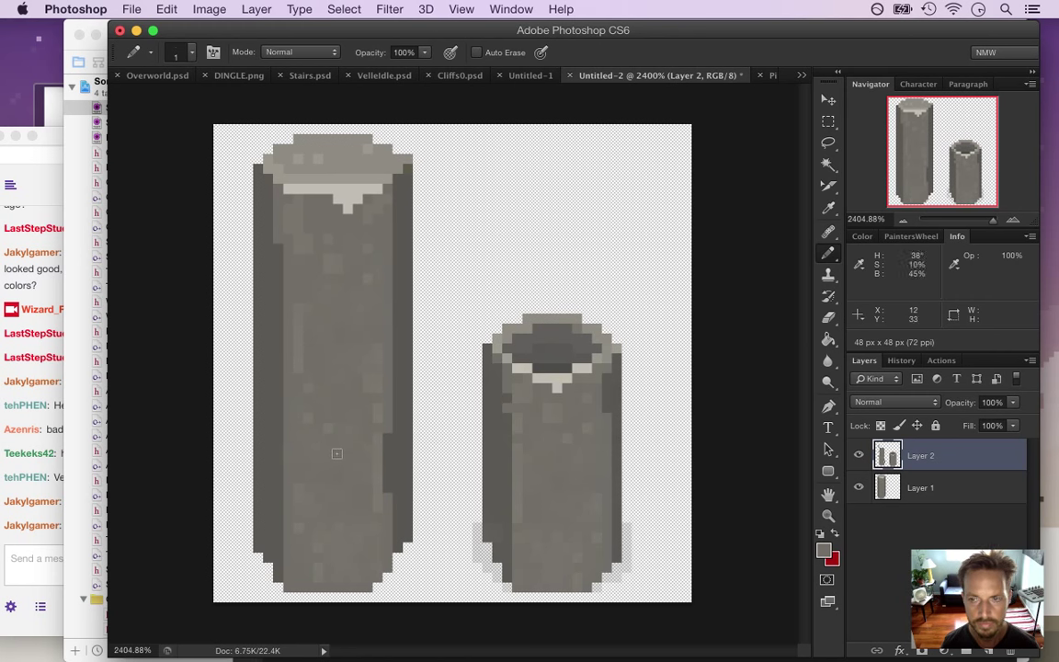
alt+click(304, 310)
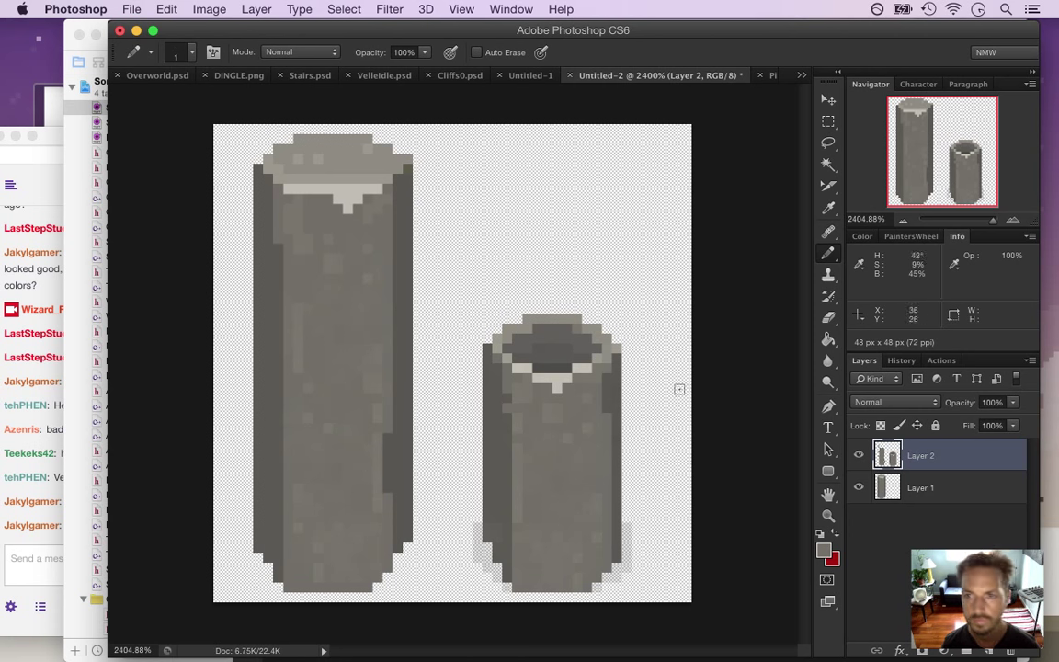
Reshape the highlight below the pedestal's rim by widening its drip, greying its left end pixel and extending its right end up one pixel
alt+click(291, 175)
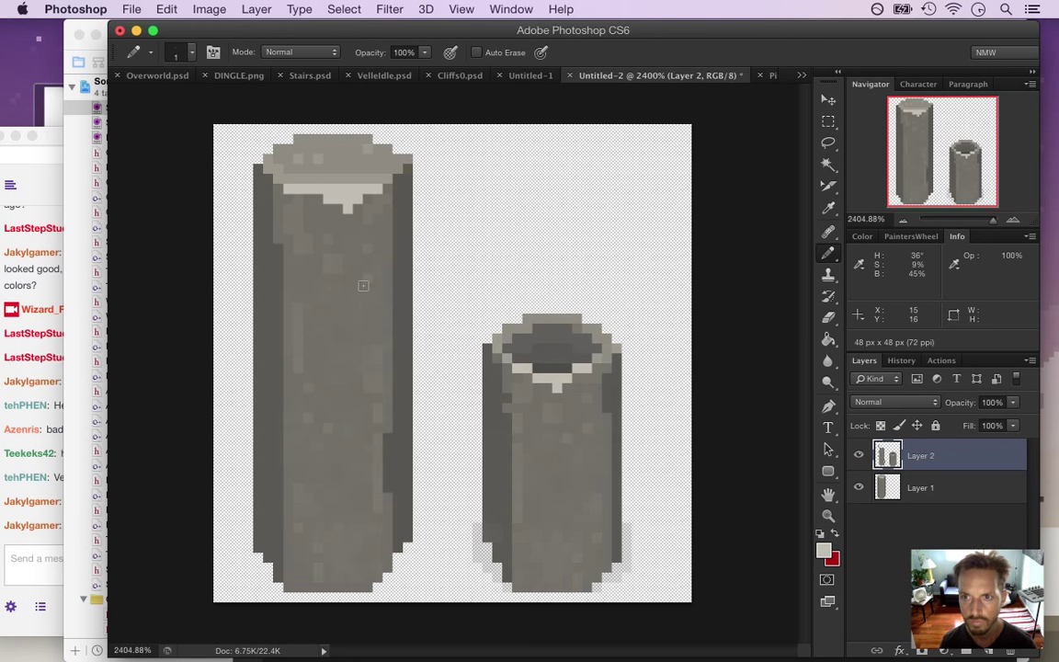
alt+click(351, 172)
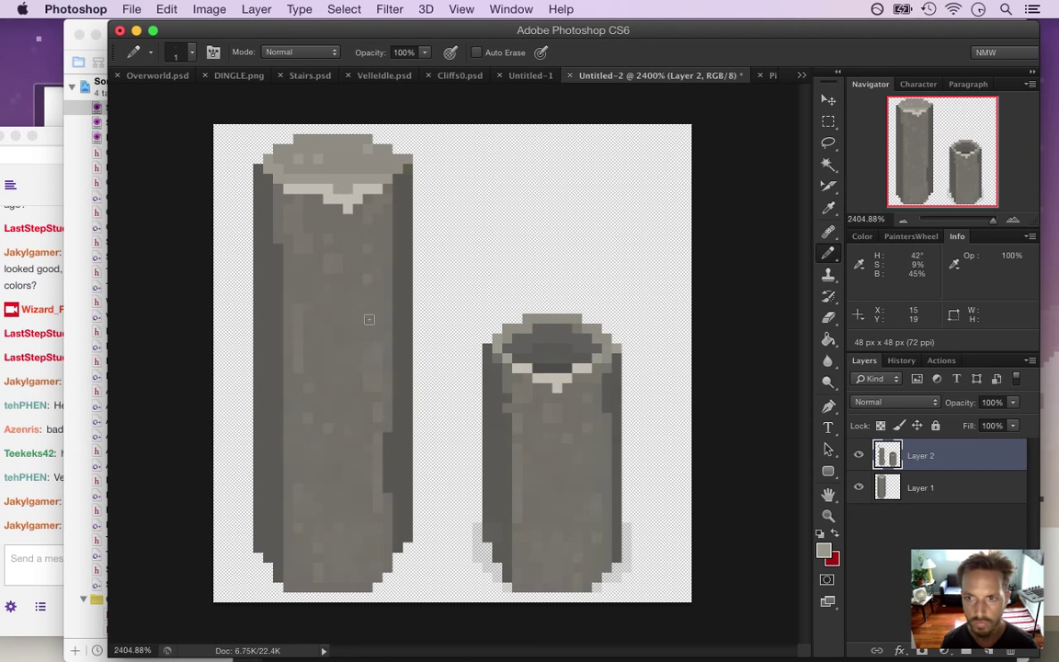
alt+click(352, 193)
drag(349, 189, 309, 188)
alt+click(290, 178)
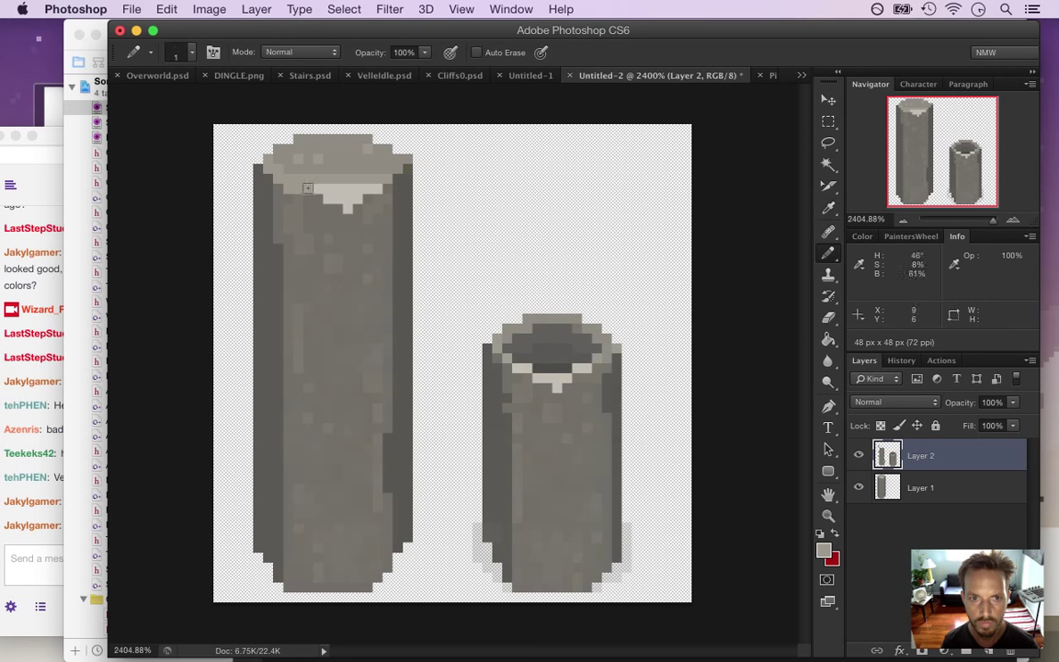
key(super+z)
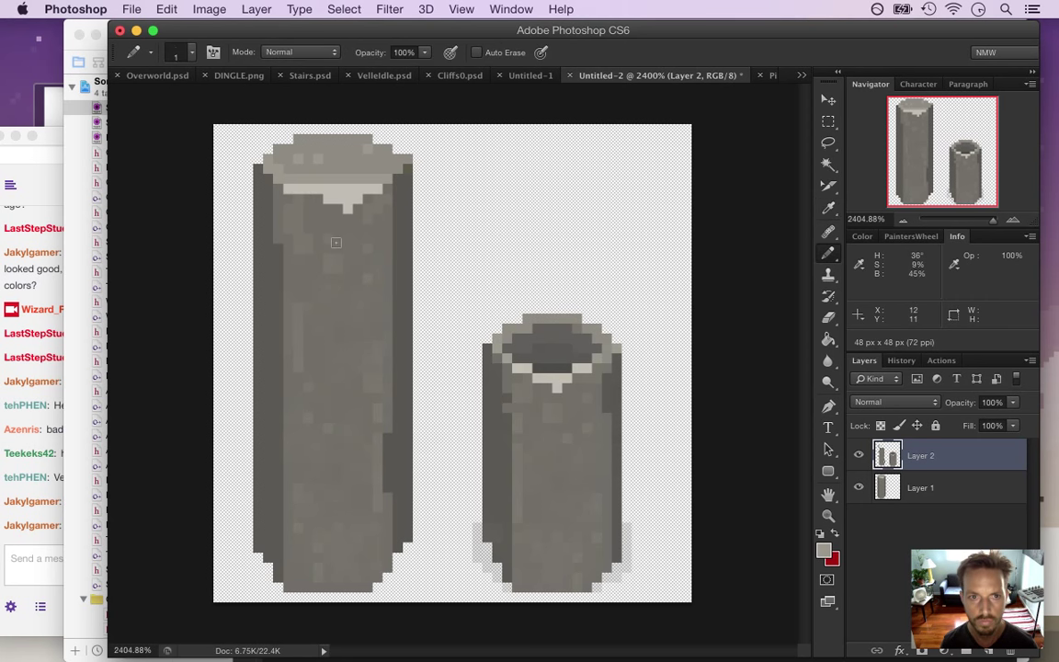
click(289, 188)
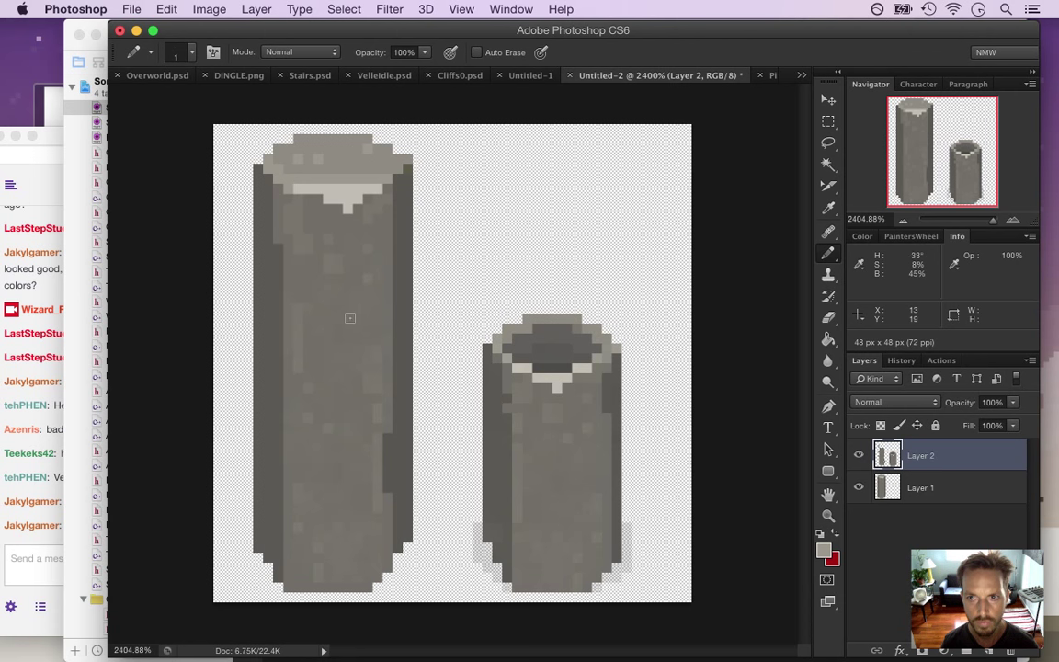
alt+click(385, 182)
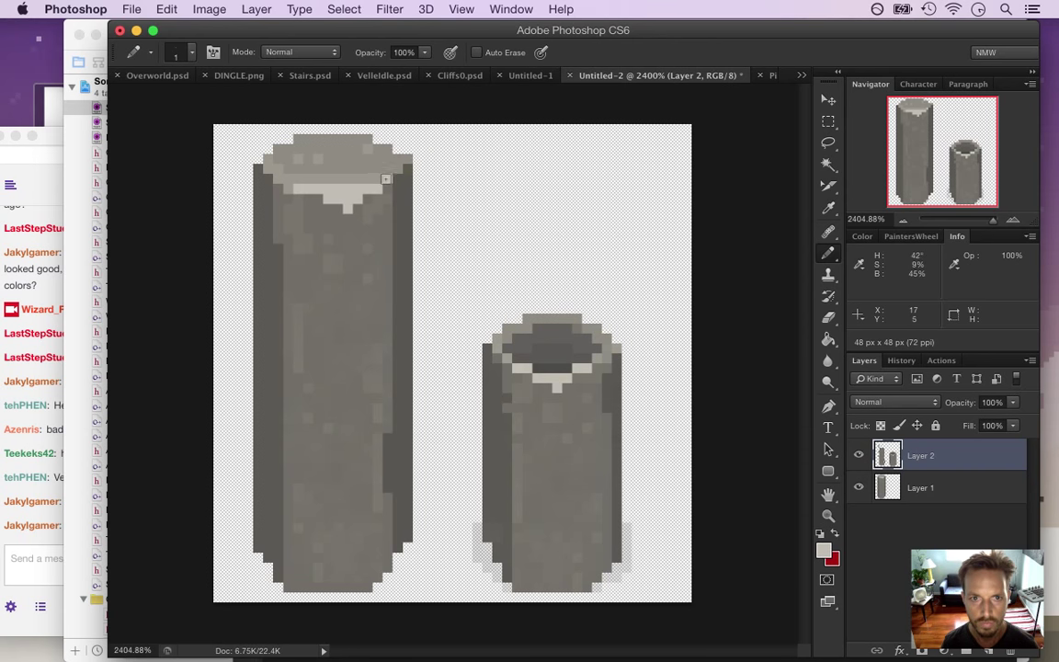
Save the document as Pillar2.psd in the Common folder
key(super+shift+s)
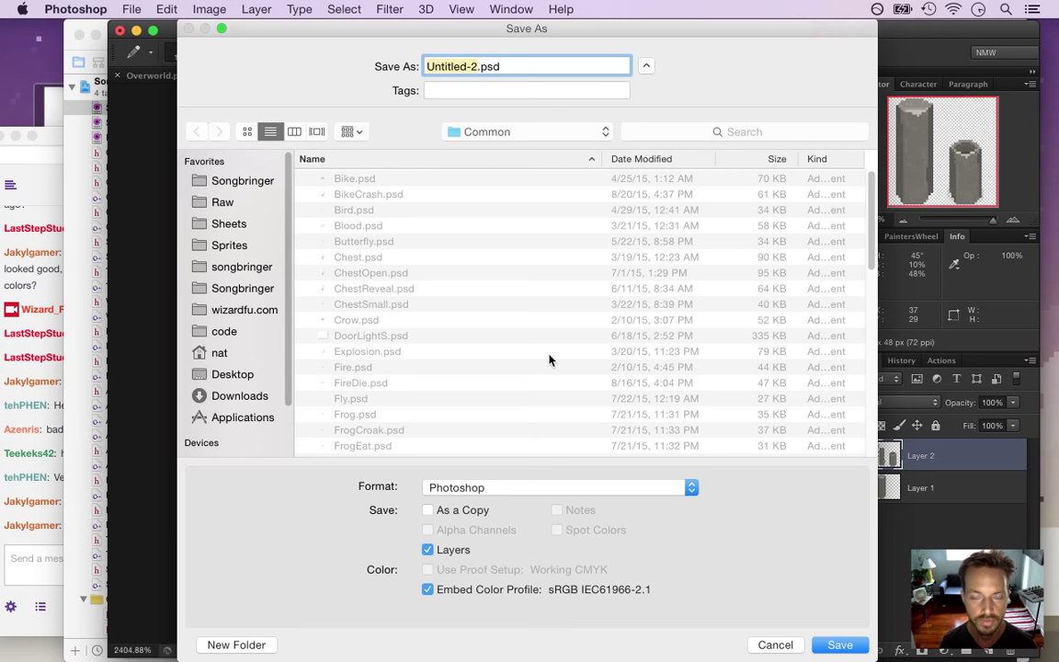
key(Left)
key(Delete)
key(Delete)
key(Delete)
key(Delete)
key(Delete)
key(Delete)
key(Delete)
key(Delete)
key(Delete)
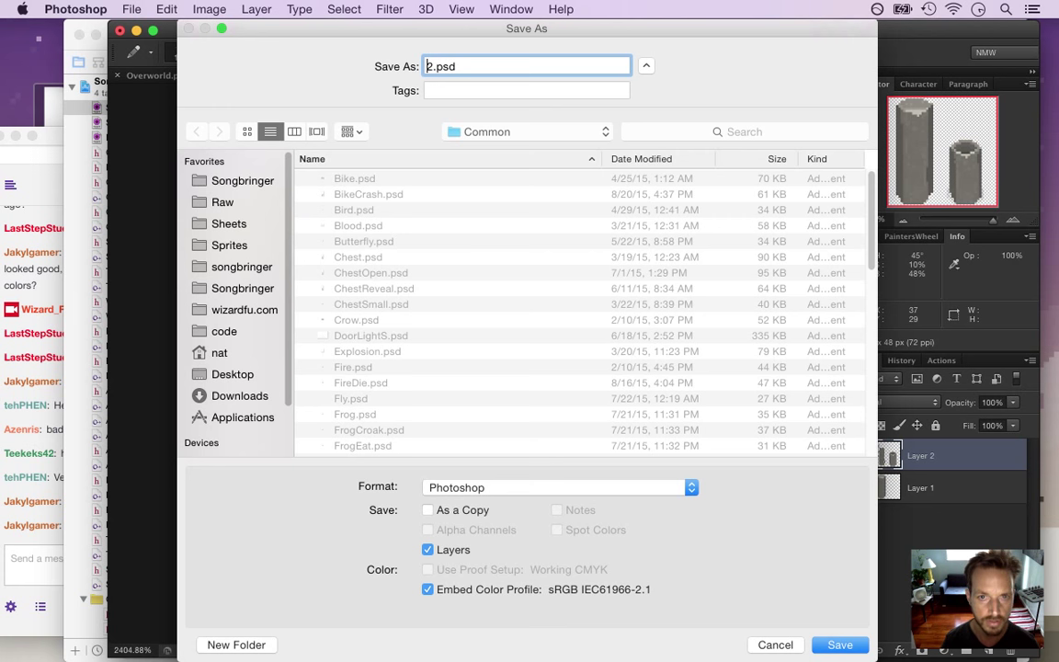
text(Pillar)
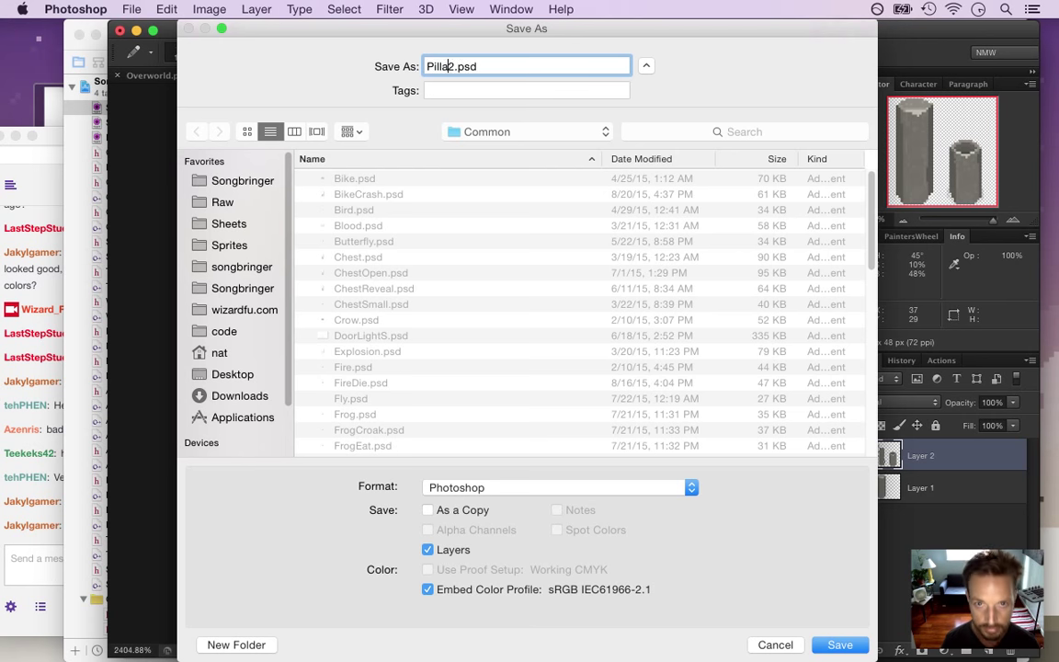
key(Return)
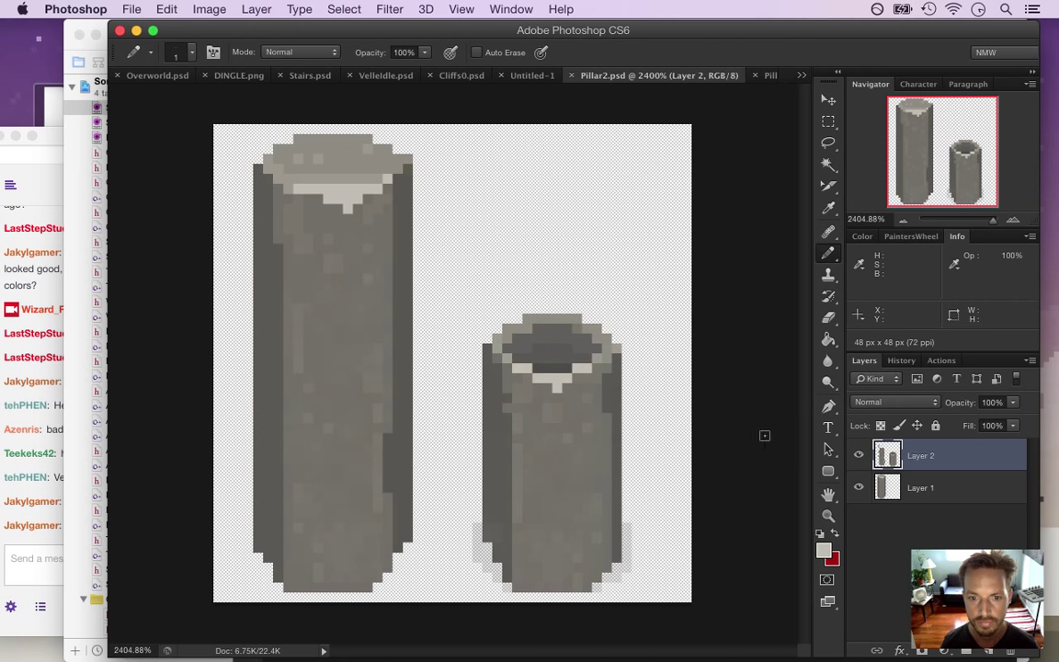
Merge Layer 1 and Layer 2 into a single layer
shift+click(897, 489)
right_click(890, 489)
click(858, 432)
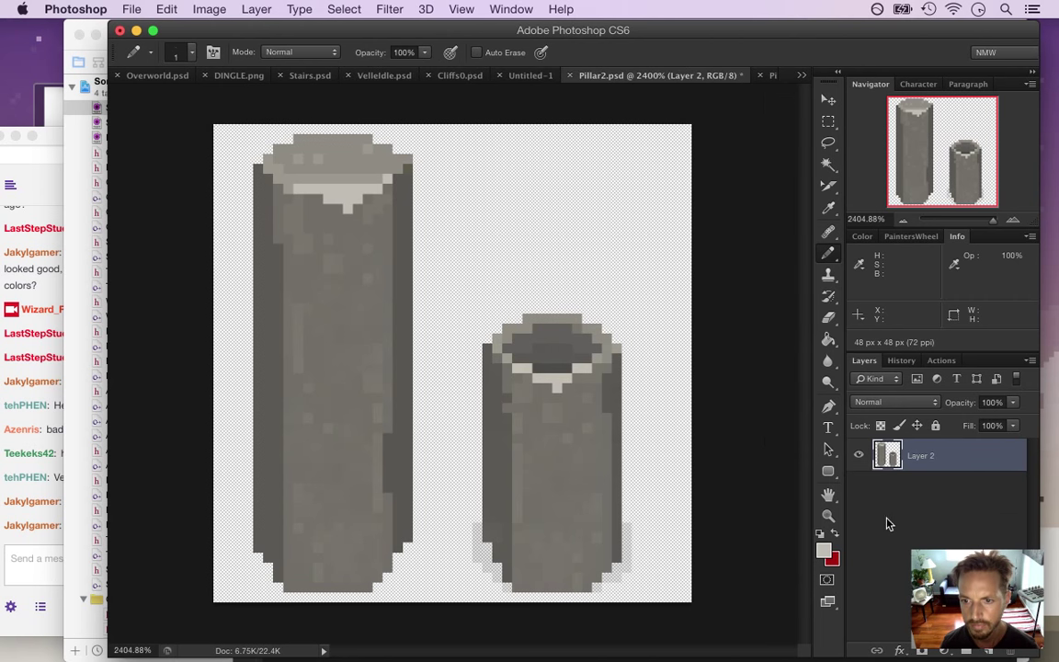
Sample the black shadow colour at the small pillar's base, and delete the small reference pillar from the canvas
key(m)
drag(452, 274, 459, 306)
drag(443, 254, 703, 616)
key(super+d)
key(i)
click(633, 540)
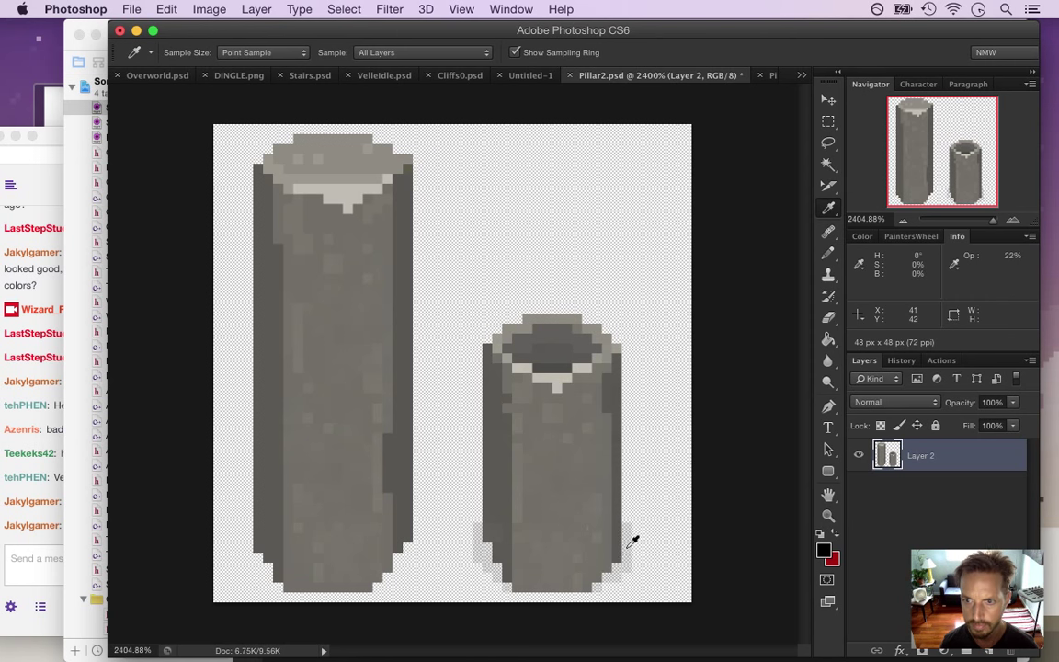
key(m)
drag(442, 263, 682, 655)
key(Delete)
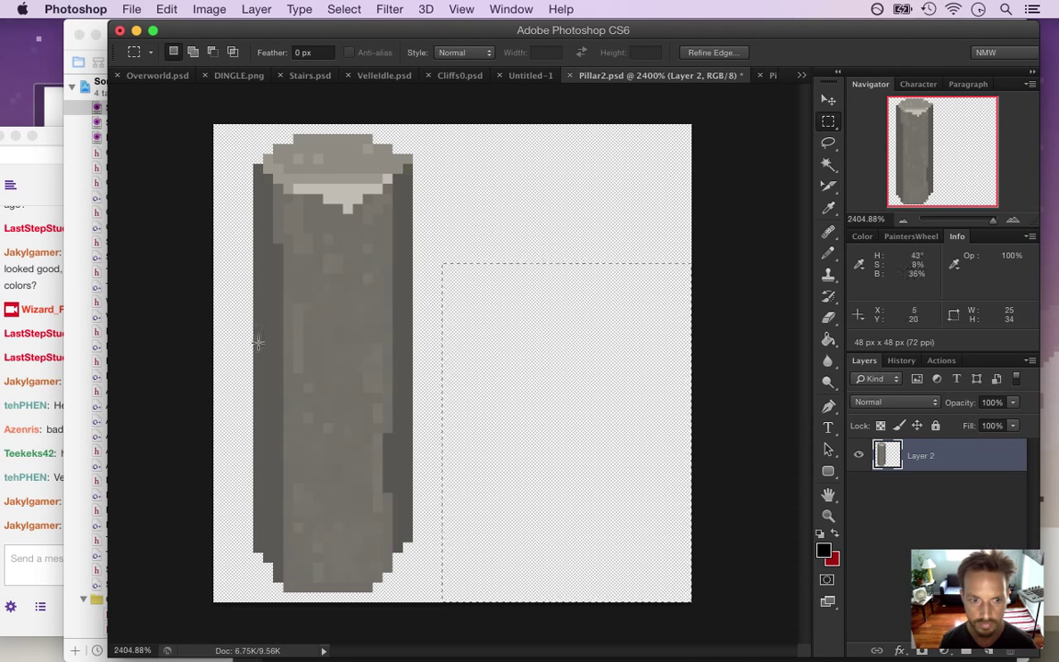
key(ctrl+d)
Pencil a one-pixel black shadow at 20% opacity around the base of the tall pillar
key(b)
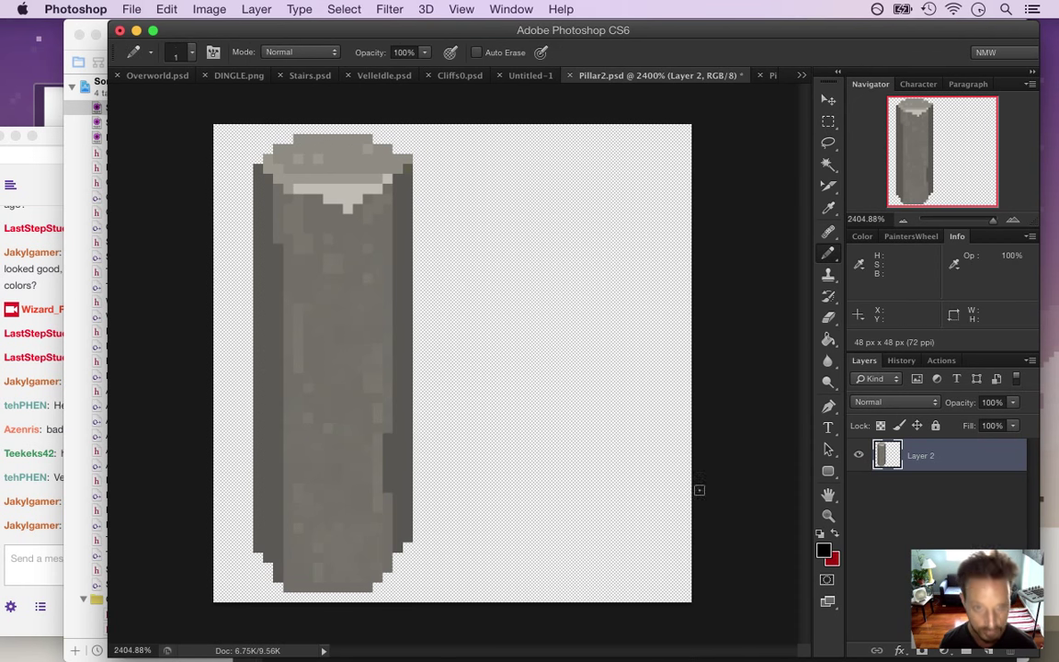
key(2)
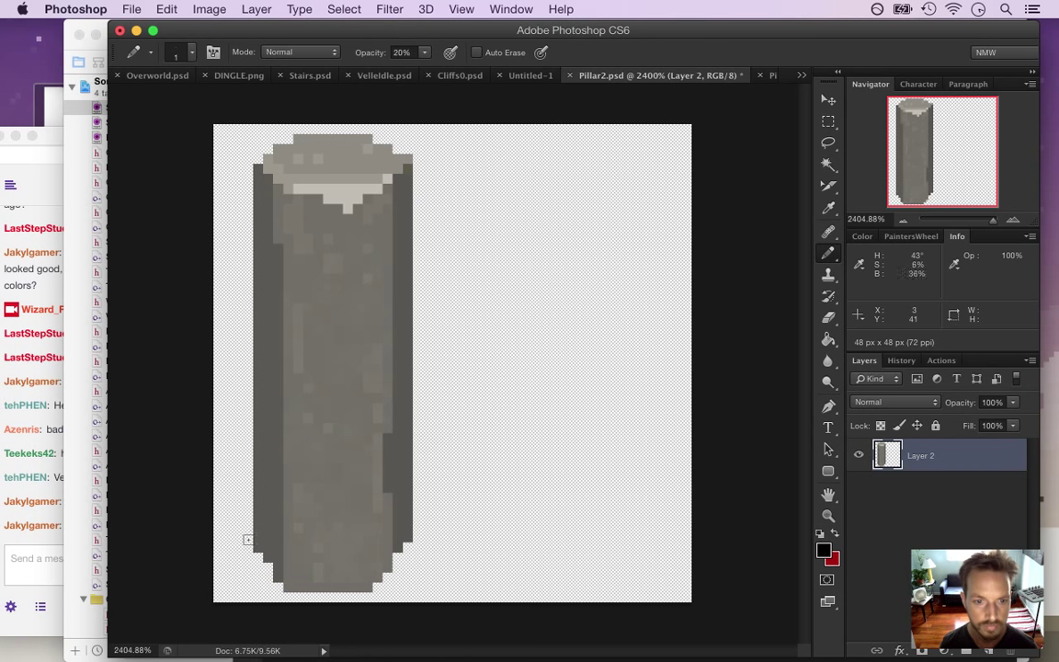
mouse_move(248, 539)
mouse_down()
mouse_move(301, 597)
mouse_move(364, 597)
mouse_move(397, 564)
mouse_up()
click(257, 557)
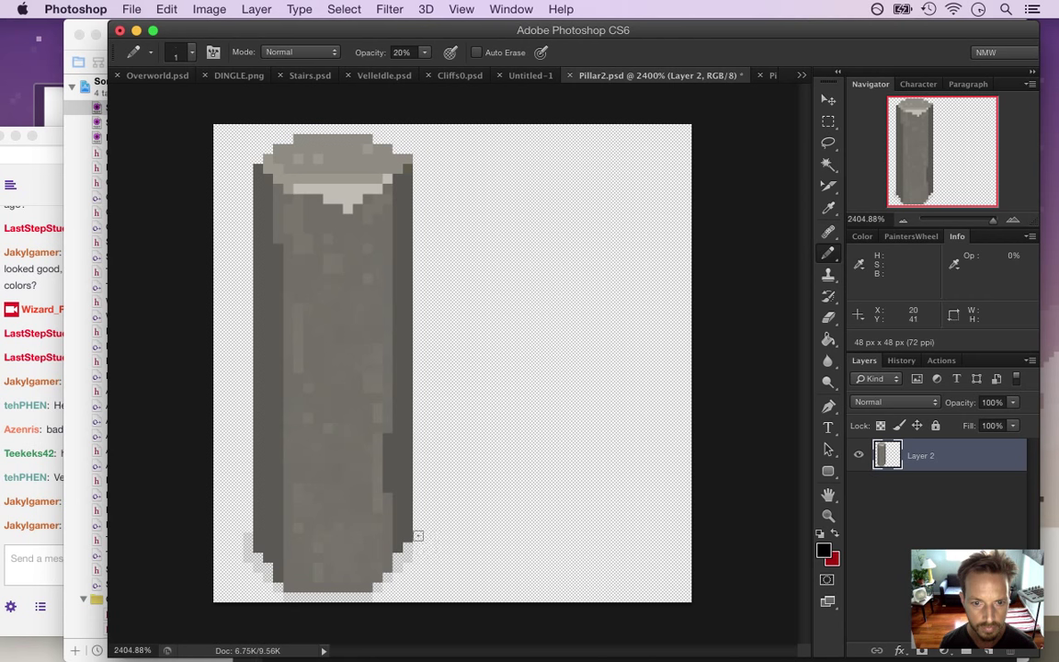
Reduce the canvas width to 24 pixels, anchored on the left so the tall pillar is kept
drag(442, 475, 276, 478)
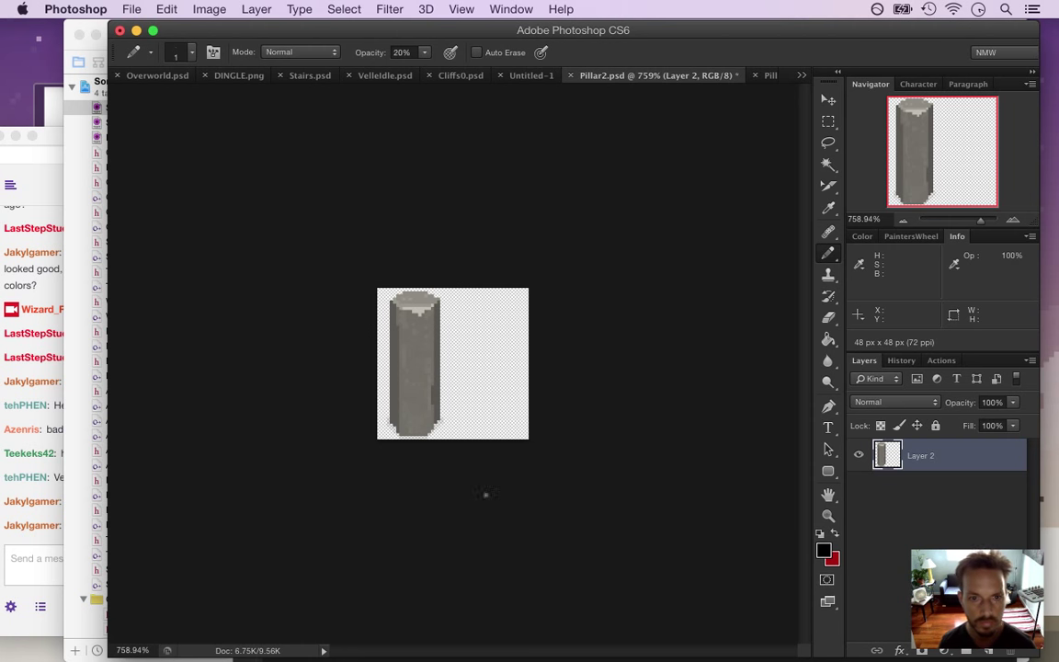
click(199, 9)
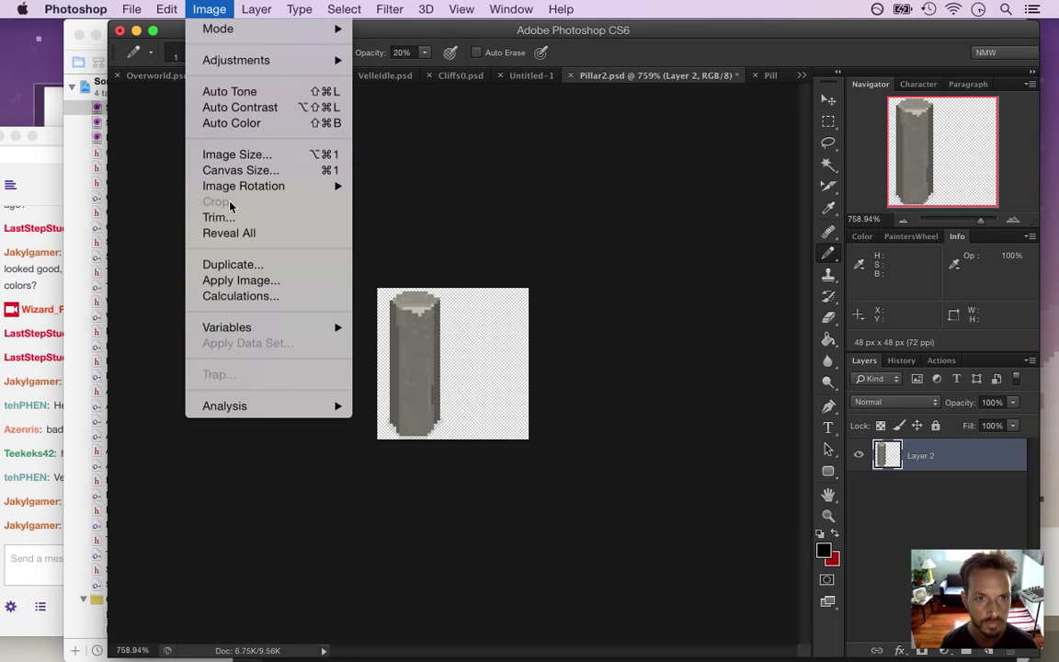
click(472, 180)
key(alt+super+c)
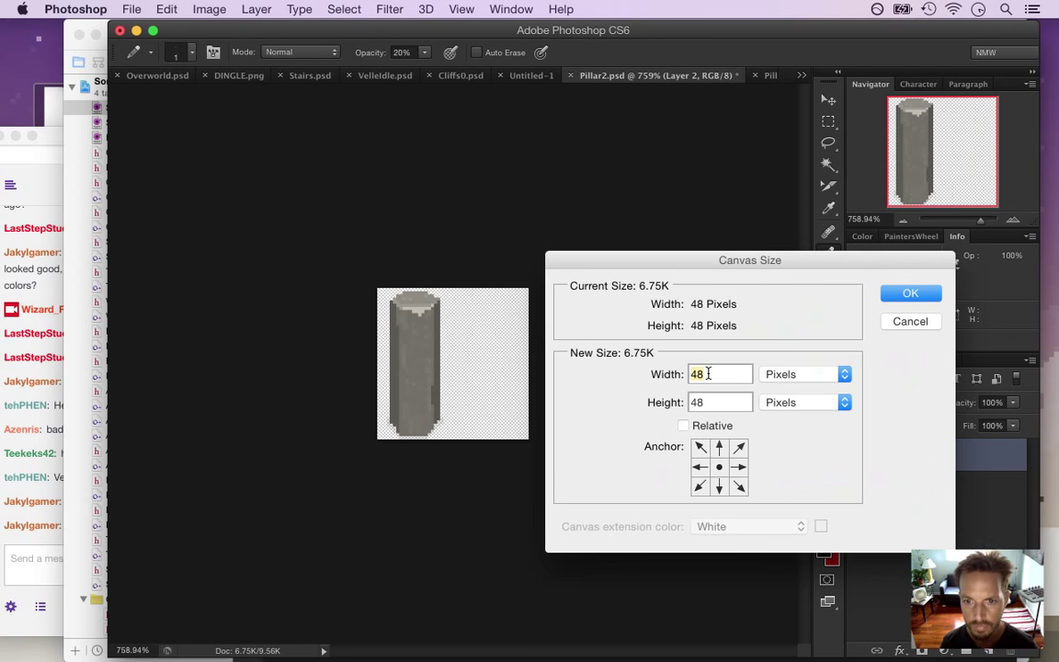
text(24)
click(700, 466)
click(908, 296)
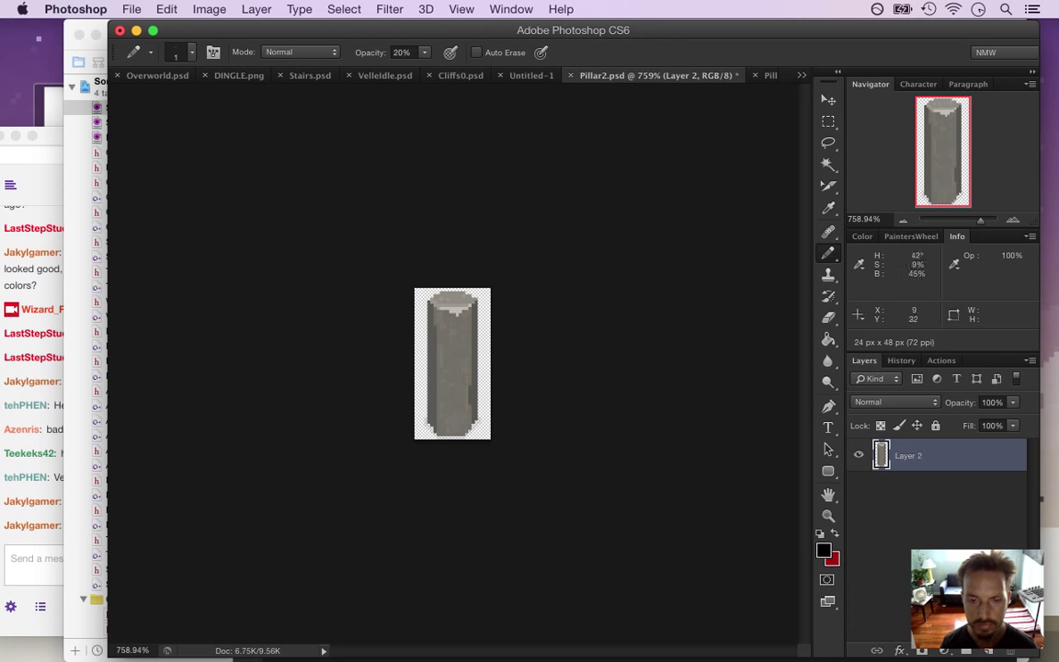
Export the pillar as a transparent PNG-24 named Pillar2.png to the Common folder under Sheets, replacing the existing file
key(super+equal)
drag(499, 405, 515, 416)
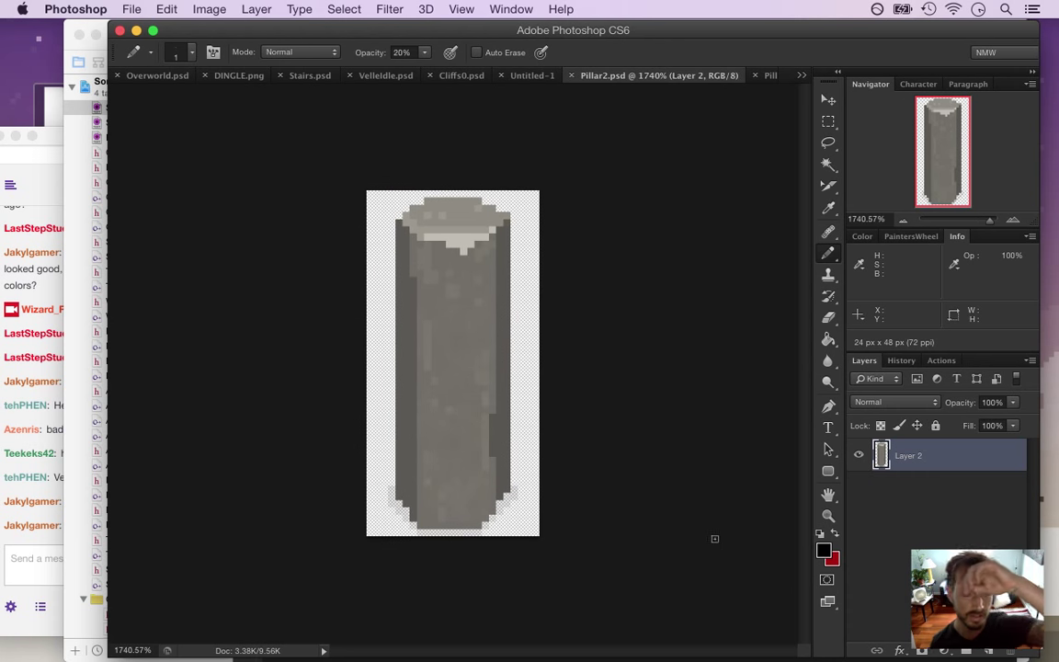
click(130, 10)
click(177, 235)
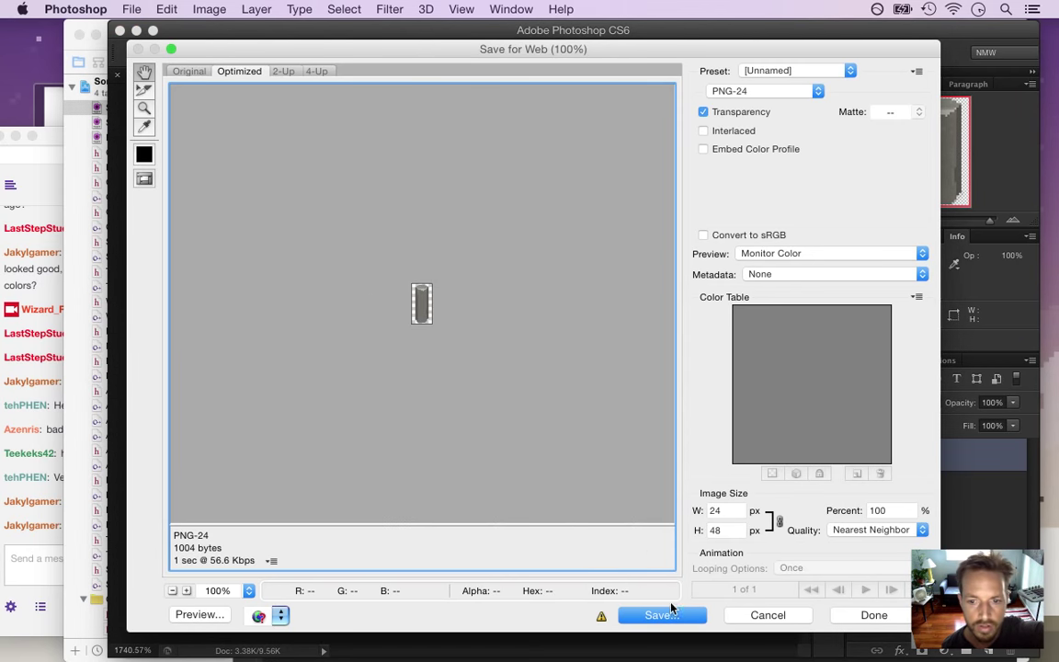
key(Return)
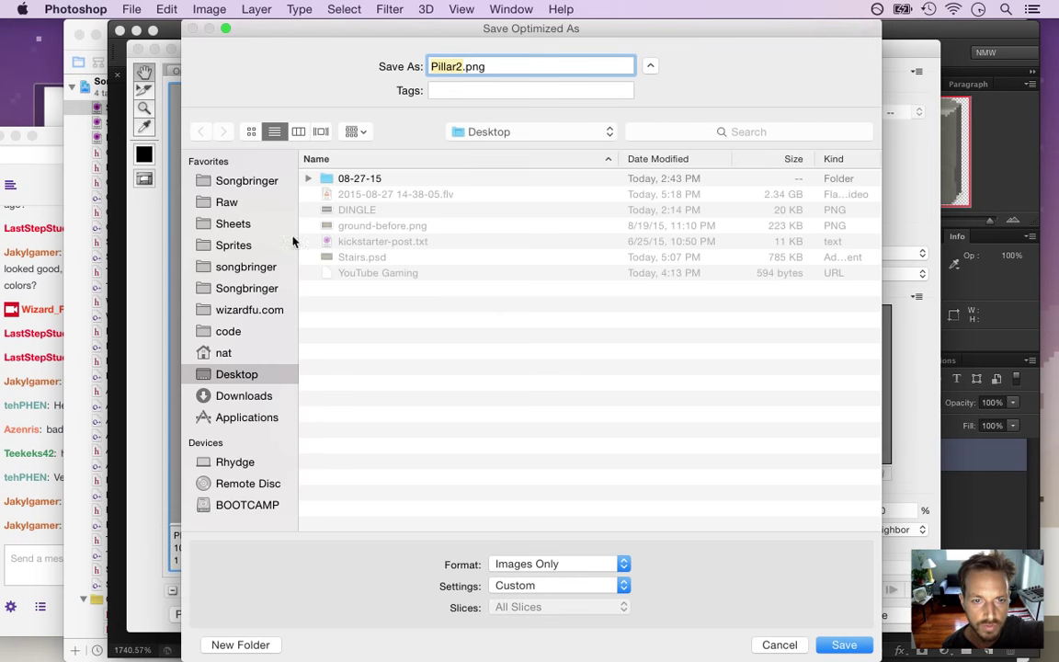
click(252, 182)
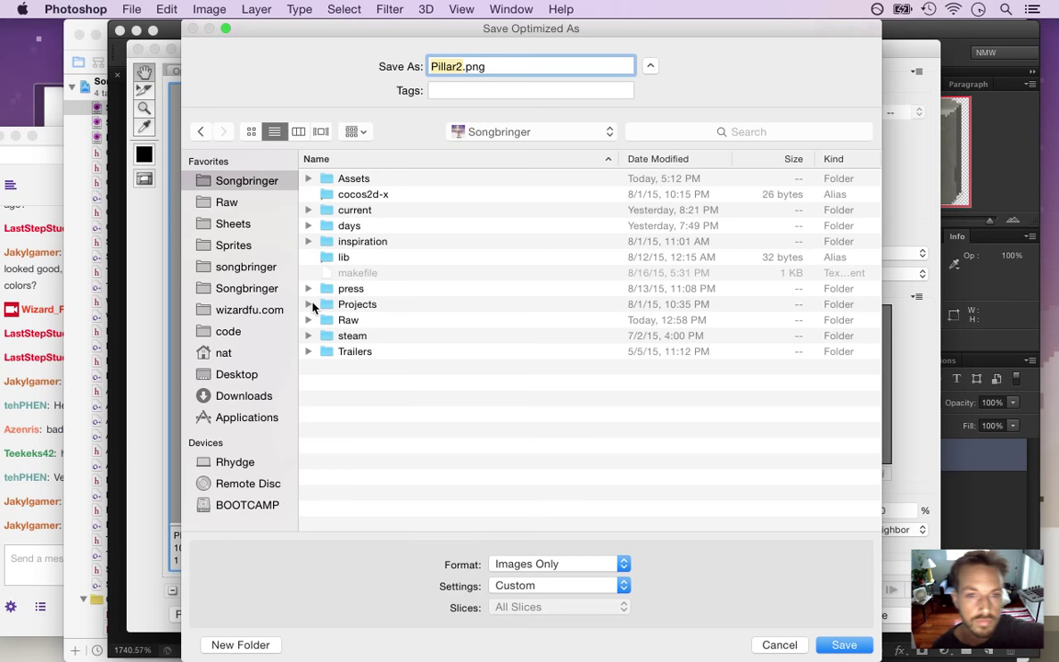
click(232, 223)
double_click(377, 273)
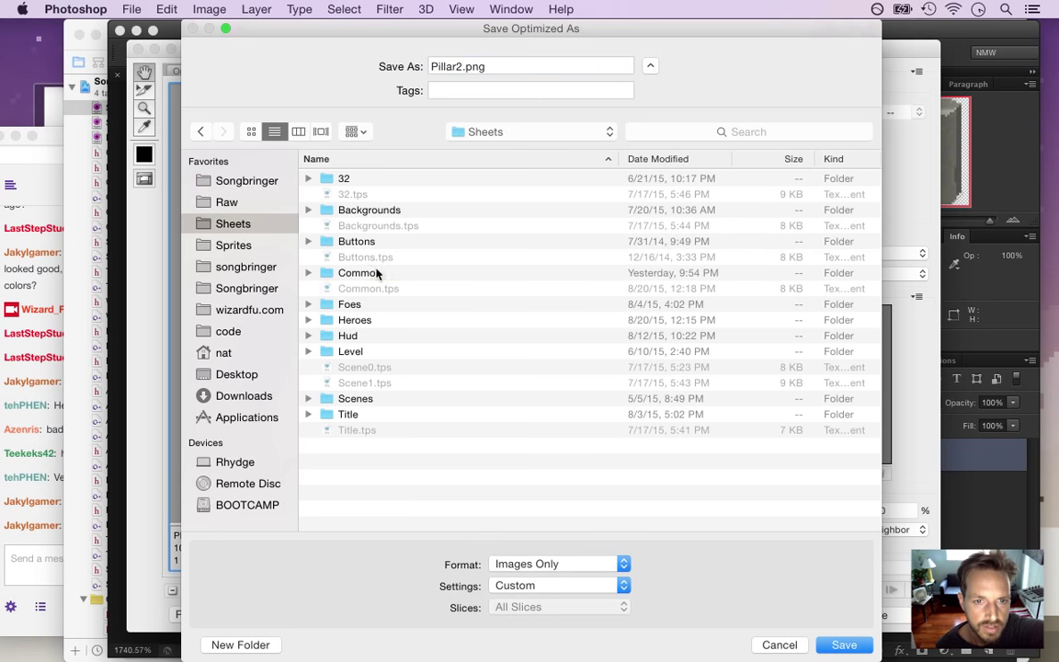
click(844, 645)
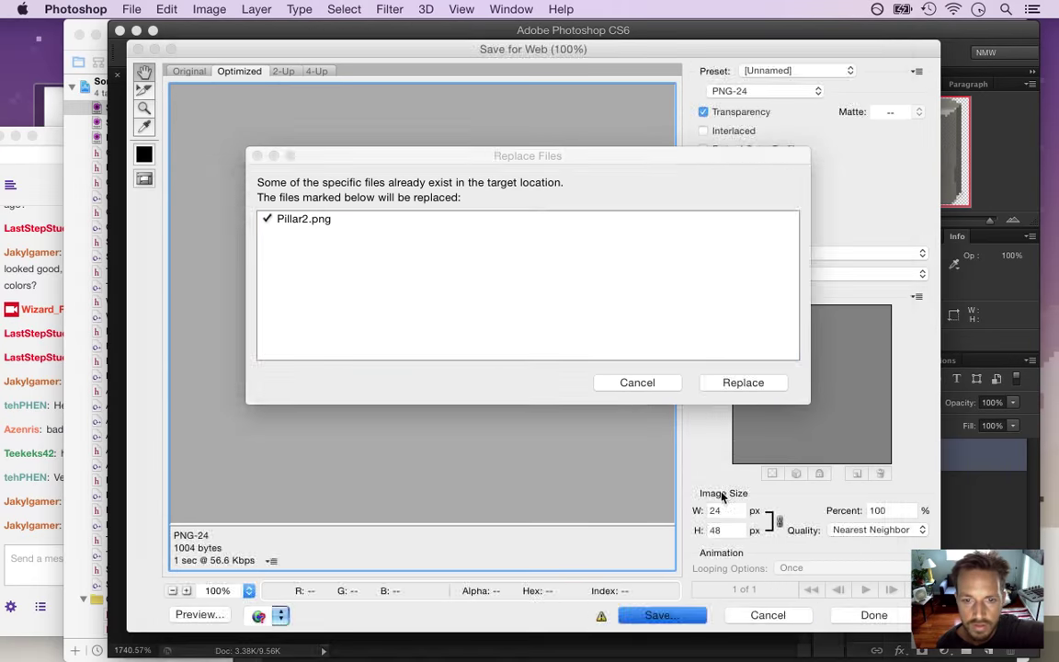
click(727, 382)
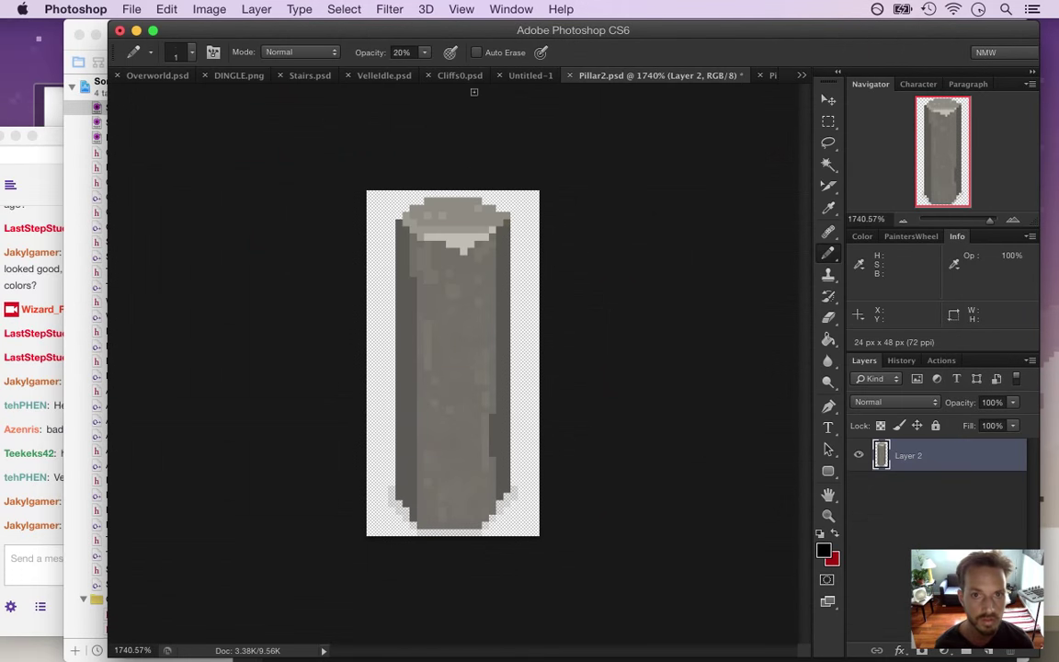
Close the Untitled-1 document with the brown statue without saving its changes
click(531, 77)
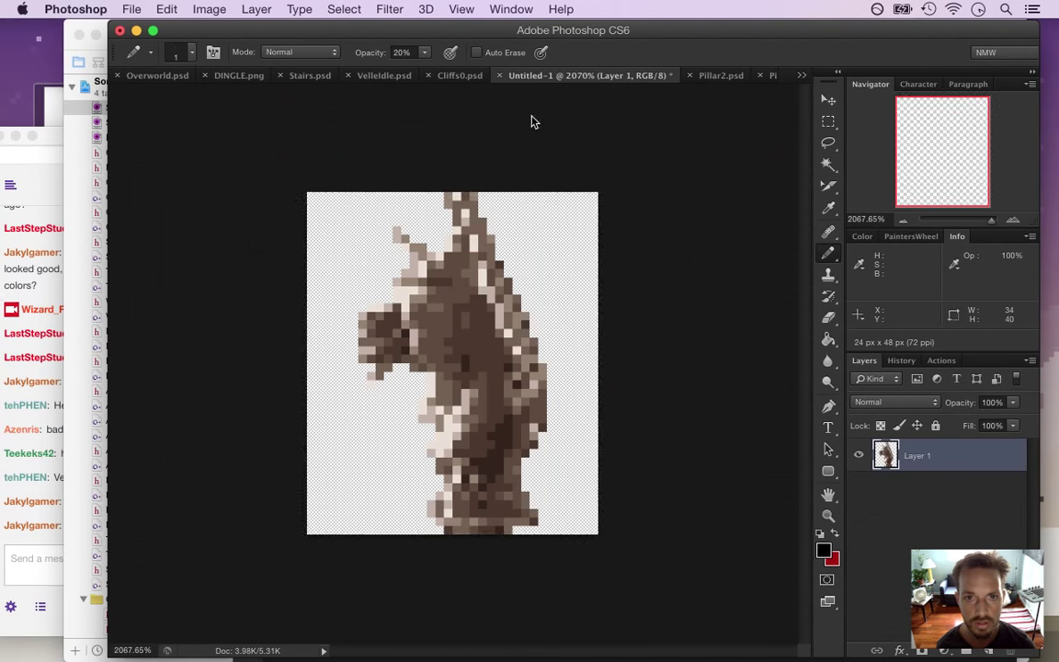
key(super+w)
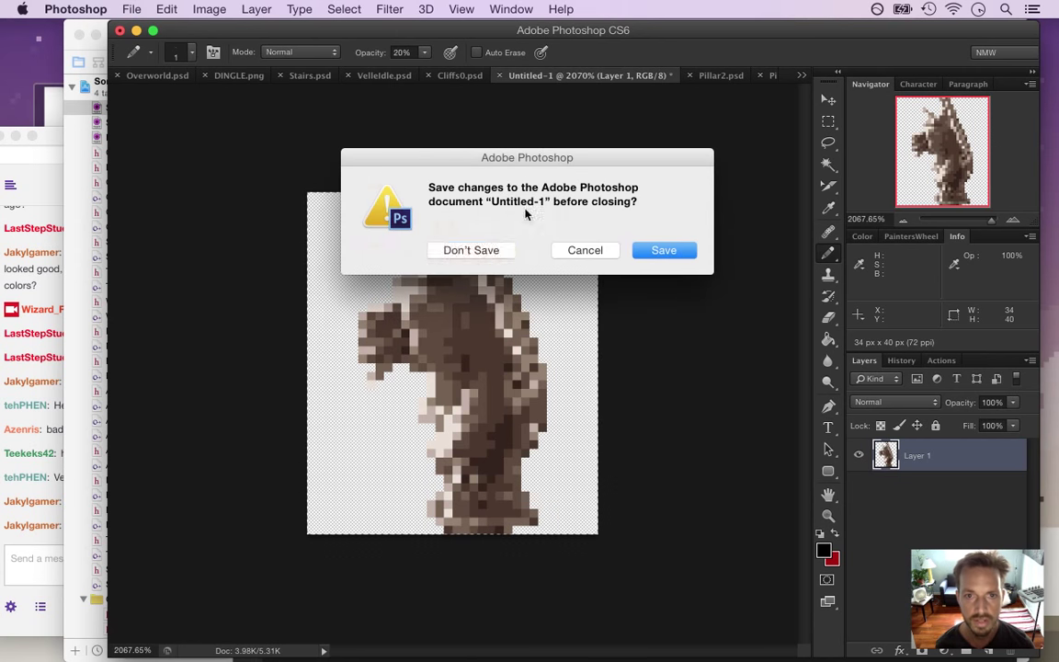
key(super+d)
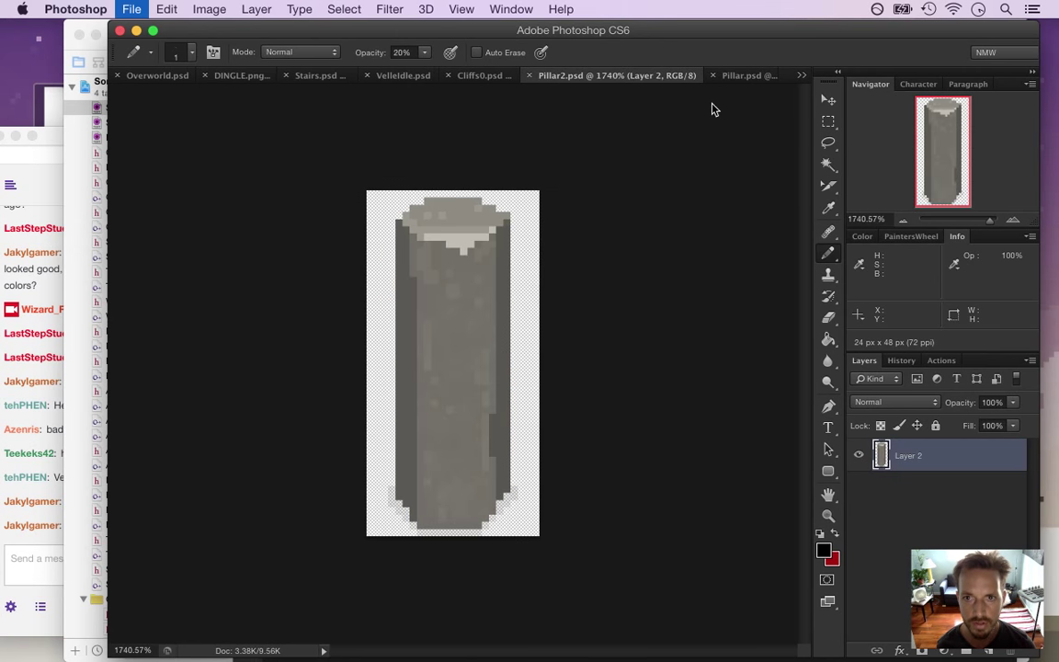
Close Pillar.psd and VelleIdle.psd, and close DINGLE.png without saving
click(738, 76)
key(super+w)
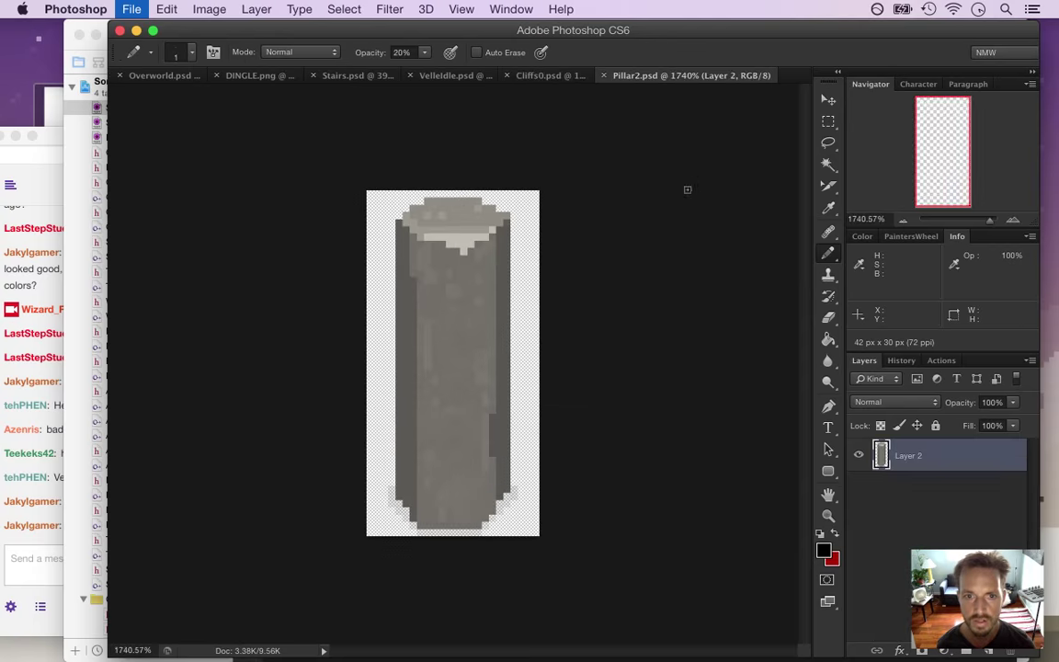
click(457, 77)
key(super+w)
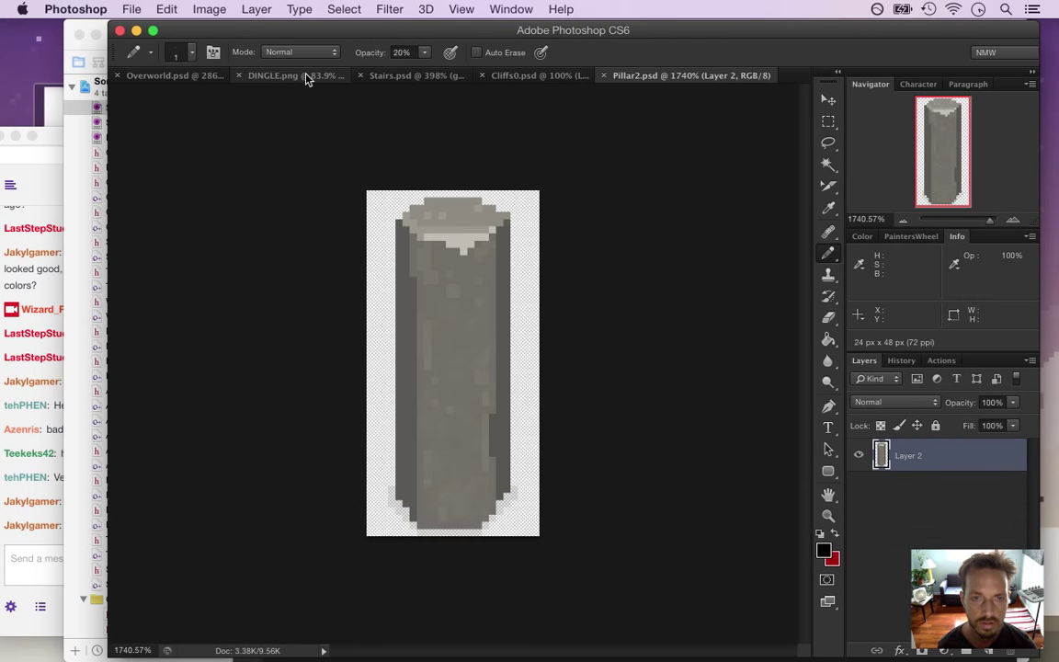
click(307, 77)
key(super+w)
click(486, 250)
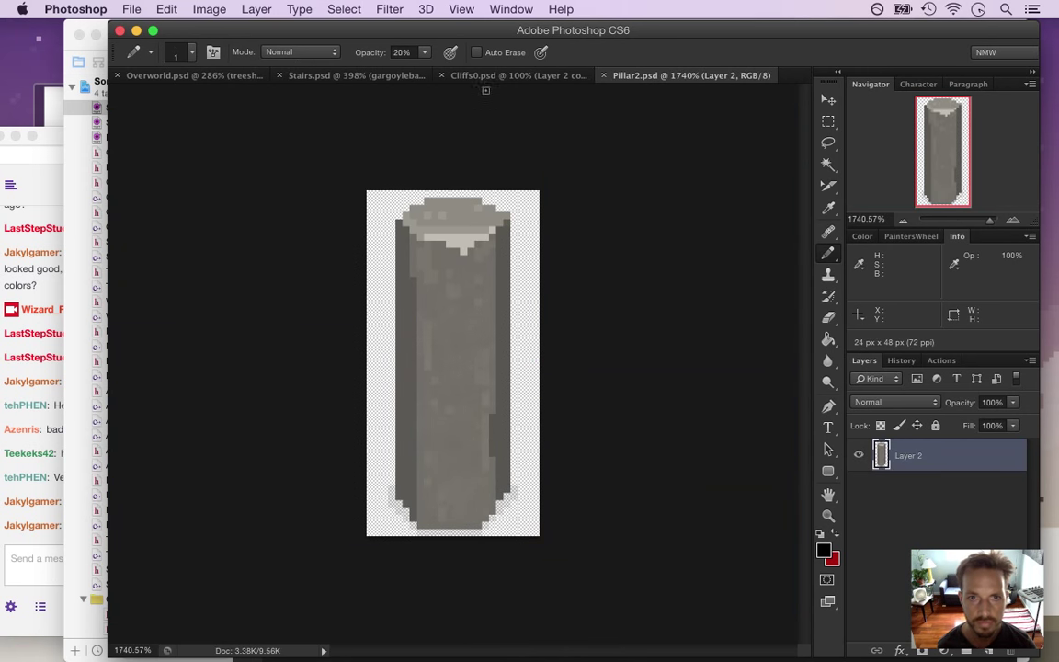
In Stairs.psd, marquee-select an area about 53 by 71 px around the left gargoyle, and toggle the gargoyle copy layer's visibility off and on
click(363, 76)
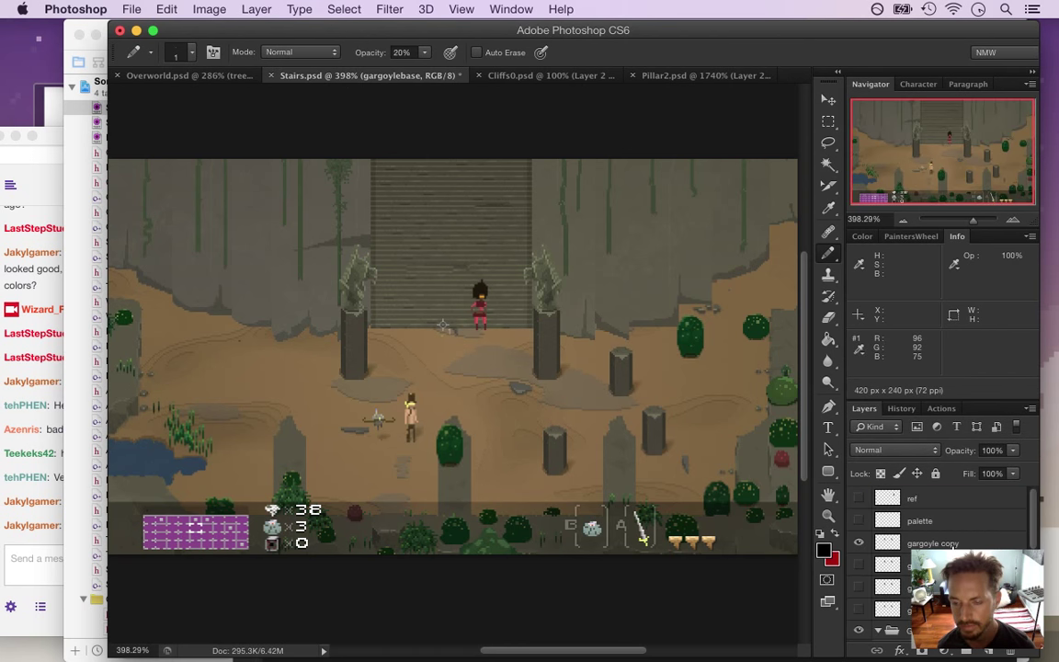
key(m)
drag(313, 226, 401, 344)
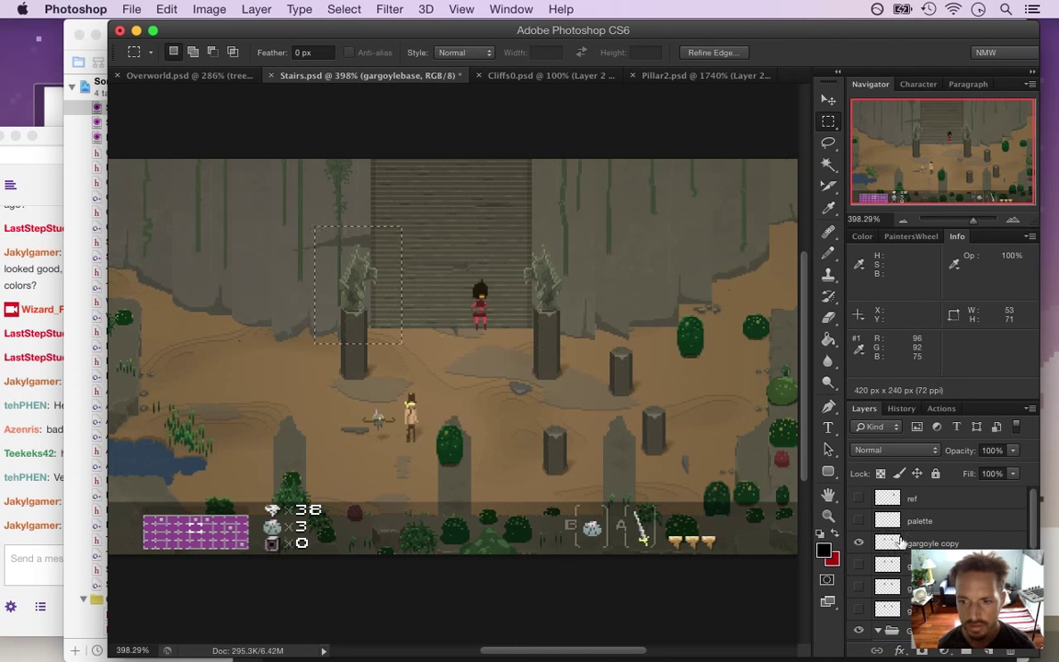
click(858, 543)
click(859, 543)
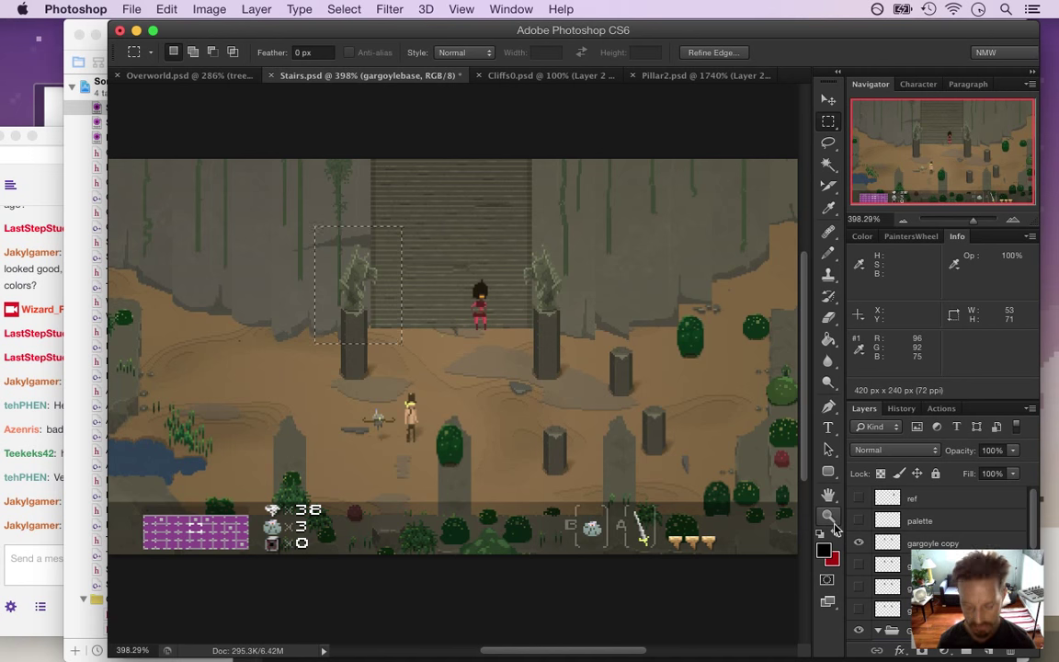
Return to Pillar2.psd, and switch to the Twitch chat window in Safari to read the messages
click(679, 77)
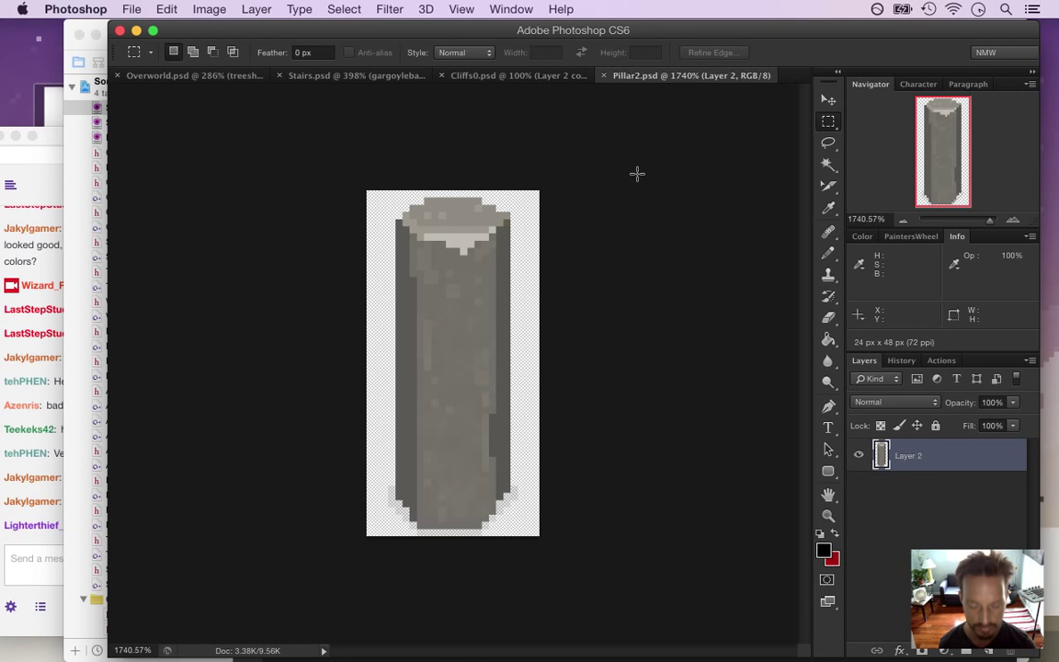
click(92, 460)
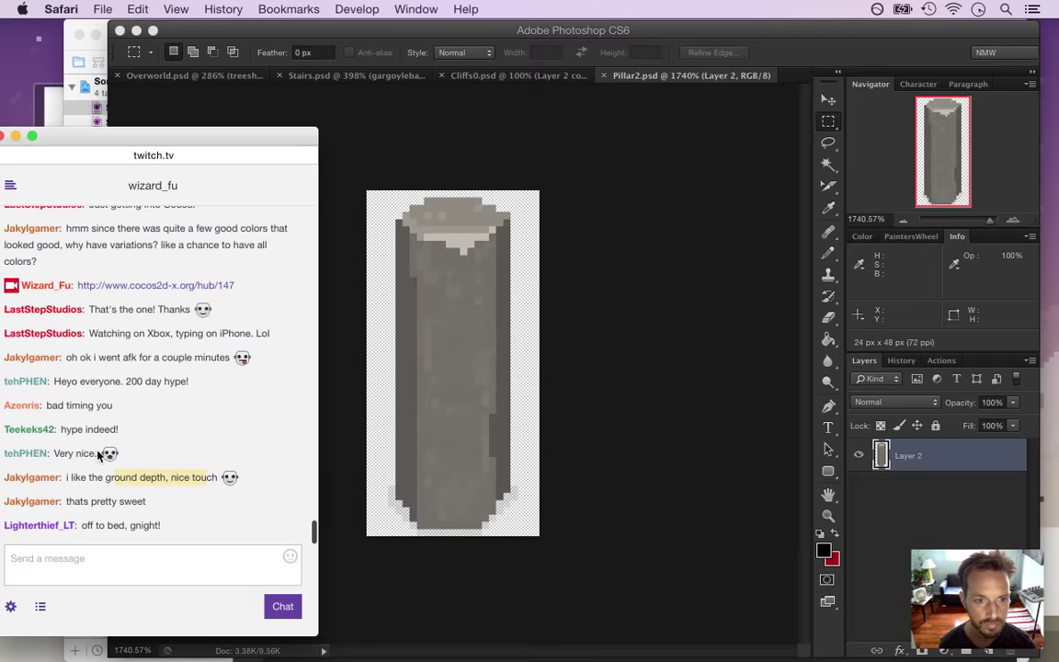